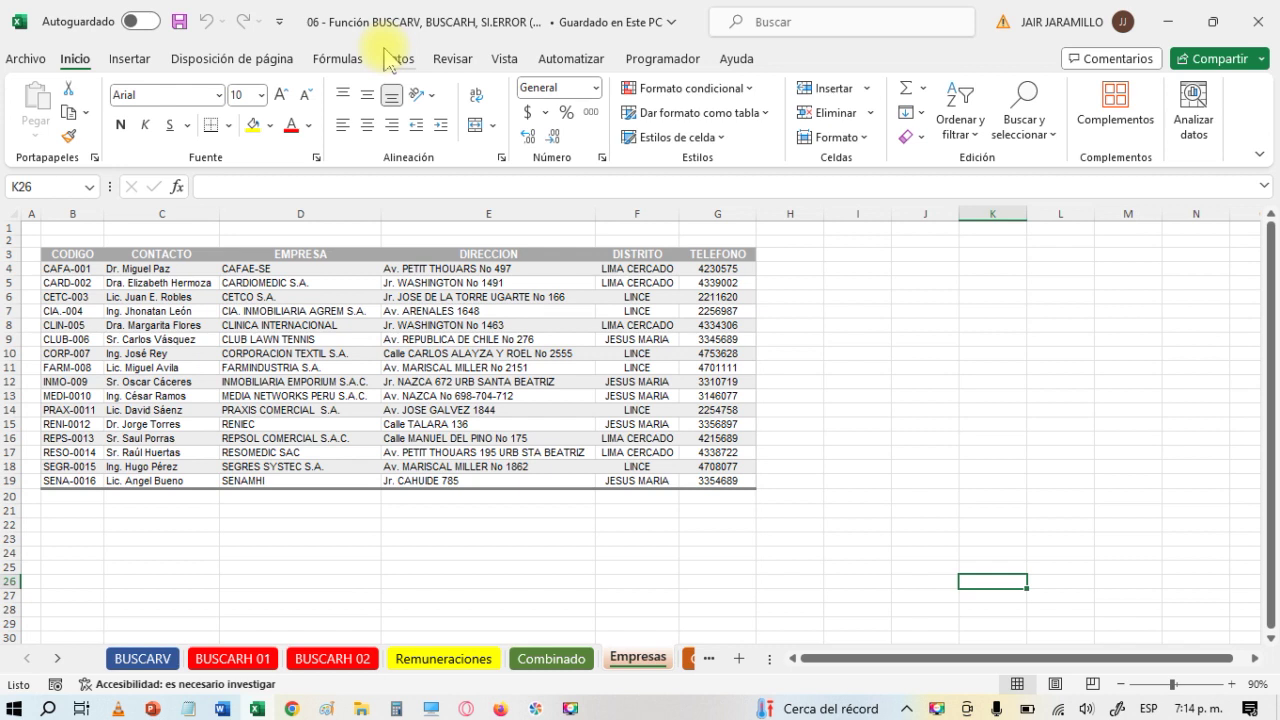
- Look through the Empresas, Cotización and Datos sheets to see the company list, quotation form, and product and discount tables
click(655, 567)
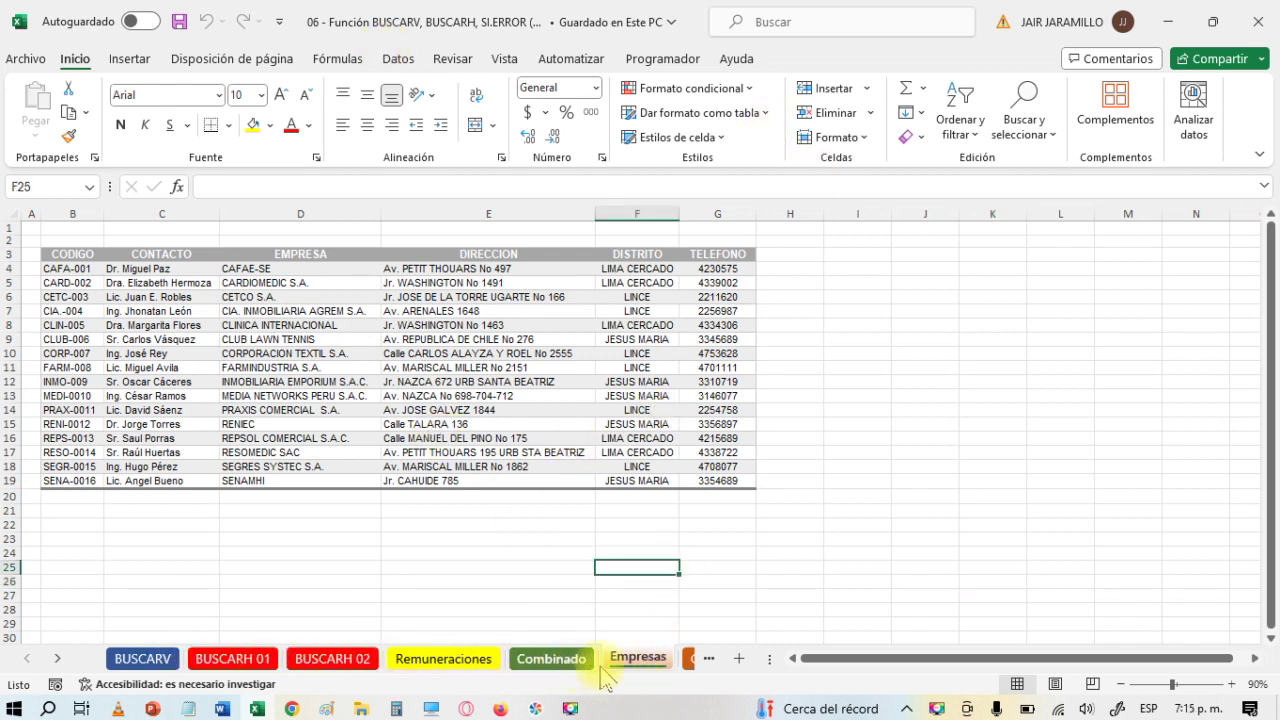
click(688, 660)
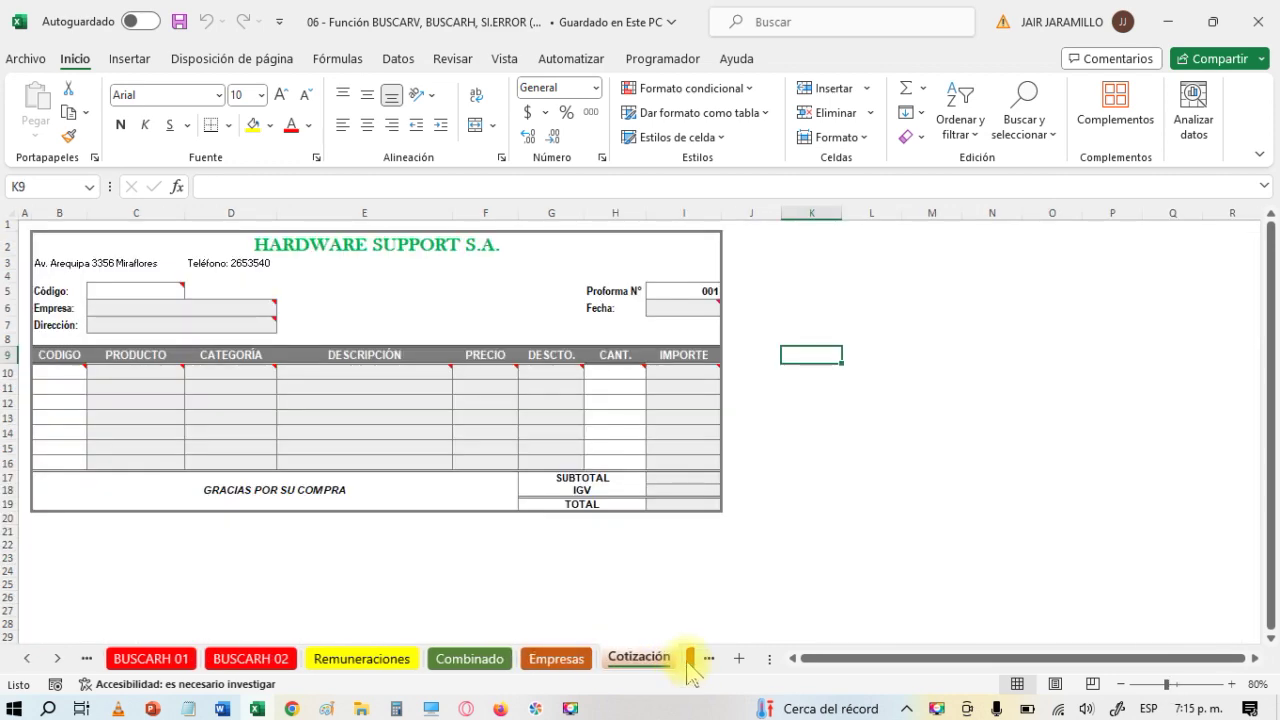
click(689, 657)
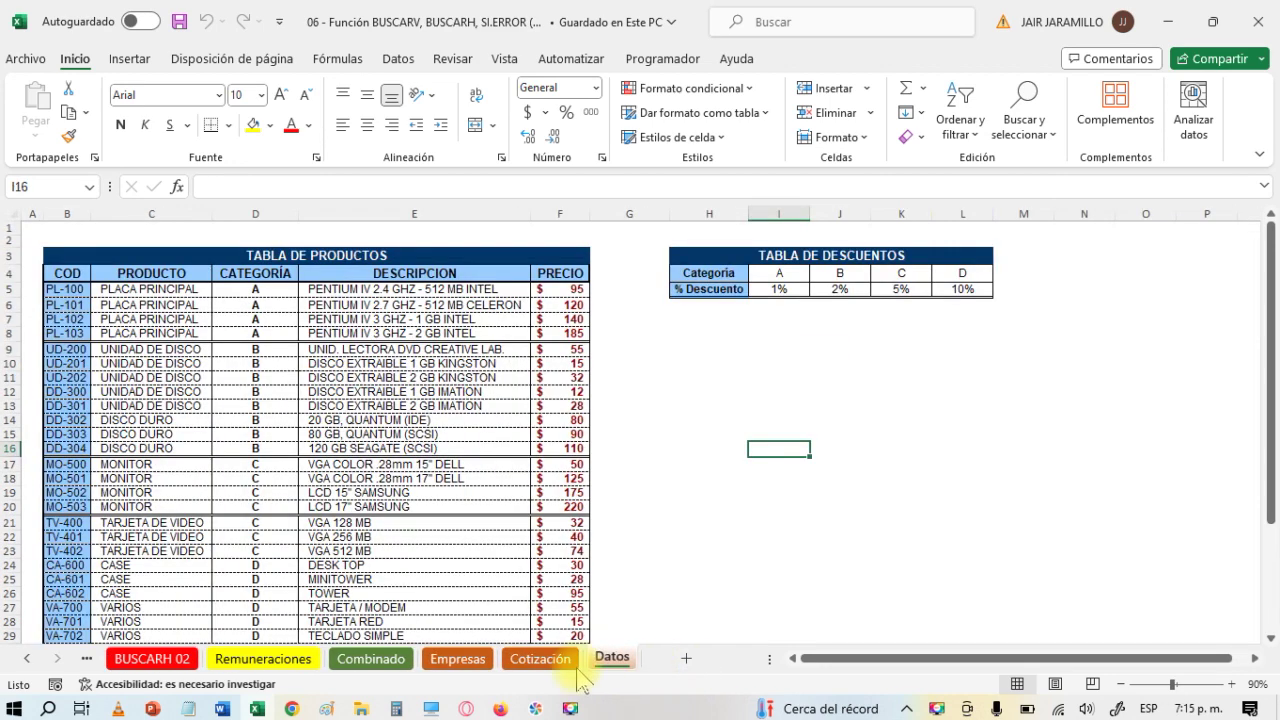
click(461, 660)
click(533, 660)
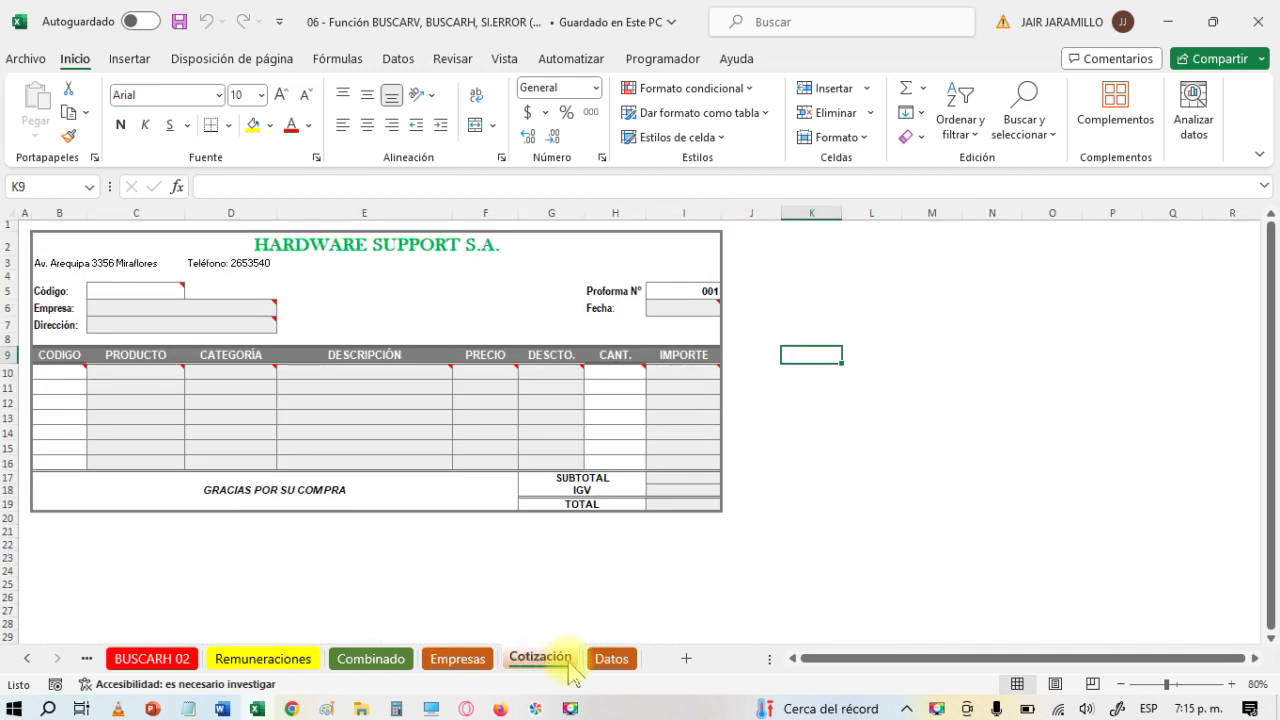
click(612, 662)
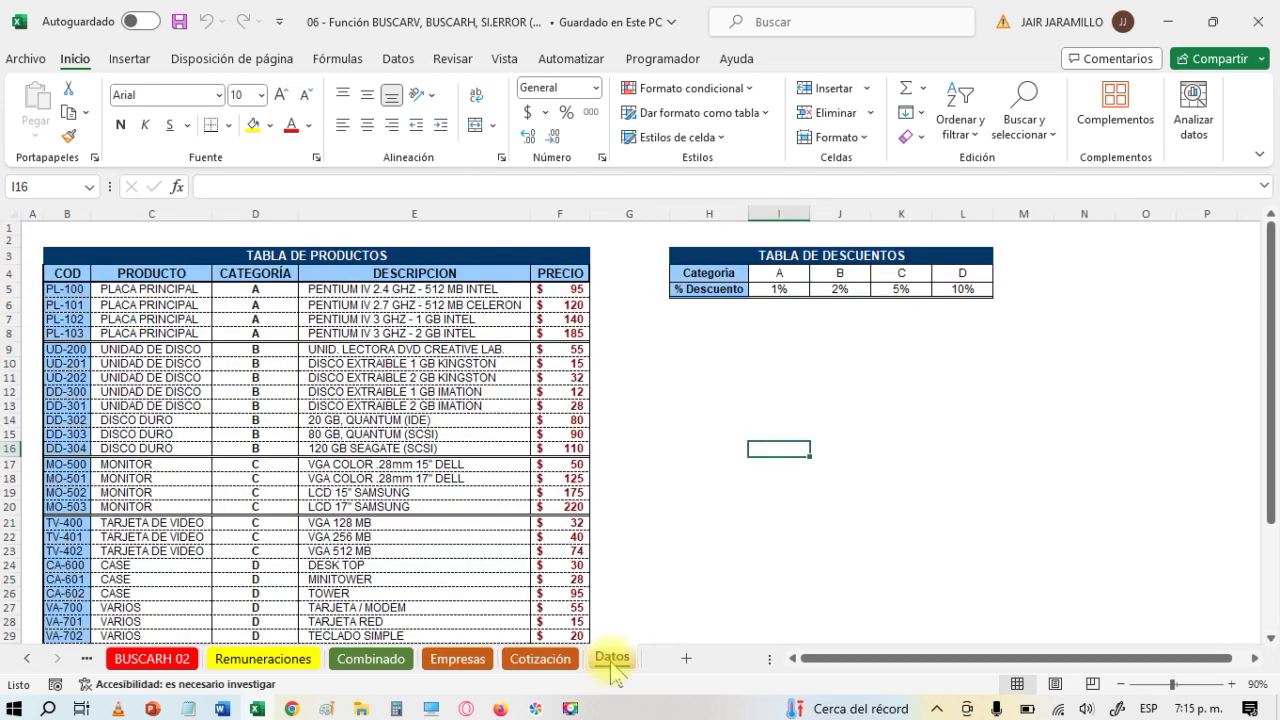
click(457, 658)
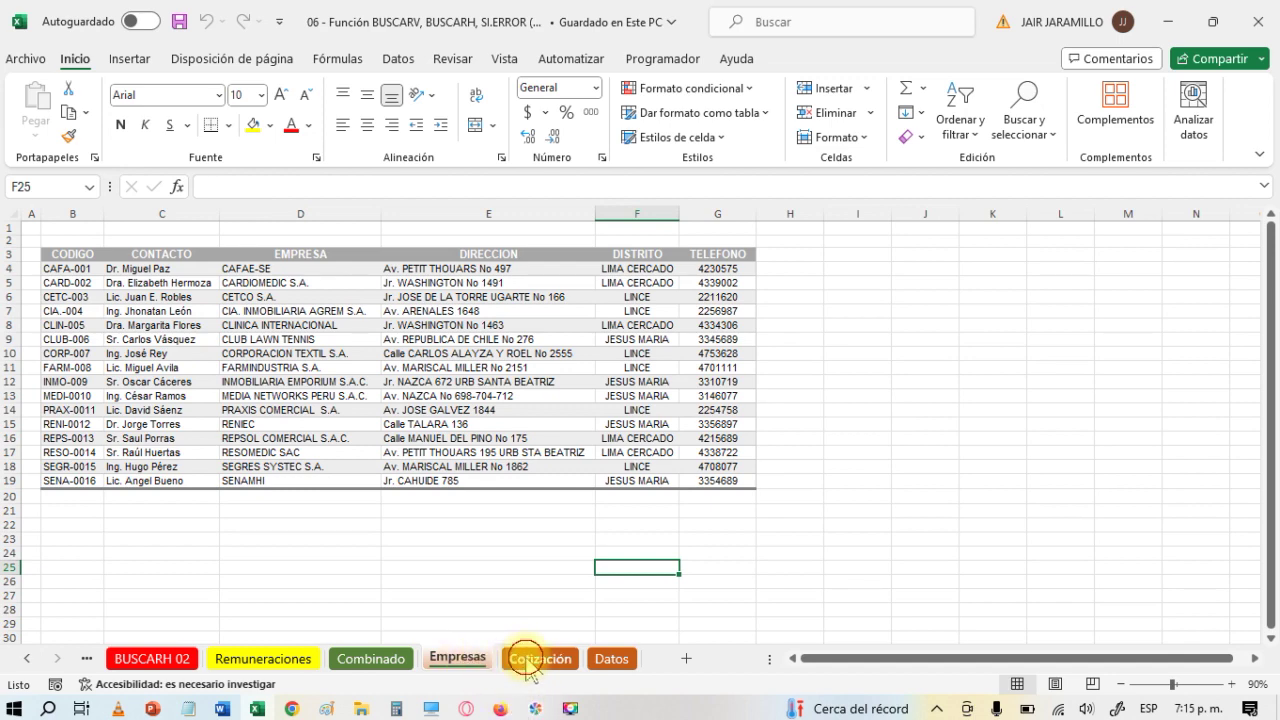
click(526, 660)
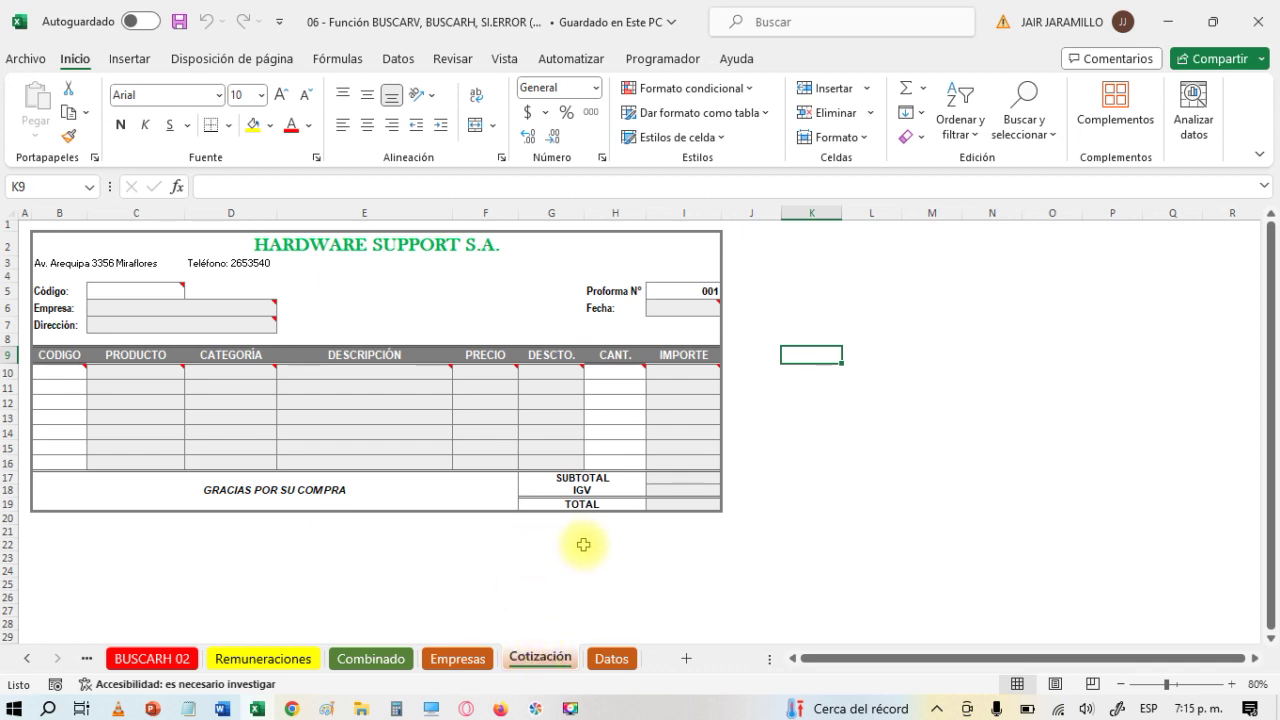
- Examine the header fields of the quotation form on the Cotización sheet at 115% zoom, ending on the Código cell C5
ctrl+scroll(590, 547, up, 3)
scroll(614, 547, up, 1)
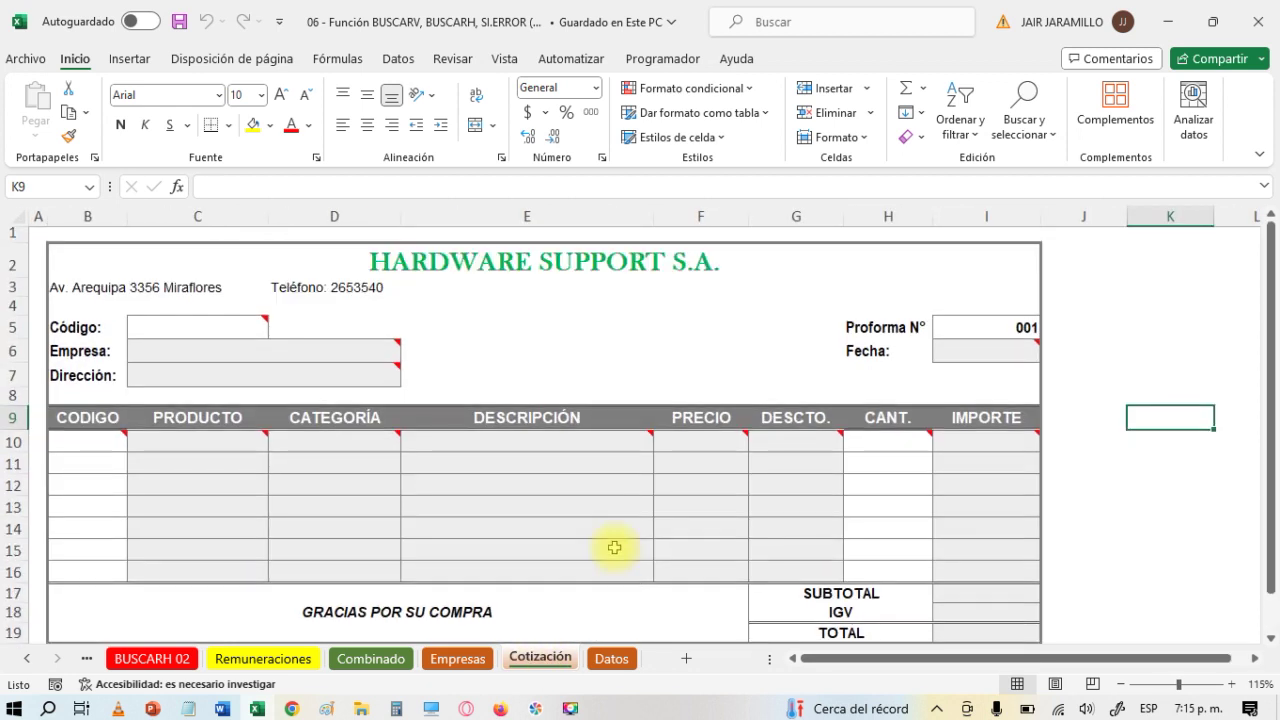
ctrl+scroll(614, 547, down, 1)
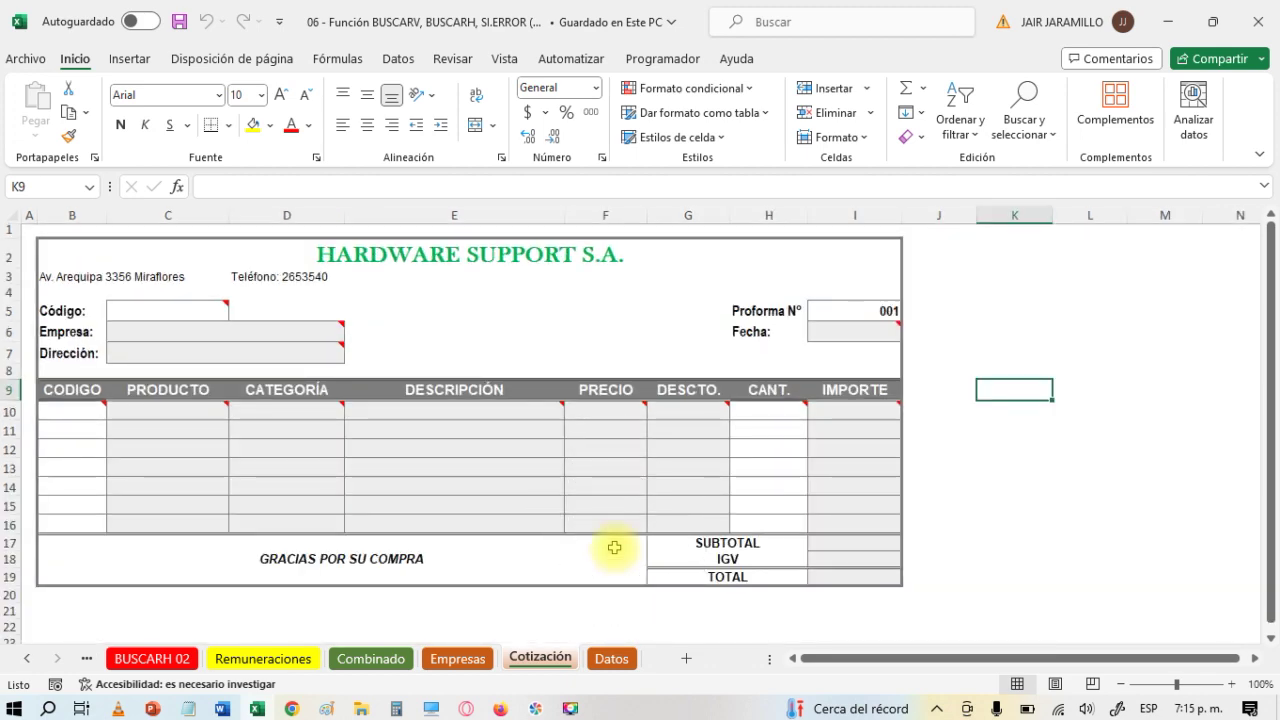
ctrl+scroll(614, 547, up, 1)
scroll(603, 566, up, 1)
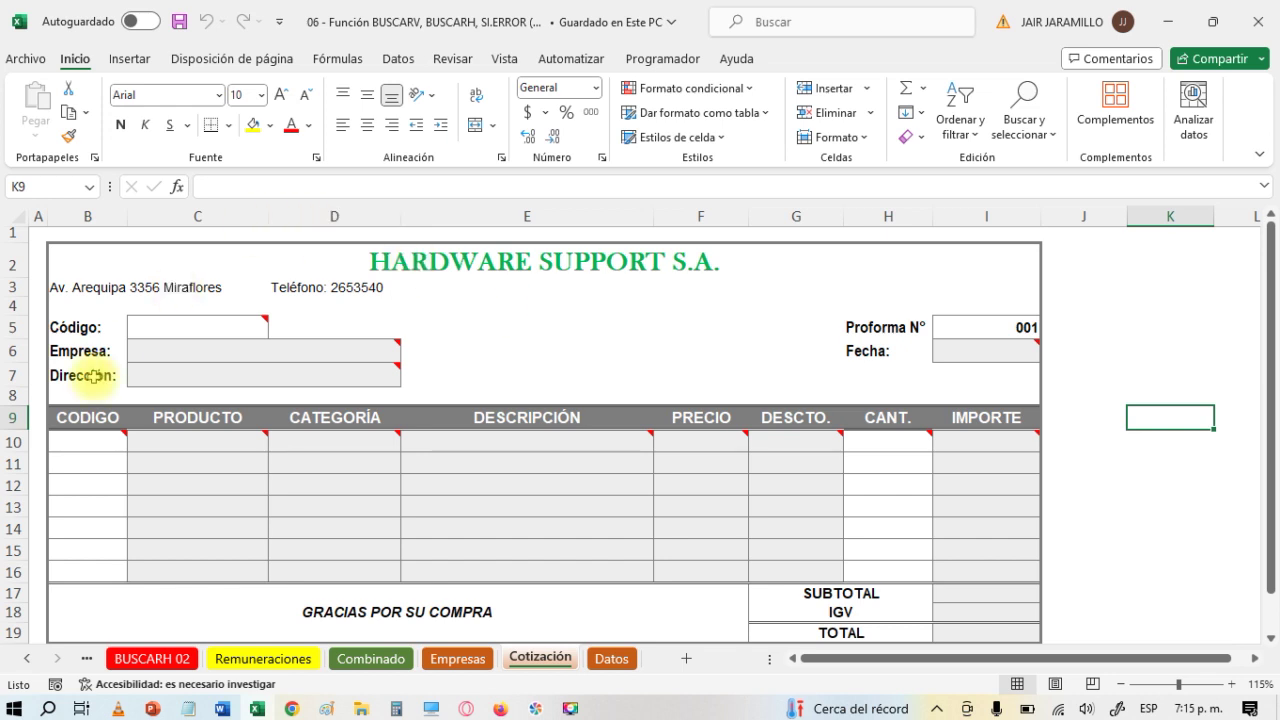
mouse_move(169, 338)
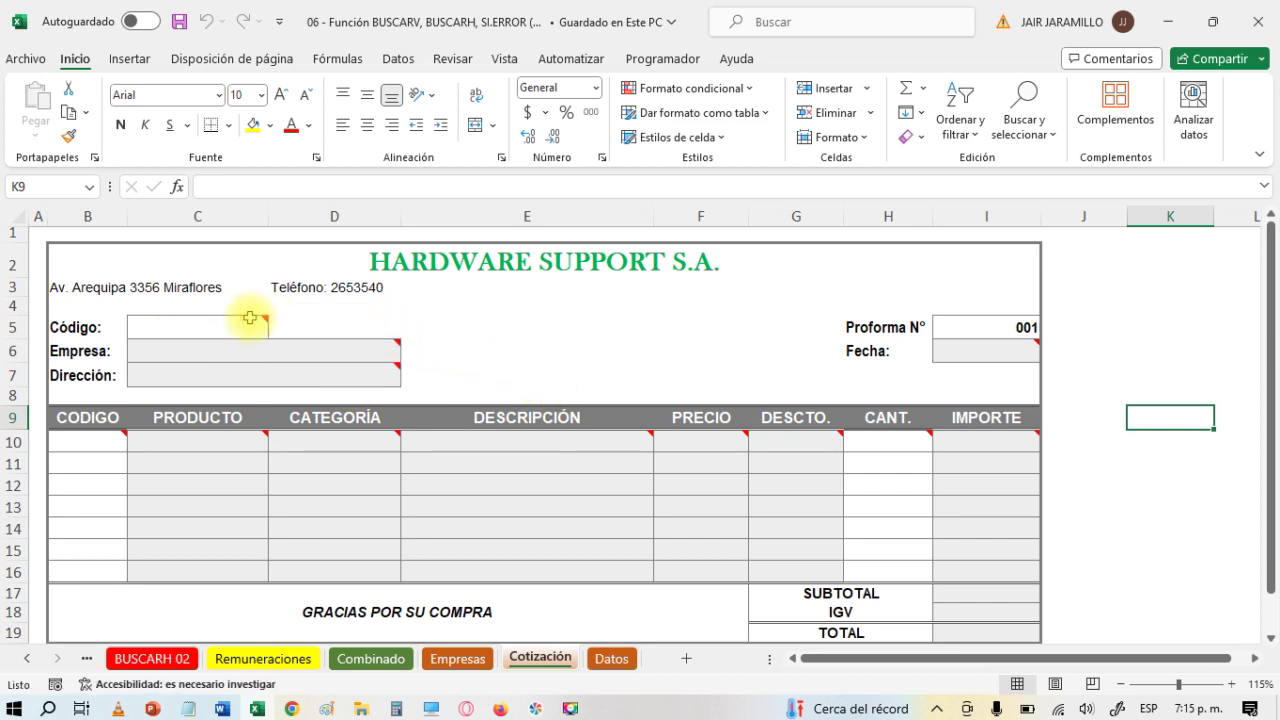
click(177, 322)
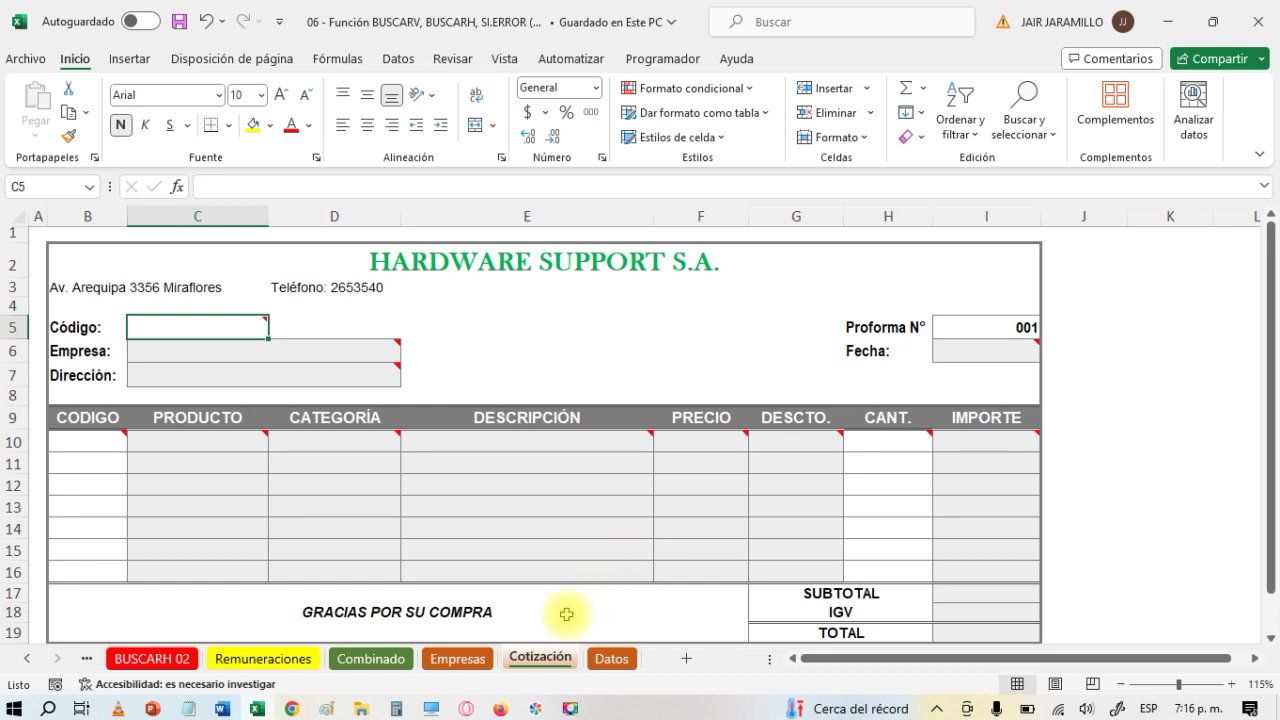
- Examine the company table on the Empresas sheet column by column, from CODIGO through TELEFONO
click(462, 660)
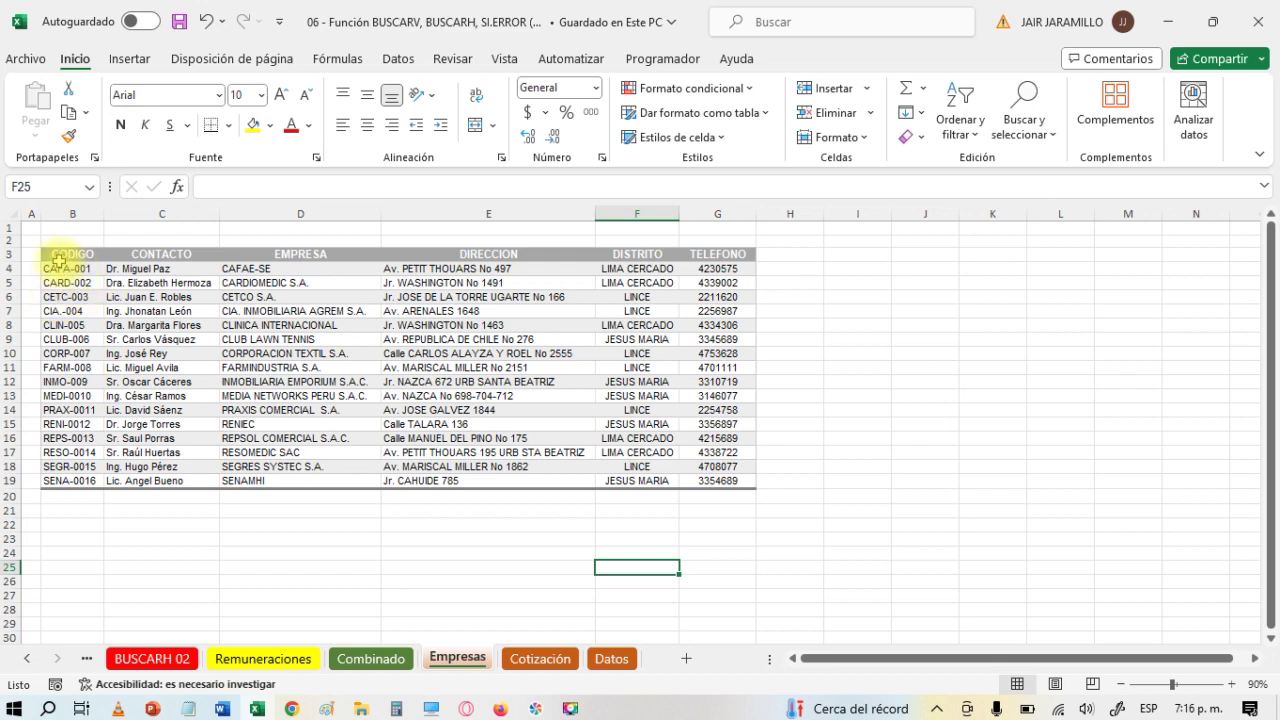
drag(58, 261, 717, 481)
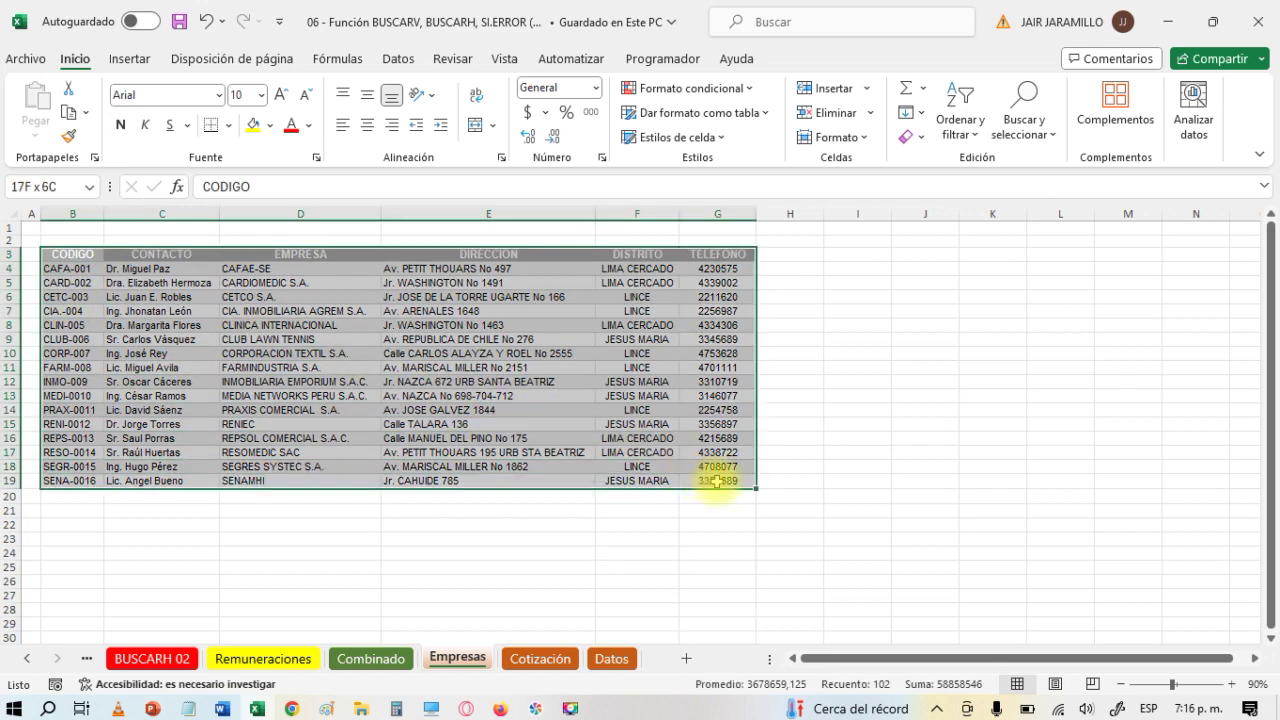
click(66, 283)
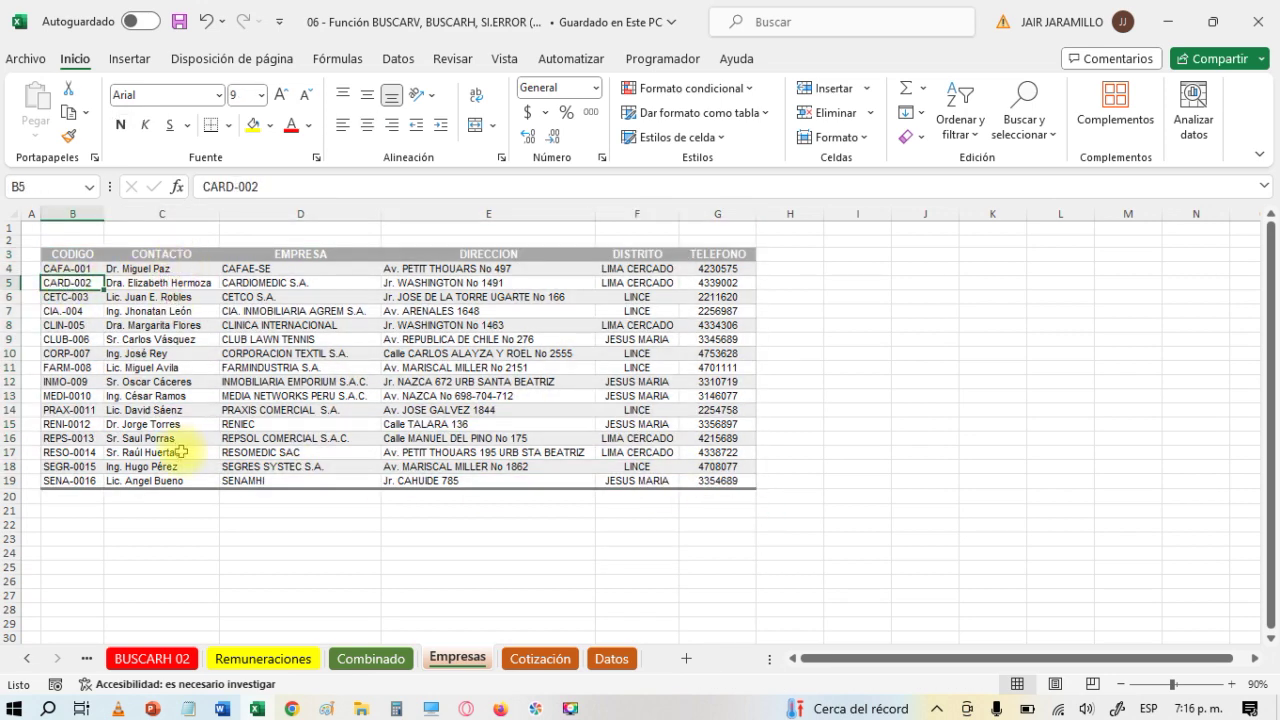
drag(164, 255, 181, 452)
drag(304, 244, 307, 425)
drag(472, 268, 498, 449)
drag(632, 270, 646, 425)
drag(727, 257, 732, 384)
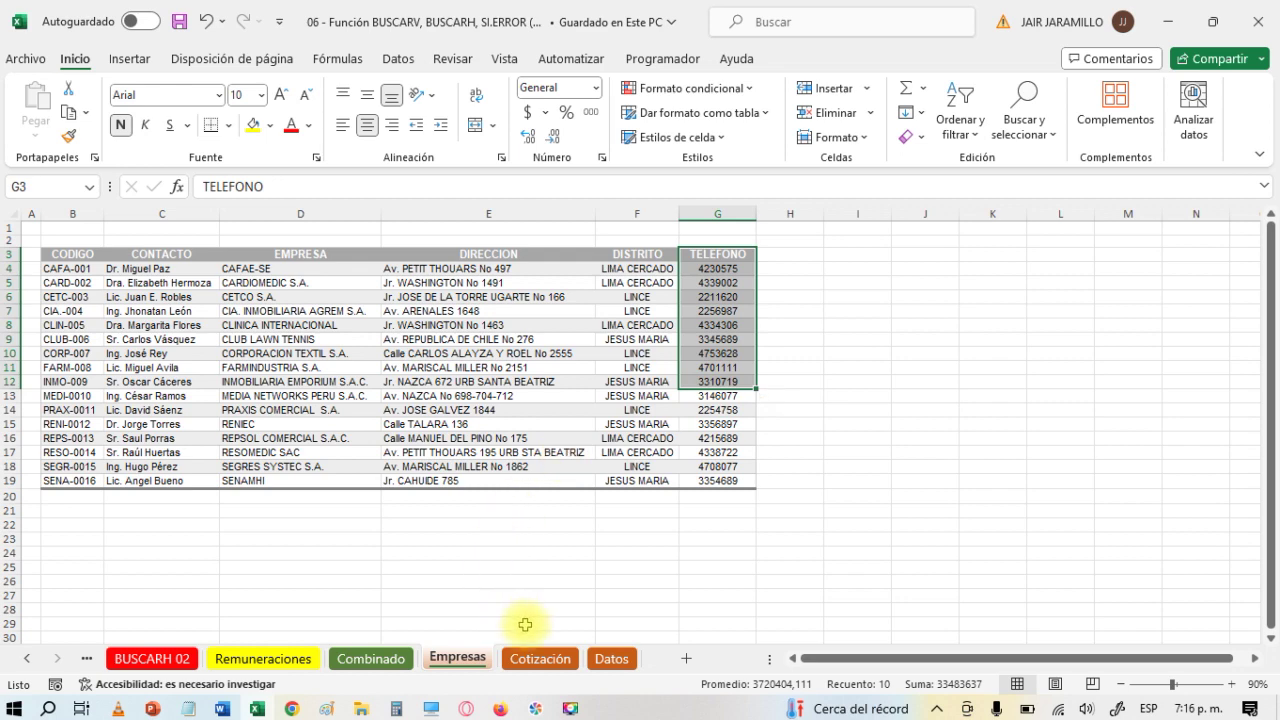
- Read the notes on the Código, Empresa and Dirección cells of the Cotización sheet, checking the company codes on the Empresas sheet
click(543, 659)
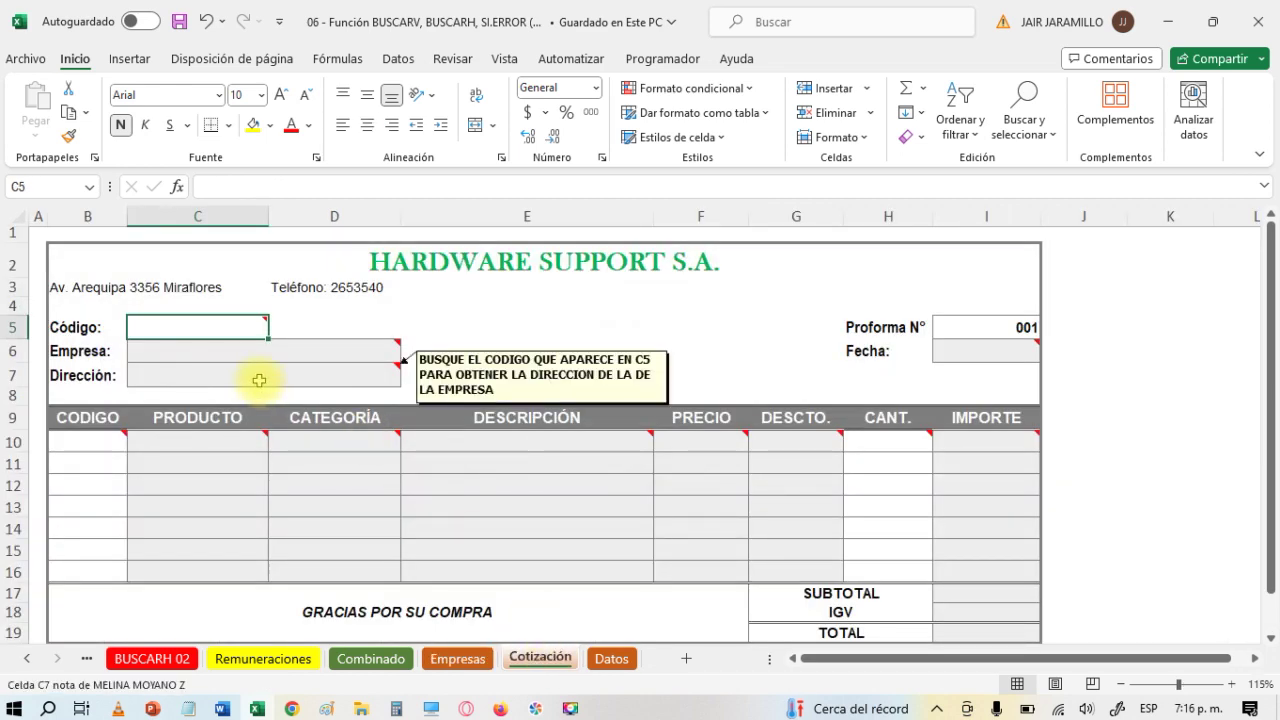
mouse_move(182, 323)
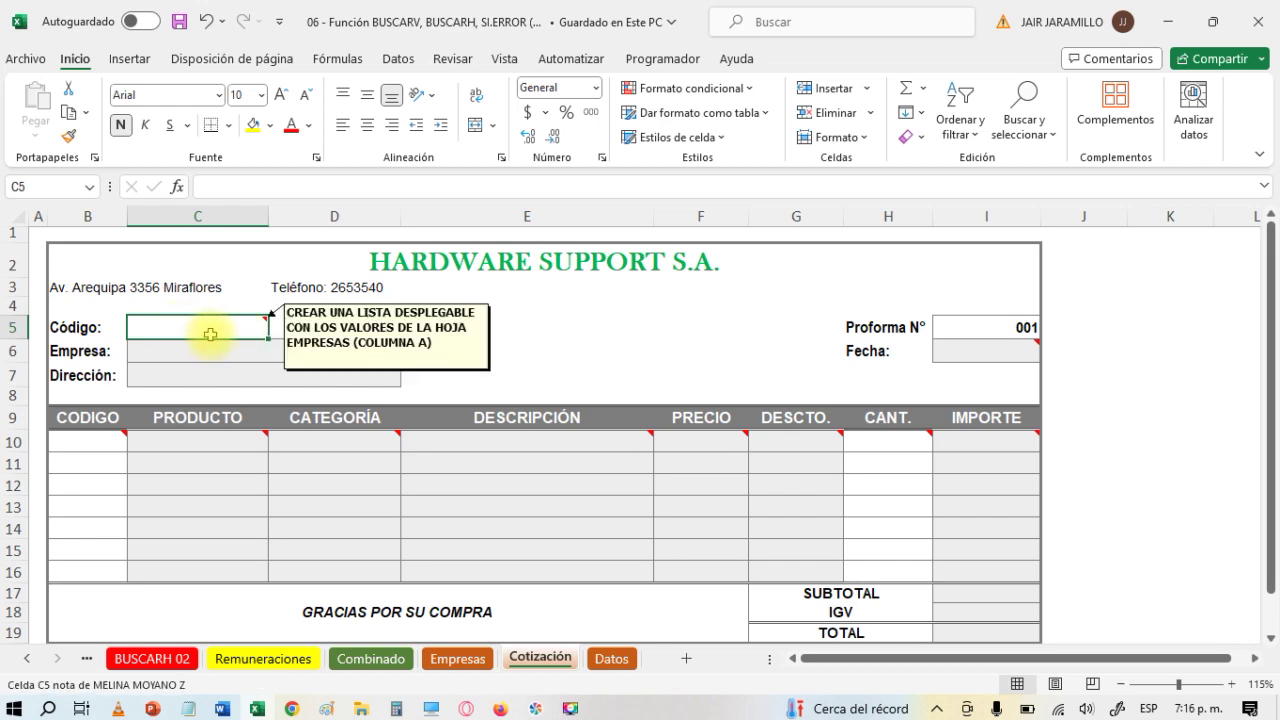
click(457, 658)
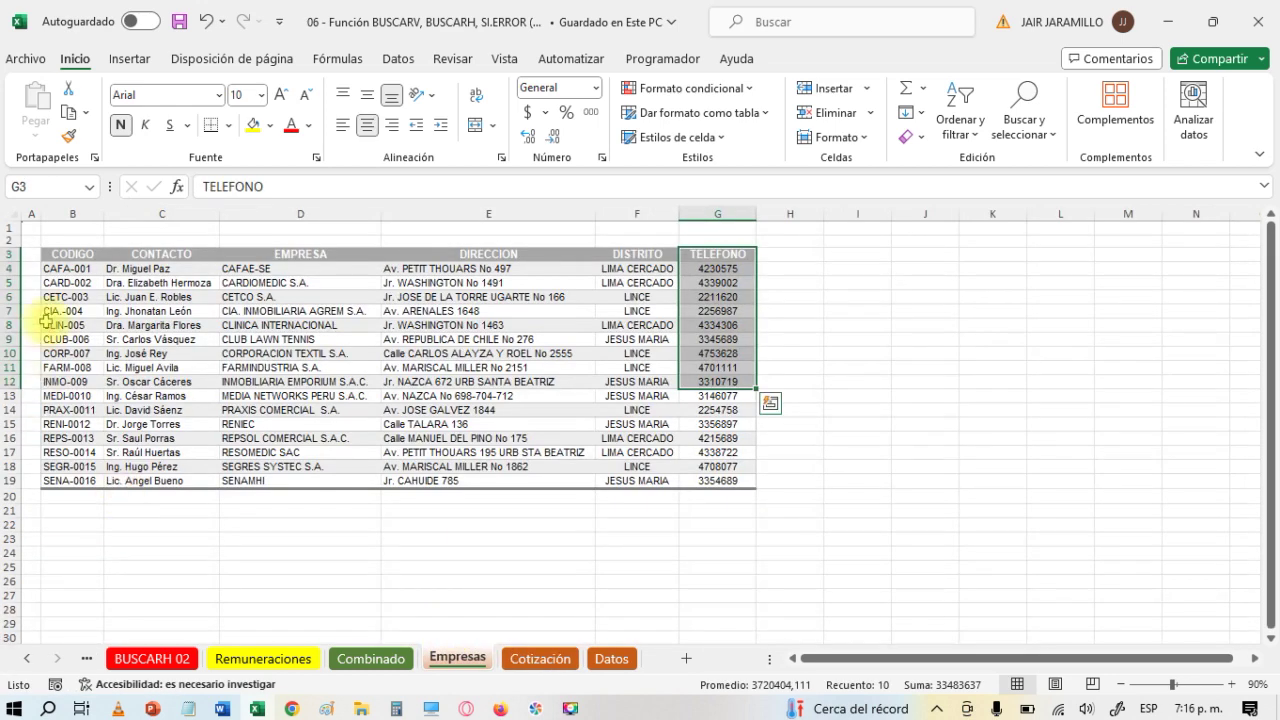
click(540, 658)
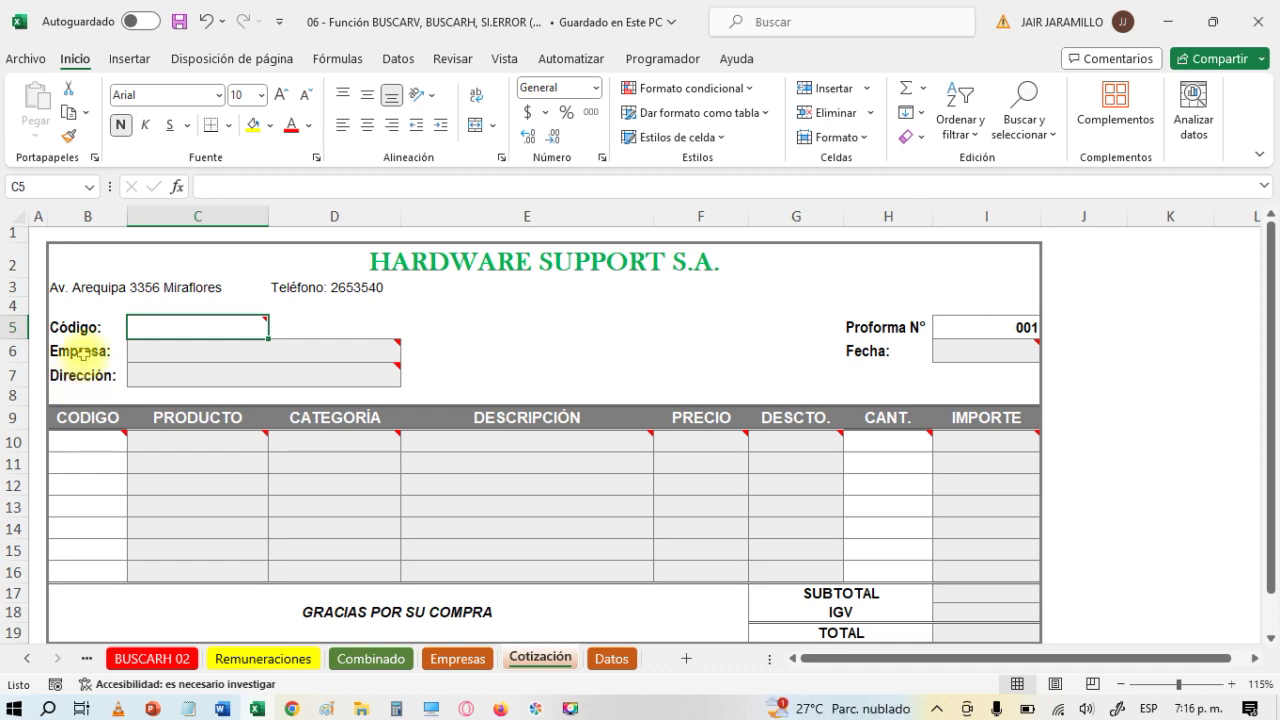
mouse_move(196, 328)
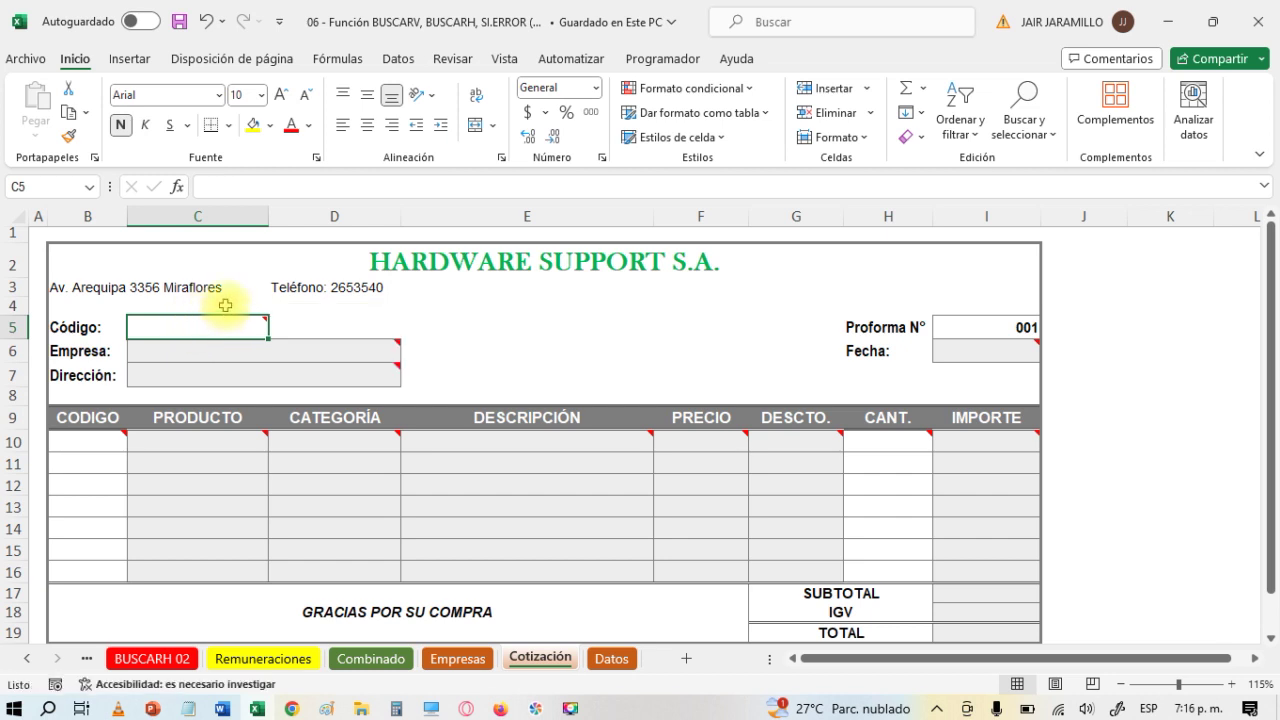
click(147, 349)
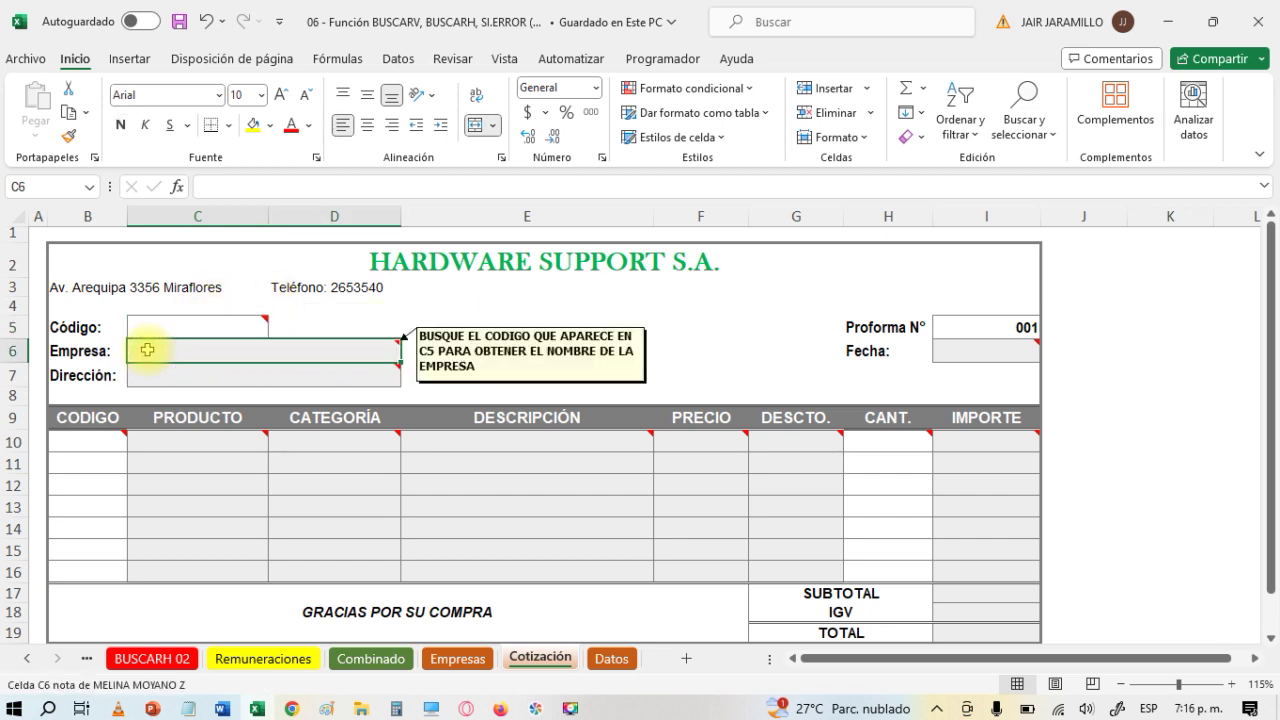
click(170, 373)
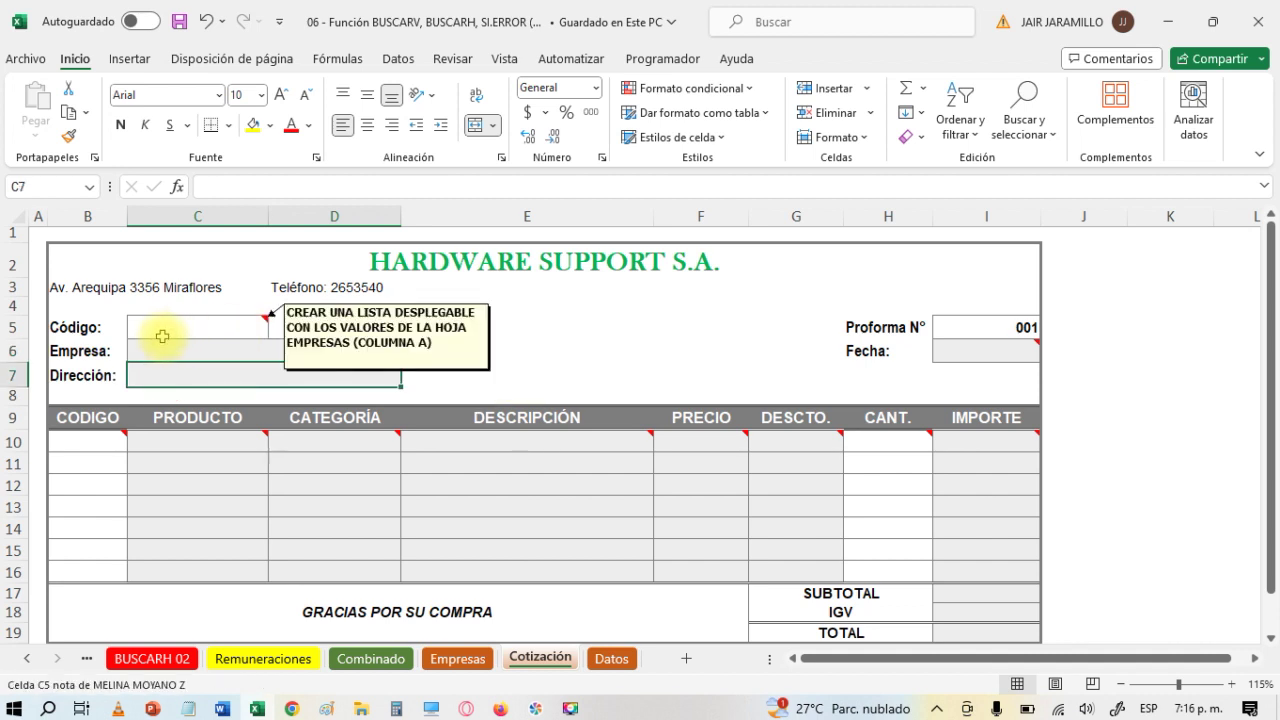
click(163, 338)
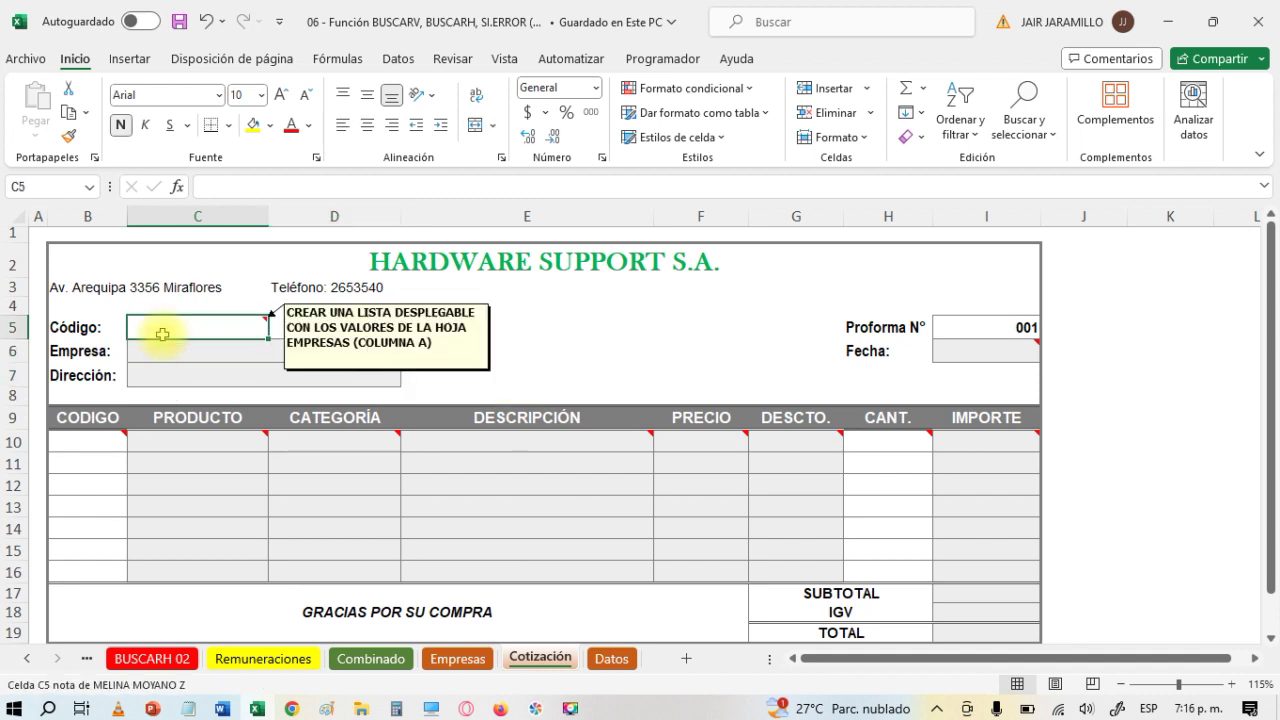
drag(171, 357, 174, 385)
mouse_move(174, 385)
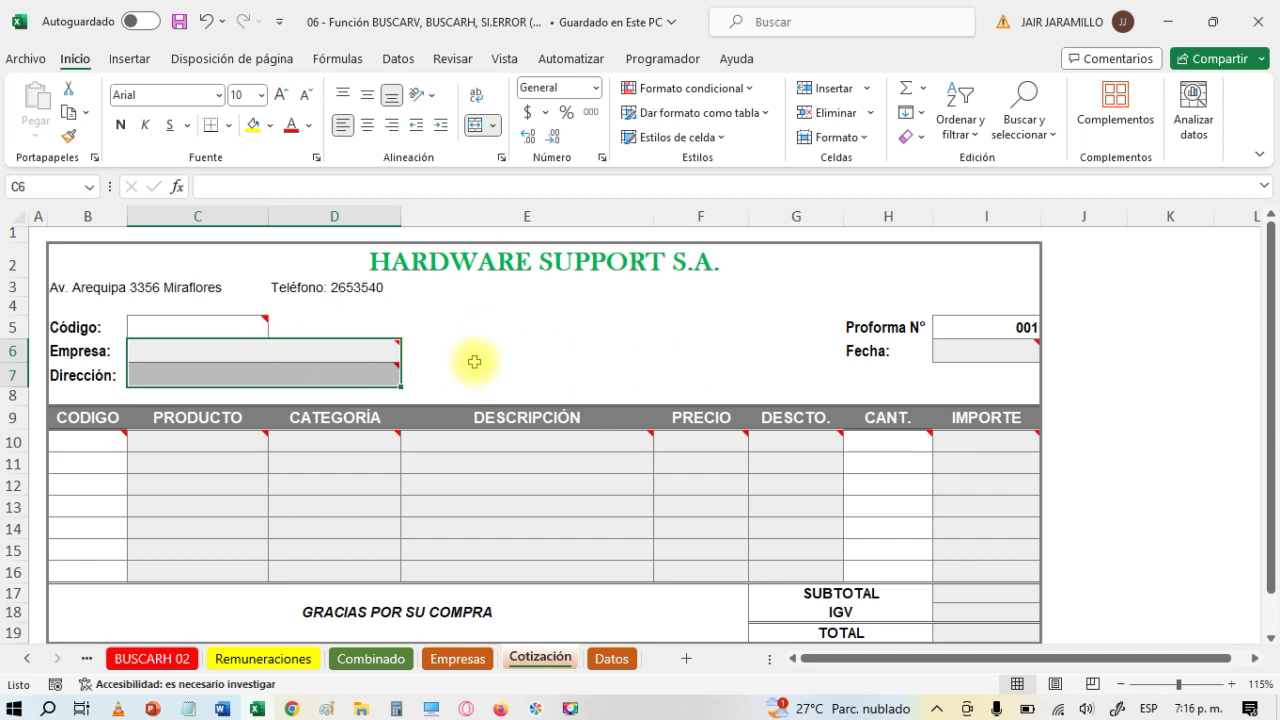
click(474, 354)
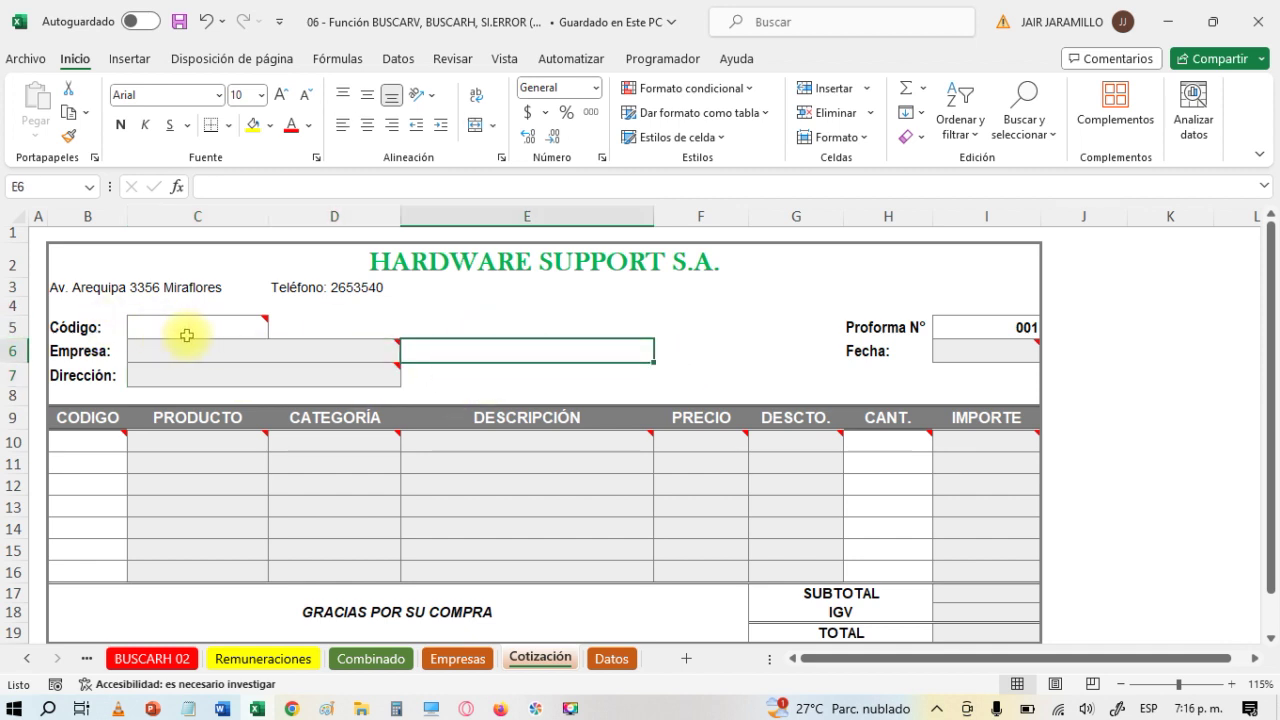
click(176, 323)
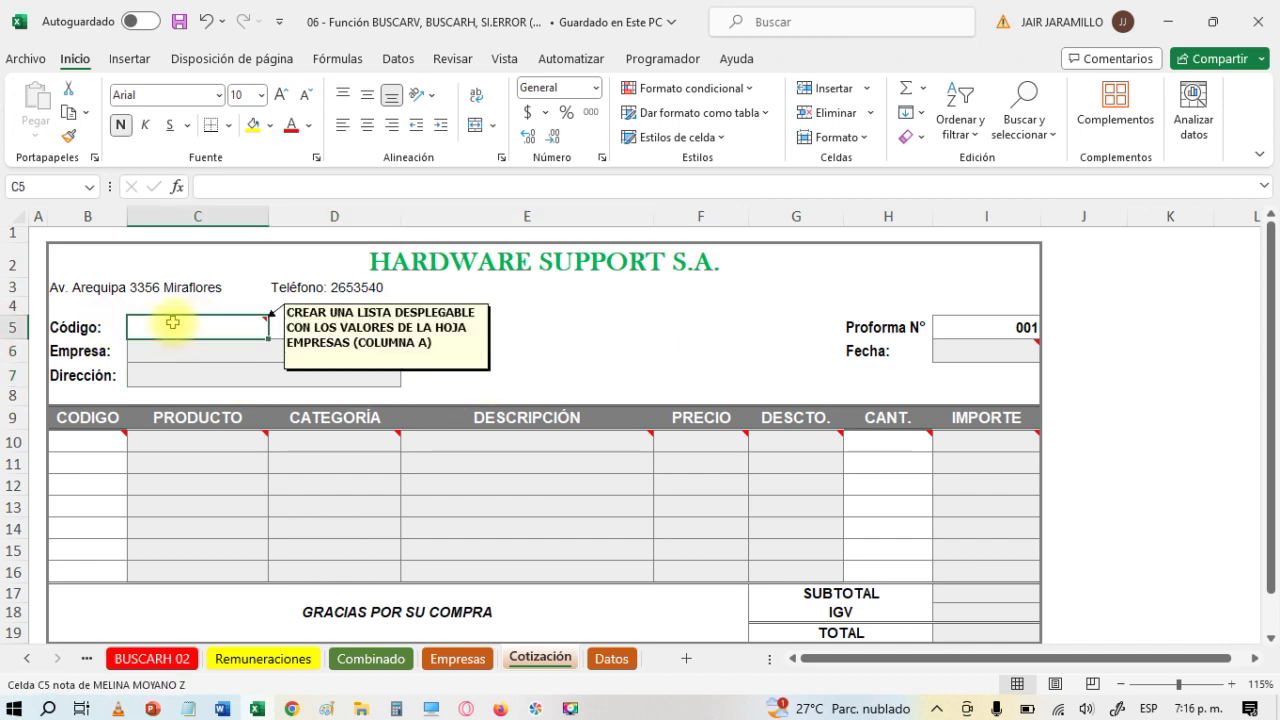
- Review the full company table in B3:G19 on the Empresas sheet as the source for the quotation header
click(458, 659)
drag(60, 252, 705, 480)
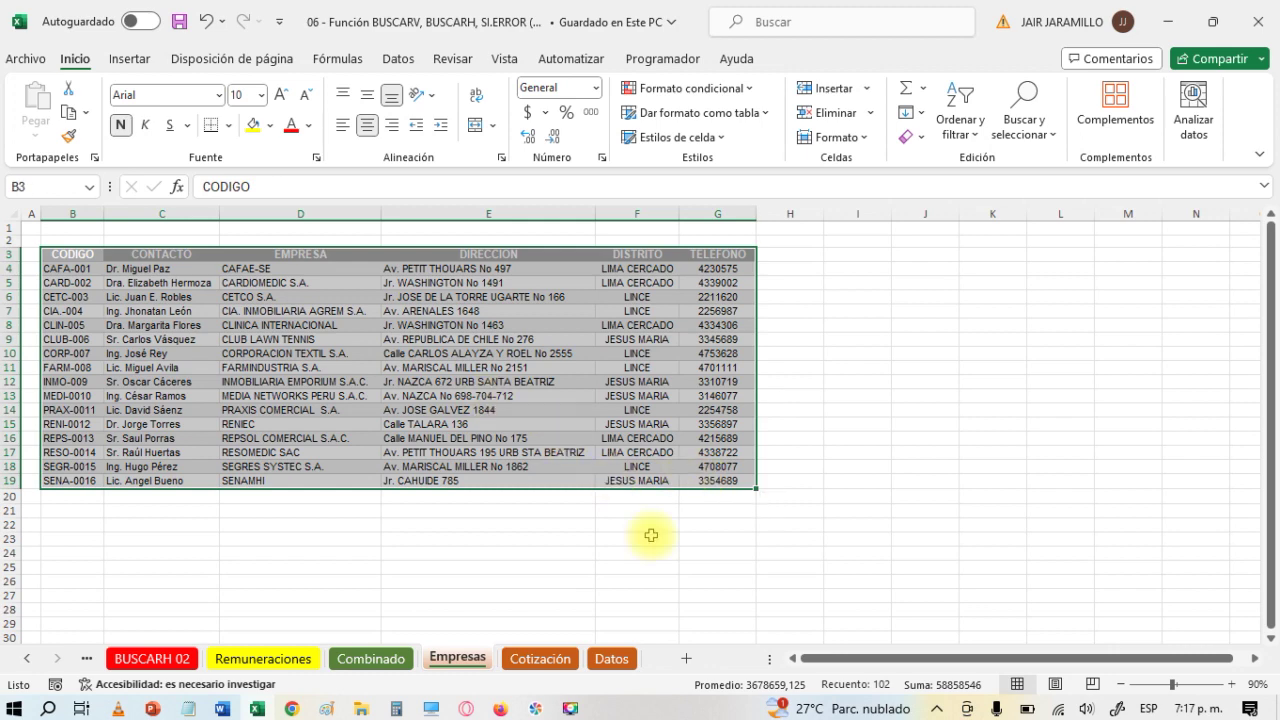
click(547, 521)
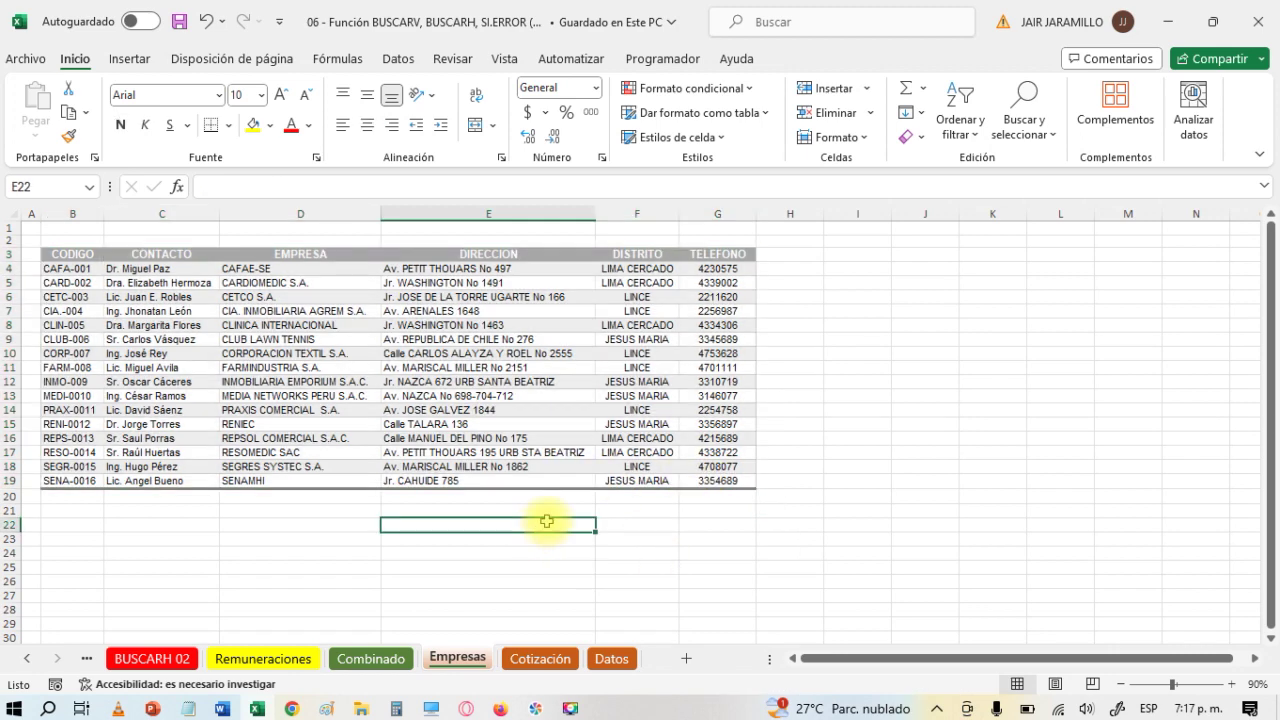
- Return to the Código cell C5 on the Cotización sheet and read its note
click(540, 659)
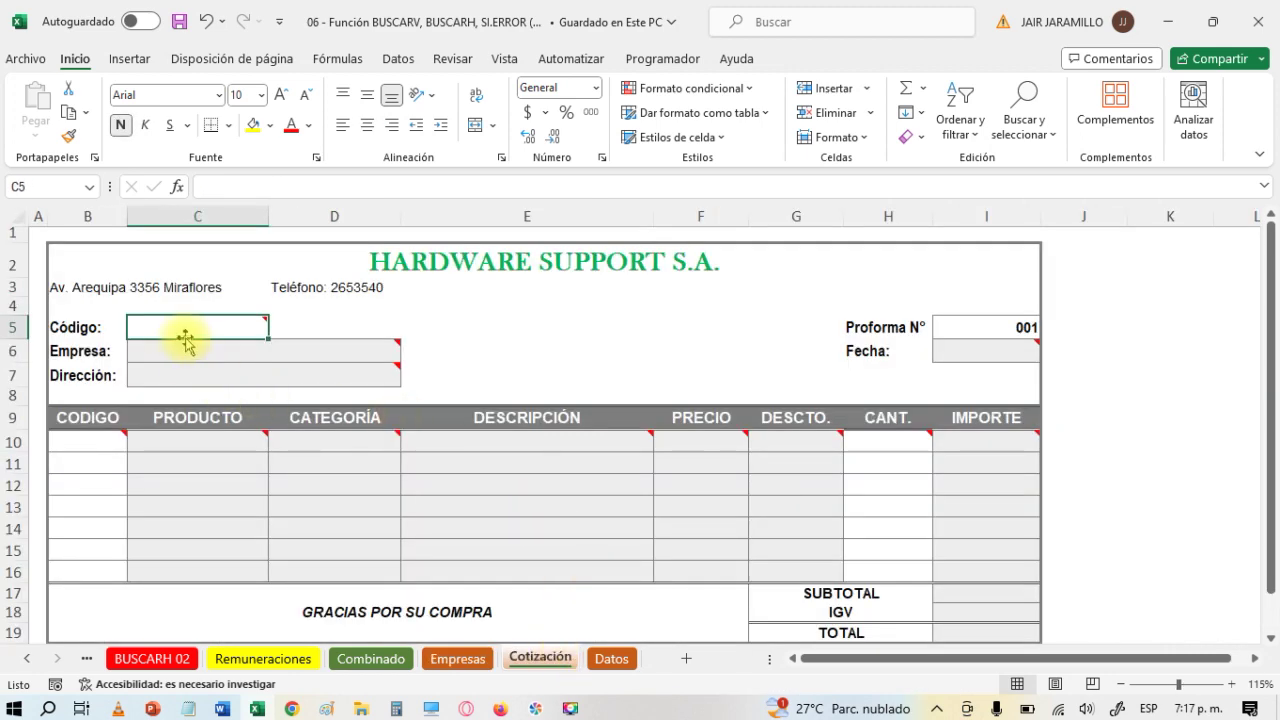
mouse_move(165, 320)
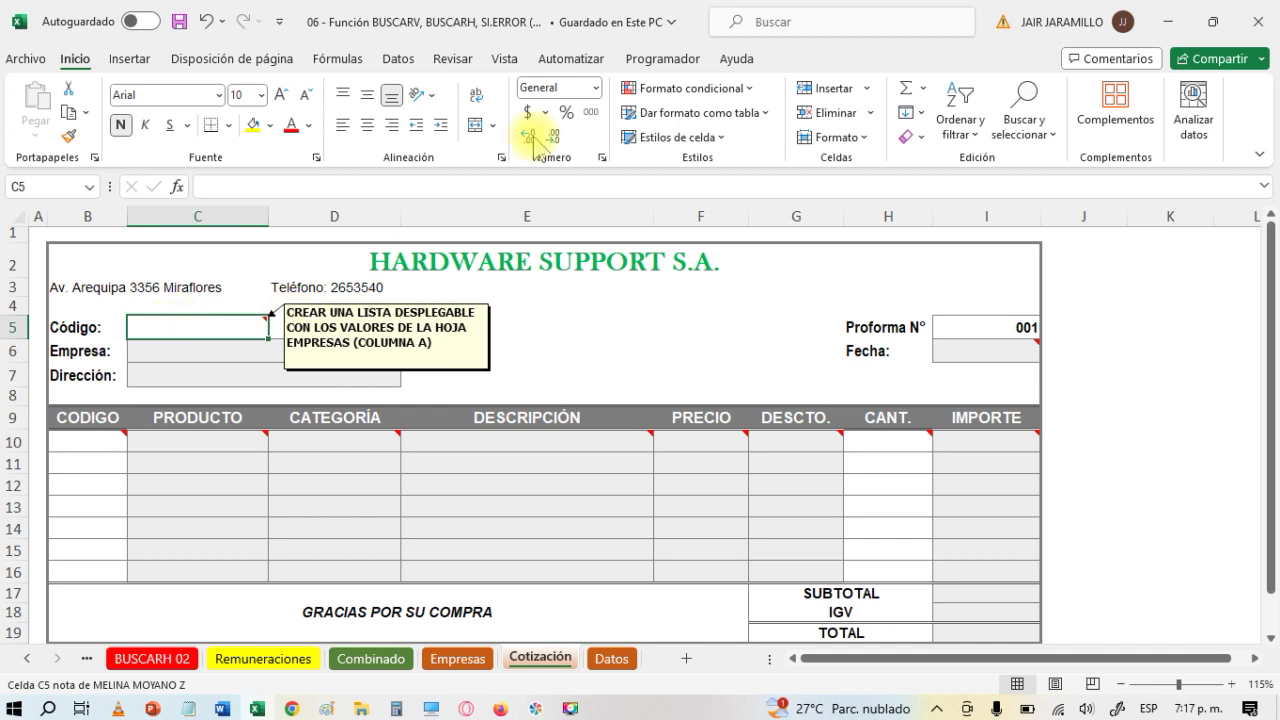
click(399, 59)
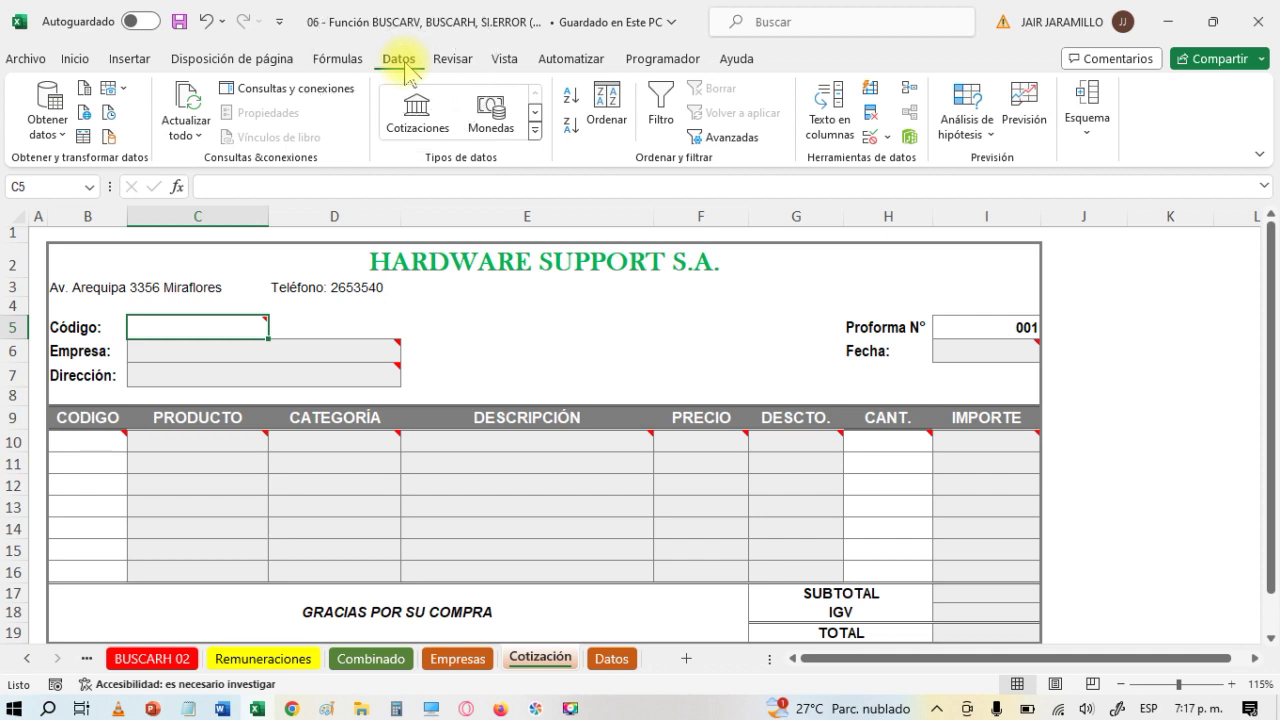
click(876, 180)
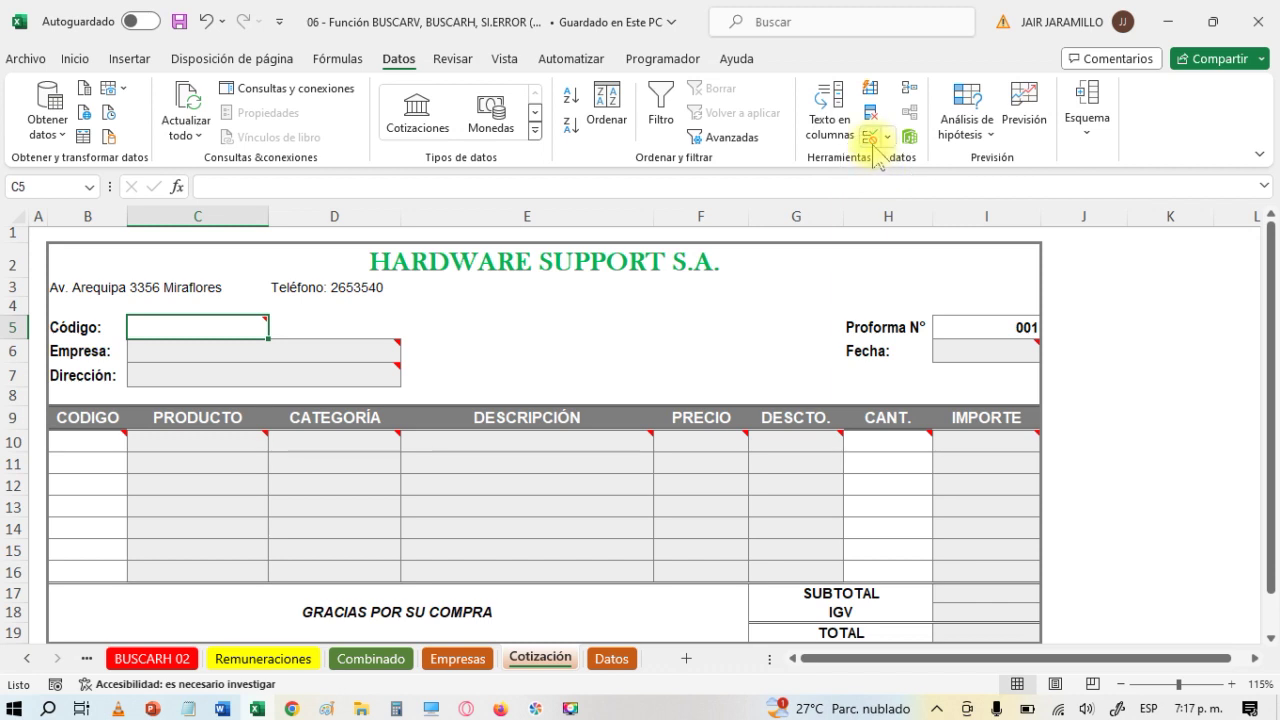
click(871, 140)
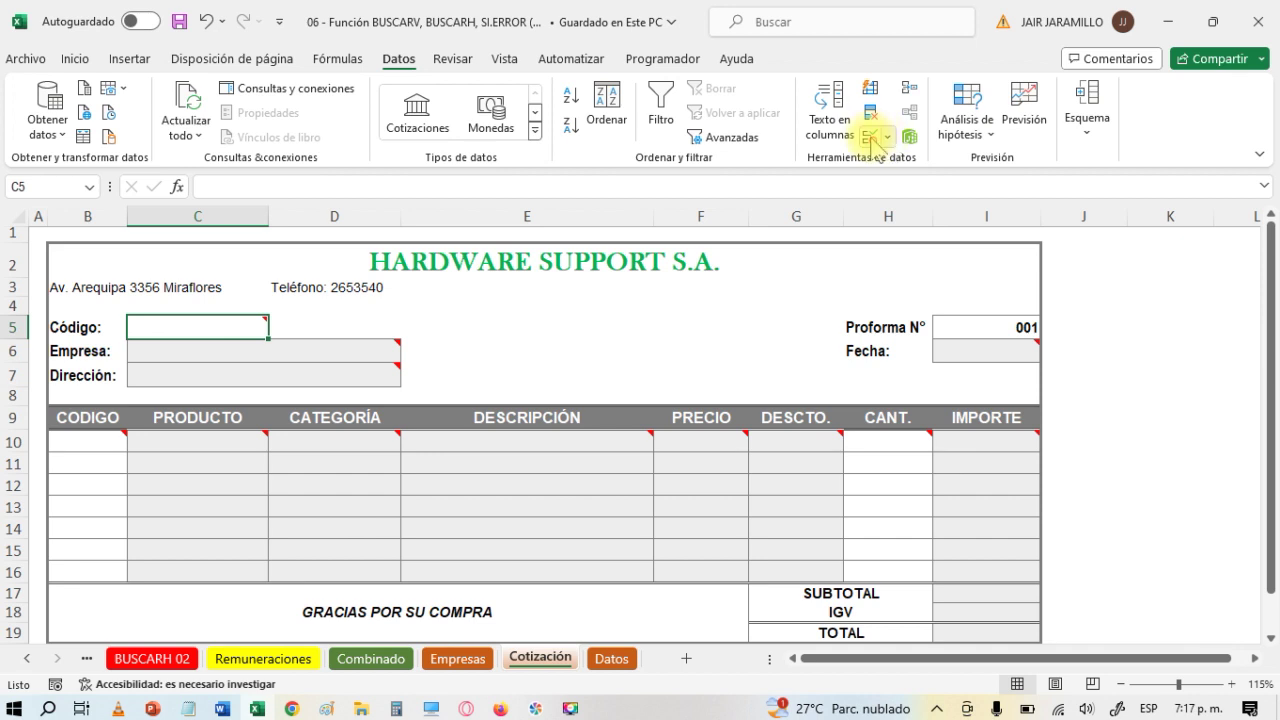
click(870, 140)
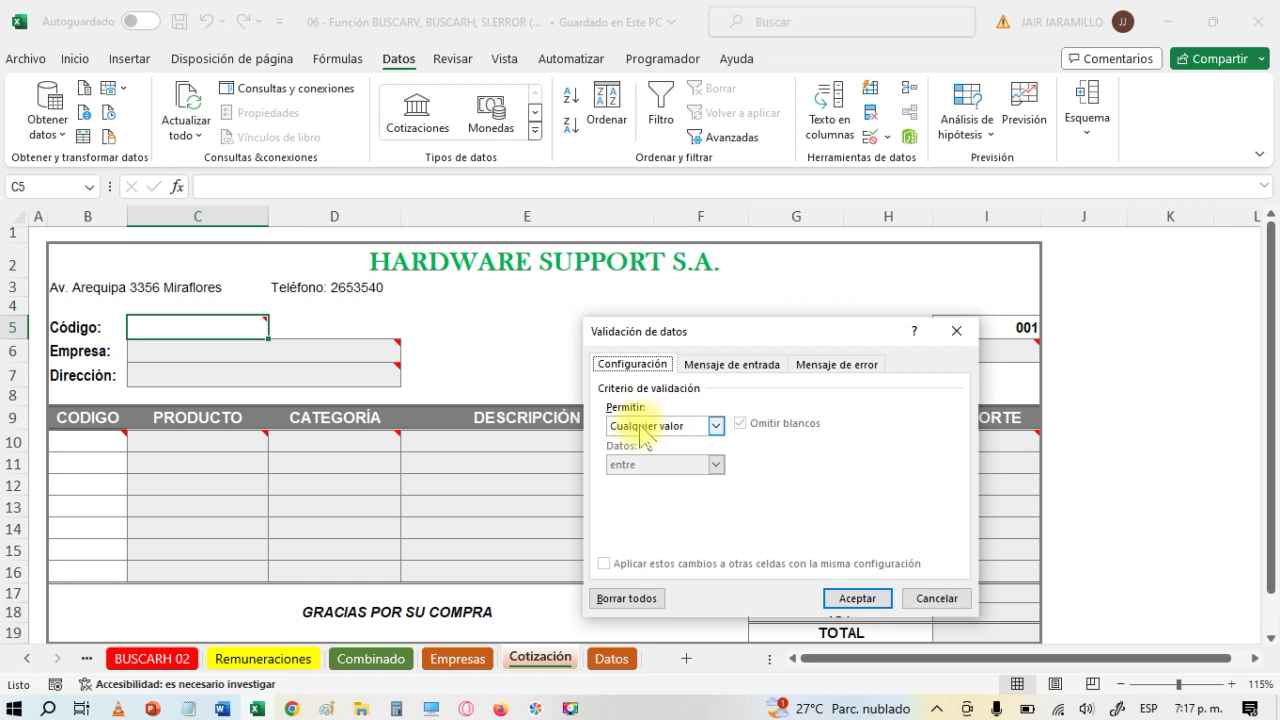
click(716, 426)
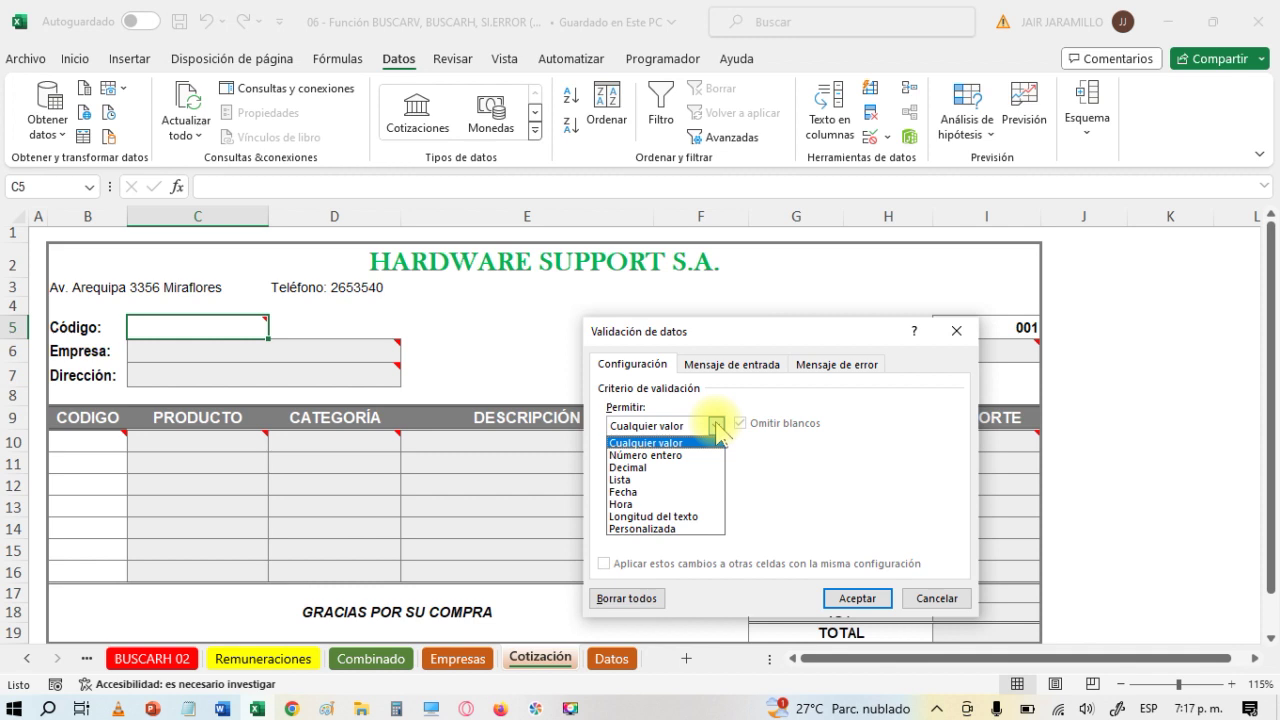
click(630, 480)
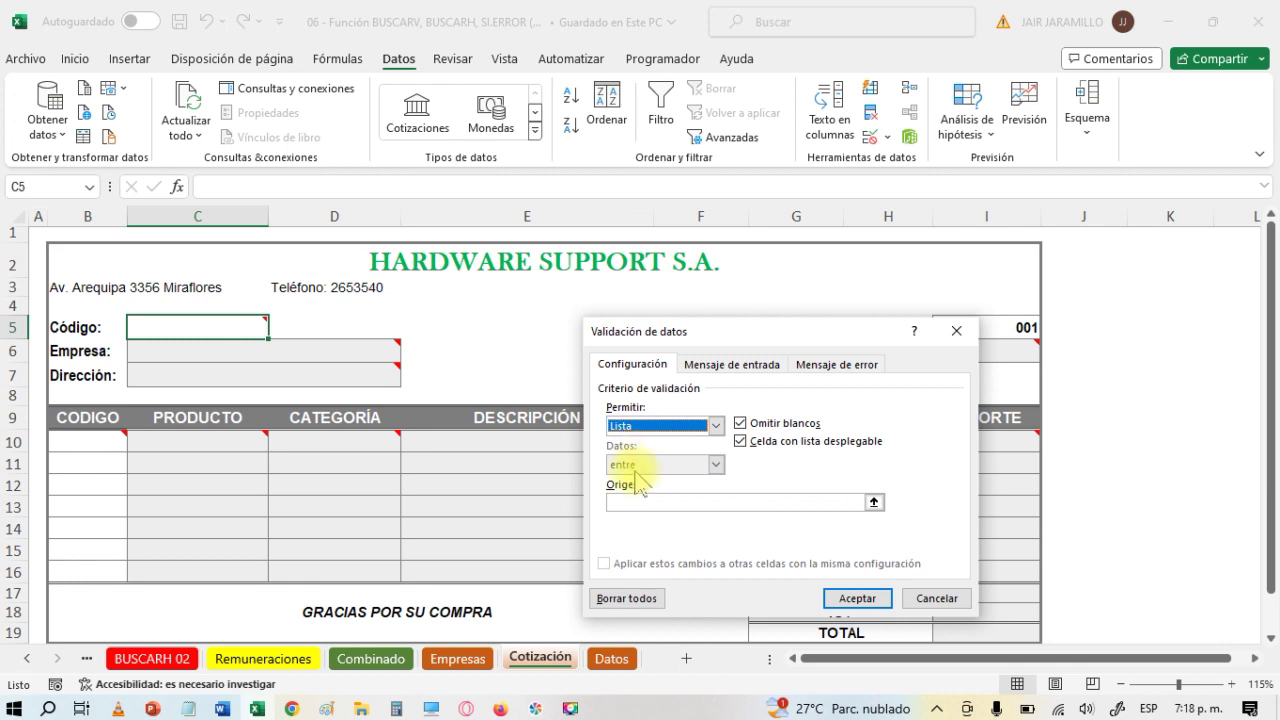
click(633, 502)
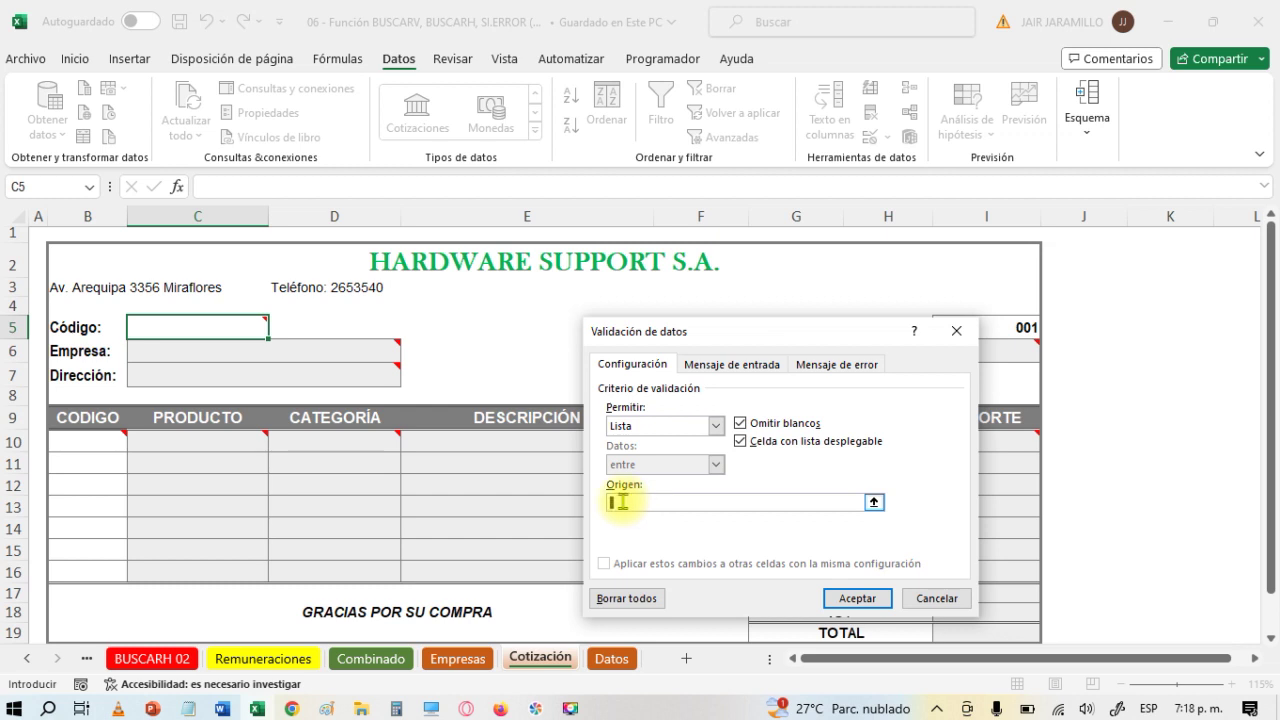
click(622, 503)
click(458, 660)
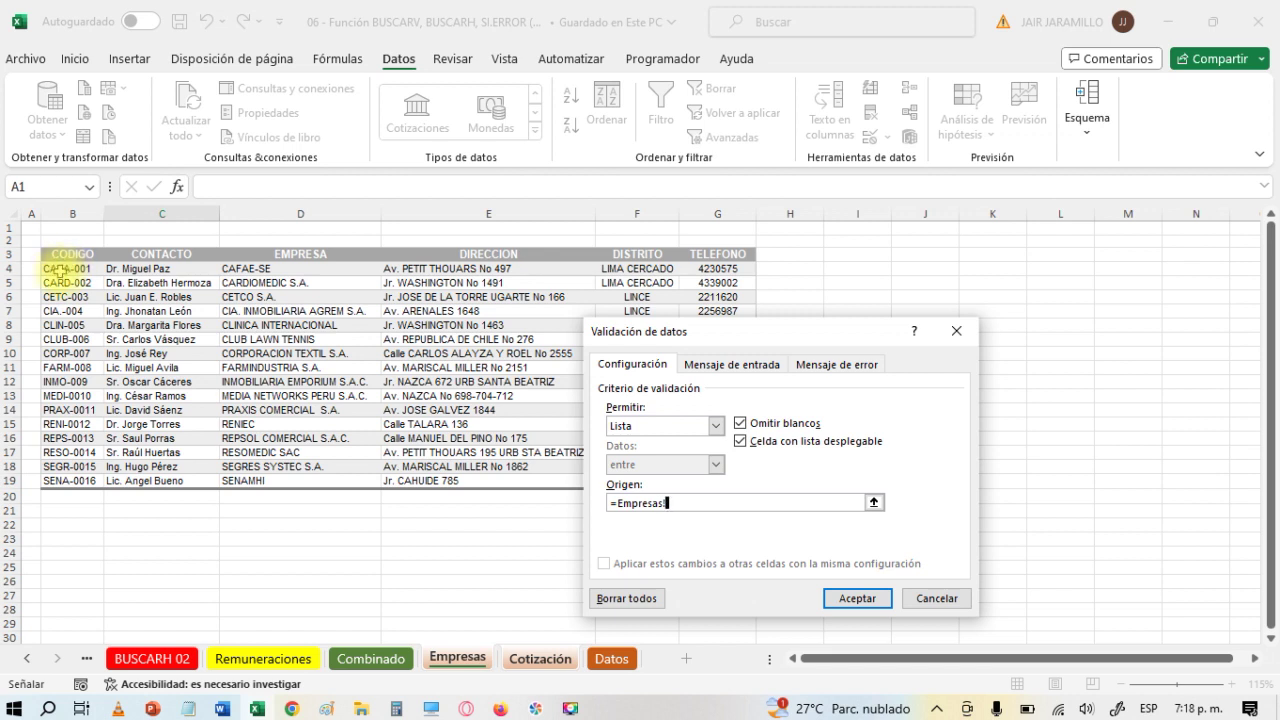
drag(77, 269, 78, 481)
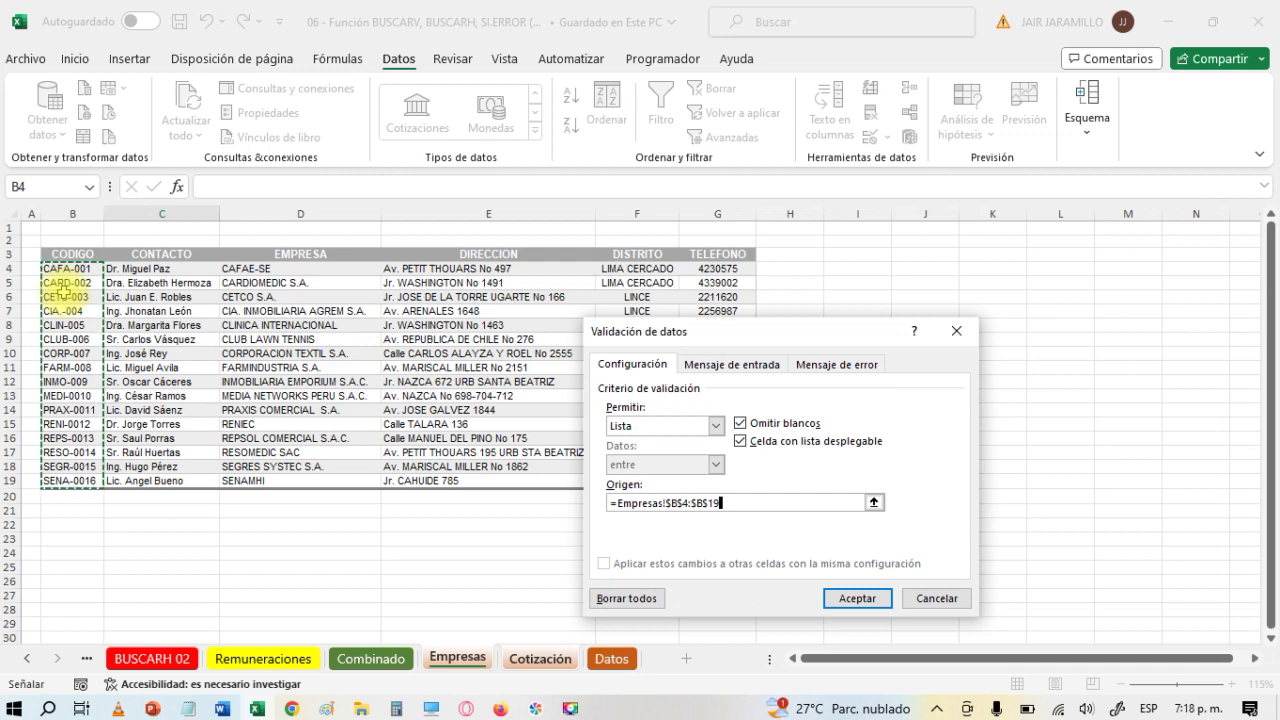
click(940, 598)
- Start a data validation rule for the Código cell C5 that allows values from a list (Lista)
mouse_move(165, 323)
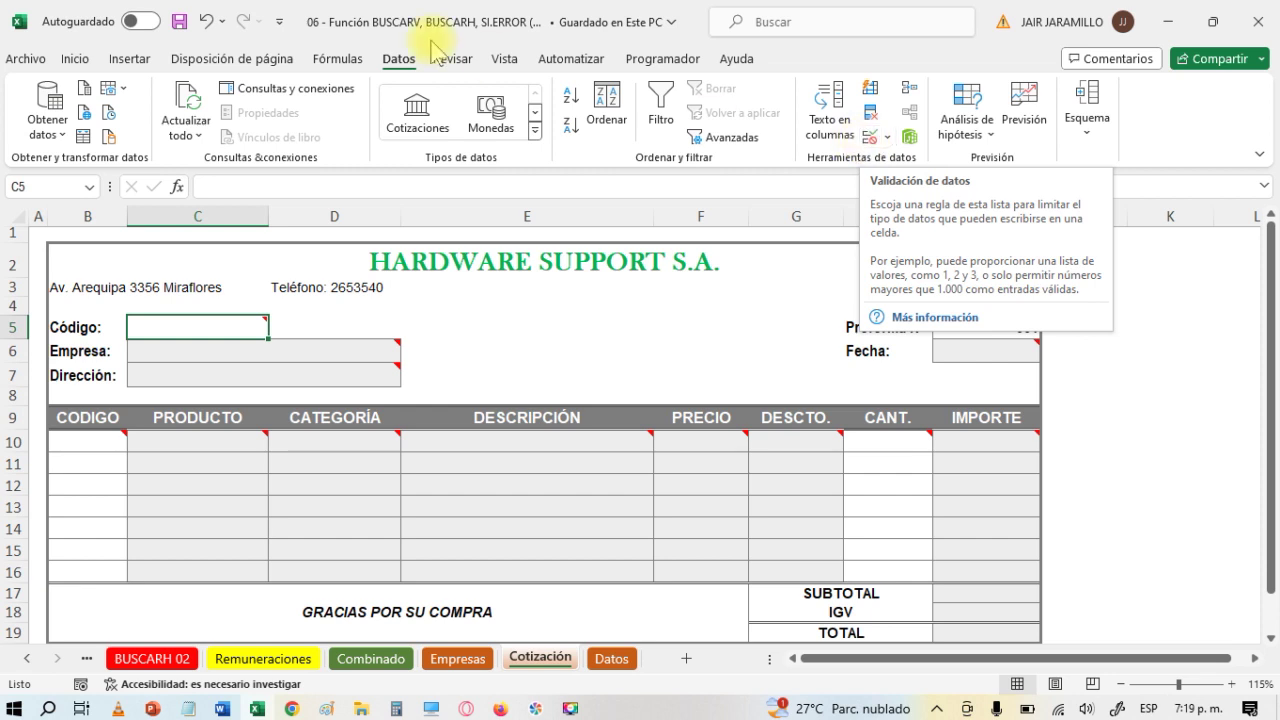
click(395, 67)
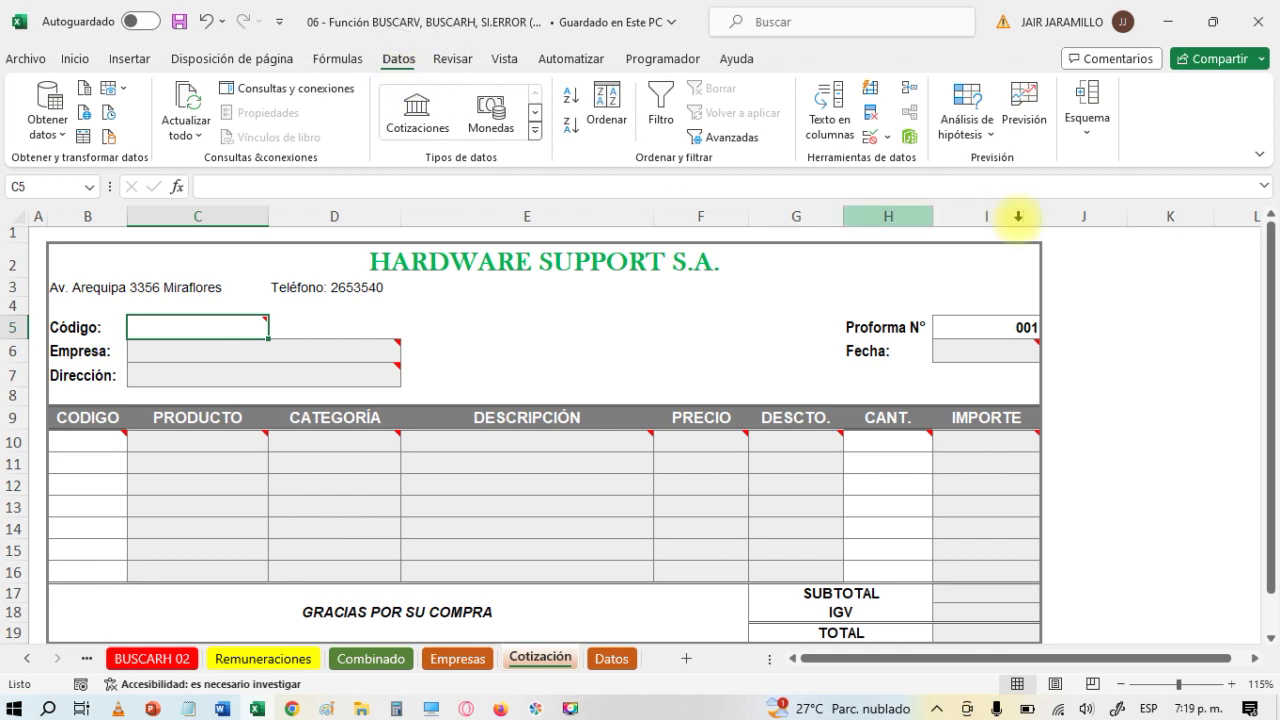
click(872, 168)
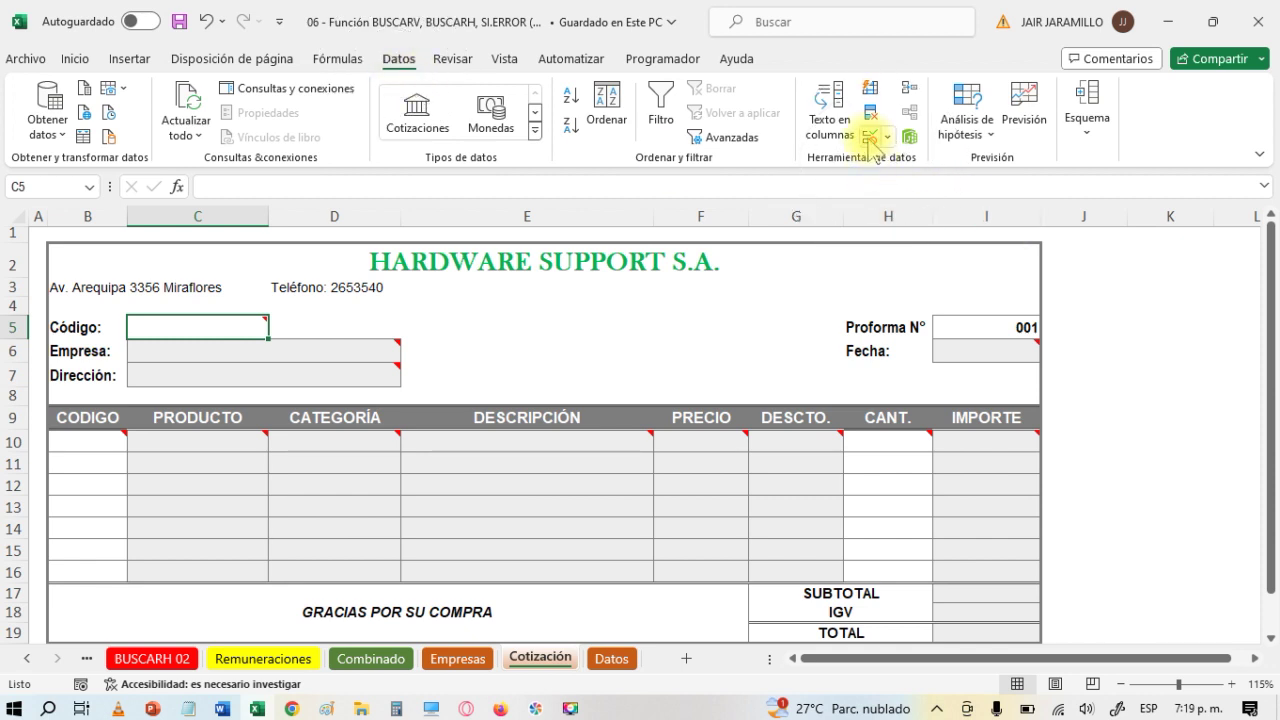
key(ctrl)
key(ctrl)
key(ctrl)
click(871, 139)
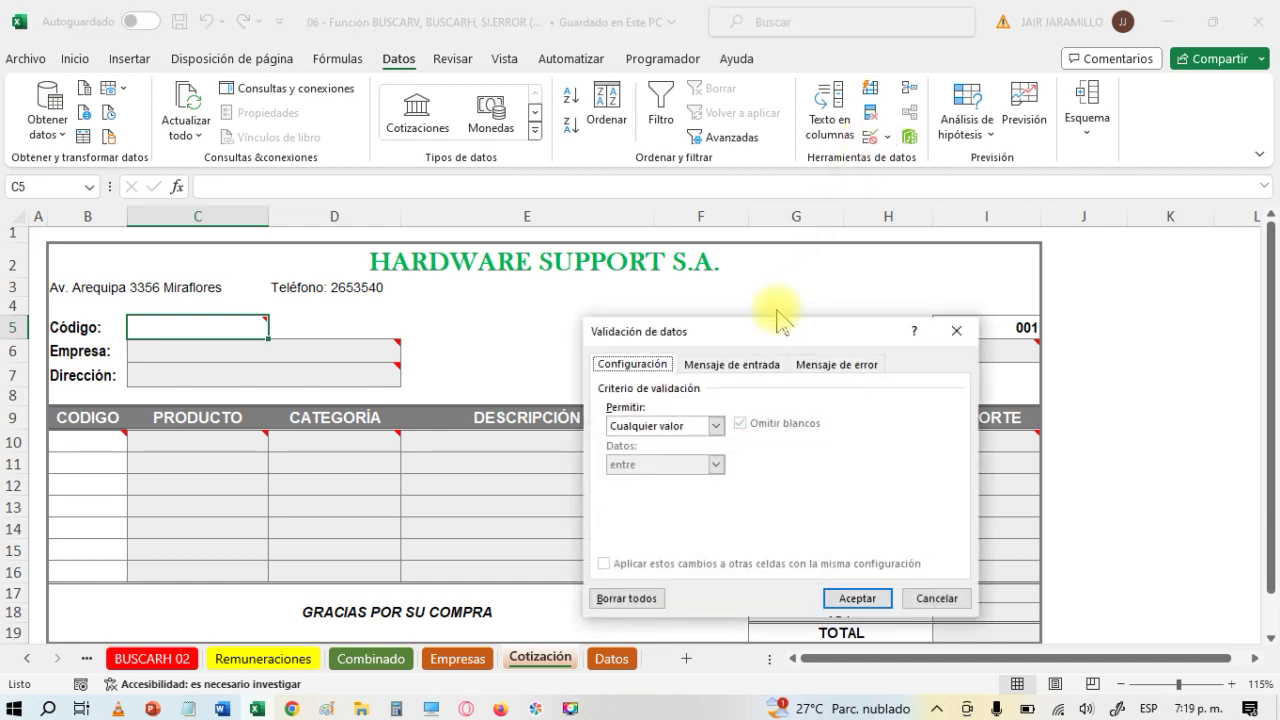
drag(734, 333, 764, 191)
click(746, 285)
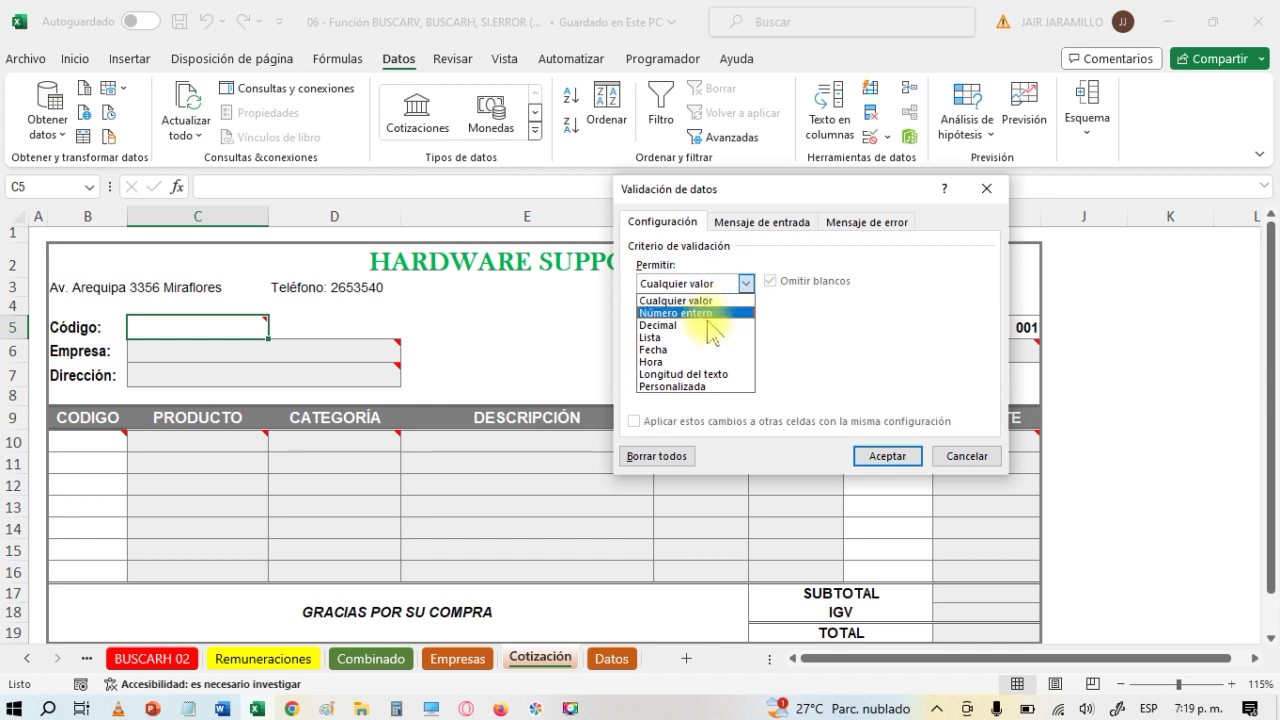
click(660, 337)
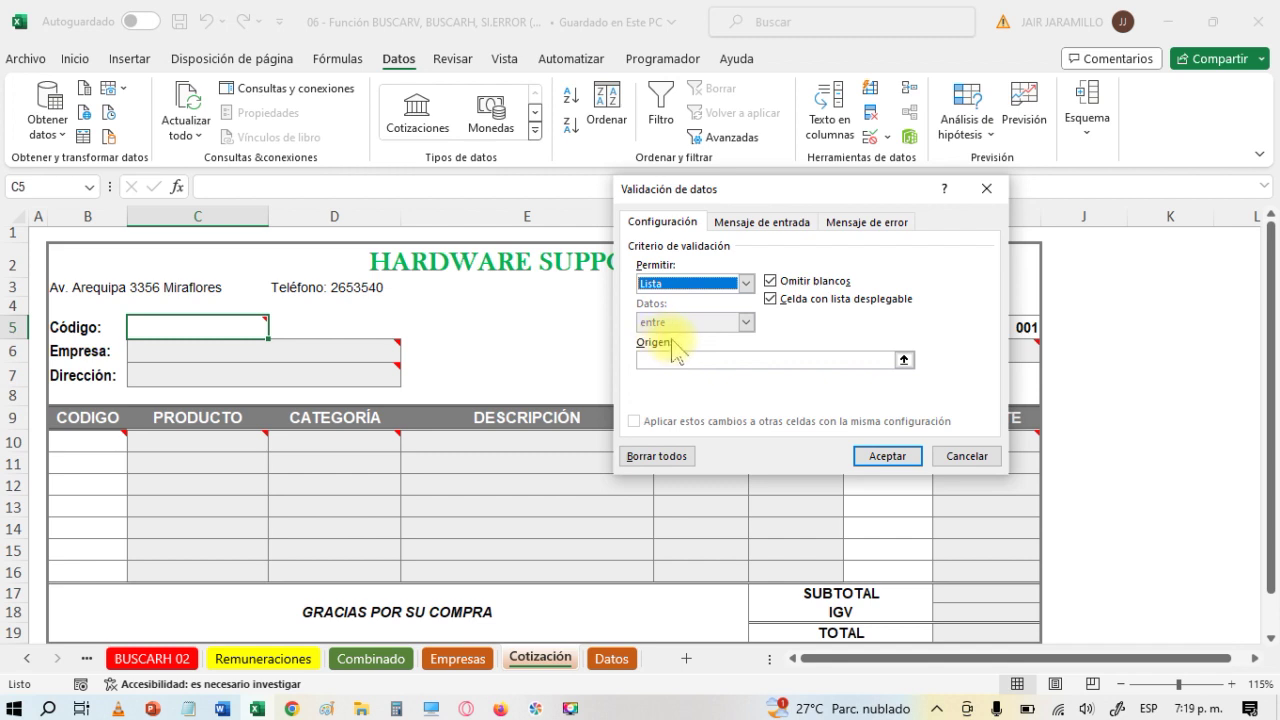
- Set the list source to the company codes in Empresas!$B$4:$B$19 and apply the validation
click(660, 362)
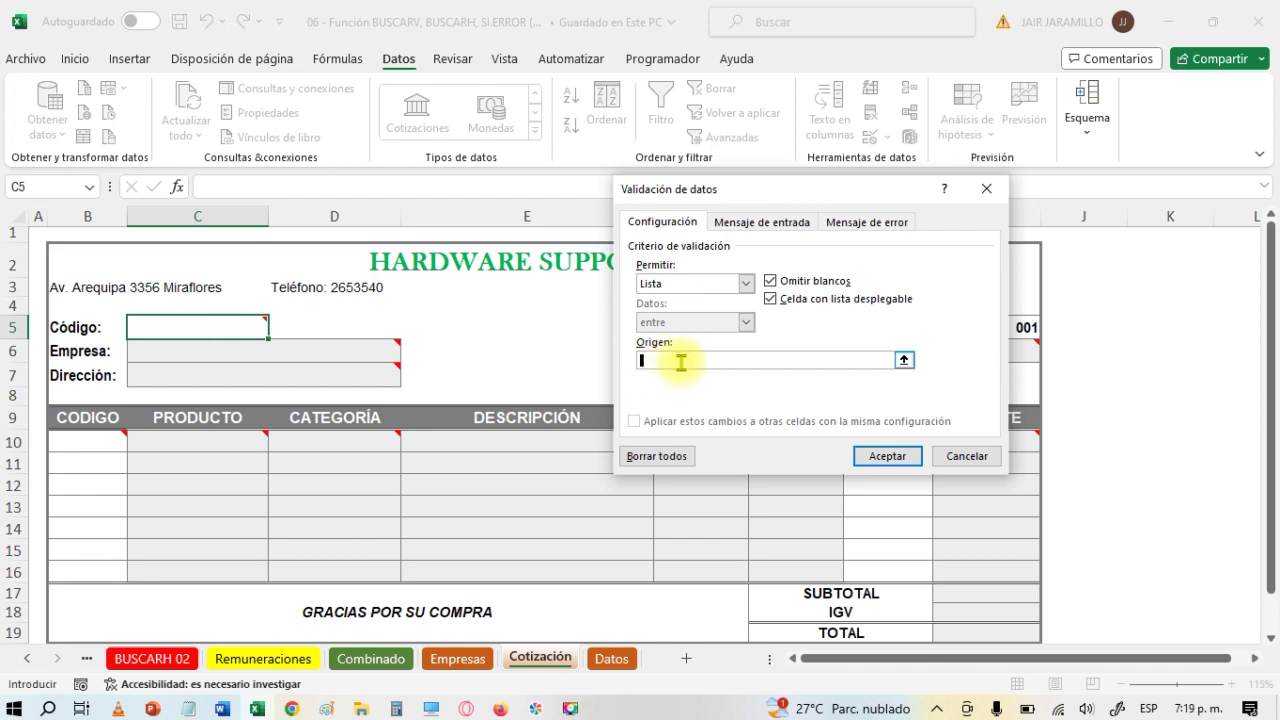
click(468, 664)
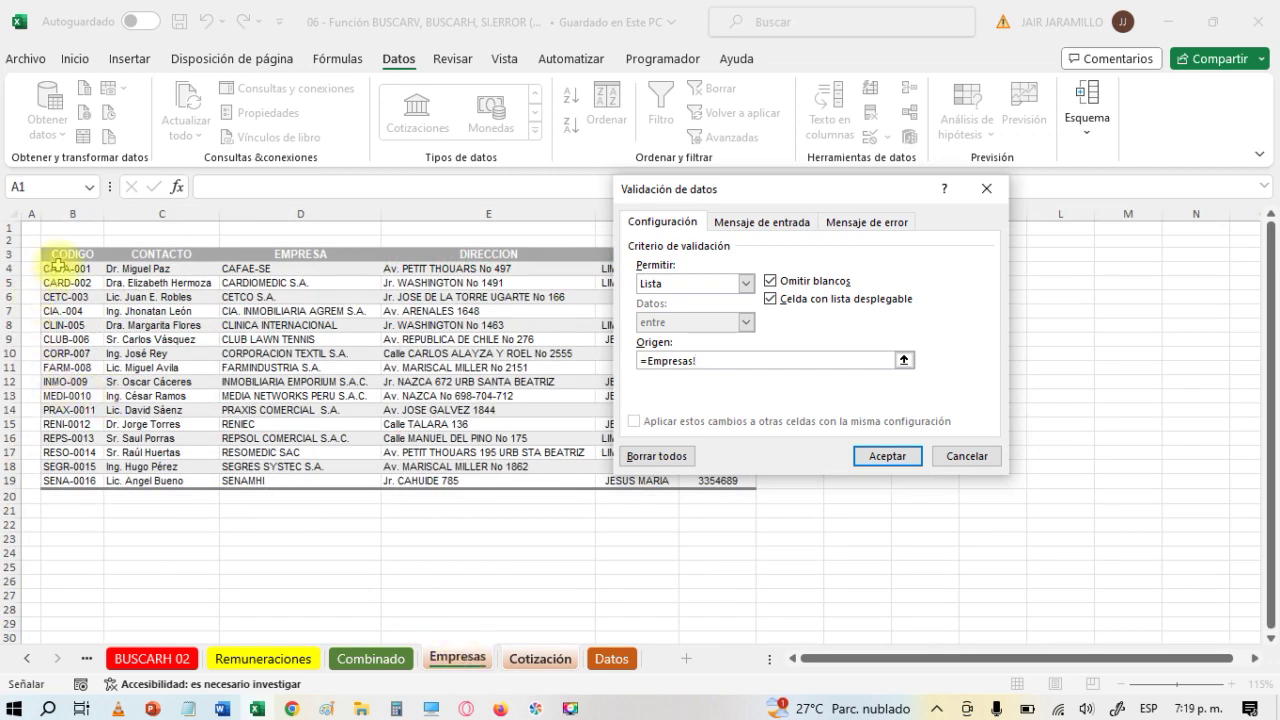
drag(57, 266, 68, 480)
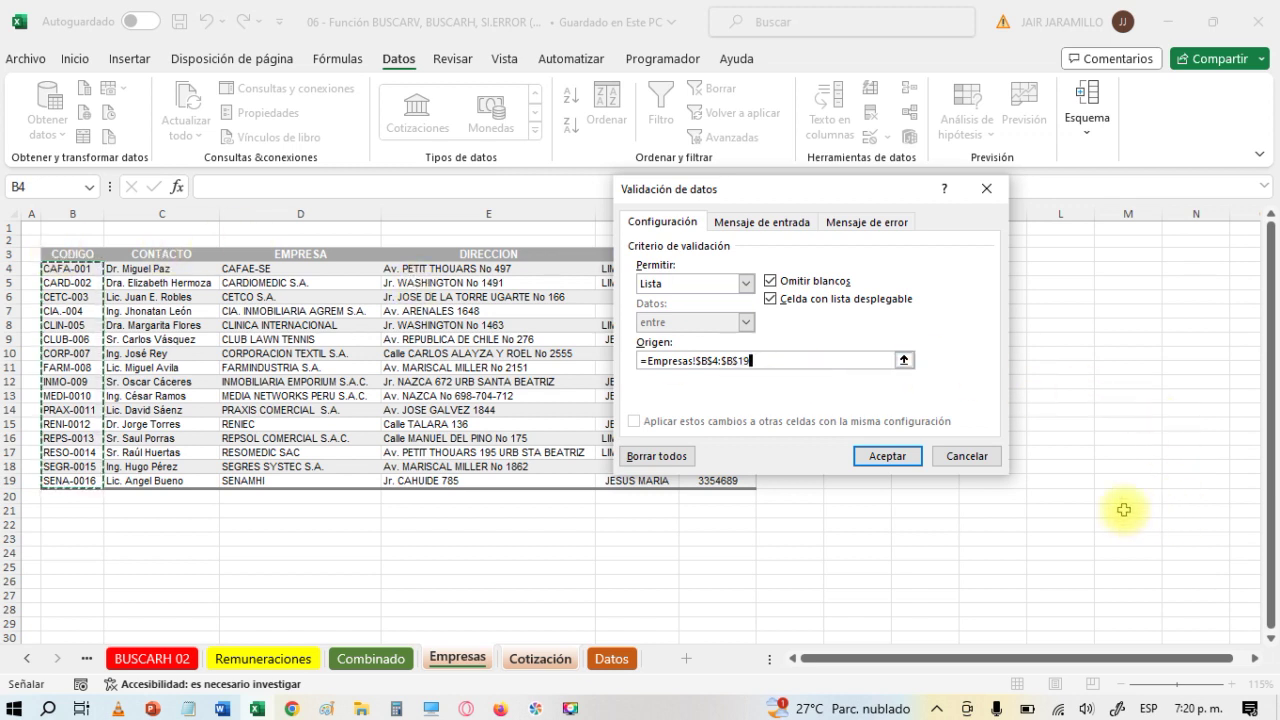
click(886, 456)
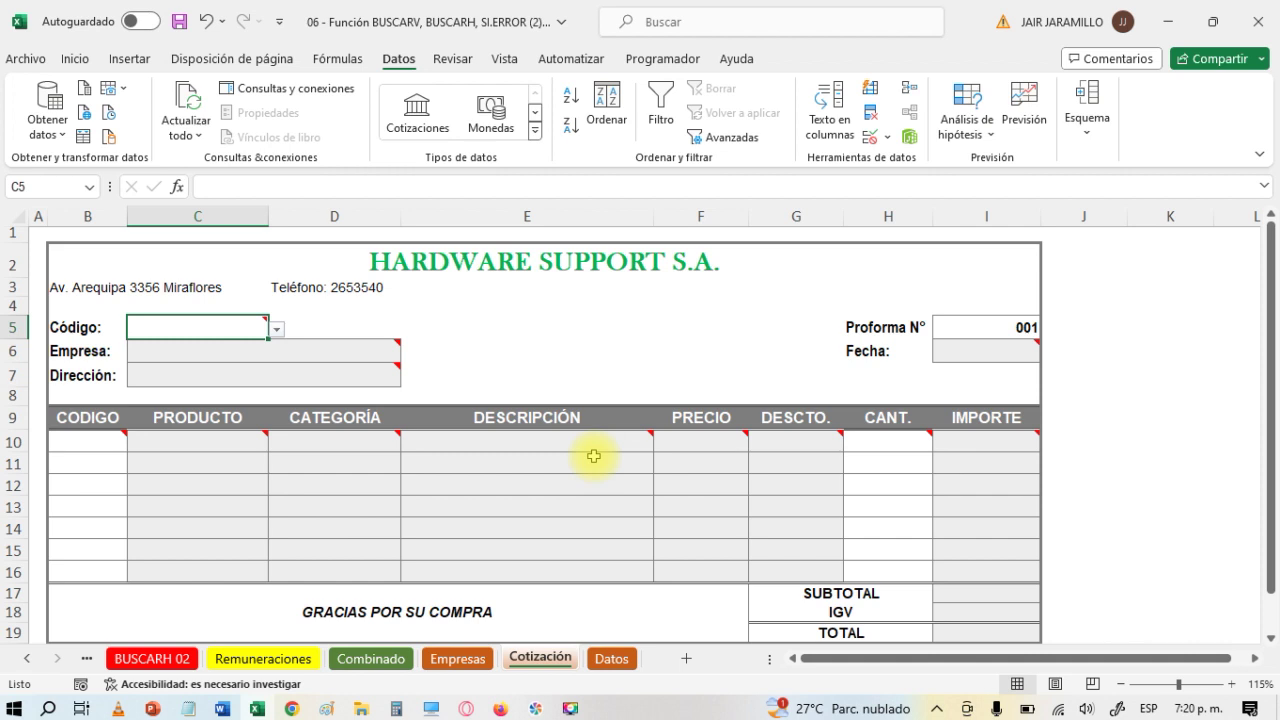
- Look through the company codes in the C5 dropdown and choose CORP-007
click(276, 330)
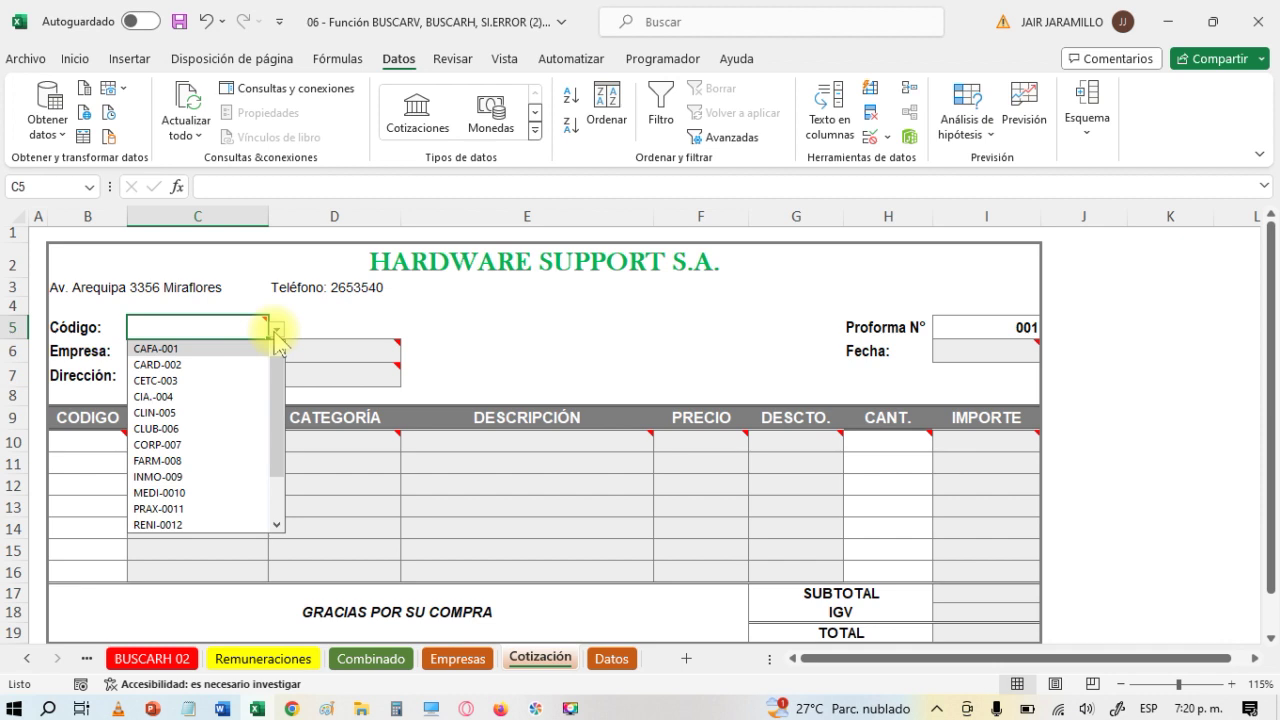
scroll(276, 400, down, 2)
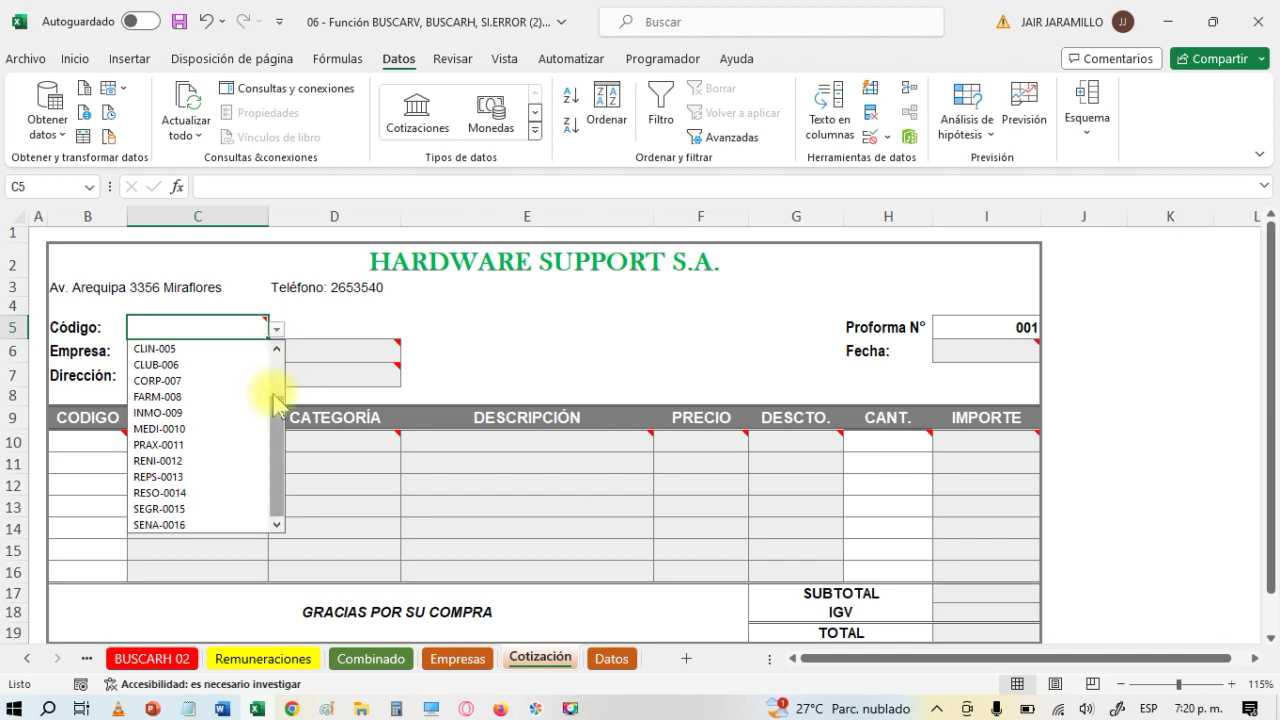
scroll(251, 432, up, 2)
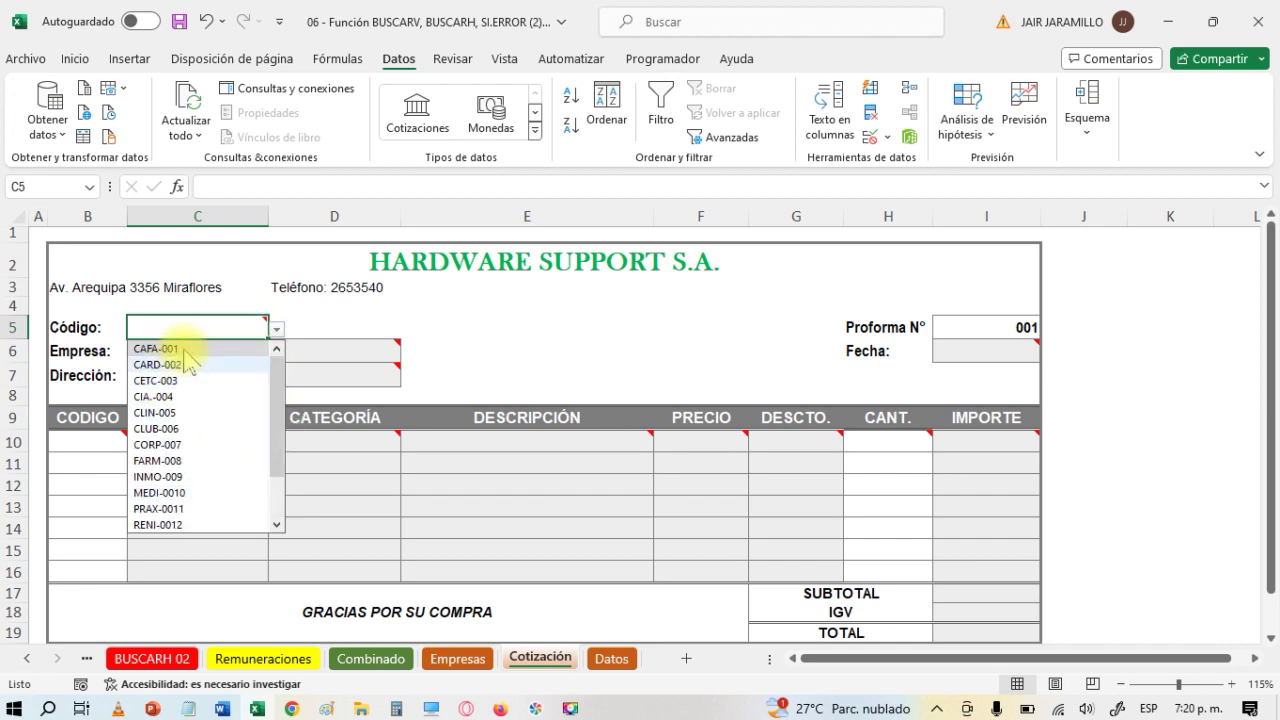
click(159, 444)
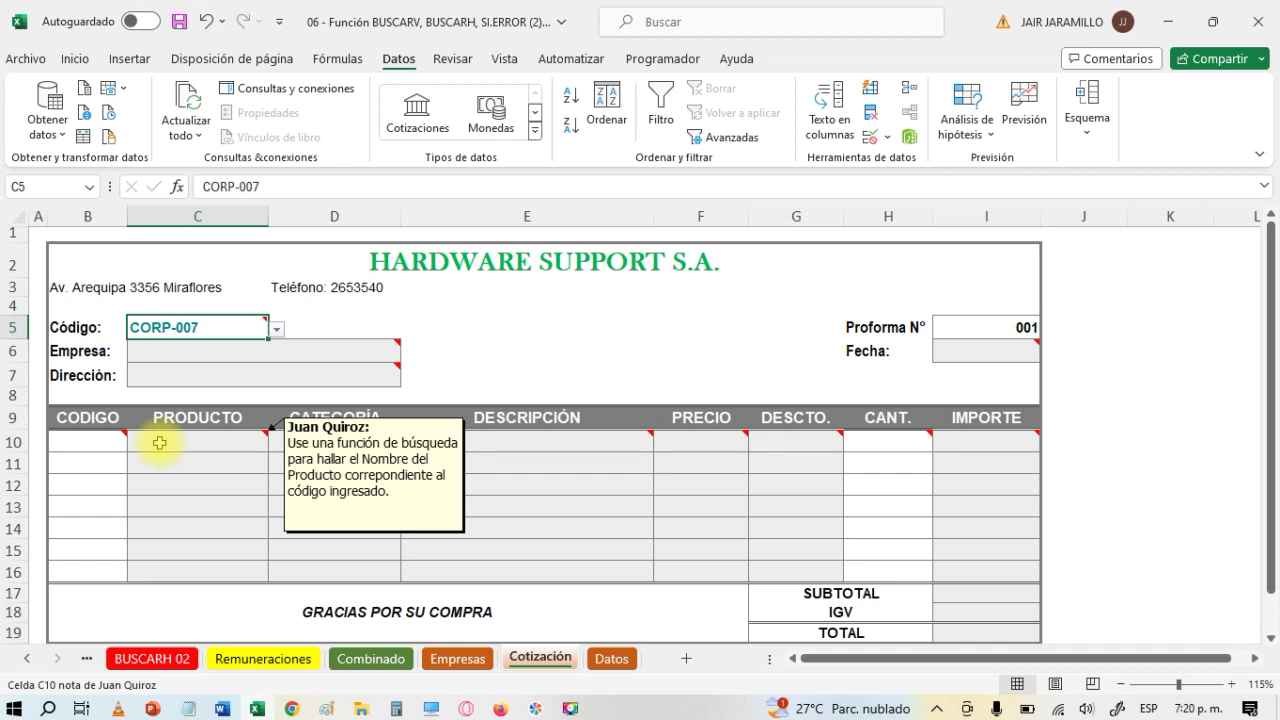
- Try to enter the unlisted code XRT-01 in C5 to test the validation, then discard the entry
mouse_move(206, 325)
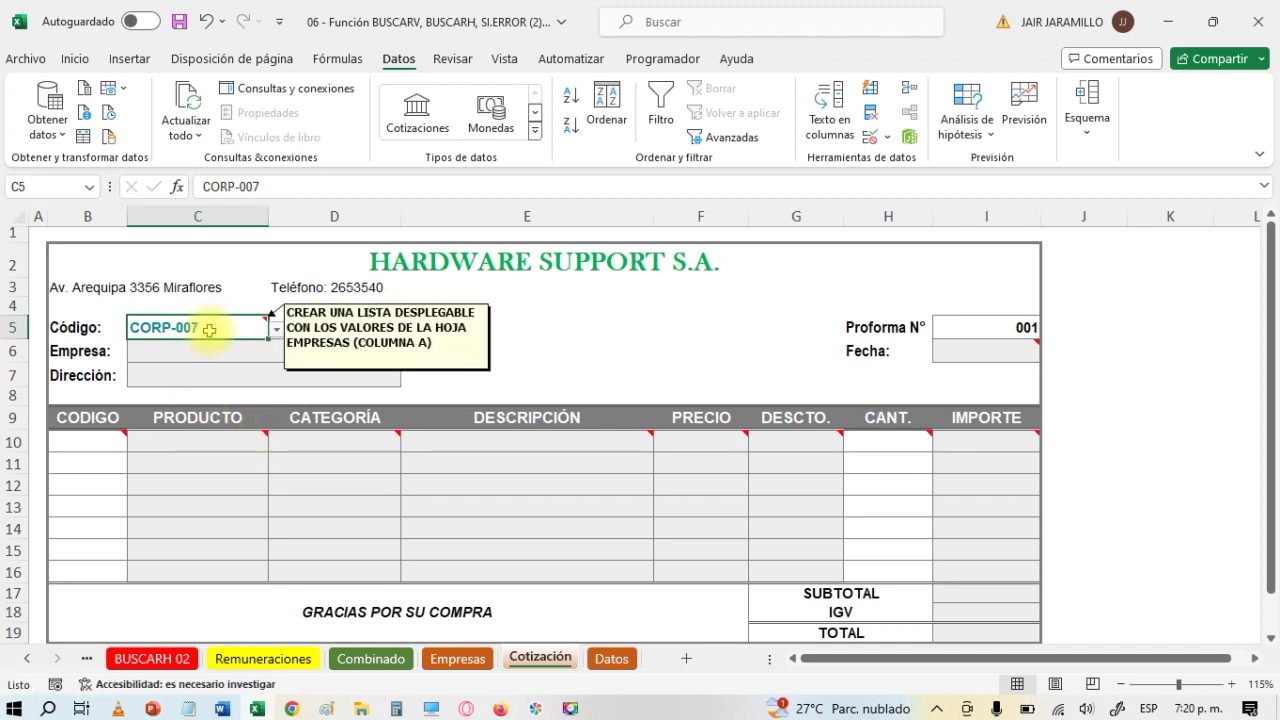
key(BackSpace)
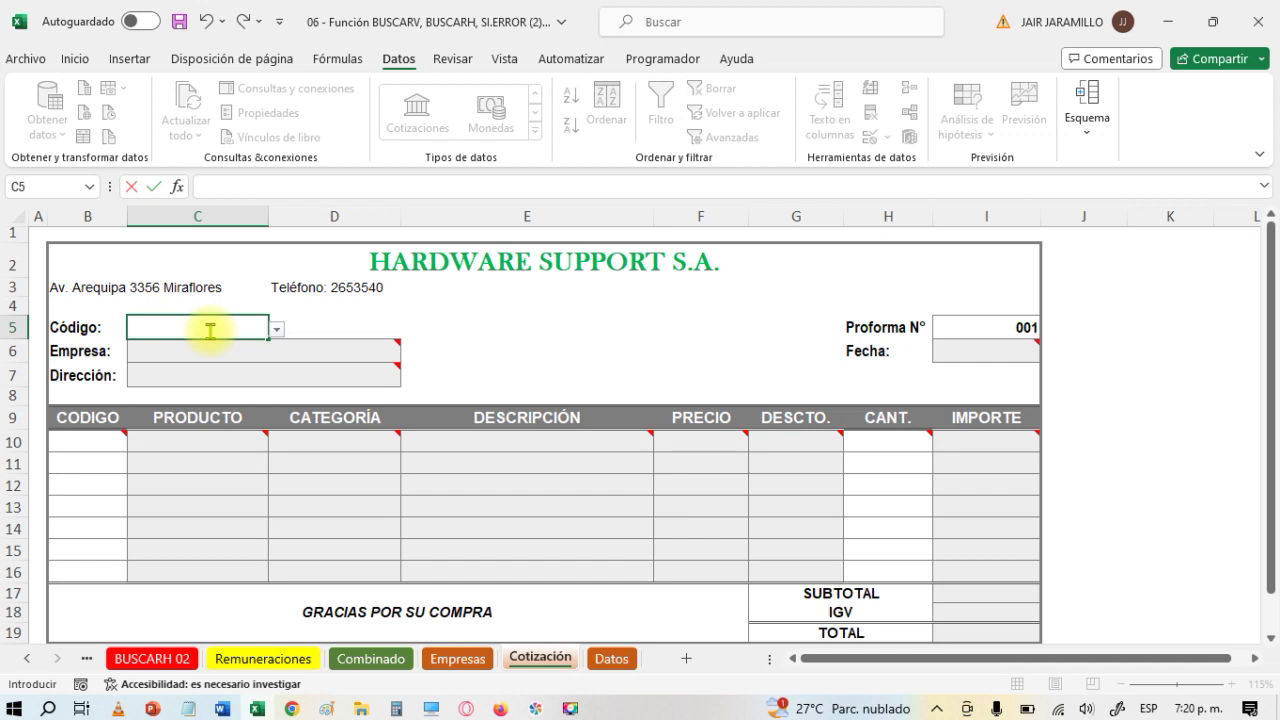
text(XRT-01)
mouse_move(220, 443)
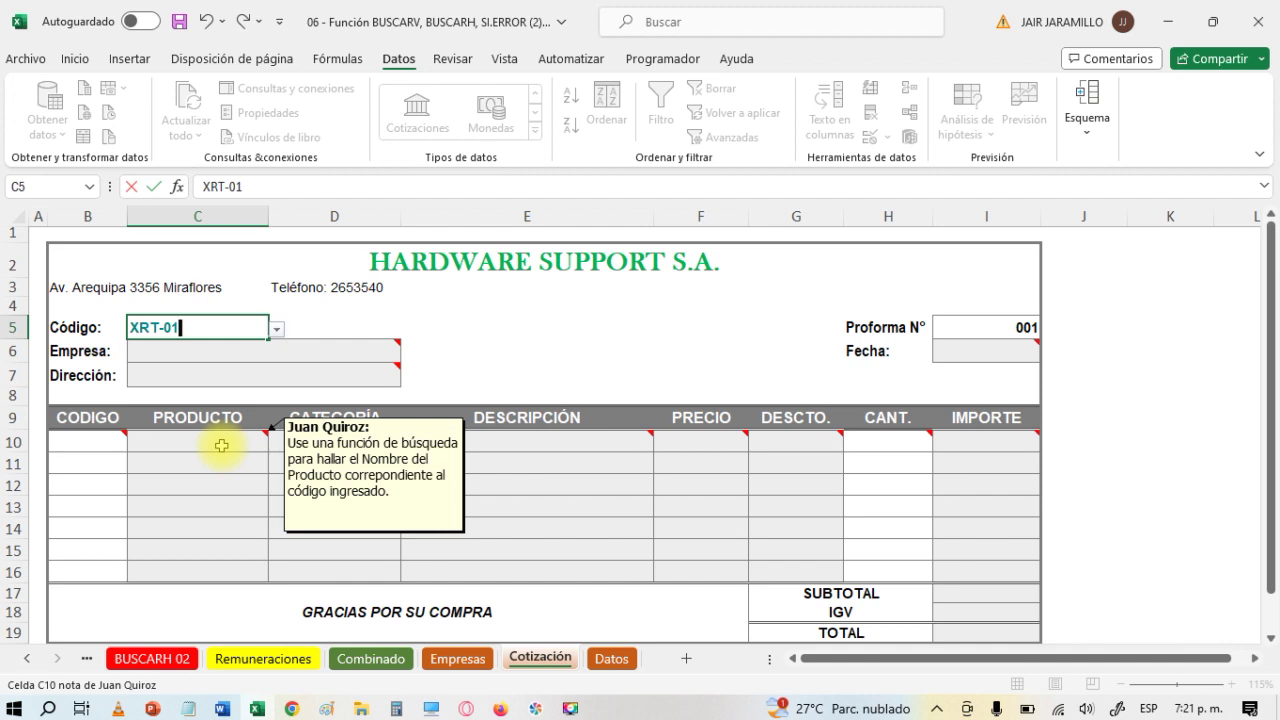
key(Return)
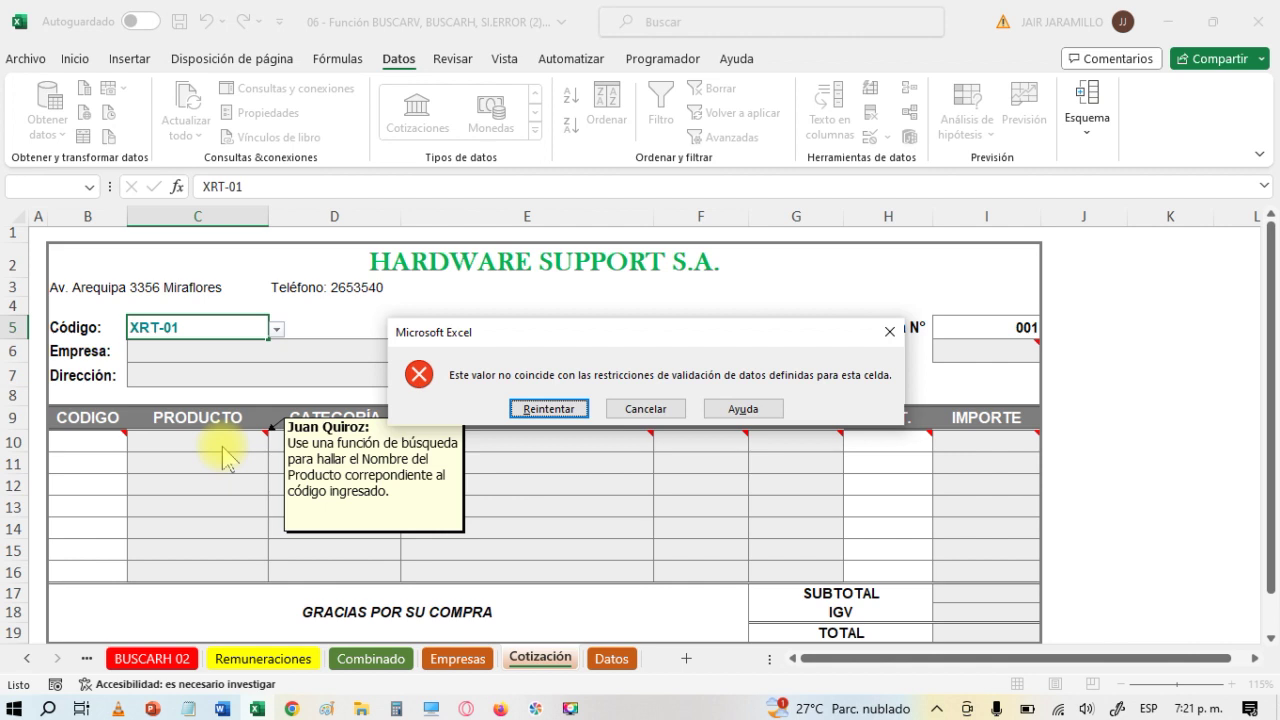
click(889, 332)
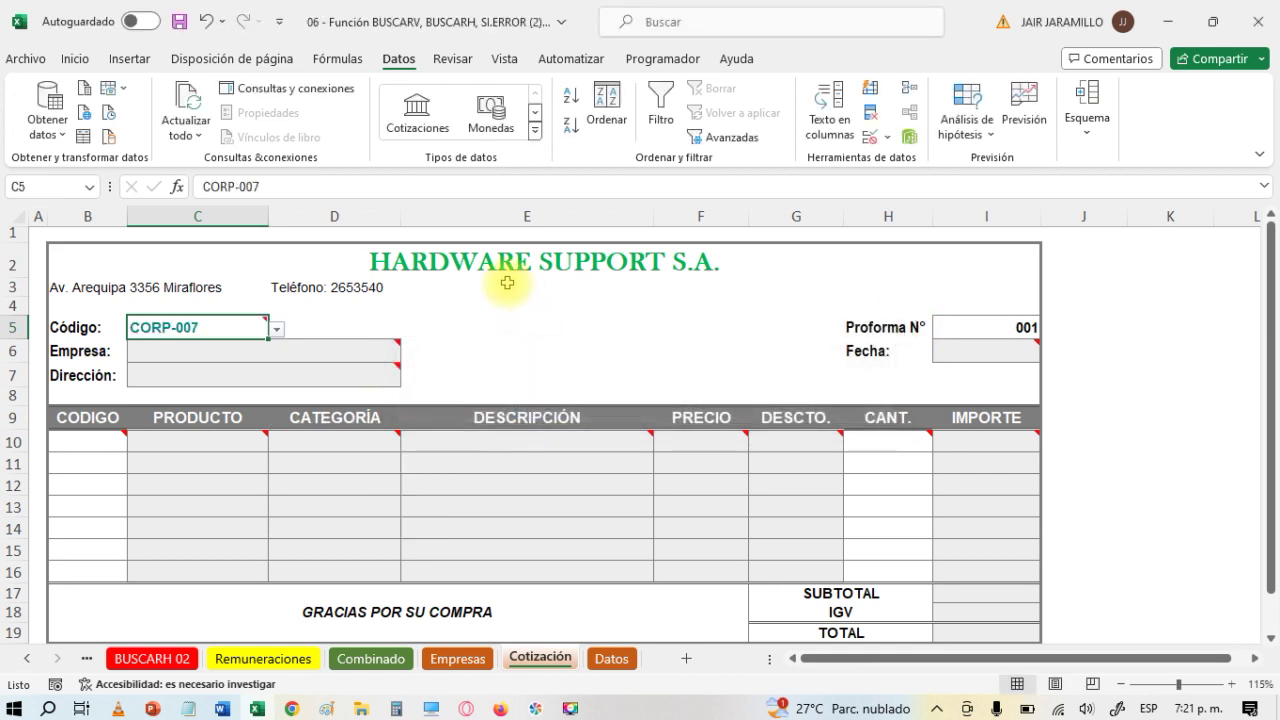
- Choose MEDI-0010 from the company code dropdown in C5
click(277, 328)
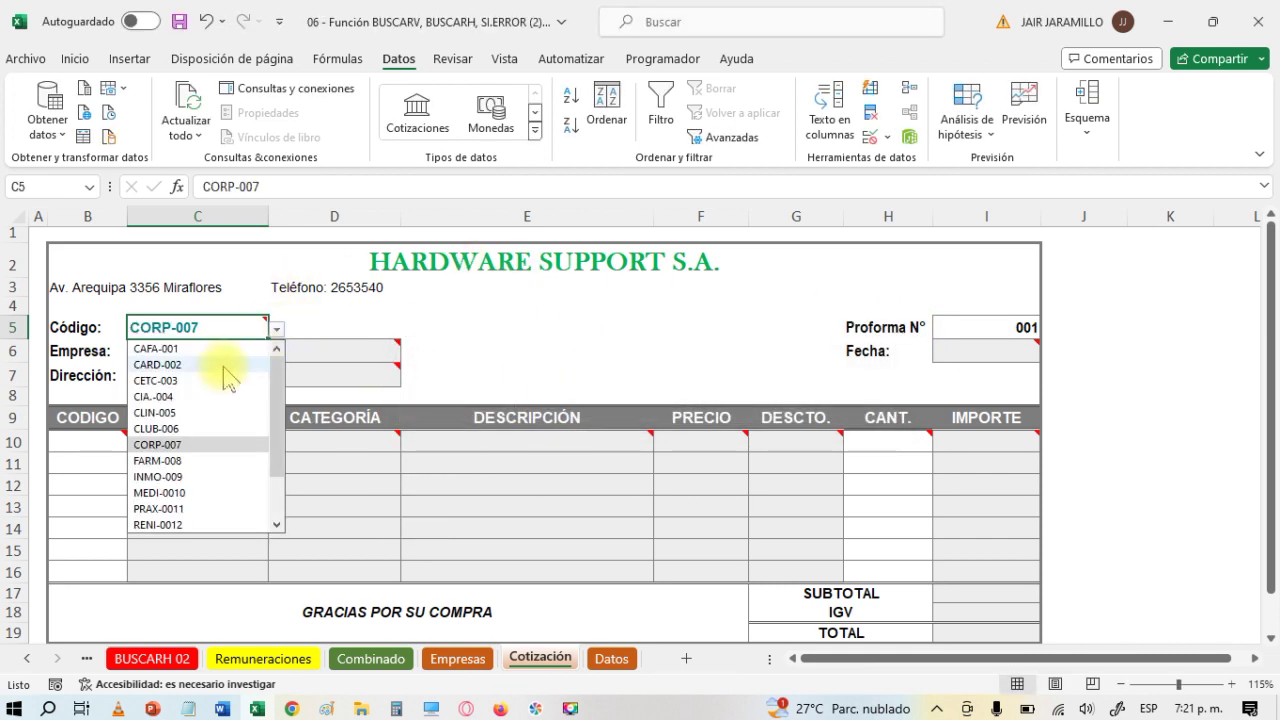
scroll(237, 457, down, 2)
click(180, 428)
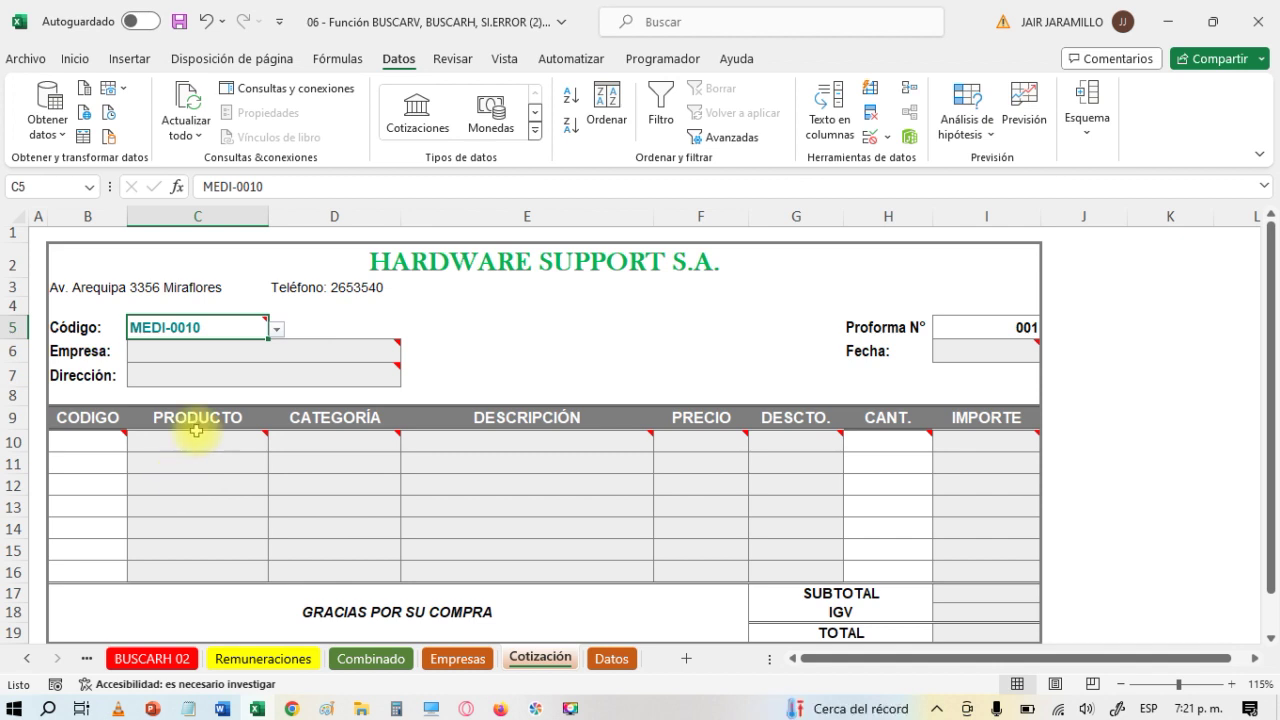
- Enter the listed company code CARD-002 in C5 to test that the validation accepts it
click(276, 328)
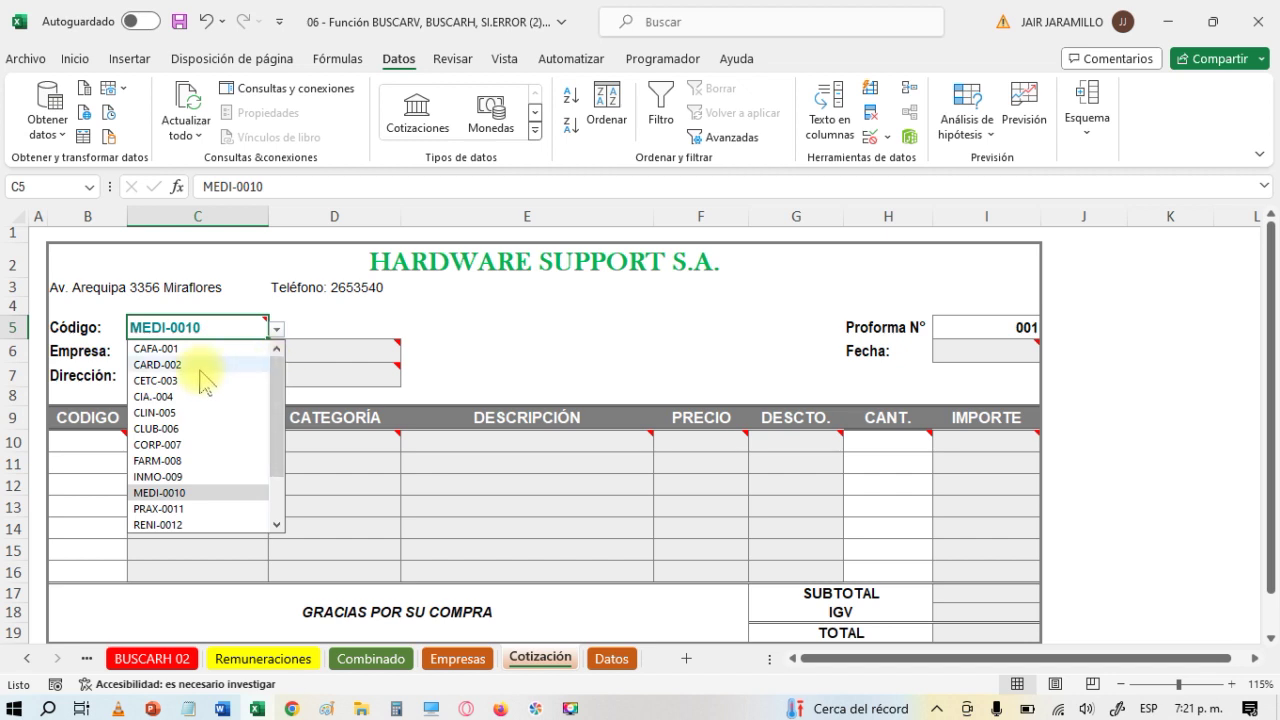
click(330, 306)
click(178, 328)
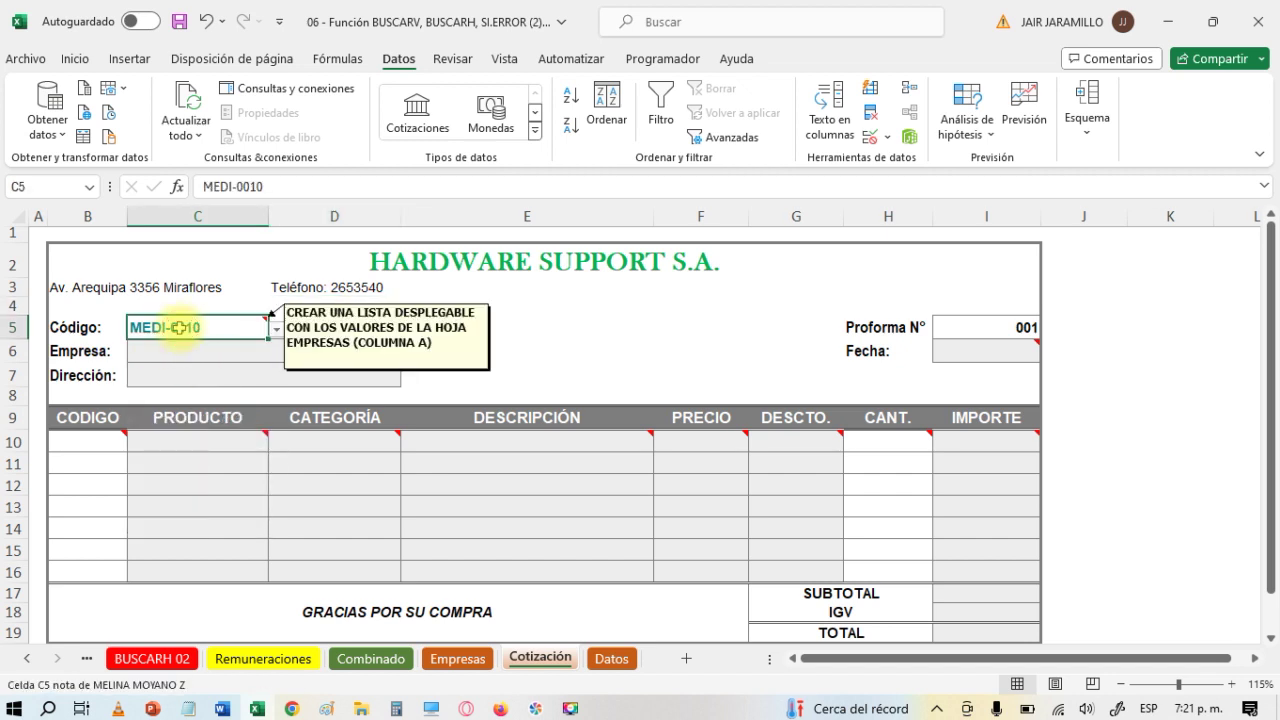
text(CAR)
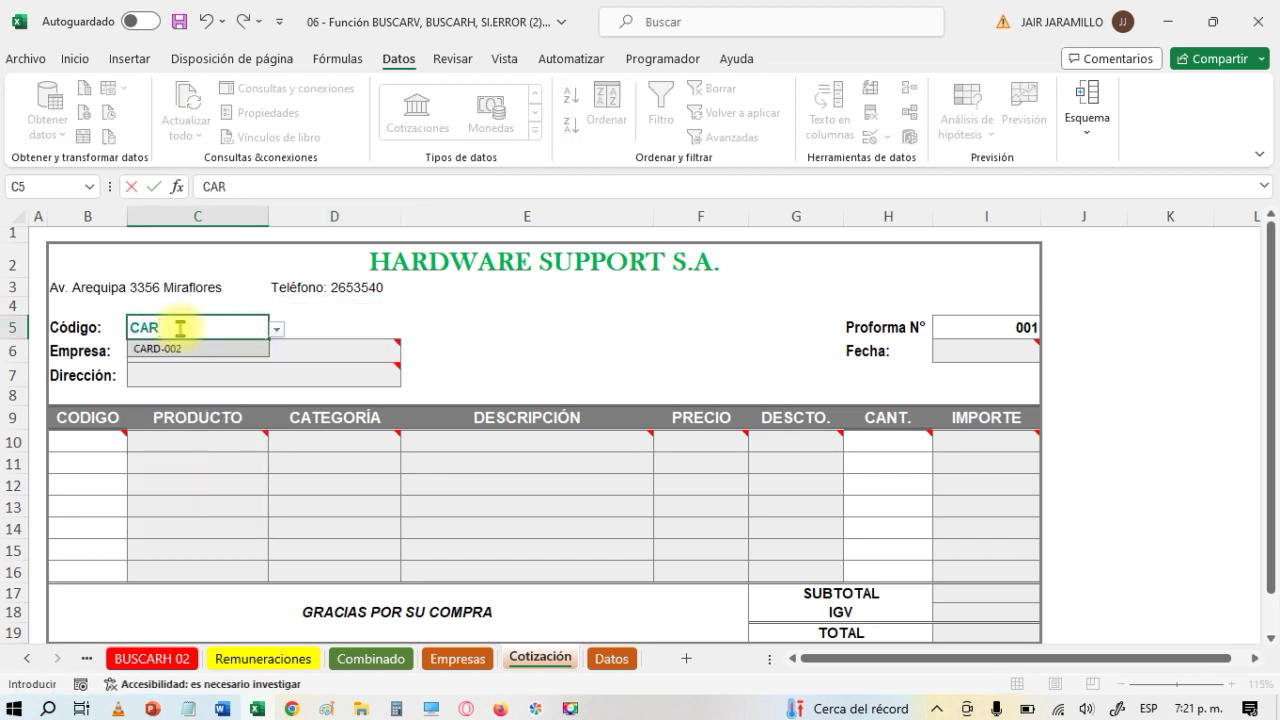
text(D)
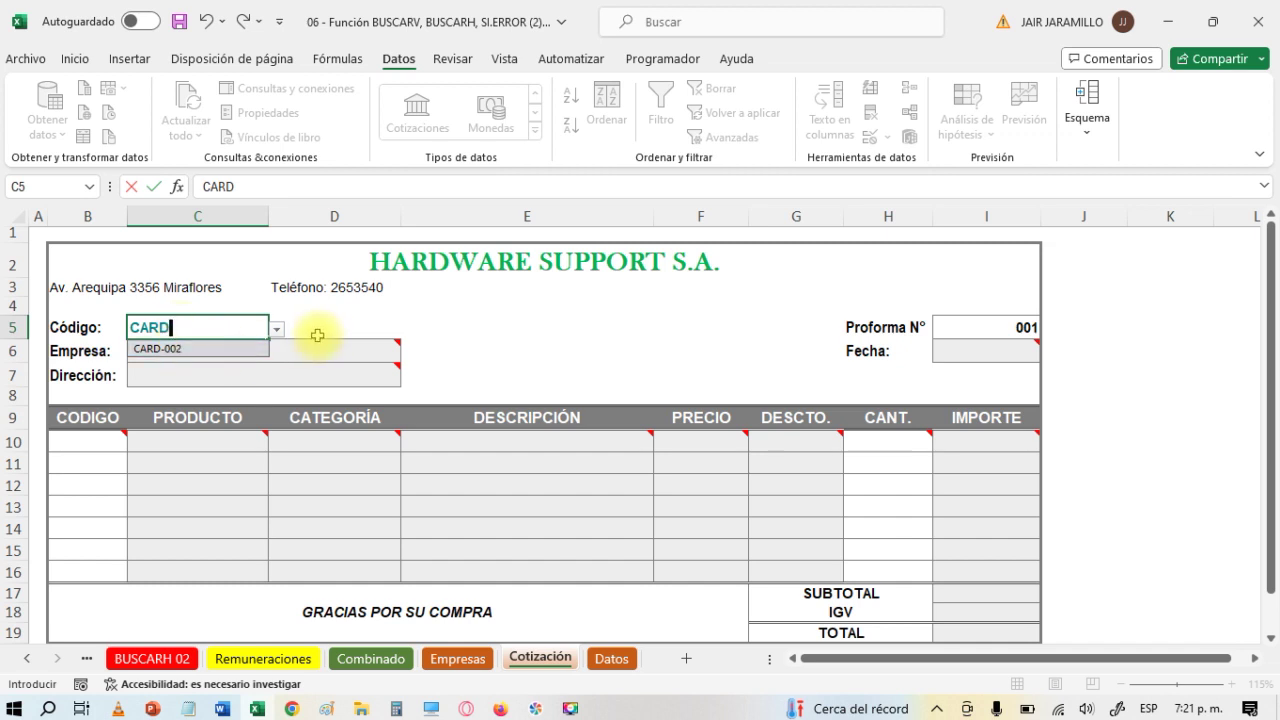
text(-002)
key(Return)
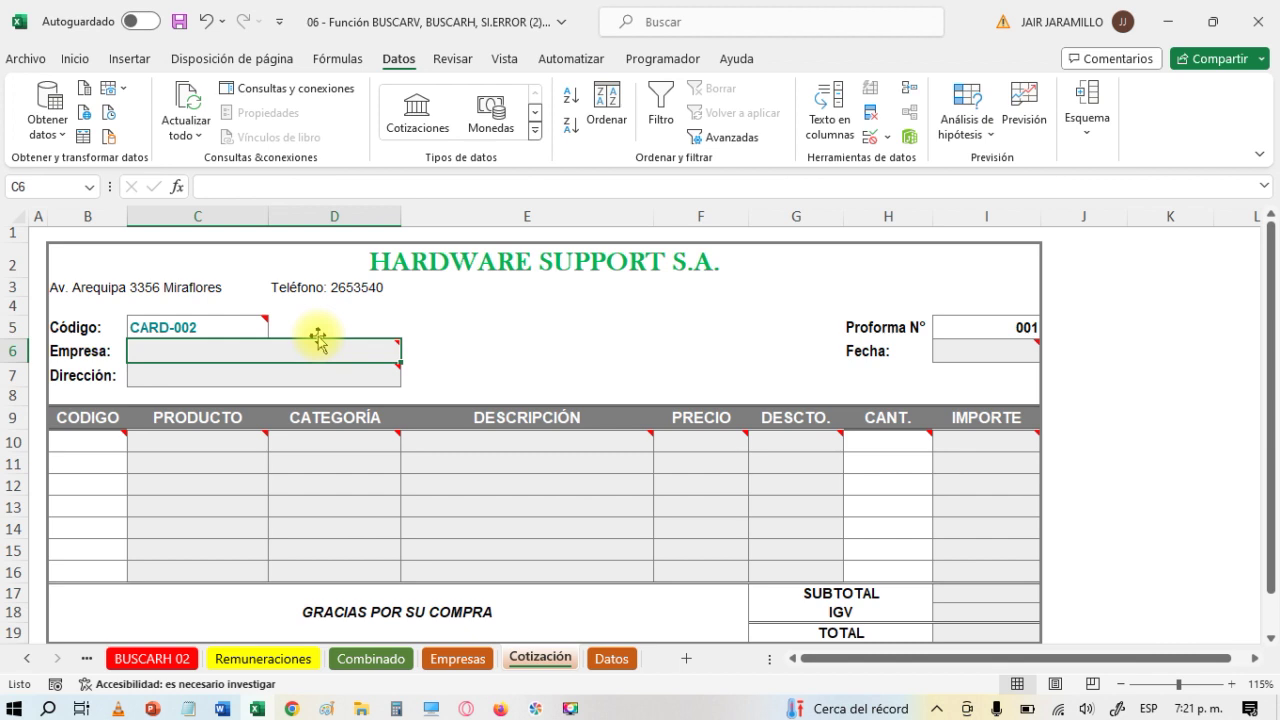
- Try to enter the unlisted code CFWDFD in C5 to test the validation, then discard the entry
click(207, 327)
text(CFWDF)
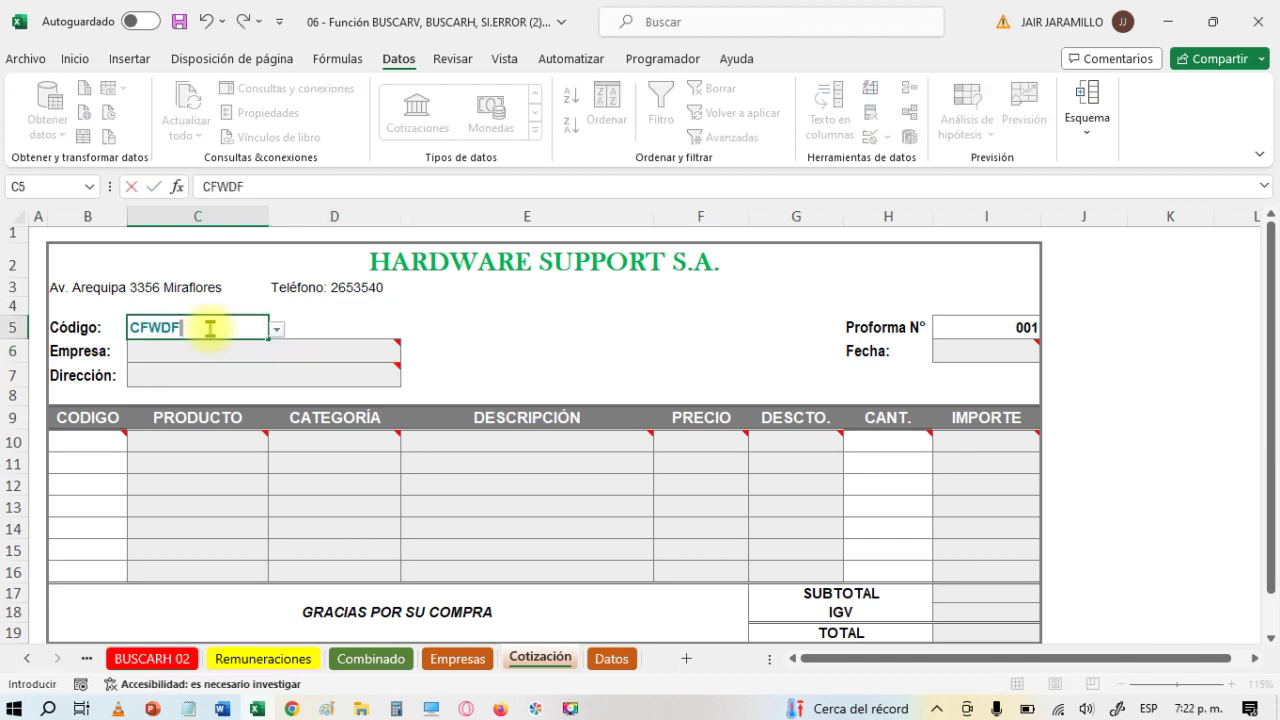
text(D)
key(Return)
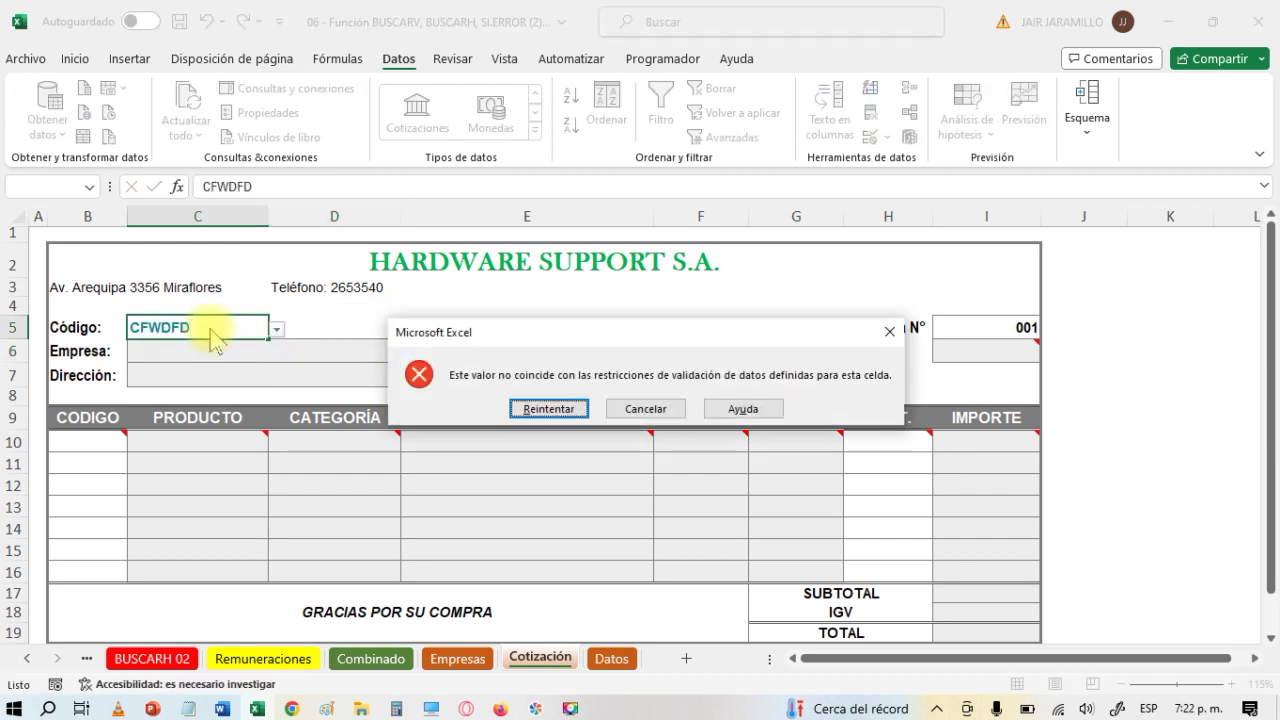
click(886, 332)
- Choose INMO-009 from the company code dropdown in C5
drag(181, 366, 178, 361)
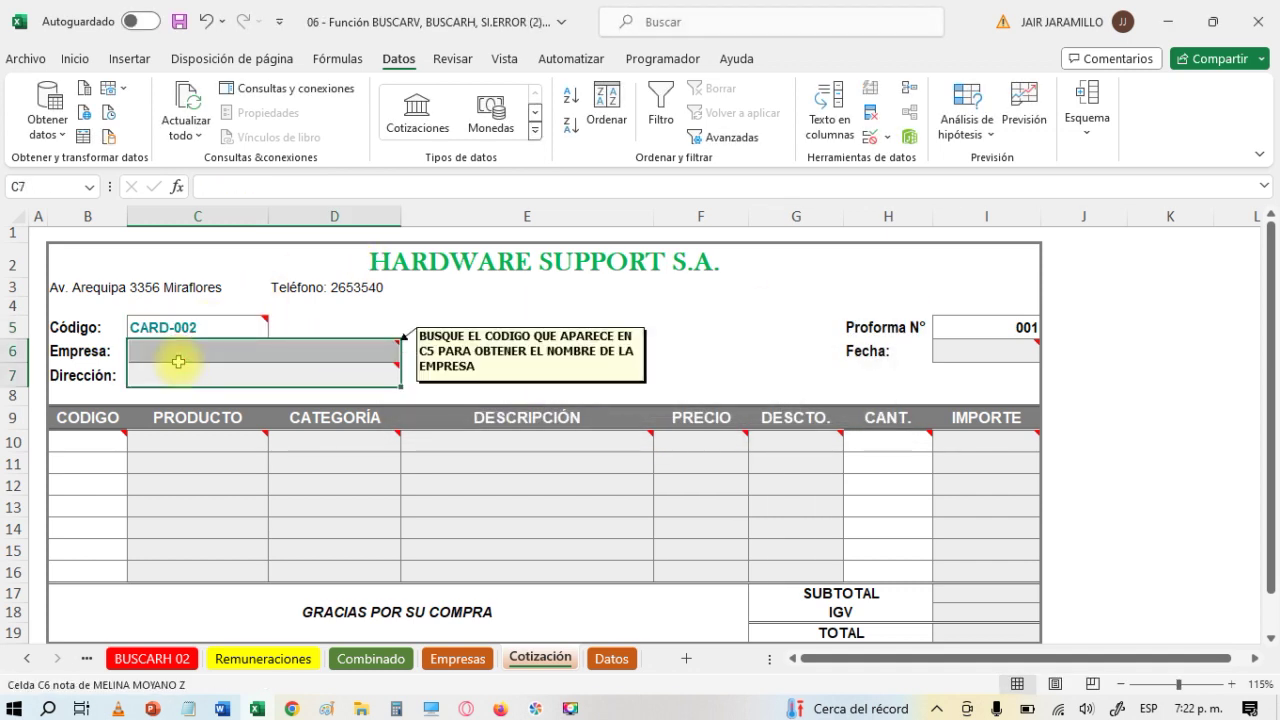
click(166, 328)
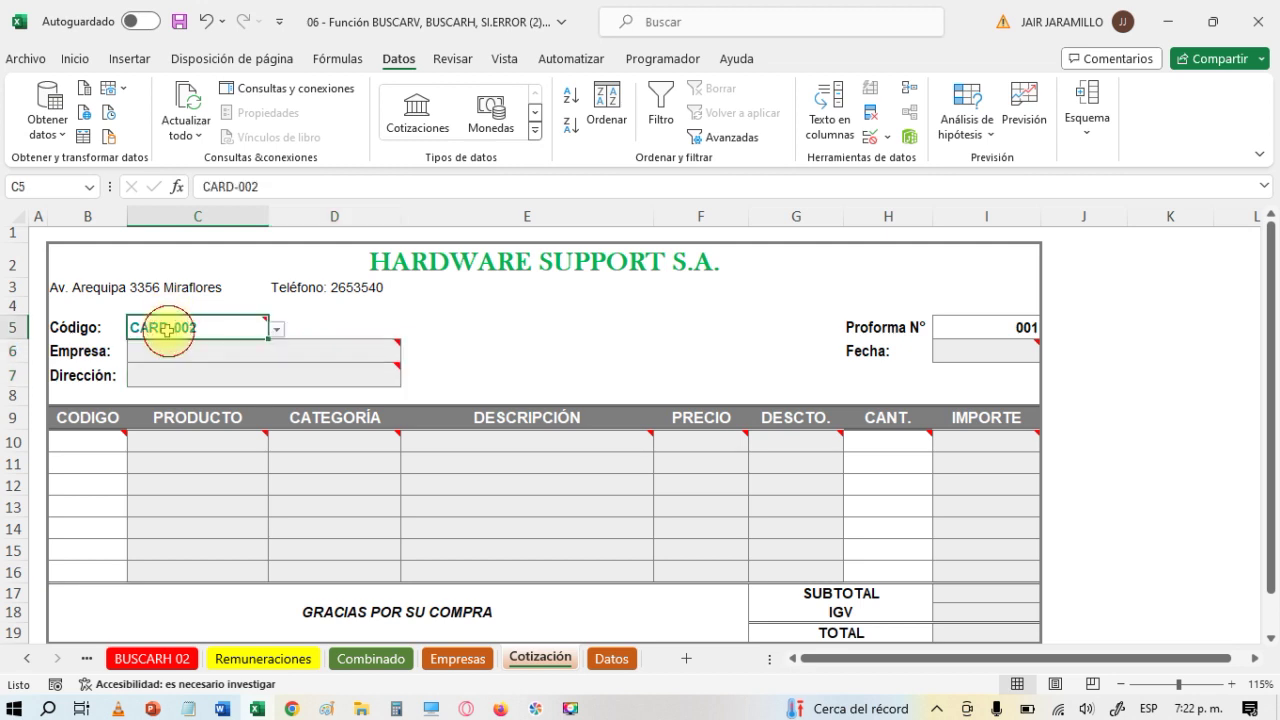
click(275, 329)
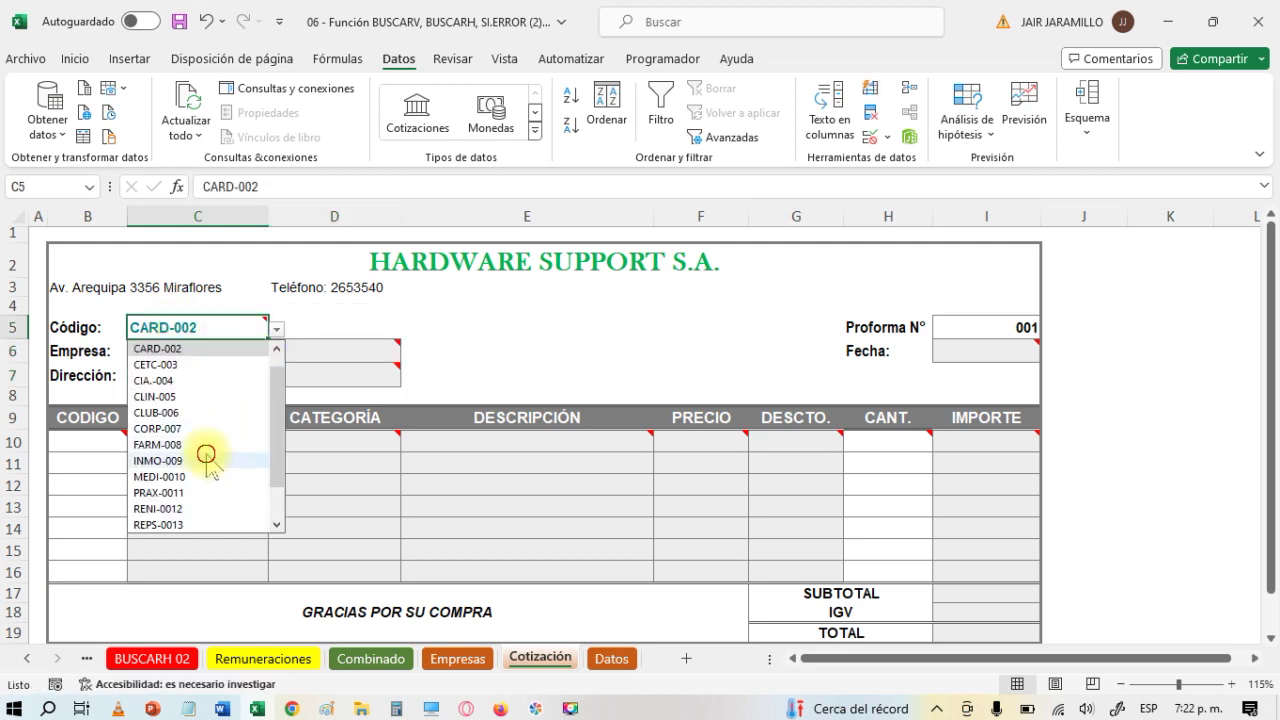
click(206, 458)
- Examine the notes on C6 and C7 and the CODIGO, EMPRESA and DIRECCION columns in the Empresas sheet
click(174, 351)
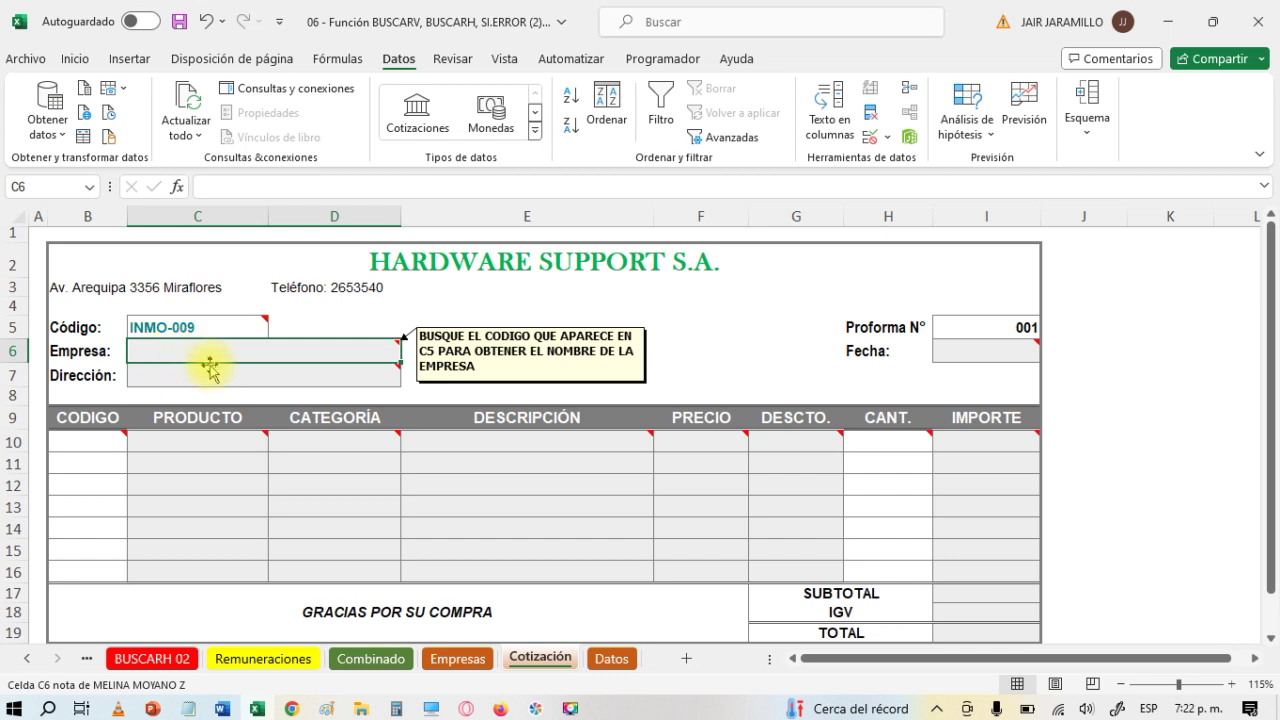
click(190, 375)
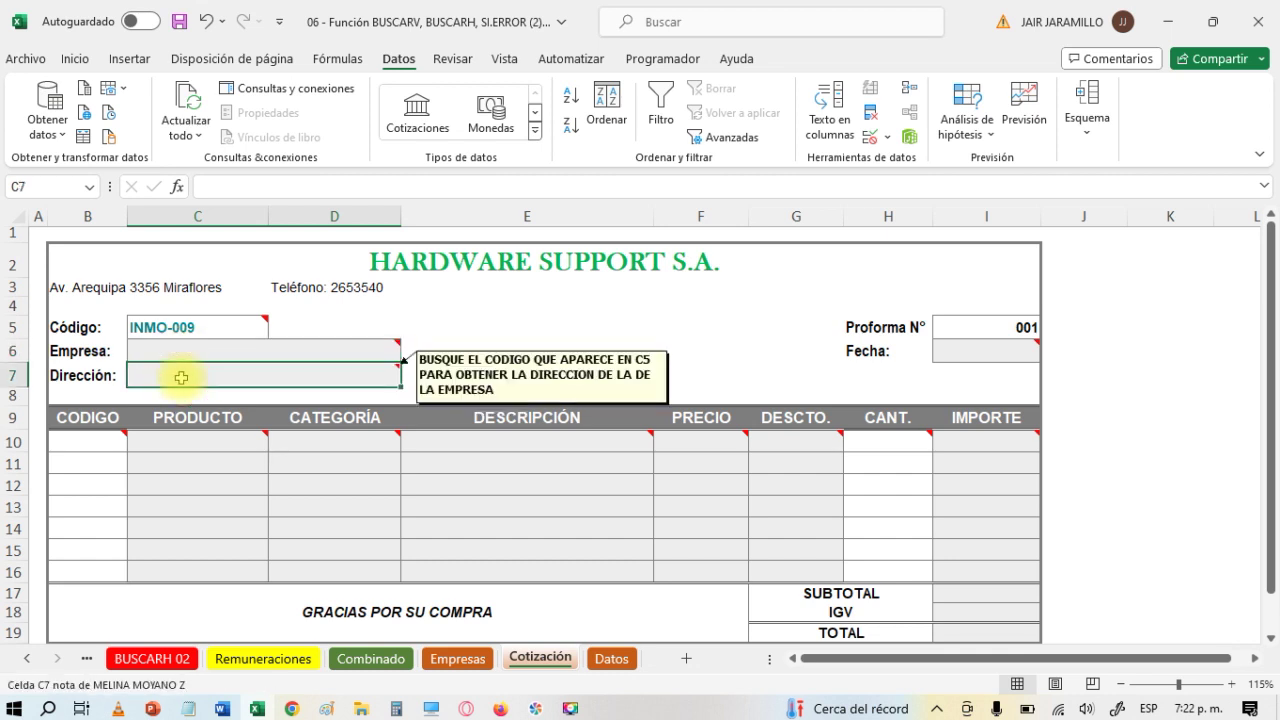
click(457, 658)
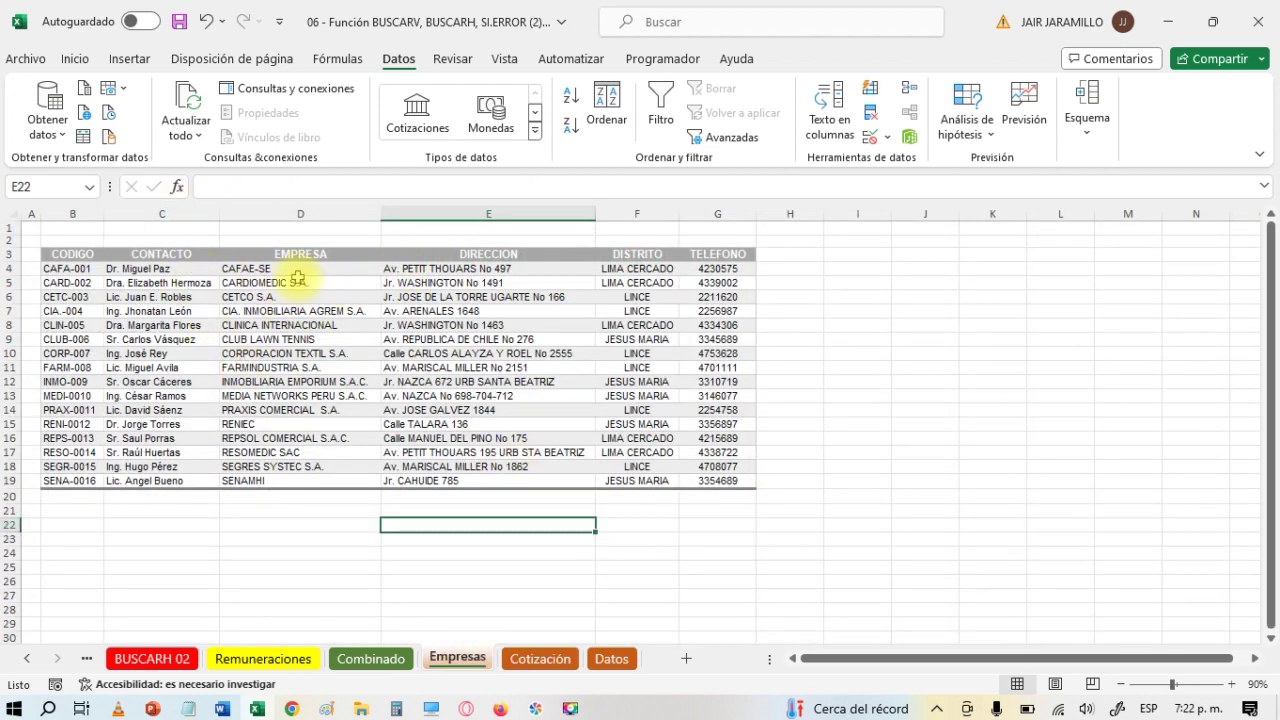
drag(290, 255, 288, 466)
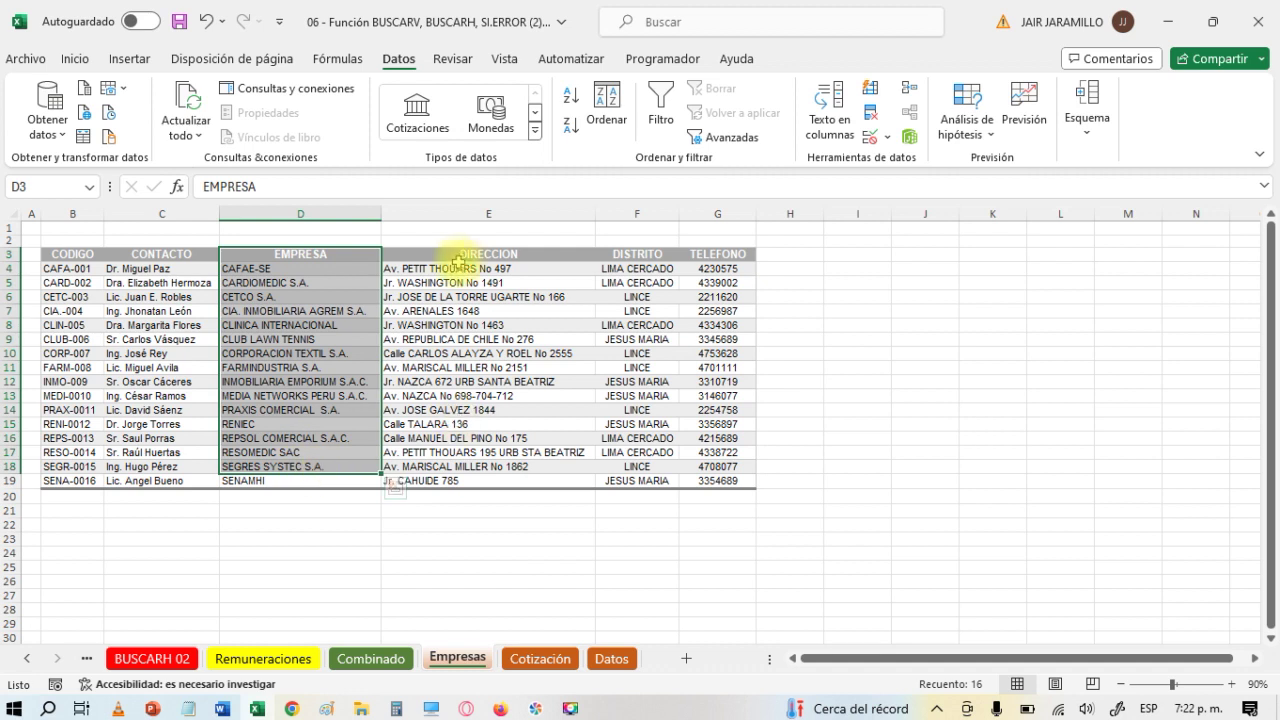
drag(457, 262, 468, 474)
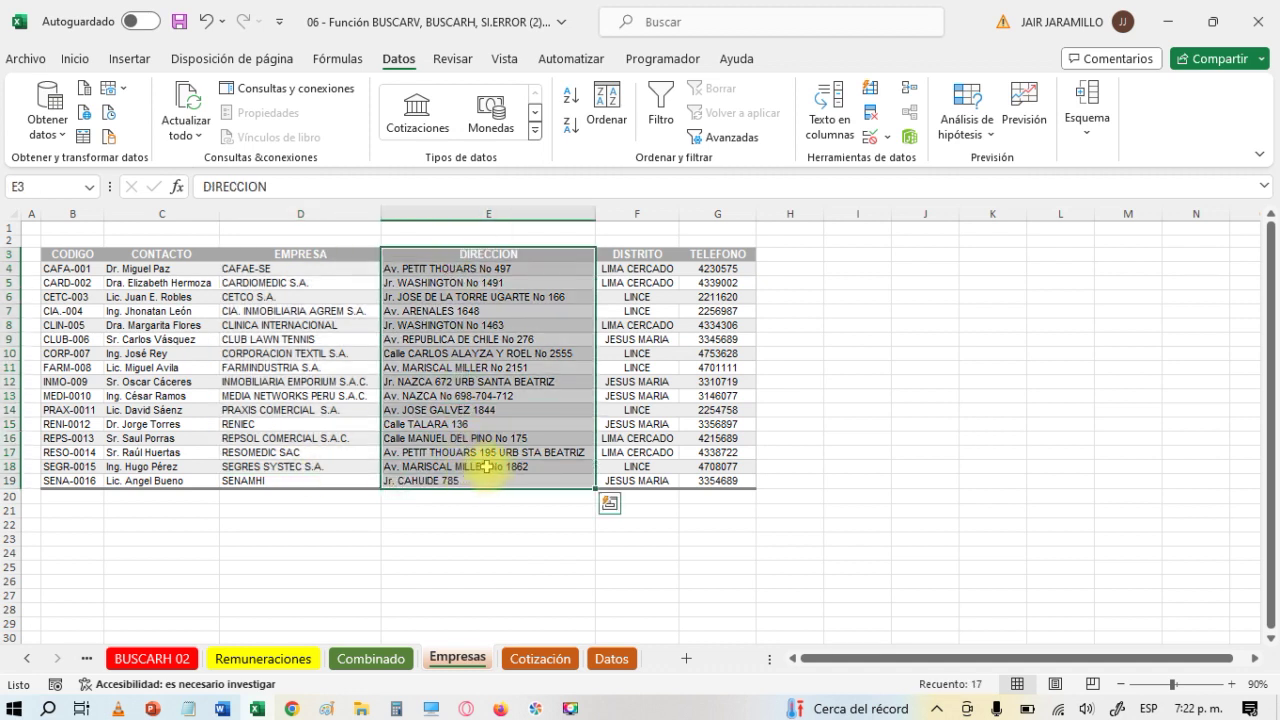
click(538, 658)
click(482, 662)
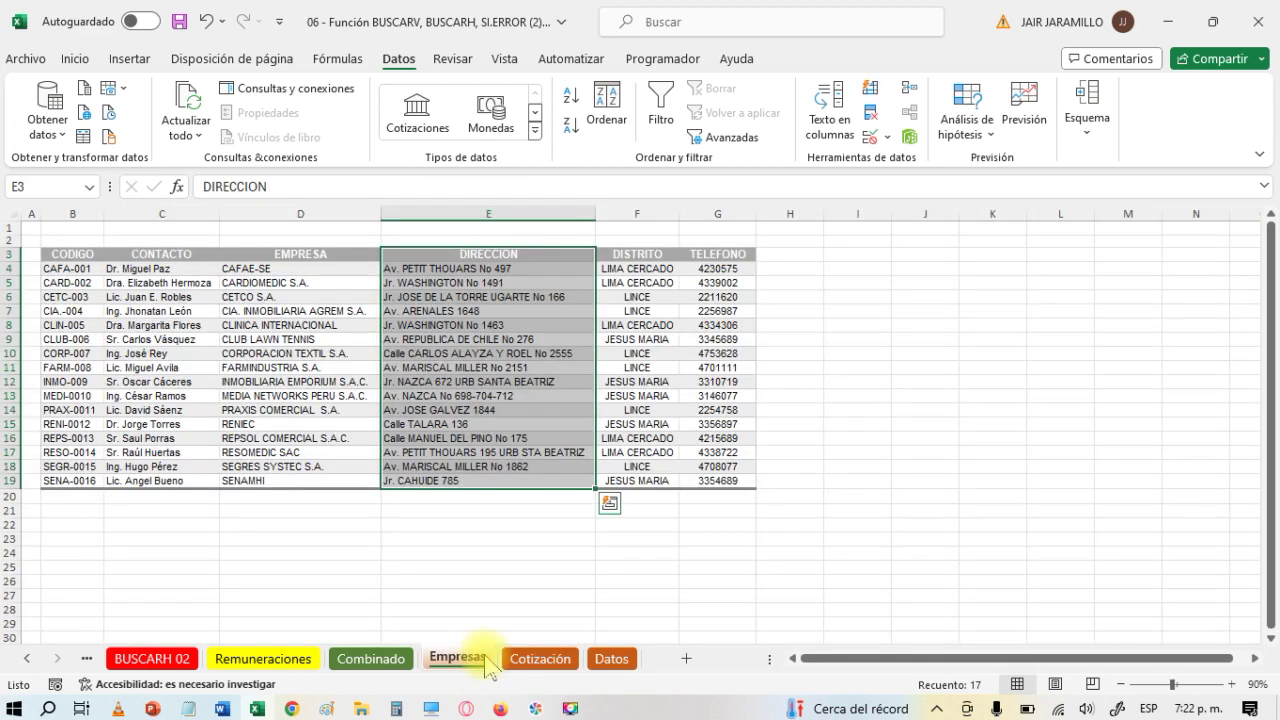
click(362, 544)
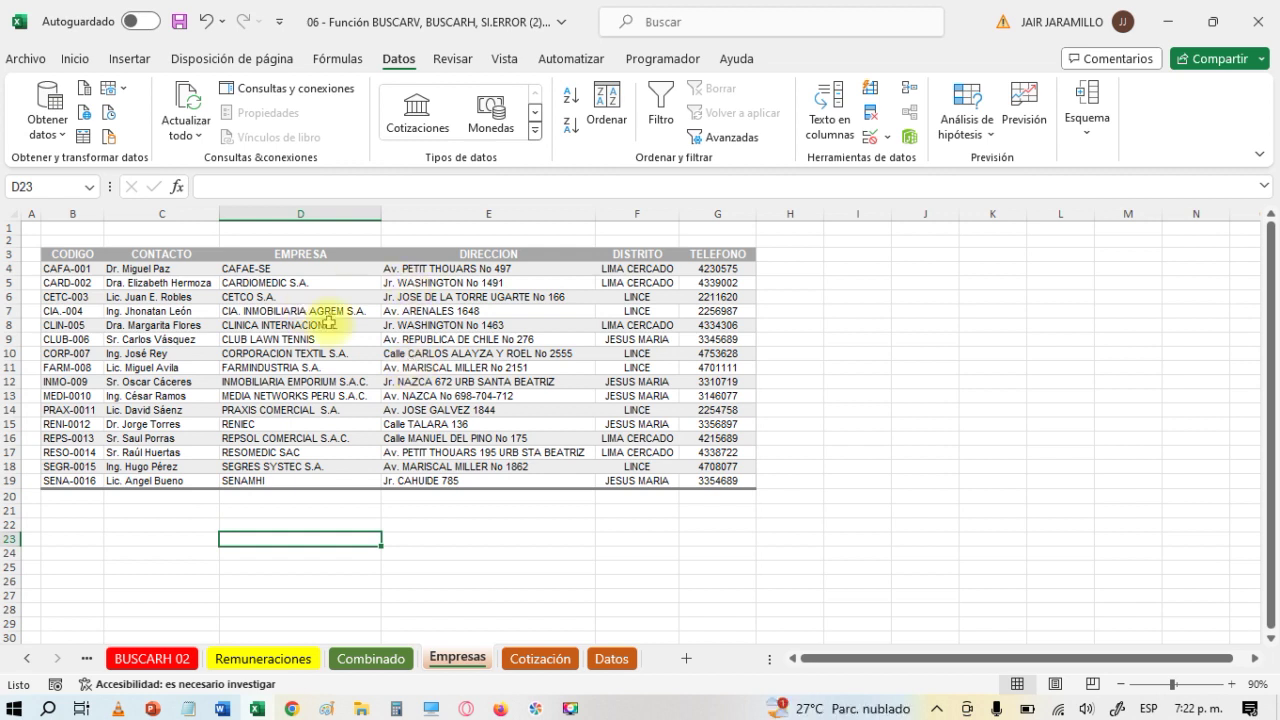
click(70, 254)
drag(58, 278, 83, 481)
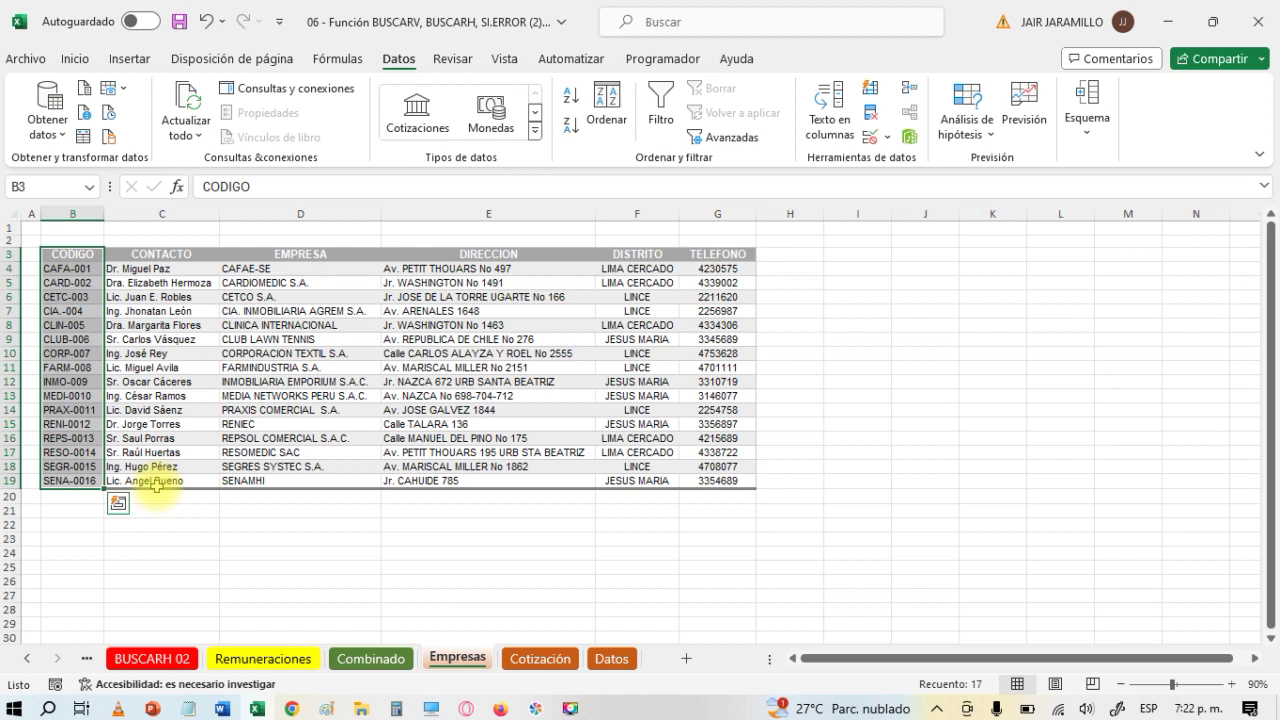
click(296, 353)
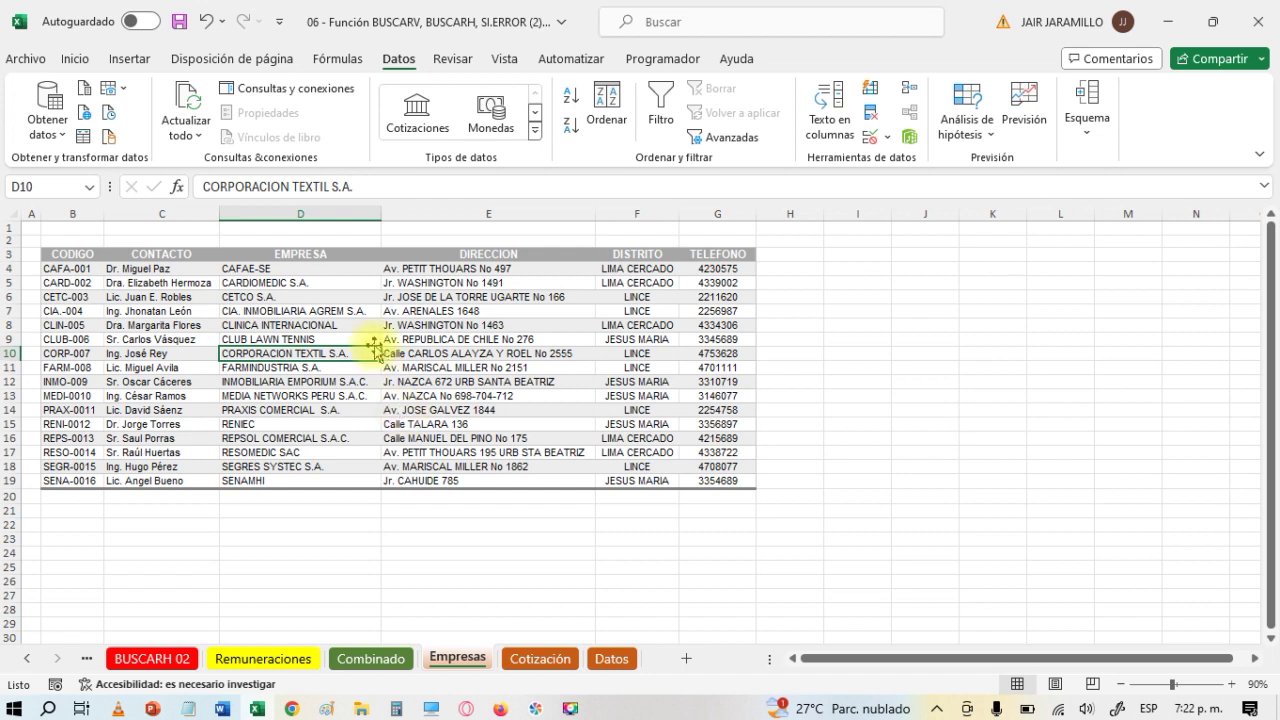
click(340, 410)
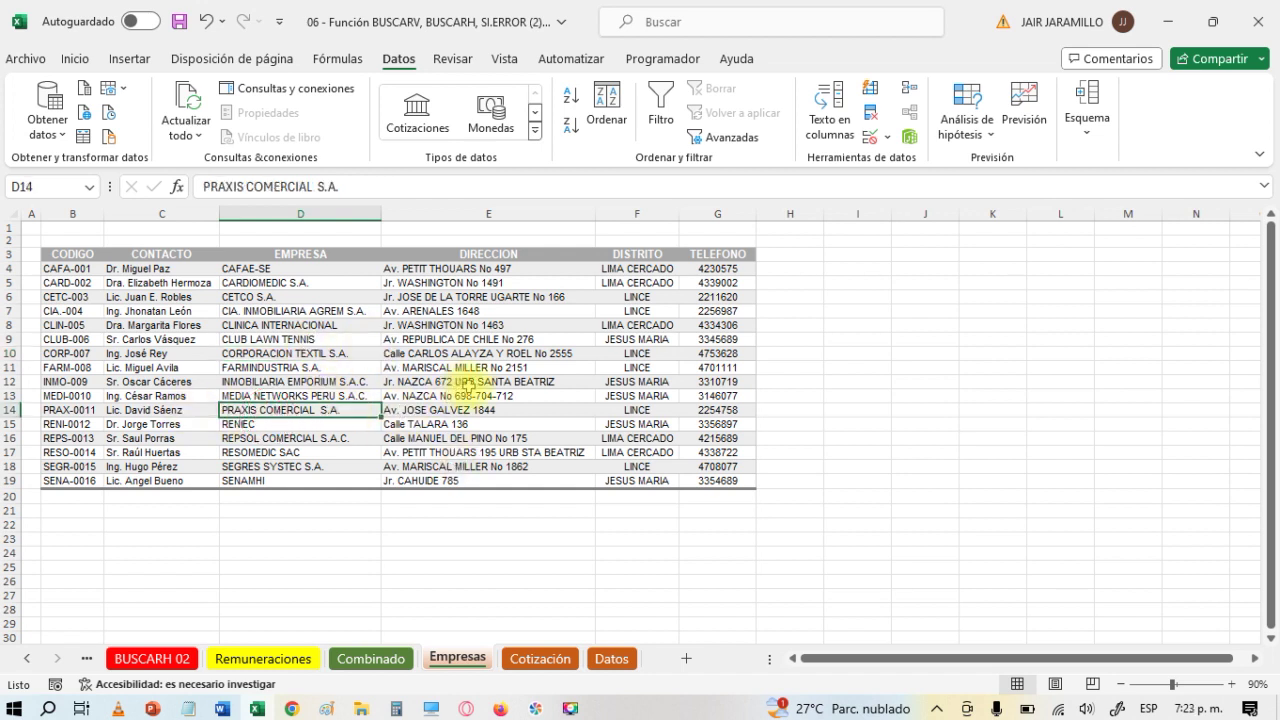
- Assign the range name EMPRESAS to the whole company table, headers included, in the Empresas sheet
scroll(551, 408, up, 2)
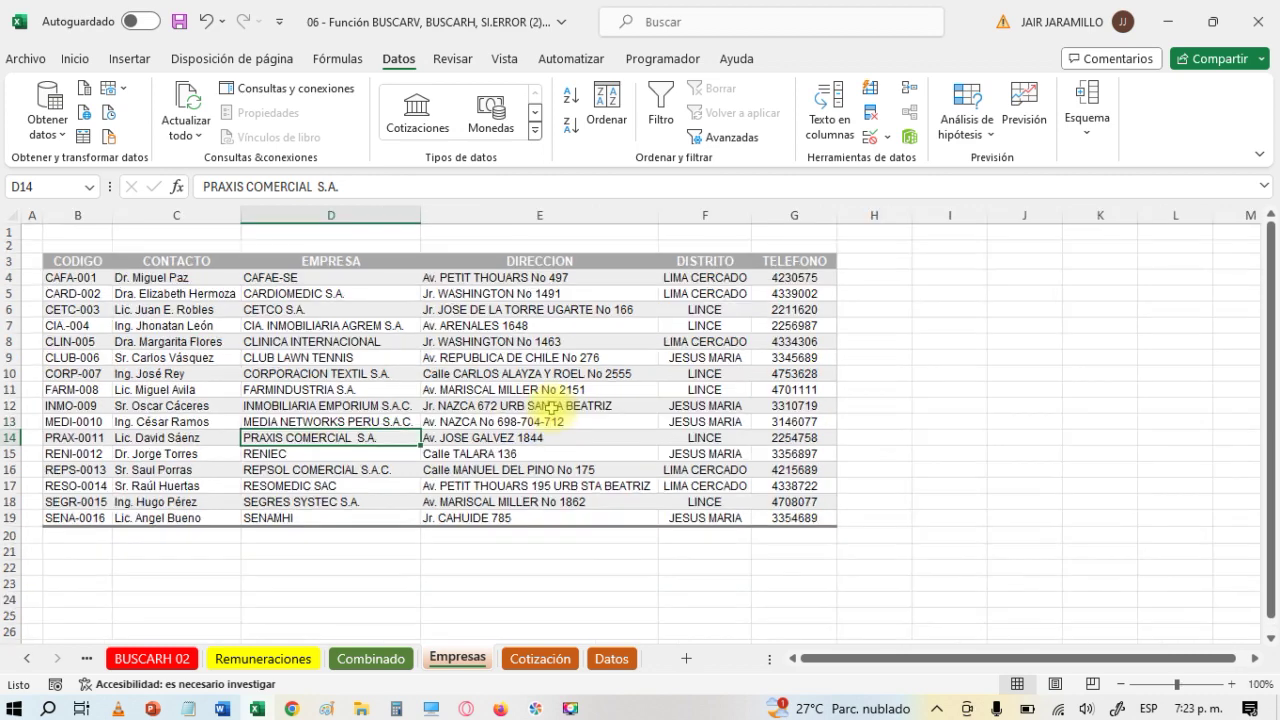
scroll(548, 410, up, 1)
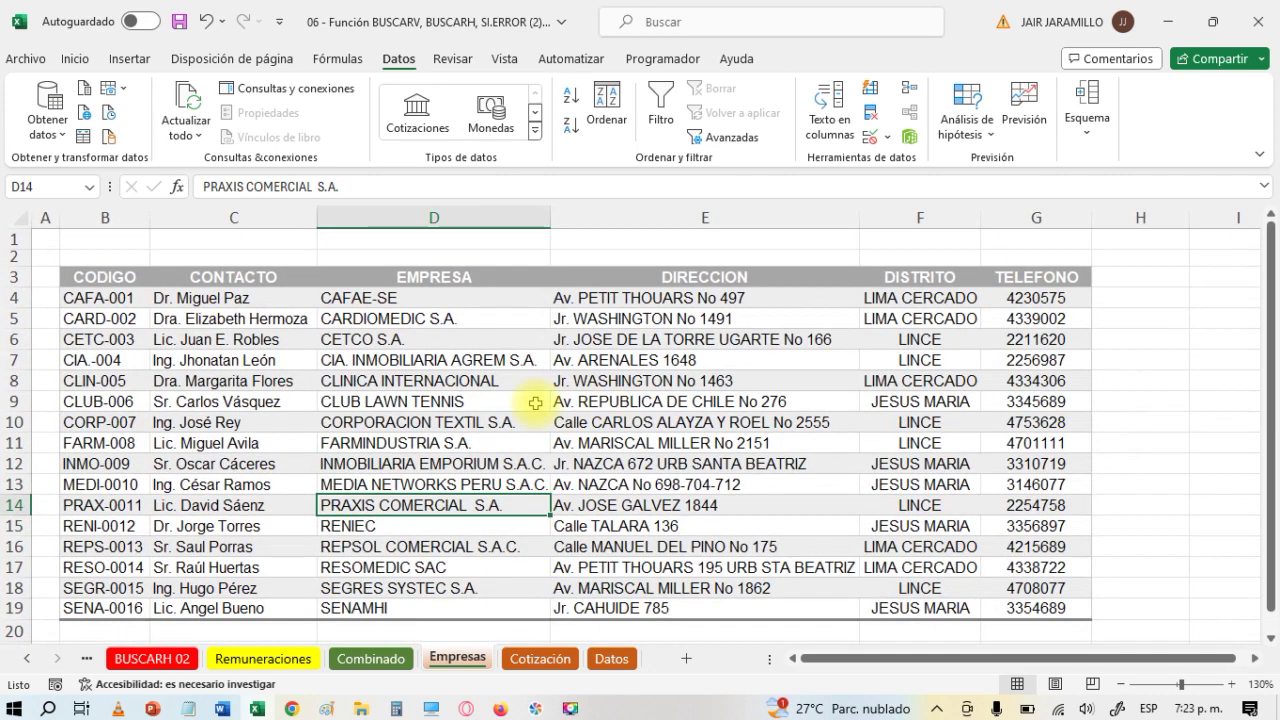
click(540, 402)
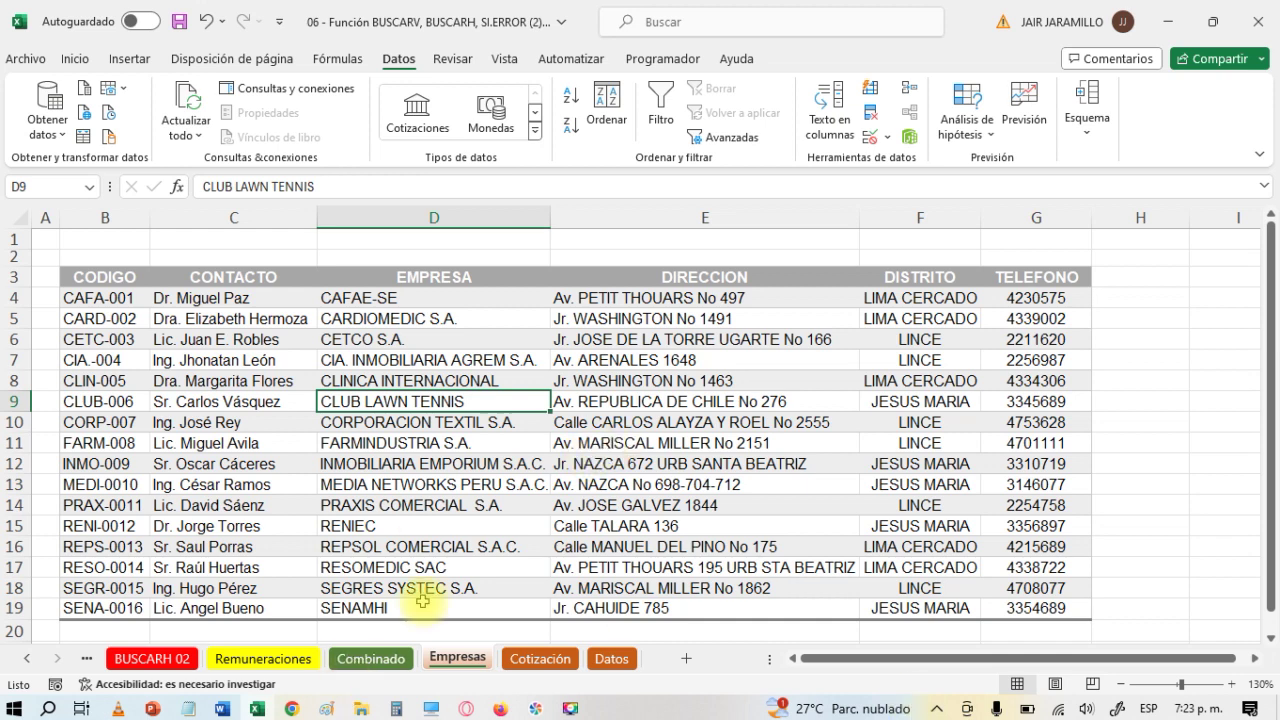
click(370, 443)
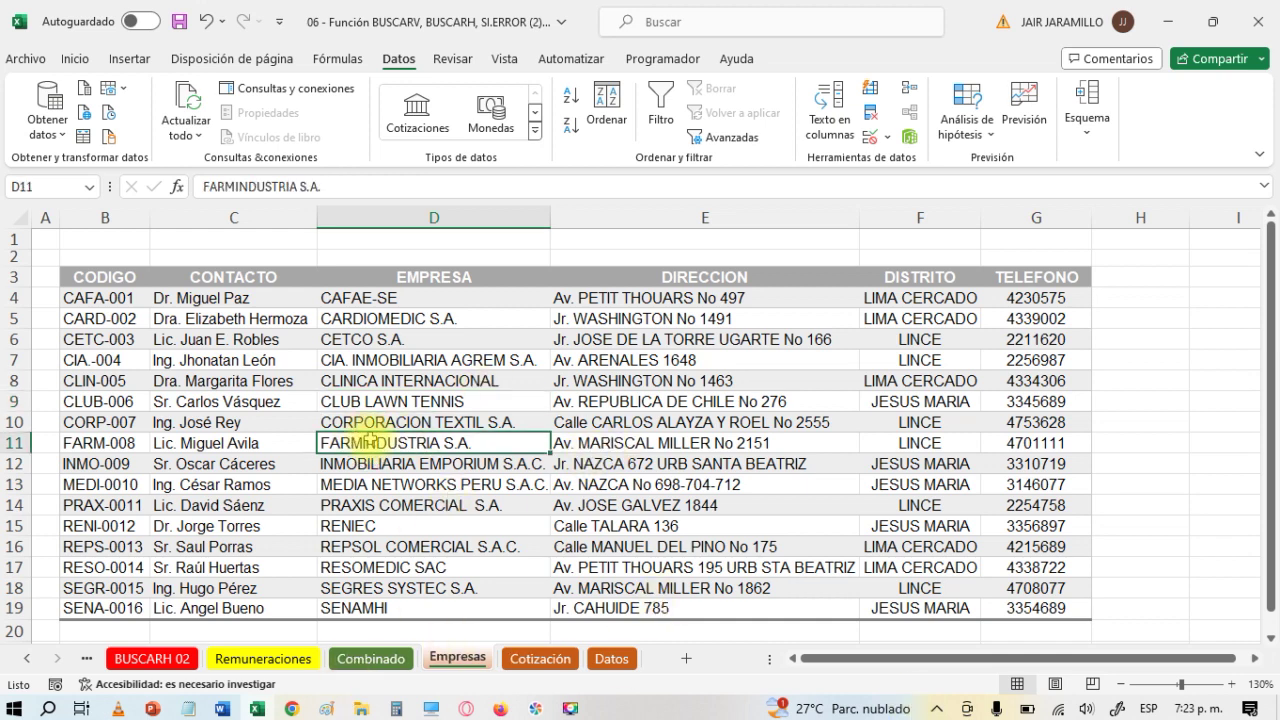
key(ctrl+asterisk)
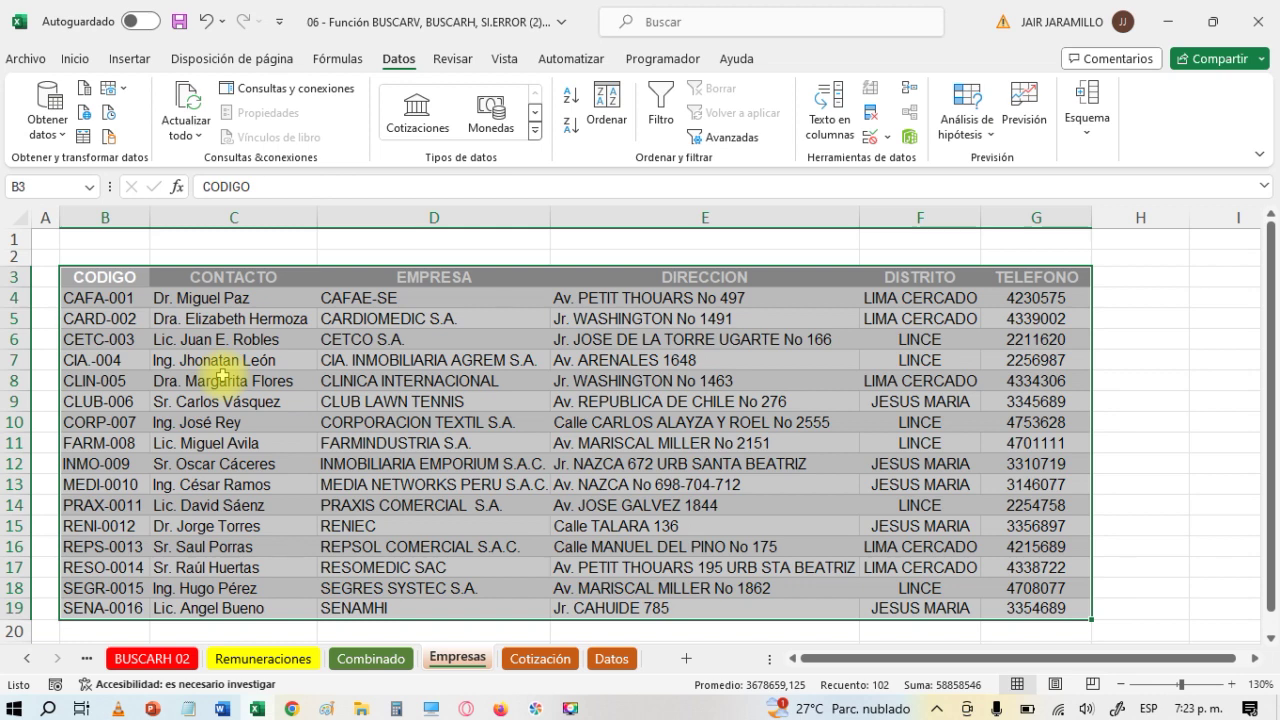
click(49, 187)
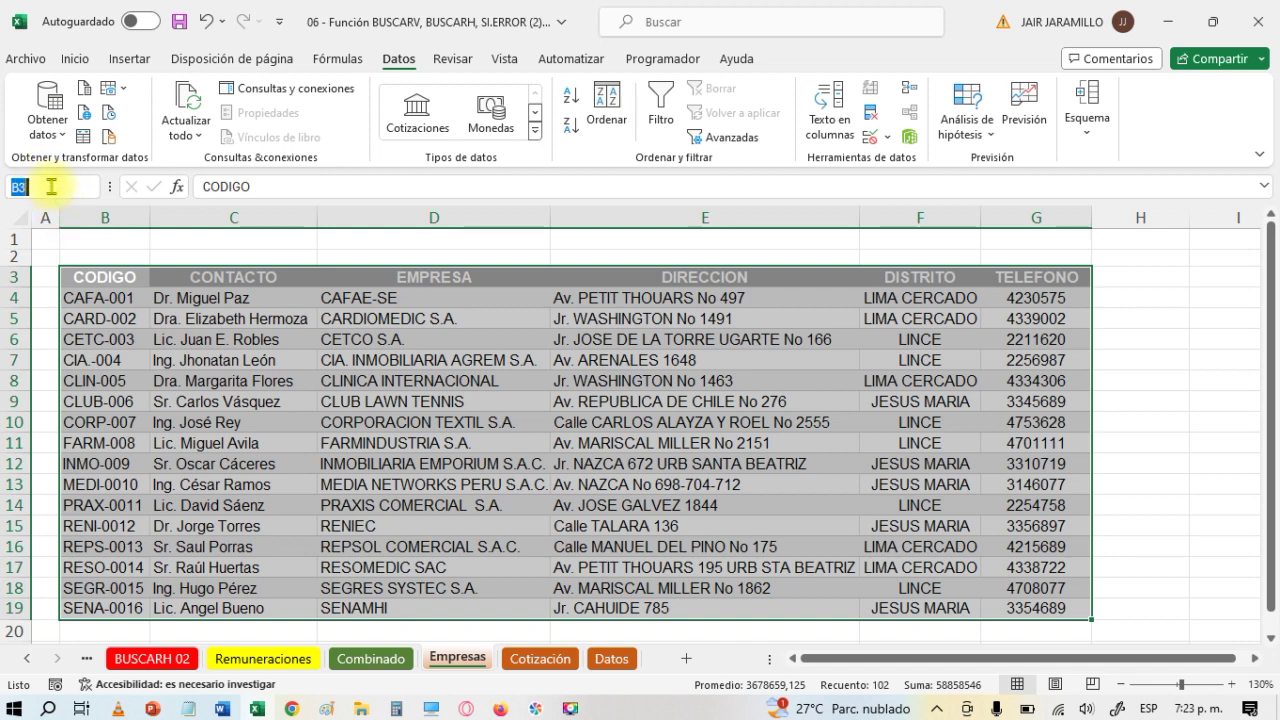
key(BackSpace)
text(EMPRESAS)
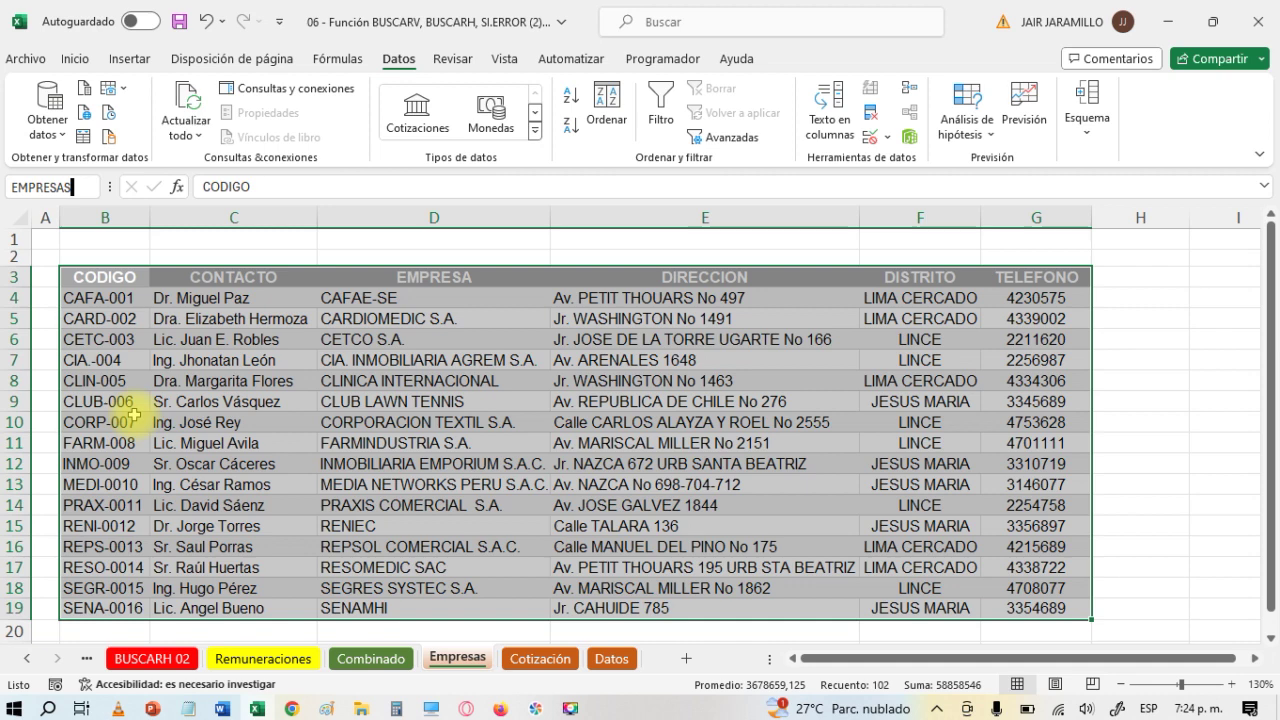
key(Return)
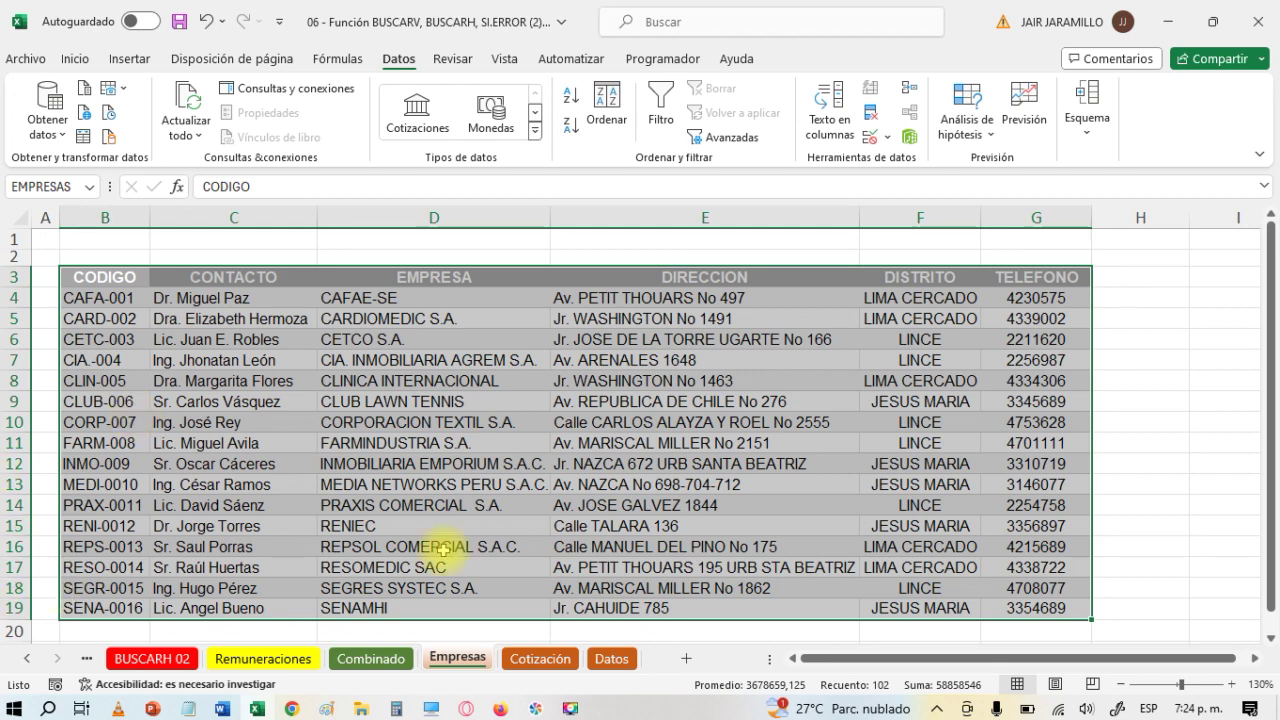
- In C6 of the Cotización sheet, start a BUSCARV formula with the code in C5 as the lookup value
click(548, 659)
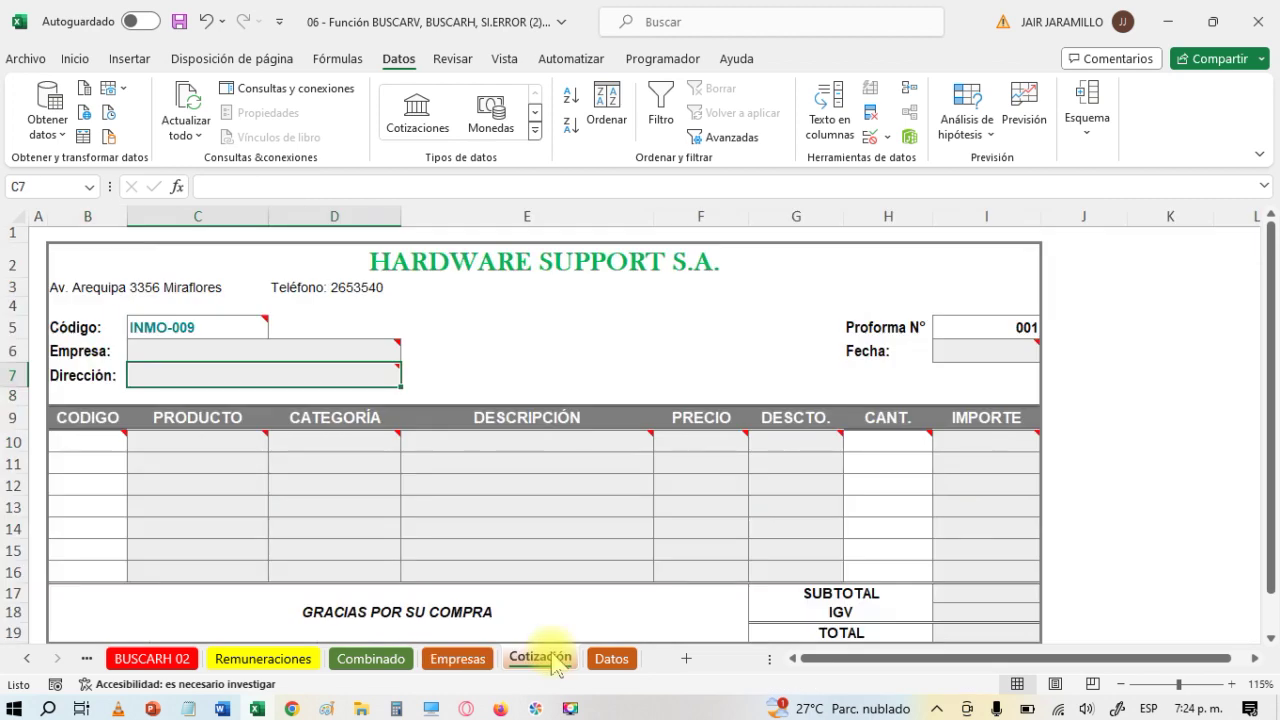
click(193, 346)
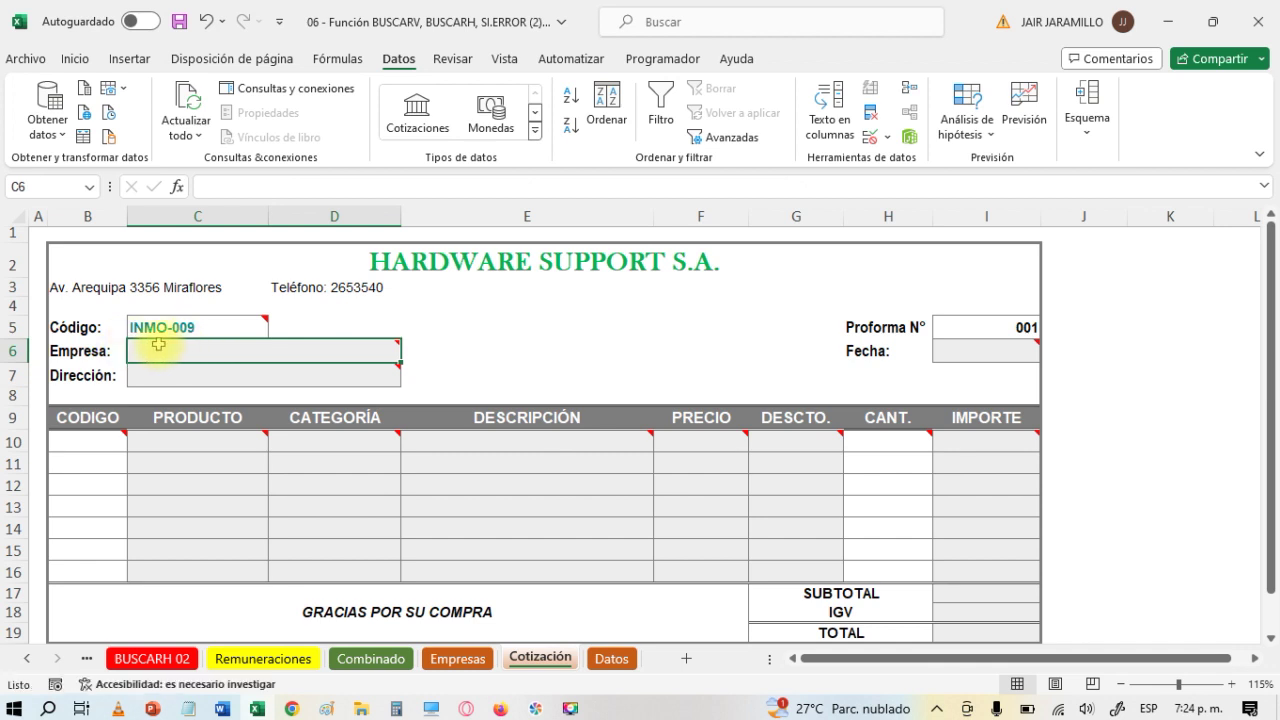
click(162, 322)
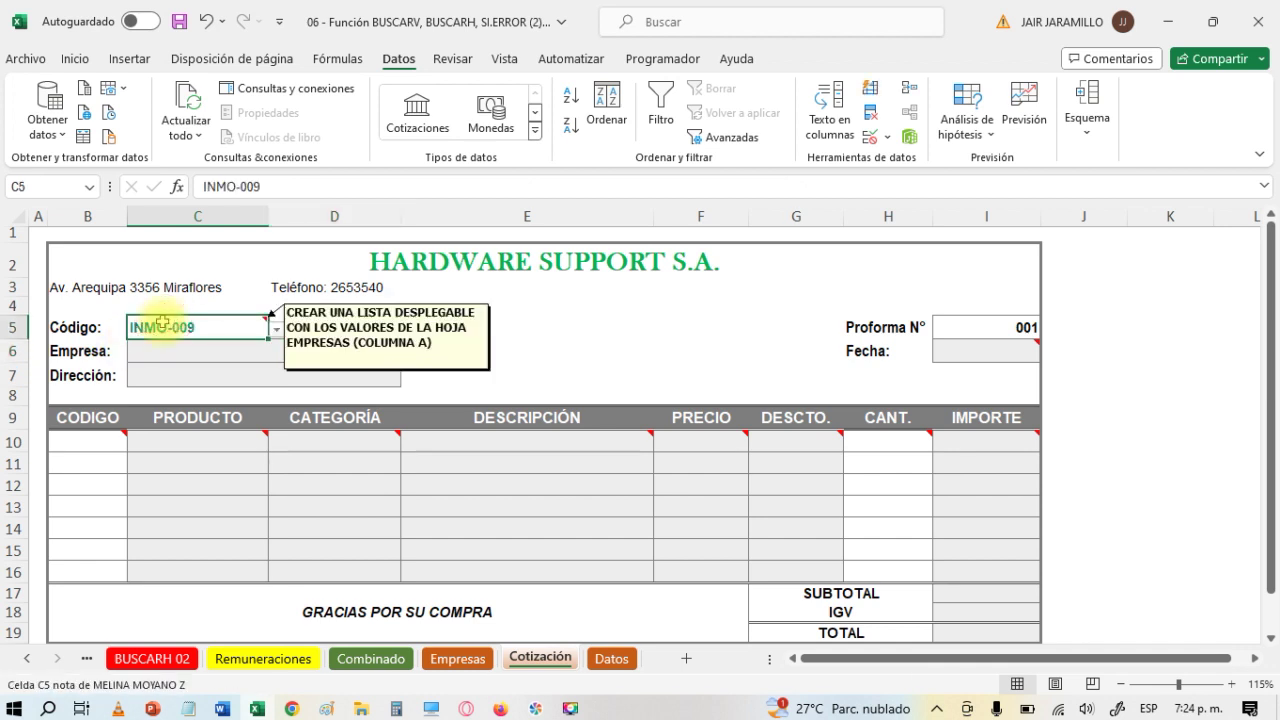
click(182, 355)
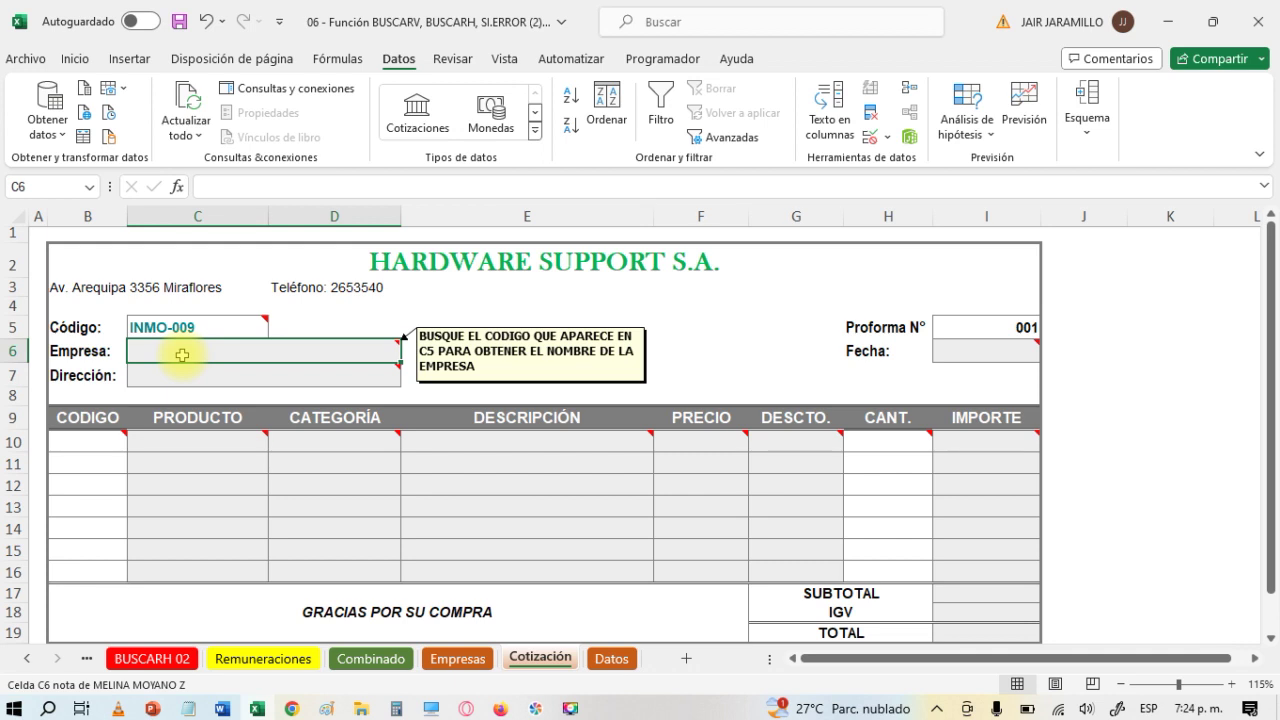
text(=B)
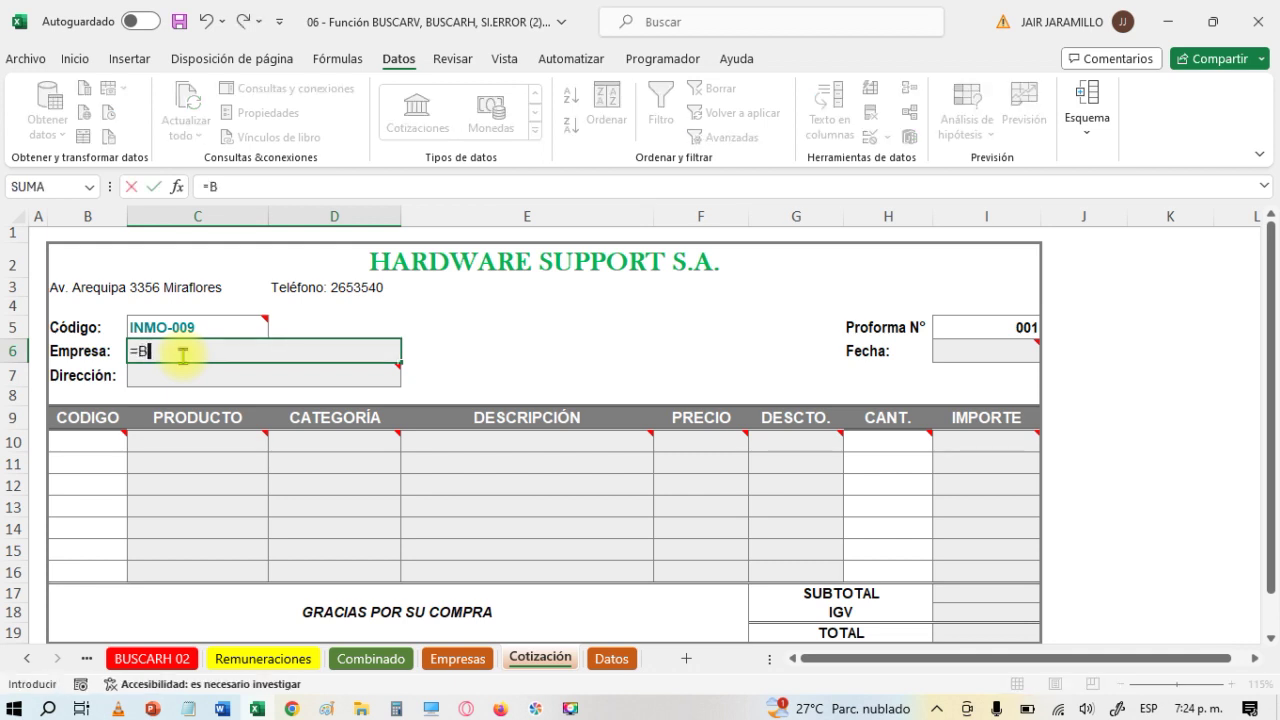
text(USCA)
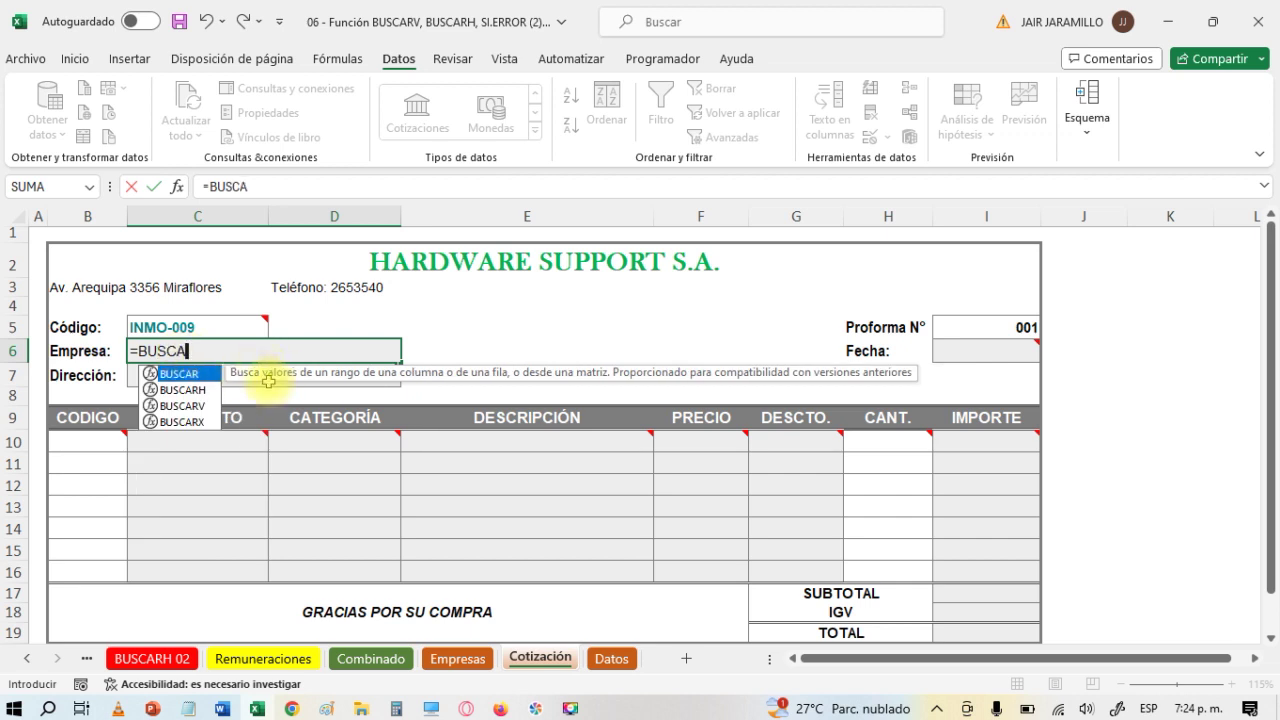
double_click(177, 406)
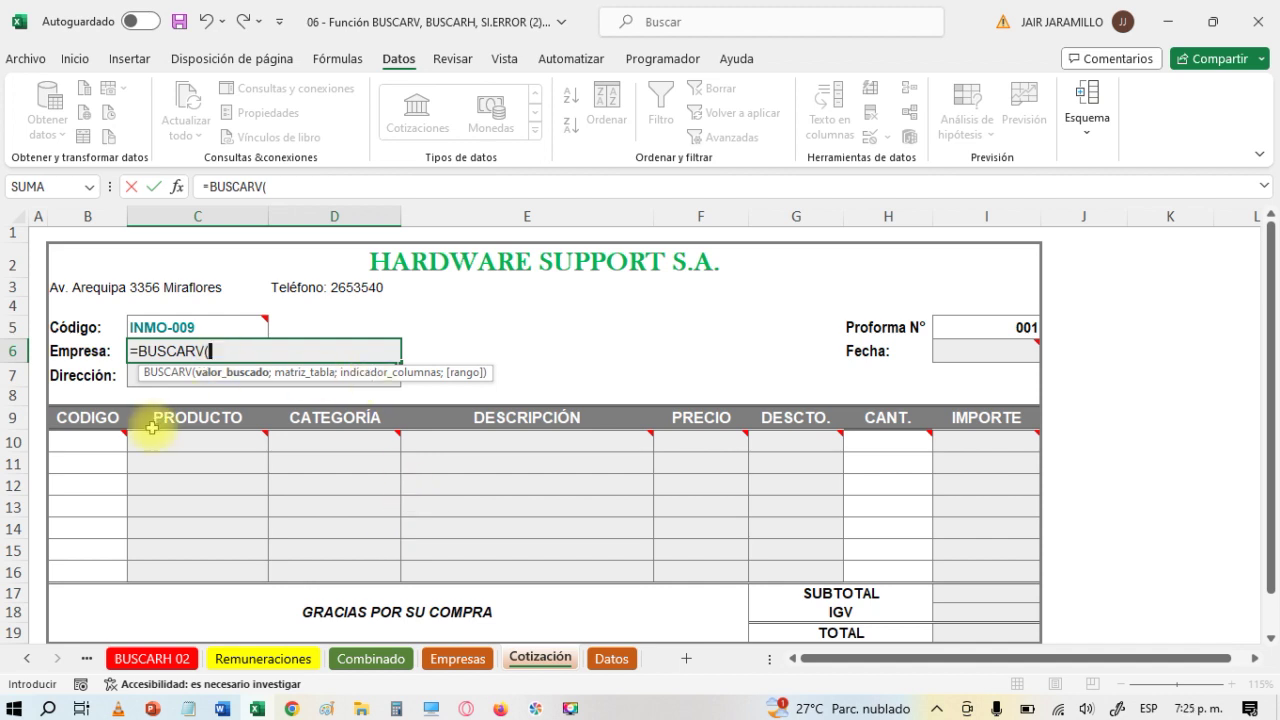
mouse_move(155, 348)
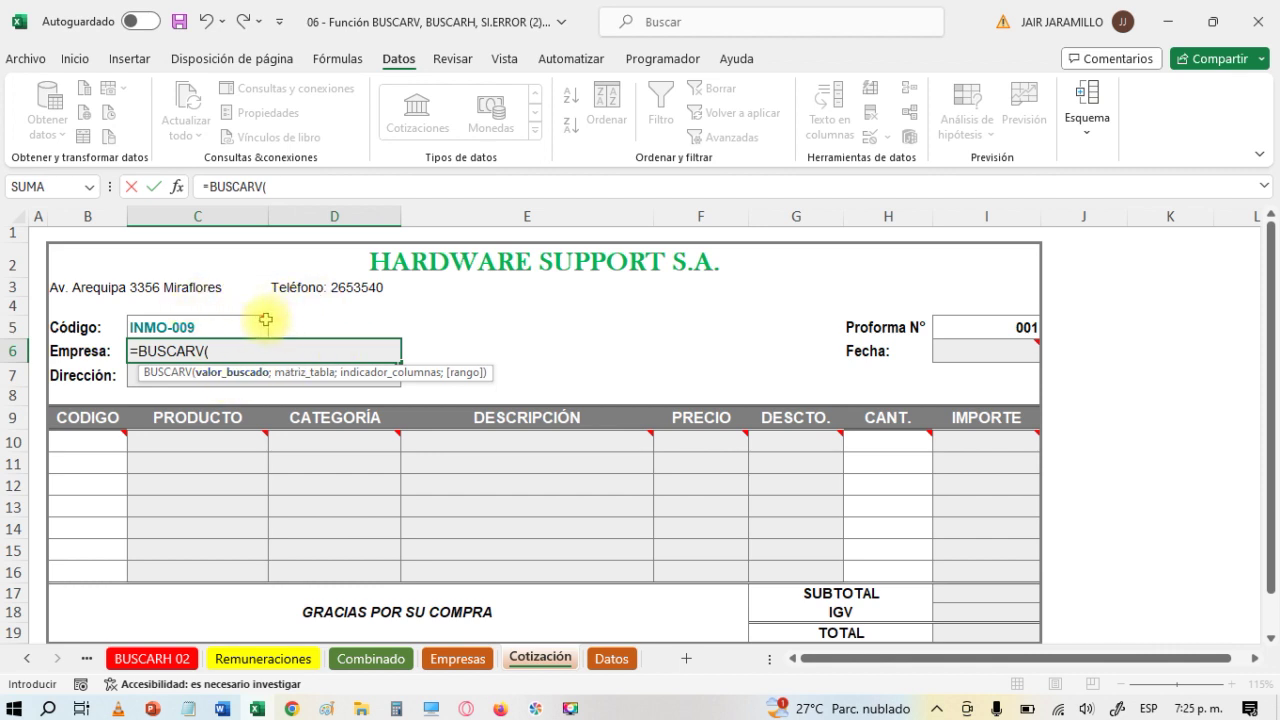
click(209, 322)
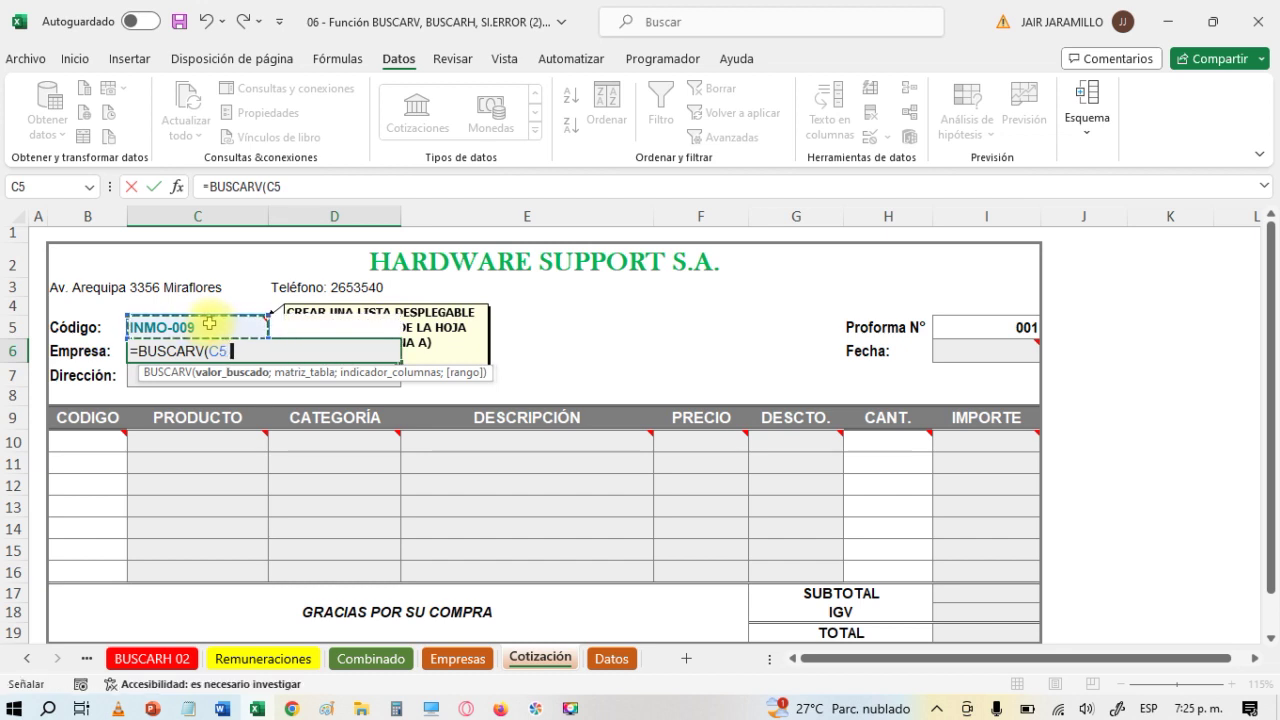
- Use the named range EMPRESAS as the table array of the C6 formula
text(;)
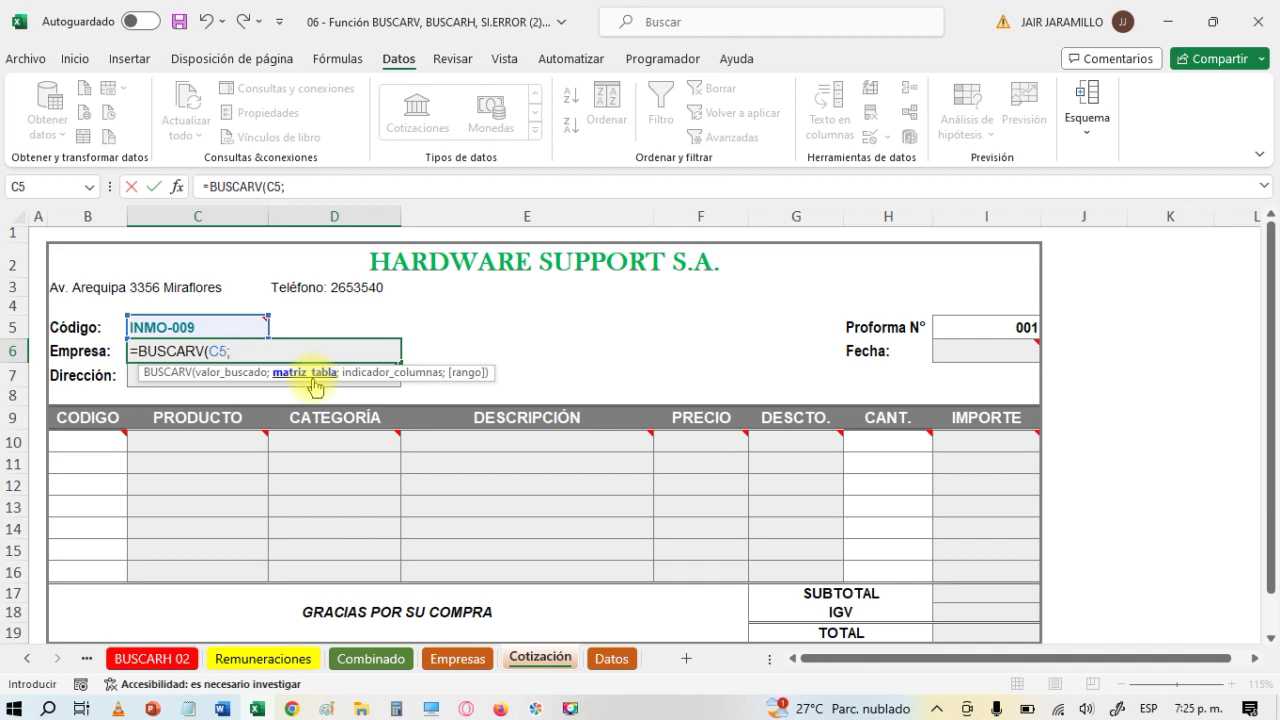
text(EMPRE)
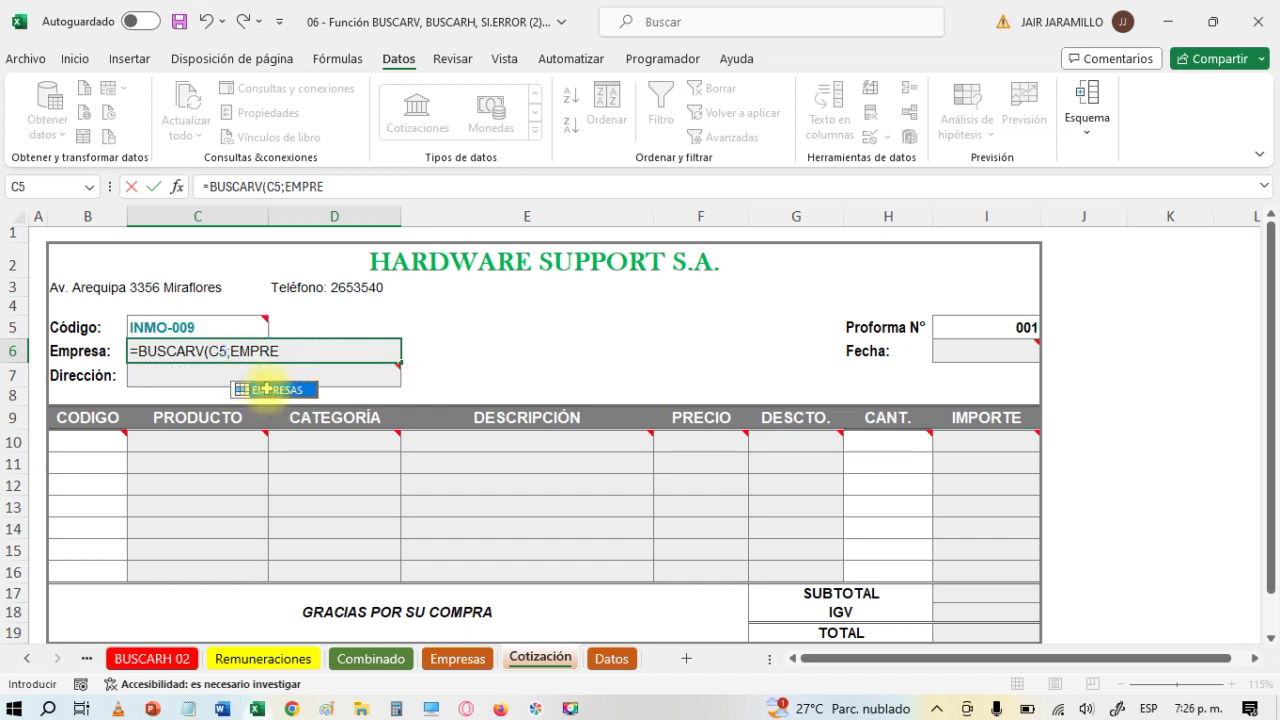
double_click(264, 391)
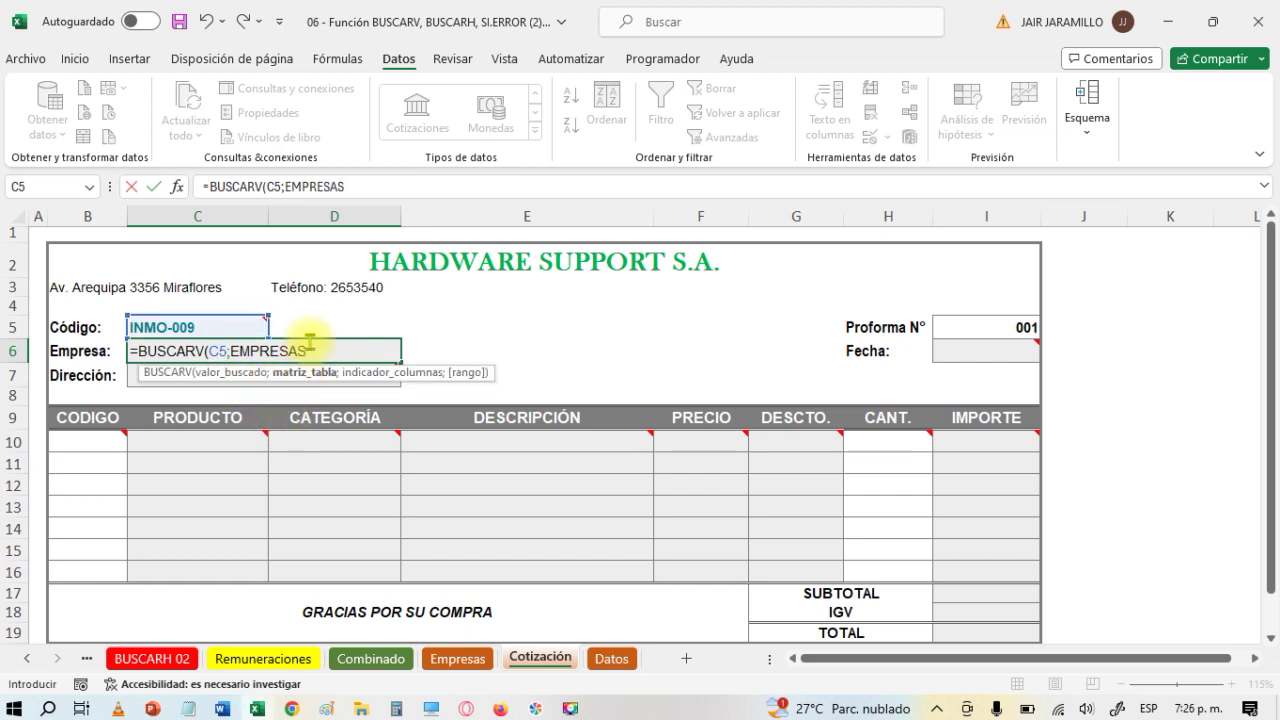
mouse_move(335, 348)
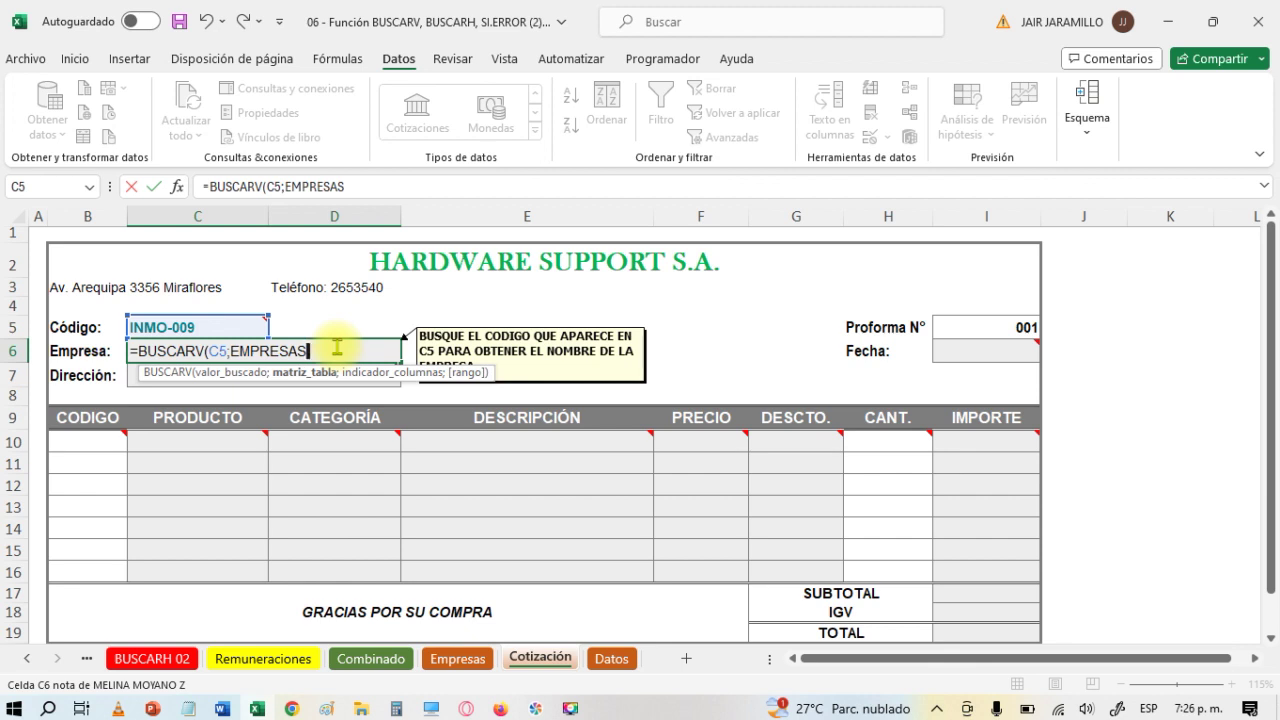
text(;)
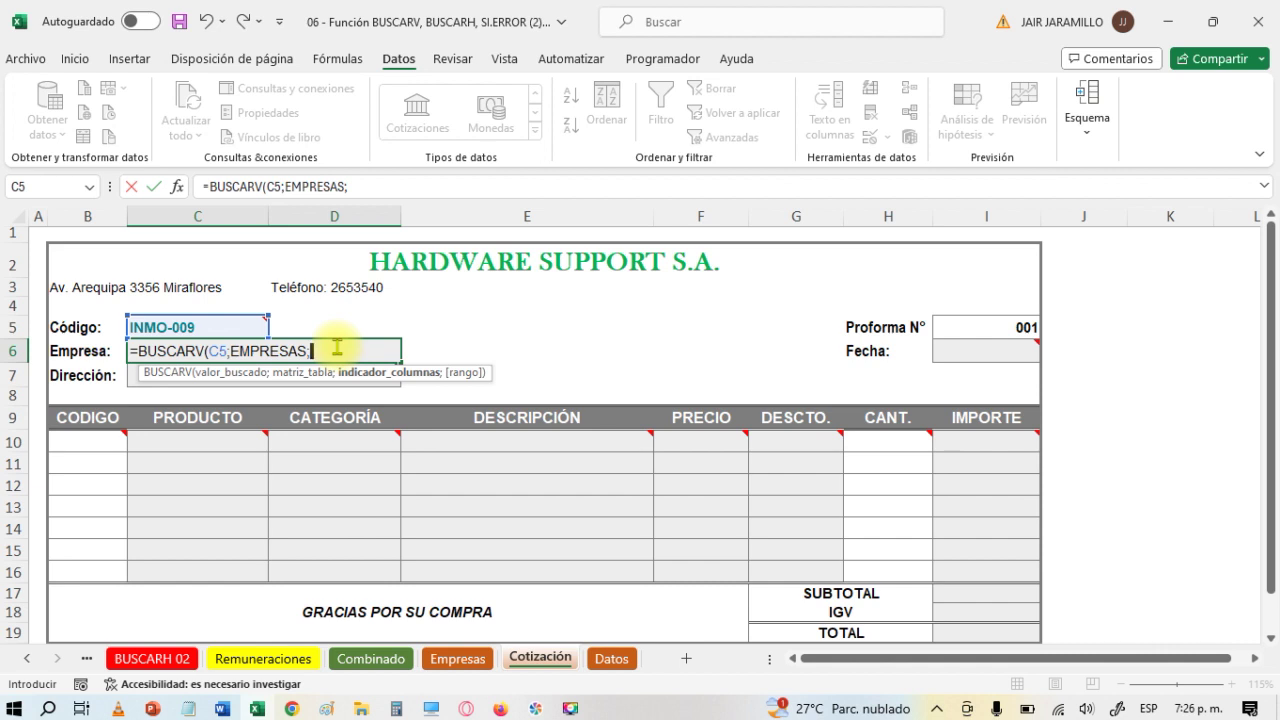
- Check the column order of the Empresas table, then remove the stray sheet reference from the C6 formula
click(458, 660)
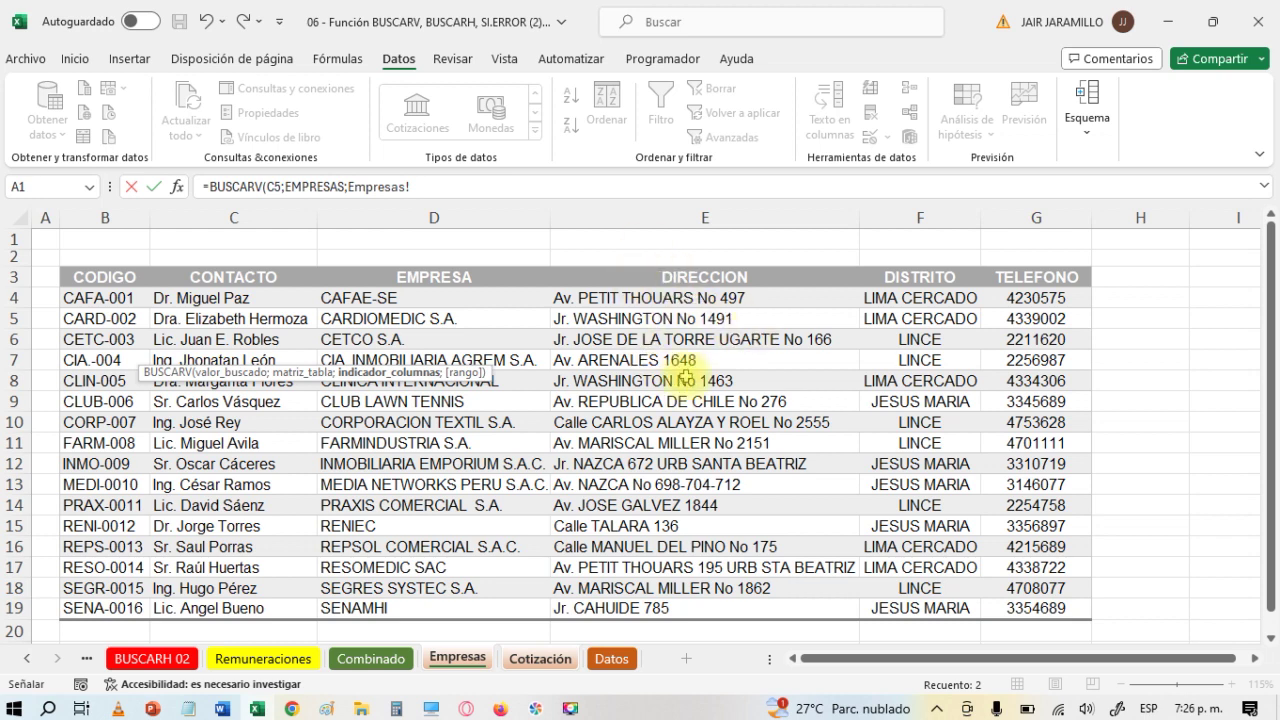
click(611, 658)
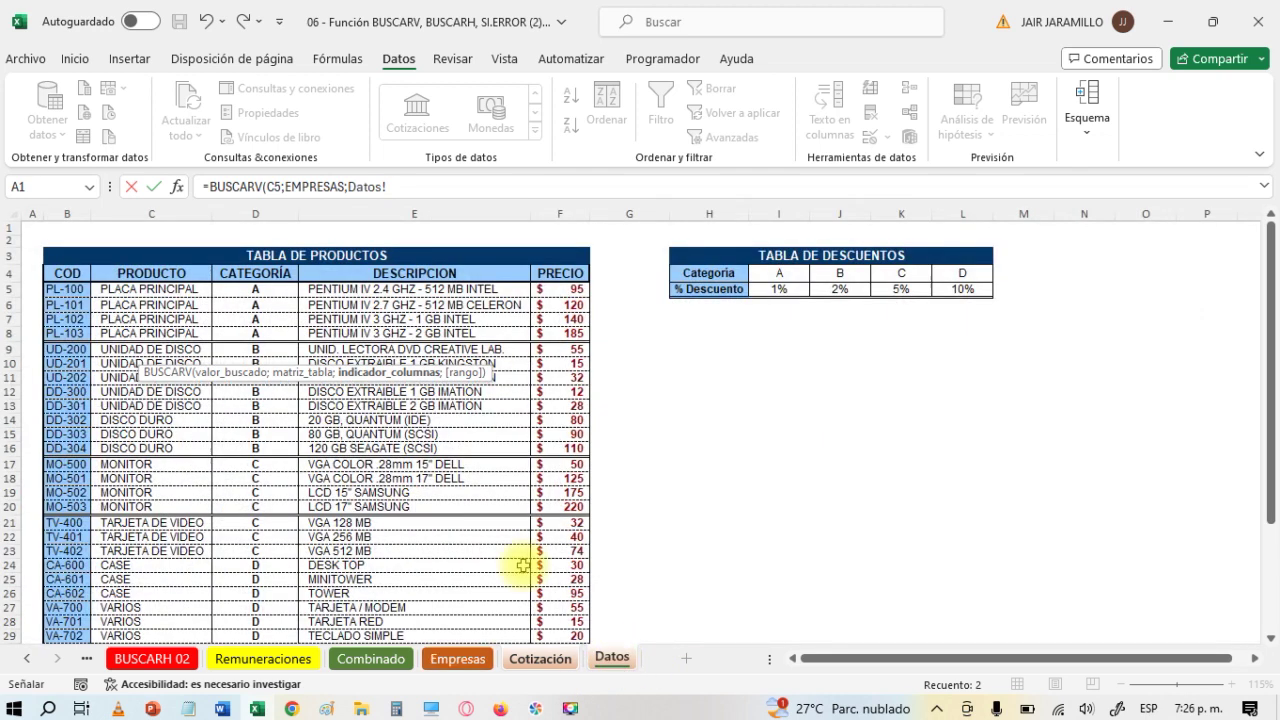
click(540, 658)
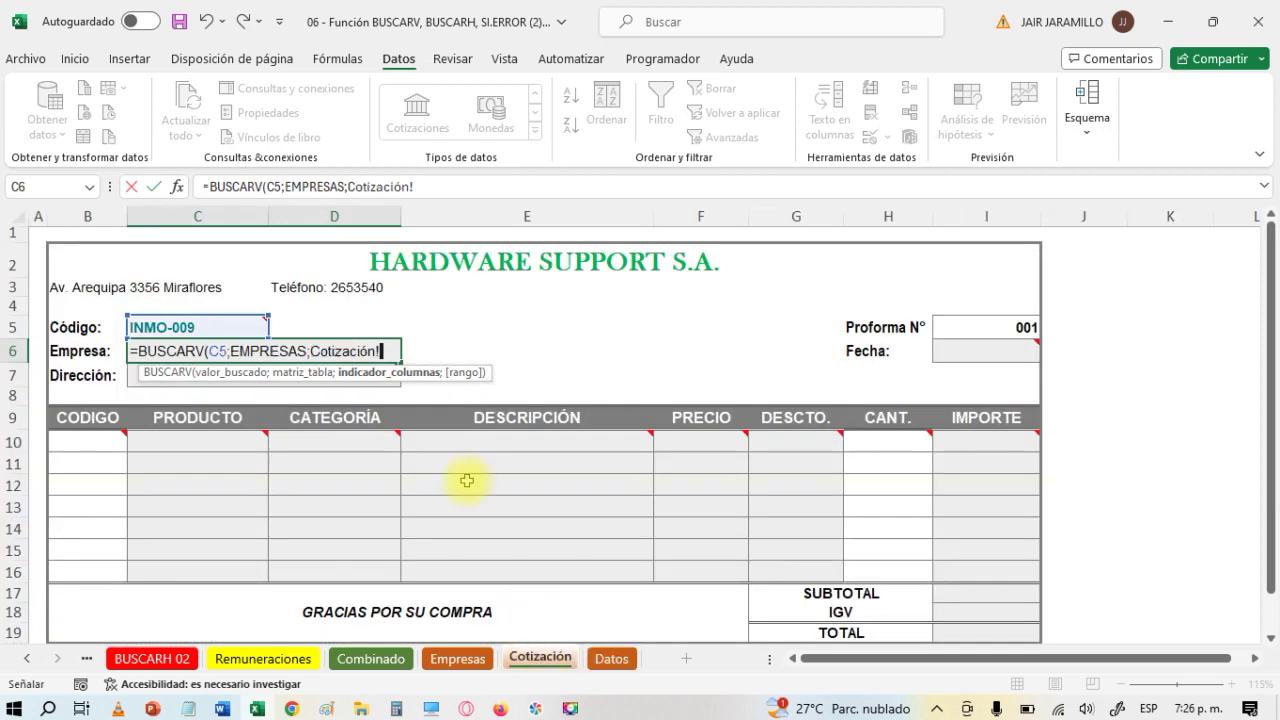
key(BackSpace)
key(BackSpace)
key(BackSpace)
key(BackSpace)
key(BackSpace)
key(BackSpace)
key(BackSpace)
key(BackSpace)
key(BackSpace)
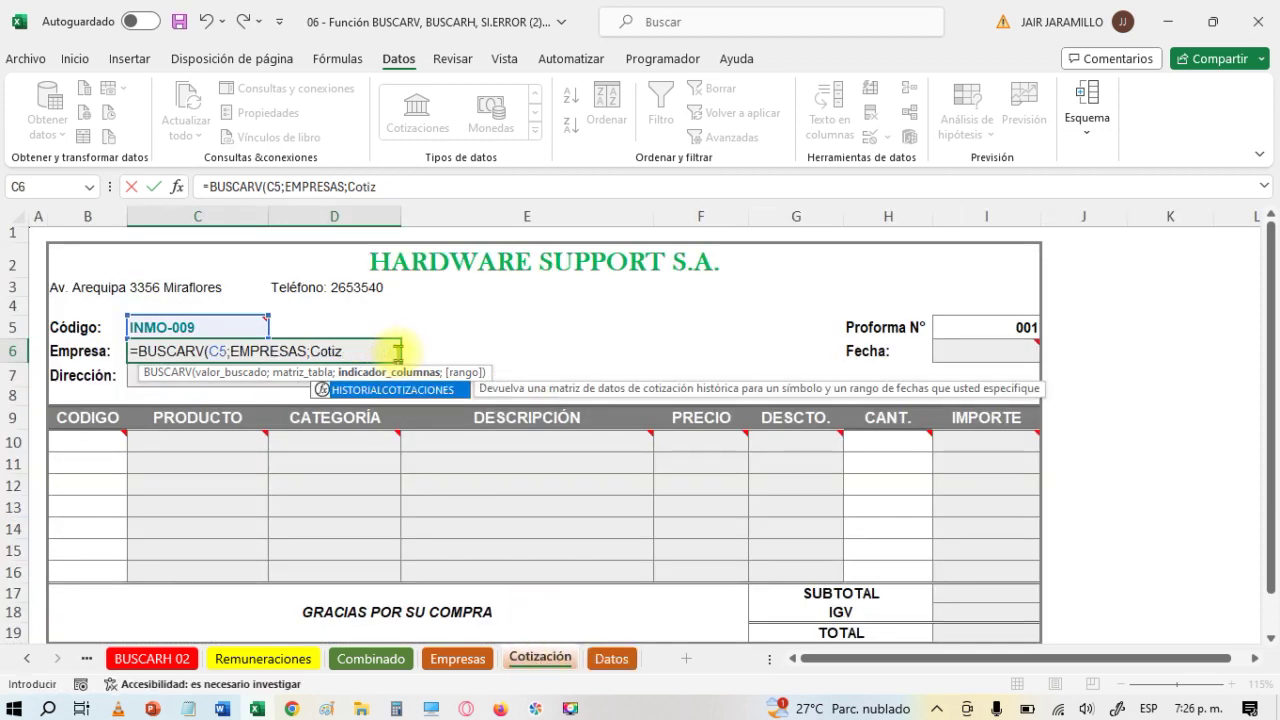
key(BackSpace)
key(BackSpace)
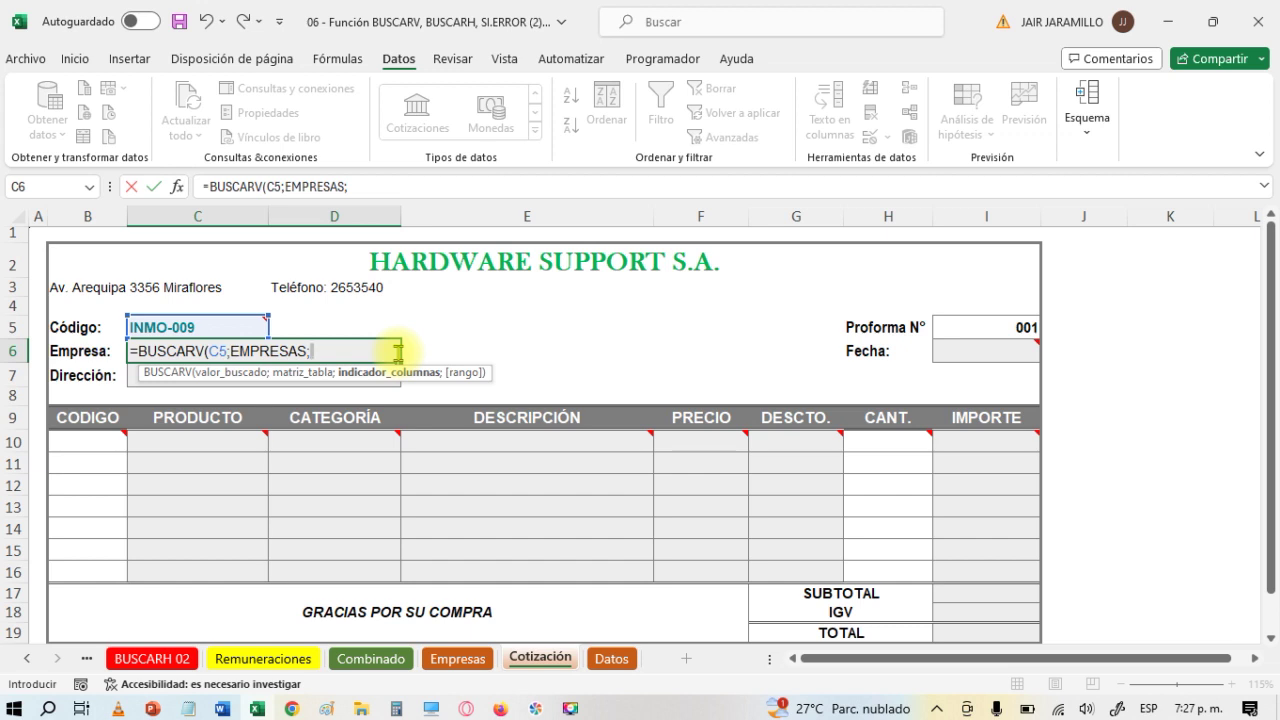
- Complete the C6 formula with column index 3 and FALSO for an exact match, giving =BUSCARV(C5;EMPRESAS;3;FALSO)
text(3;)
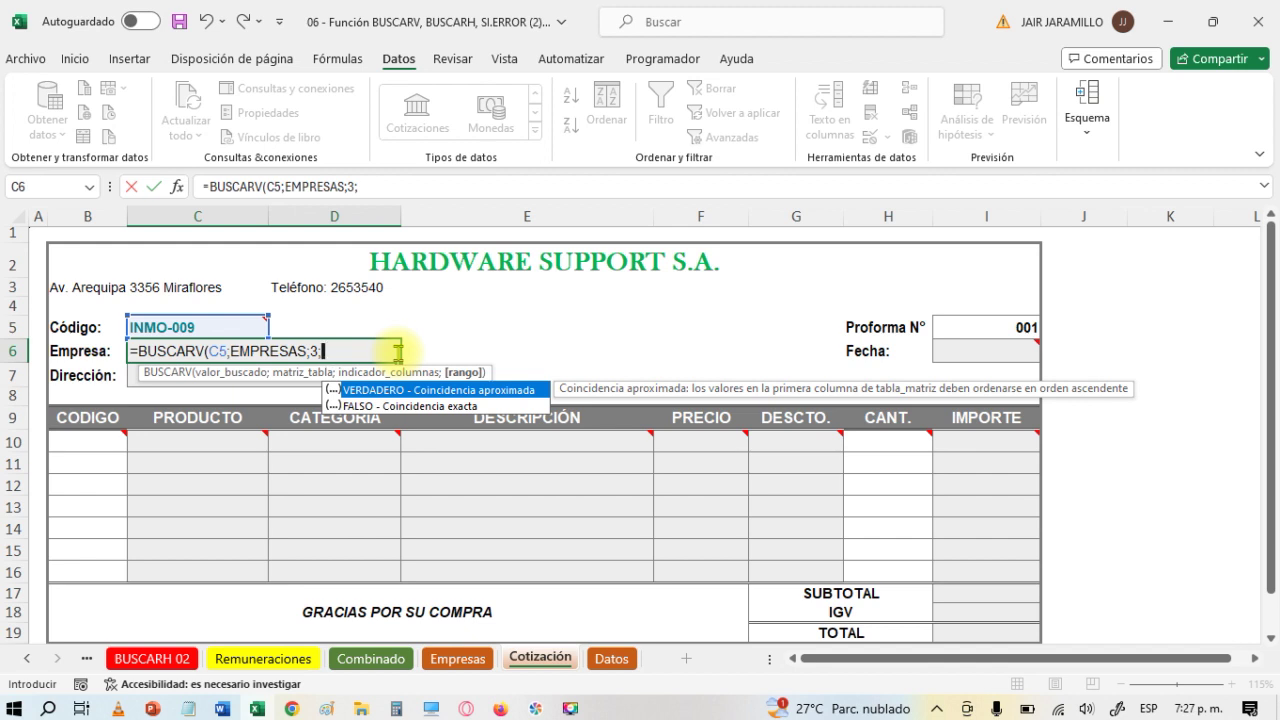
mouse_move(397, 352)
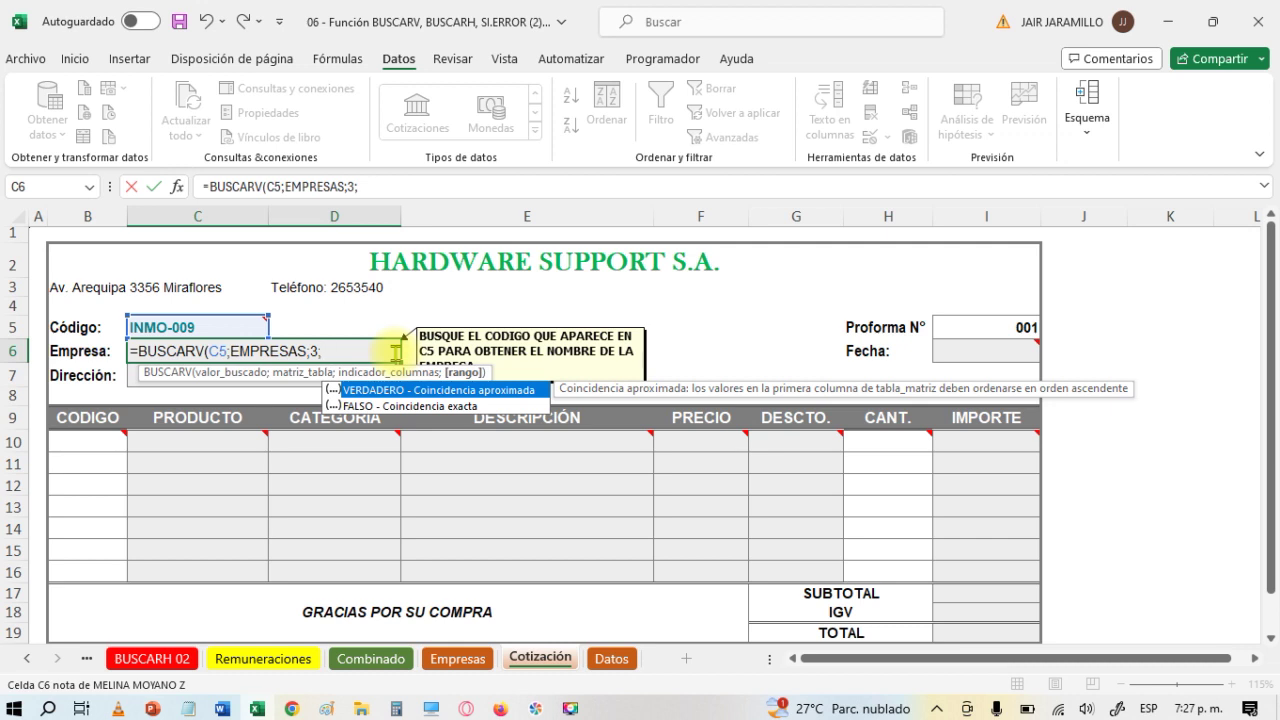
double_click(400, 406)
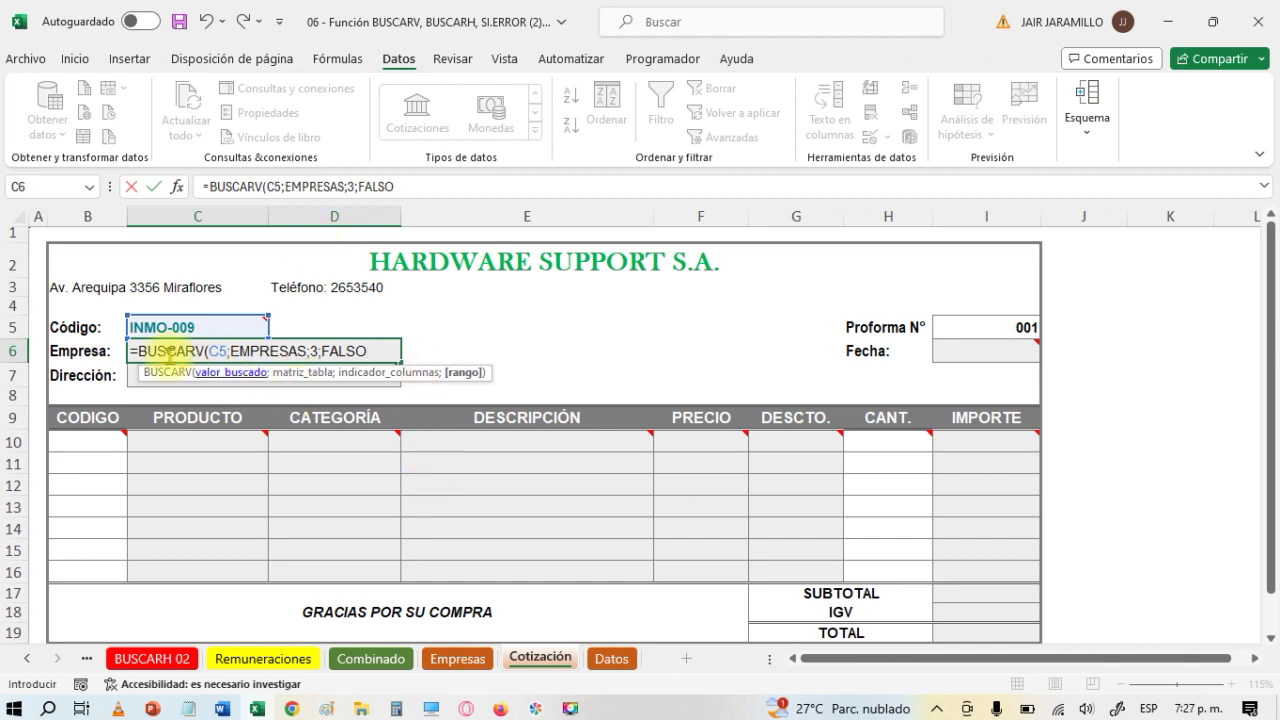
mouse_move(162, 352)
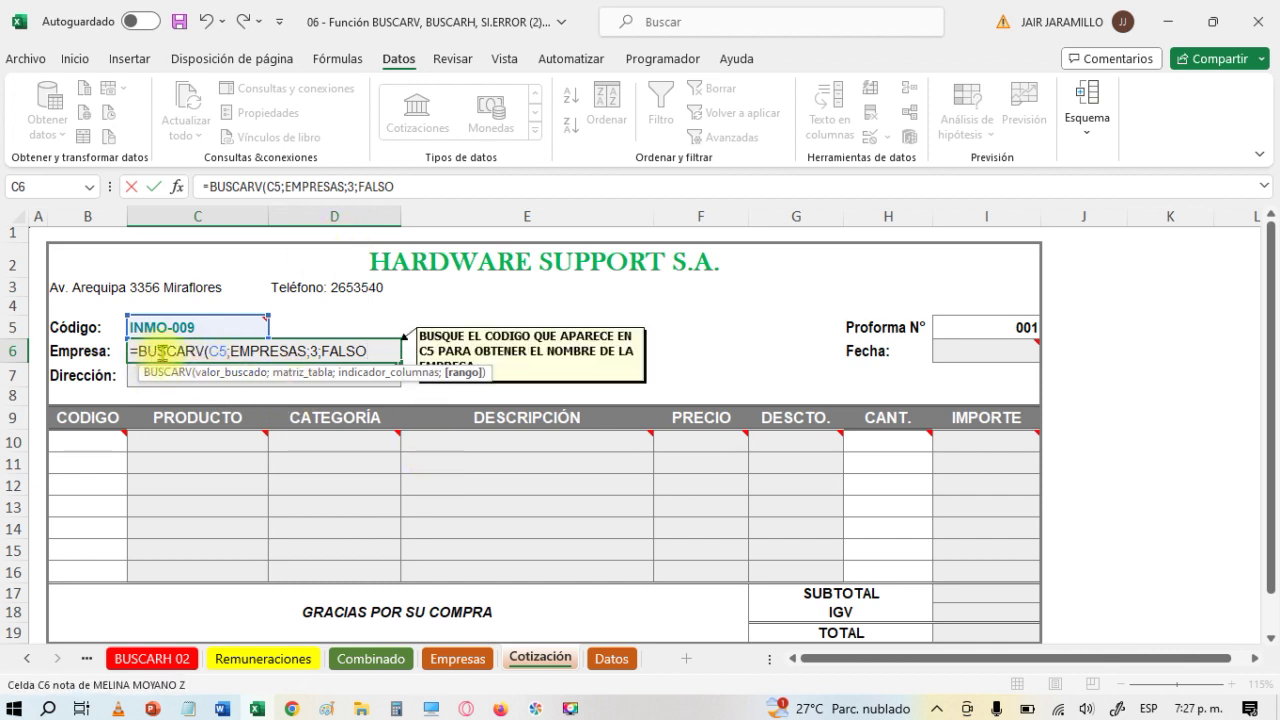
click(218, 352)
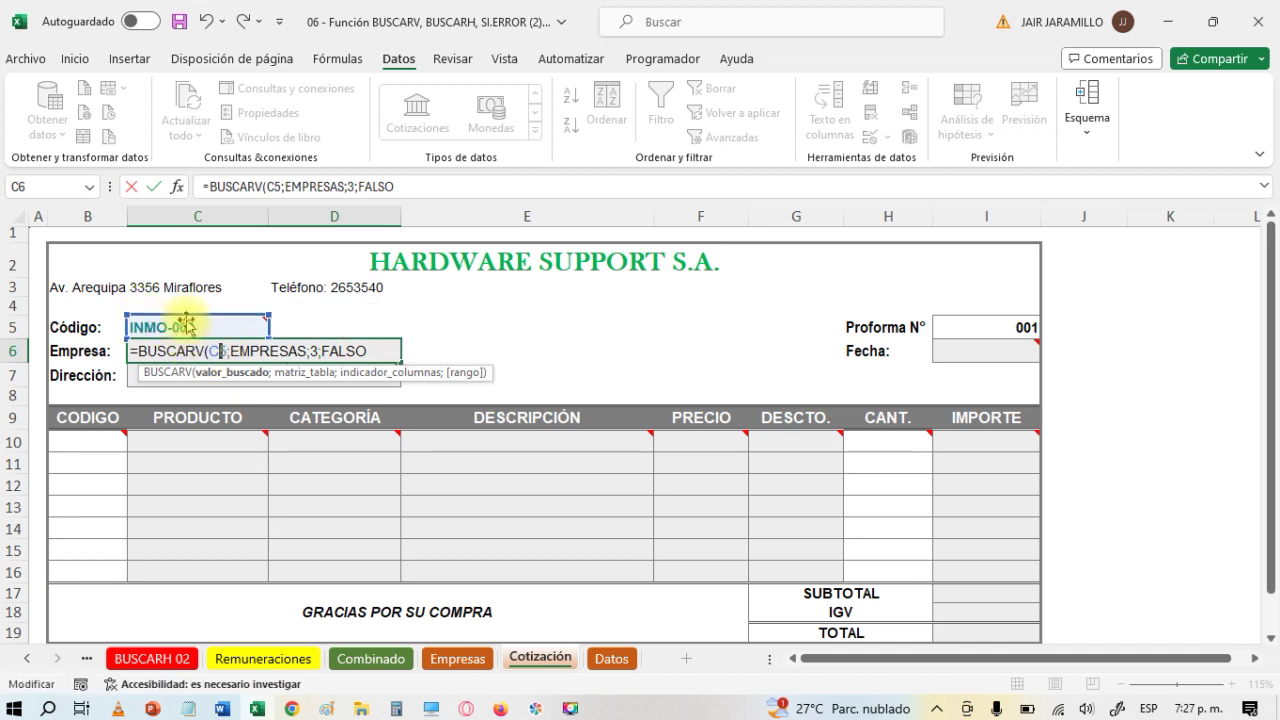
mouse_move(186, 323)
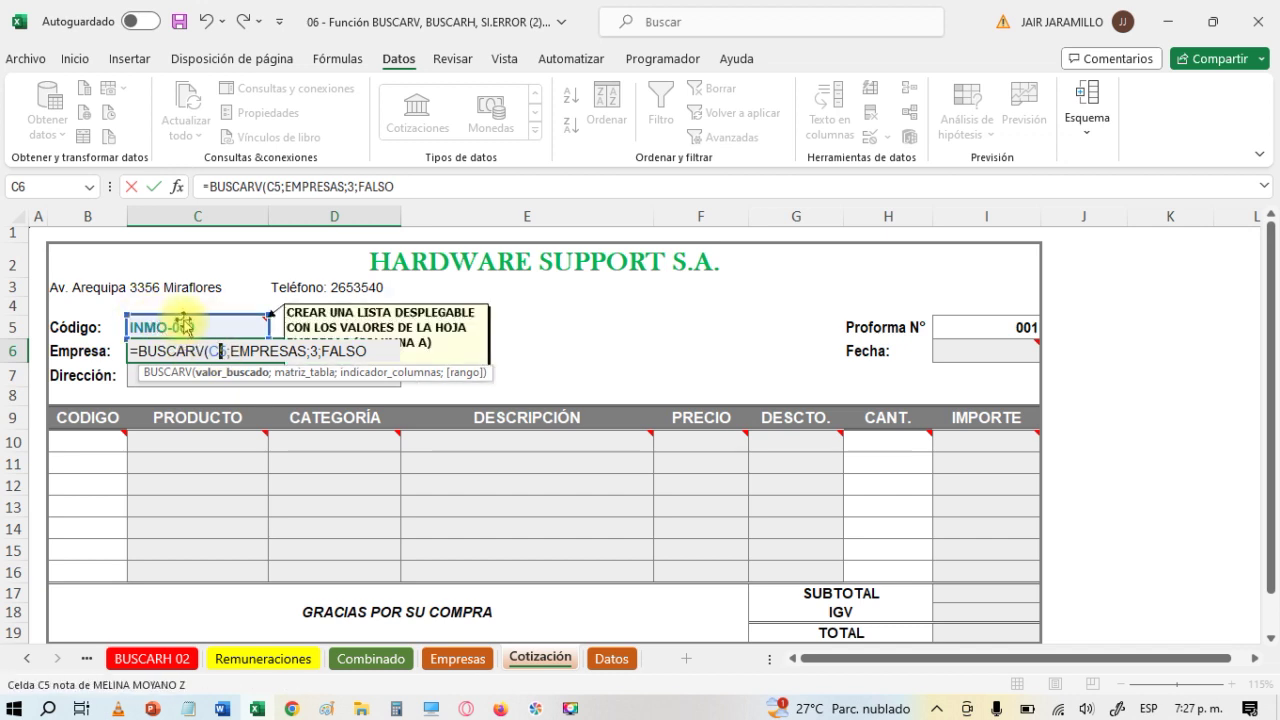
click(257, 350)
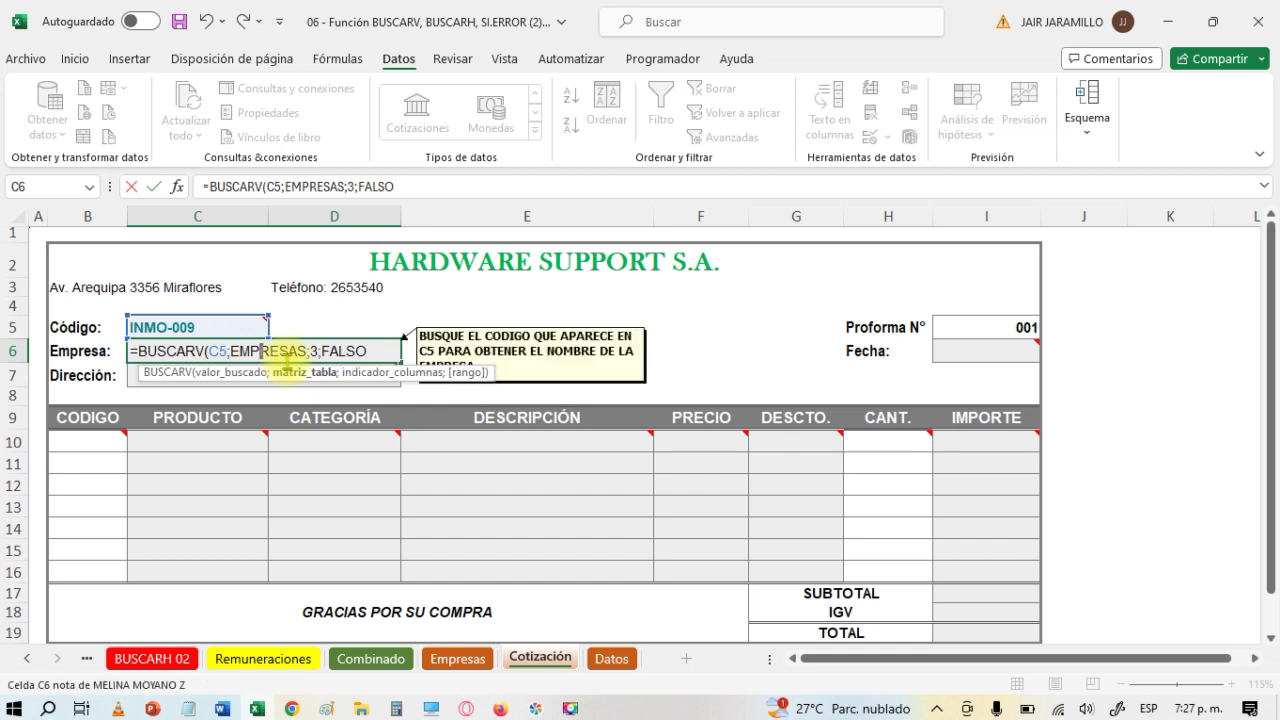
click(310, 350)
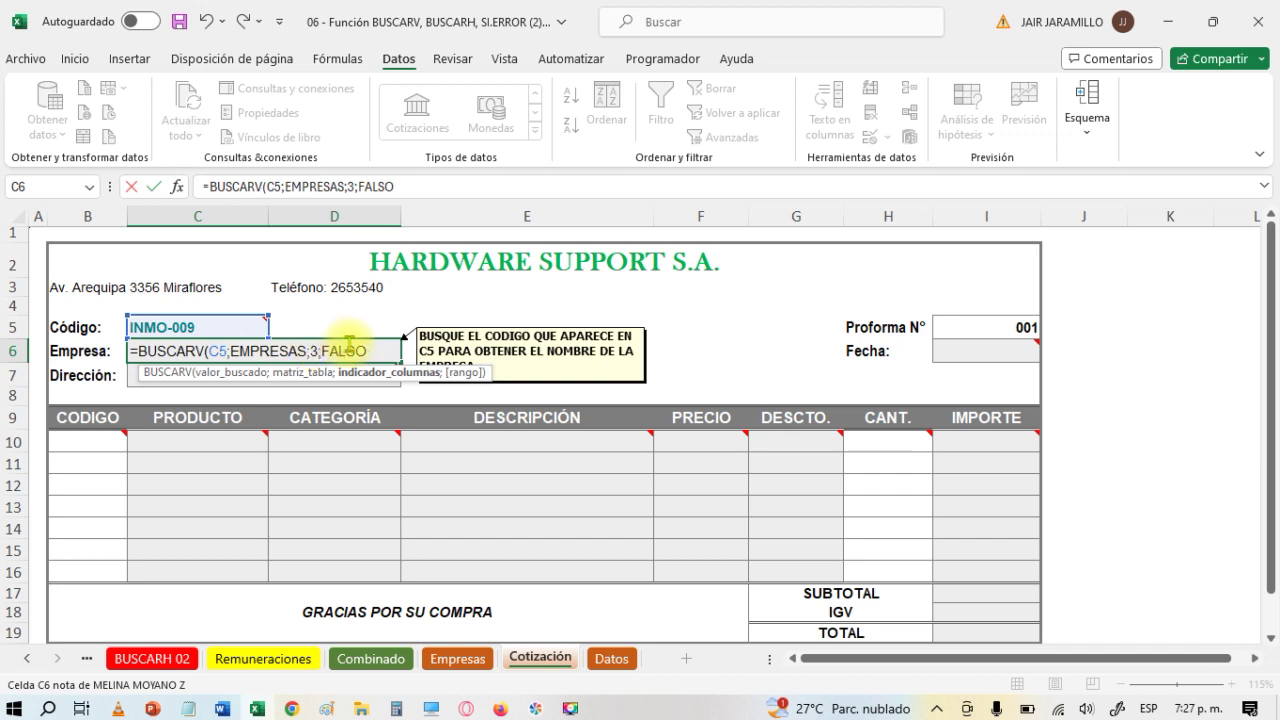
click(349, 343)
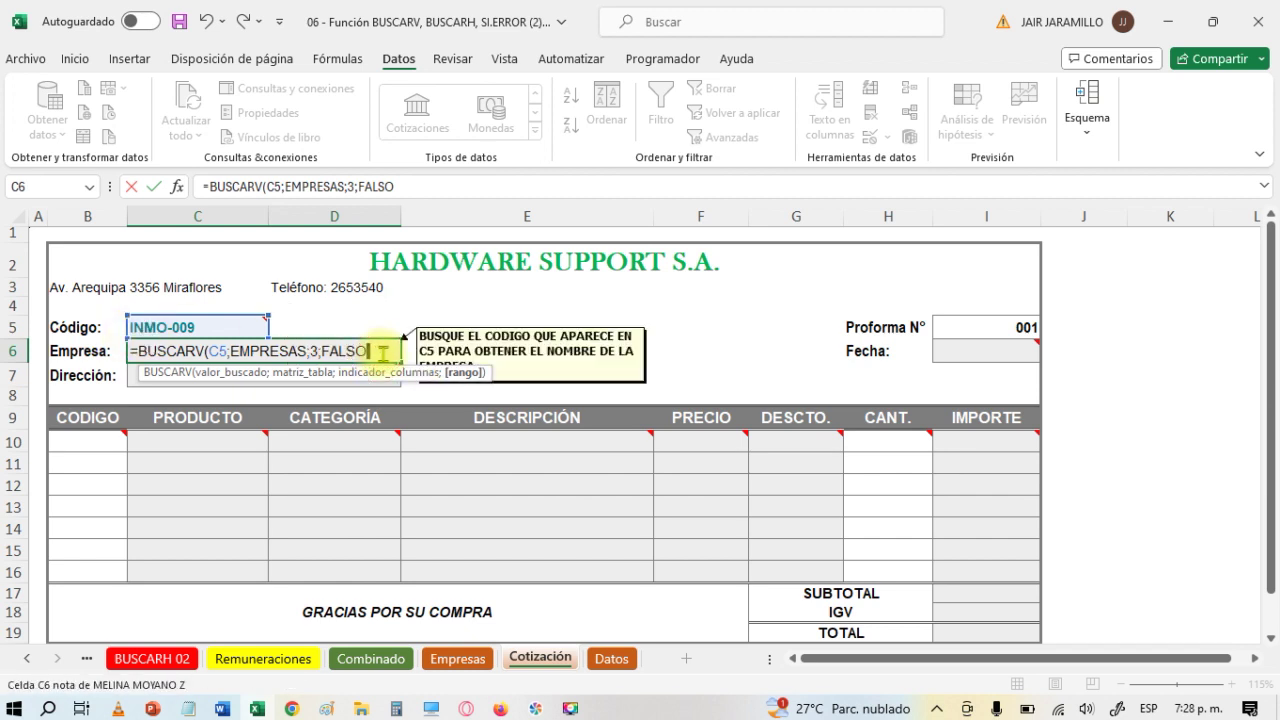
key(Return)
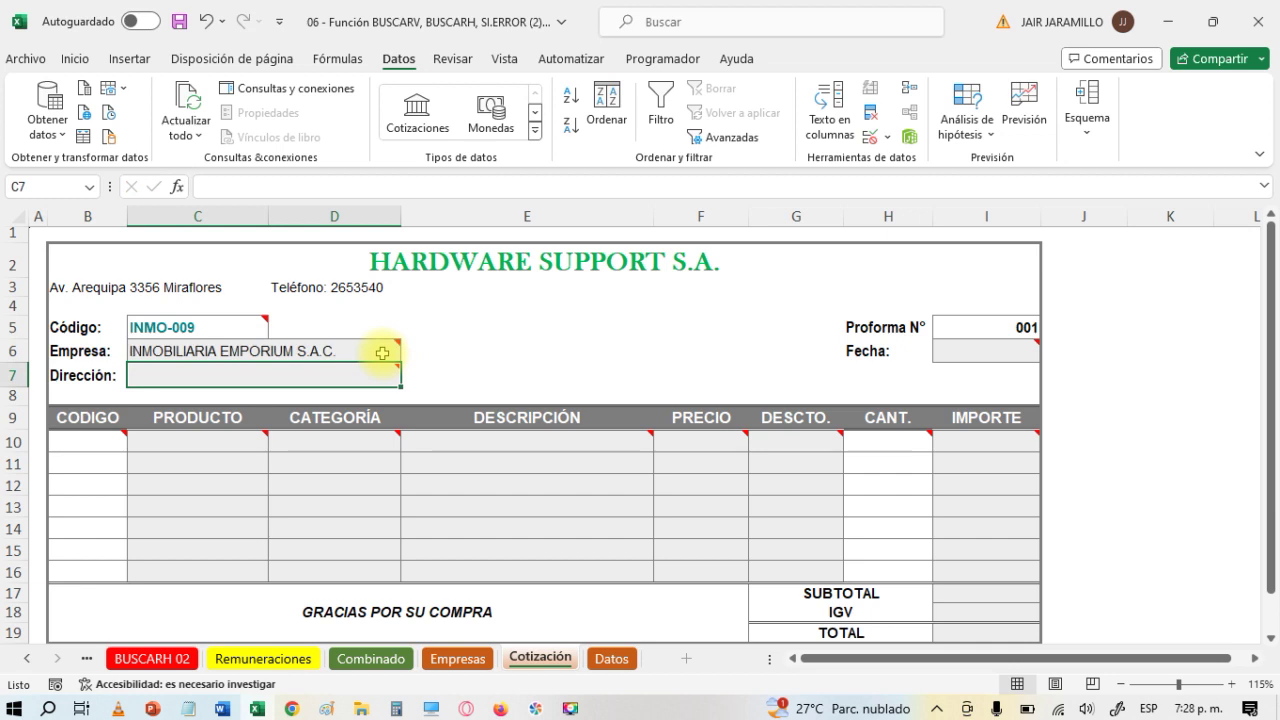
- Test the company lookup by choosing SEGR-0015, CLUB-006, CAFA-001 and finally SENA-0016 from the code dropdown in C5
click(218, 327)
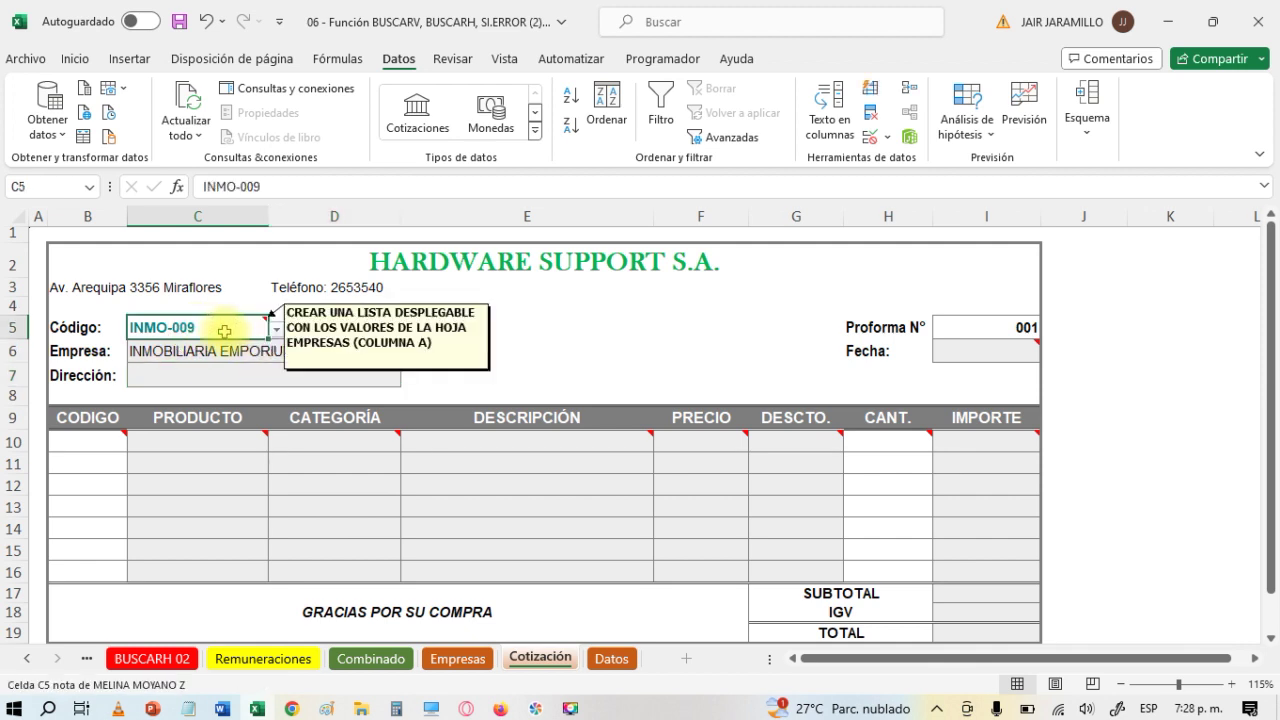
click(278, 333)
click(230, 506)
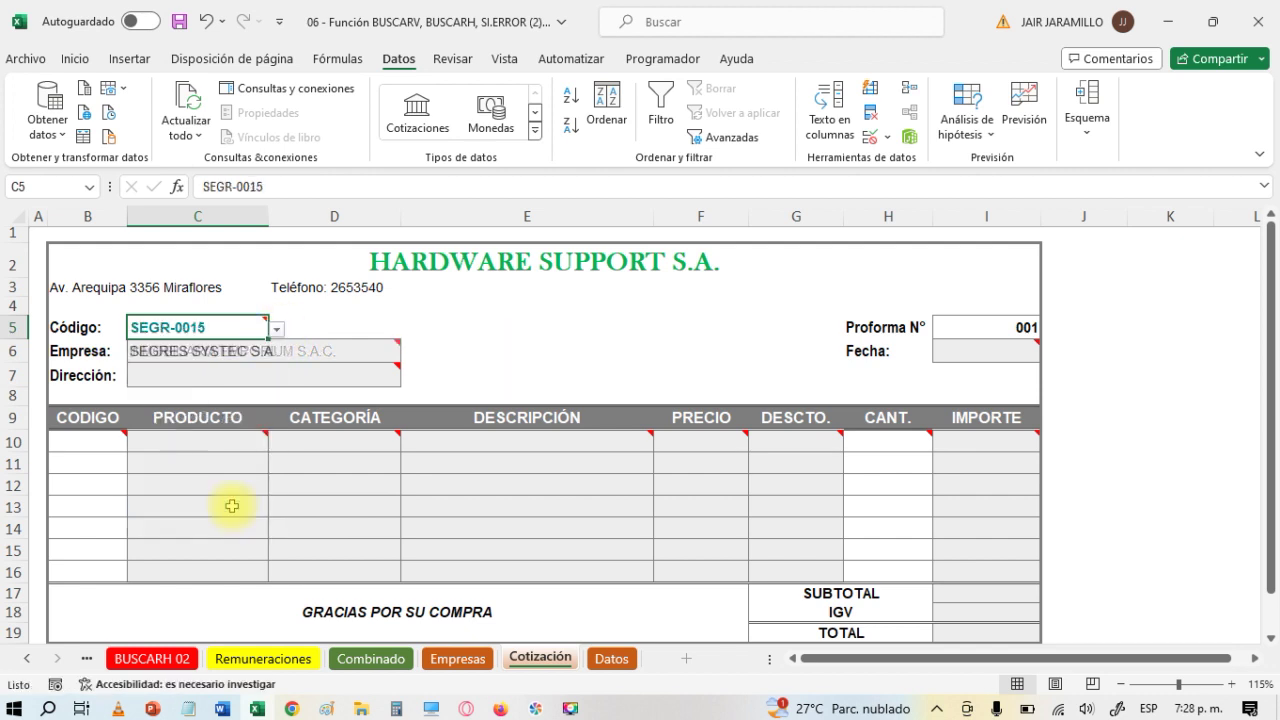
click(277, 330)
click(176, 380)
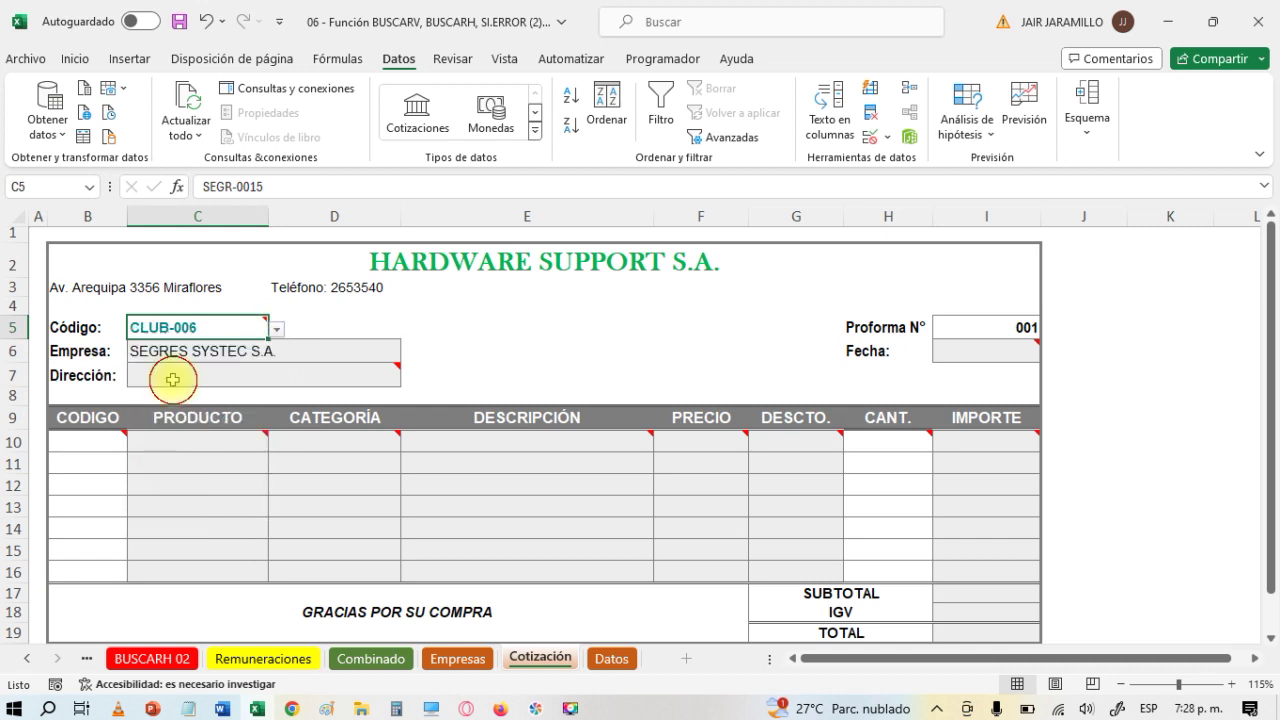
mouse_move(172, 379)
click(277, 330)
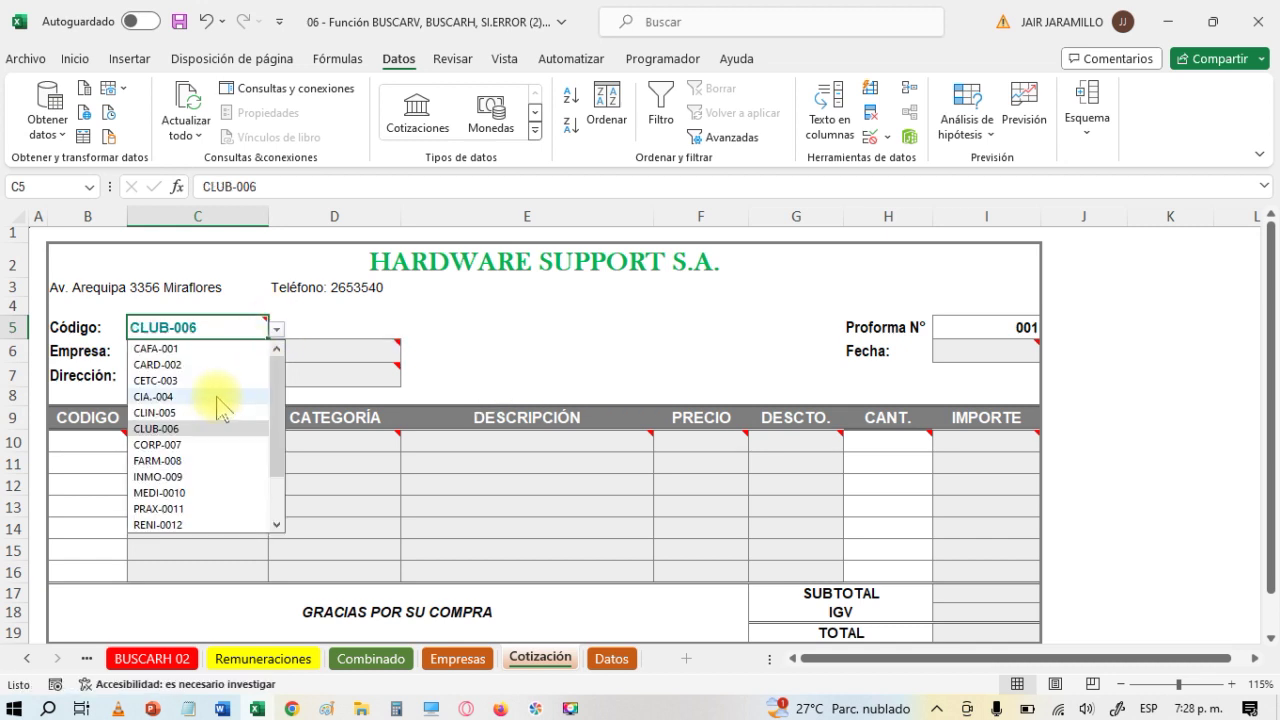
click(158, 350)
click(277, 330)
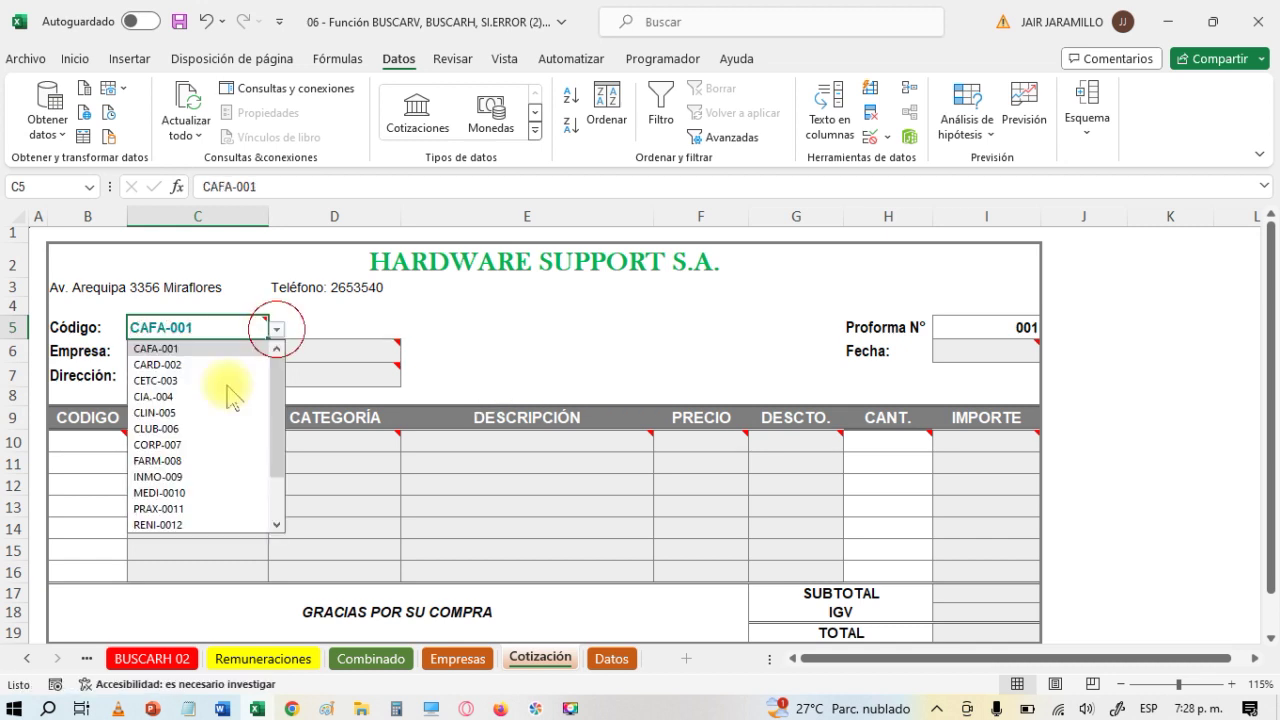
scroll(199, 500, down, 2)
click(189, 524)
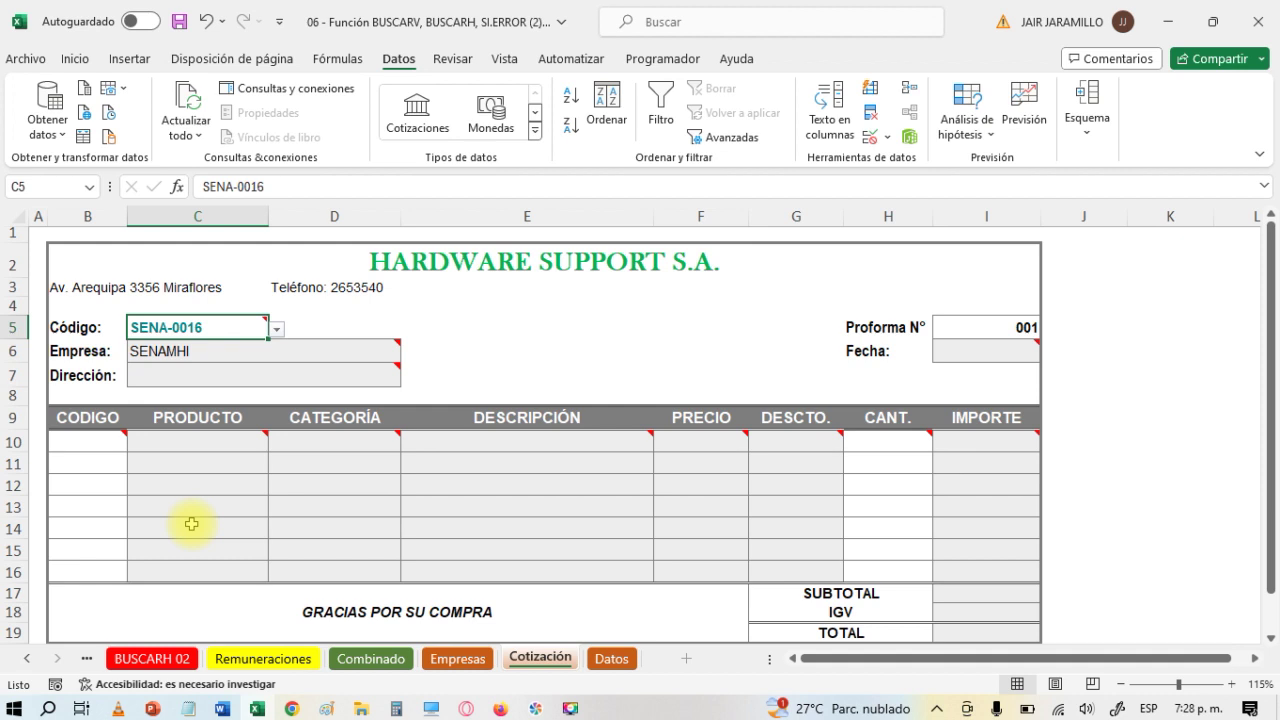
click(173, 382)
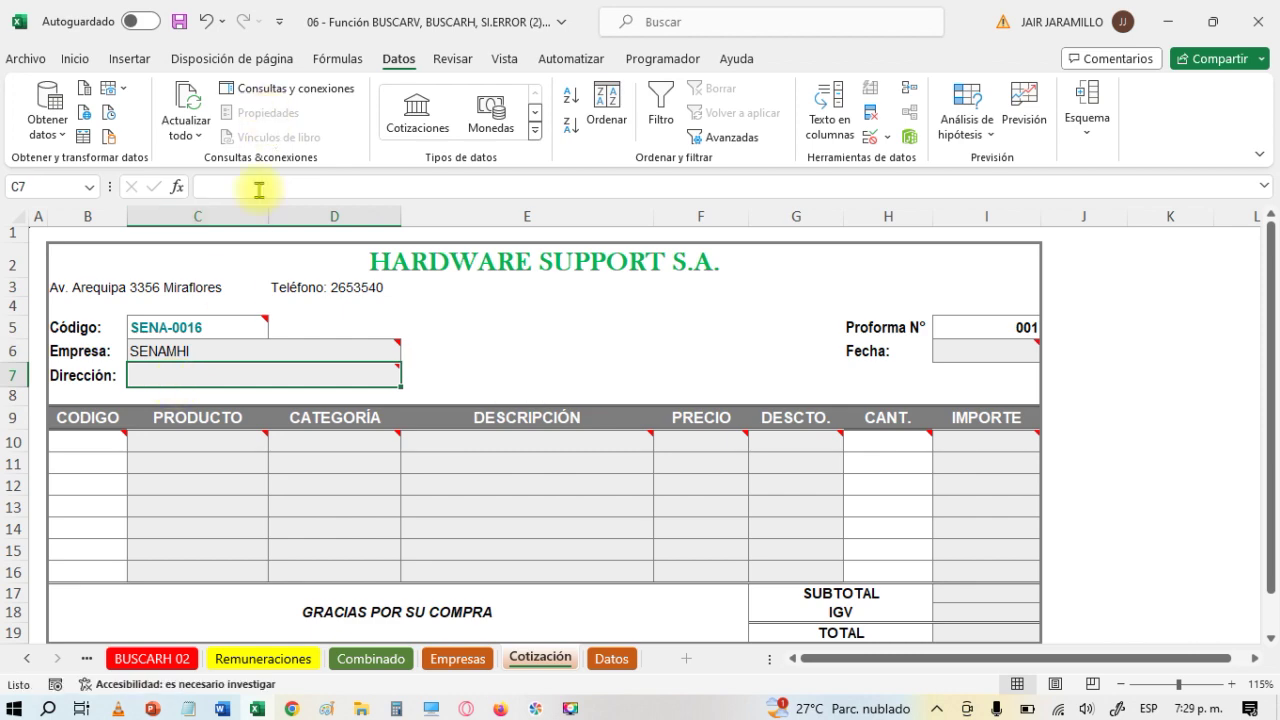
click(577, 710)
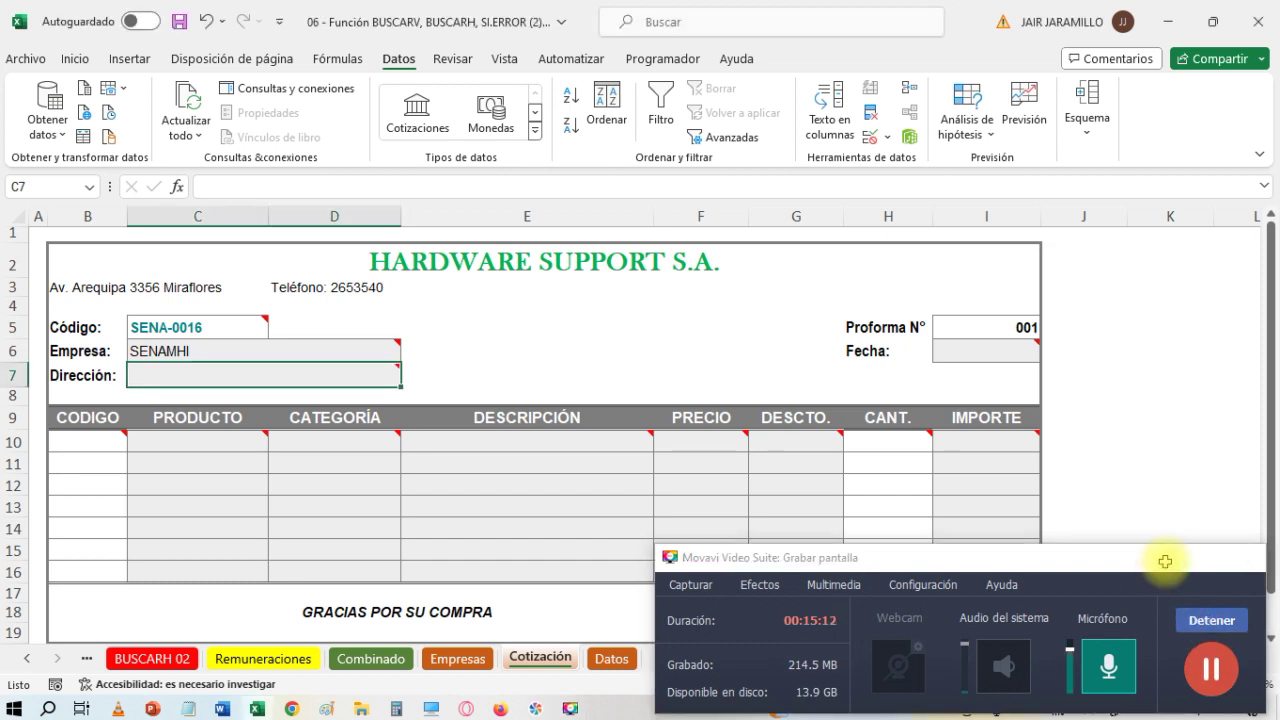
click(1159, 562)
- Start a BUSCARV formula in the Dirección cell C7 with C5 as the lookup value
click(429, 370)
click(362, 372)
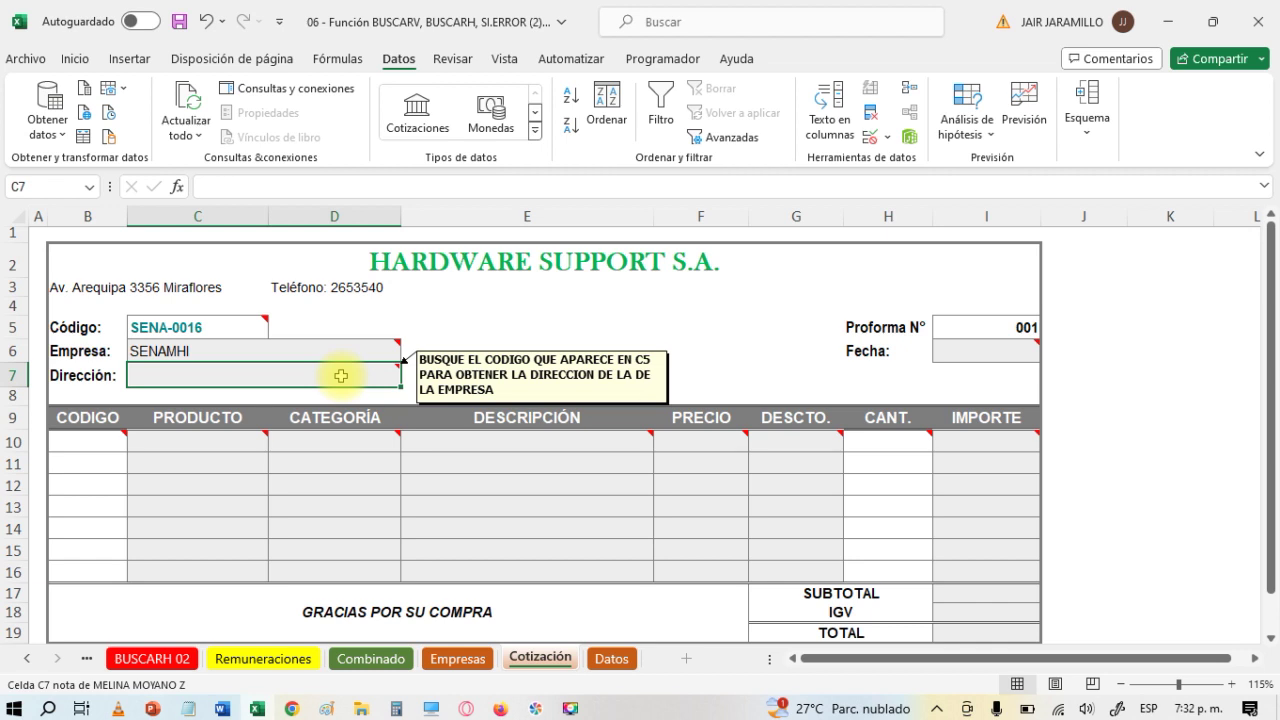
text(=BUSC)
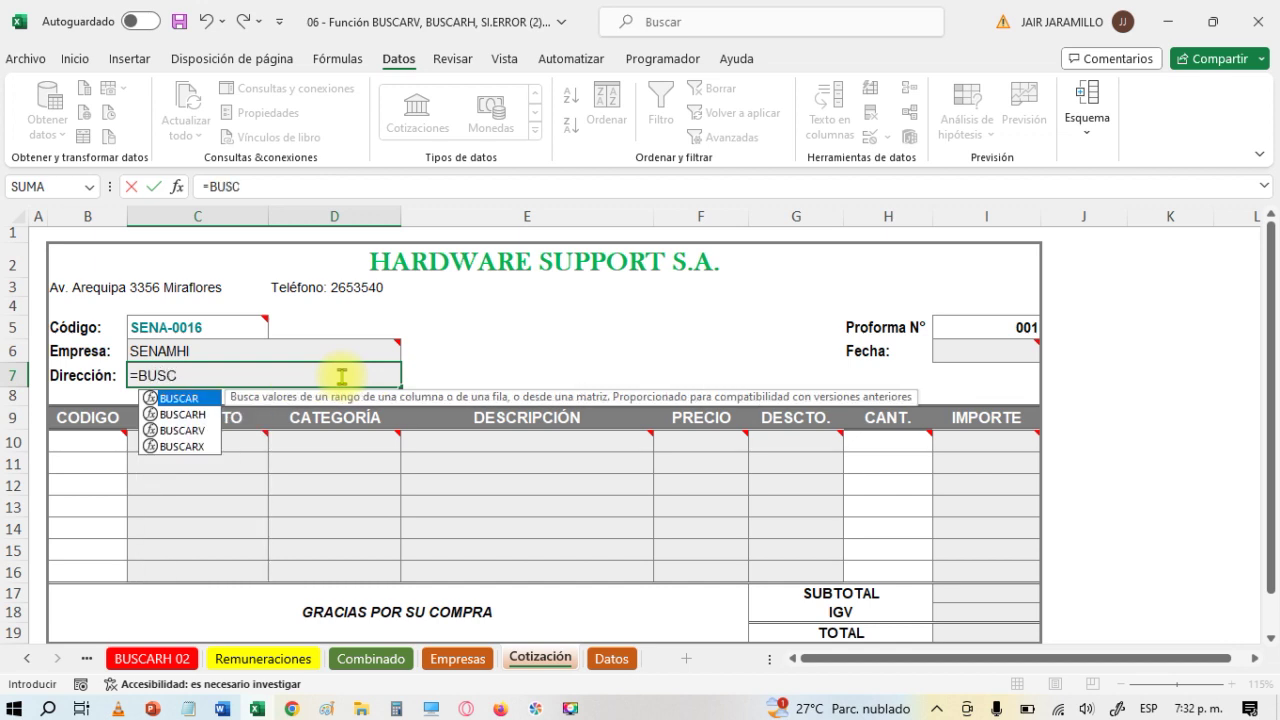
text(A)
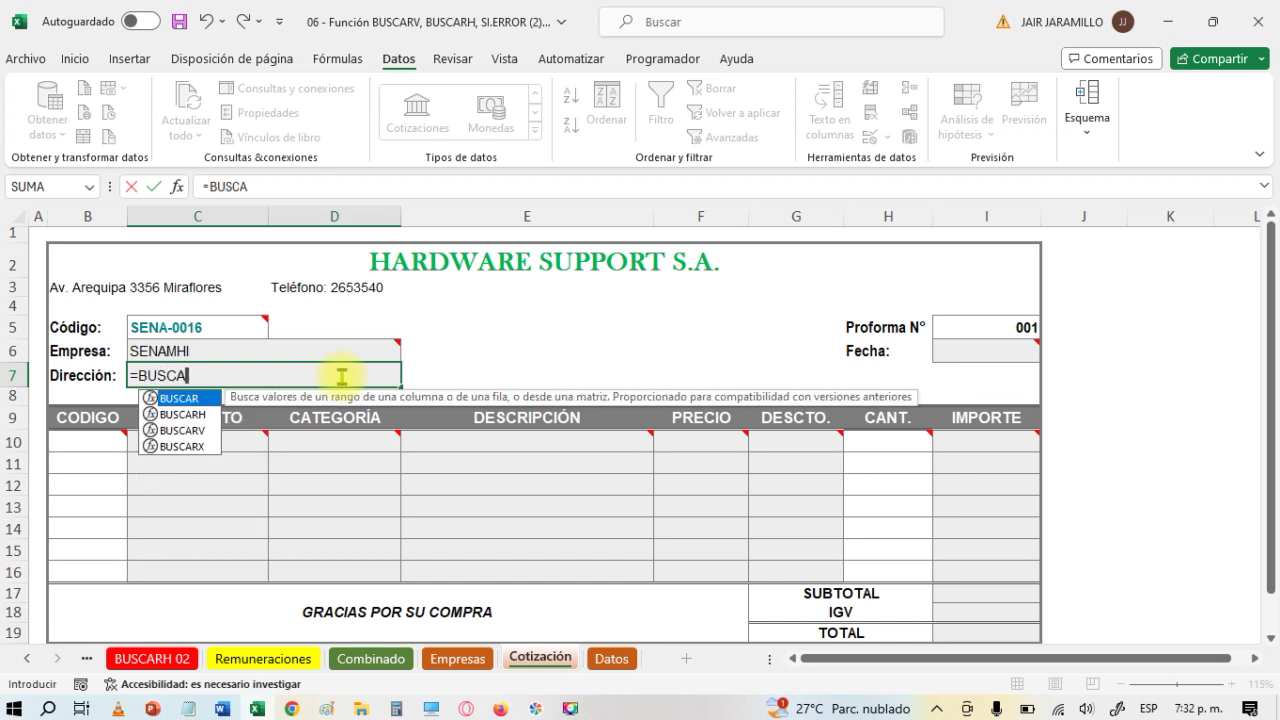
double_click(185, 430)
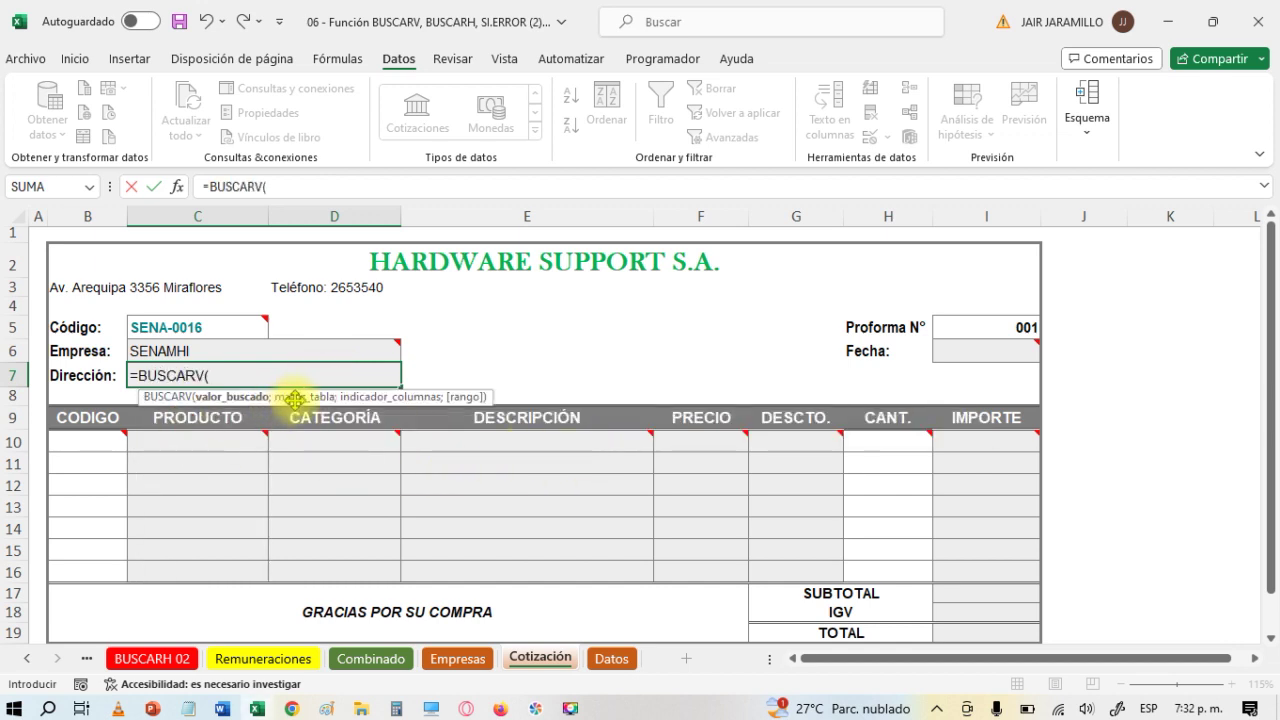
click(180, 328)
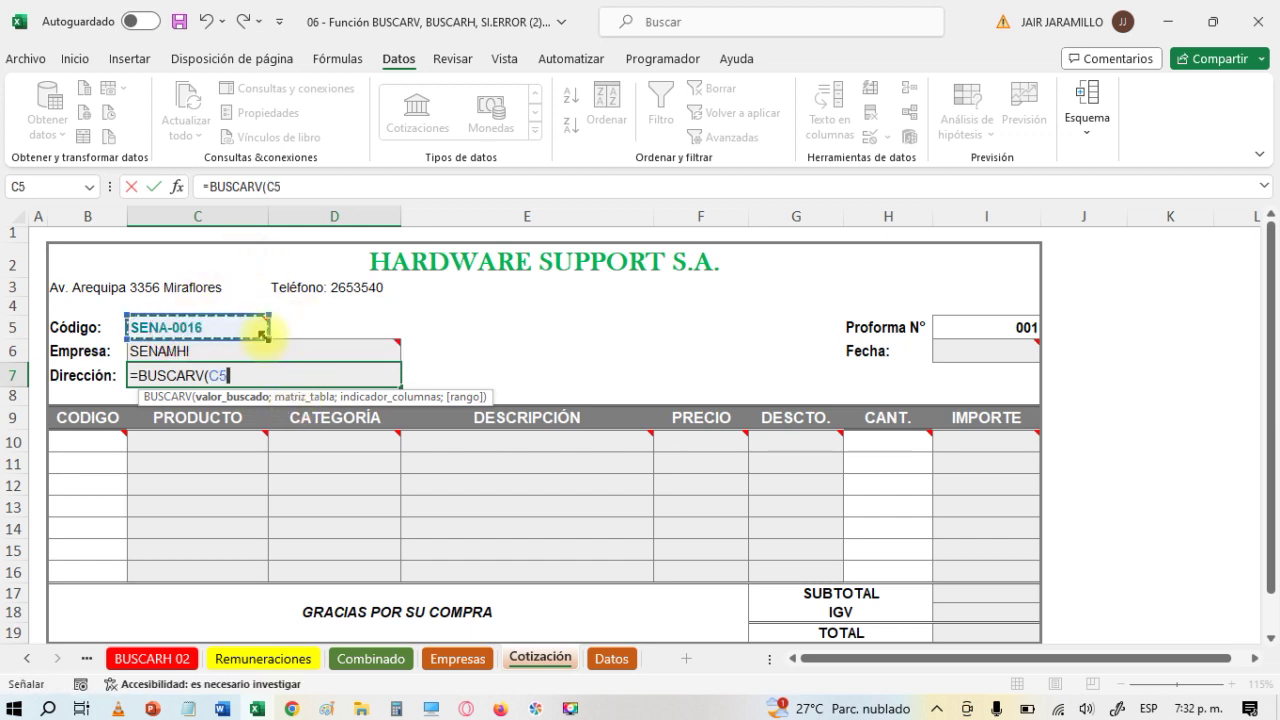
text(;)
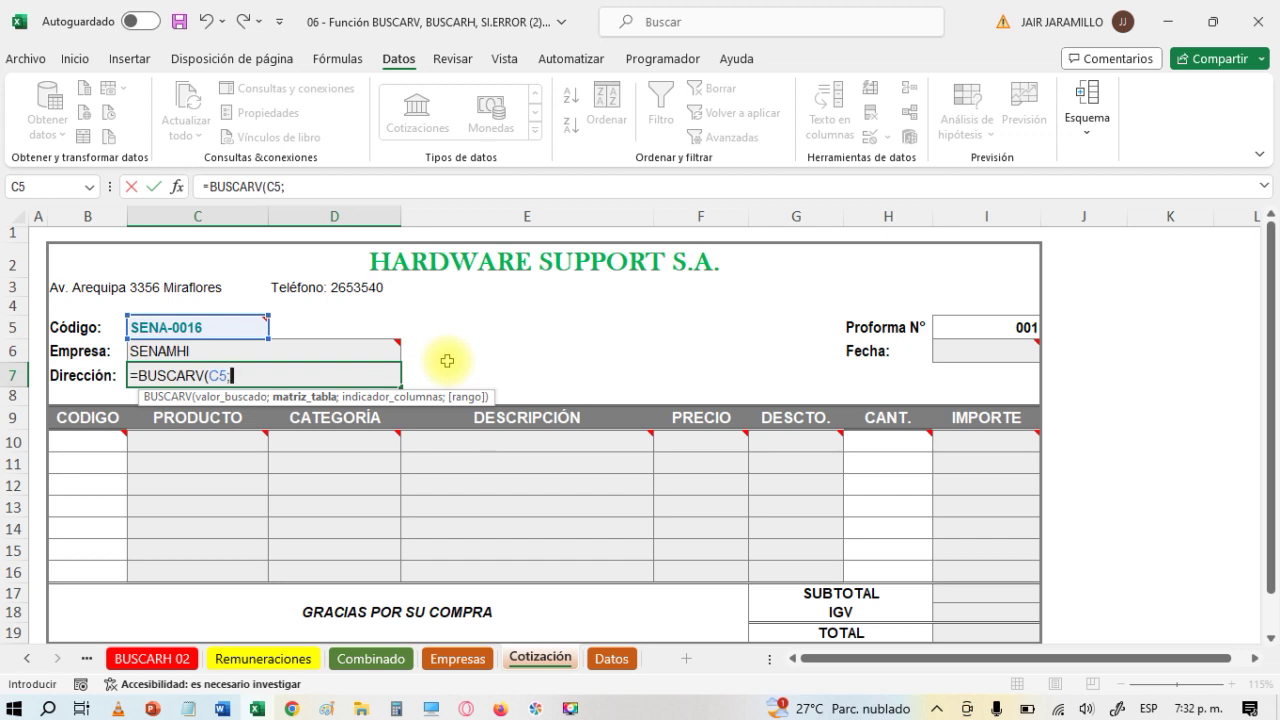
- Complete the C7 formula with the range EMPRESAS, column index 4 and FALSO, giving =BUSCARV(C5;EMPRESAS;4;FALSO)
text(EMPRE)
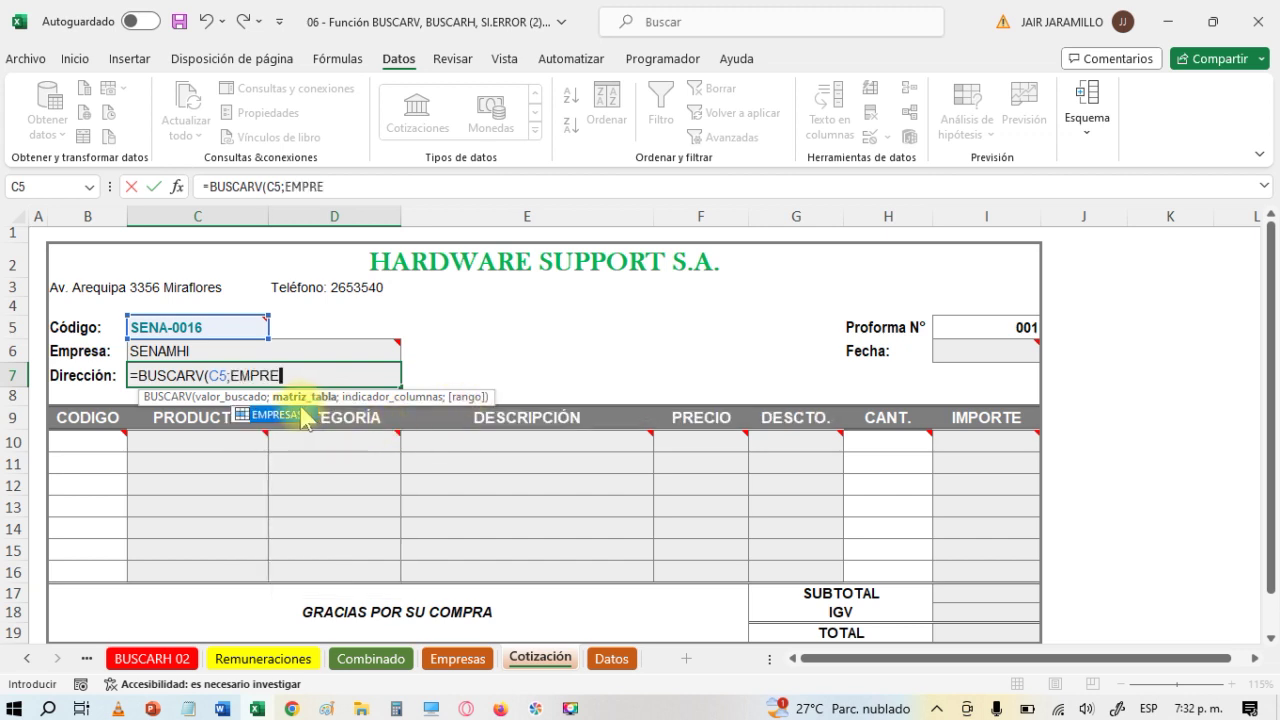
double_click(270, 414)
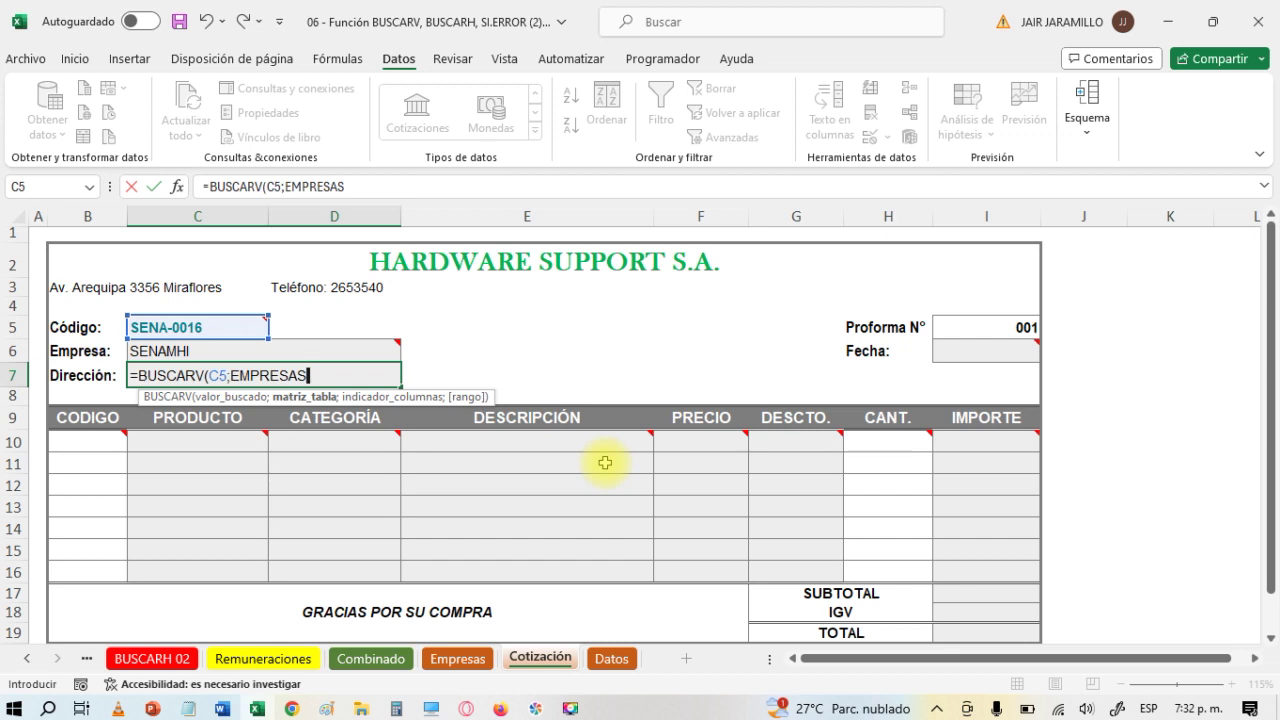
text(;)
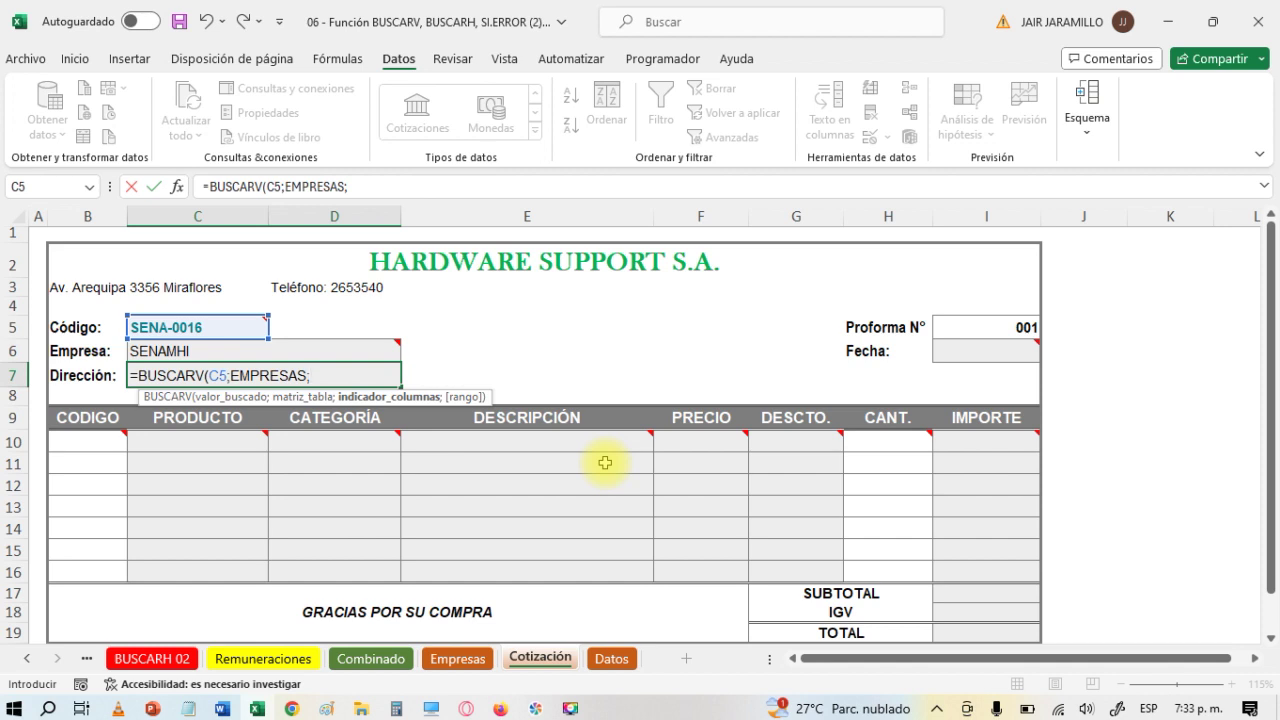
text(4;)
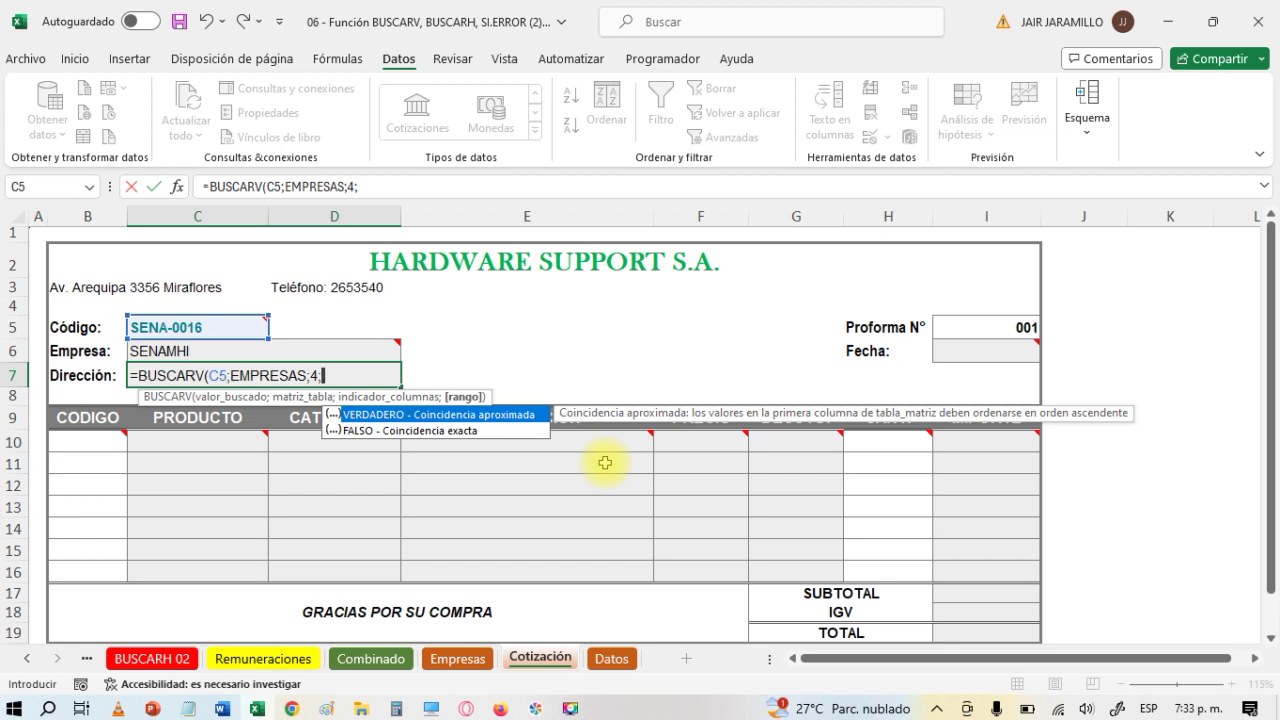
double_click(402, 432)
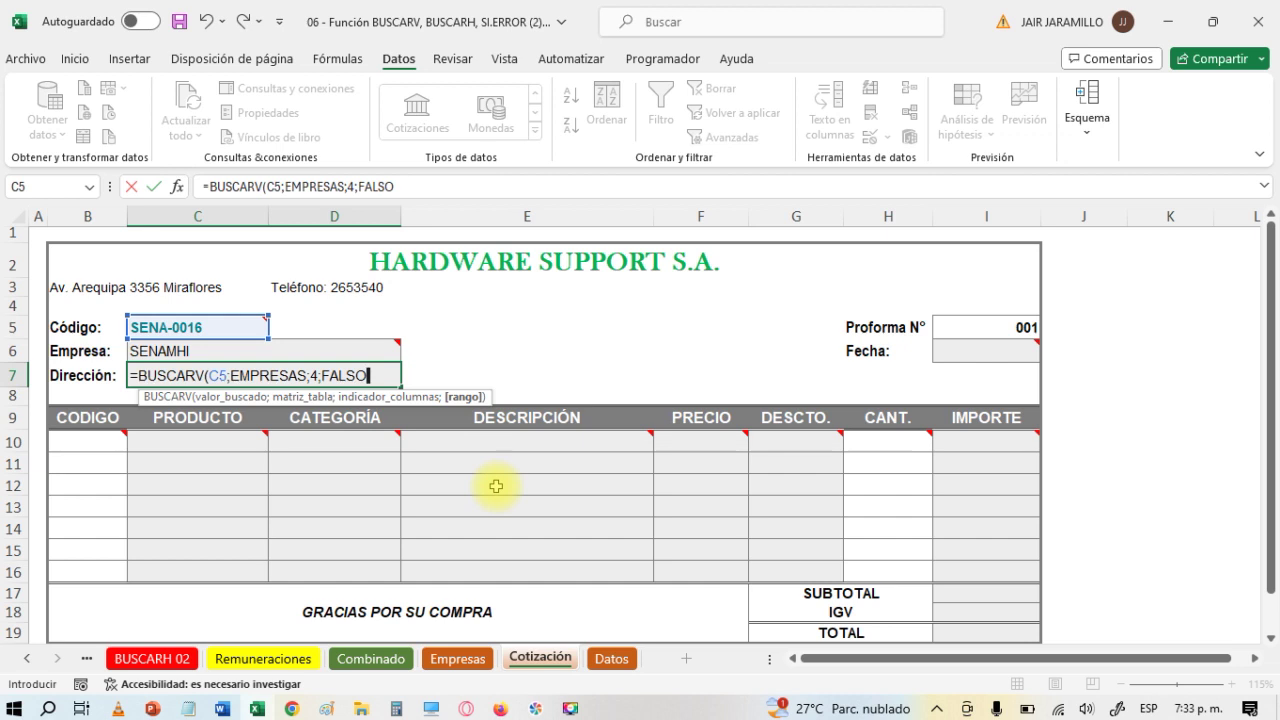
text())
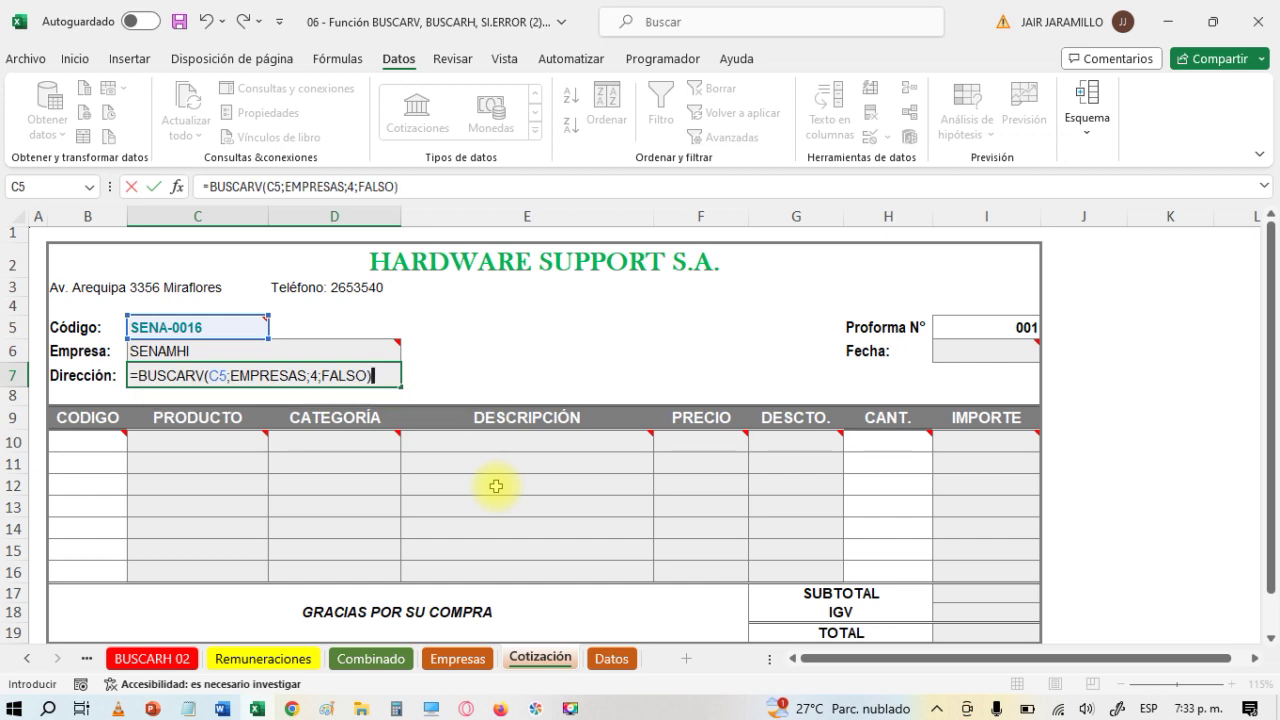
key(Return)
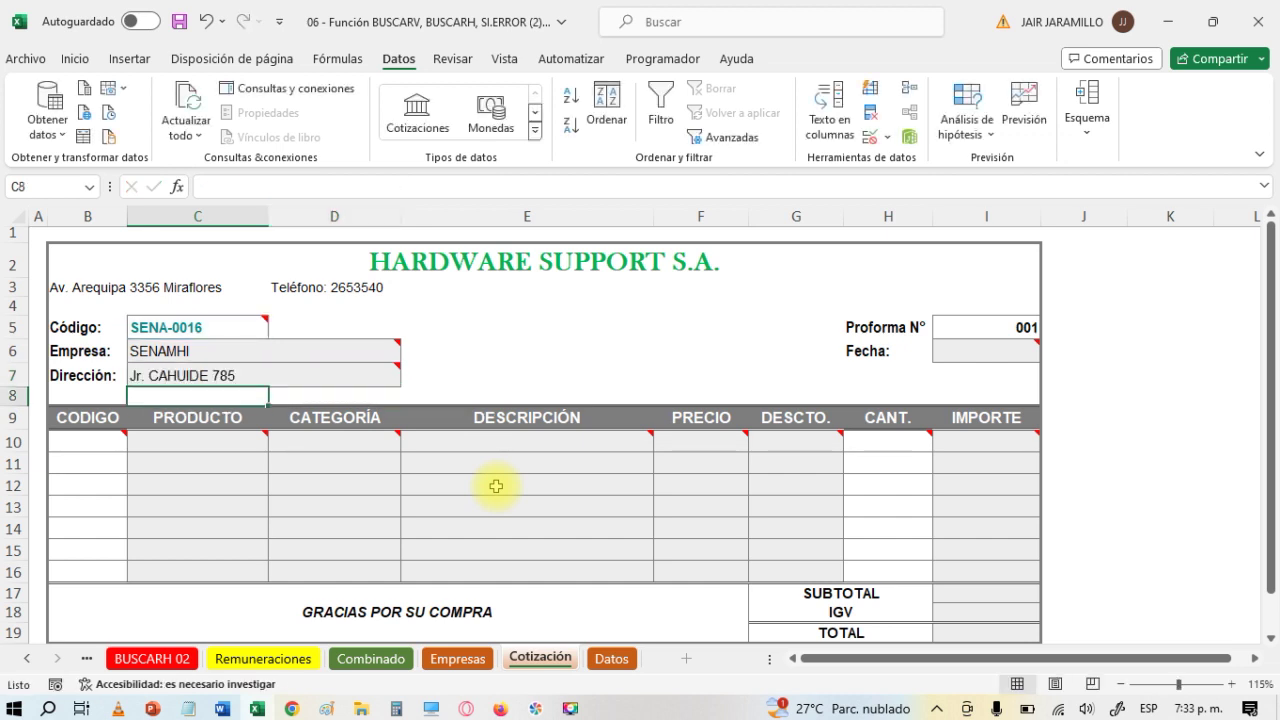
- Test the address lookup by choosing INMO-009 and finally CORP-007 as the code in C5, then review the C7 formula
click(175, 326)
click(276, 328)
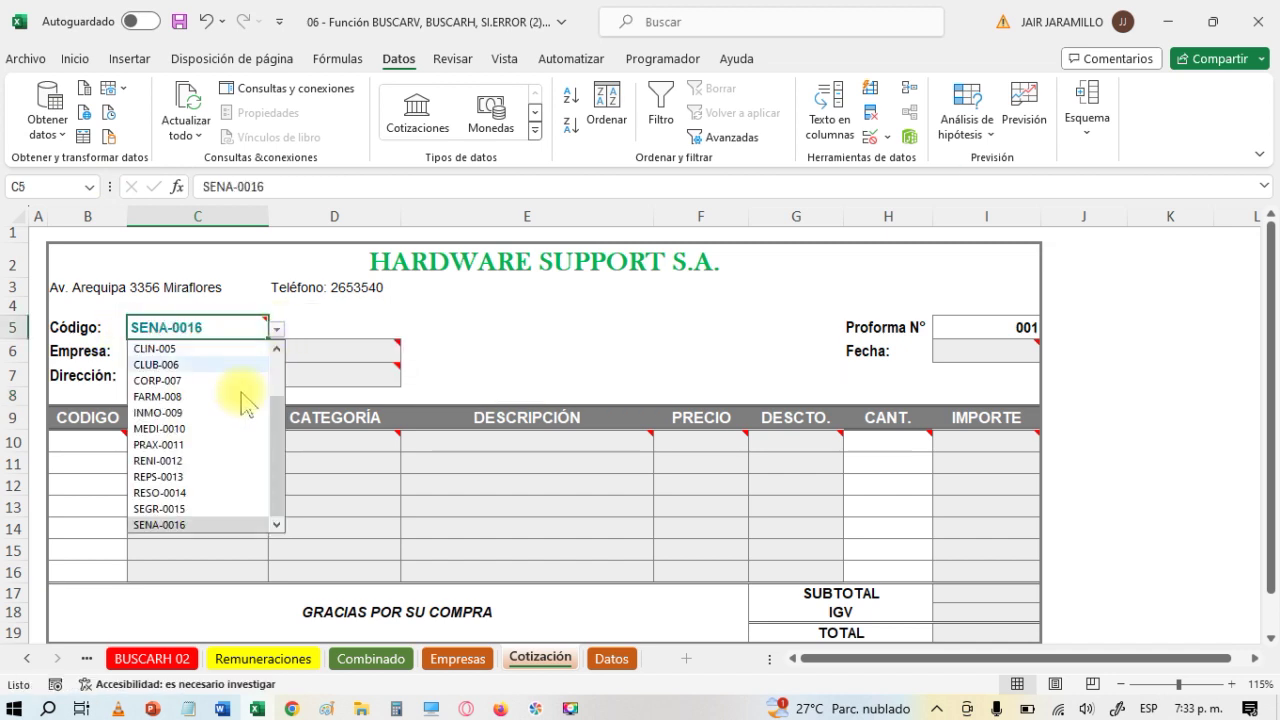
click(232, 412)
click(276, 329)
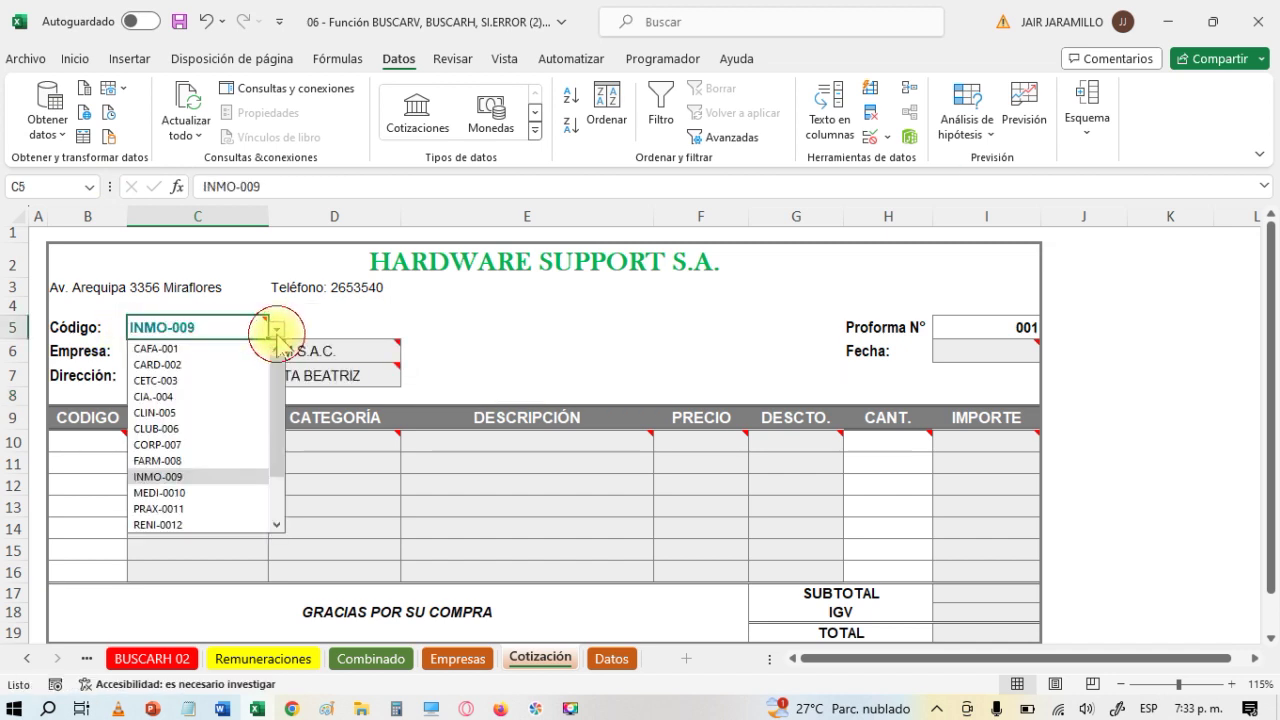
click(220, 444)
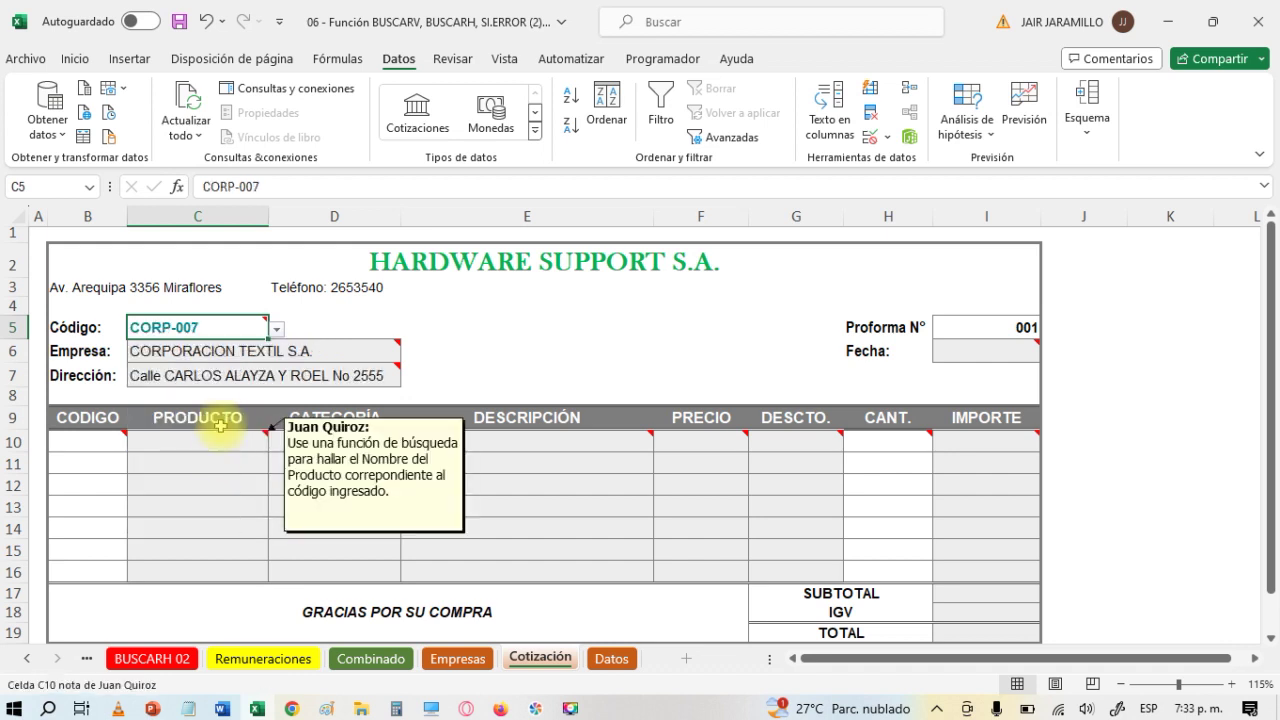
double_click(332, 375)
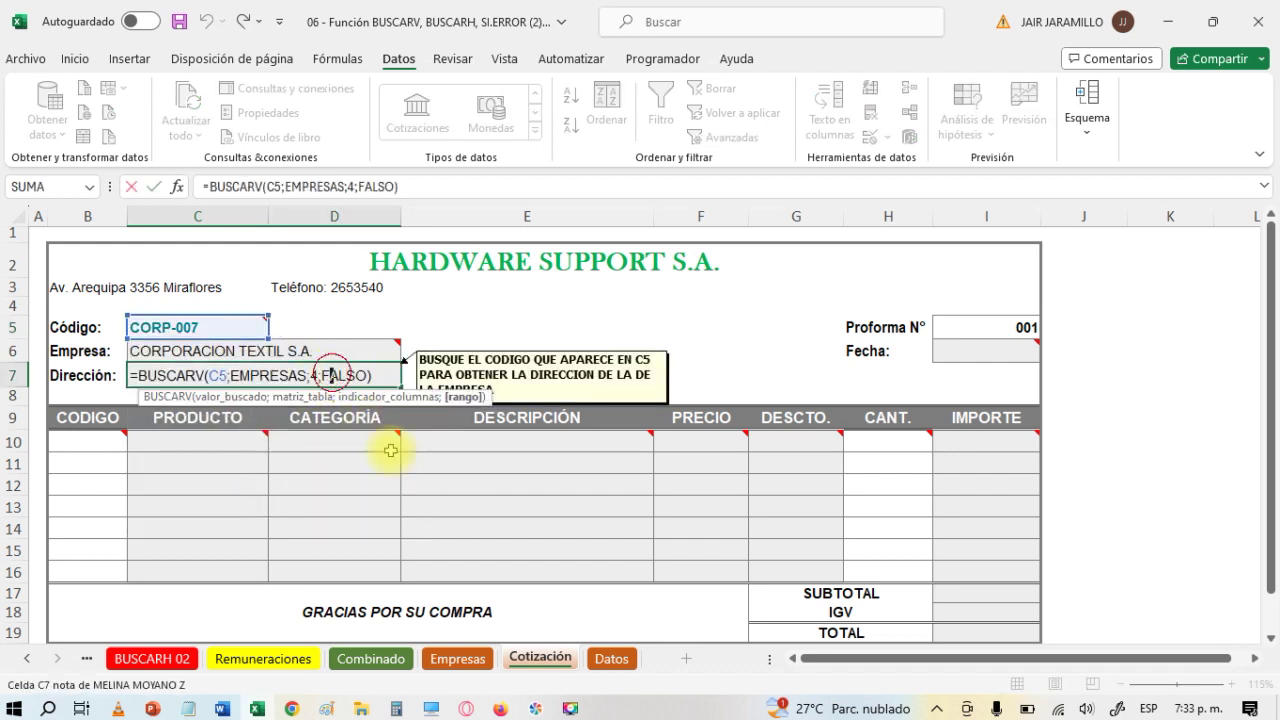
click(372, 375)
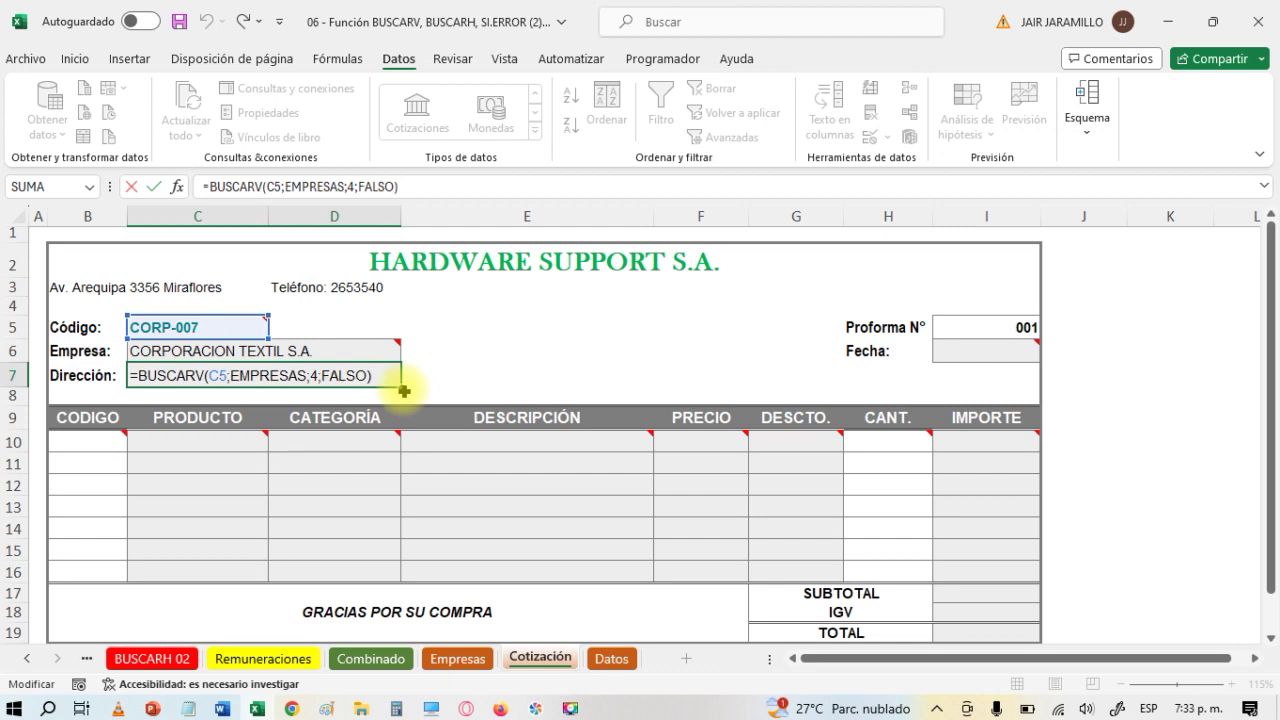
key(Return)
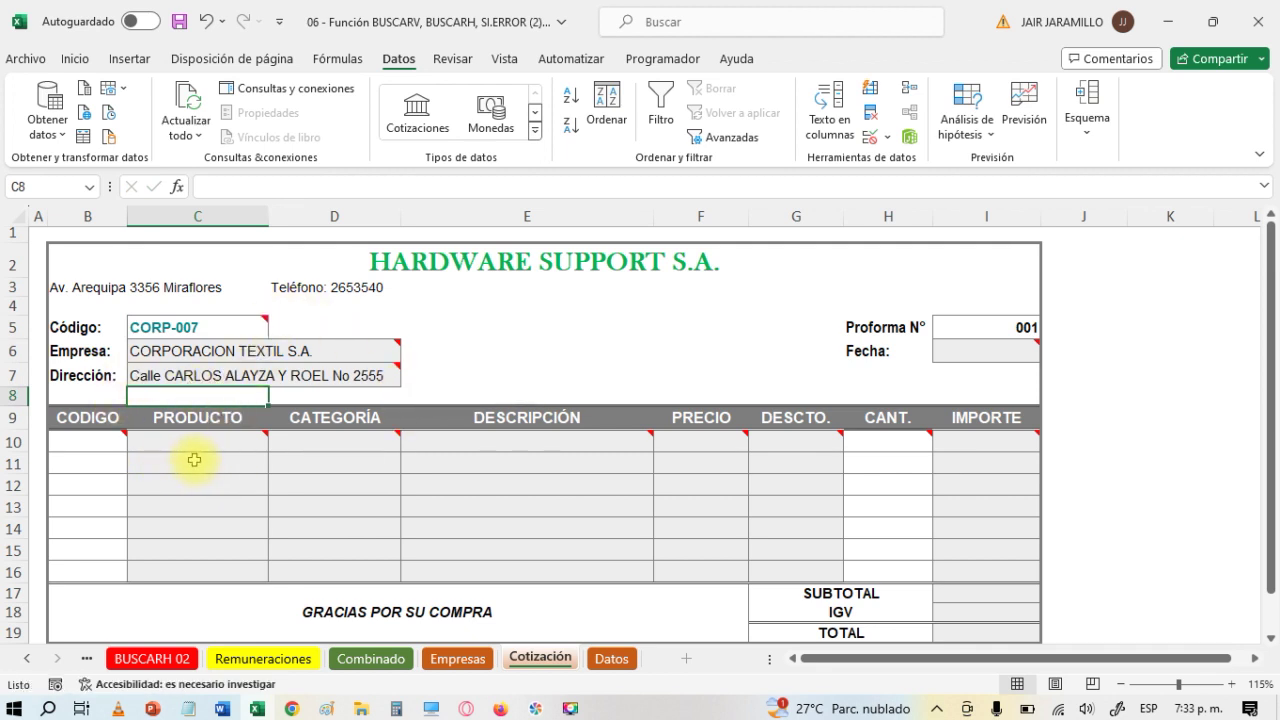
- Examine the product code cells B10:B16 of the quotation and the instruction note attached to B10
scroll(100, 440, down, 1)
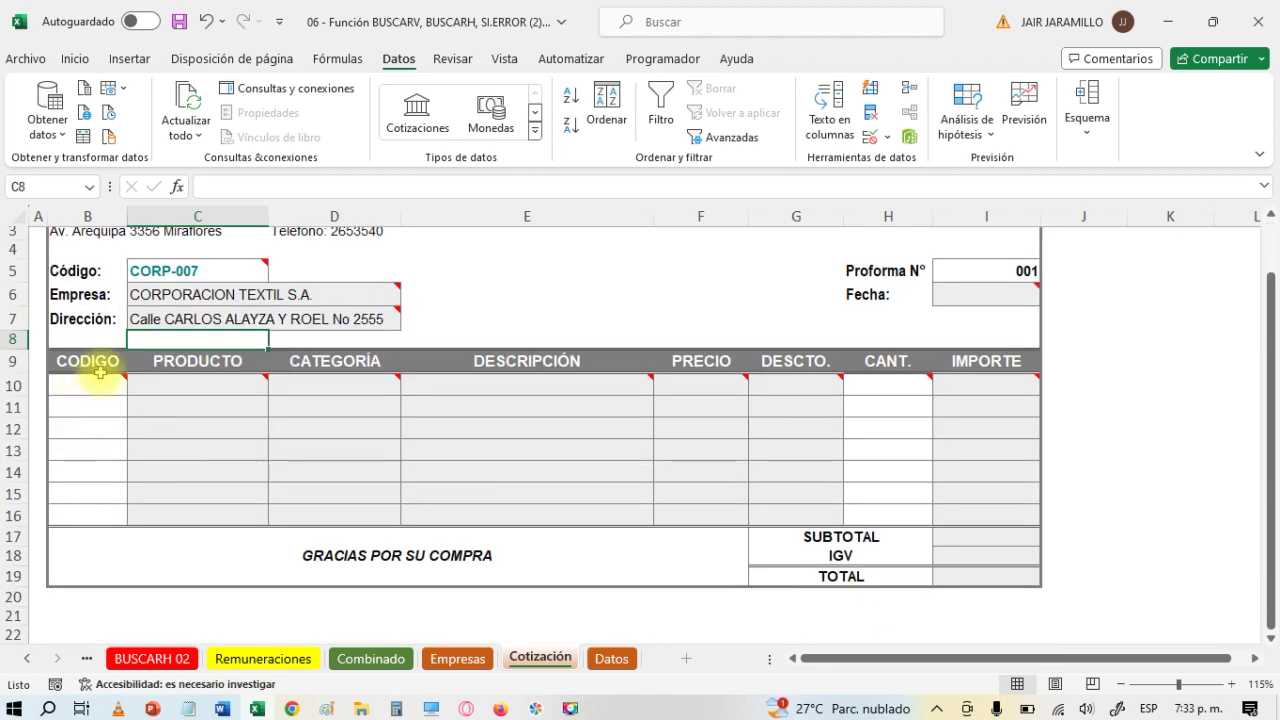
drag(86, 384, 80, 505)
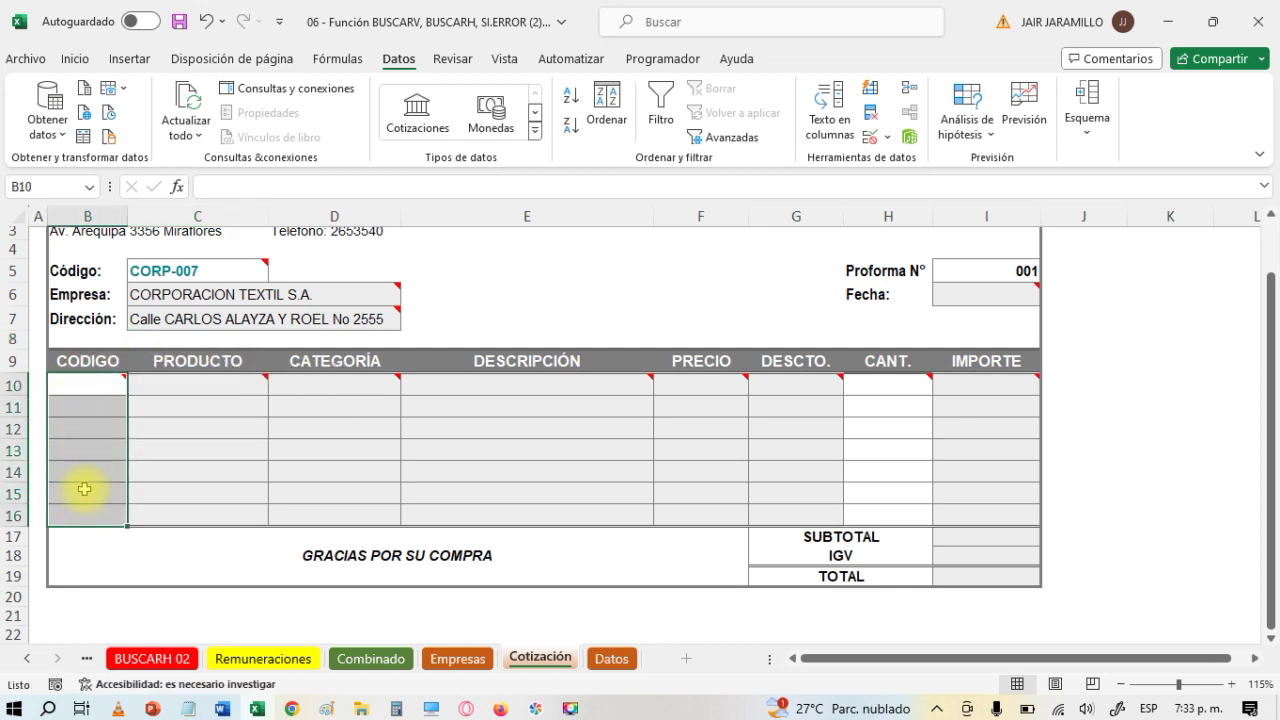
click(171, 389)
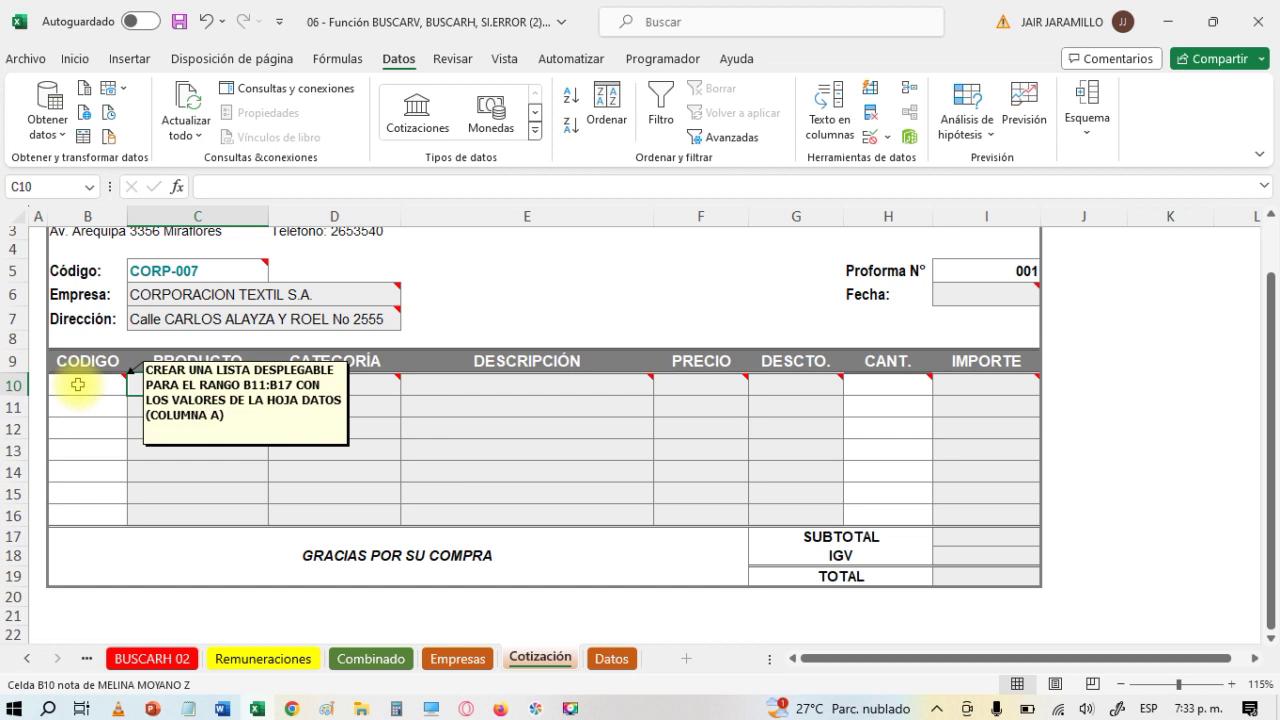
drag(77, 384, 77, 514)
click(189, 487)
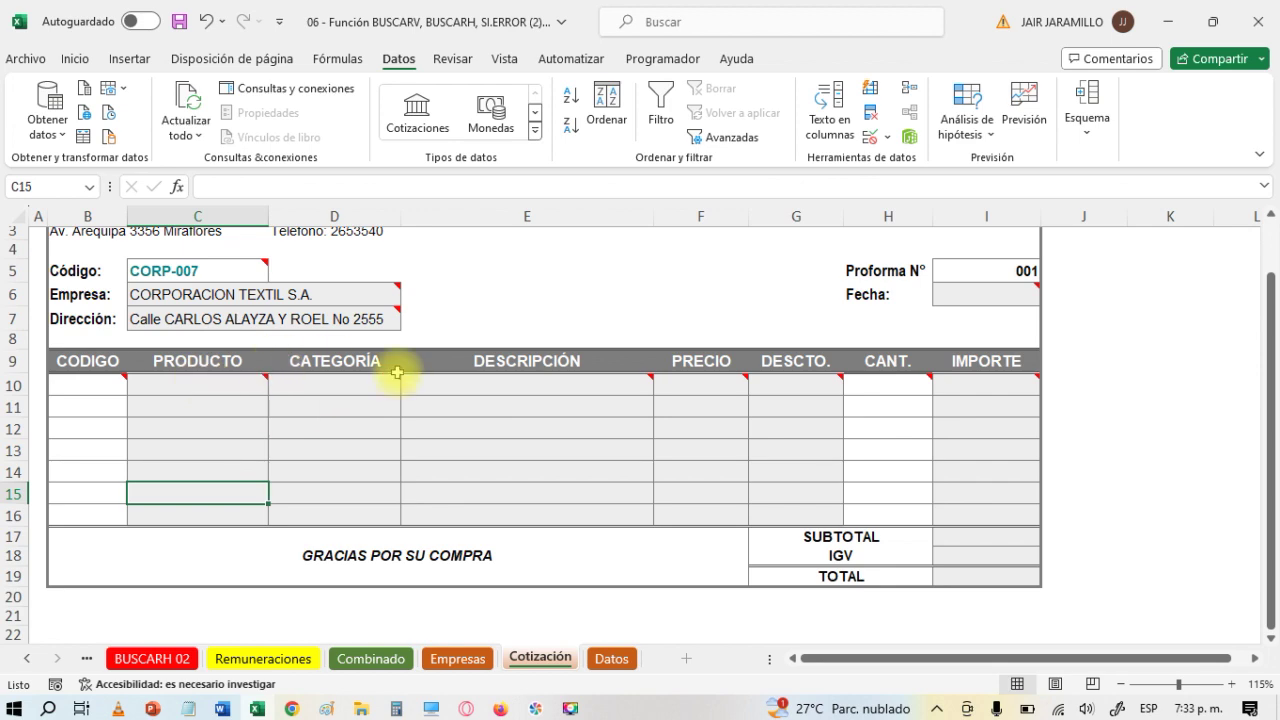
- Examine the product and discount tables on the Datos sheet, including the full list of product codes in column B
click(610, 660)
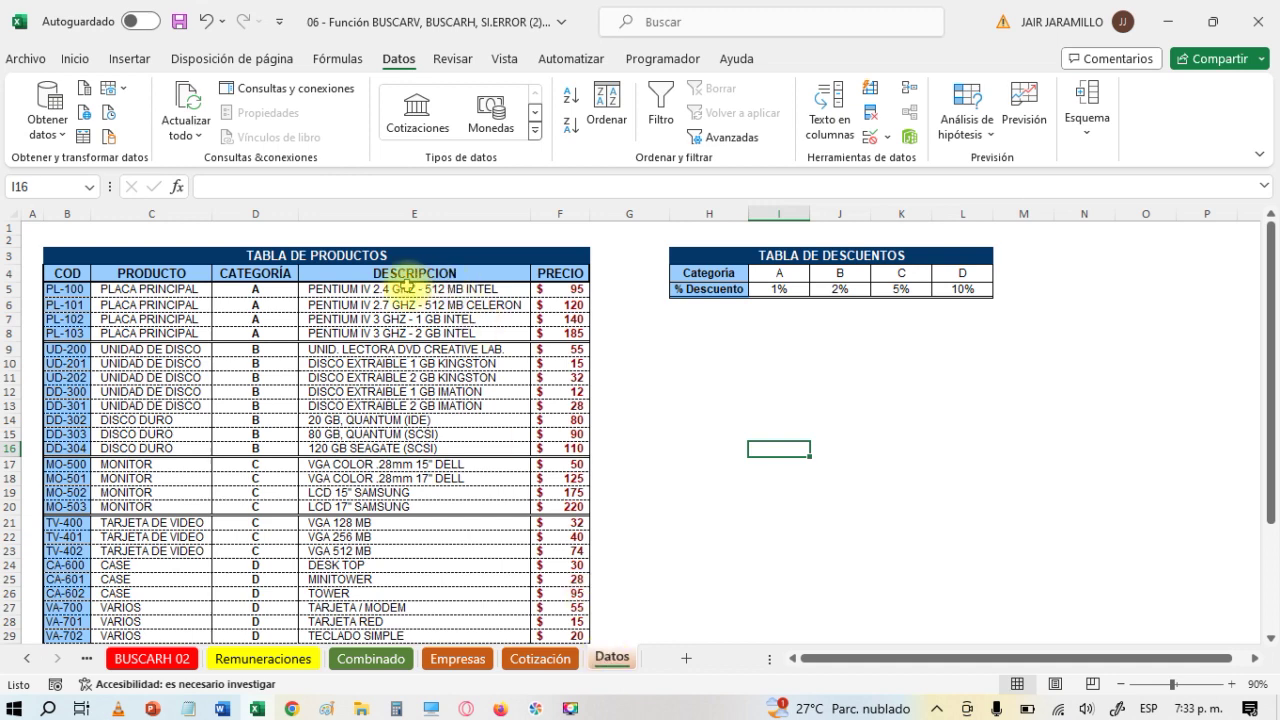
click(372, 287)
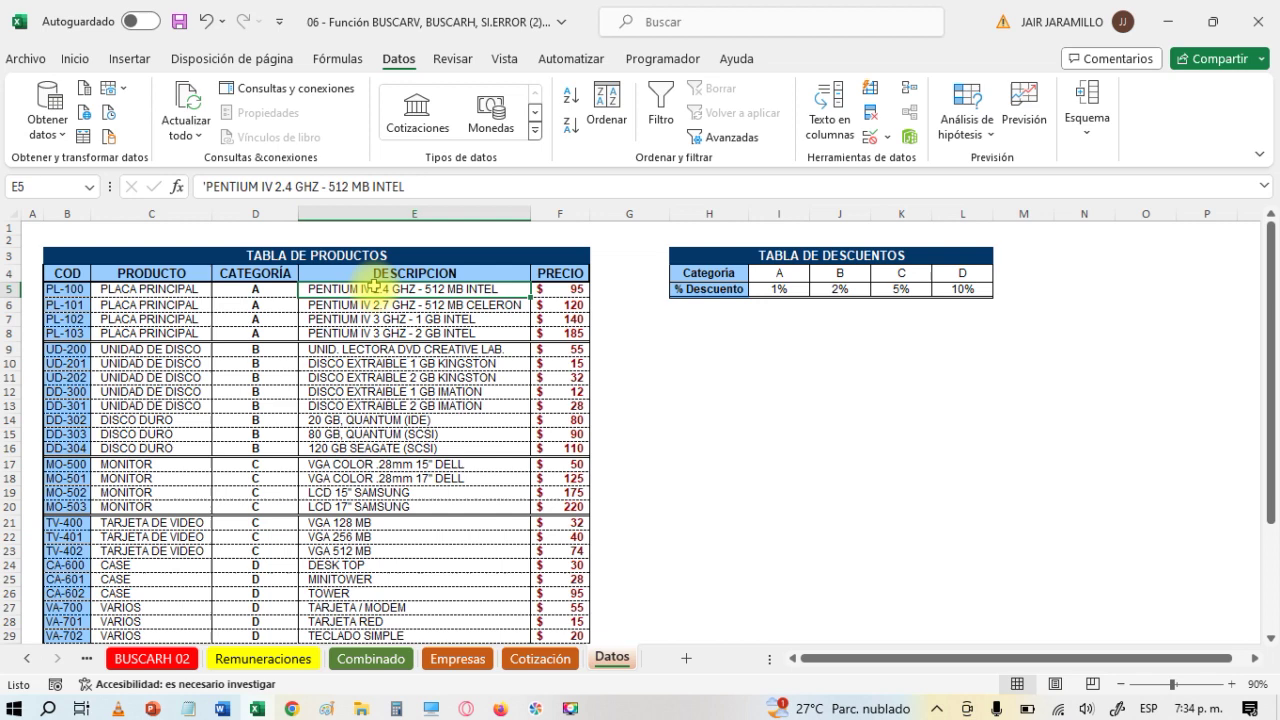
click(847, 272)
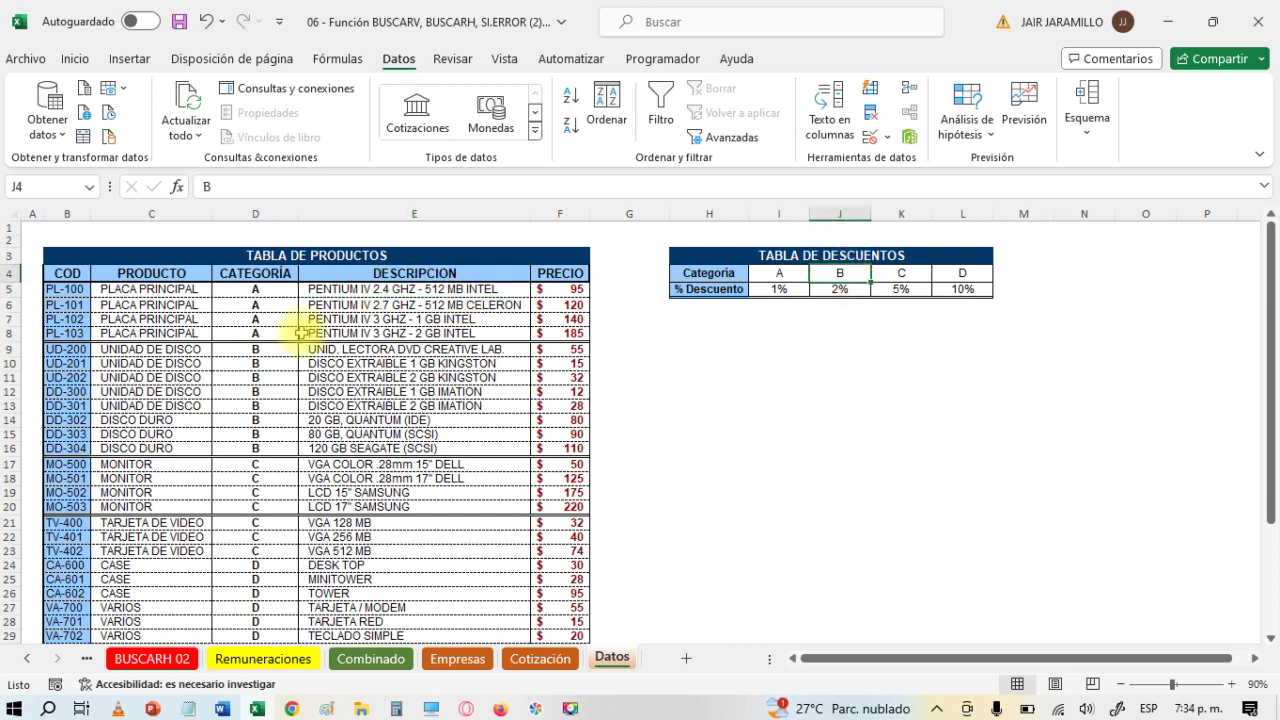
drag(62, 289, 68, 606)
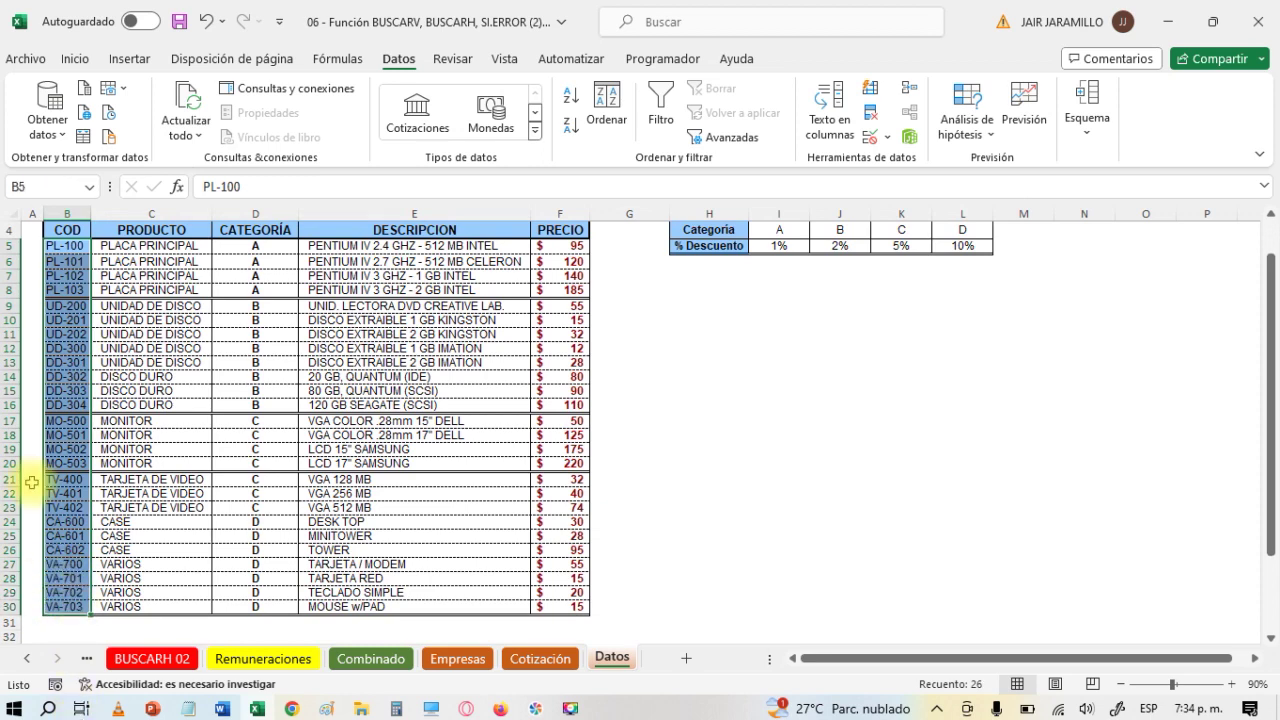
scroll(43, 414, up, 1)
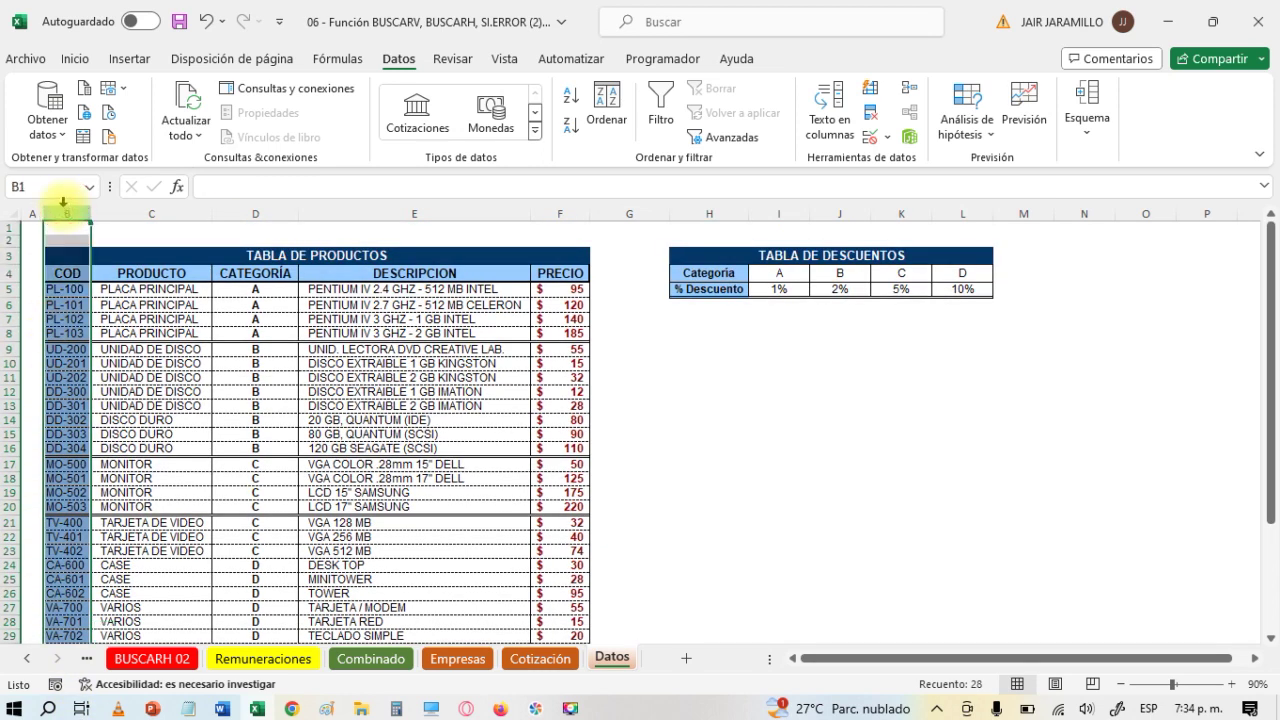
click(178, 377)
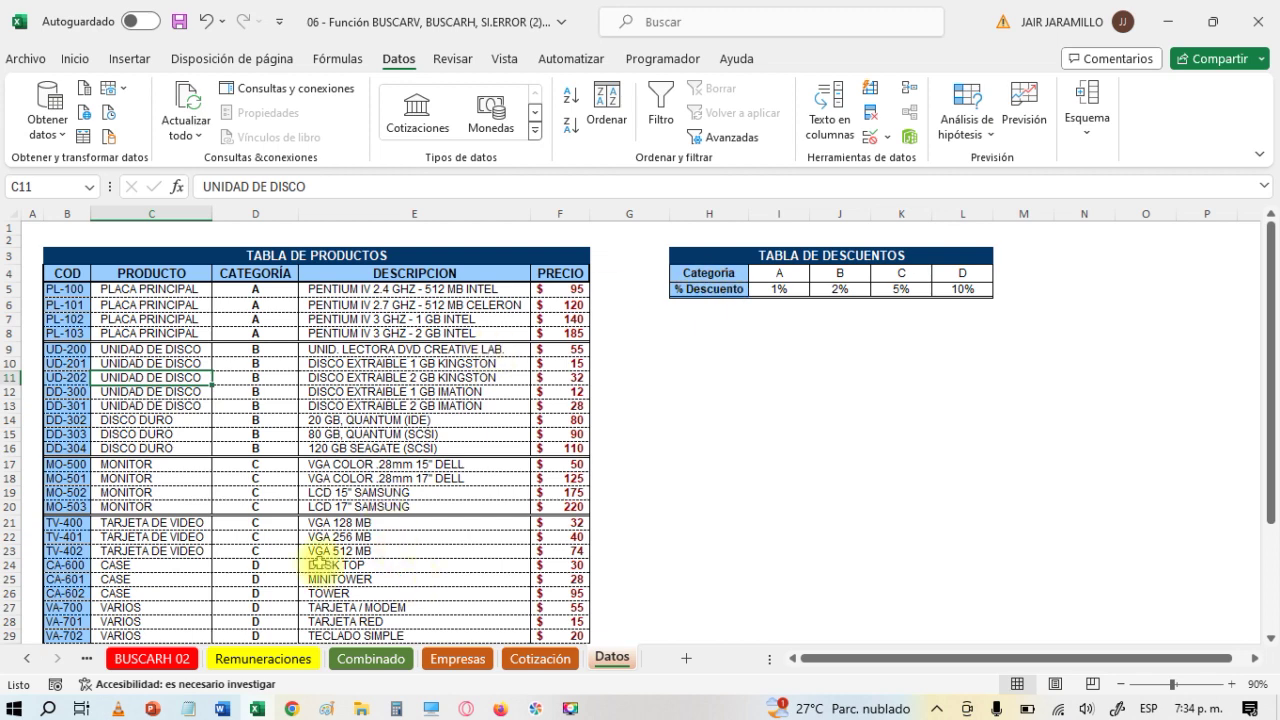
- Check the full extent of the product table and its header row from COD to PRECIO
click(174, 506)
key(ctrl+asterisk)
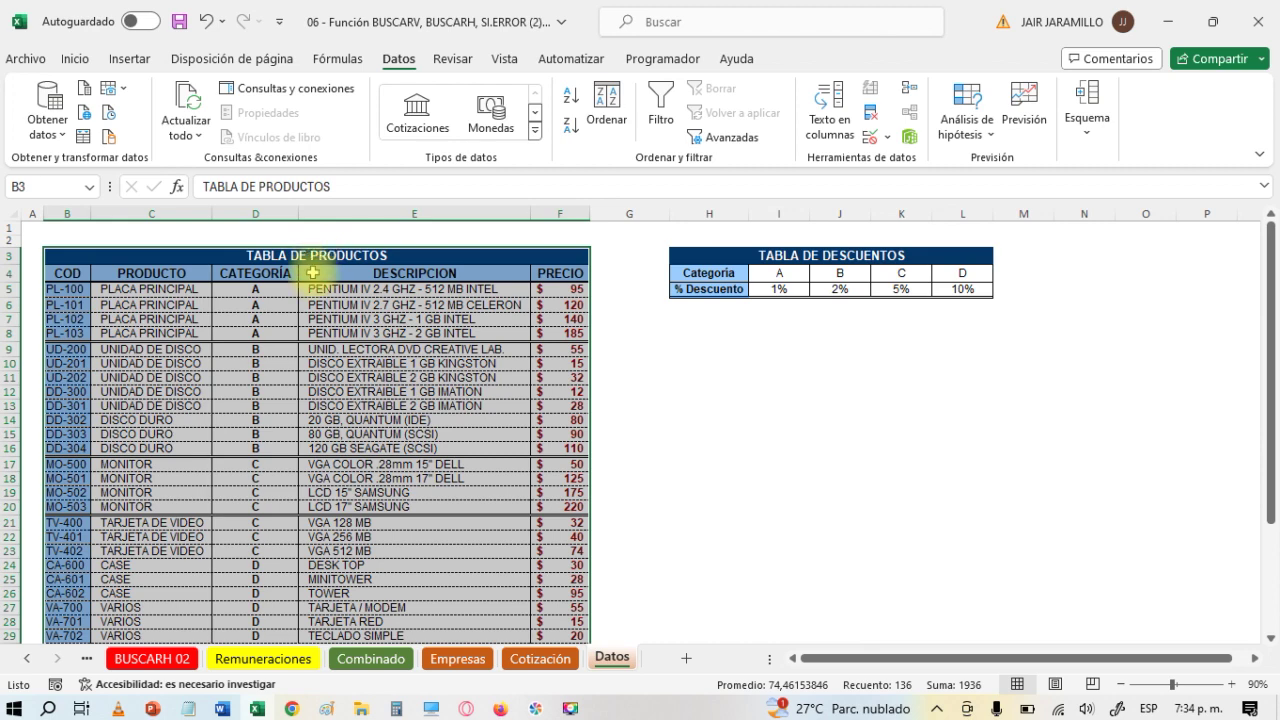
click(290, 318)
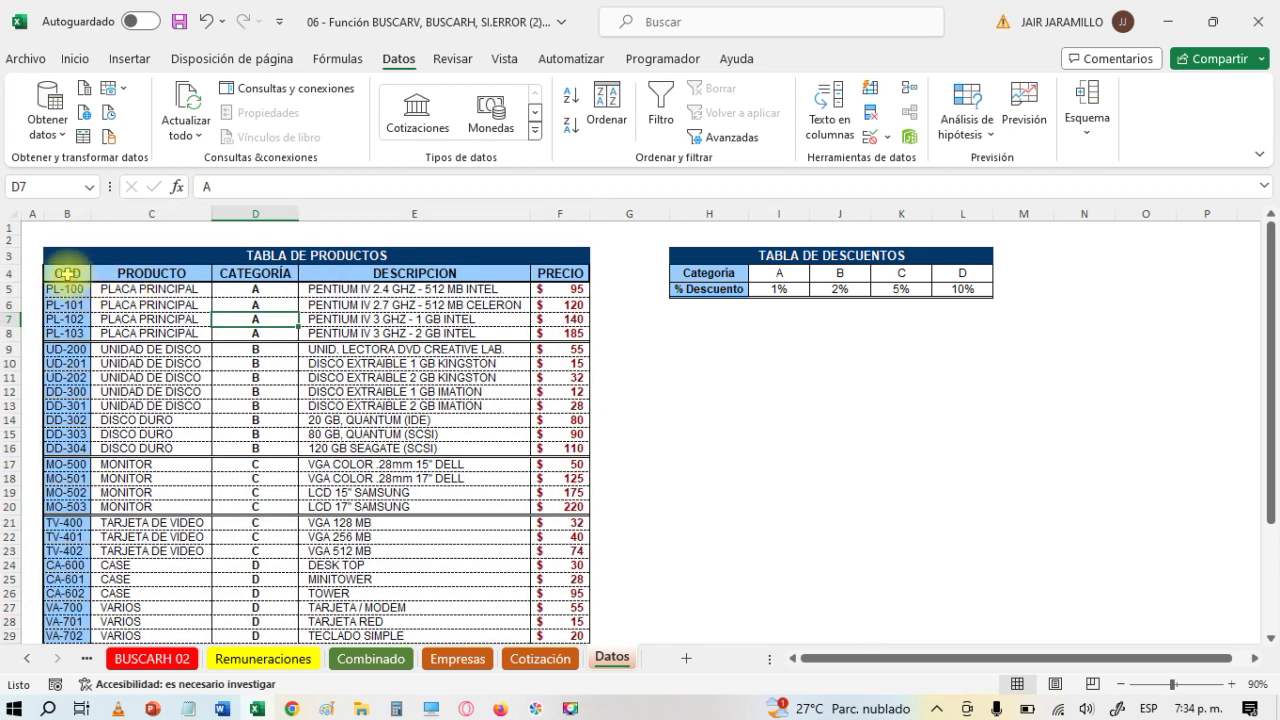
drag(67, 274, 543, 272)
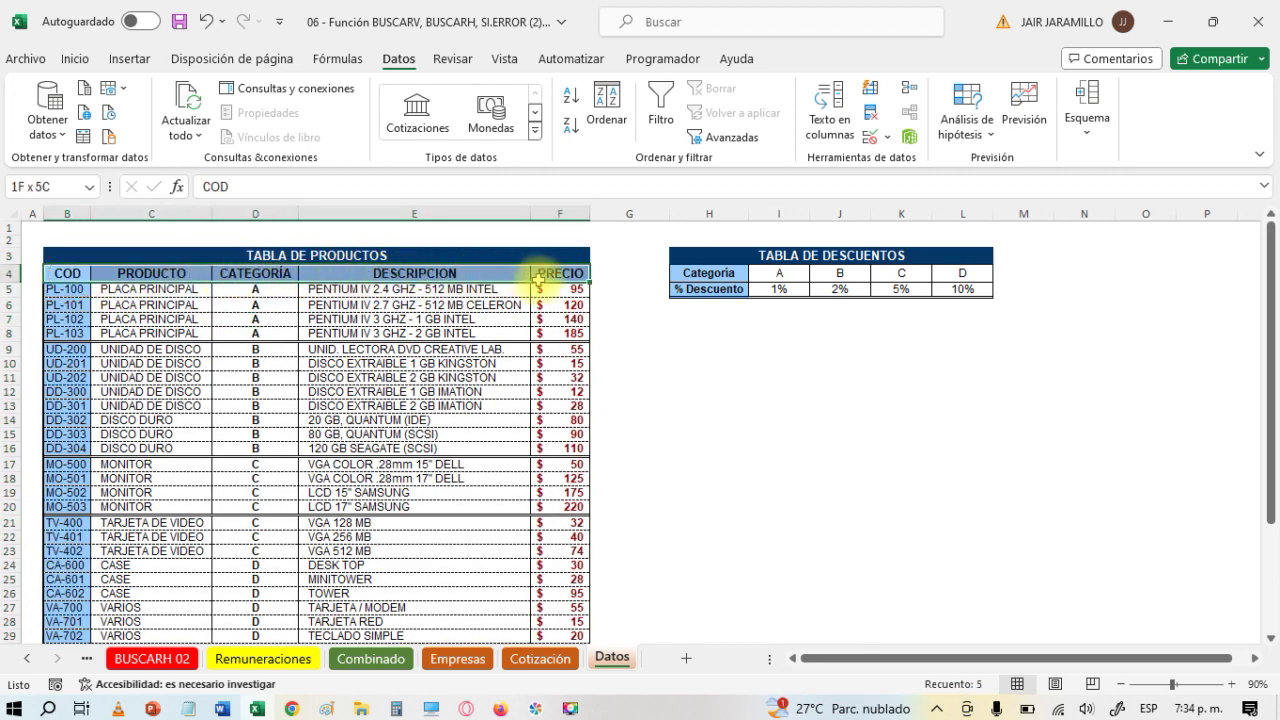
click(480, 363)
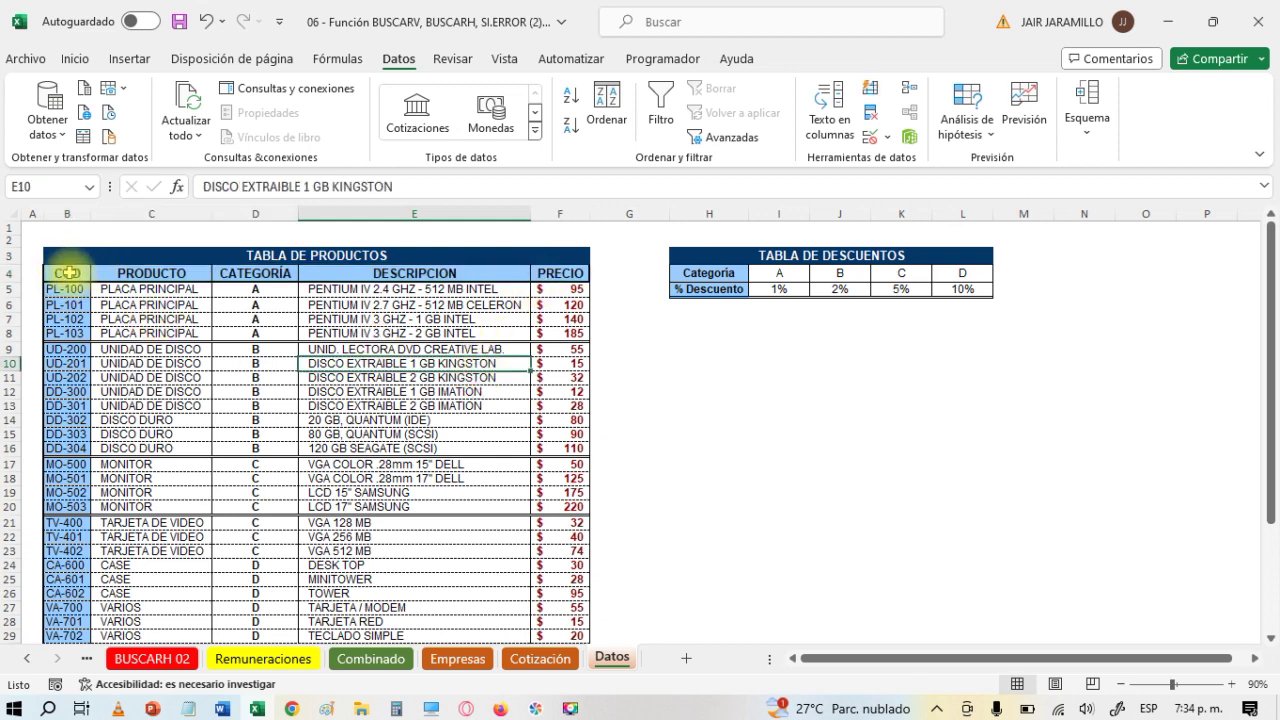
- Name the product table range B4:F30 on the Datos sheet, from the COD header to the last price, PRODUCTOS2
drag(62, 273, 562, 601)
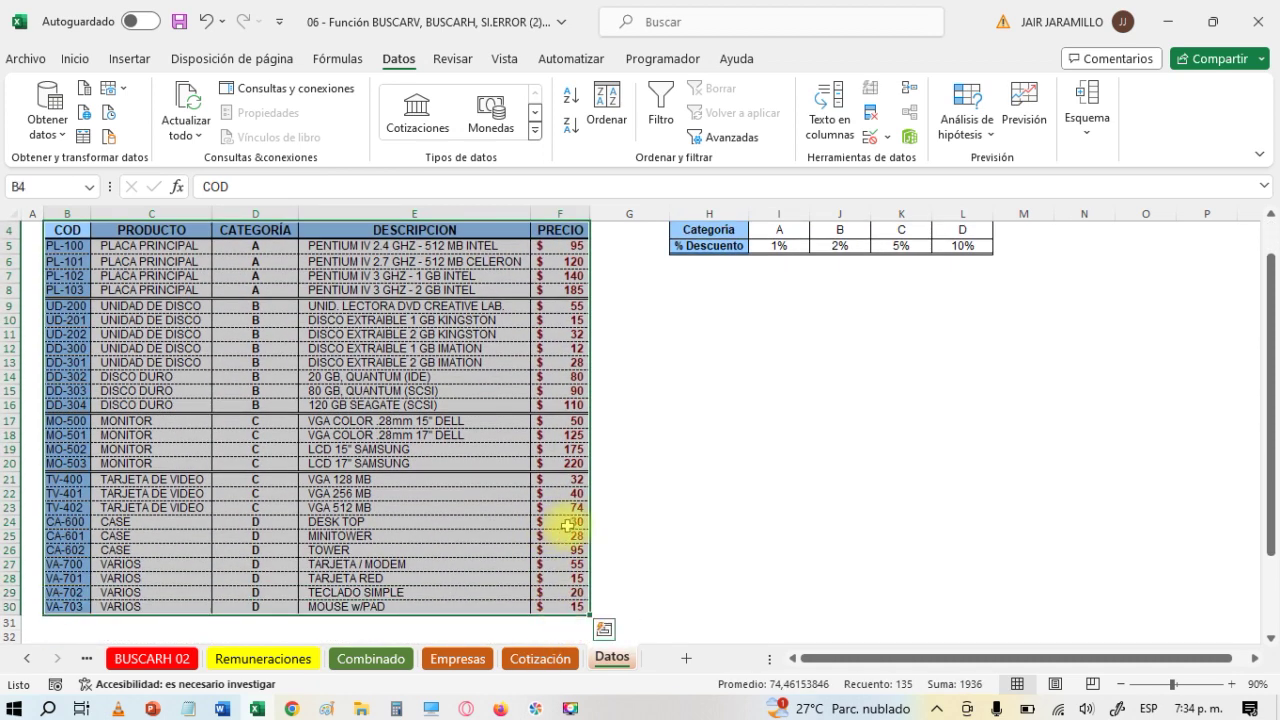
scroll(563, 522, up, 1)
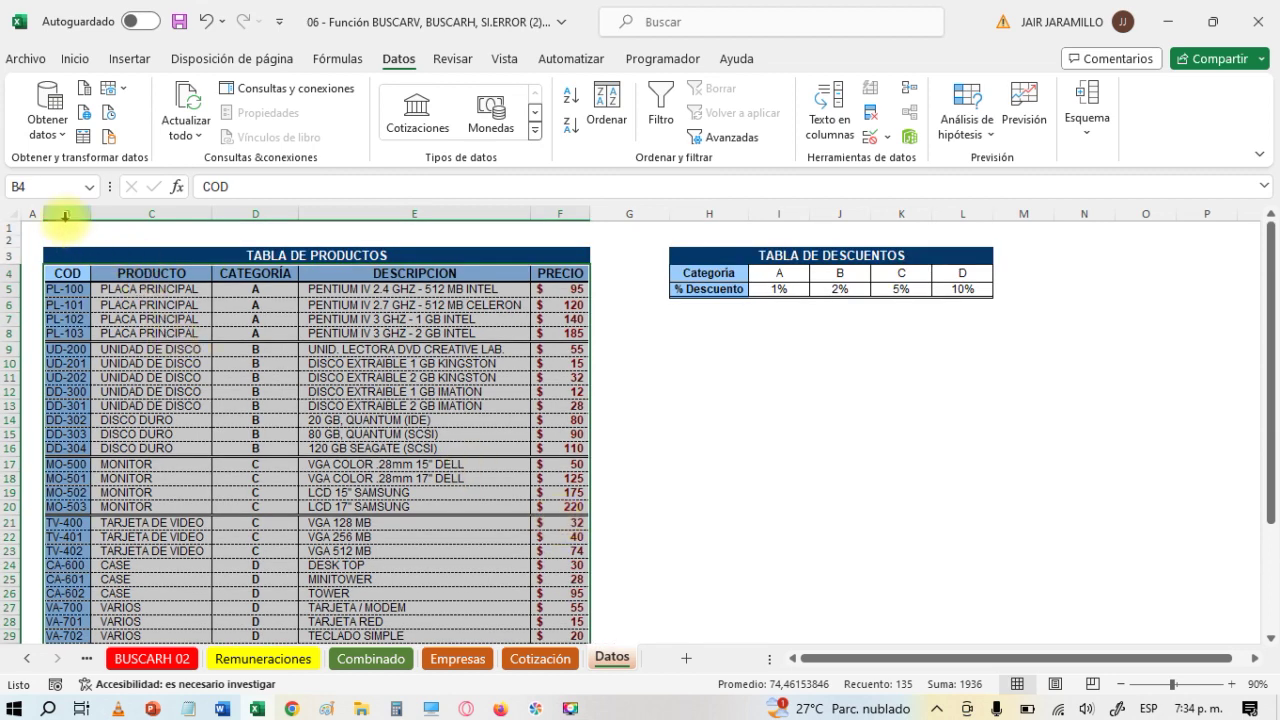
click(41, 183)
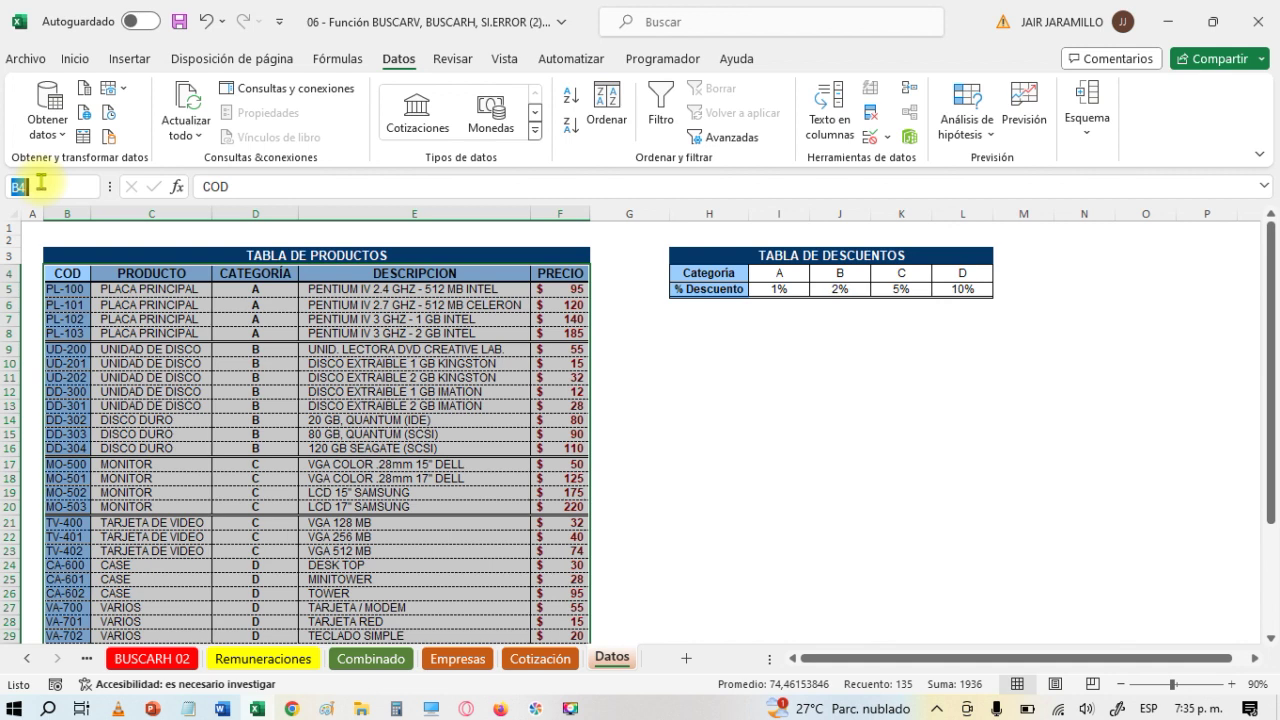
text(PRO)
text(DUCTOS)
text(2)
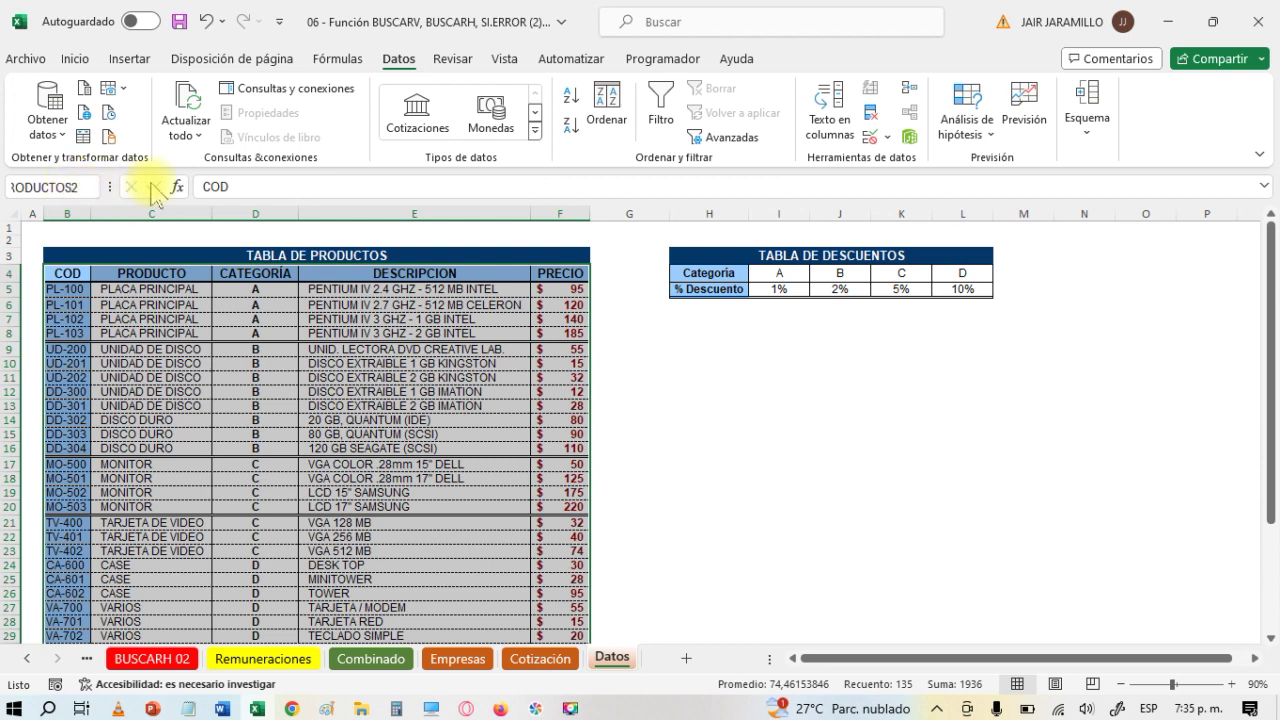
key(Return)
- Name the discount table range H4:L5, with its Categoría and % Descuento rows, DESCUENTOS
click(731, 321)
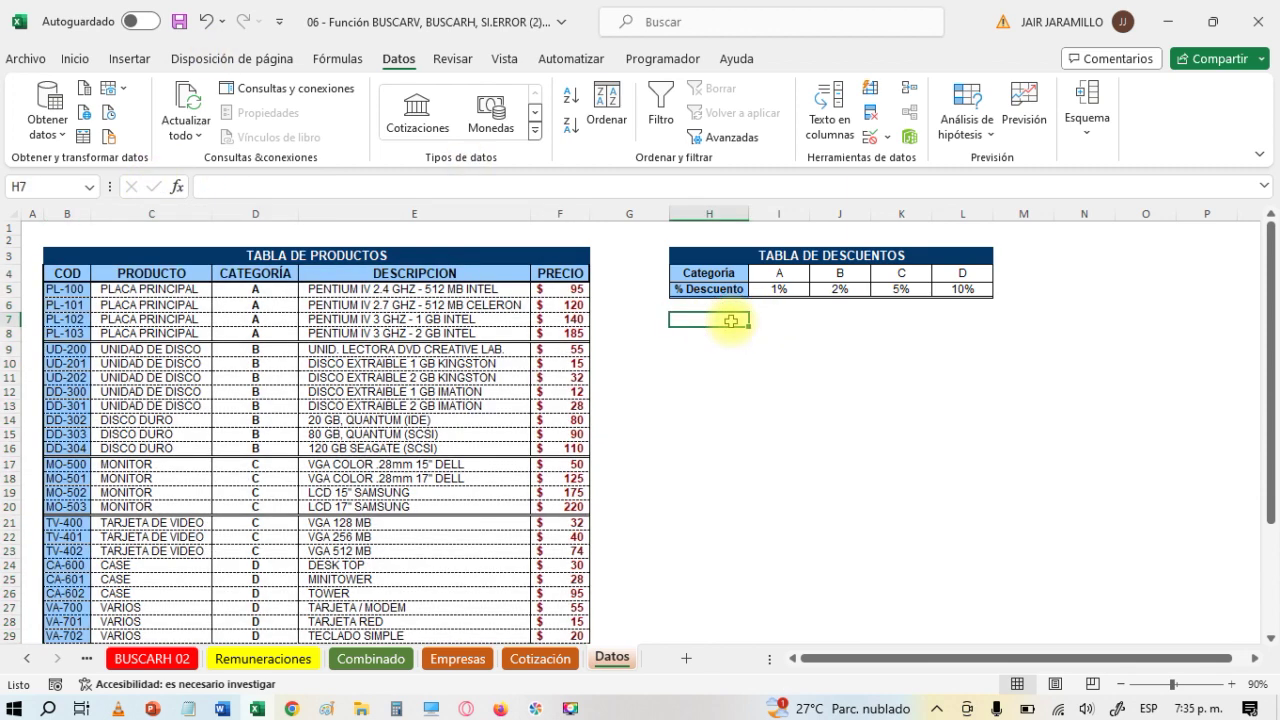
click(703, 255)
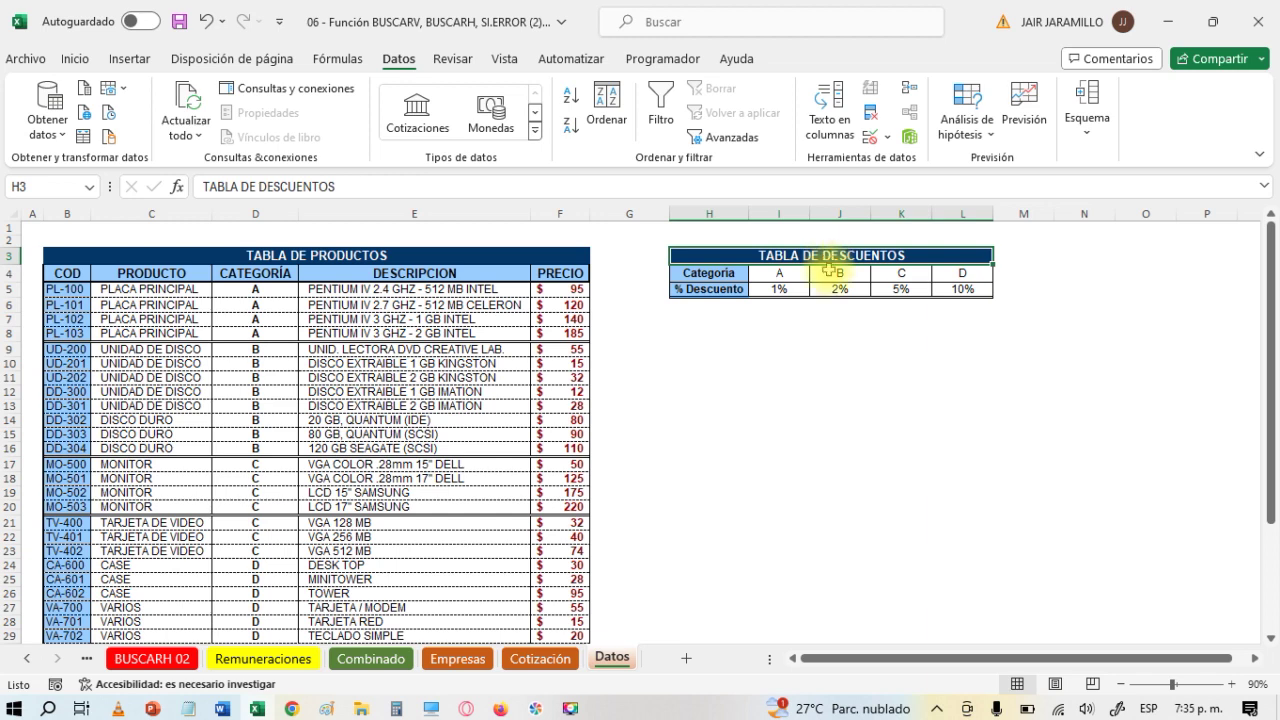
click(795, 349)
drag(707, 270, 968, 291)
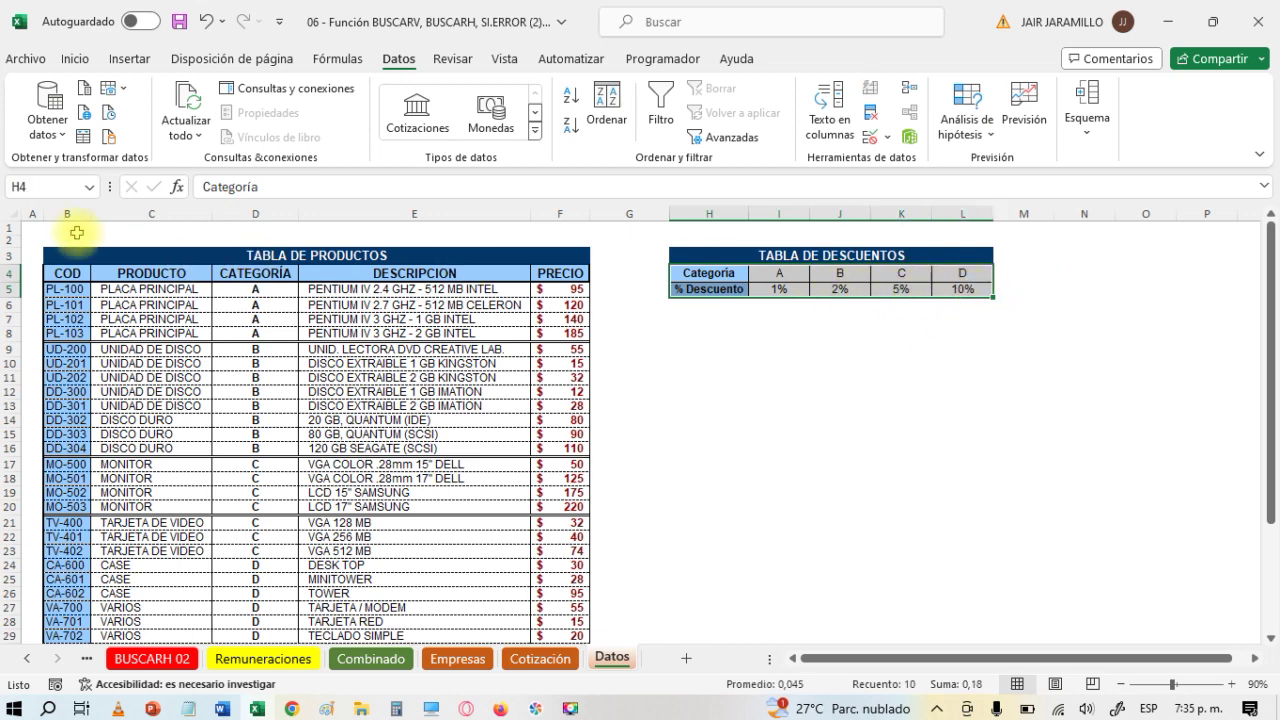
click(54, 188)
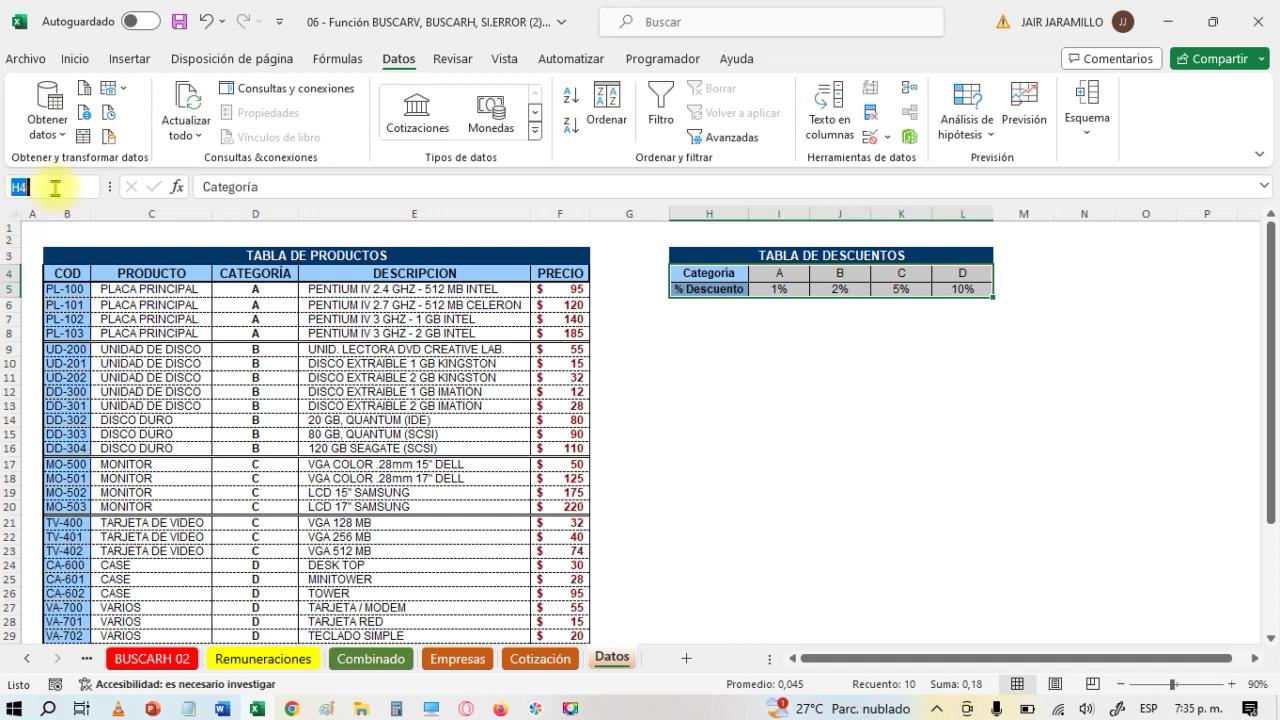
text(DE)
text(SCUENTOS)
key(Return)
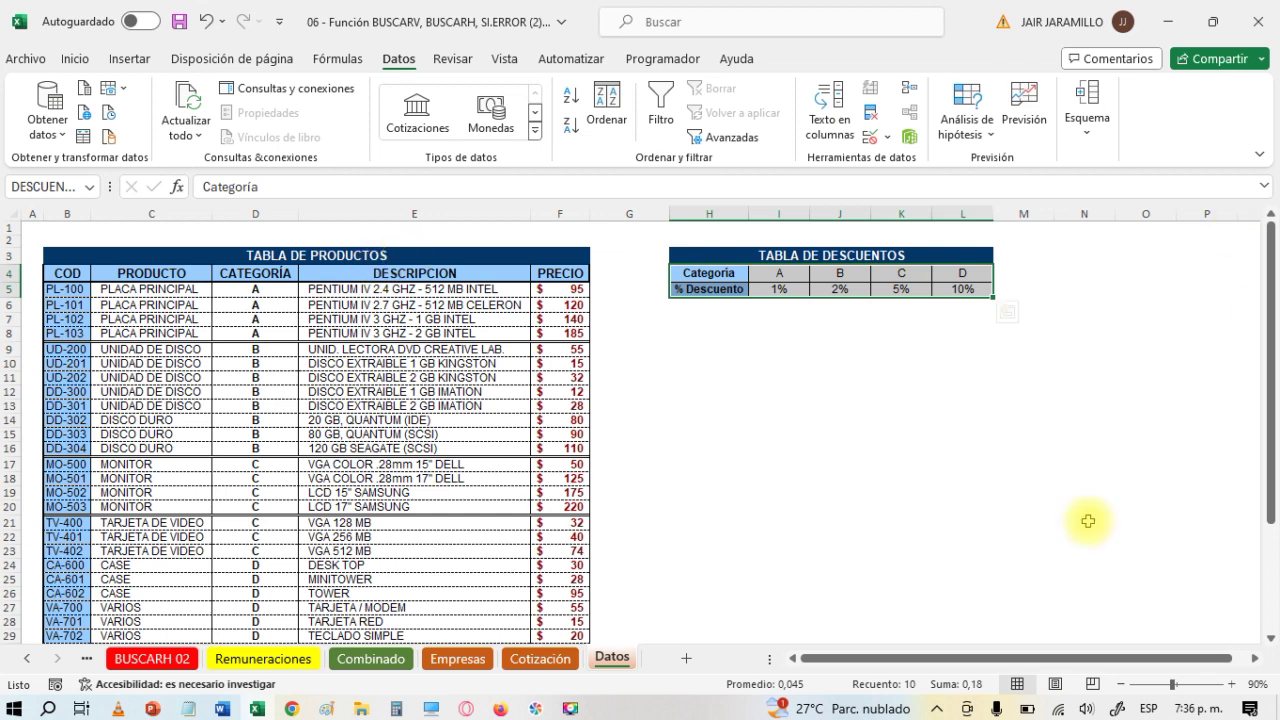
- Return to the Cotización sheet and examine the product code cells B10:B16 and the note about the dropdown list
click(540, 658)
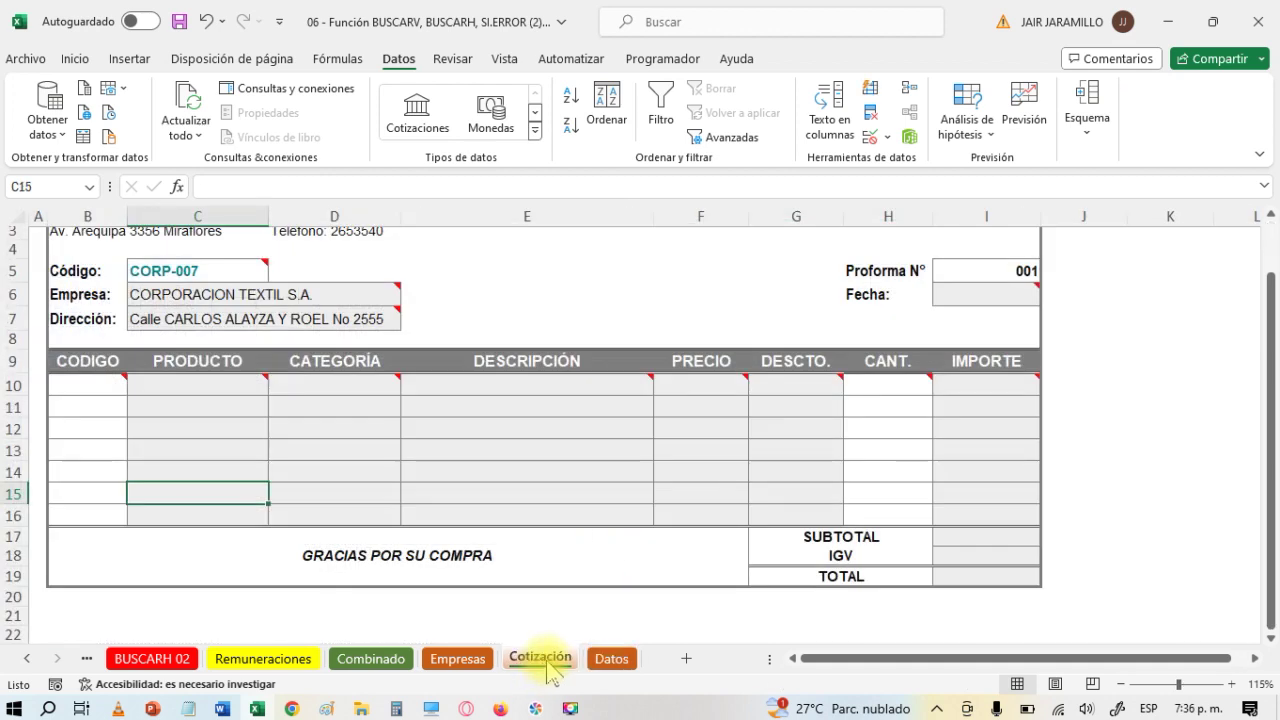
click(297, 452)
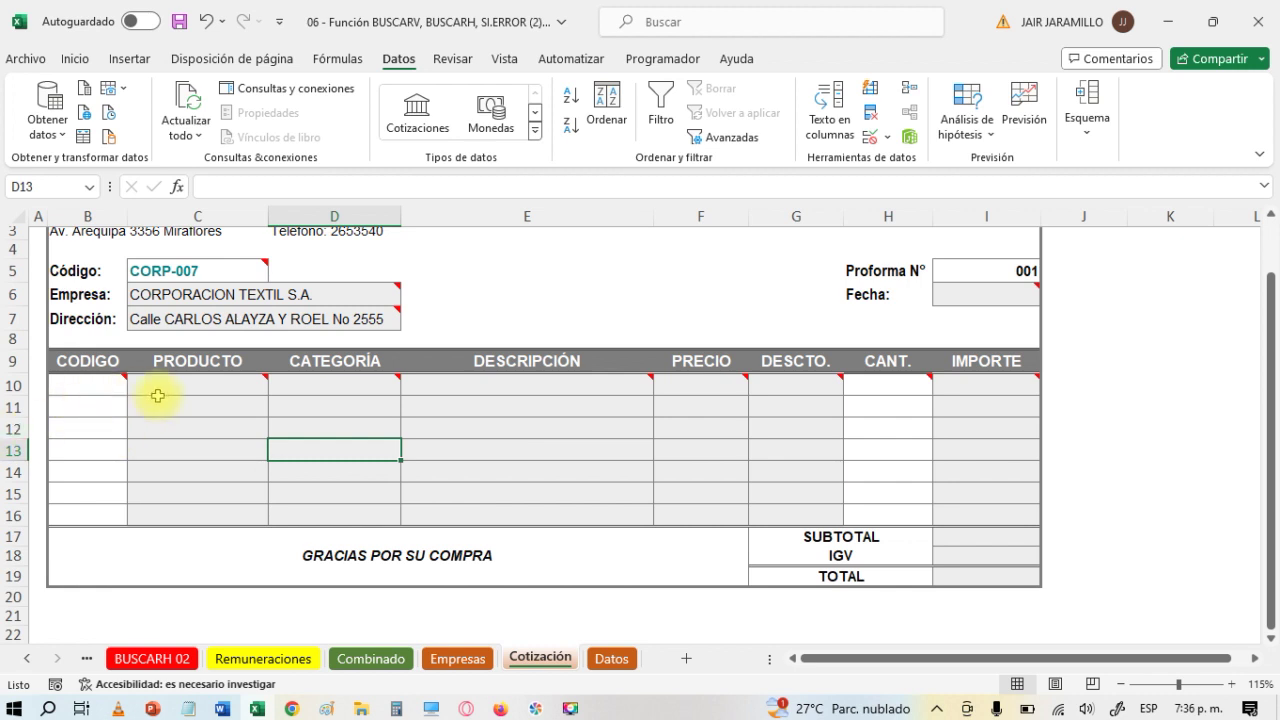
mouse_move(80, 379)
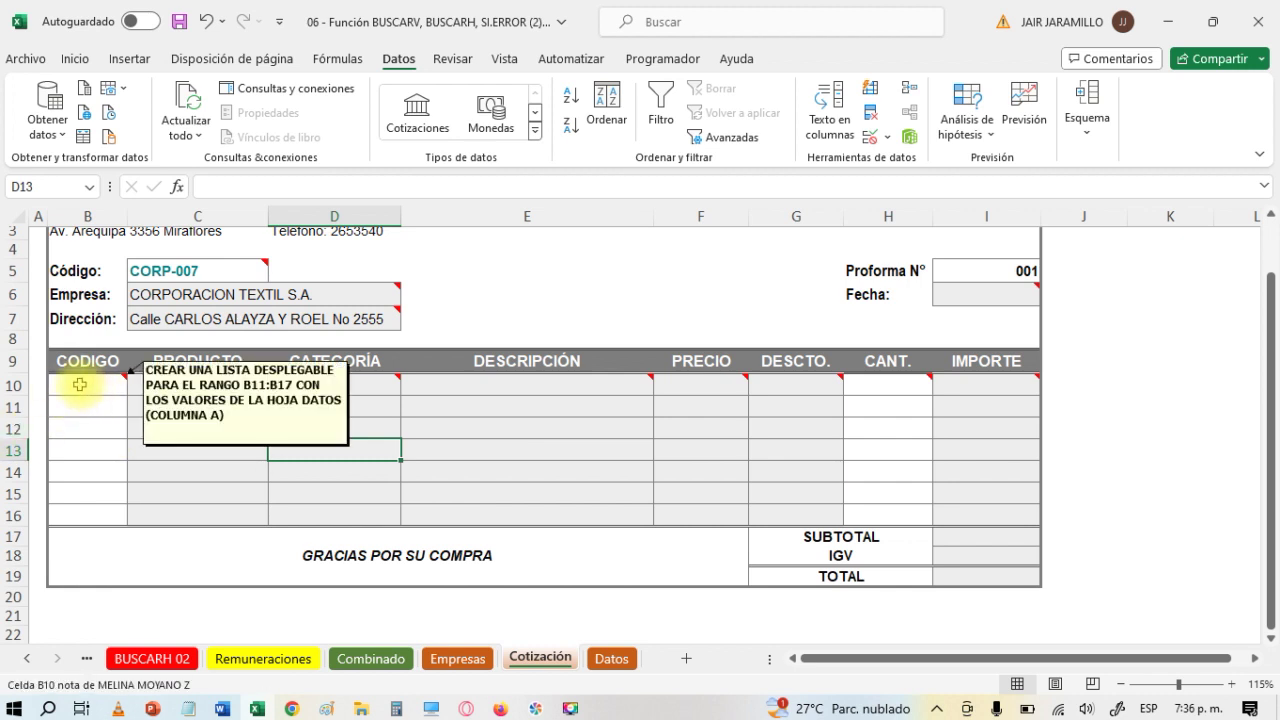
drag(80, 380, 91, 517)
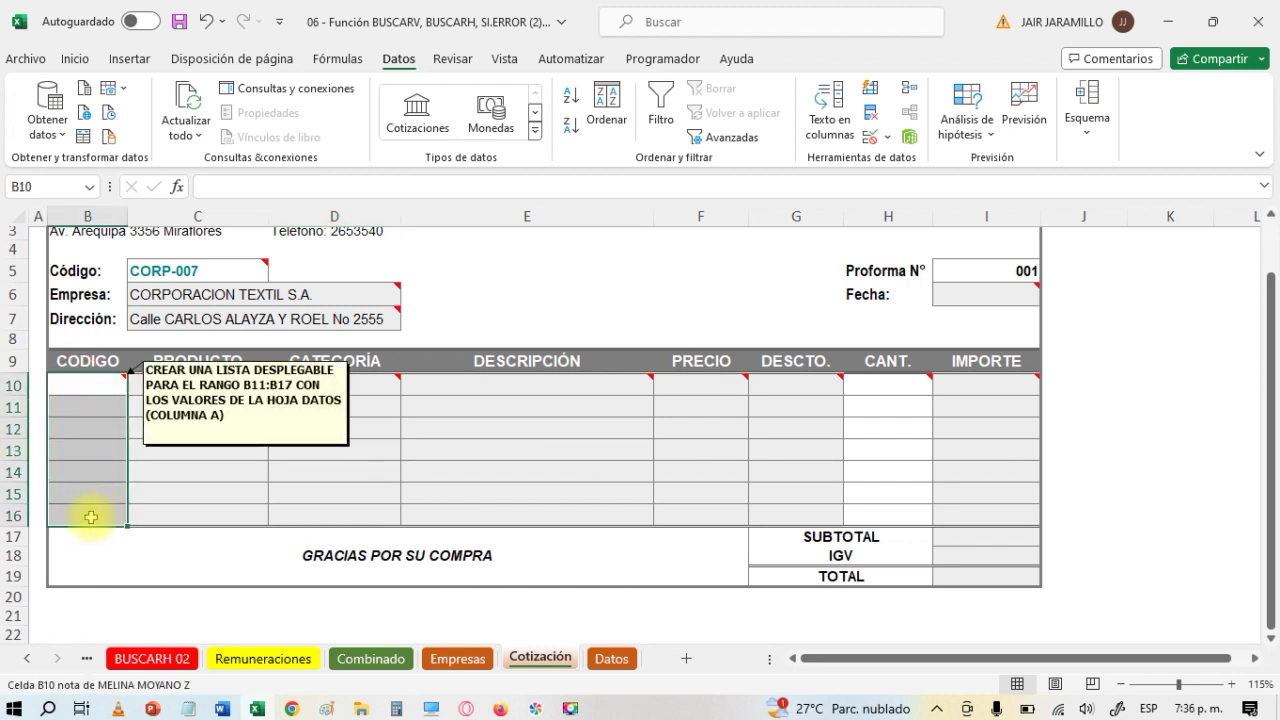
click(201, 471)
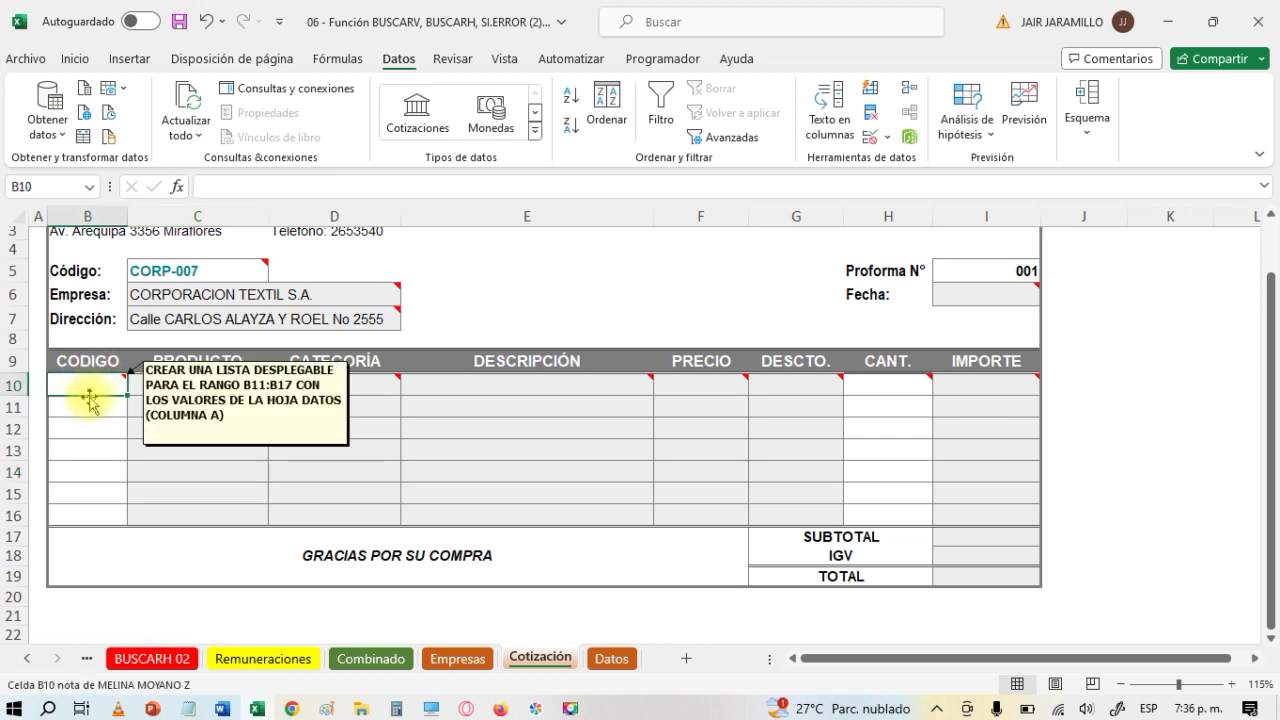
- Check the individual CODIGO cells for an existing dropdown and undo the last accidental cell move
click(89, 400)
click(99, 430)
click(100, 451)
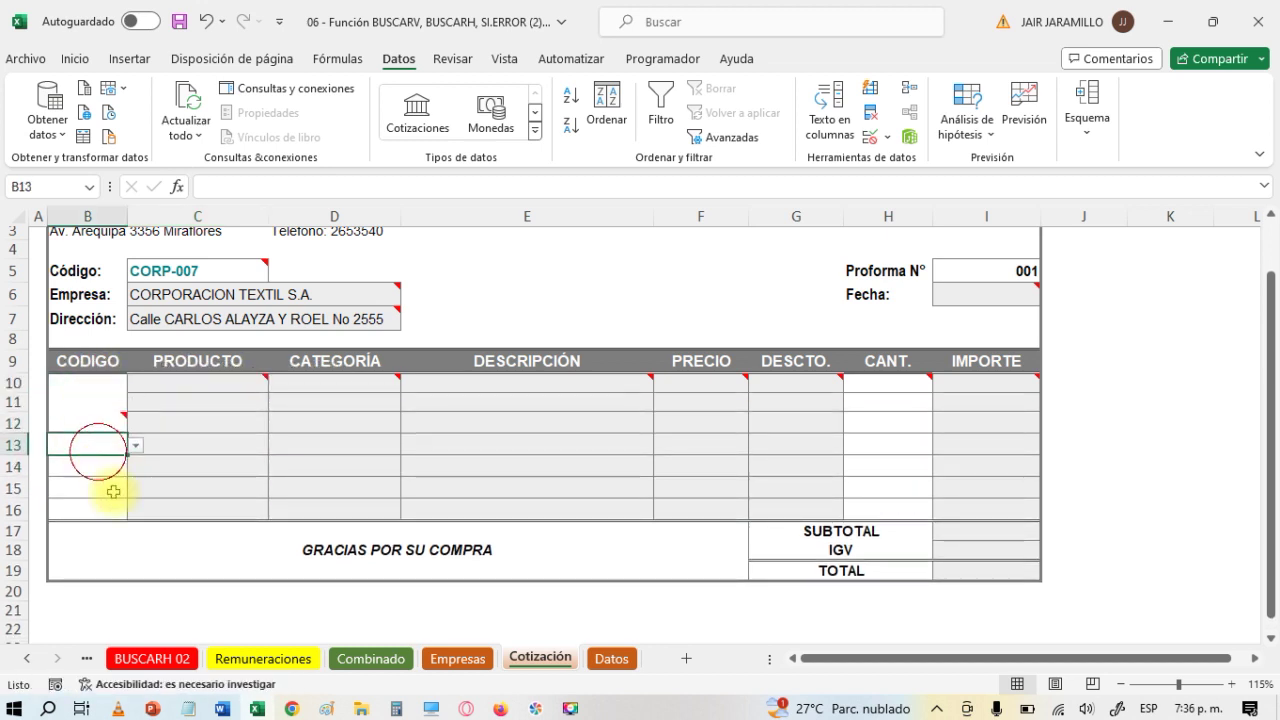
click(106, 500)
click(206, 463)
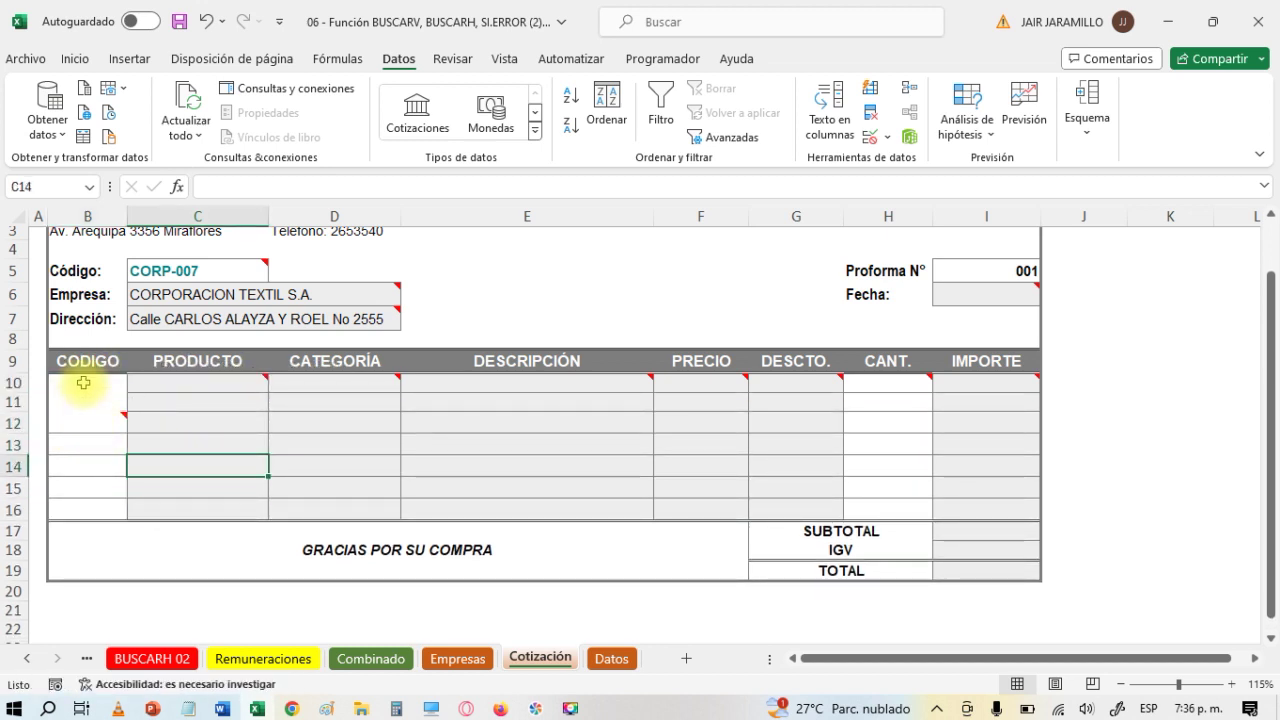
key(ctrl+z)
click(206, 440)
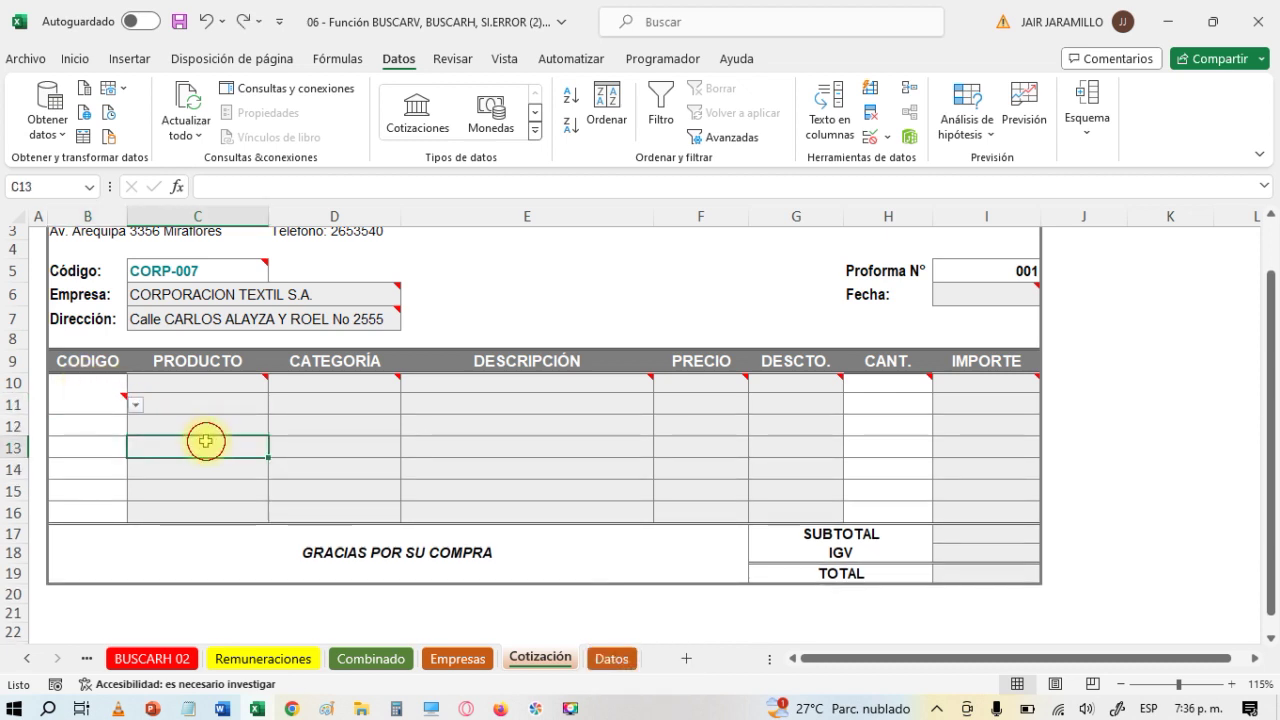
click(94, 379)
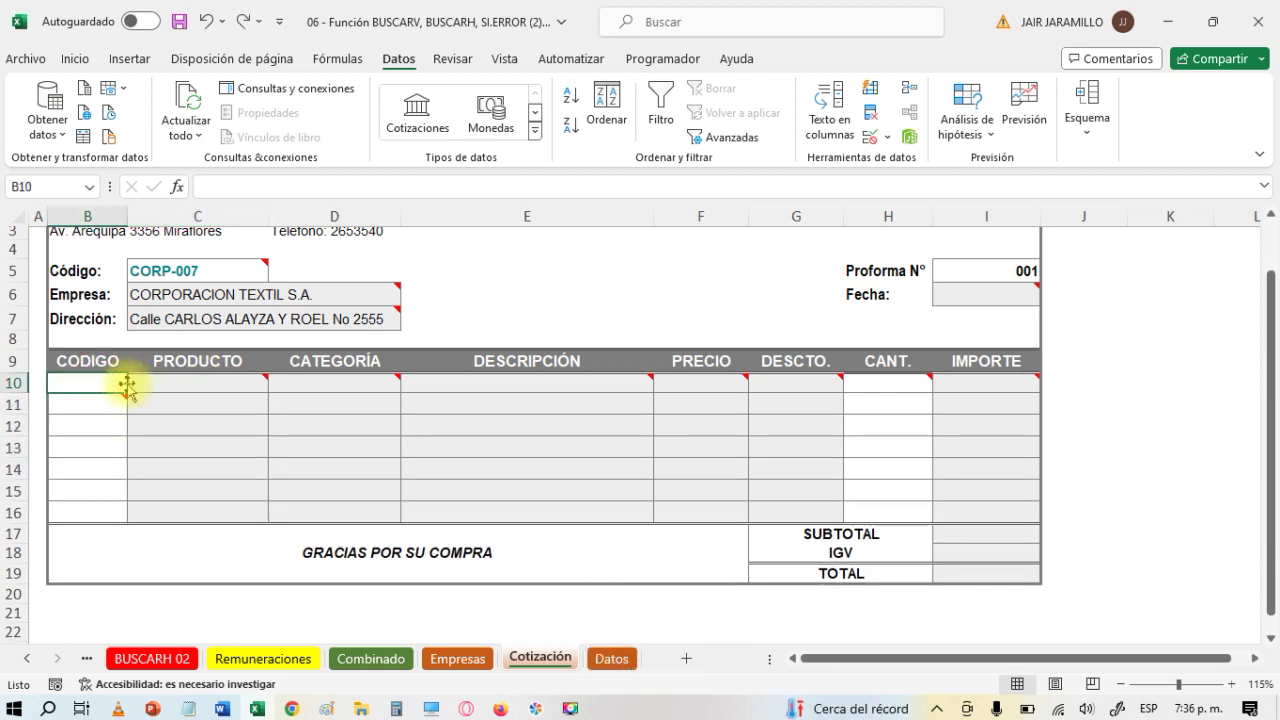
click(155, 426)
- Open data validation for the code cells B10:B16, extend it to the cells without validation, and allow a Lista
drag(83, 385, 89, 510)
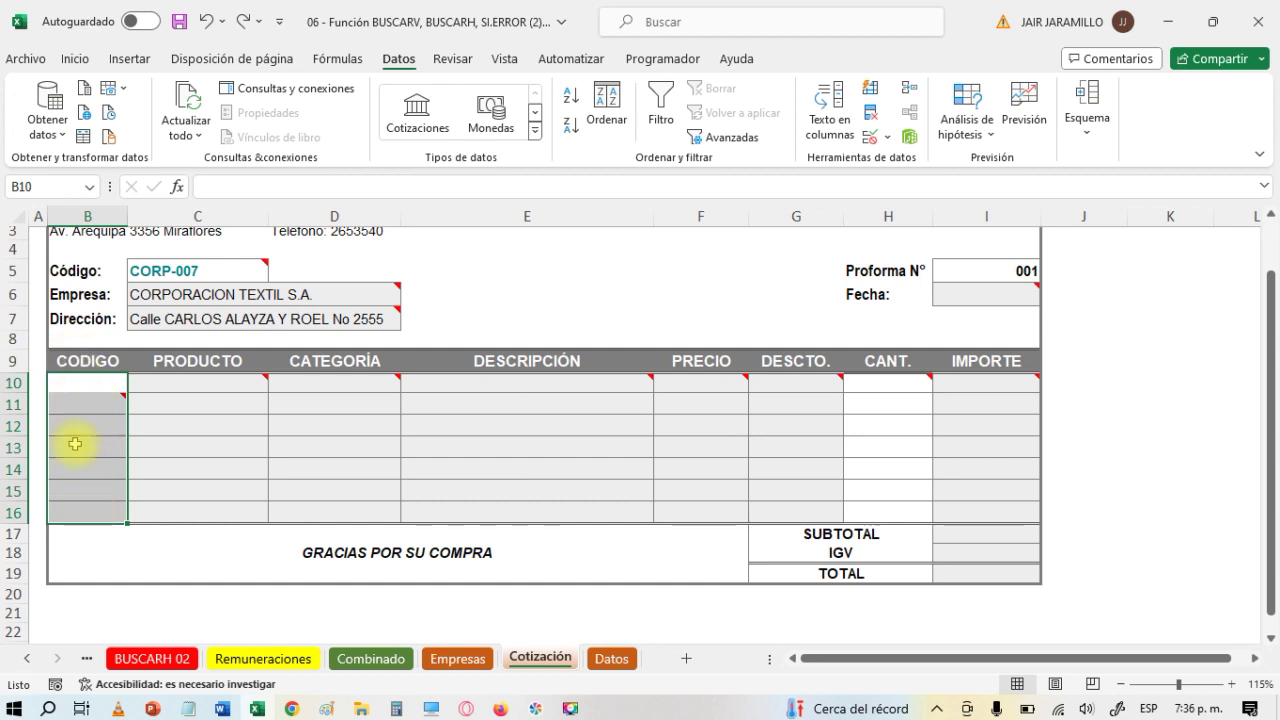
mouse_move(78, 406)
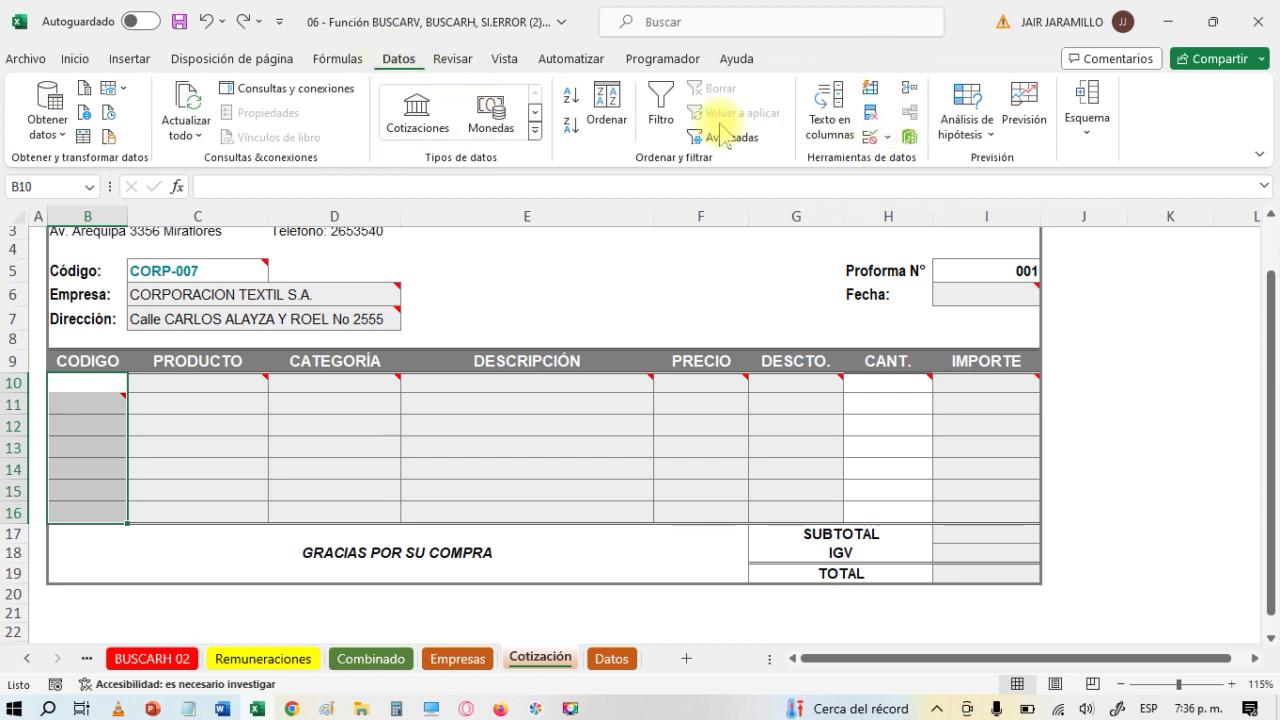
click(876, 140)
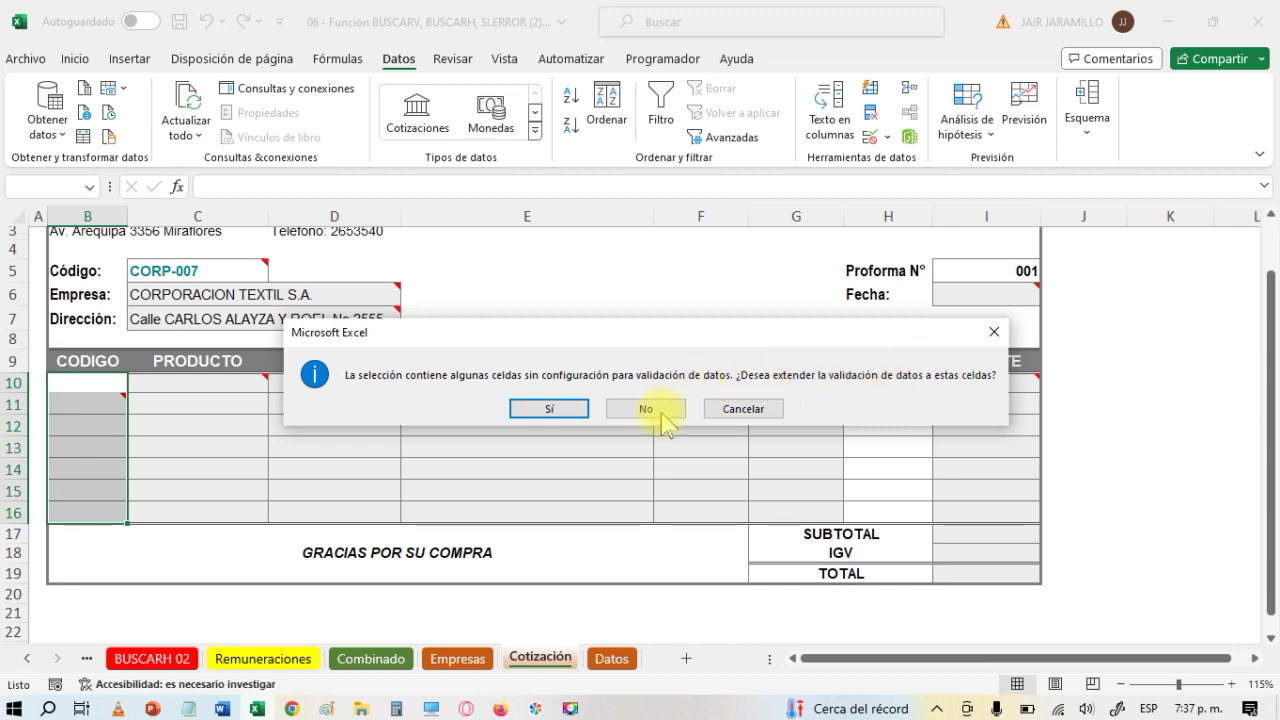
click(549, 409)
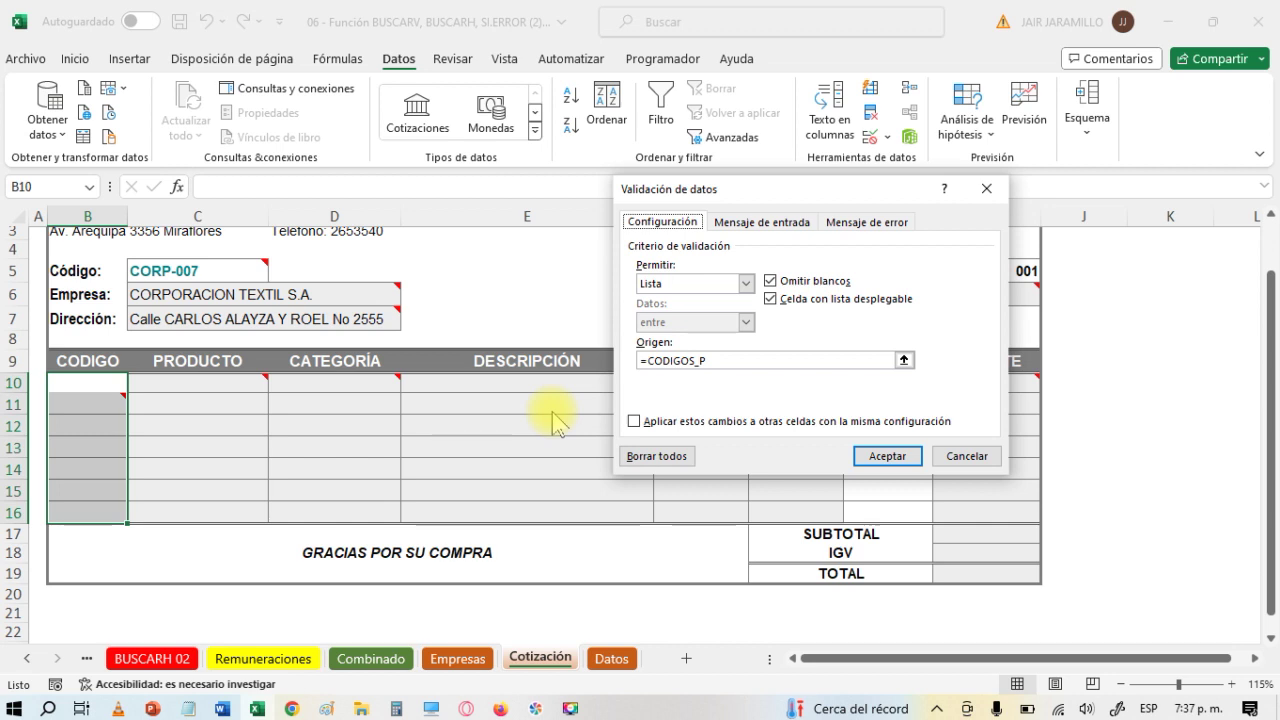
click(700, 287)
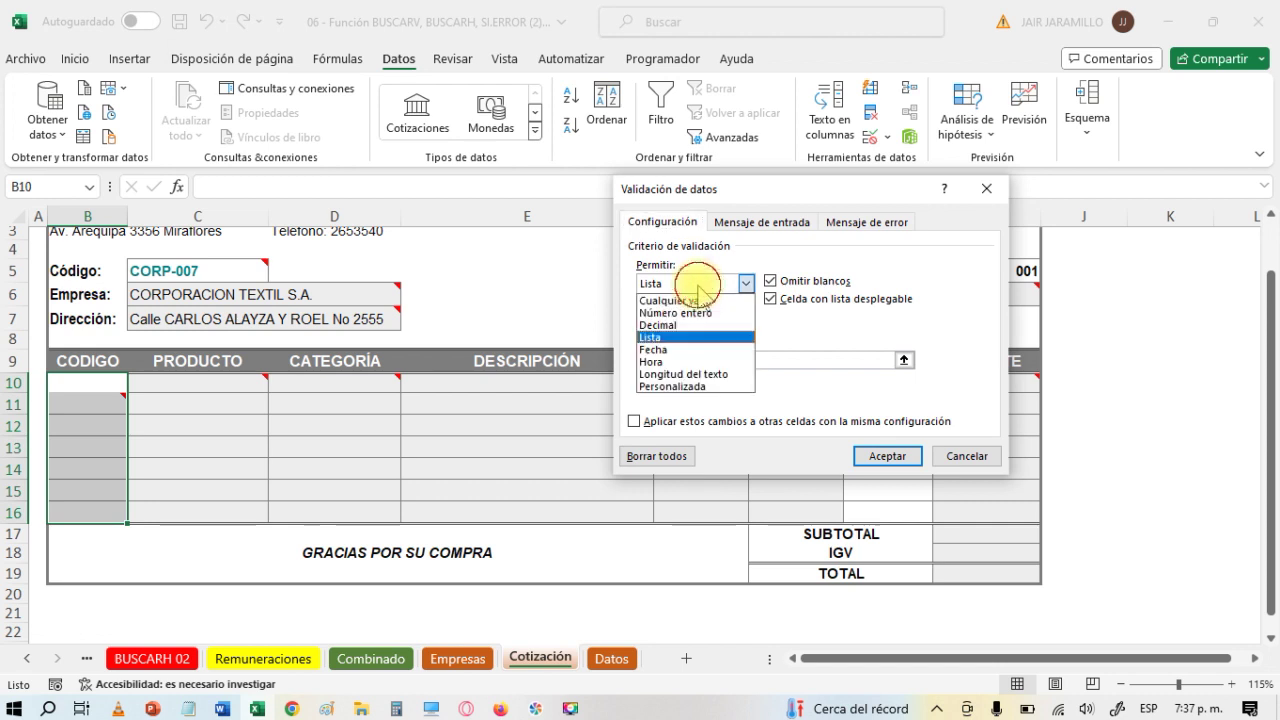
click(663, 337)
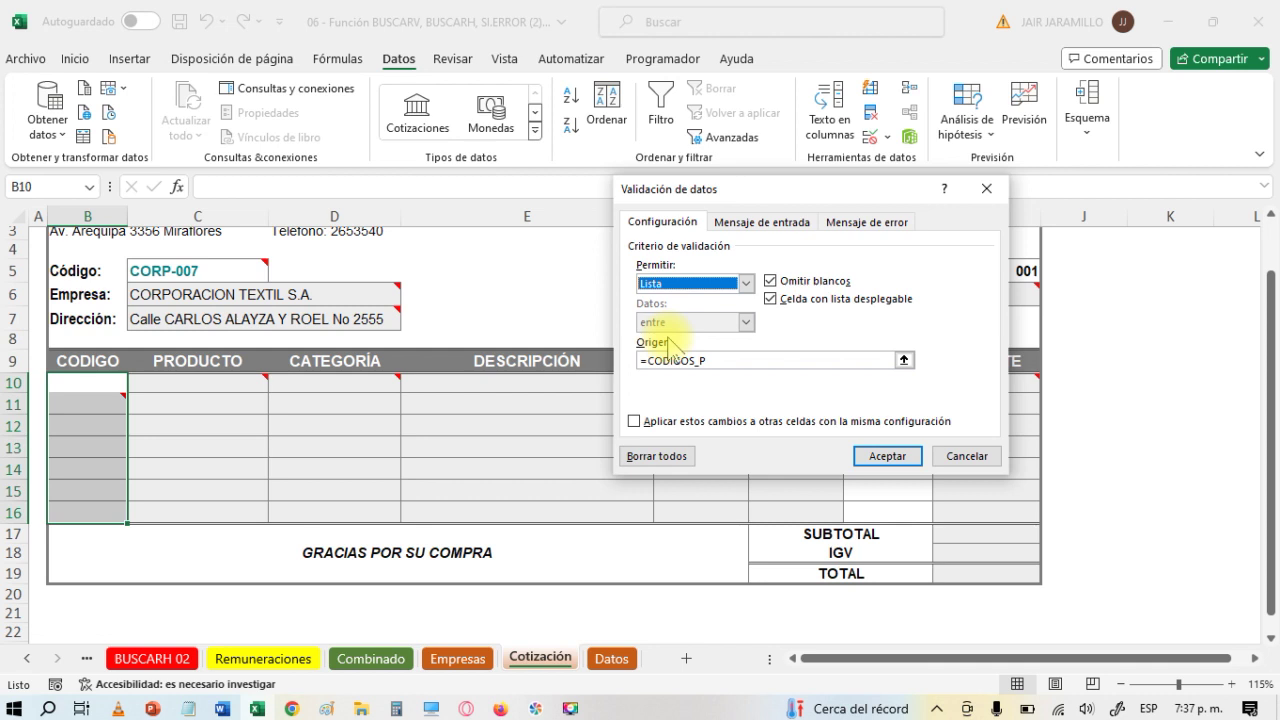
- Replace the list source with the product codes =Datos!$B$5:$B$30 and apply the validation to B10:B16
click(737, 360)
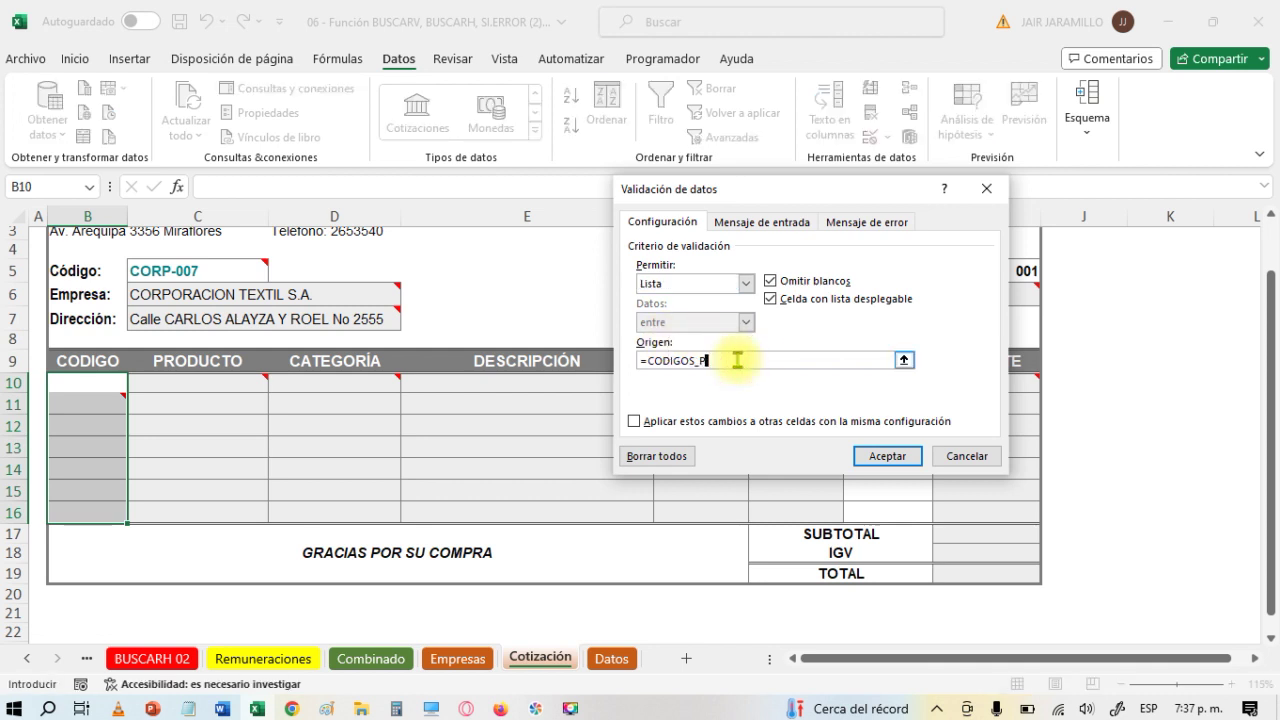
key(BackSpace)
key(BackSpace)
key(BackSpace)
key(BackSpace)
key(BackSpace)
key(BackSpace)
key(BackSpace)
key(BackSpace)
key(BackSpace)
key(BackSpace)
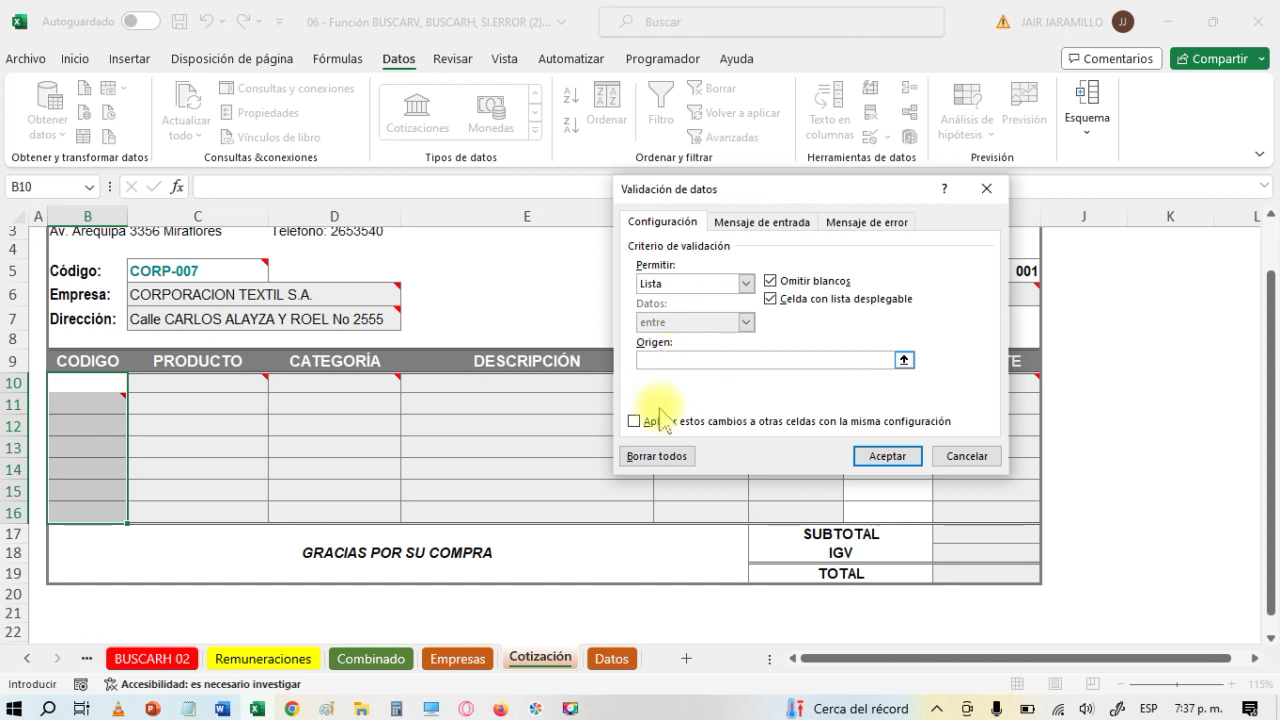
click(612, 657)
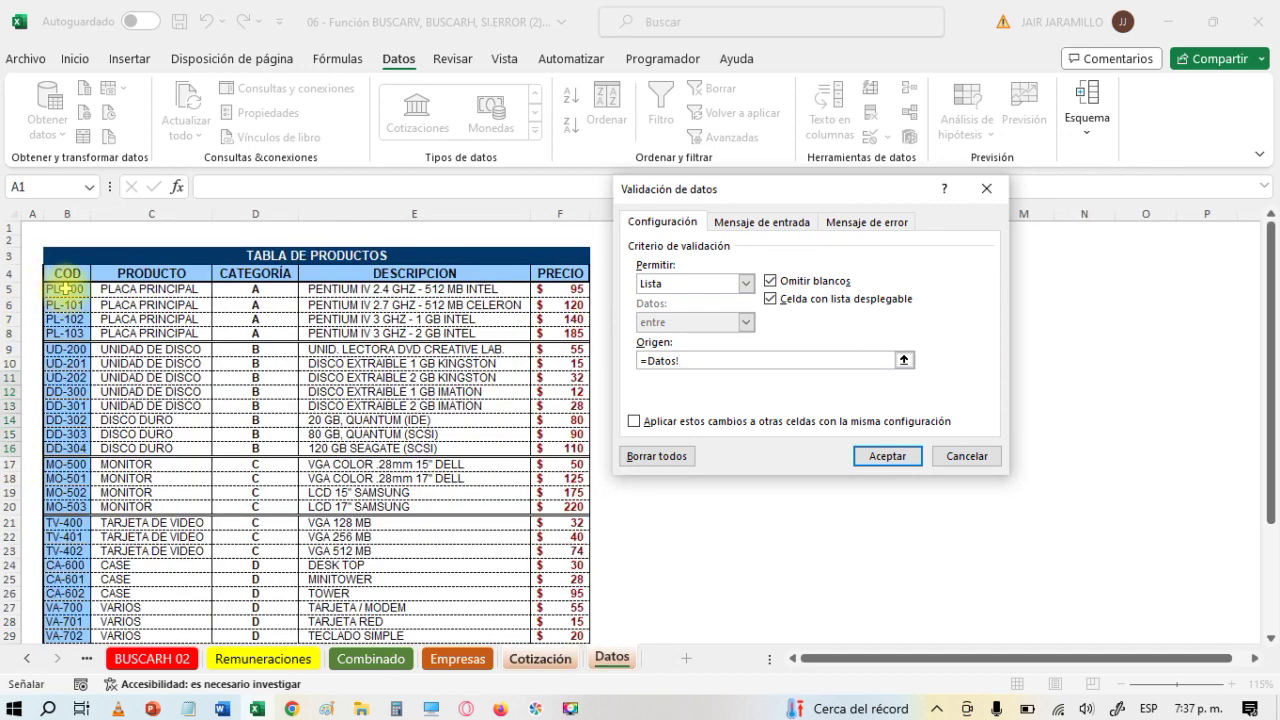
drag(66, 289, 86, 606)
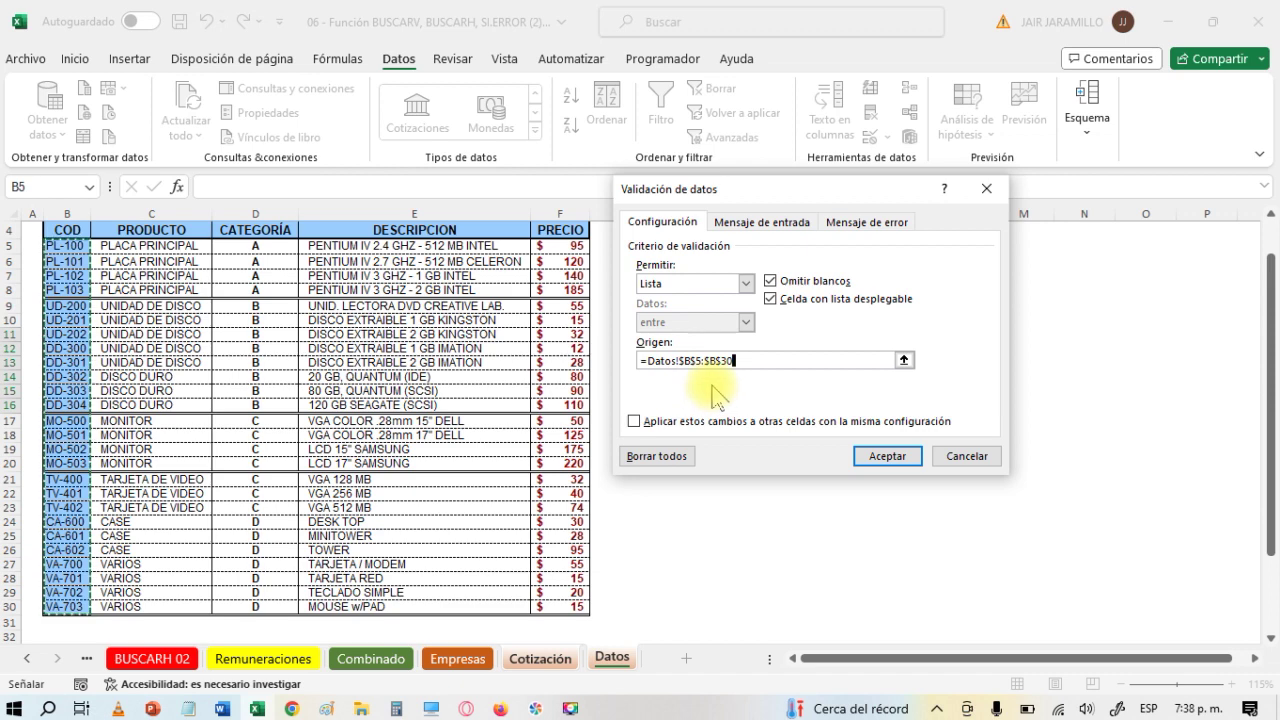
click(890, 460)
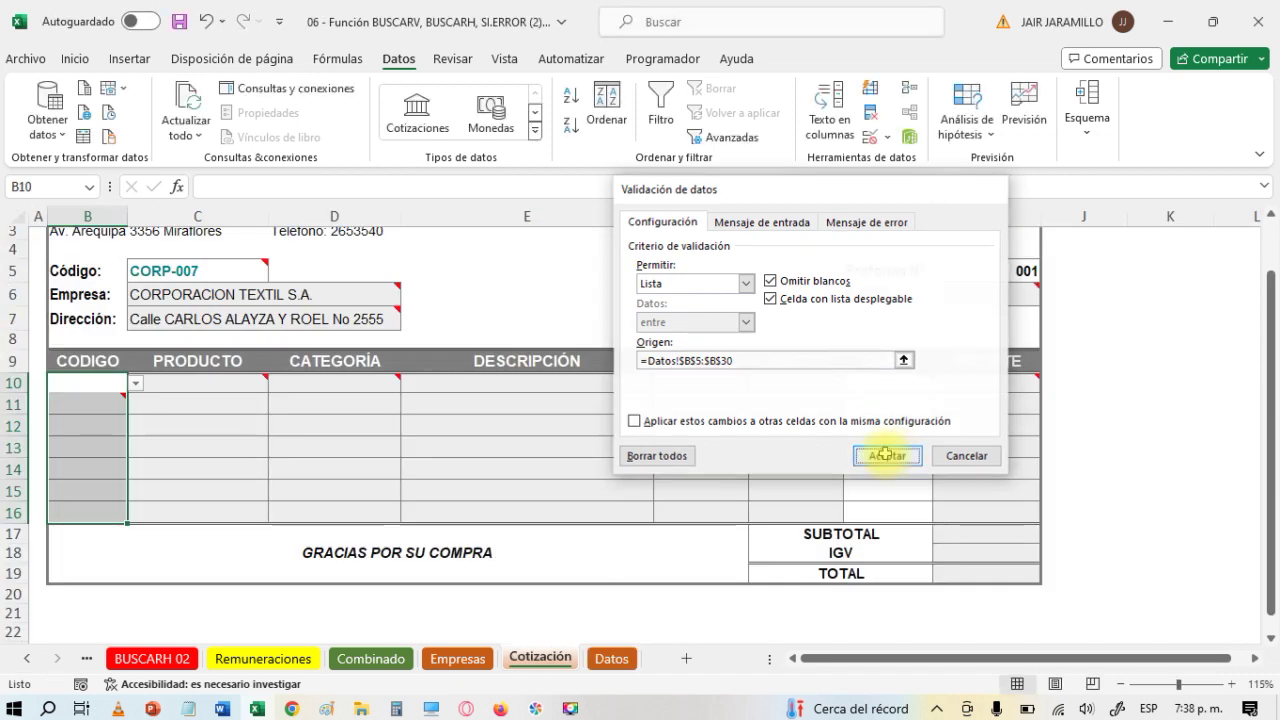
- Check the CODIGO cells one by one for the dropdown and view the list of product codes in B10
mouse_move(363, 380)
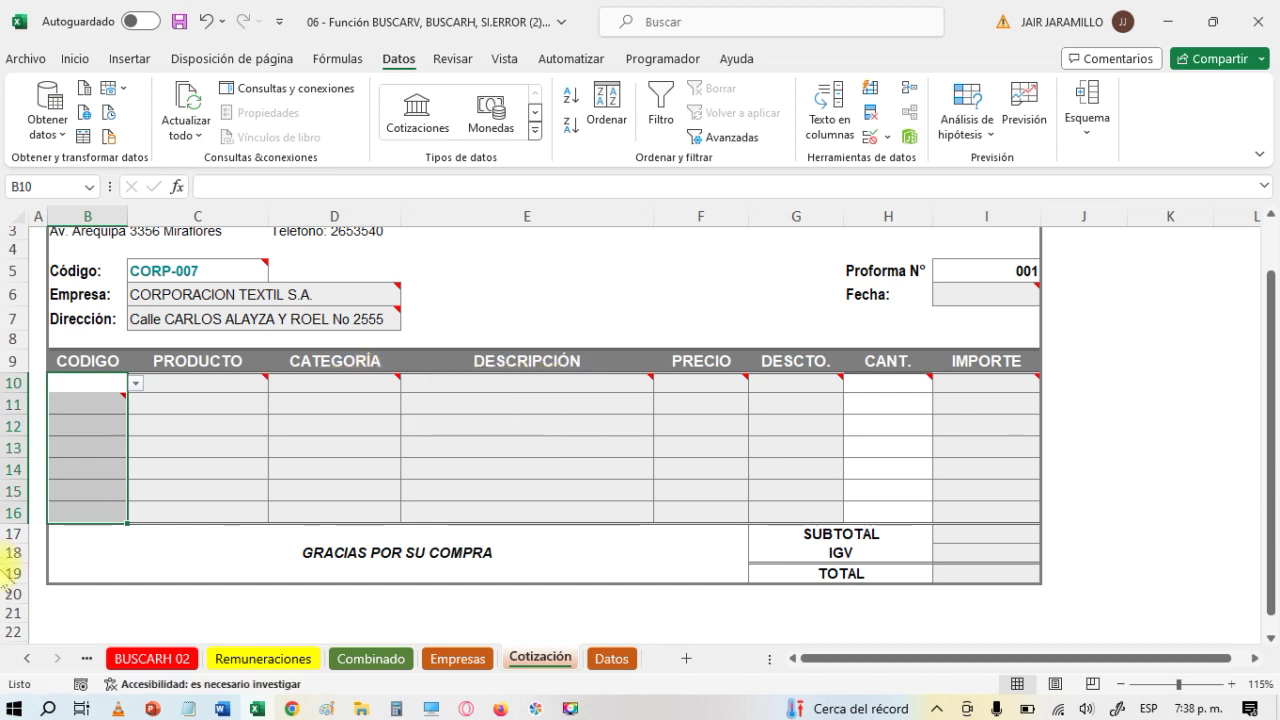
click(64, 428)
click(68, 450)
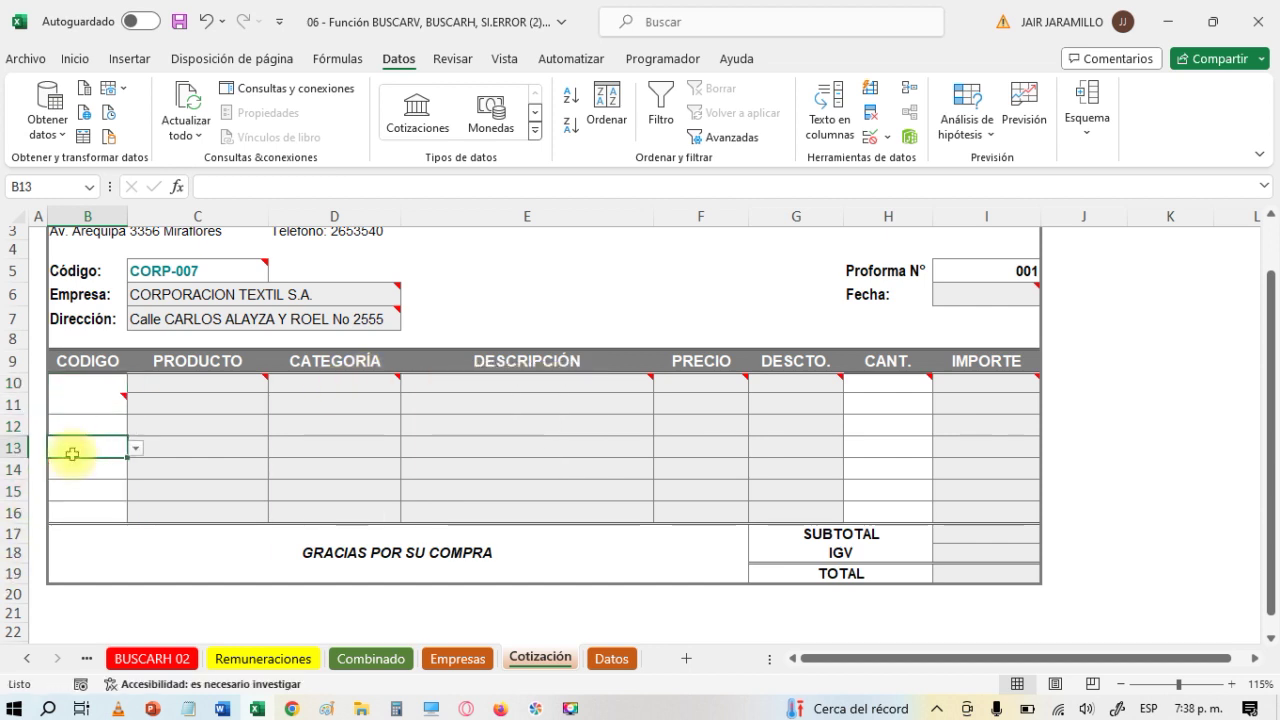
click(85, 468)
click(90, 490)
click(94, 510)
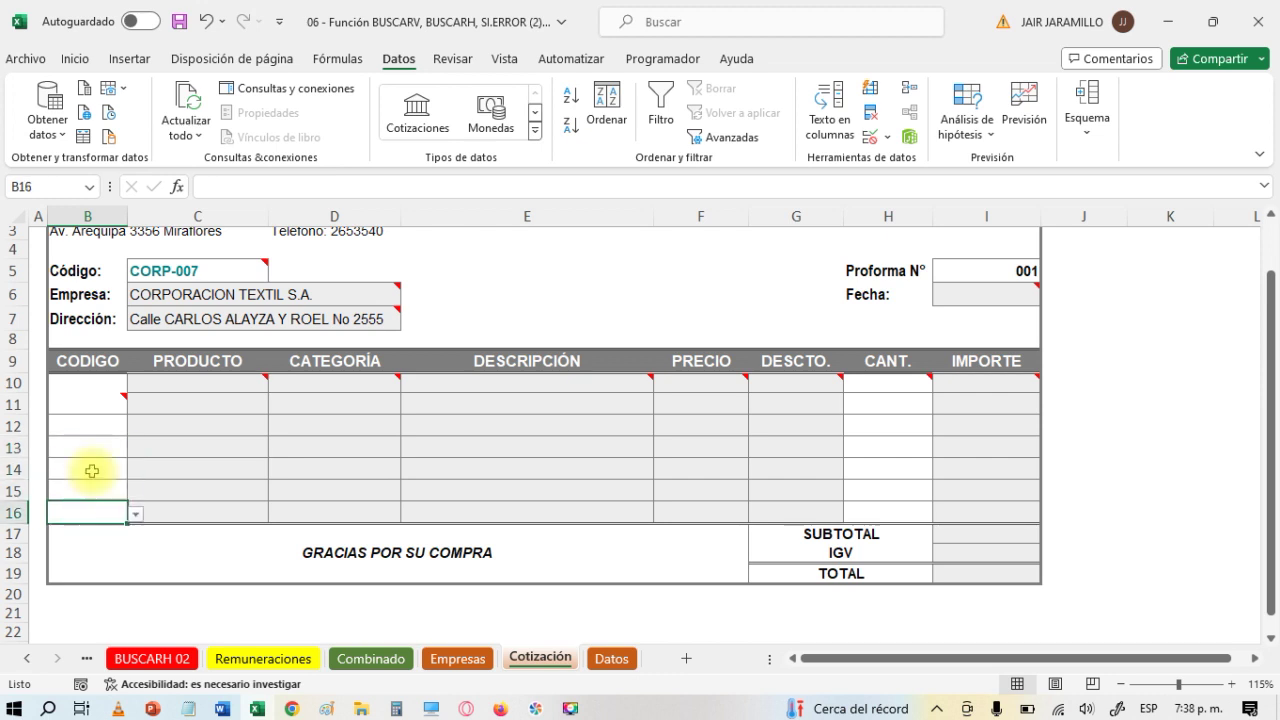
click(98, 467)
click(100, 446)
click(99, 425)
click(97, 404)
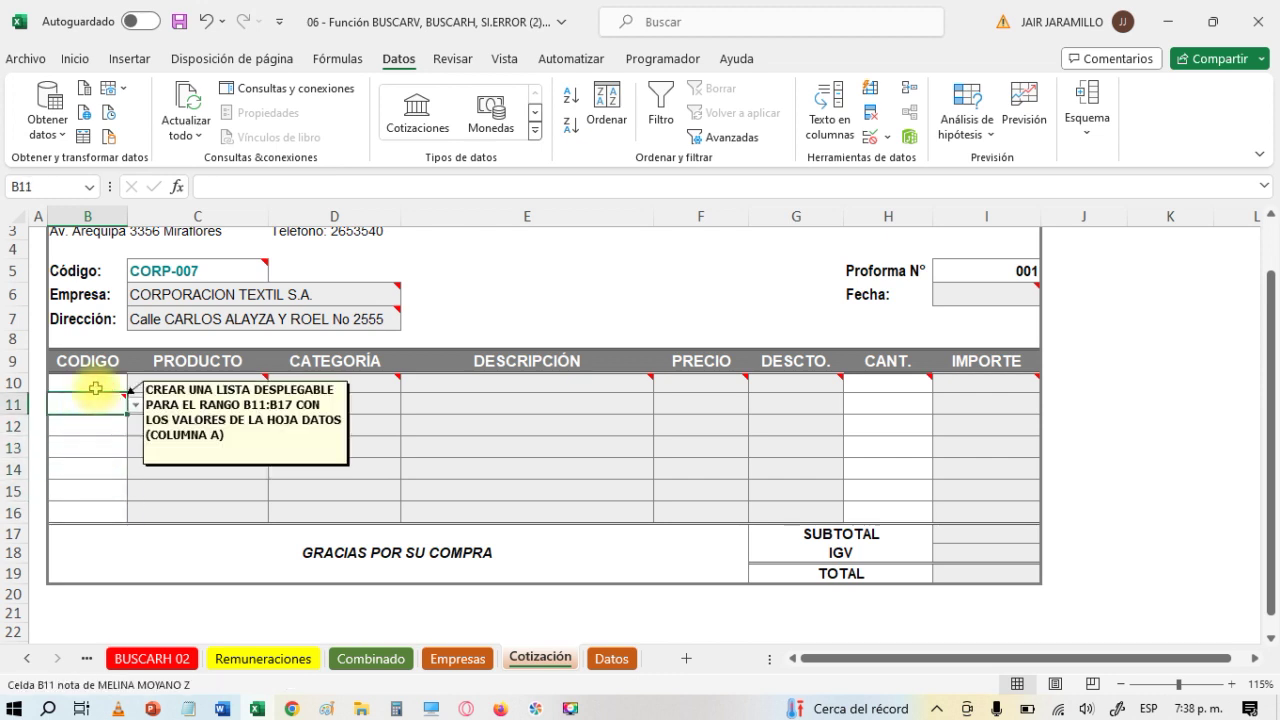
click(95, 388)
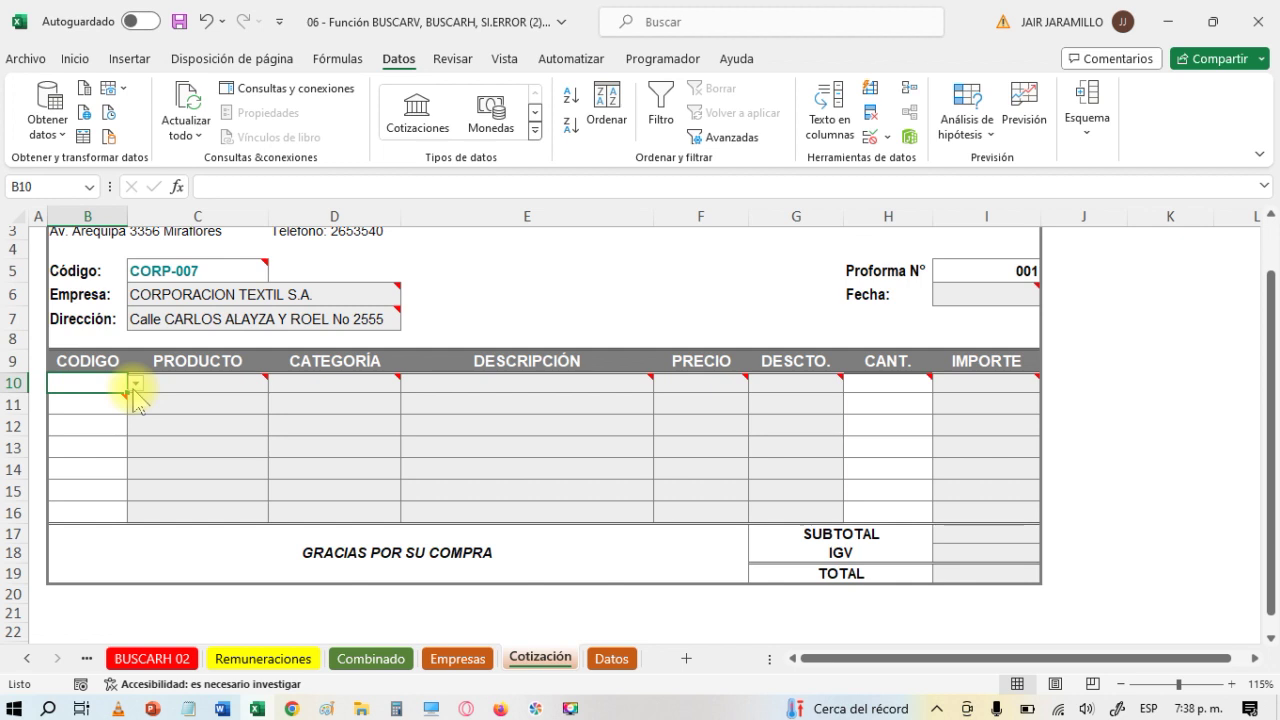
click(134, 385)
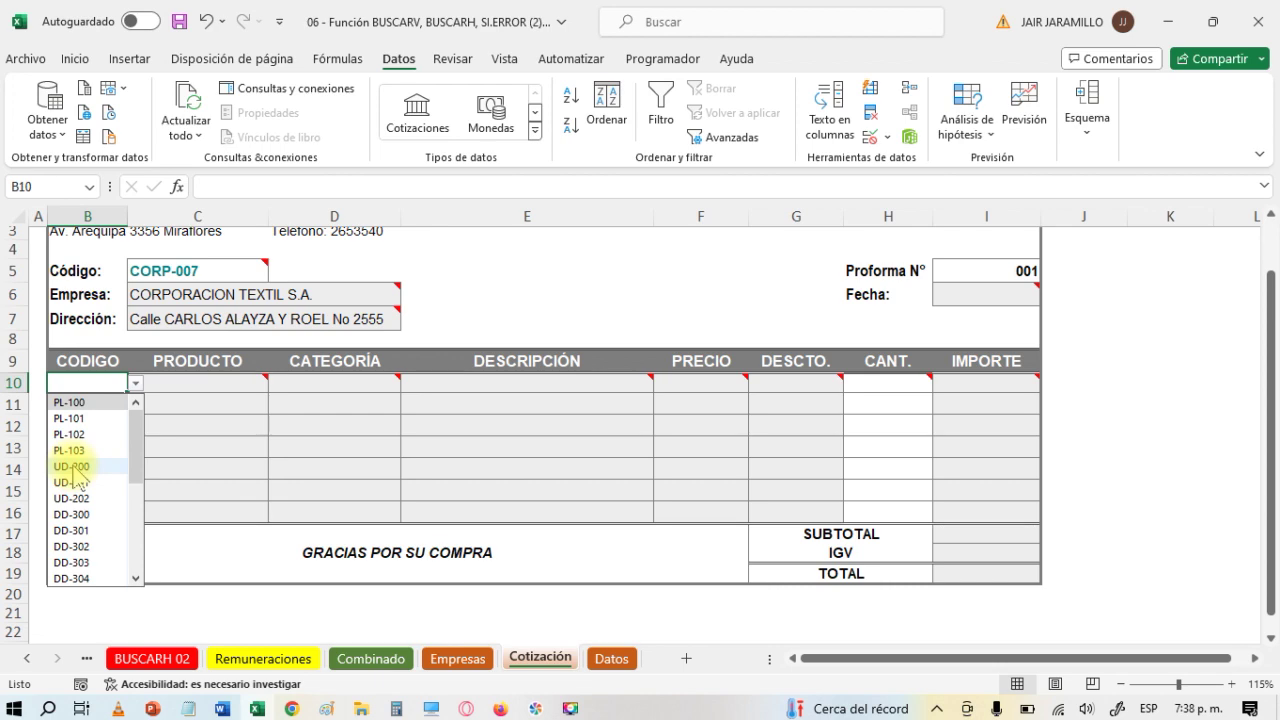
- Choose the product code UD-200 for the first item in cell B10
click(70, 466)
ctrl+scroll(298, 478, up, 4)
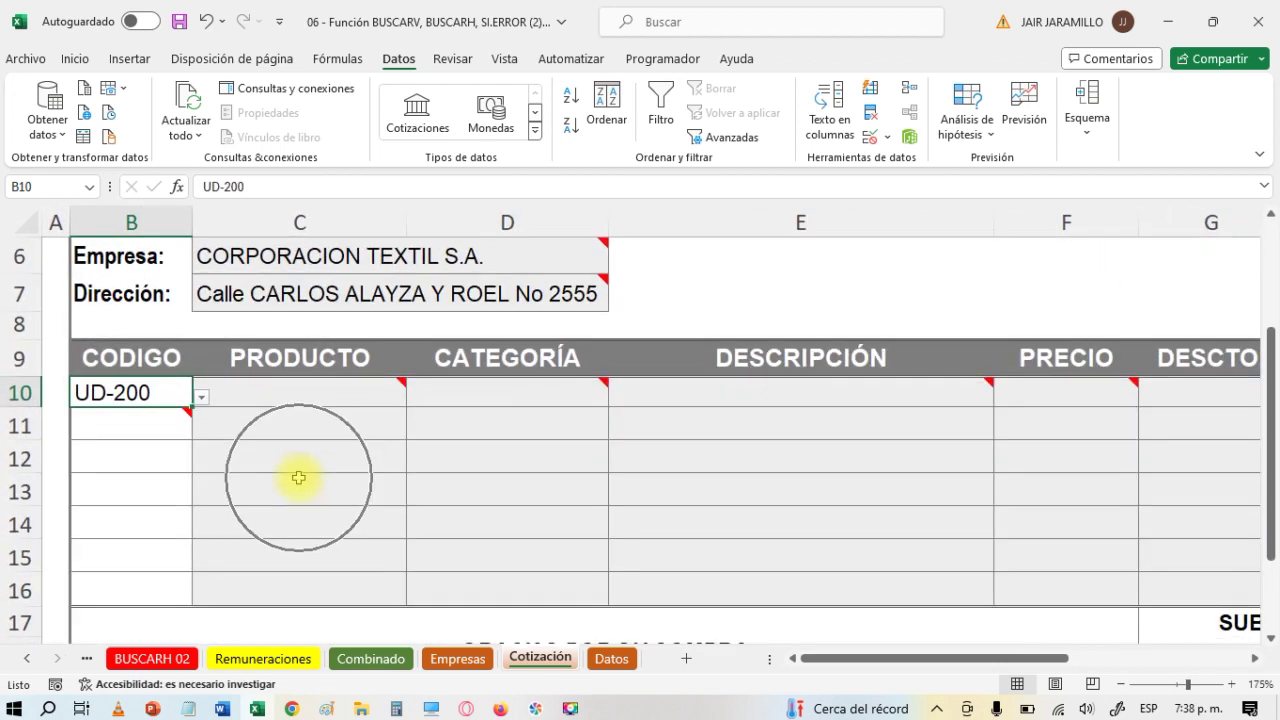
scroll(300, 478, up, 2)
scroll(305, 480, down, 2)
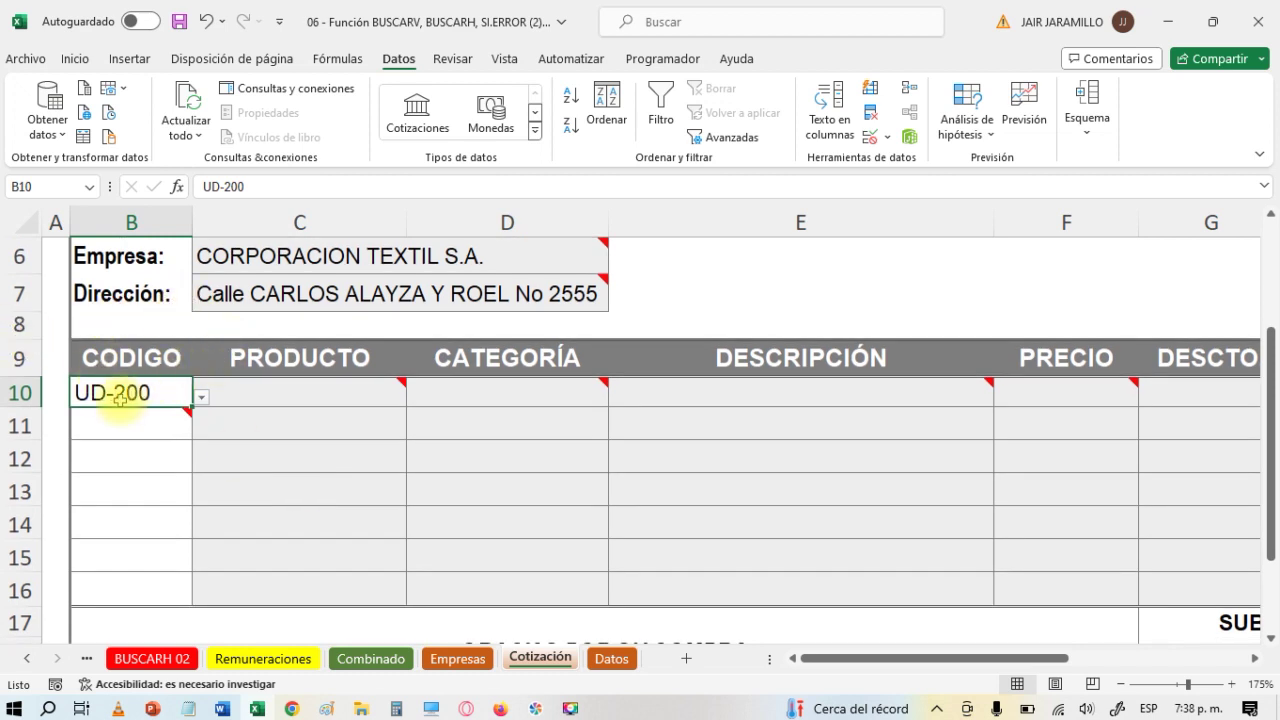
- Review the PRODUCTO, CATEGORÍA, DESCRIPCIÓN and PRECIO cells of row 10 and the BUSCARV formulas in C6 and C7
click(298, 392)
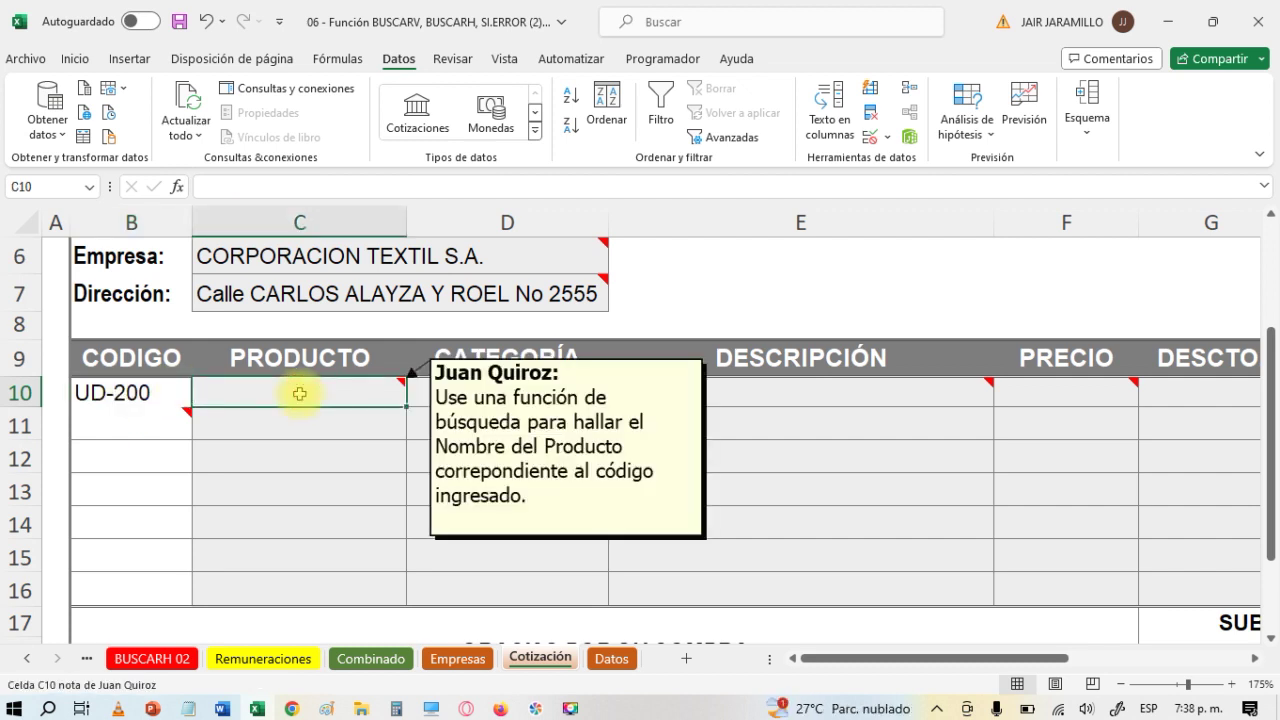
click(452, 390)
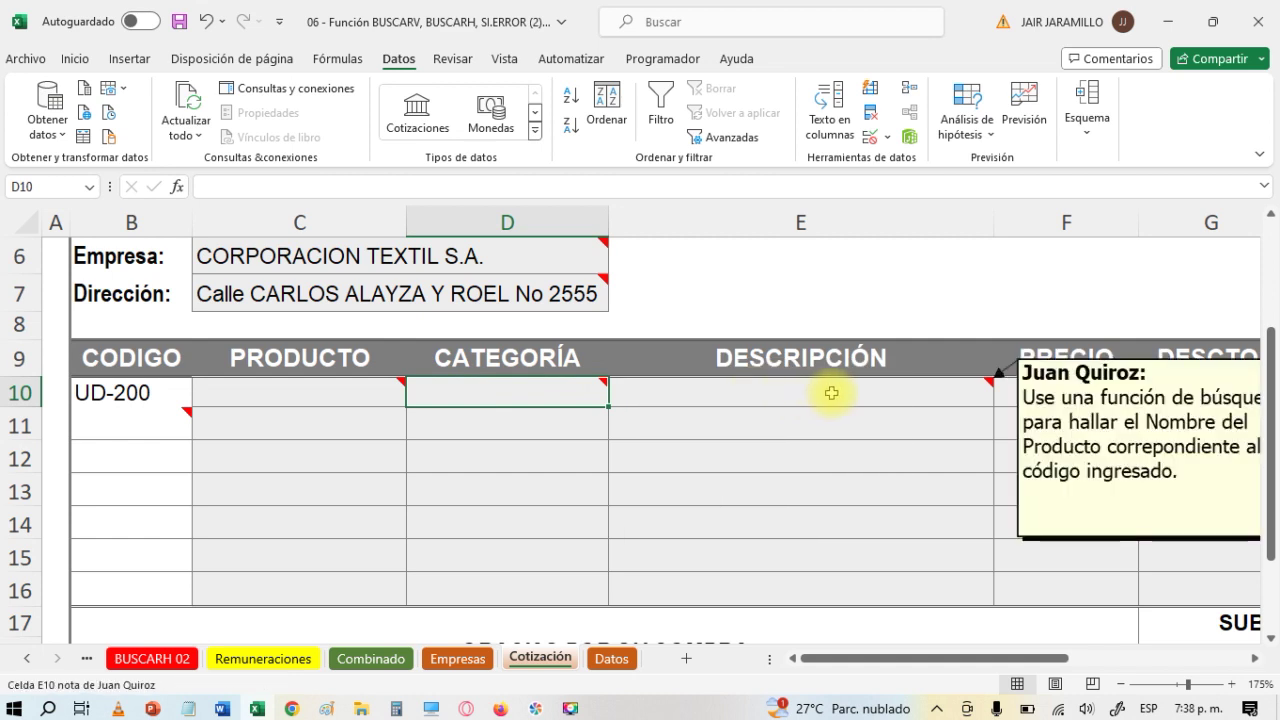
click(831, 393)
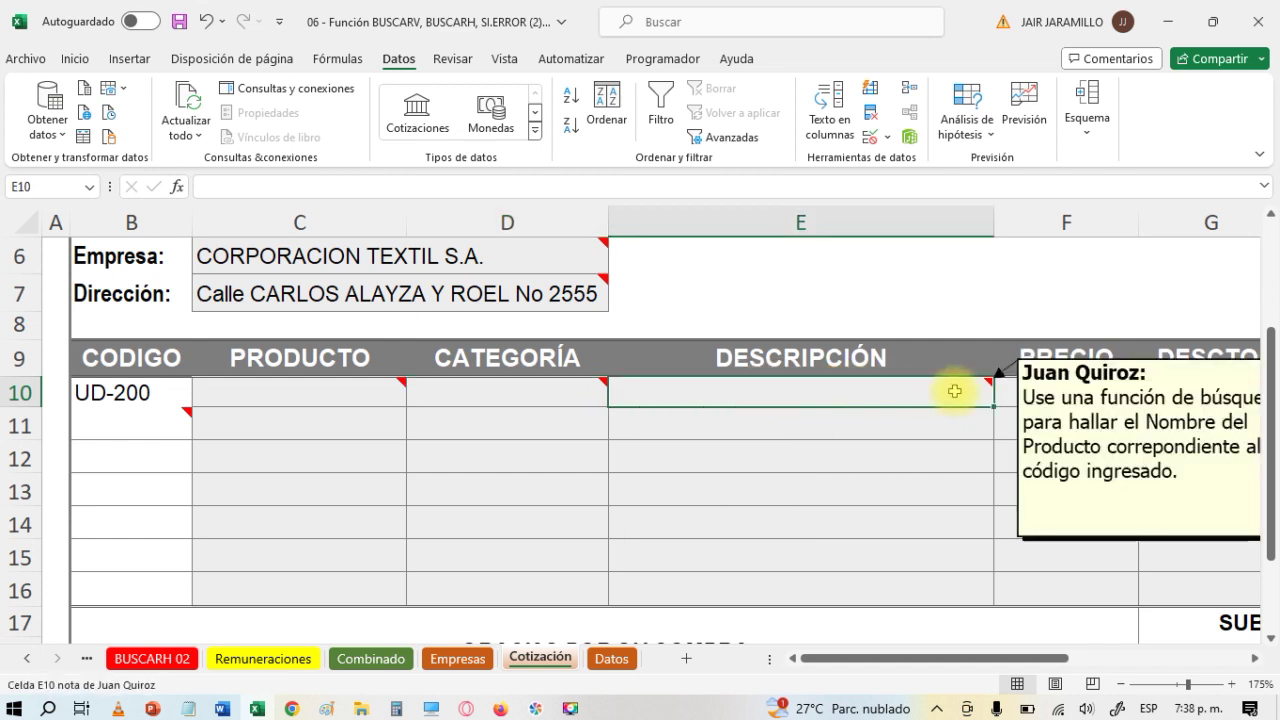
click(1042, 399)
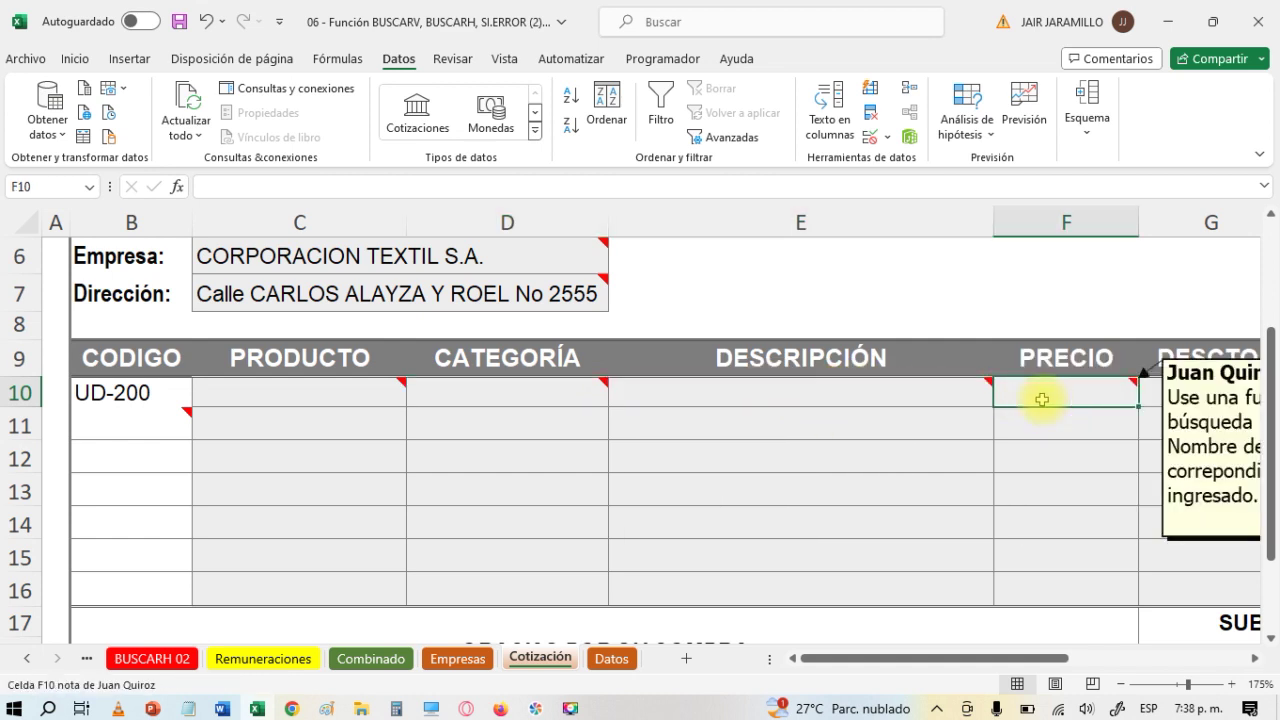
click(268, 403)
scroll(300, 415, up, 2)
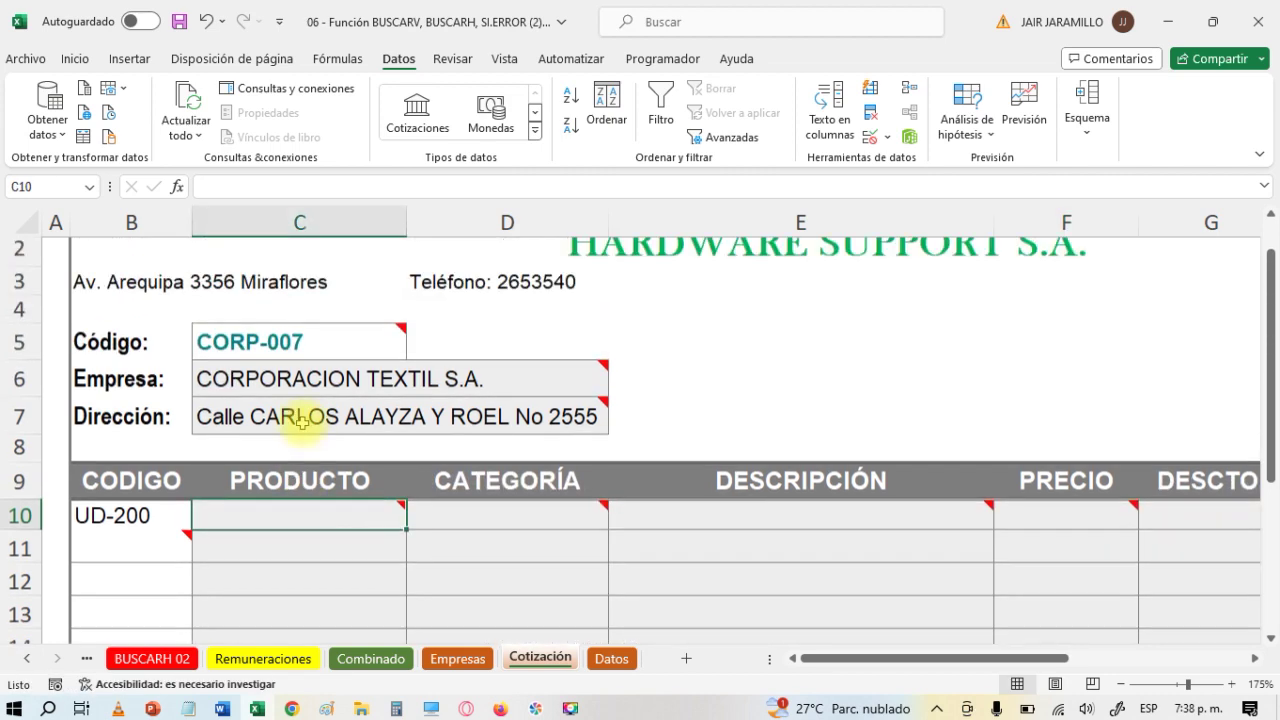
click(280, 425)
click(275, 462)
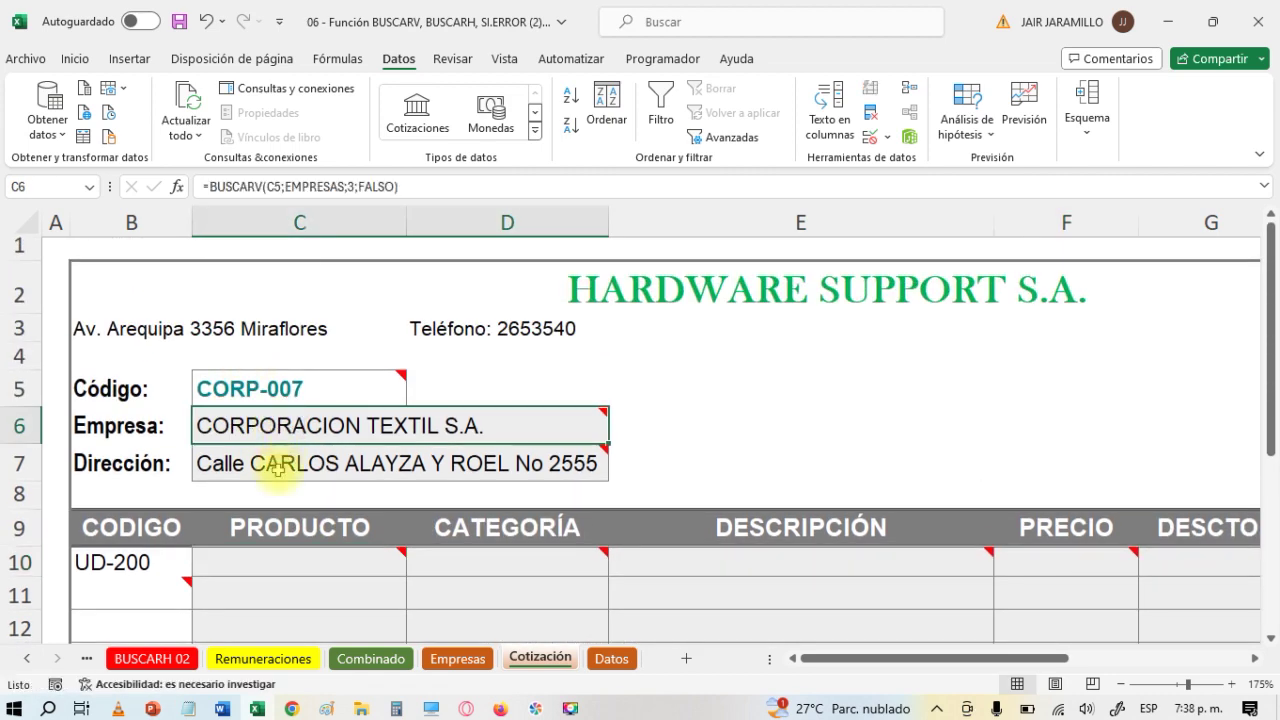
scroll(285, 450, down, 1)
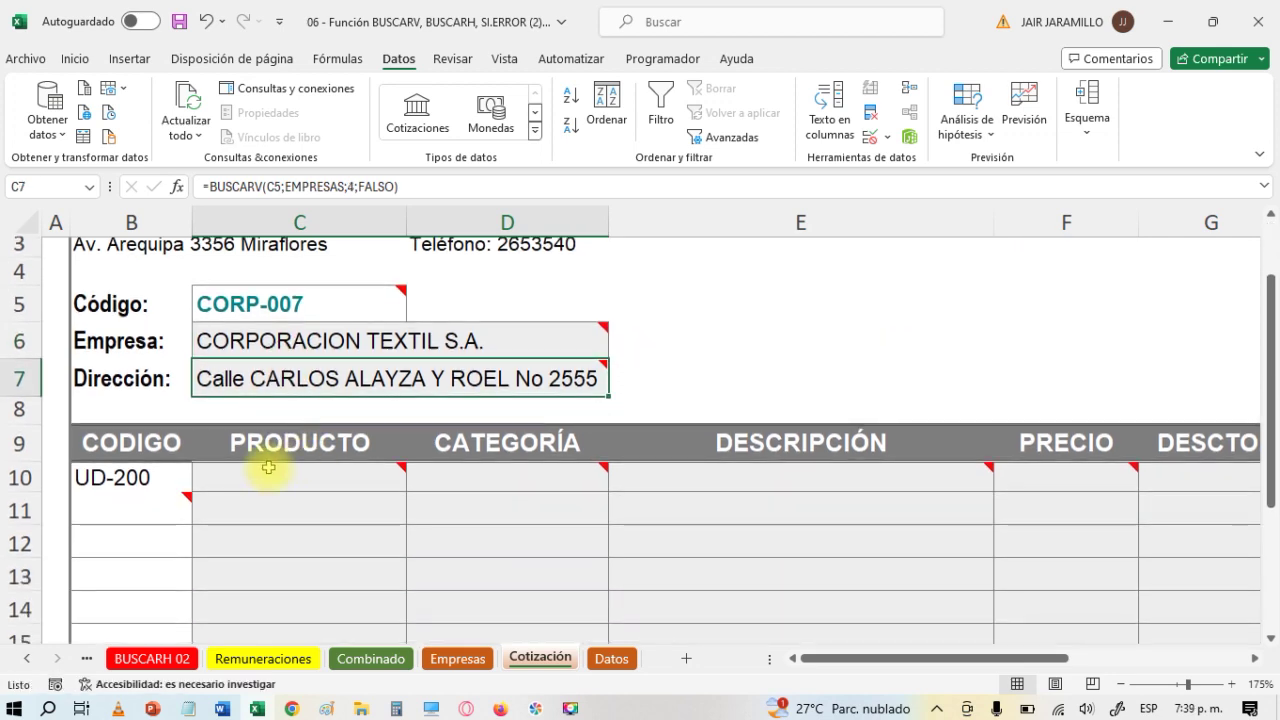
click(266, 466)
scroll(266, 462, down, 2)
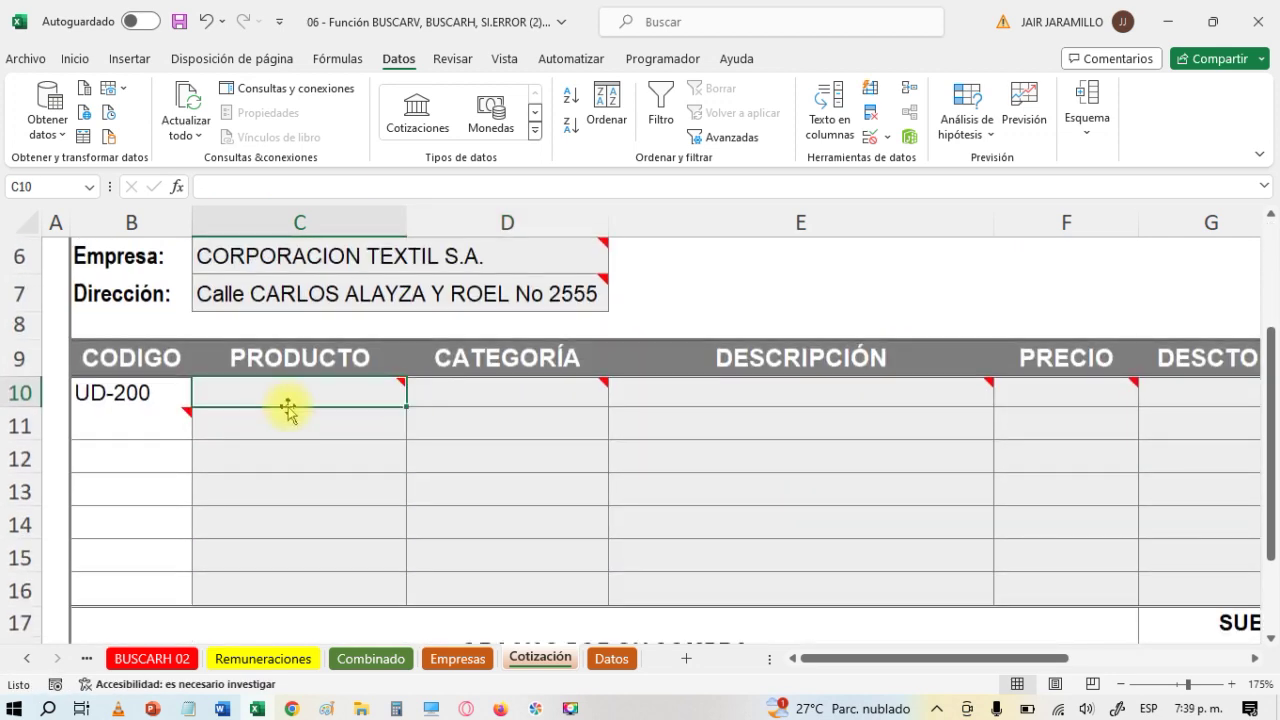
click(105, 392)
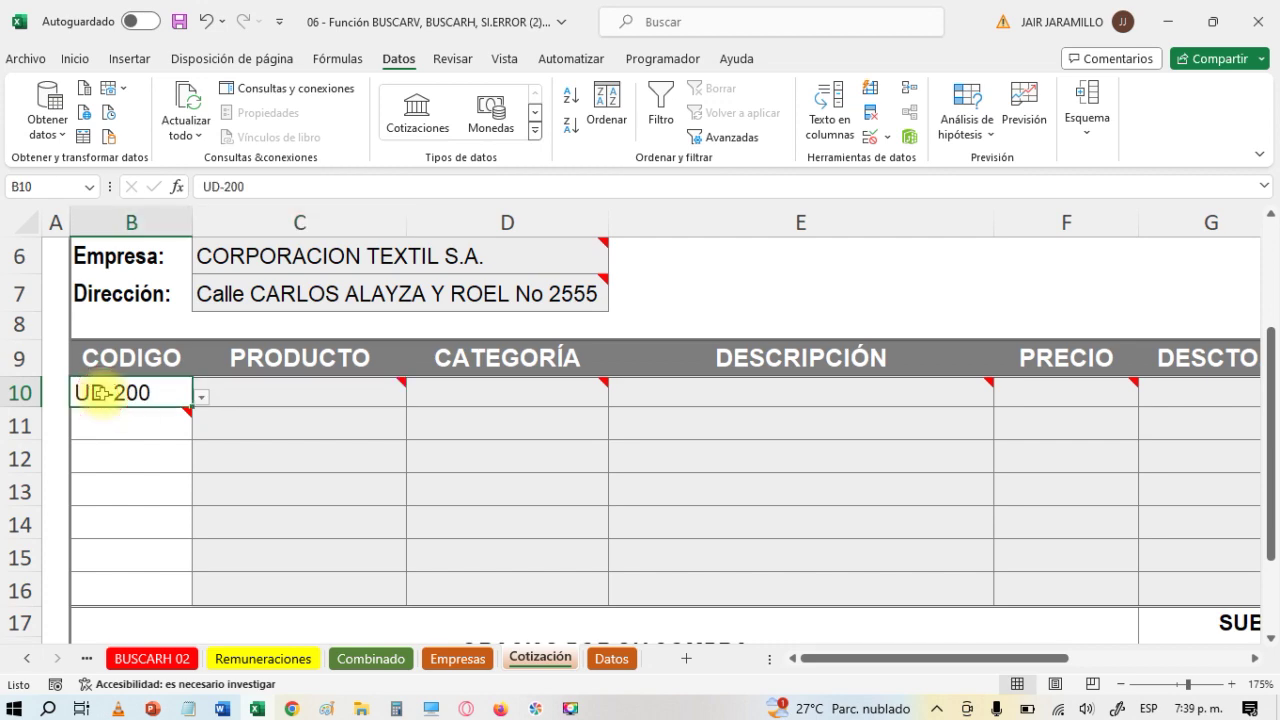
- Examine the PRODUCTO, CATEGORÍA, DESCRIPCION and PRECIO columns of the product table on the Datos sheet
click(610, 658)
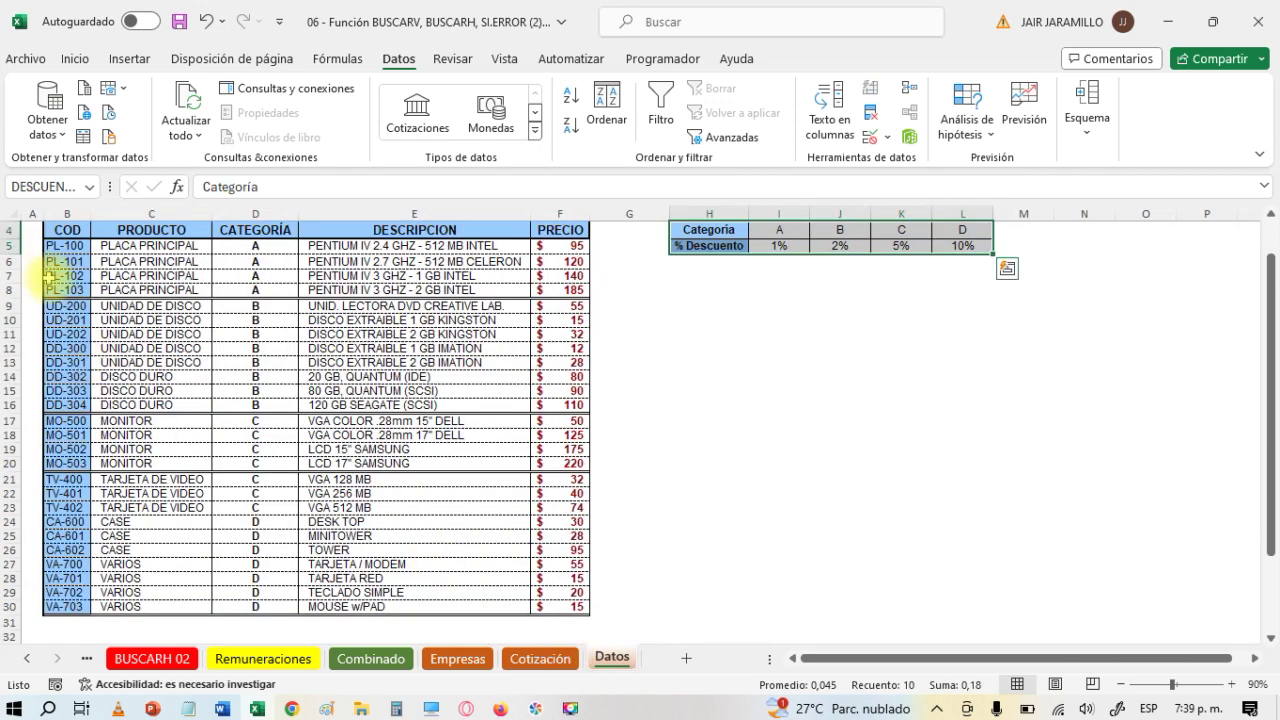
scroll(155, 300, up, 1)
click(155, 303)
click(150, 273)
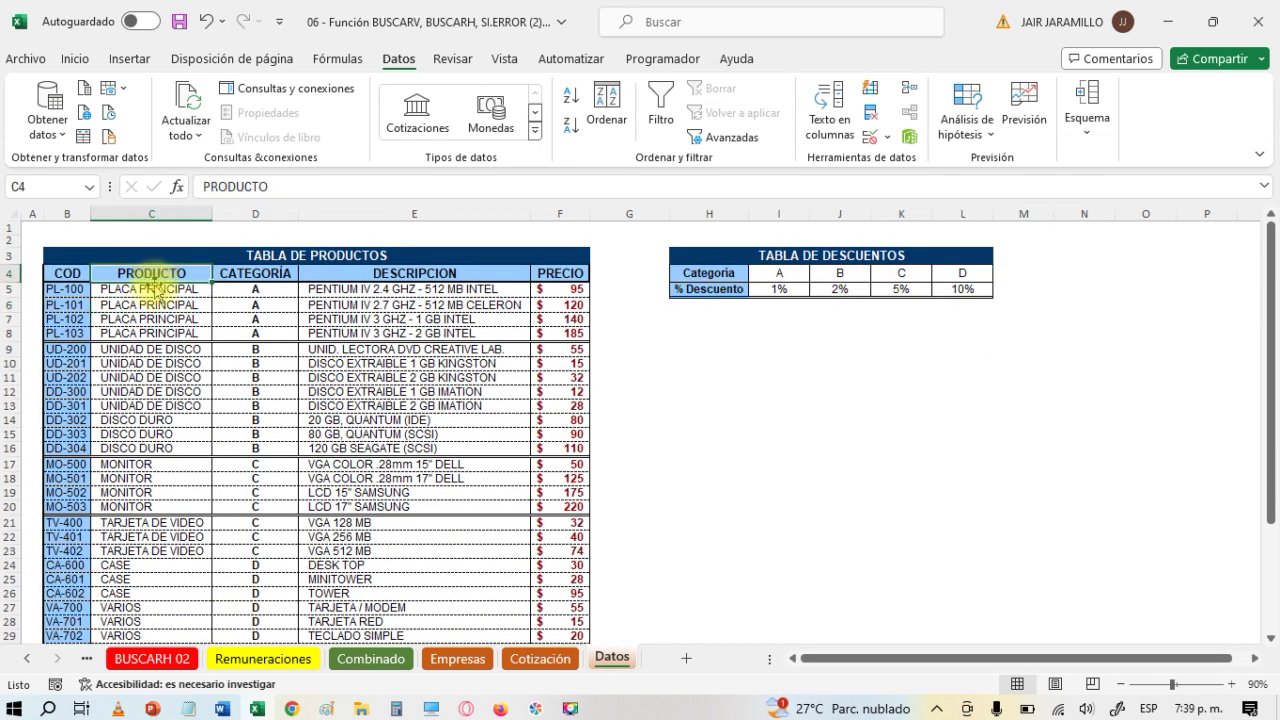
click(255, 289)
click(410, 304)
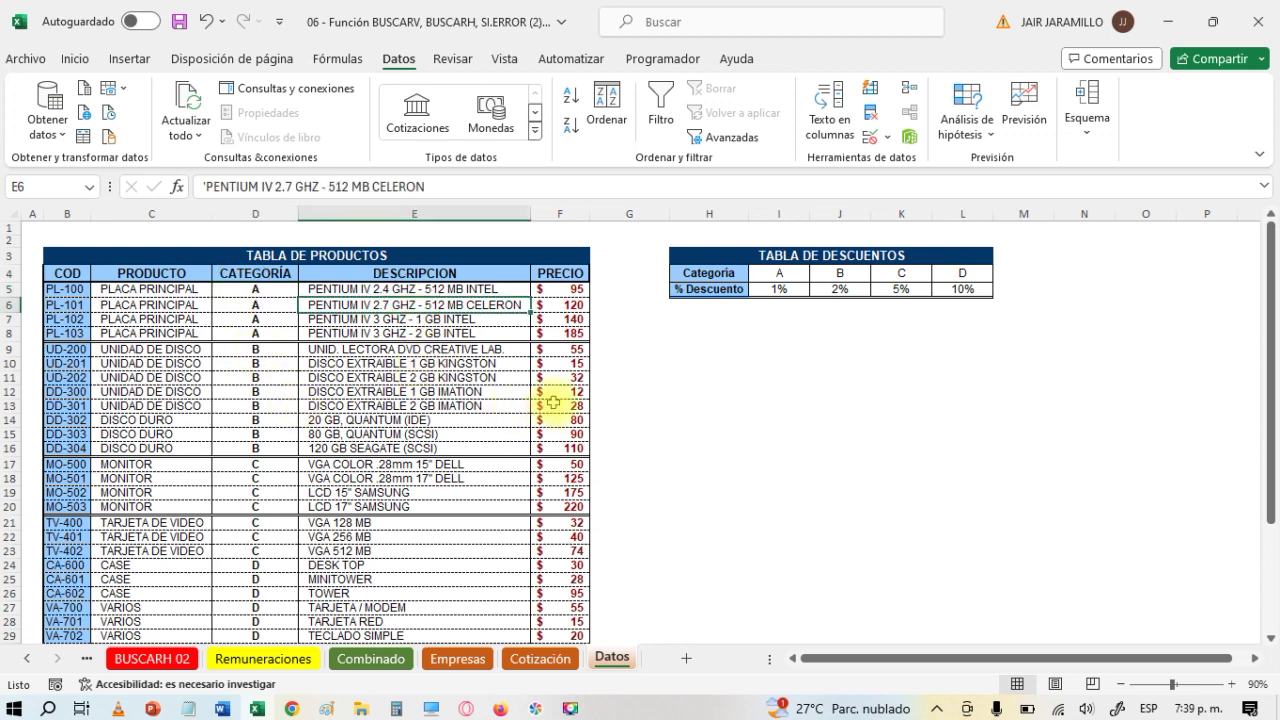
click(560, 304)
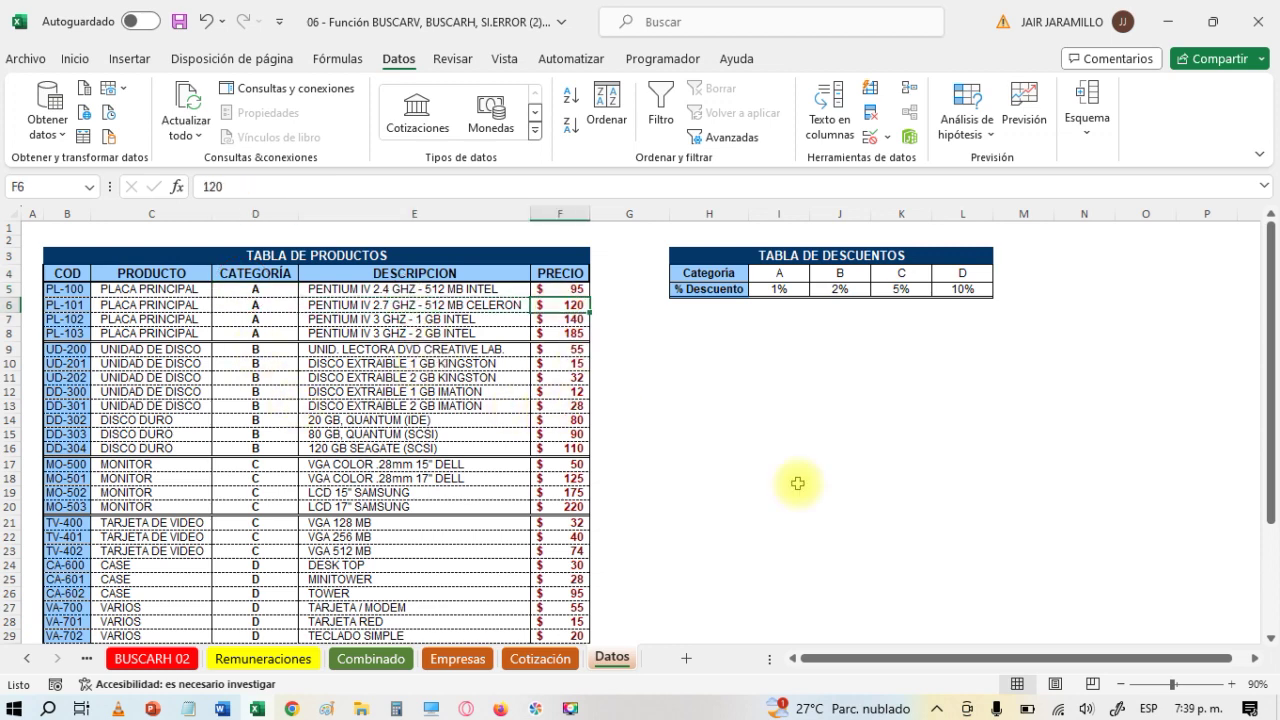
click(563, 661)
click(612, 658)
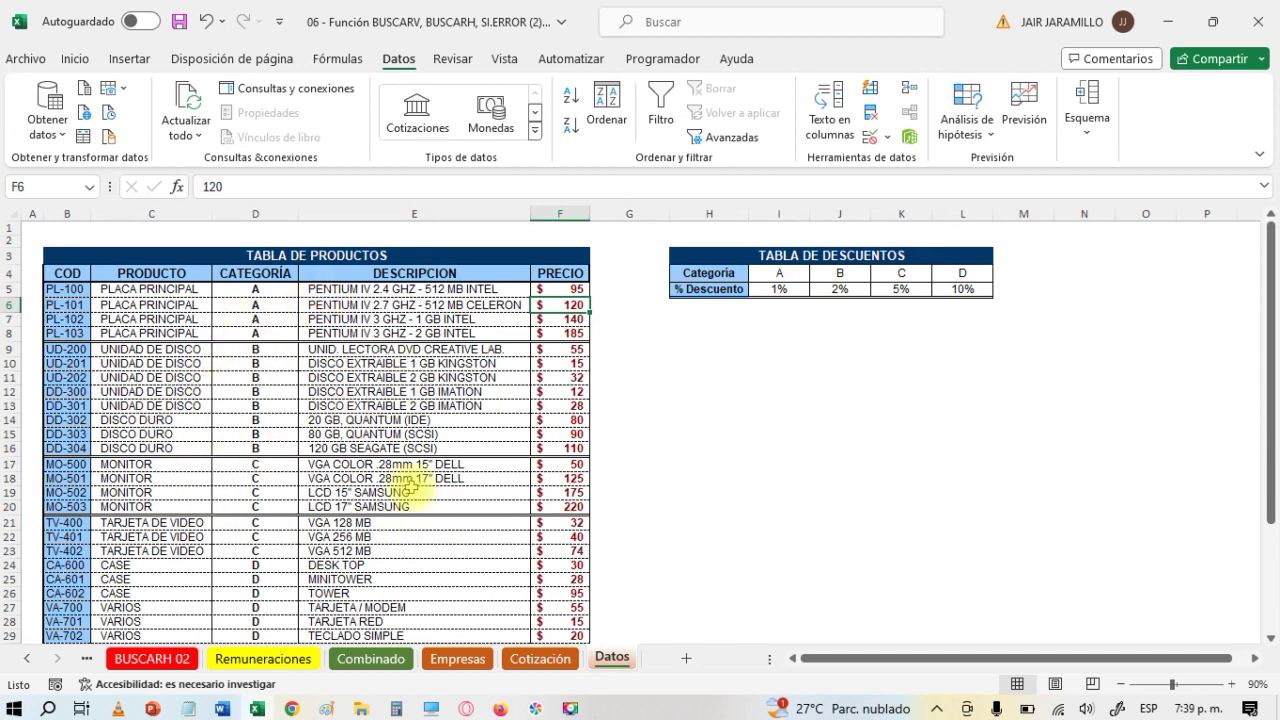
- Start a BUSCARV formula in Cotización cell C10 with the code in B10 as the lookup value
click(524, 660)
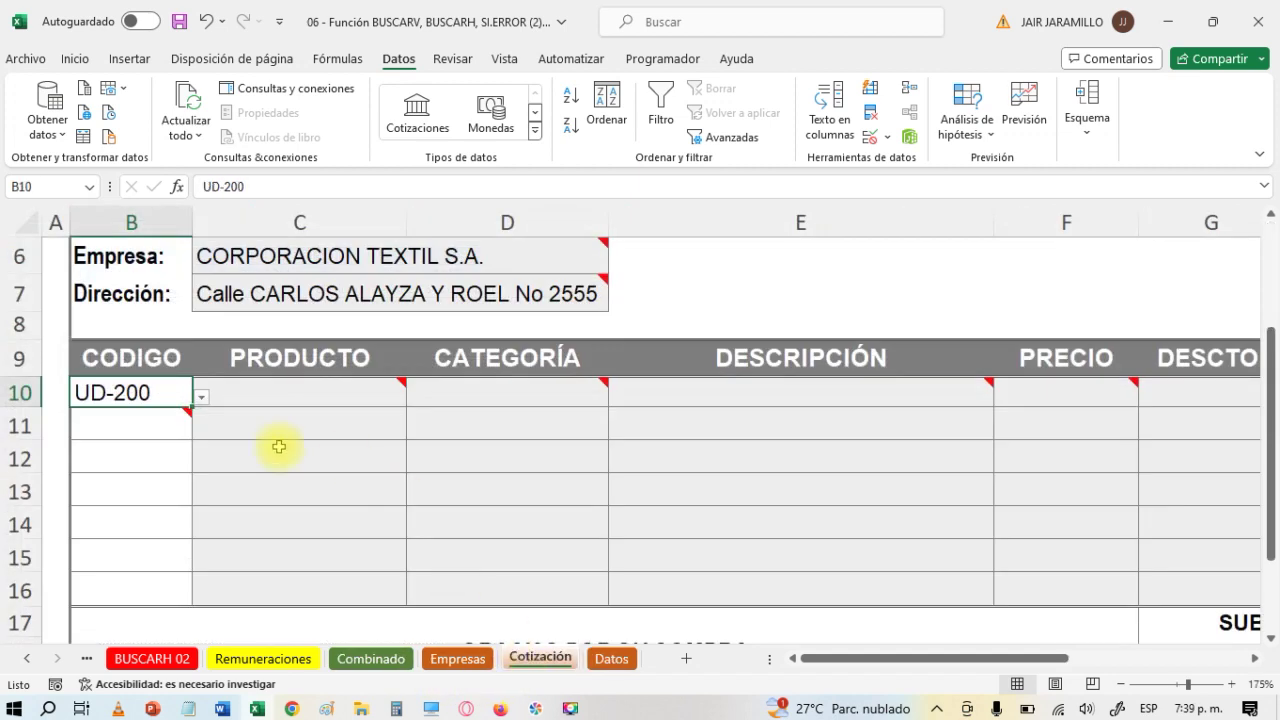
click(257, 385)
text(=)
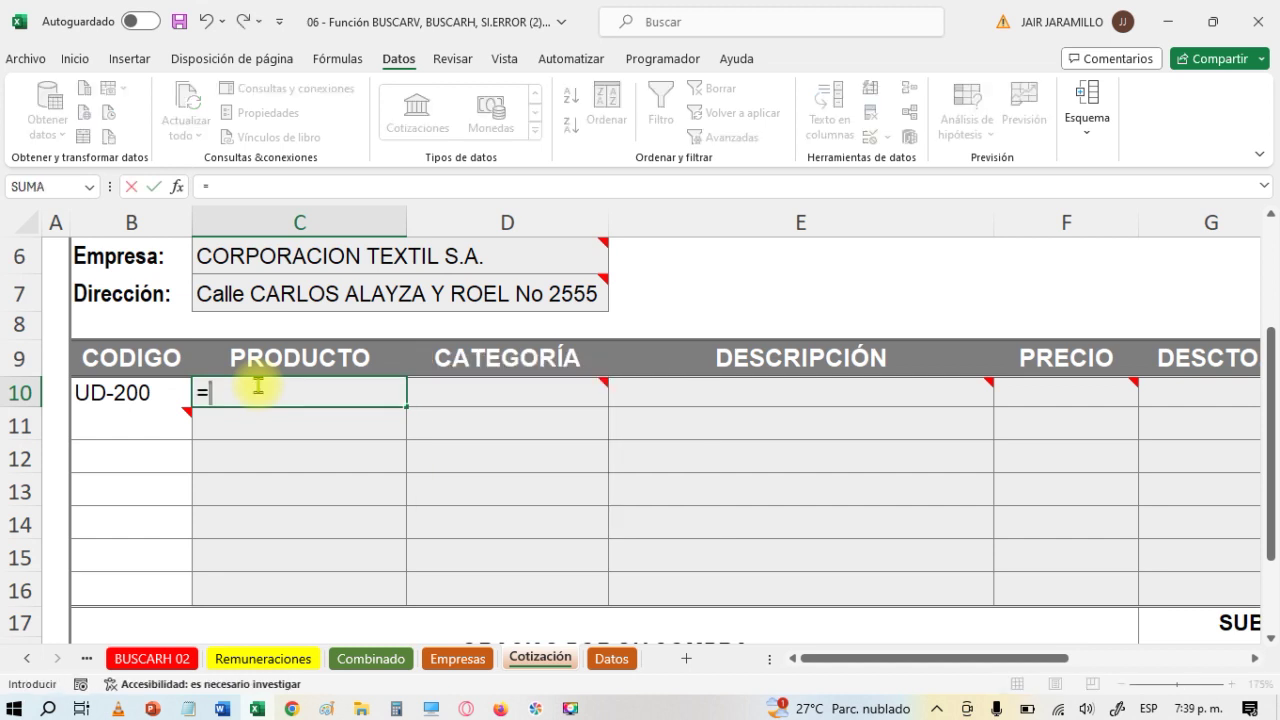
text(BUSCA)
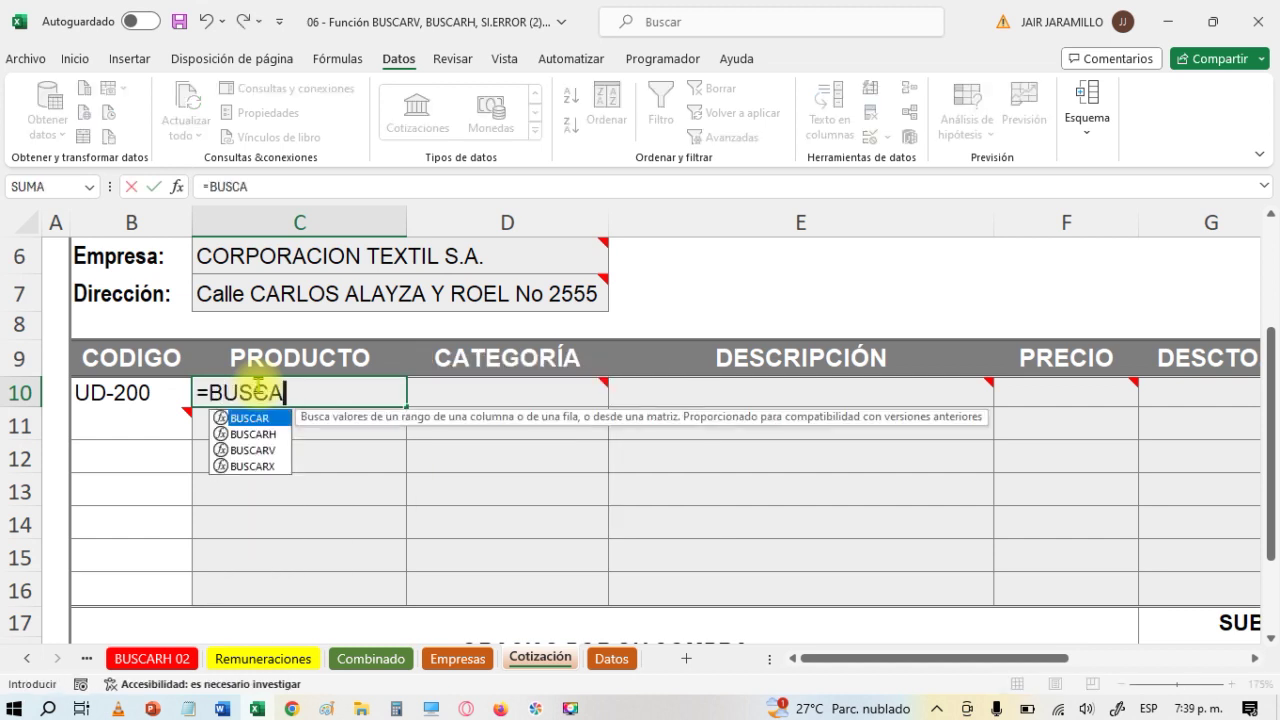
text(R)
double_click(257, 450)
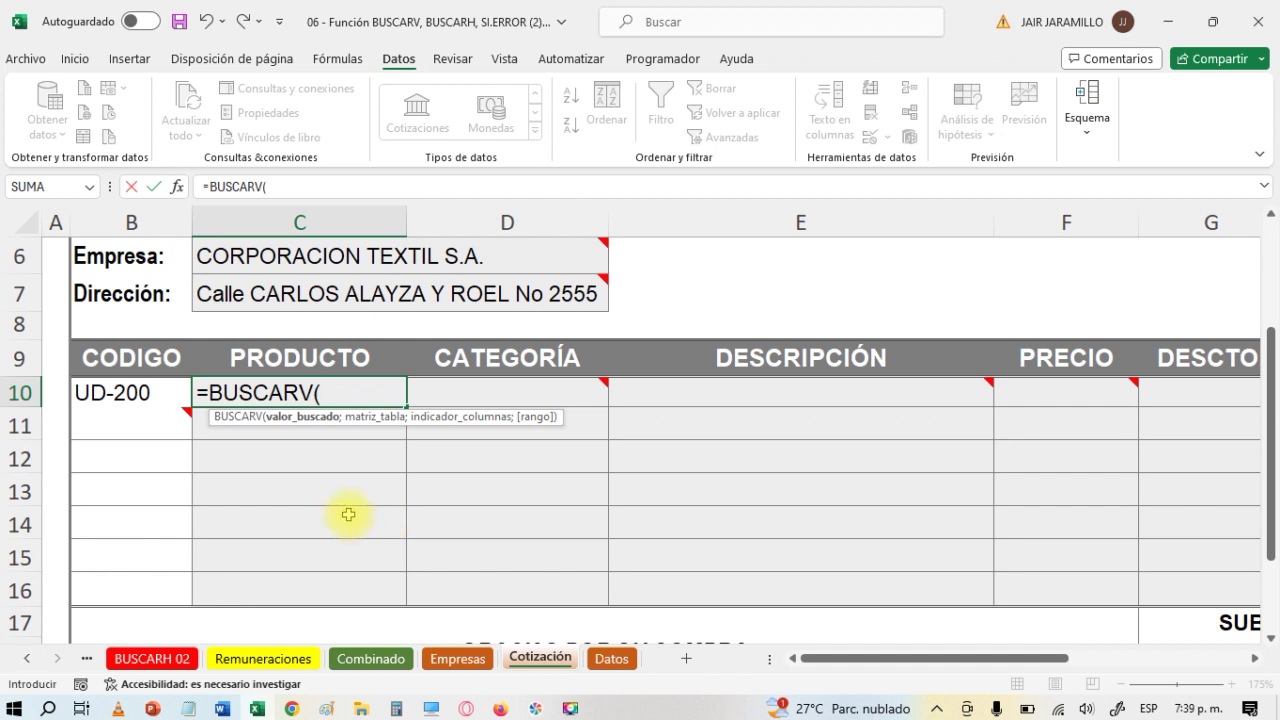
click(118, 394)
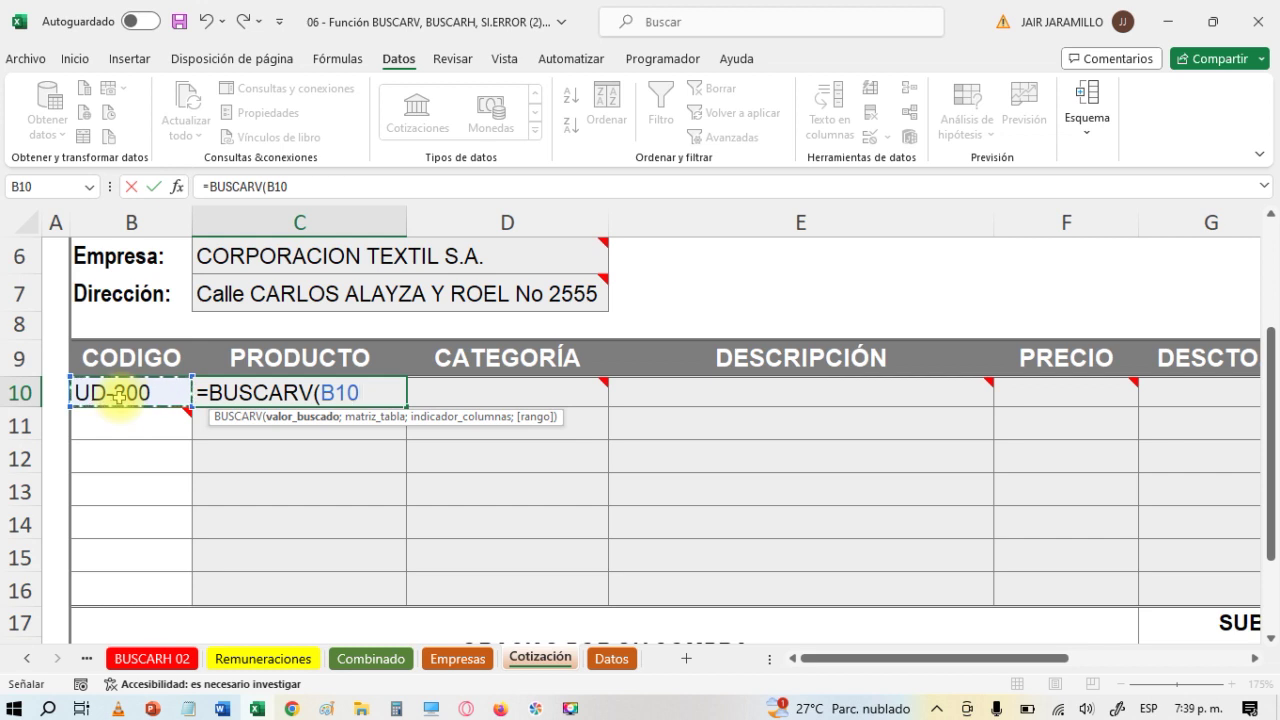
text(;)
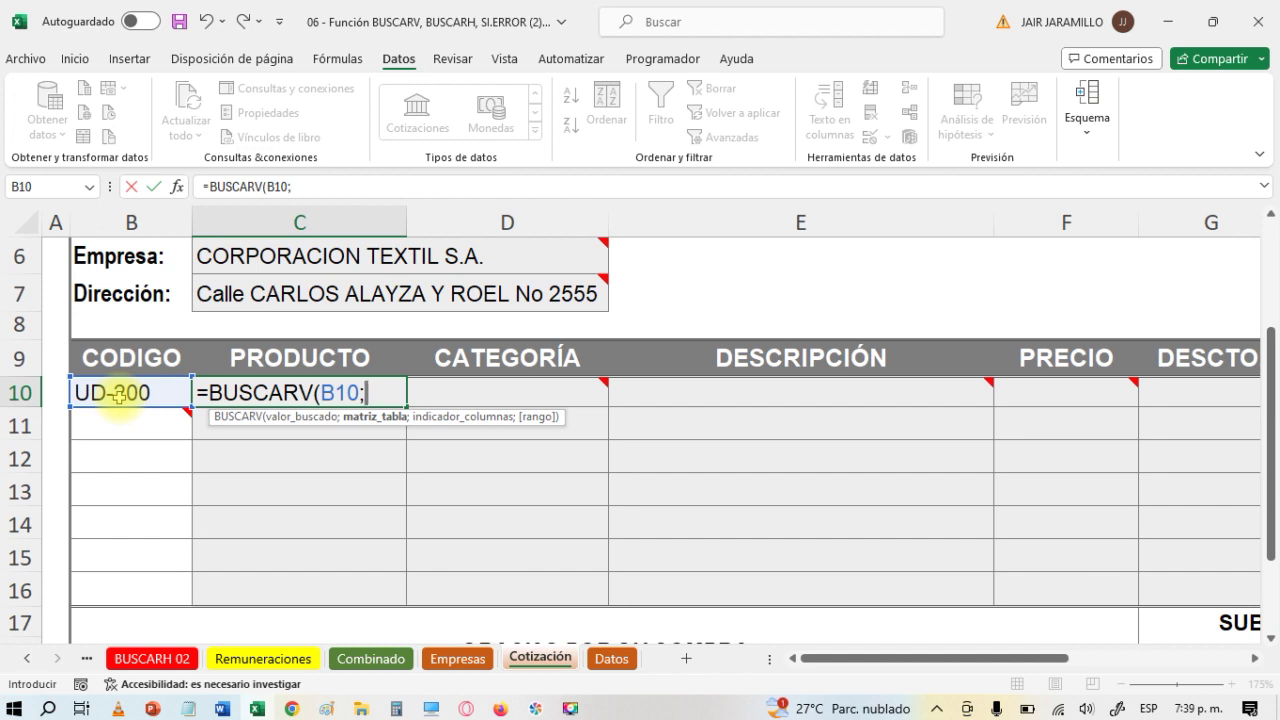
- Complete the C10 formula with the named table PRODUCTOS2, column index 2 and FALSO for an exact match
text(PRO)
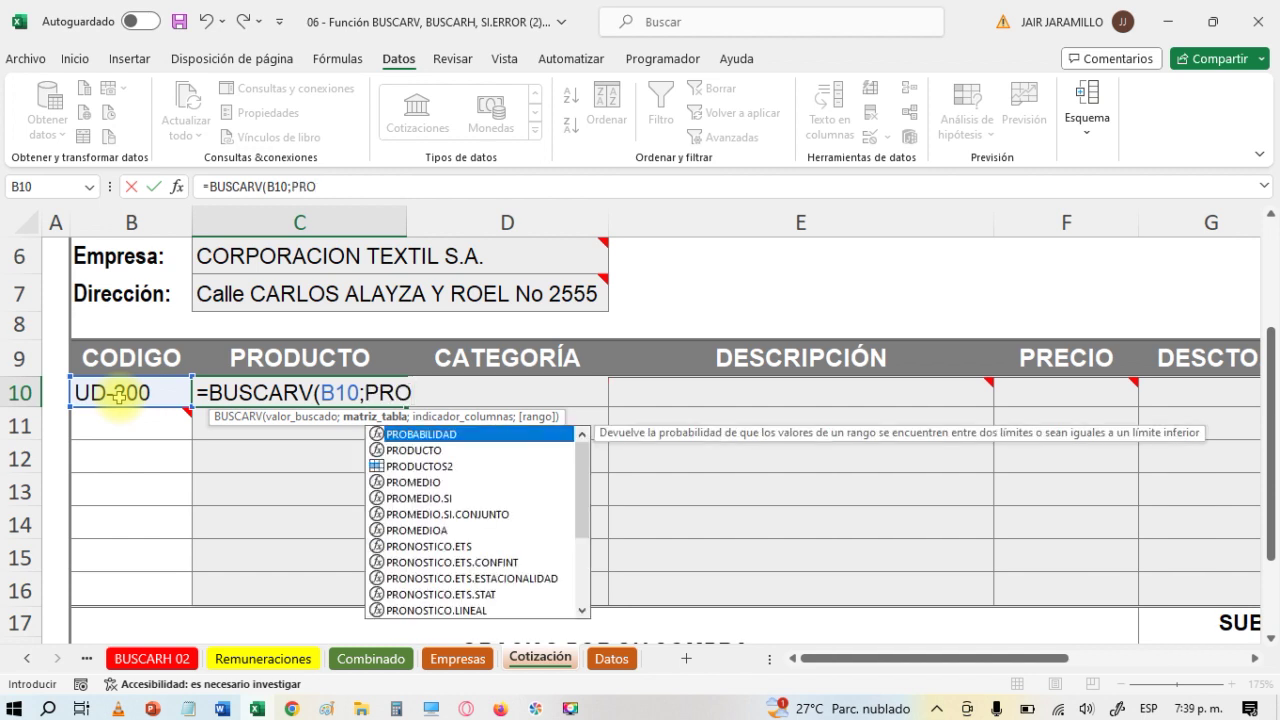
text(D)
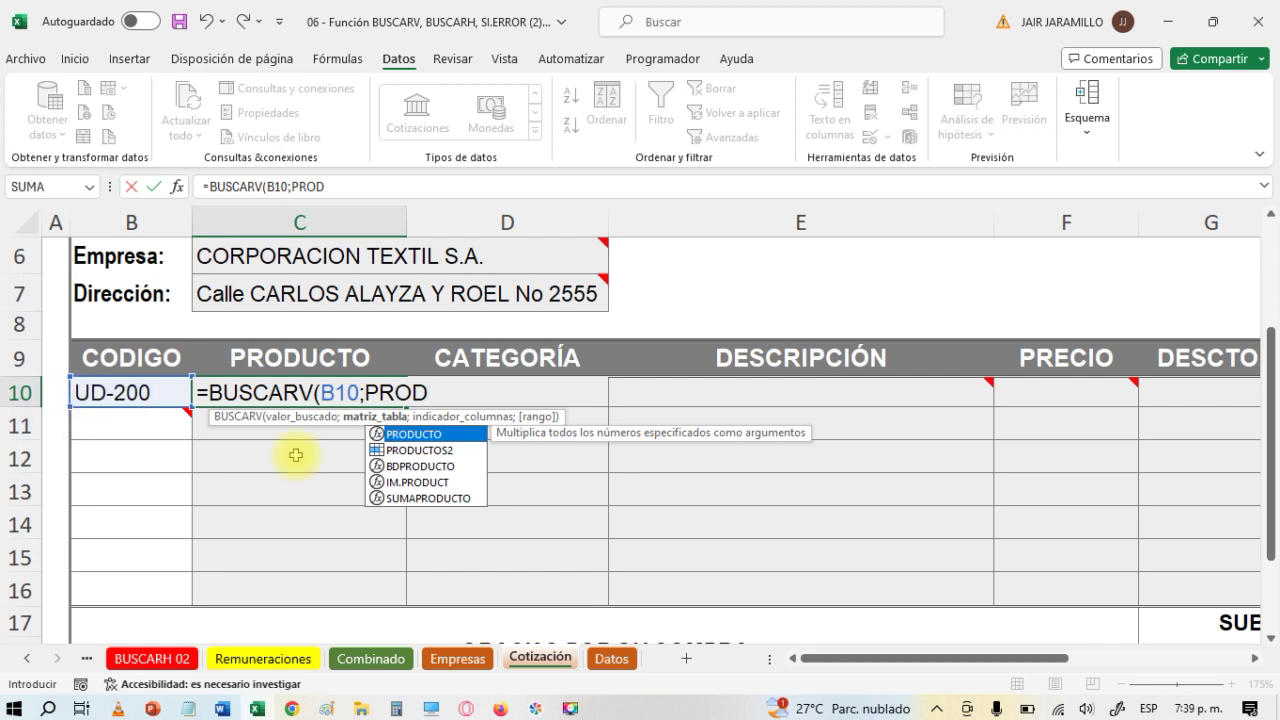
double_click(440, 450)
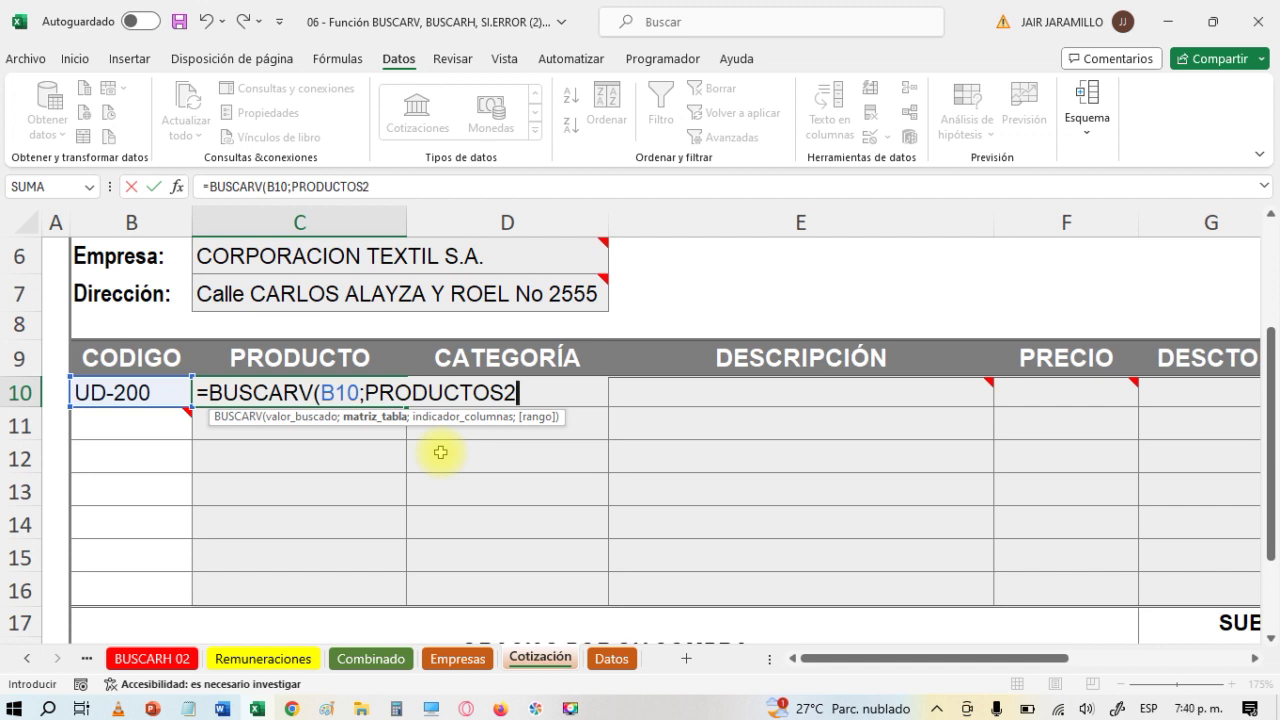
text(;2)
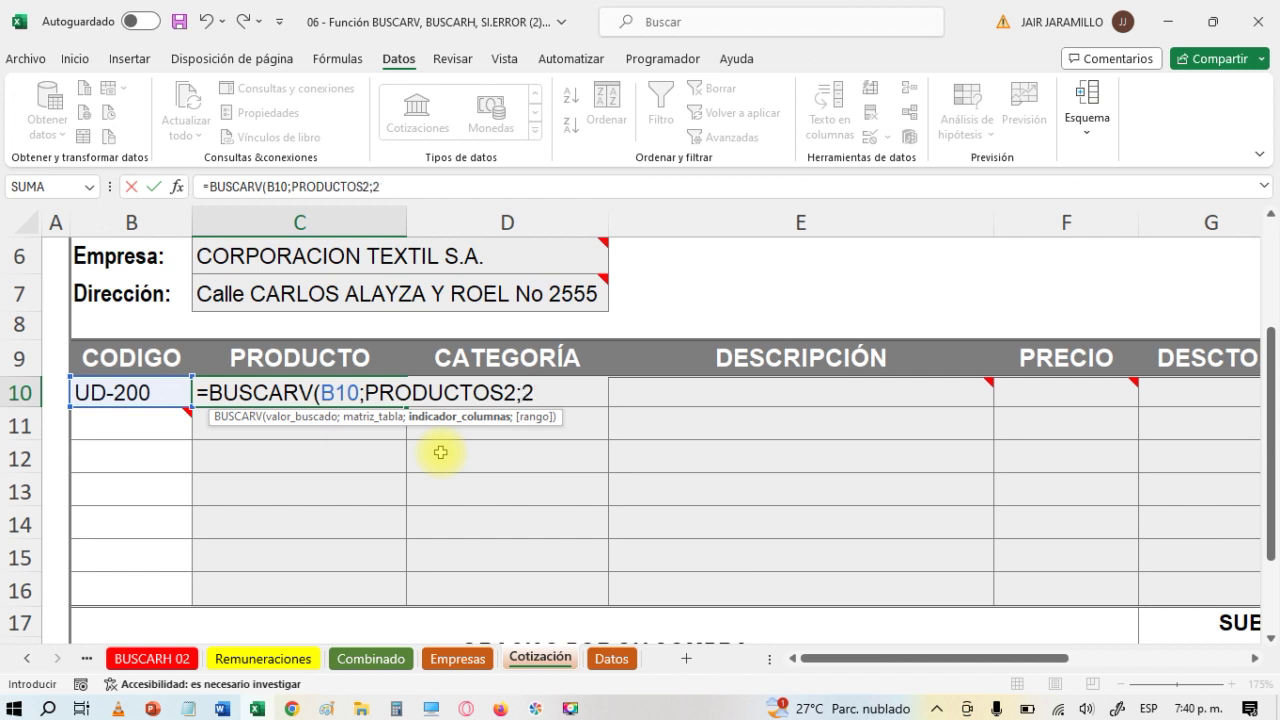
text(;)
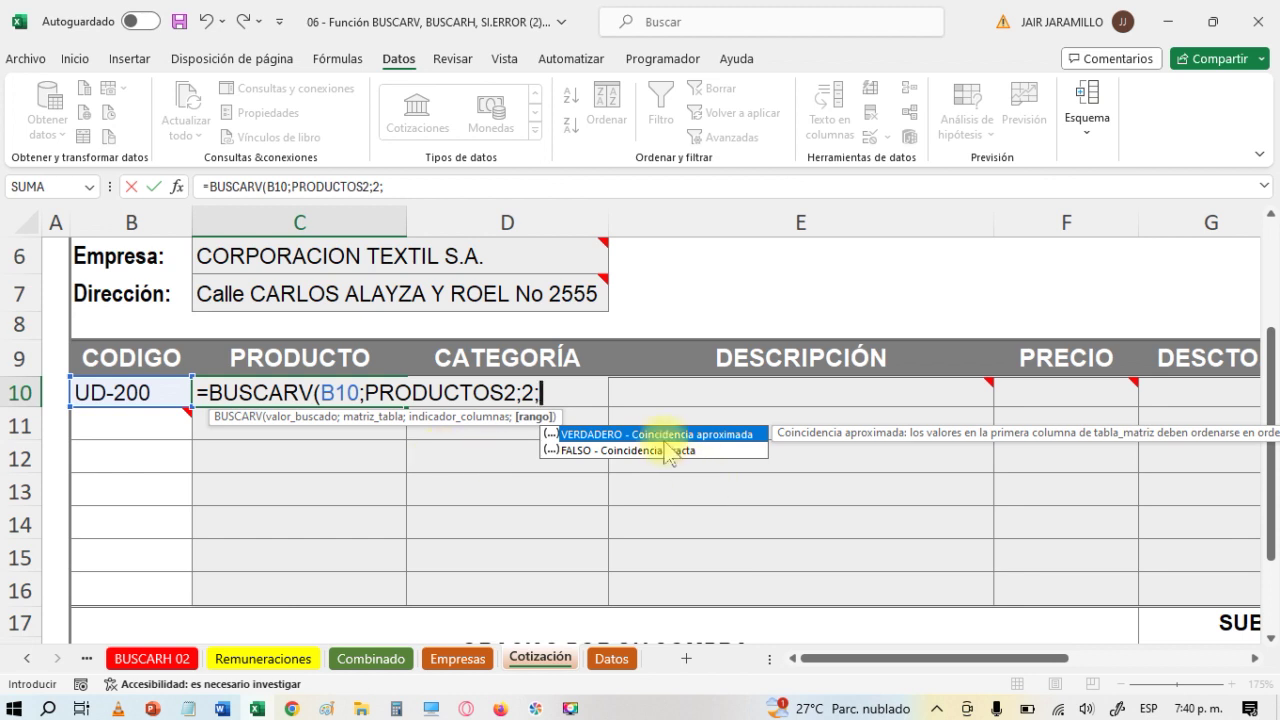
double_click(630, 450)
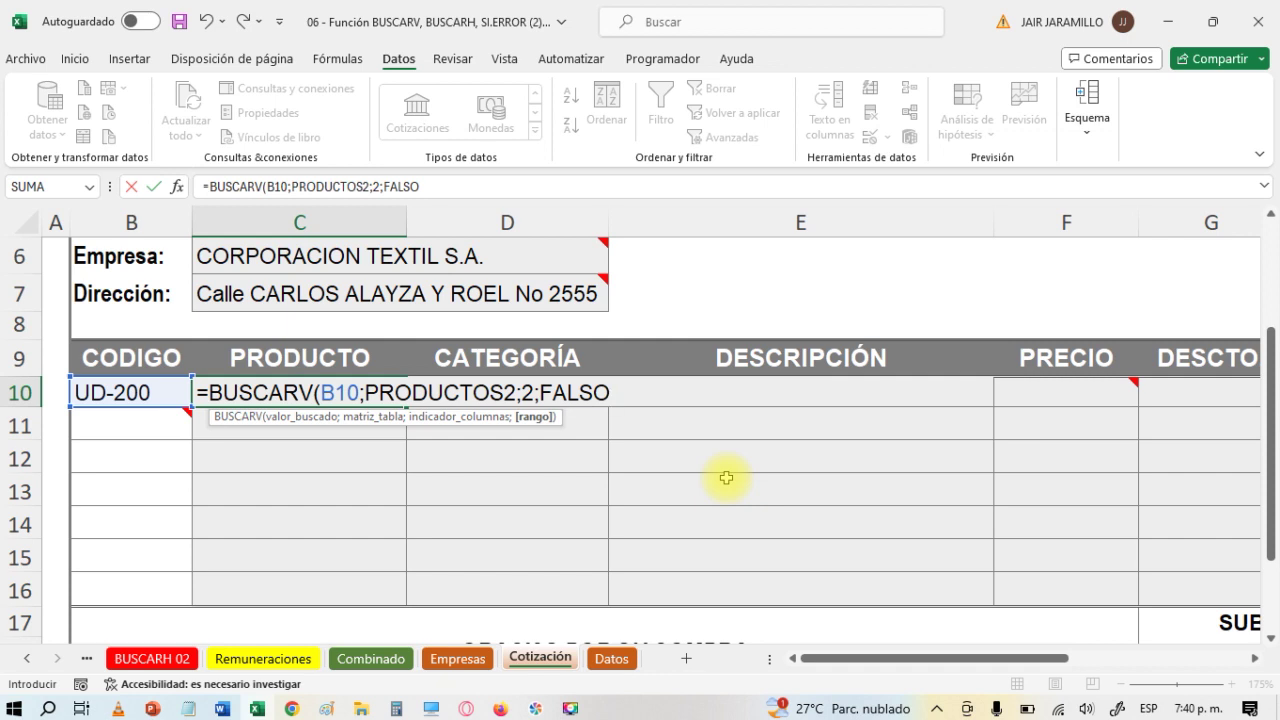
key(Return)
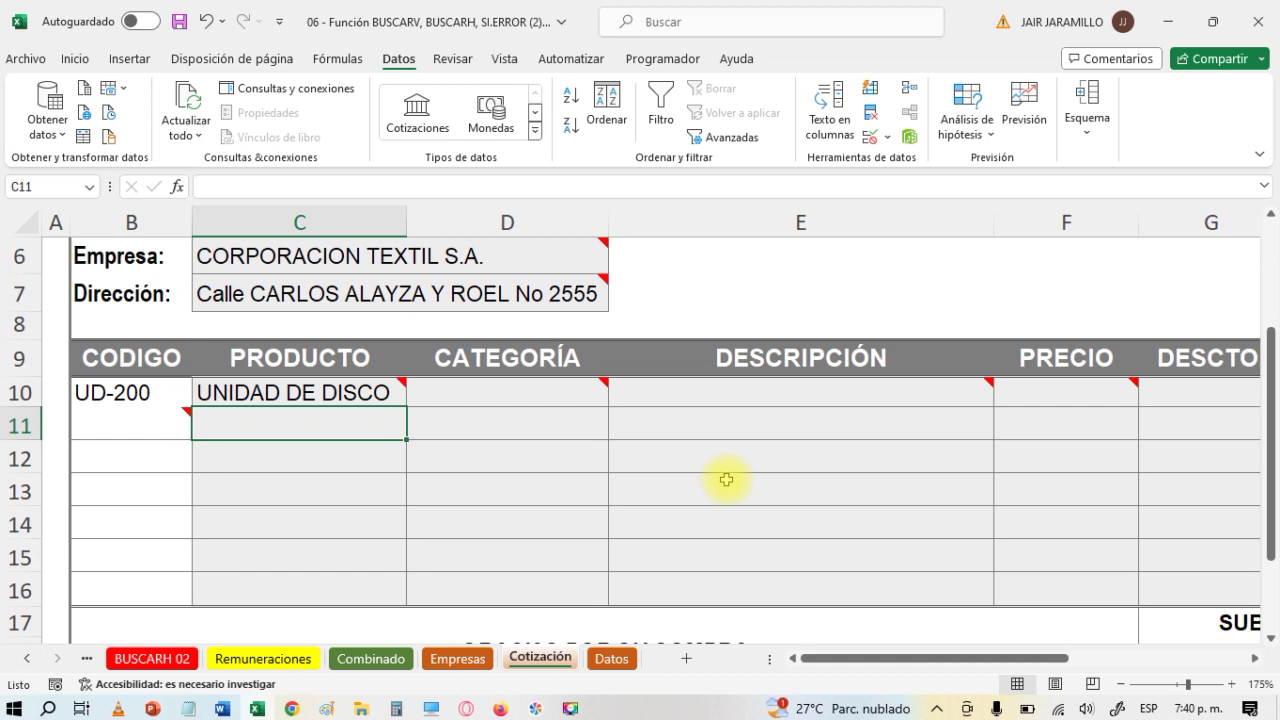
- Check the CATEGORÍA column on the Datos sheet and start a BUSCARV formula in Cotización cell D10 with B10 as the lookup value
click(612, 658)
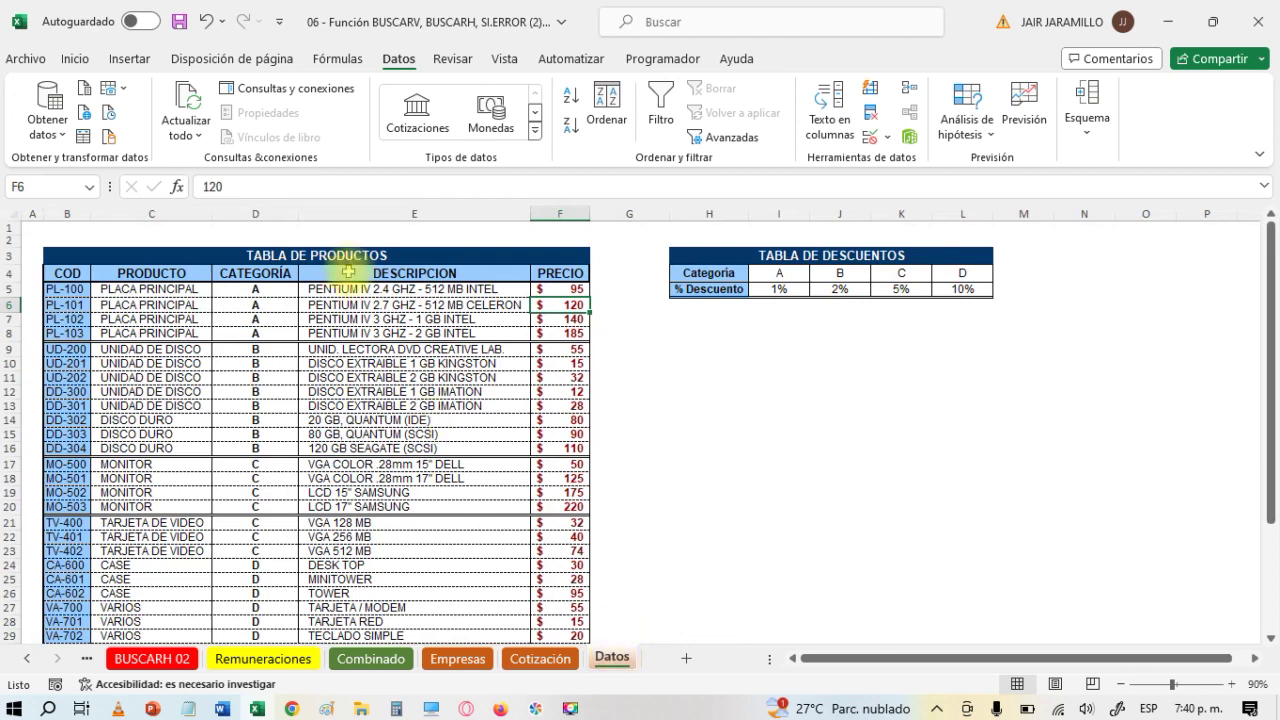
click(260, 274)
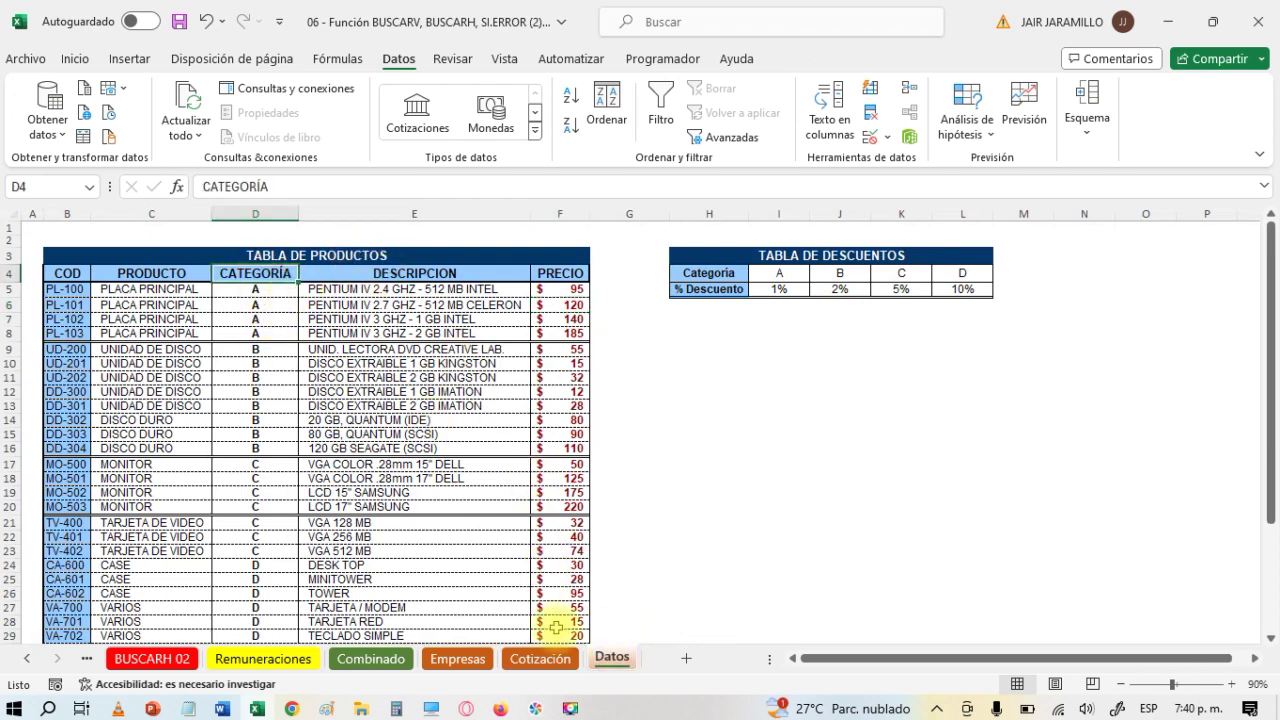
click(540, 658)
mouse_move(340, 393)
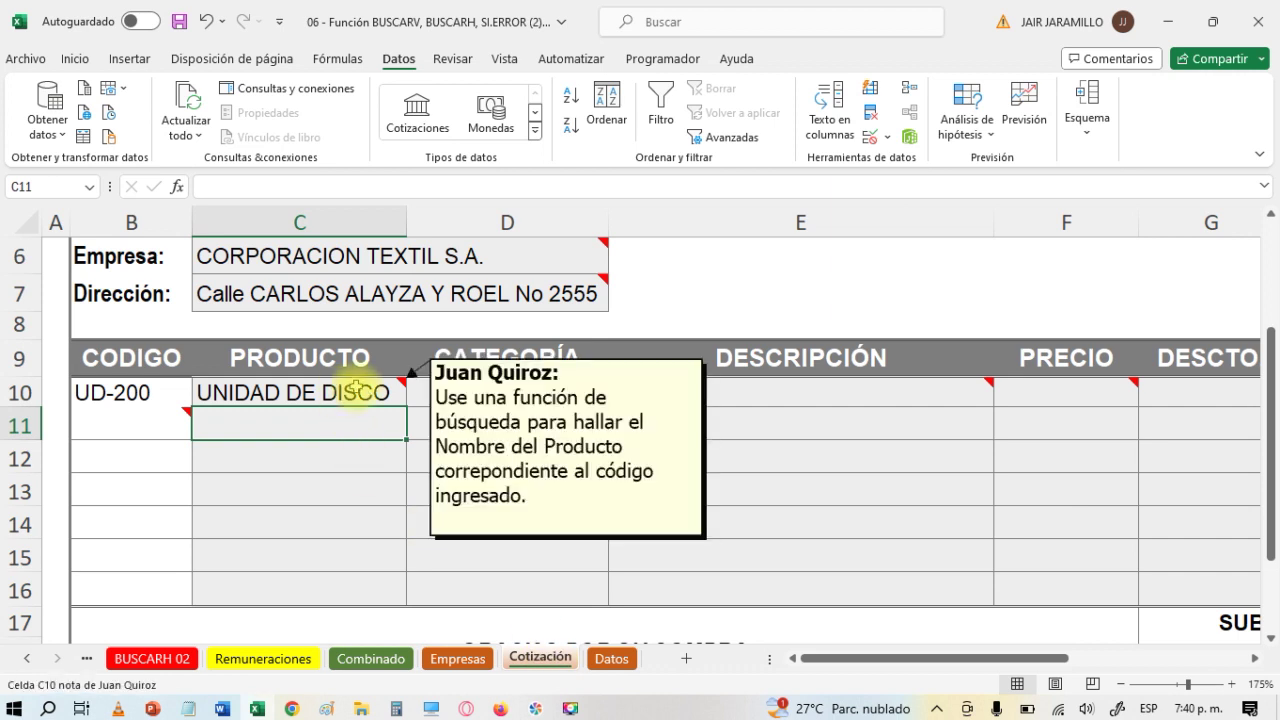
click(483, 399)
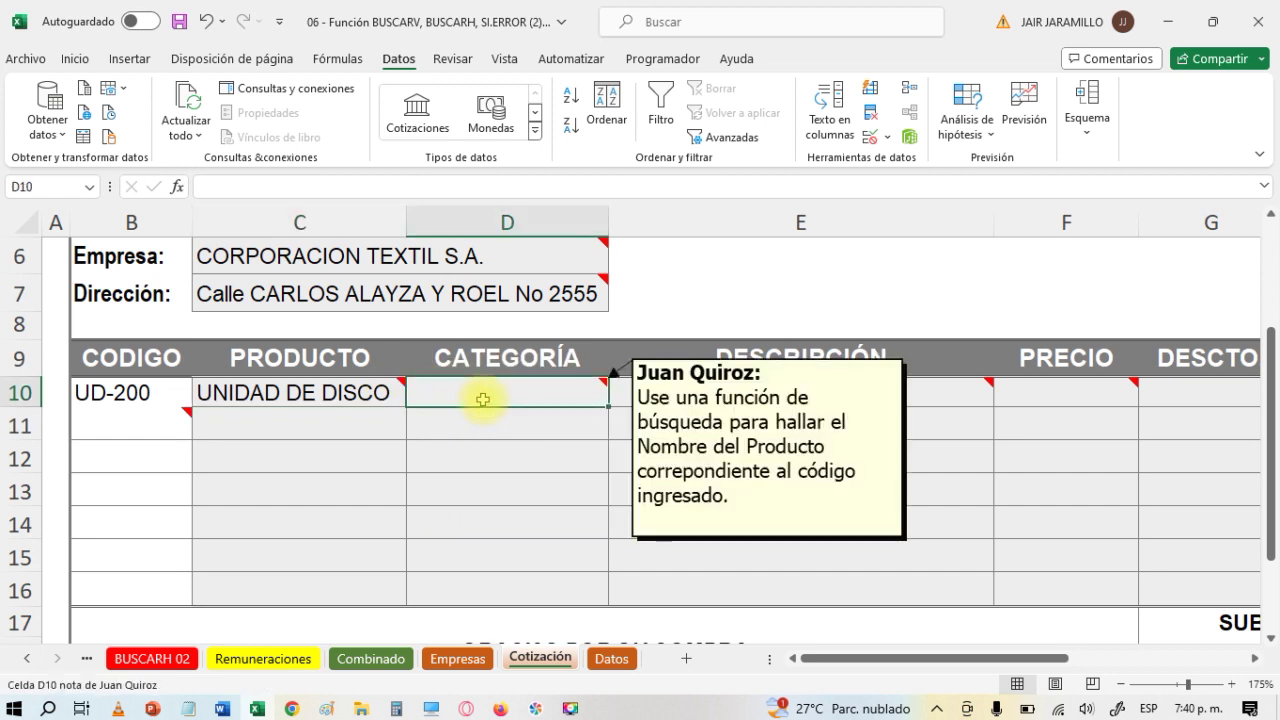
text(=BUSC)
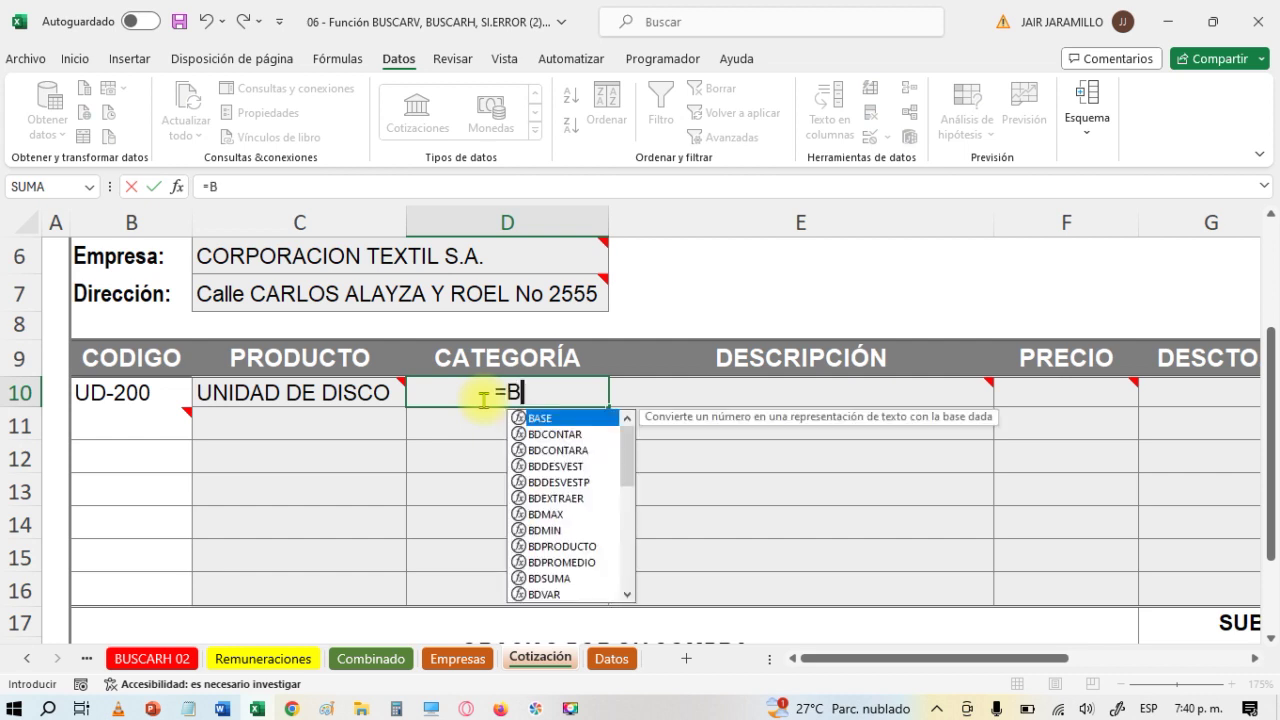
key(Down)
key(Down)
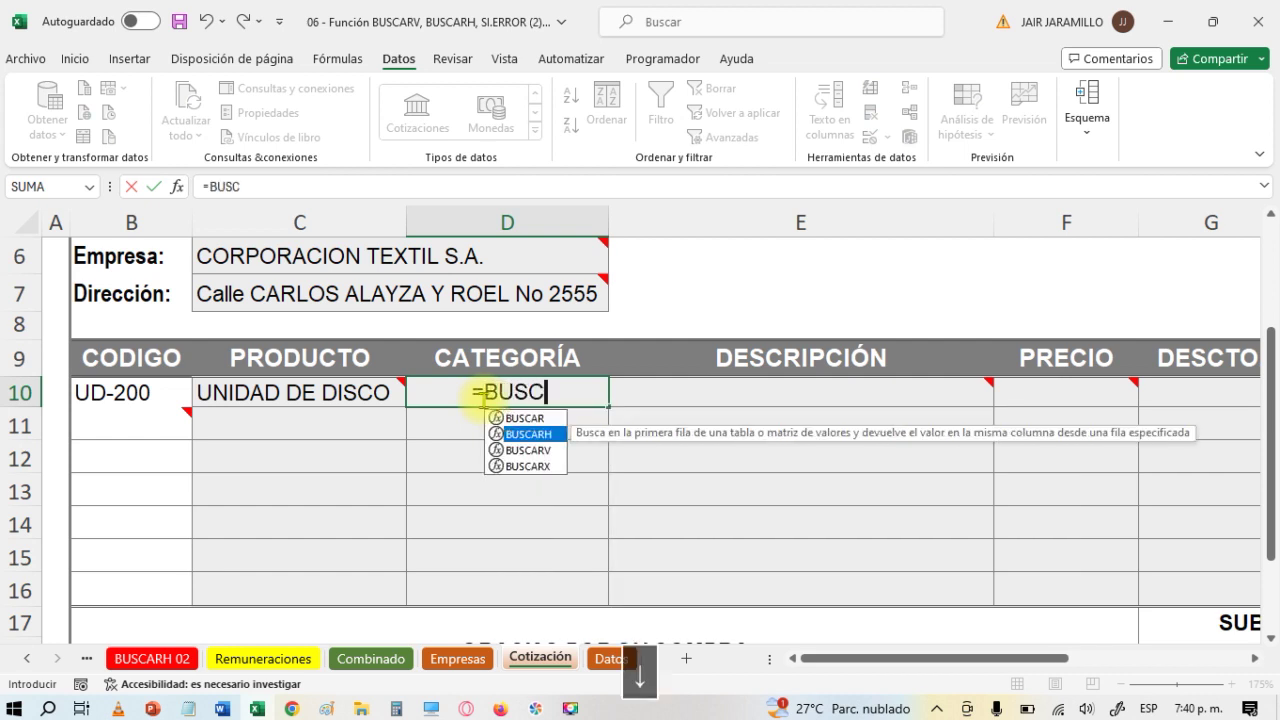
key(Tab)
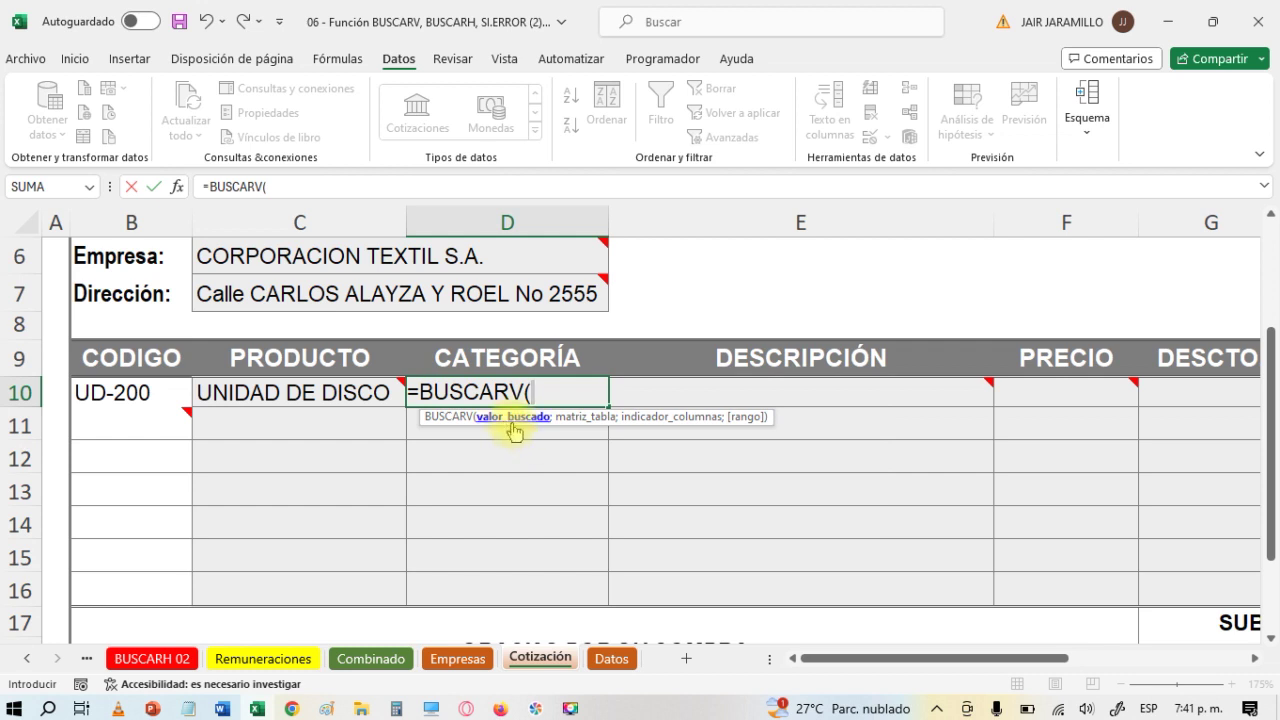
click(121, 394)
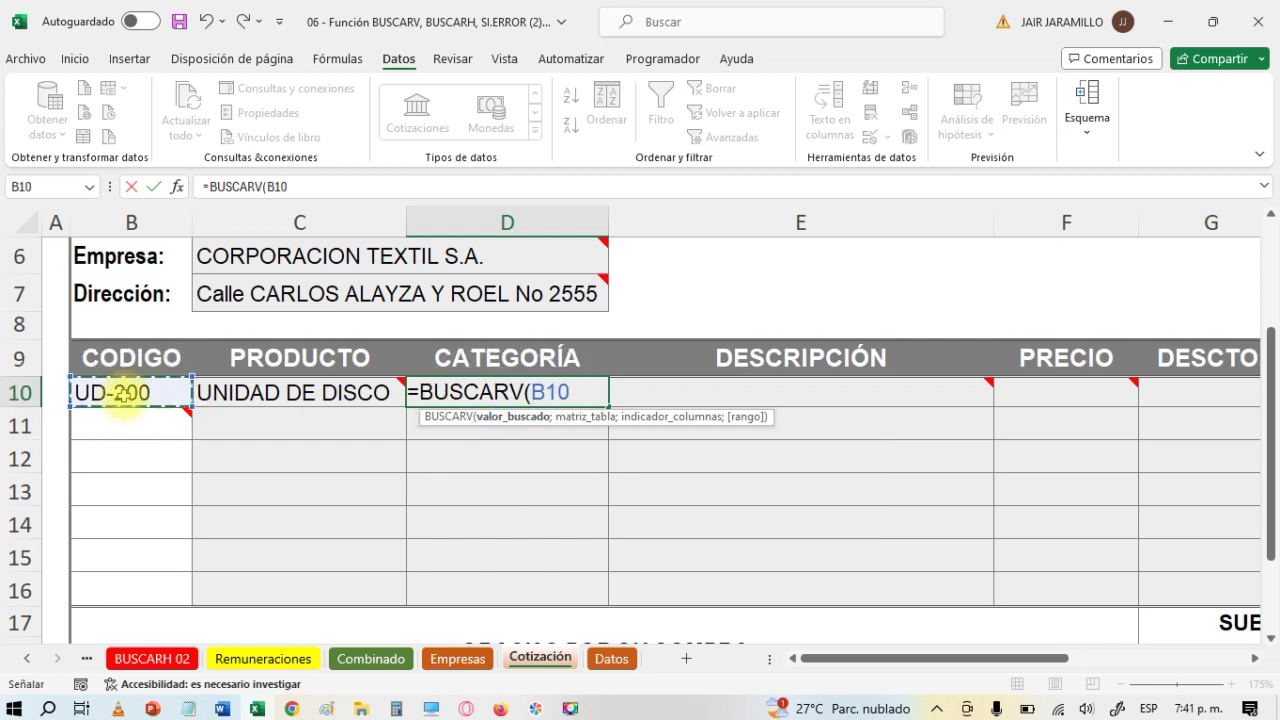
- Complete the D10 formula with the named table PRODUCTOS2, column index 3 and FALSO for an exact match
text(;)
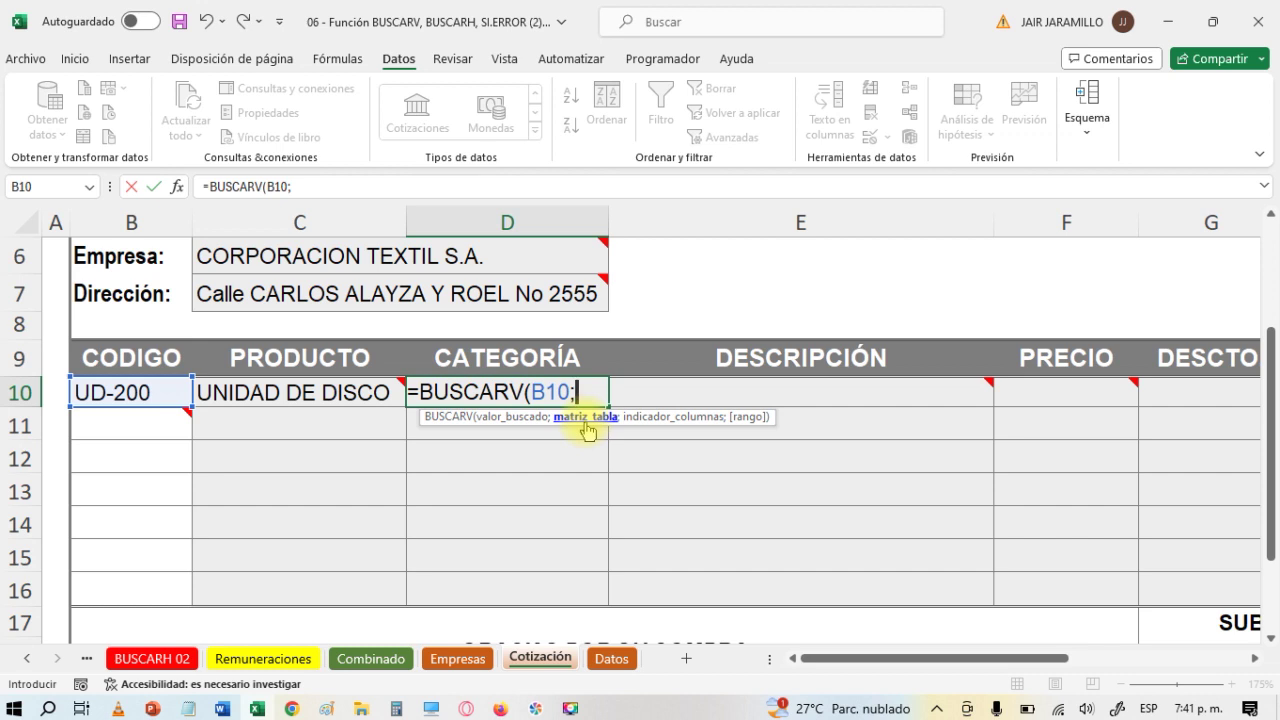
text(PROD)
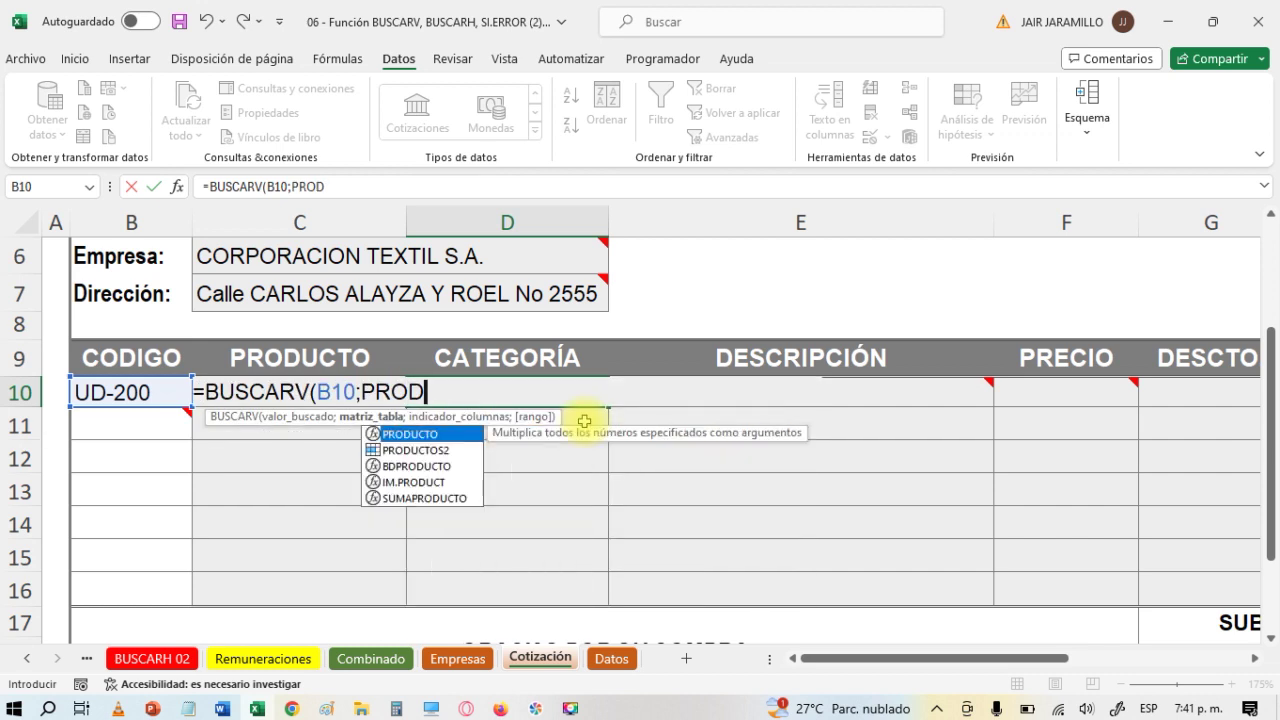
double_click(414, 450)
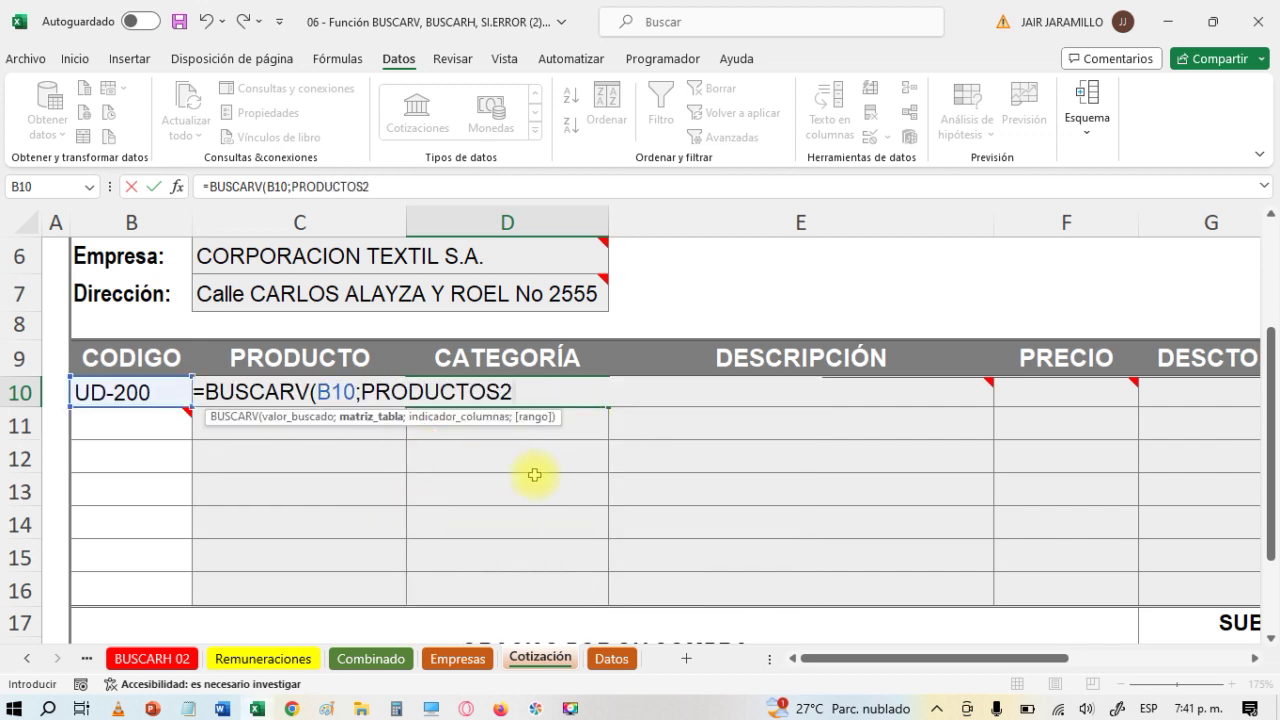
text(;)
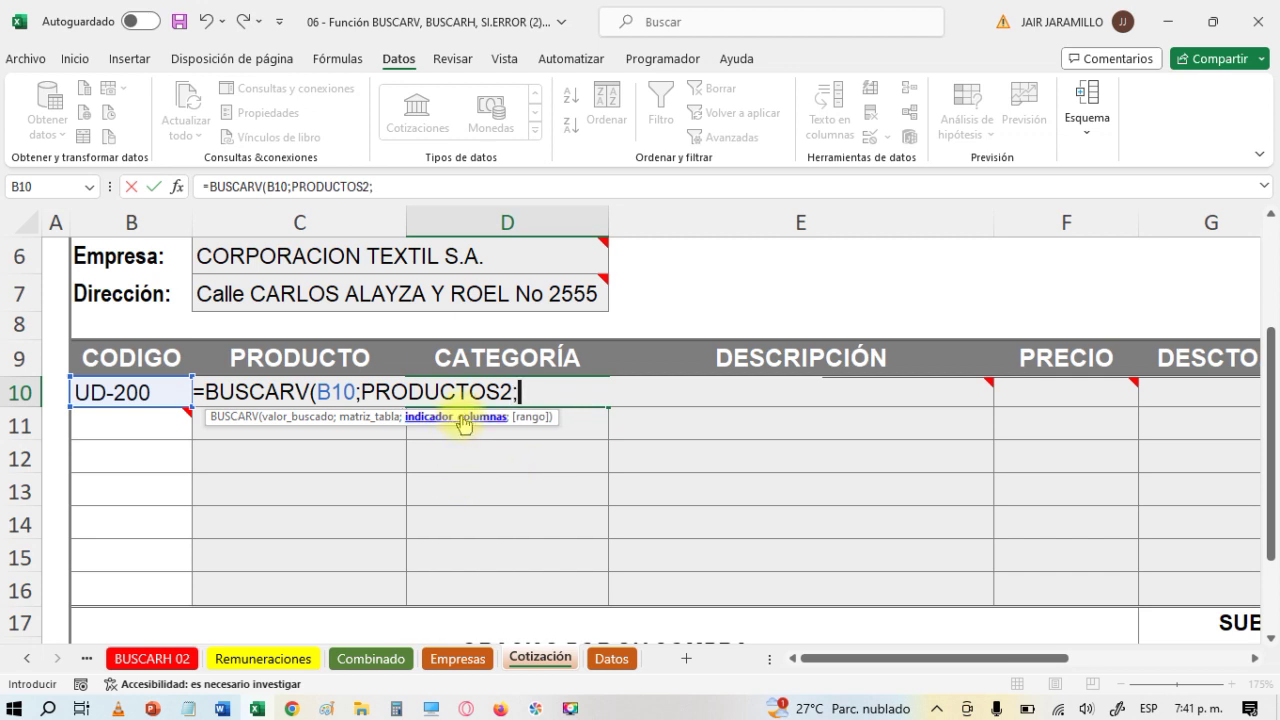
mouse_move(537, 393)
text(3)
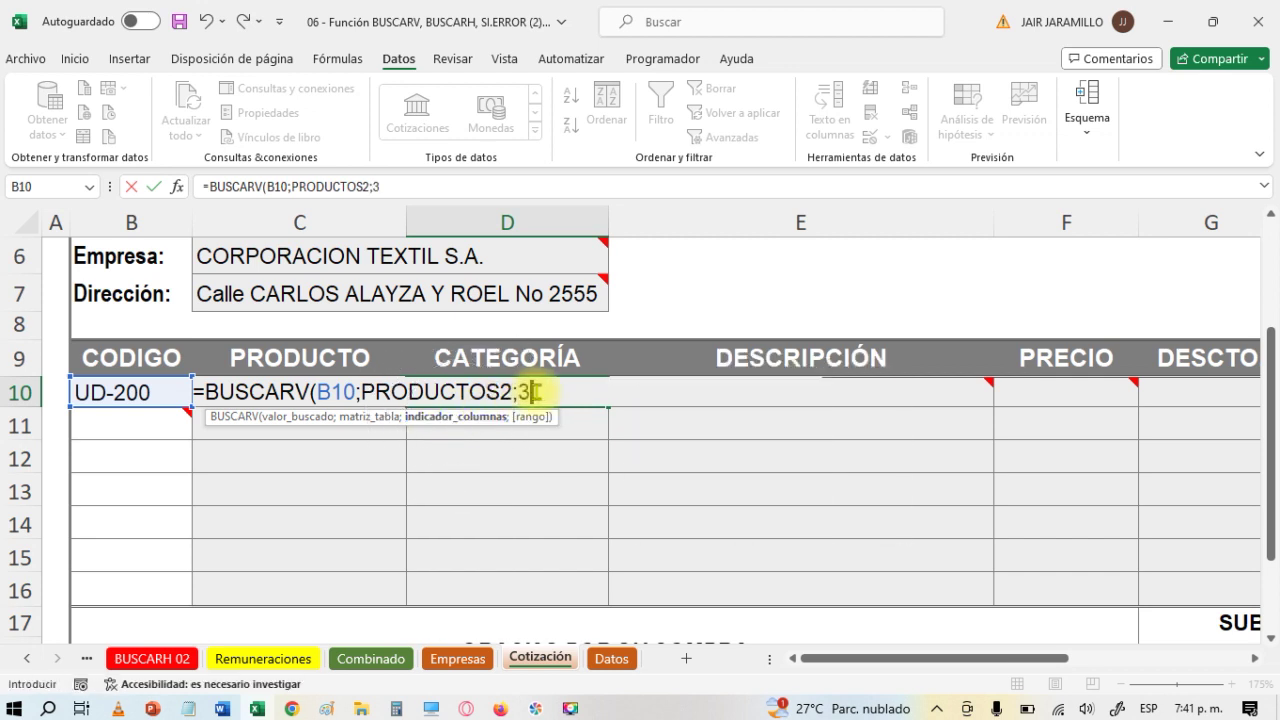
text(;)
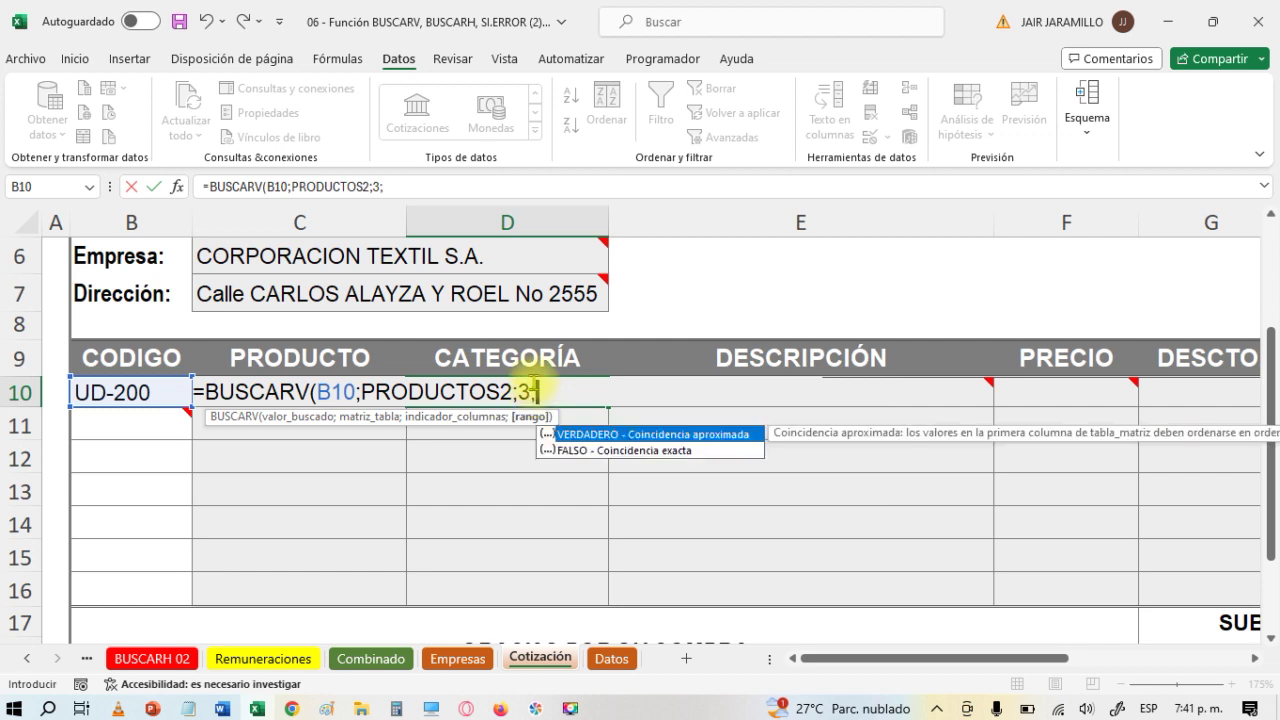
click(540, 421)
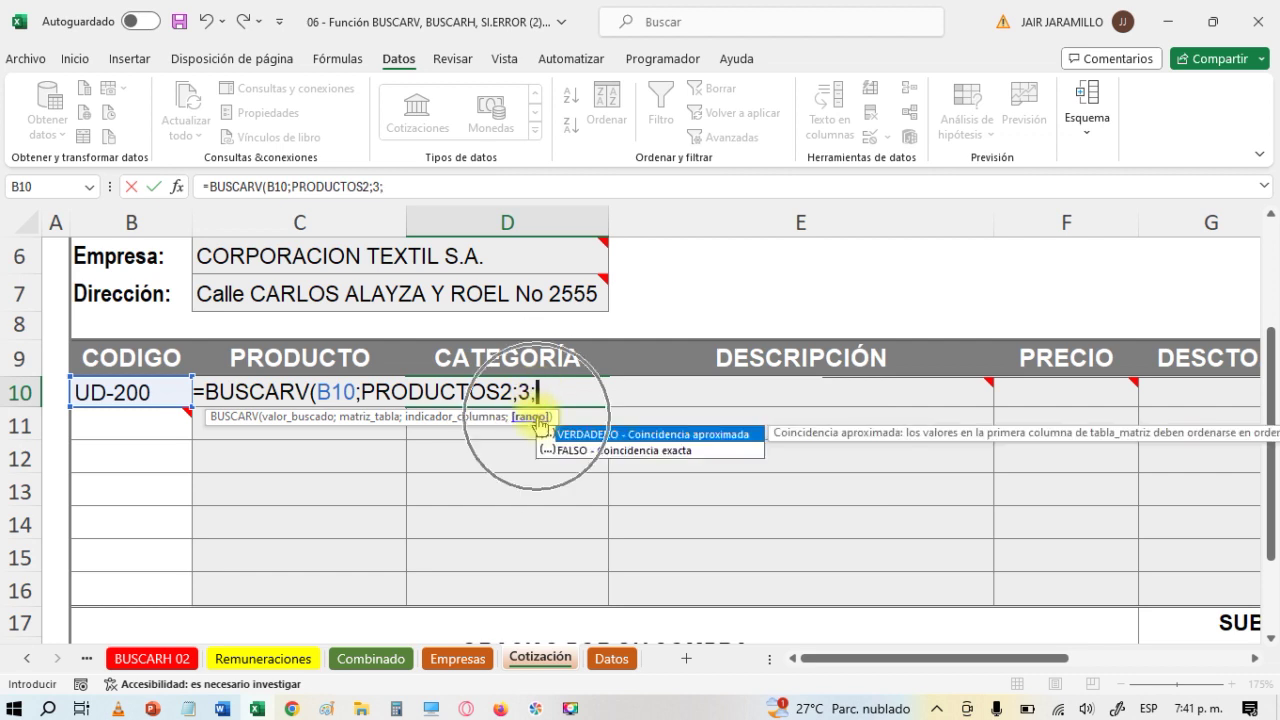
click(675, 452)
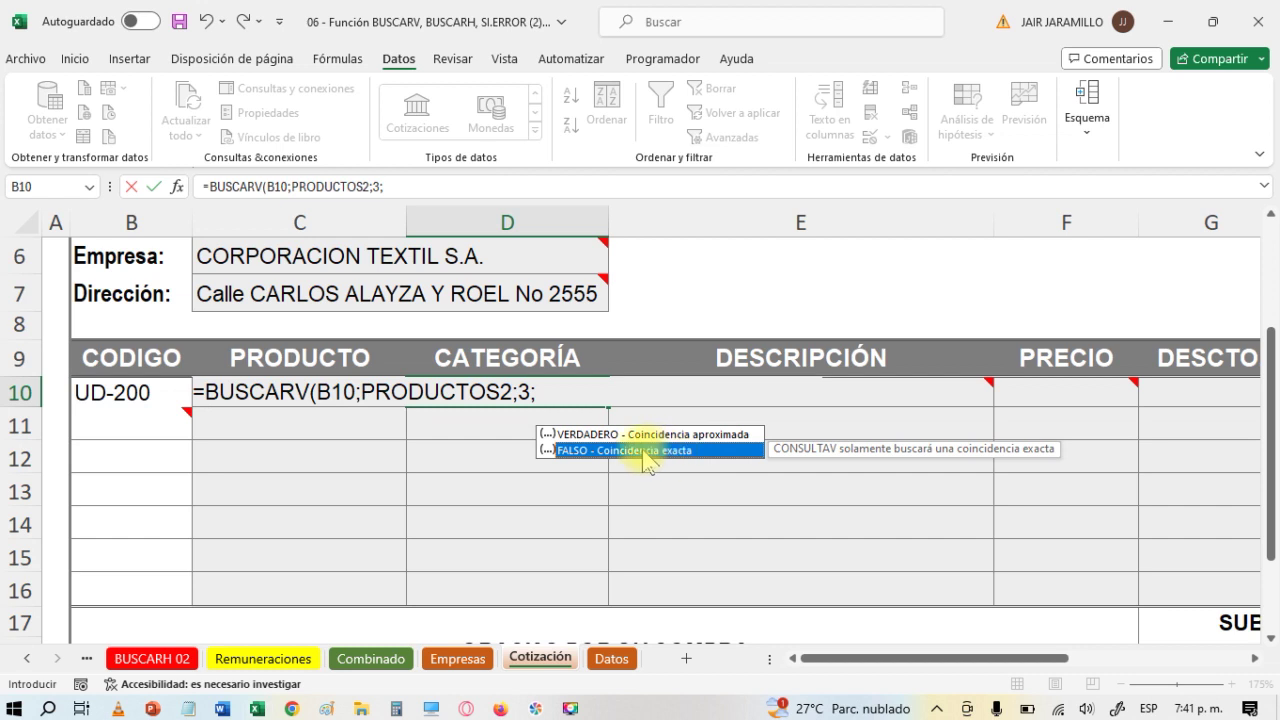
double_click(645, 452)
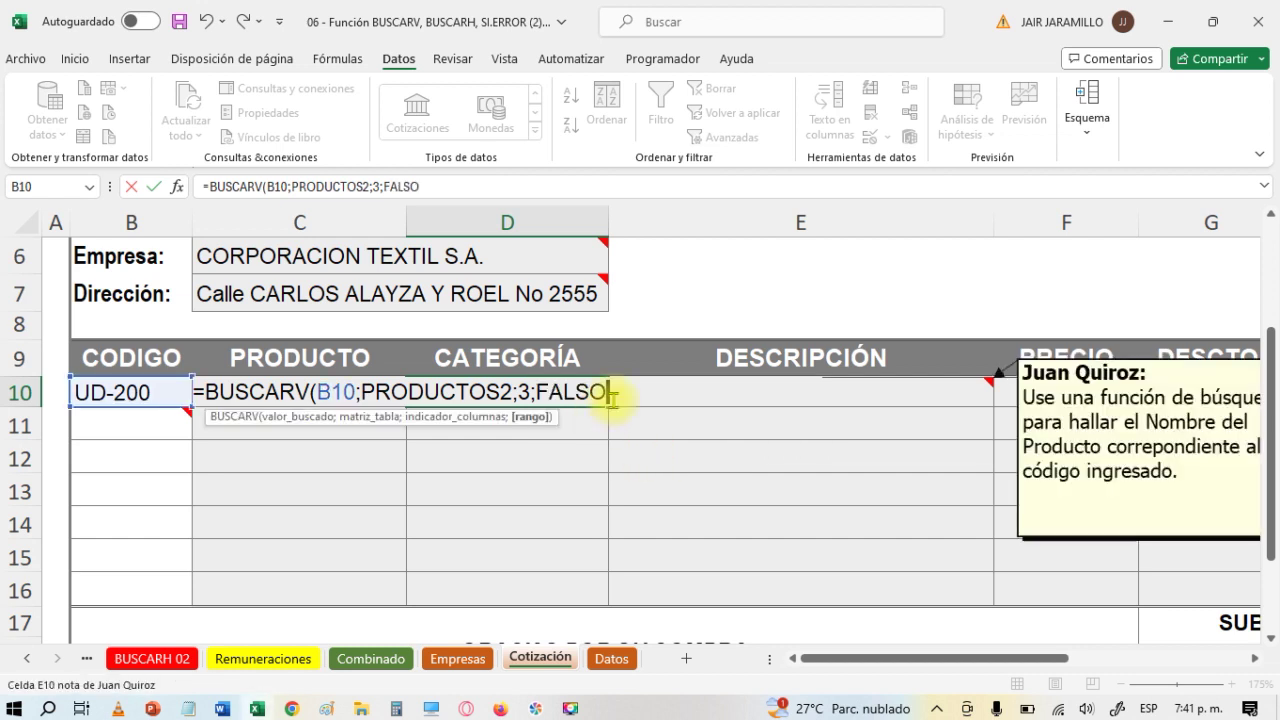
key(Return)
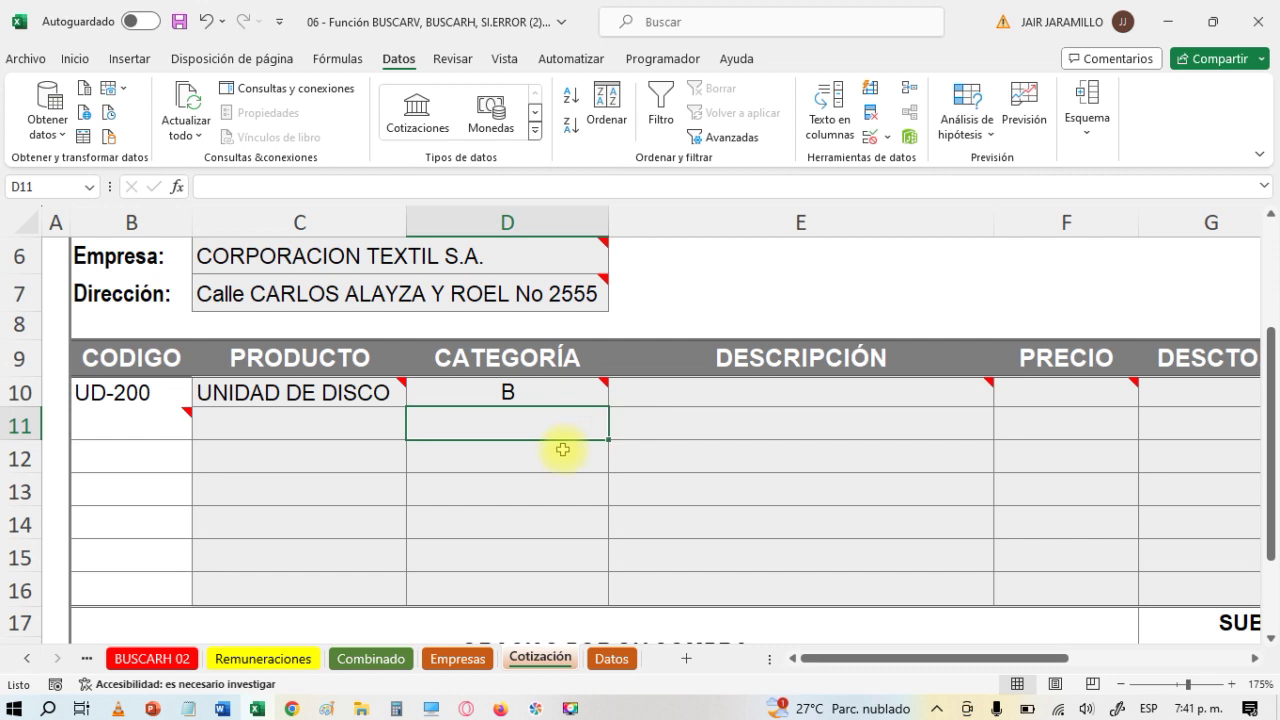
- Review the arguments of the BUSCARV formula in the CATEGORÍA cell D10
double_click(543, 393)
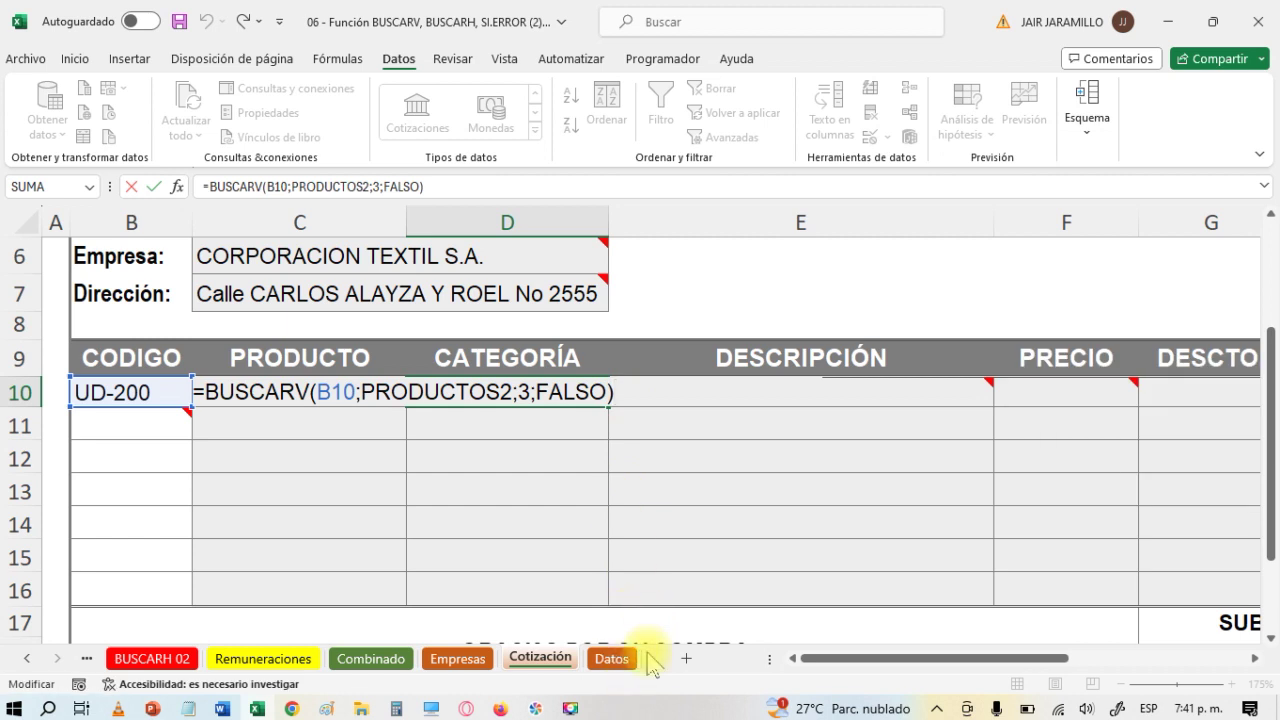
click(570, 709)
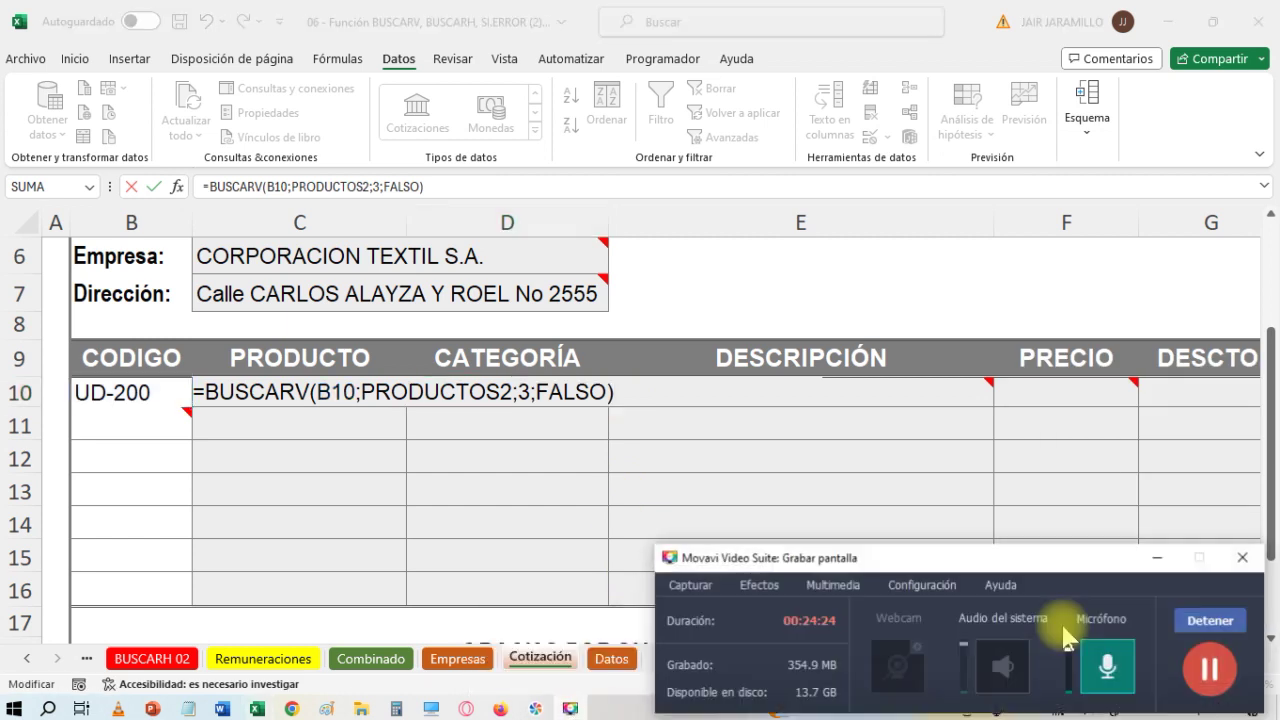
click(651, 406)
key(Return)
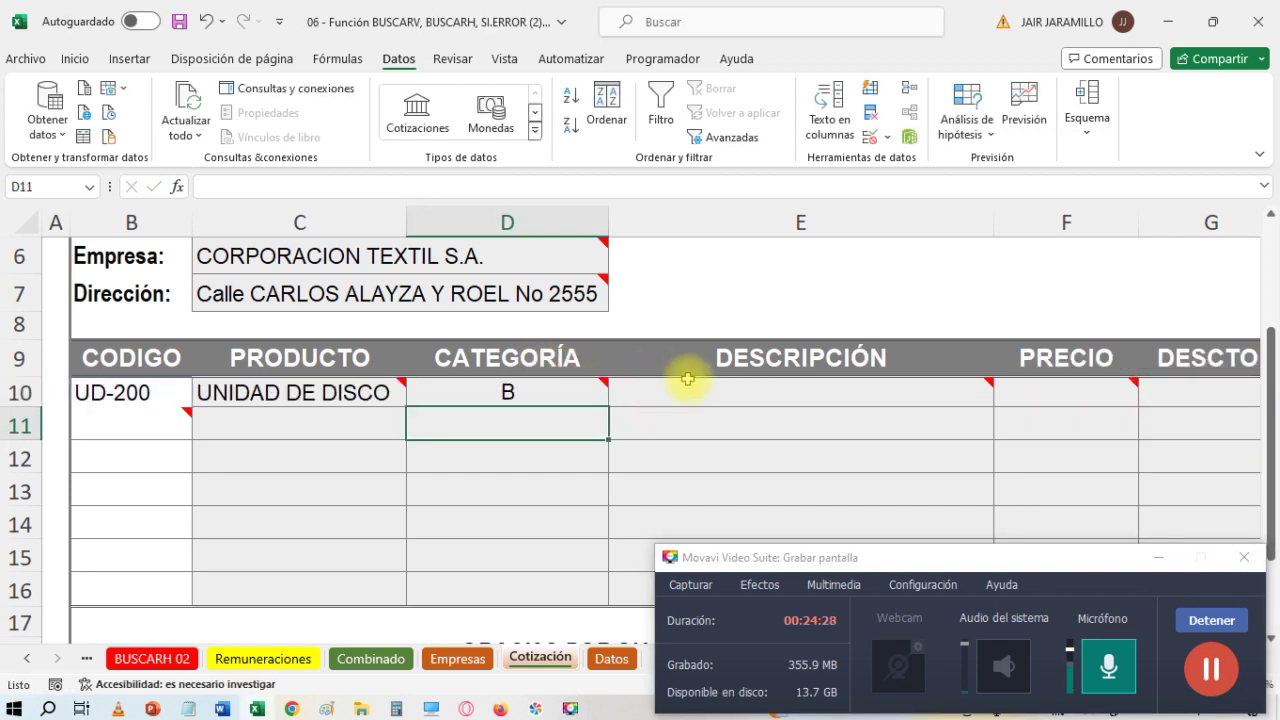
- Enter a BUSCARV formula in the DESCRIPCIÓN cell E10 that looks up B10 in PRODUCTOS2, column 4, with FALSO for an exact match
click(690, 386)
text(=BUSC)
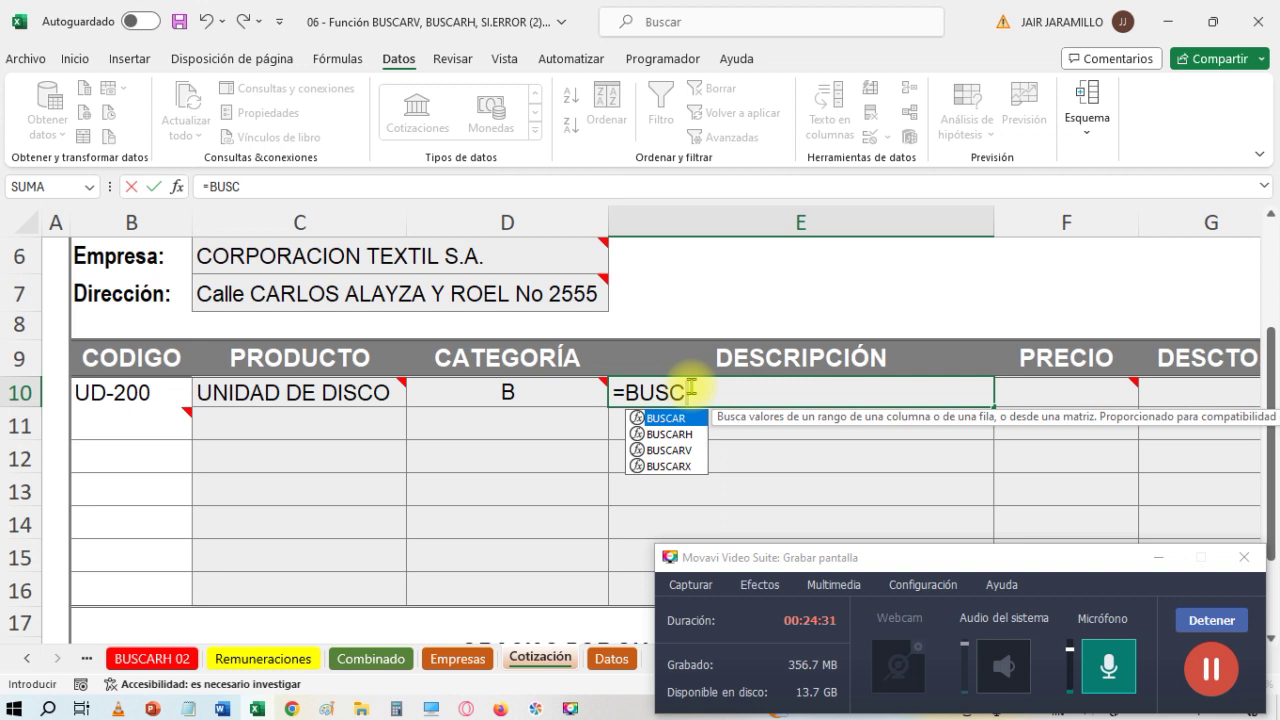
double_click(668, 450)
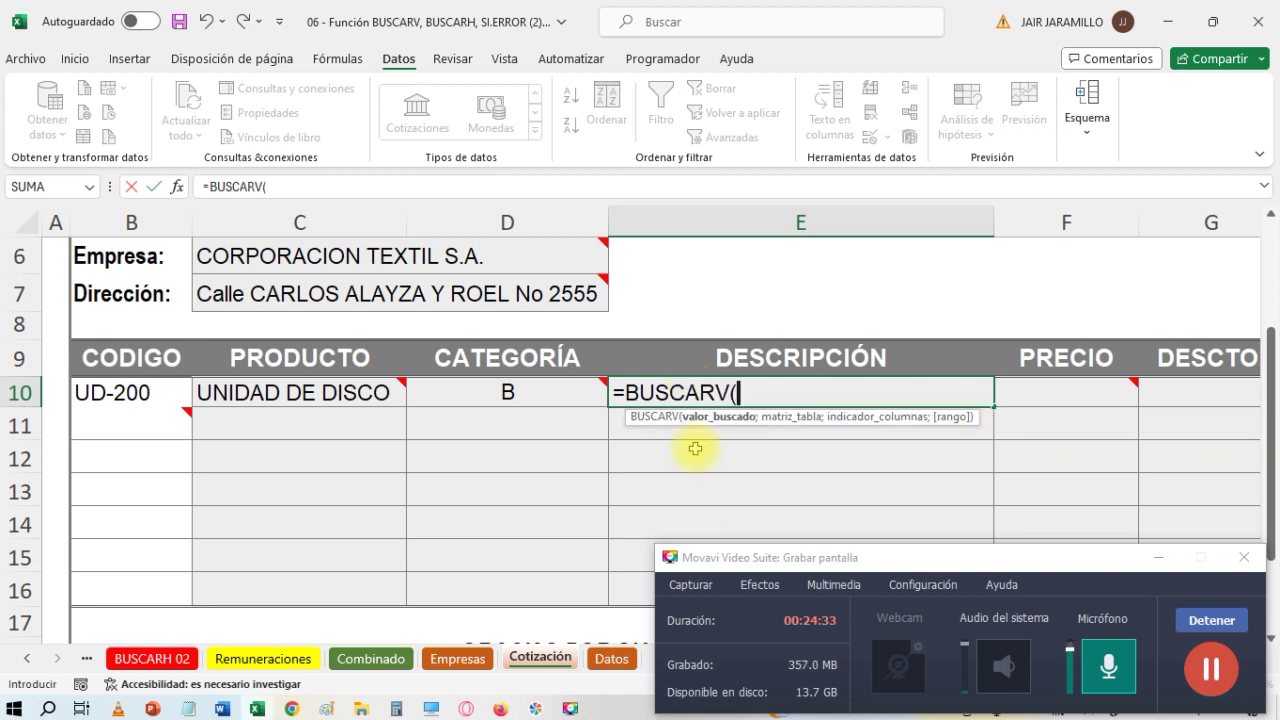
click(130, 392)
text(;)
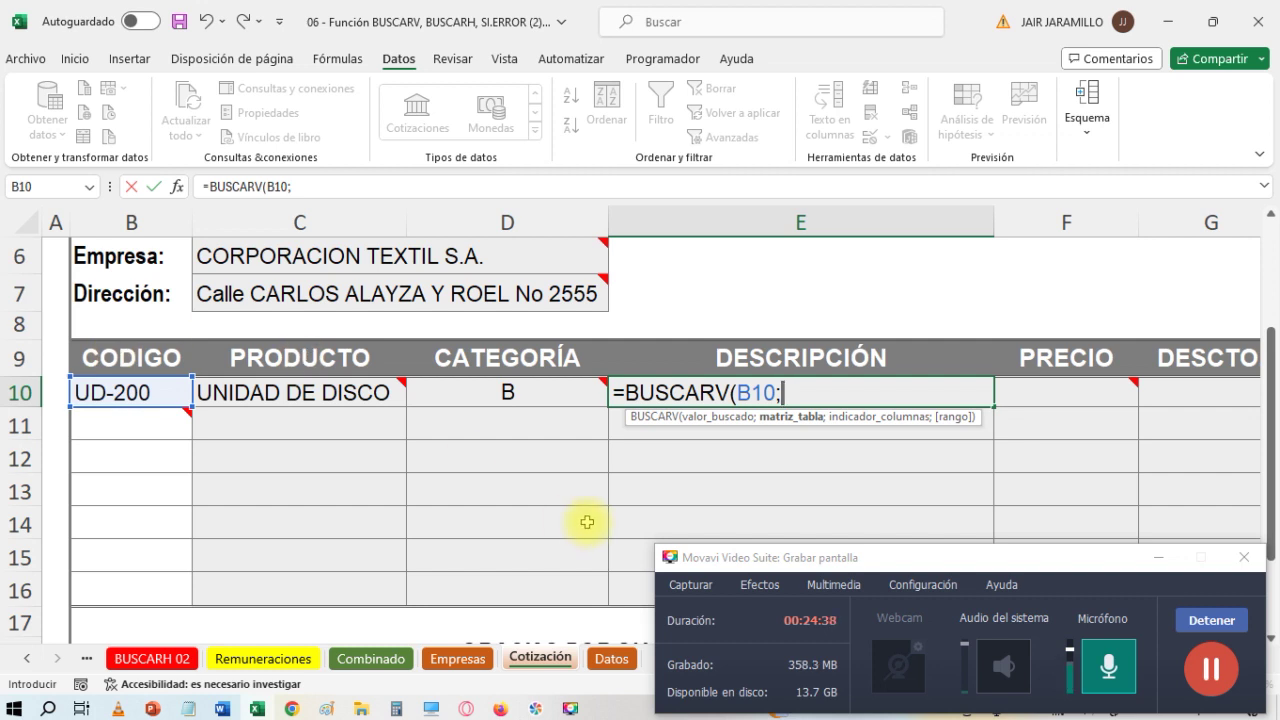
text(PRO)
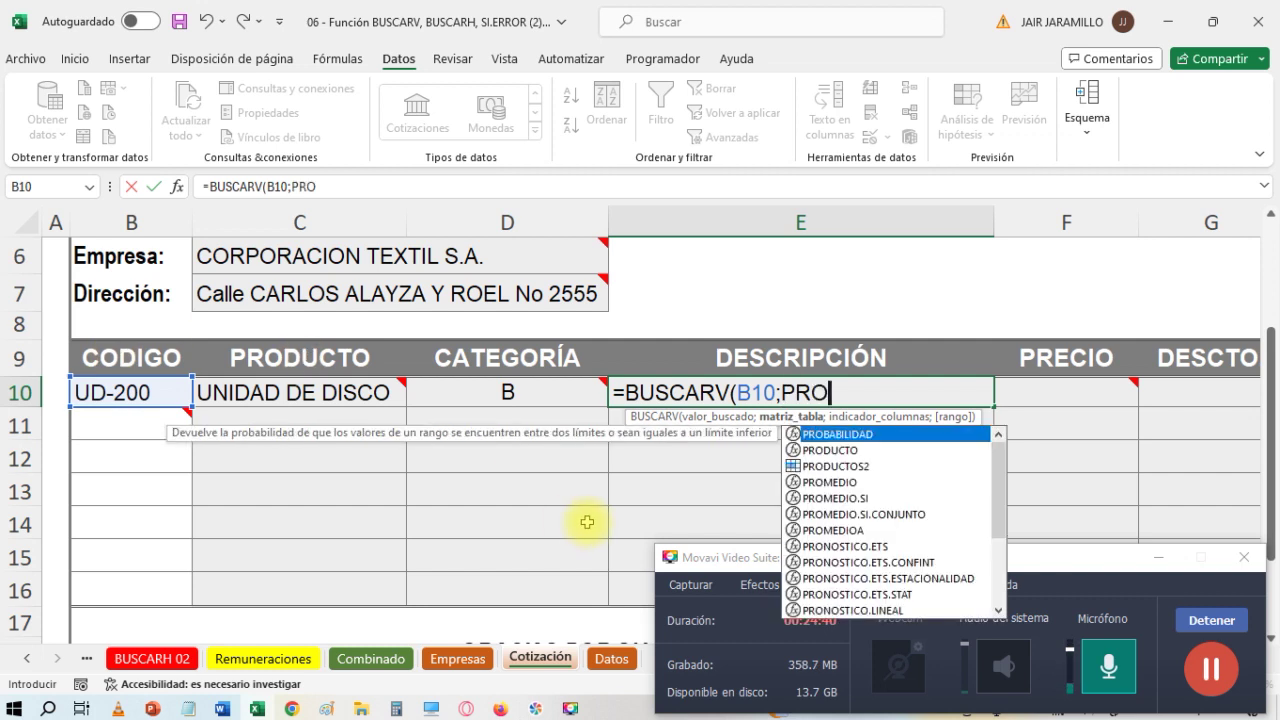
double_click(833, 466)
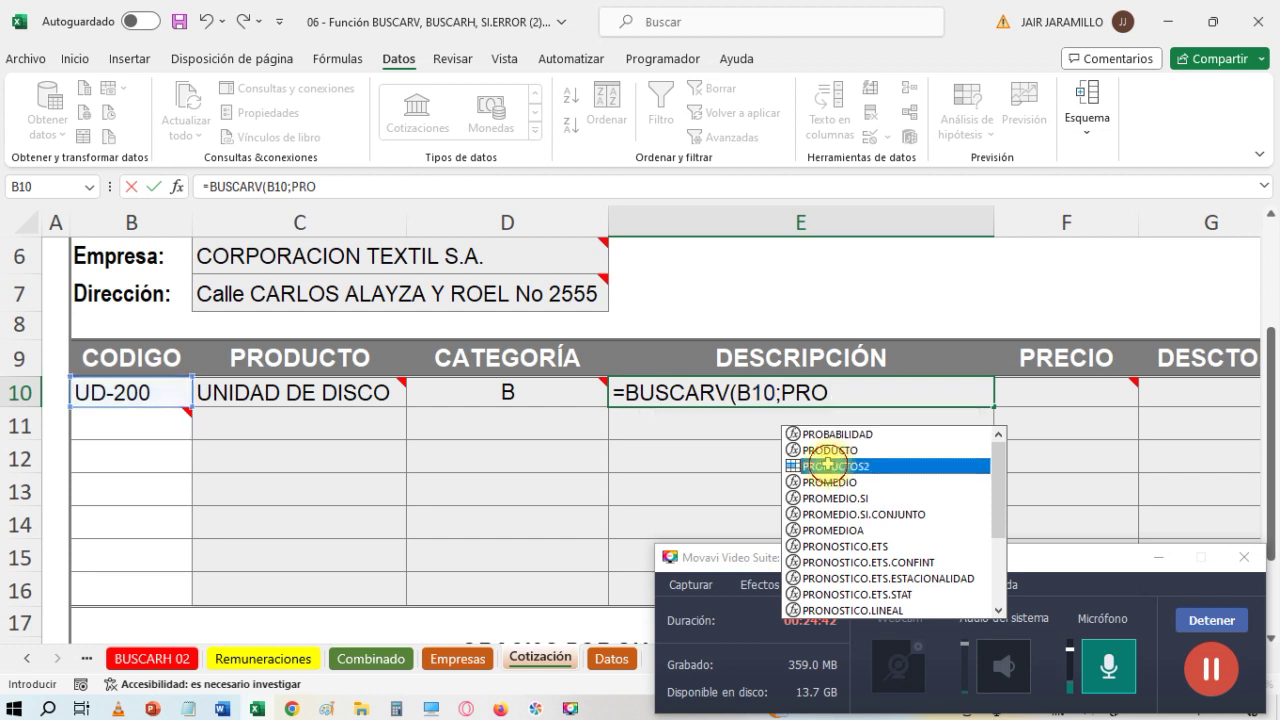
text(;4)
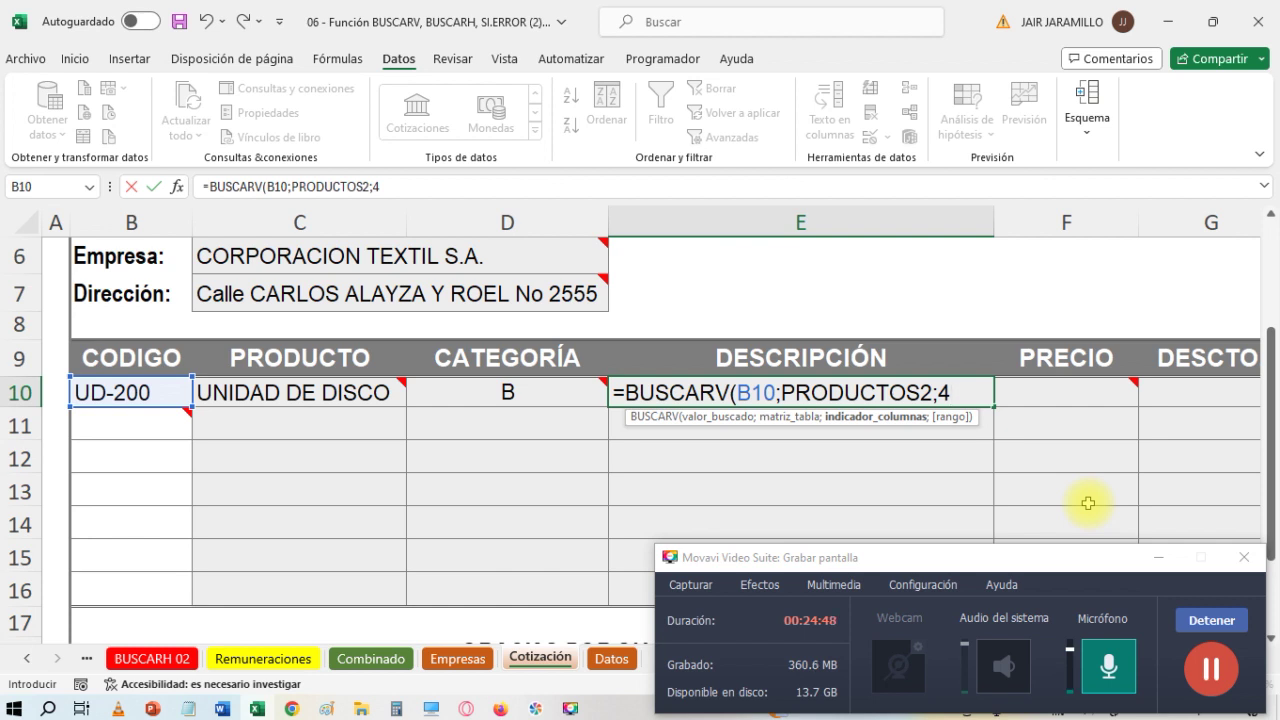
text( ;)
double_click(1000, 447)
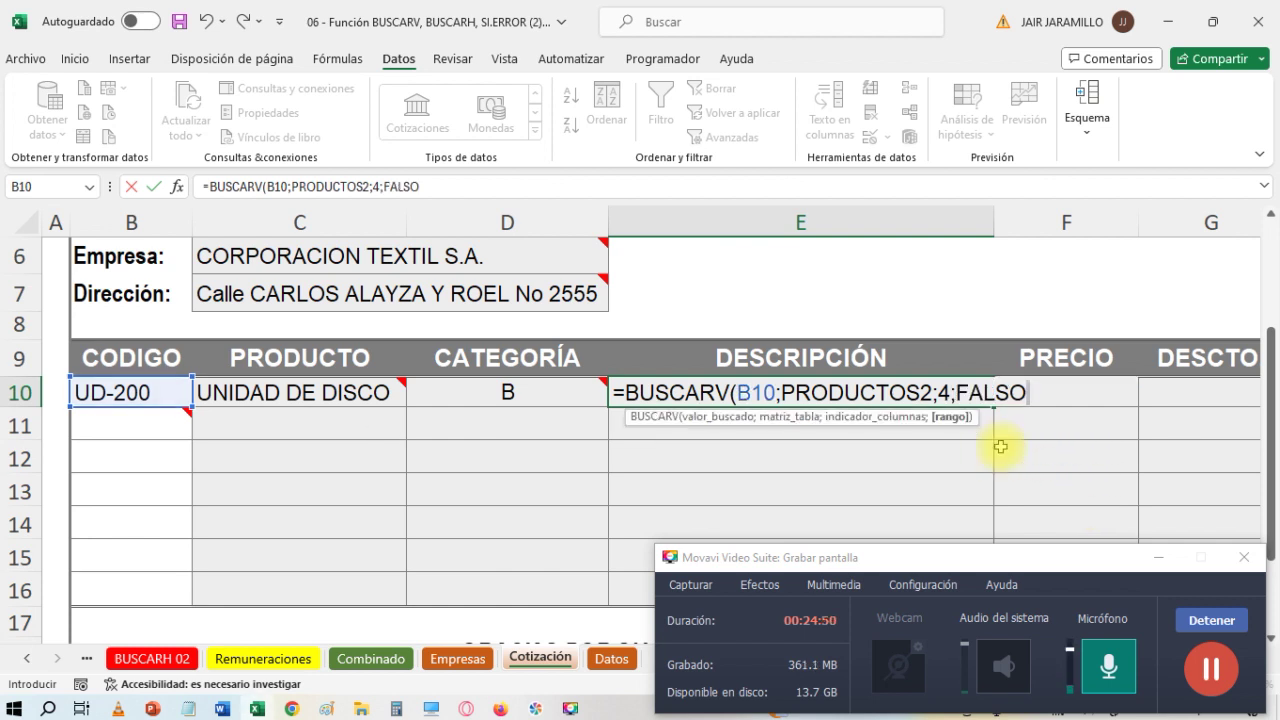
key(Return)
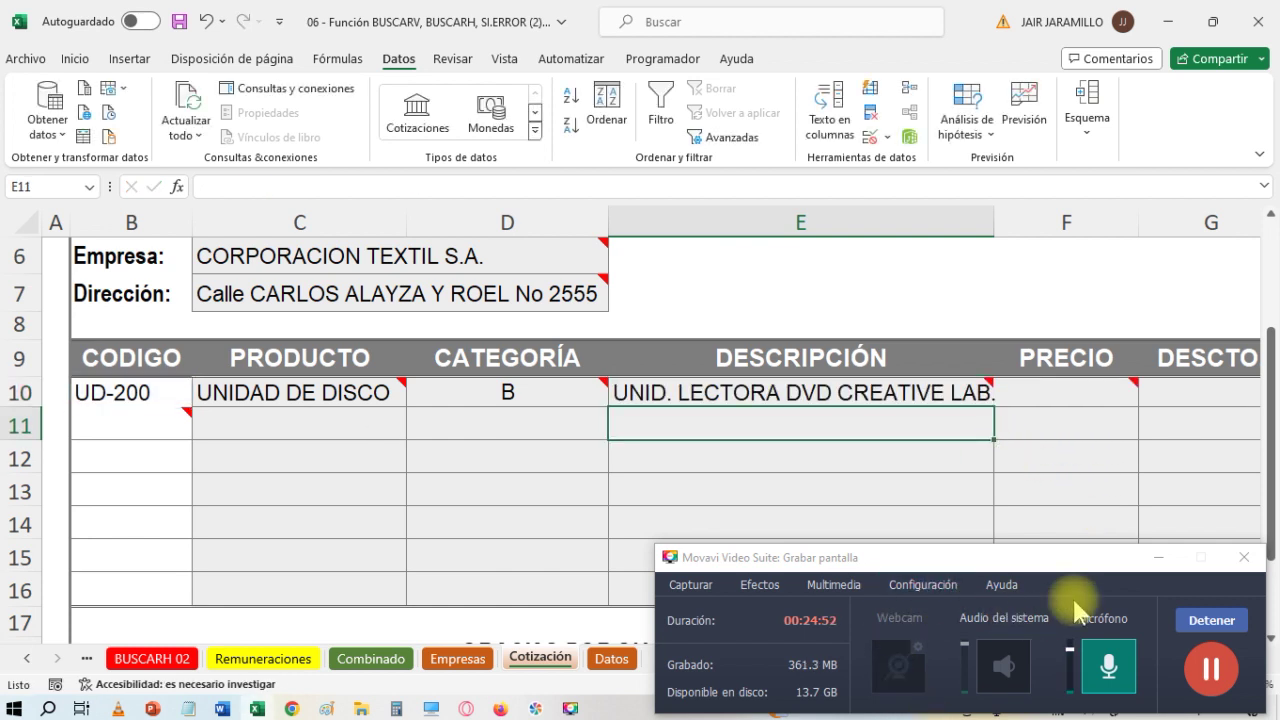
- Start a BUSCARV formula in the PRECIO cell F10 of Cotización with B10 as the lookup value
click(1158, 557)
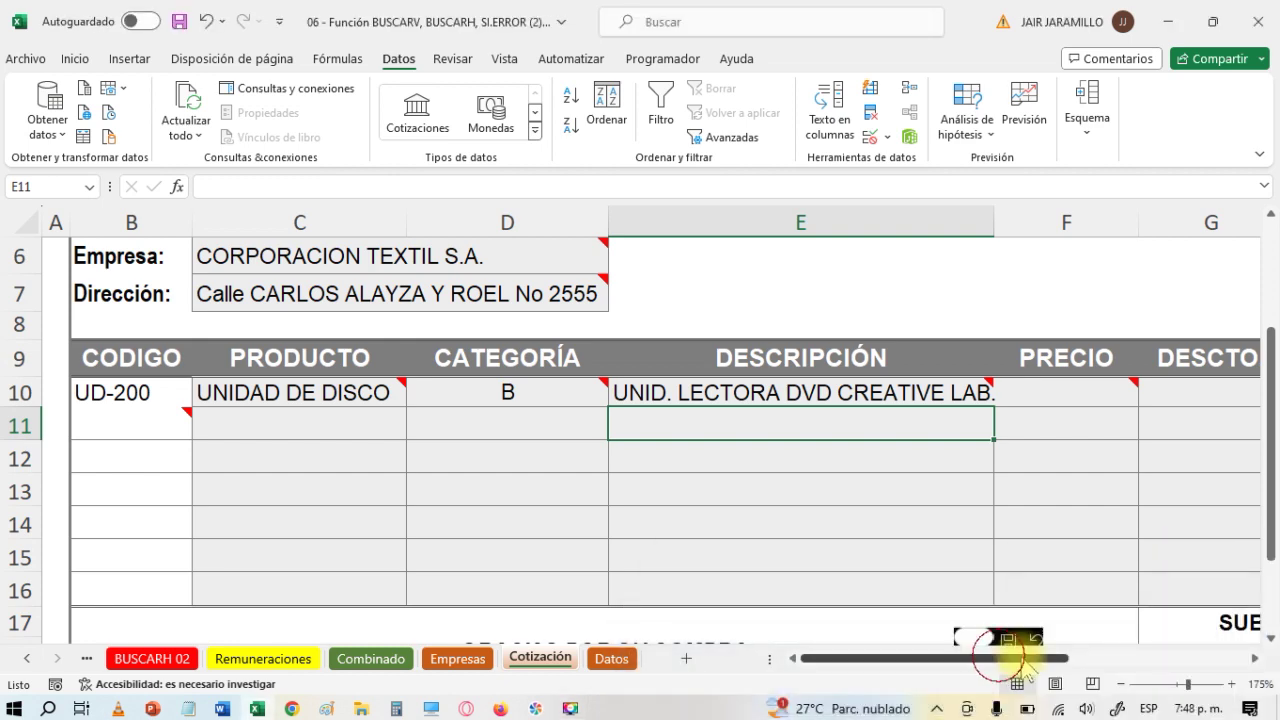
scroll(1008, 655, right, 3)
click(842, 392)
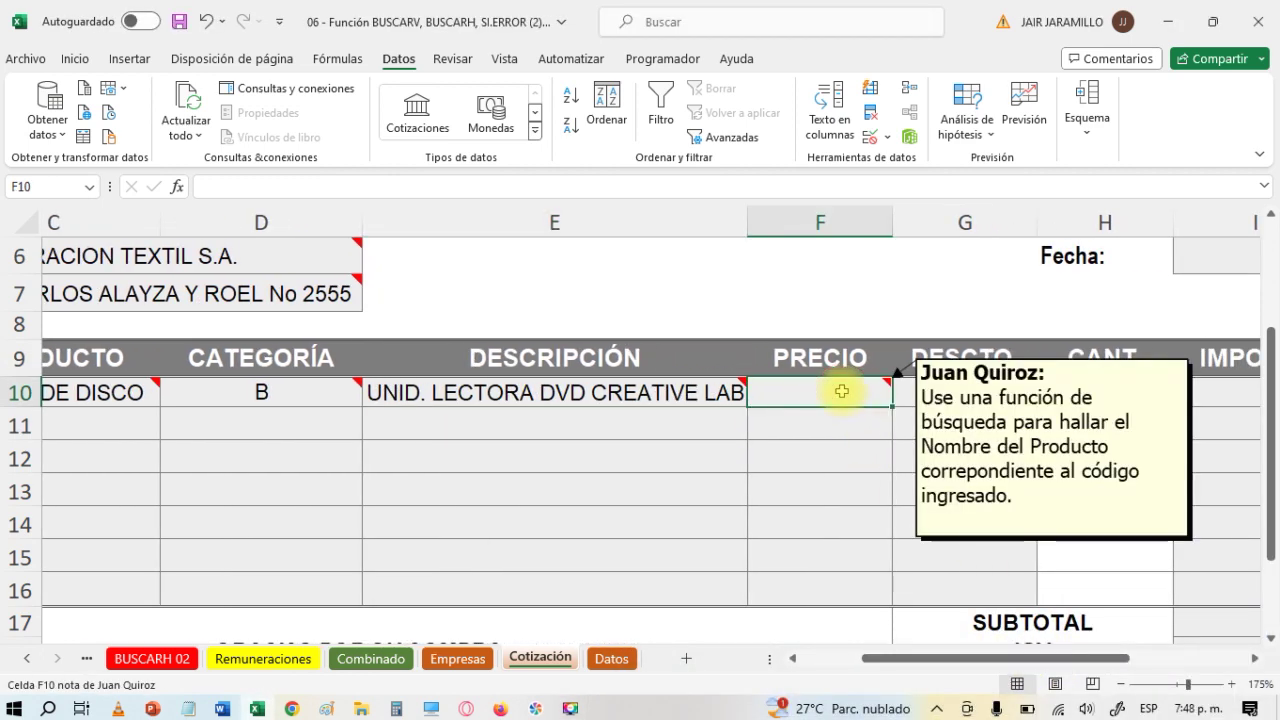
text(=BUS)
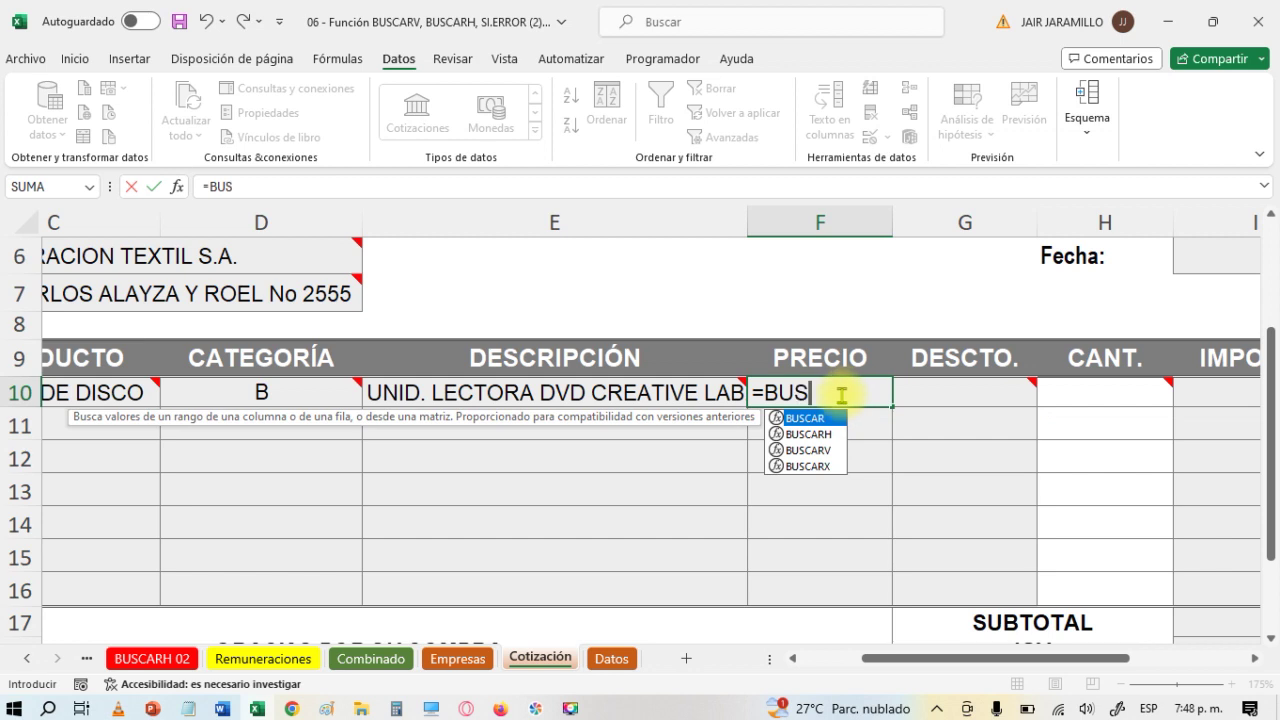
double_click(811, 450)
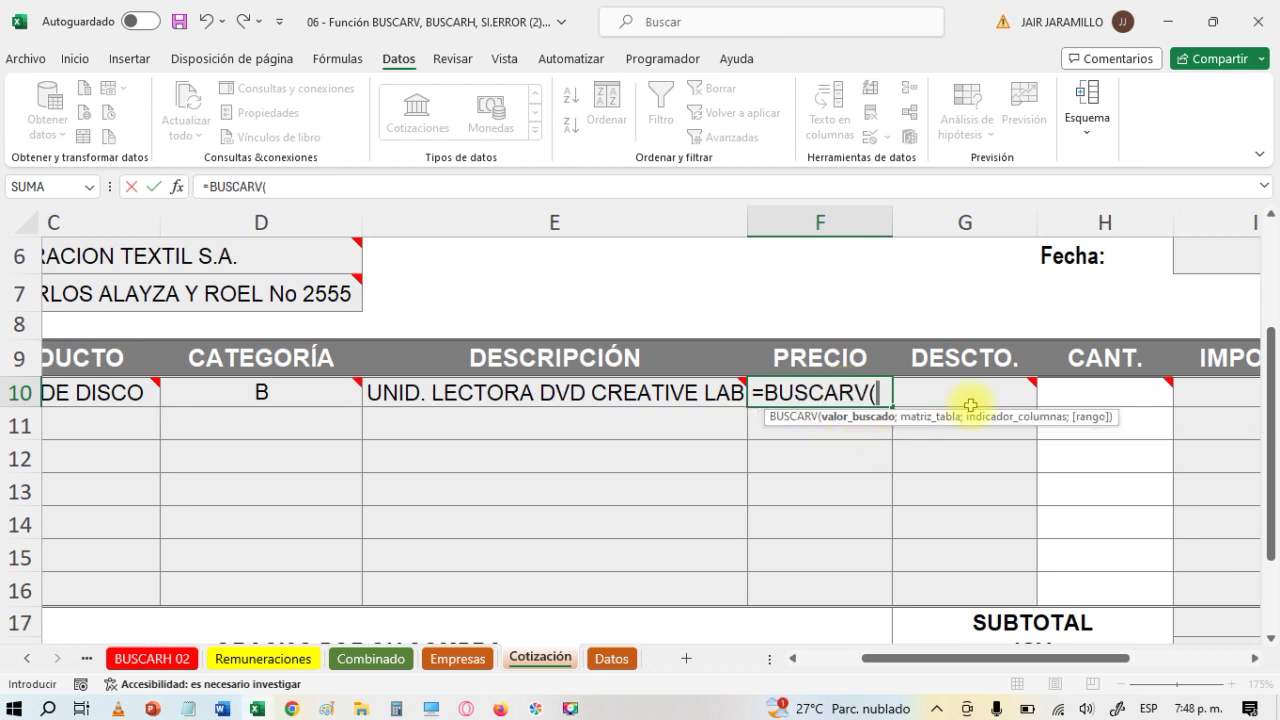
mouse_move(970, 405)
text(B10)
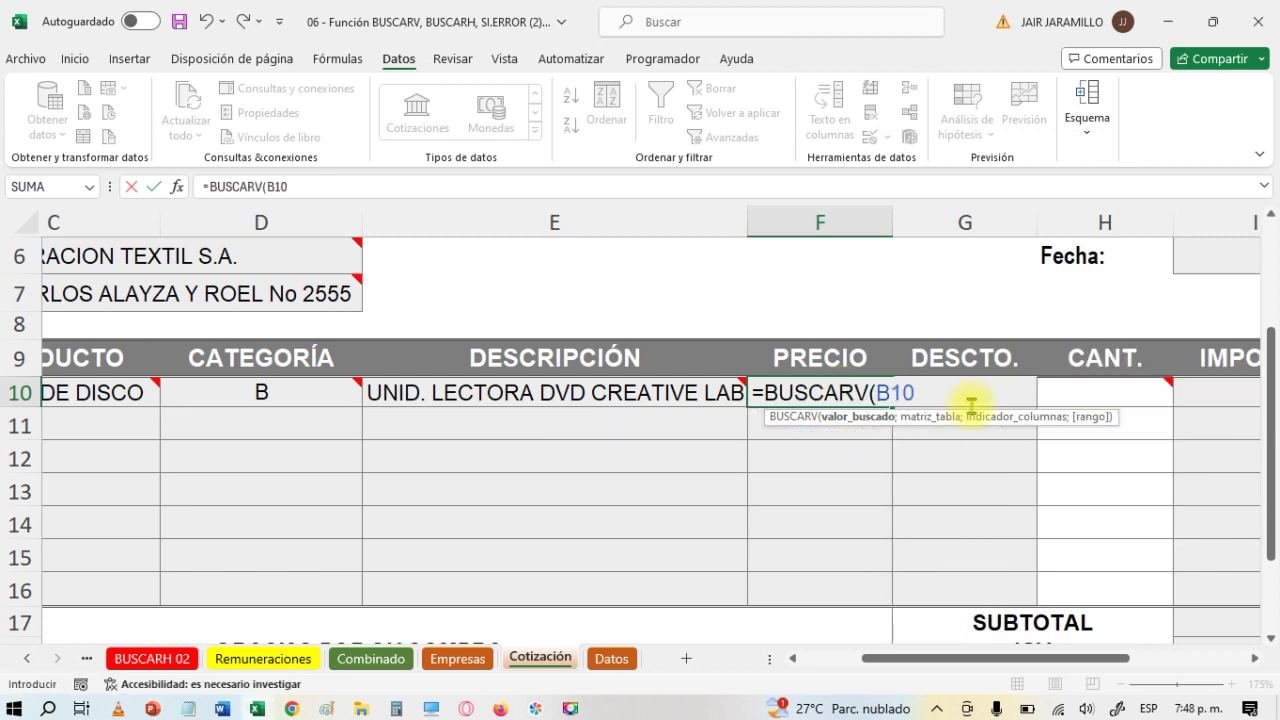
drag(943, 658, 998, 662)
mouse_move(778, 395)
text(0)
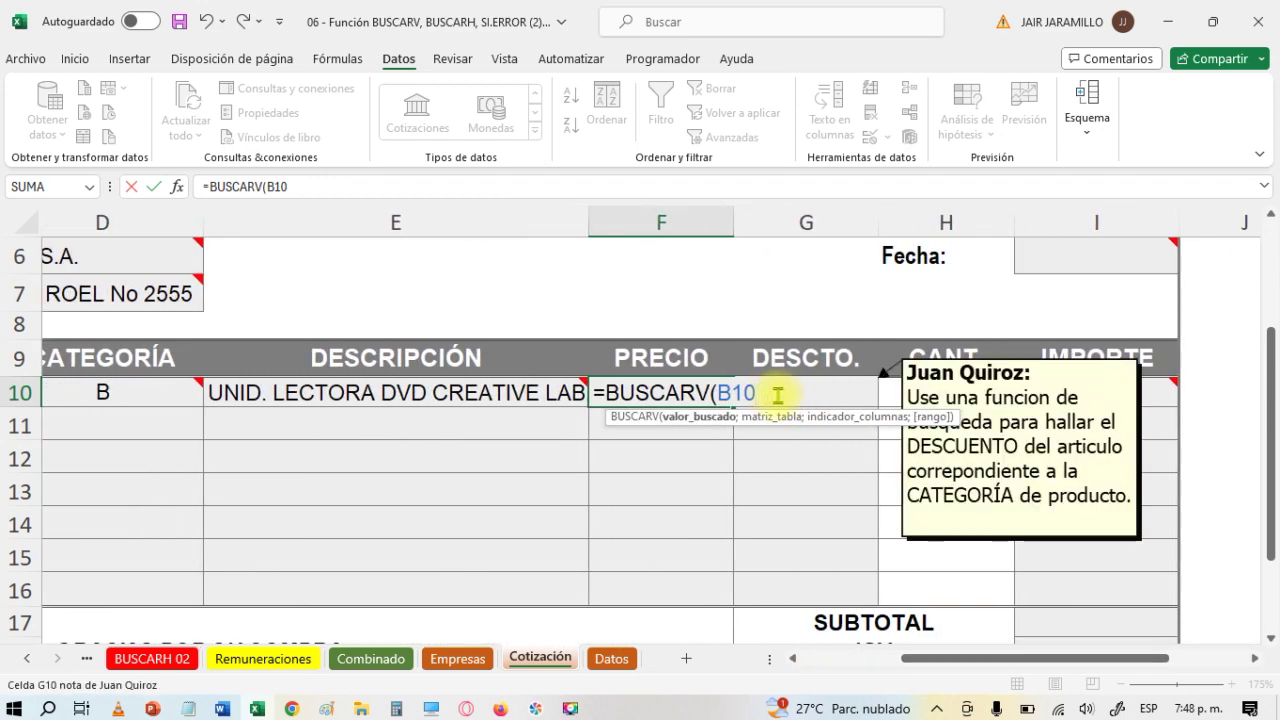
- Complete the F10 formula with the named table PRODUCTOS2, column index 5 and FALSO for an exact match
text(;)
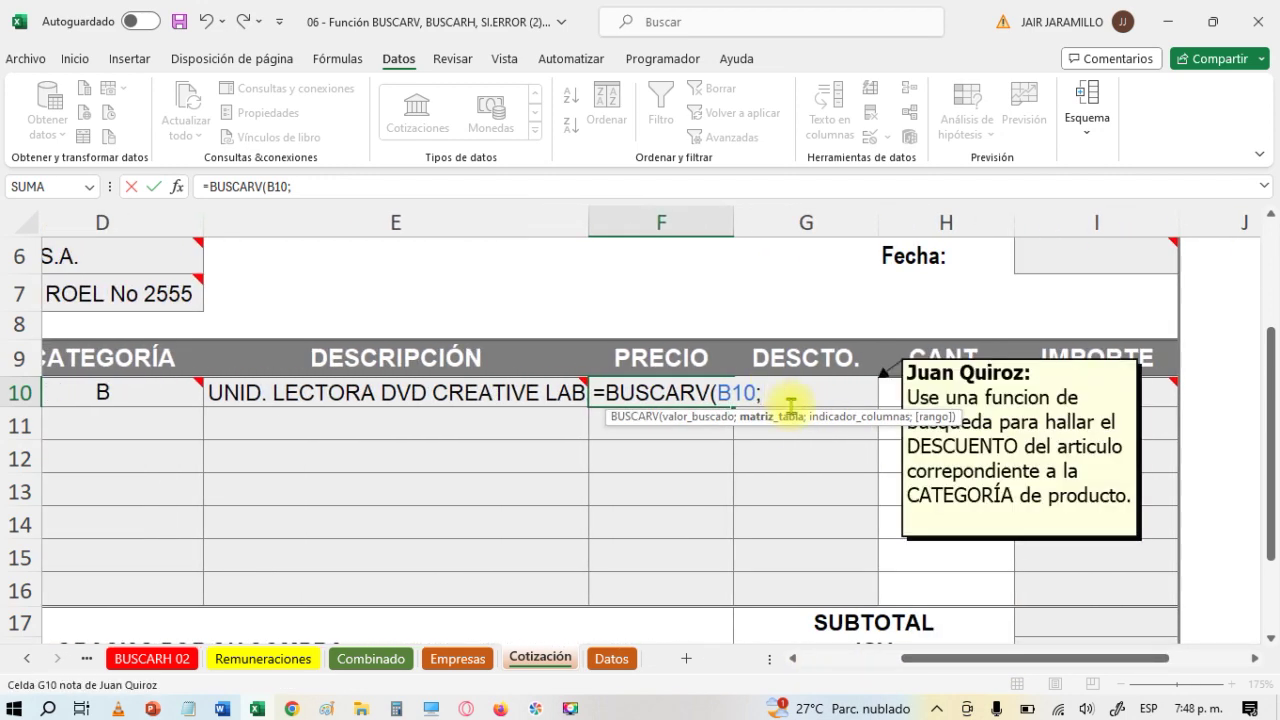
text(PRO)
double_click(810, 466)
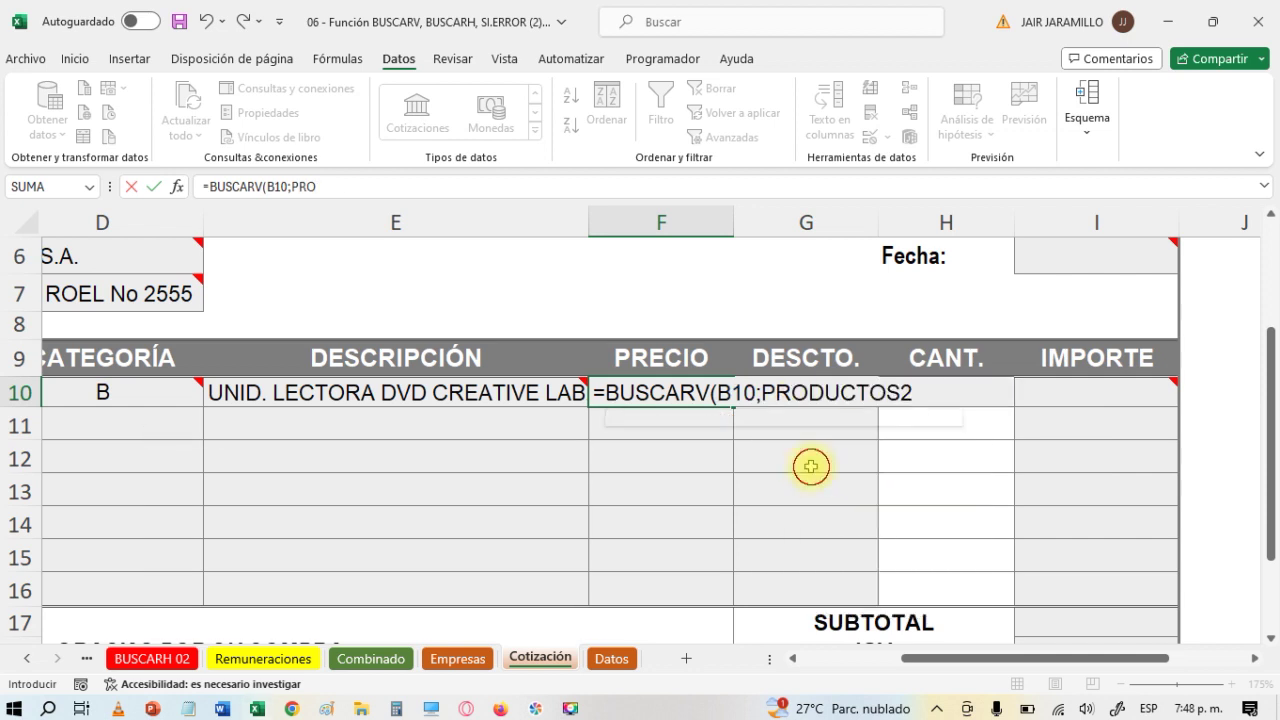
text(;)
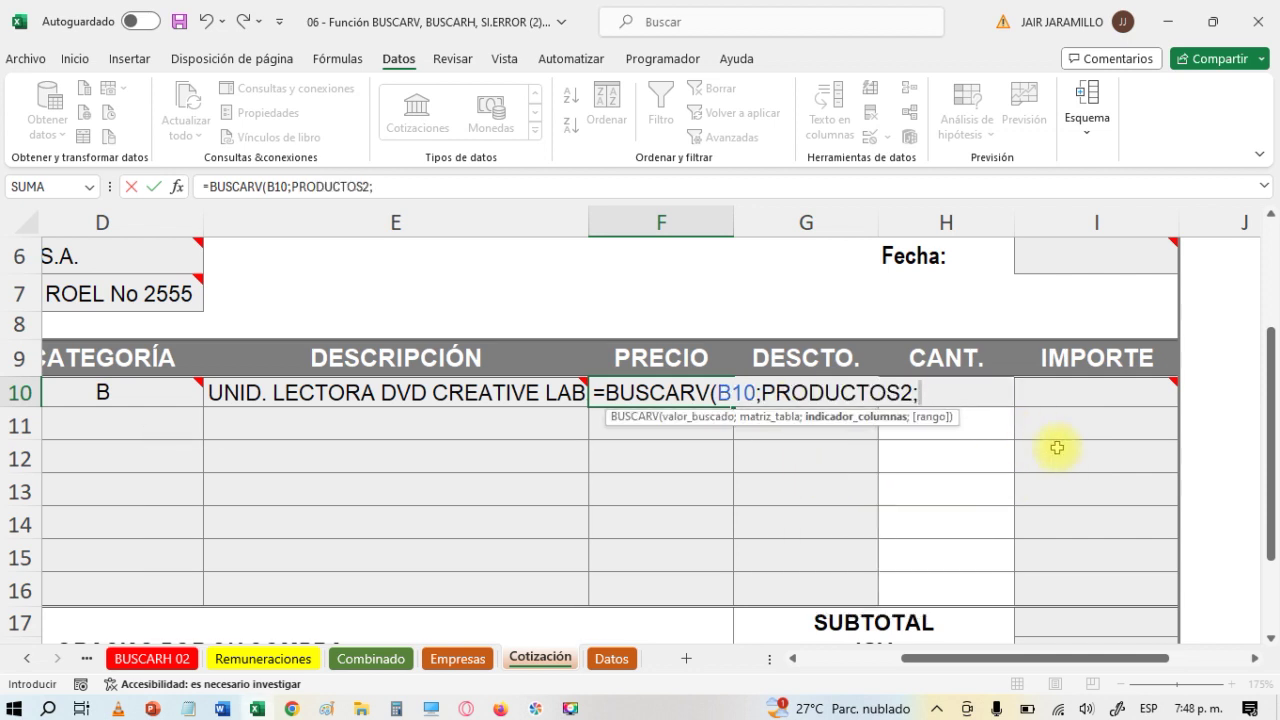
text(5;)
double_click(1021, 452)
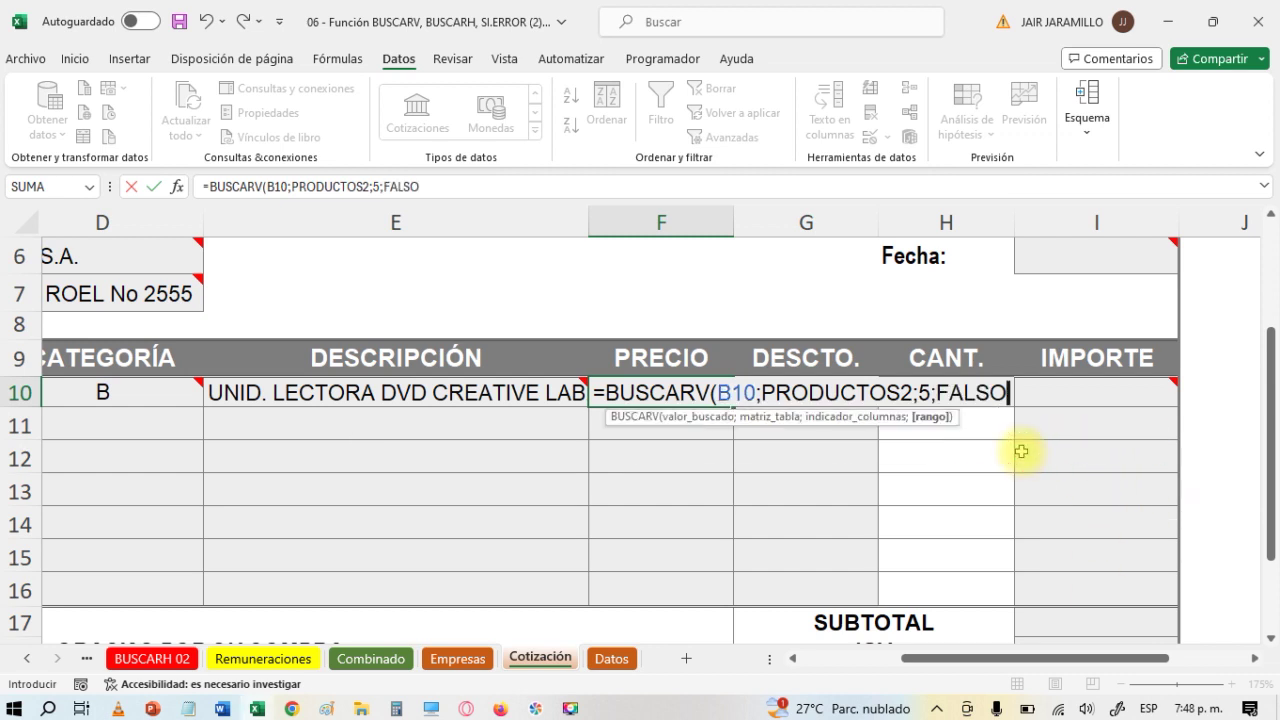
key(Return)
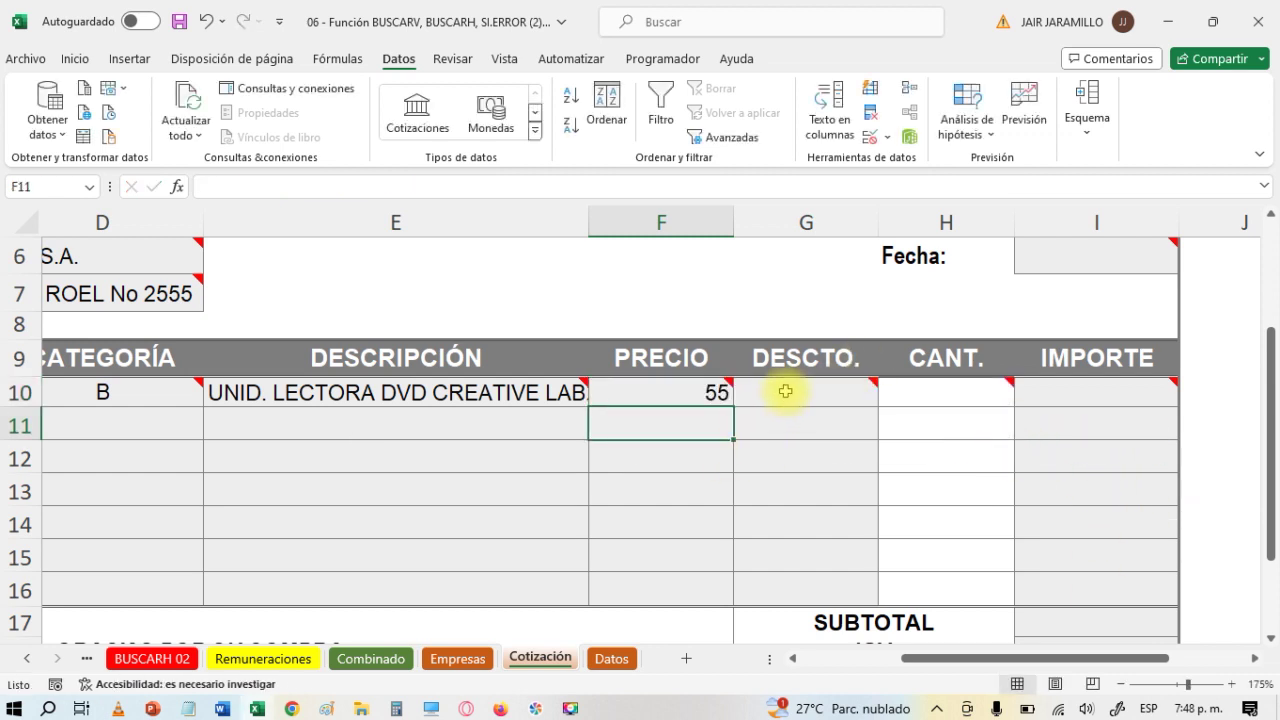
- Read the note on the DESCTO. cell G10 and locate the TABLA DE DESCUENTOS range H4:L5 on the Datos sheet
mouse_move(785, 391)
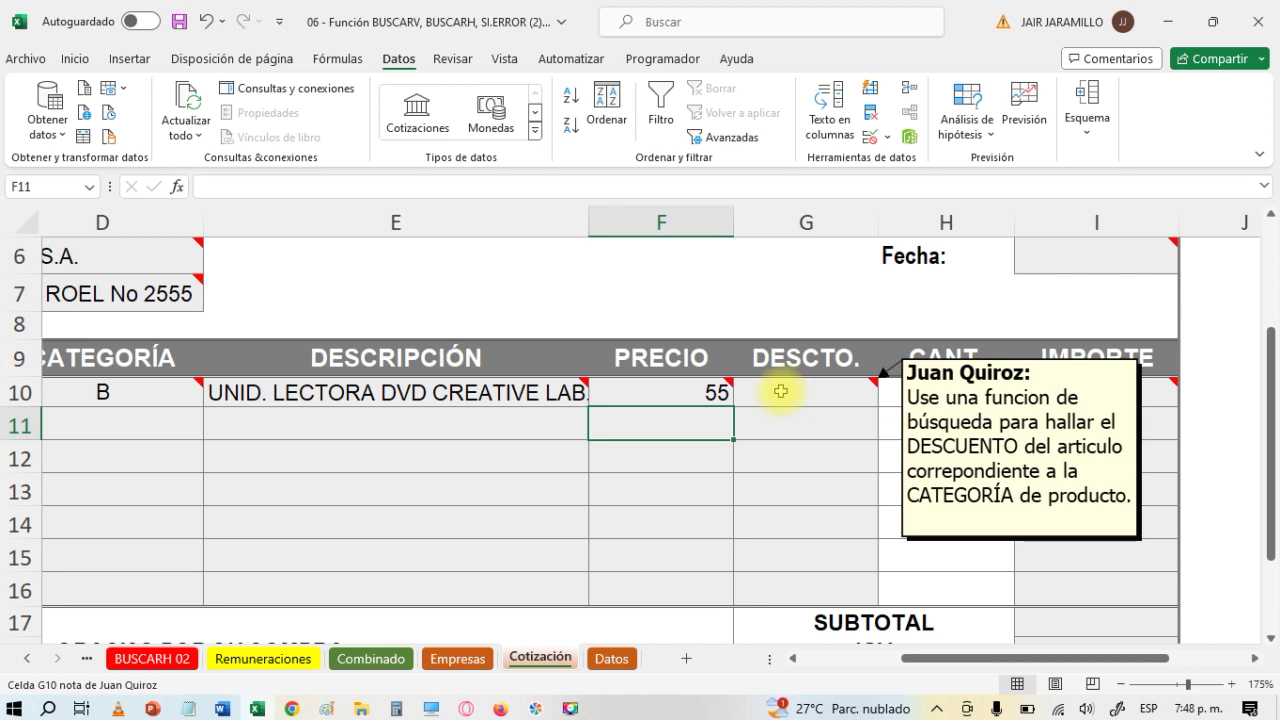
click(612, 656)
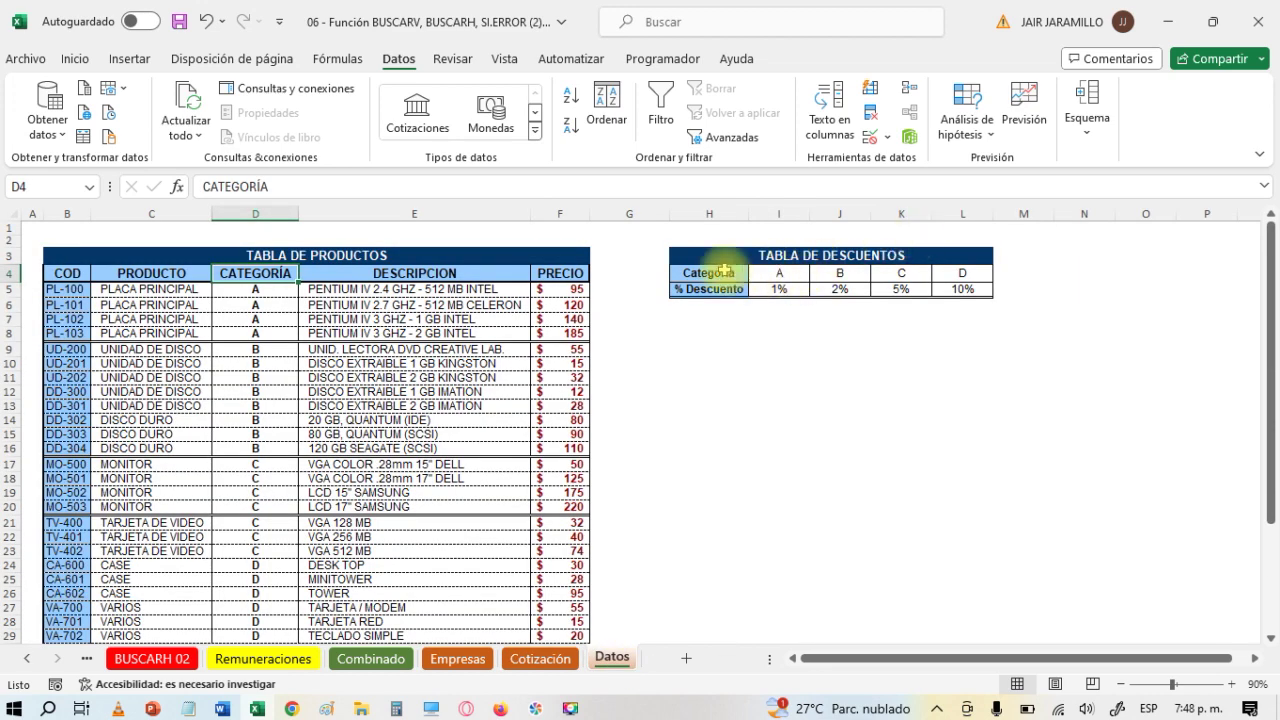
drag(724, 270, 965, 290)
scroll(920, 371, up, 5)
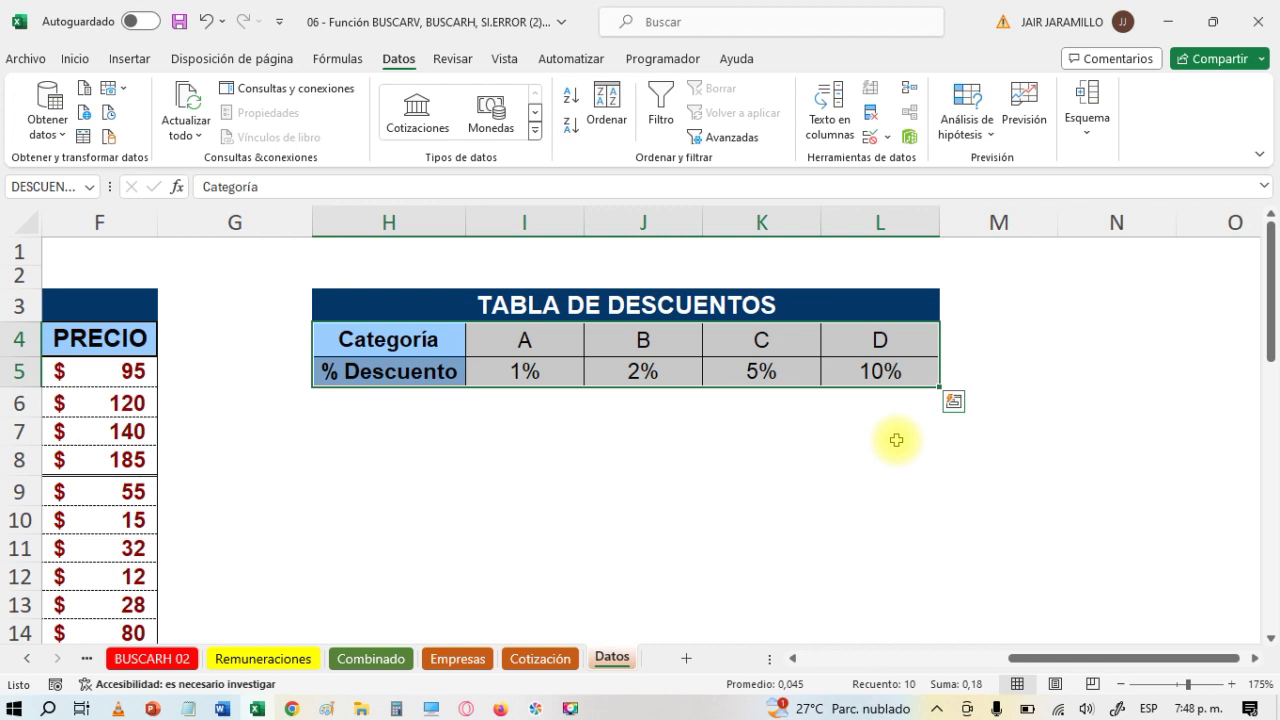
click(614, 452)
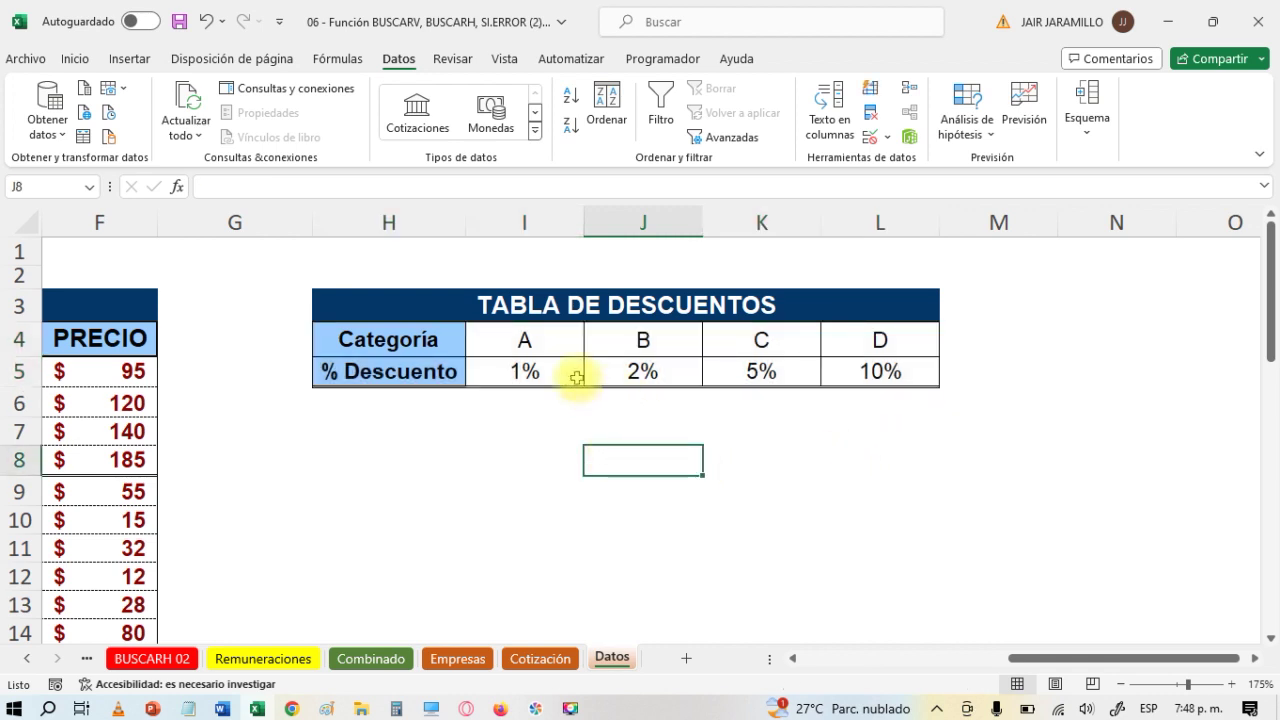
- Examine which discount percentage belongs to each category from A to D in the discount table
click(519, 358)
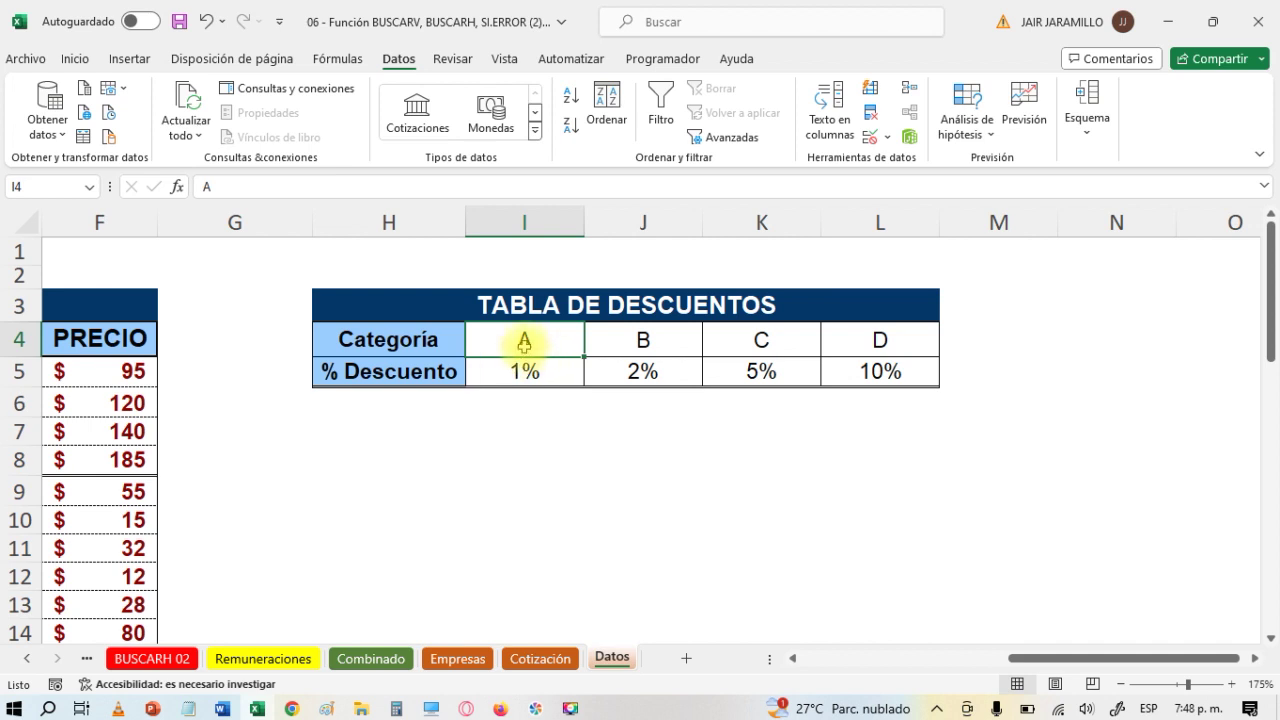
click(522, 377)
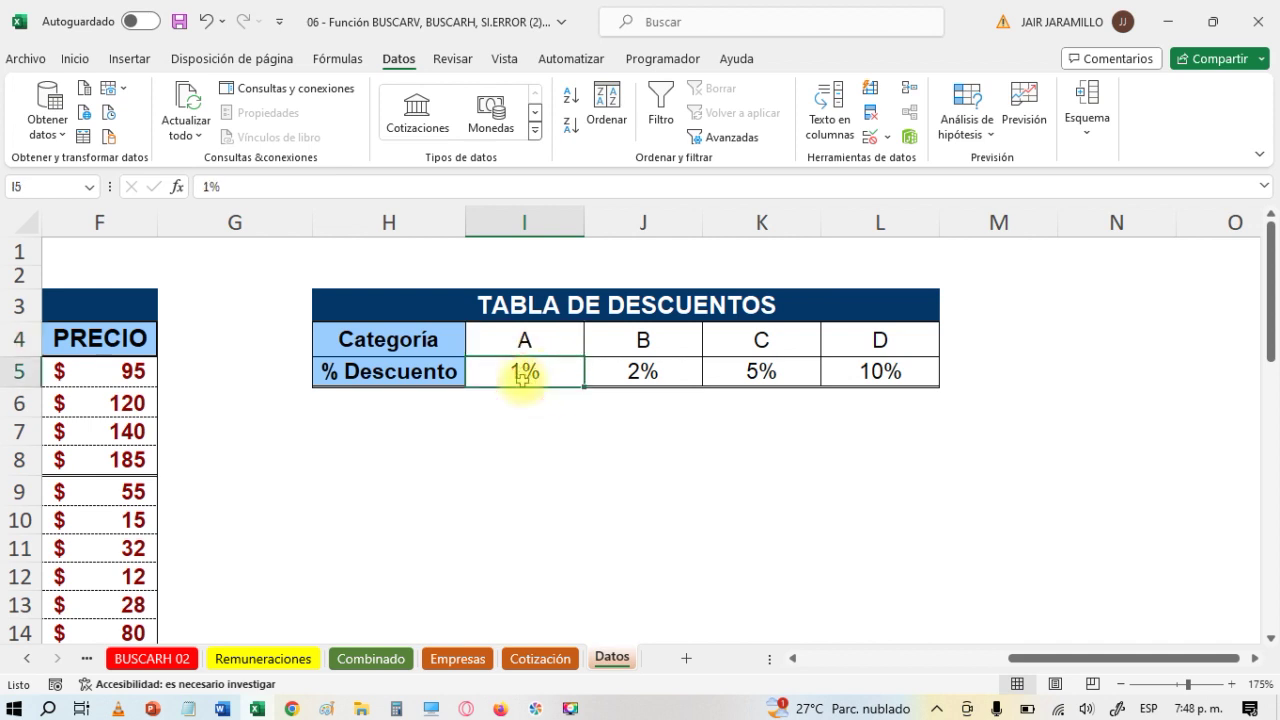
click(640, 370)
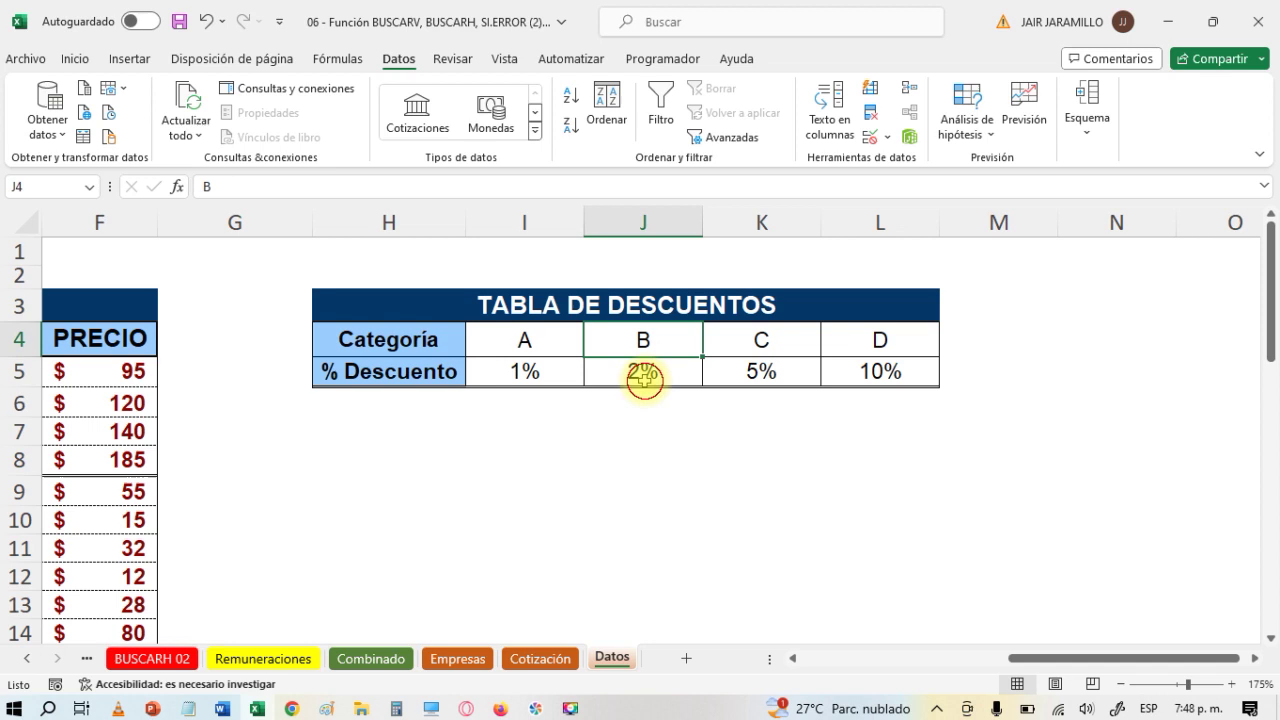
click(766, 347)
click(889, 340)
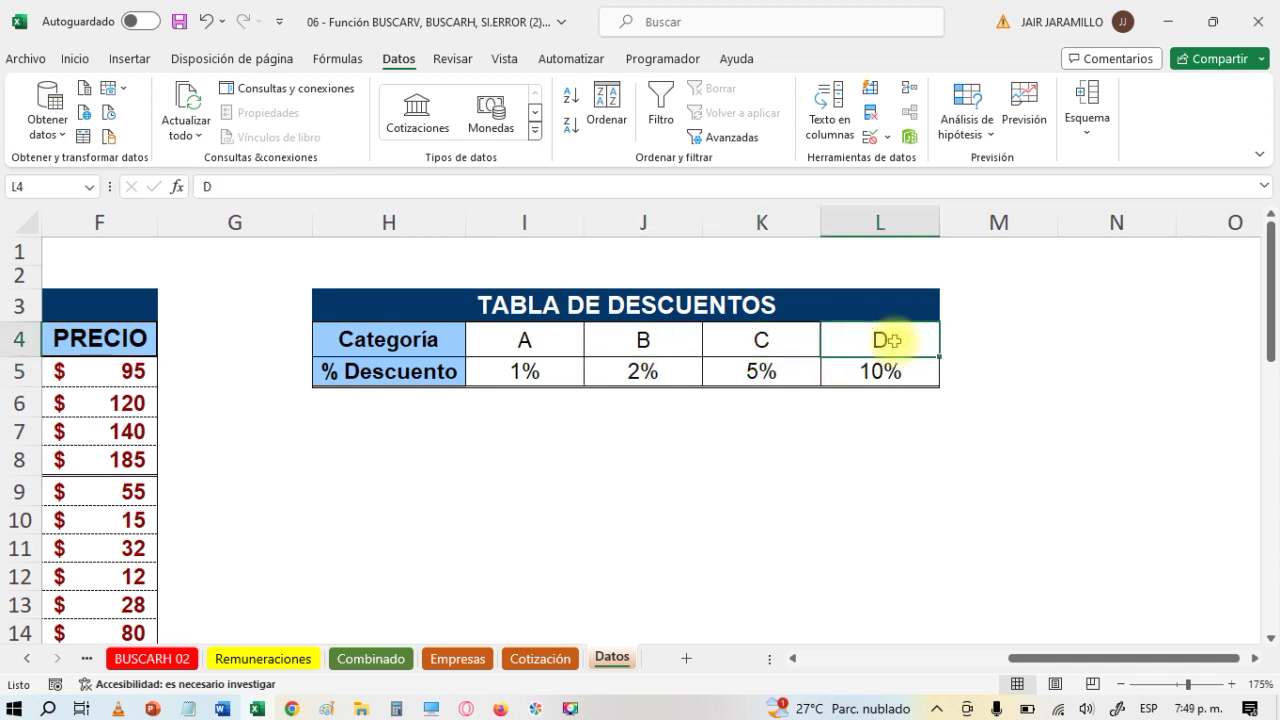
click(893, 392)
click(882, 372)
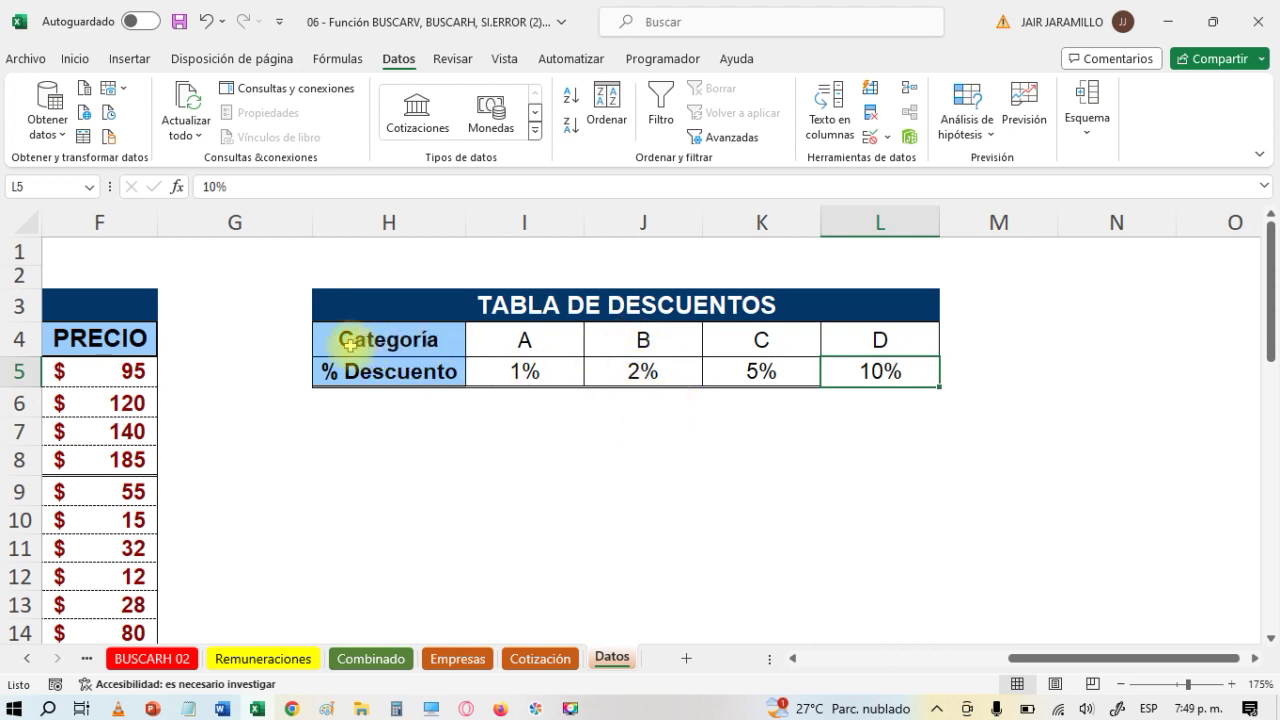
- Review the horizontal layout of the discount table, with the Categoría row above the % Descuento row
drag(356, 338, 880, 371)
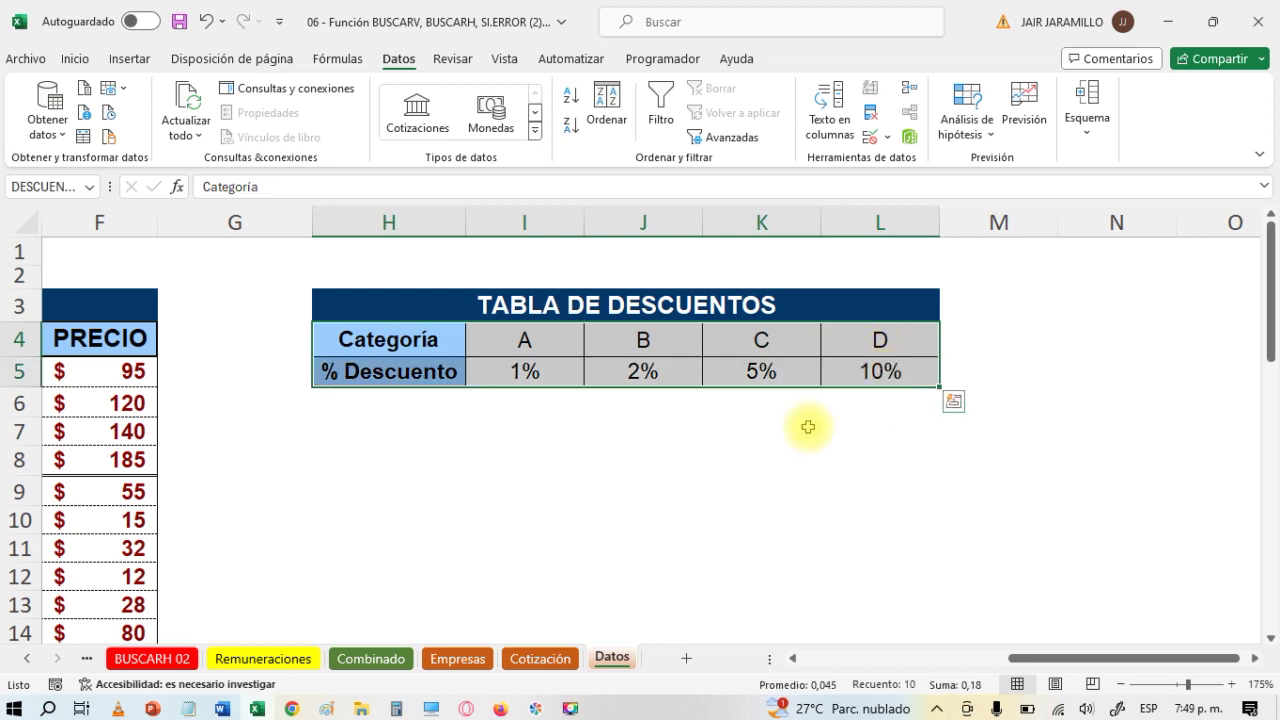
click(590, 430)
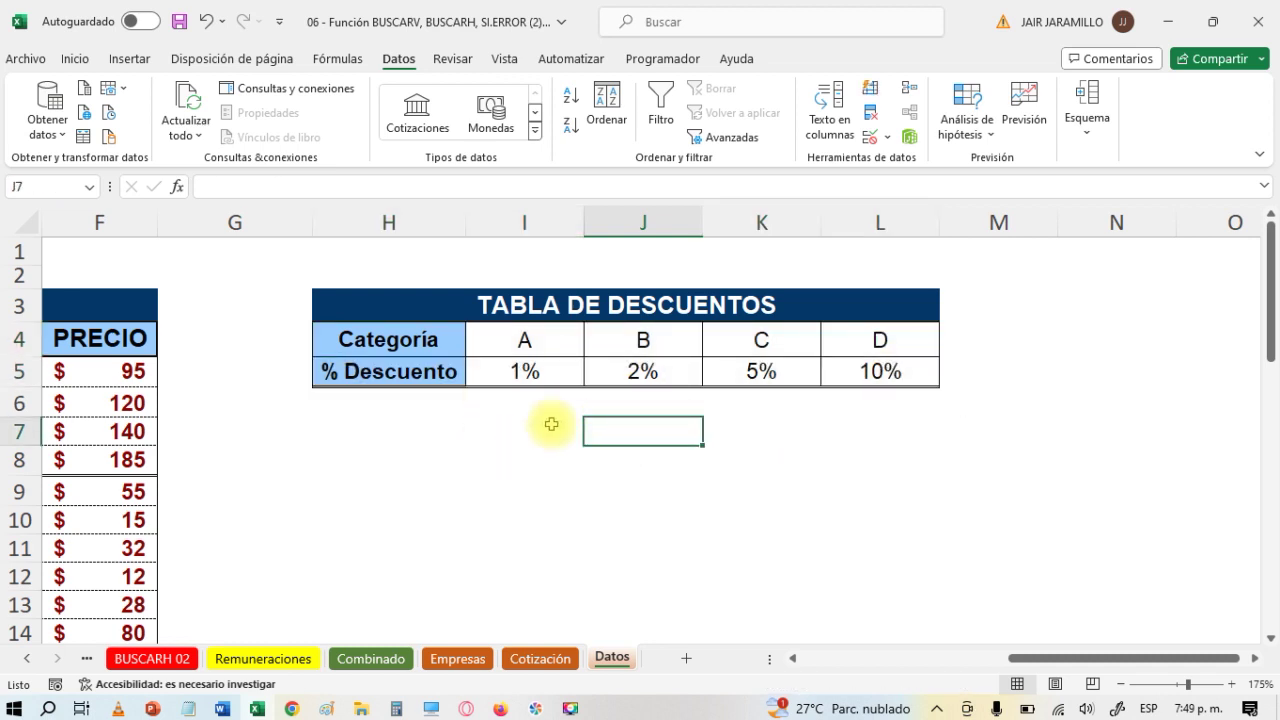
drag(371, 337, 880, 371)
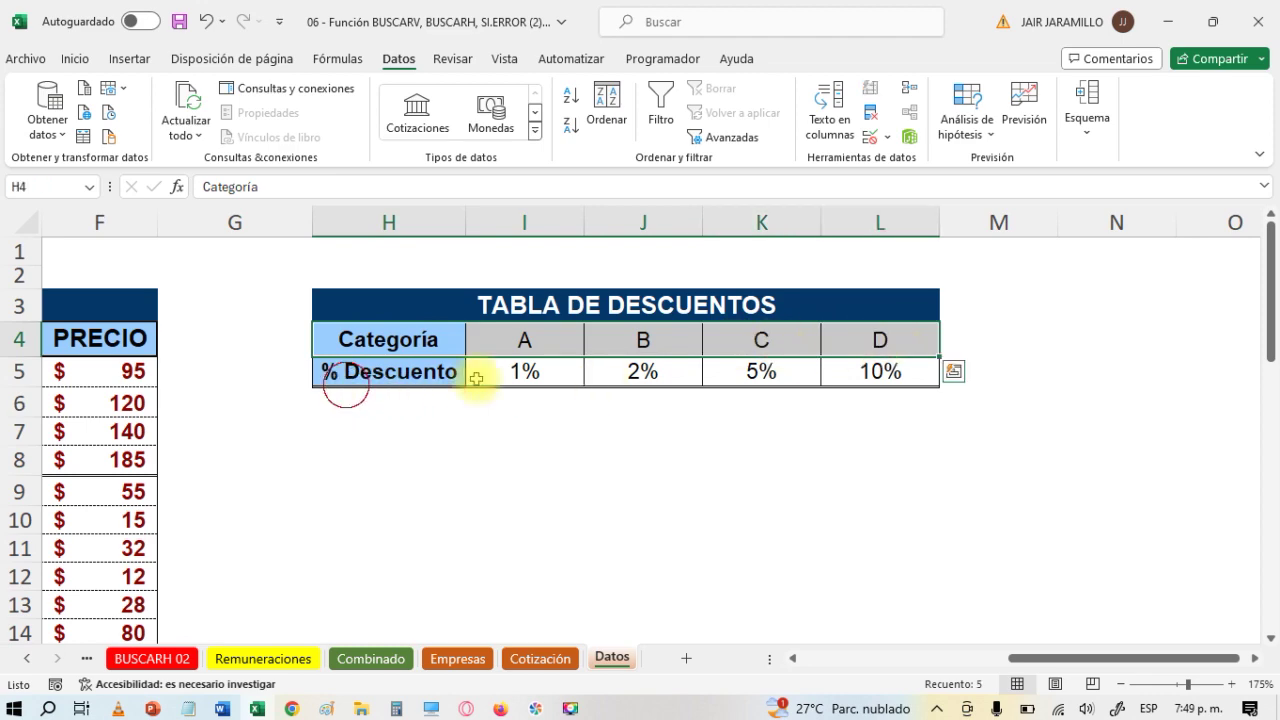
drag(345, 385, 880, 372)
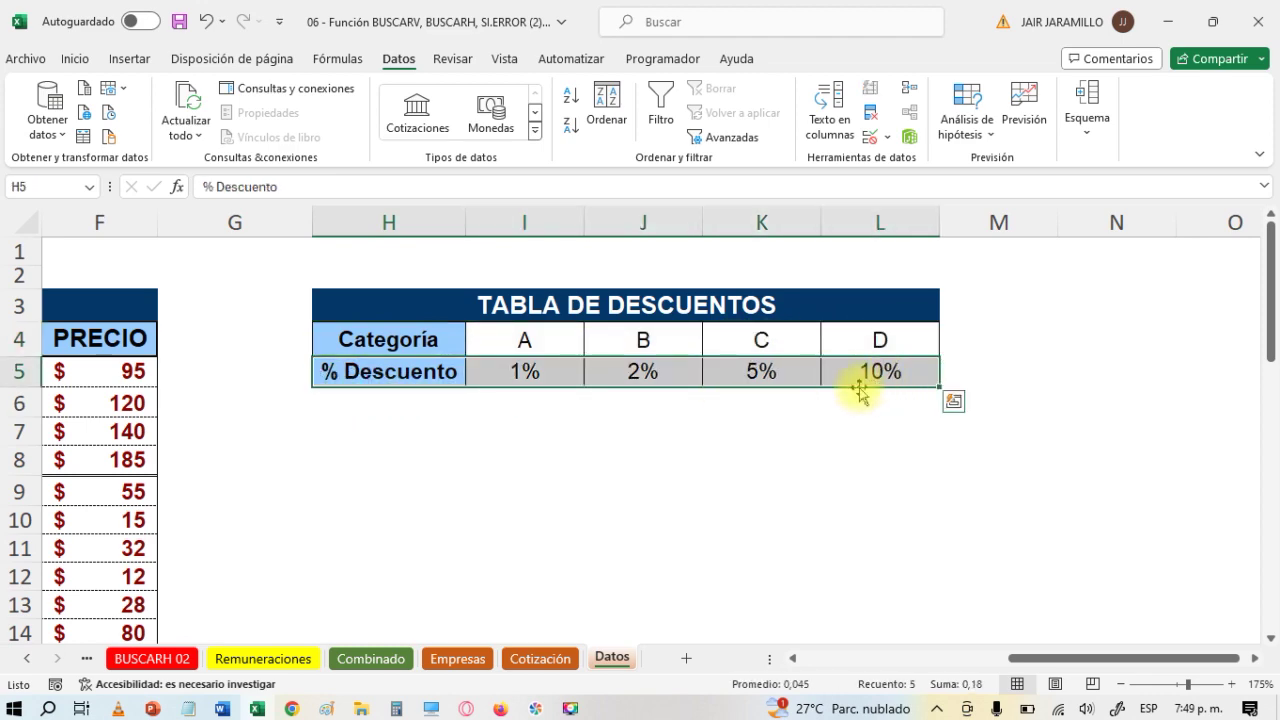
click(668, 452)
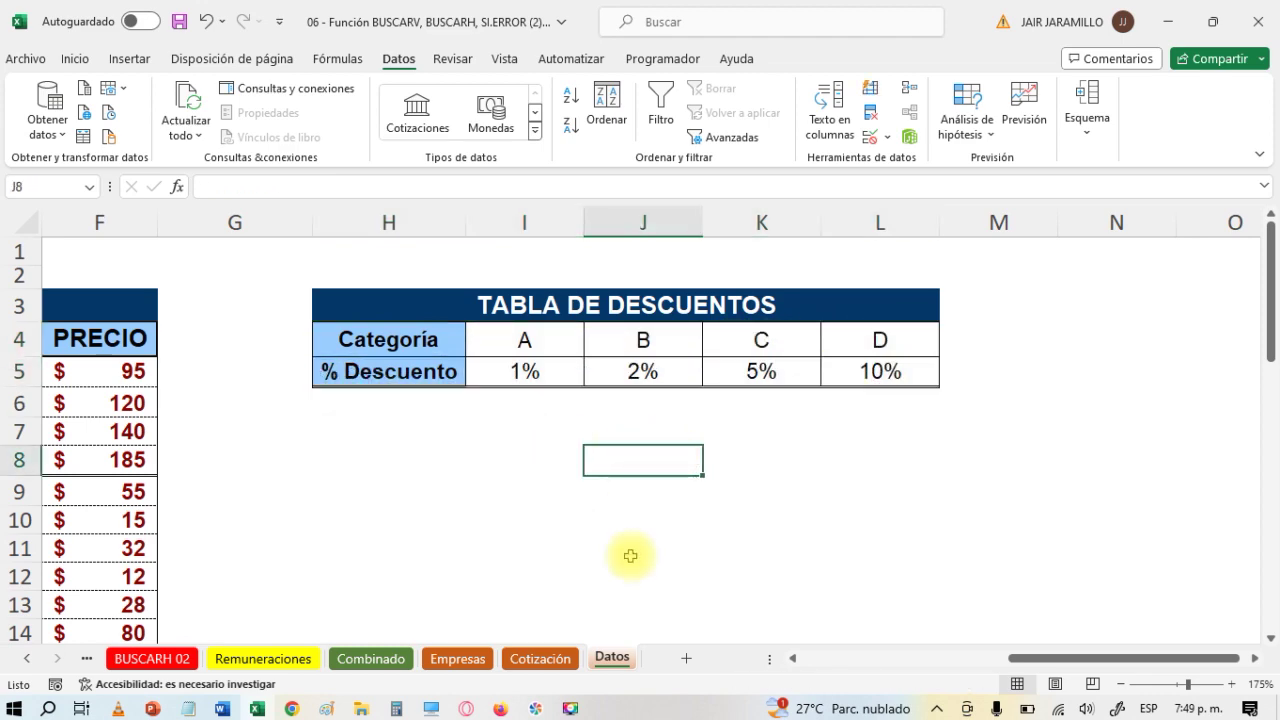
click(540, 659)
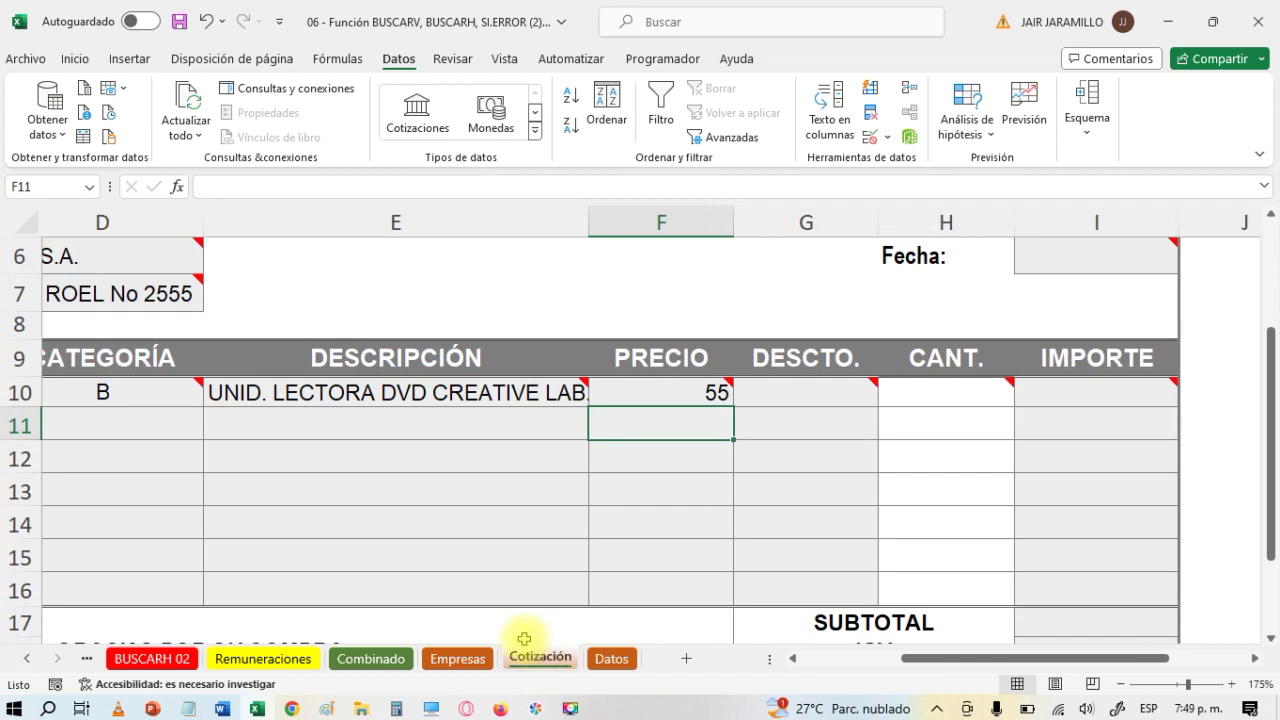
click(774, 401)
text(=)
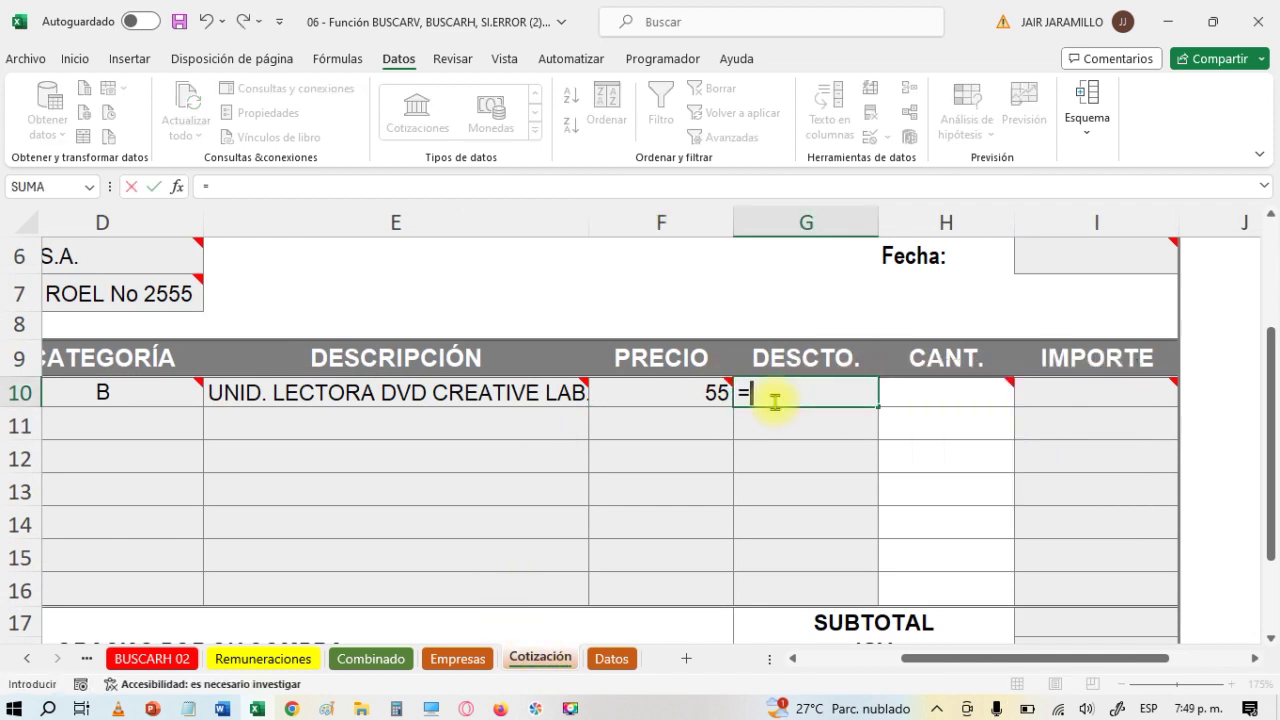
text(BUSC)
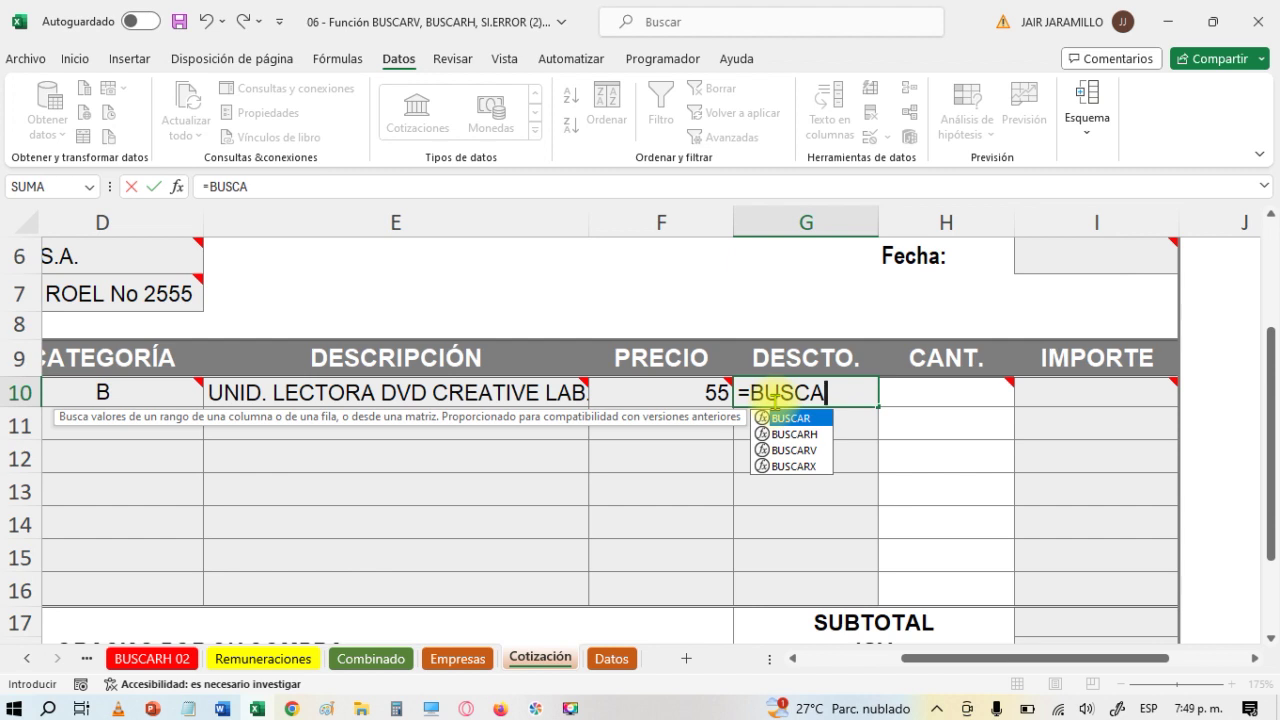
text(A)
double_click(783, 434)
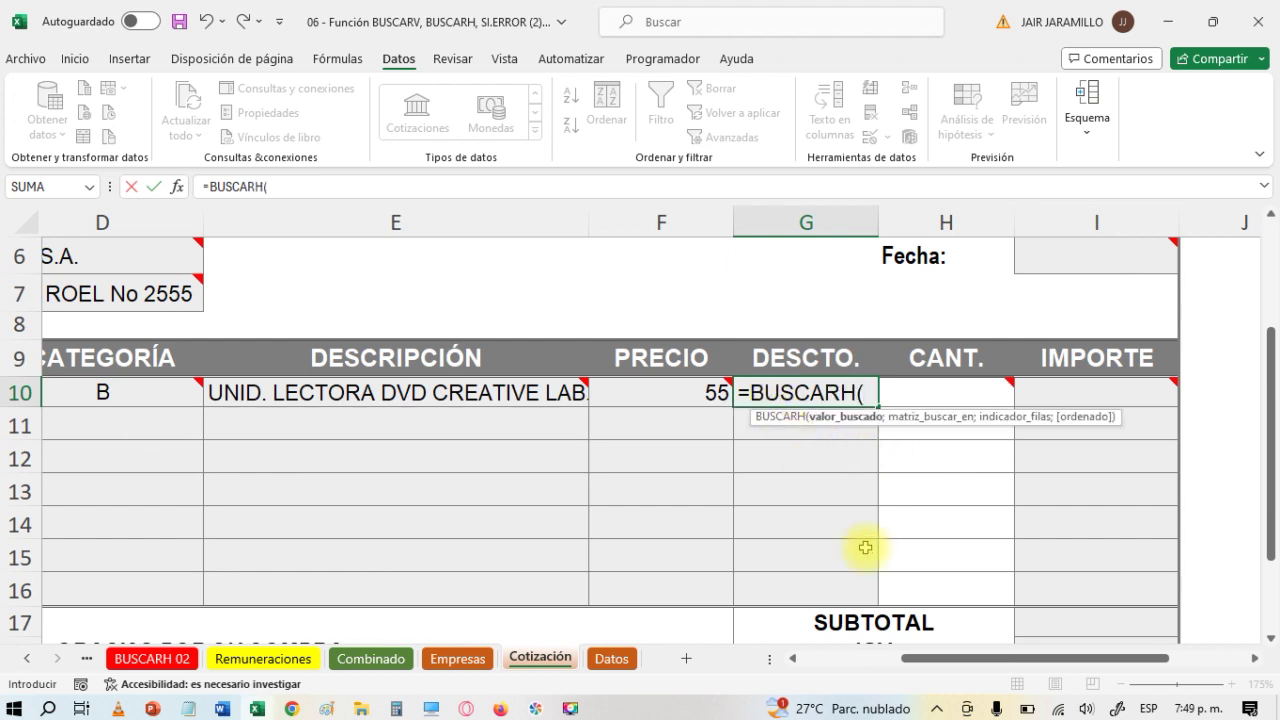
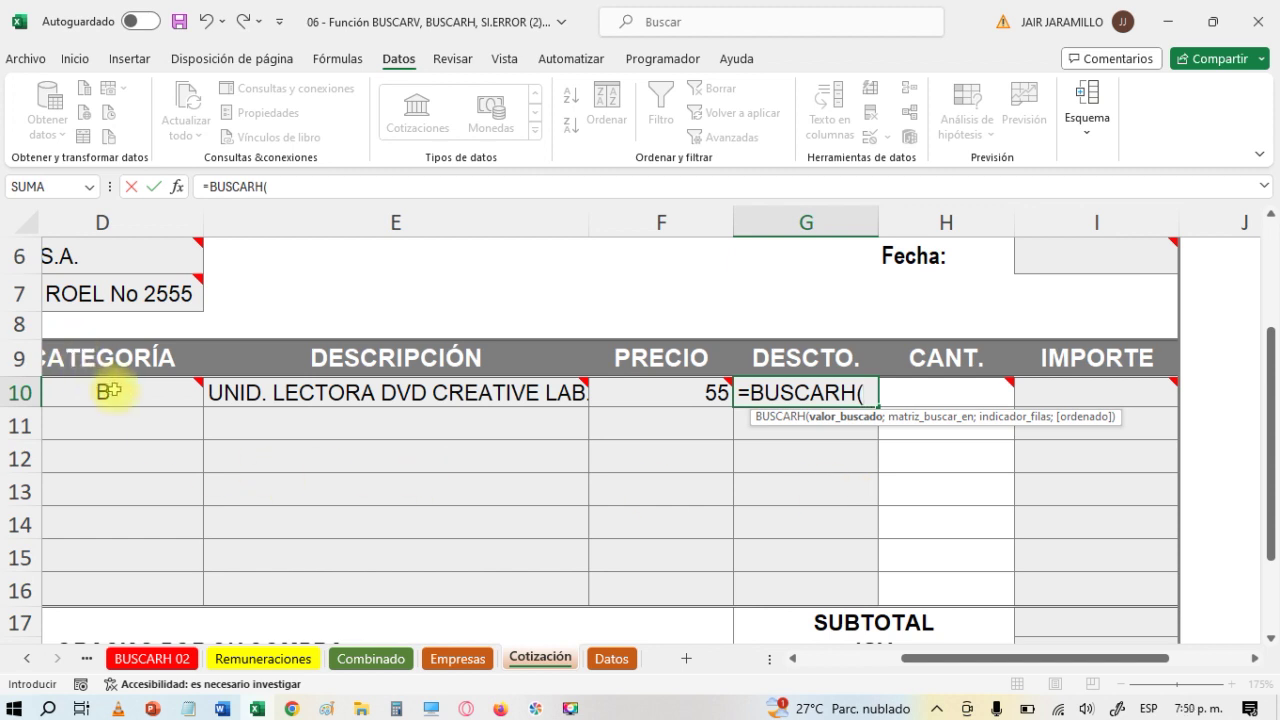
mouse_move(108, 392)
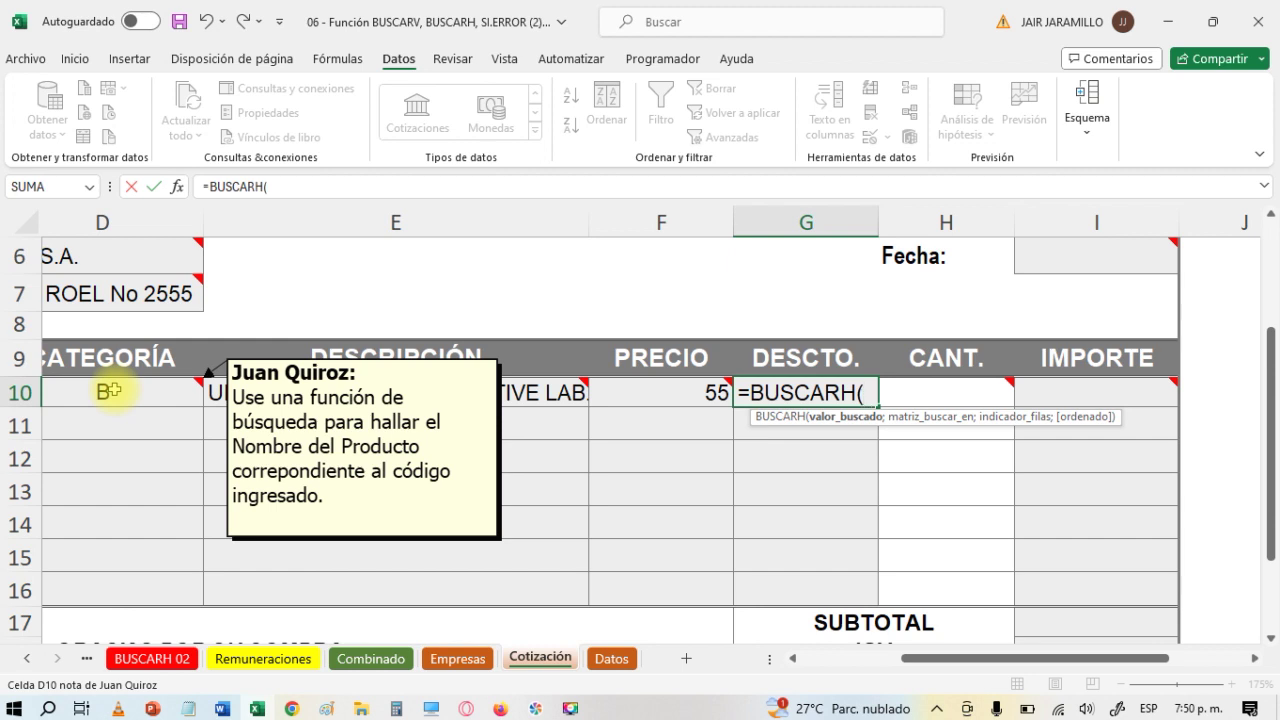
key(Escape)
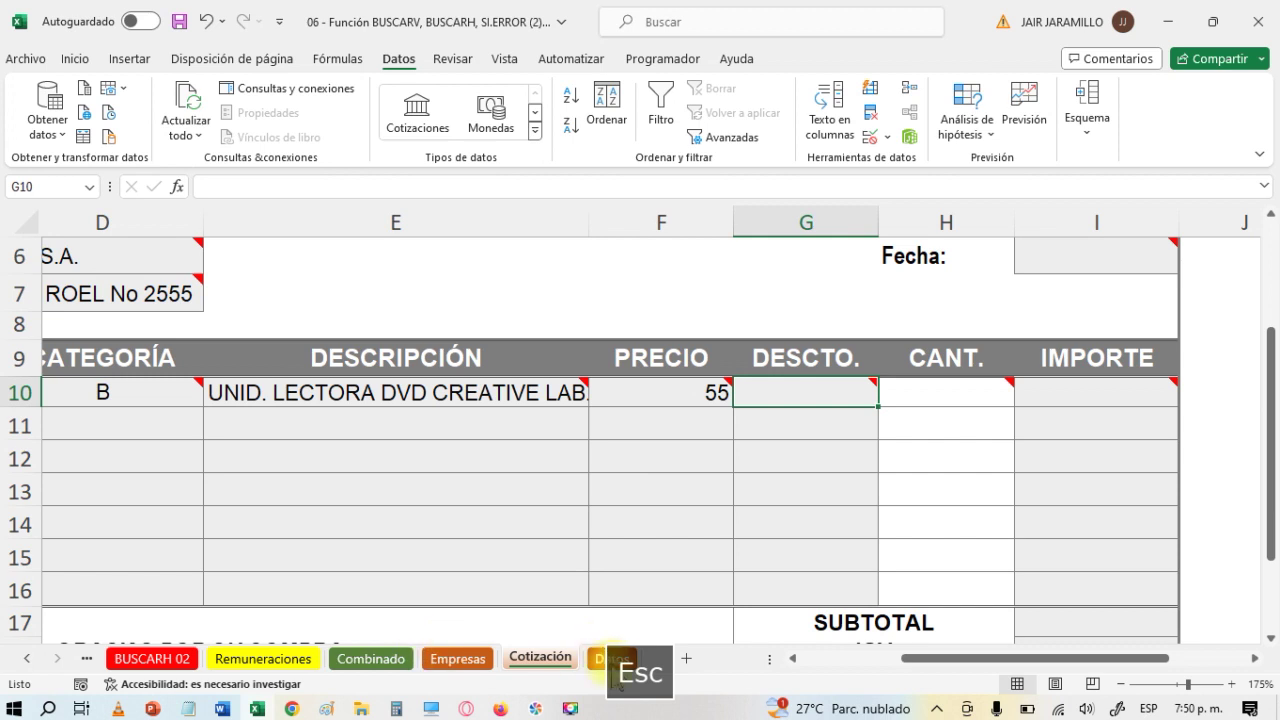
- Examine the TABLA DE DESCUENTOS on the Datos sheet, matching each category from A to D with its discount percentage
click(611, 658)
click(388, 334)
drag(450, 336, 854, 343)
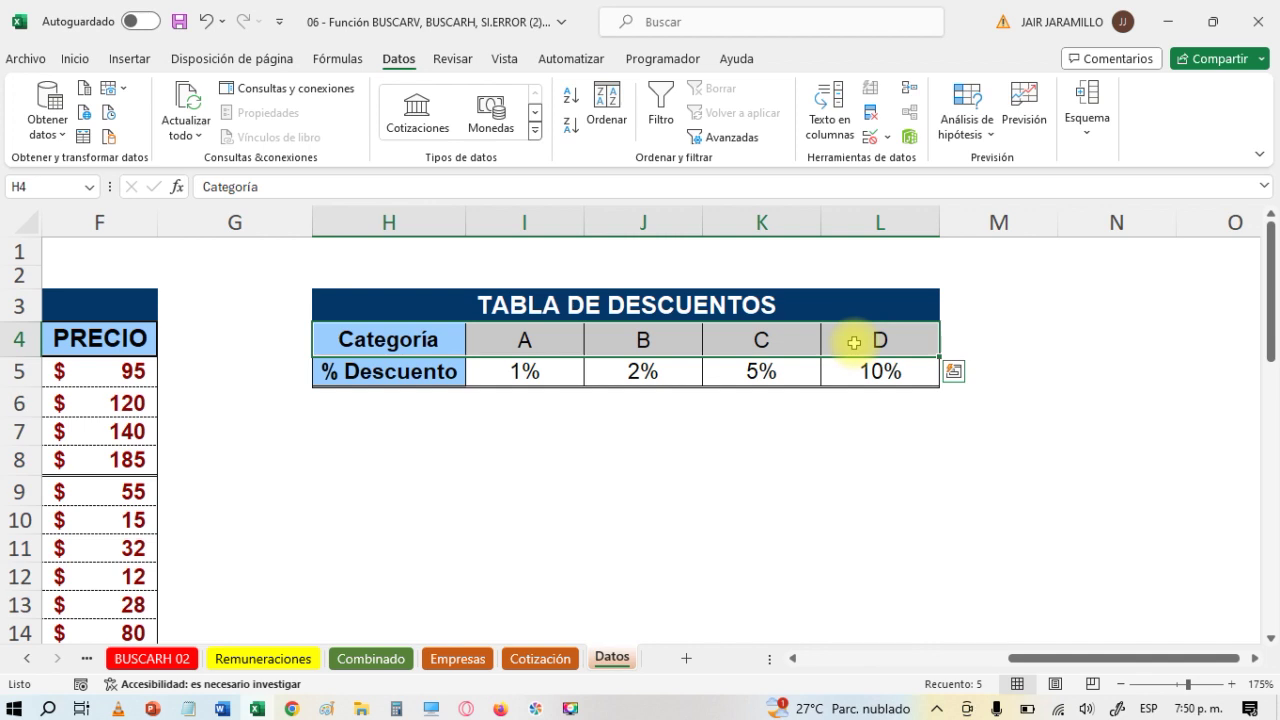
click(649, 455)
click(528, 342)
click(645, 342)
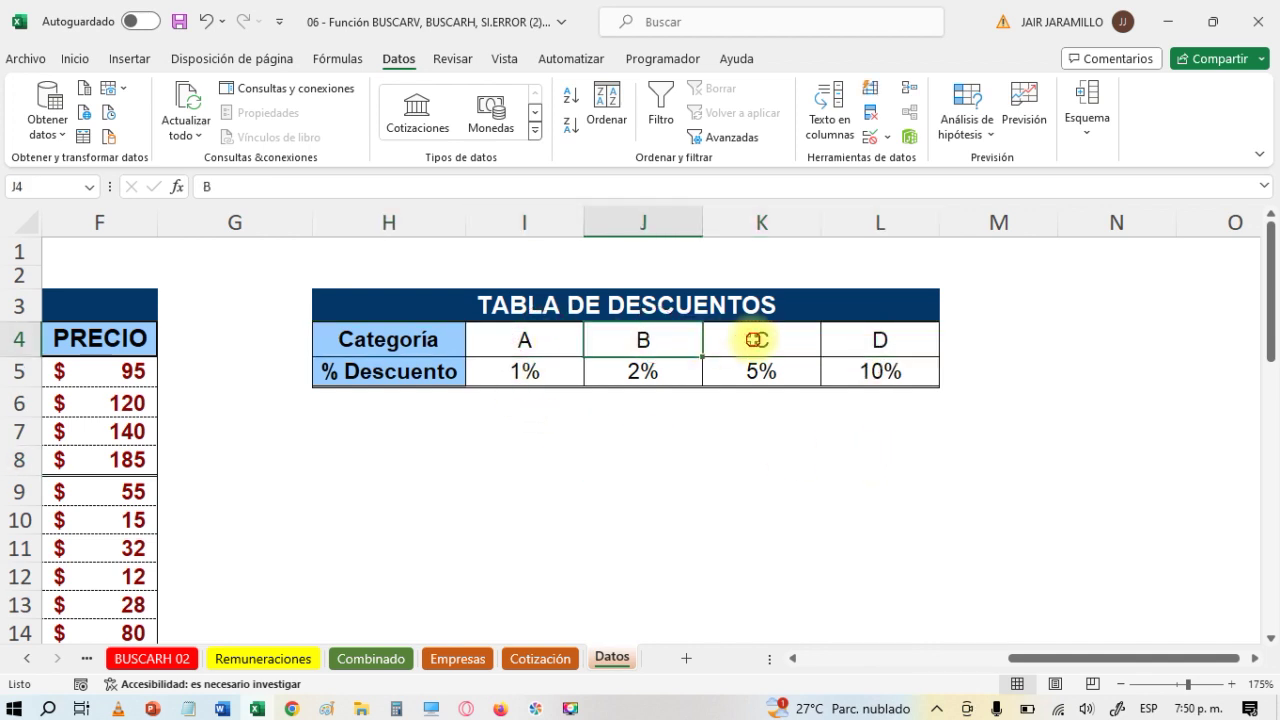
click(755, 340)
click(880, 338)
click(872, 372)
click(772, 345)
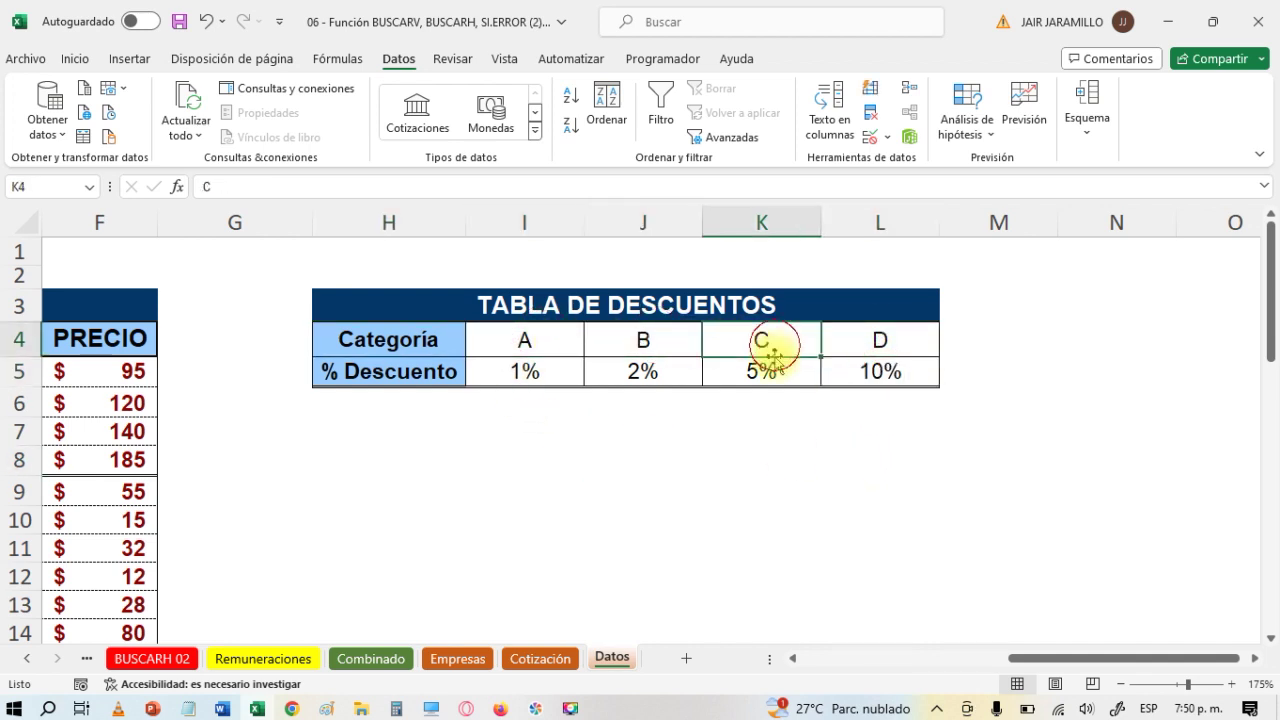
click(766, 372)
click(643, 372)
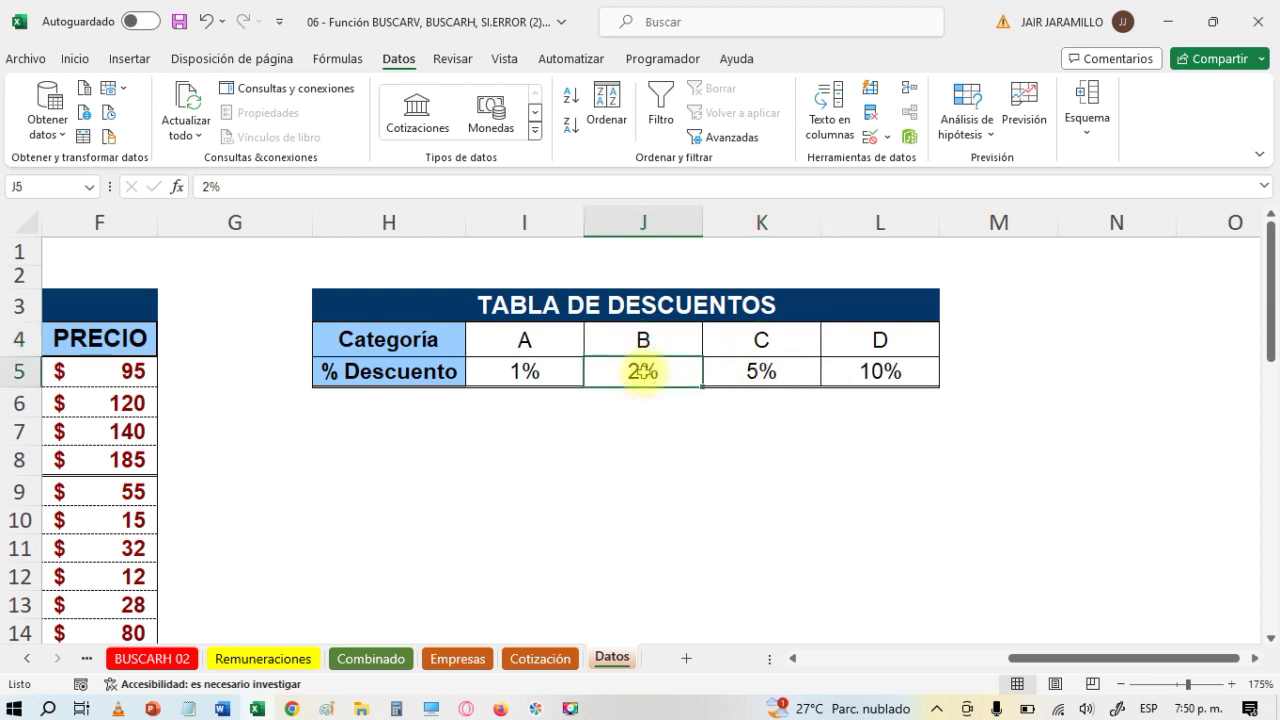
- On the Cotización sheet, start a BUSCARH formula in DESCTO. cell G10 with category cell D10 as the lookup value
click(541, 658)
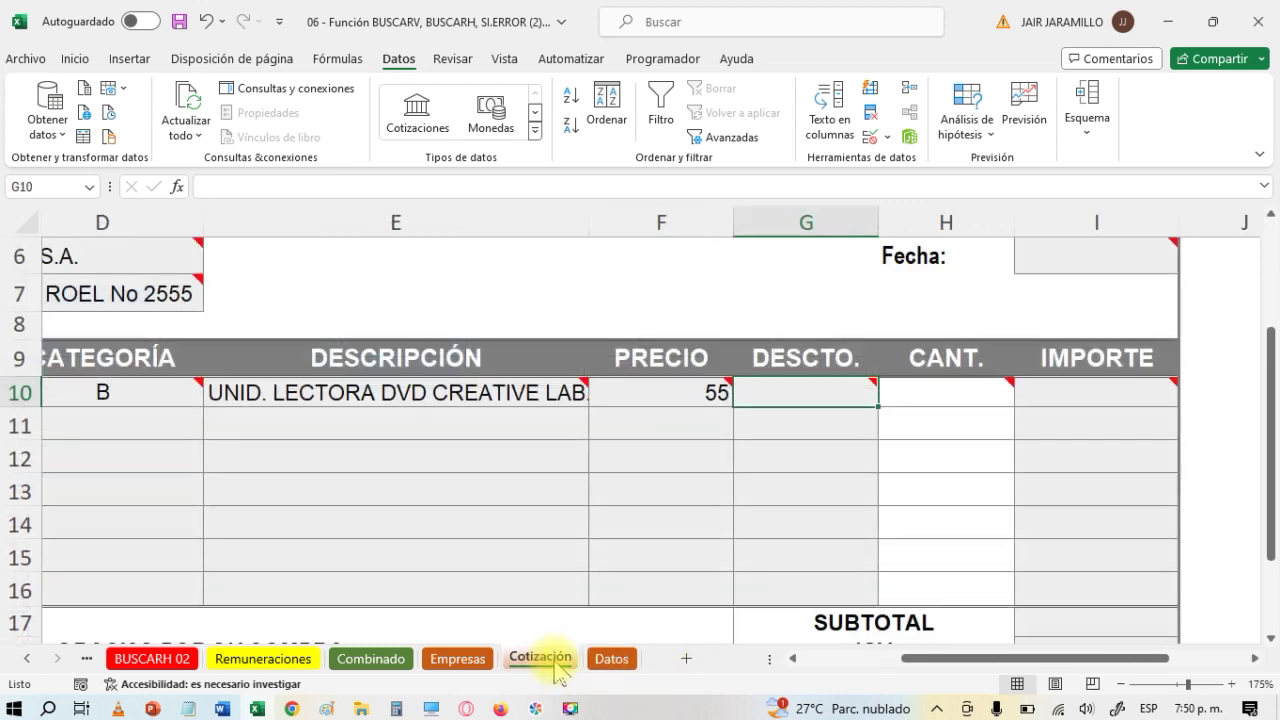
mouse_move(812, 397)
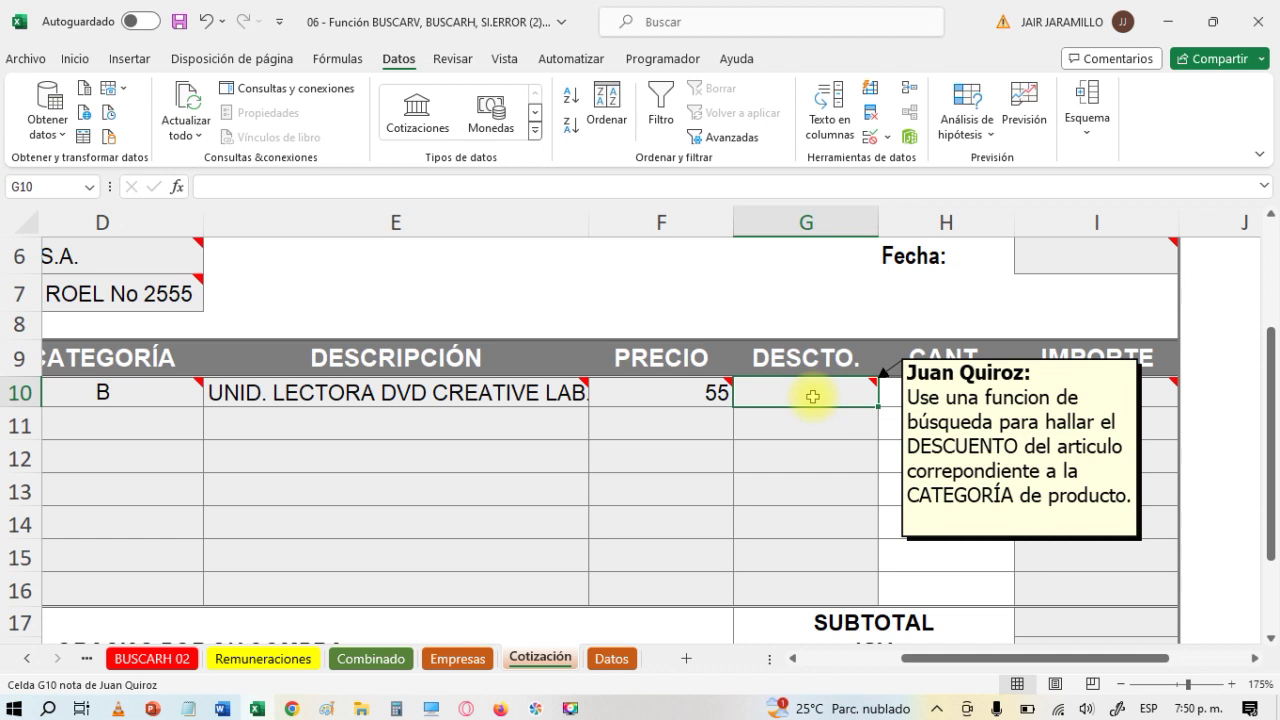
text(=BUS)
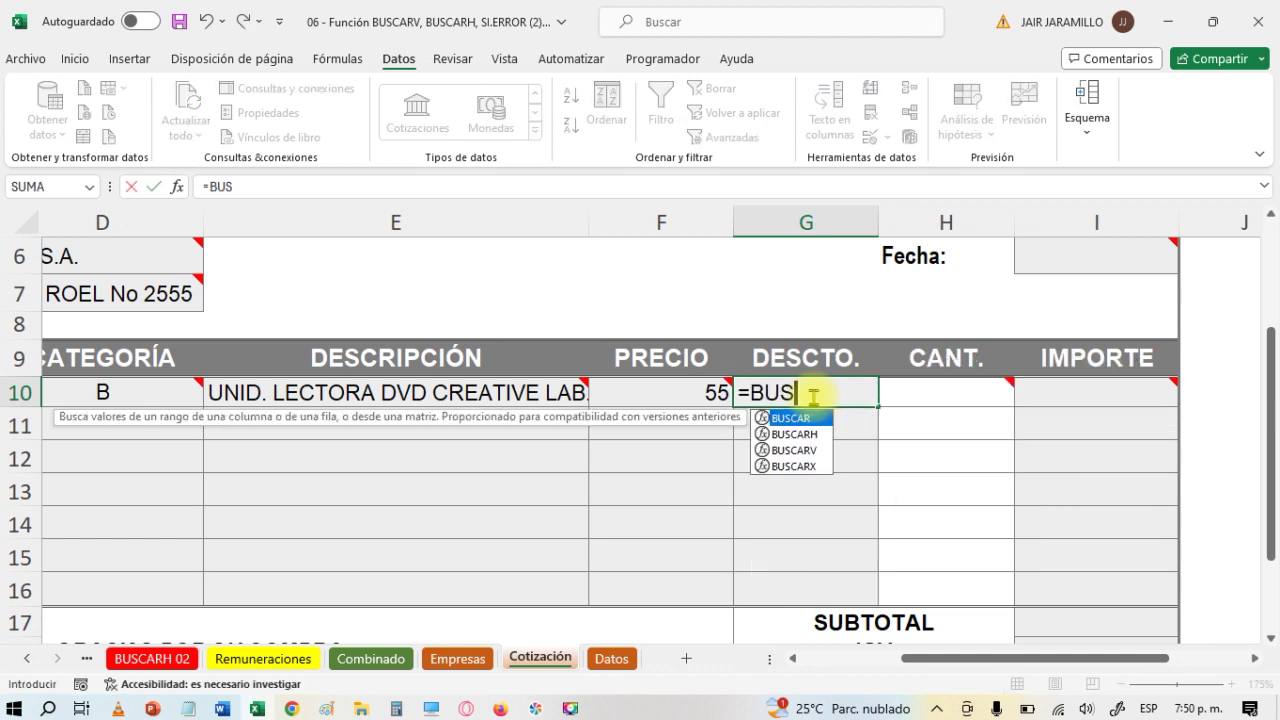
double_click(792, 434)
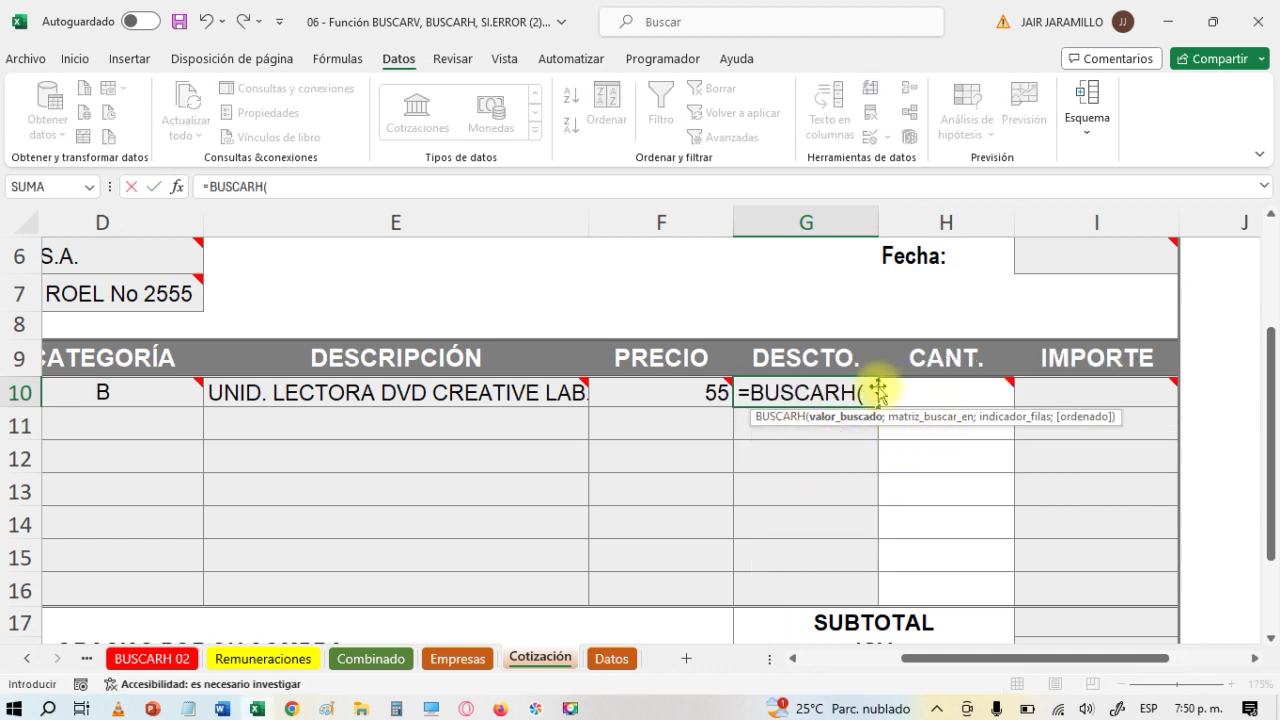
mouse_move(866, 393)
click(96, 389)
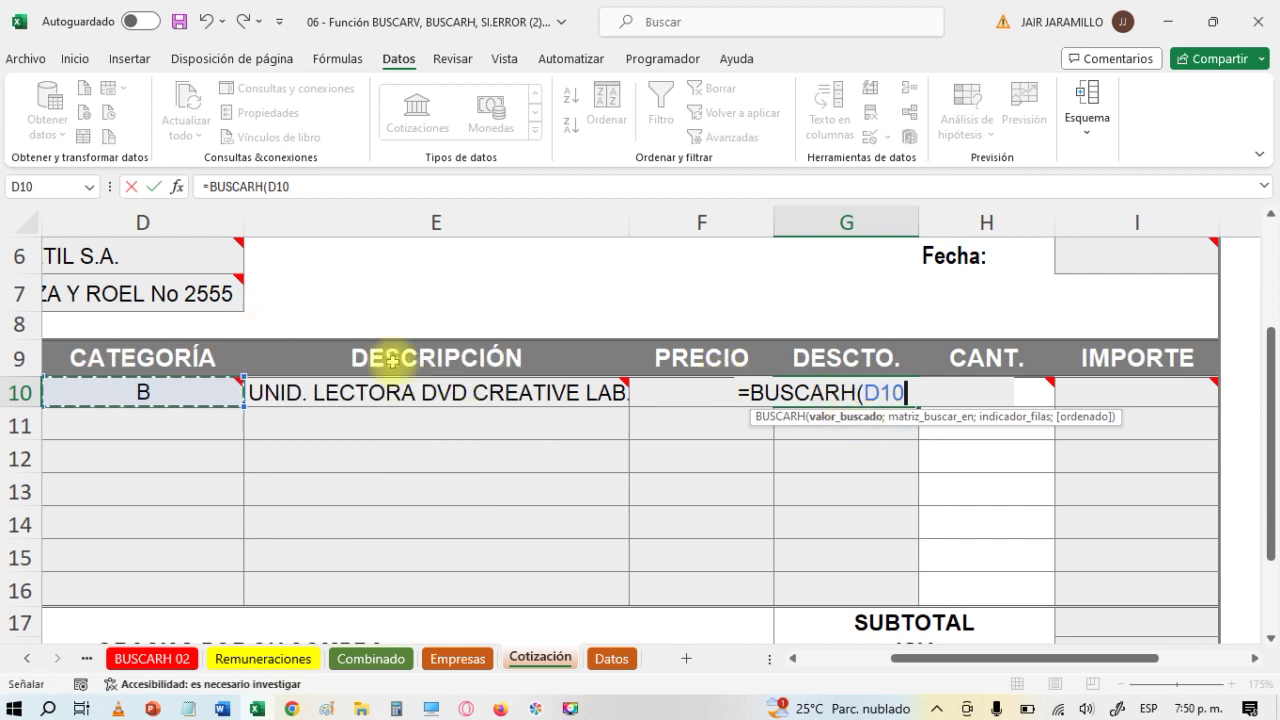
text(;)
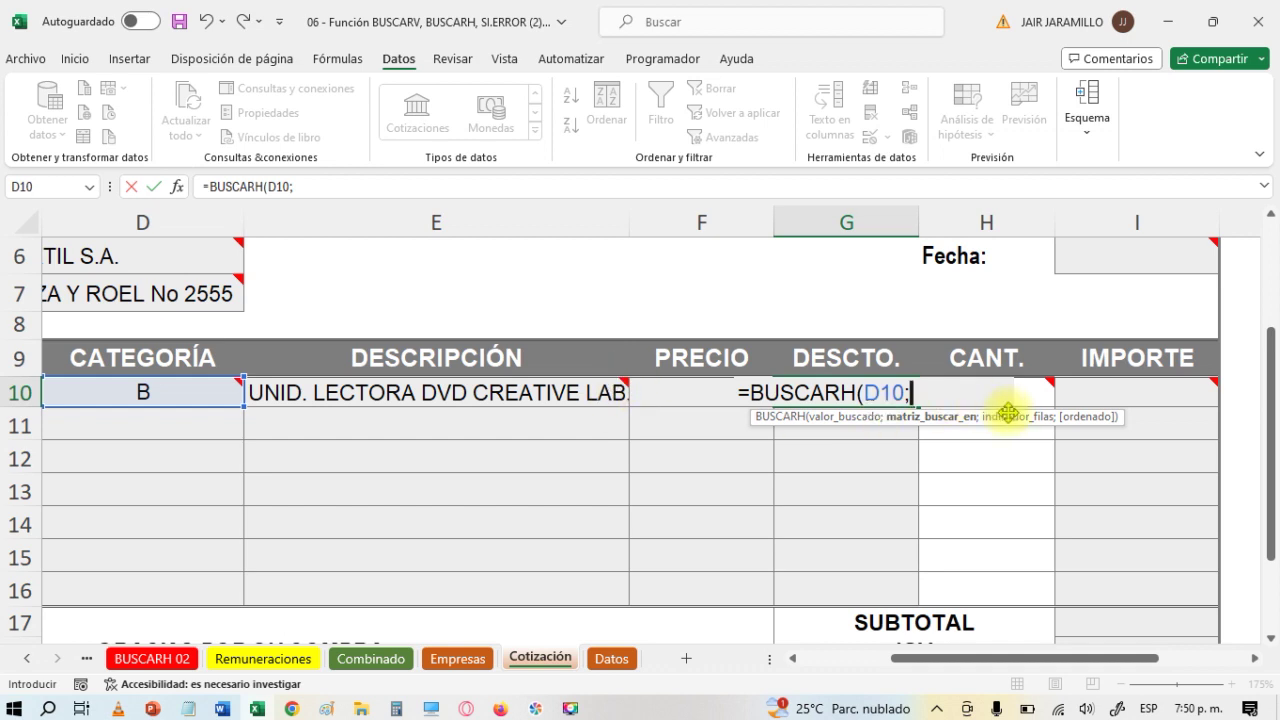
- Complete the G10 formula with the DESCUENTOS range, row index 2 and FALSO for an exact match
text(DES)
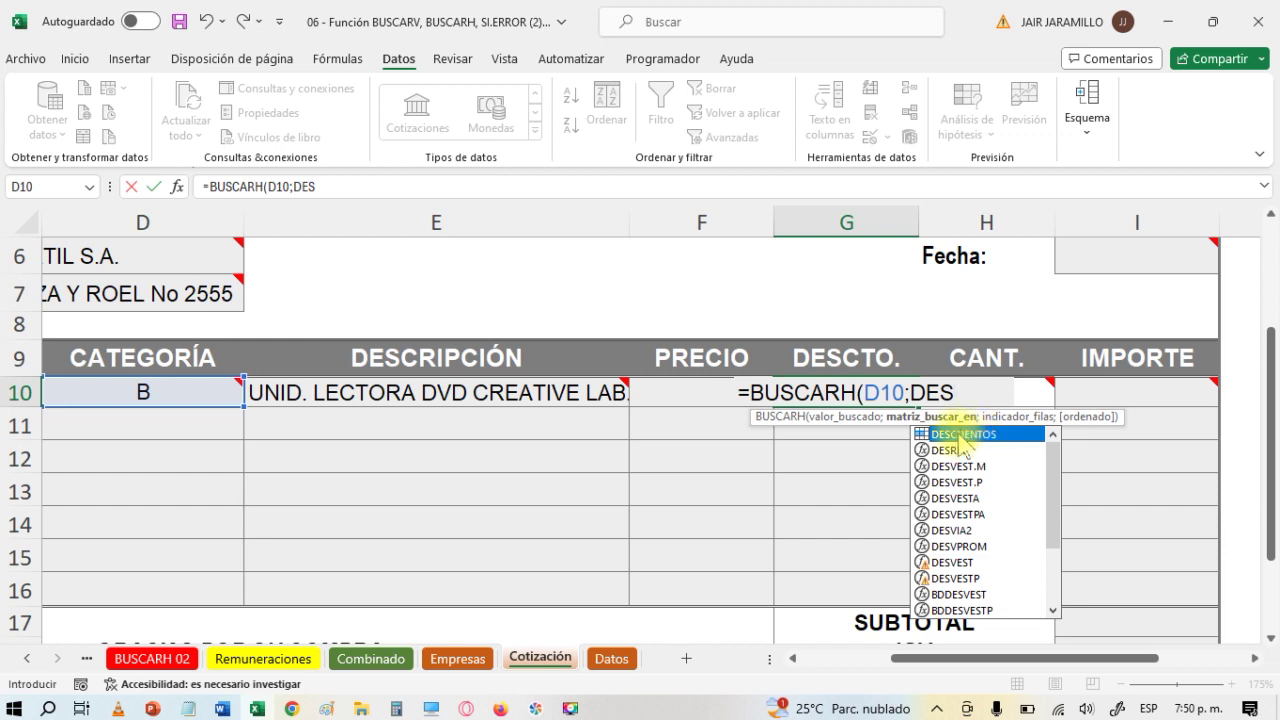
key(Tab)
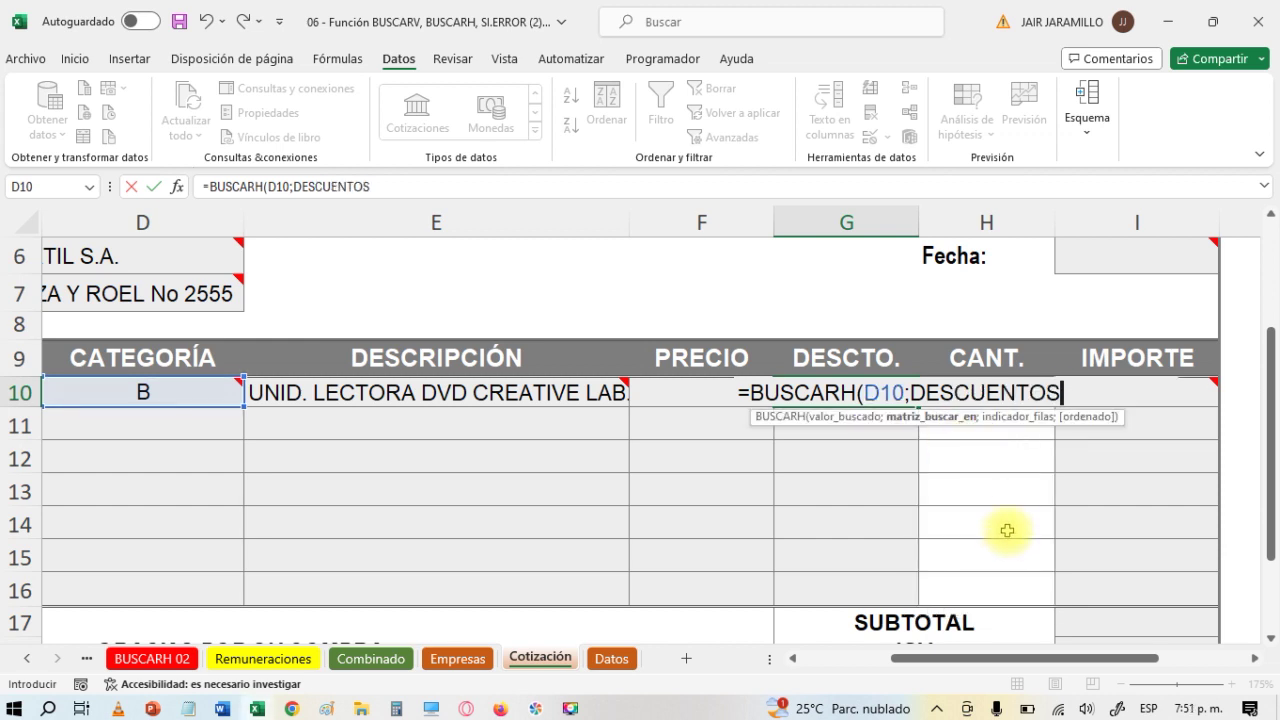
text(;)
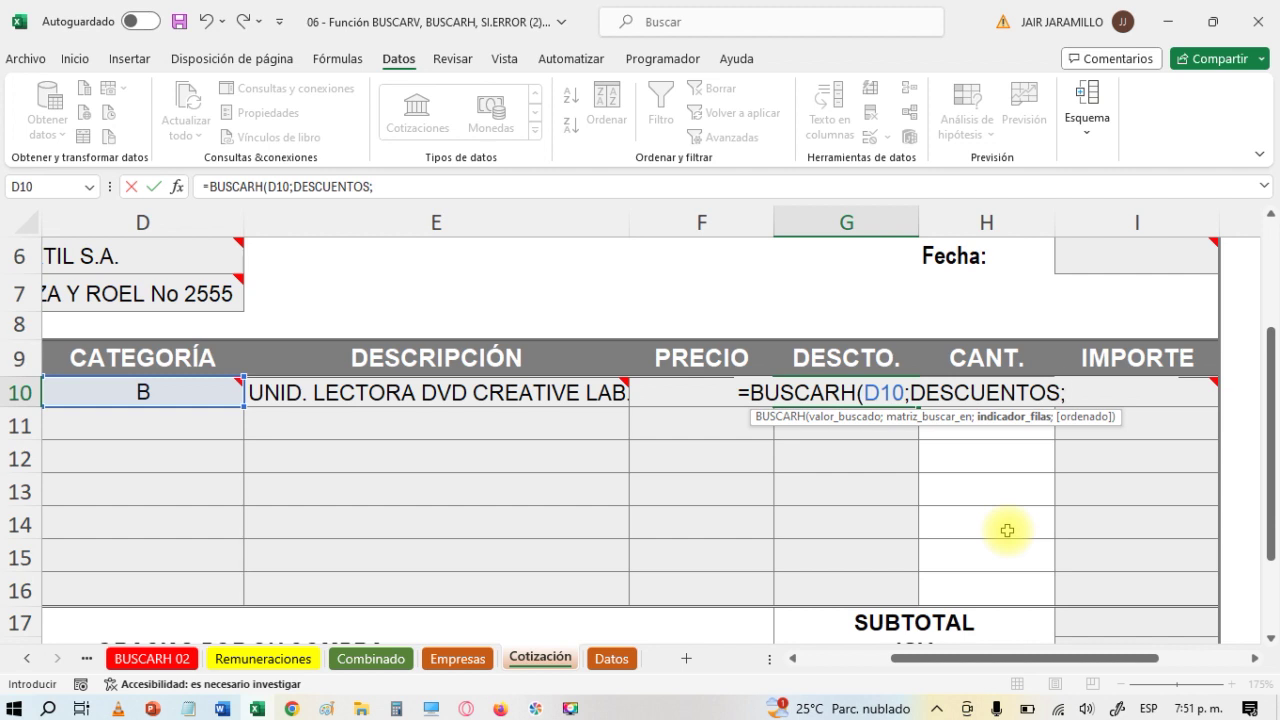
text(2;)
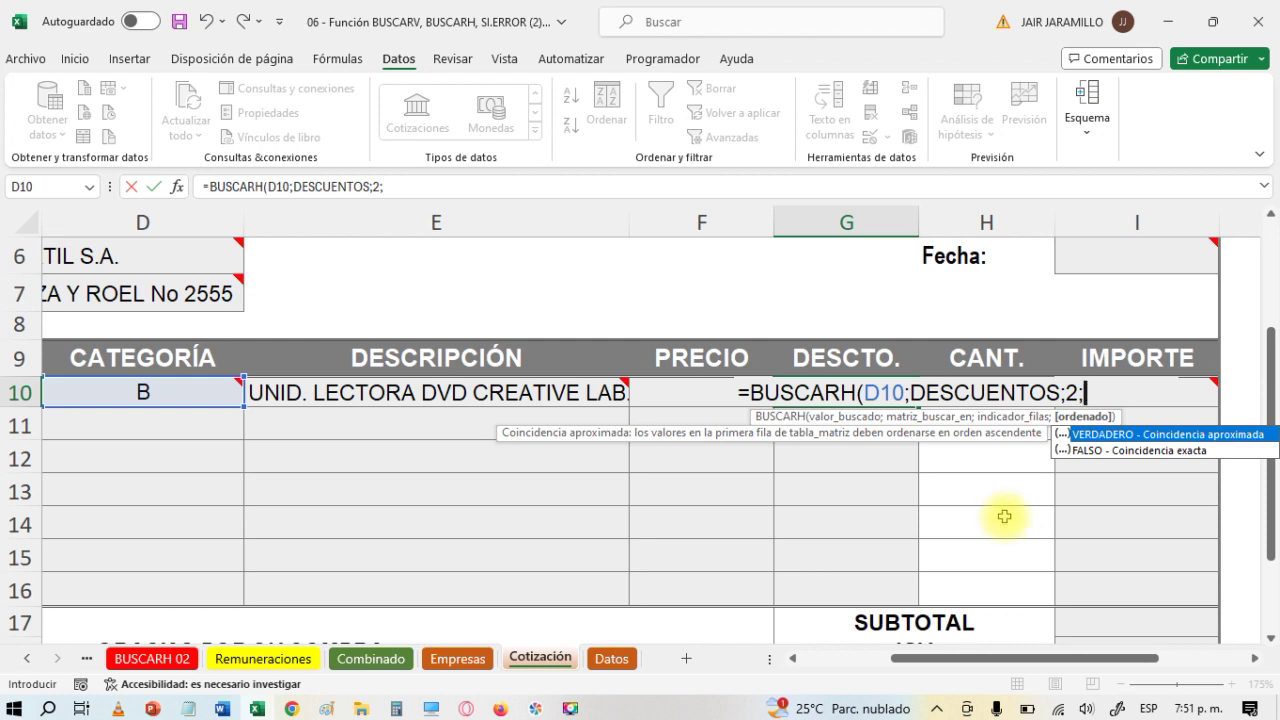
double_click(1150, 450)
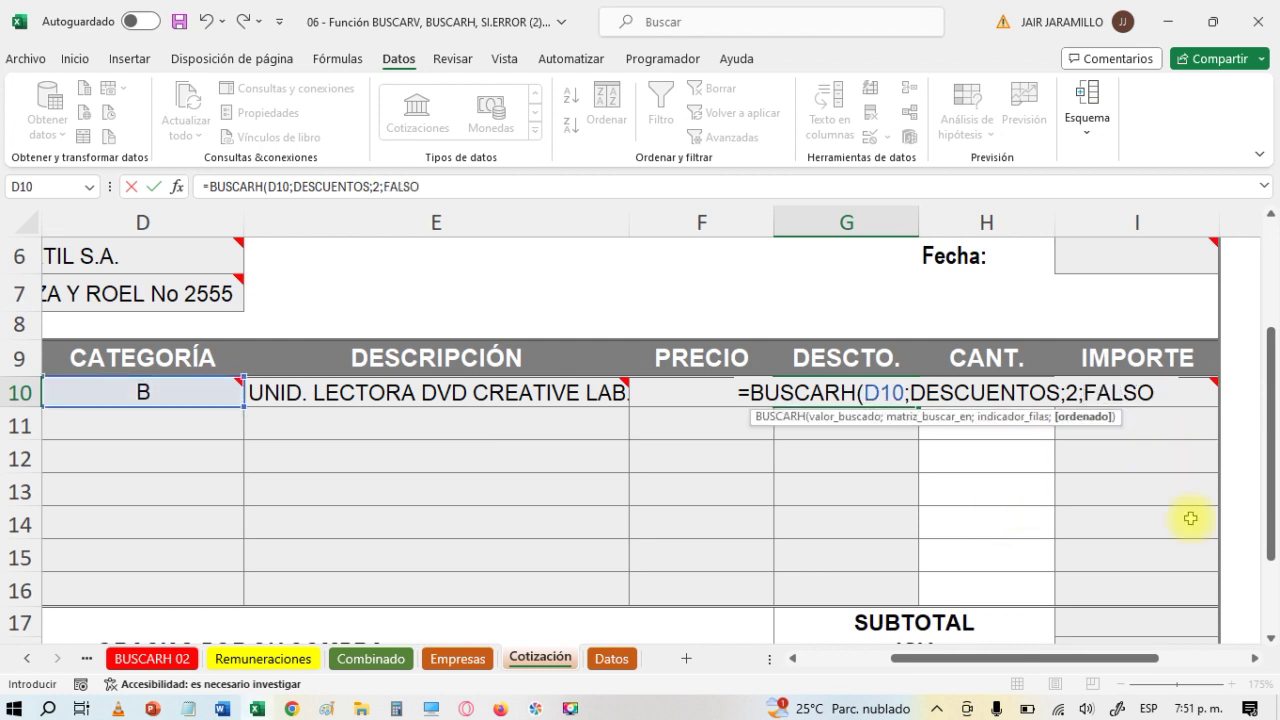
key(Return)
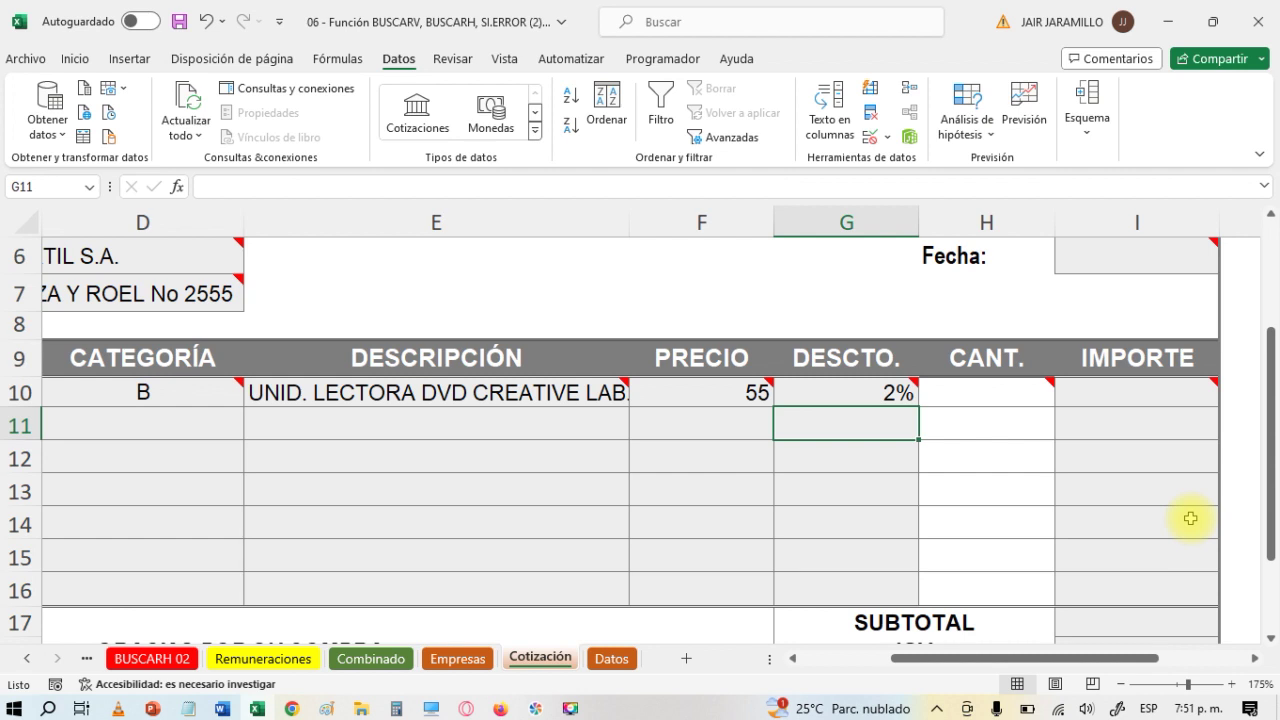
- Extend the DESCTO. formula in G10 to multiply the BUSCARH result by the price in F10
click(676, 397)
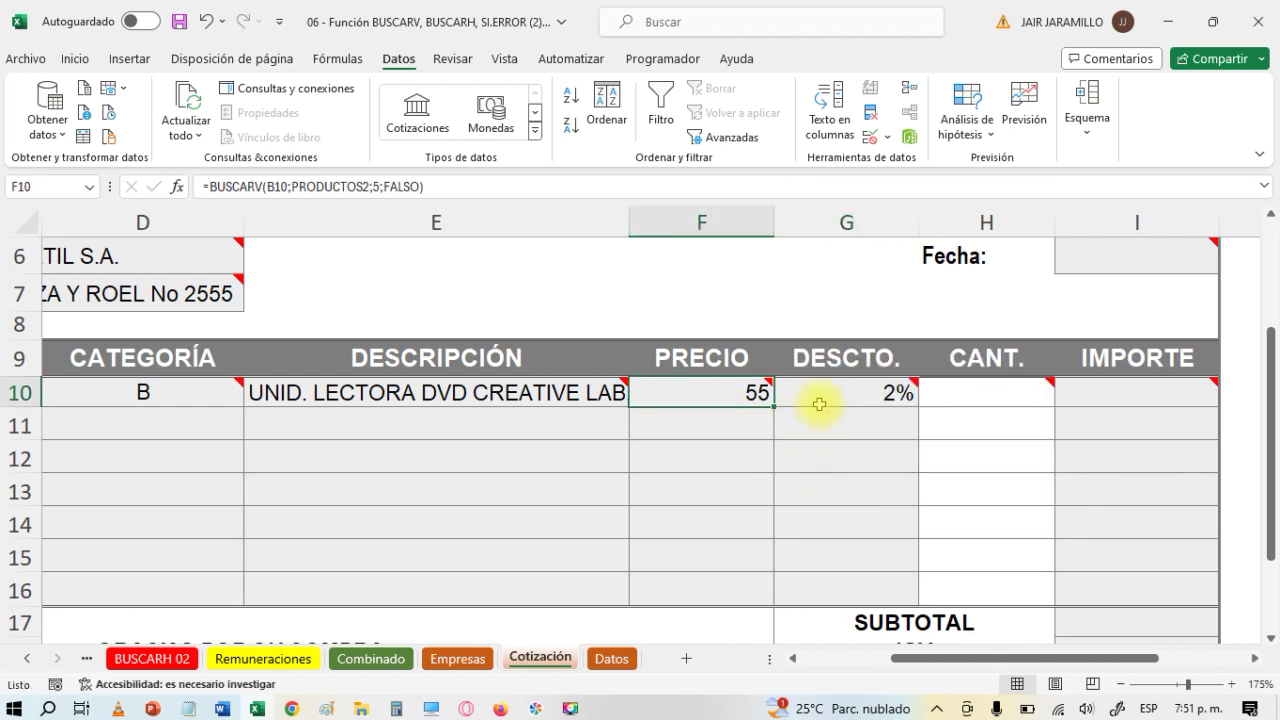
click(851, 389)
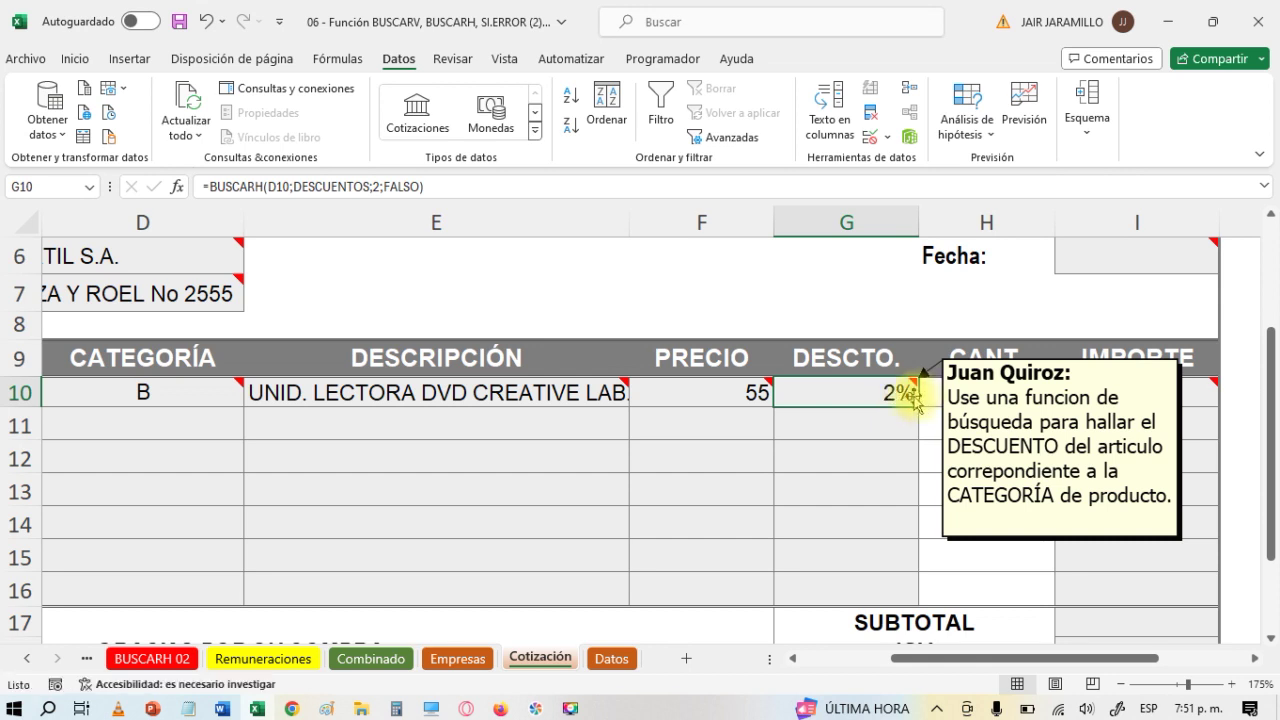
click(716, 401)
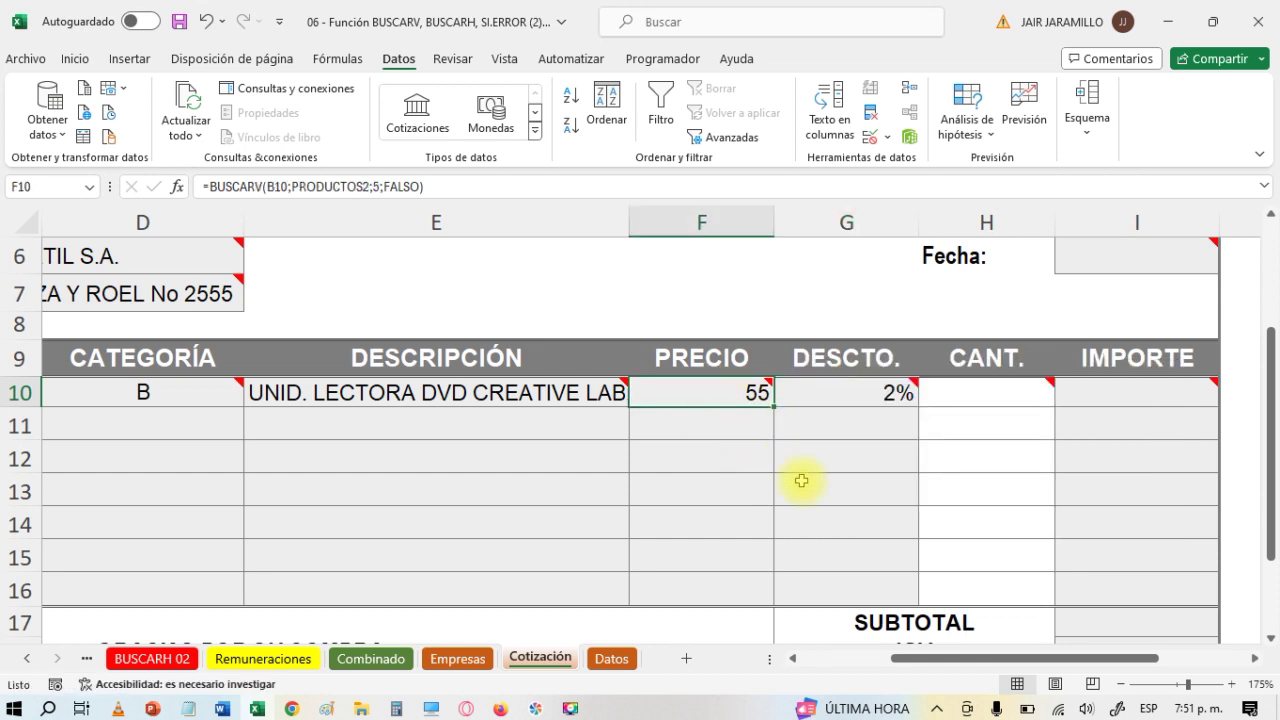
click(886, 394)
mouse_move(886, 394)
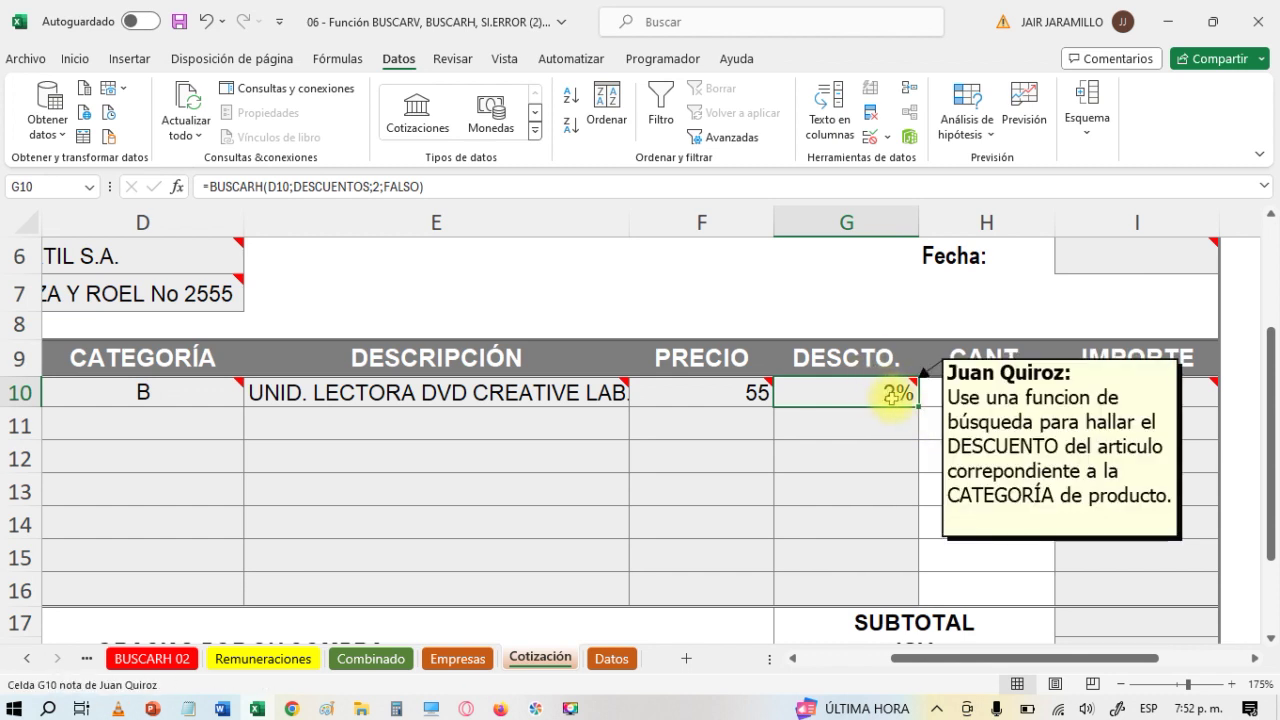
double_click(884, 397)
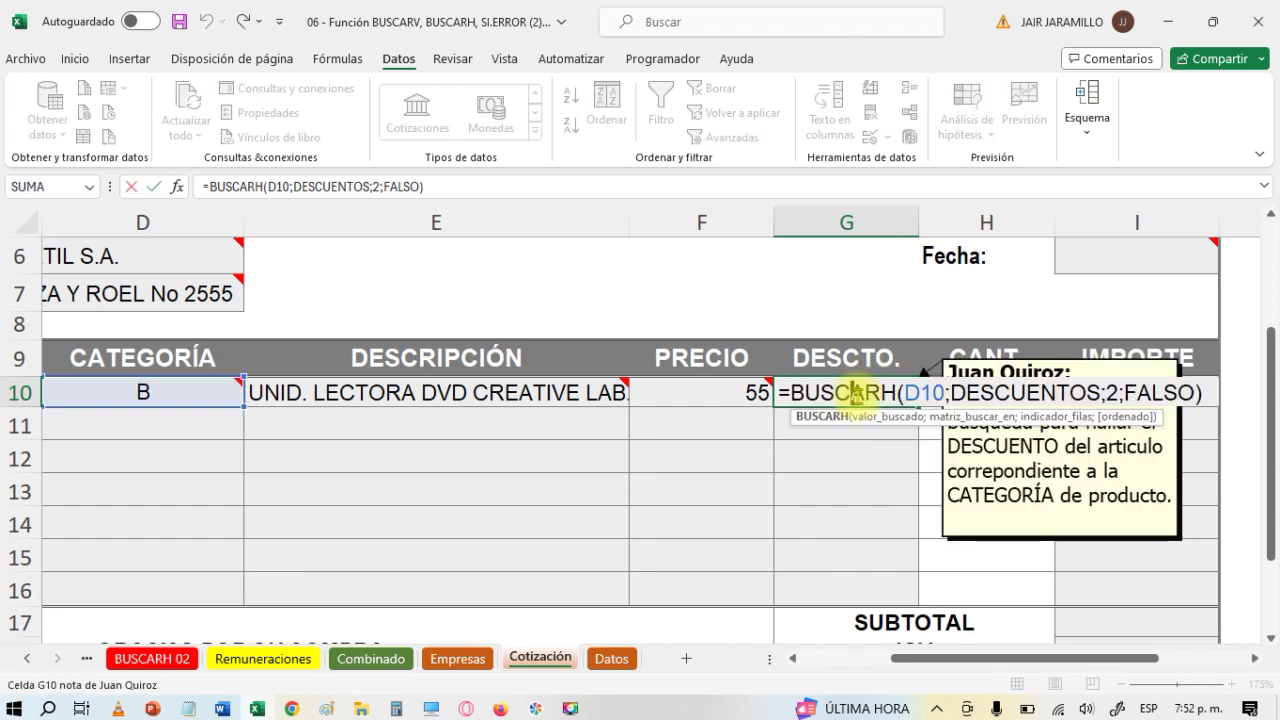
click(1205, 395)
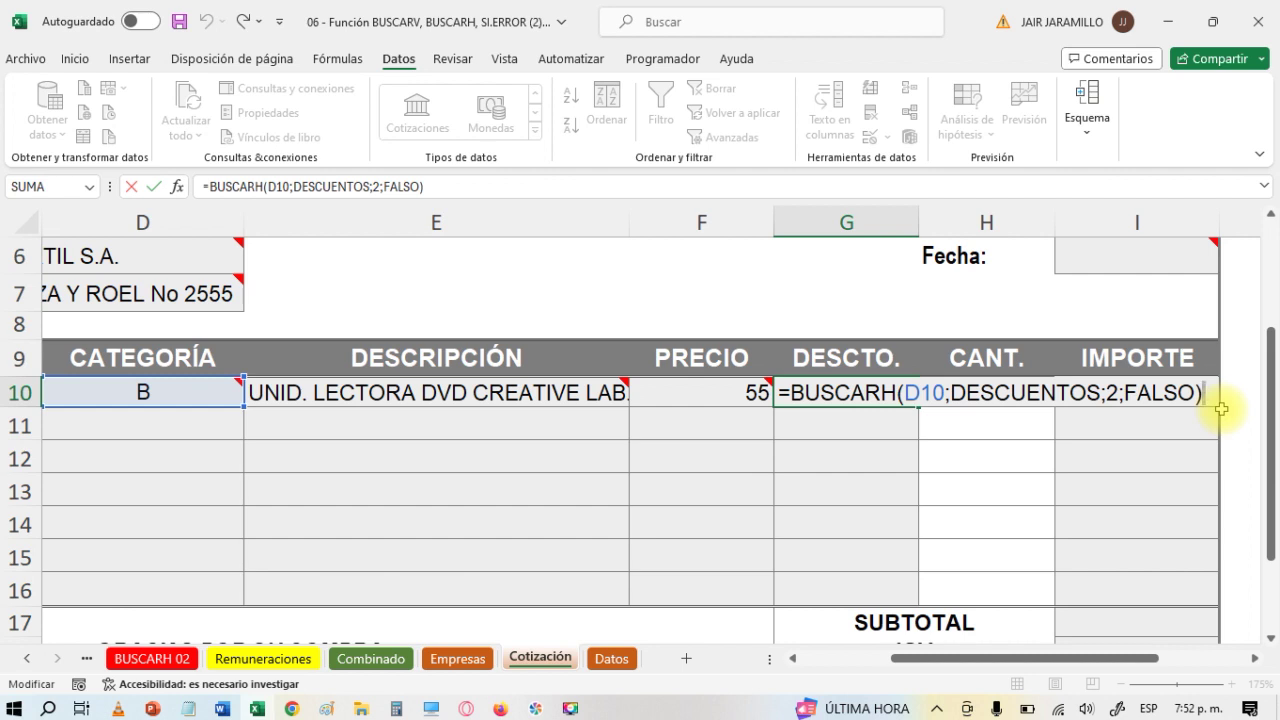
text(*)
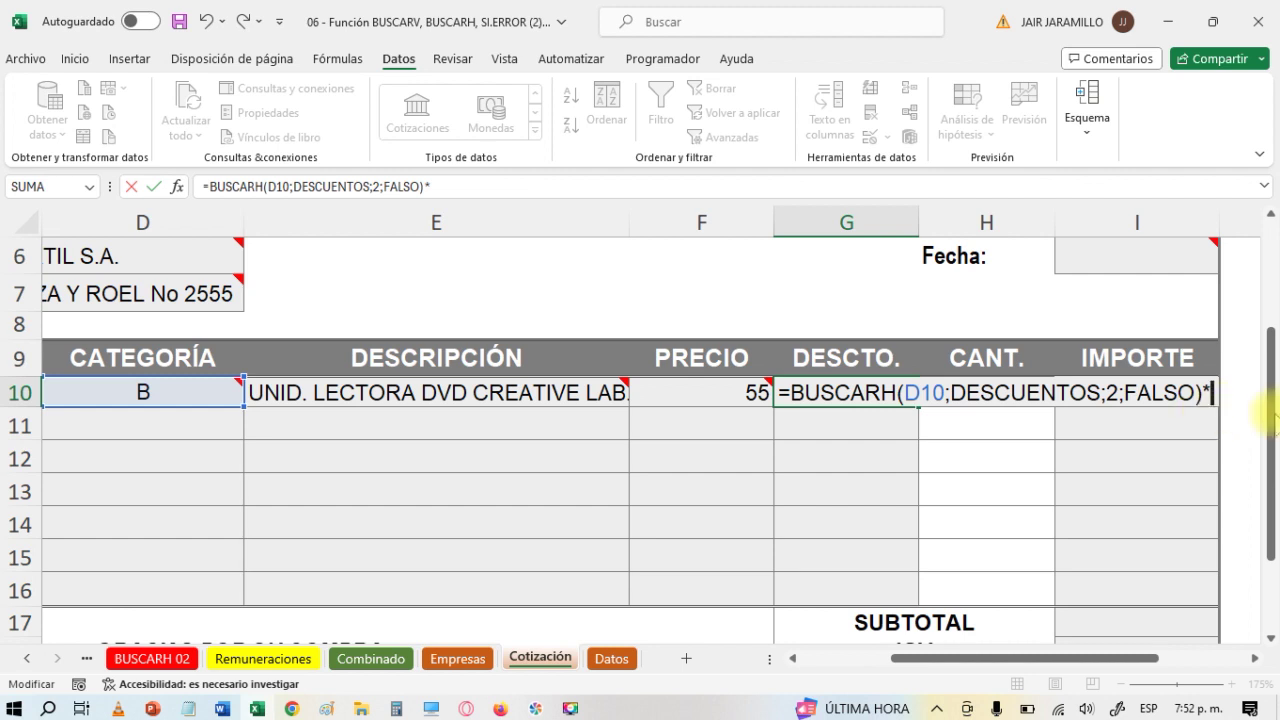
click(714, 390)
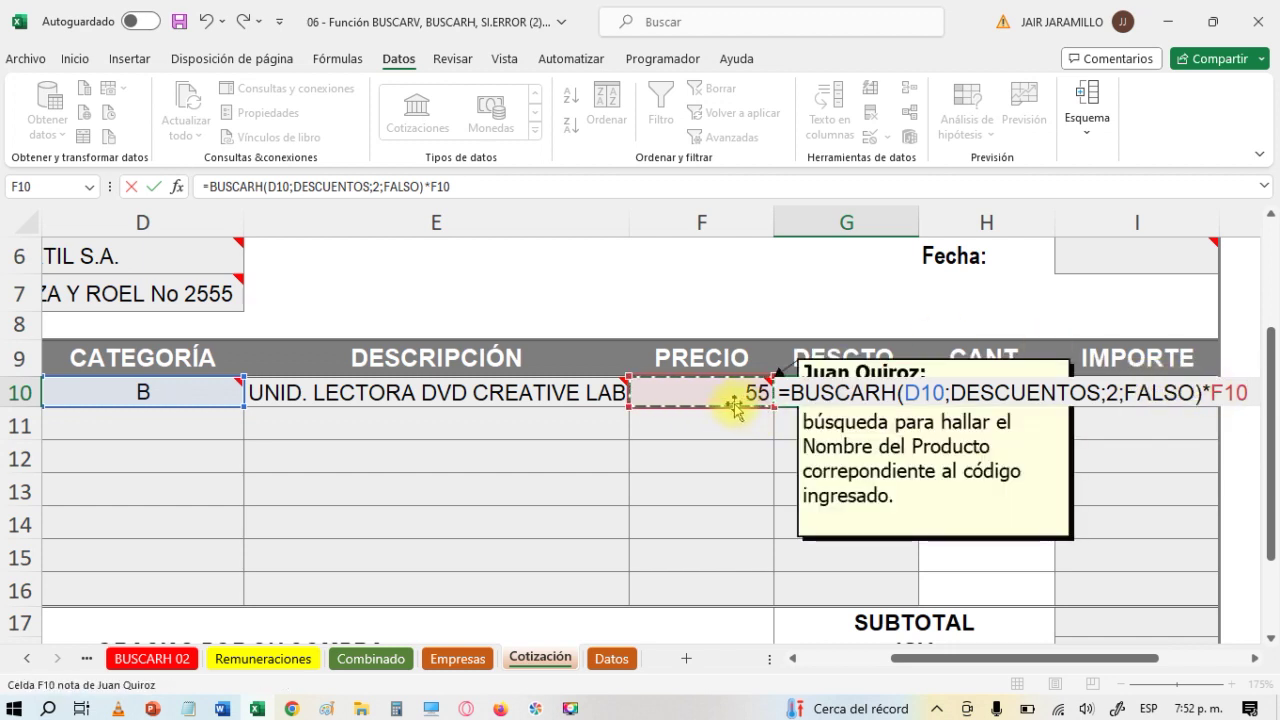
key(Return)
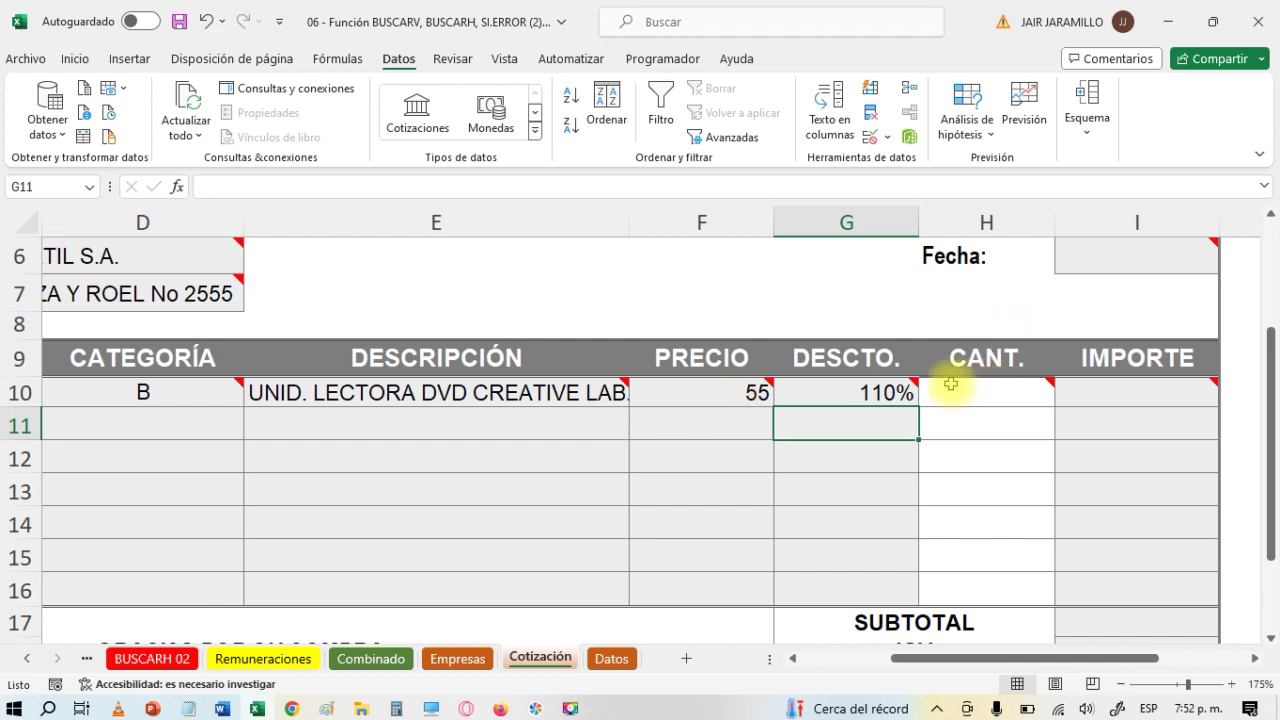
- Check the DESCTO. result in G10 against the price in F10
click(858, 390)
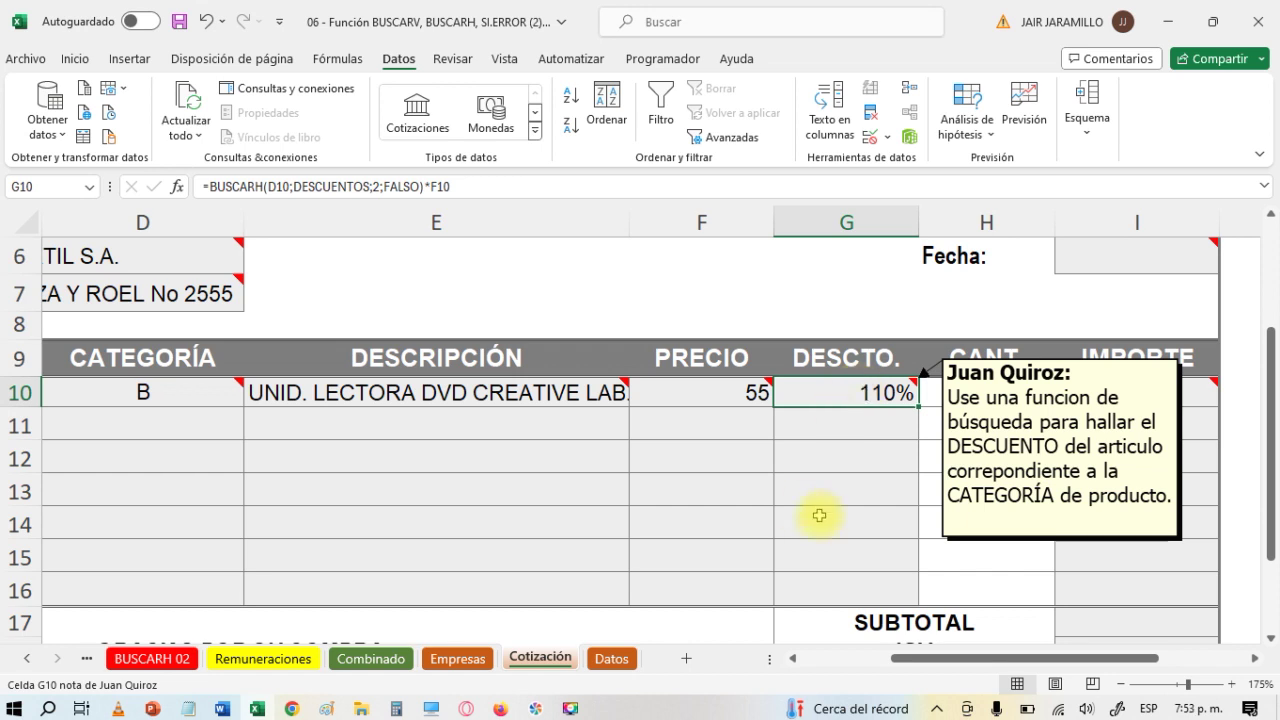
click(700, 391)
click(819, 400)
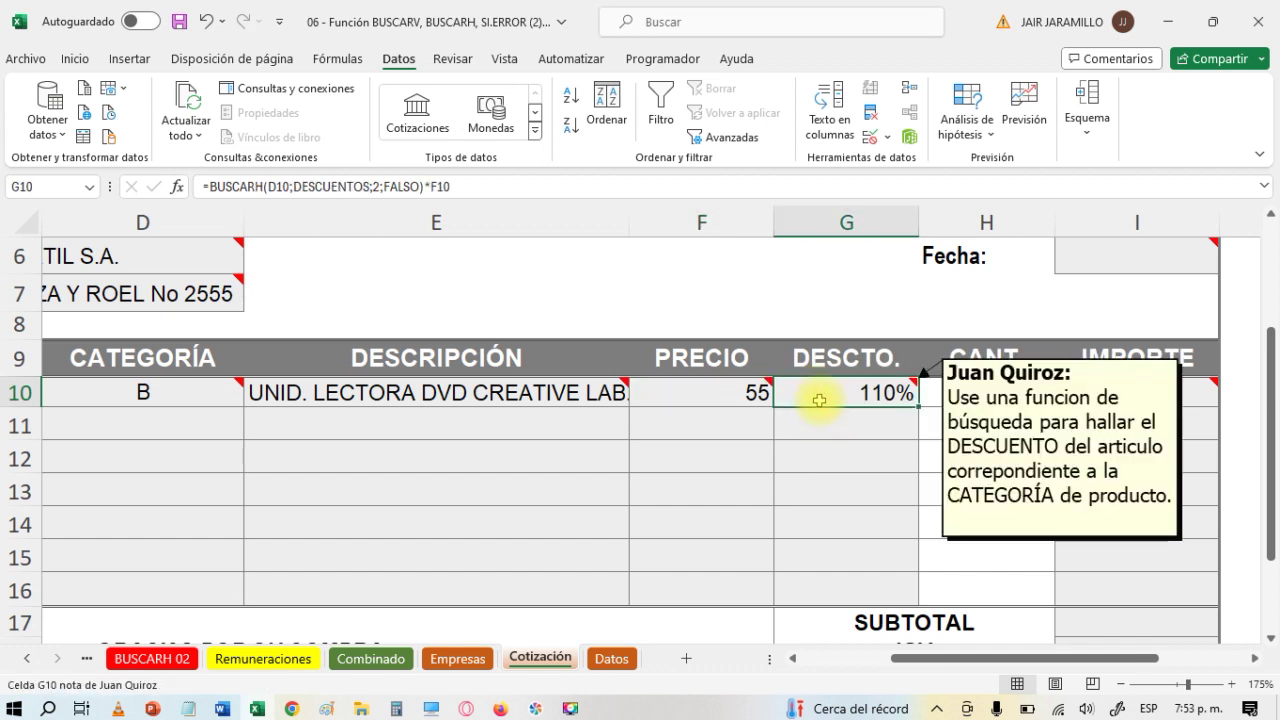
- Apply the Contabilidad number format to the DESCTO. result in cell G10
click(705, 388)
click(855, 392)
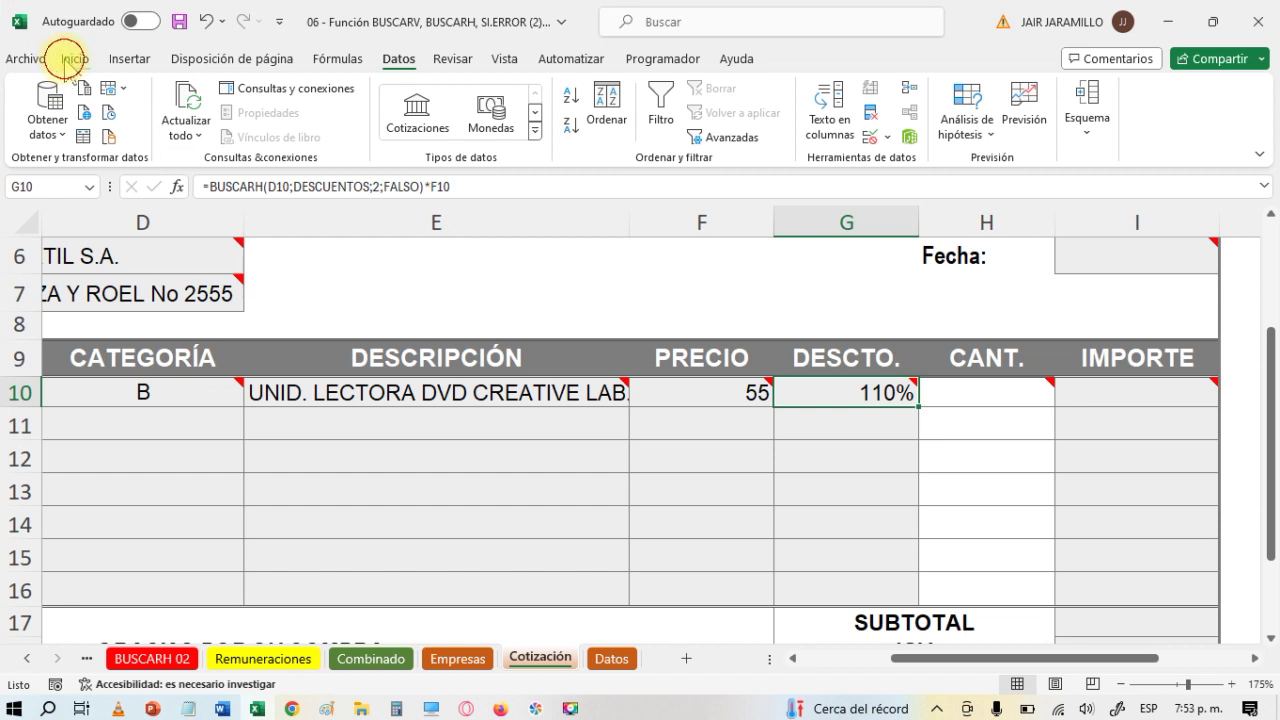
click(72, 60)
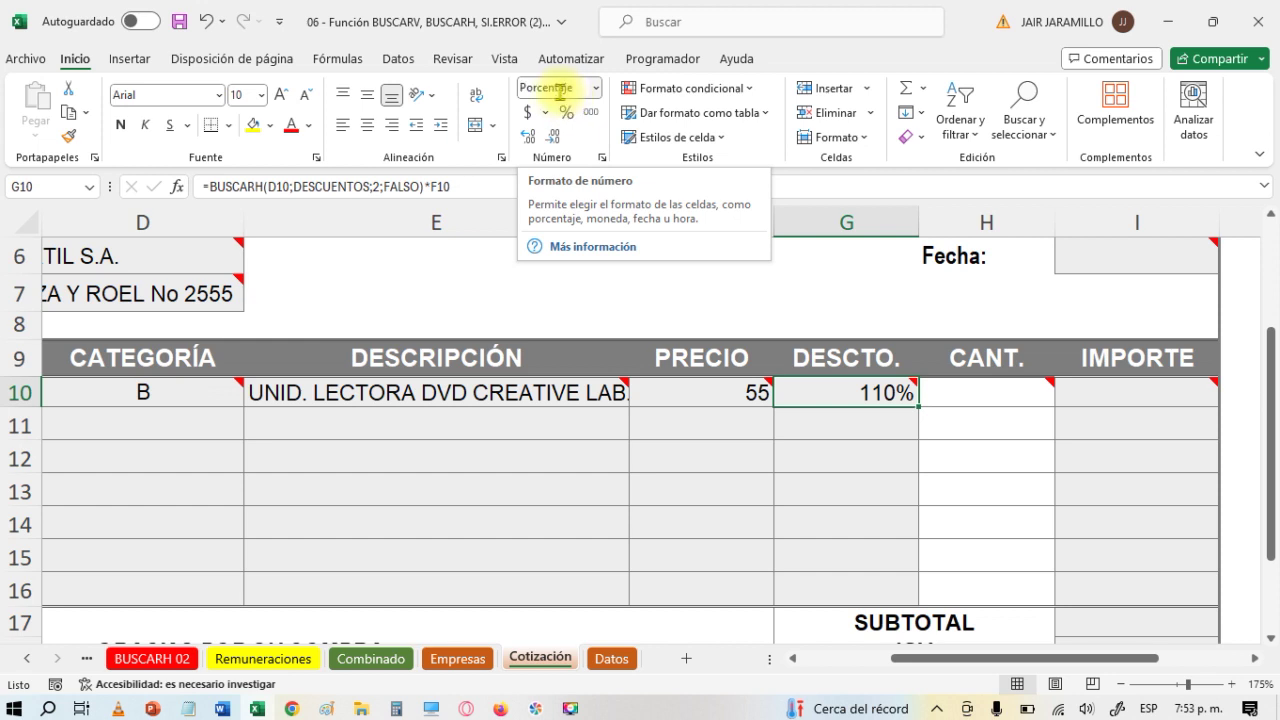
click(596, 89)
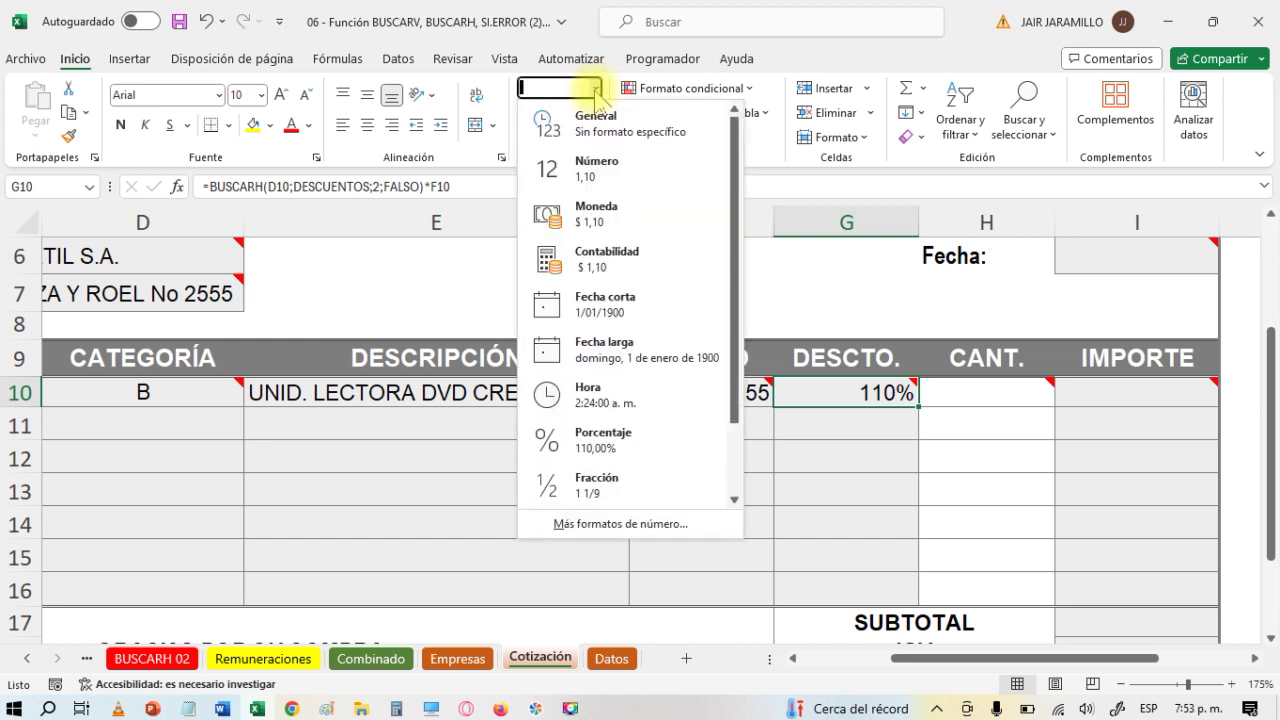
click(600, 258)
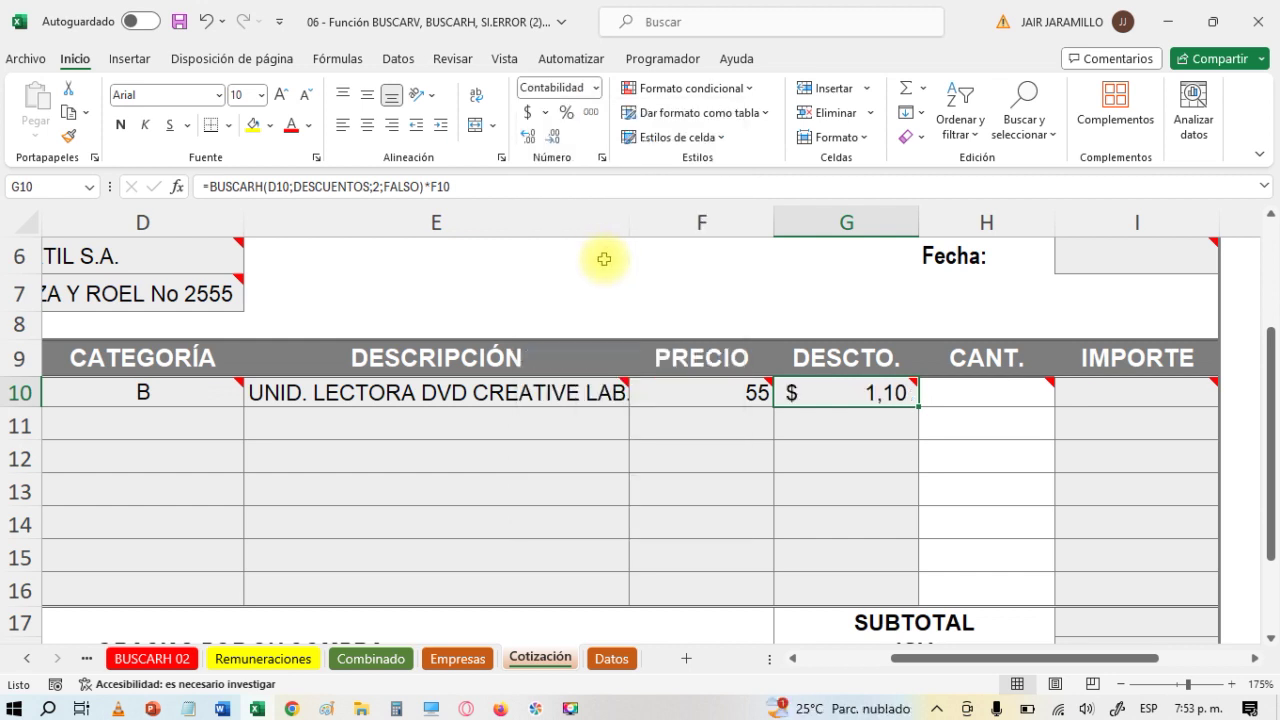
- Give the PRECIO value in cell F10 the Contabilidad number format as well
click(691, 394)
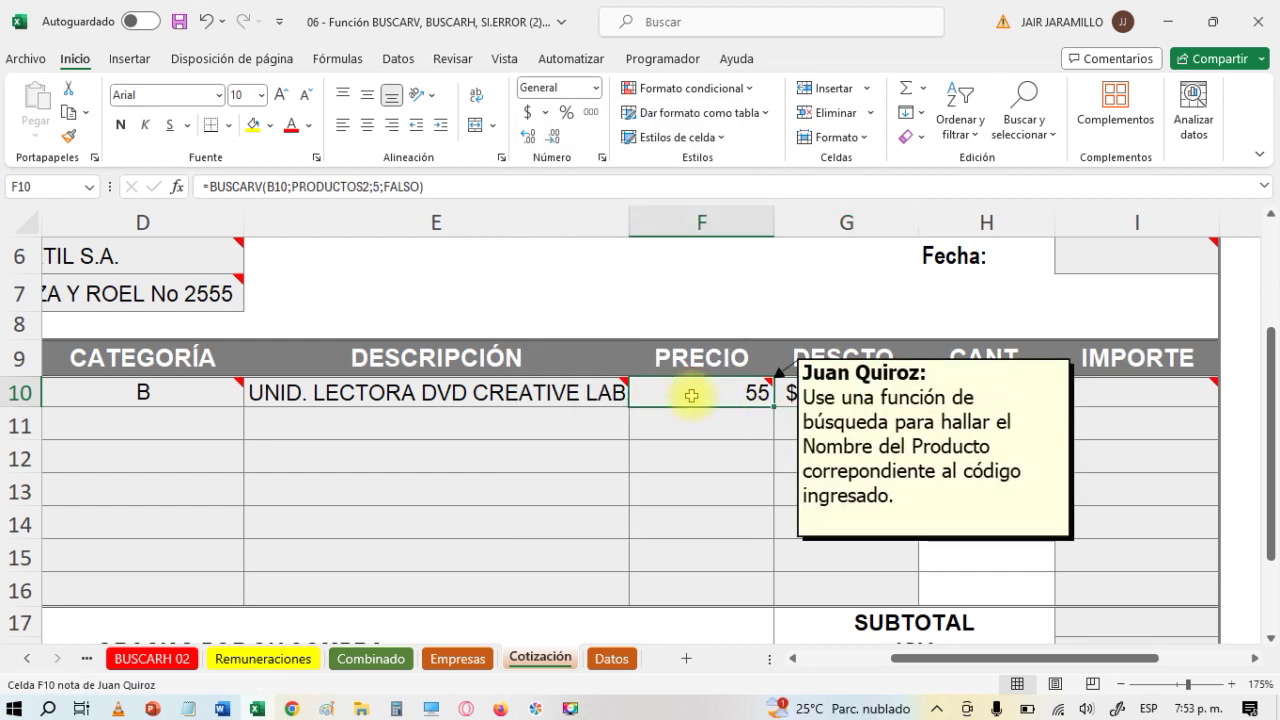
click(596, 89)
click(599, 257)
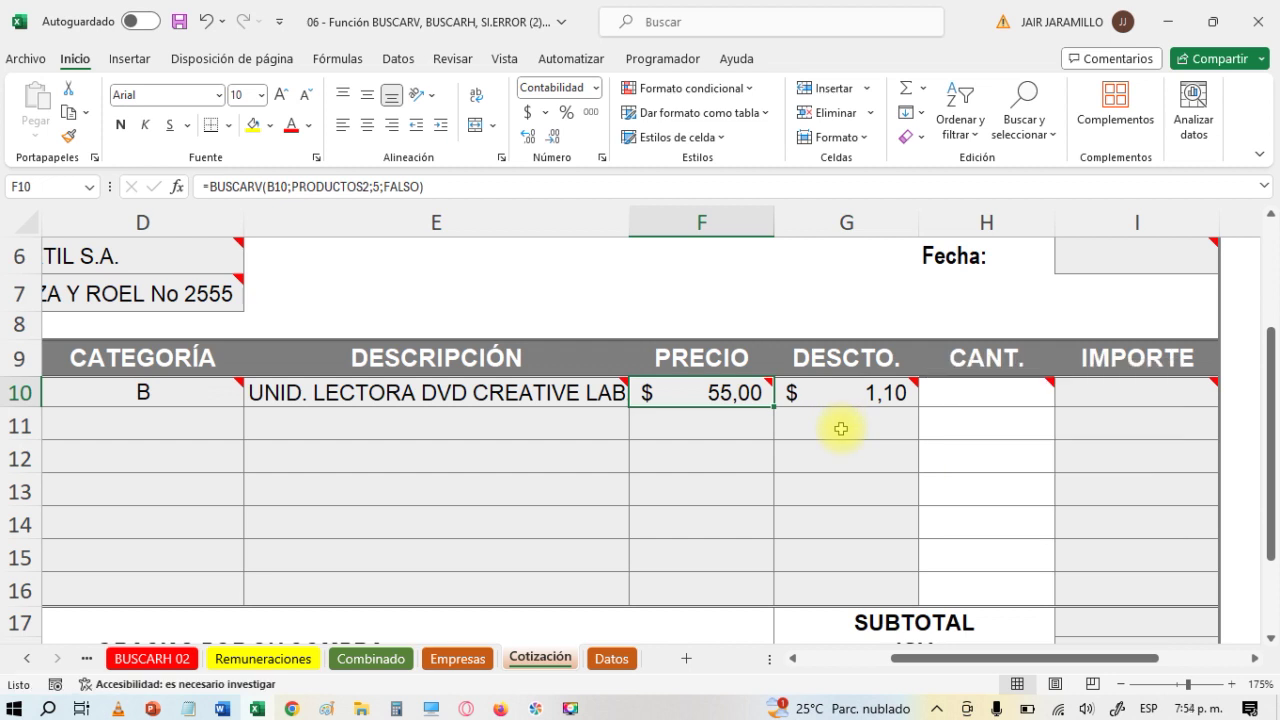
- Open the DESCTO. formula in G10 to review its references, and close it without changing anything
mouse_move(817, 398)
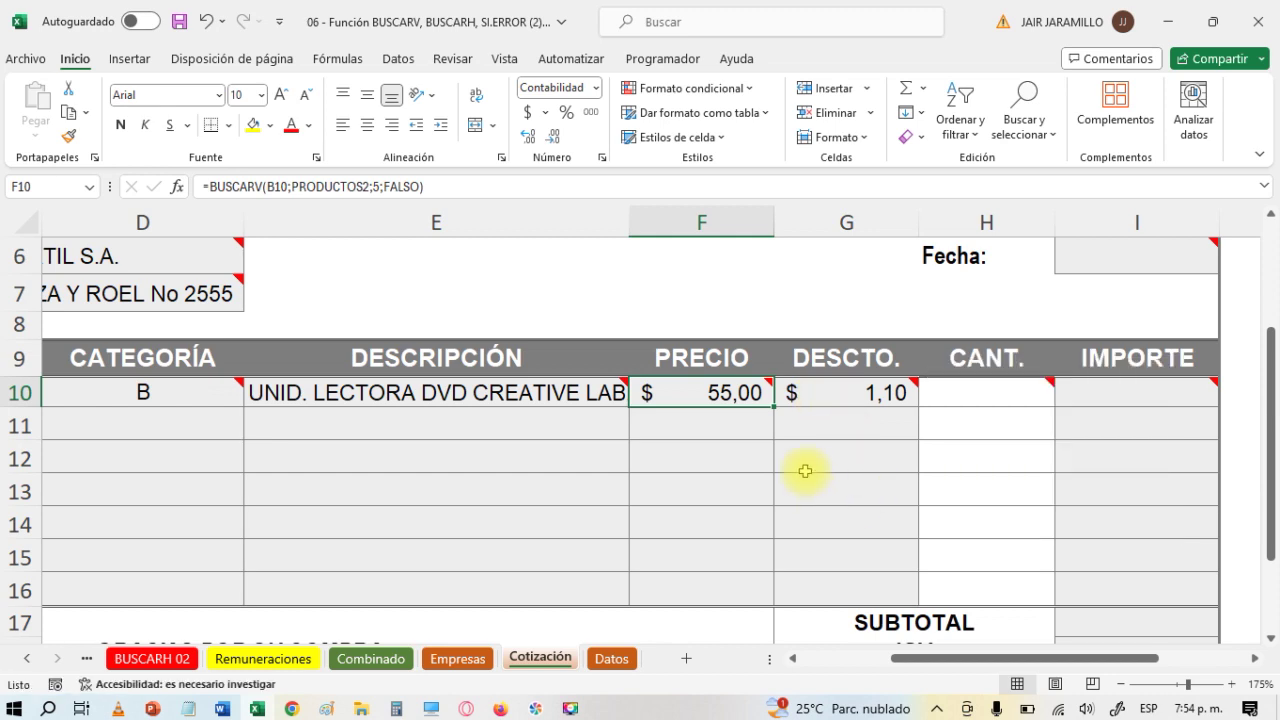
scroll(804, 468, down, 1)
double_click(770, 363)
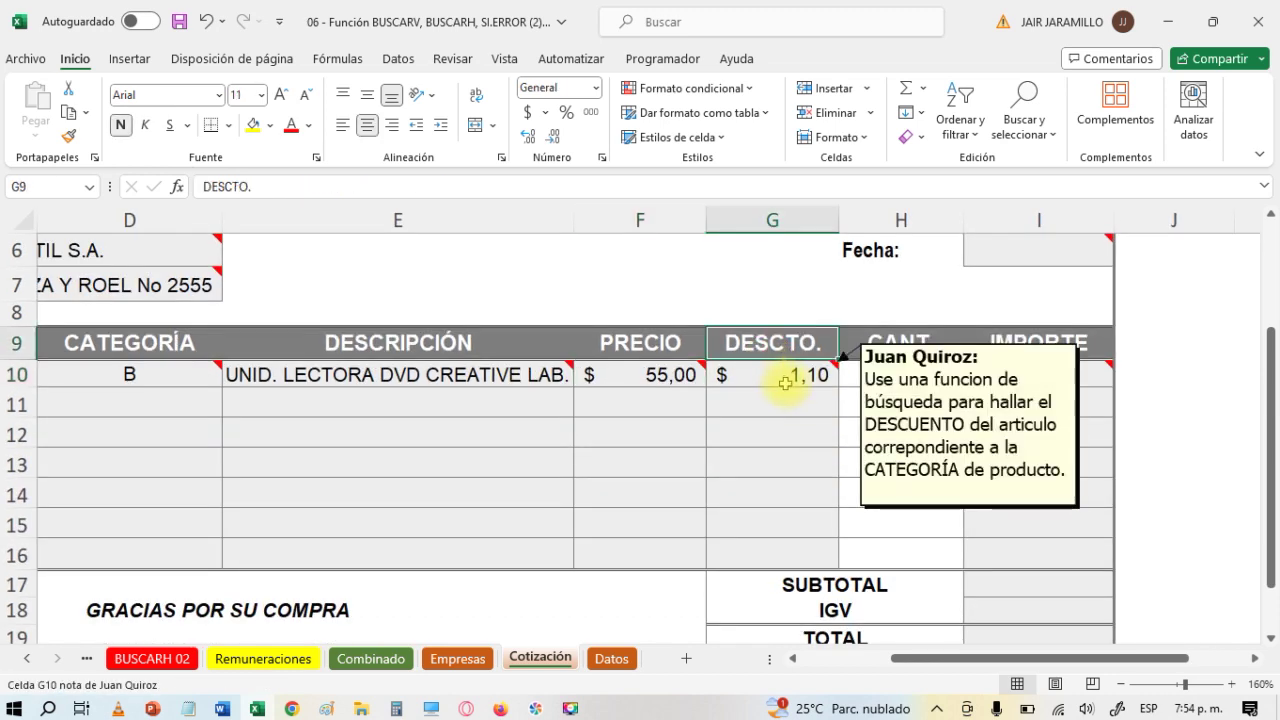
double_click(787, 385)
double_click(784, 374)
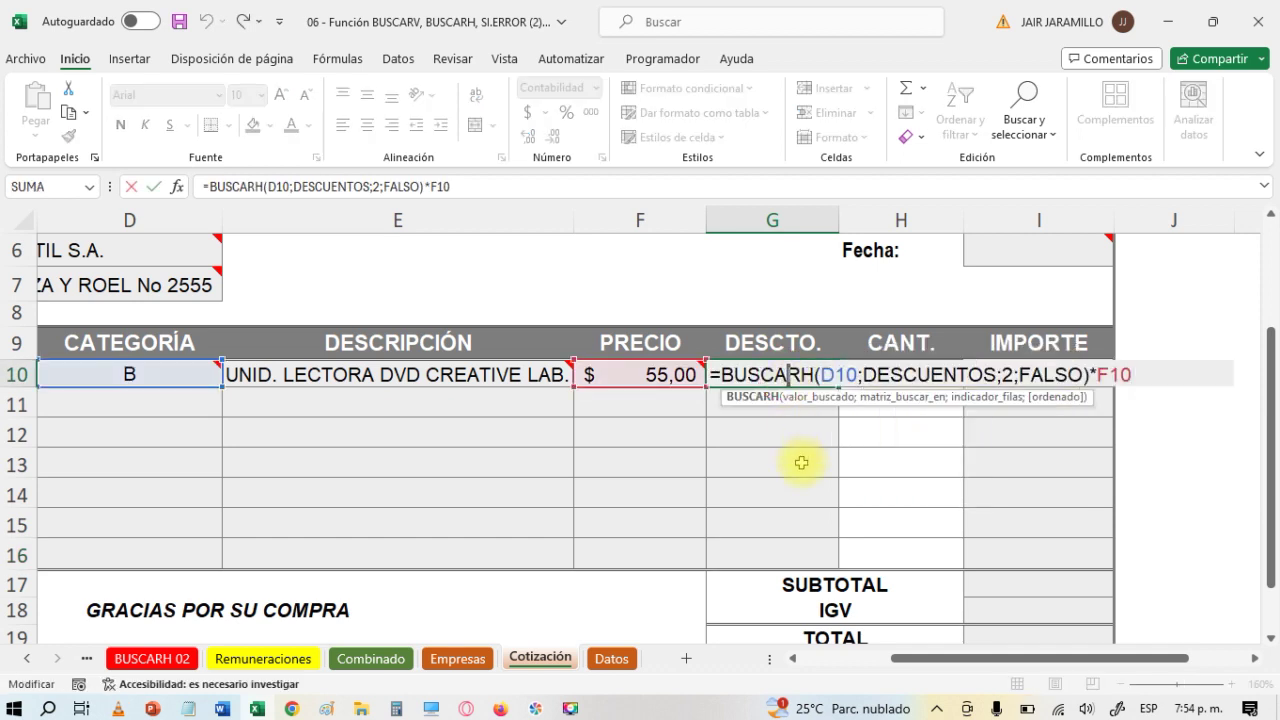
click(1140, 375)
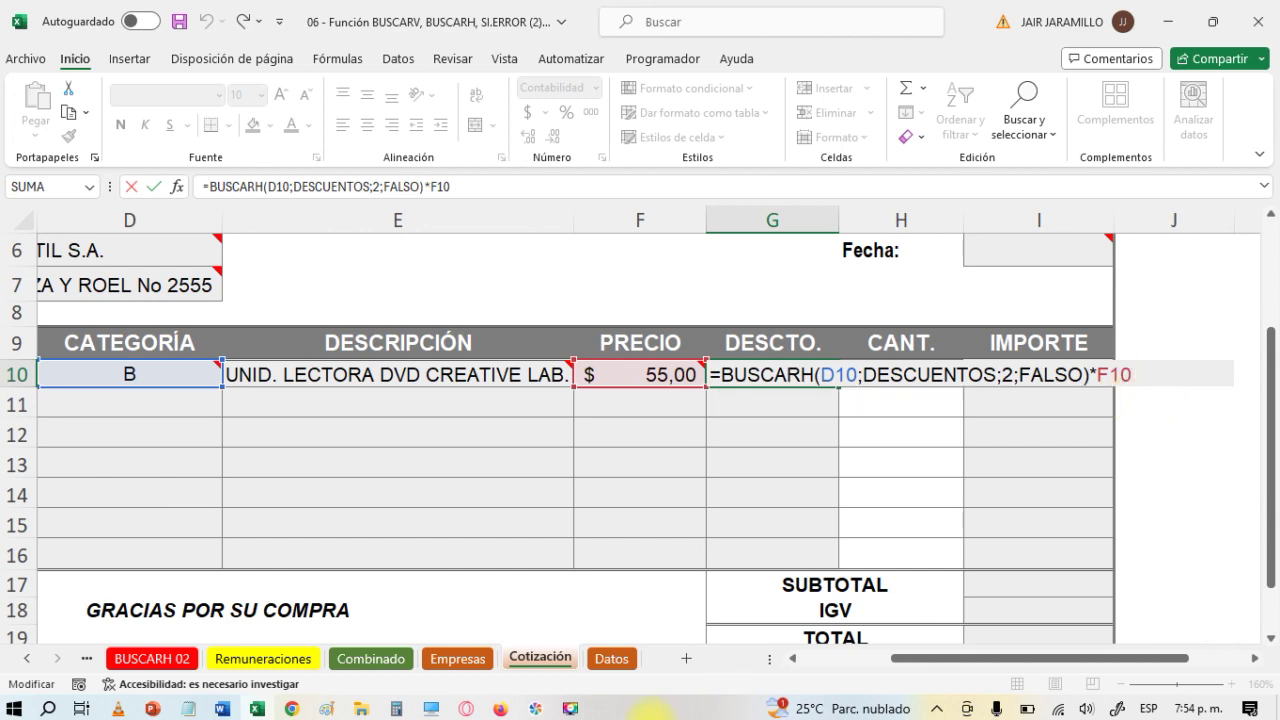
click(570, 708)
key(Return)
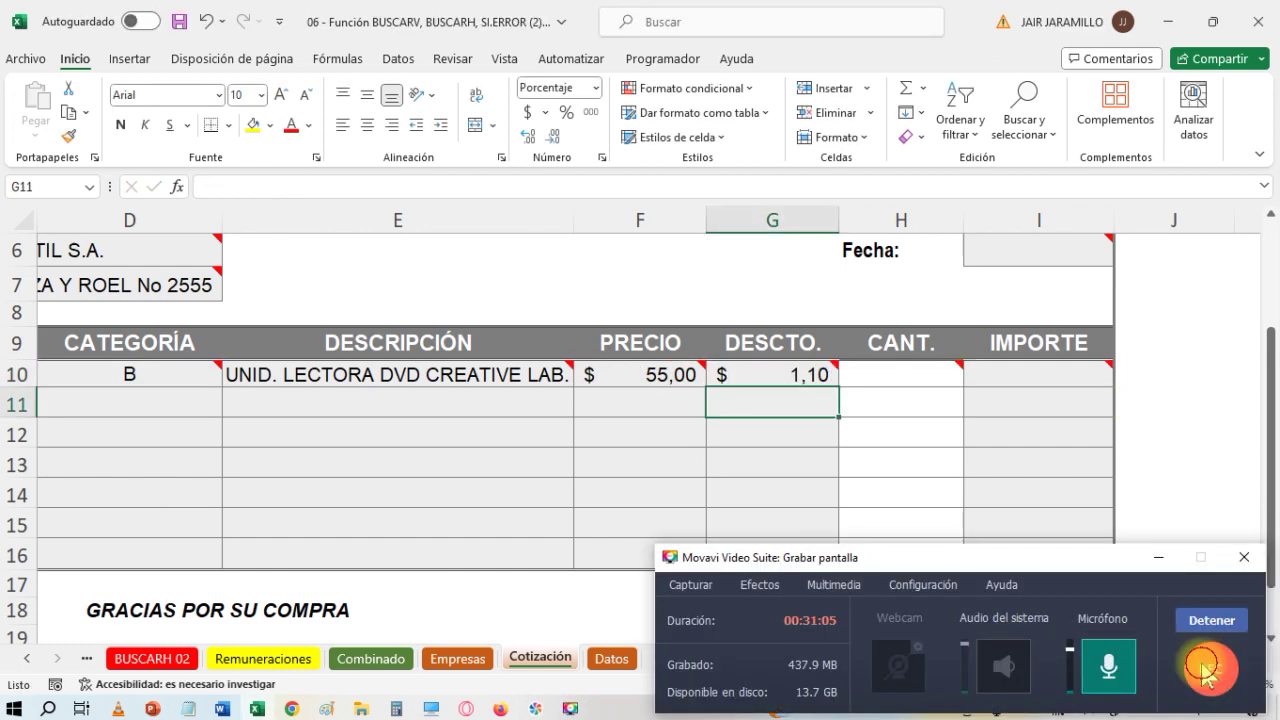
click(1150, 558)
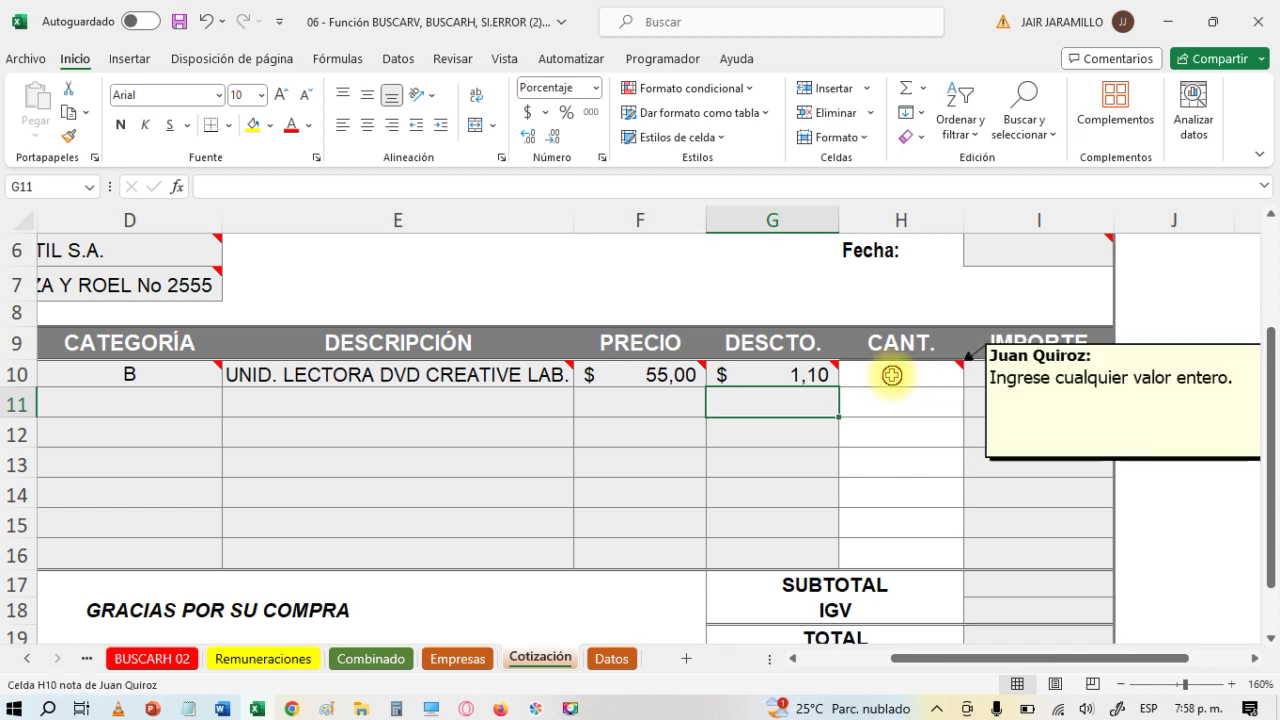
- Enter a quantity of 2 in the CANT. cell H10
click(891, 375)
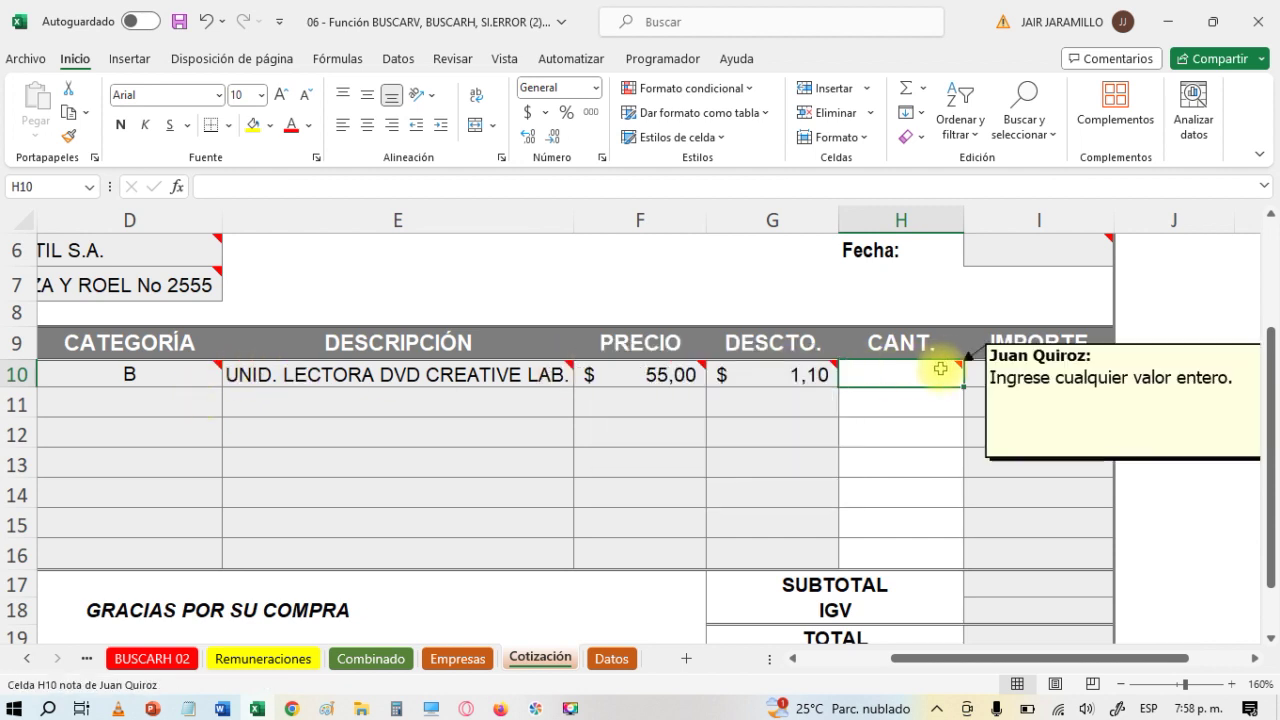
text(2)
key(Return)
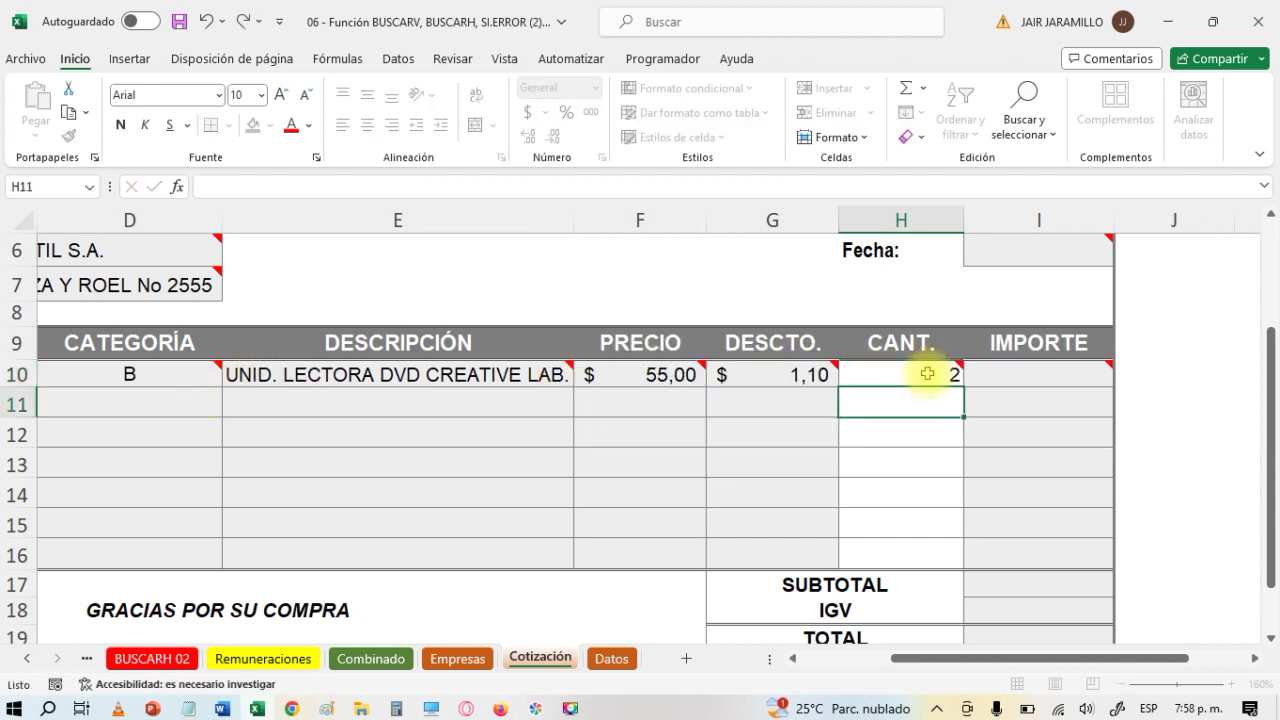
- Set the quantity in the CANT. cell H10 to 3
click(927, 373)
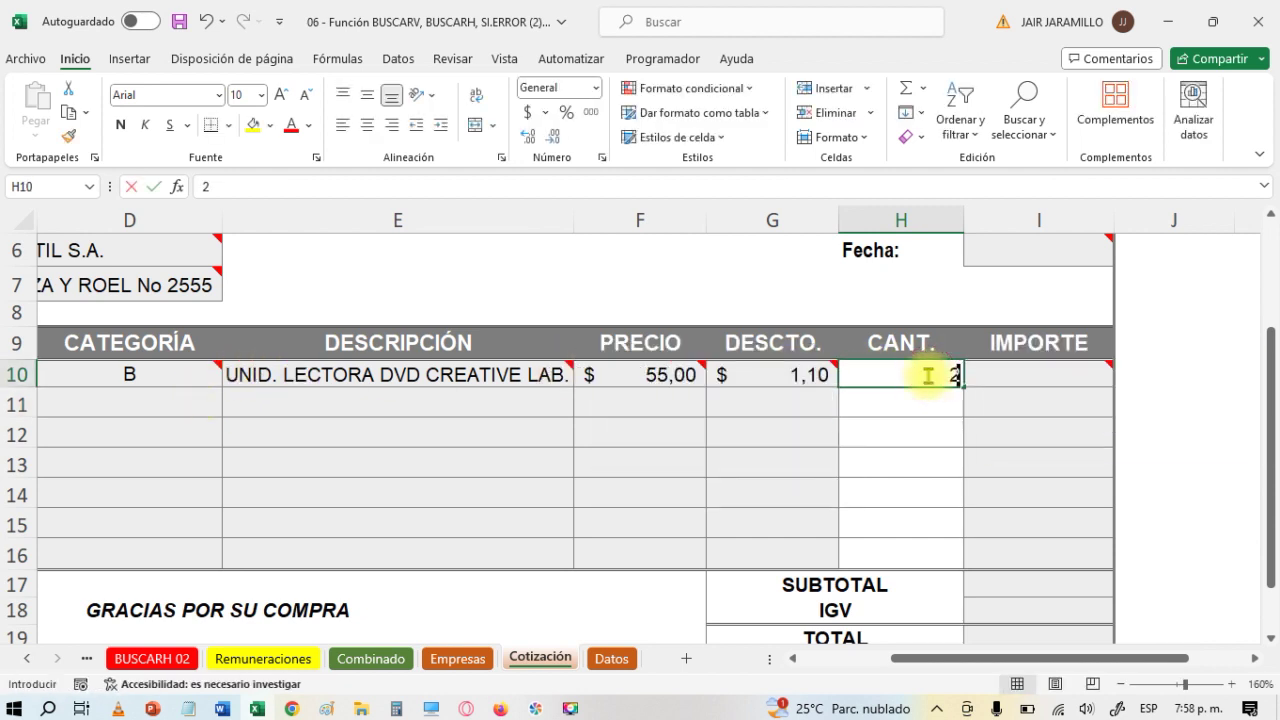
text(3)
key(Return)
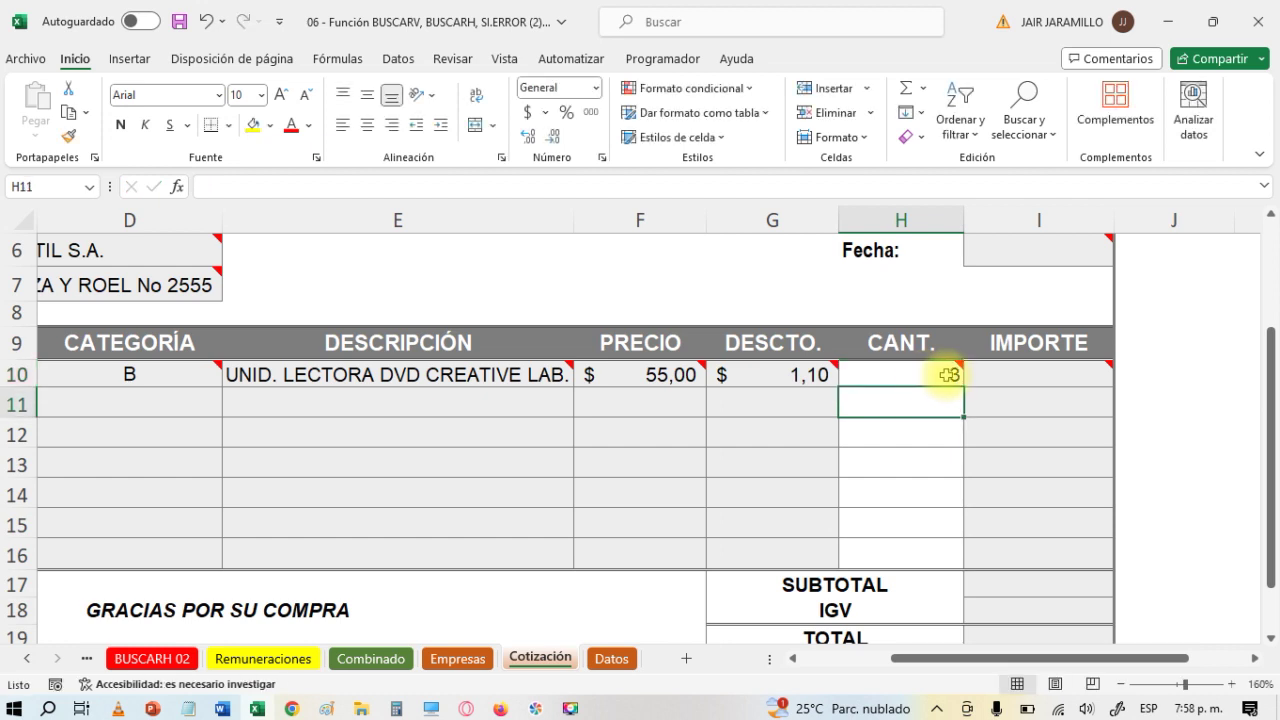
click(926, 374)
key(Return)
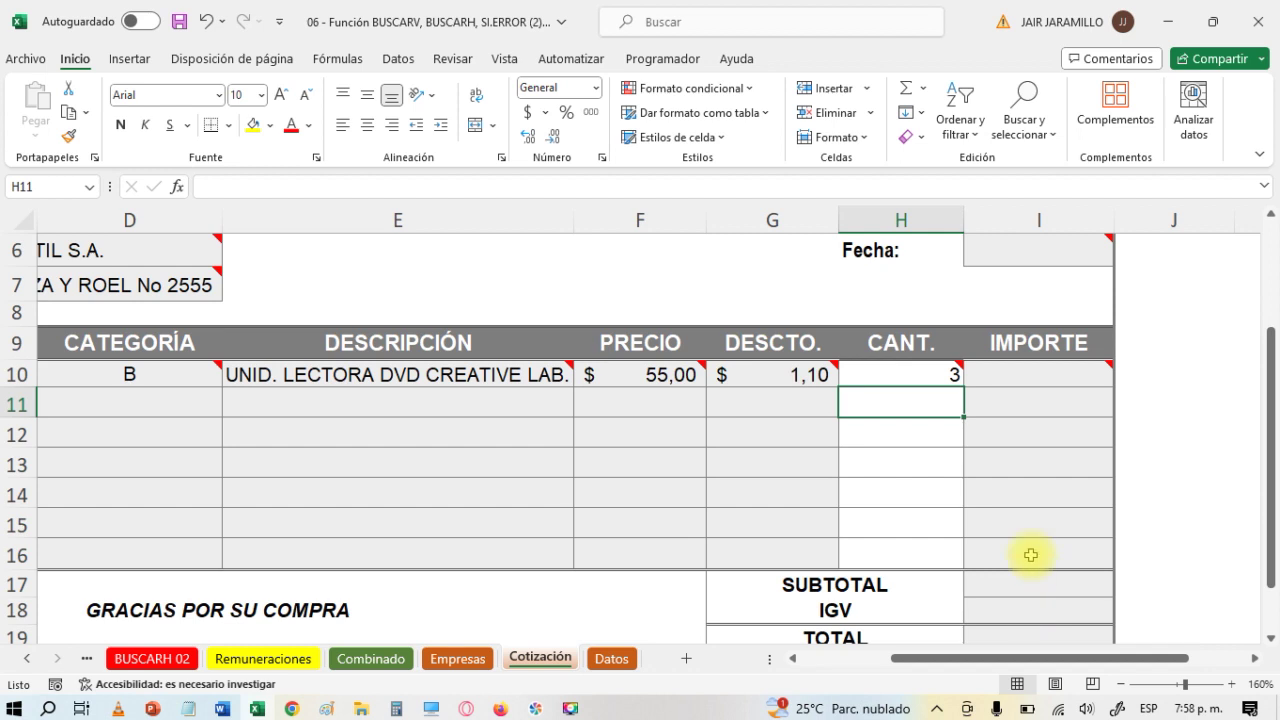
- Read the note on IMPORTE cell I10 and examine the row 10 price, discount and quantity that the amount depends on
click(1023, 370)
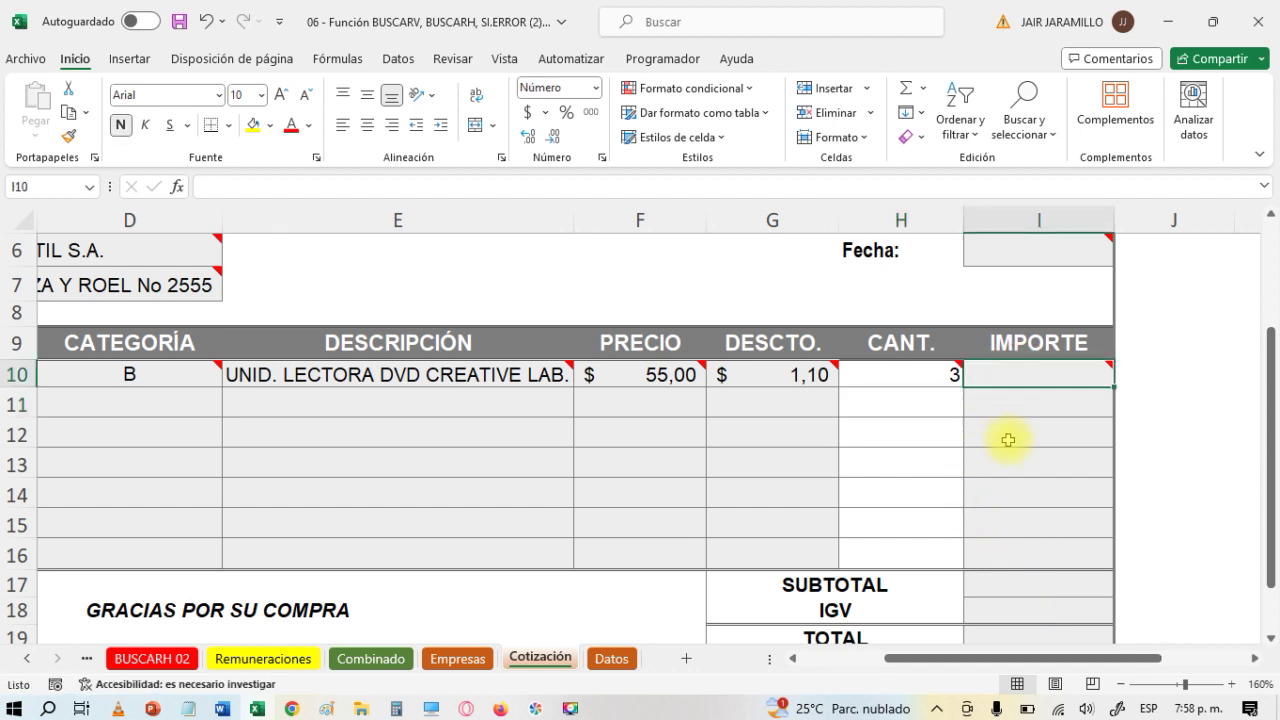
click(1009, 437)
click(1015, 372)
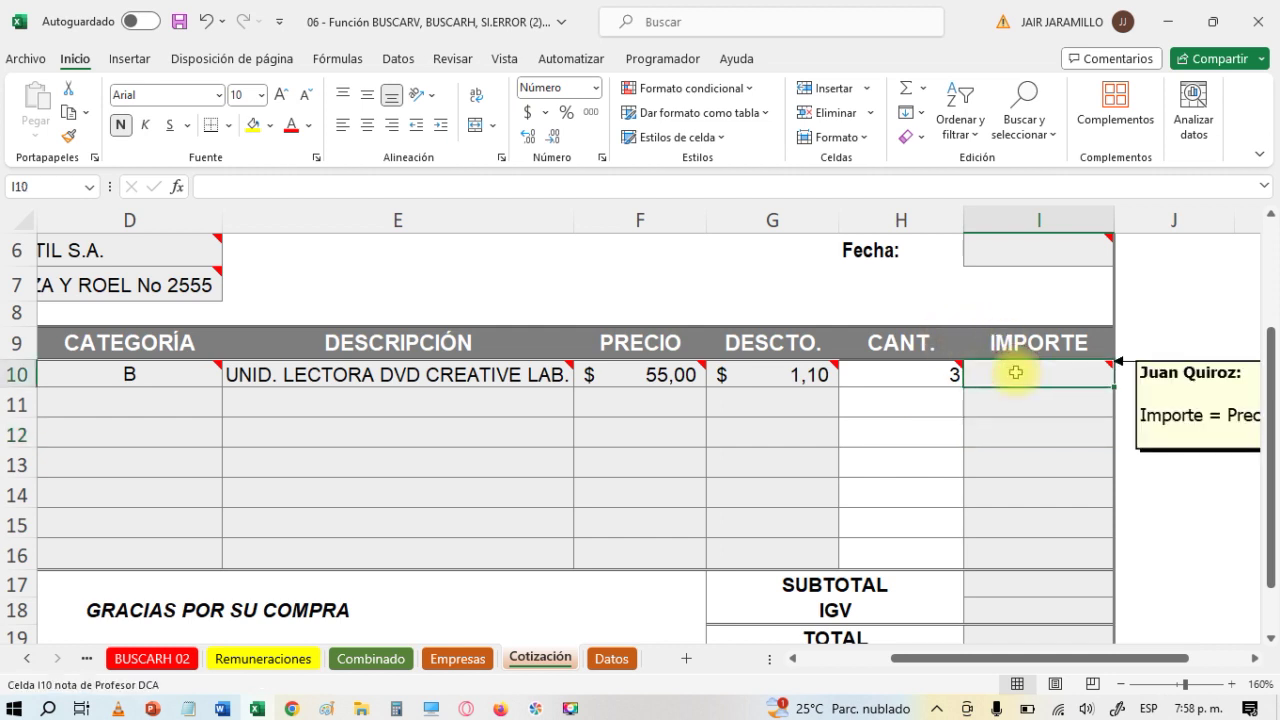
click(943, 377)
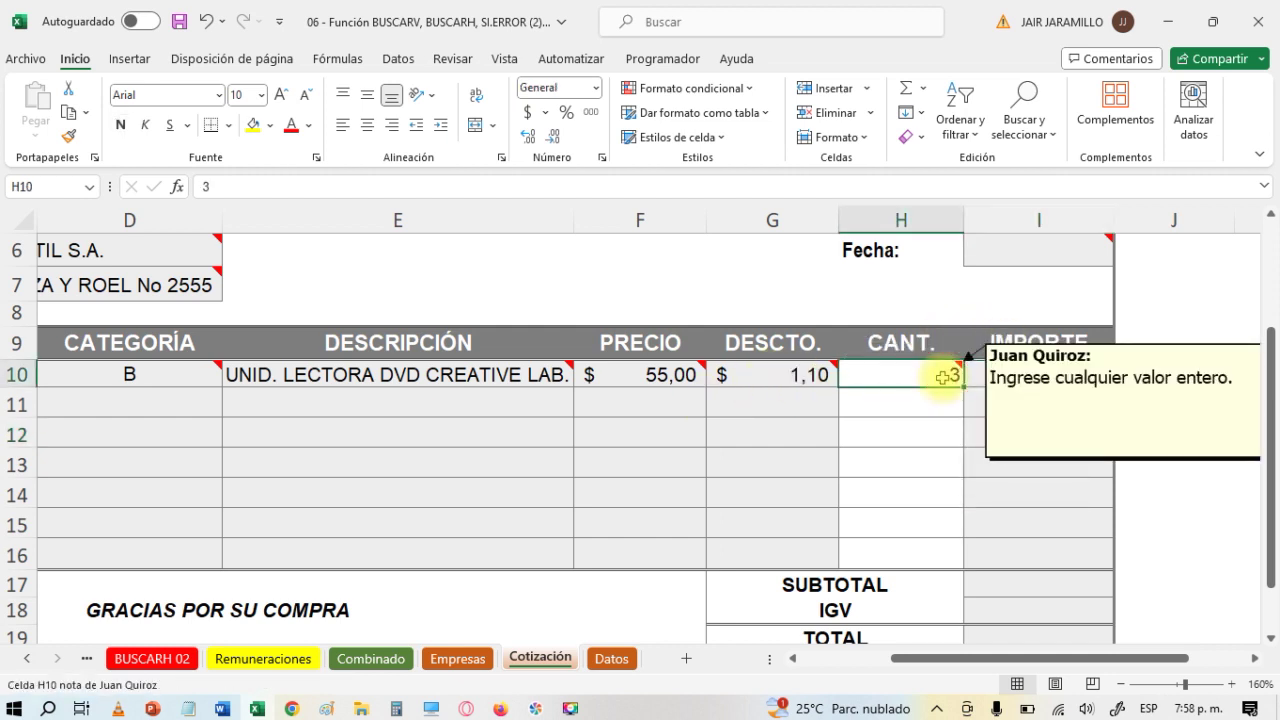
click(623, 377)
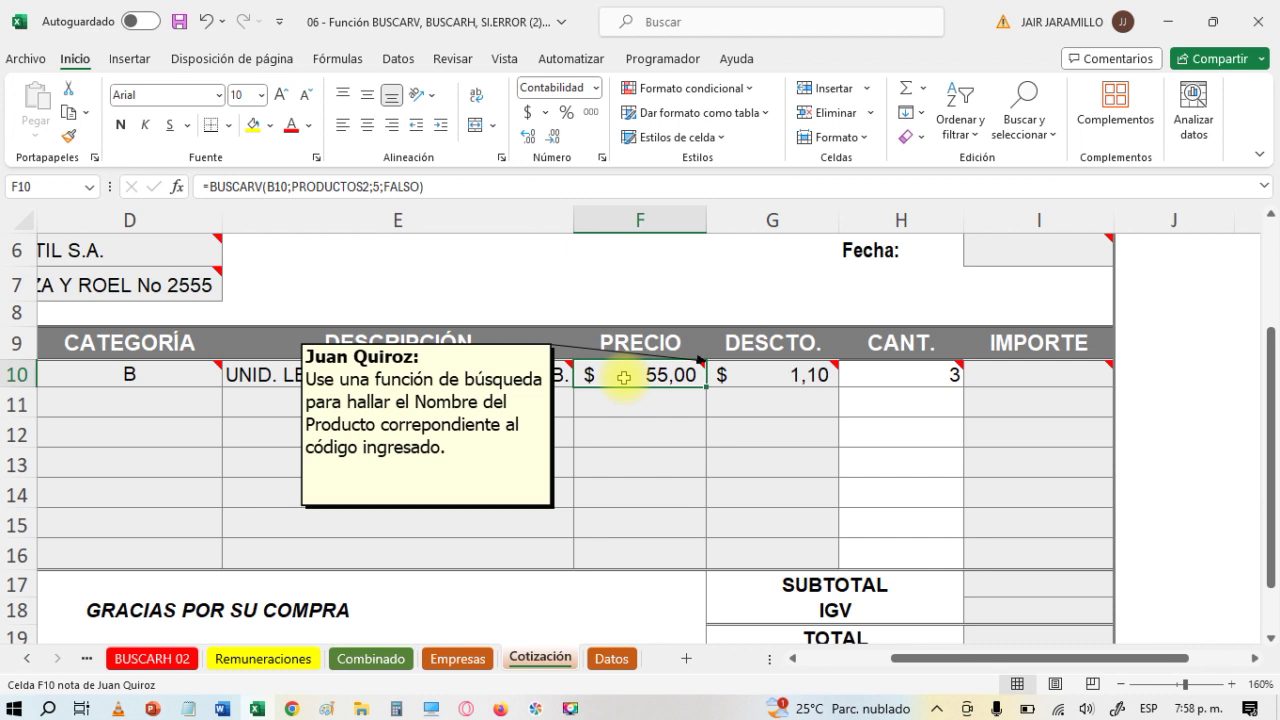
click(770, 377)
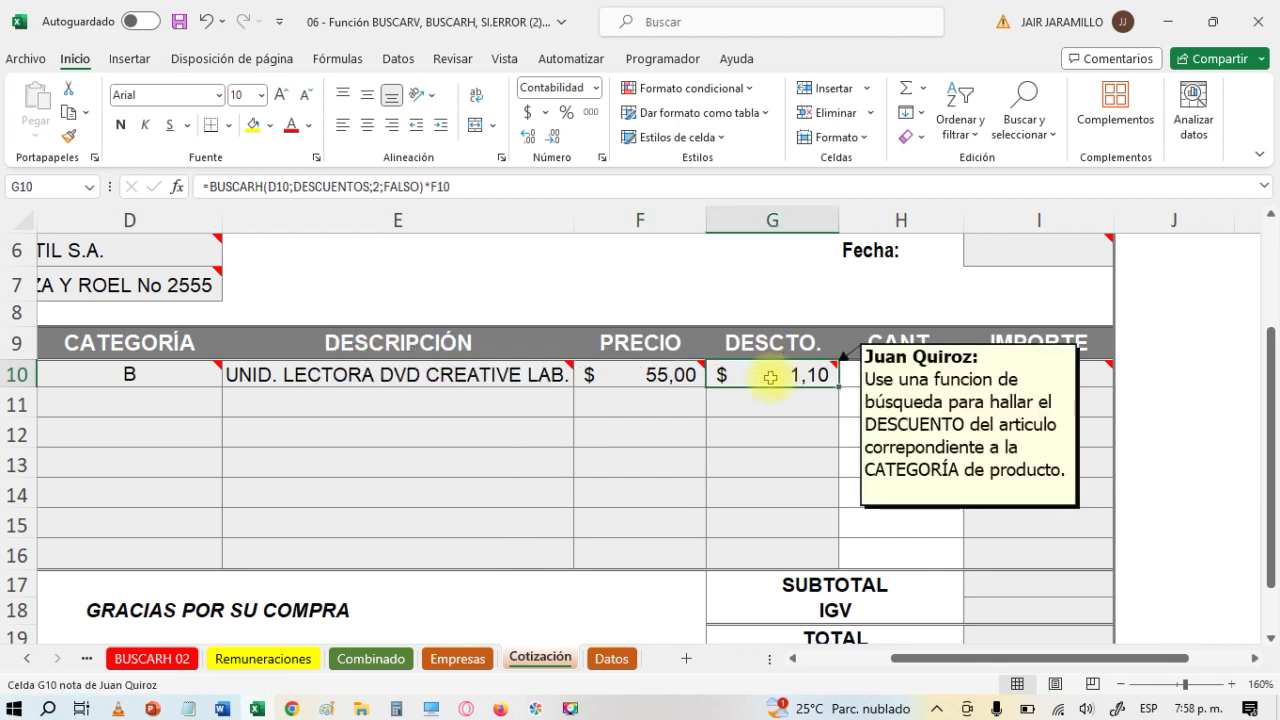
click(858, 377)
click(1013, 368)
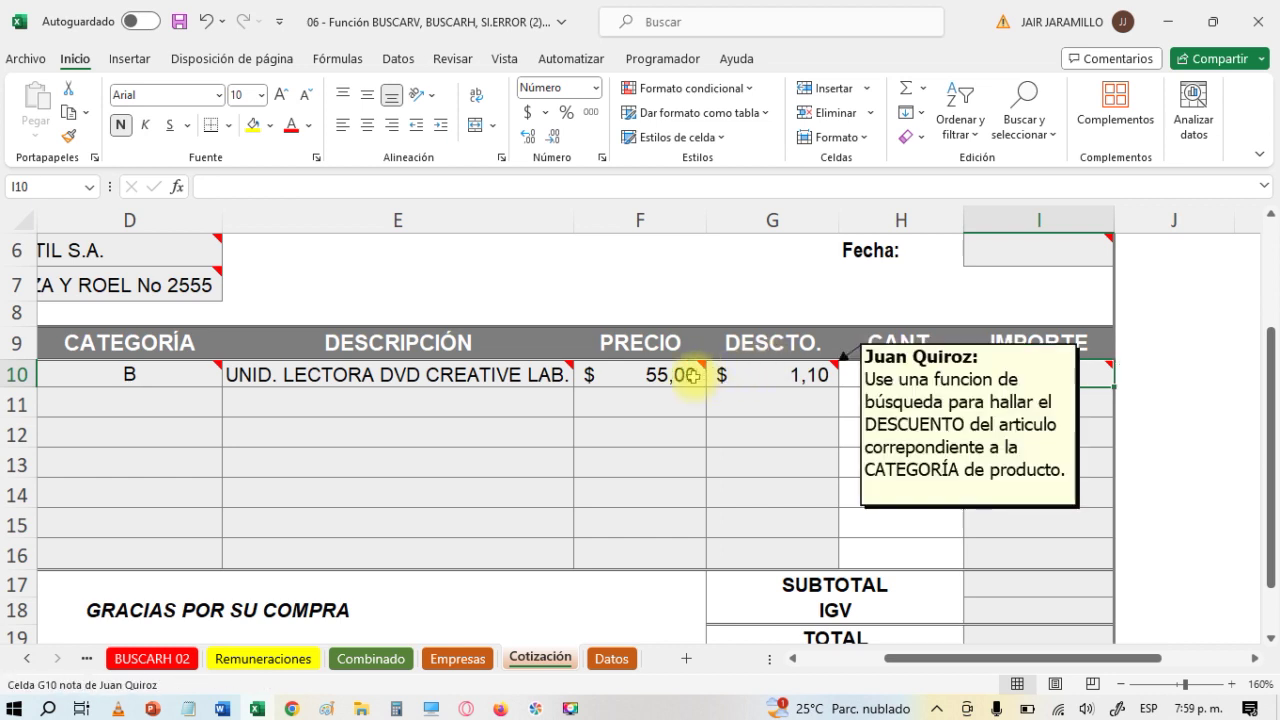
click(643, 377)
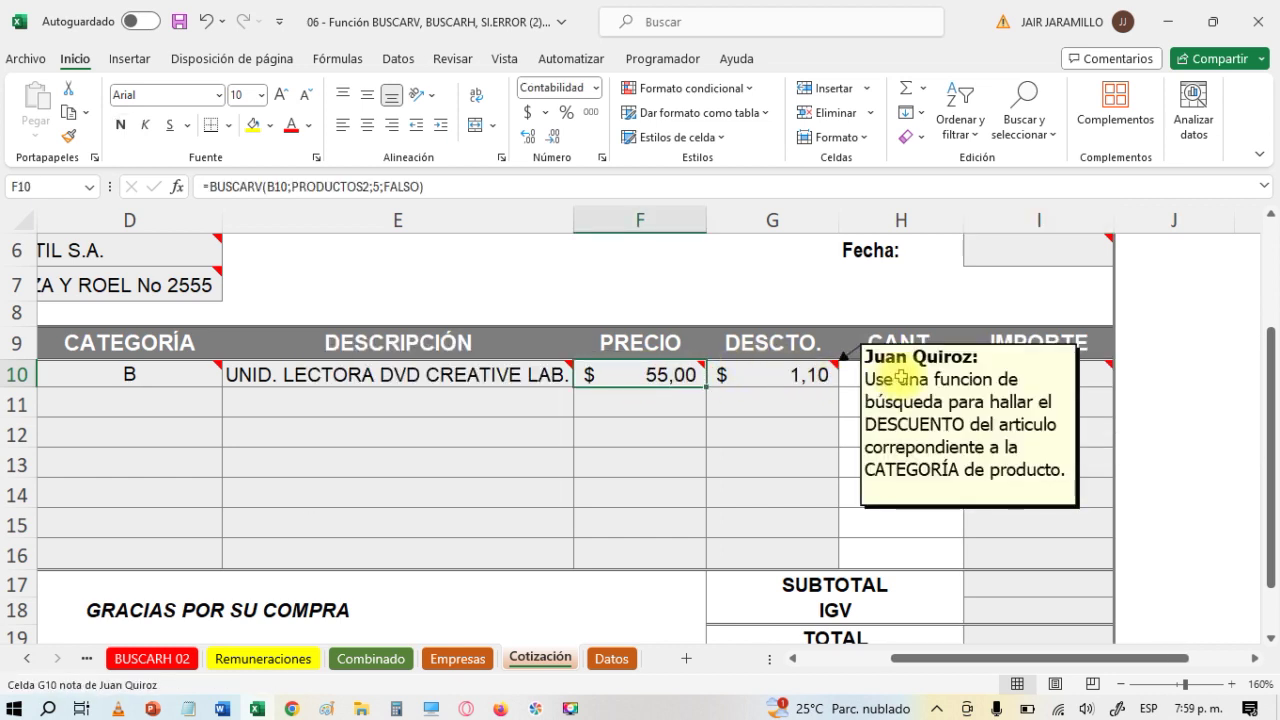
click(1013, 376)
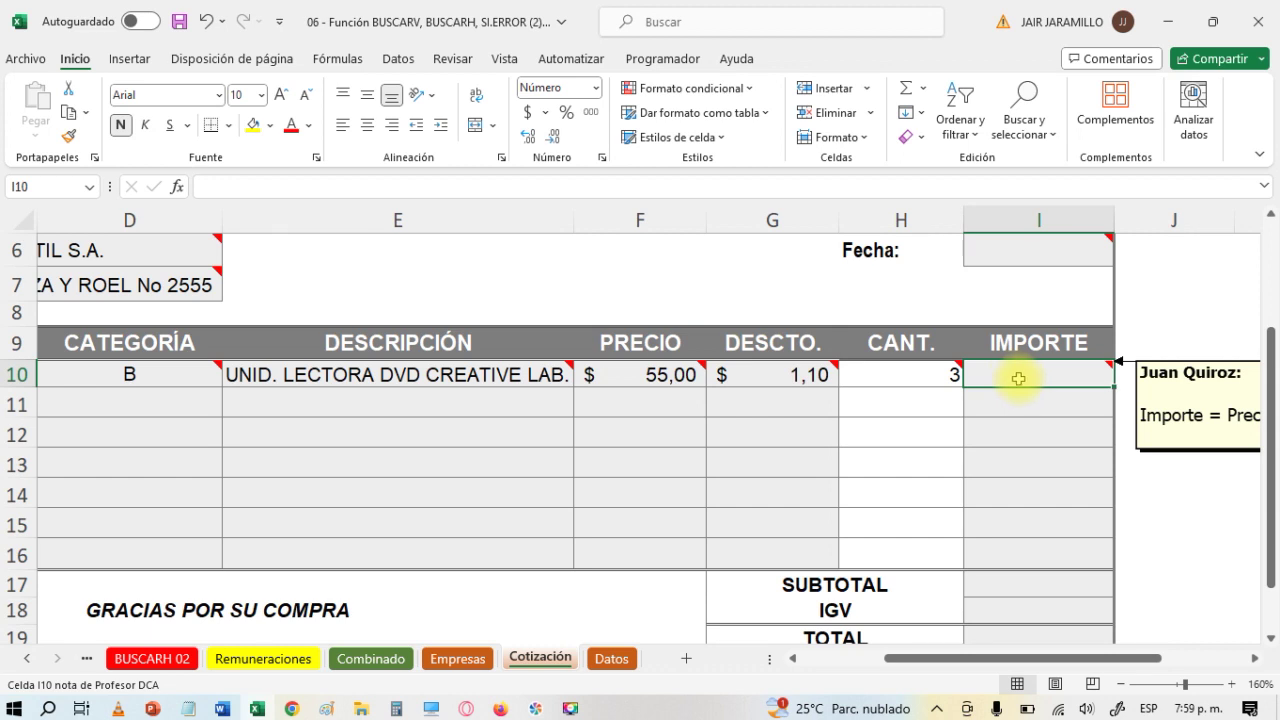
click(666, 375)
click(786, 373)
click(857, 370)
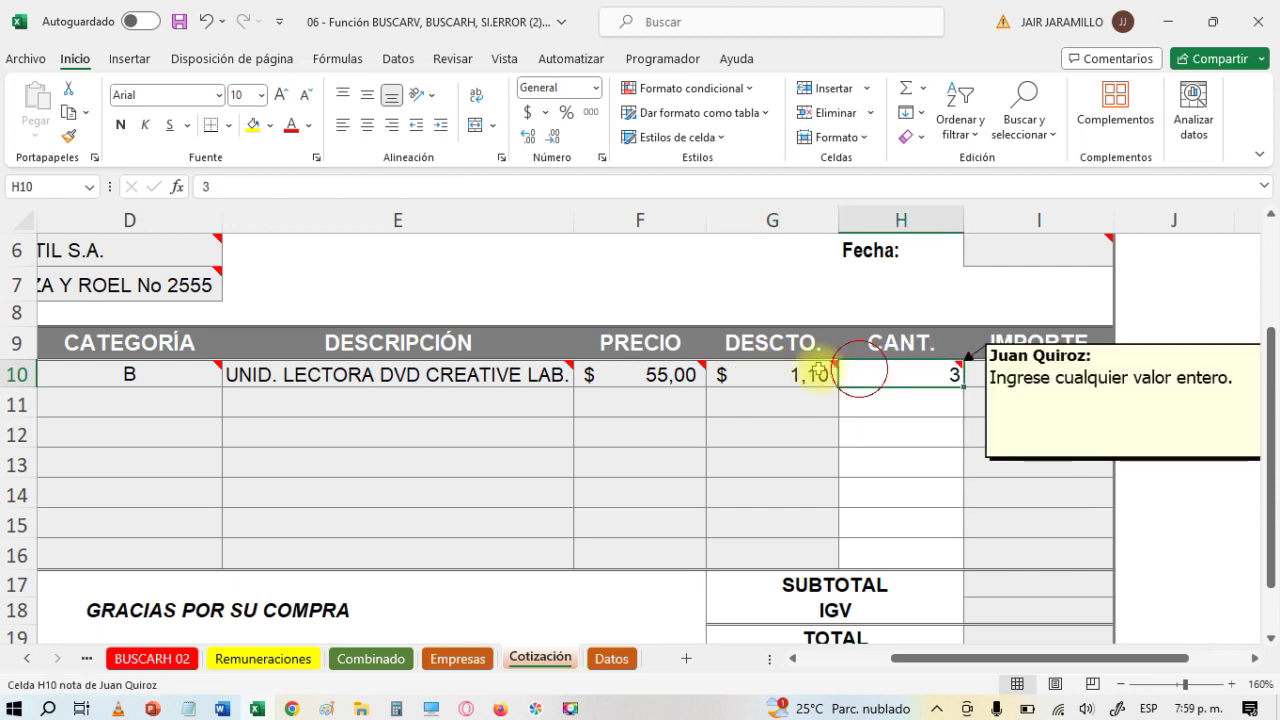
click(778, 378)
click(871, 380)
click(786, 380)
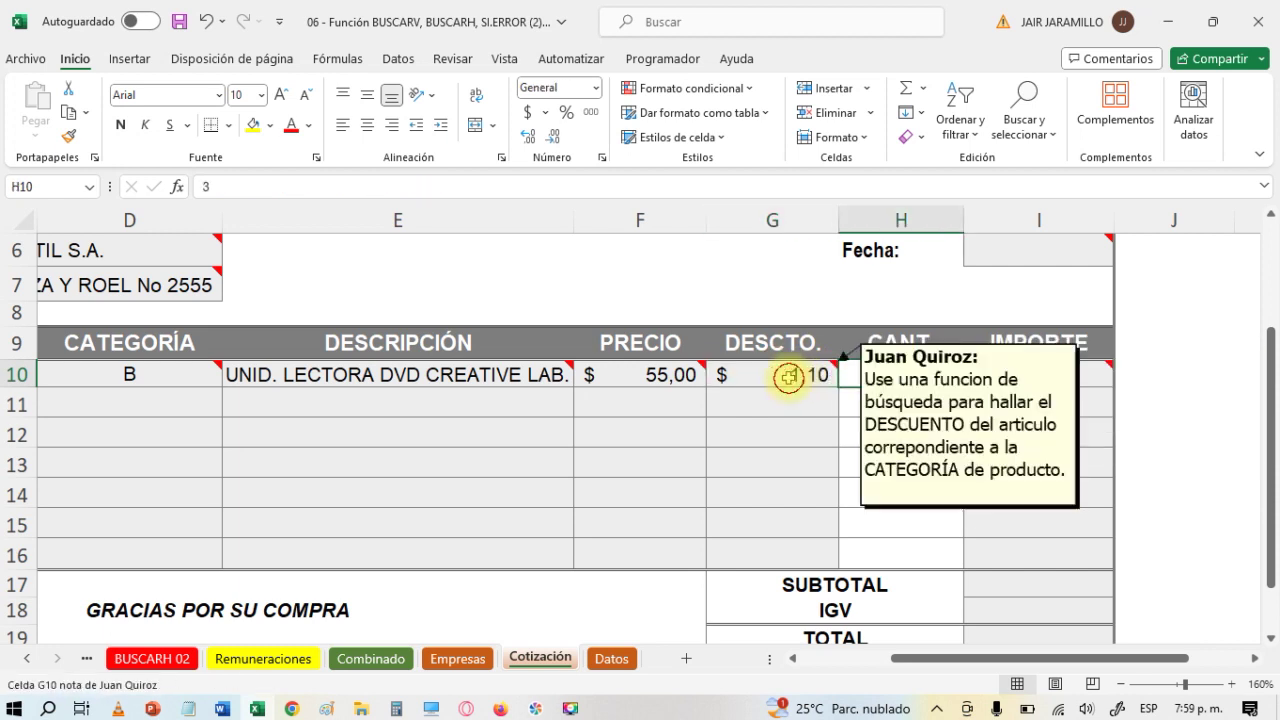
click(884, 378)
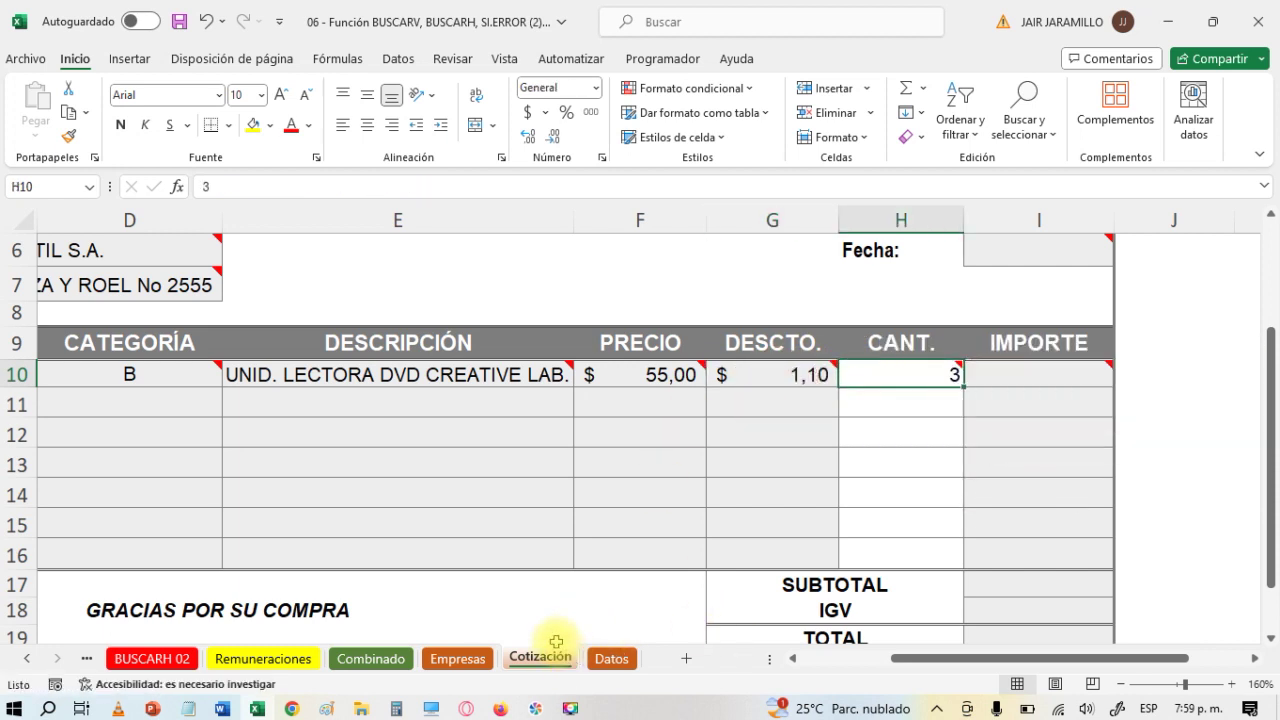
click(1062, 368)
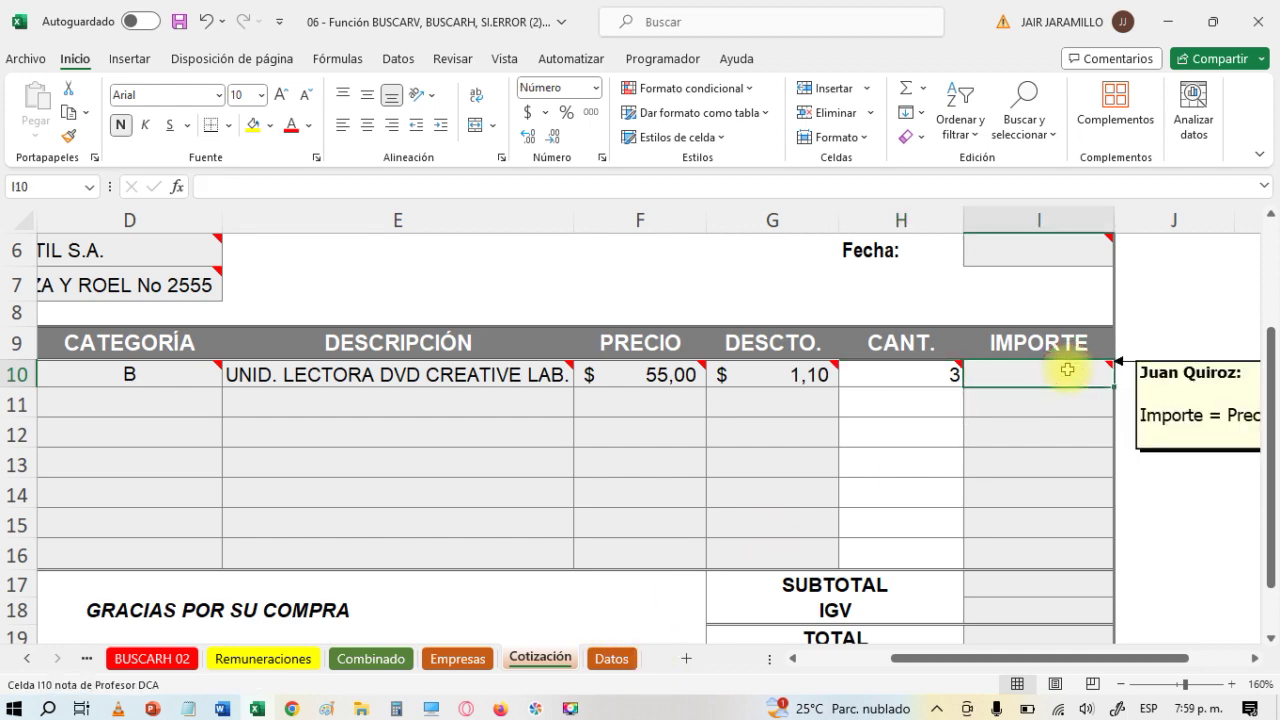
click(568, 708)
click(1211, 669)
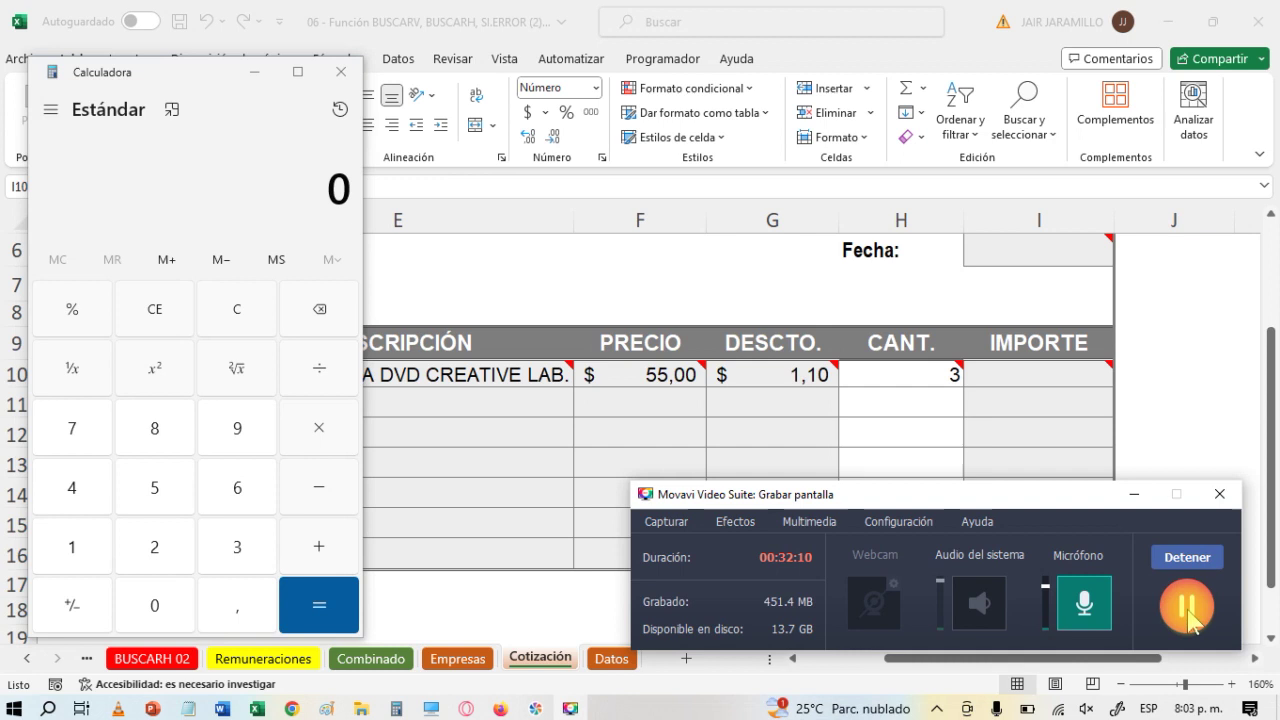
click(1134, 495)
- In Calculator, subtract the 1,10 discount from the price of 55 and multiply the result by the quantity 3
click(228, 314)
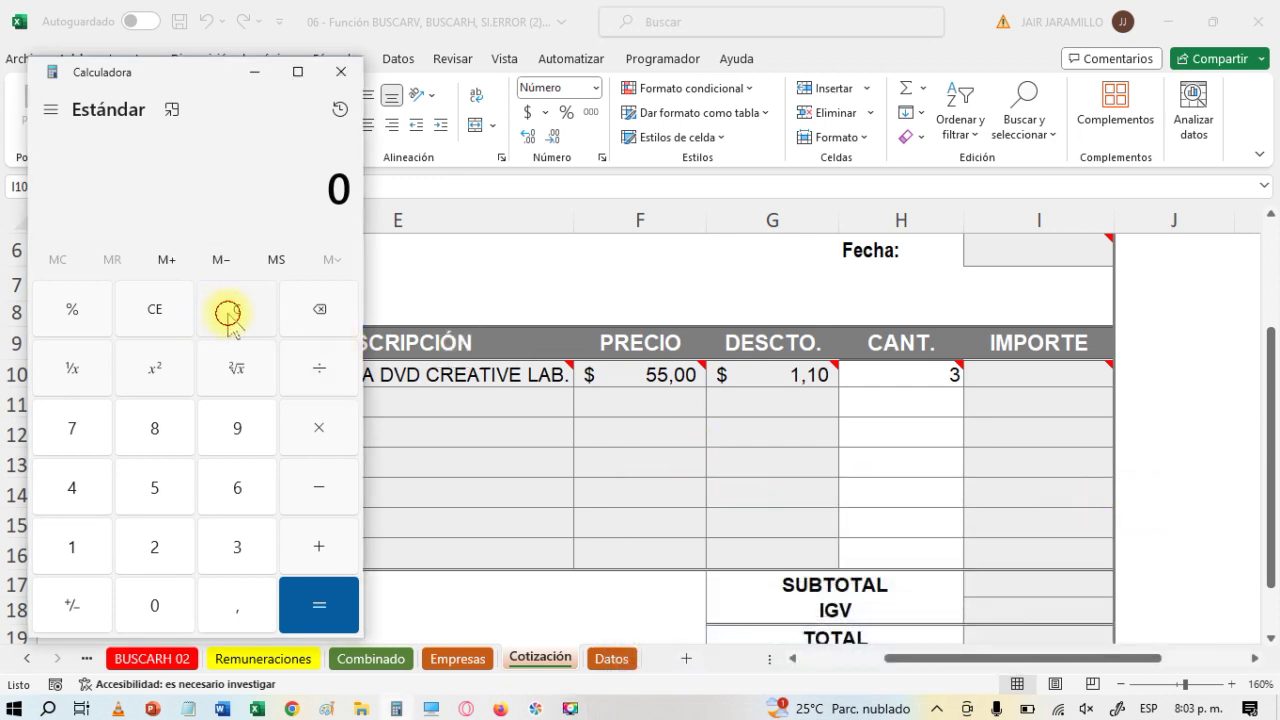
text(55)
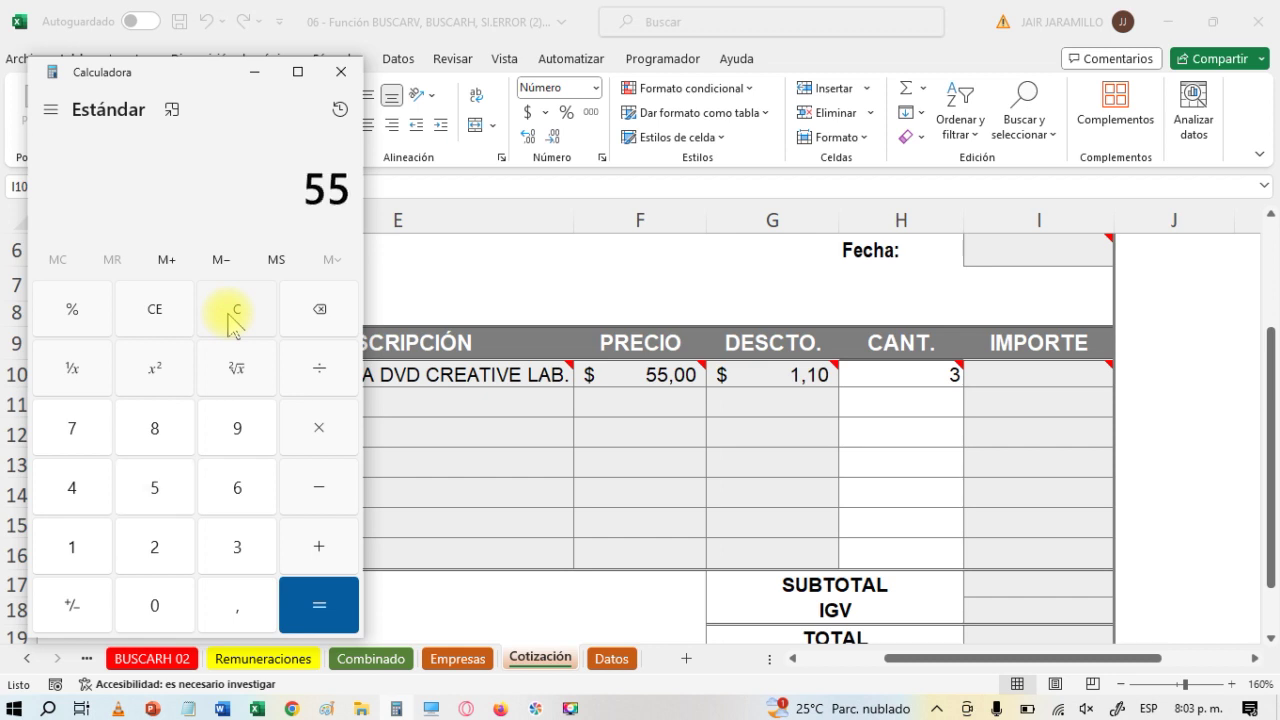
text(1,10)
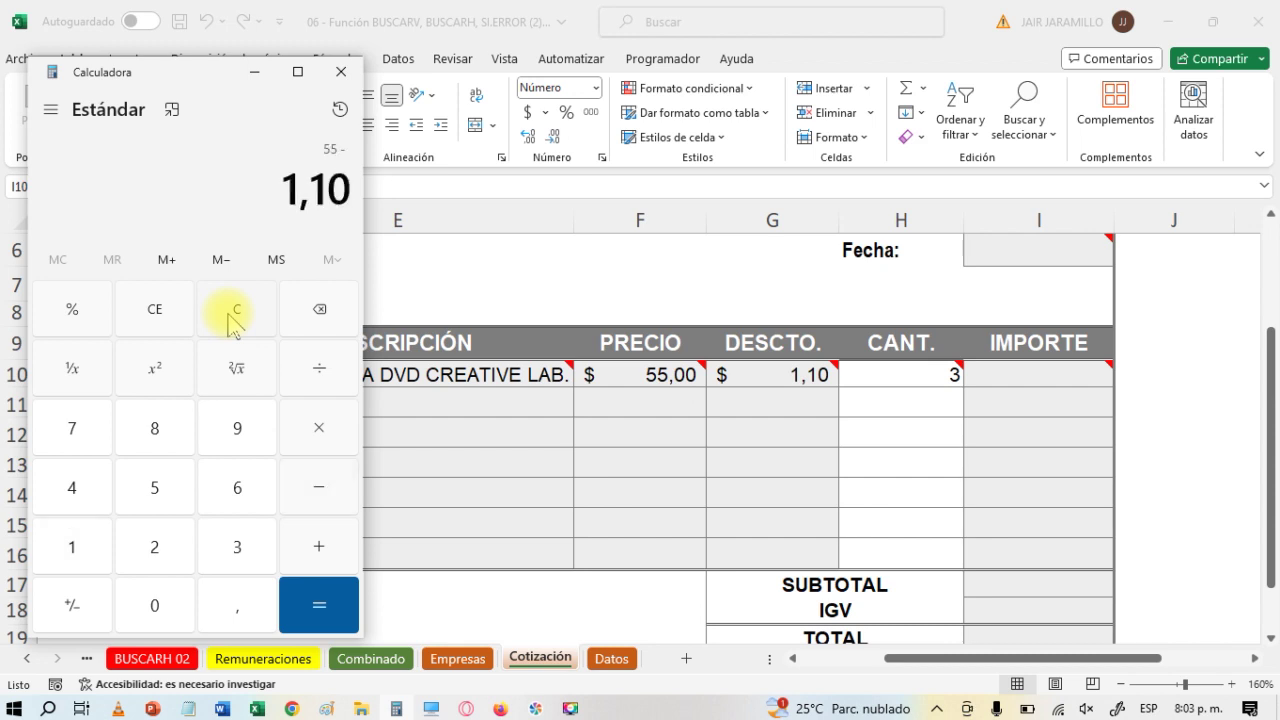
key(Return)
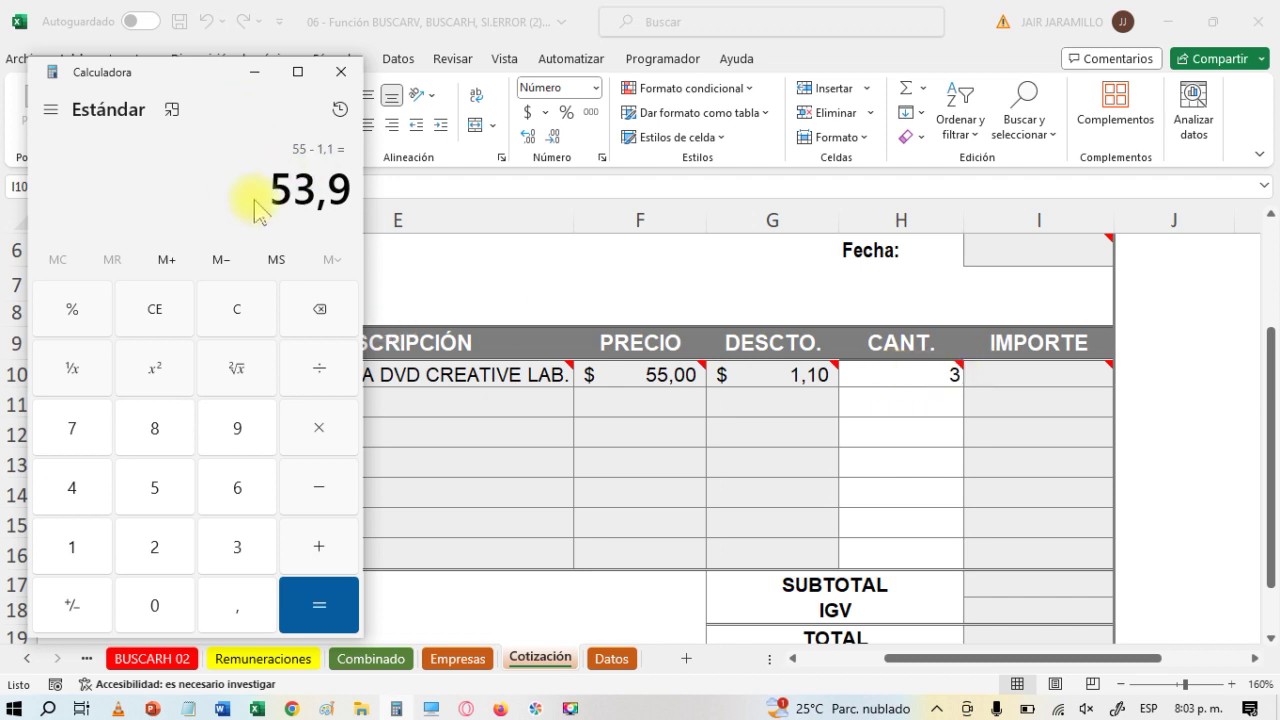
click(329, 430)
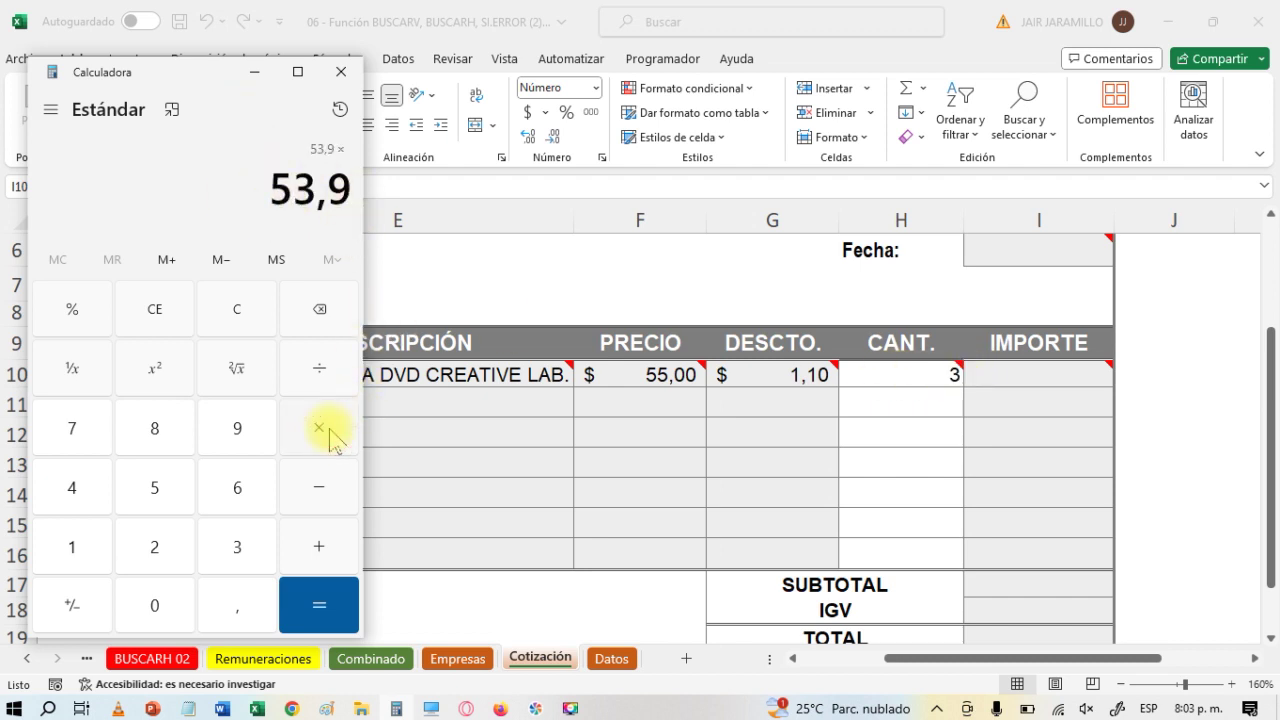
key(3)
key(Return)
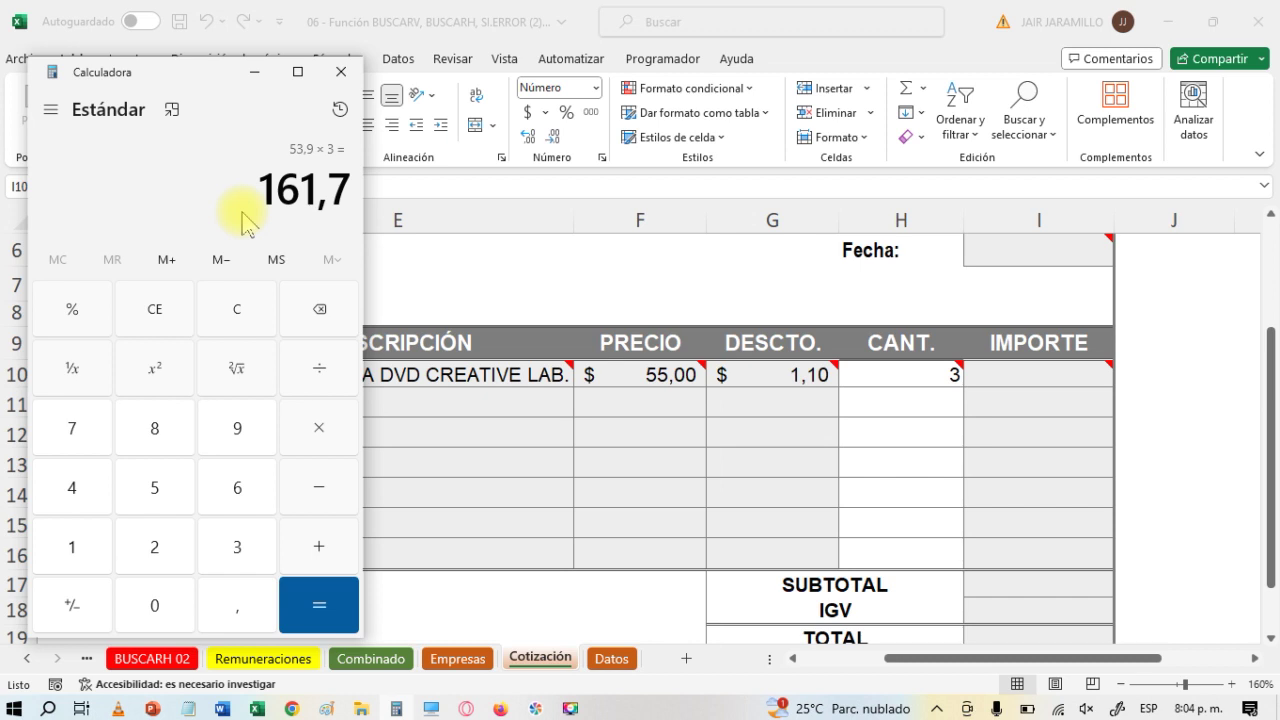
drag(177, 74, 216, 110)
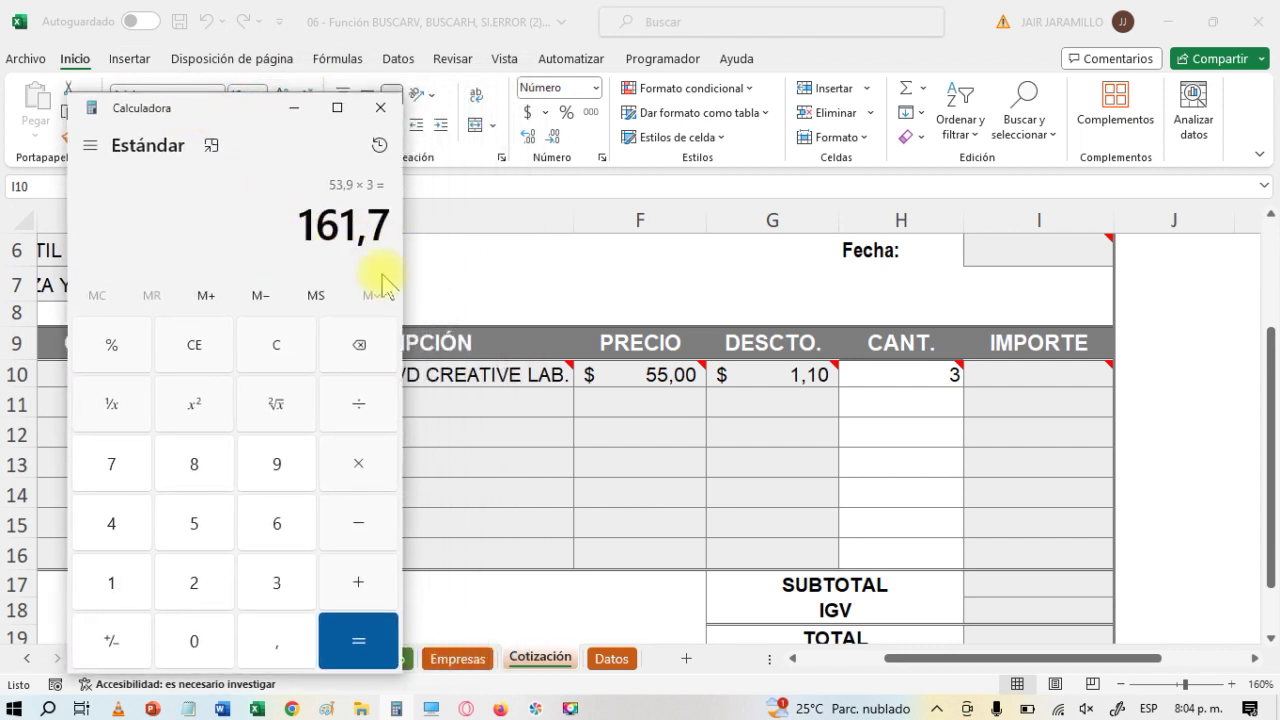
click(570, 708)
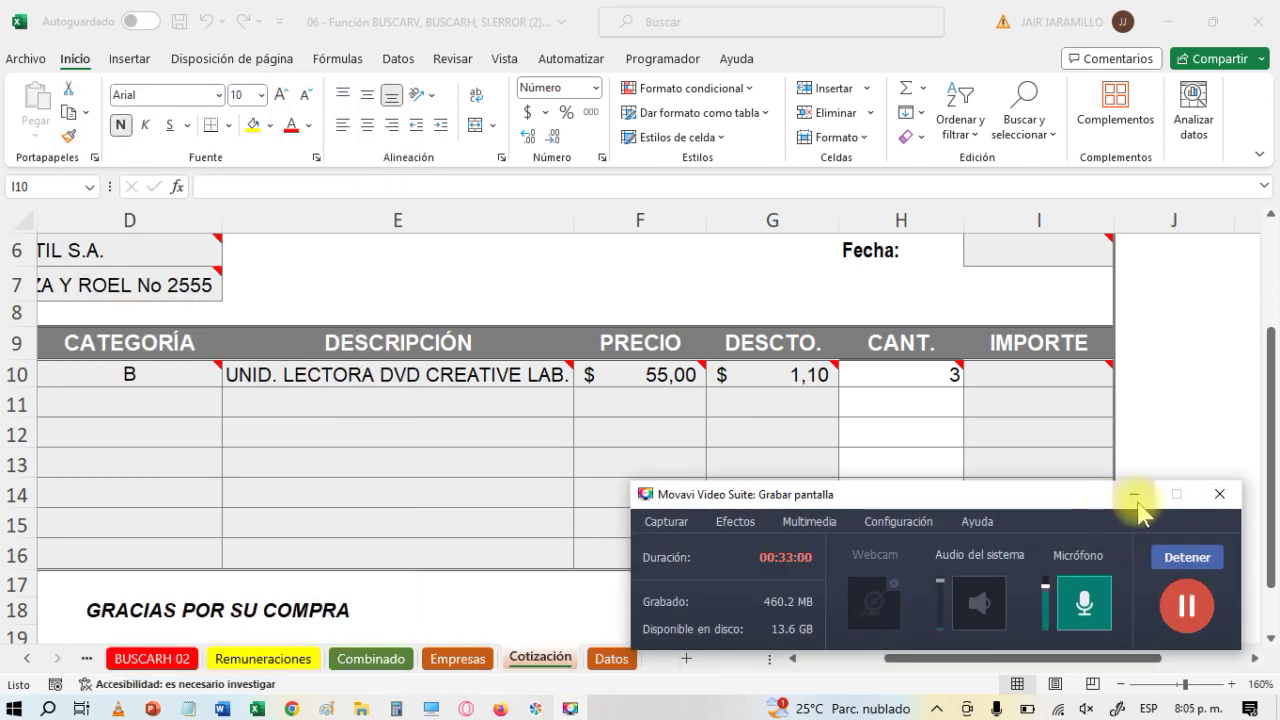
click(1133, 494)
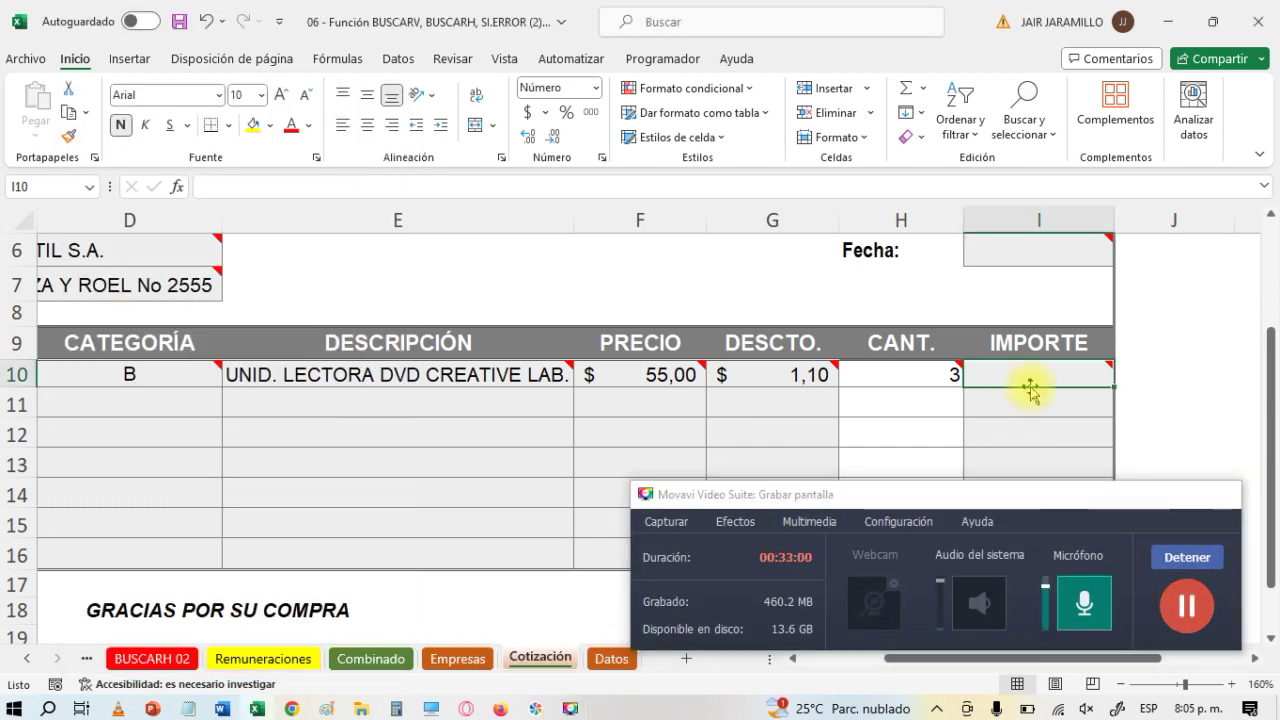
- Calculate the IMPORTE in cell I10 of the Cotización sheet with the formula =F10*H10-G10*3
click(1038, 430)
click(1035, 378)
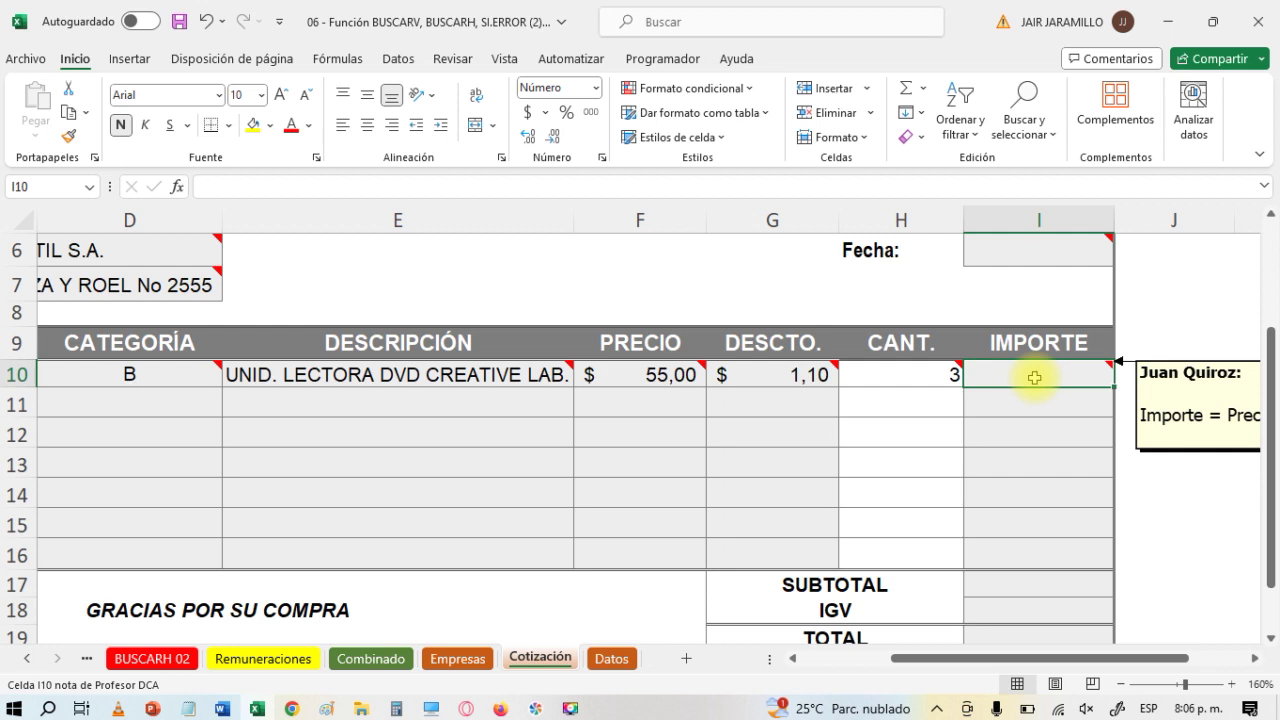
text(=)
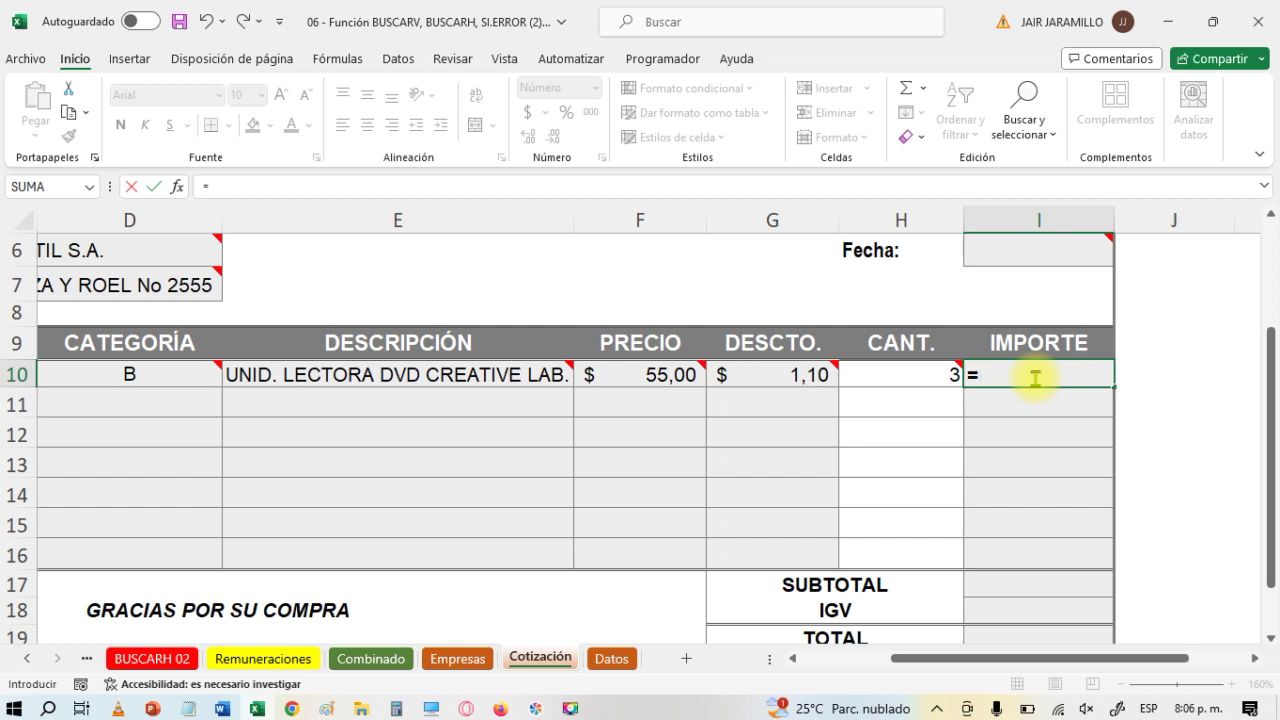
click(628, 375)
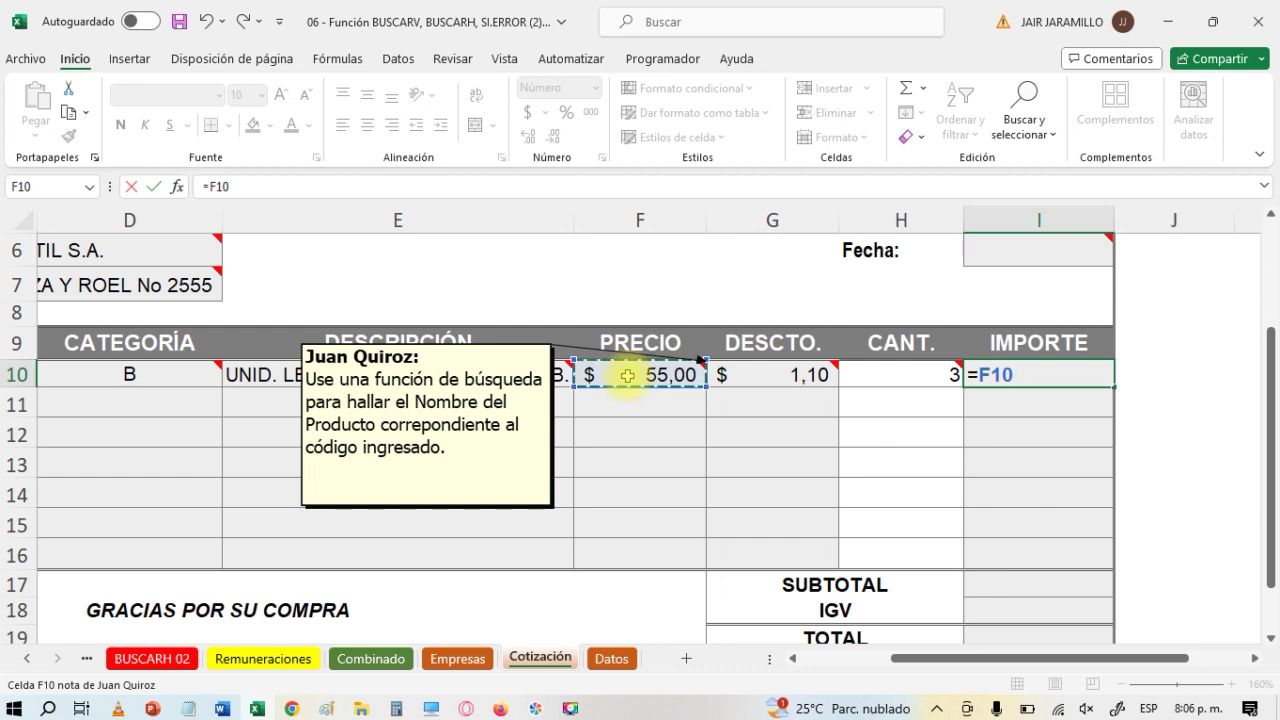
text(*)
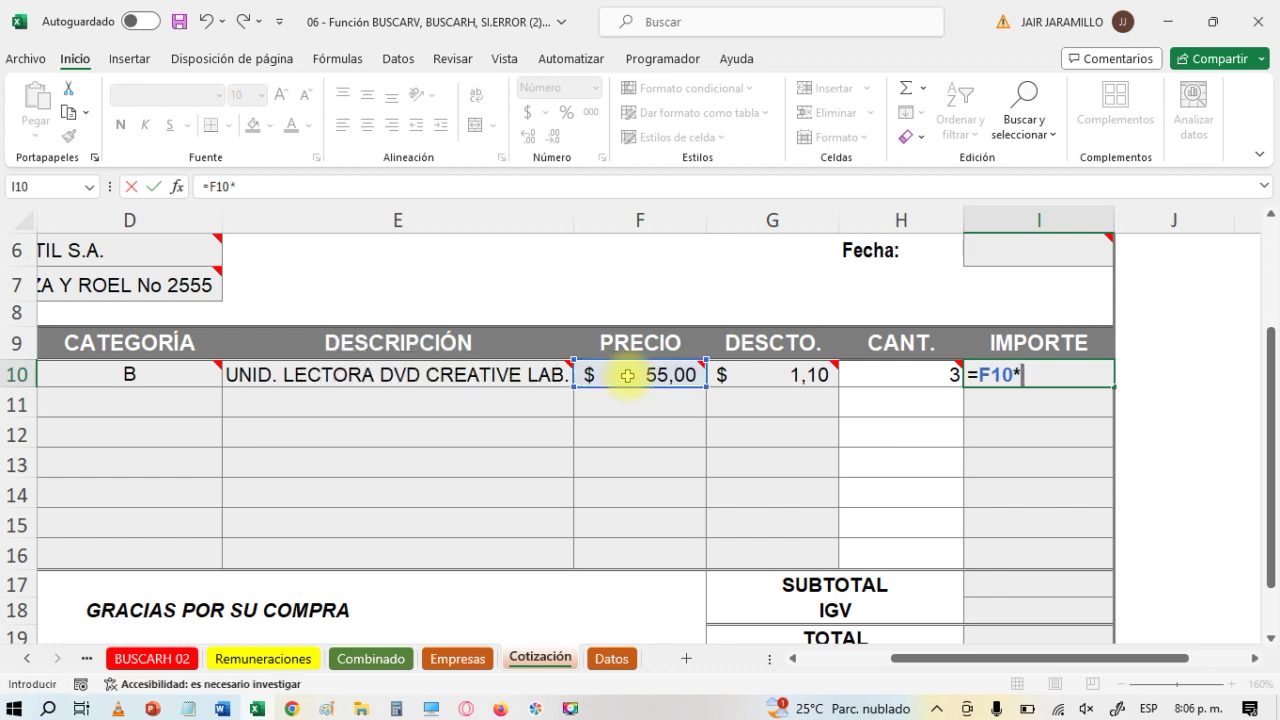
click(898, 375)
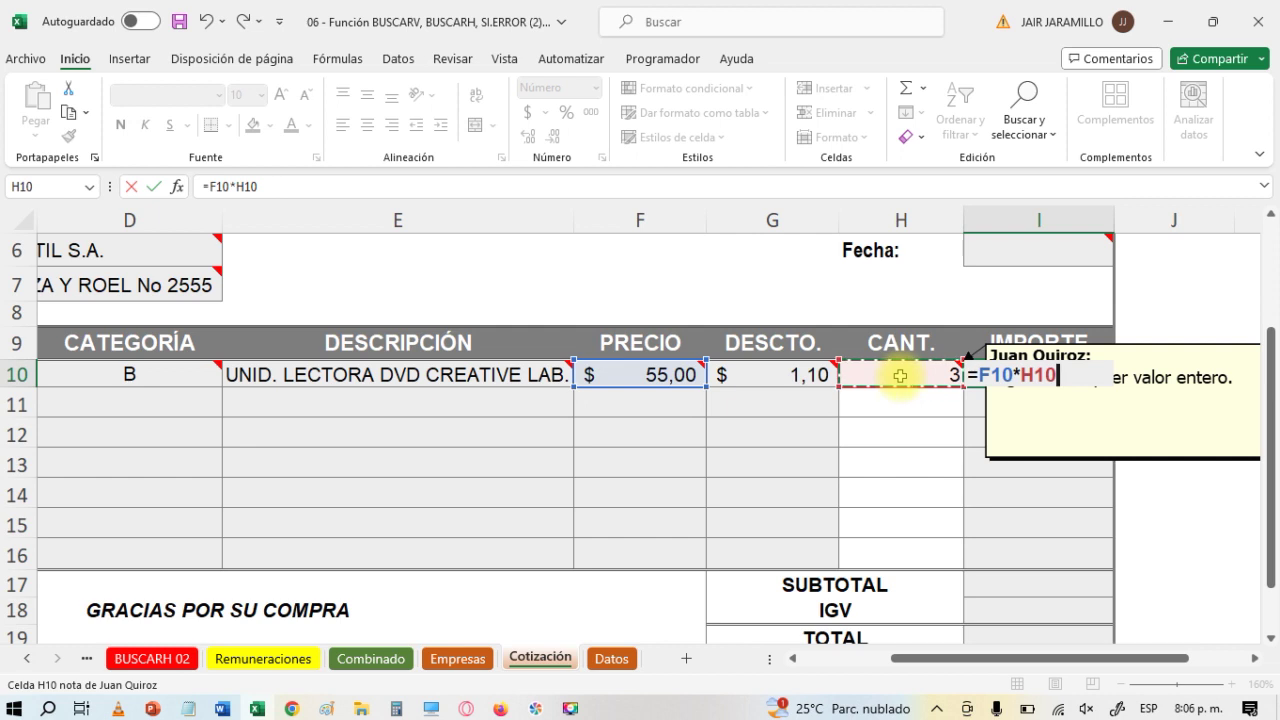
text(-)
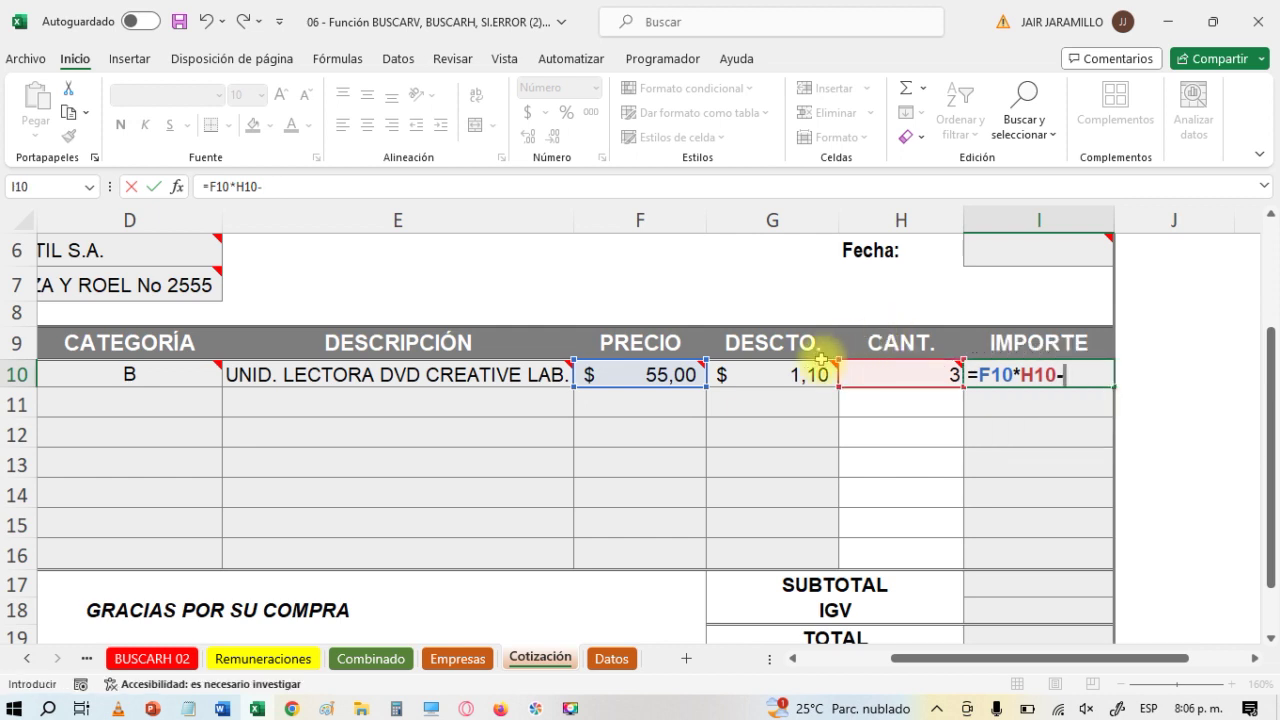
click(790, 374)
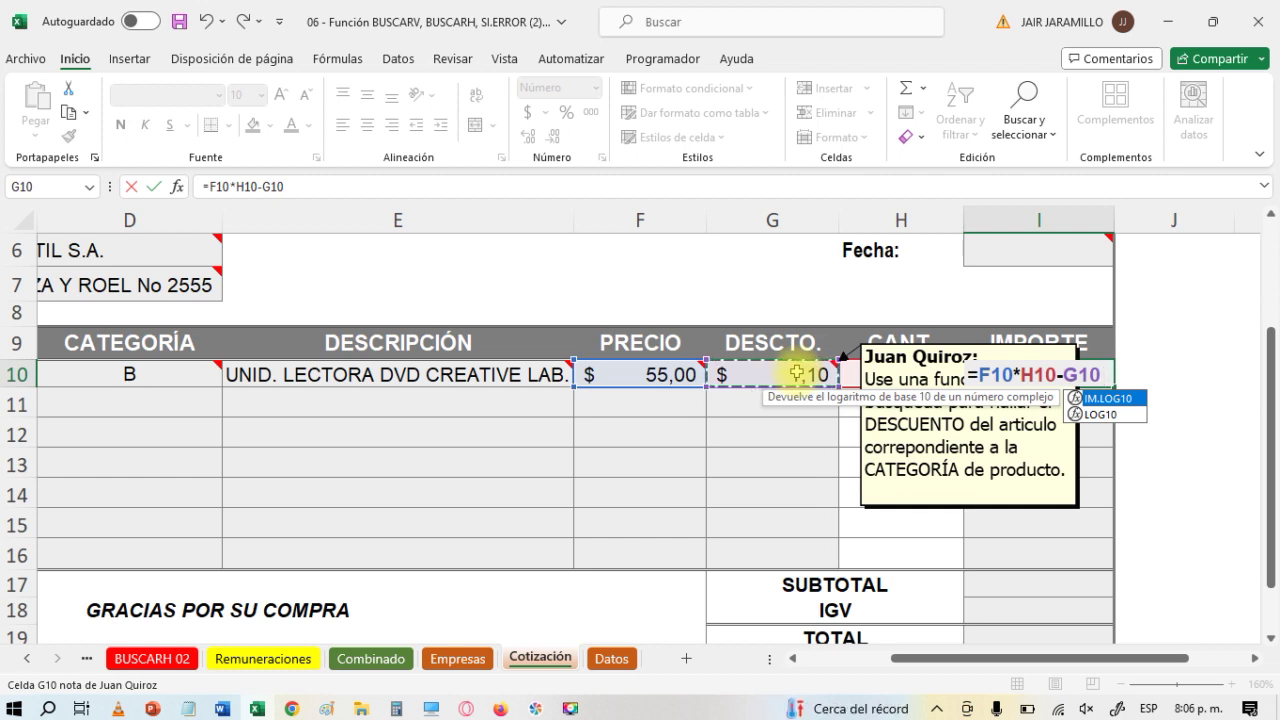
text(*3)
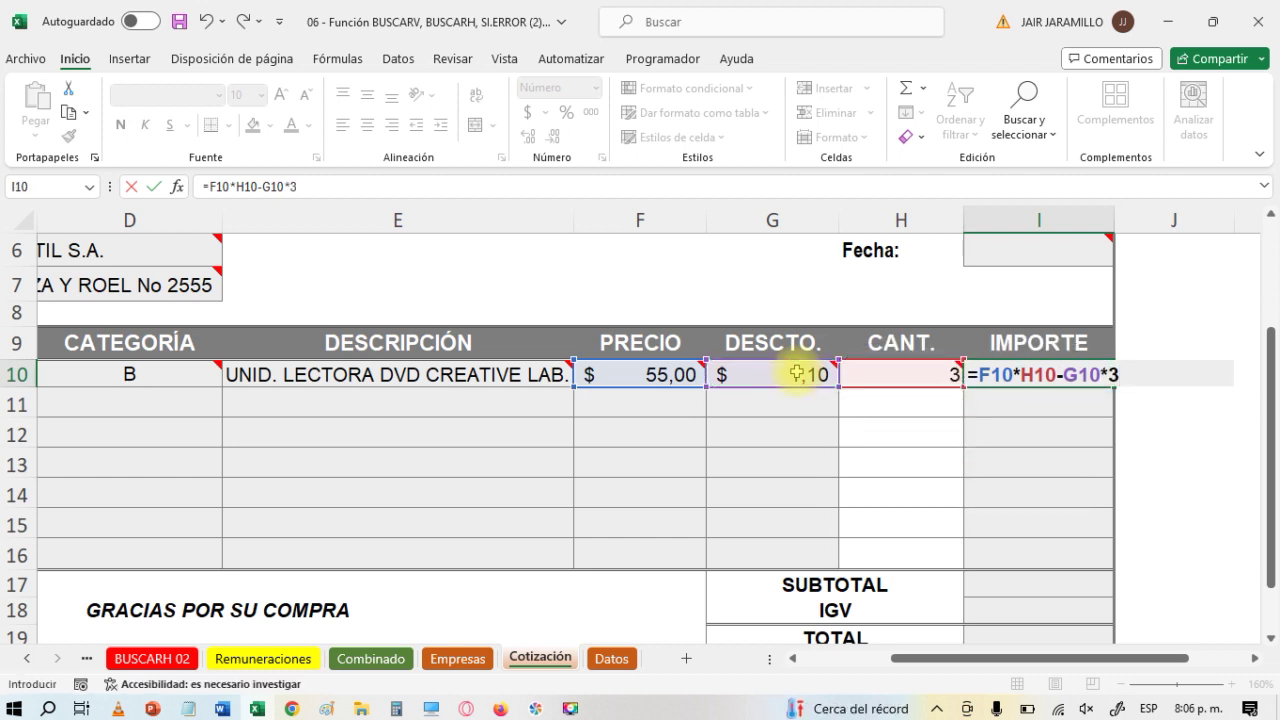
key(Return)
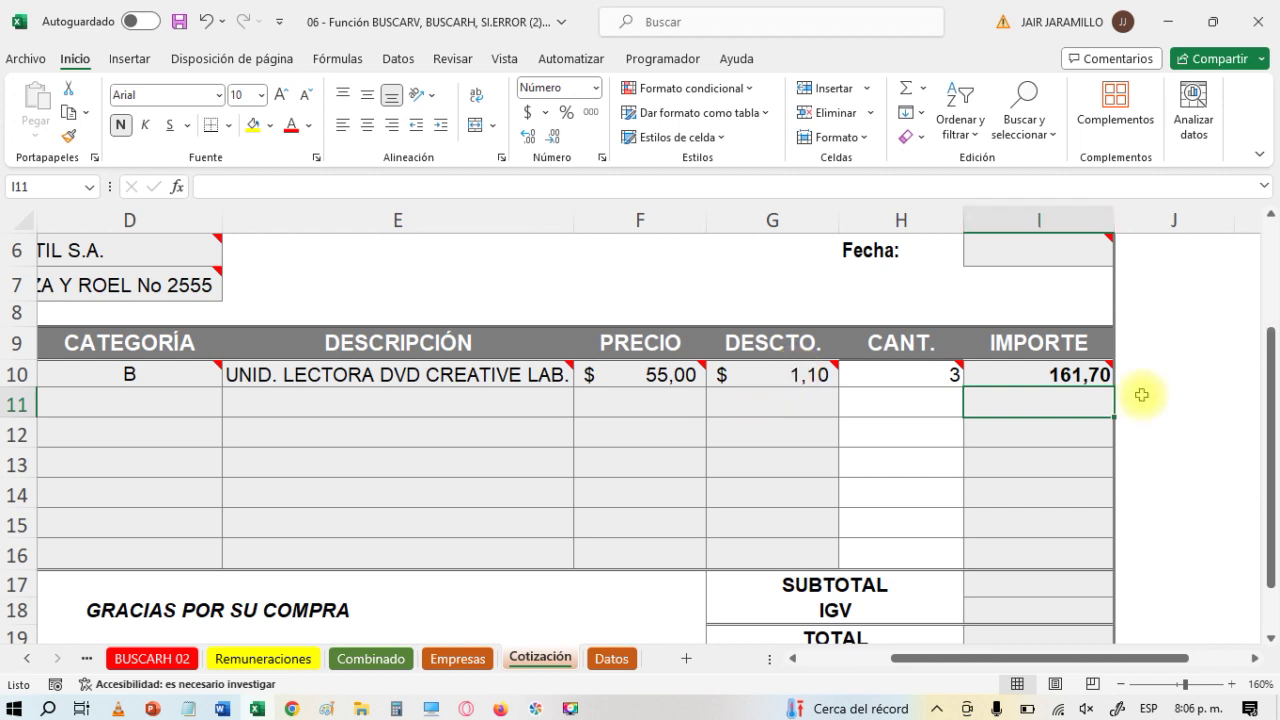
- Open the IMPORTE formula in I10, review its price-by-quantity and discount parts, and close it without changing anything
double_click(1060, 375)
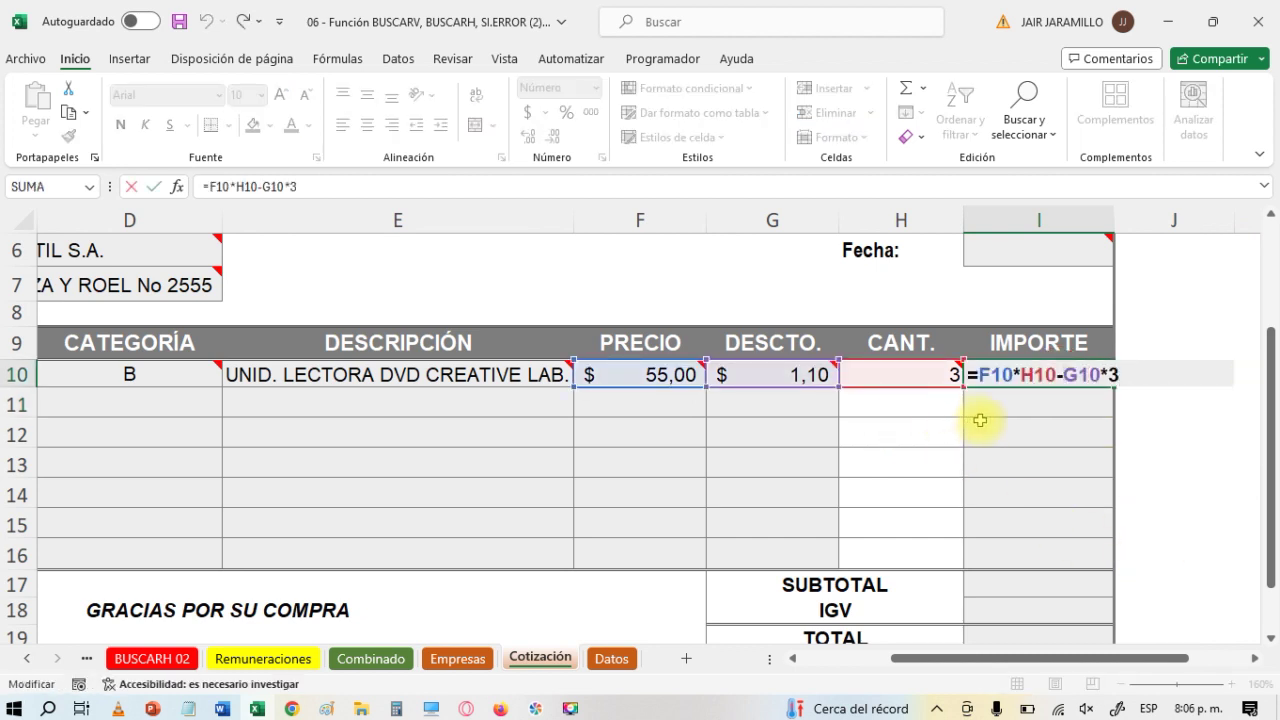
mouse_move(1048, 385)
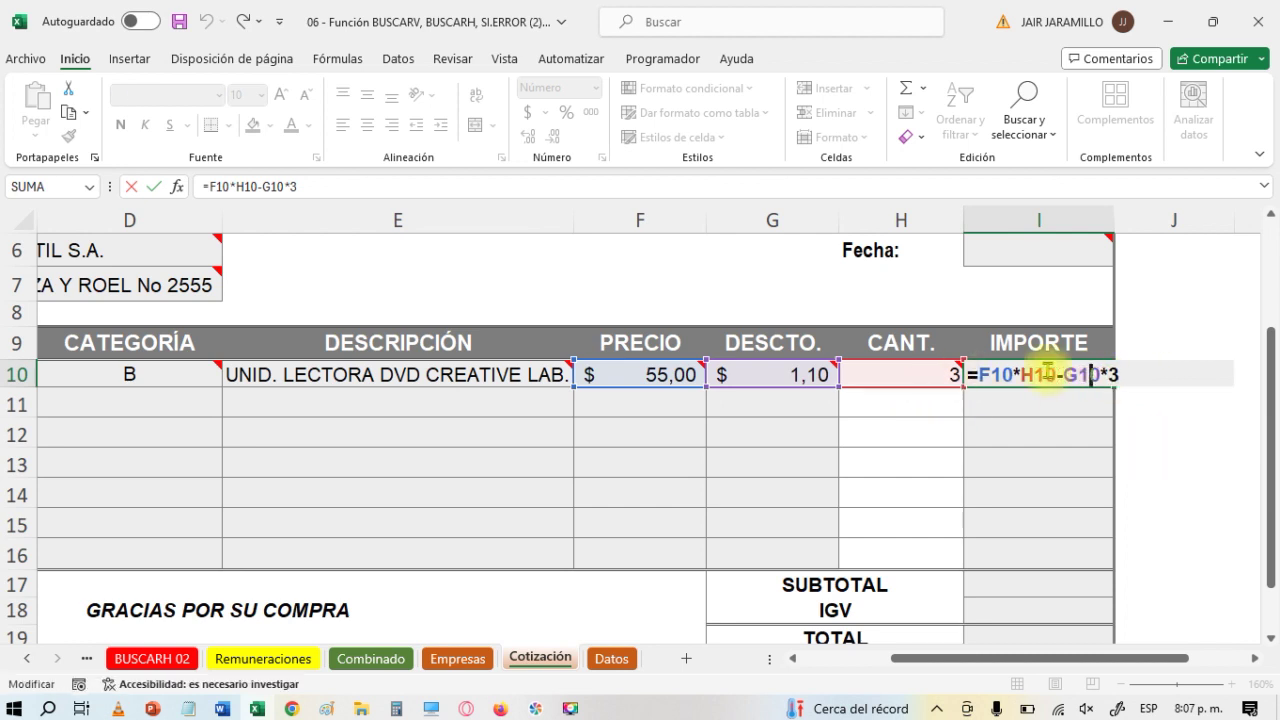
mouse_move(1110, 376)
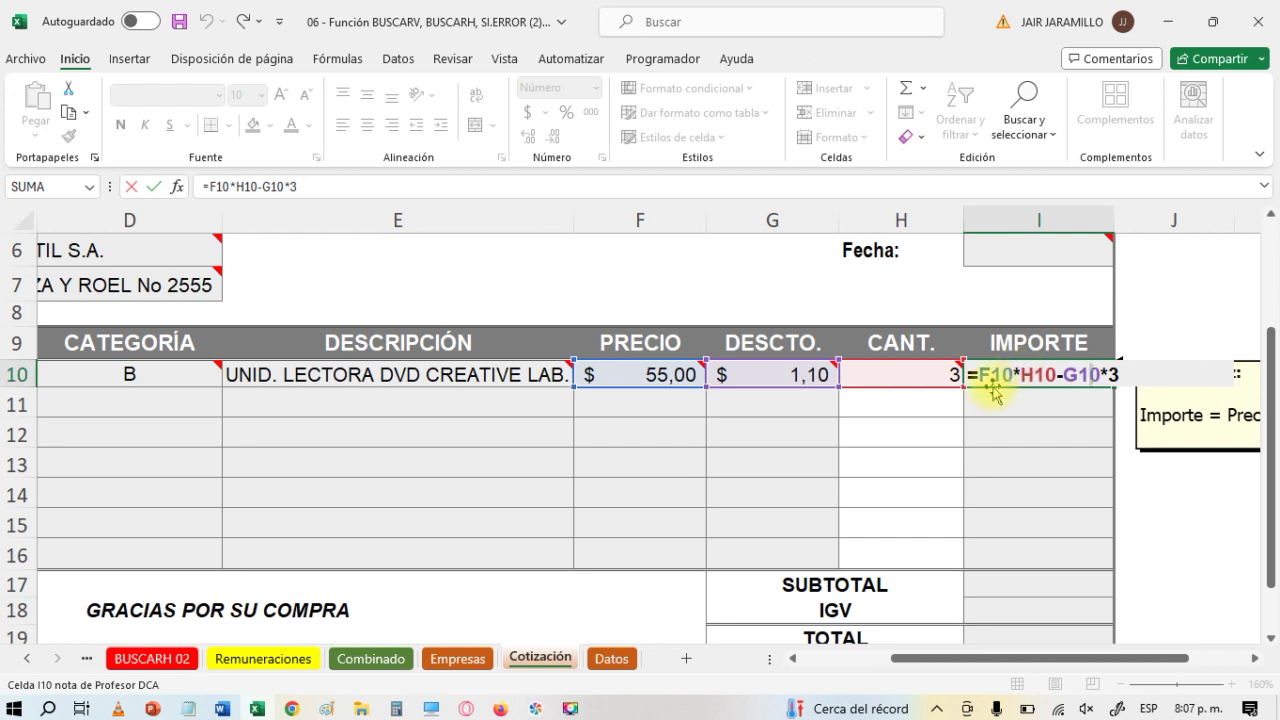
drag(982, 374, 1057, 374)
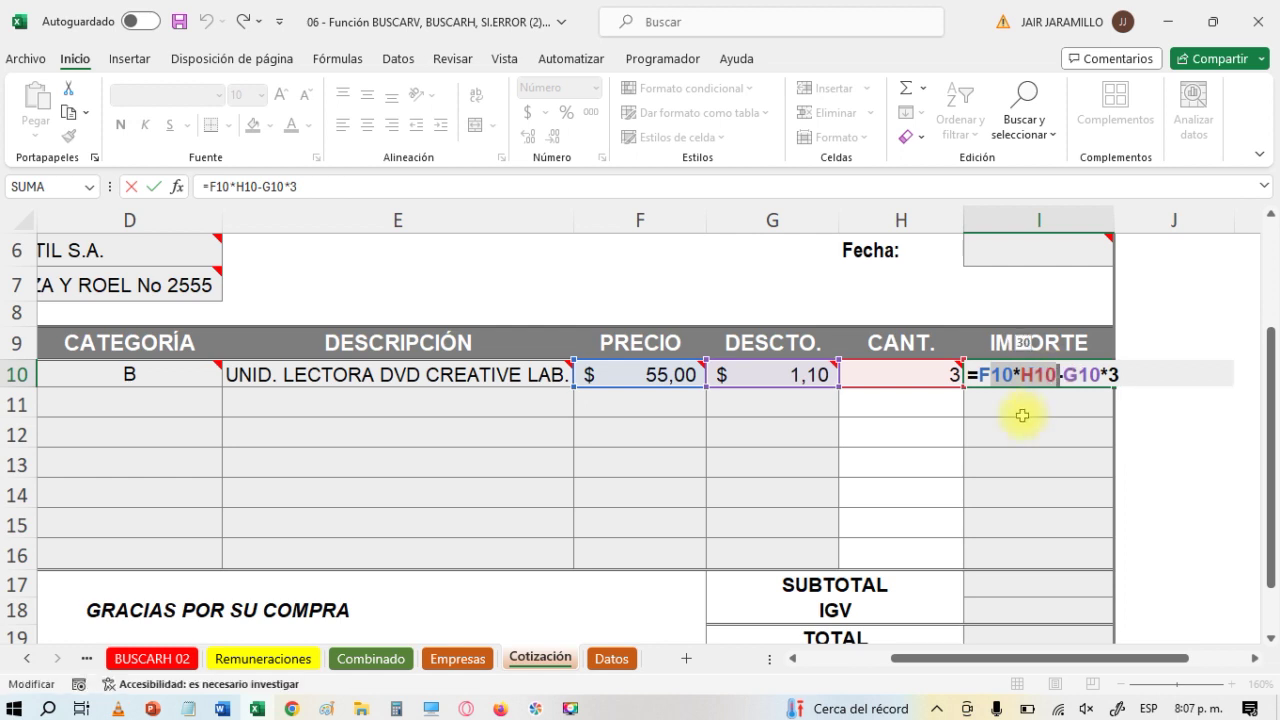
double_click(1080, 374)
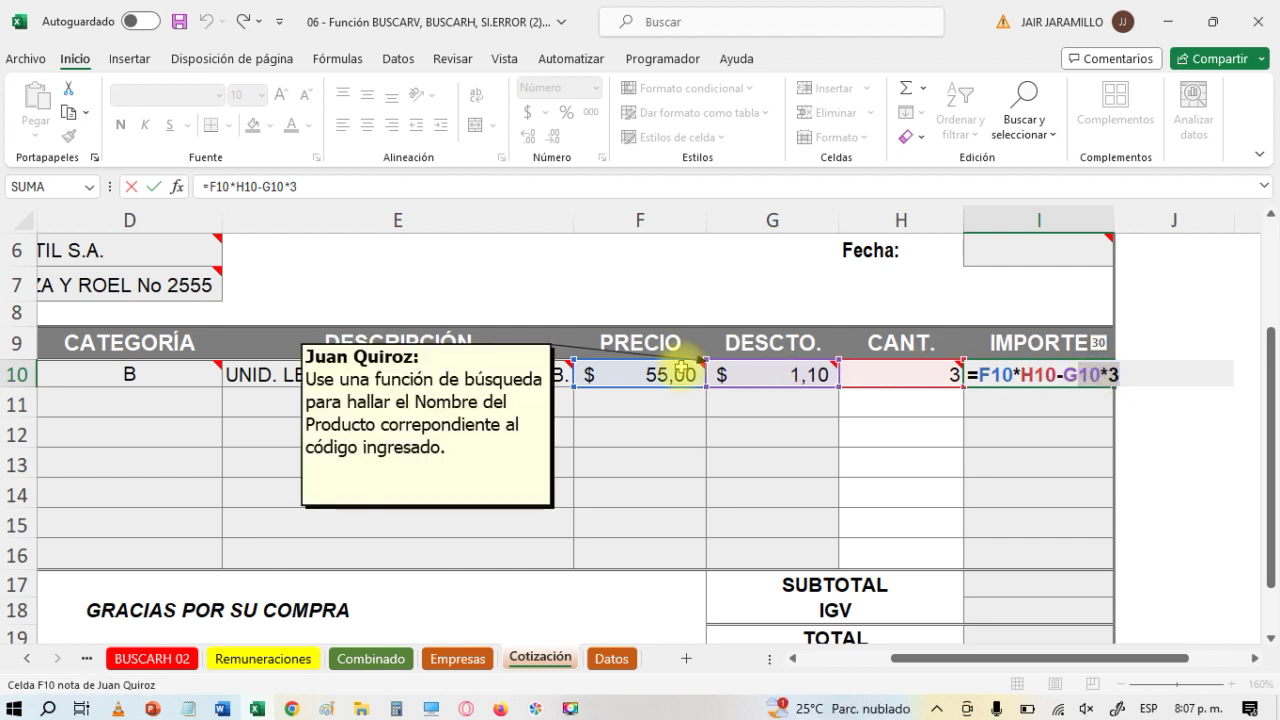
key(Return)
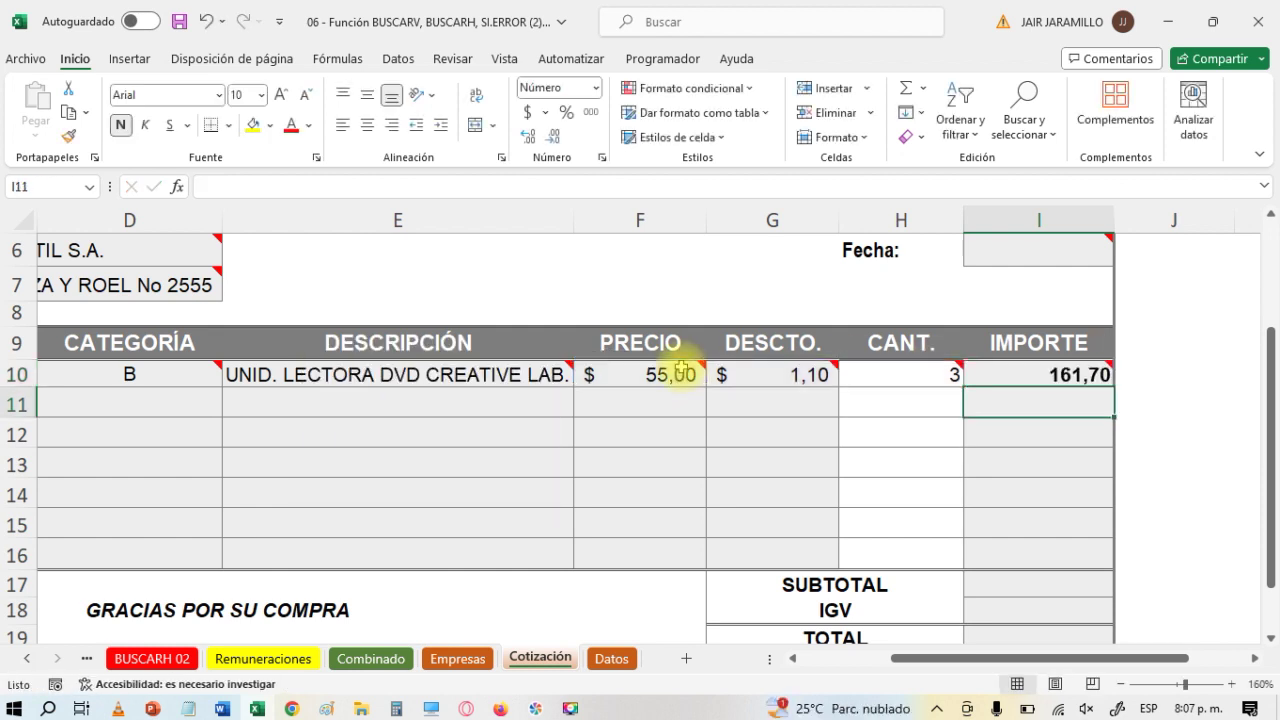
- Replace the IMPORTE formula in cell I10 with =(F10-G10)*H10, so the price minus discount is multiplied by the quantity
click(1043, 372)
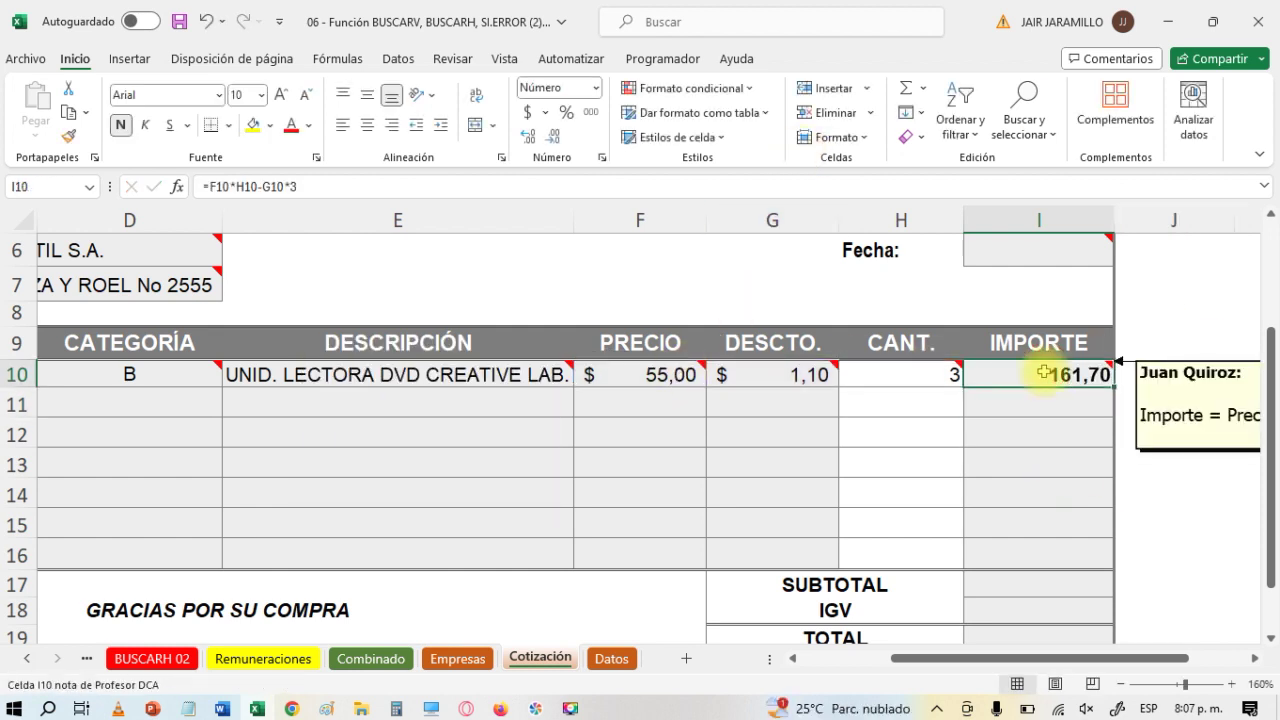
key(Delete)
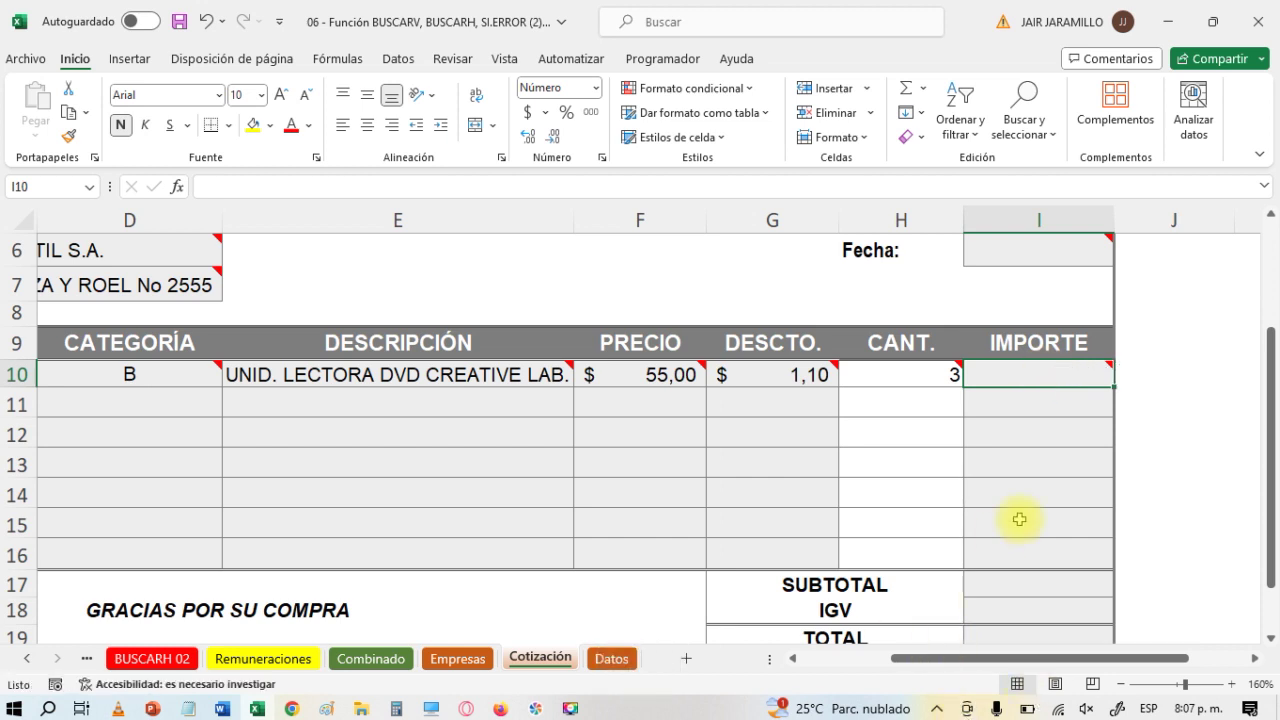
text(=)
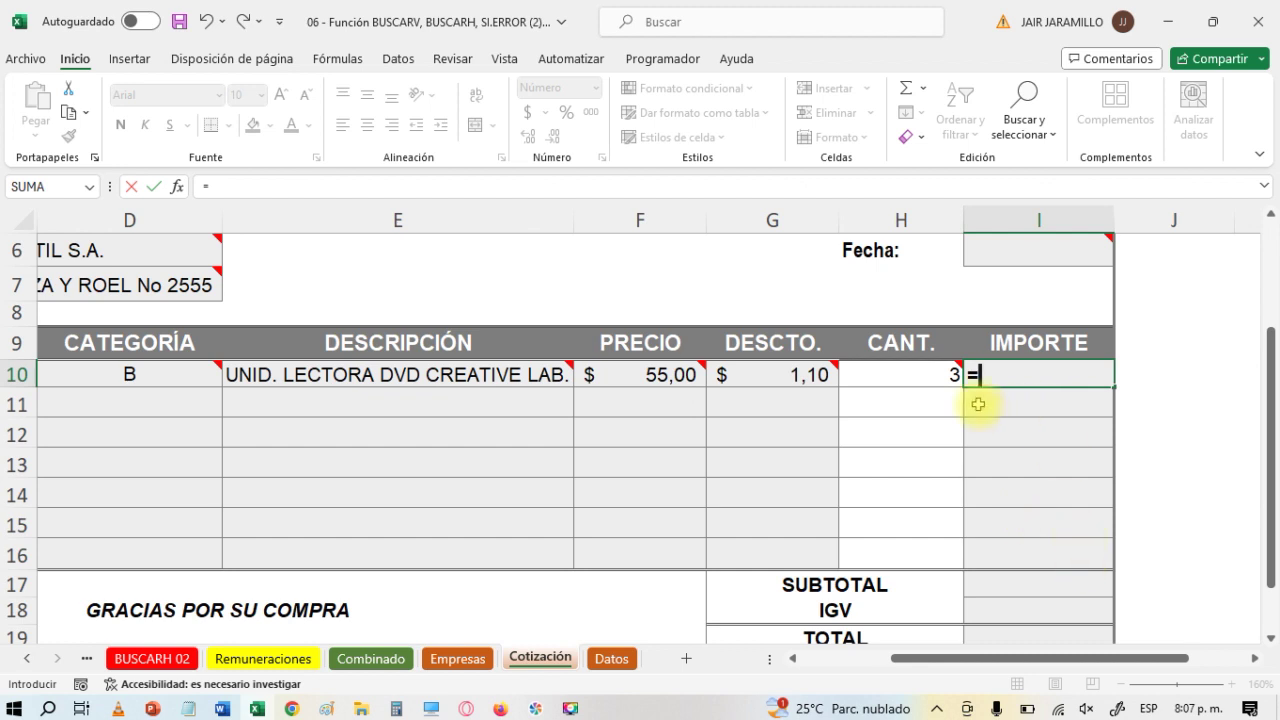
click(640, 375)
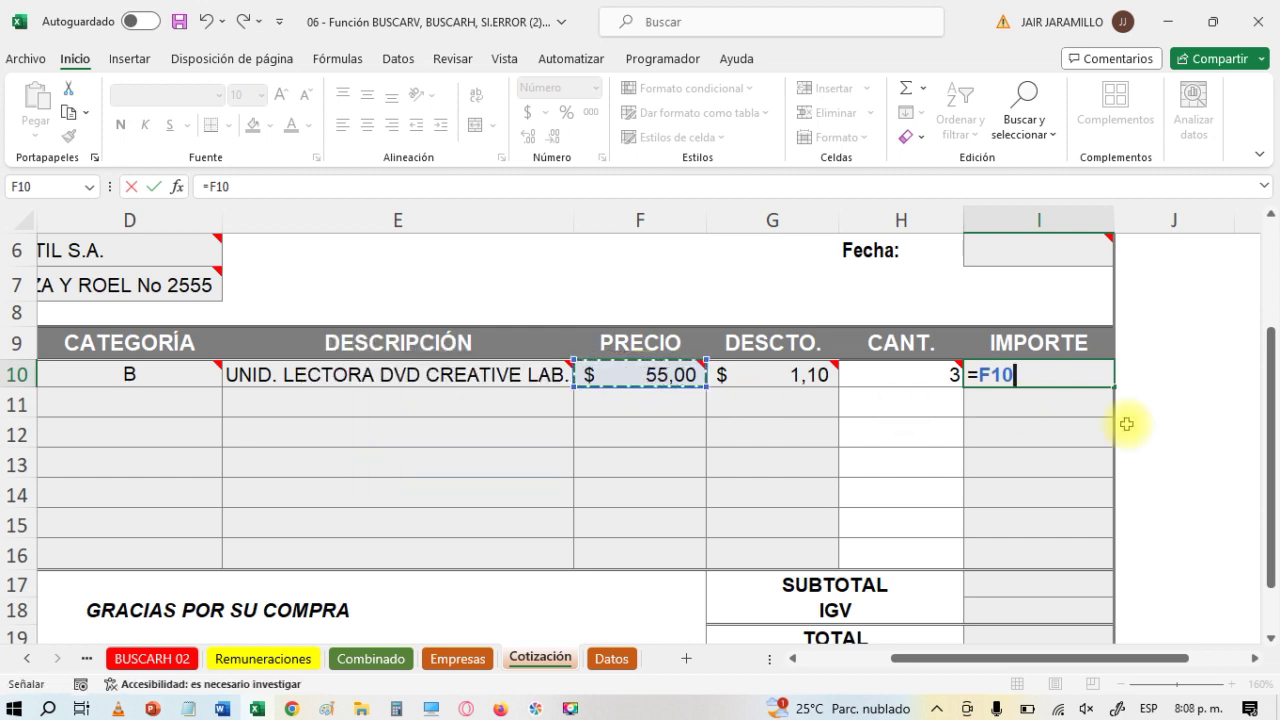
text(-)
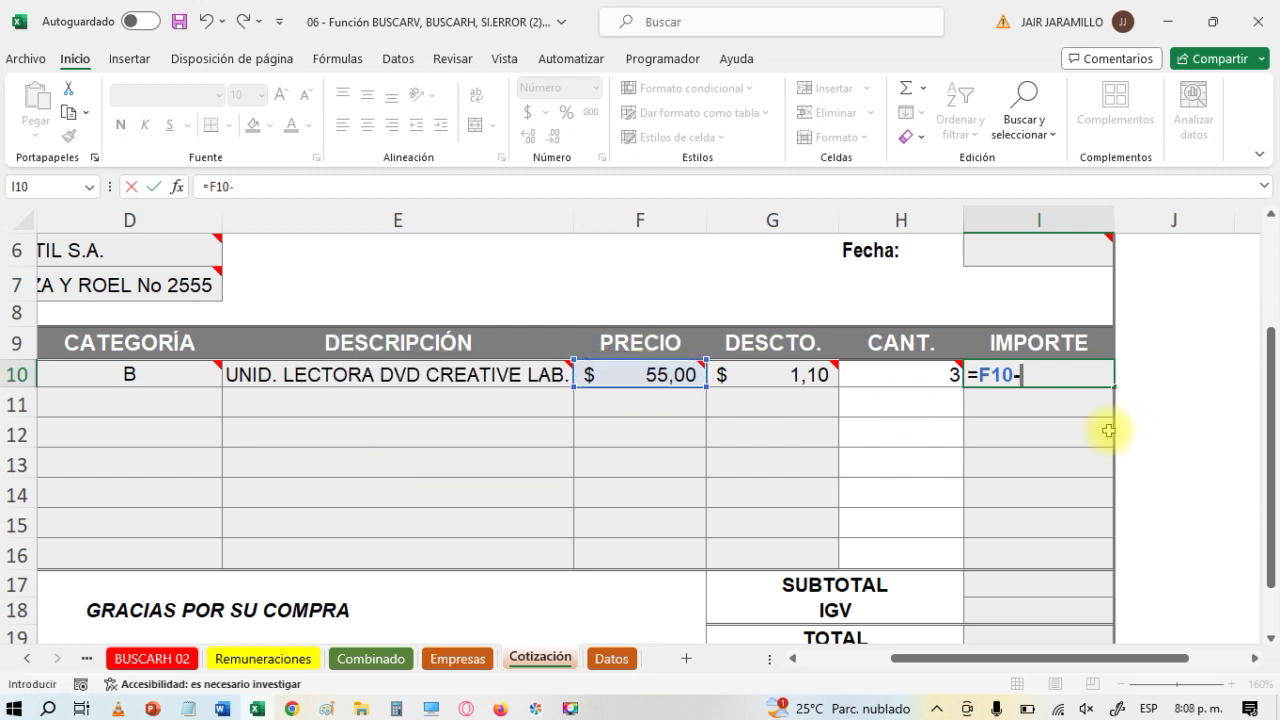
click(786, 368)
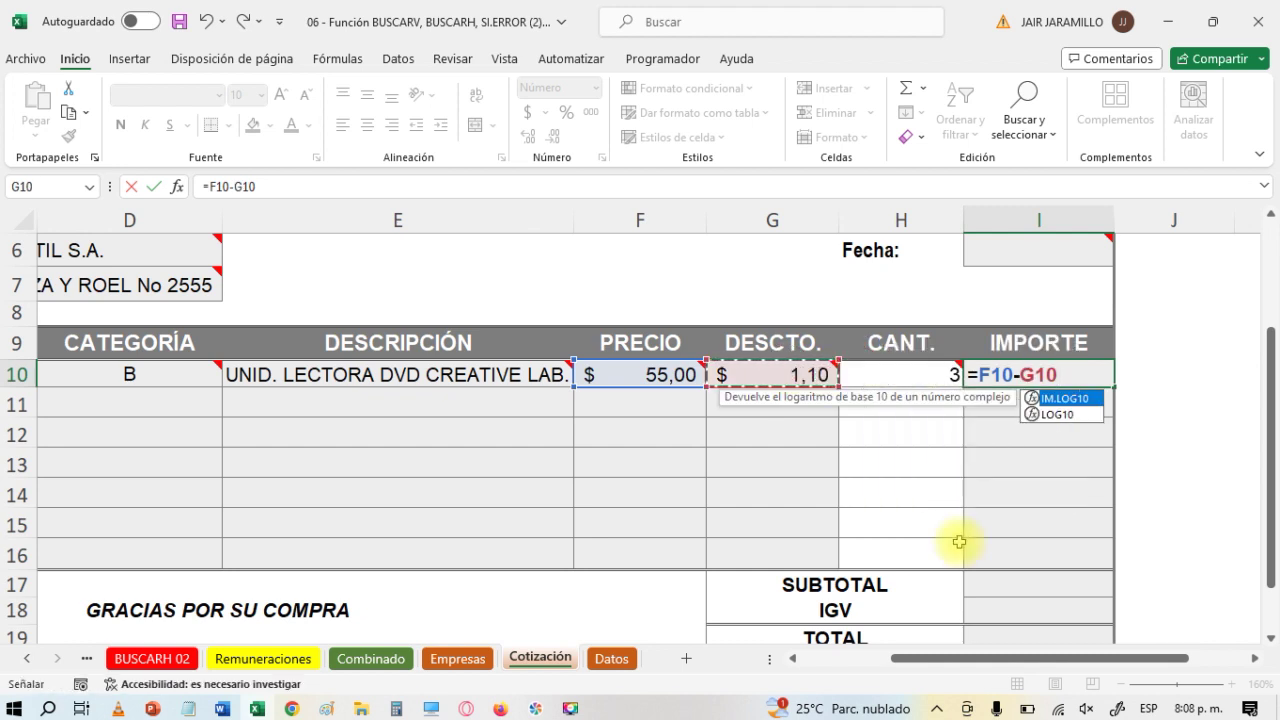
text())
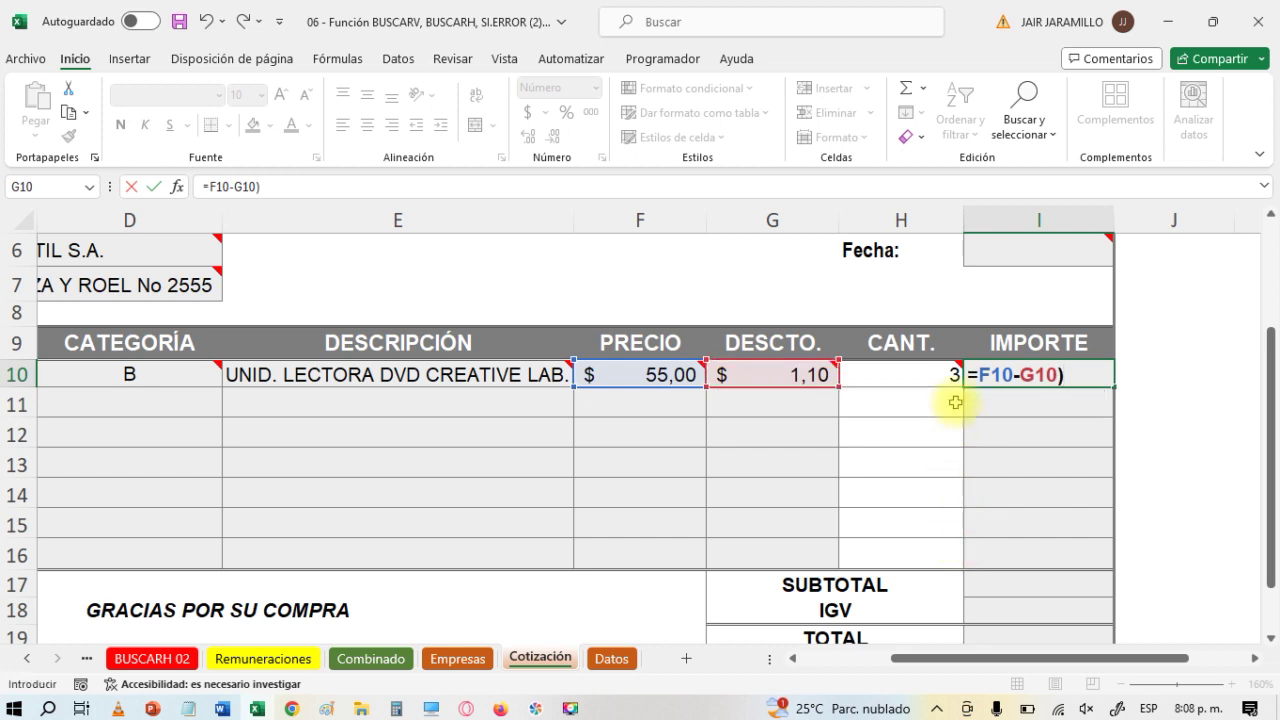
click(980, 376)
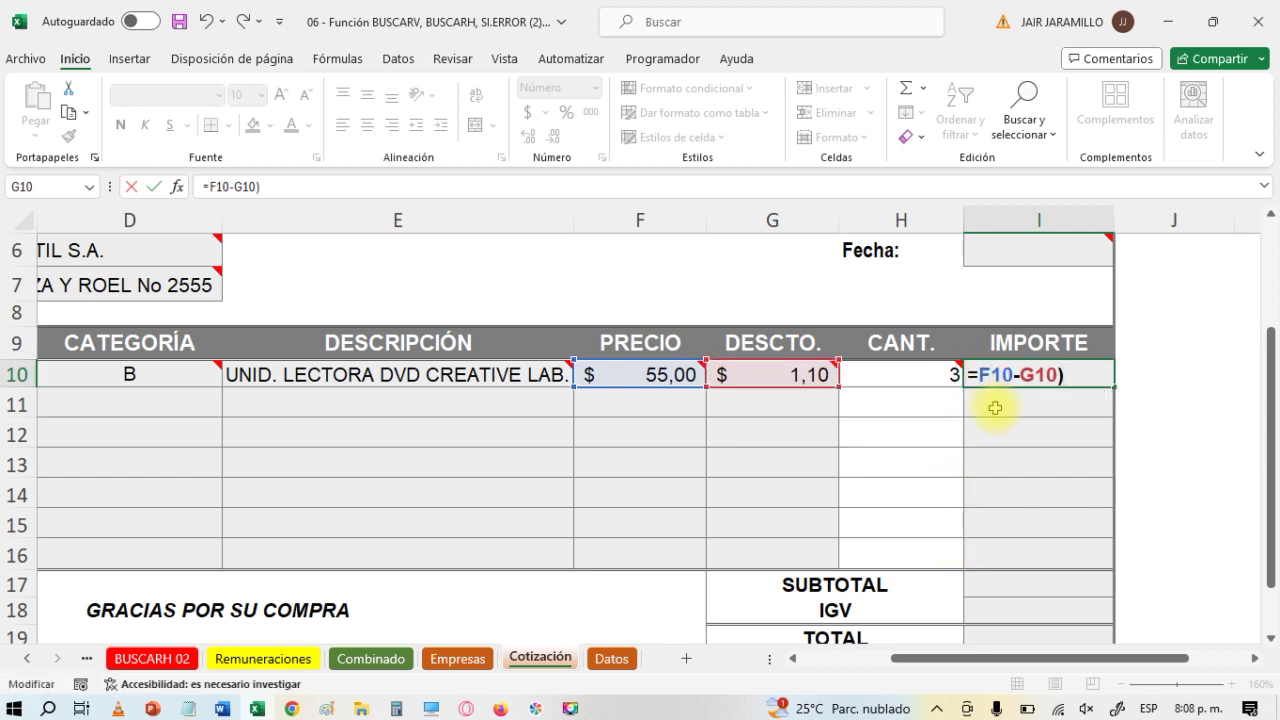
text(()
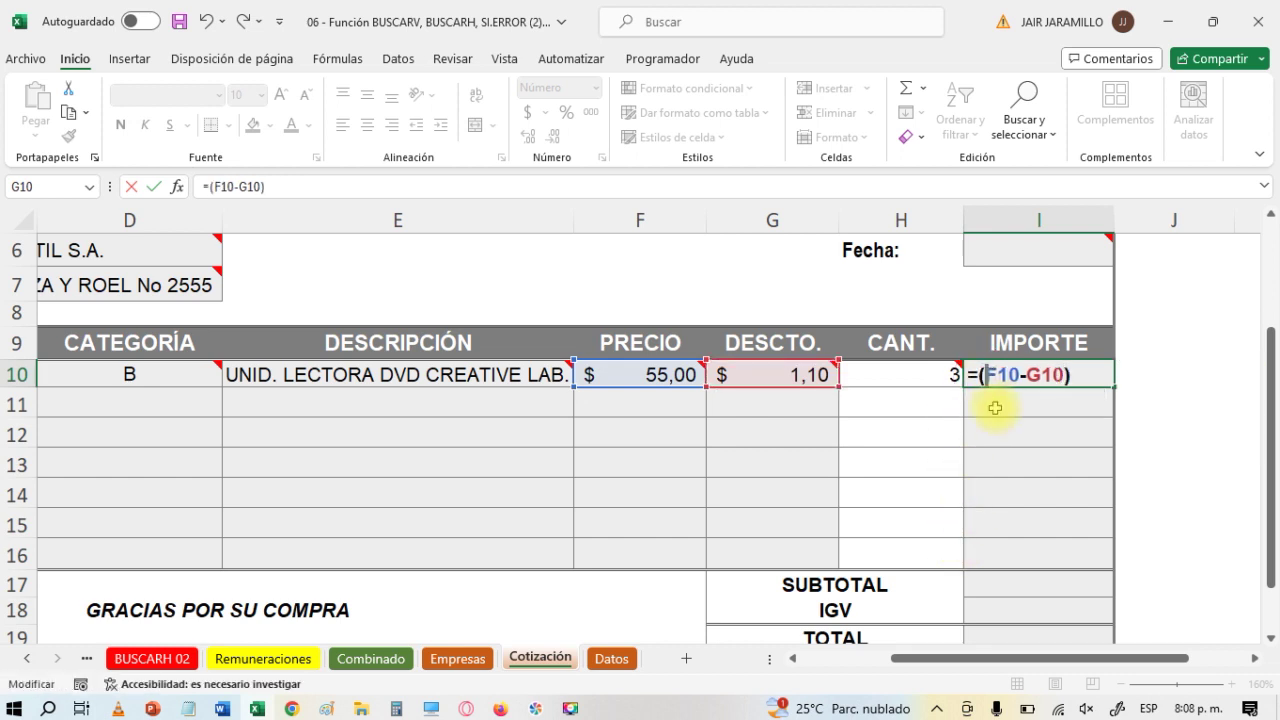
click(1085, 370)
text(*)
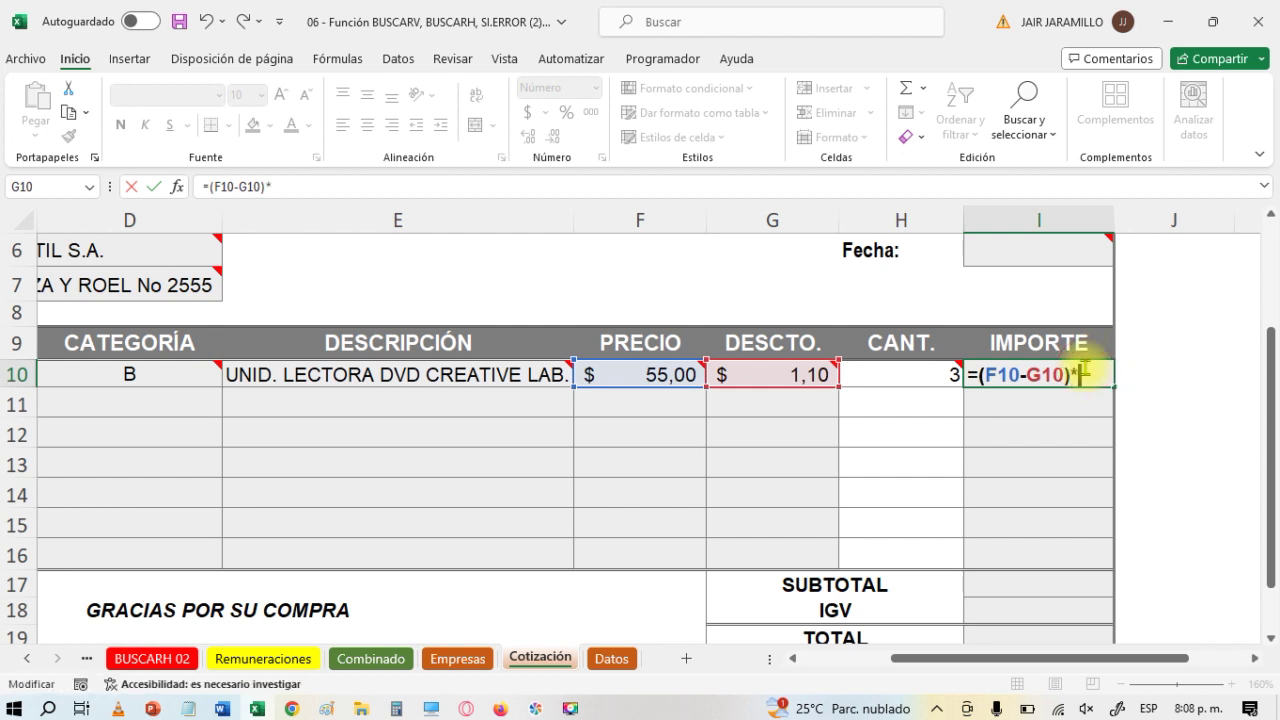
click(882, 372)
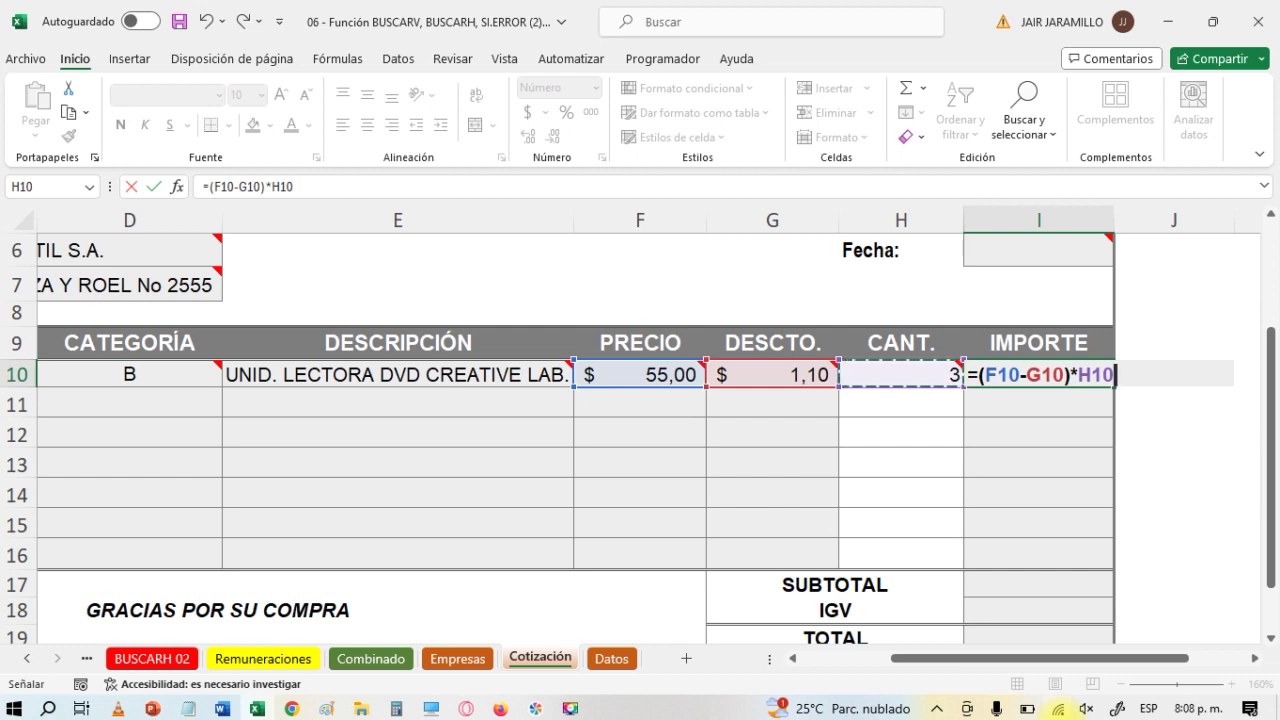
key(Return)
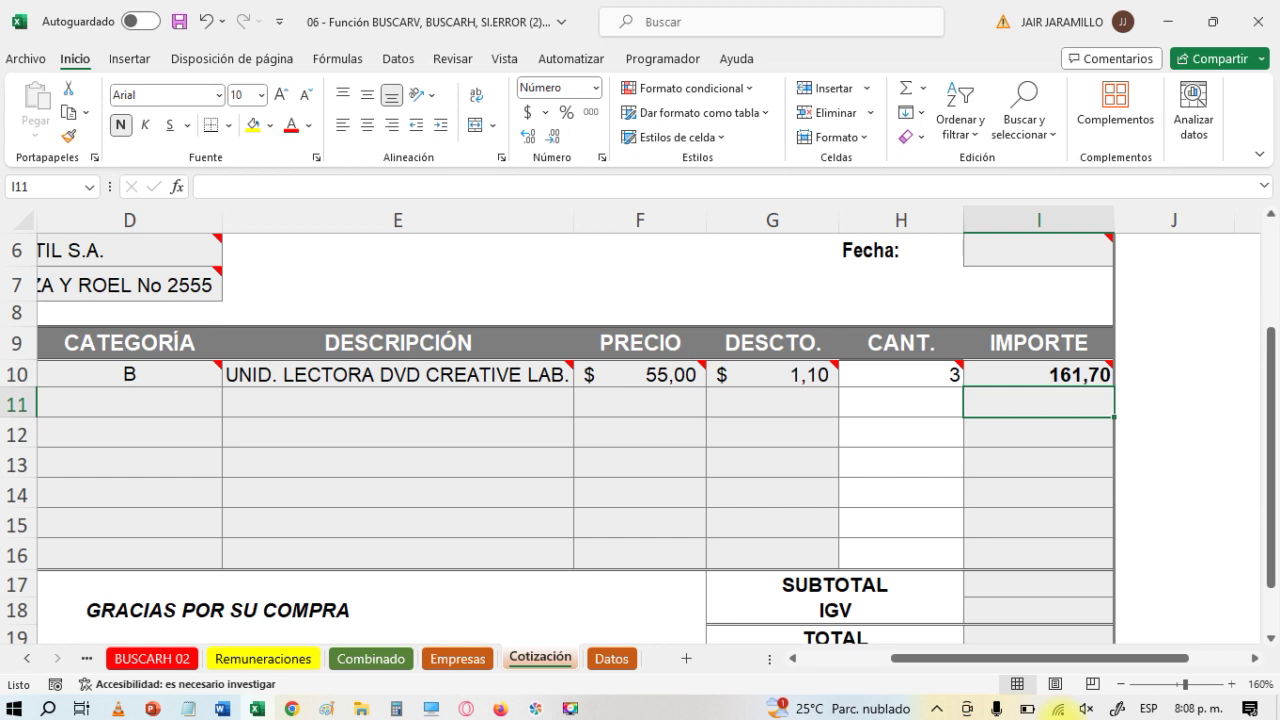
- Open the IMPORTE formula in I10 and examine its parenthesised price-minus-discount part and the quantity it multiplies
double_click(1018, 368)
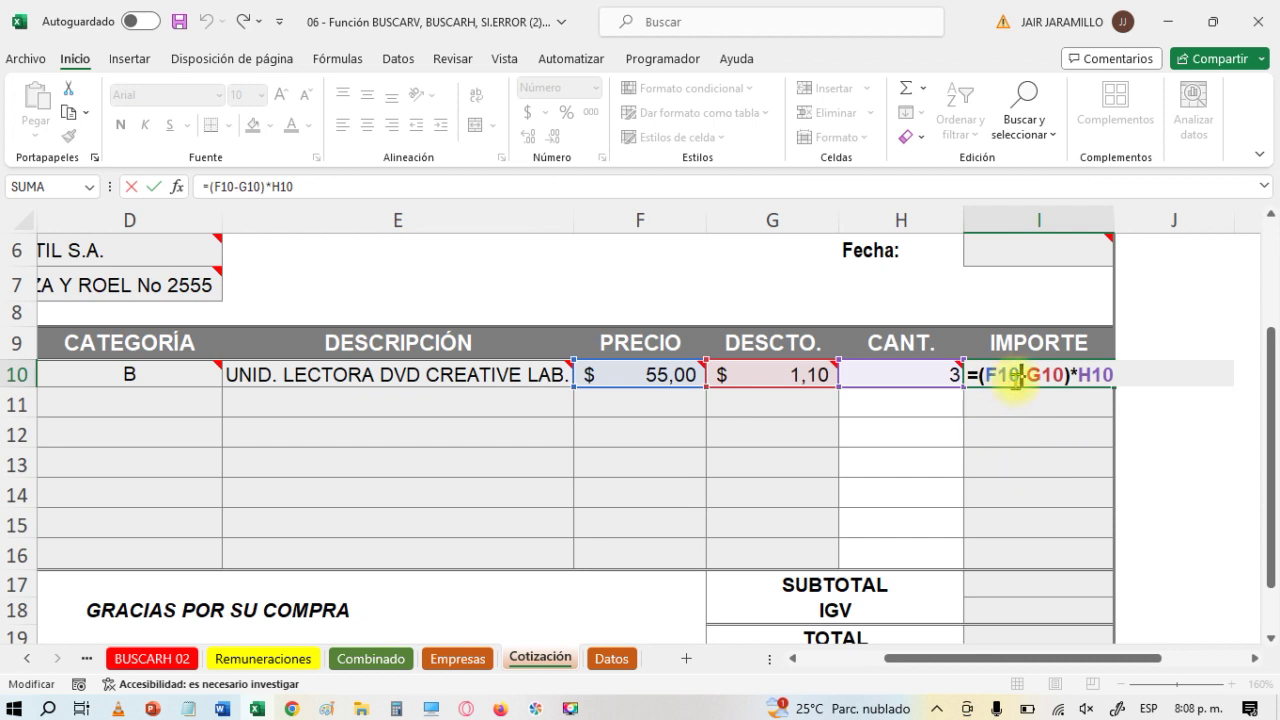
mouse_move(1063, 380)
drag(1070, 382, 975, 376)
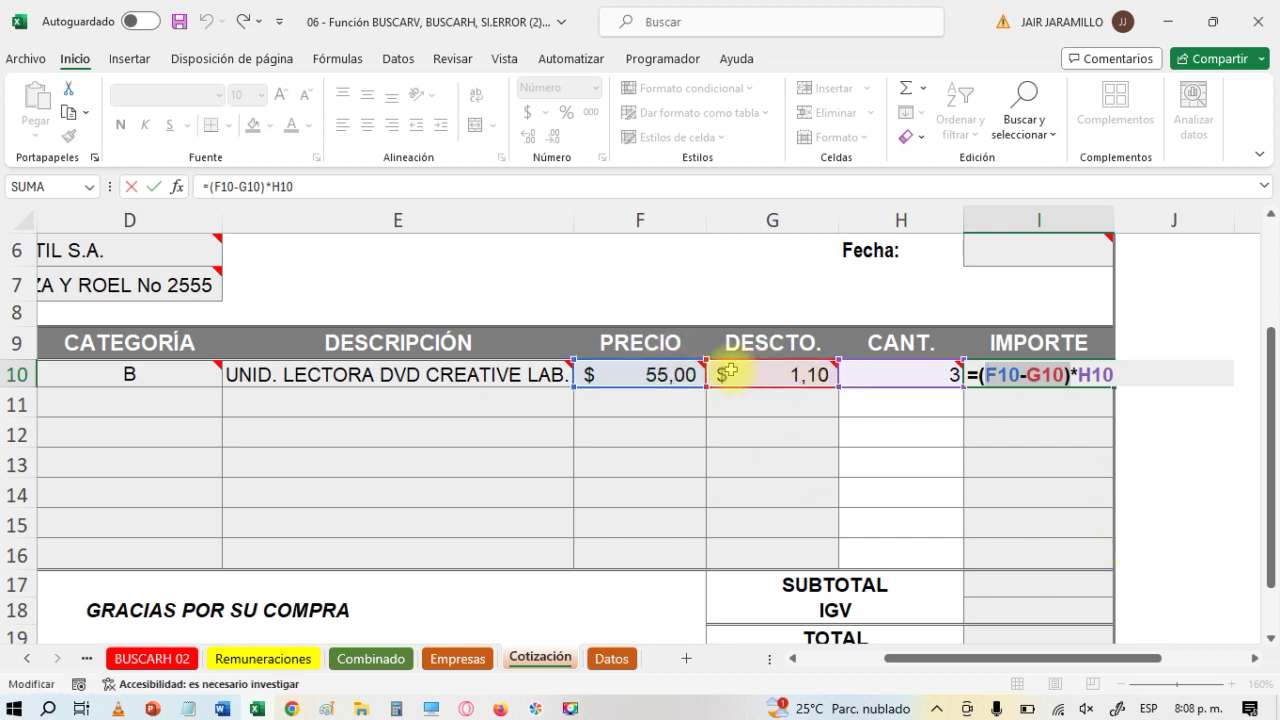
mouse_move(757, 375)
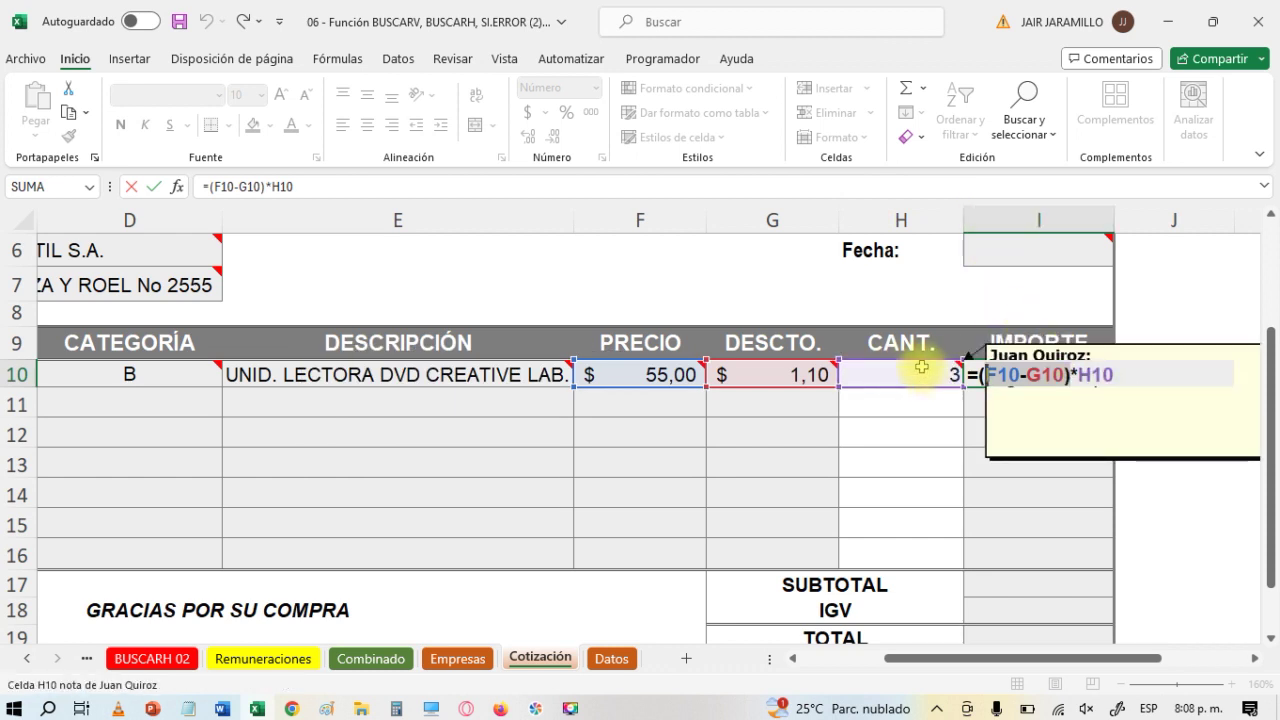
- In Calculator, subtract 1,10 from 55 and multiply by 3, clear it, and return to Excel to close the I10 formula unchanged
click(395, 709)
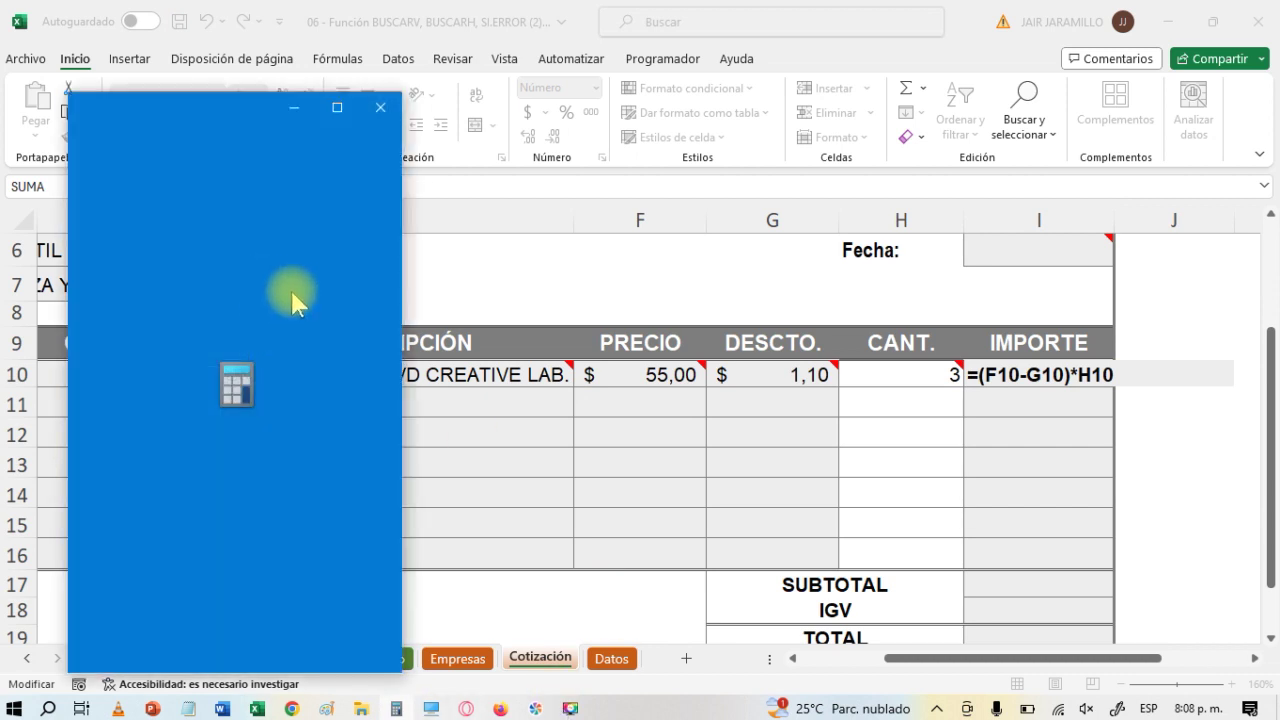
click(280, 344)
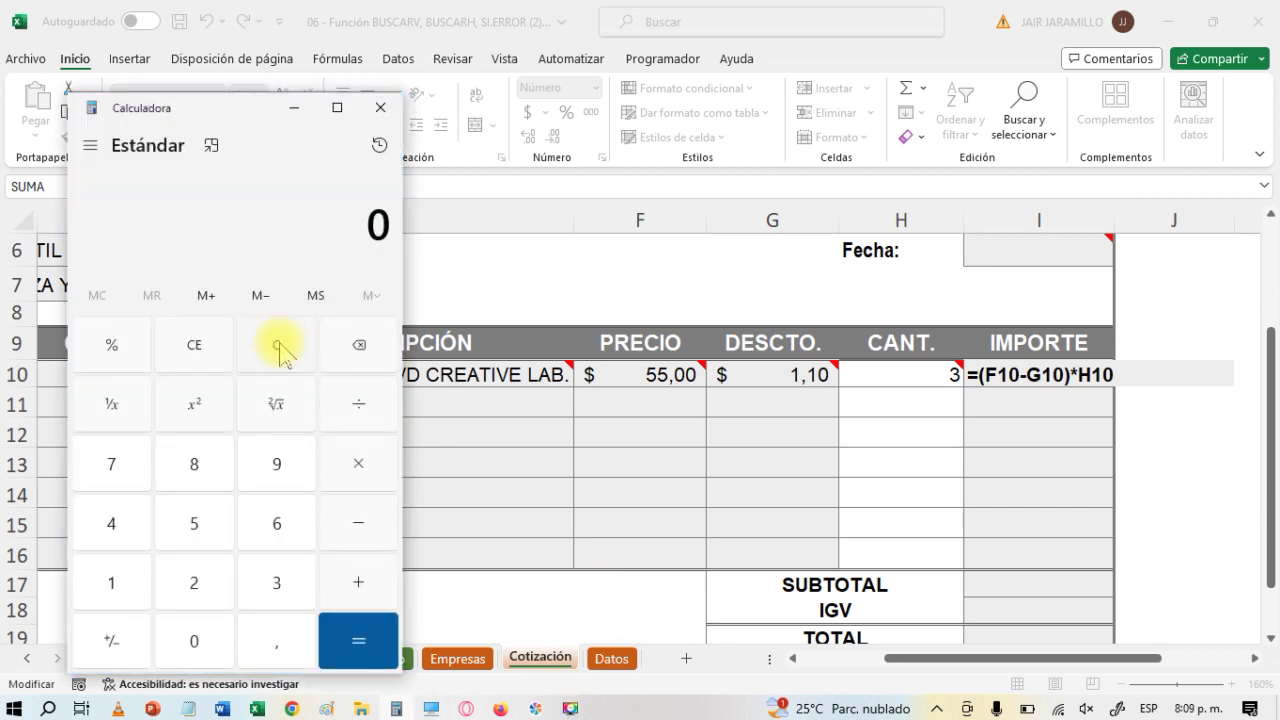
text(55-)
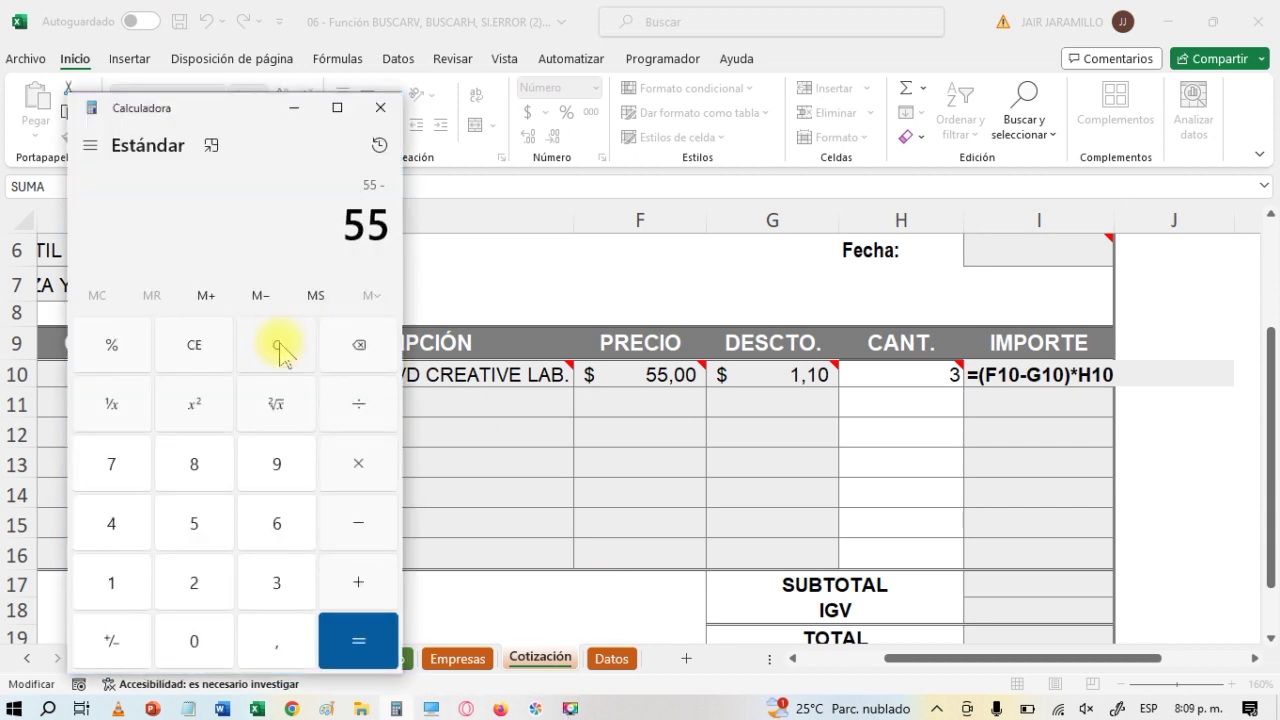
text(1,10)
key(Return)
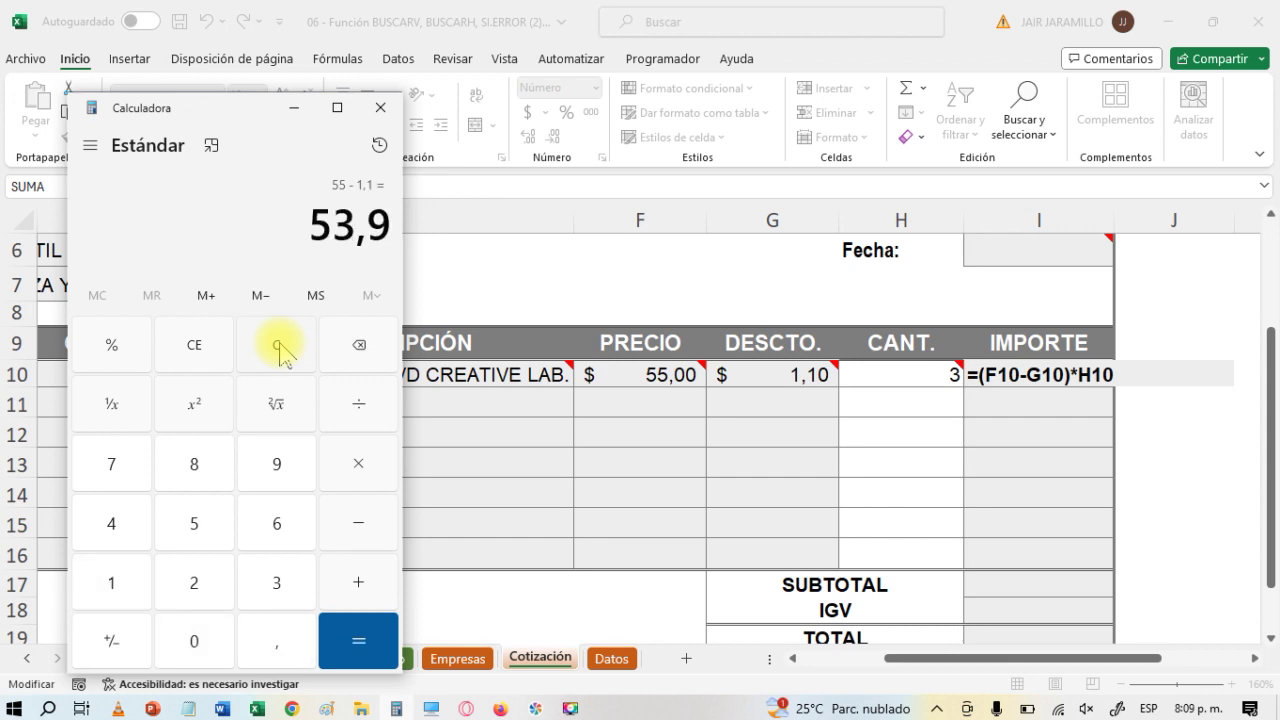
text(*)
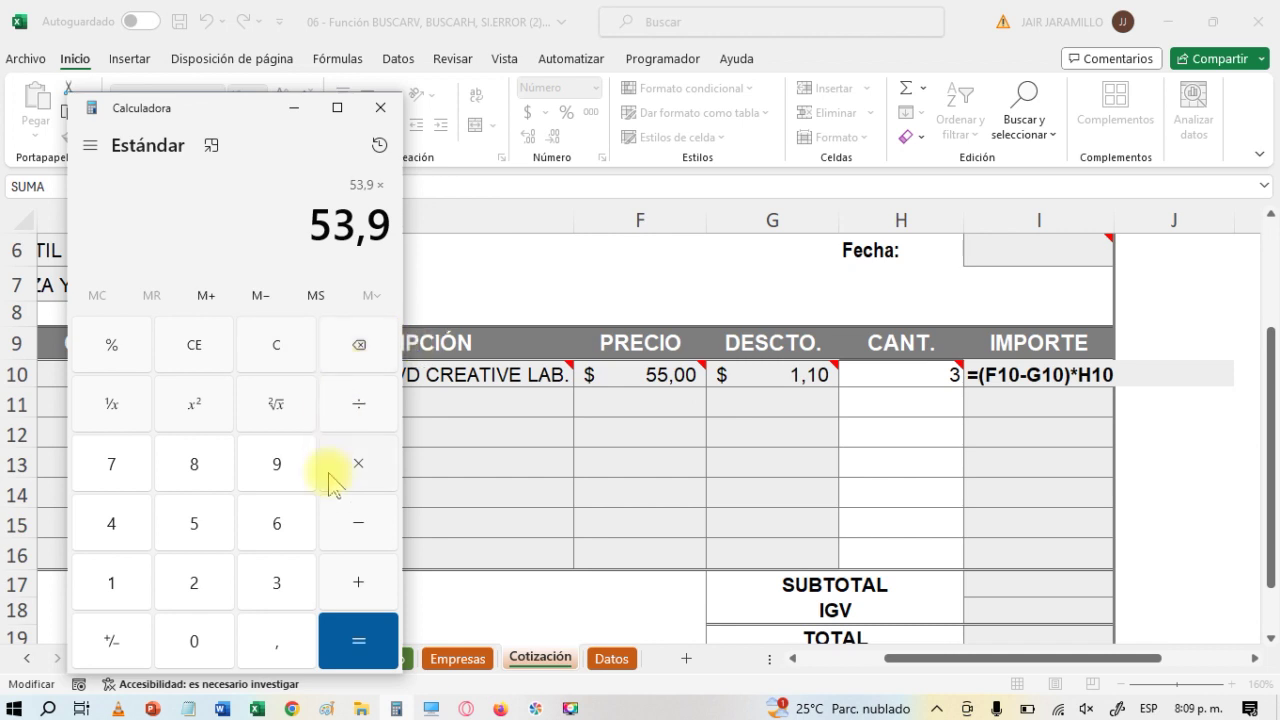
click(300, 568)
click(378, 654)
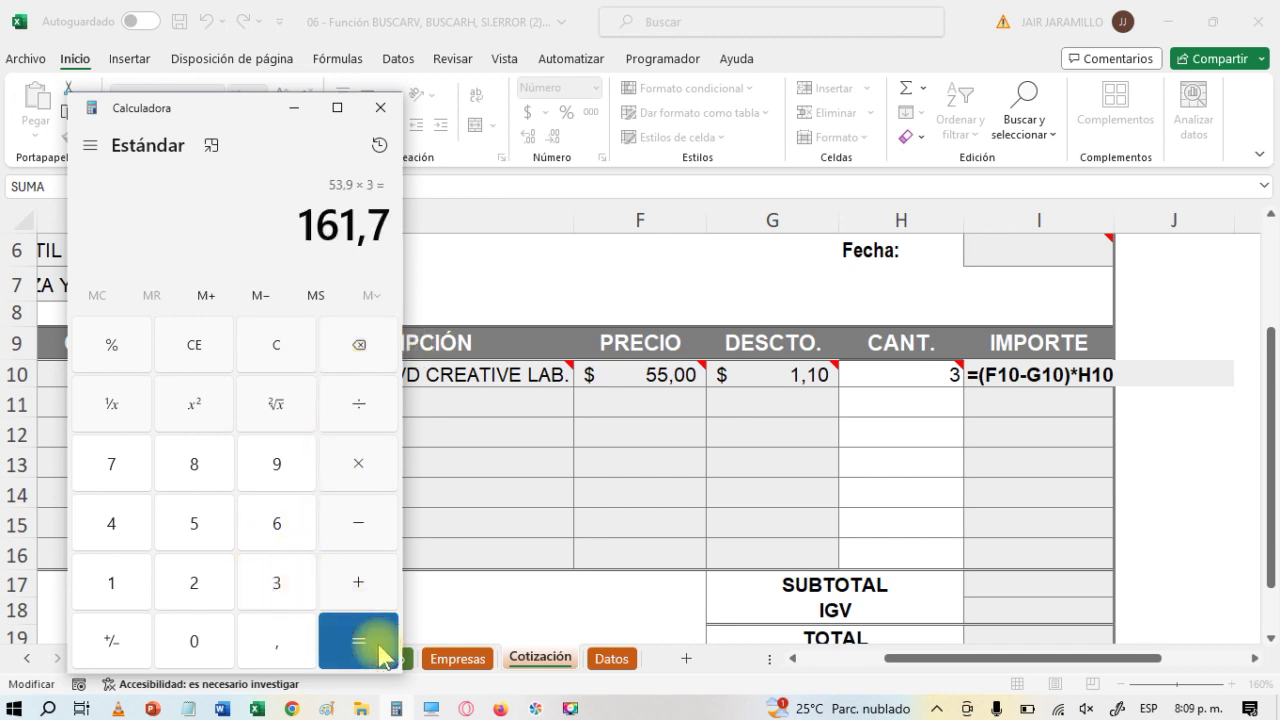
click(378, 654)
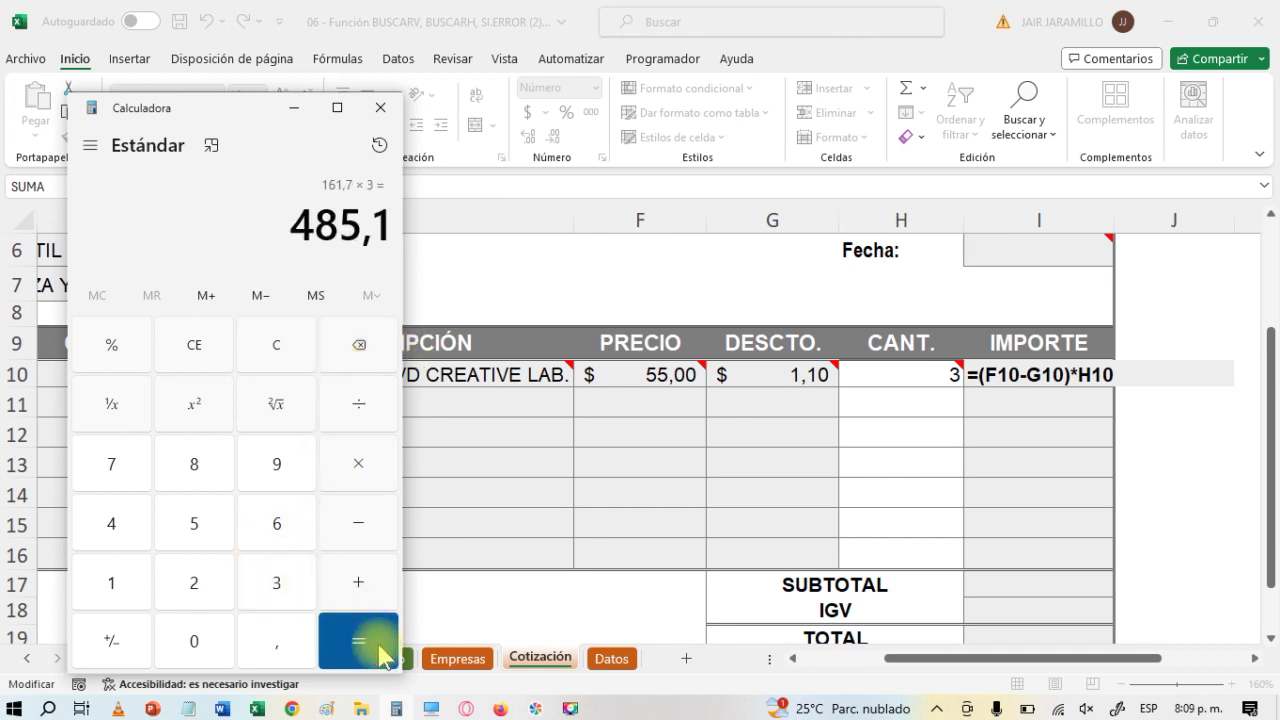
click(276, 344)
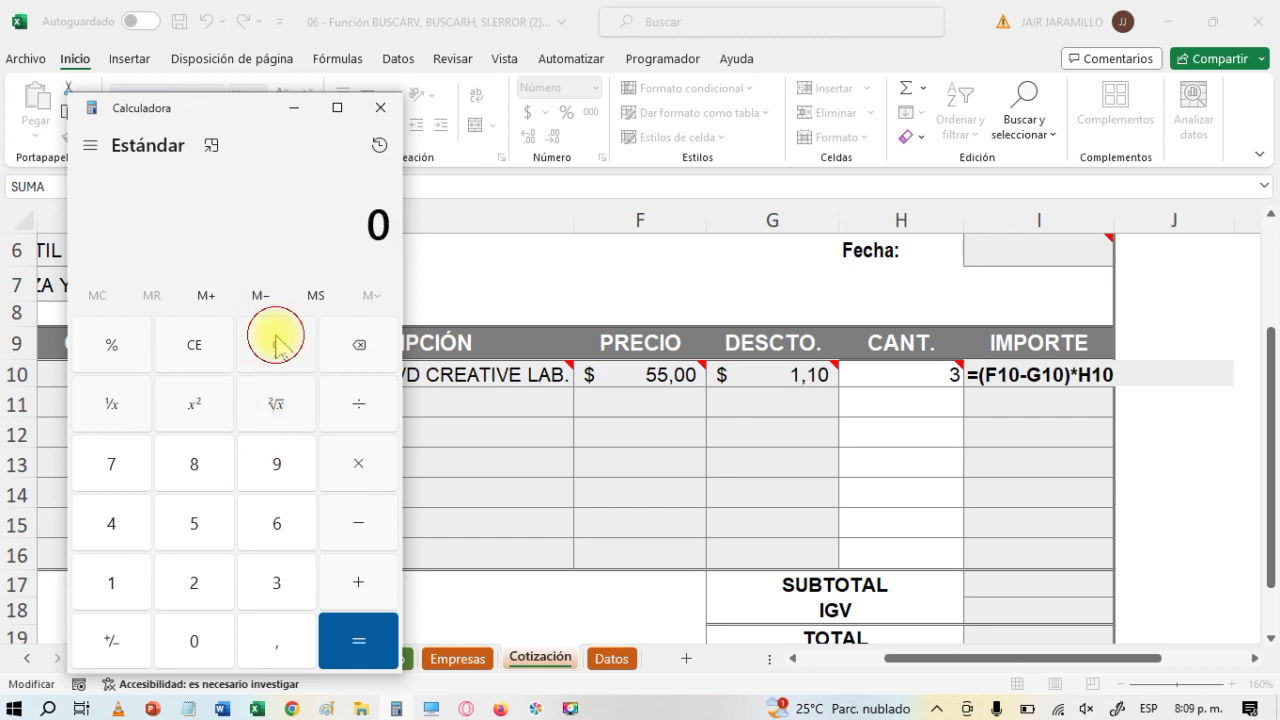
click(1131, 370)
key(Return)
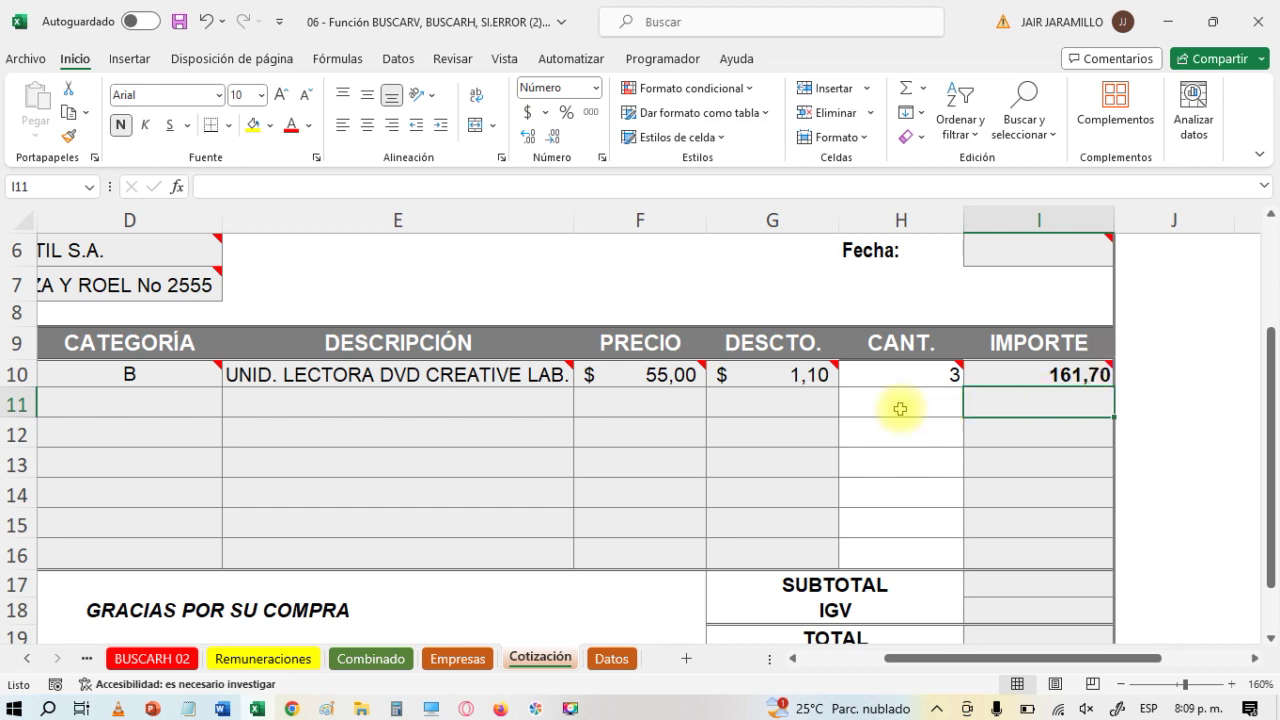
- Choose the product code PL-102 from the list for the second quotation line, in CODIGO cell B11
click(455, 458)
scroll(386, 410, down, 1)
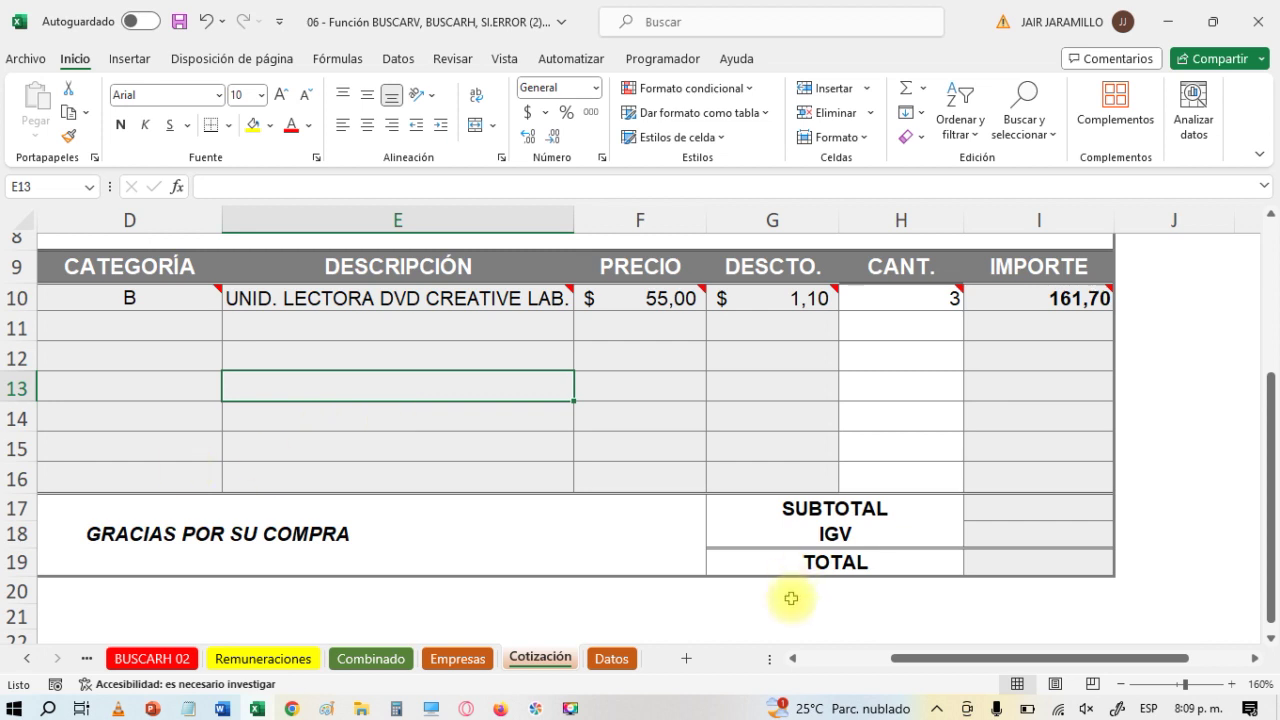
drag(891, 659, 766, 666)
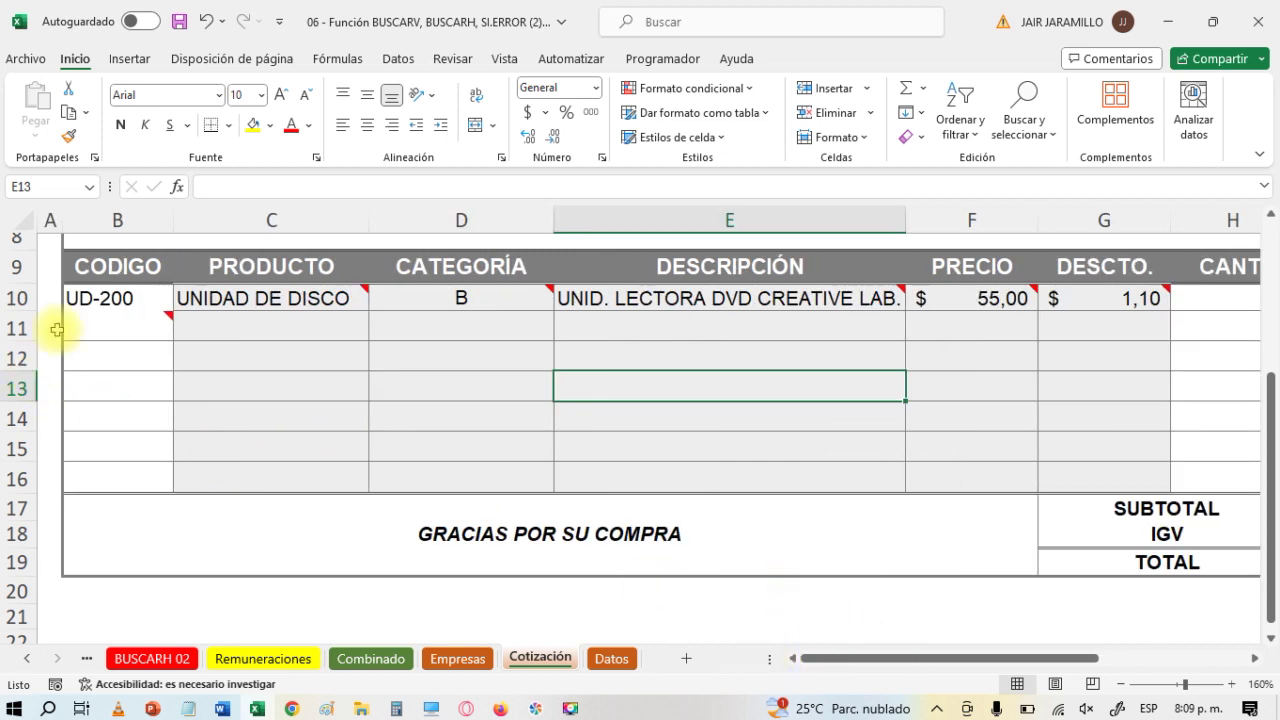
click(143, 329)
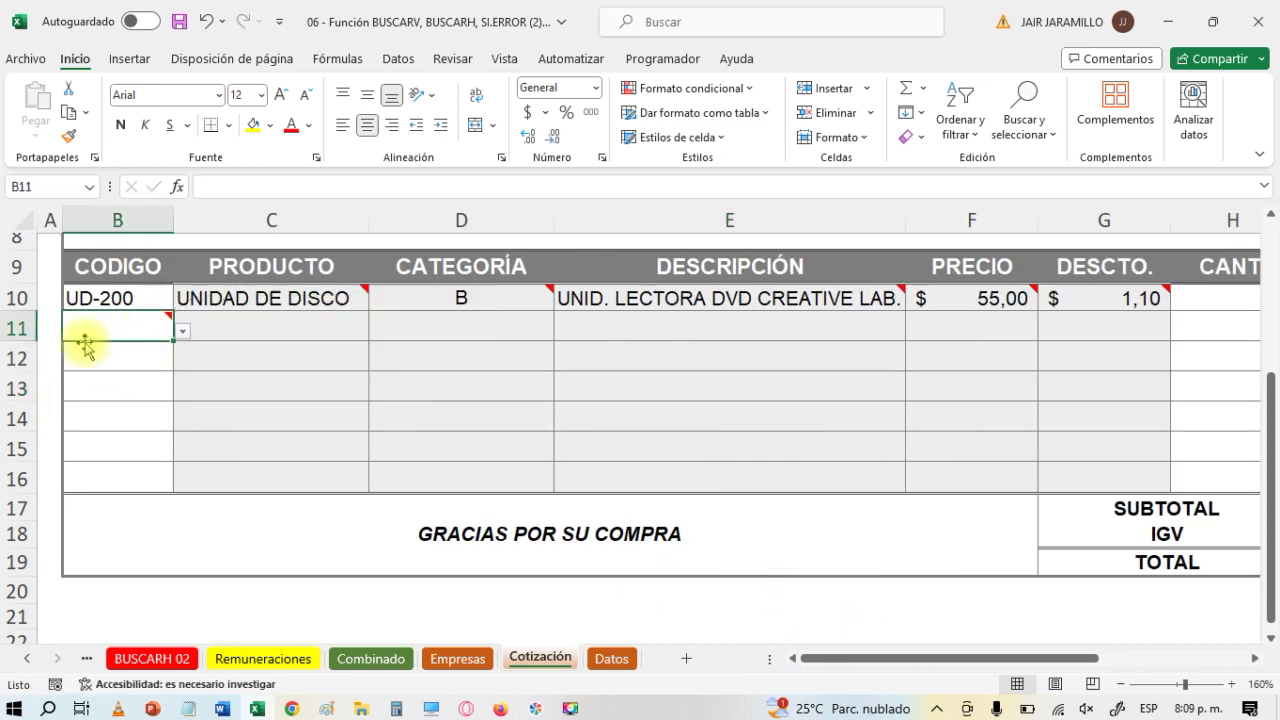
click(181, 332)
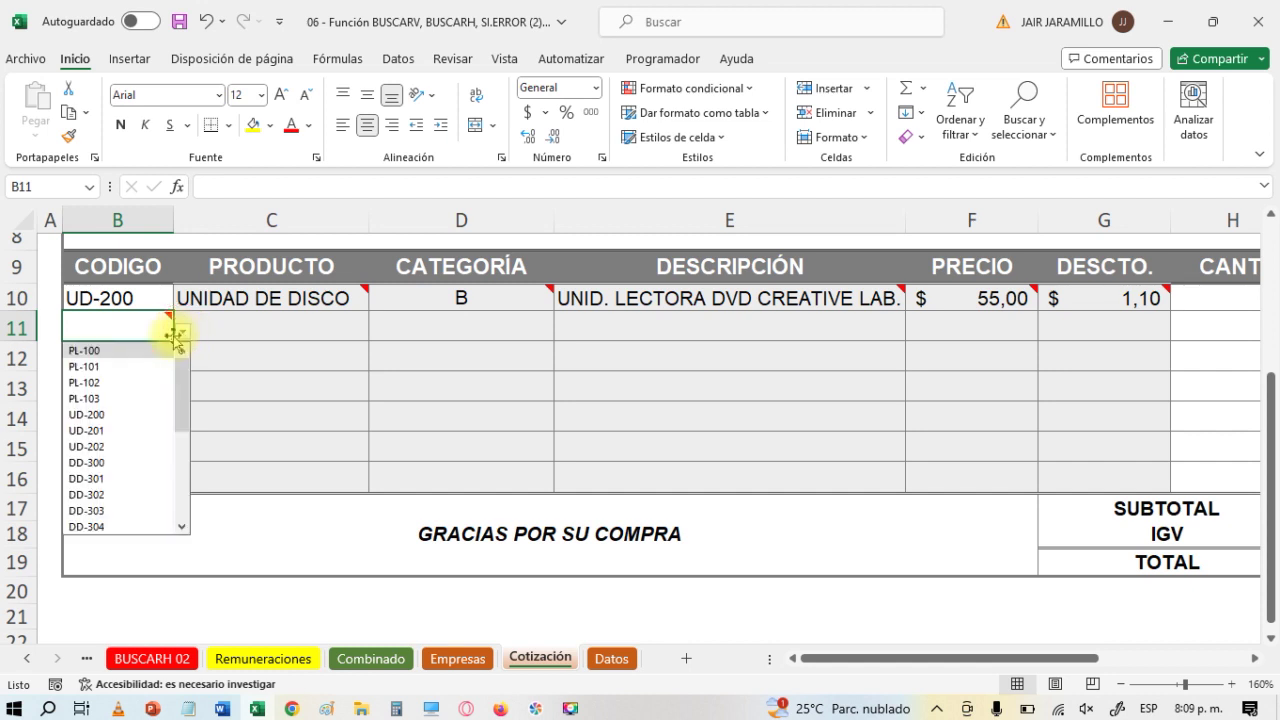
click(180, 385)
mouse_move(113, 333)
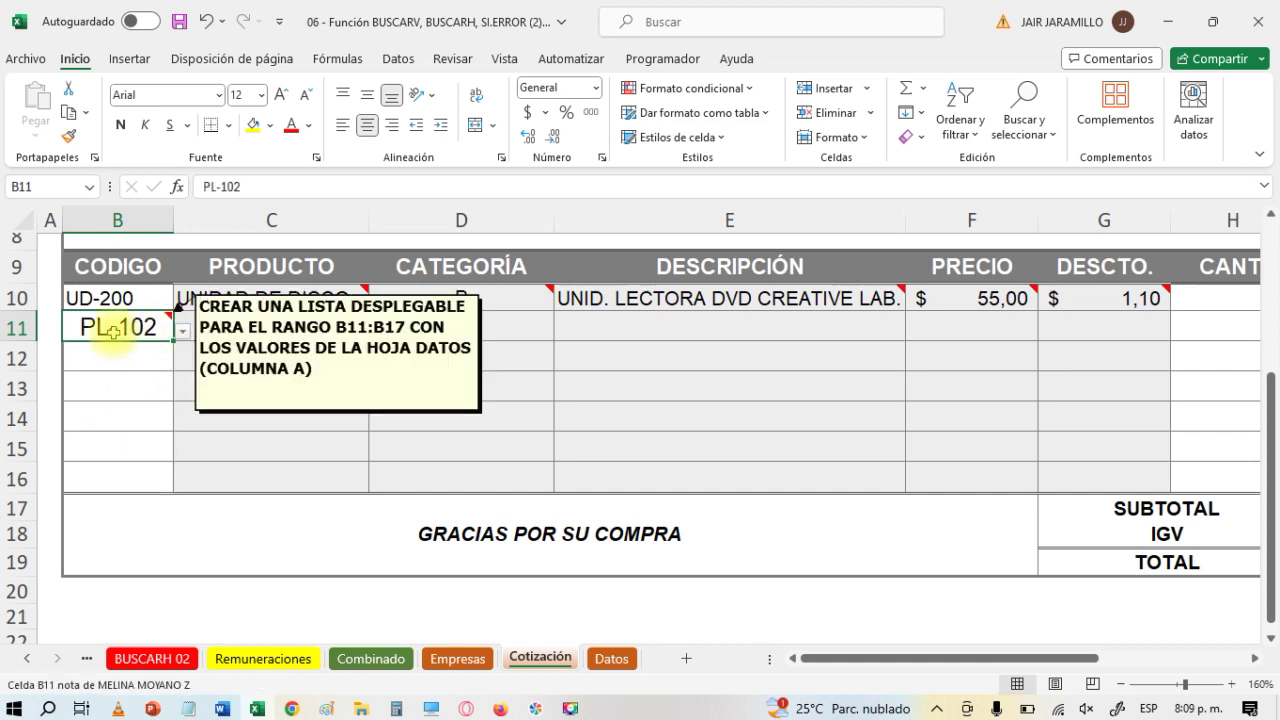
click(255, 440)
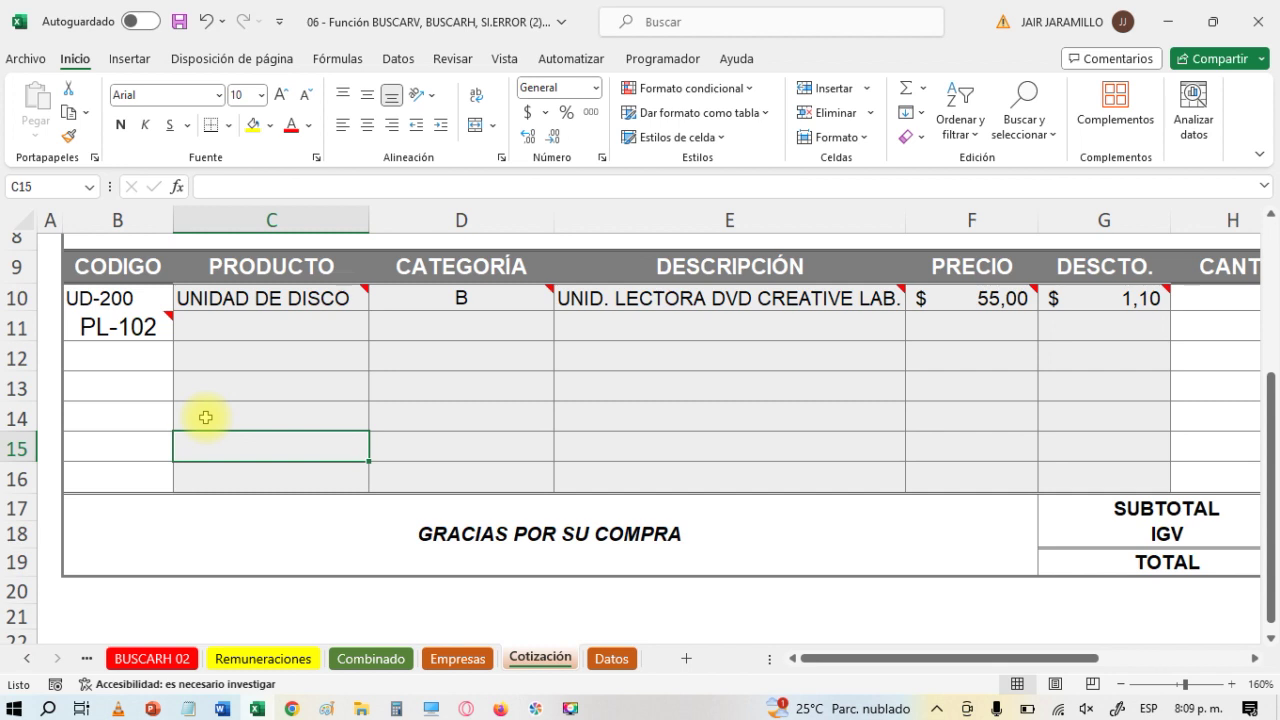
- Choose the product code UD-200 from the list for the third quotation line, in CODIGO cell B12
click(138, 360)
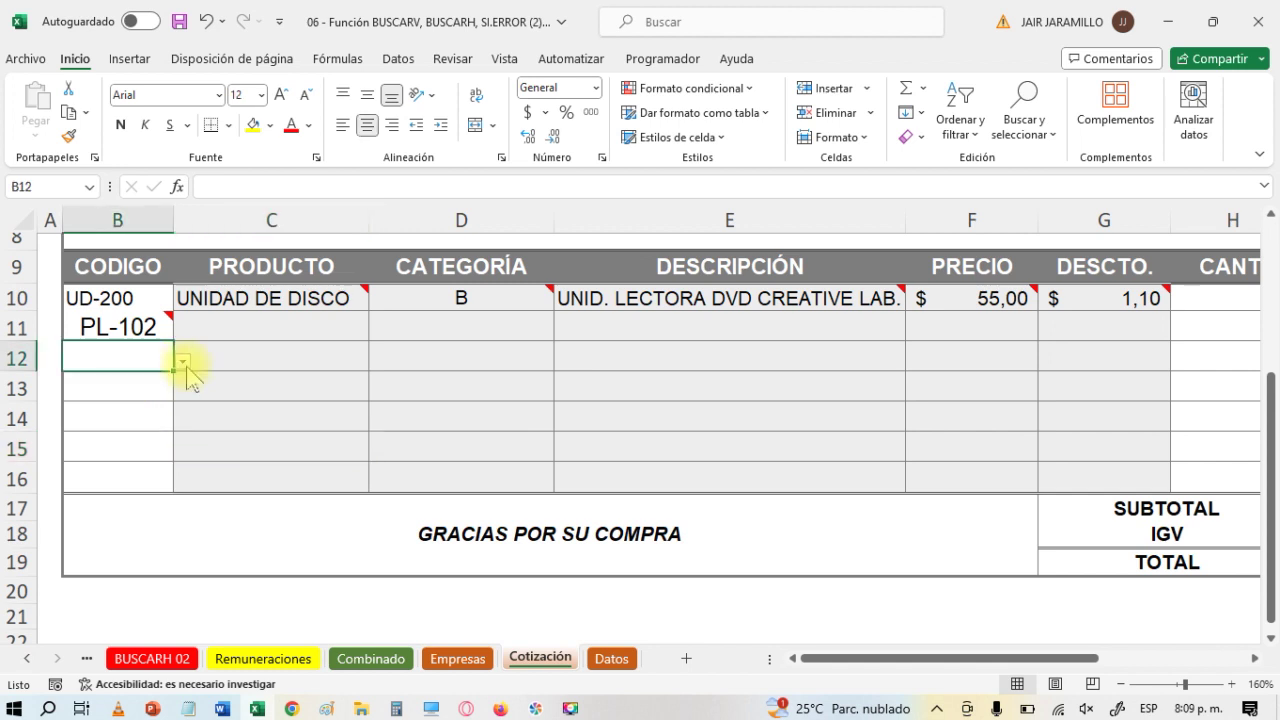
click(183, 362)
click(84, 443)
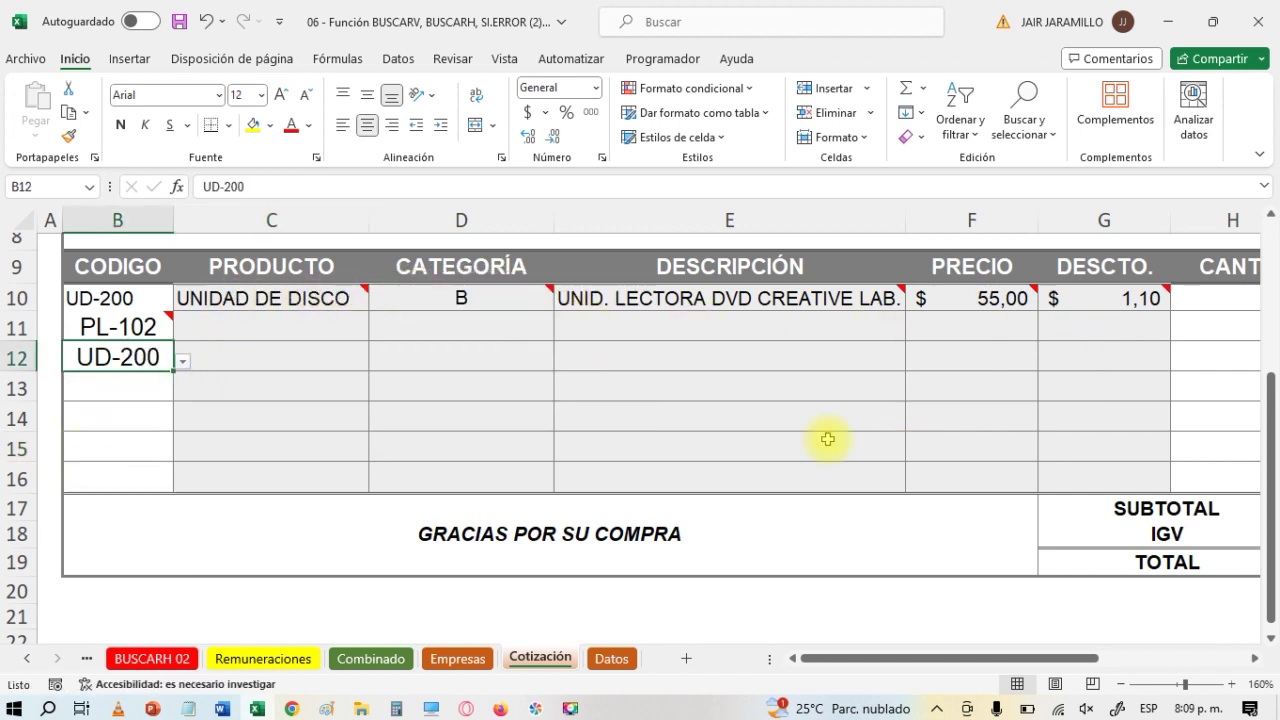
scroll(574, 406, down, 1)
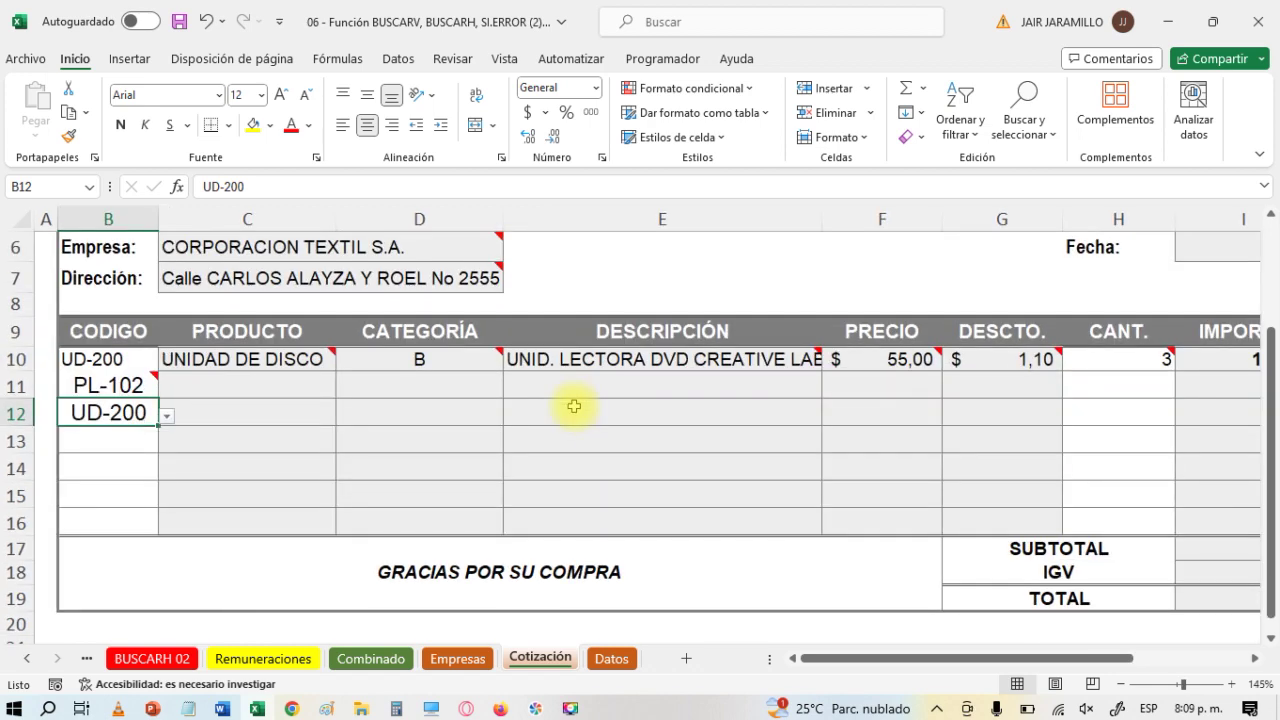
scroll(571, 406, down, 1)
scroll(510, 408, down, 1)
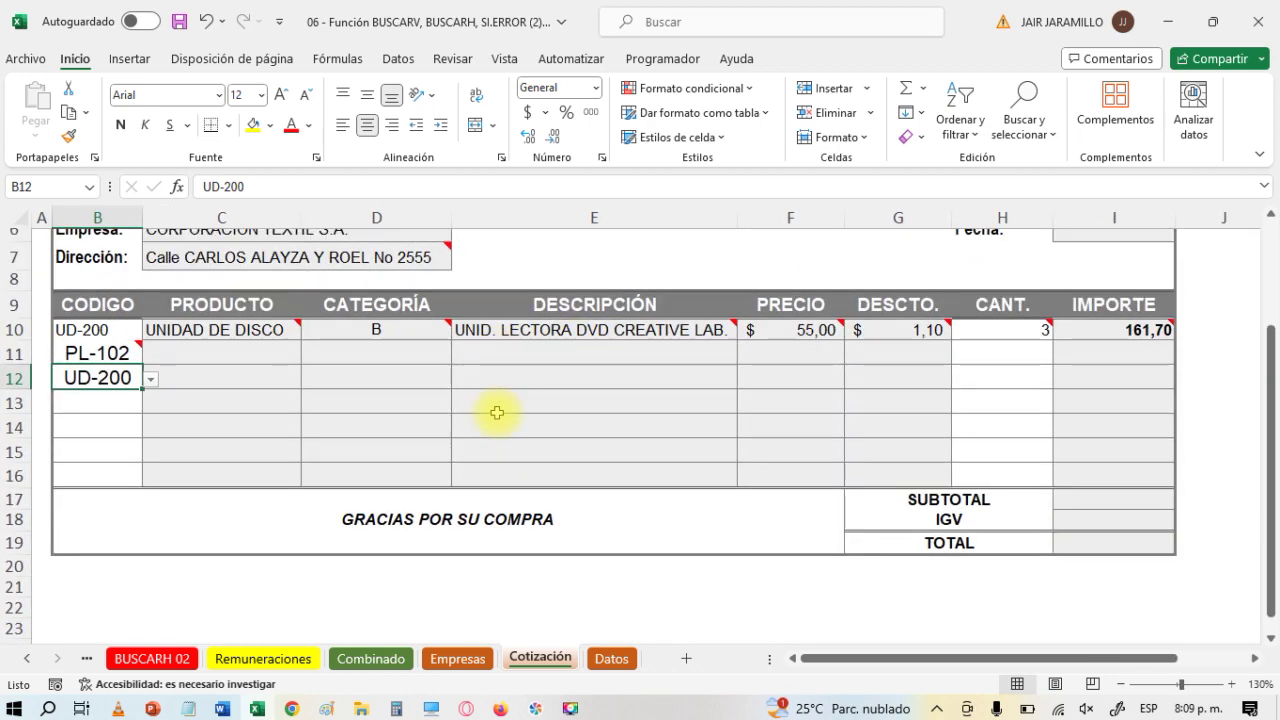
click(366, 380)
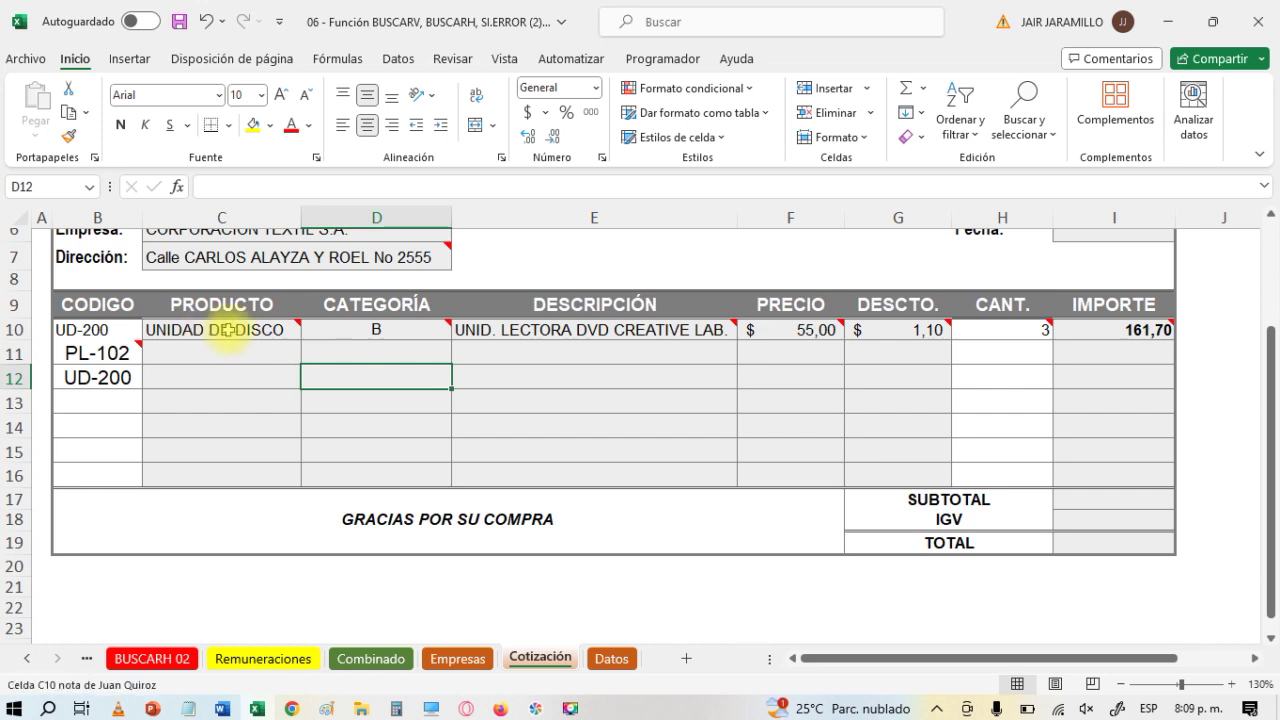
- Try filling the PRODUCTO formula in C10 across to CATEGORÍA cell D10, and undo the fill
mouse_move(210, 330)
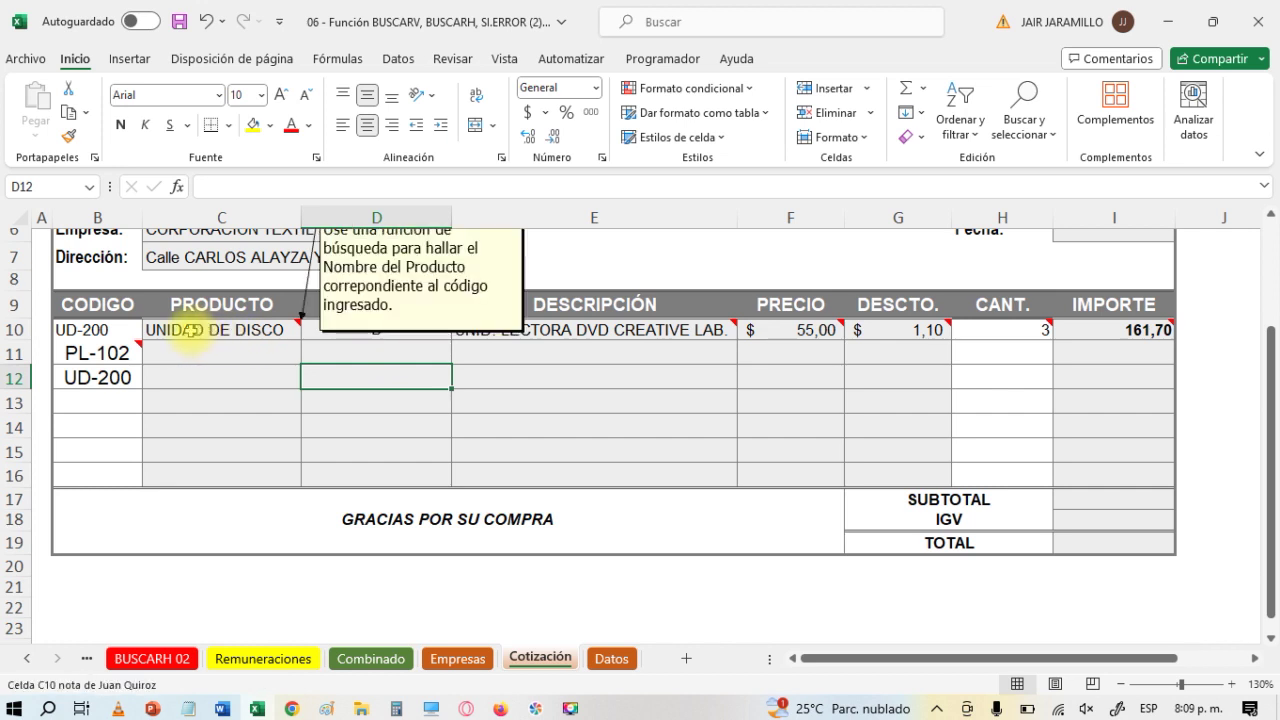
click(190, 330)
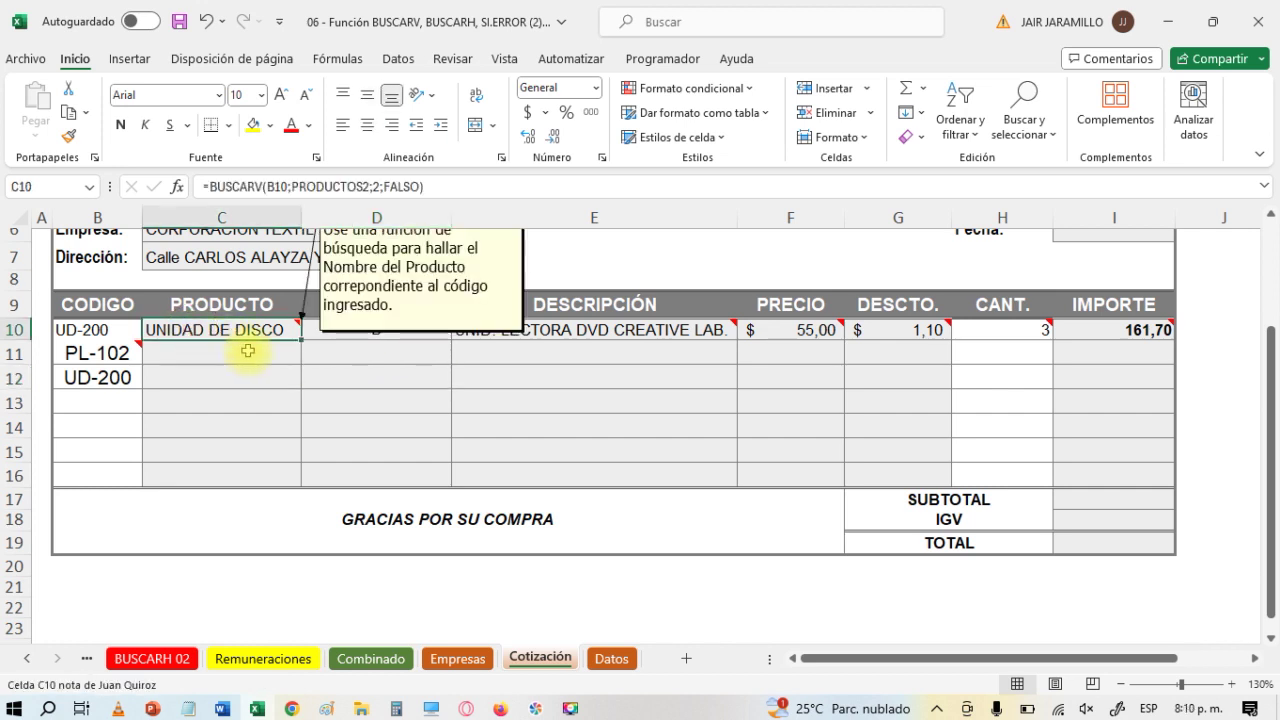
click(194, 376)
drag(176, 330, 771, 329)
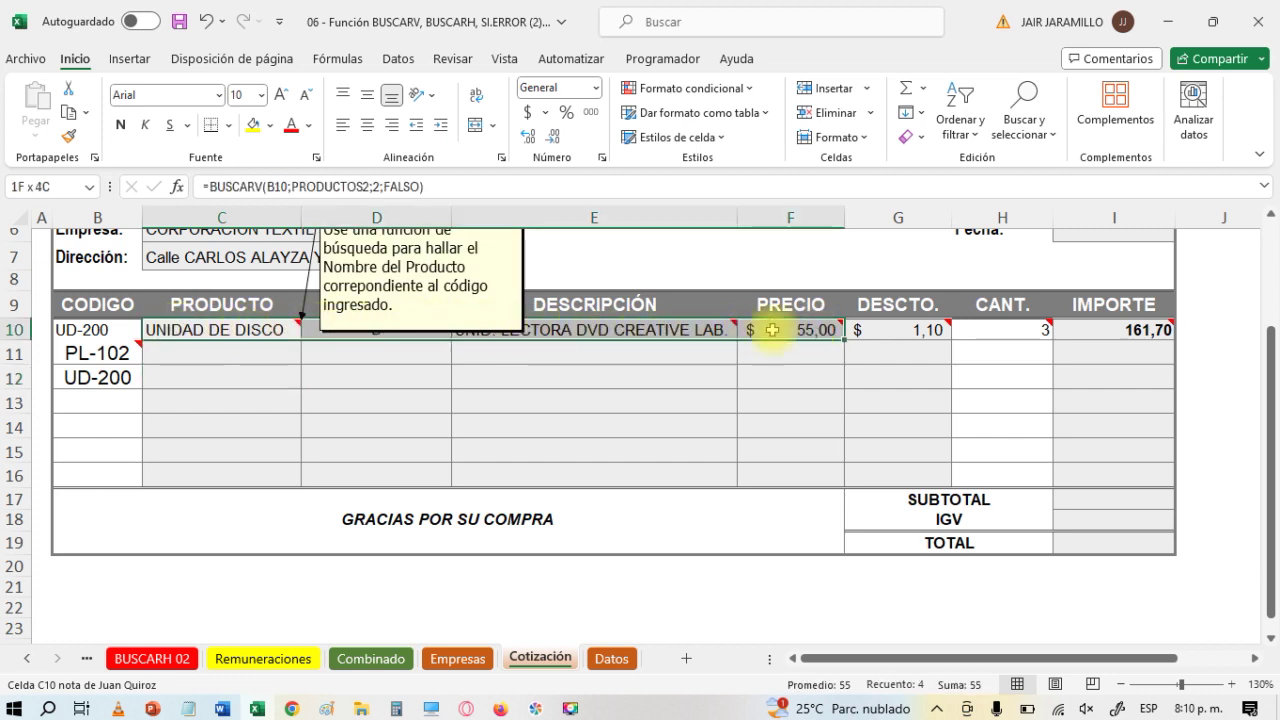
click(220, 420)
click(245, 330)
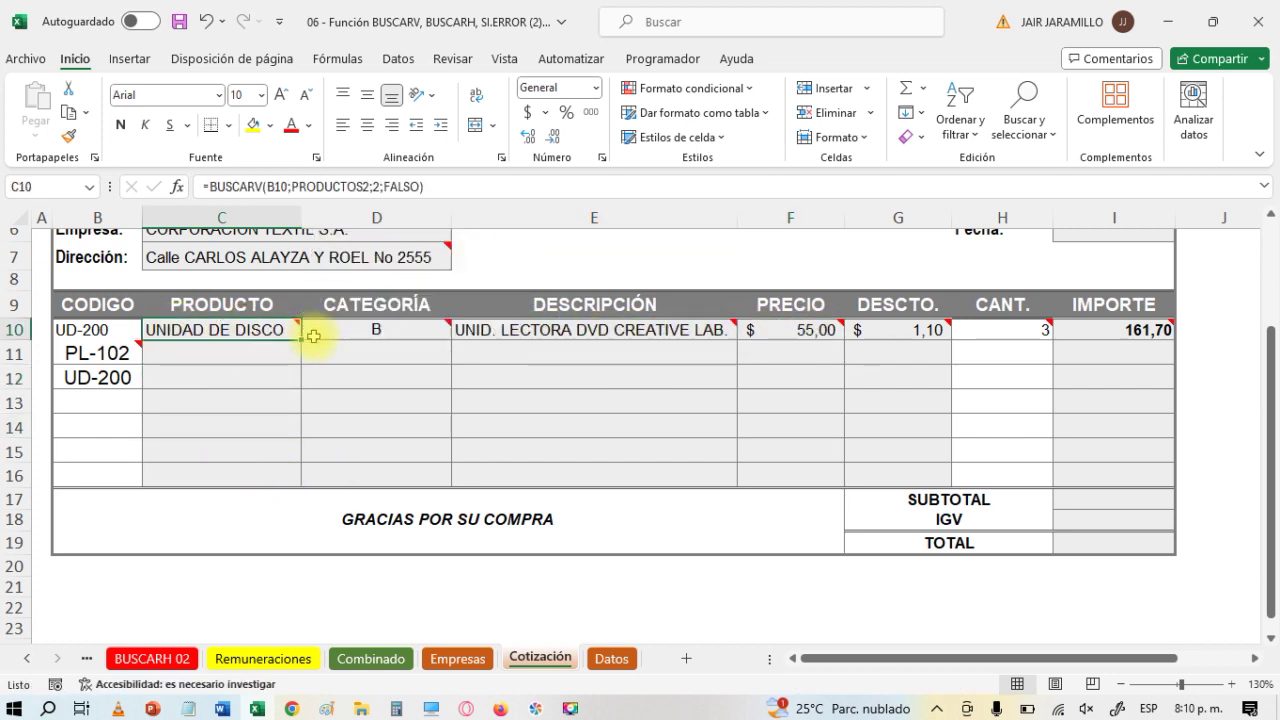
drag(302, 341, 400, 329)
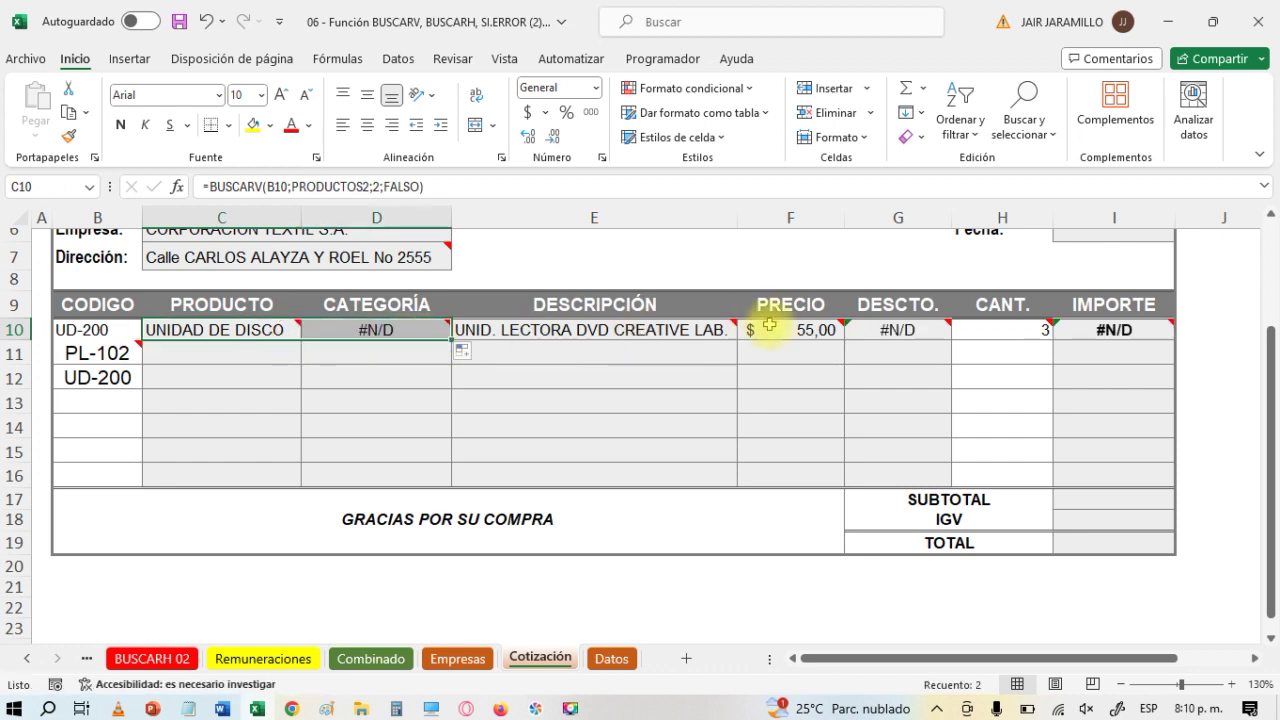
mouse_move(751, 326)
key(ctrl+backslash)
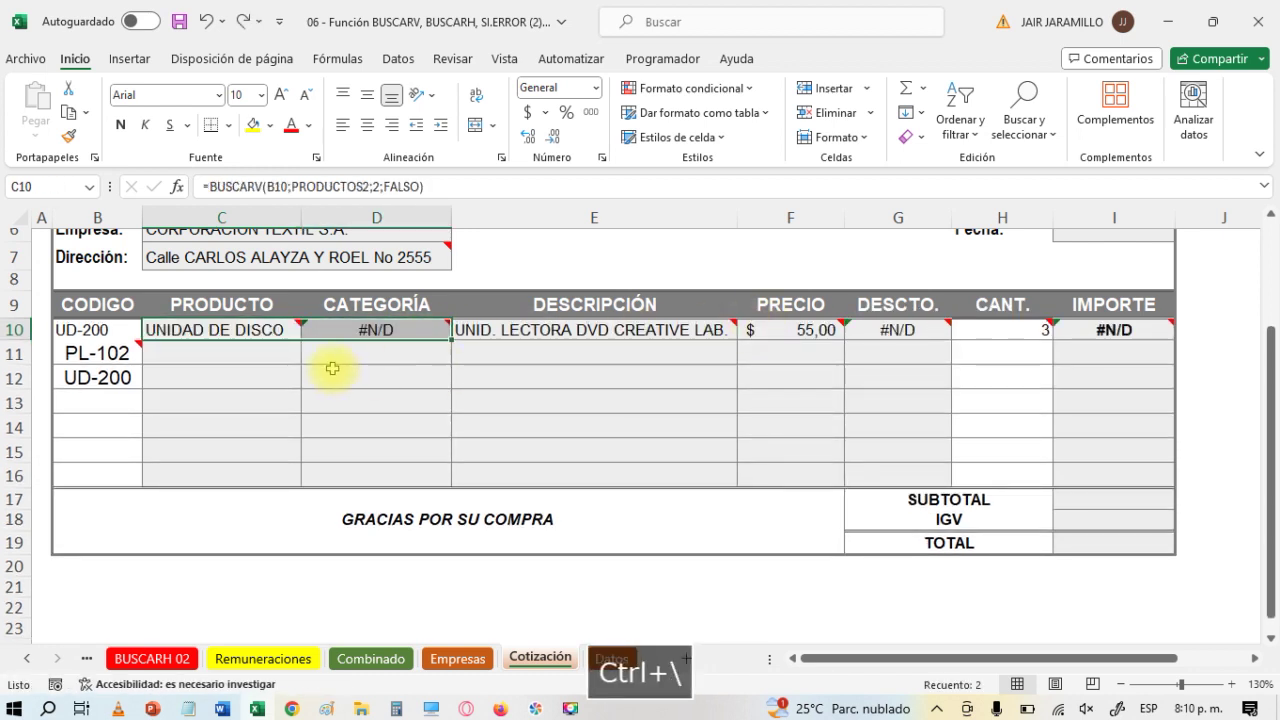
key(ctrl+z)
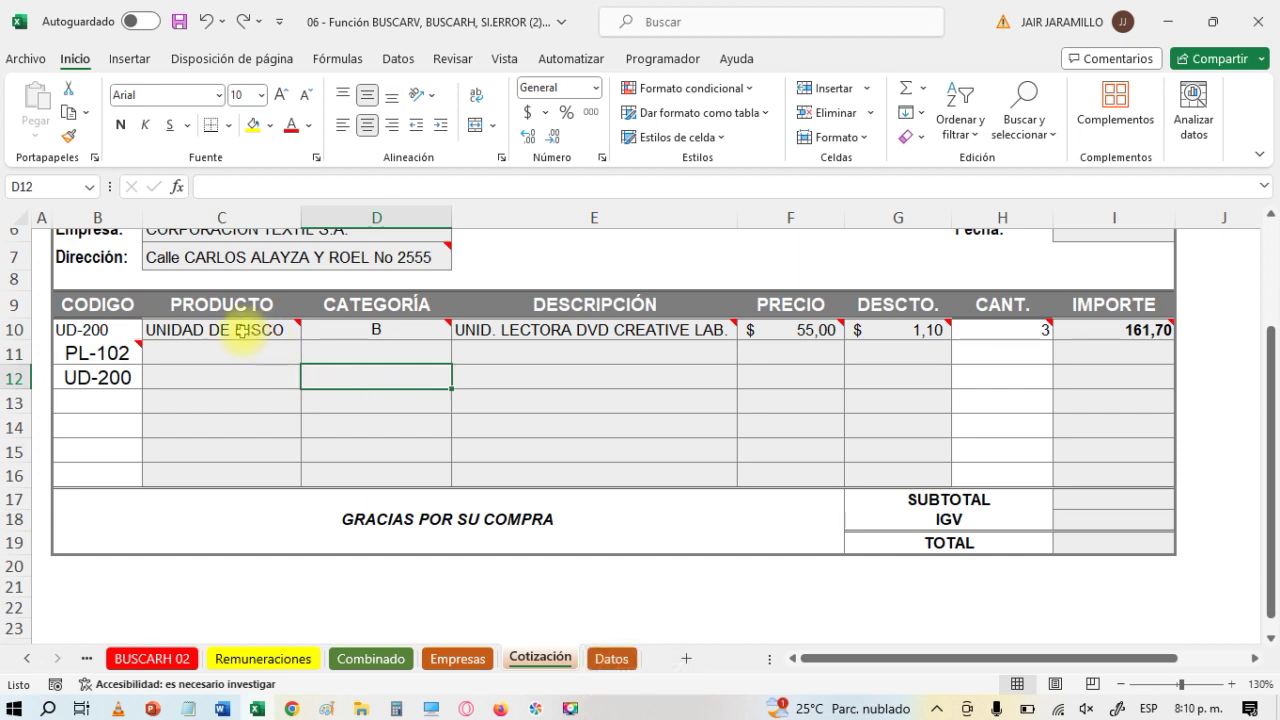
- Fill the first quotation line's cells C10:I10 down through row 16
mouse_move(243, 329)
drag(213, 328, 1105, 335)
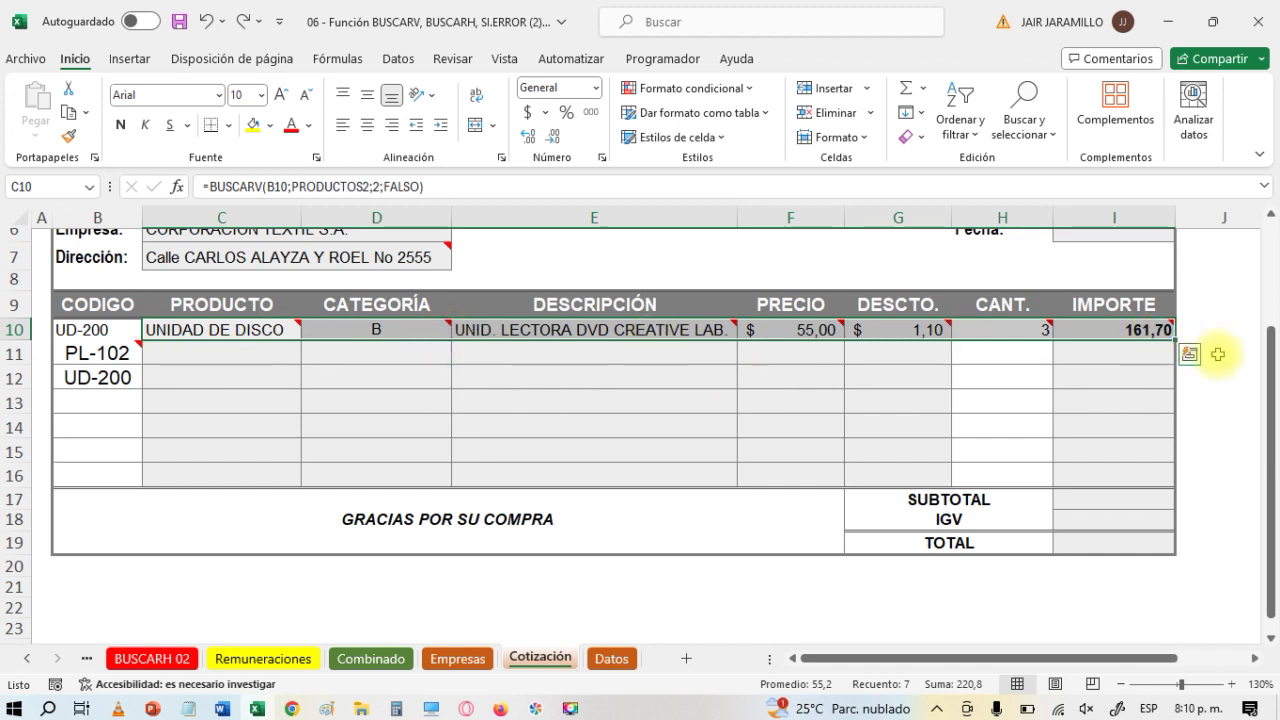
drag(1178, 341, 1174, 487)
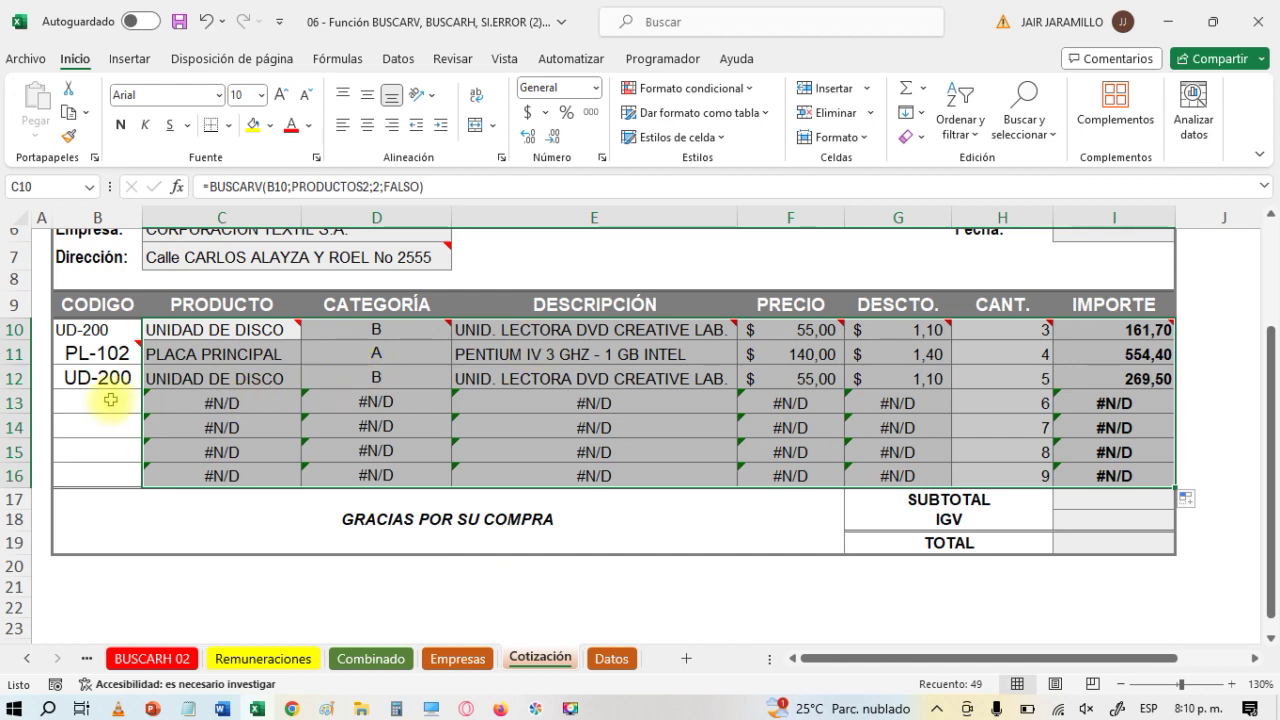
- Choose the product codes PL-102 in CODIGO cell B13 and UD-201 in B14 from their lists
click(62, 405)
click(150, 404)
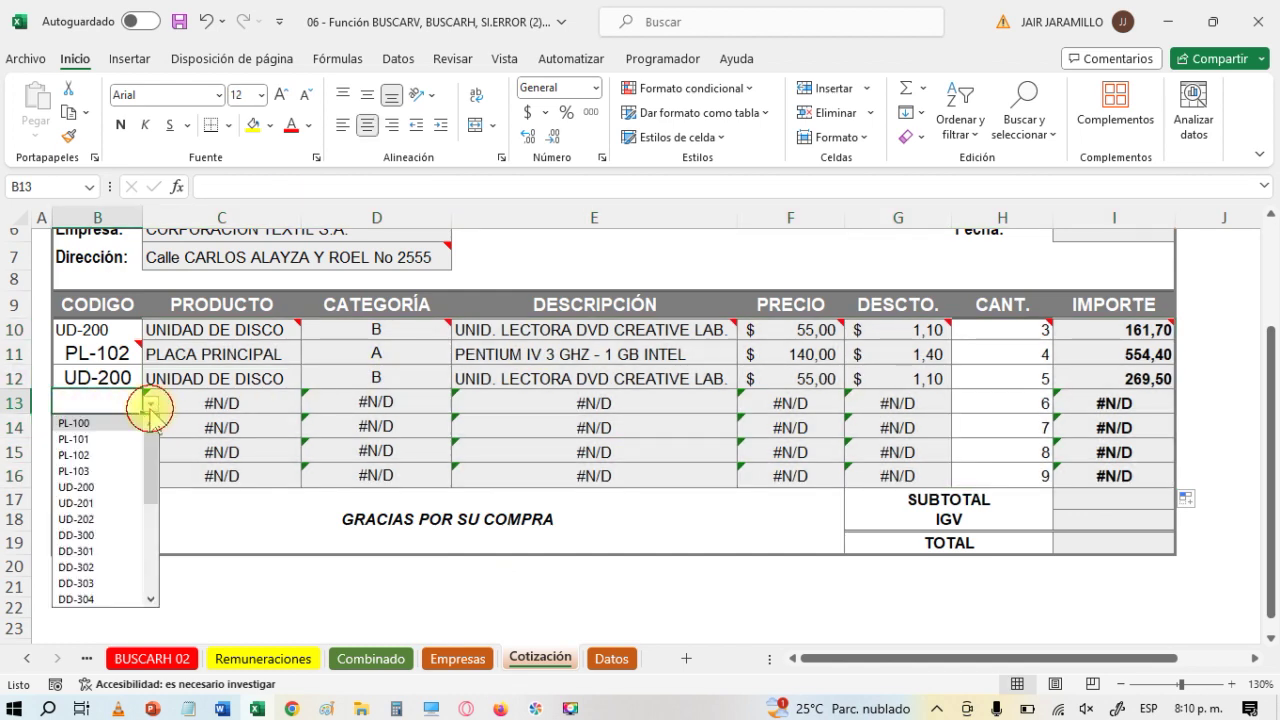
click(115, 455)
click(100, 428)
click(150, 428)
click(108, 527)
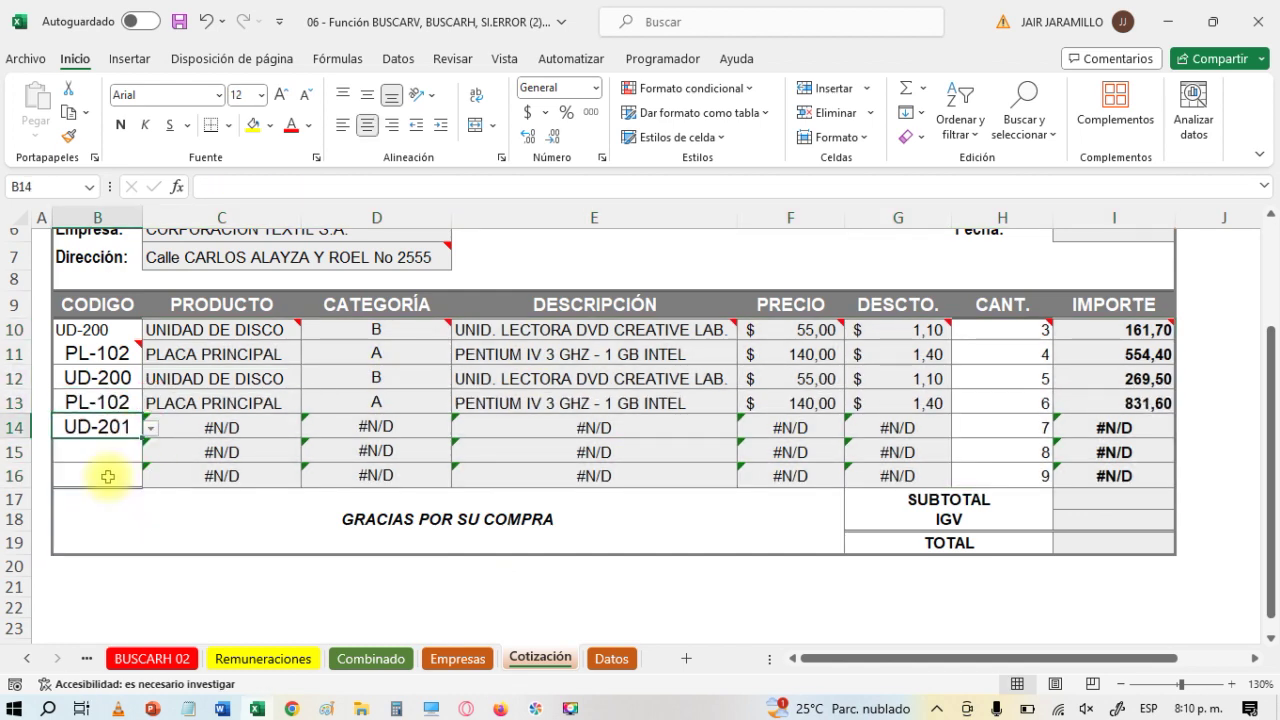
- Choose the product code UD-201 from the list for both CODIGO cells B15 and B16
click(108, 452)
click(150, 452)
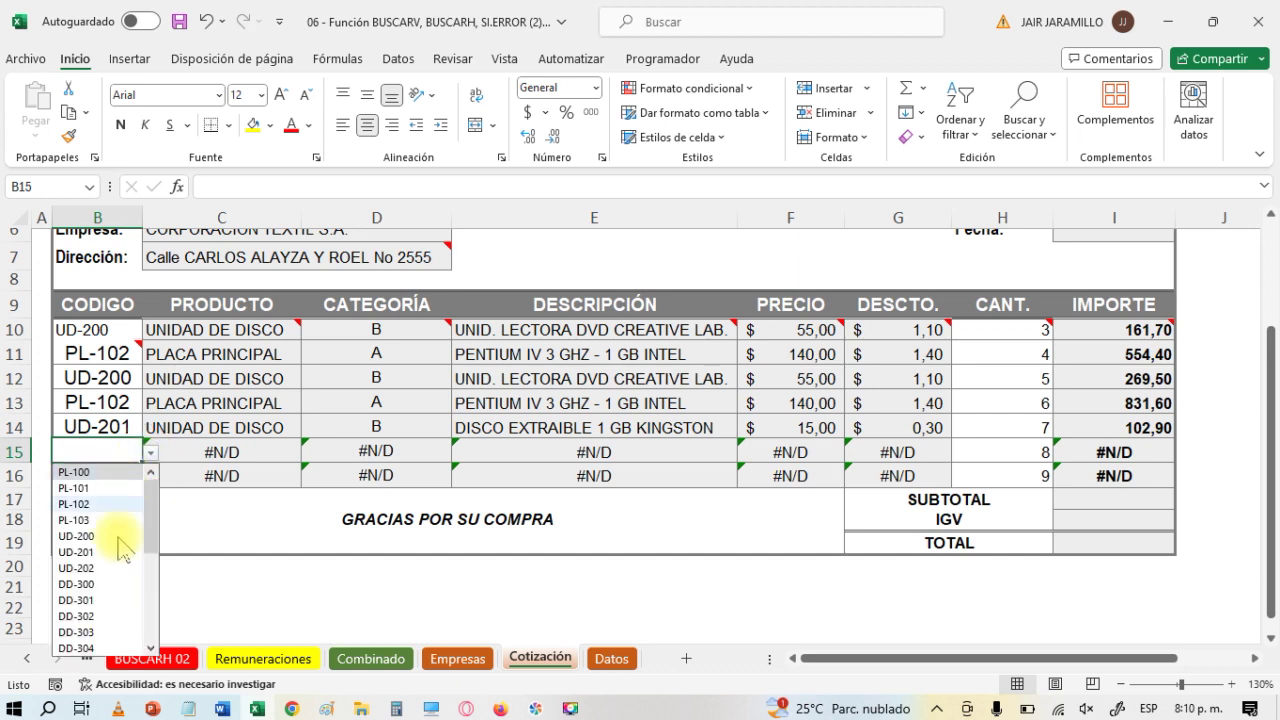
click(118, 551)
click(108, 472)
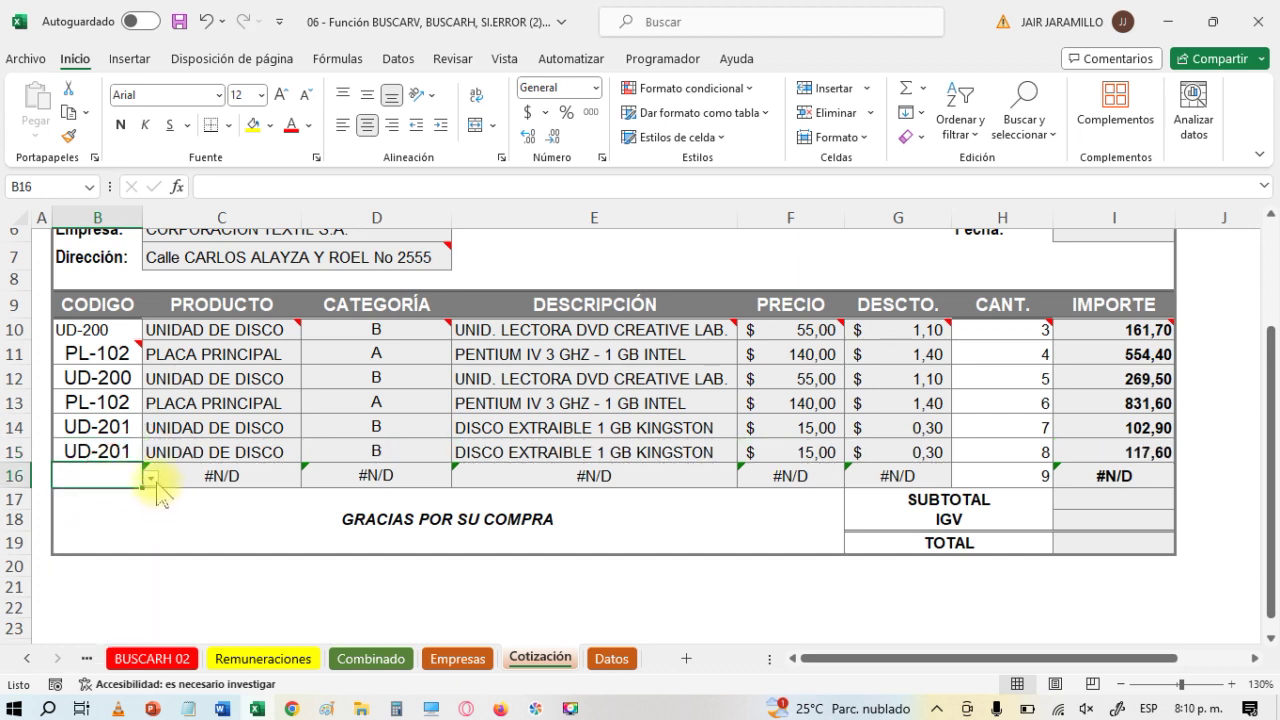
click(150, 478)
click(104, 577)
- Change the product codes to DD-303 in CODIGO cell B16 and PL-101 in B15
click(148, 481)
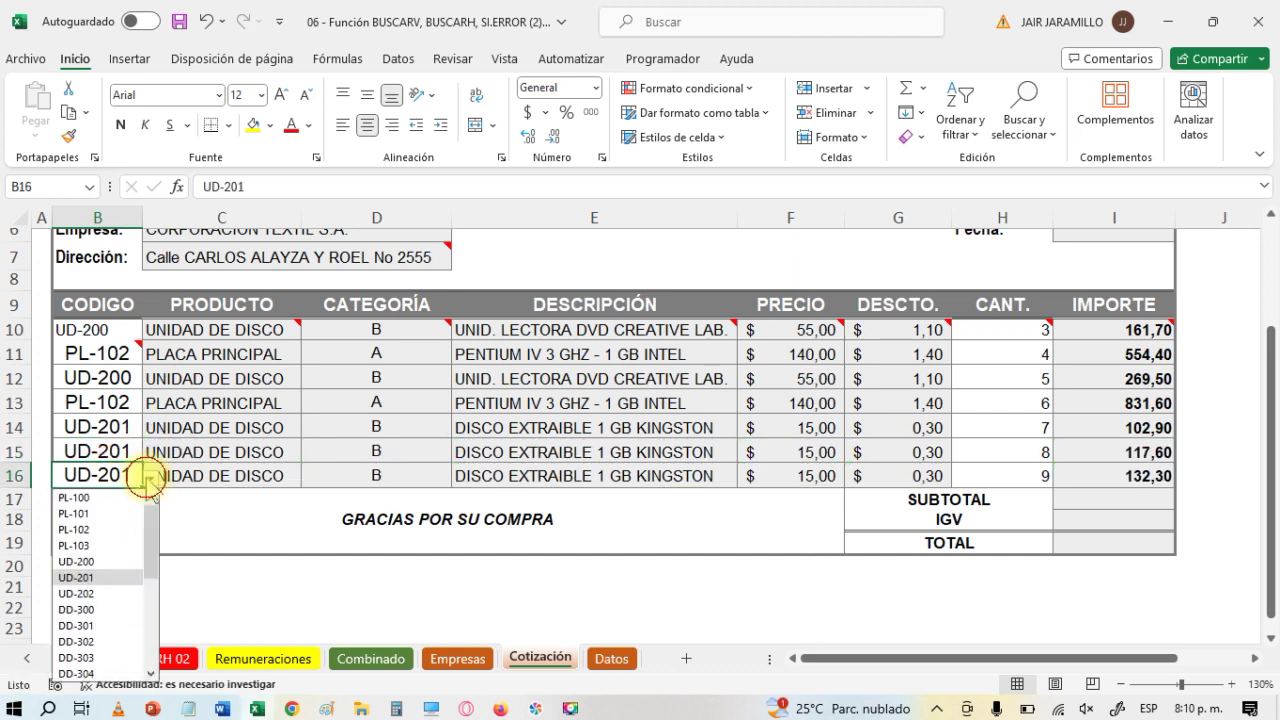
click(105, 657)
click(135, 453)
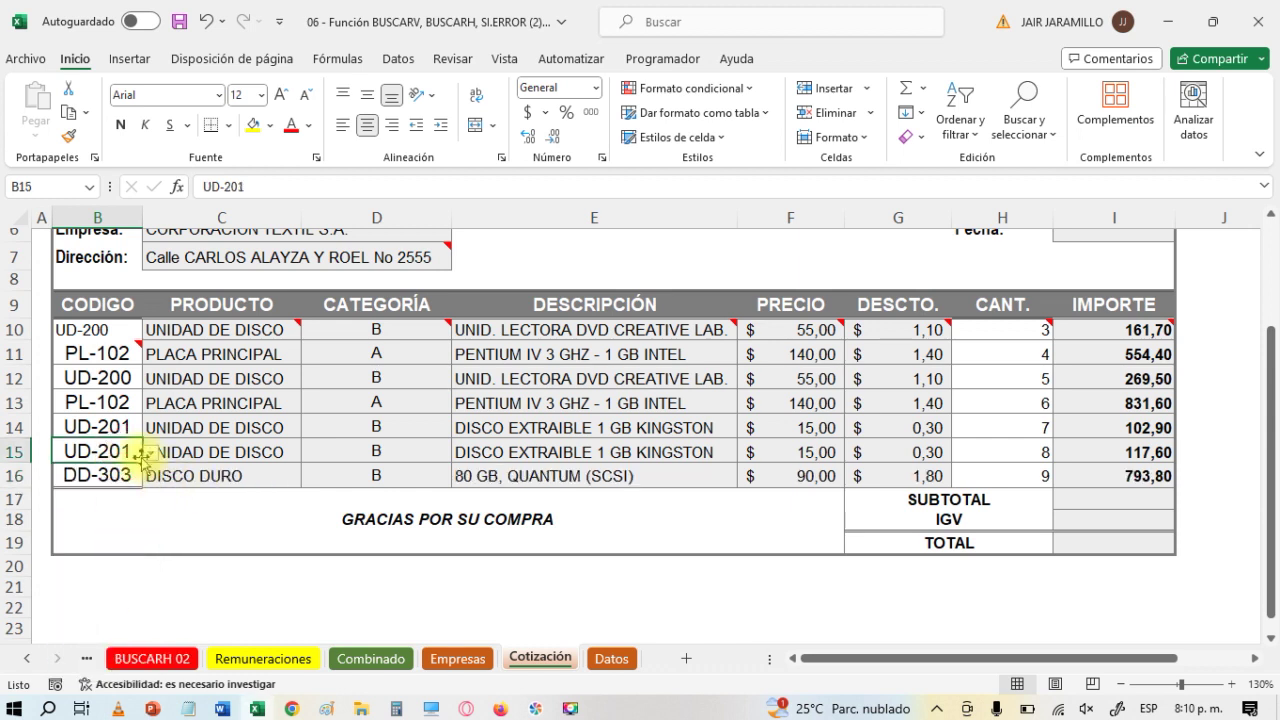
click(149, 454)
click(90, 494)
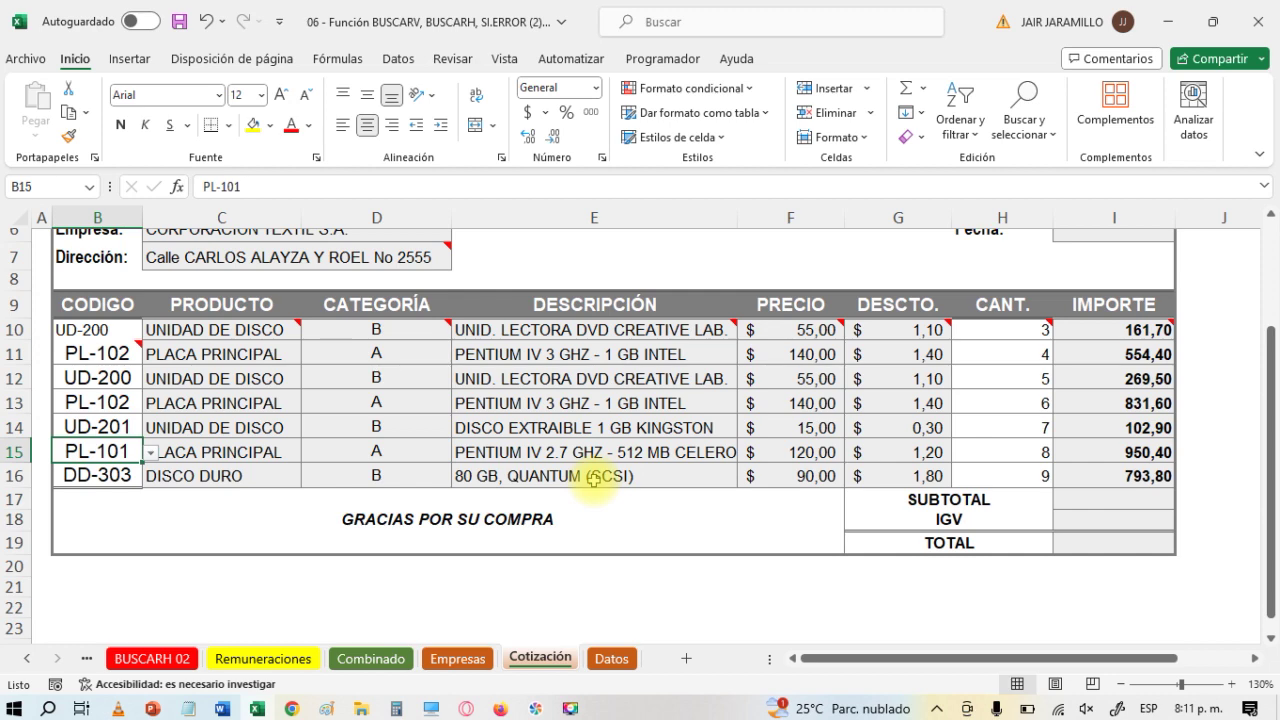
- Examine the product code in B10 and the lookup formulas that depend on the code in E12, C10 and C12
scroll(594, 483, up, 2)
scroll(594, 470, down, 1)
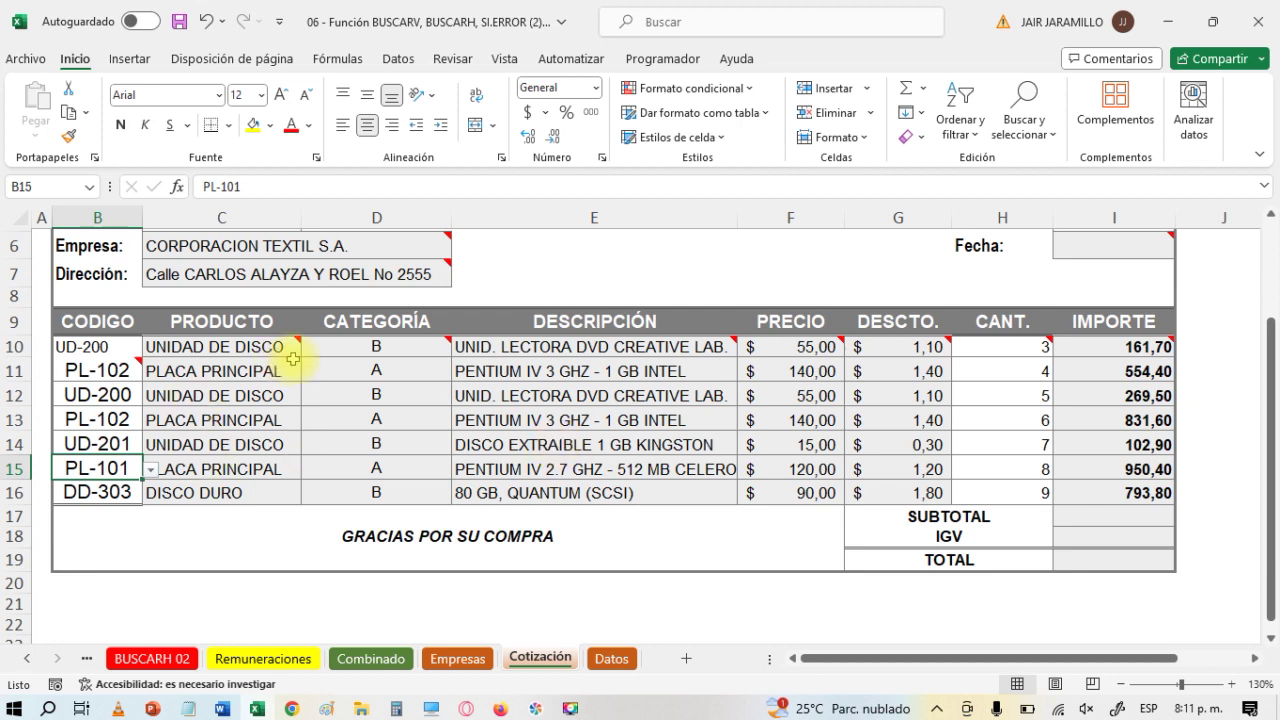
double_click(101, 347)
drag(126, 347, 55, 347)
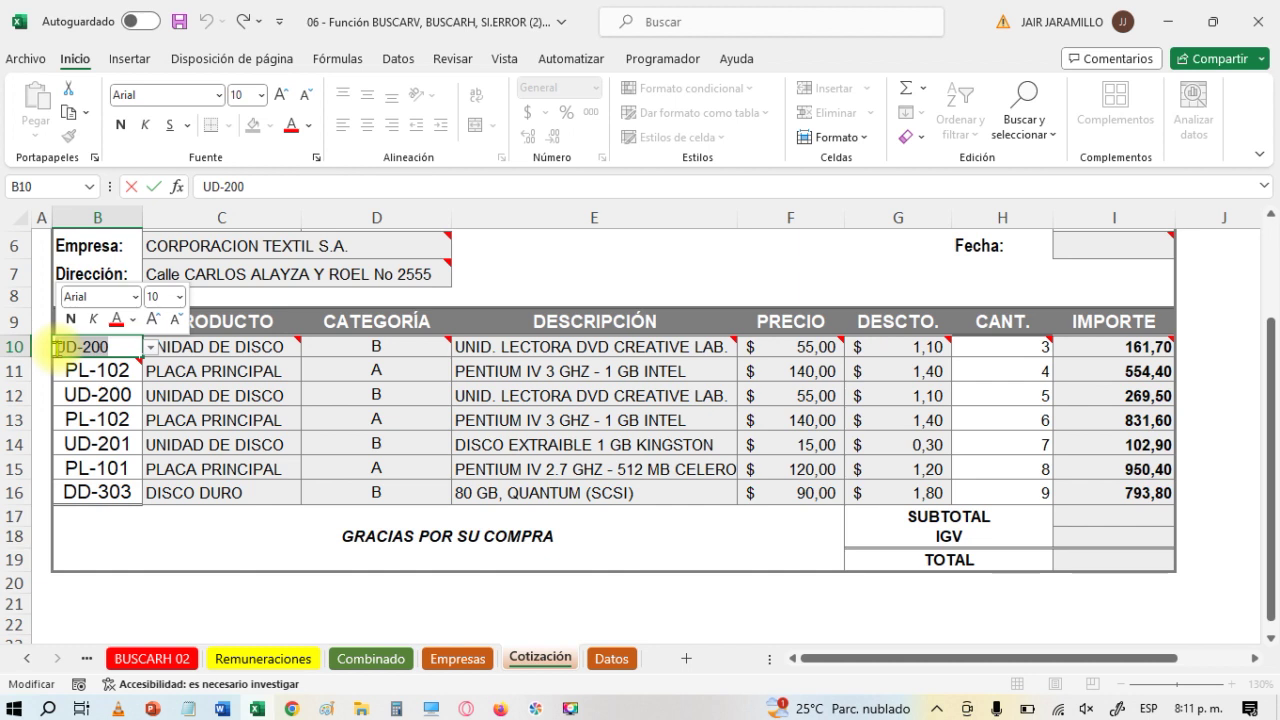
click(604, 398)
mouse_move(576, 366)
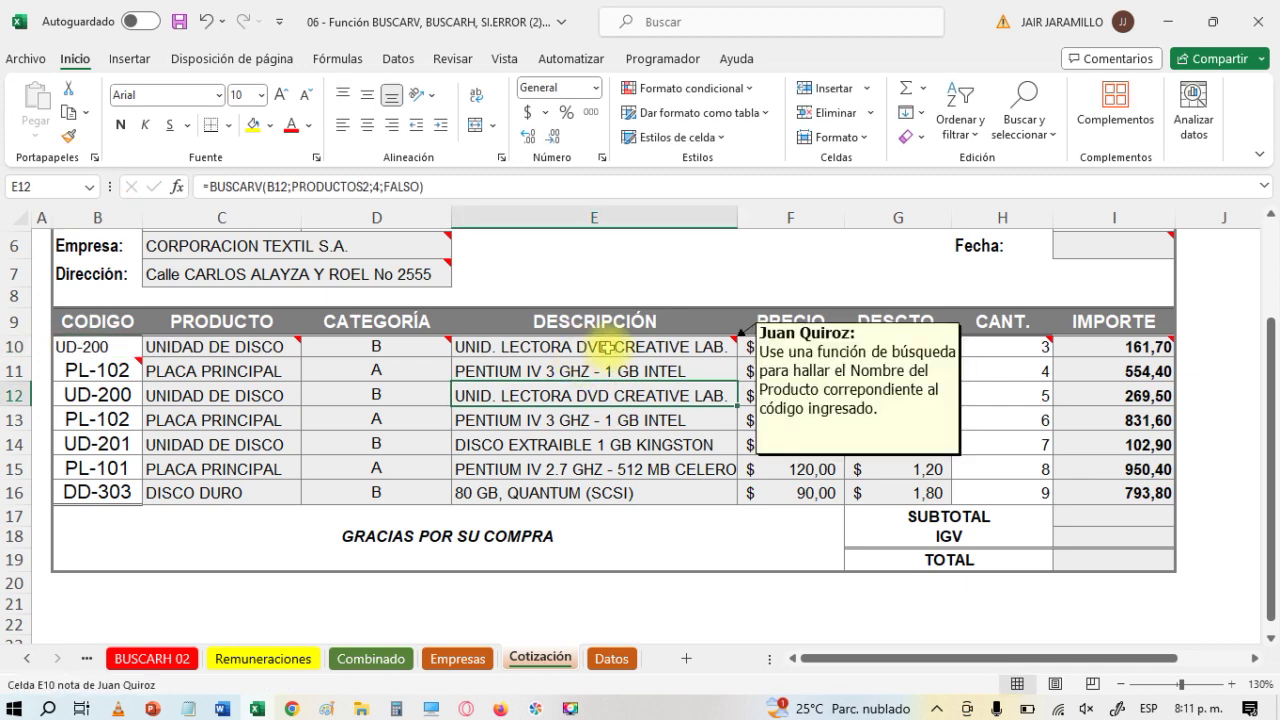
click(105, 347)
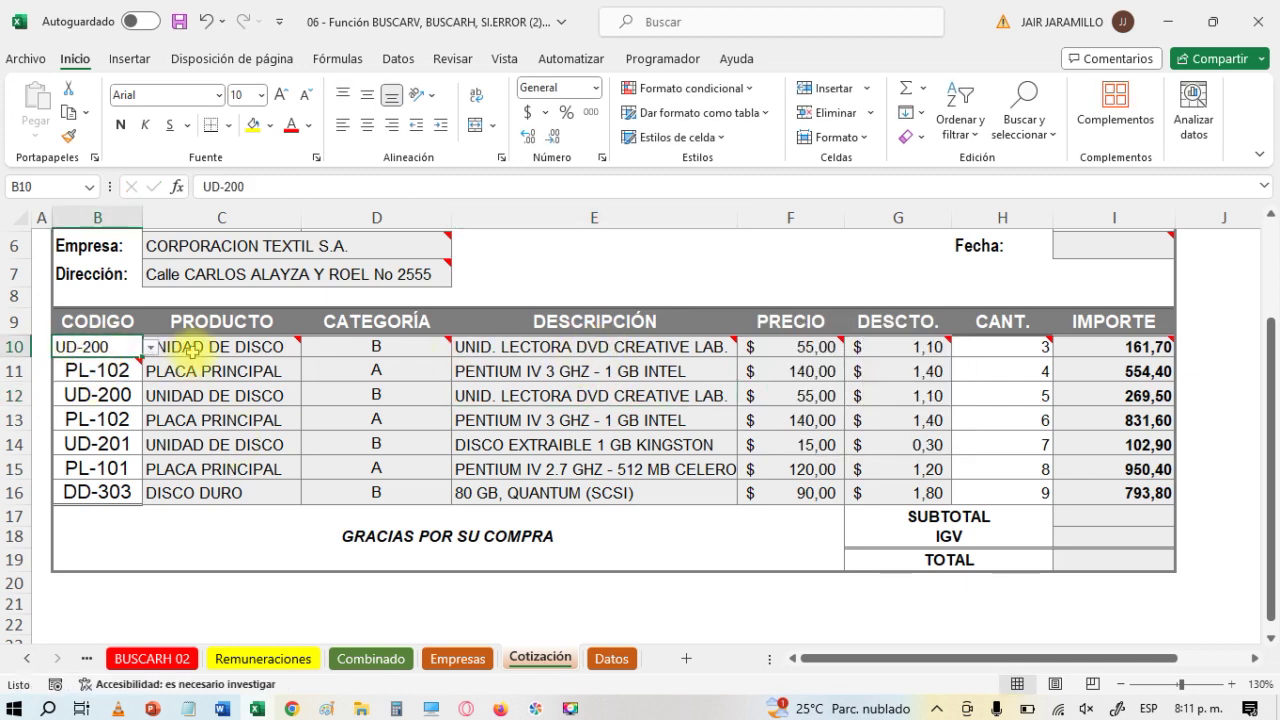
click(192, 350)
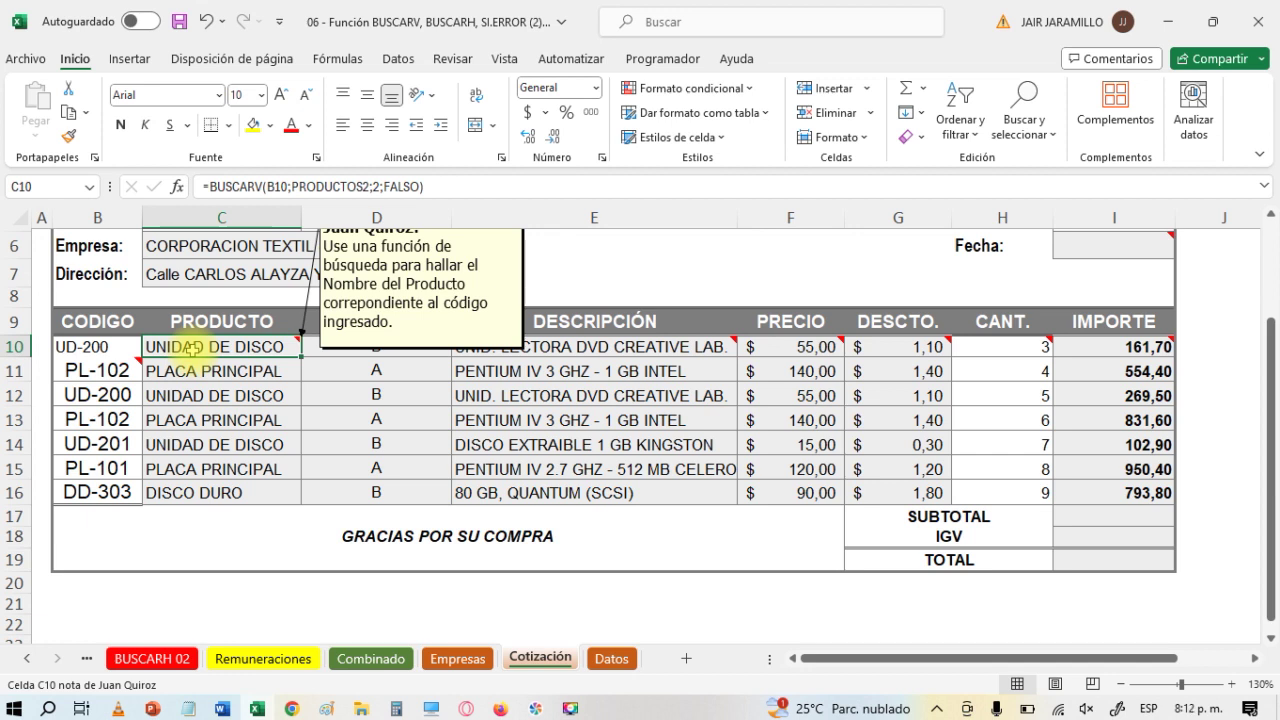
click(222, 394)
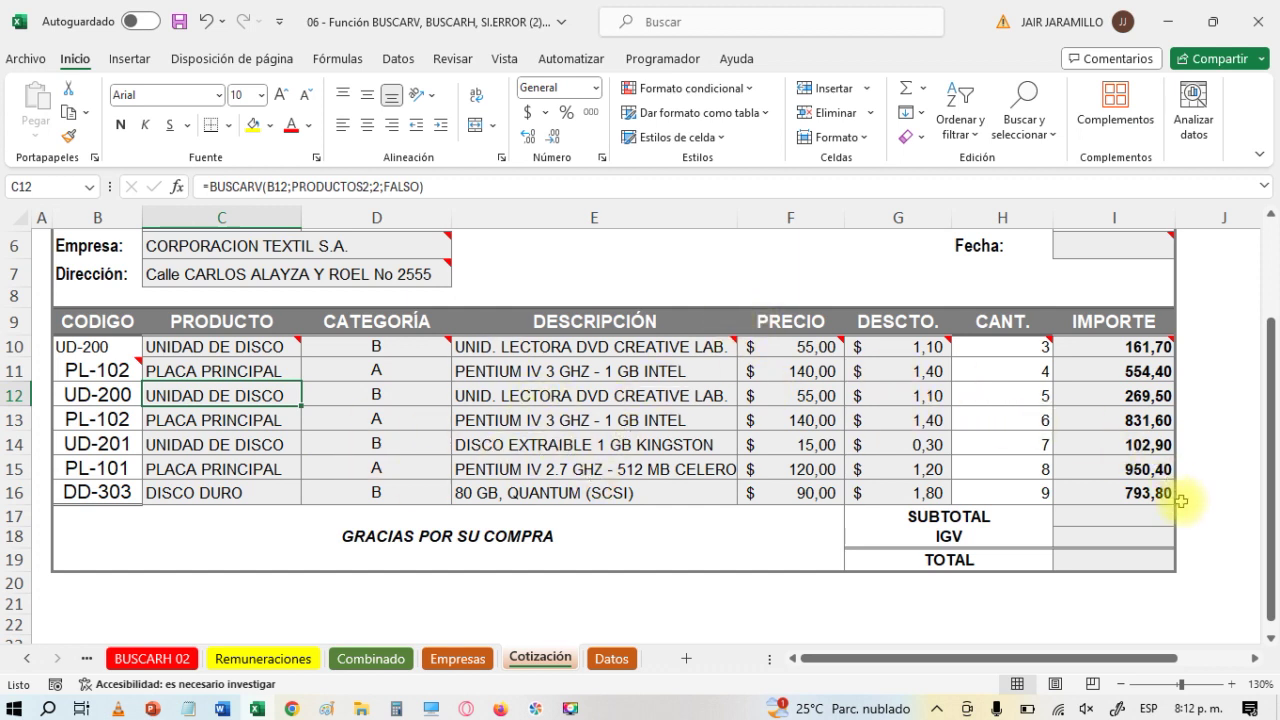
- Calculate the SUBTOTAL in I17 with AutoSum over the IMPORTE range I10:I16
mouse_move(1105, 514)
mouse_down()
mouse_move(1106, 566)
mouse_move(1104, 522)
mouse_up()
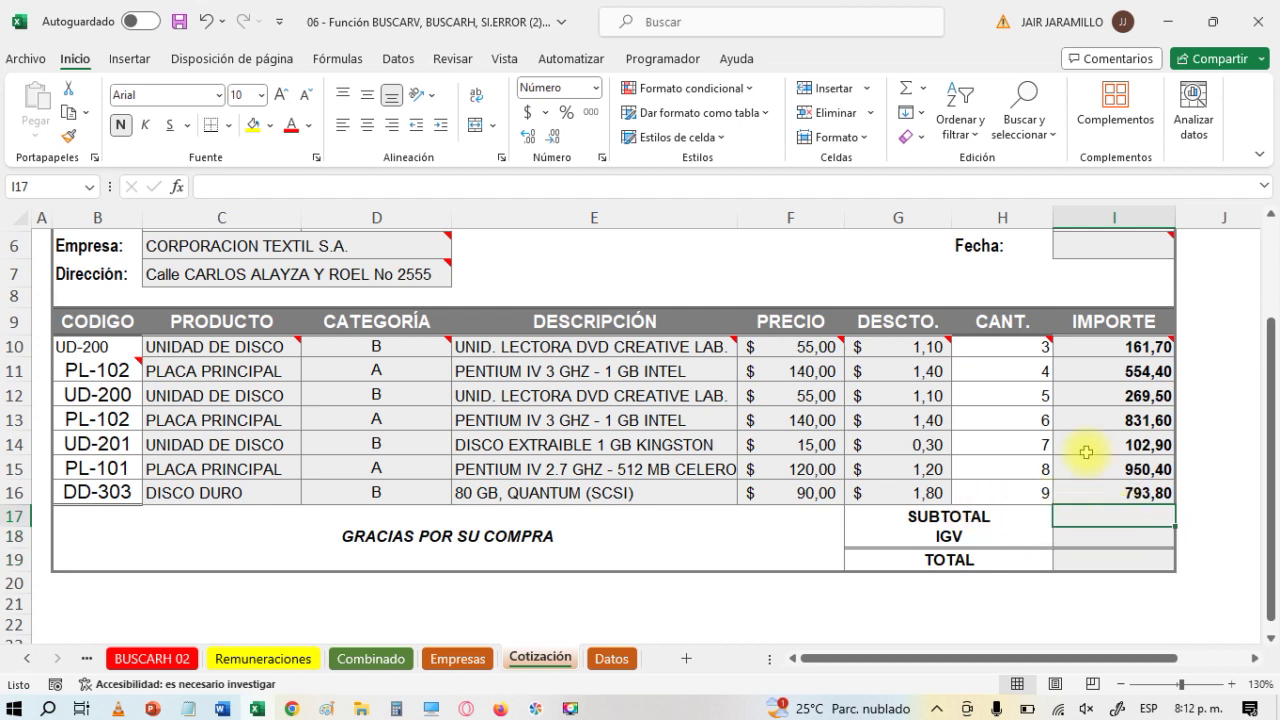
drag(1106, 345, 1103, 491)
click(1046, 520)
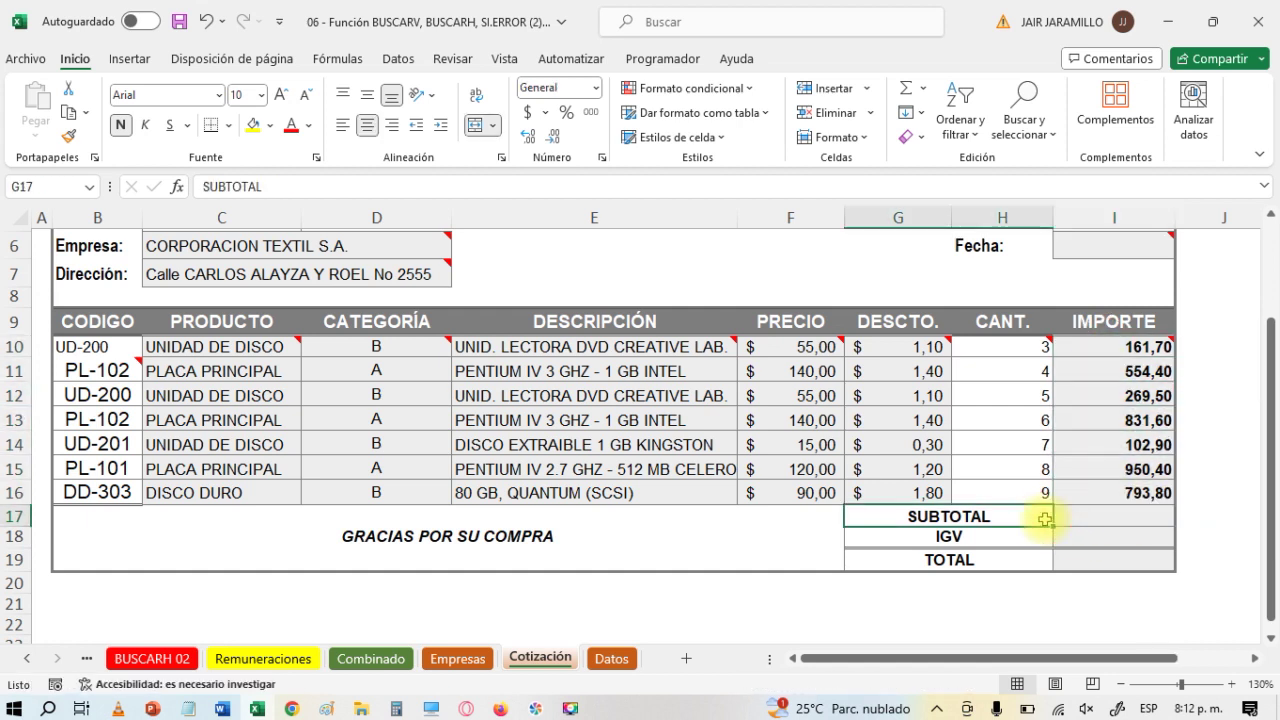
click(1097, 517)
drag(1110, 342, 1129, 512)
click(1129, 512)
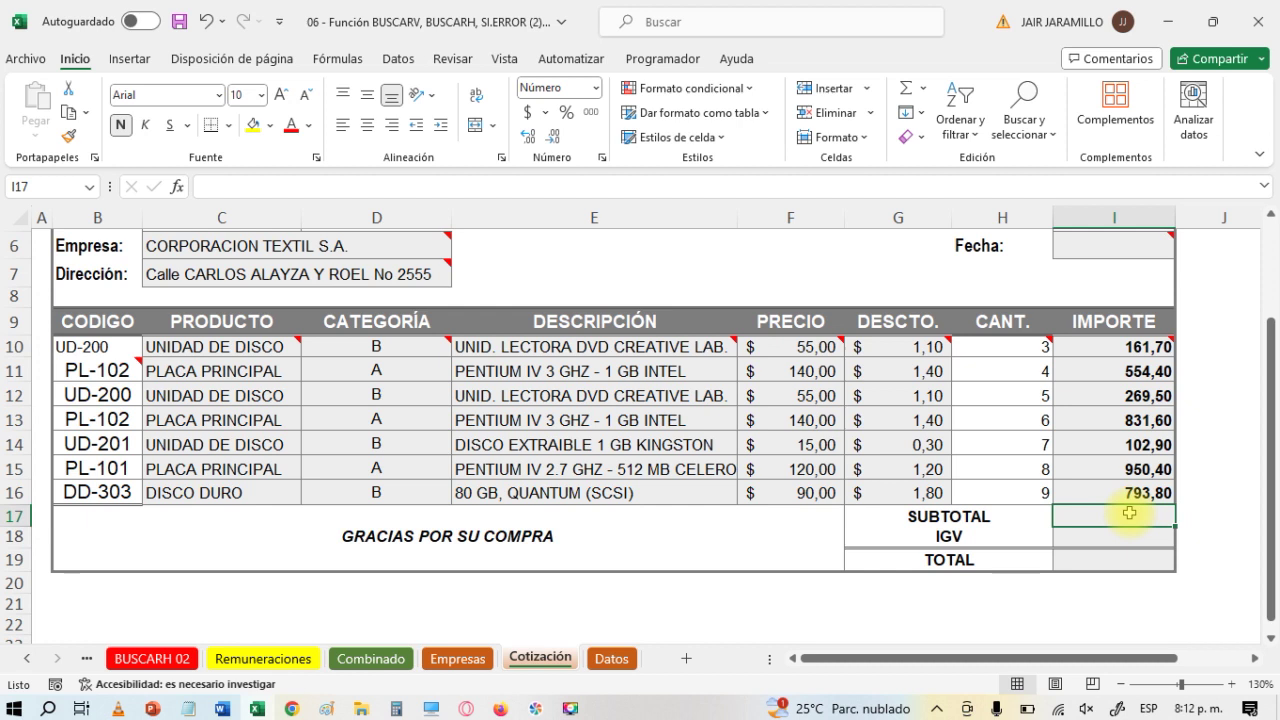
click(907, 96)
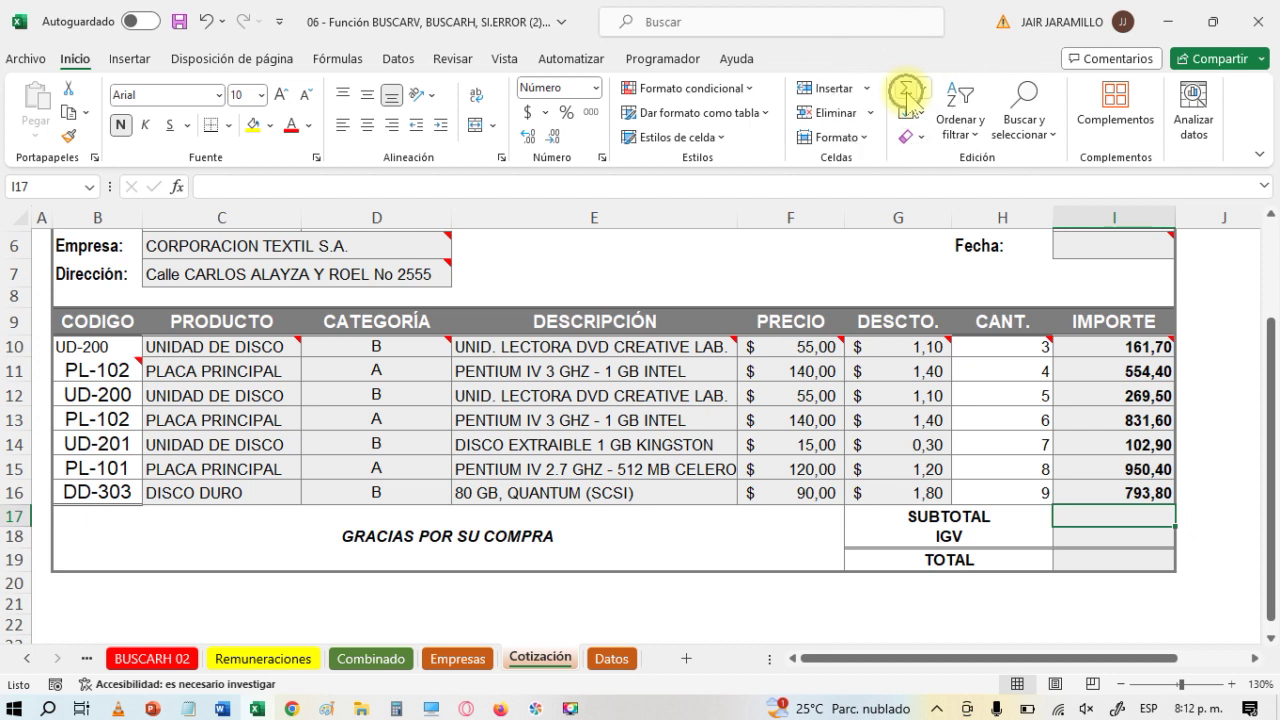
click(907, 96)
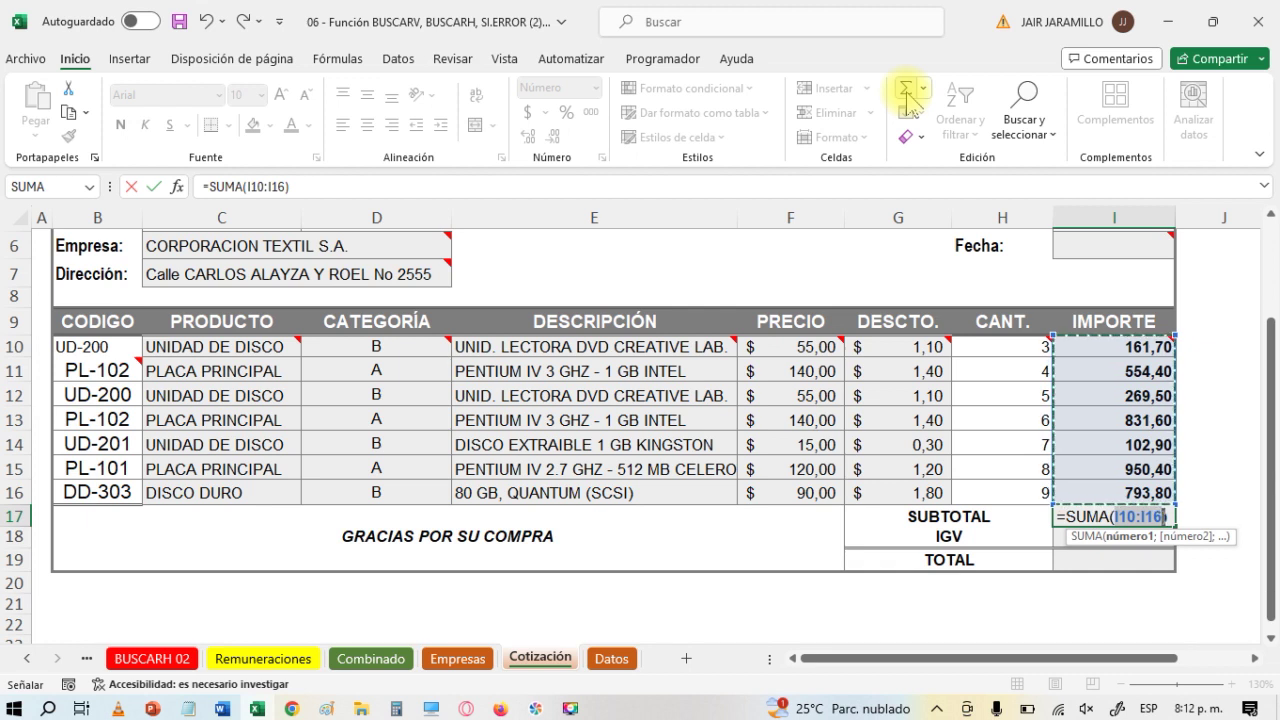
key(Return)
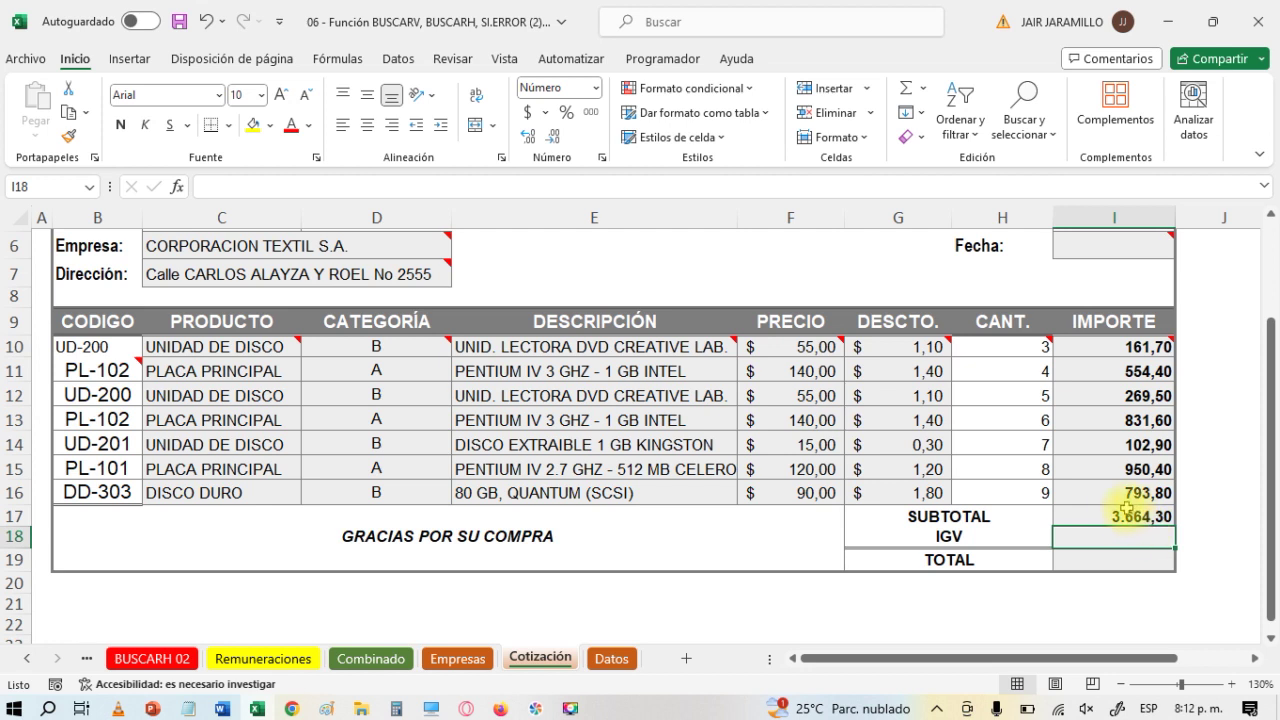
- Replace the IGV label in G18, below SUBTOTAL, with IVA
click(1094, 515)
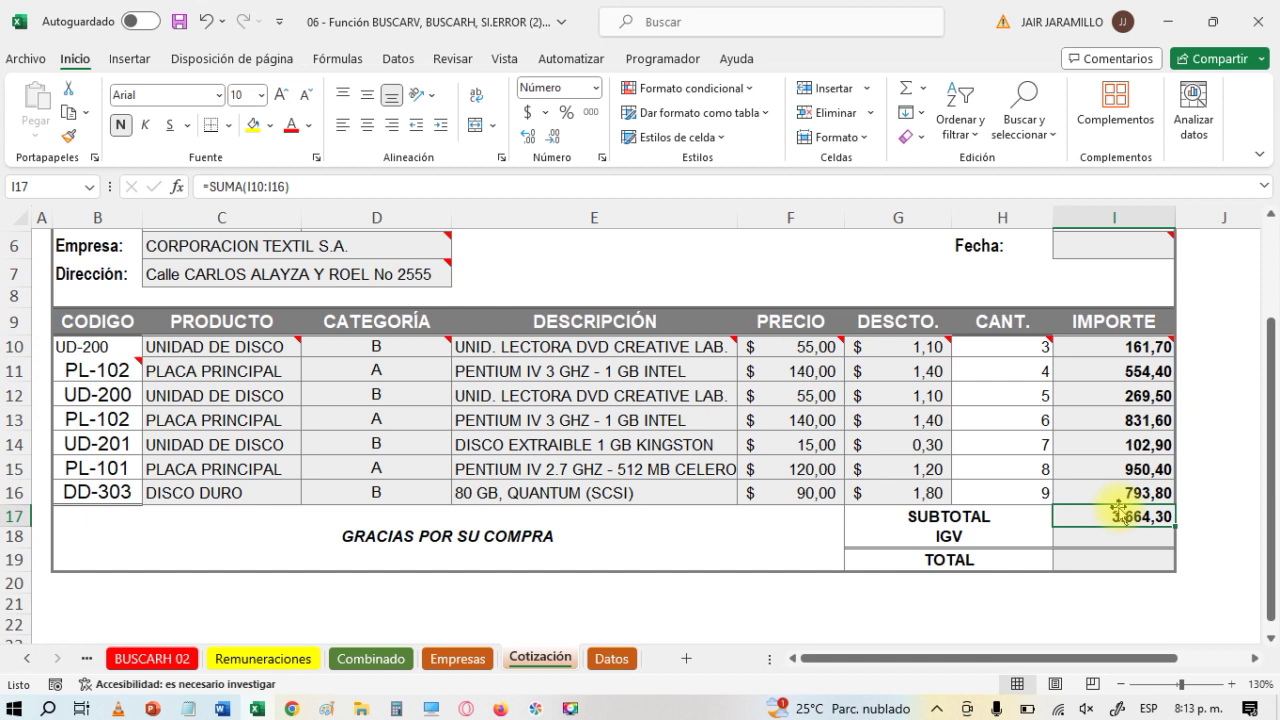
click(980, 538)
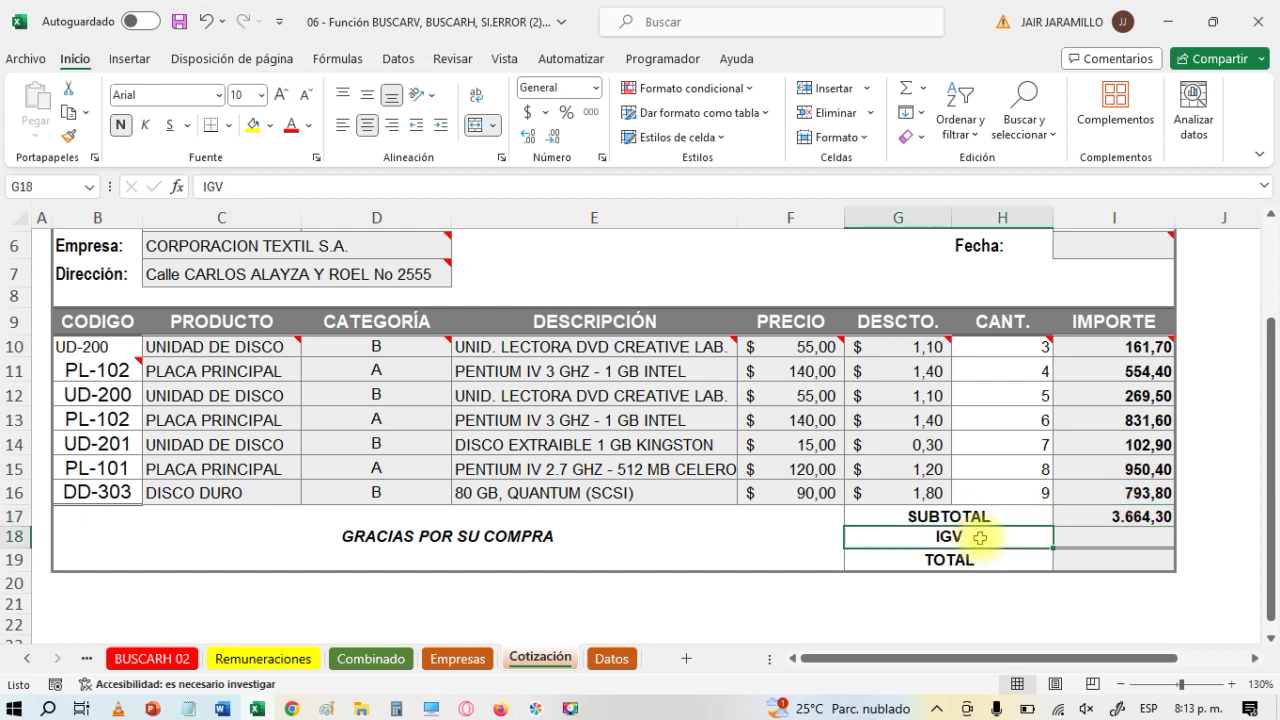
text(IVA)
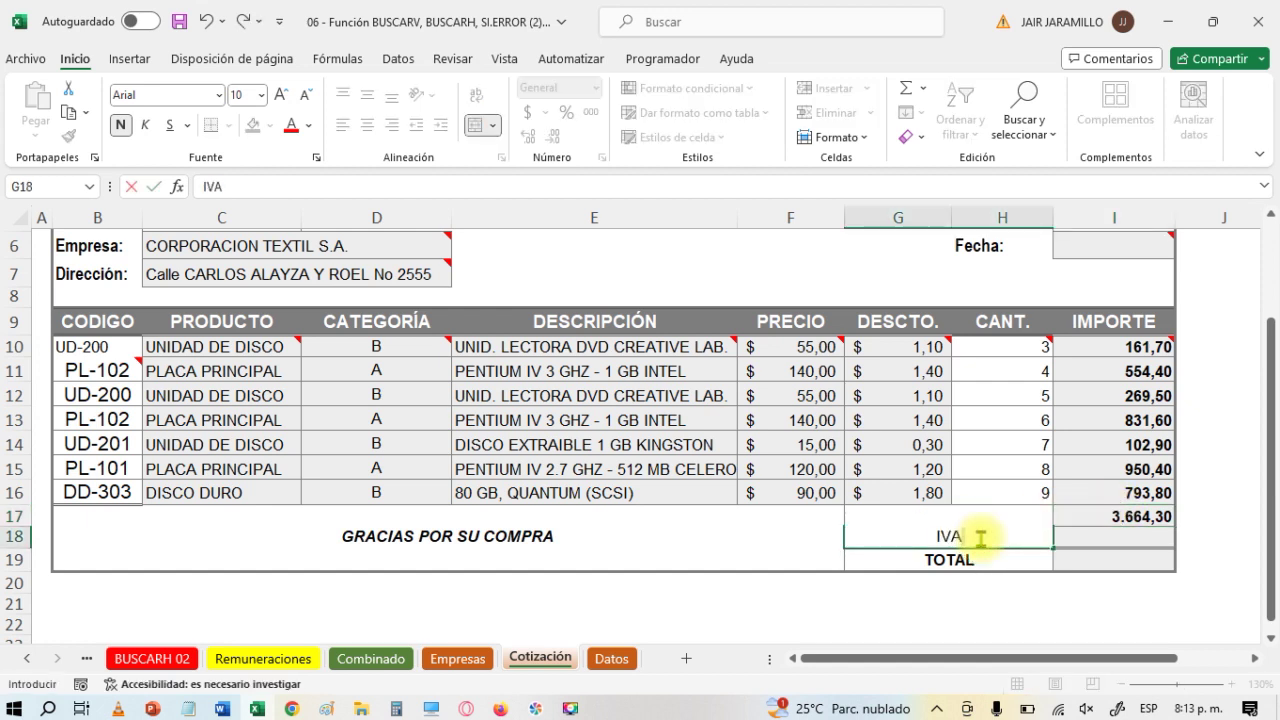
key(Tab)
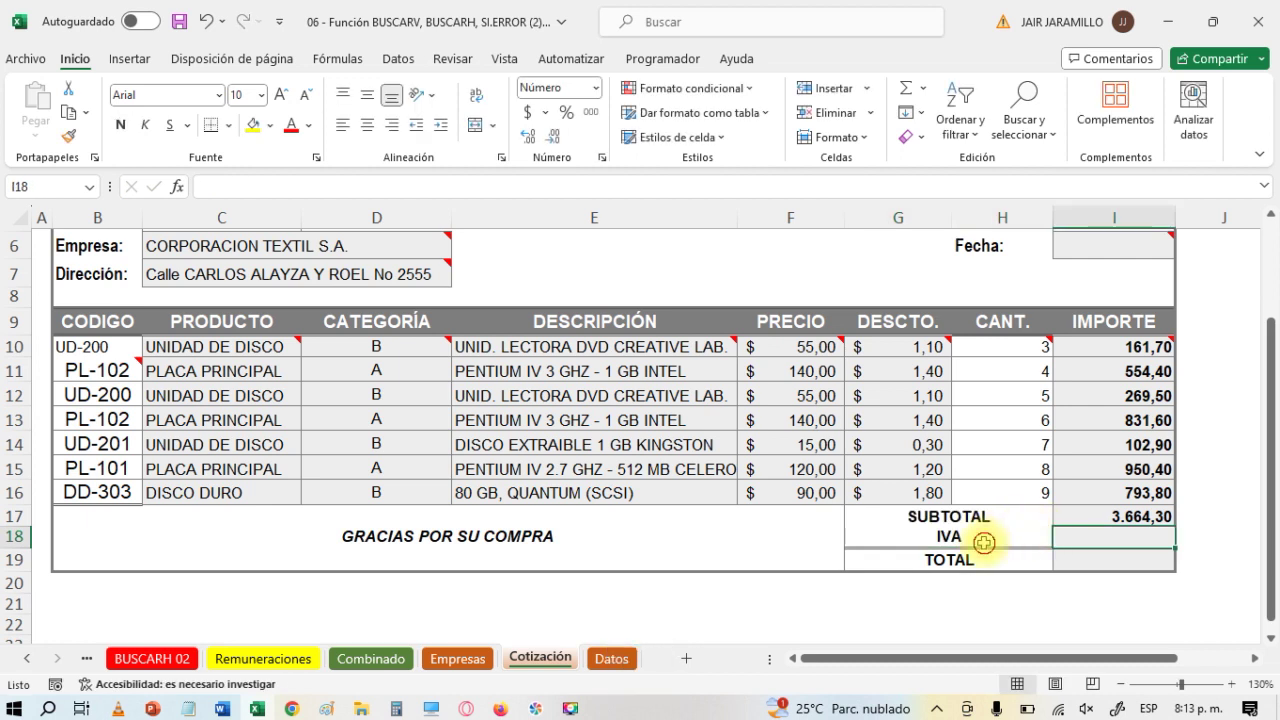
click(984, 542)
click(1086, 540)
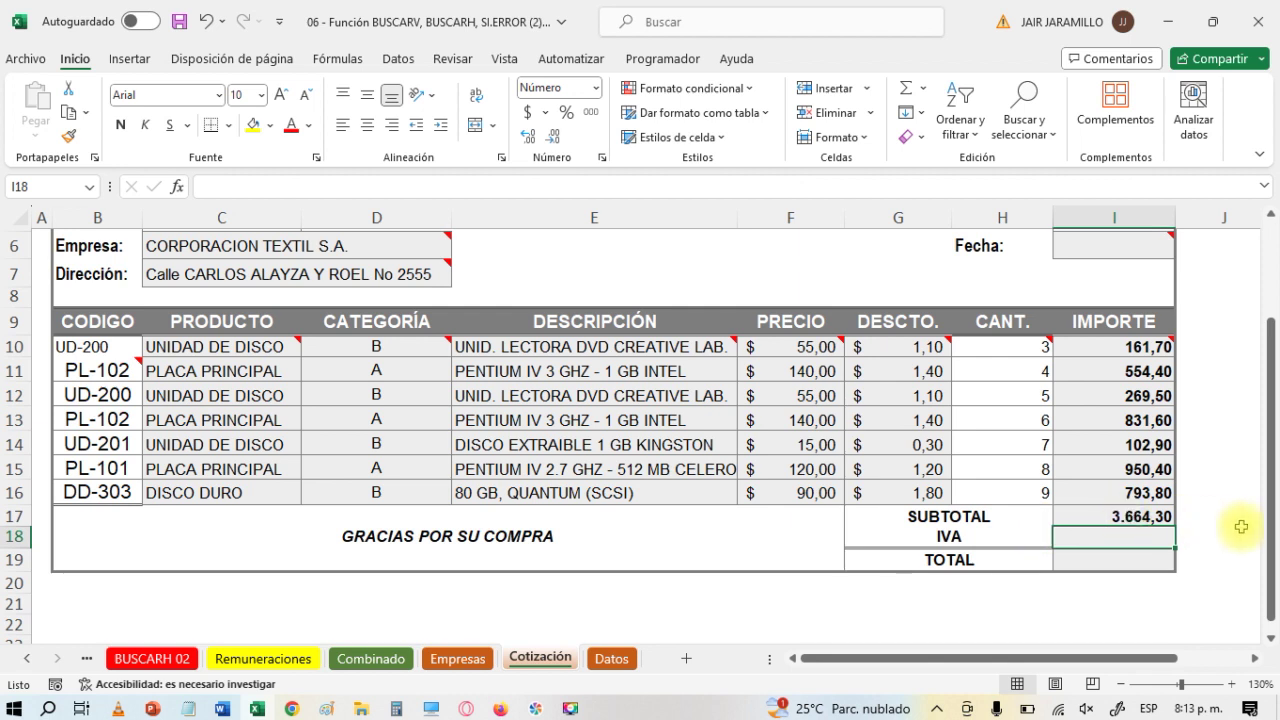
click(1103, 516)
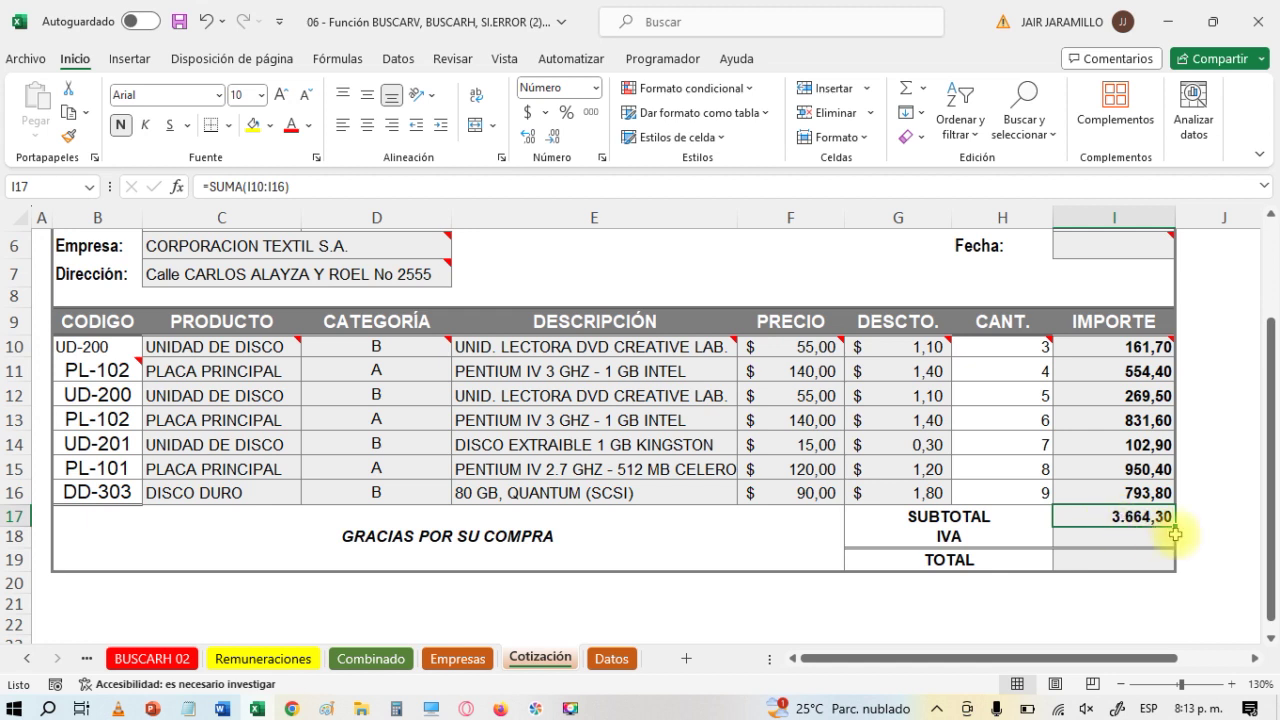
click(1100, 537)
click(1117, 516)
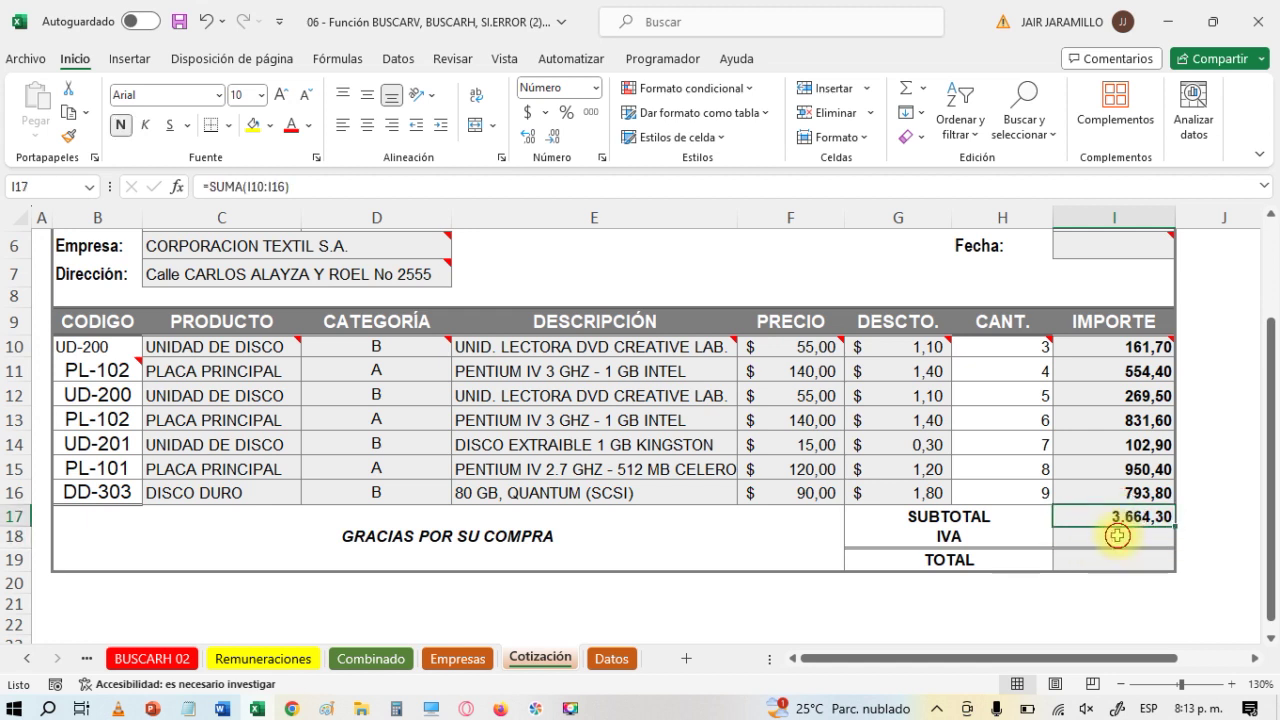
click(1117, 536)
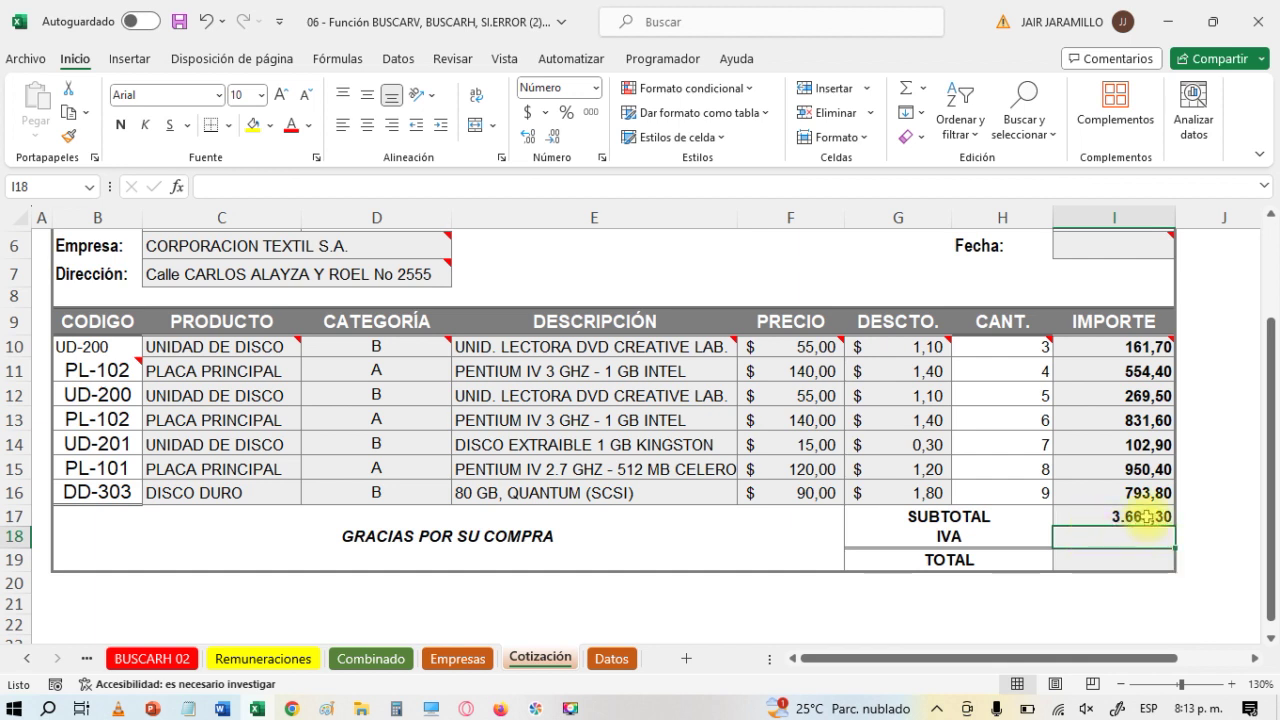
click(1088, 515)
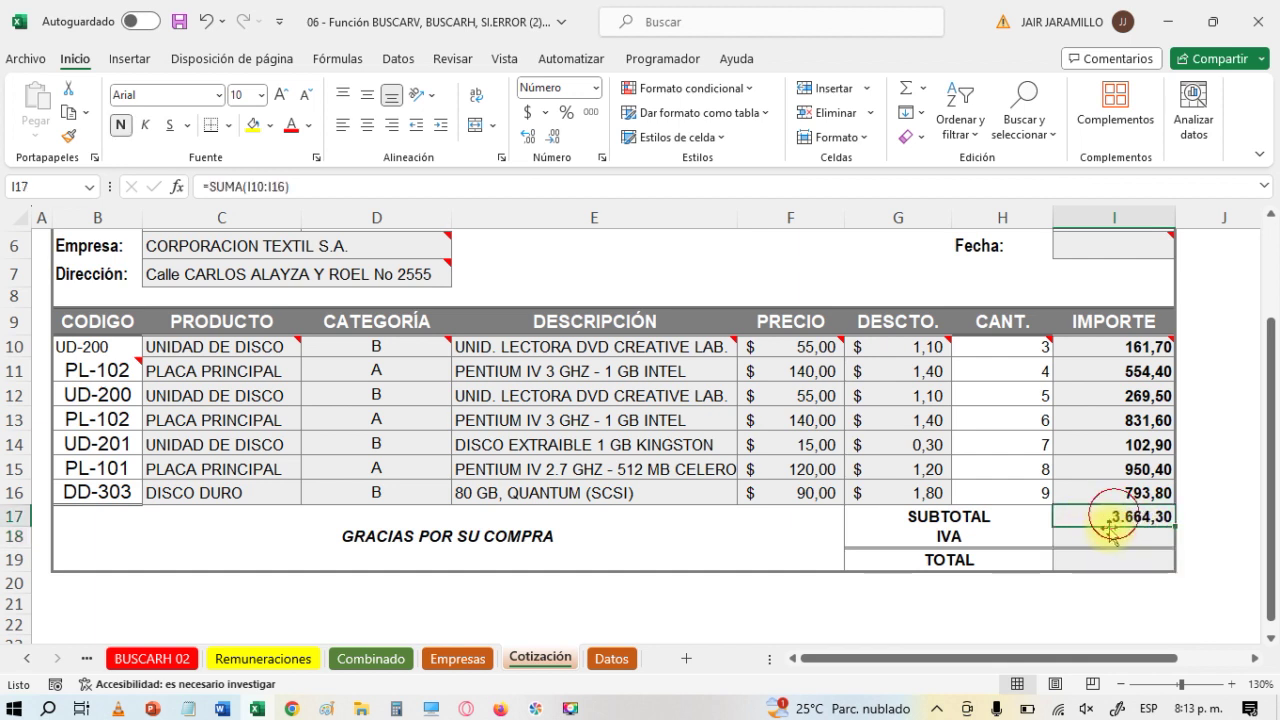
click(1105, 535)
click(1113, 513)
- Calculate the IVA in I18 as 19% of the SUBTOTAL with the formula =I17*19%
click(1110, 534)
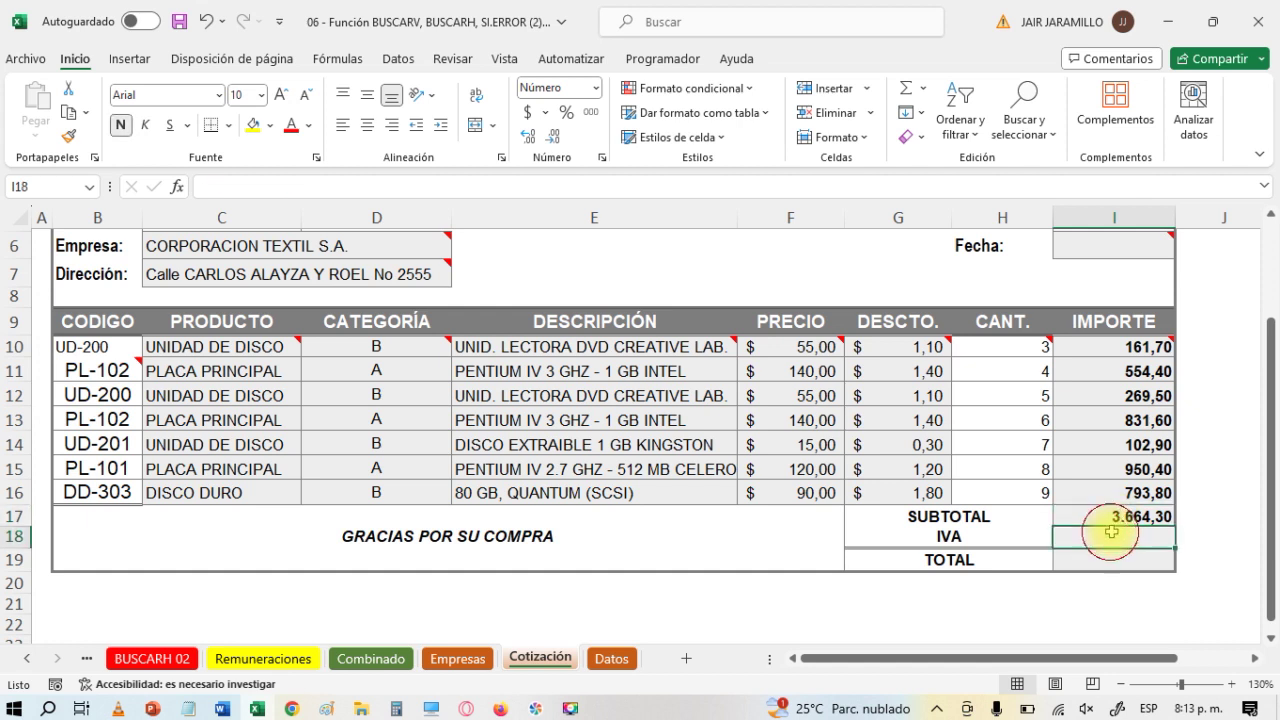
text(=)
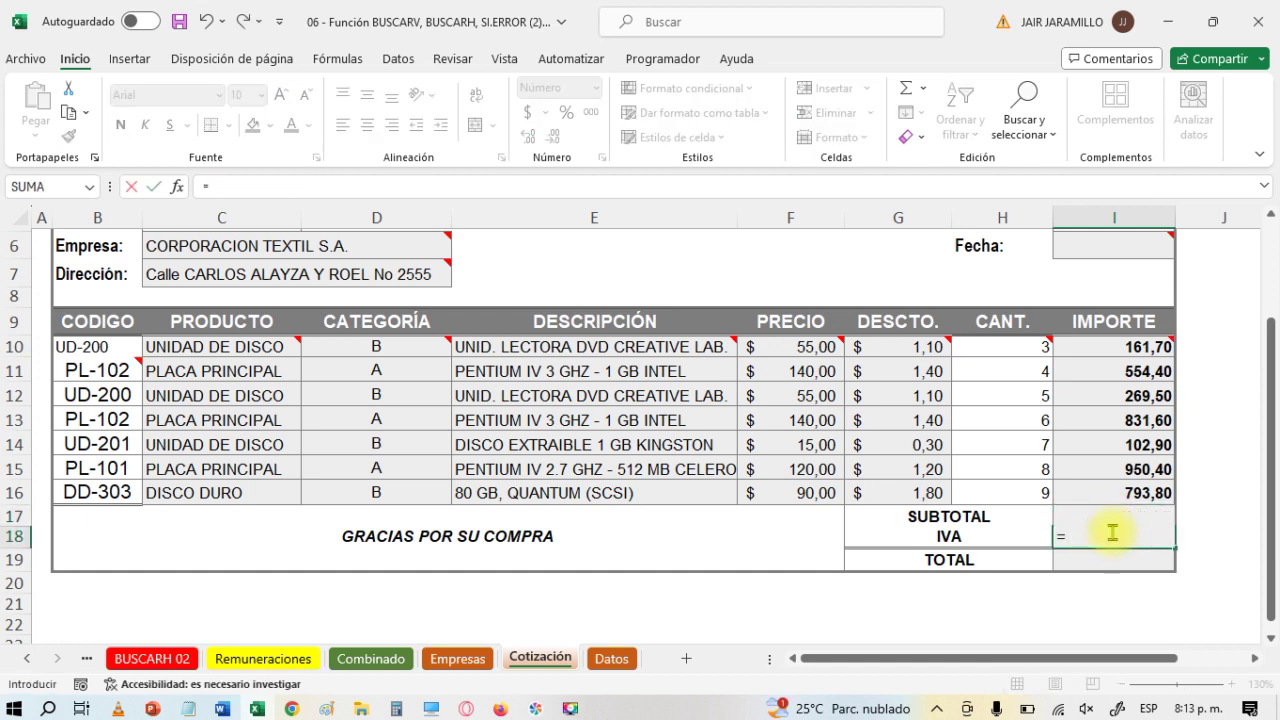
key(Escape)
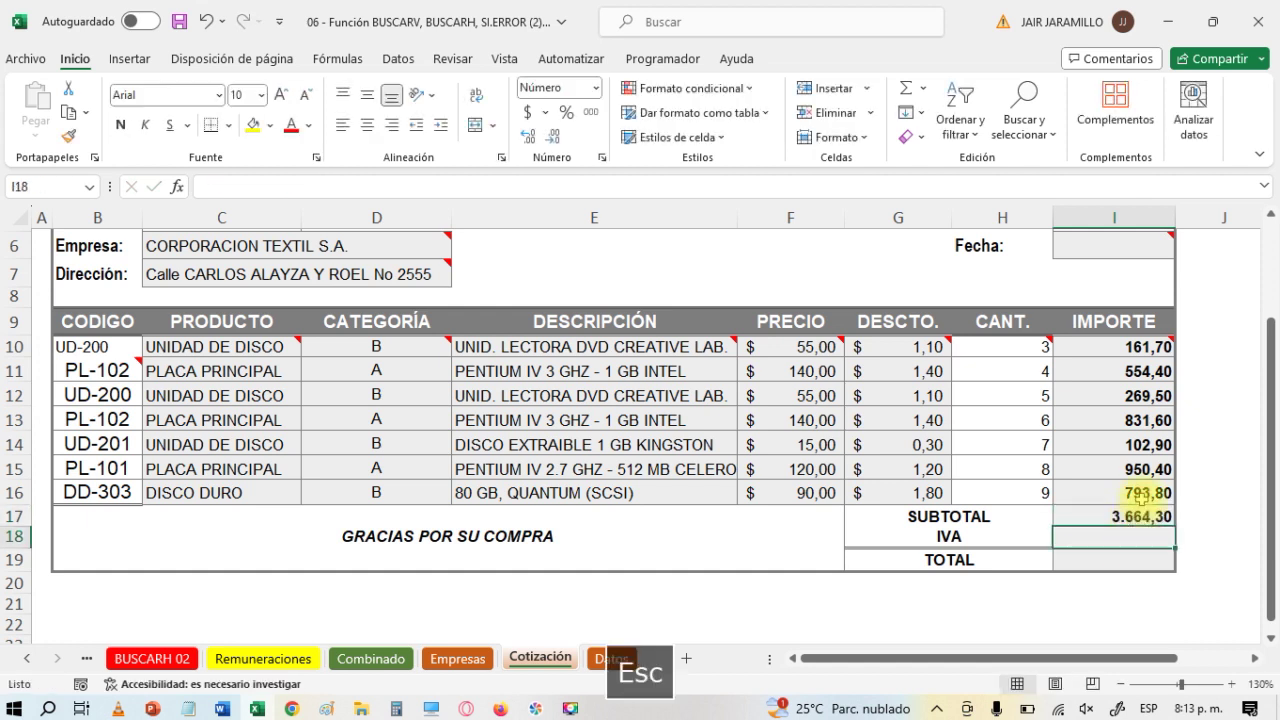
scroll(1141, 507, up, 1)
scroll(1141, 507, up, 1)
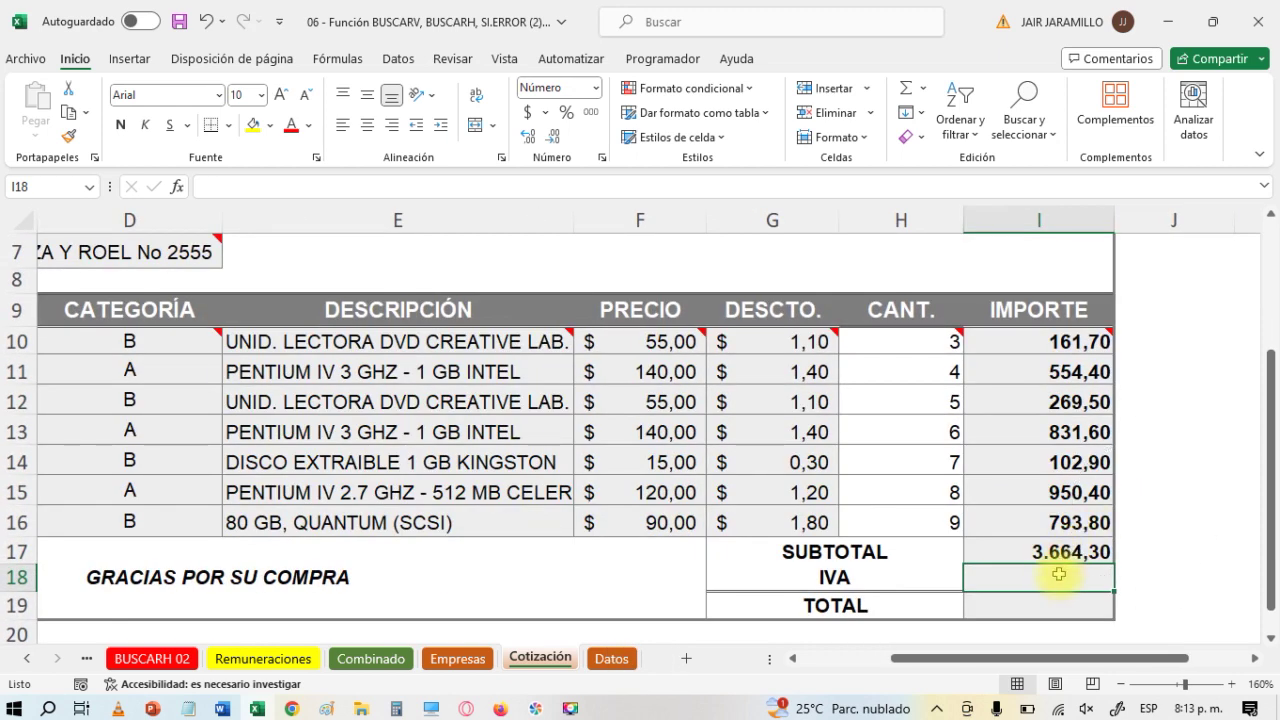
text(=)
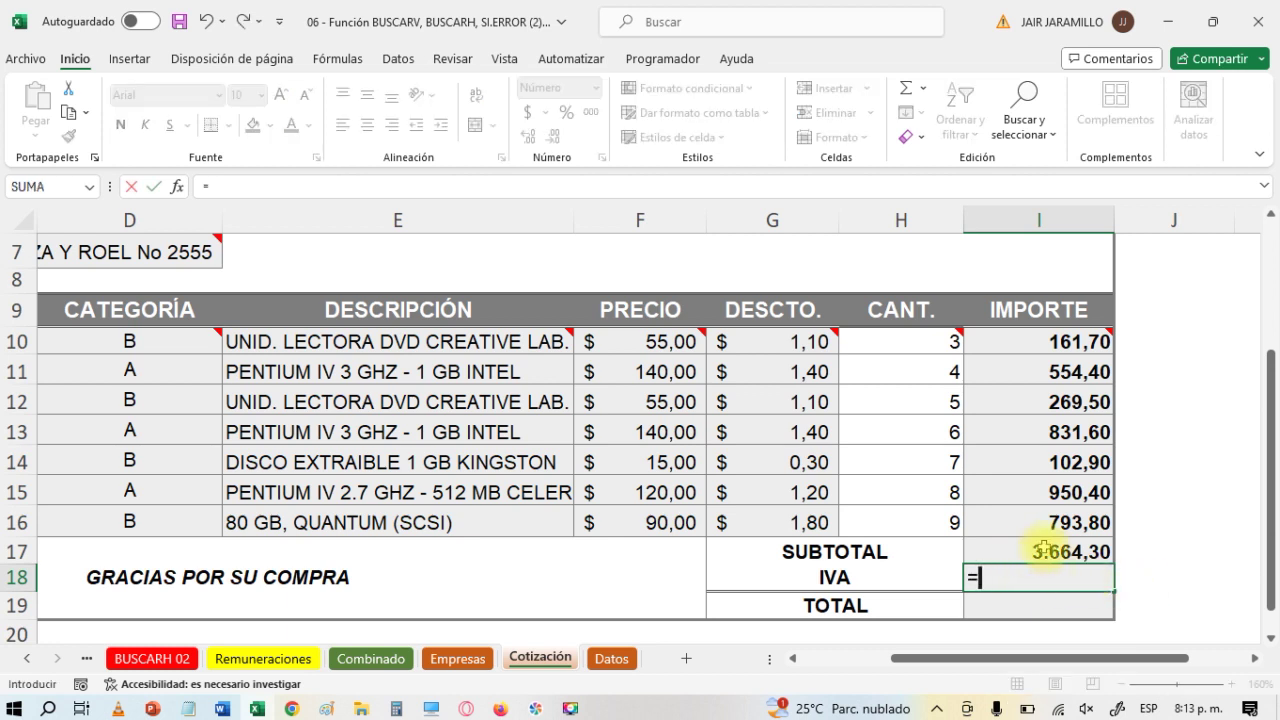
click(1047, 549)
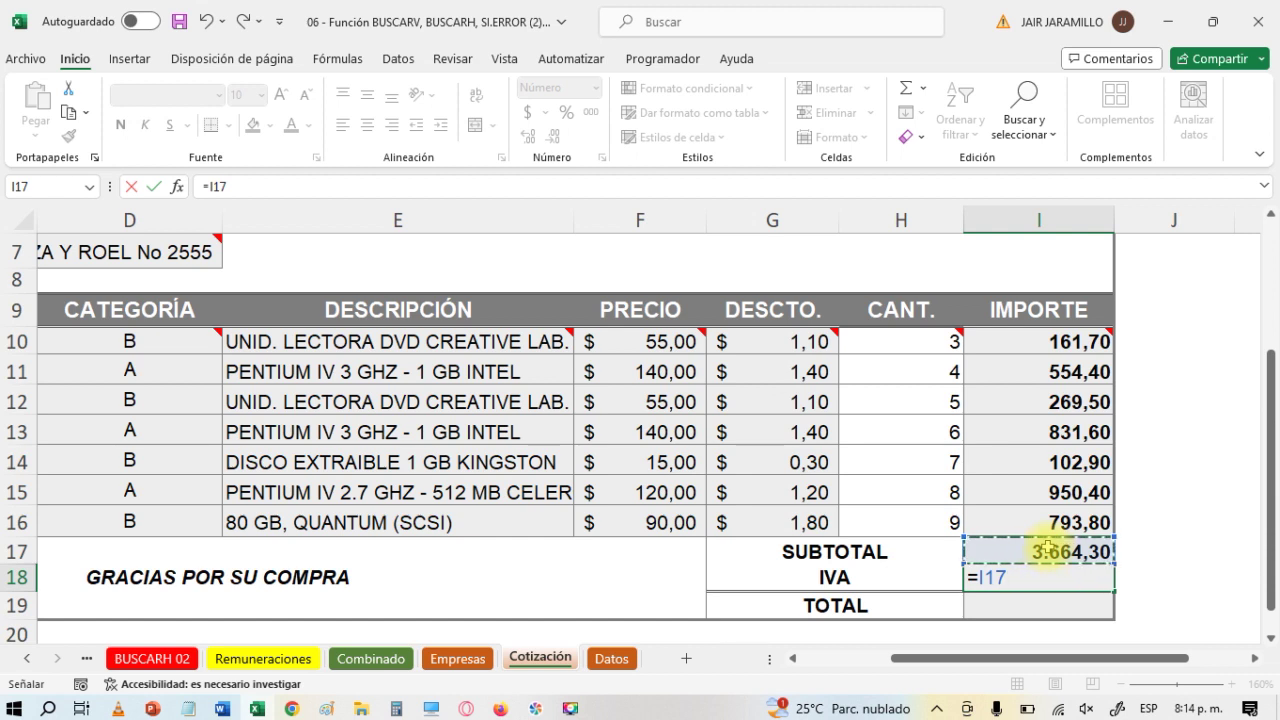
text(*19)
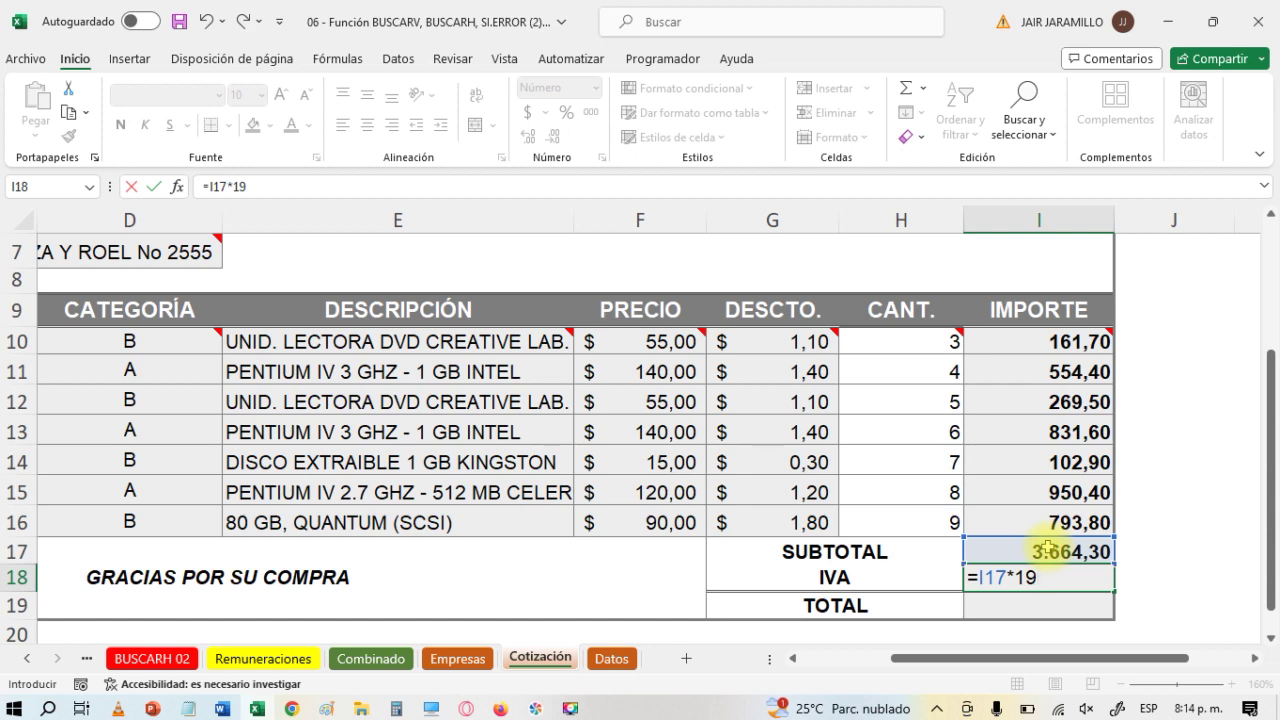
text(%)
key(Return)
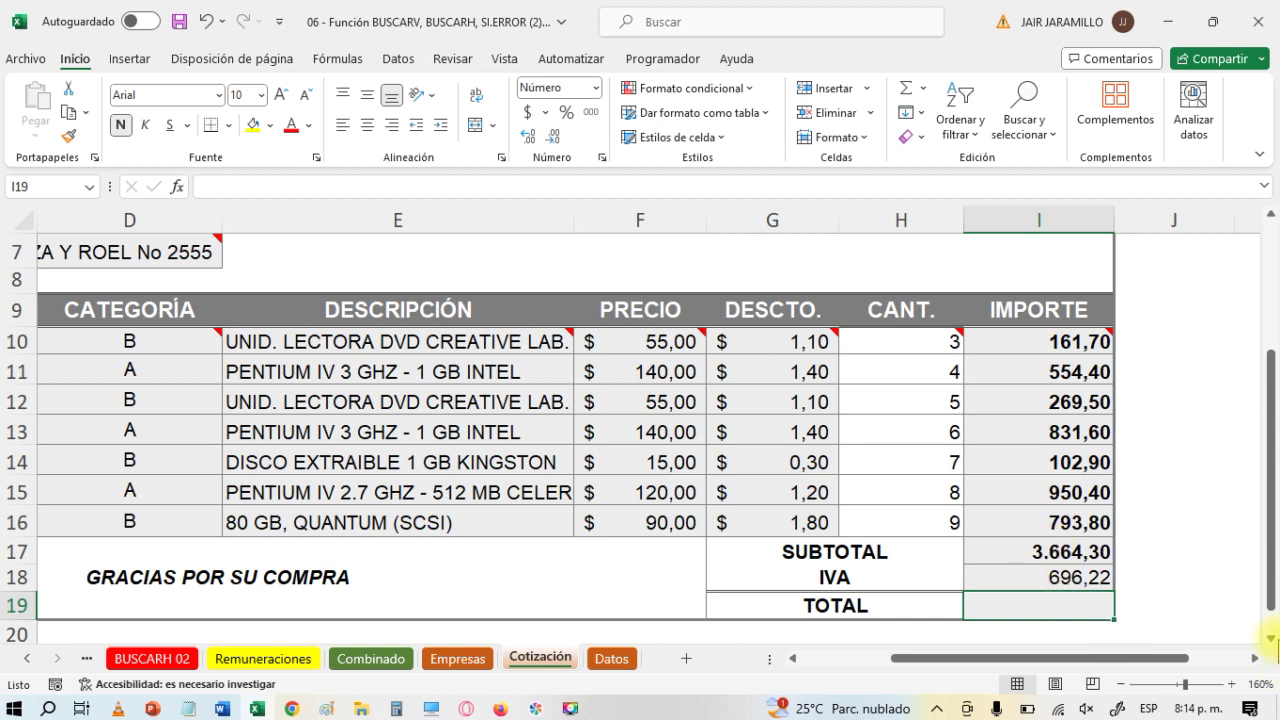
- Calculate the TOTAL in I19 by adding the SUBTOTAL and the IVA with =I17+I18
click(1008, 549)
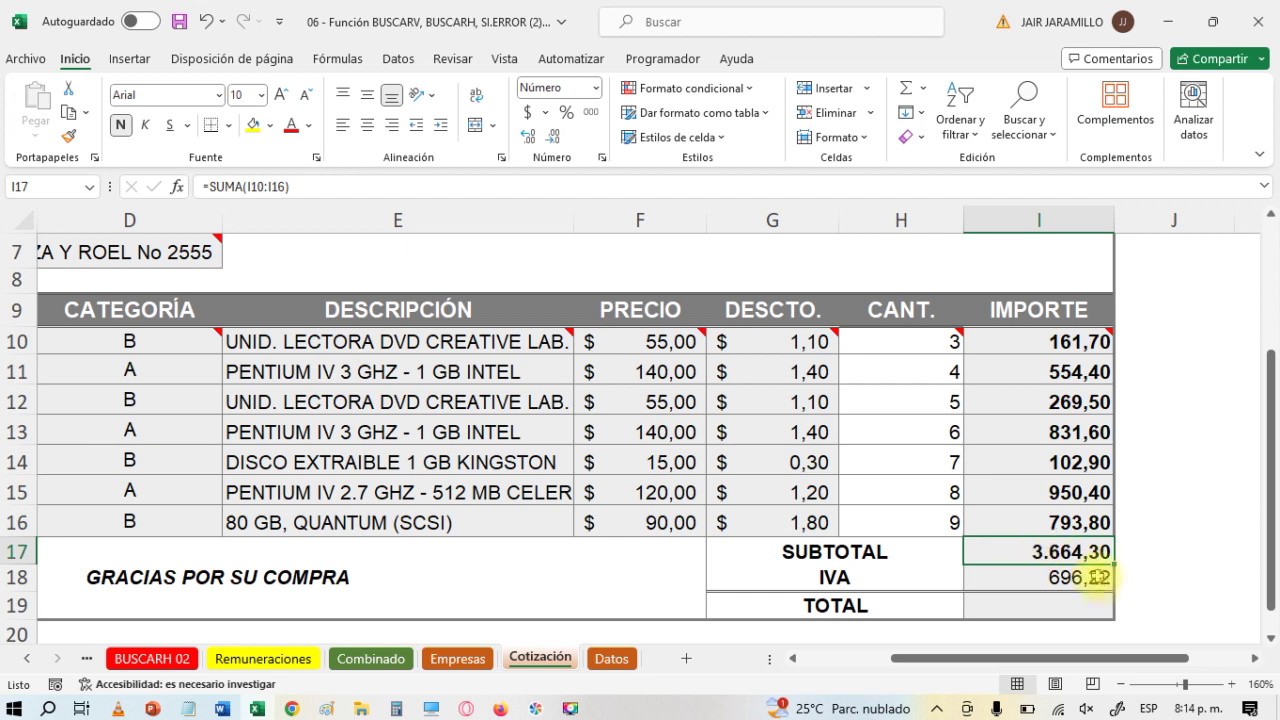
click(1022, 579)
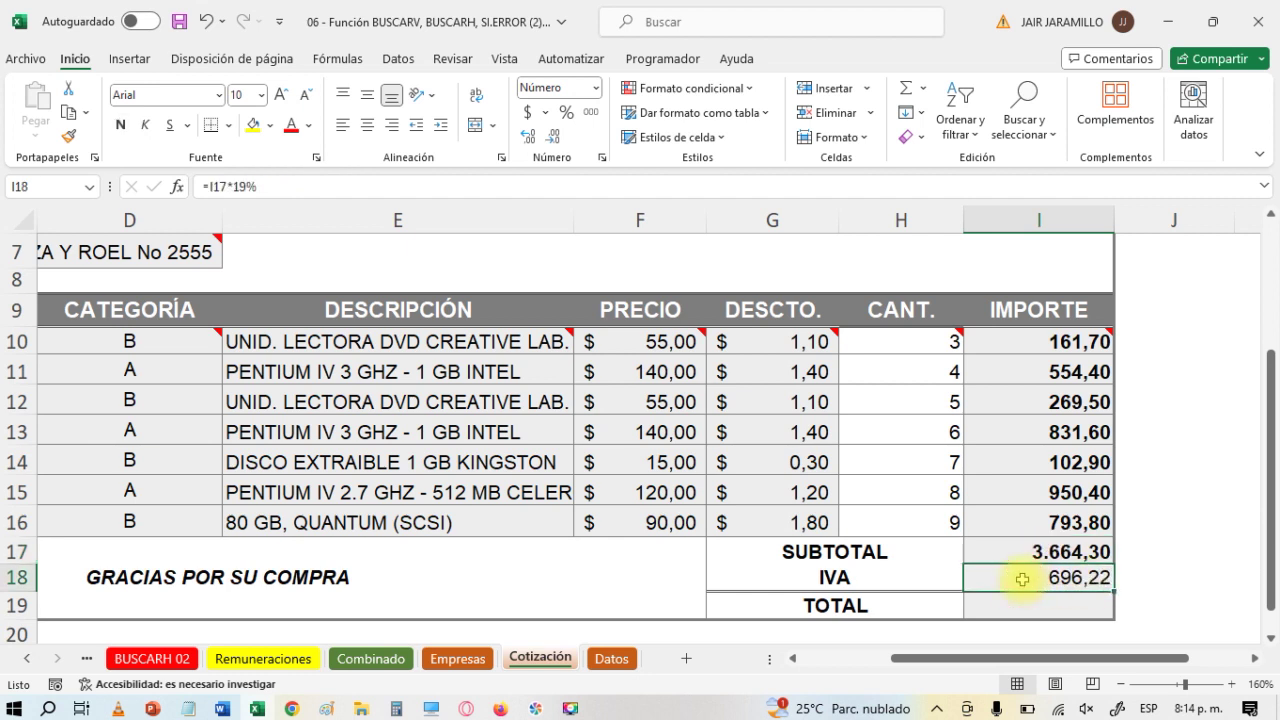
click(1031, 601)
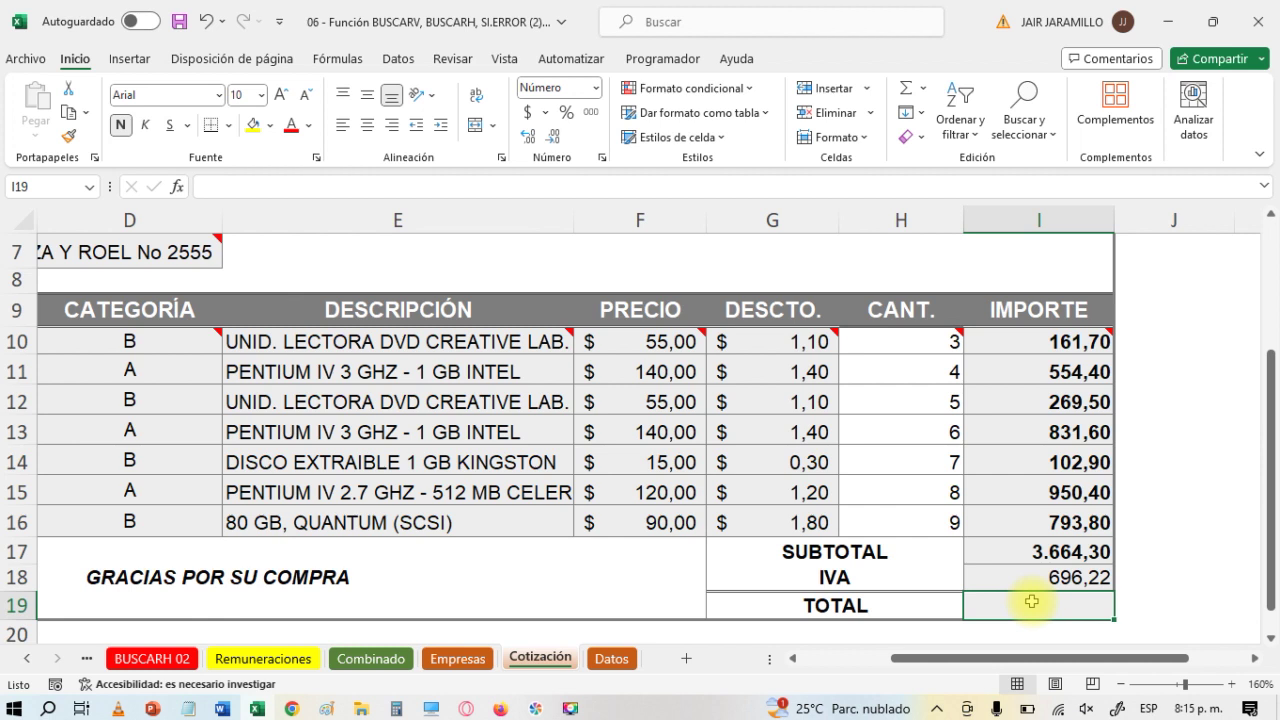
text(=)
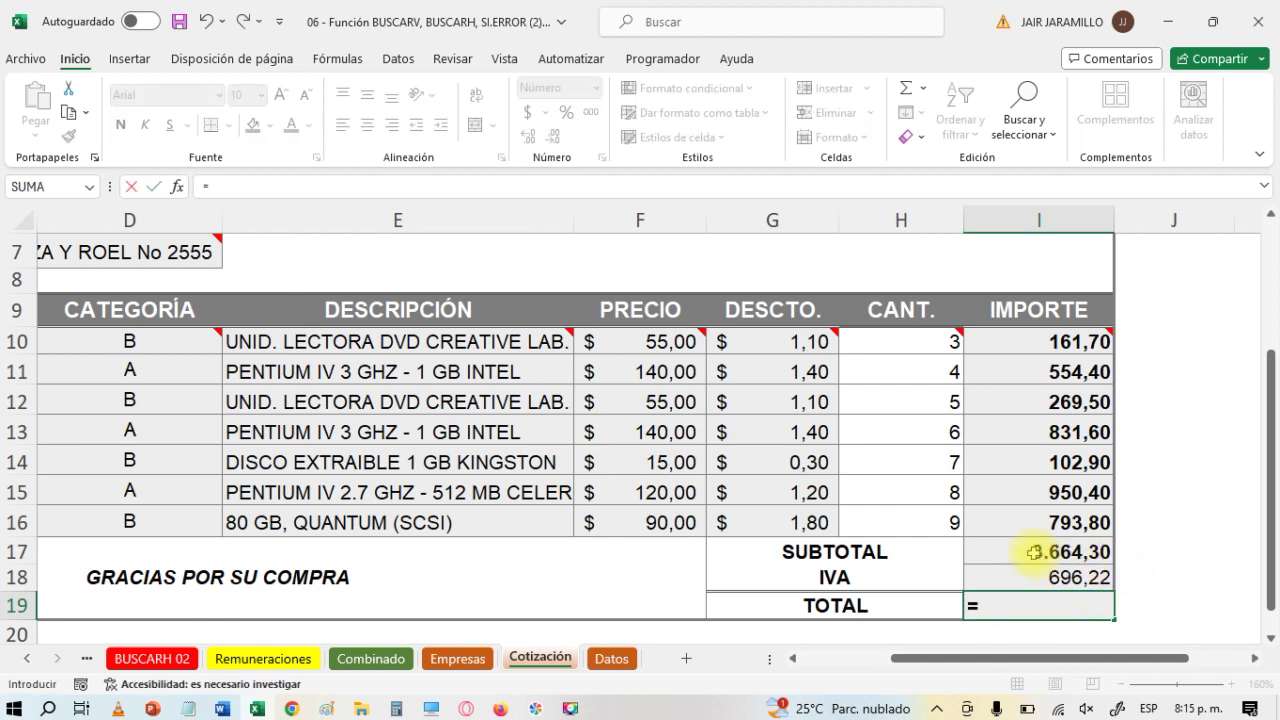
click(1034, 552)
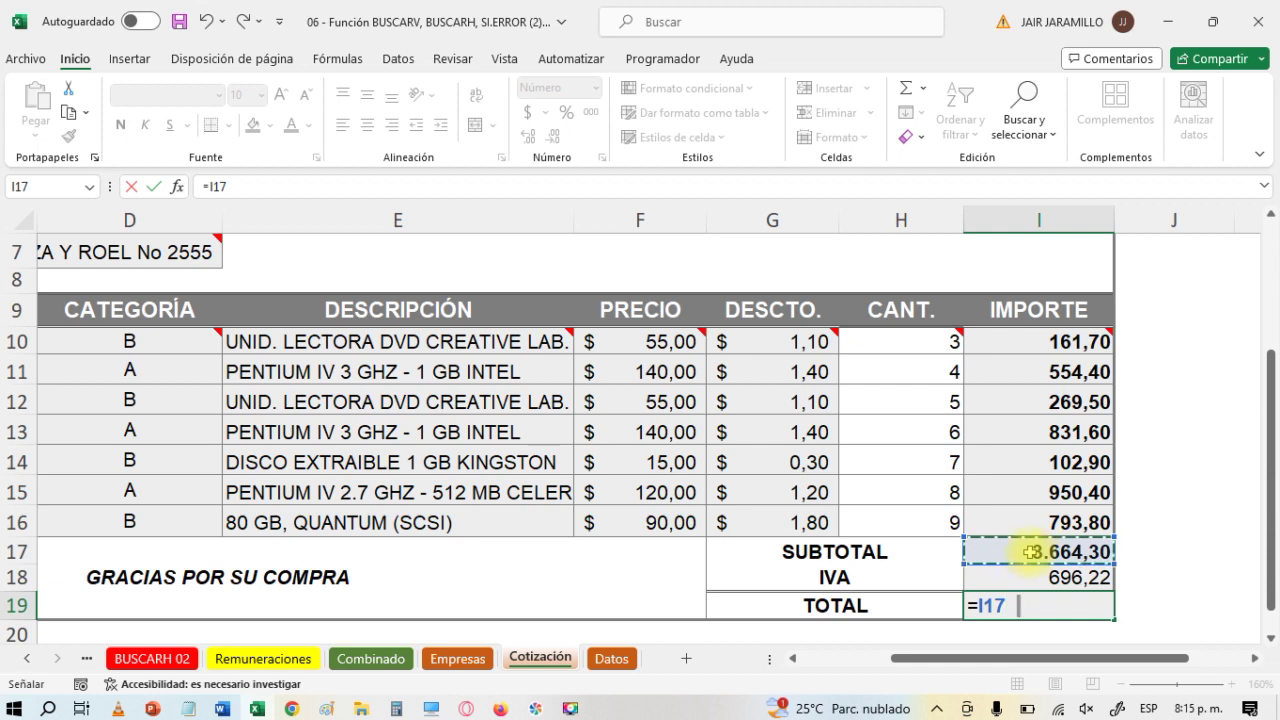
text(+)
click(1033, 578)
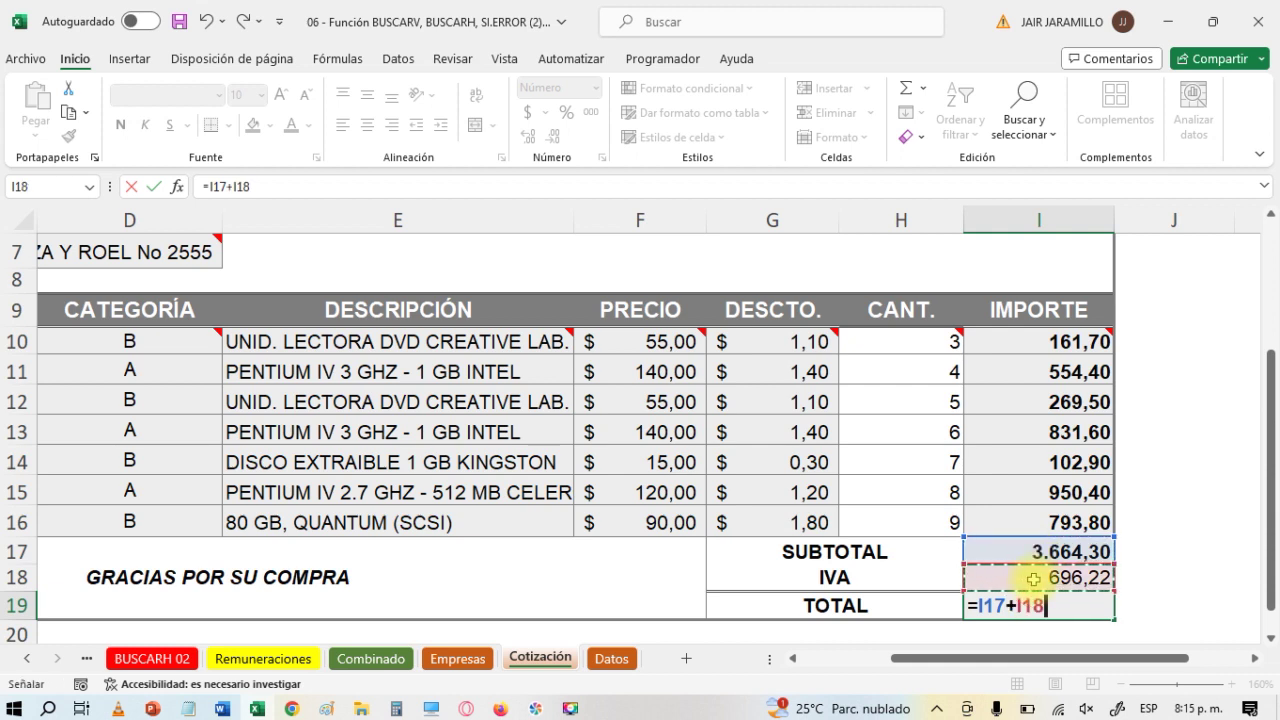
key(Return)
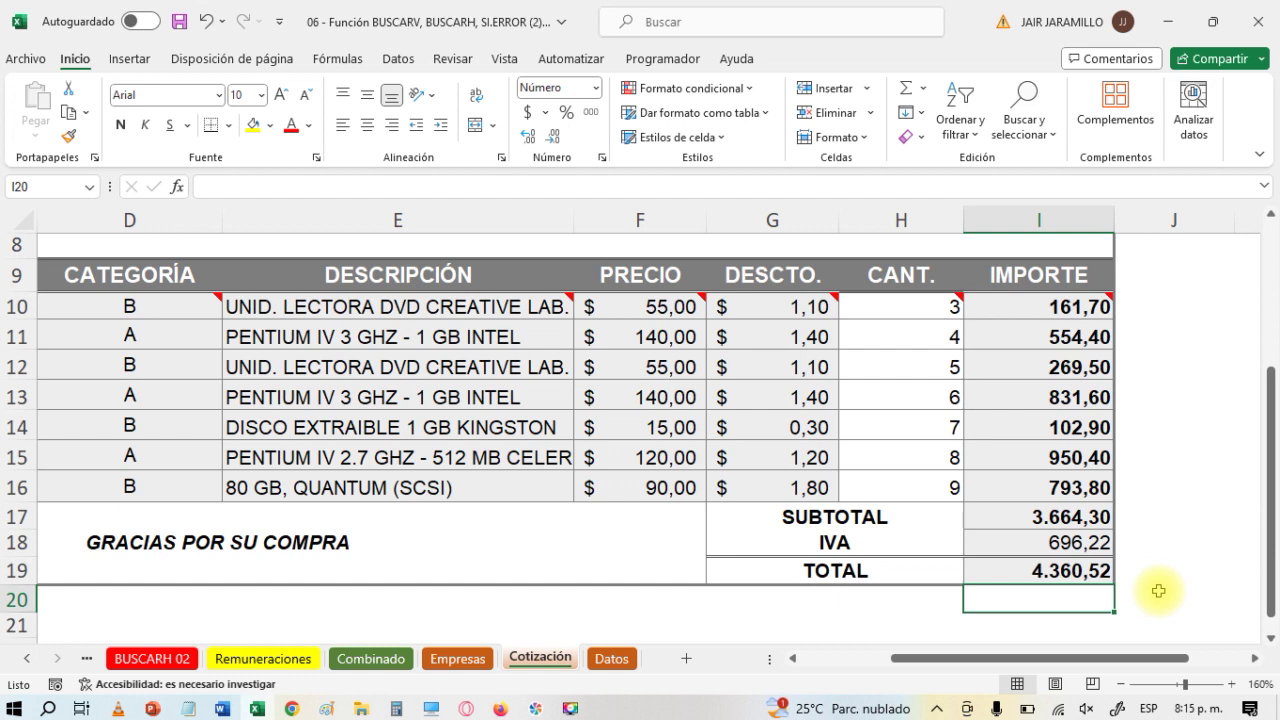
- Examine the IVA formula in I18 and how it refers to the SUBTOTAL cell
double_click(1055, 543)
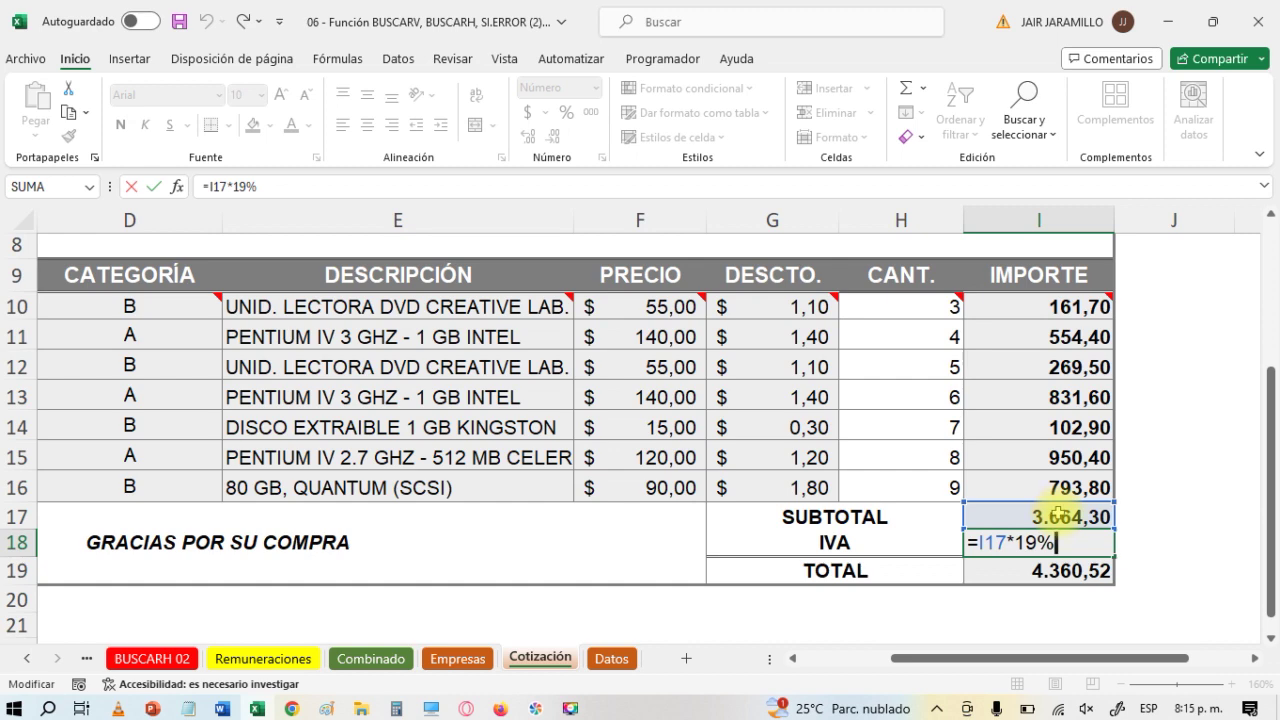
key(Escape)
scroll(1042, 492, down, 3)
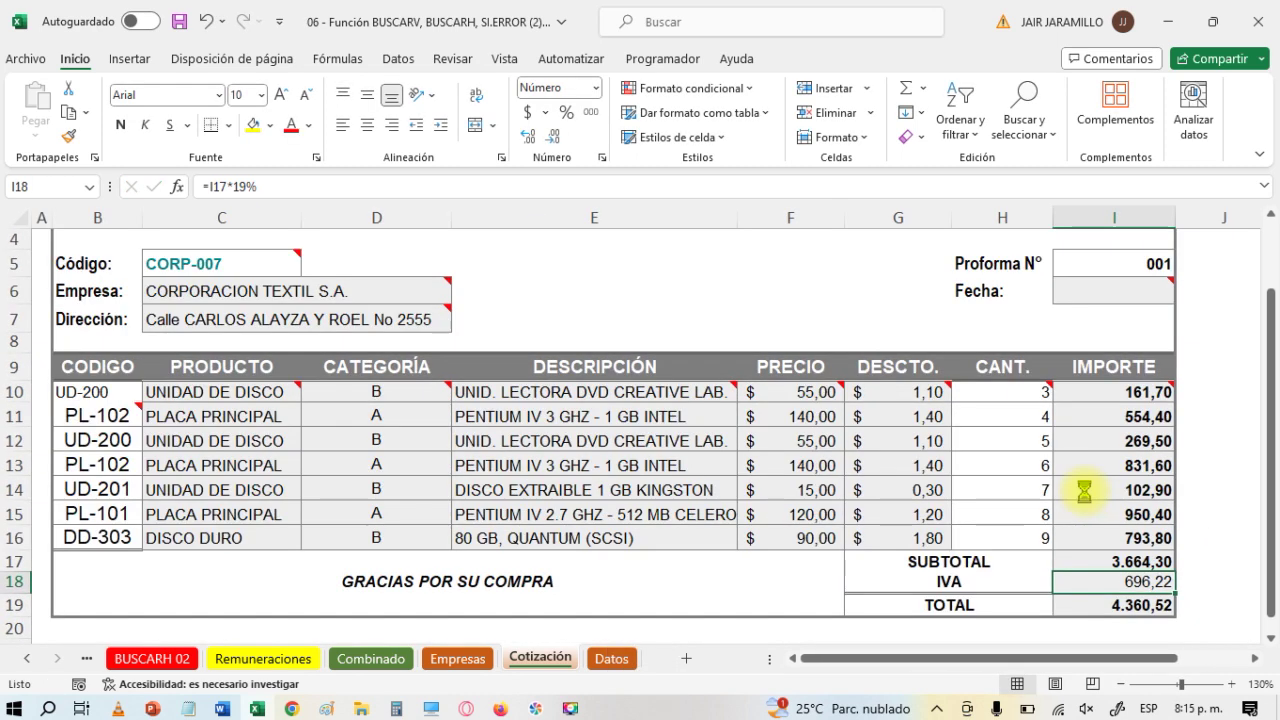
double_click(1012, 558)
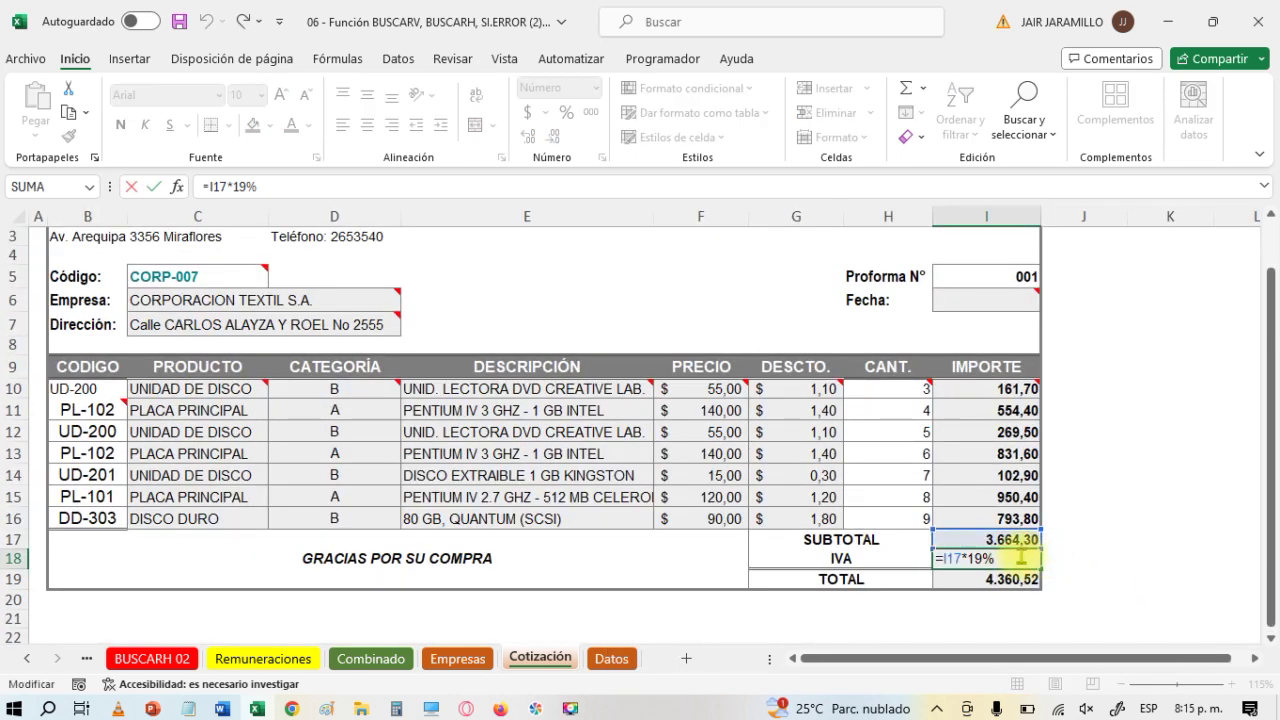
key(Escape)
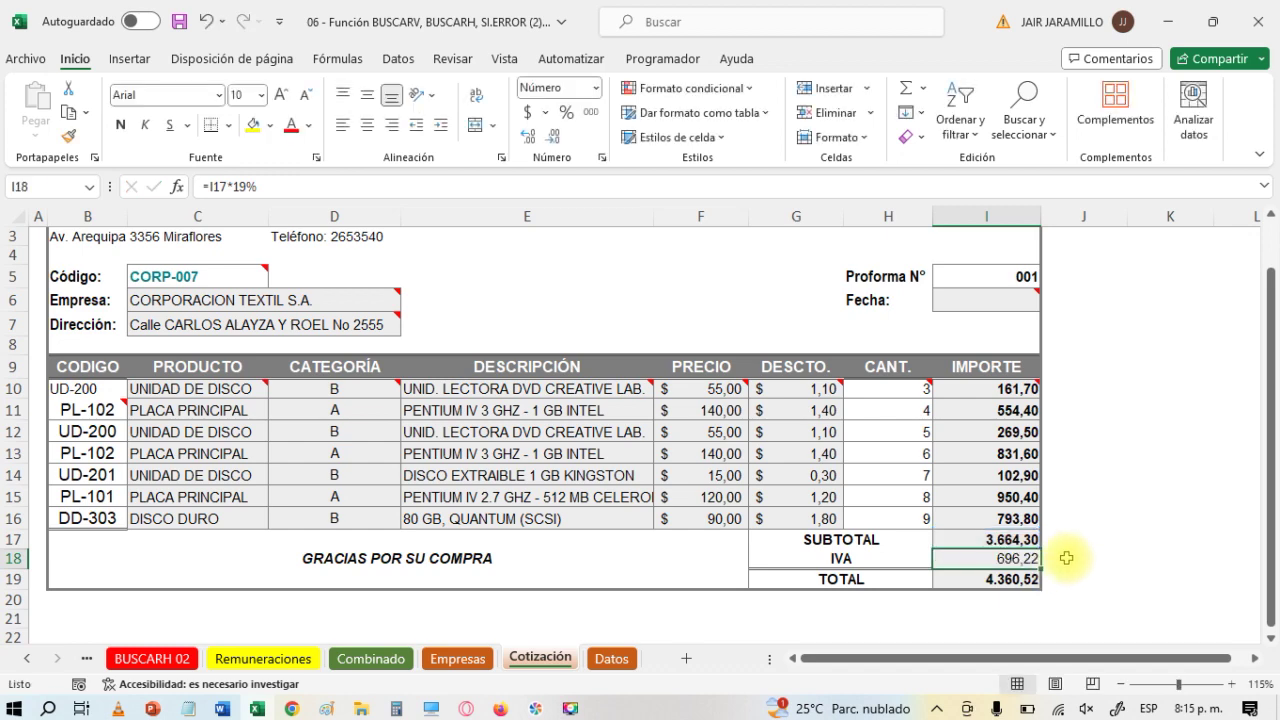
scroll(1055, 565, up, 4)
scroll(1036, 551, up, 4)
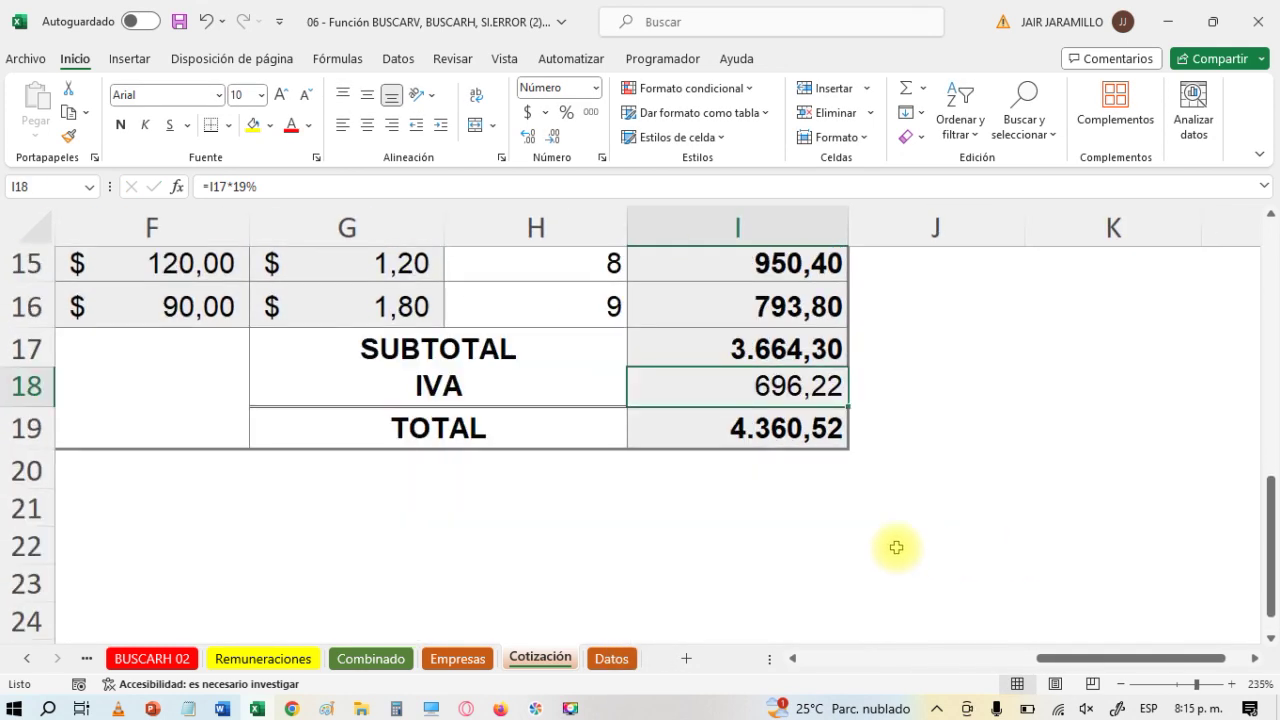
double_click(800, 388)
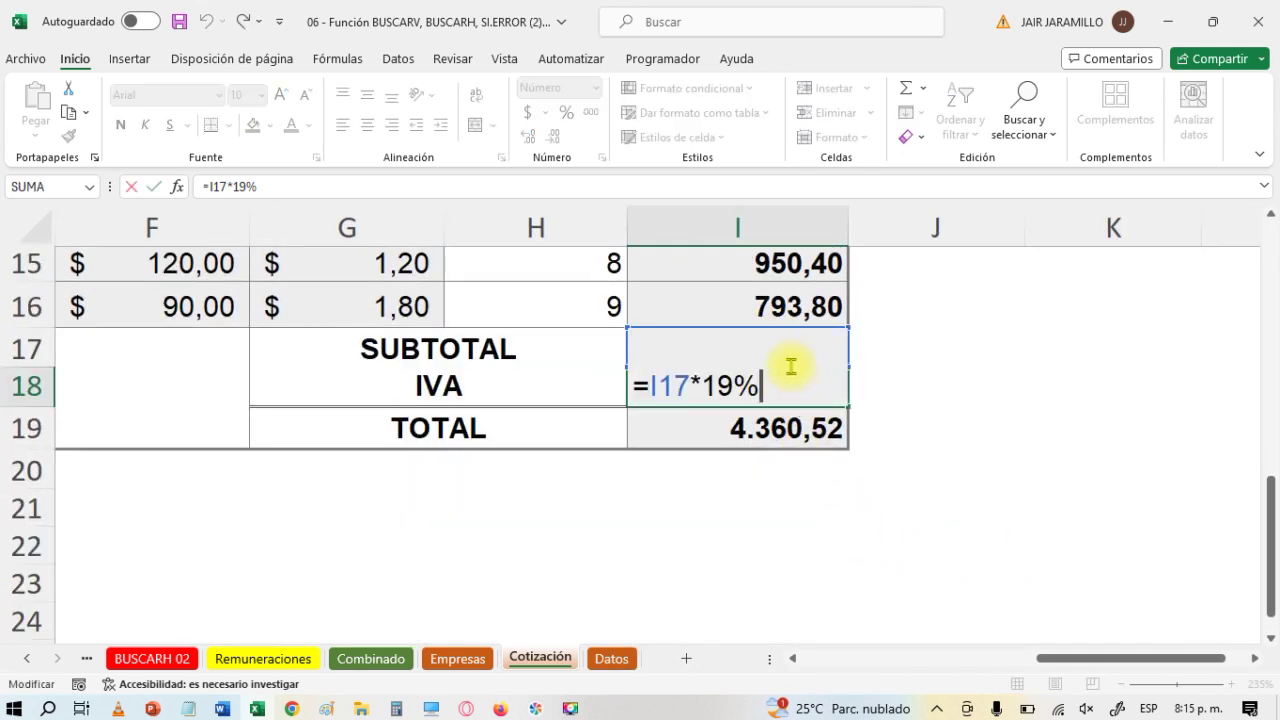
key(Escape)
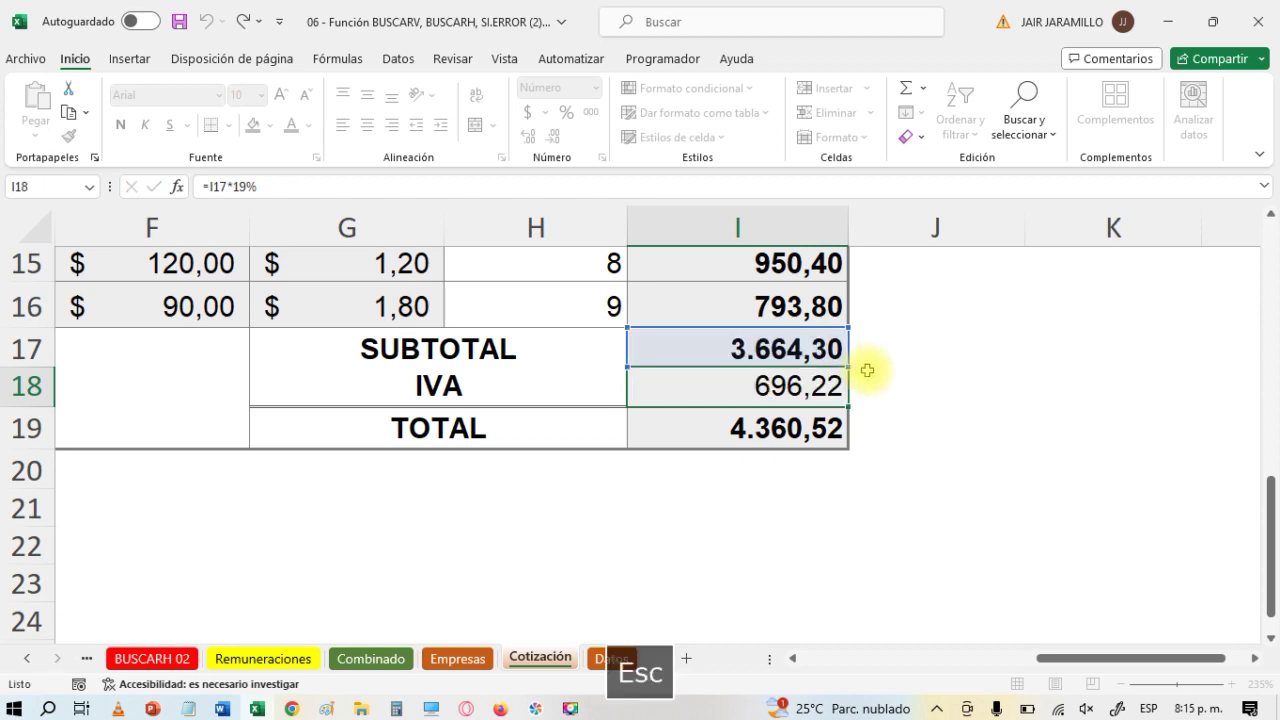
scroll(1076, 504, down, 4)
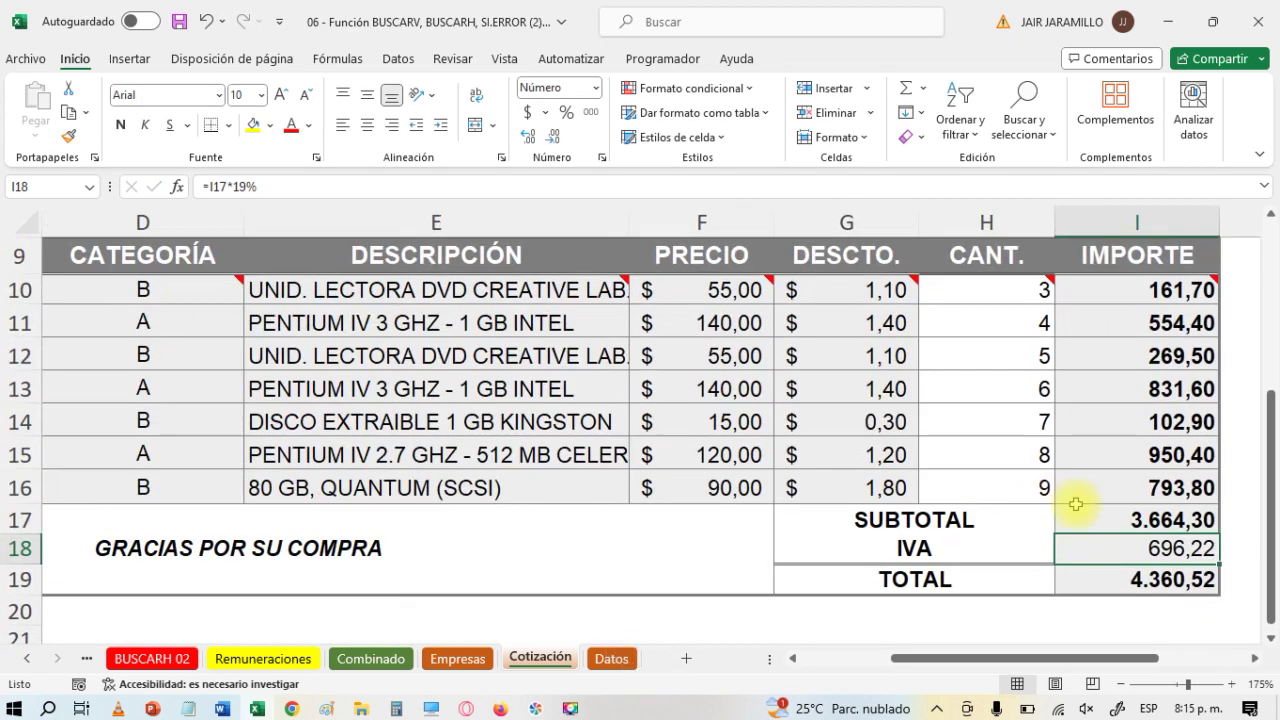
double_click(1110, 548)
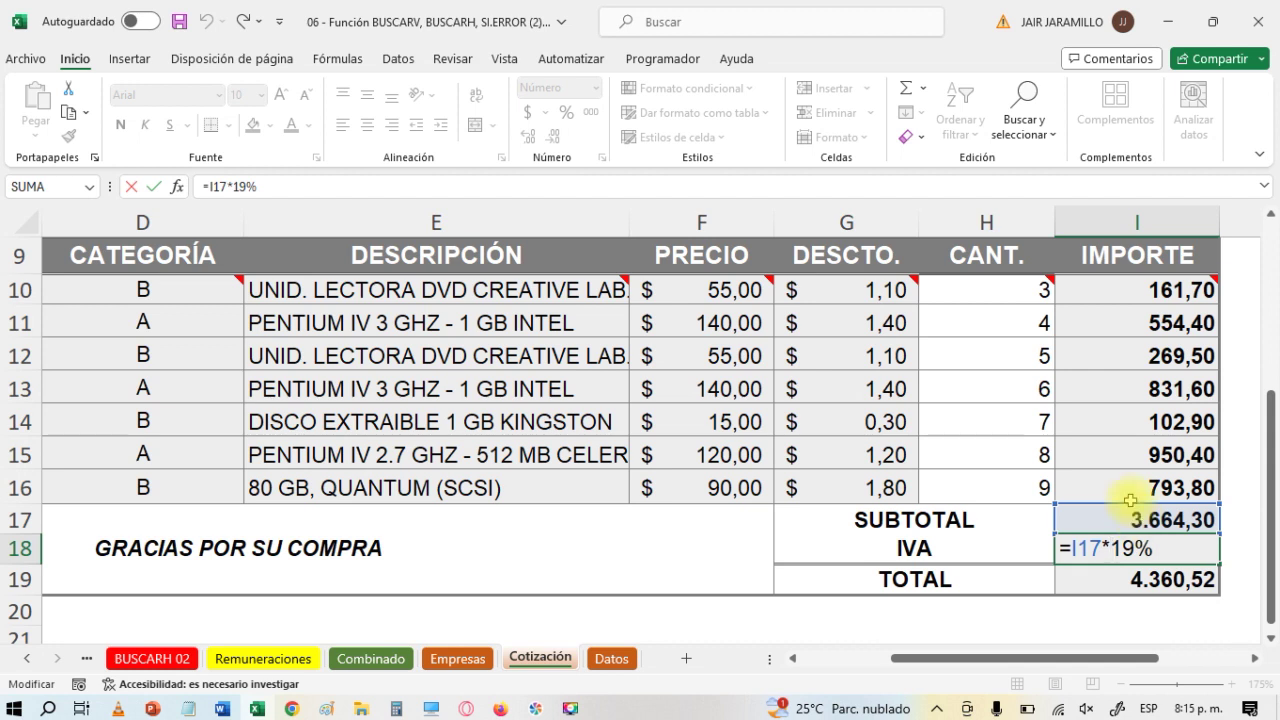
key(Escape)
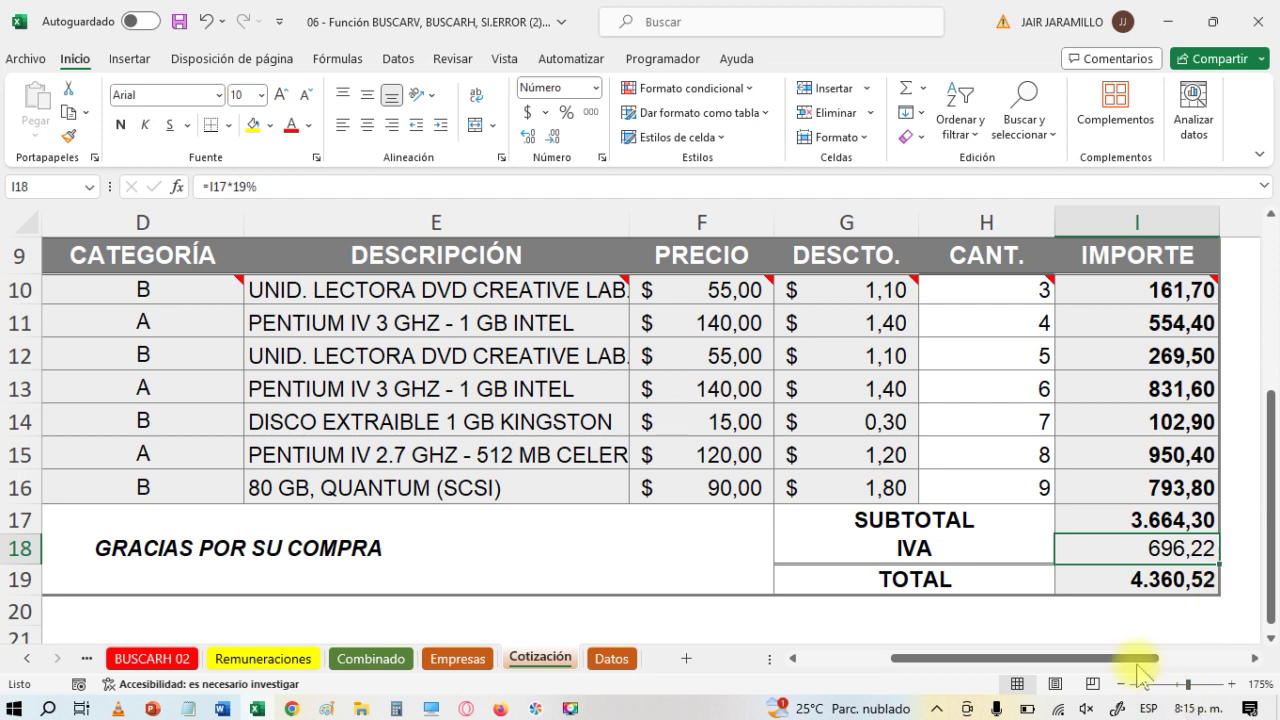
drag(1125, 658, 1153, 668)
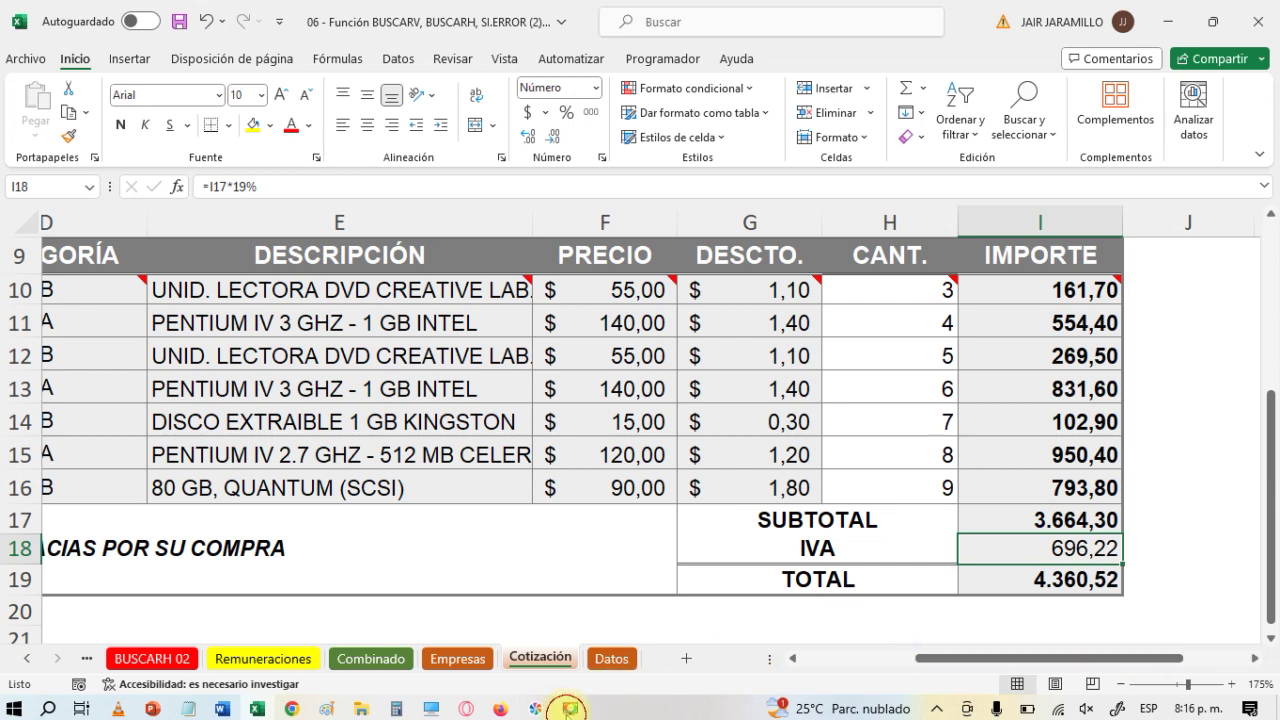
click(568, 706)
click(1186, 605)
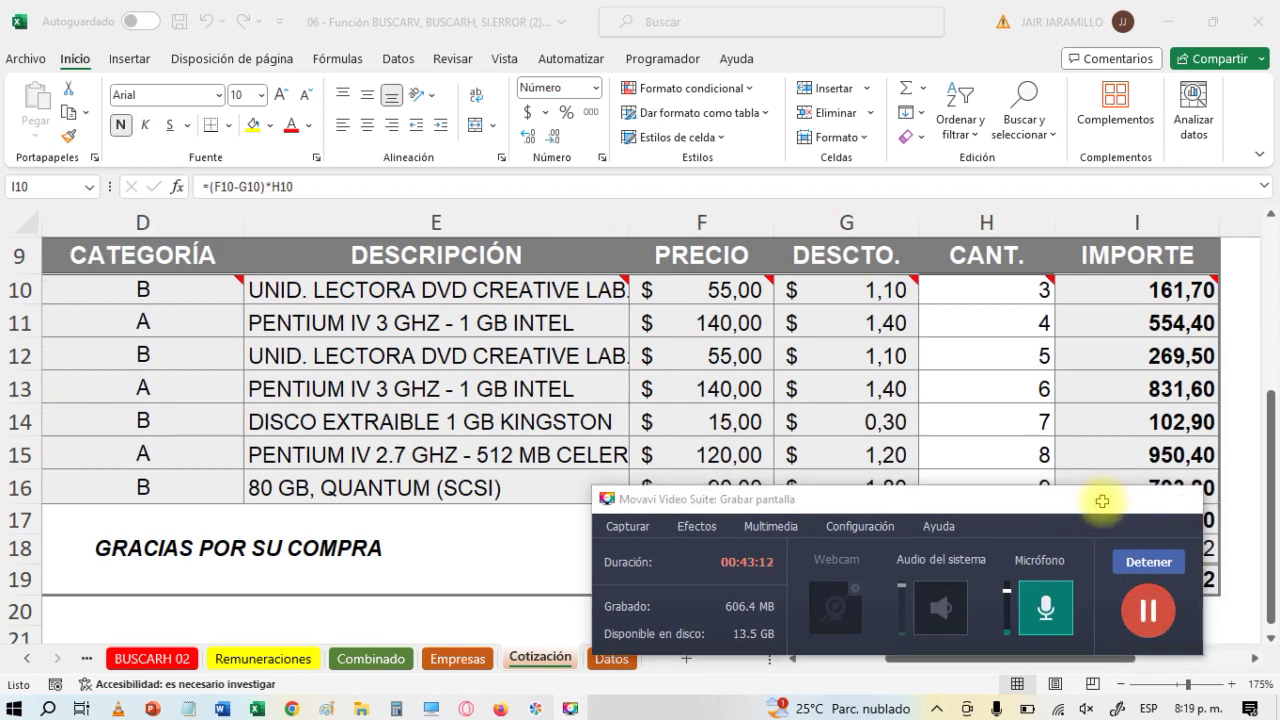
click(1155, 490)
scroll(609, 451, down, 2)
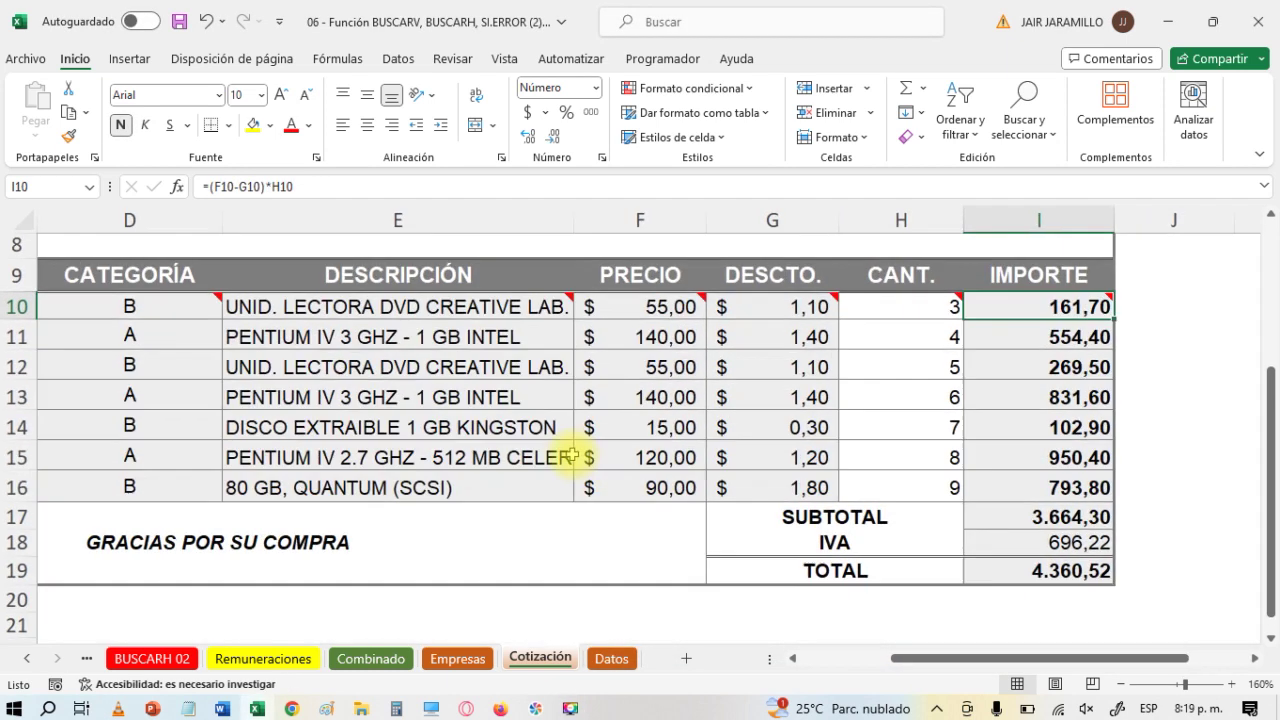
scroll(581, 447, down, 1)
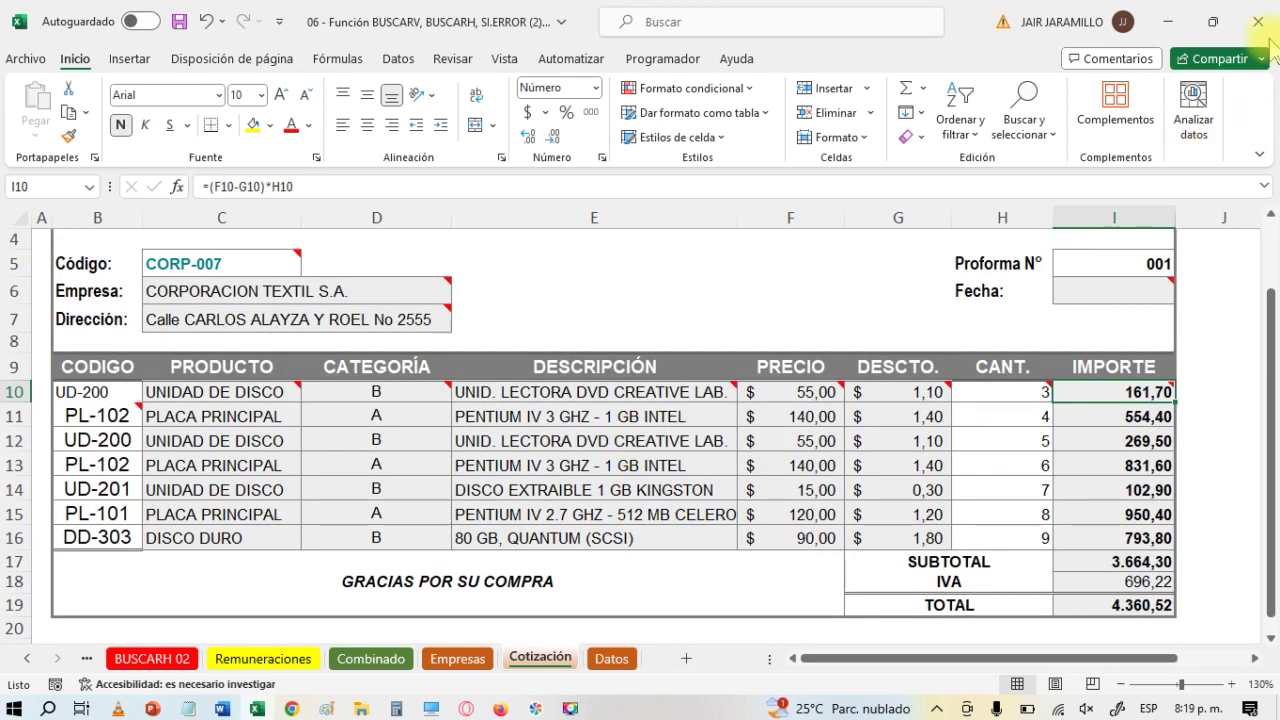
- Close the quotation workbook, saving its changes, and close the Calculator
click(1257, 35)
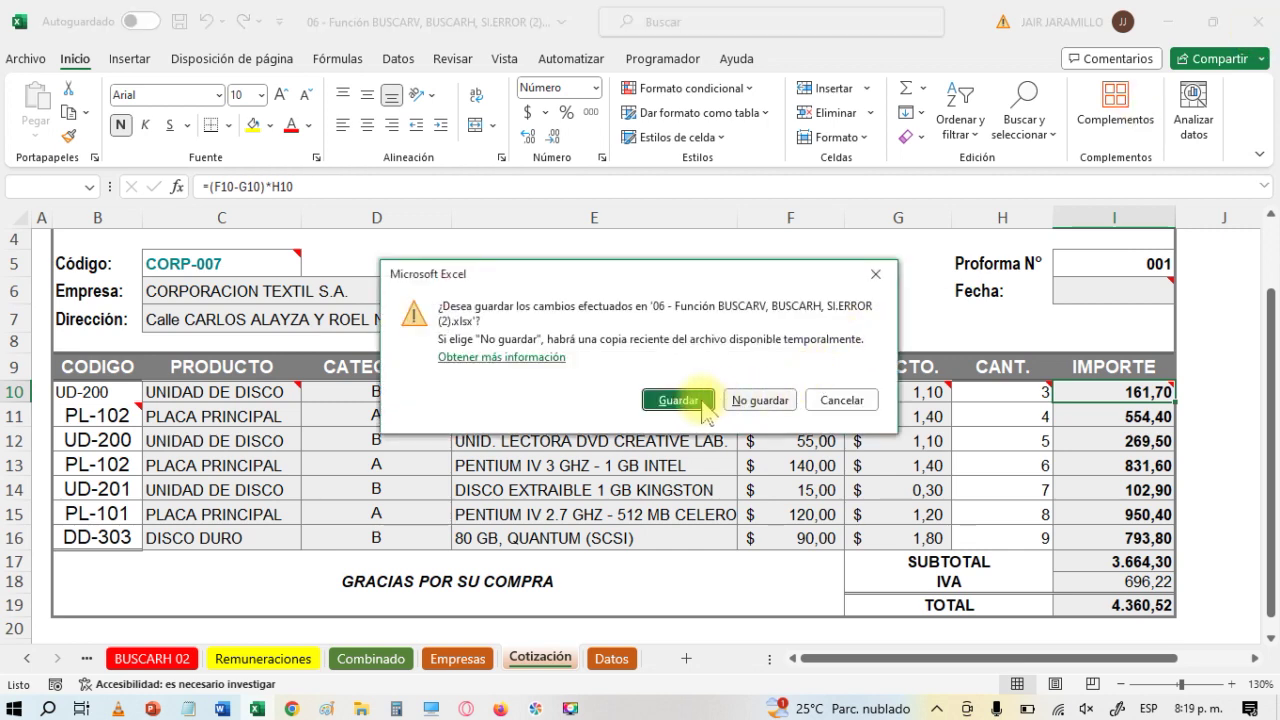
click(662, 400)
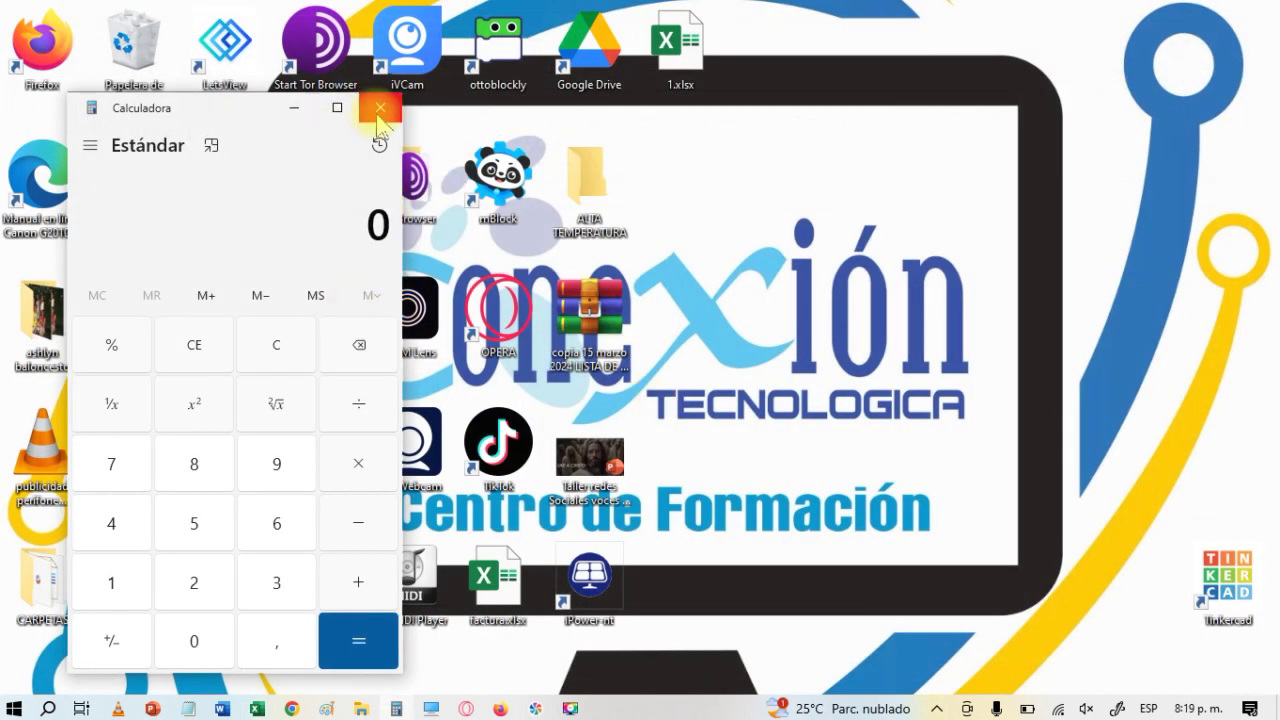
click(385, 100)
- Switch to Google Drive in the browser, download 07 - Subtotales.xlsx, and open the downloaded workbook with editing enabled
click(291, 708)
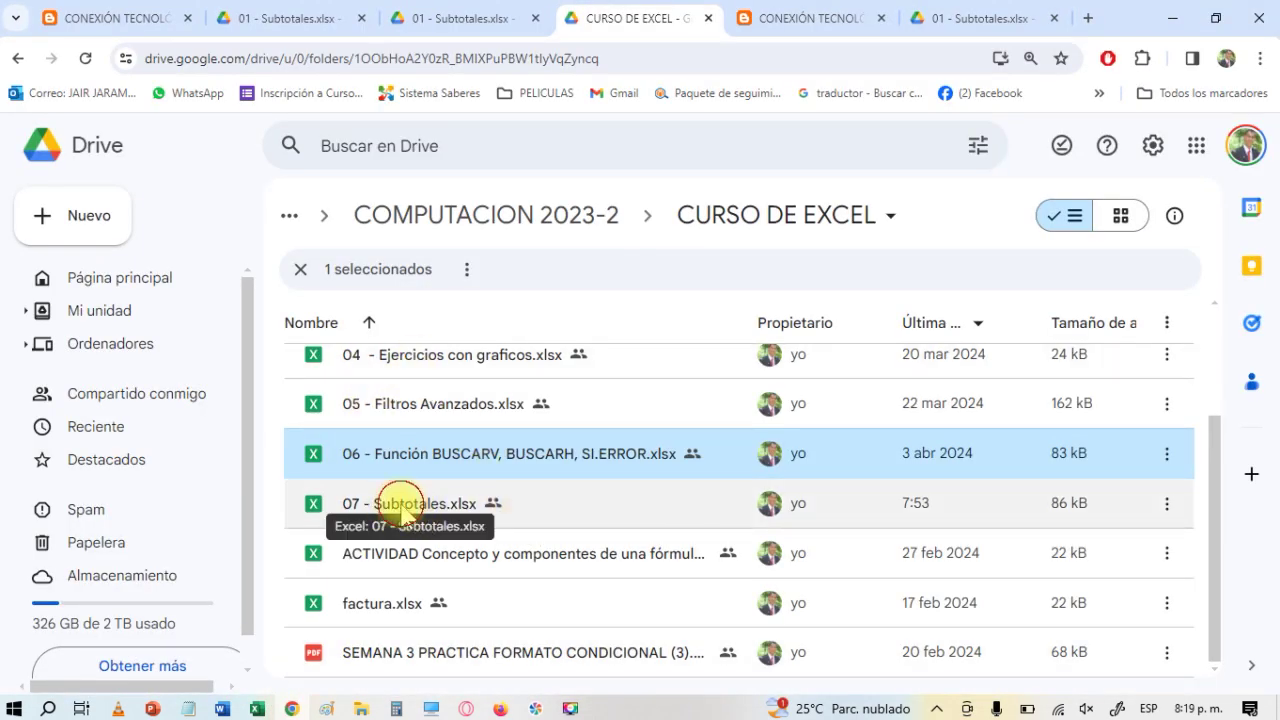
click(410, 515)
right_click(412, 515)
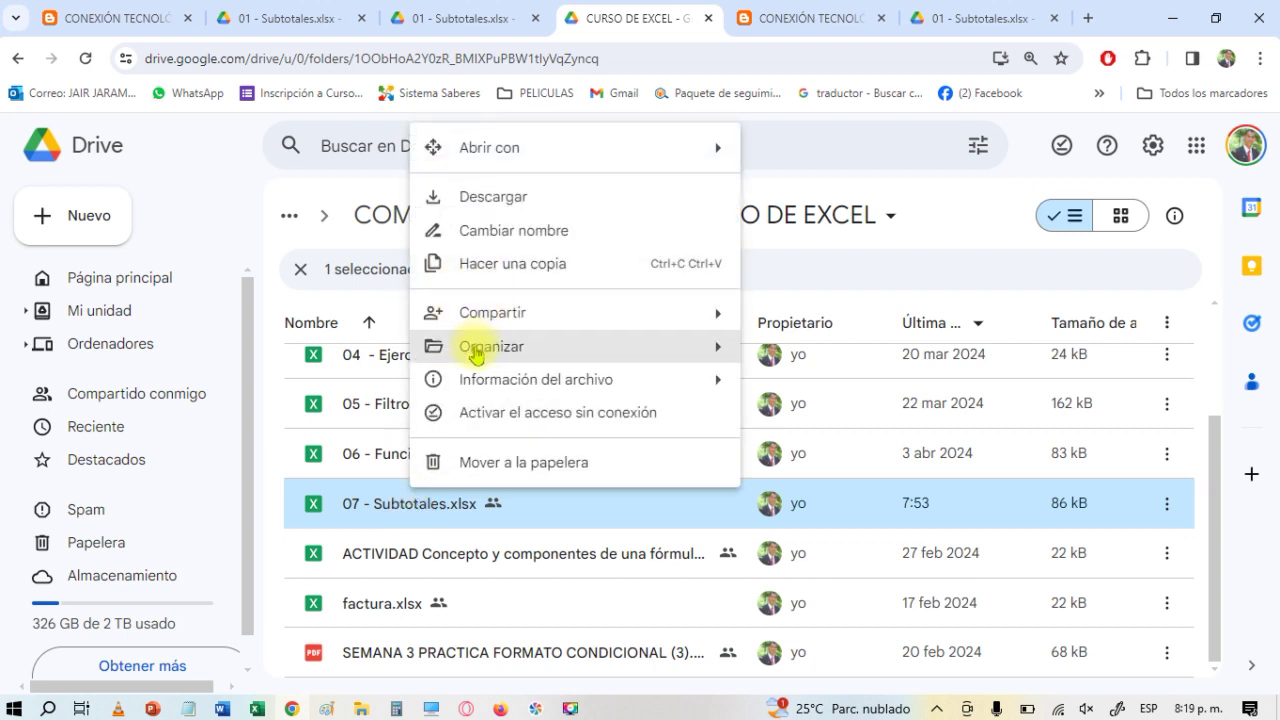
click(526, 205)
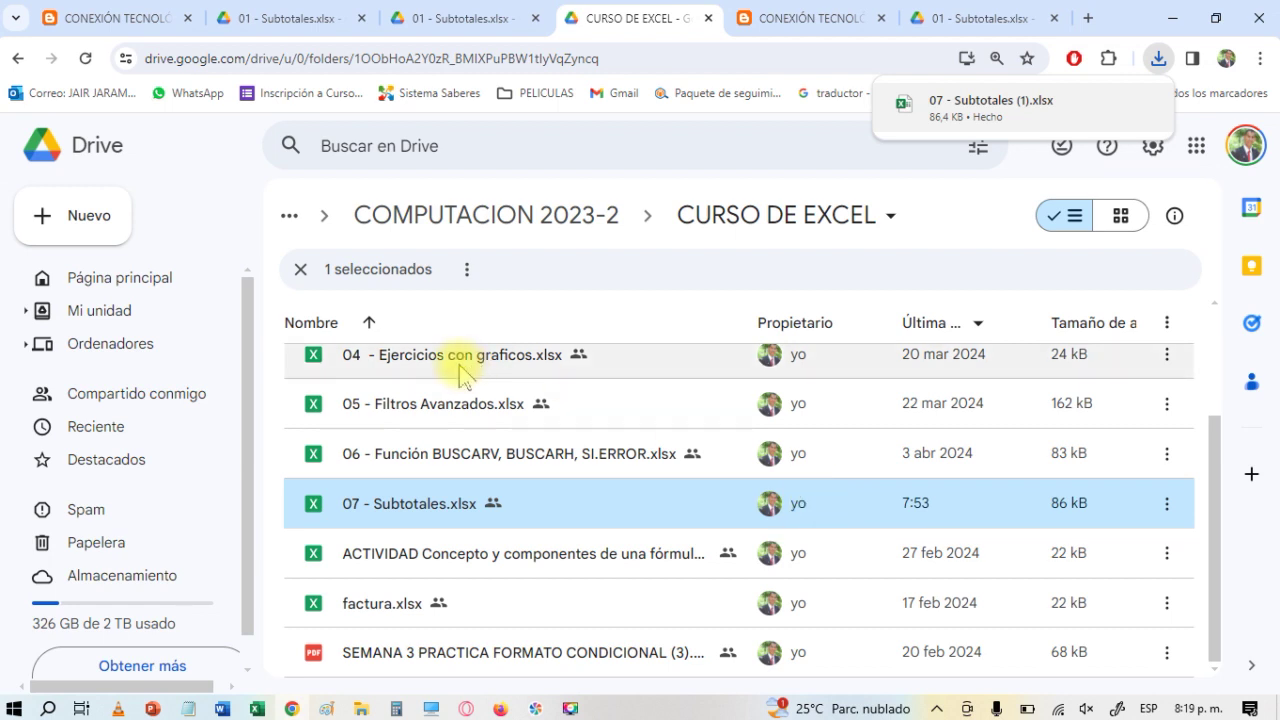
click(985, 118)
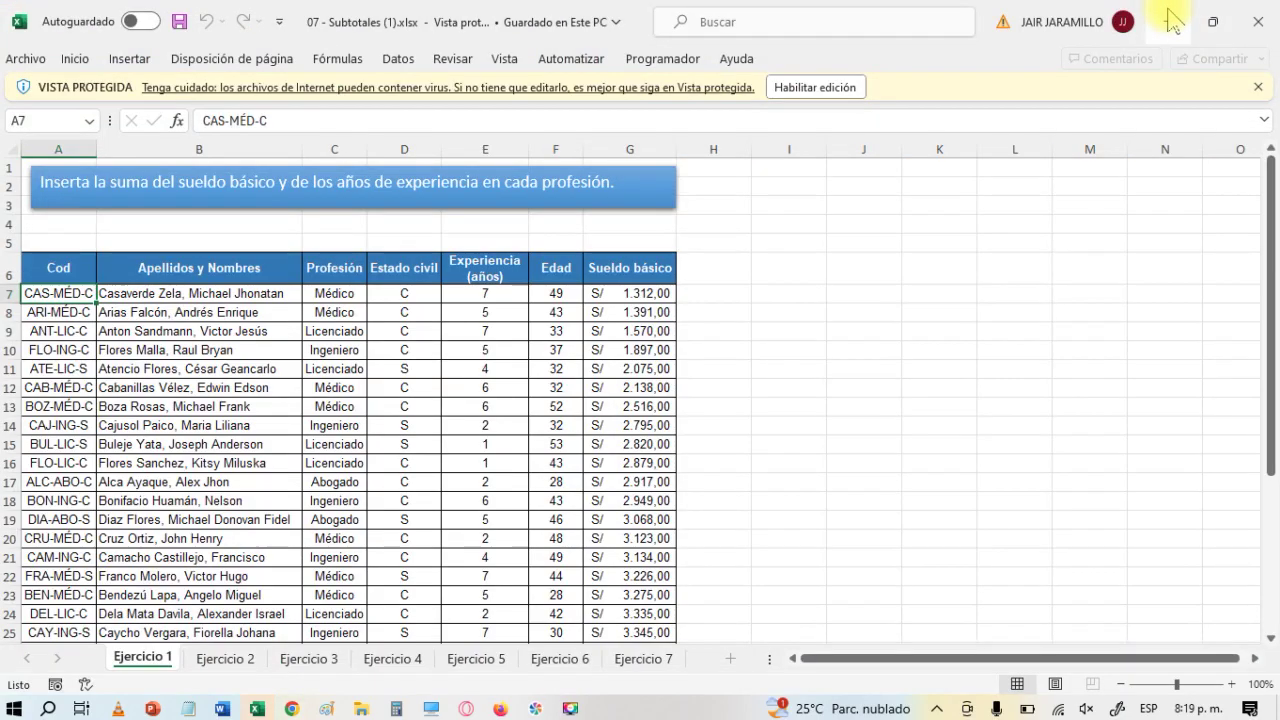
click(814, 87)
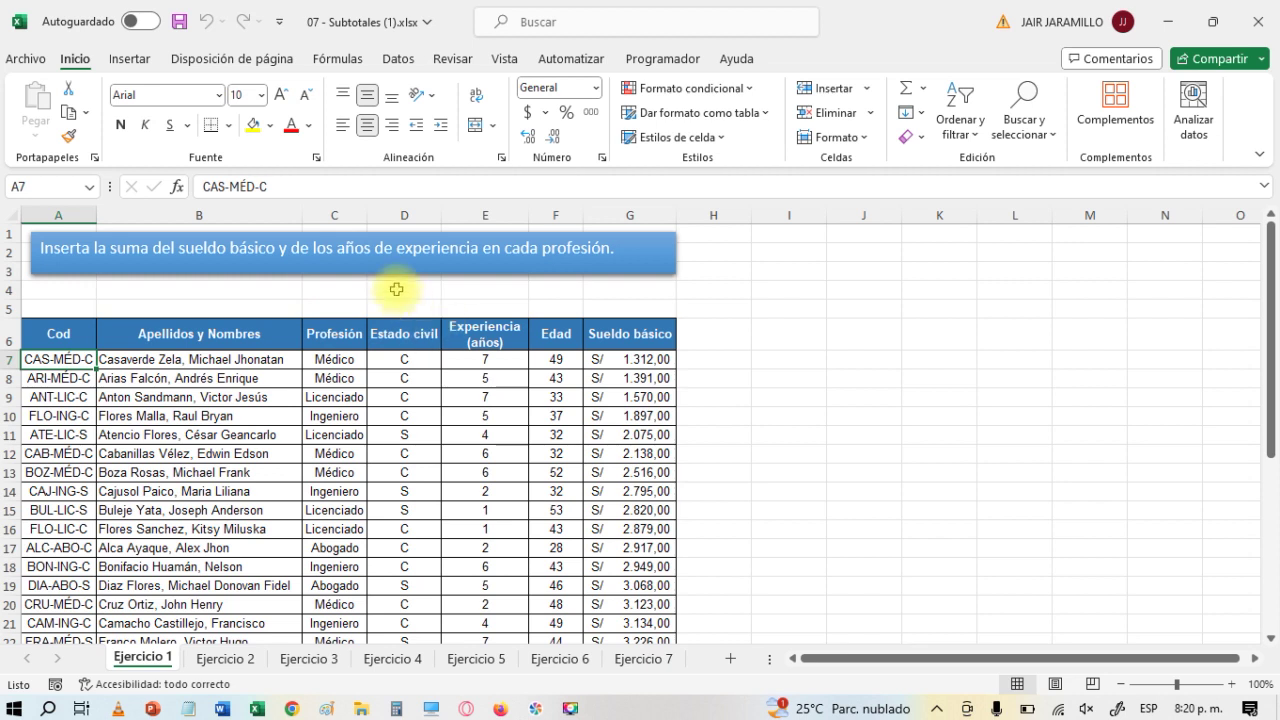
- Examine the columns of the staff table on the Ejercicio 1 sheet and read the exercise instruction above it
click(69, 436)
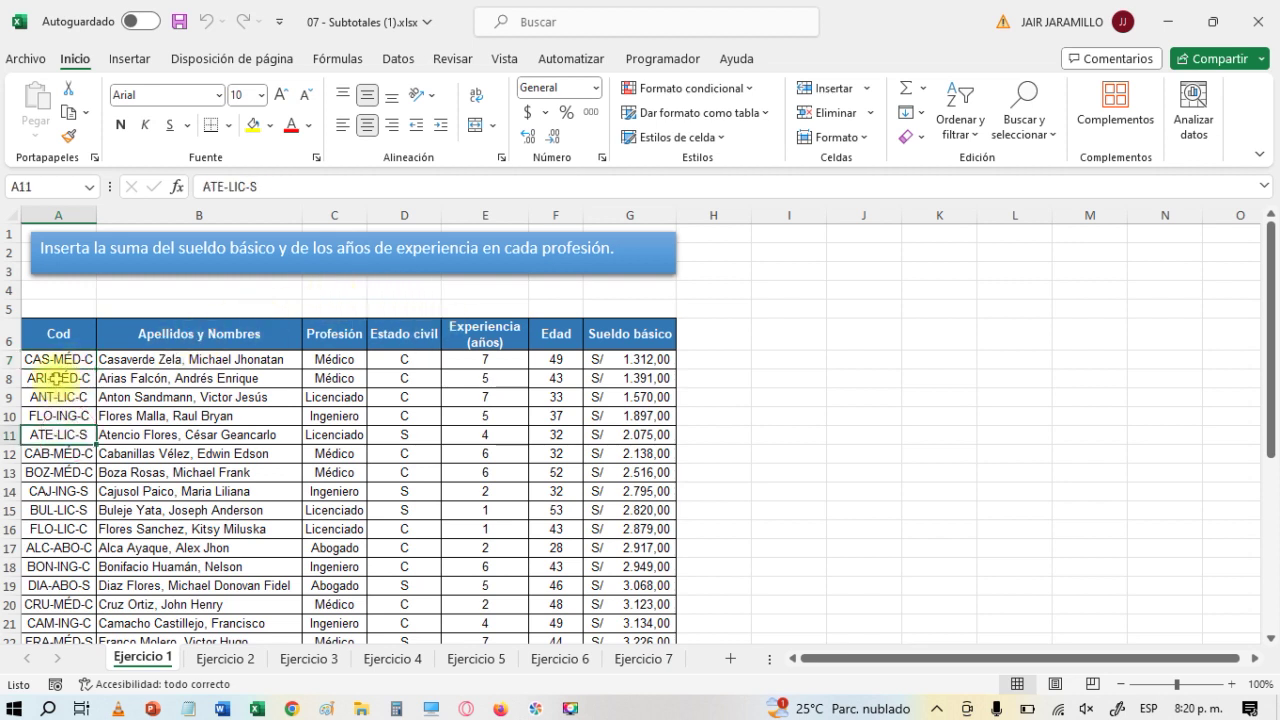
drag(57, 358, 70, 510)
drag(168, 360, 163, 526)
drag(323, 362, 334, 529)
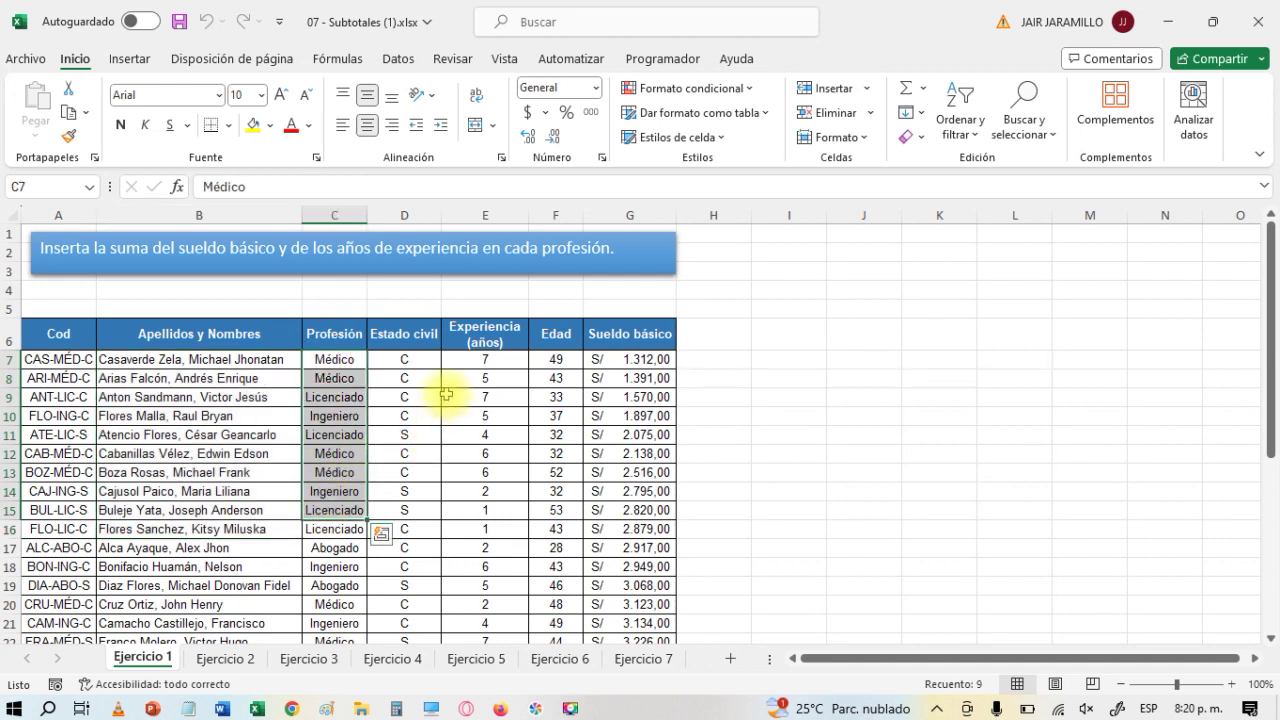
drag(420, 351, 425, 447)
drag(471, 374, 490, 492)
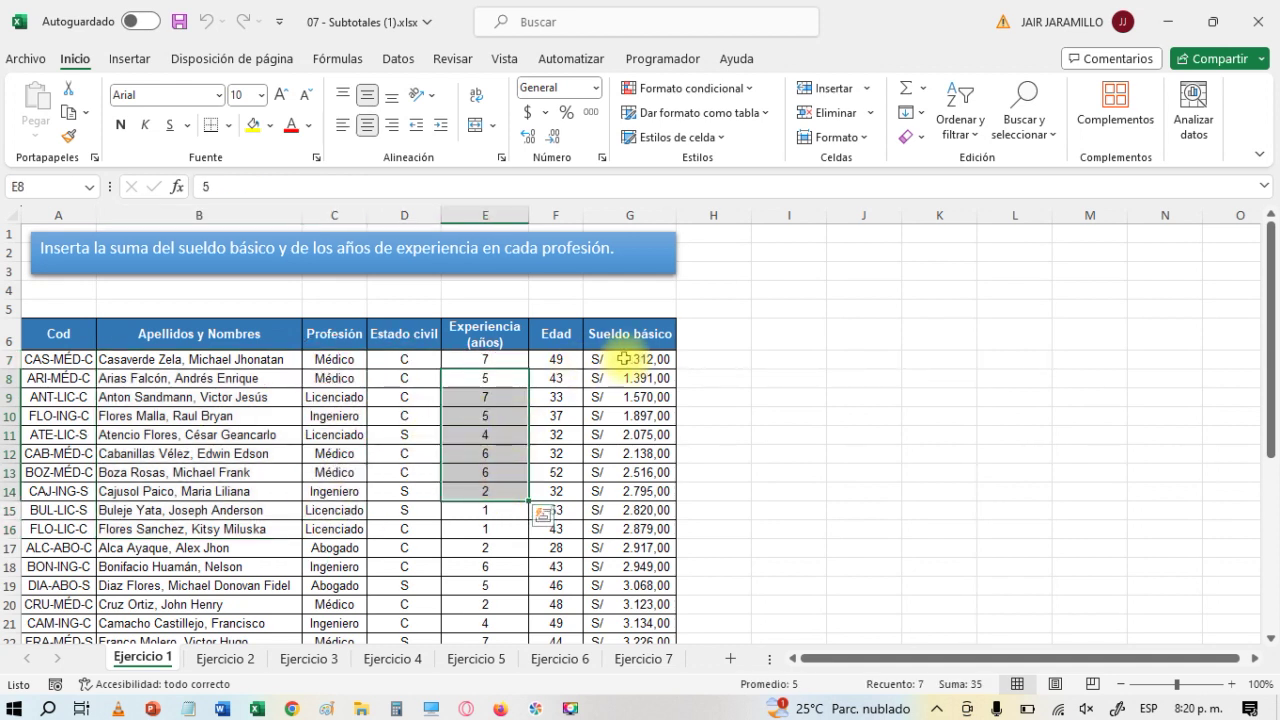
drag(617, 359, 619, 525)
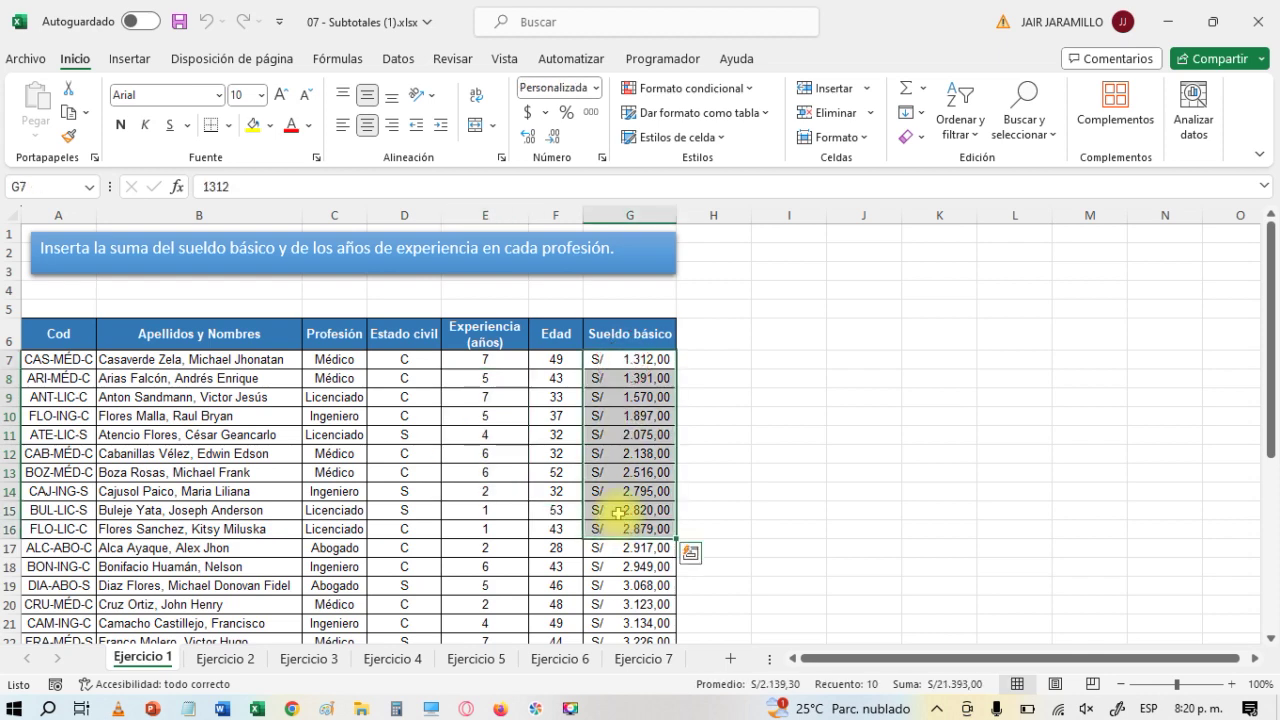
click(61, 251)
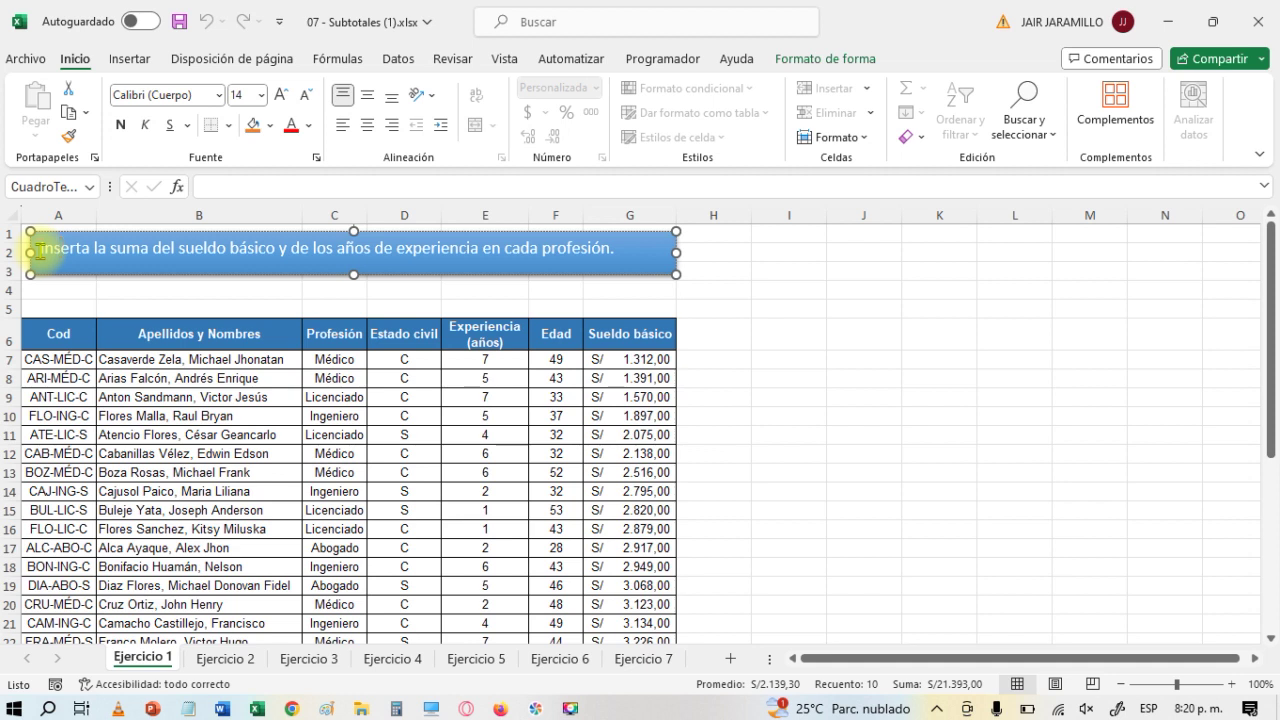
drag(38, 250, 604, 258)
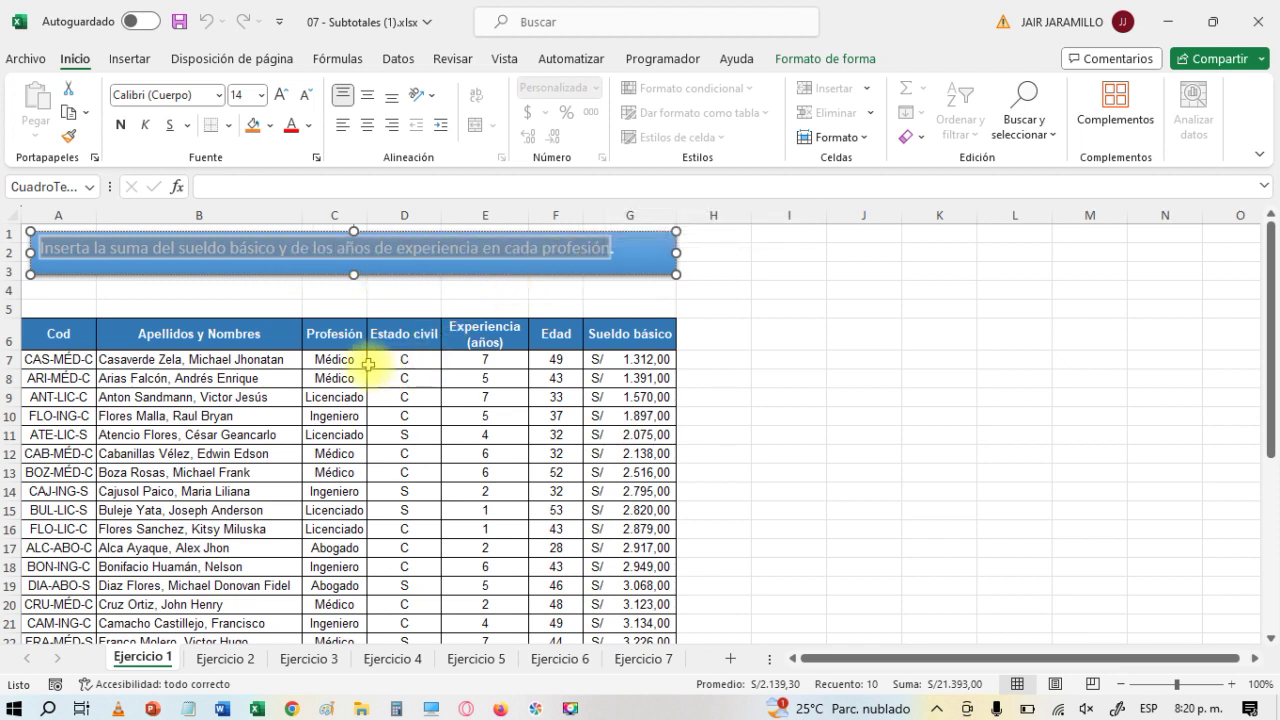
- Examine how the professions are mixed in the Profesión column and how they relate to the Sueldo básico amounts
drag(346, 360, 347, 379)
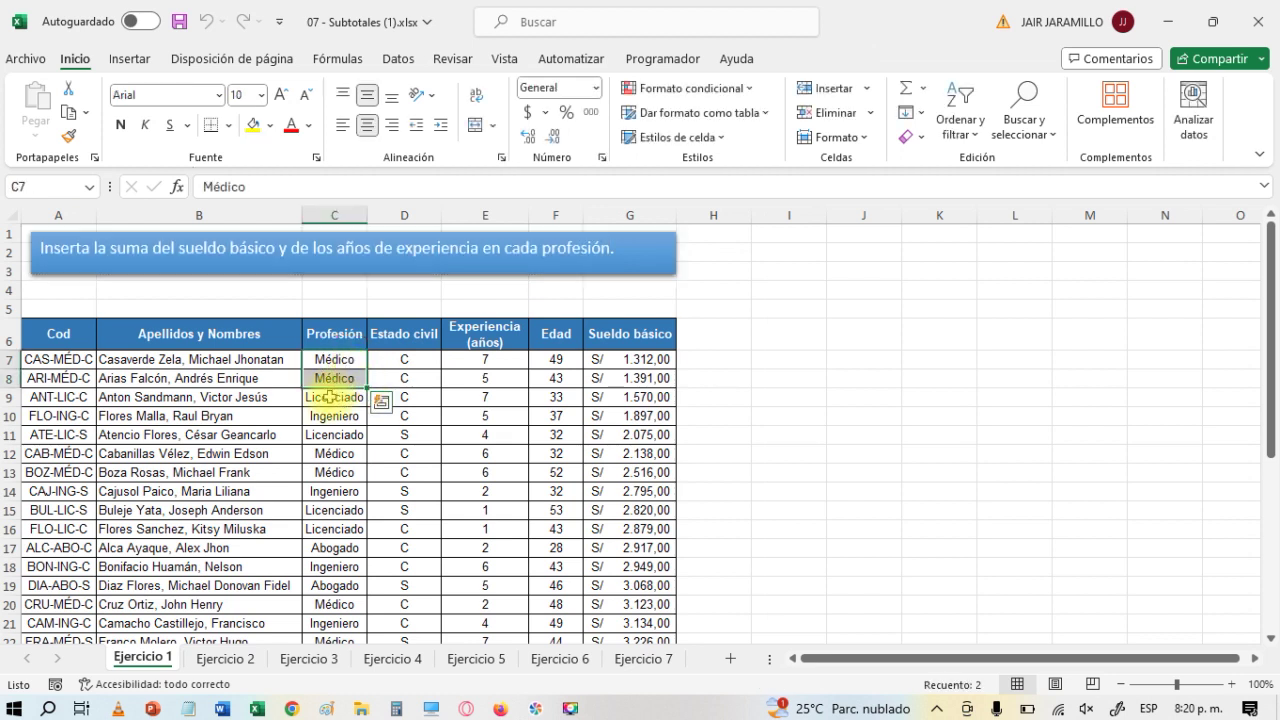
click(332, 396)
click(317, 416)
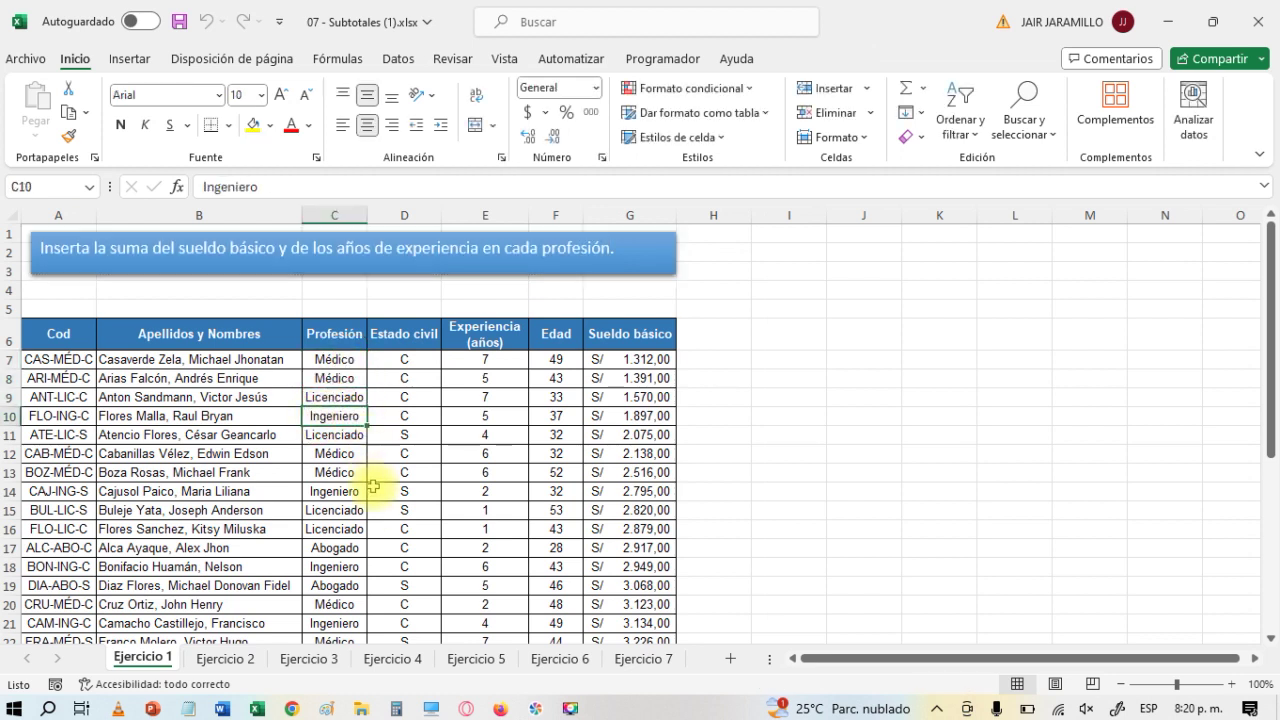
click(340, 548)
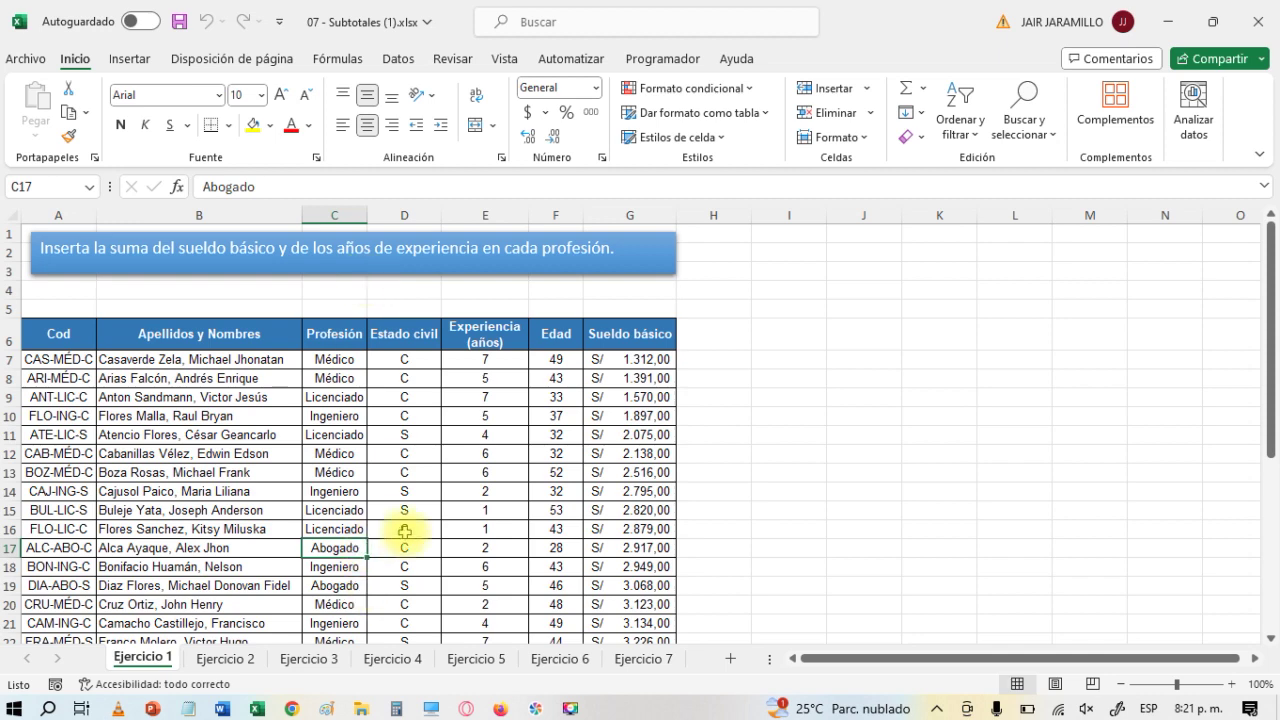
scroll(204, 434, down, 1)
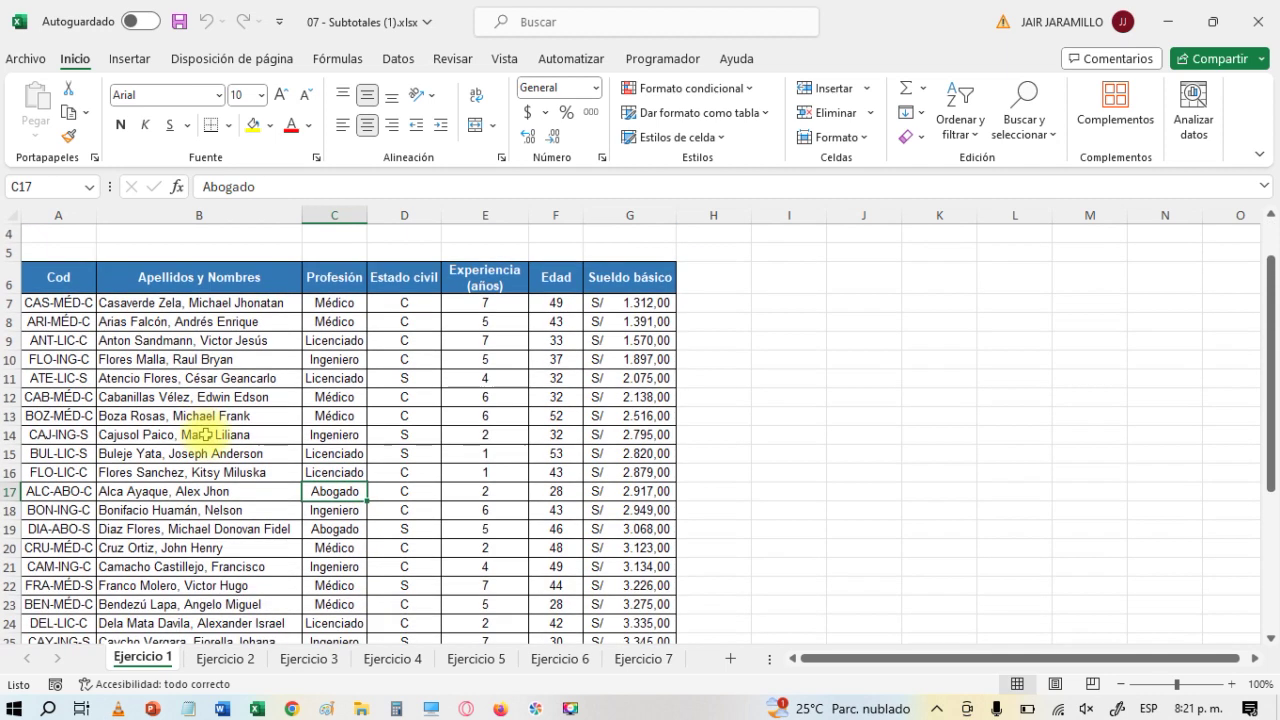
scroll(205, 435, up, 1)
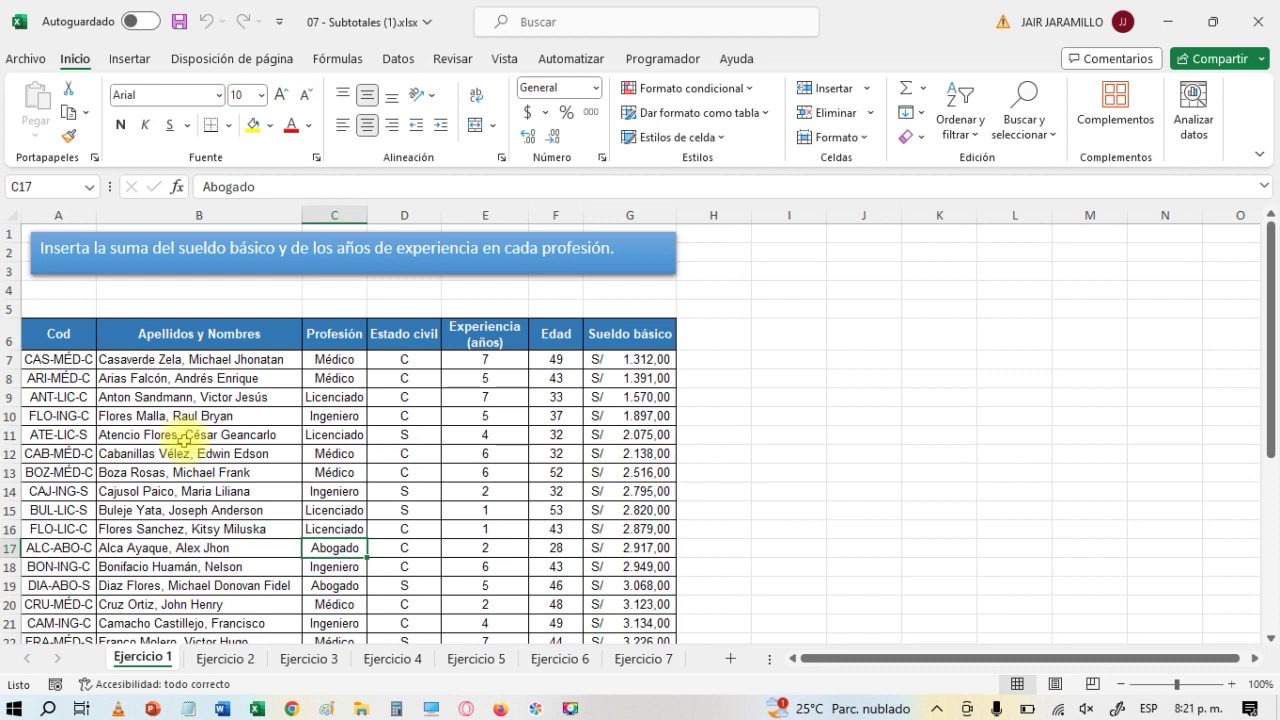
drag(334, 358, 339, 377)
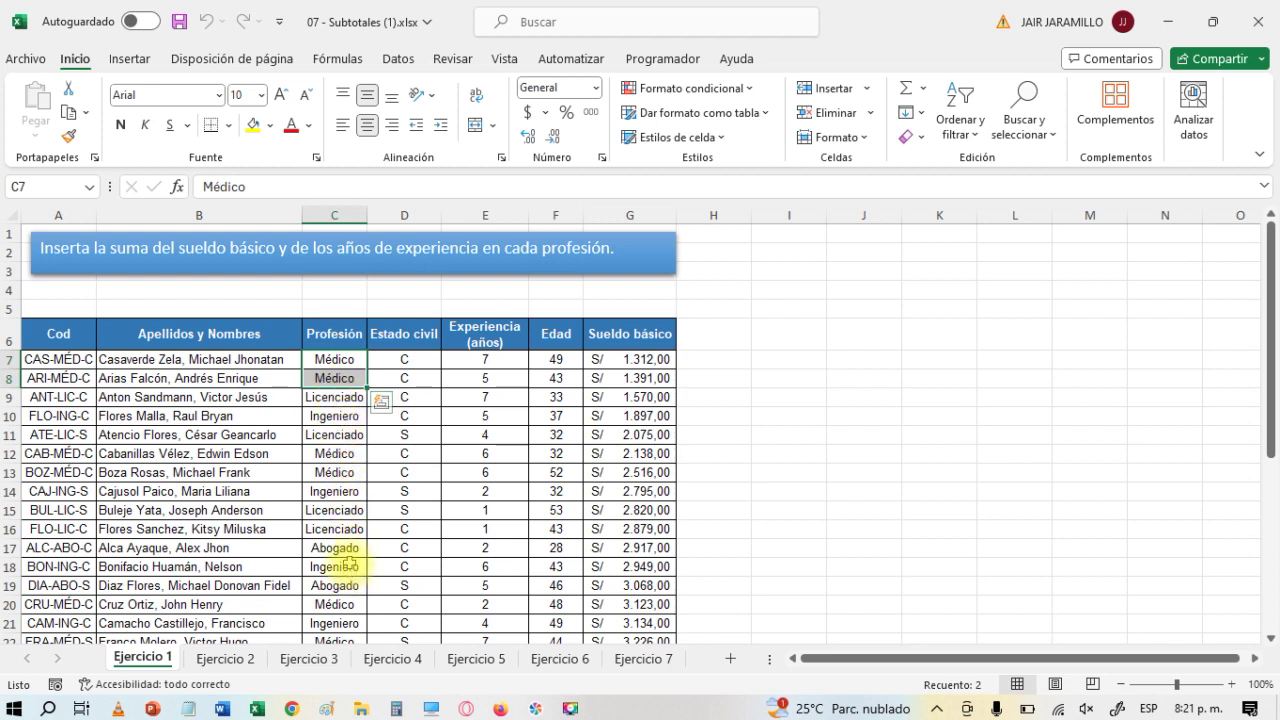
drag(342, 566, 338, 549)
drag(344, 422, 338, 366)
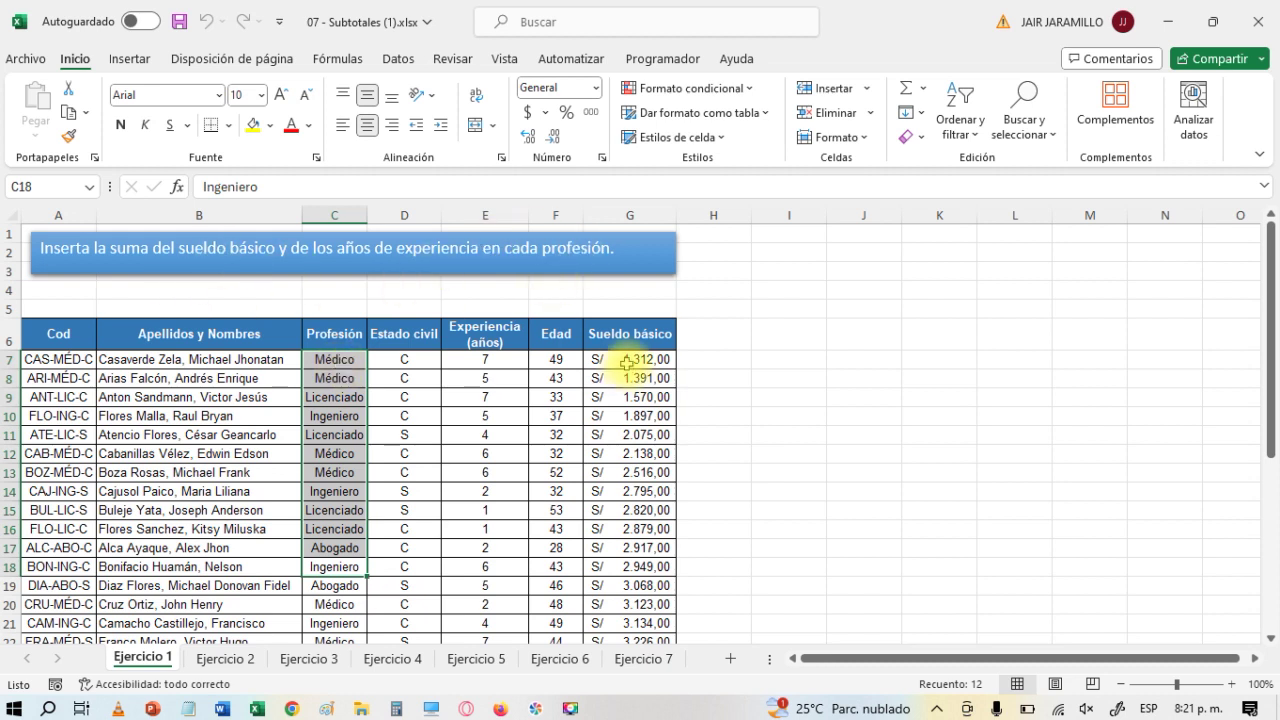
drag(628, 360, 633, 538)
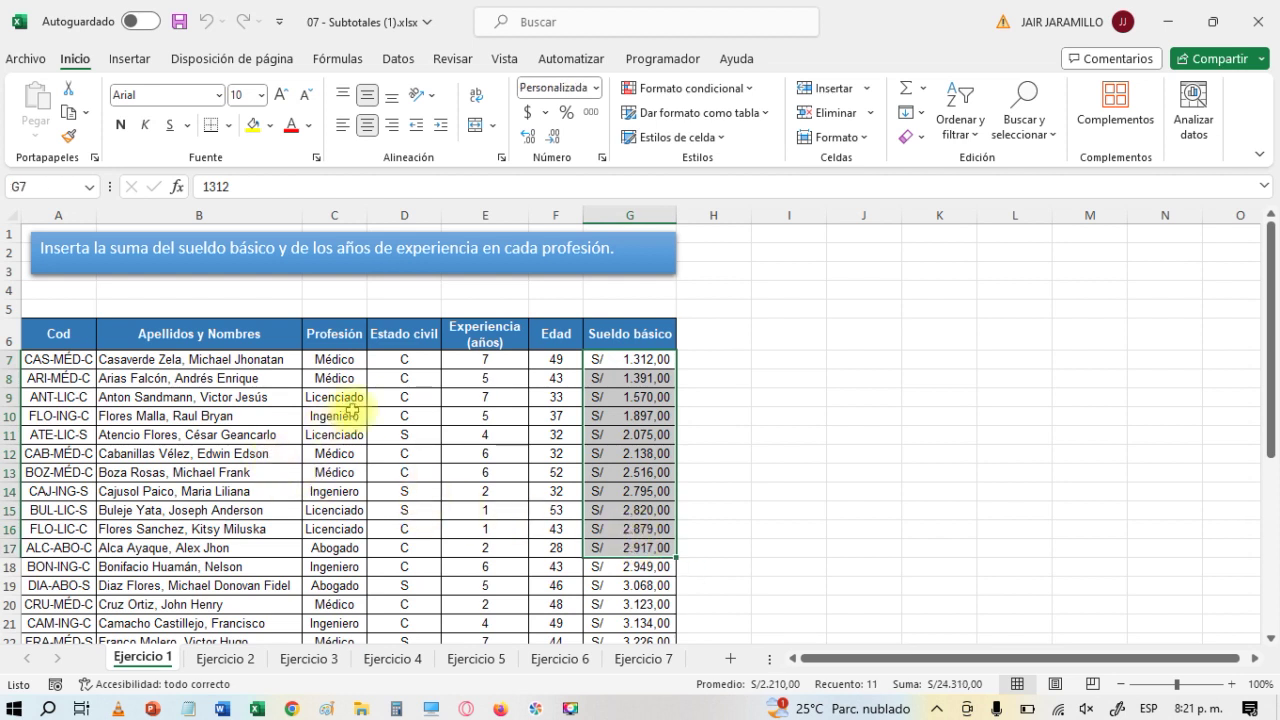
scroll(340, 350, down, 1)
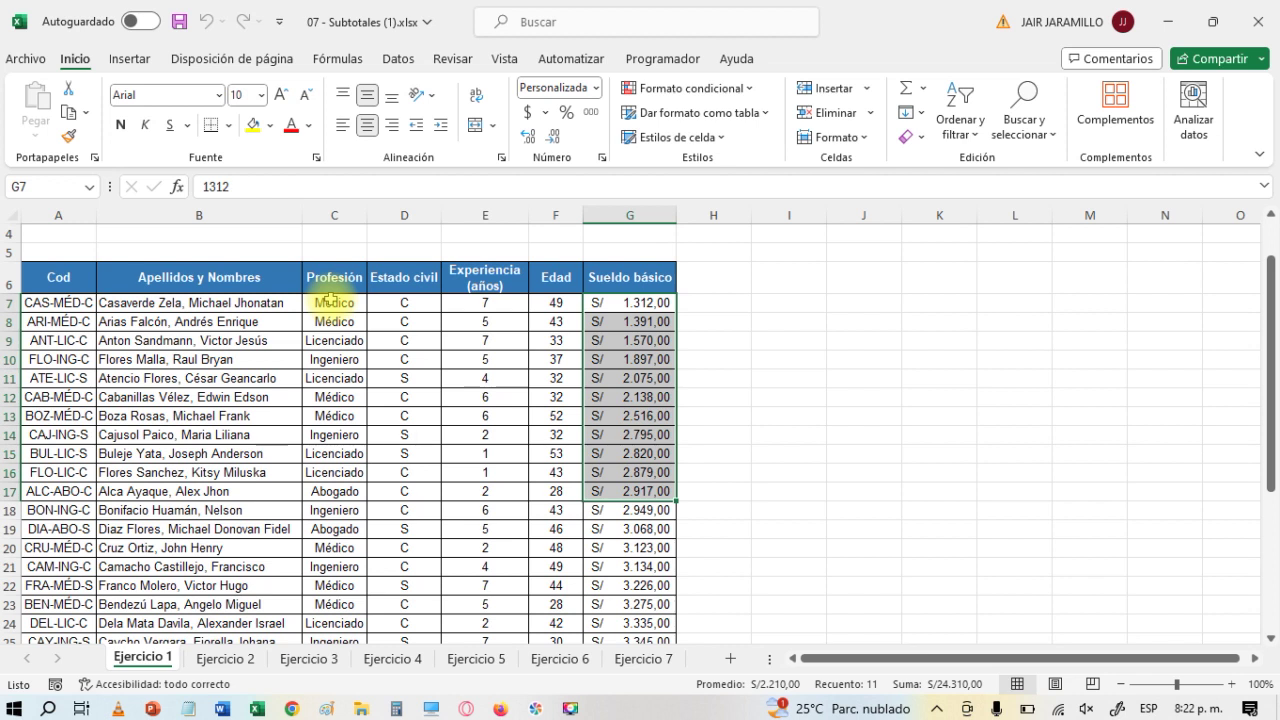
click(345, 378)
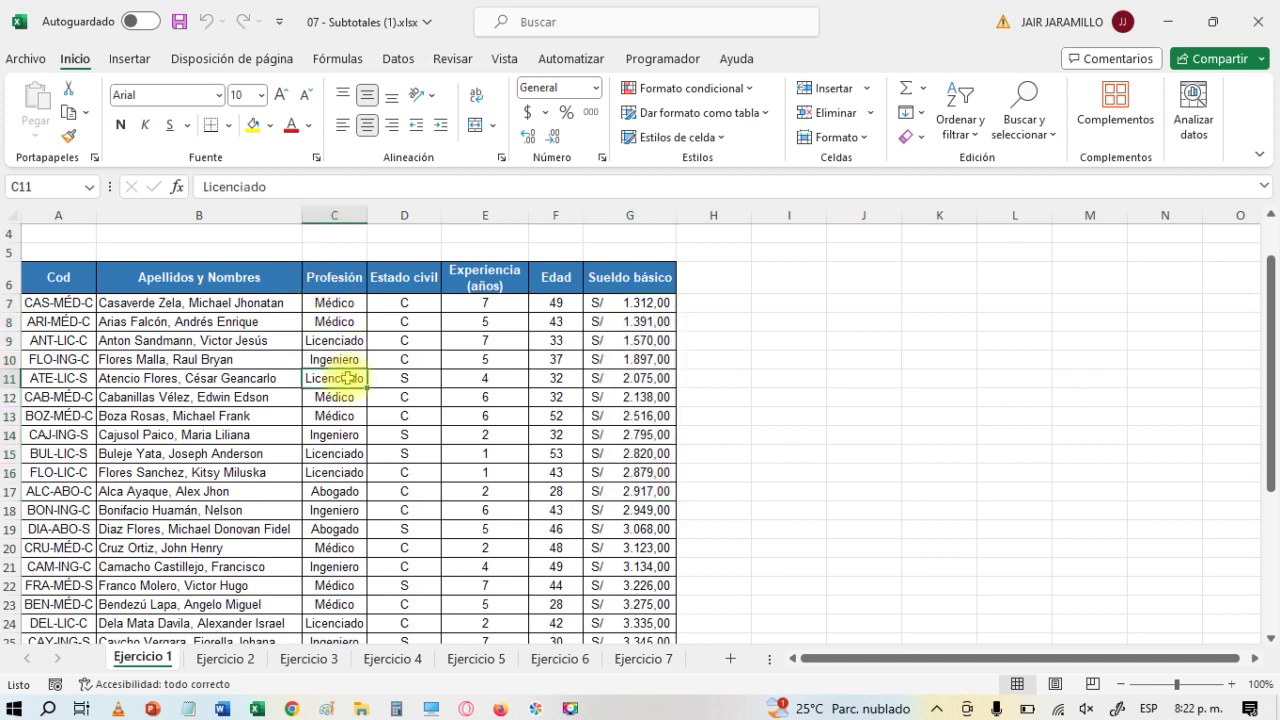
click(217, 400)
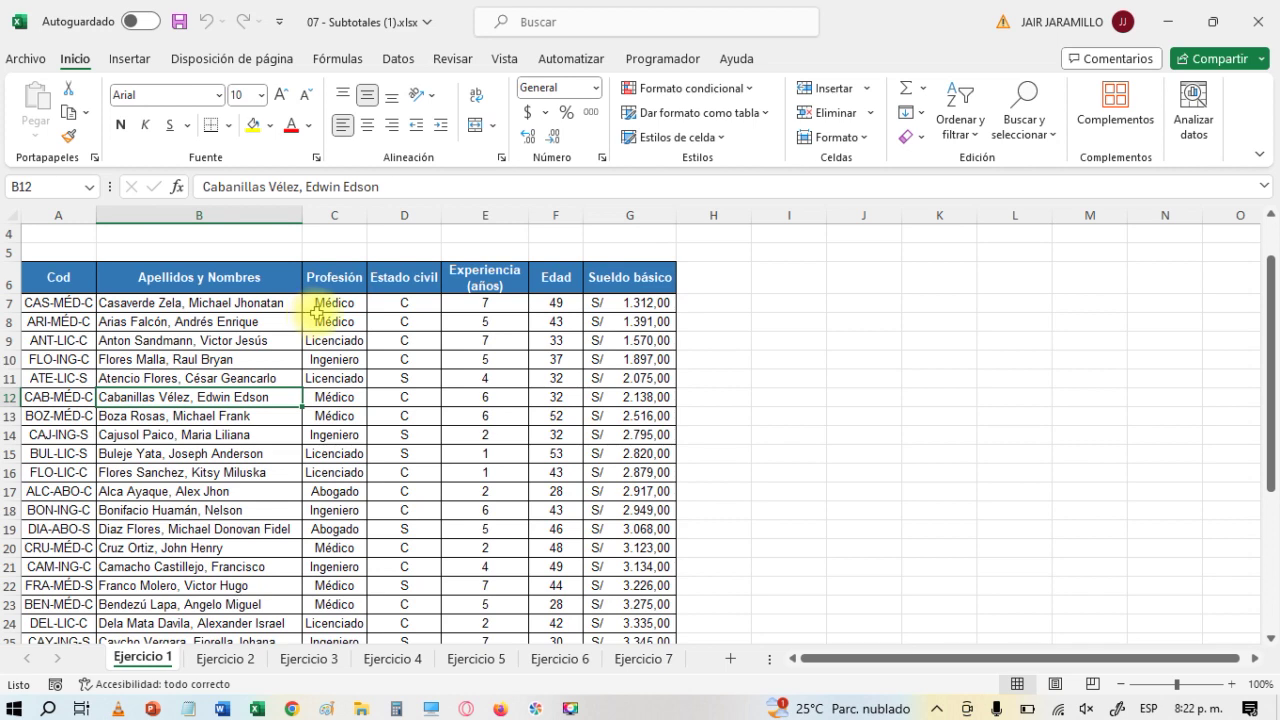
click(331, 410)
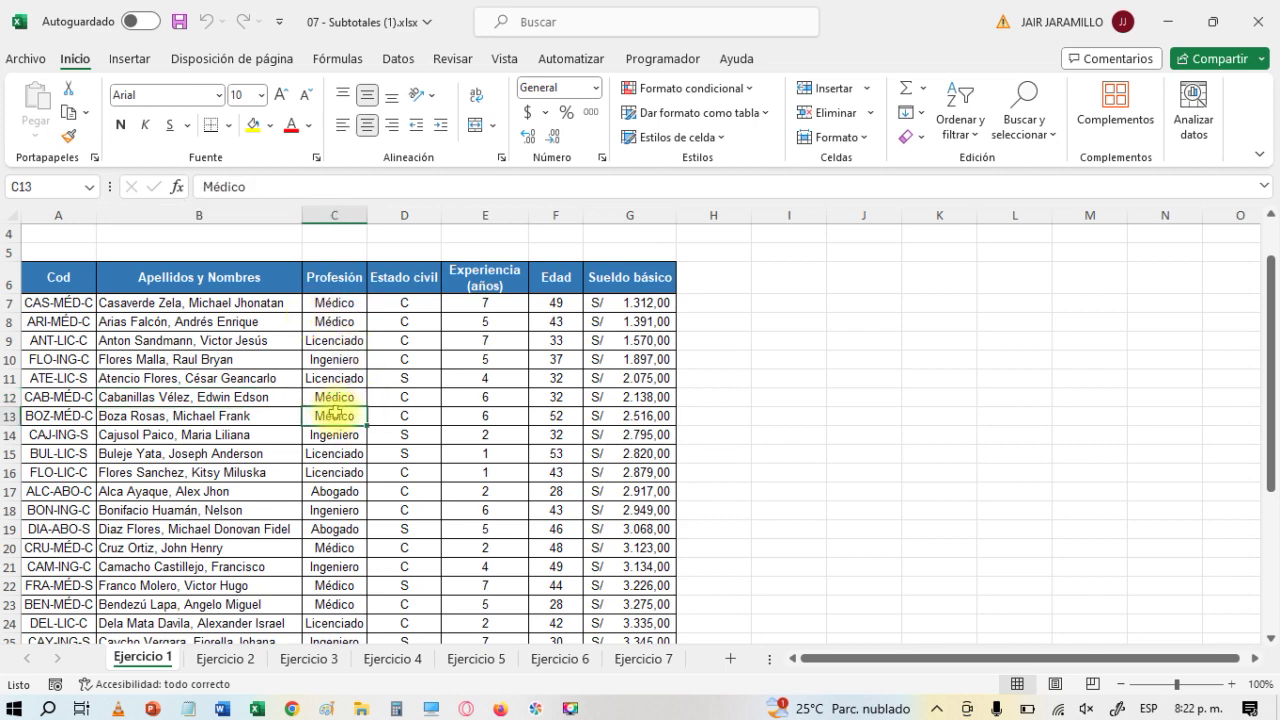
scroll(331, 412, up, 1)
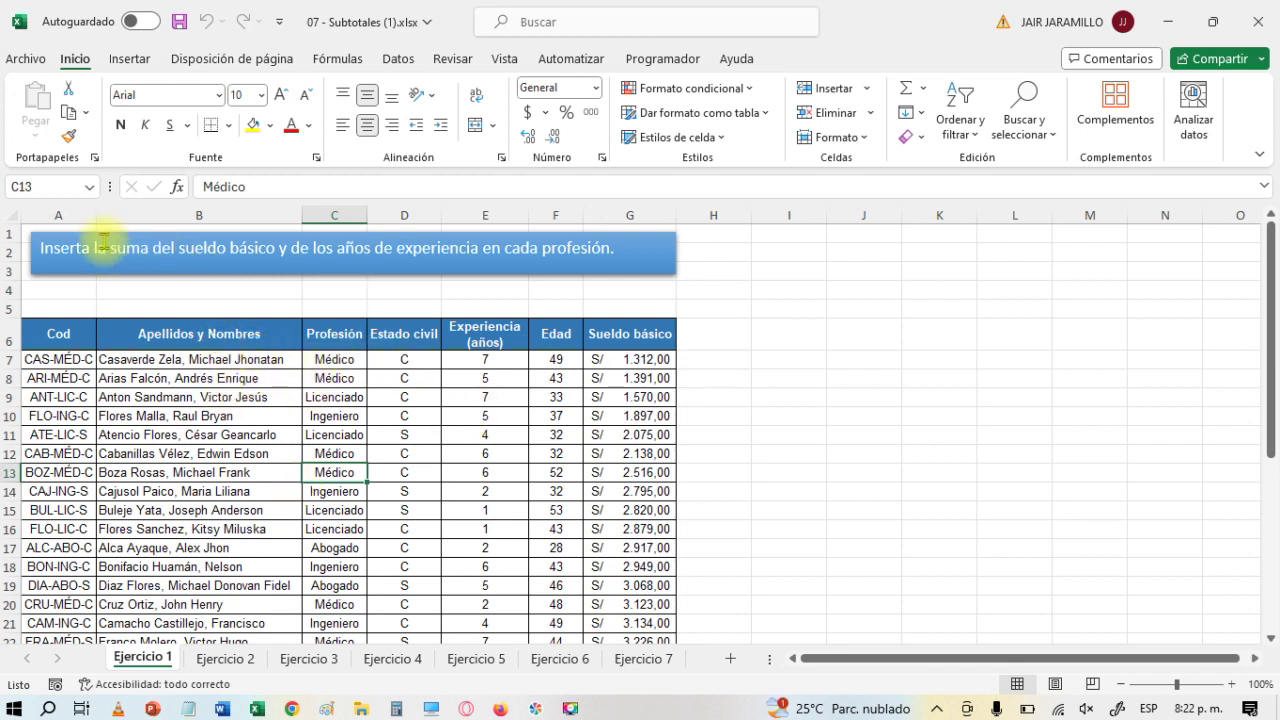
- Colour the phrase "en cada profesión." red in the instruction text box on the Ejercicio 1 sheet
click(57, 248)
drag(144, 251, 494, 256)
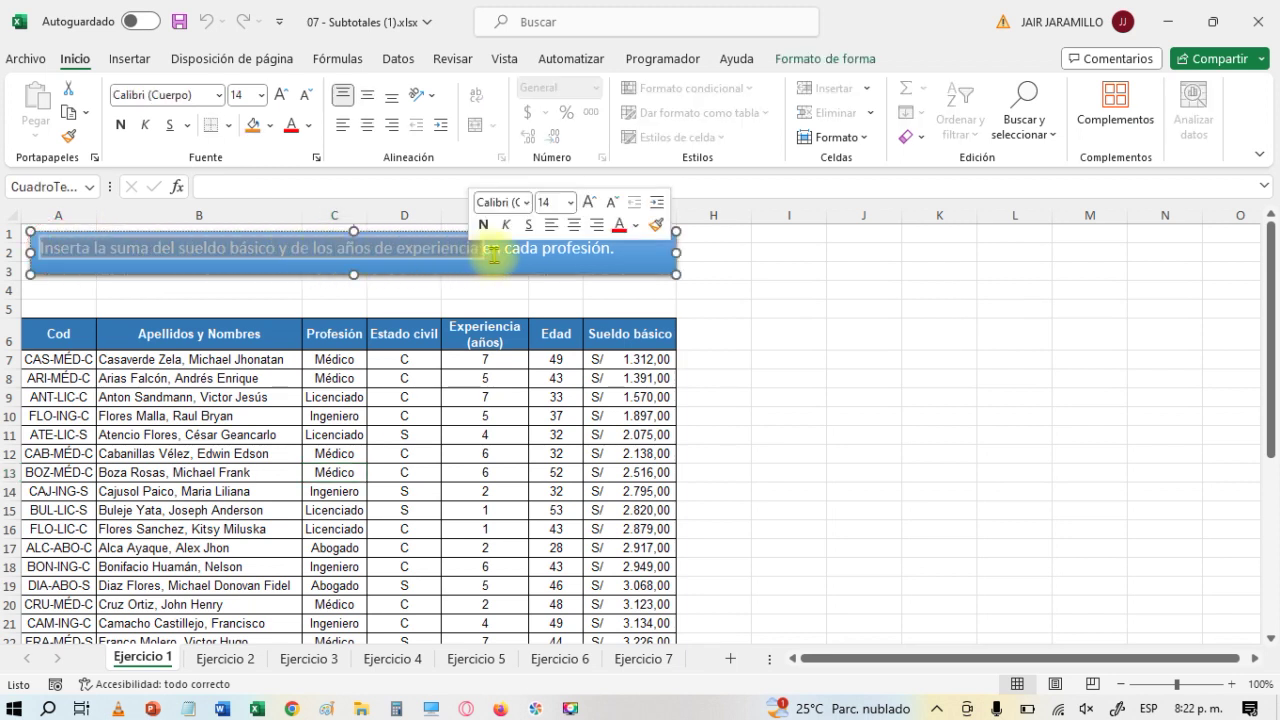
click(493, 255)
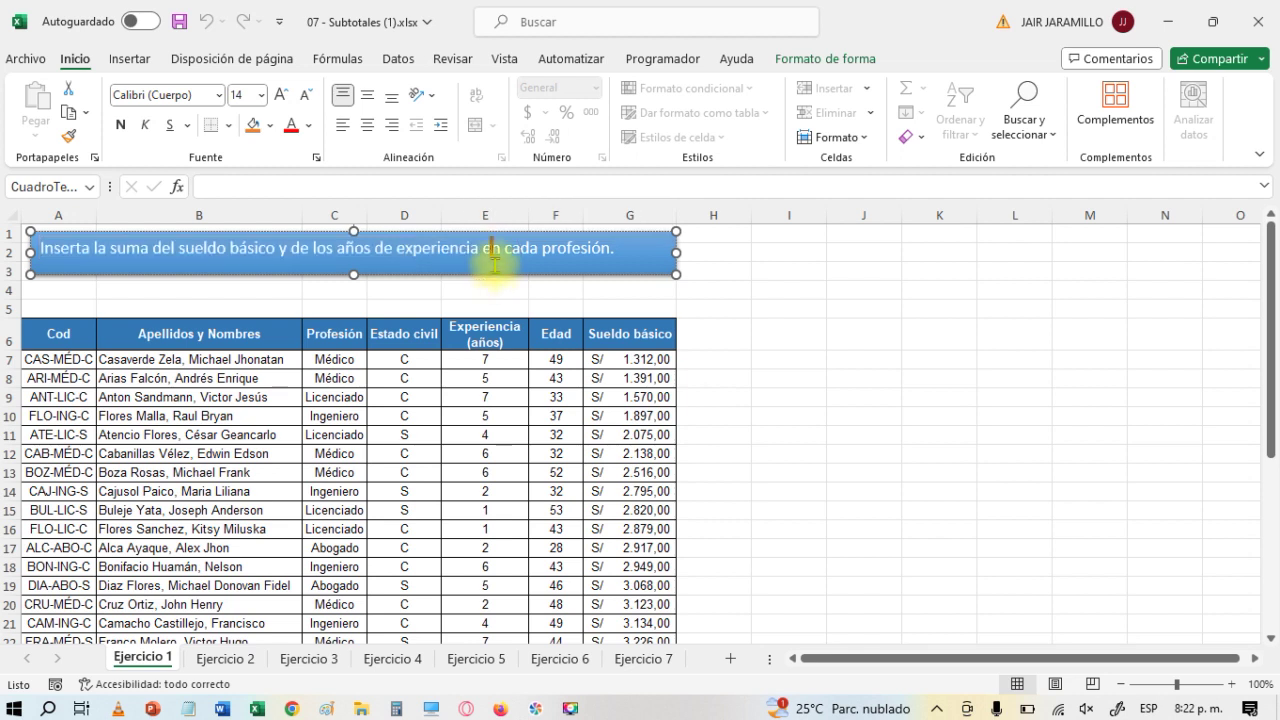
drag(491, 252, 614, 254)
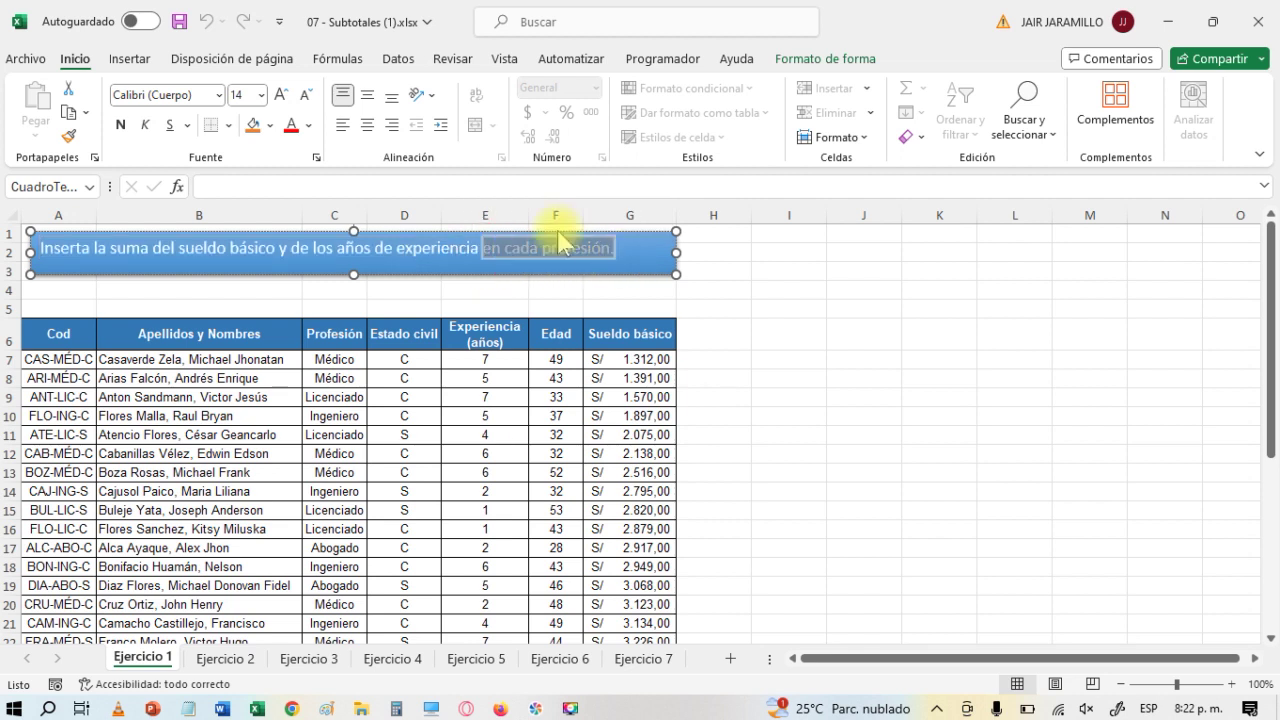
click(291, 125)
click(714, 338)
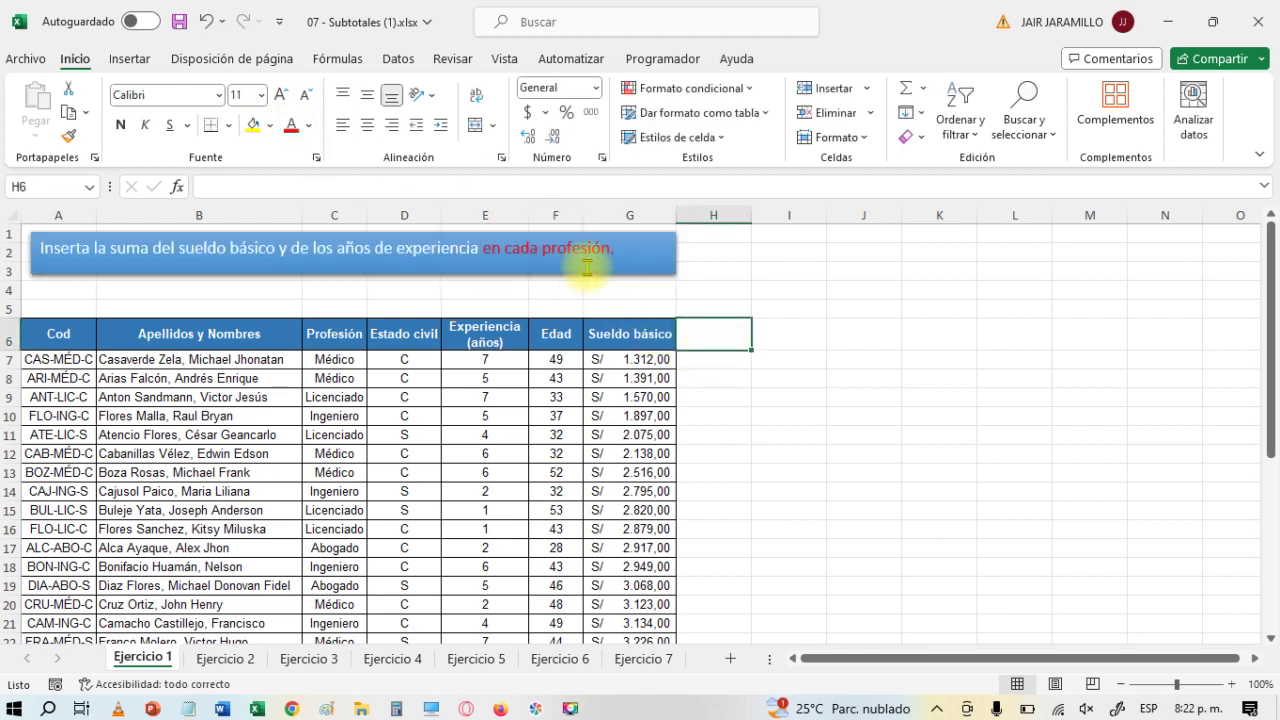
- Review the phrase "en cada profesión.", the entries in the Profesión column, and the sorting options available for them
drag(614, 252, 485, 252)
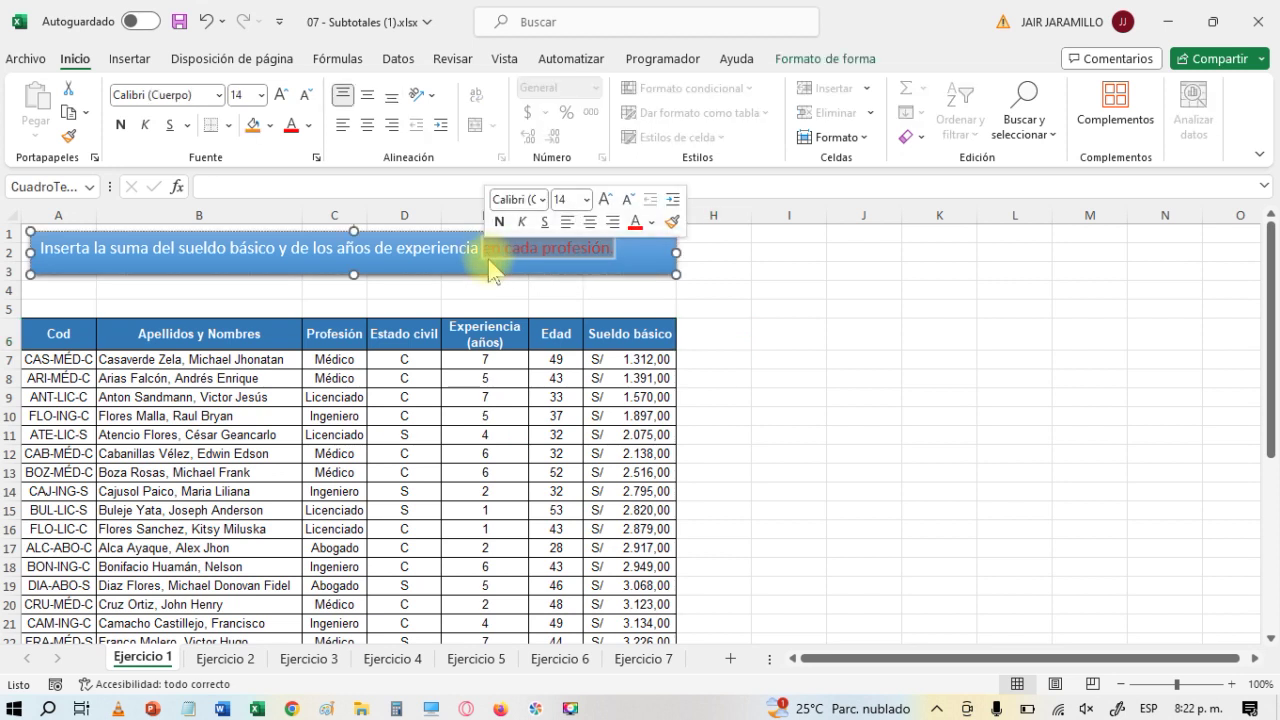
click(343, 487)
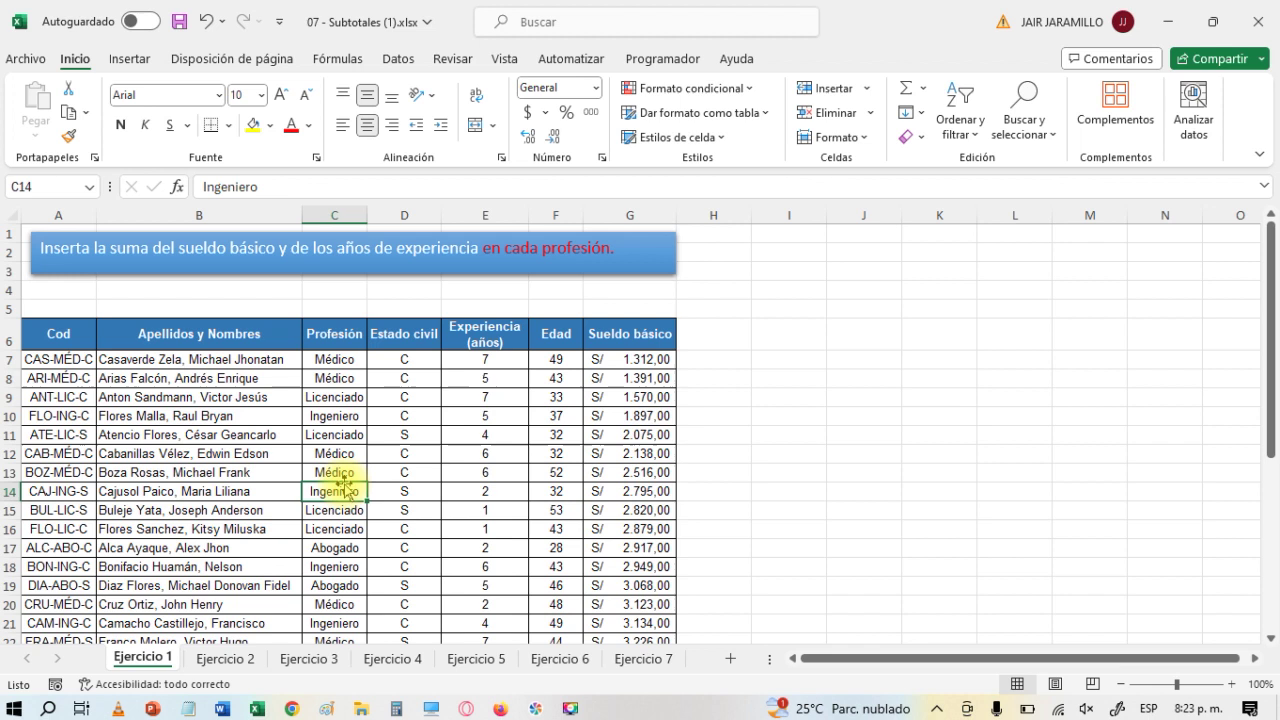
click(412, 456)
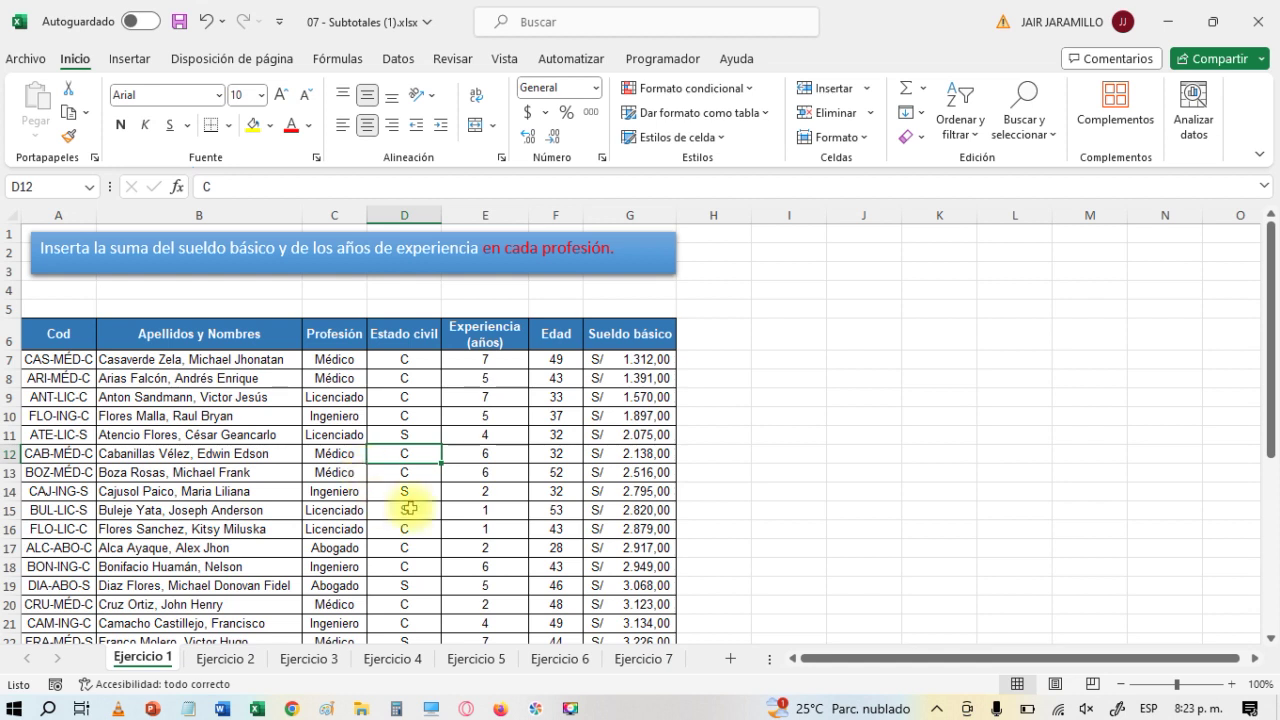
click(334, 438)
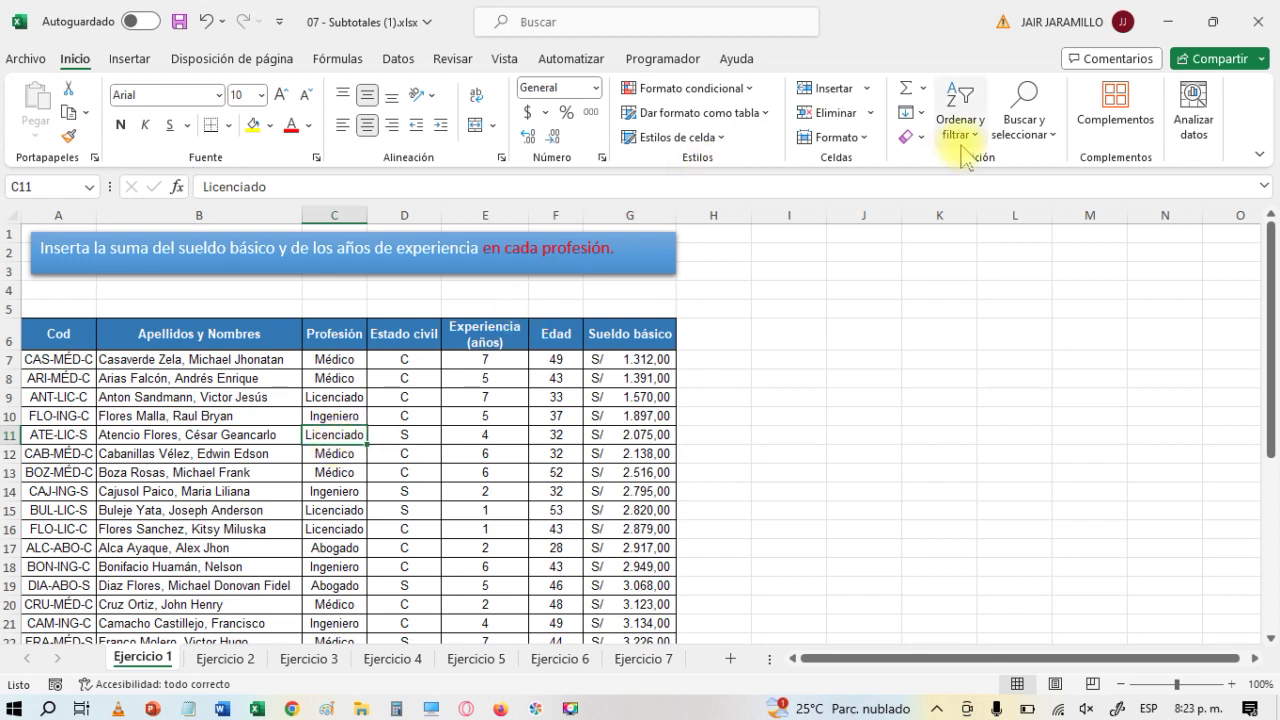
click(984, 128)
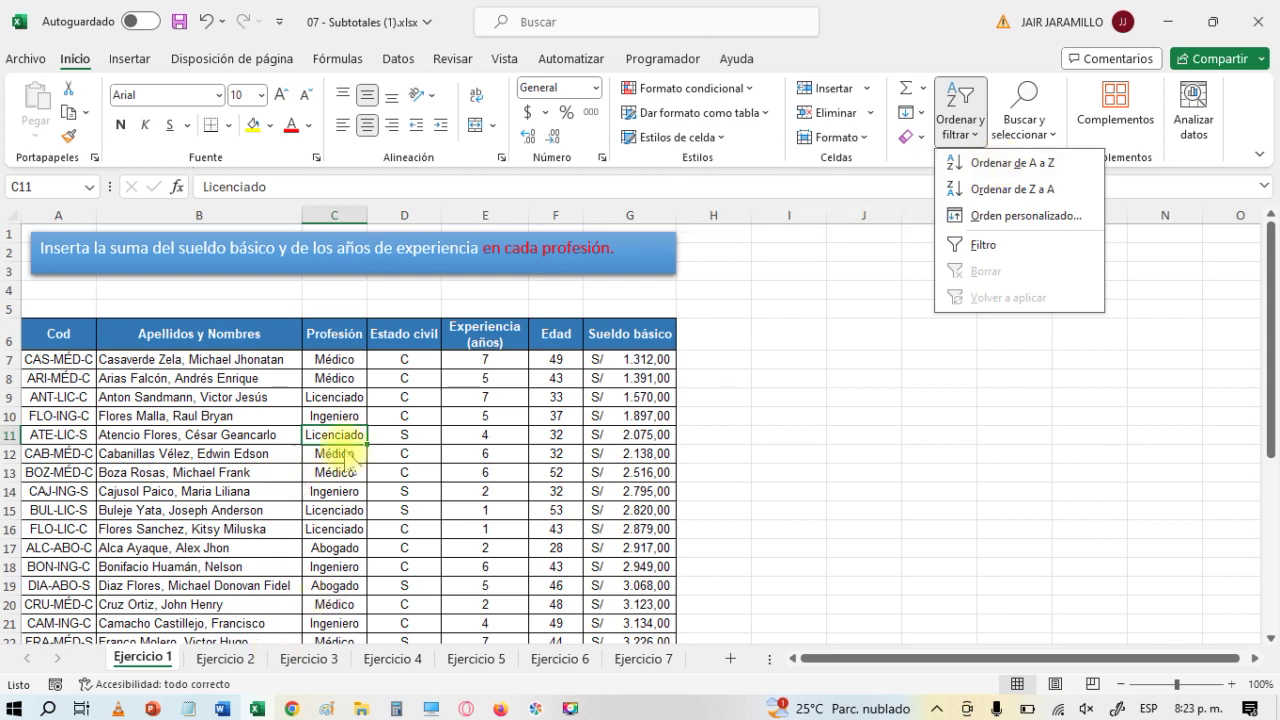
click(456, 432)
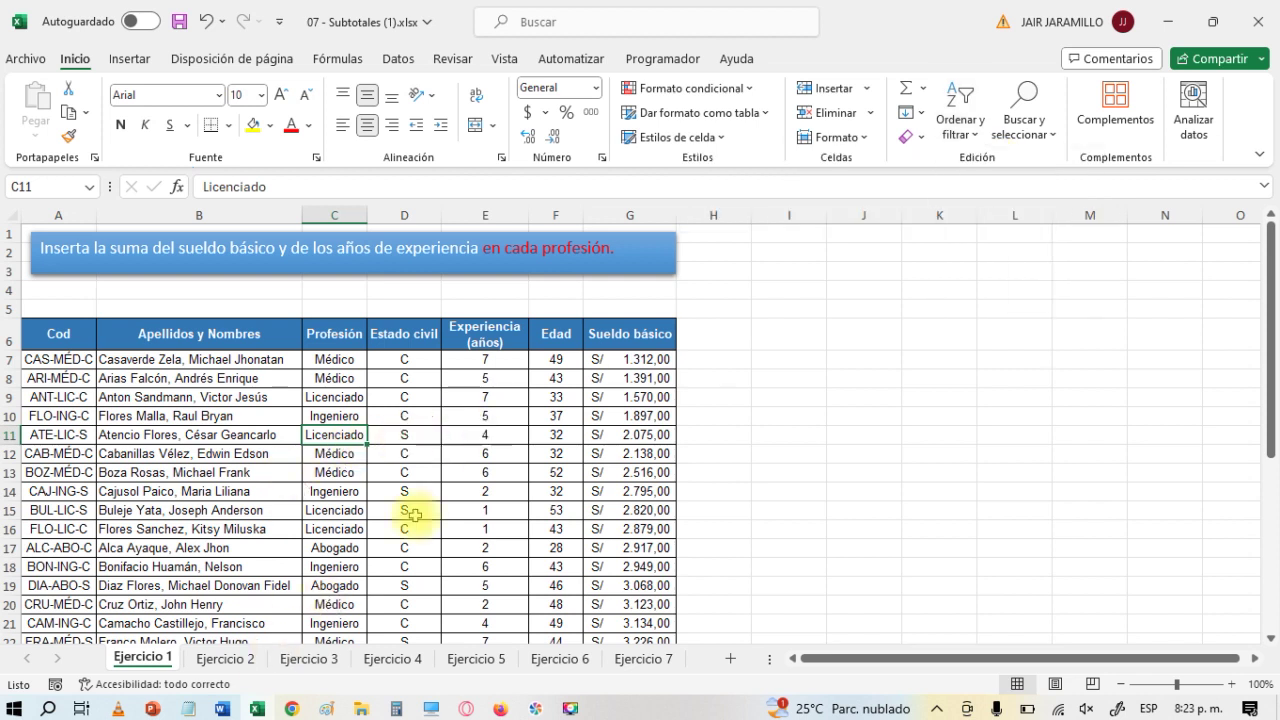
click(334, 397)
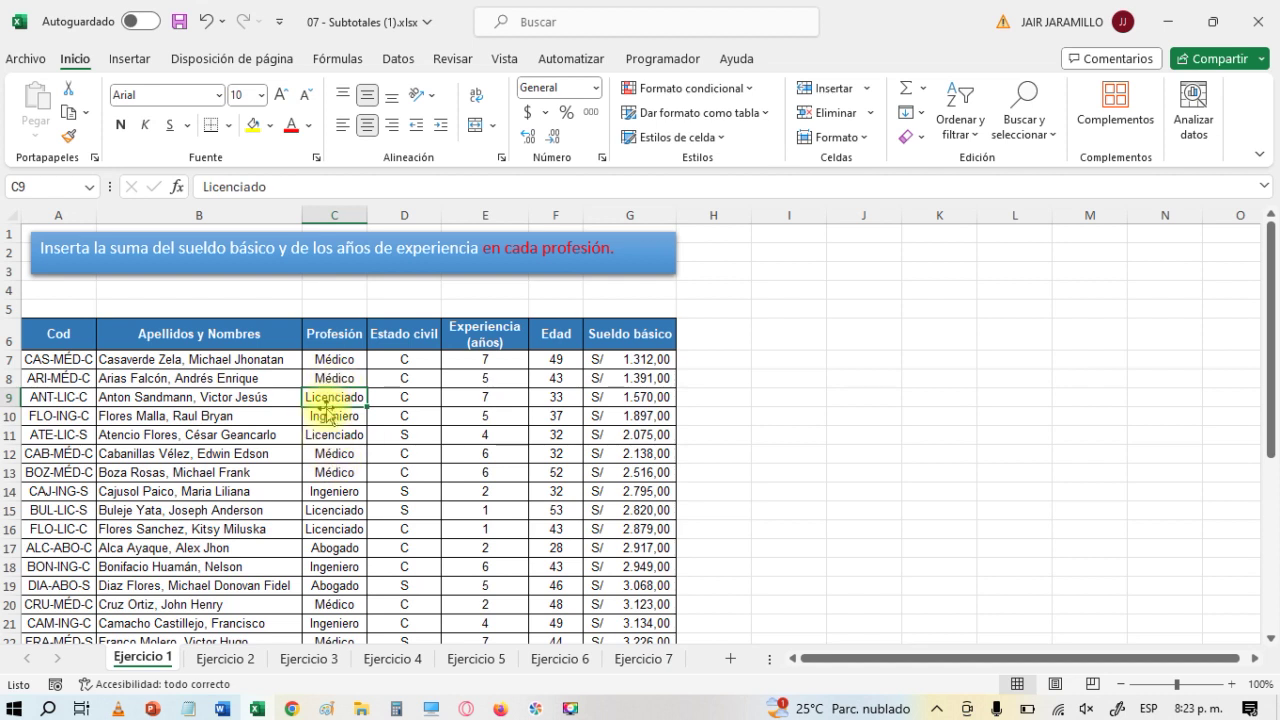
- Sort the staff table by the Profesión column from A to Z
click(312, 335)
click(338, 470)
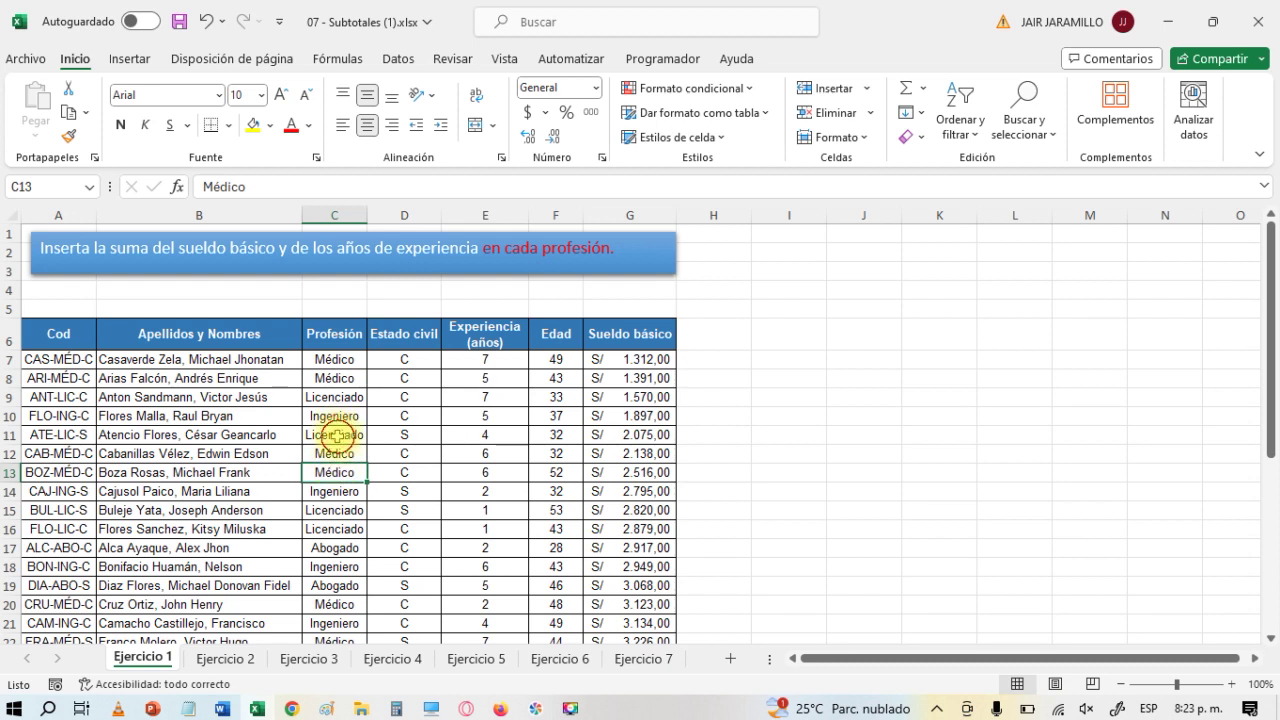
click(337, 436)
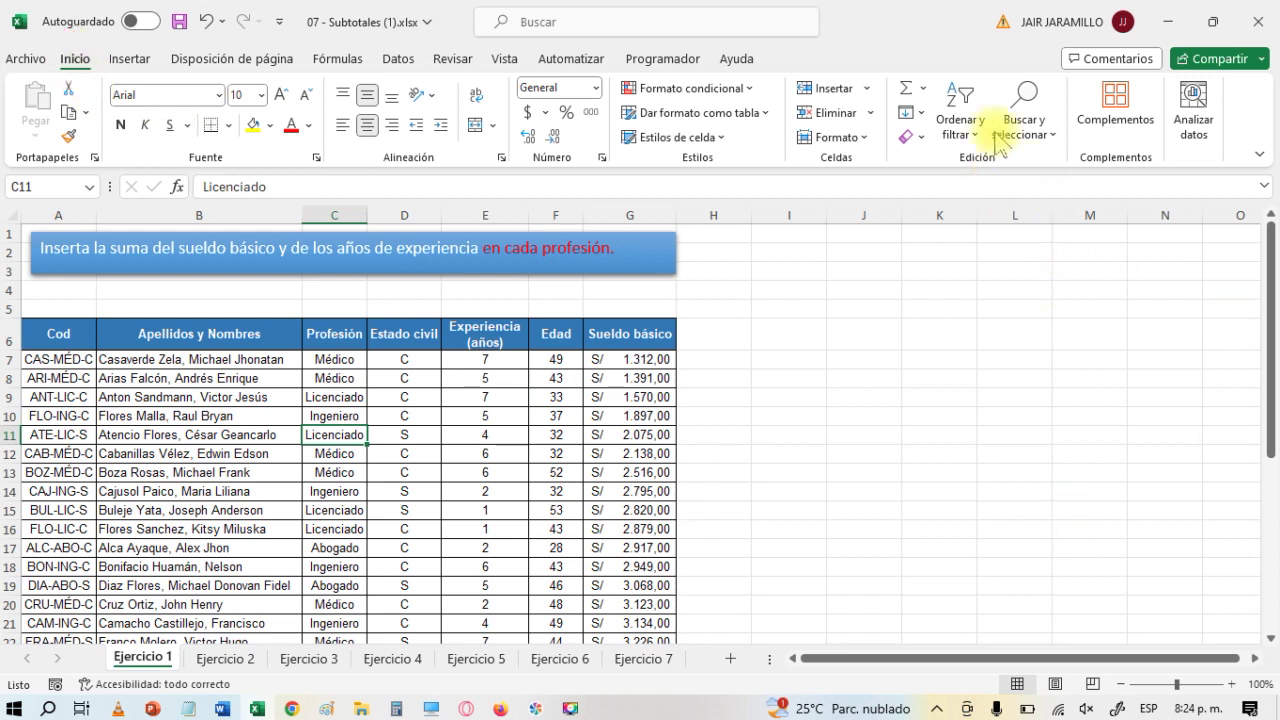
click(966, 112)
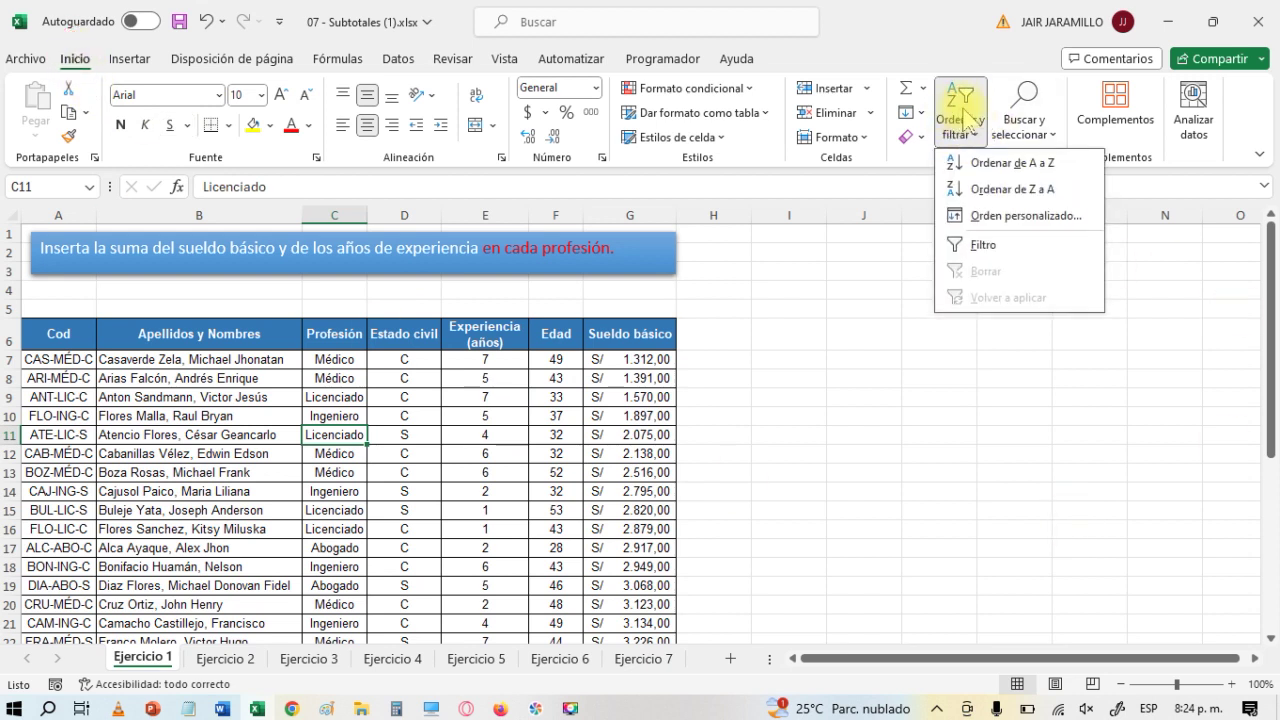
click(988, 164)
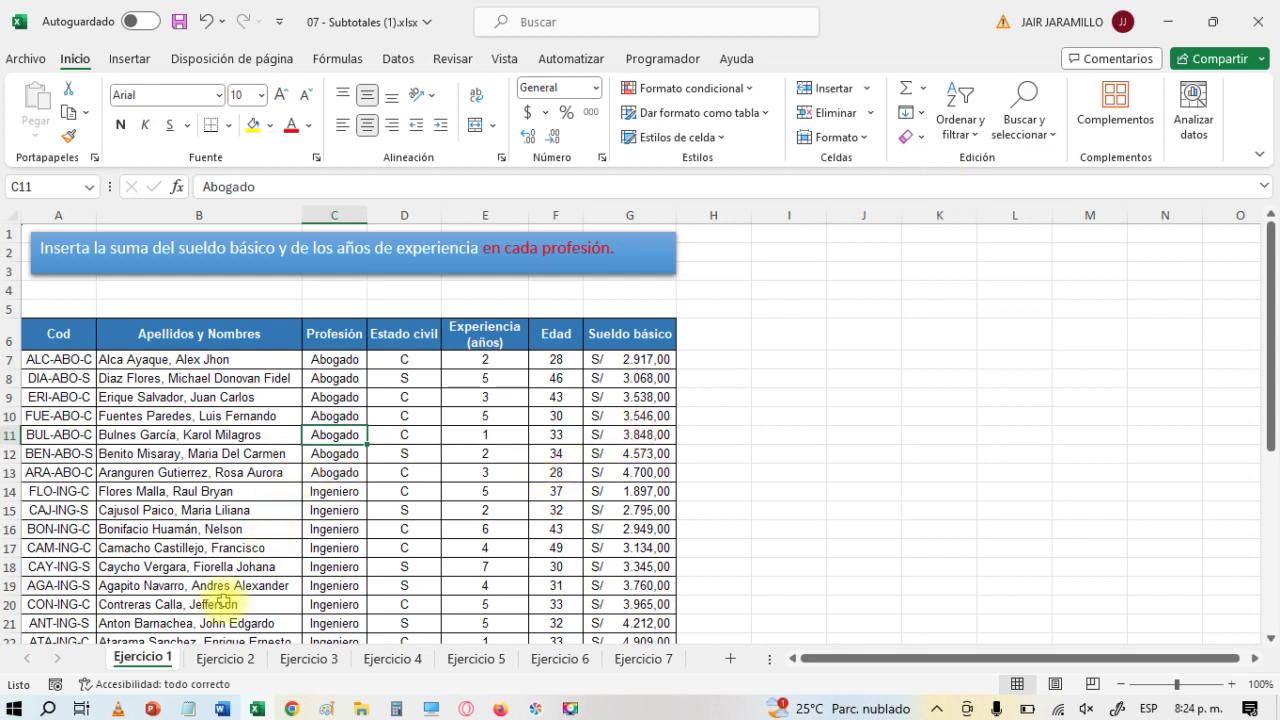
- Examine how the sorted table groups the professions and find the row where each profession group ends
scroll(300, 490, down, 2)
scroll(346, 340, down, 3)
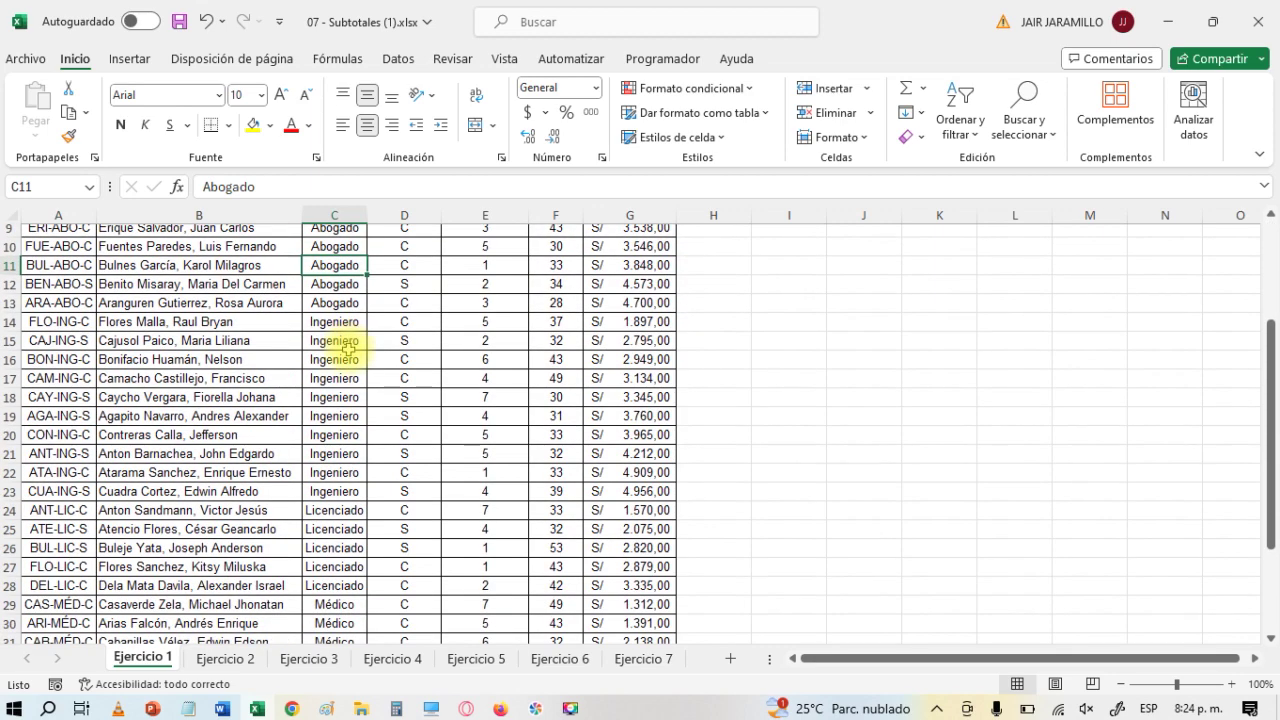
scroll(346, 347, down, 2)
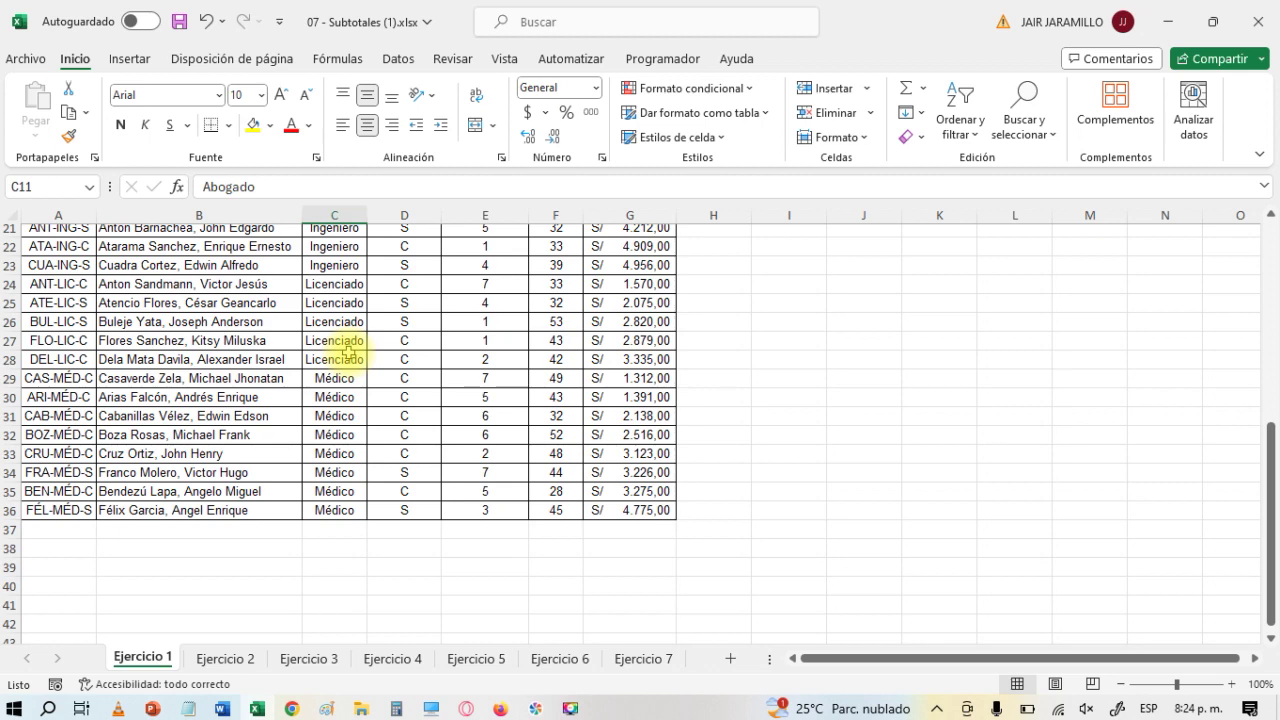
click(343, 435)
scroll(355, 470, up, 7)
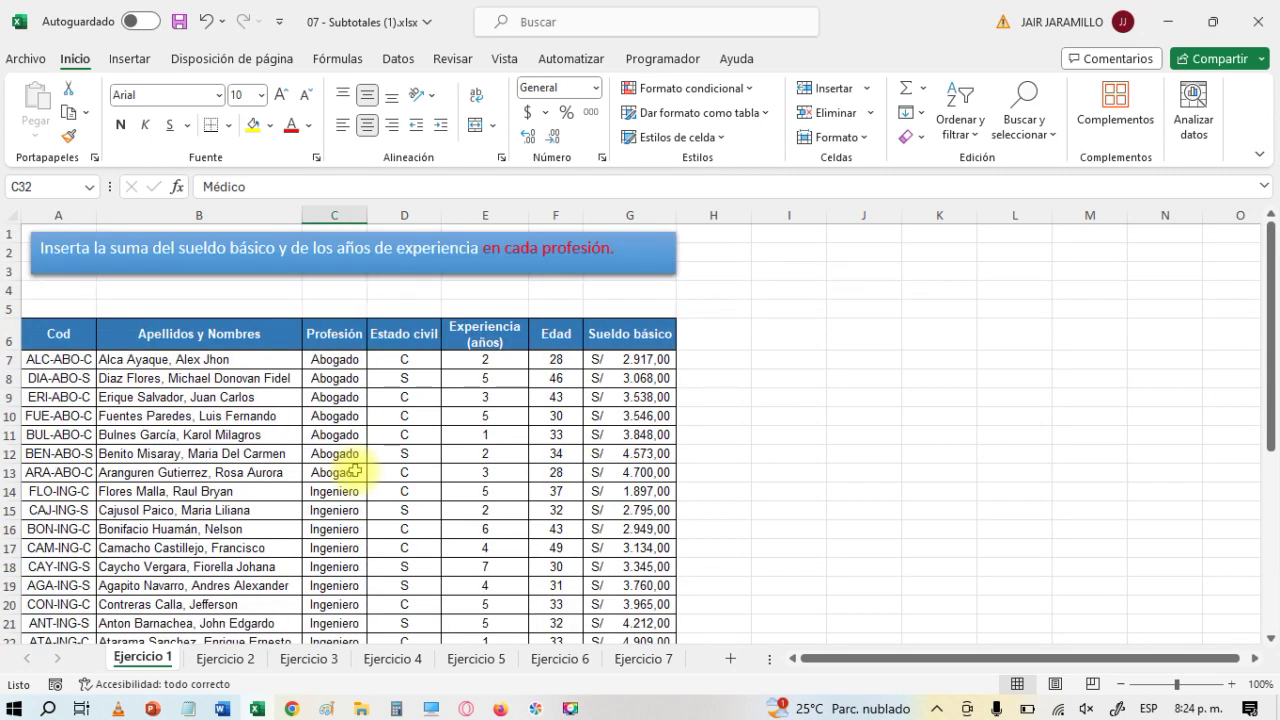
scroll(345, 455, down, 1)
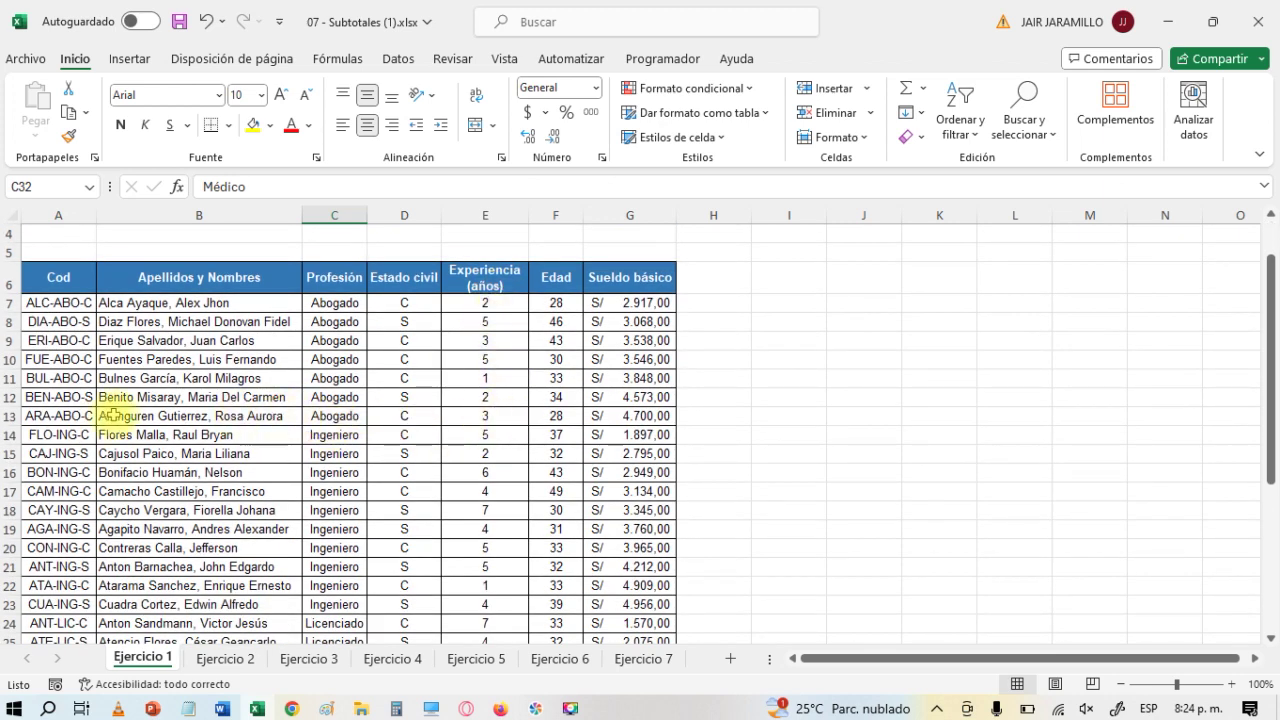
click(10, 416)
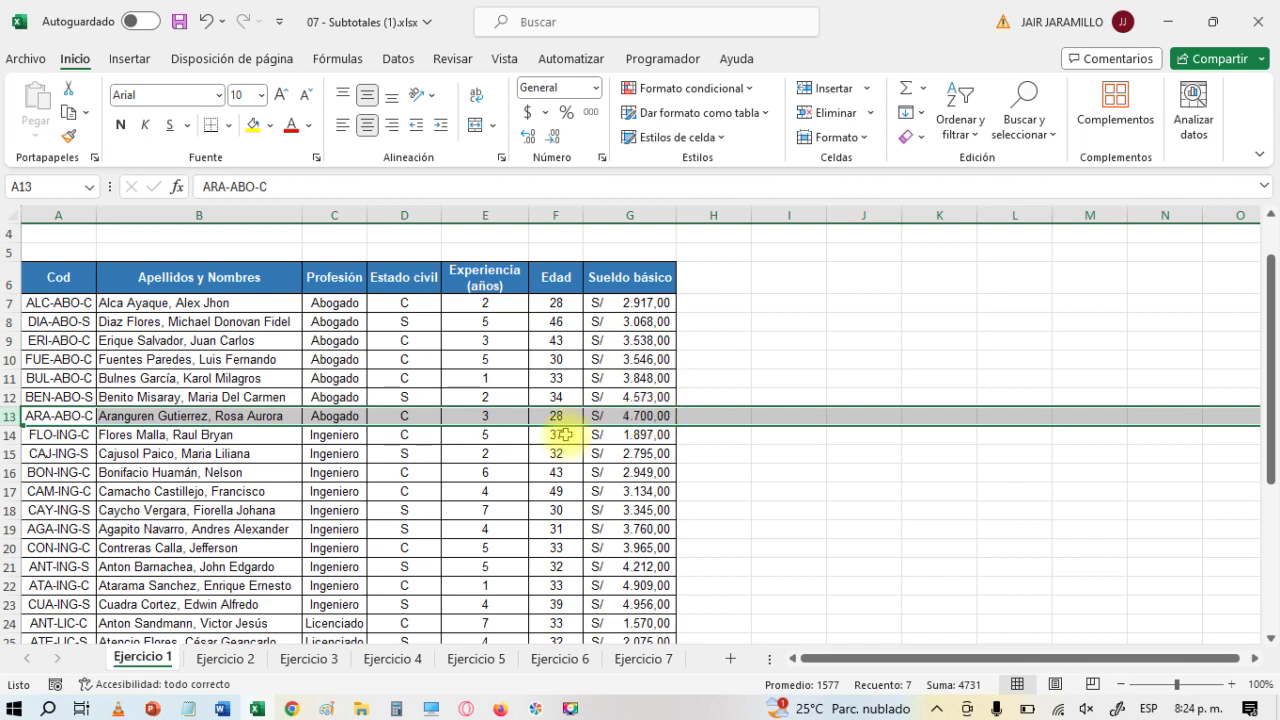
scroll(520, 430, down, 2)
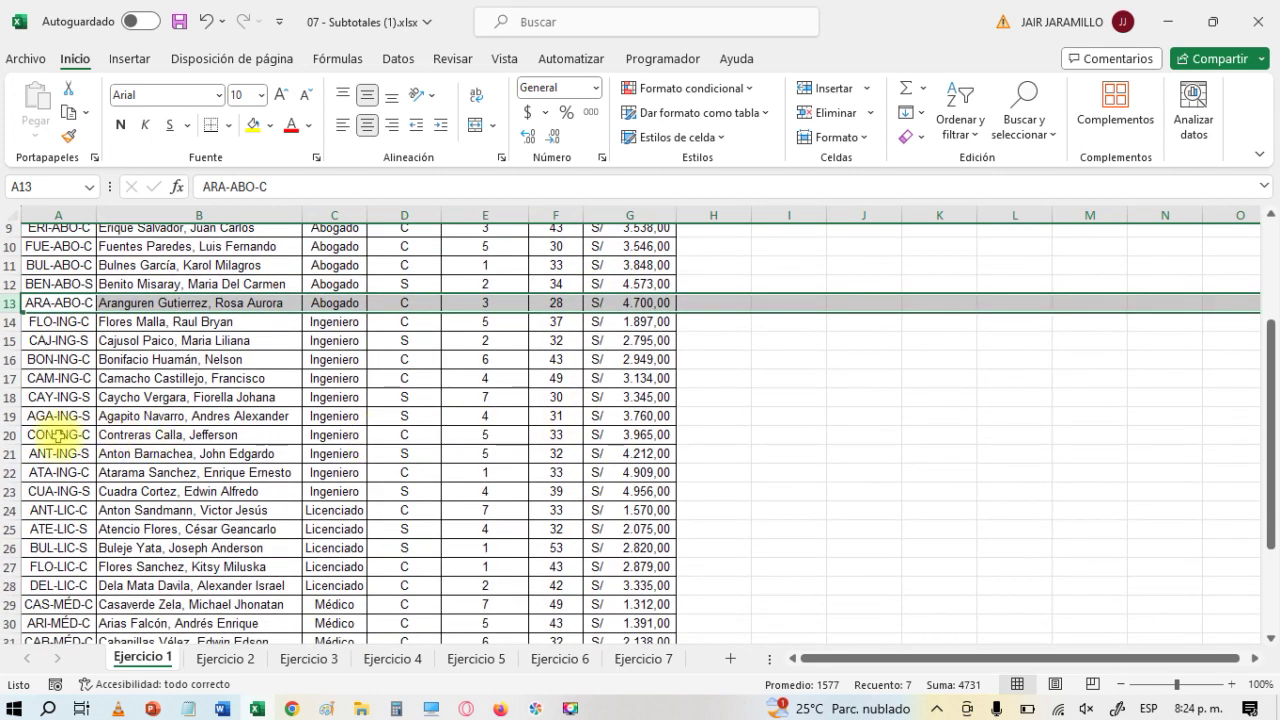
click(12, 491)
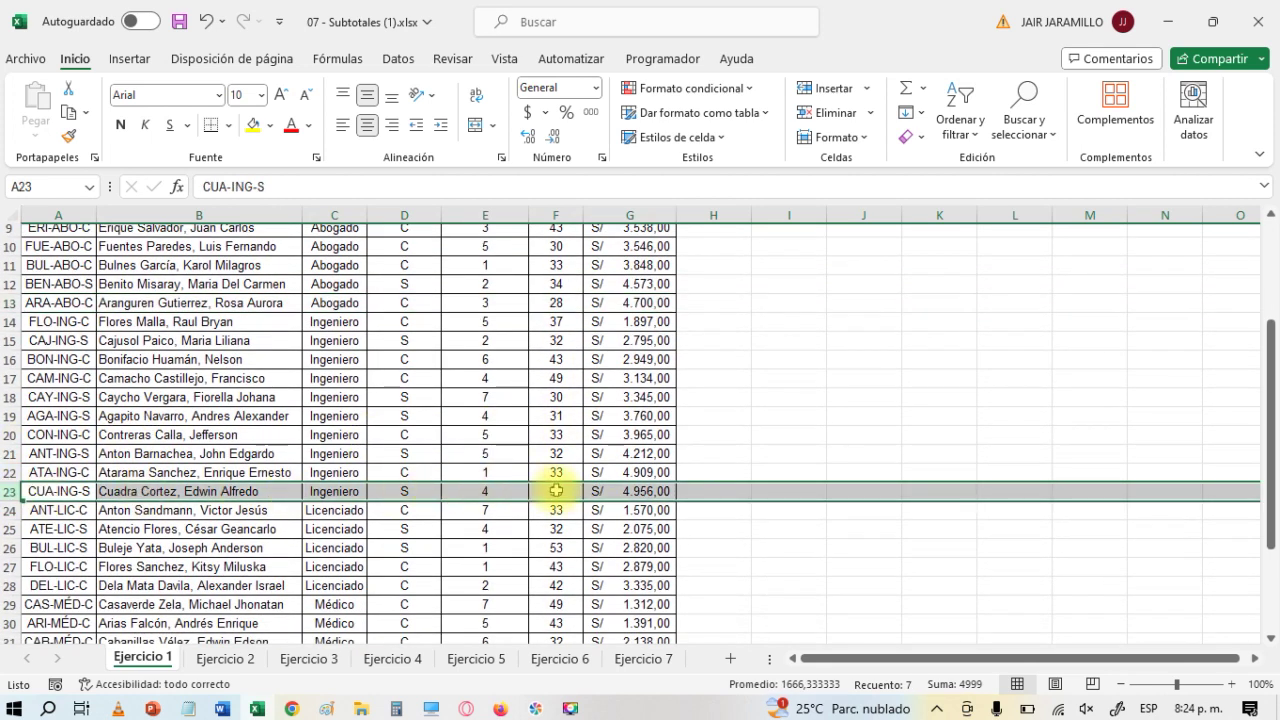
scroll(480, 488, down, 2)
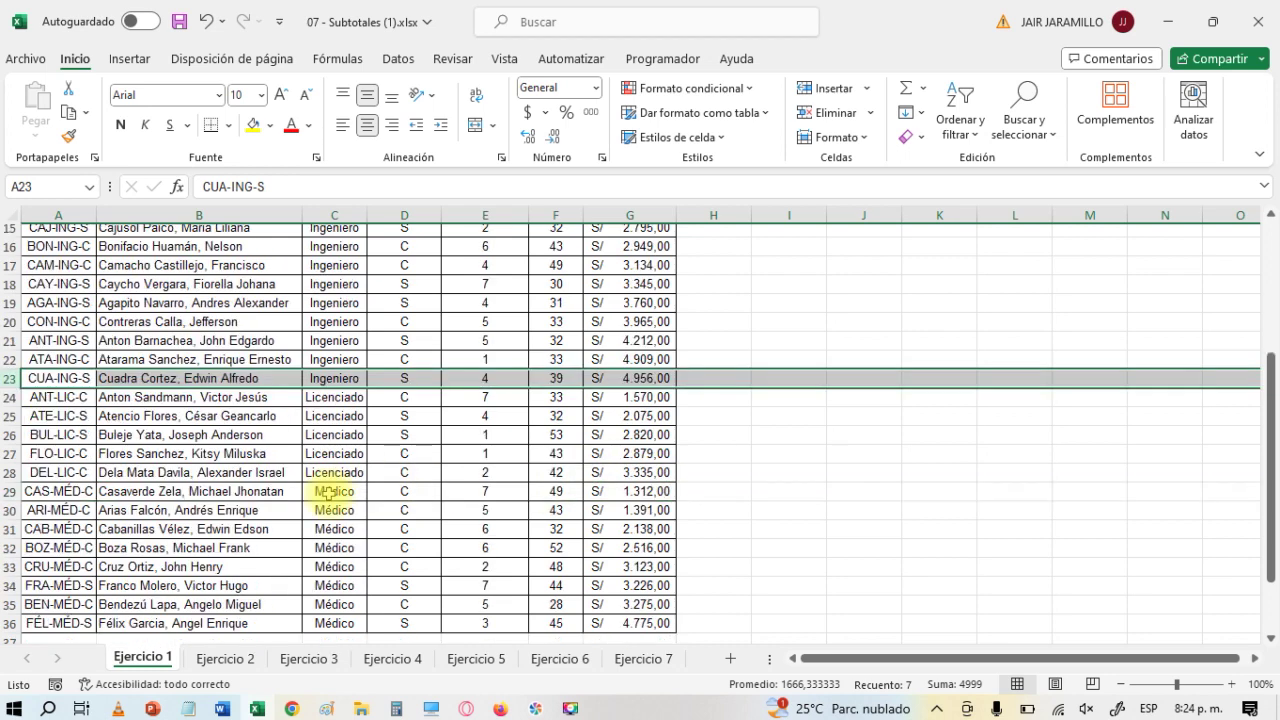
scroll(330, 492, down, 2)
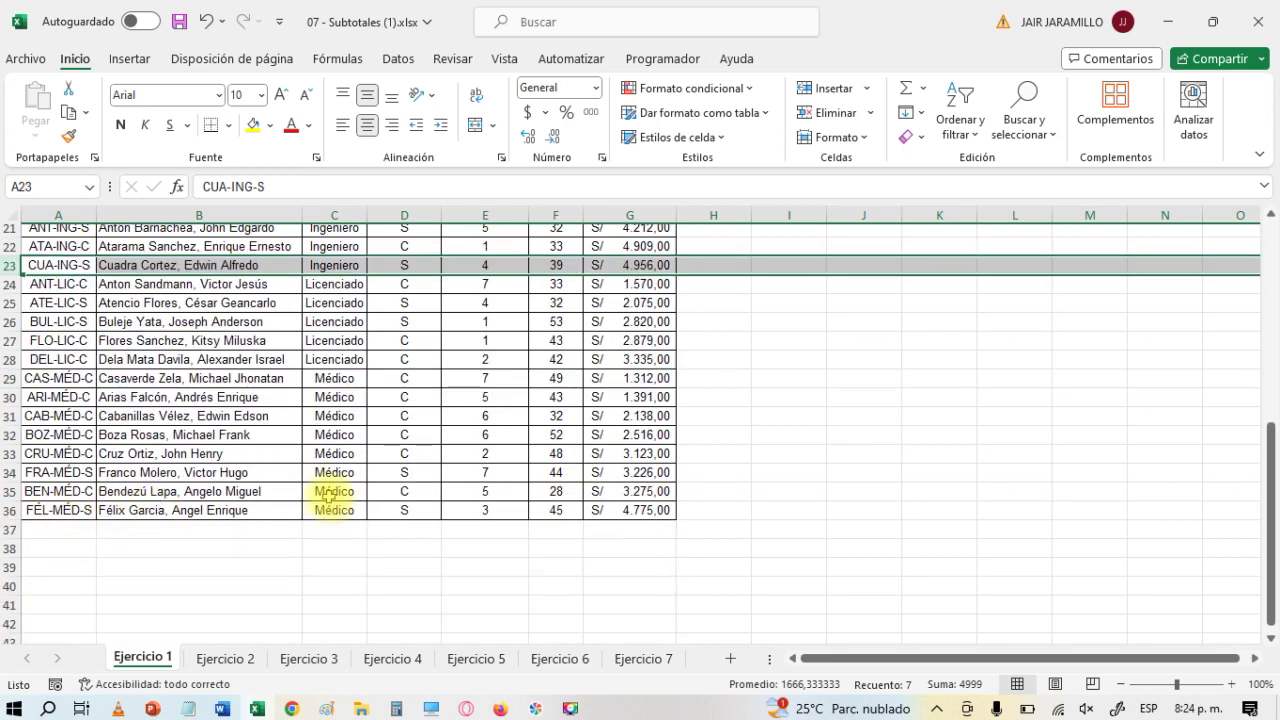
click(832, 436)
scroll(580, 460, up, 5)
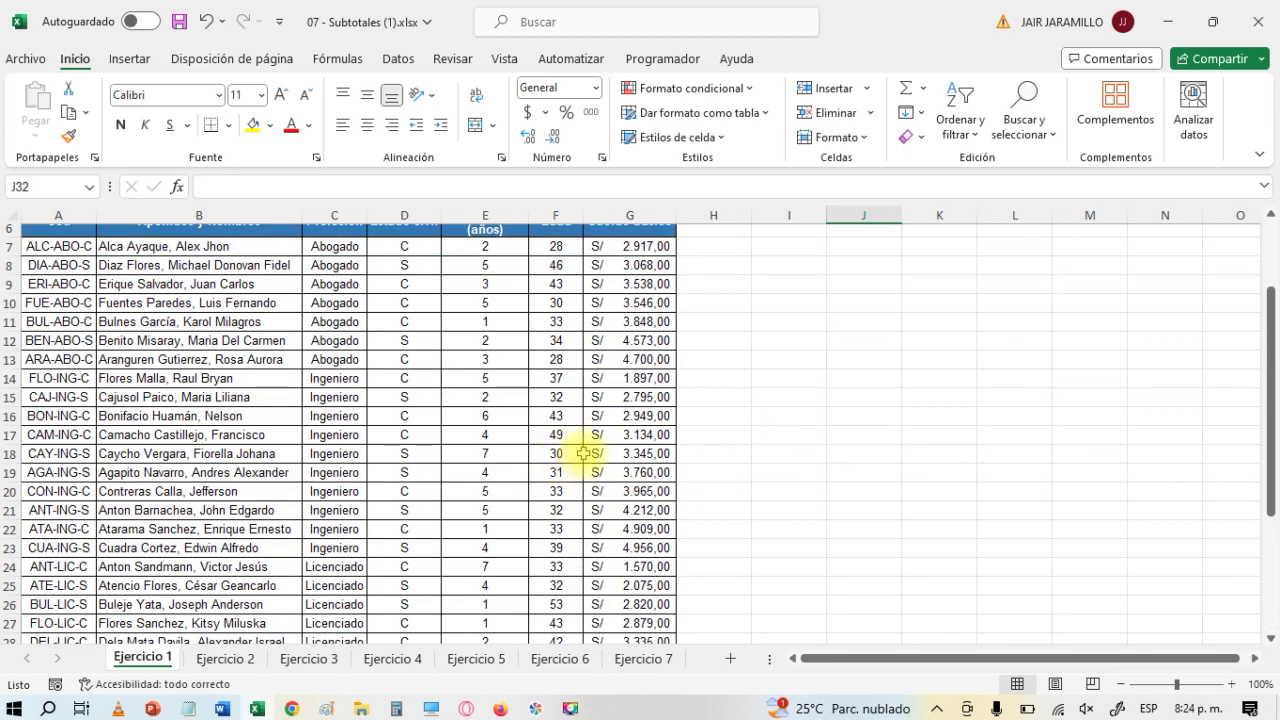
scroll(583, 453, up, 2)
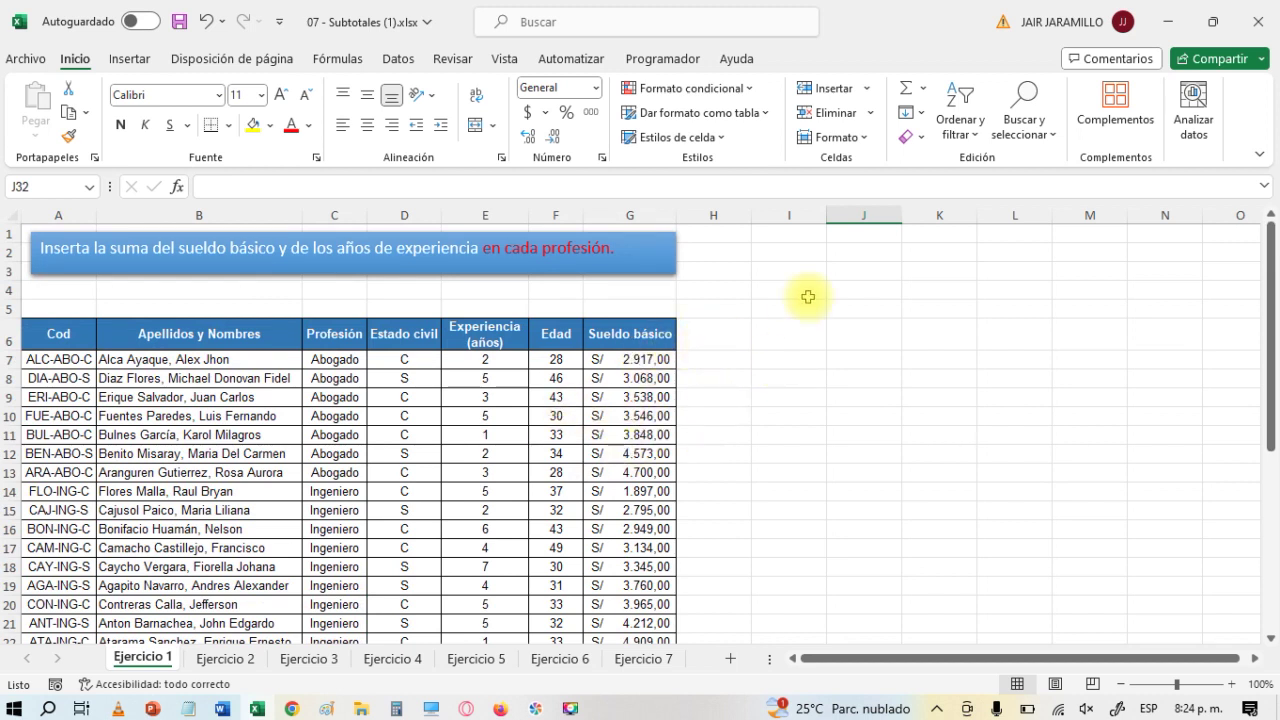
click(207, 434)
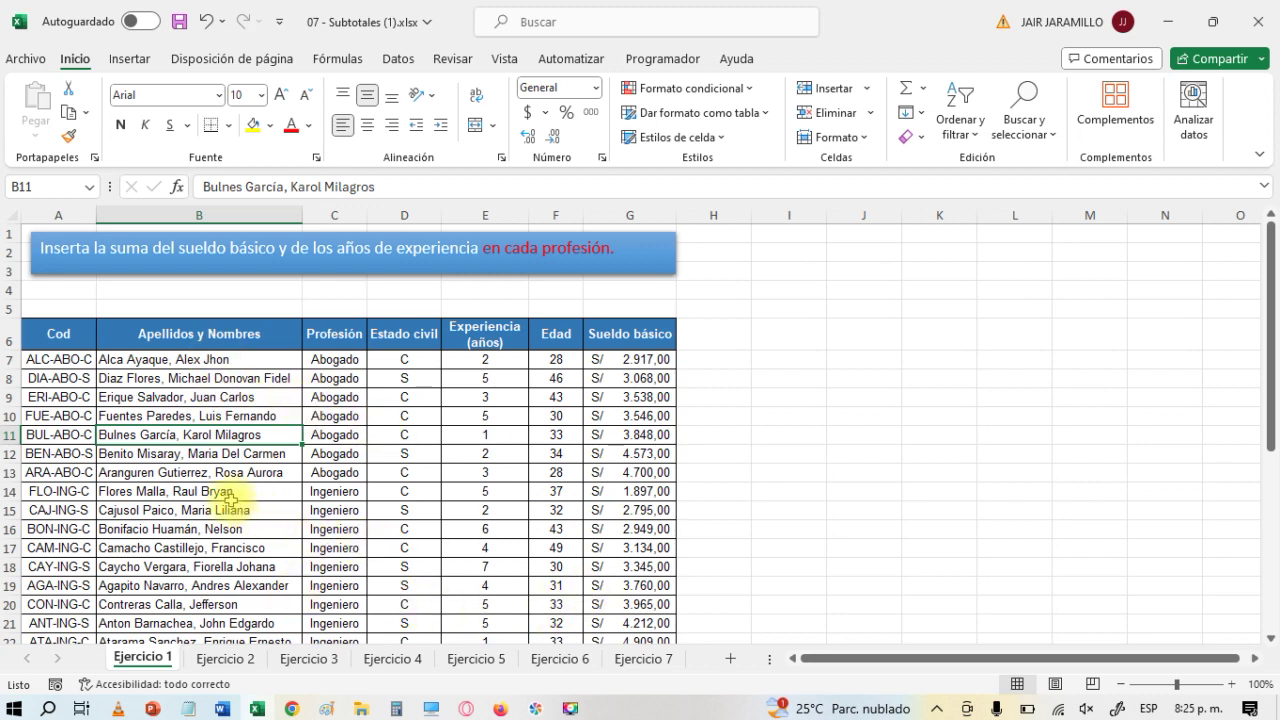
click(175, 466)
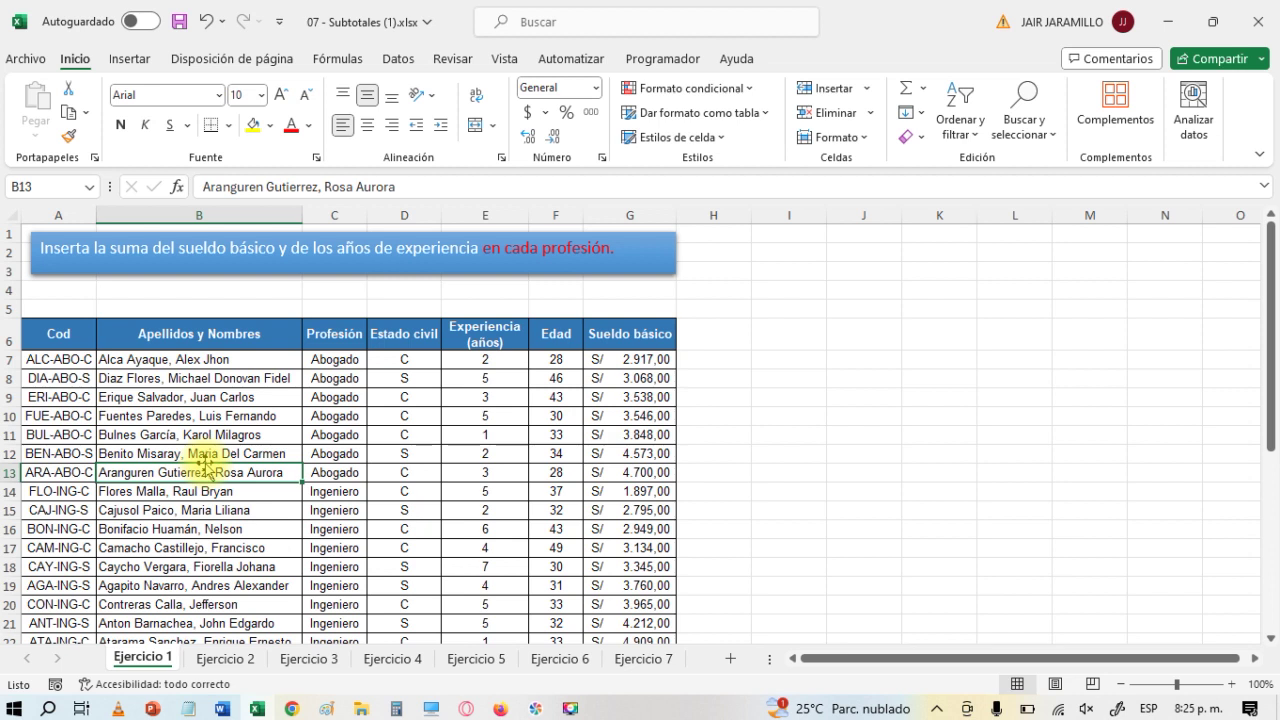
click(160, 435)
click(258, 491)
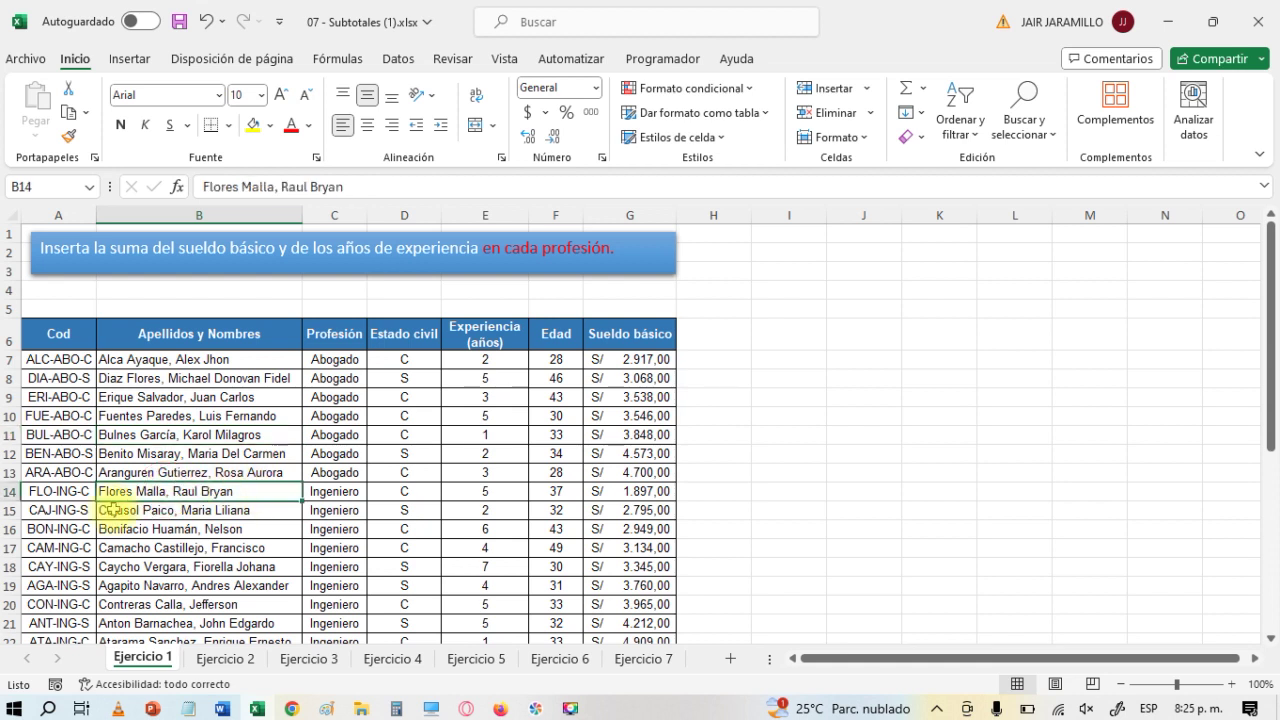
click(570, 708)
click(1148, 611)
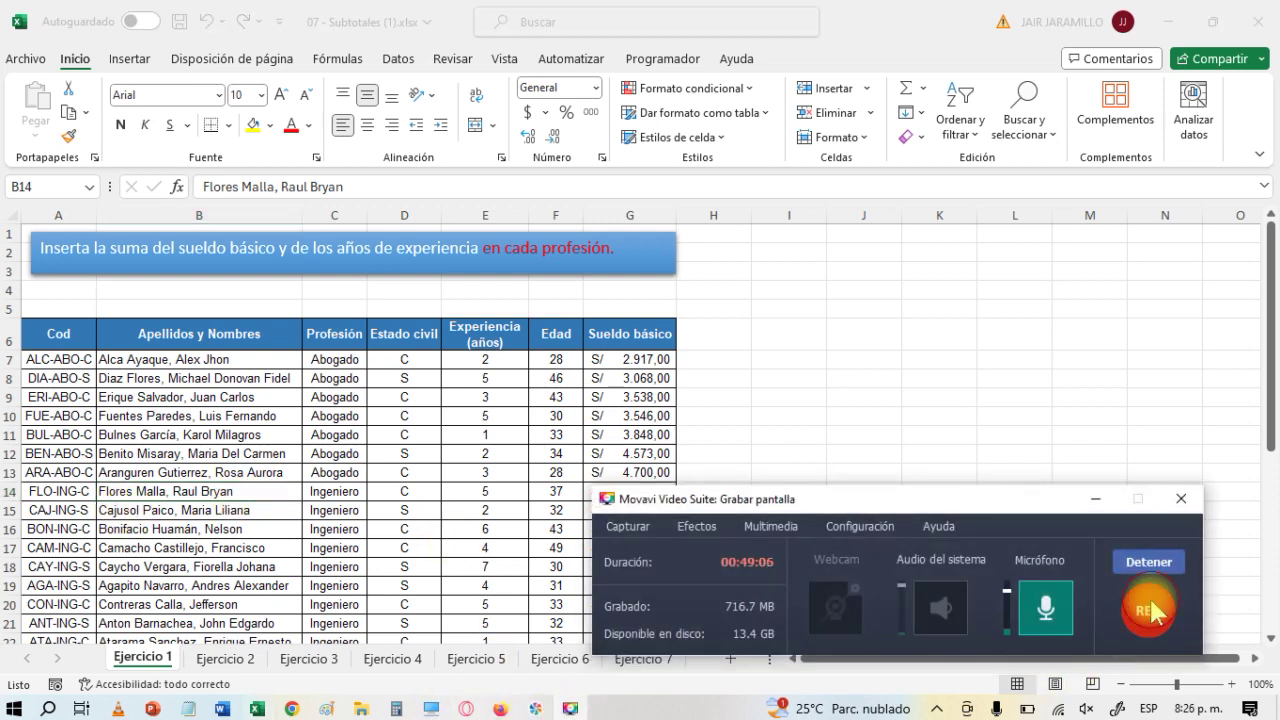
click(1090, 500)
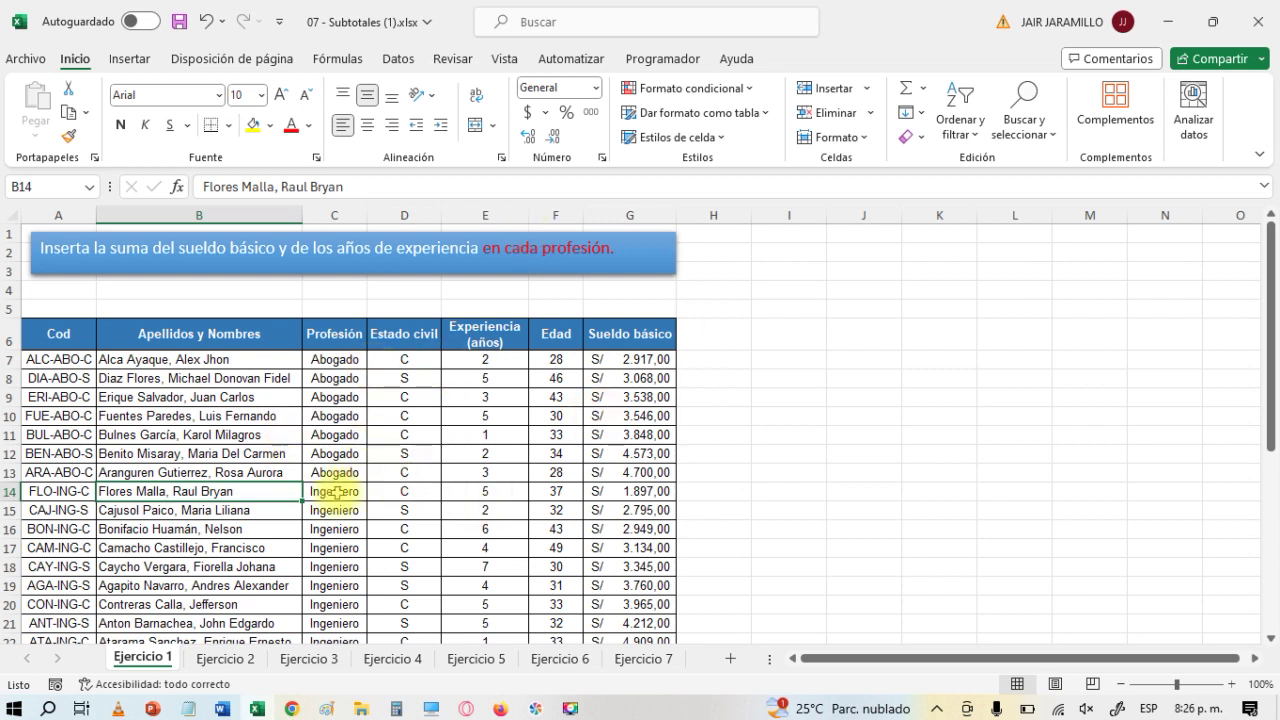
- Open the Subtotales dialog for the staff table and move it clear of the exercise instruction
click(150, 435)
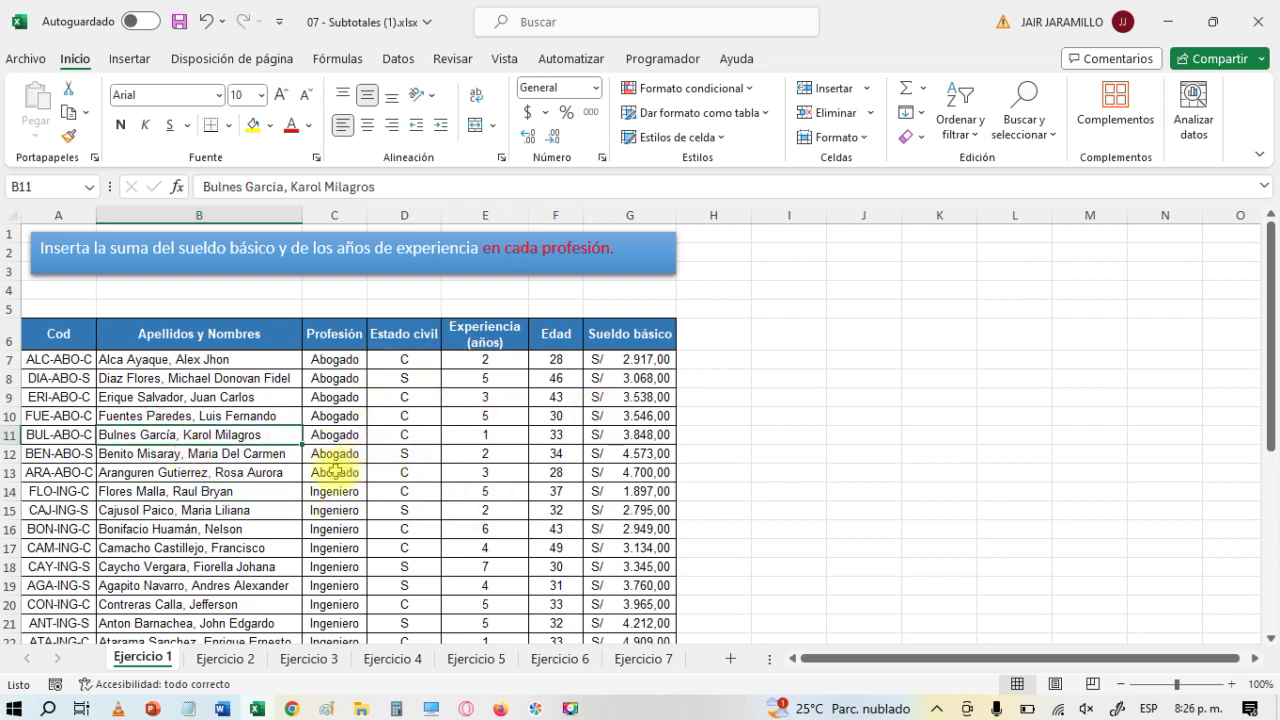
click(400, 472)
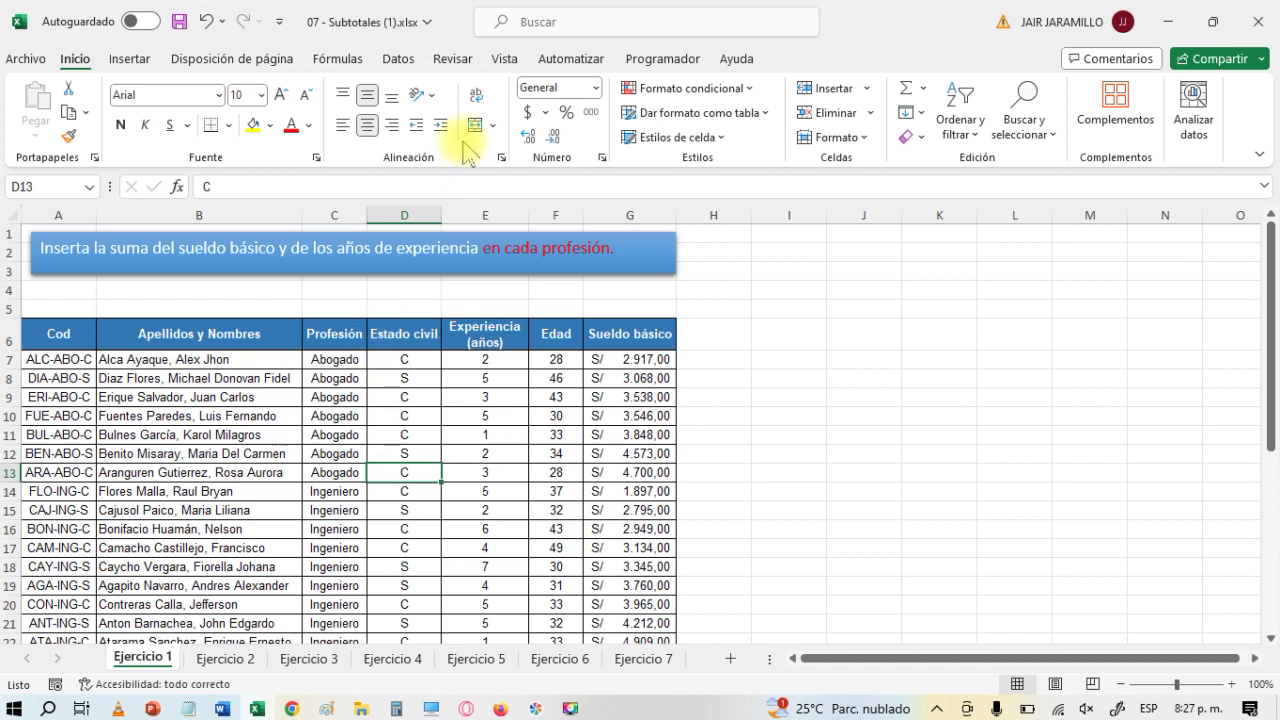
click(399, 60)
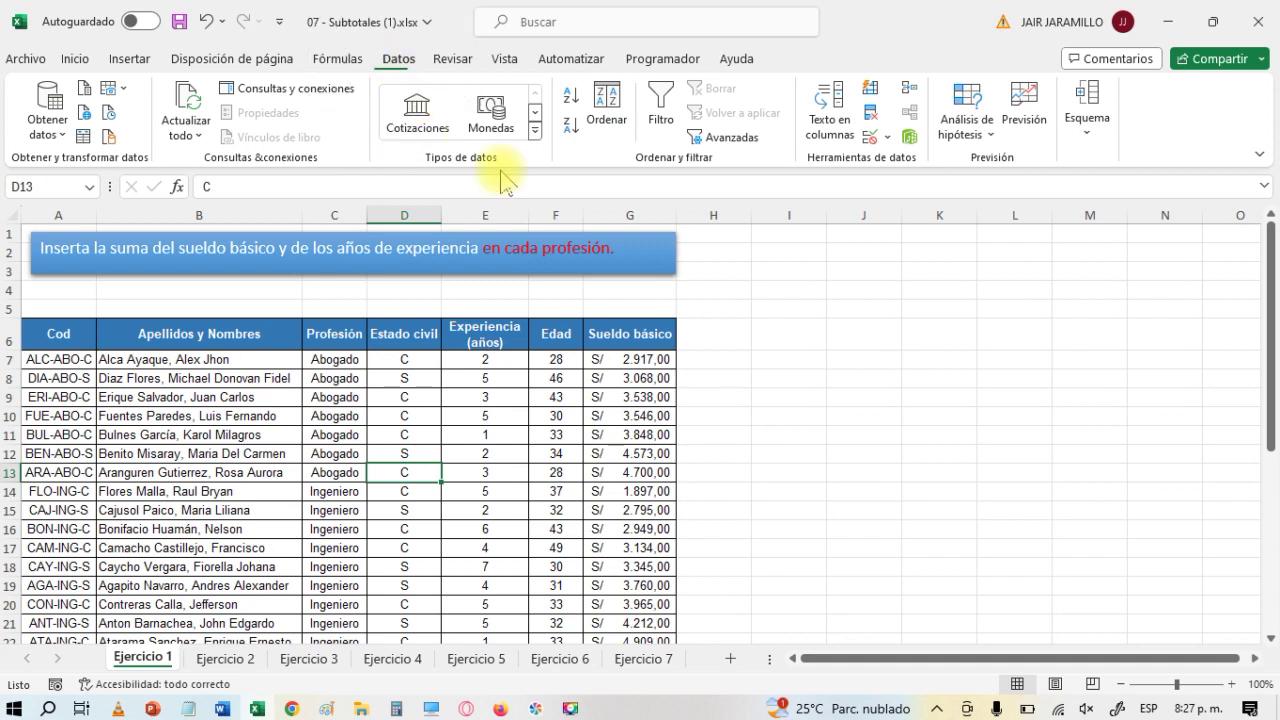
click(1100, 135)
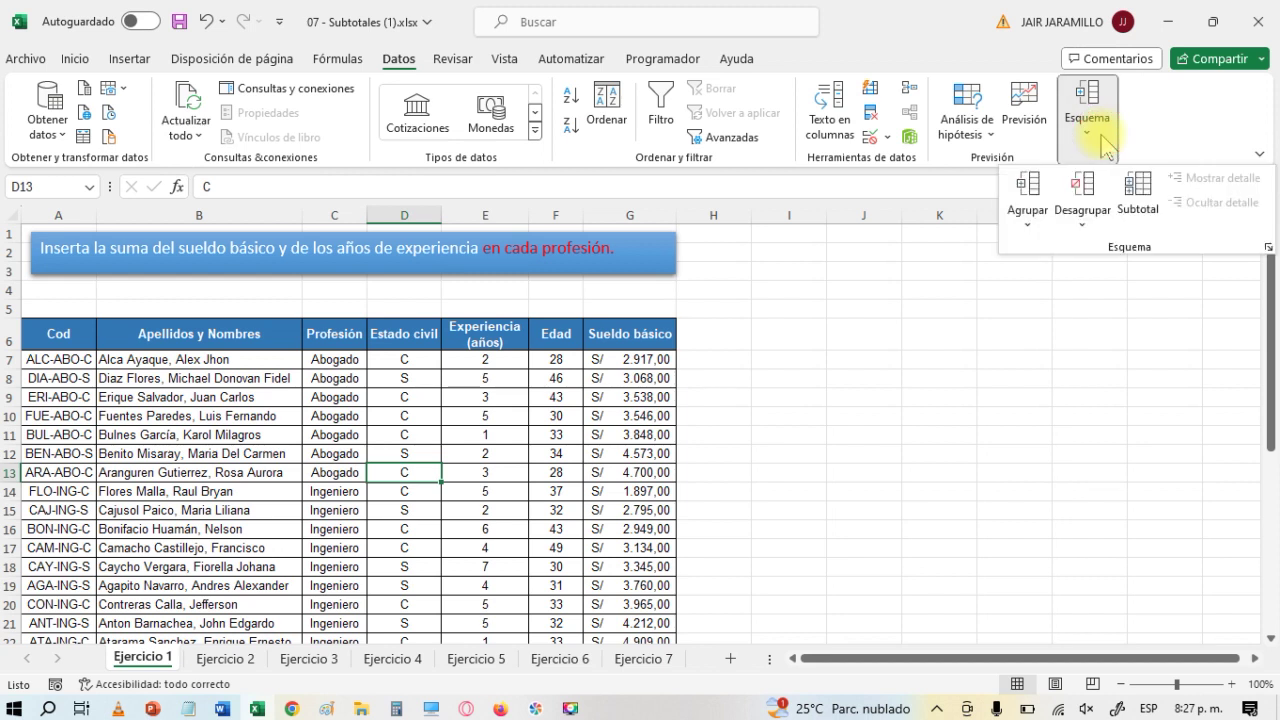
click(1136, 188)
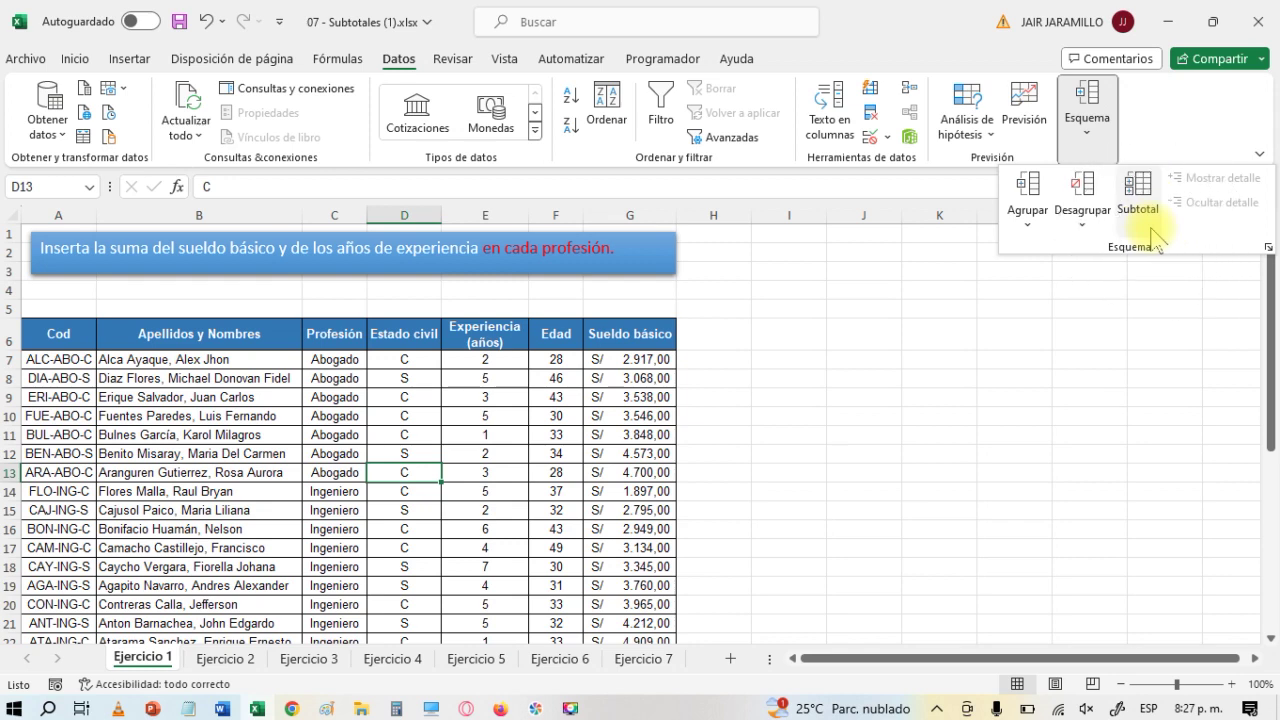
click(1137, 186)
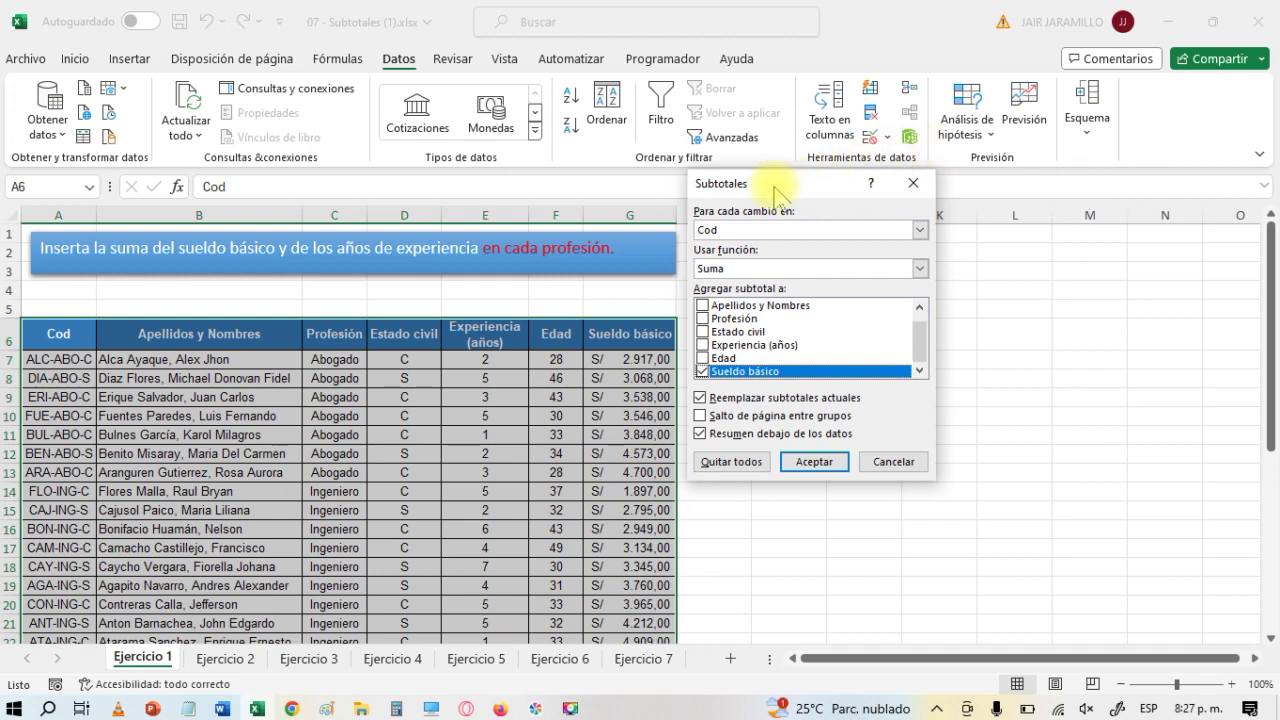
drag(777, 183, 594, 216)
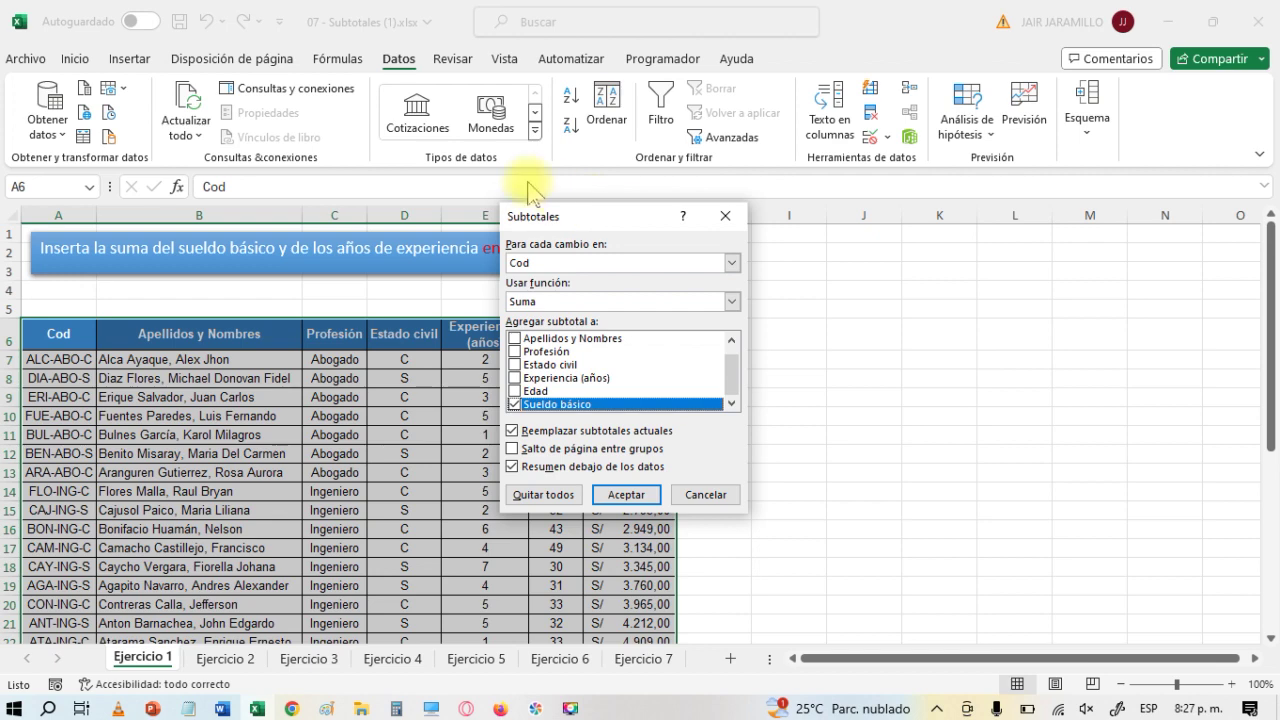
drag(571, 217, 717, 252)
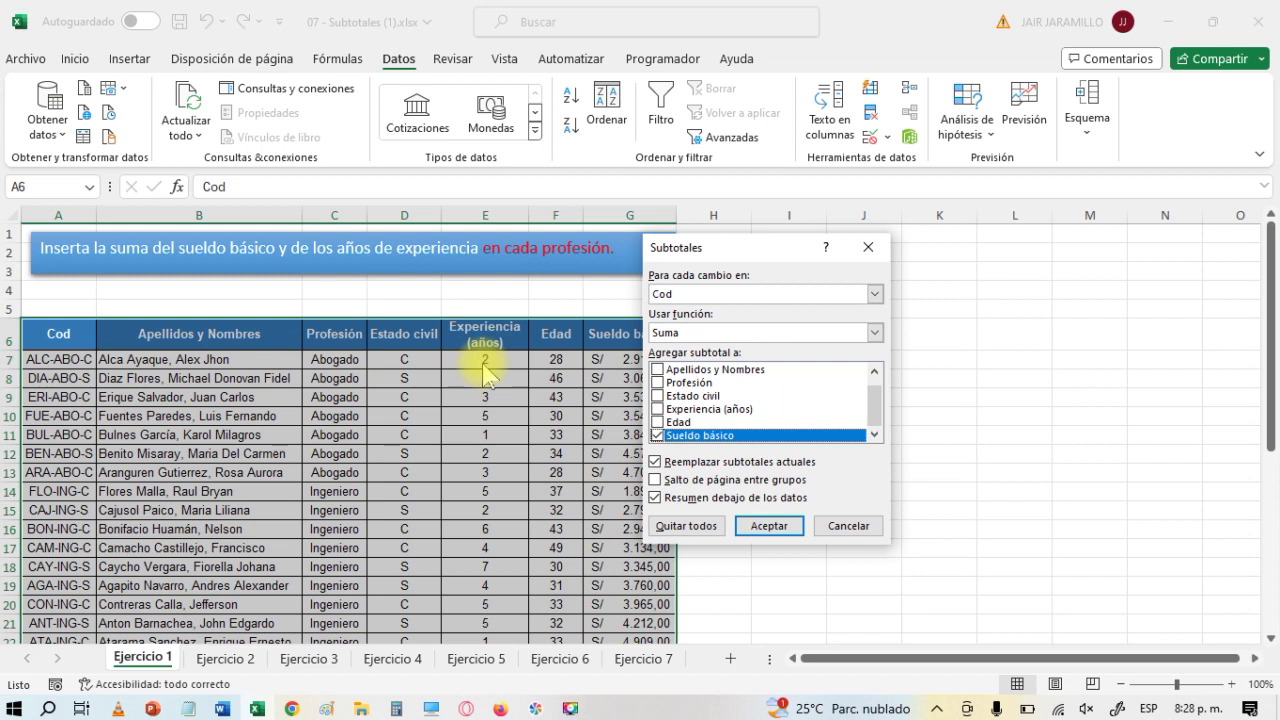
- Set the subtotals to sum Experiencia (años) and Sueldo básico at each change in Profesión
click(875, 294)
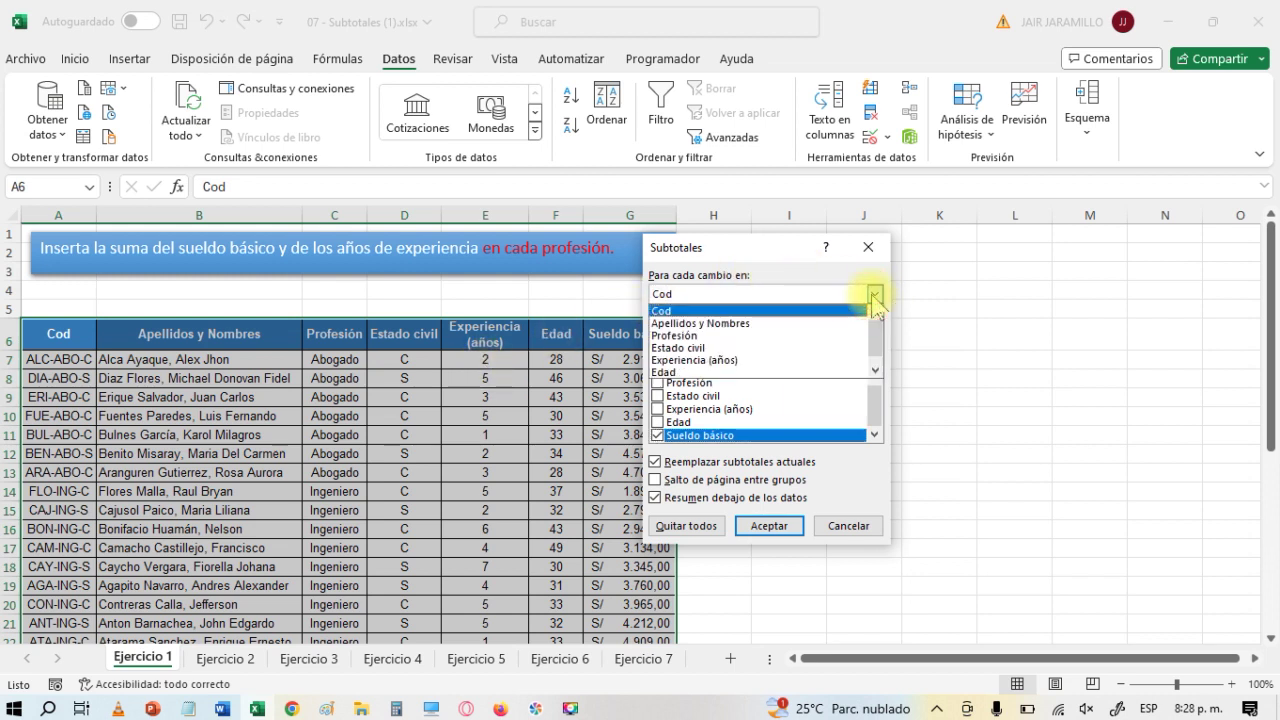
click(700, 335)
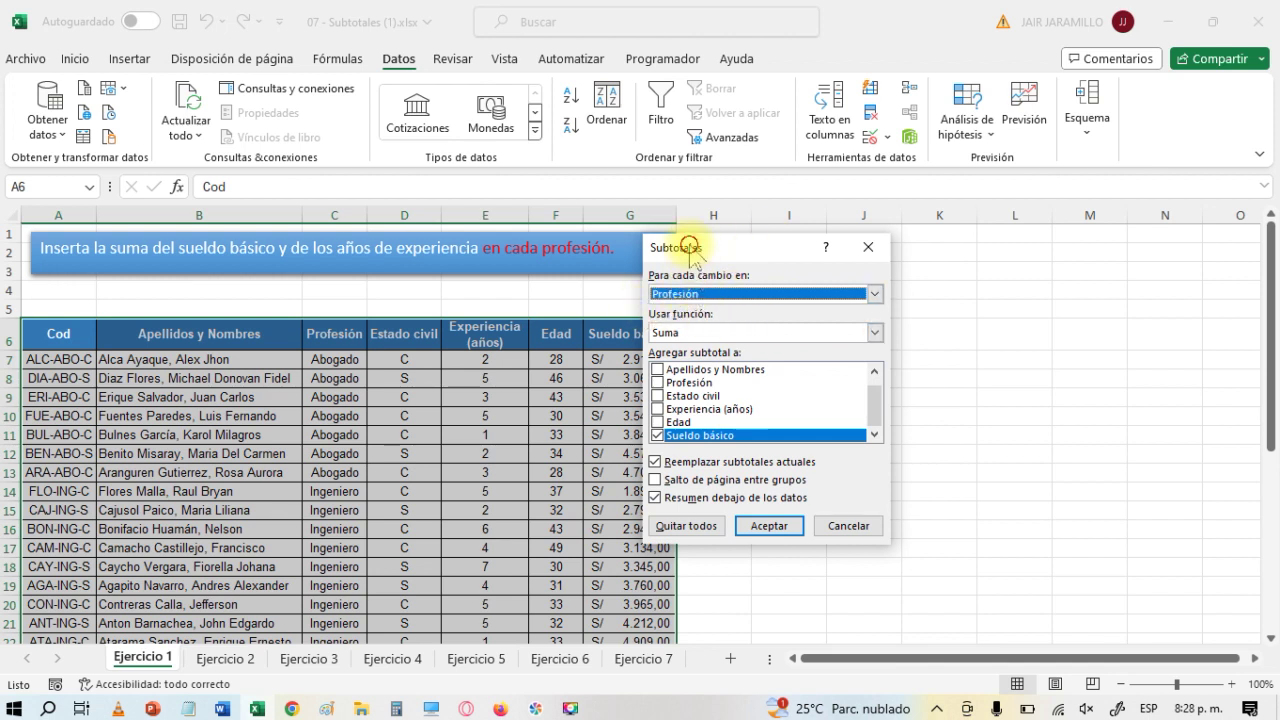
drag(689, 246, 721, 252)
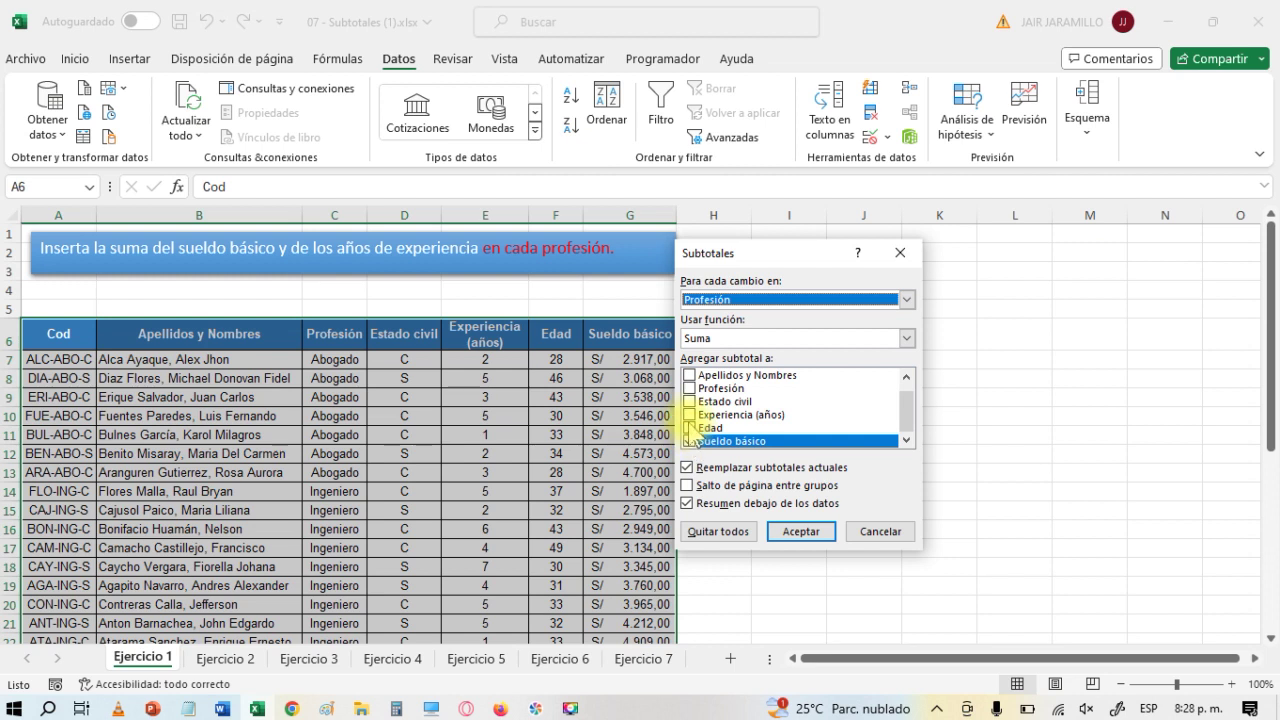
click(689, 414)
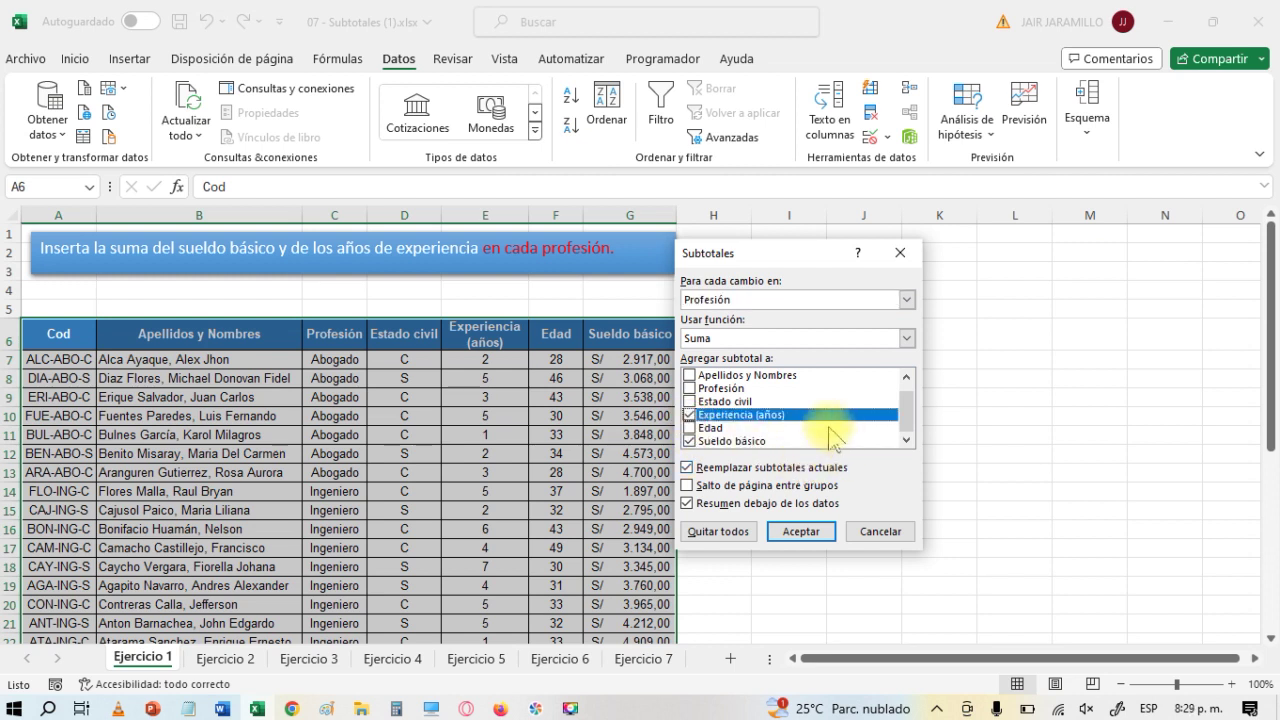
scroll(805, 430, up, 1)
scroll(803, 428, down, 1)
scroll(800, 428, up, 1)
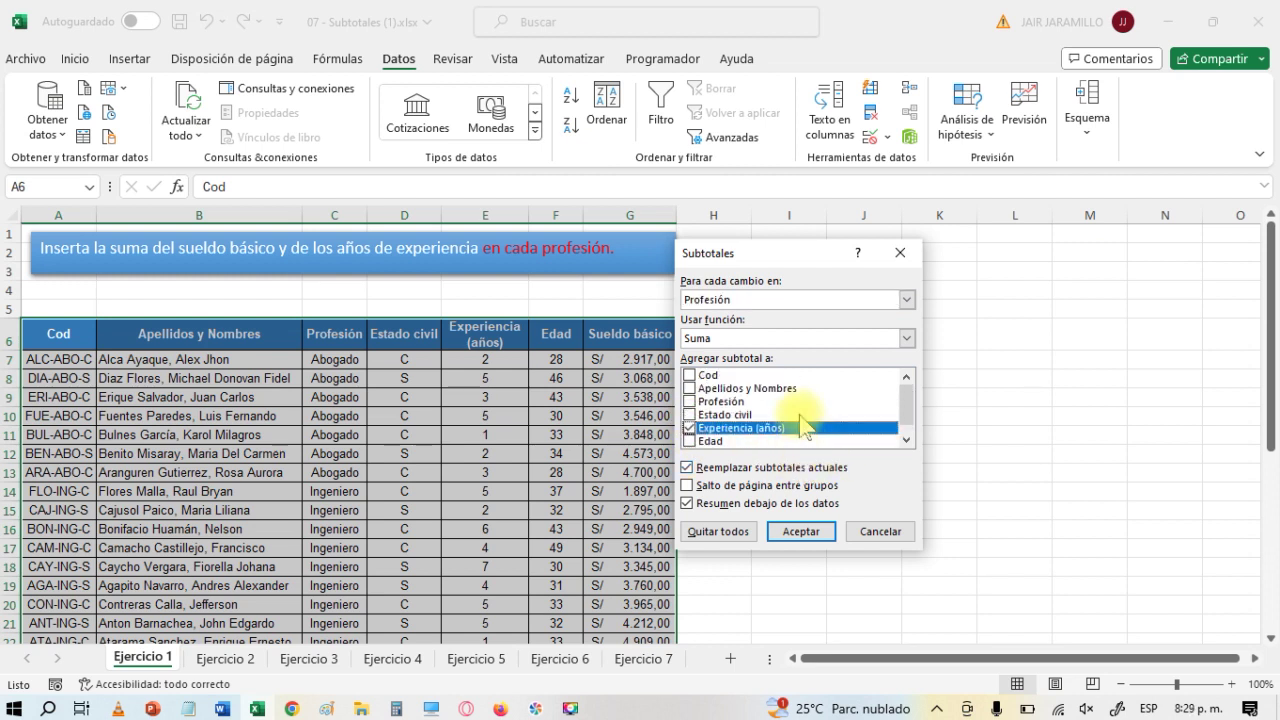
scroll(776, 408, down, 1)
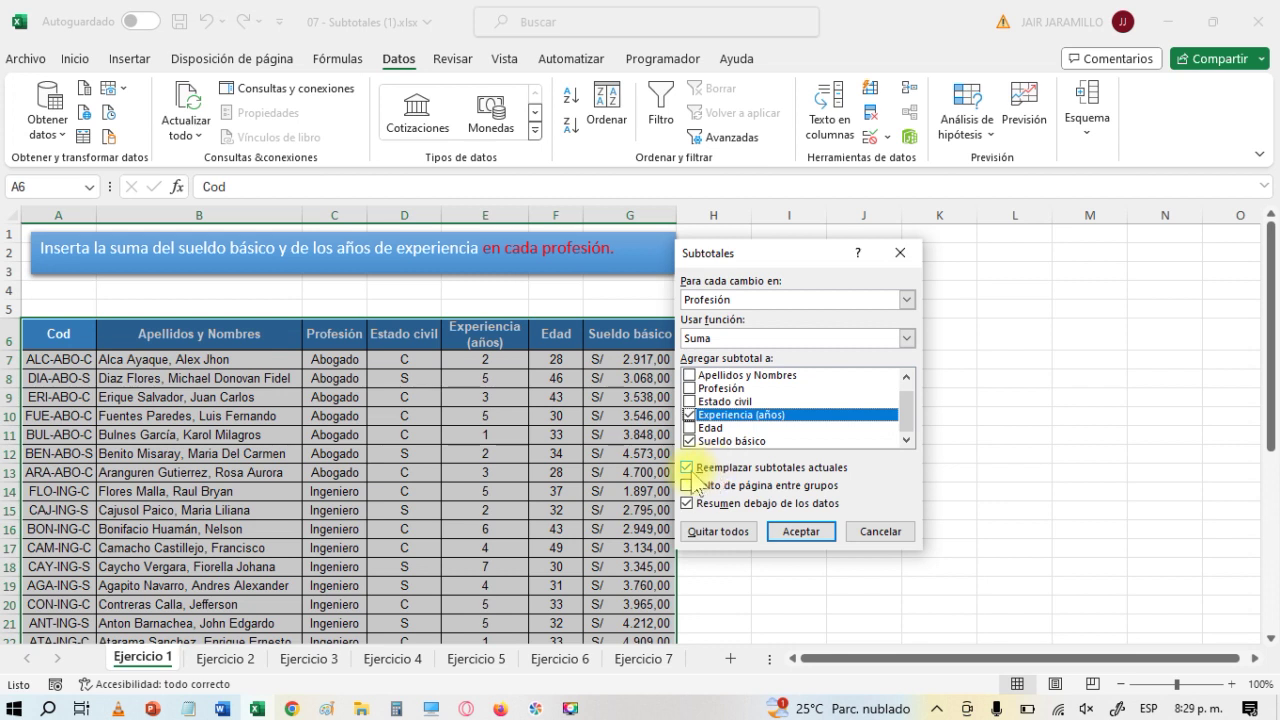
- Insert the subtotals, replacing current ones, without page breaks between groups and with the summary below the data
click(700, 467)
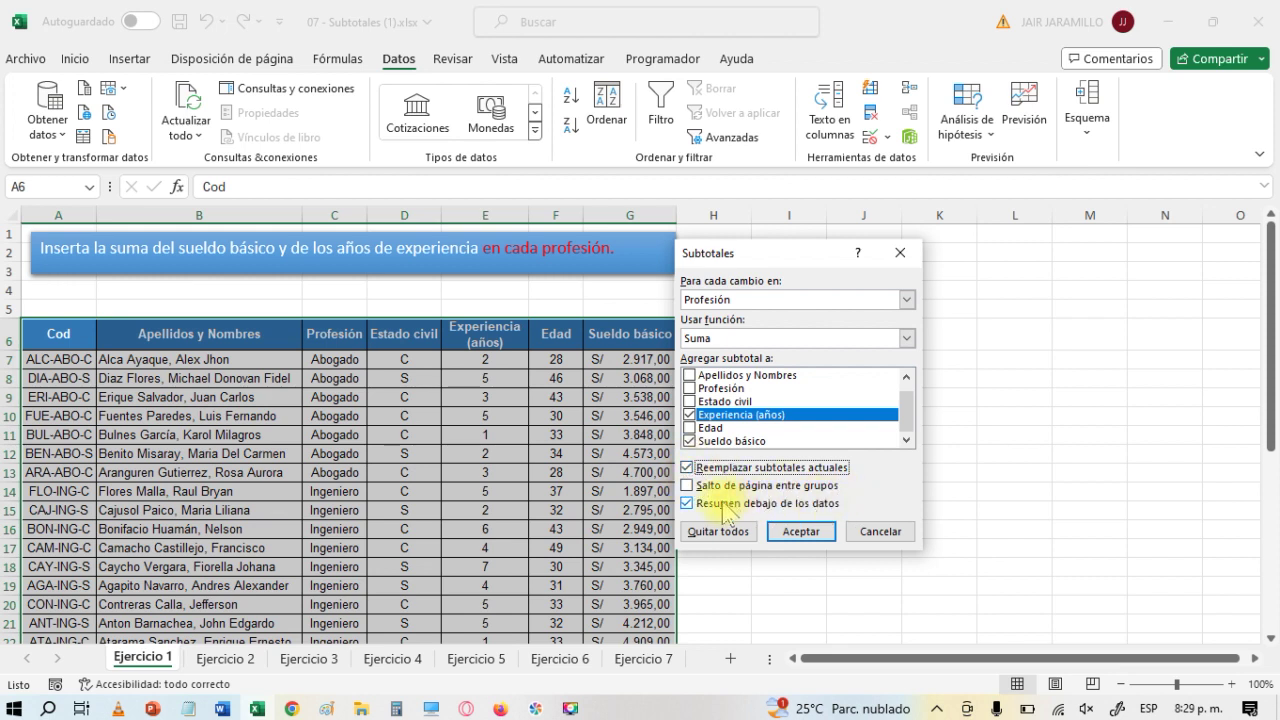
click(688, 486)
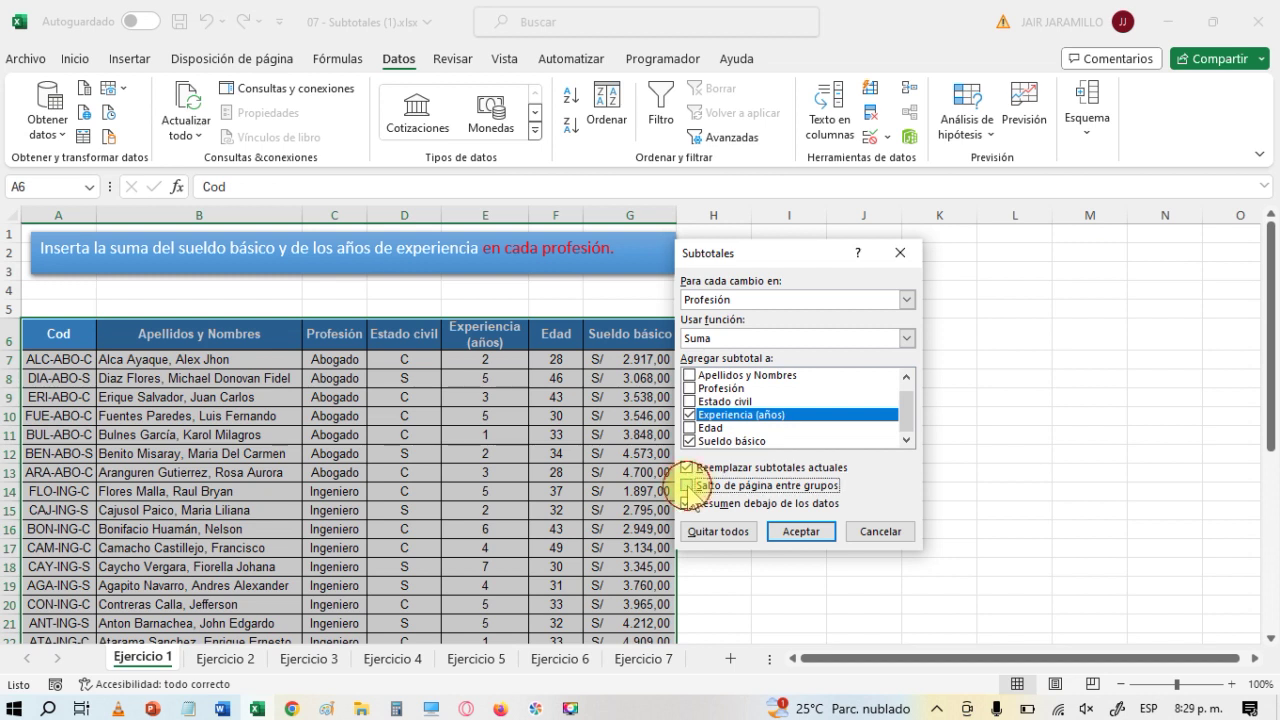
click(688, 486)
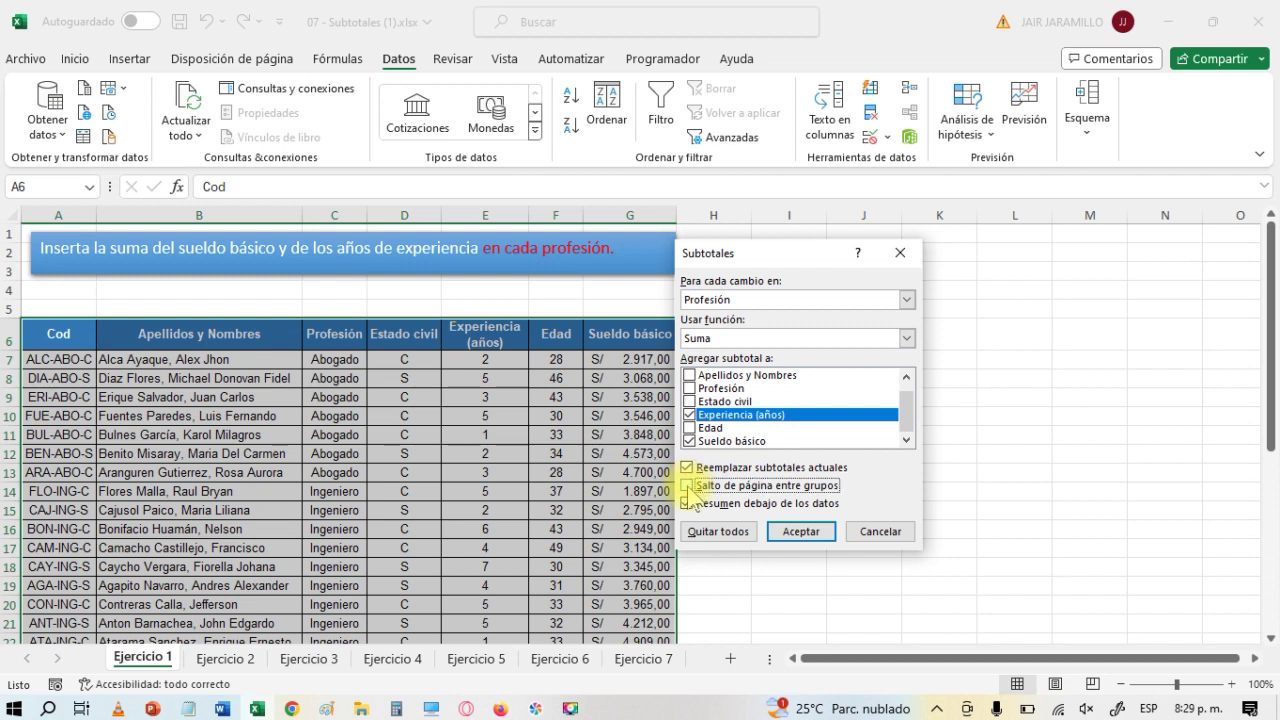
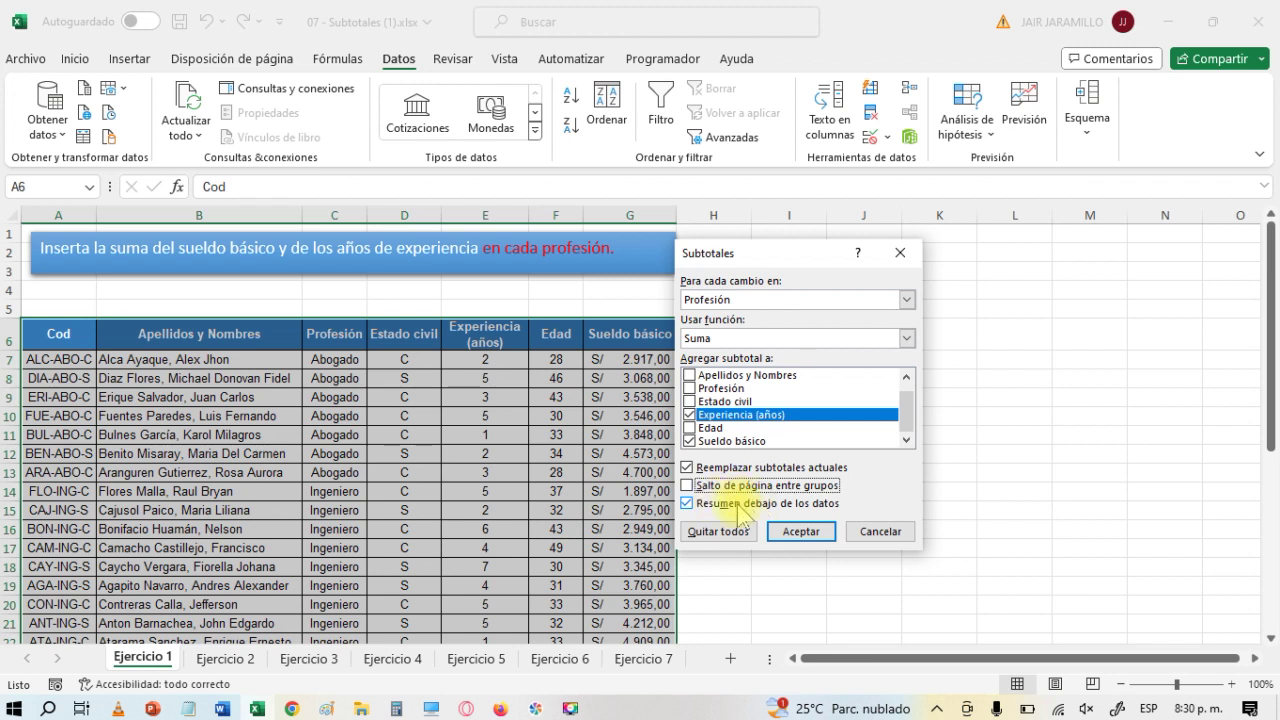
click(818, 531)
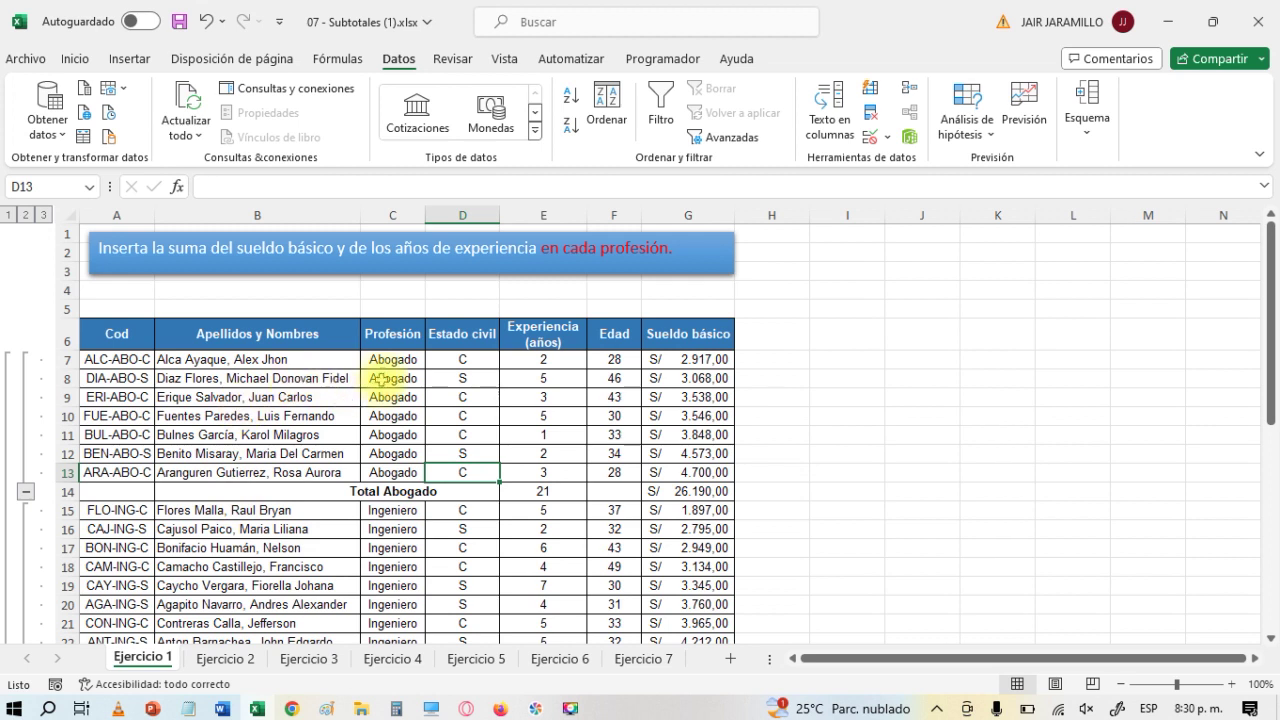
- Examine the Abogado group's total row and the subtotal formulas for its experience and basic salary
drag(390, 360, 388, 476)
click(379, 517)
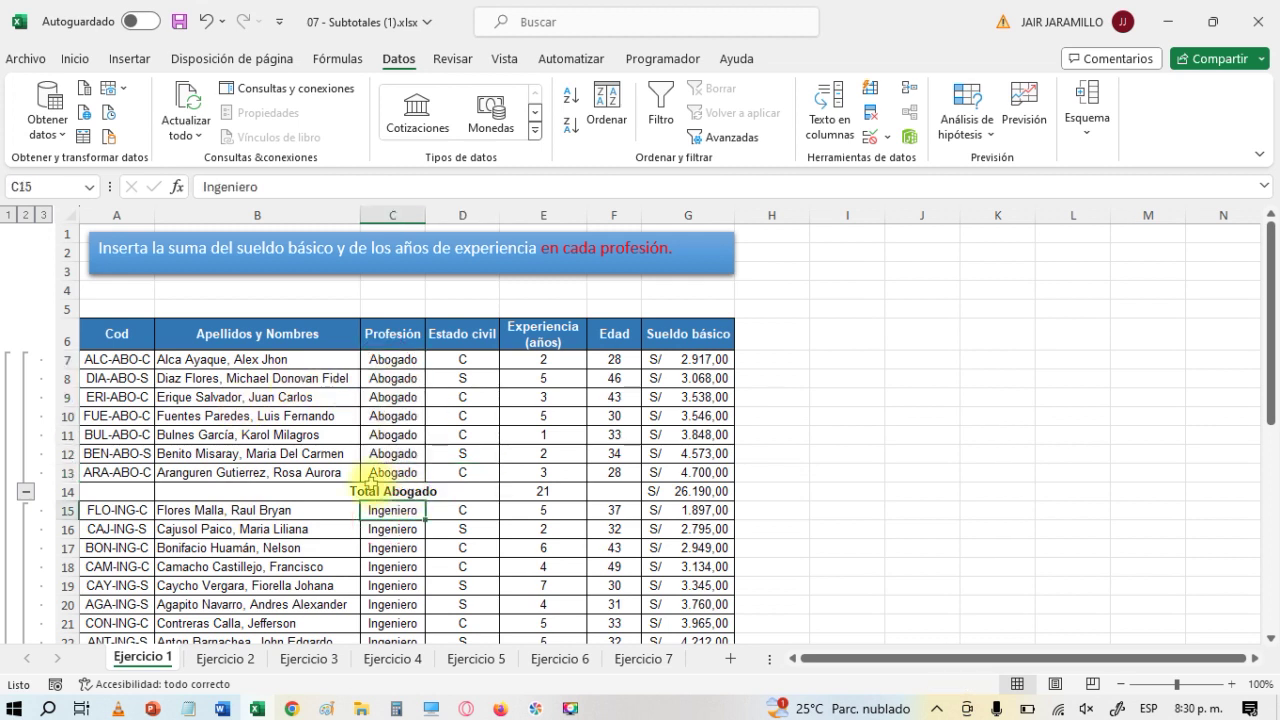
click(365, 490)
click(60, 492)
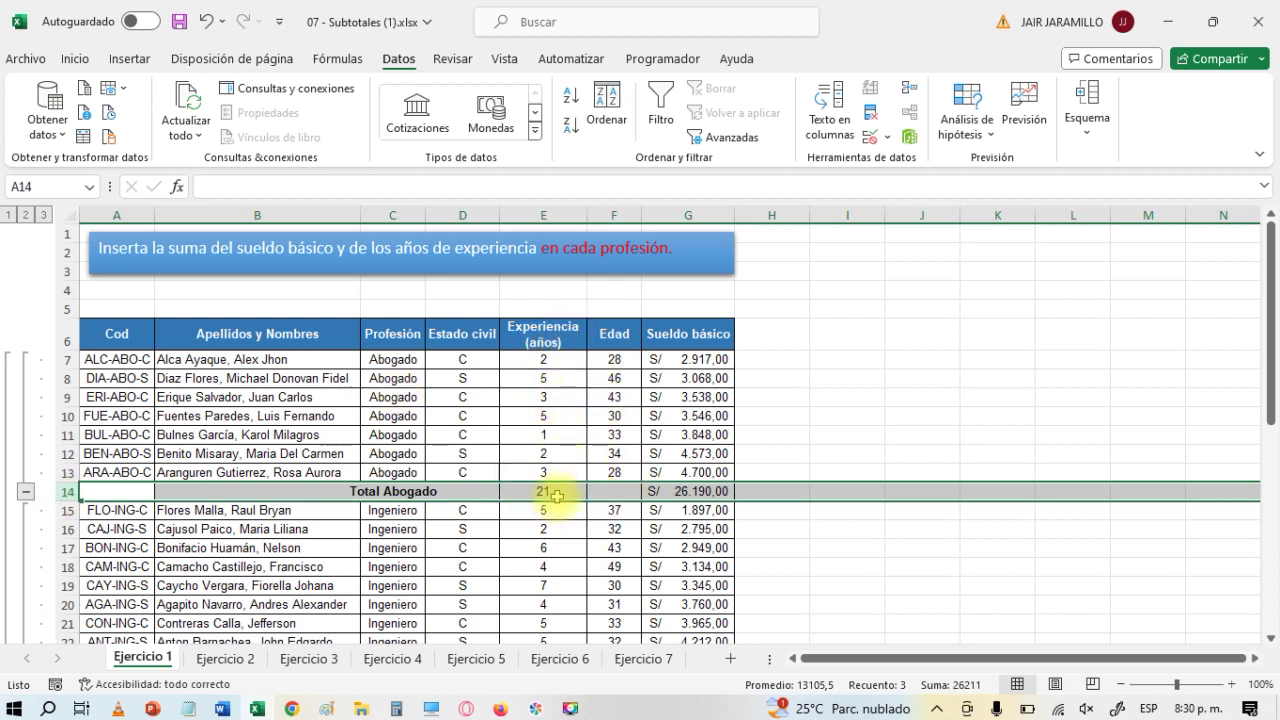
click(557, 491)
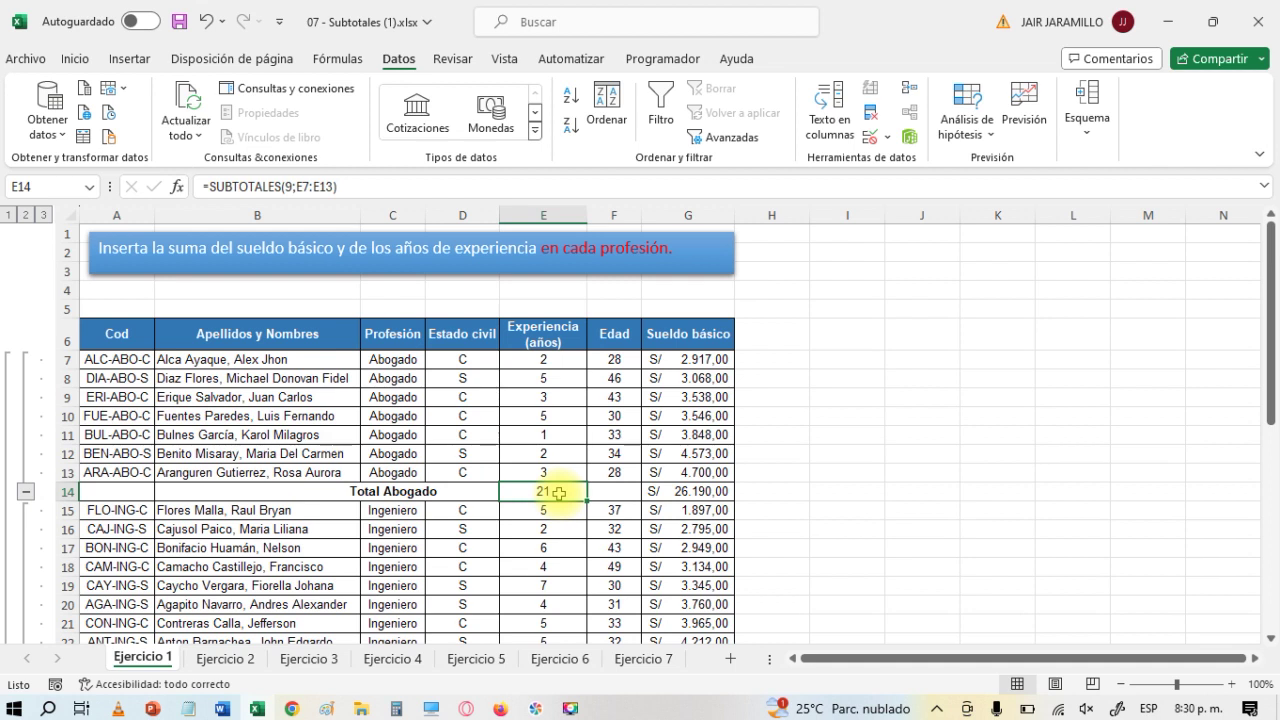
click(706, 493)
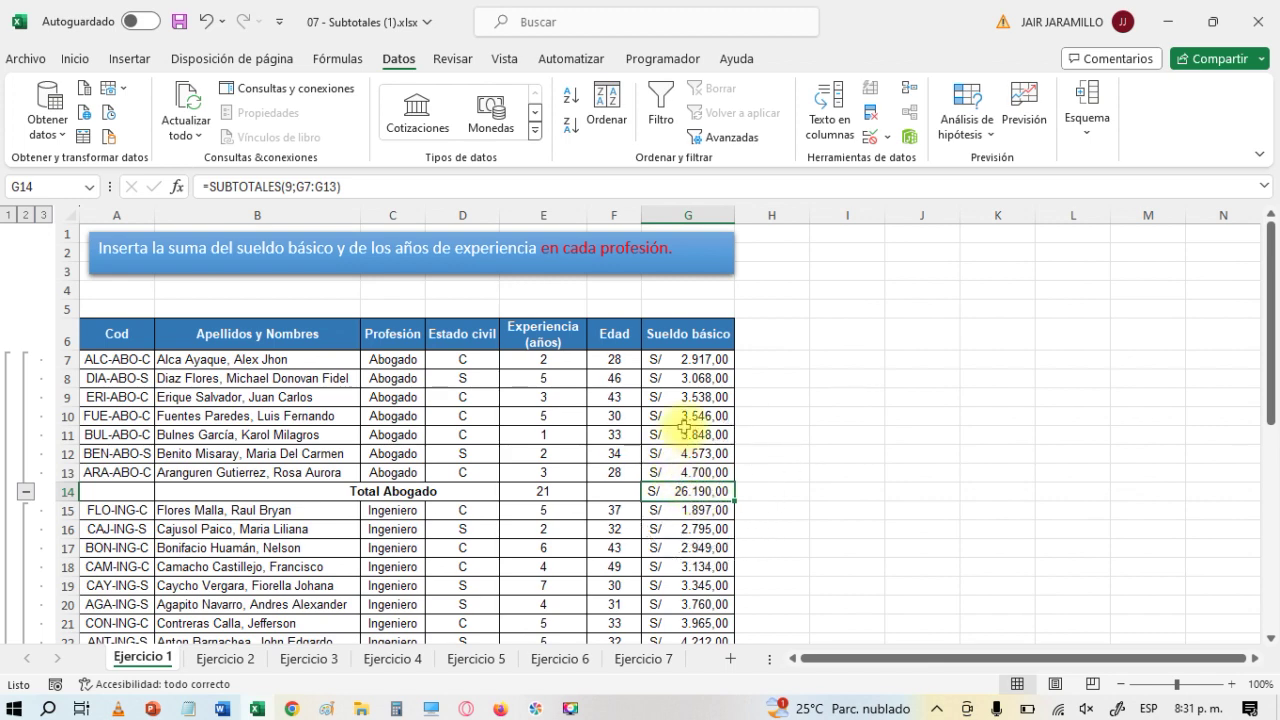
- Review the inserted total rows for the Ingeniero, Licenciado and Médico groups
scroll(684, 428, down, 3)
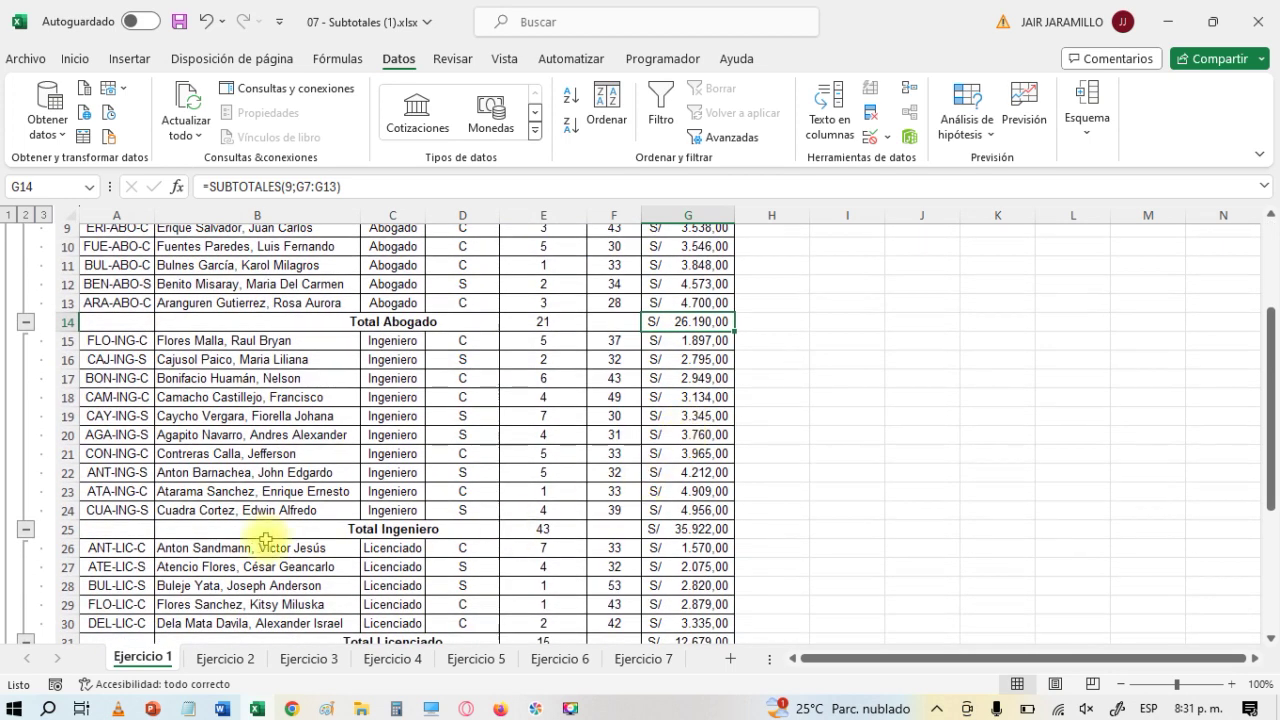
click(62, 528)
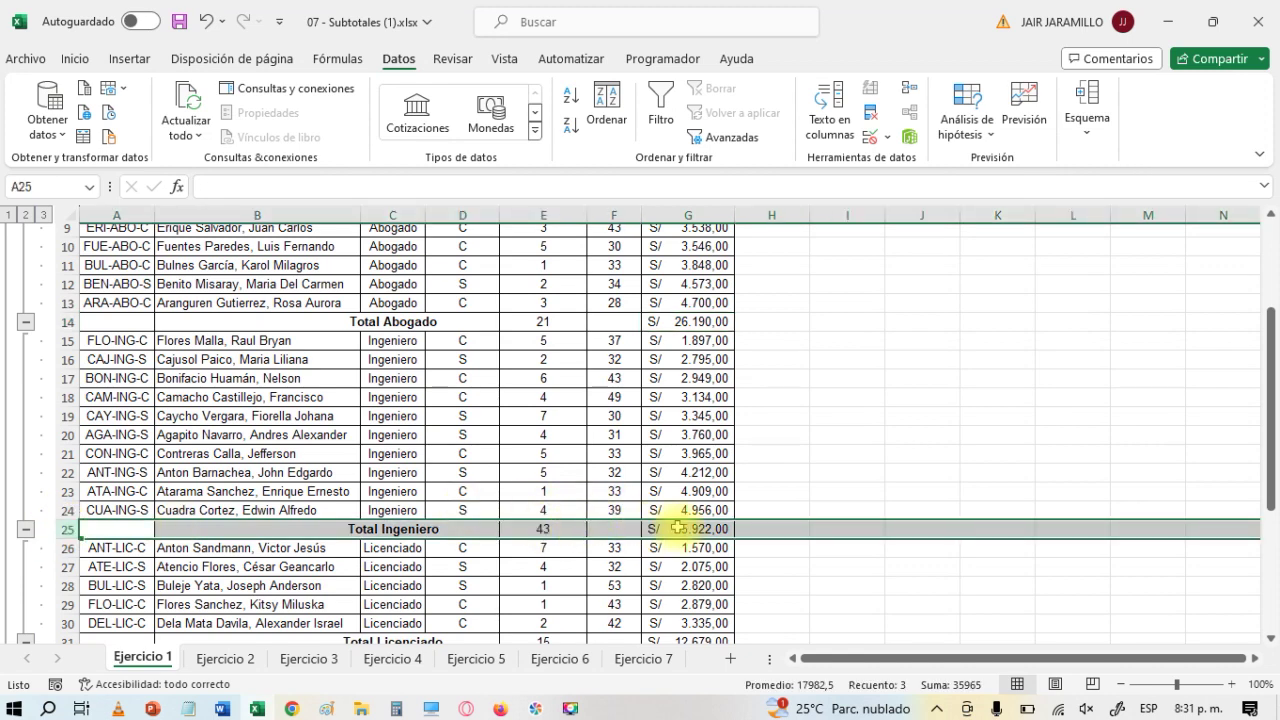
scroll(430, 515, down, 3)
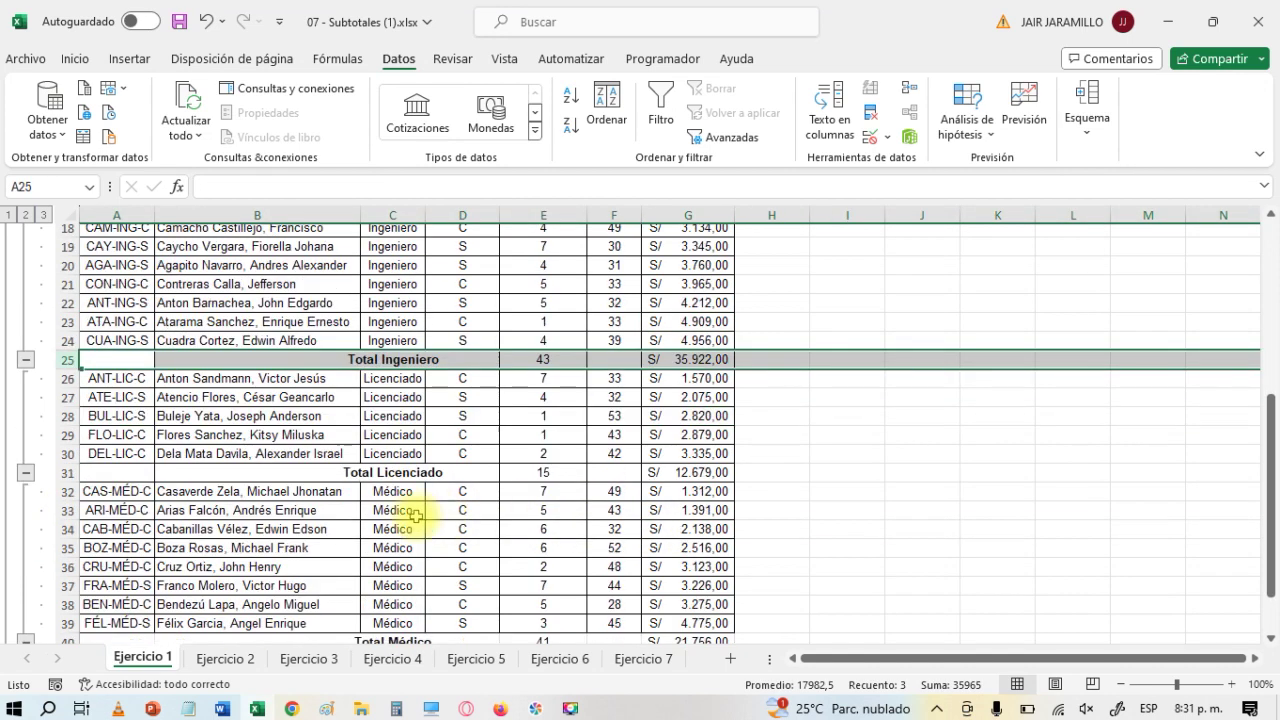
click(68, 472)
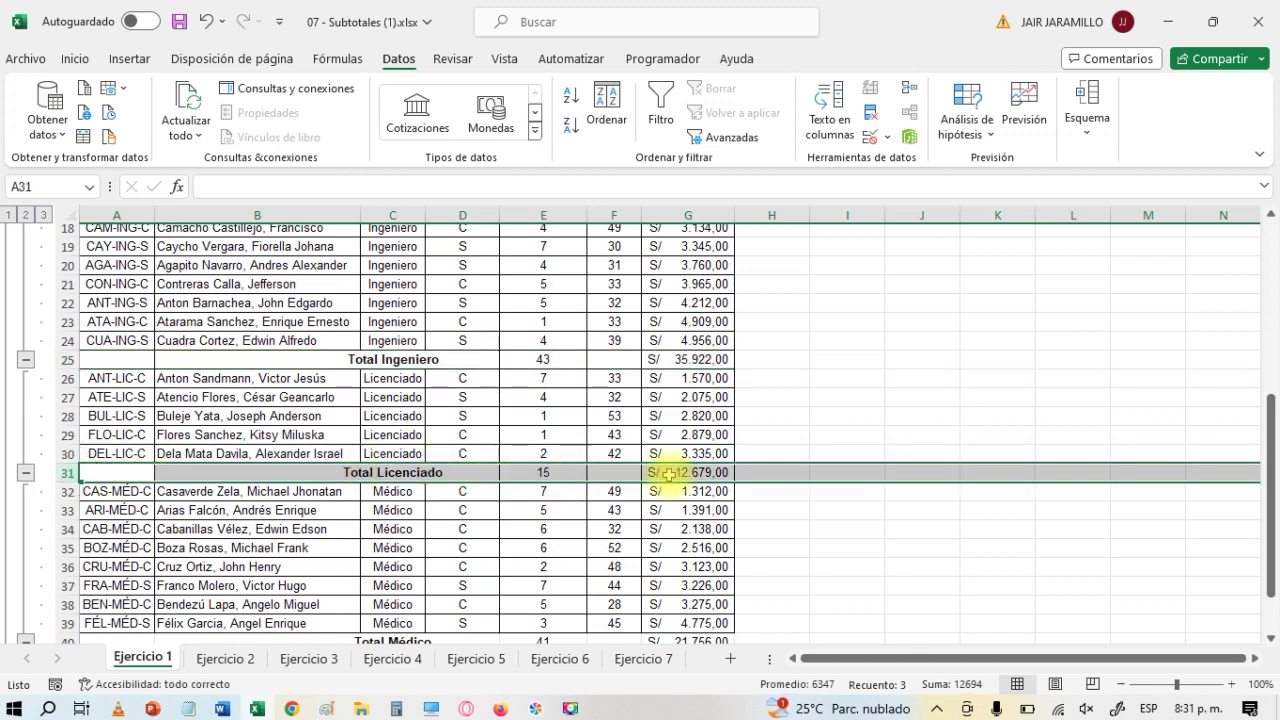
scroll(440, 470, down, 3)
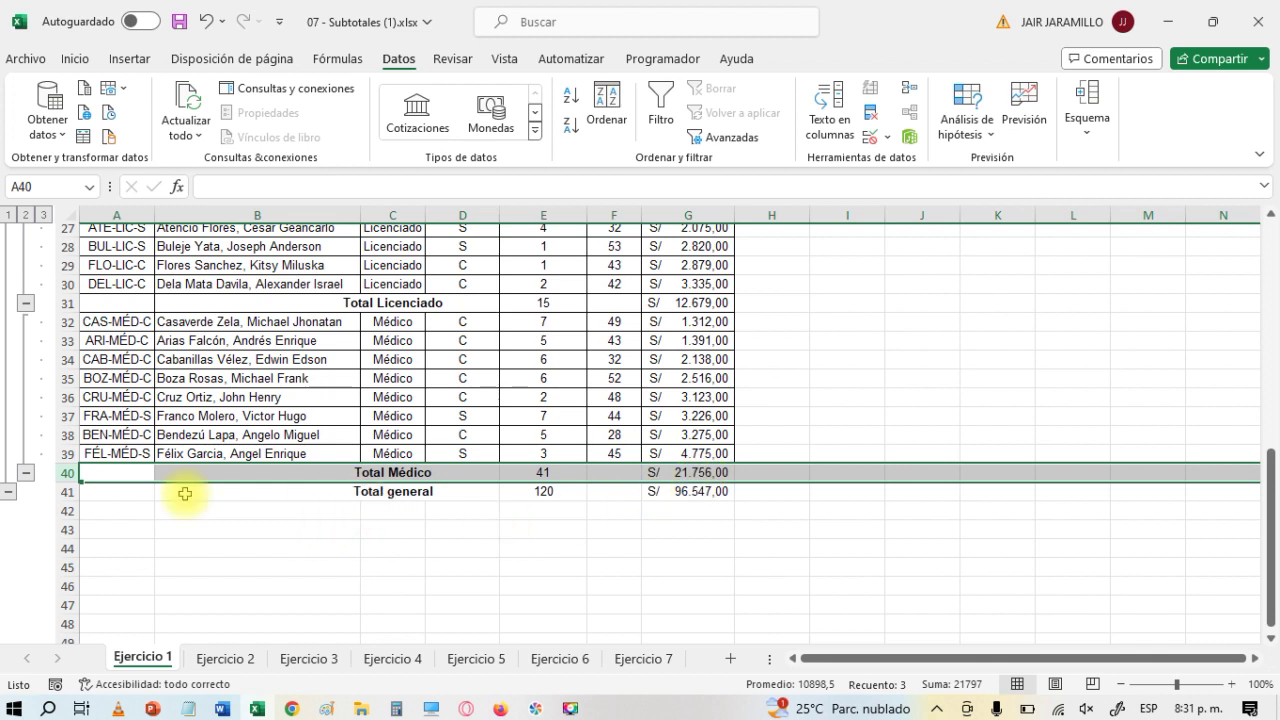
- Review the profession subtotals and the Total general row on the Ejercicio 1 sheet
click(60, 491)
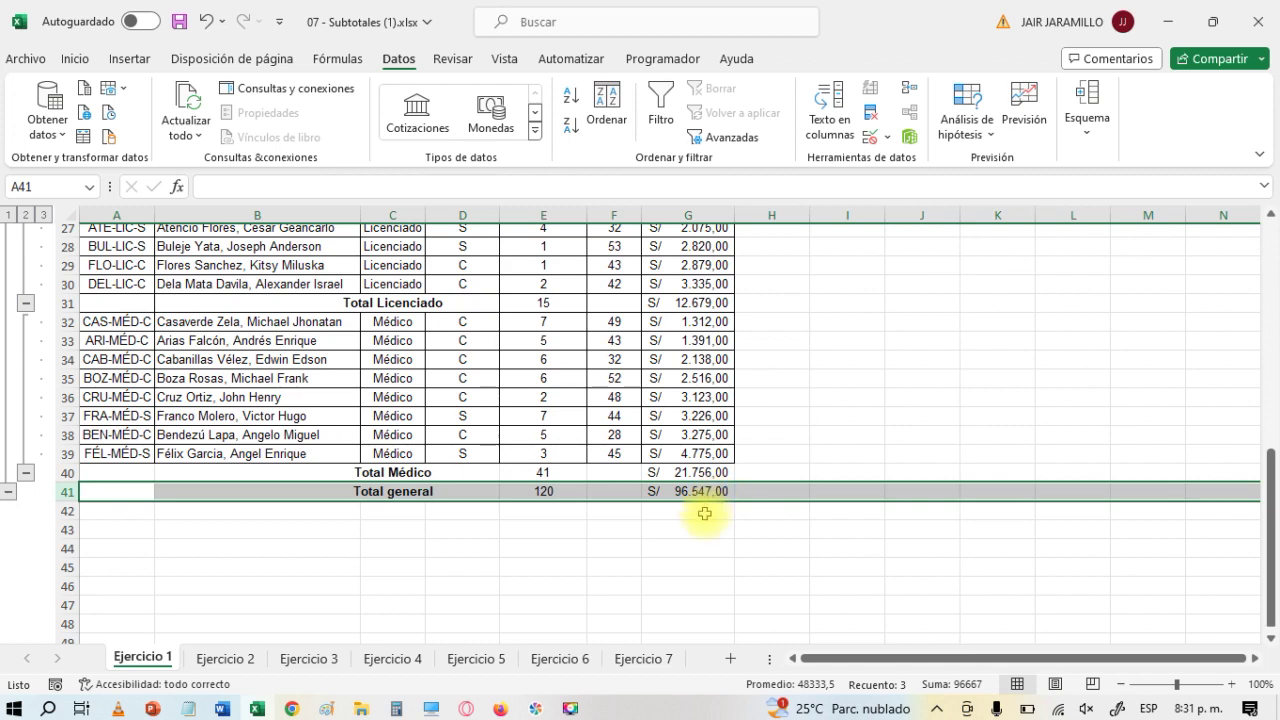
scroll(705, 512, up, 9)
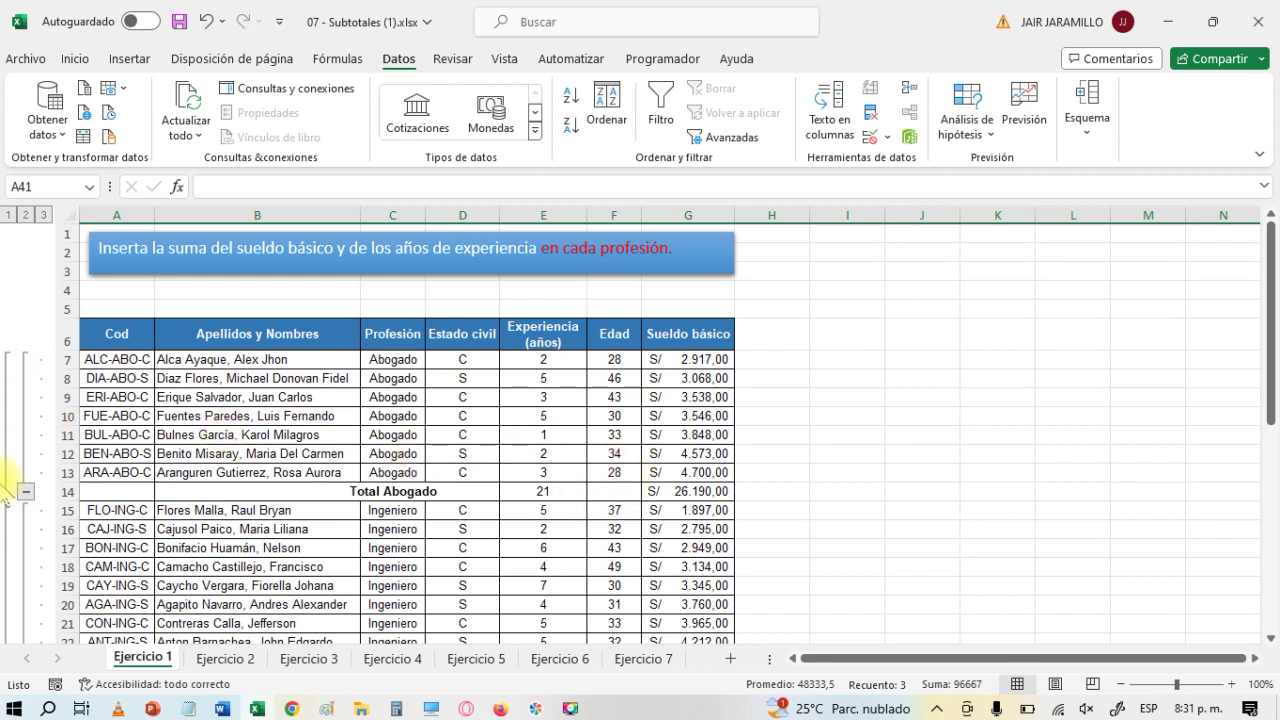
scroll(20, 530, down, 4)
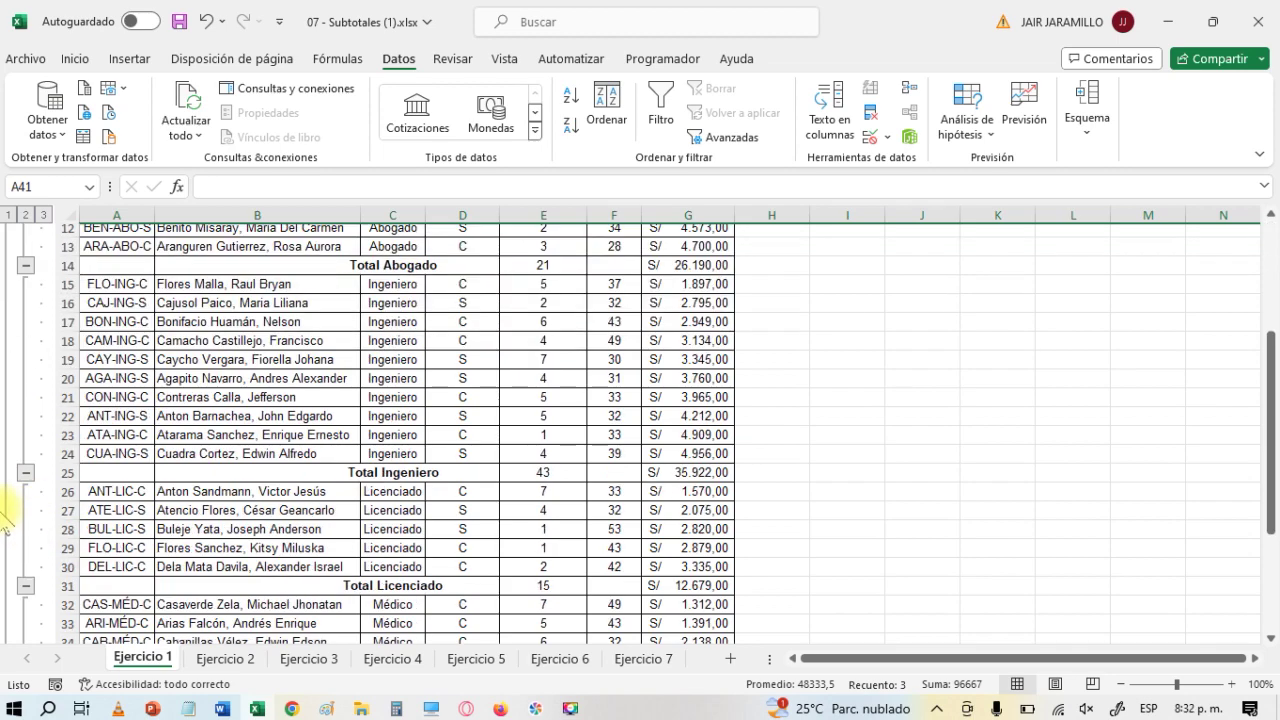
scroll(30, 535, down, 10)
scroll(30, 540, up, 14)
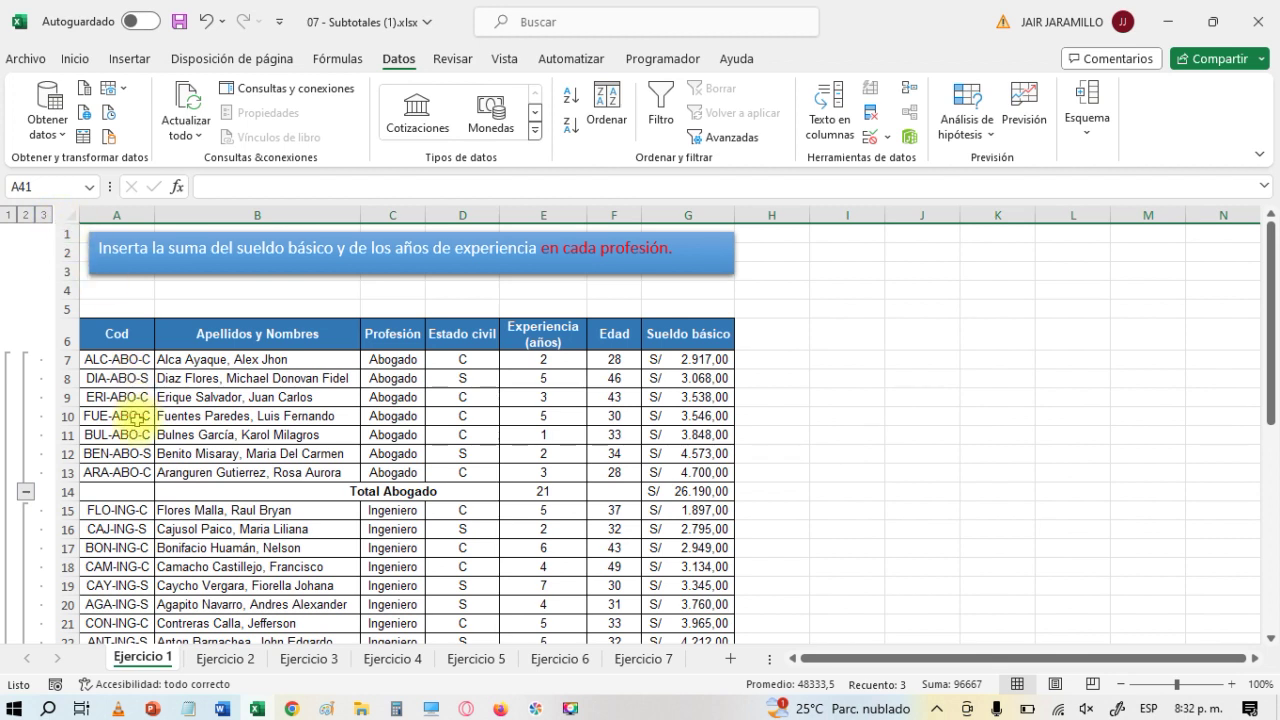
- Switch the outline through levels 1, 2 and 3 to view the grand total, the profession totals and all detail rows
click(8, 215)
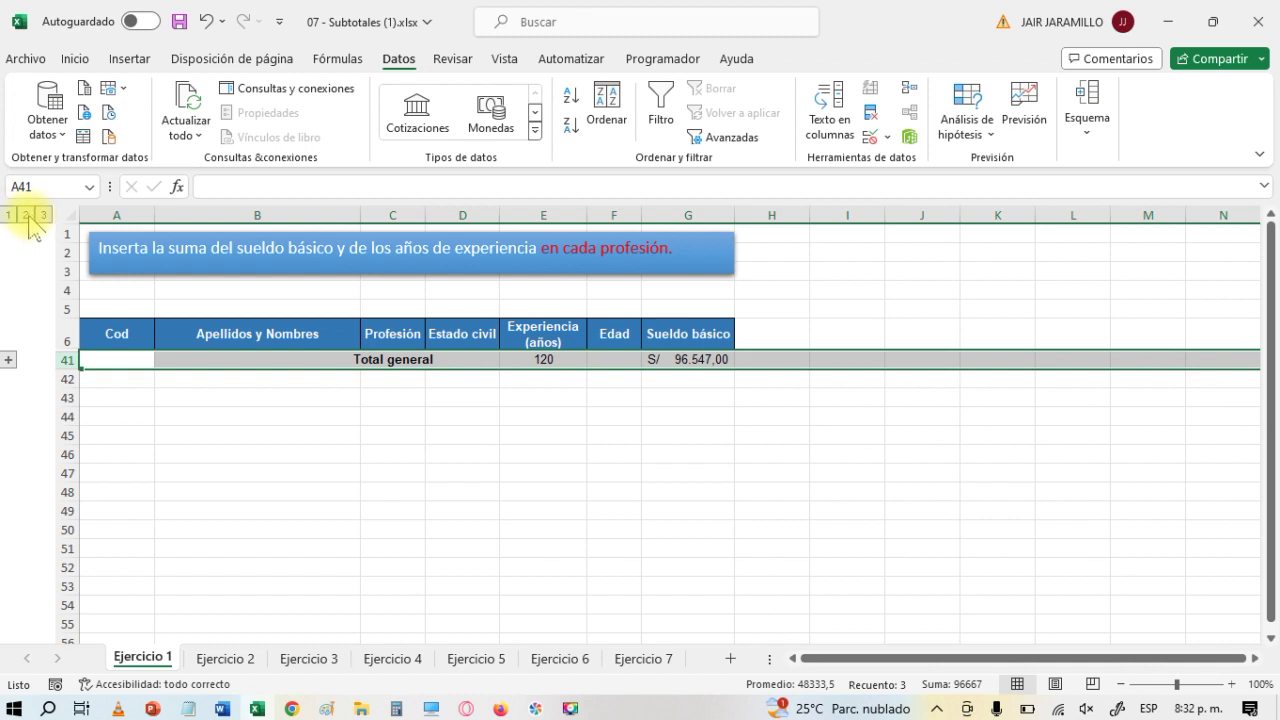
click(26, 215)
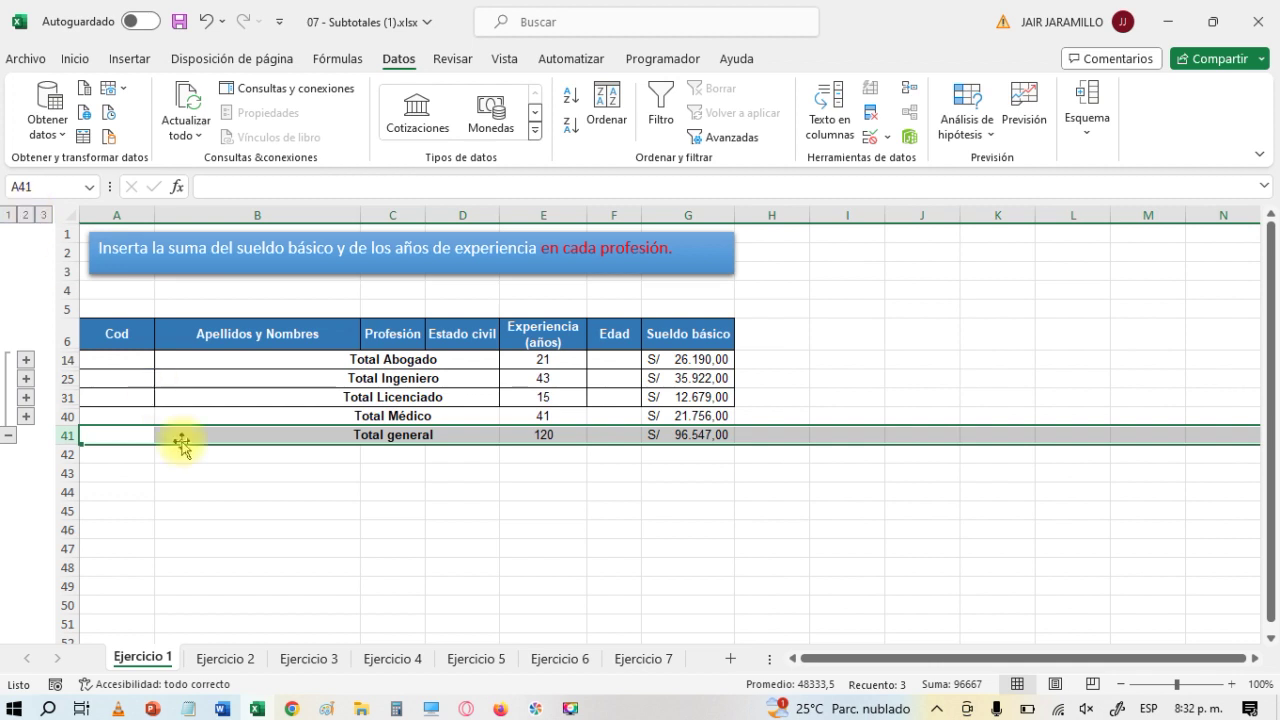
click(366, 547)
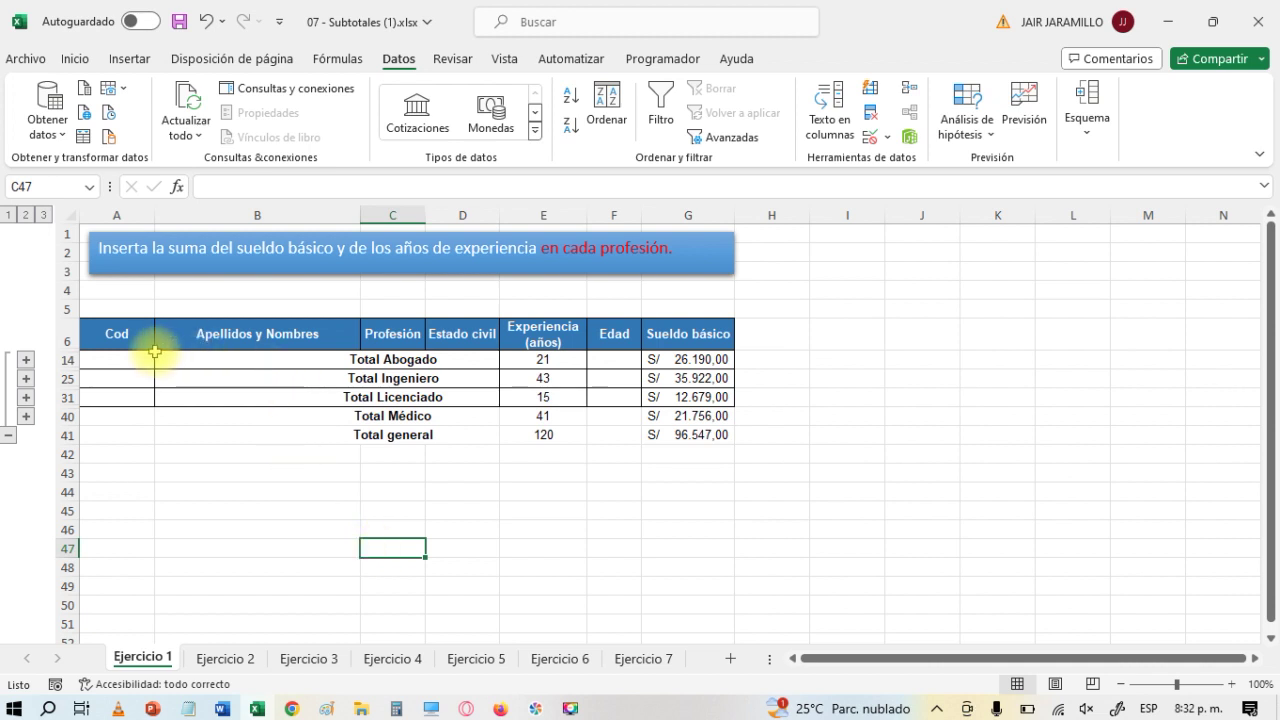
drag(195, 359, 690, 438)
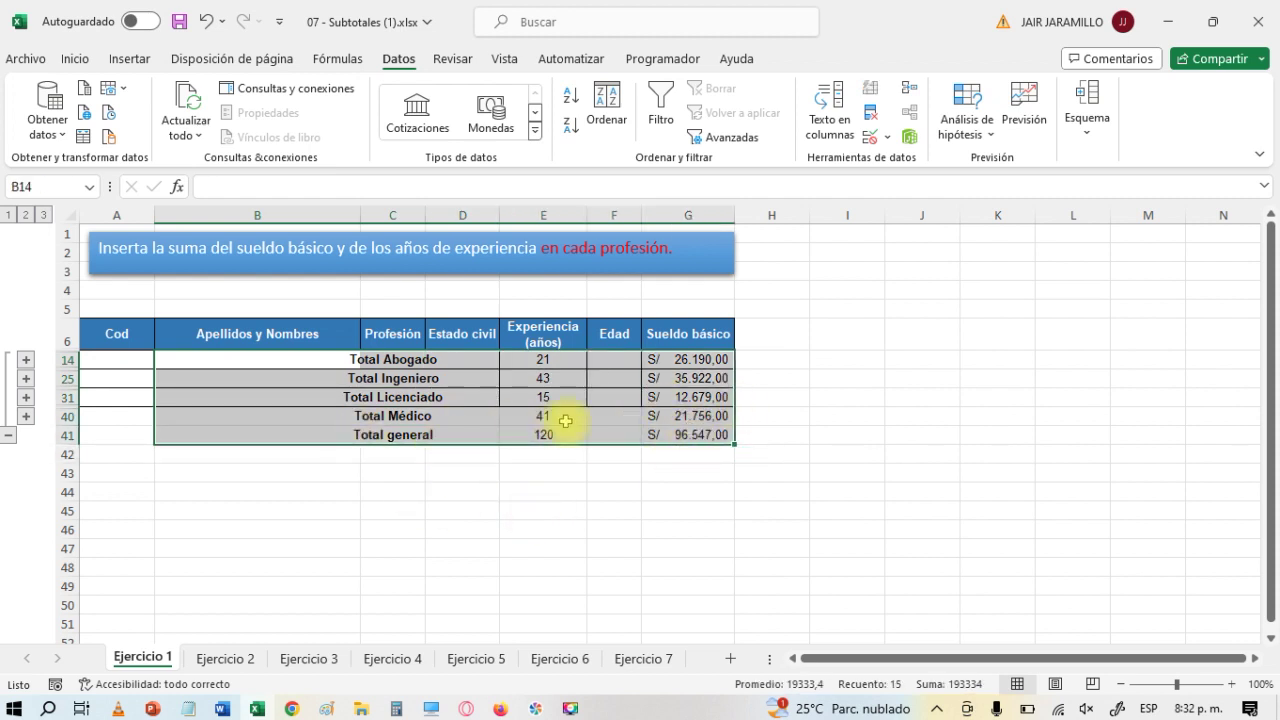
click(43, 215)
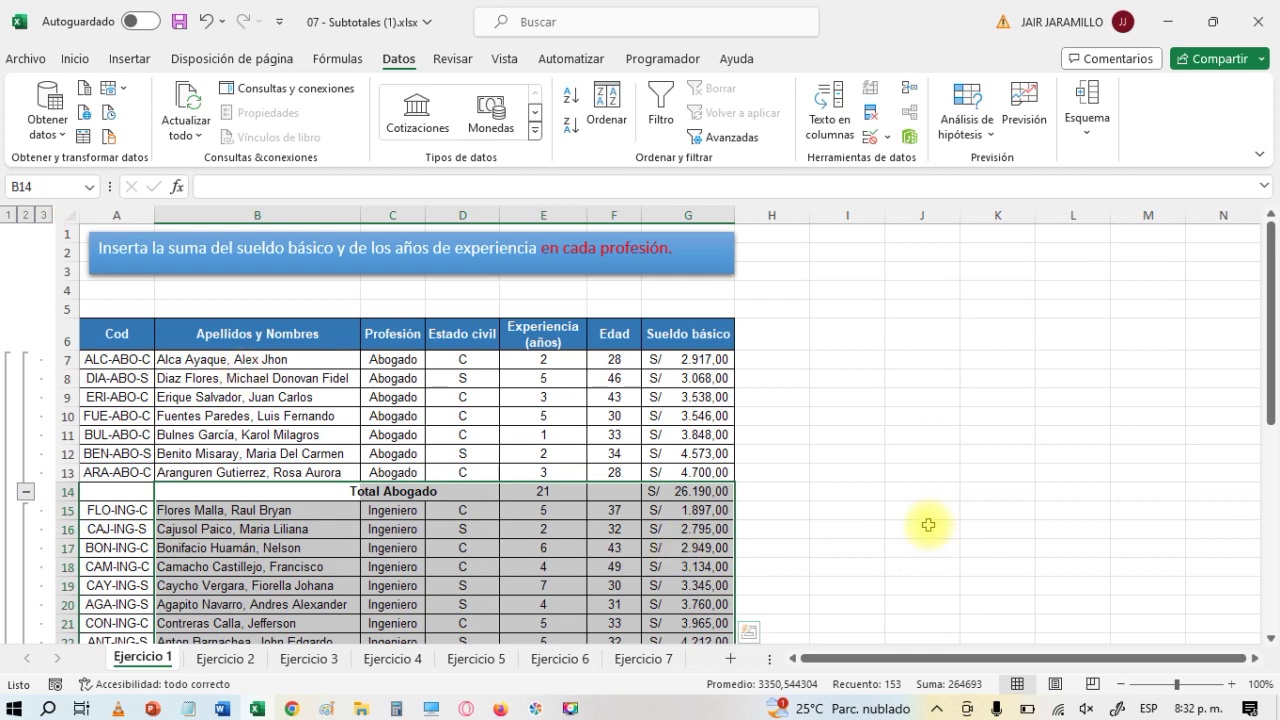
click(833, 468)
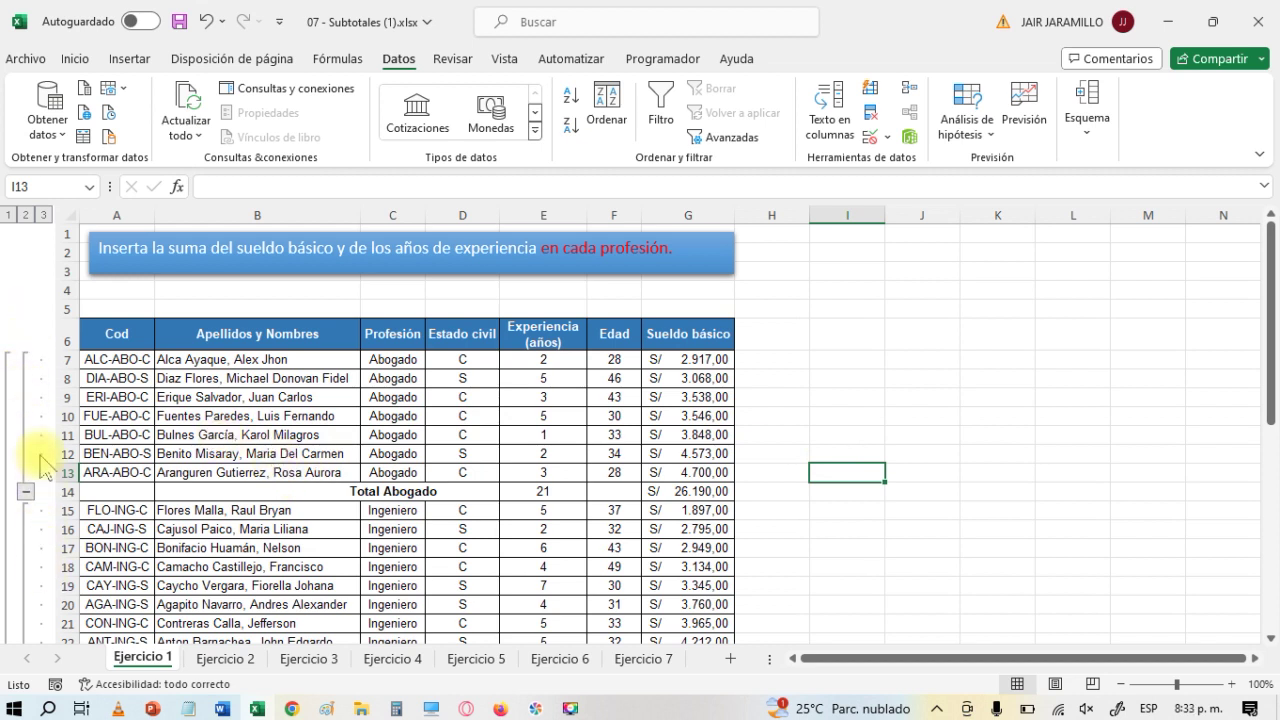
- Collapse the detail rows of the Abogado, Ingeniero, Licenciado and Médico groups one by one
click(345, 493)
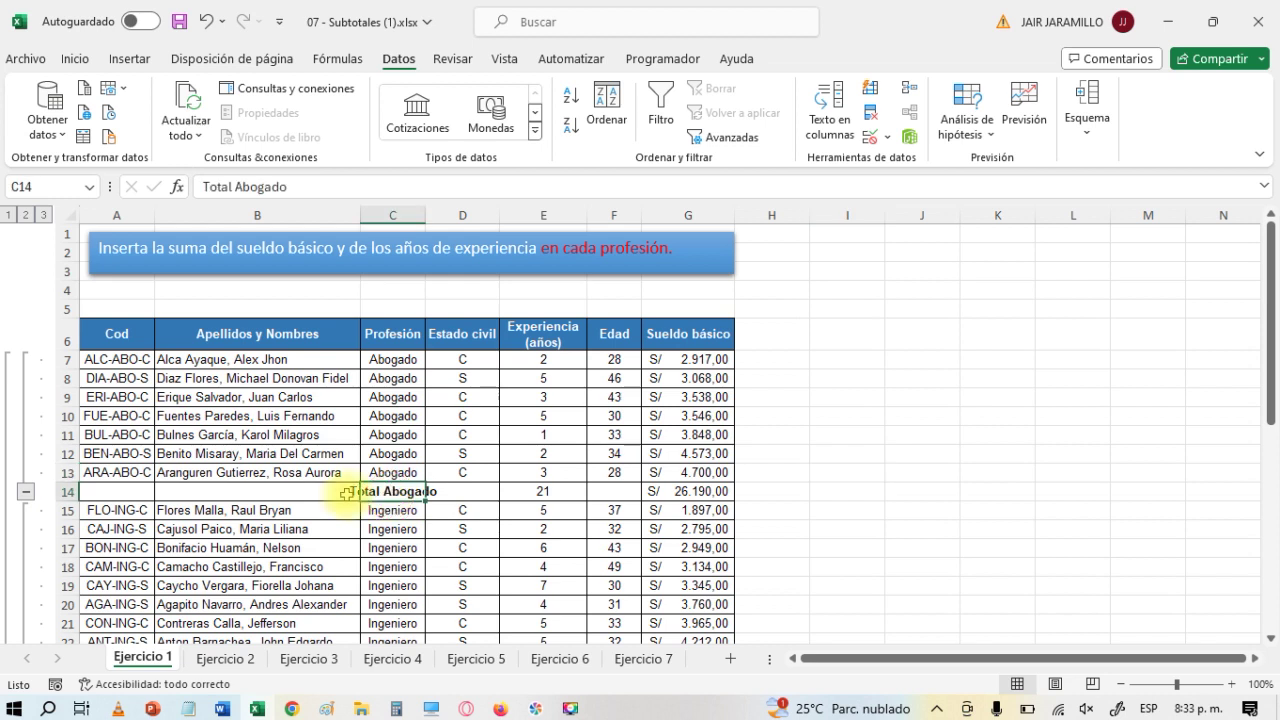
click(26, 492)
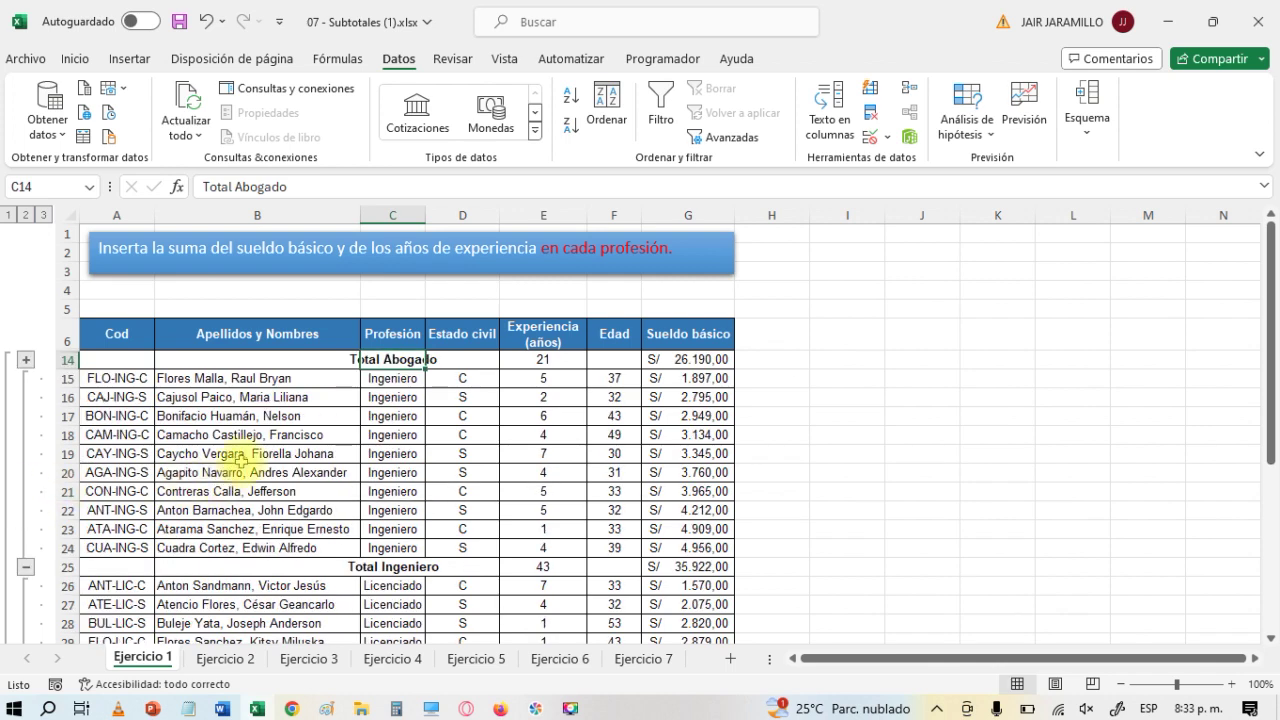
click(297, 405)
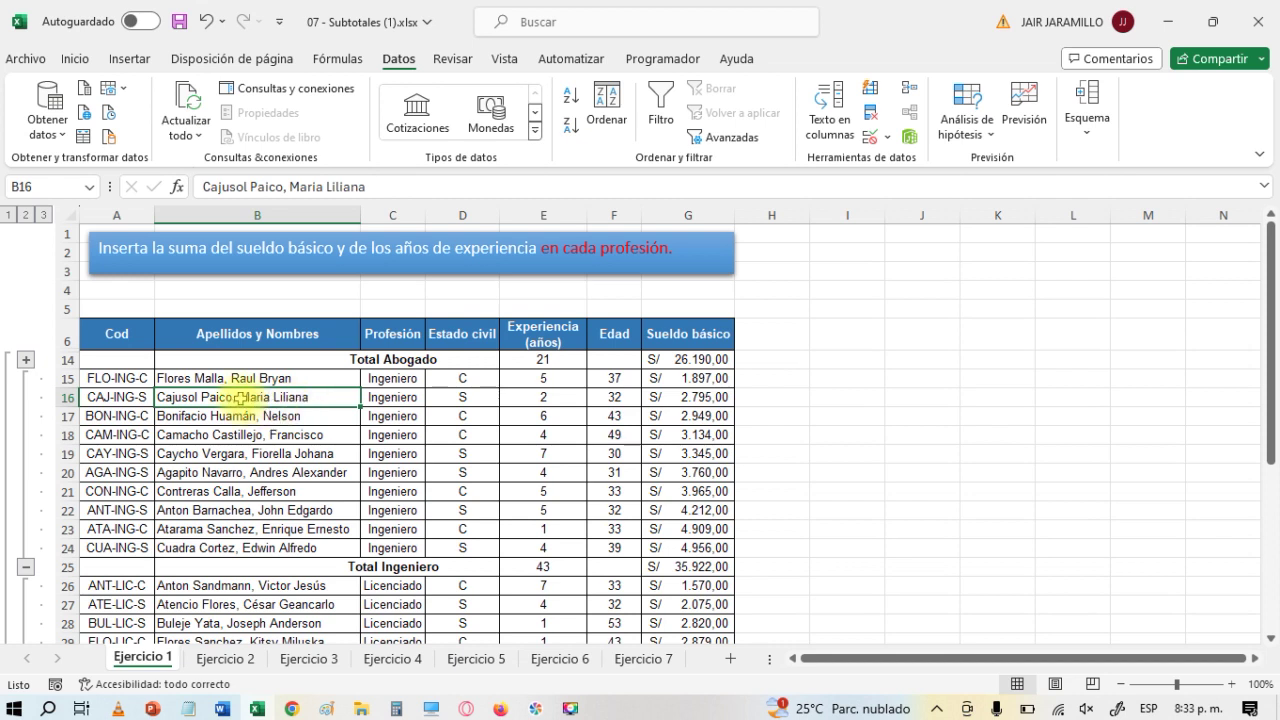
click(66, 359)
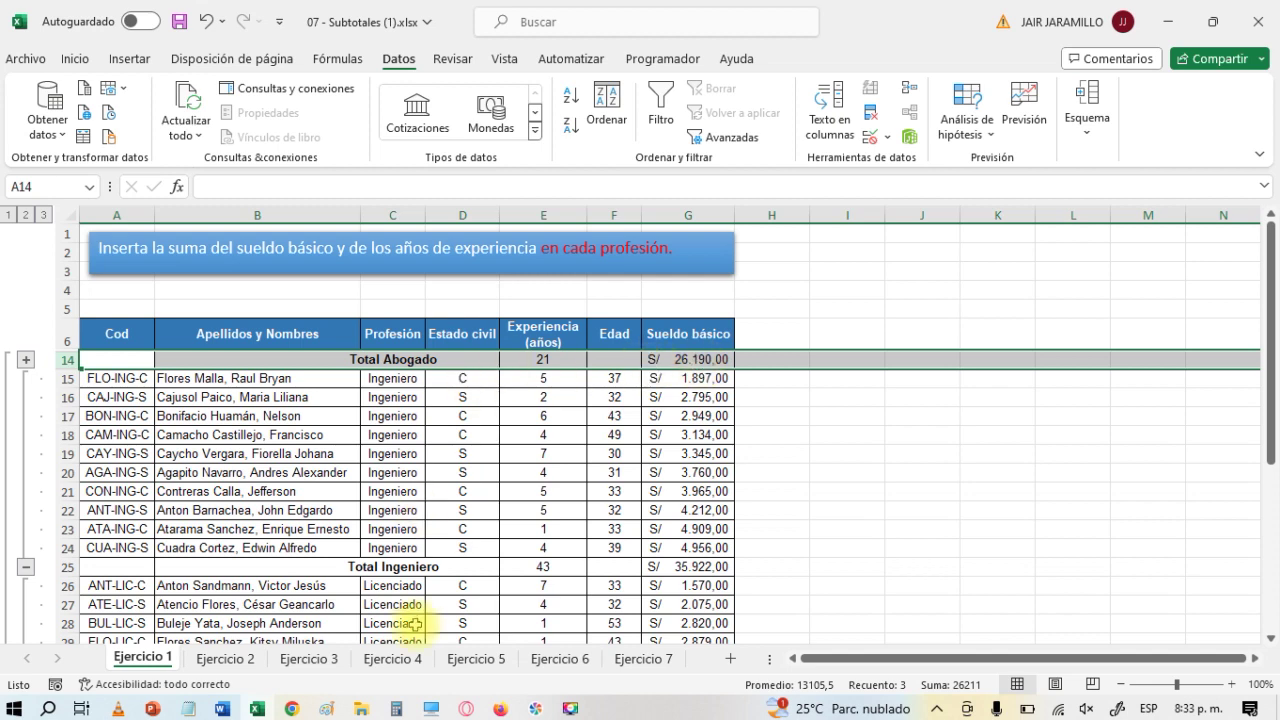
click(25, 566)
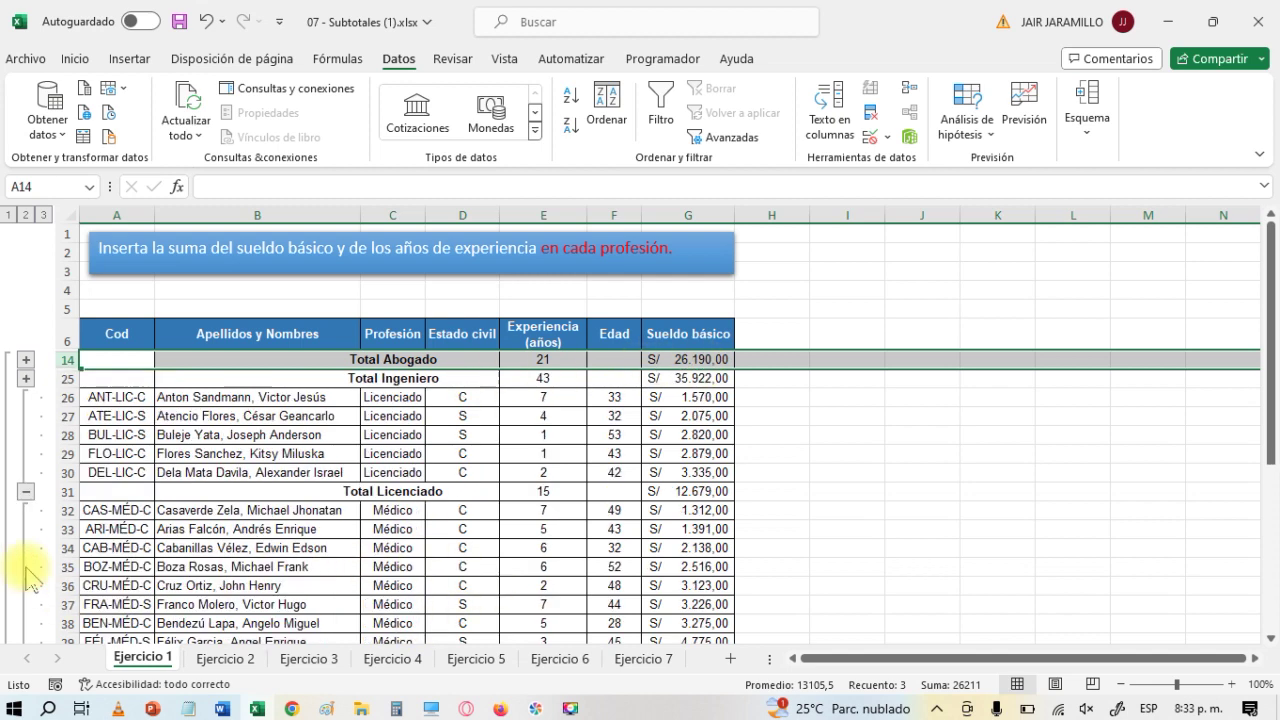
click(22, 494)
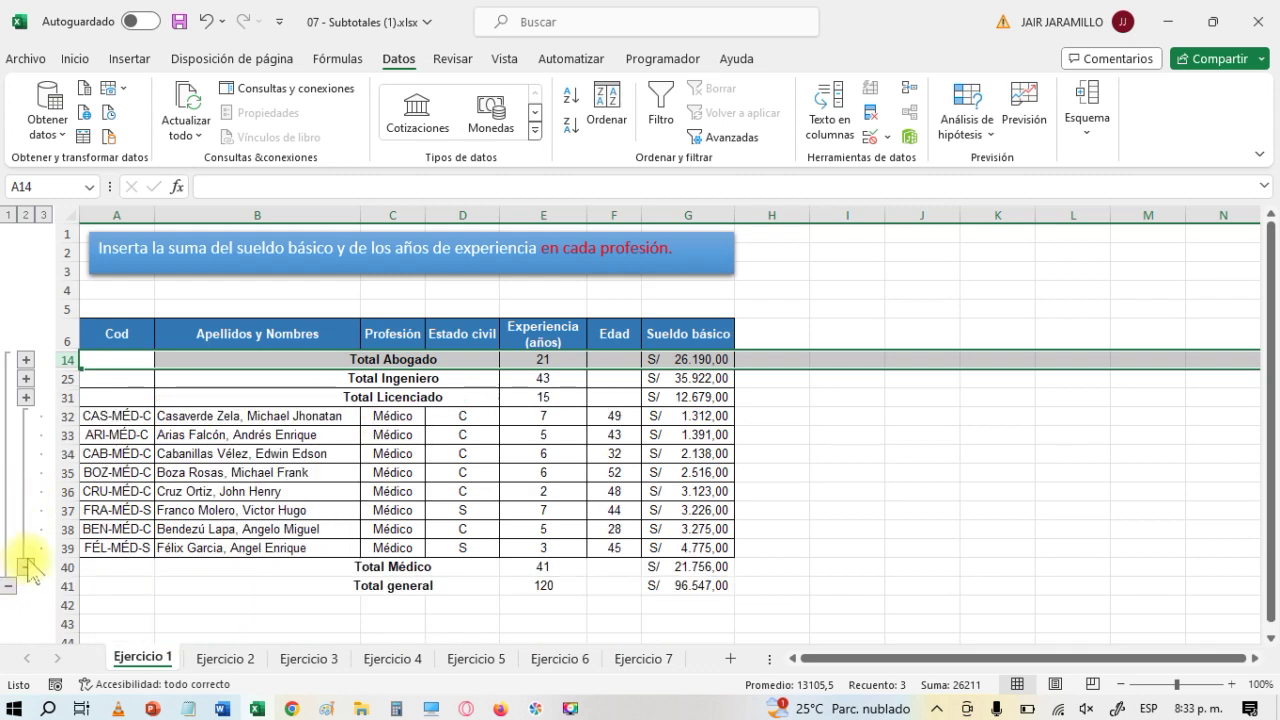
click(25, 566)
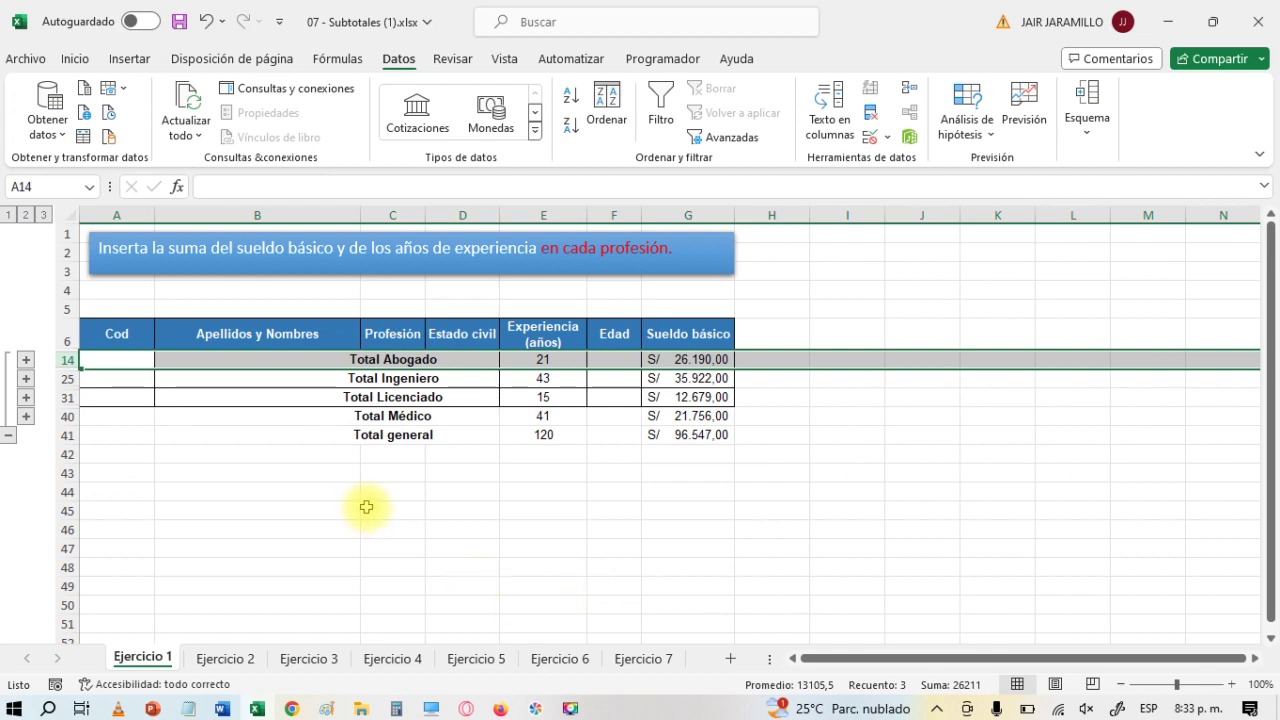
- Expand the Ingeniero group to view its detail rows, and collapse it again
click(26, 378)
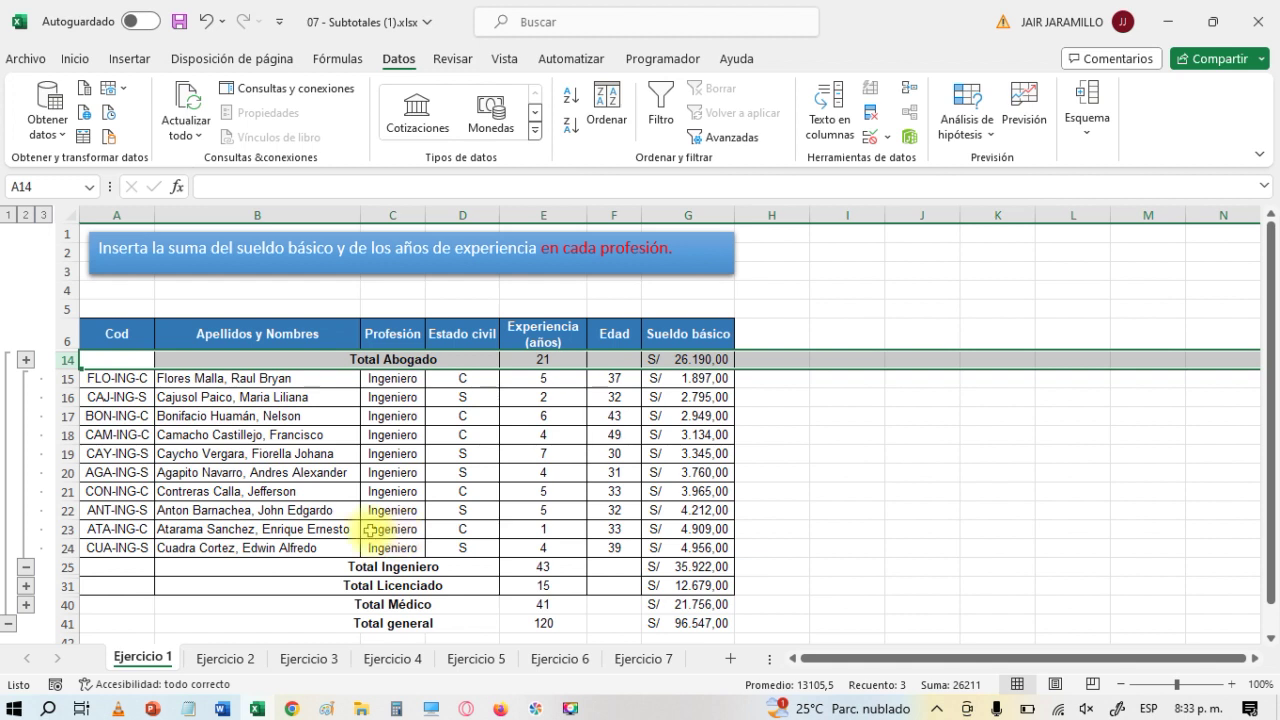
click(26, 566)
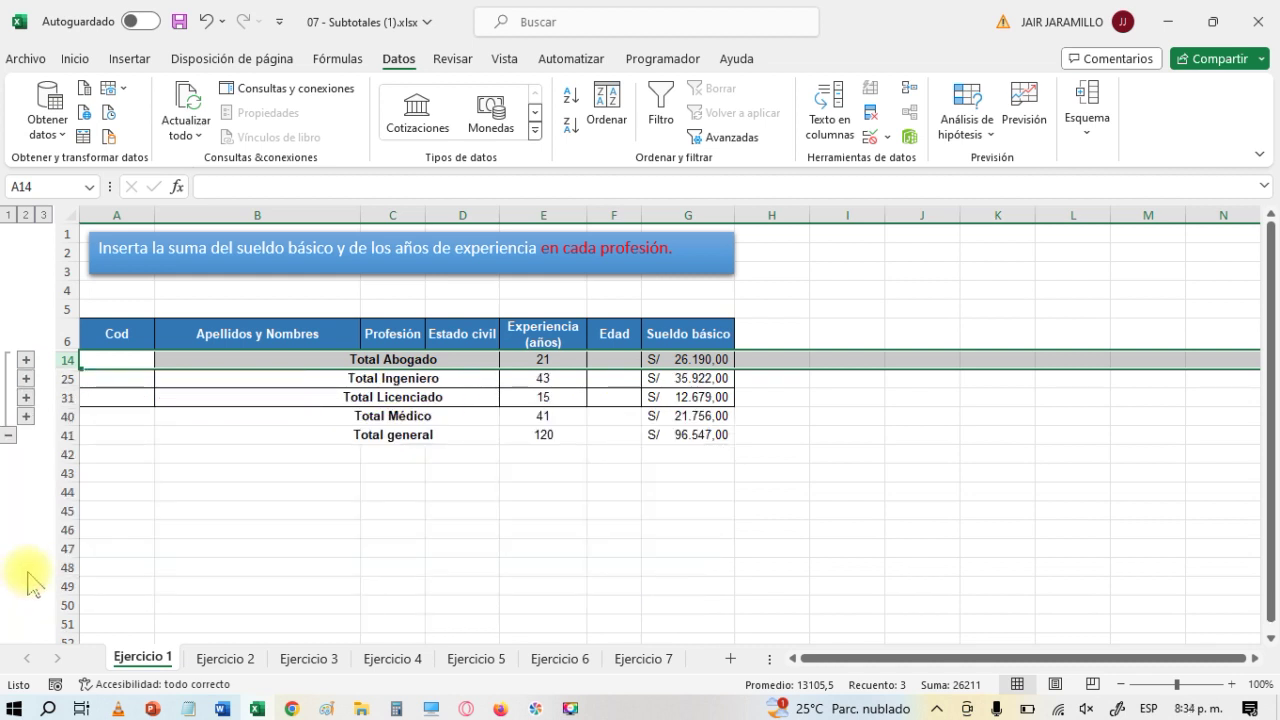
- Sort the table on the Ejercicio 2 sheet by Estado civil in ascending order
click(226, 660)
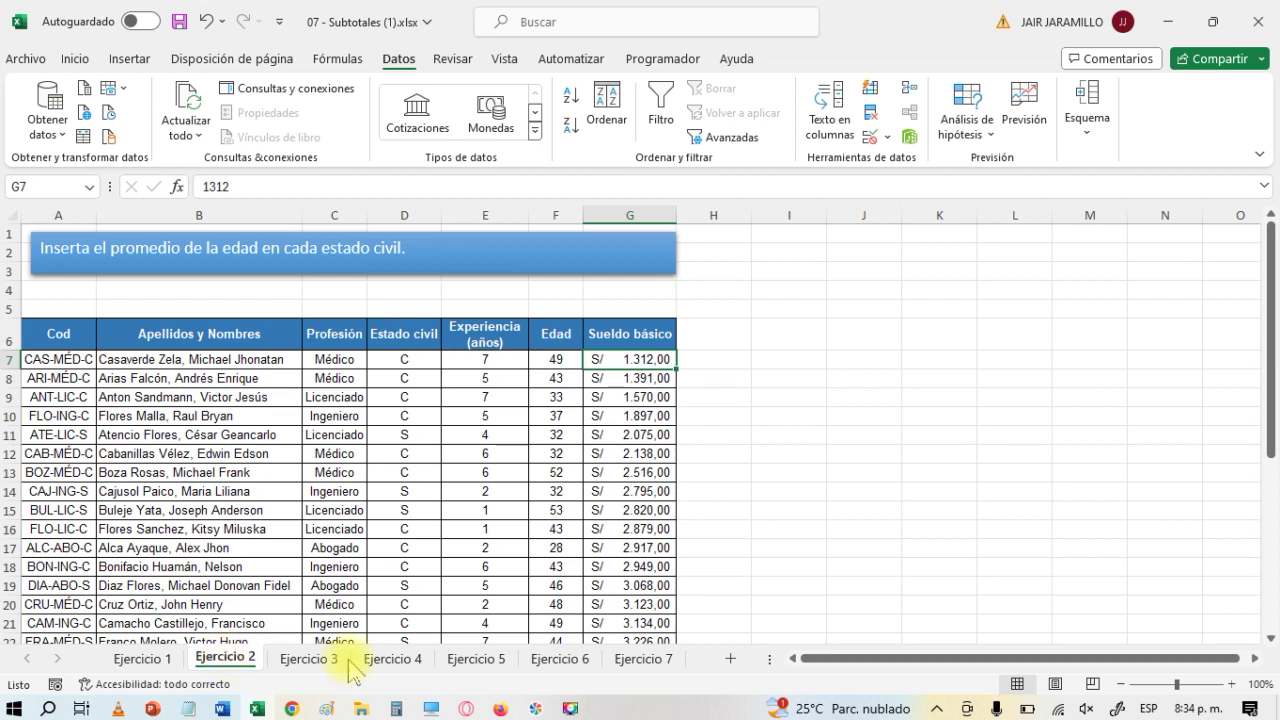
click(403, 416)
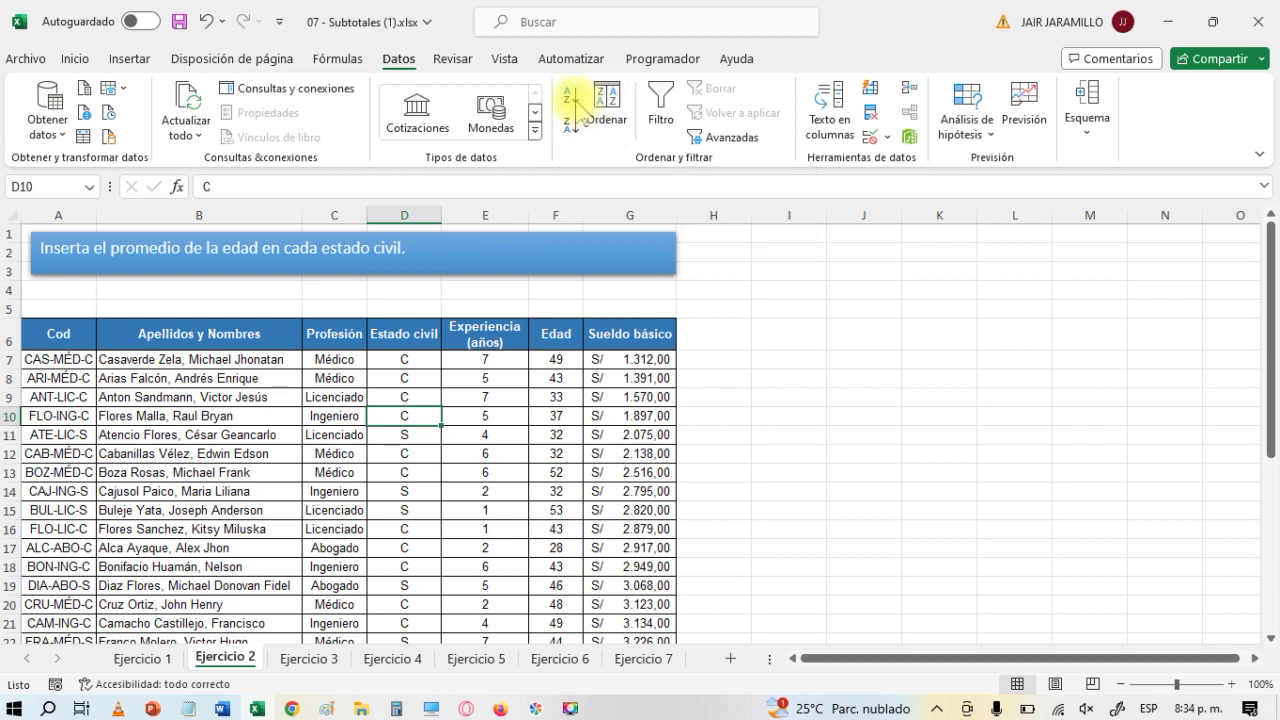
click(574, 103)
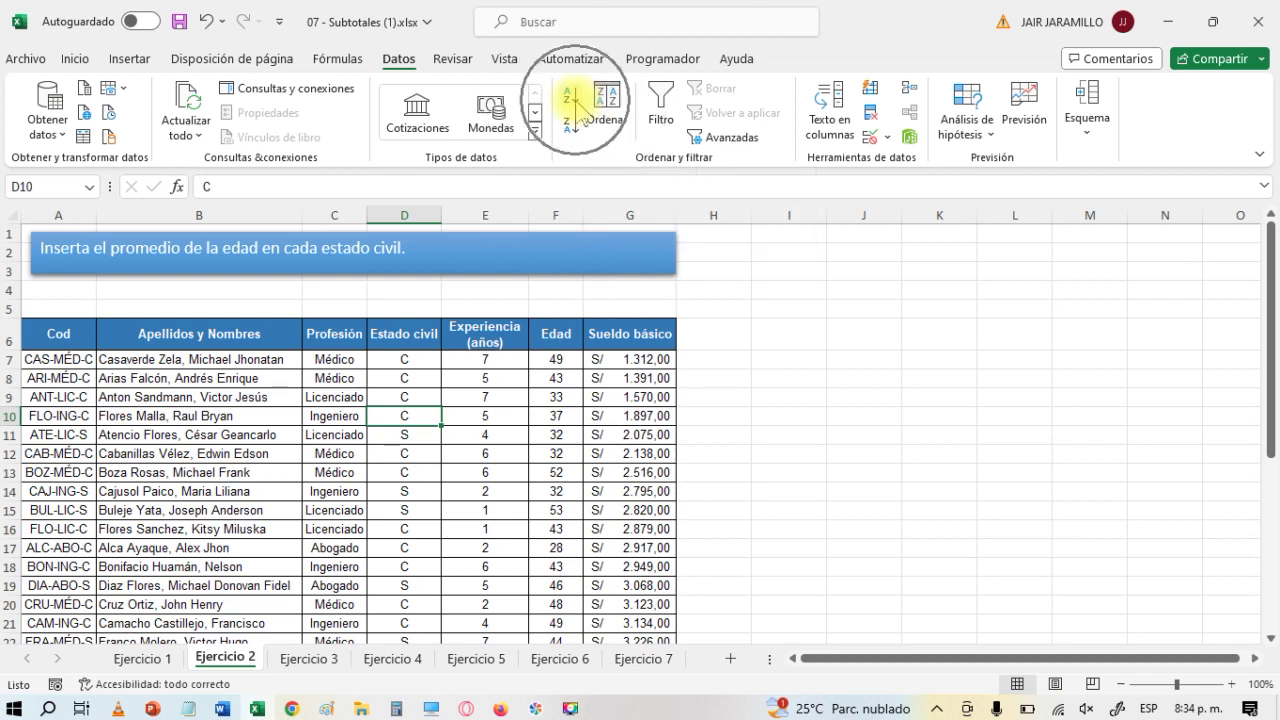
click(575, 104)
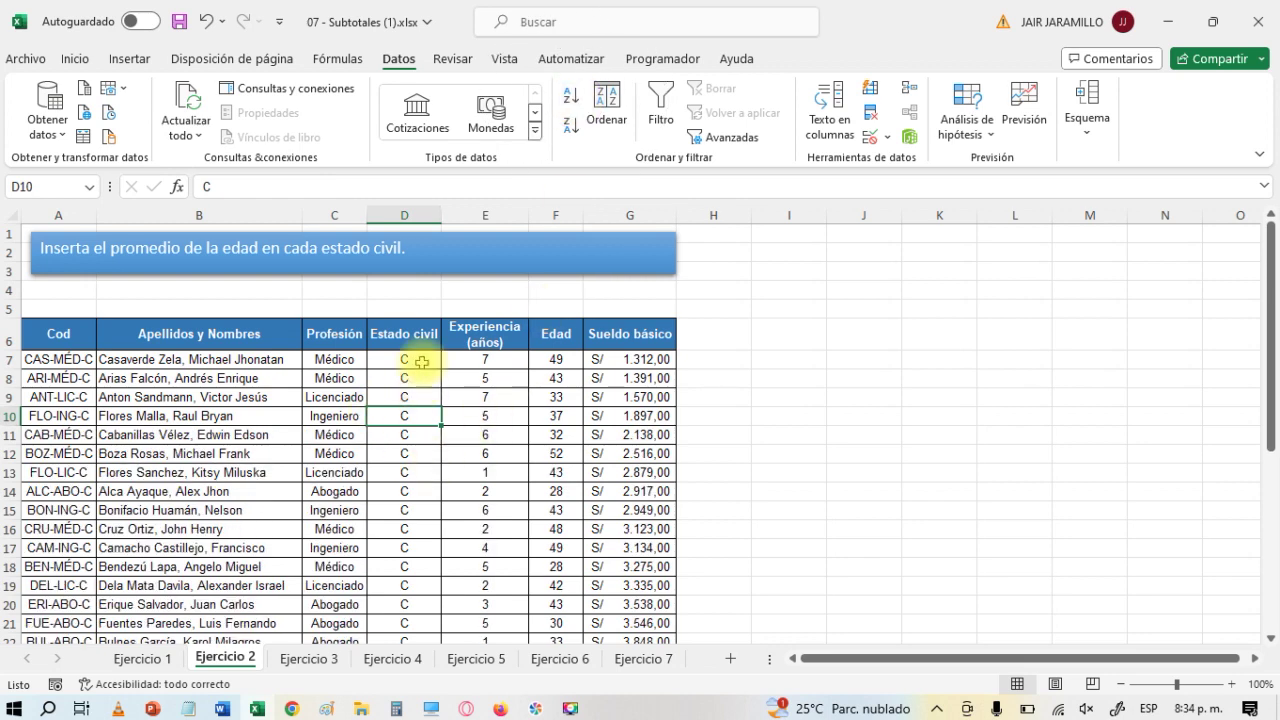
- Check the Estado civil column for the grouping of the C and S rows
drag(403, 366, 421, 433)
scroll(423, 436, up, 5)
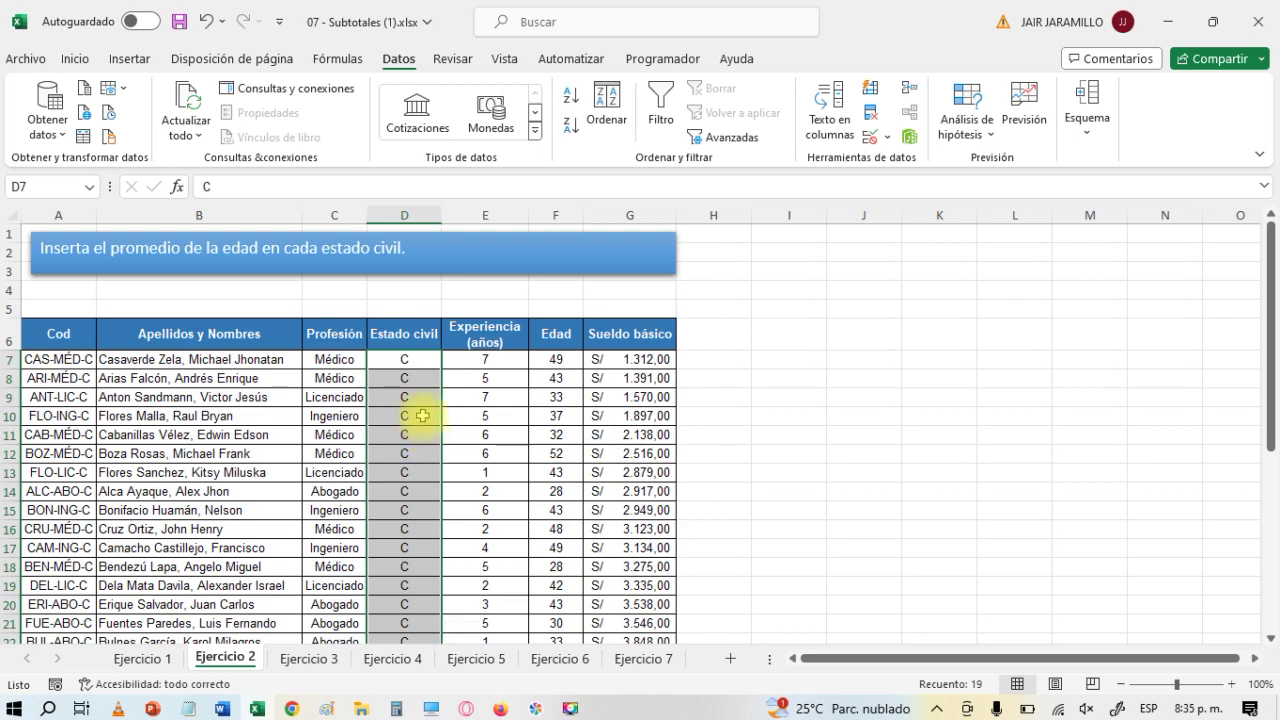
scroll(423, 416, down, 4)
scroll(423, 416, down, 4)
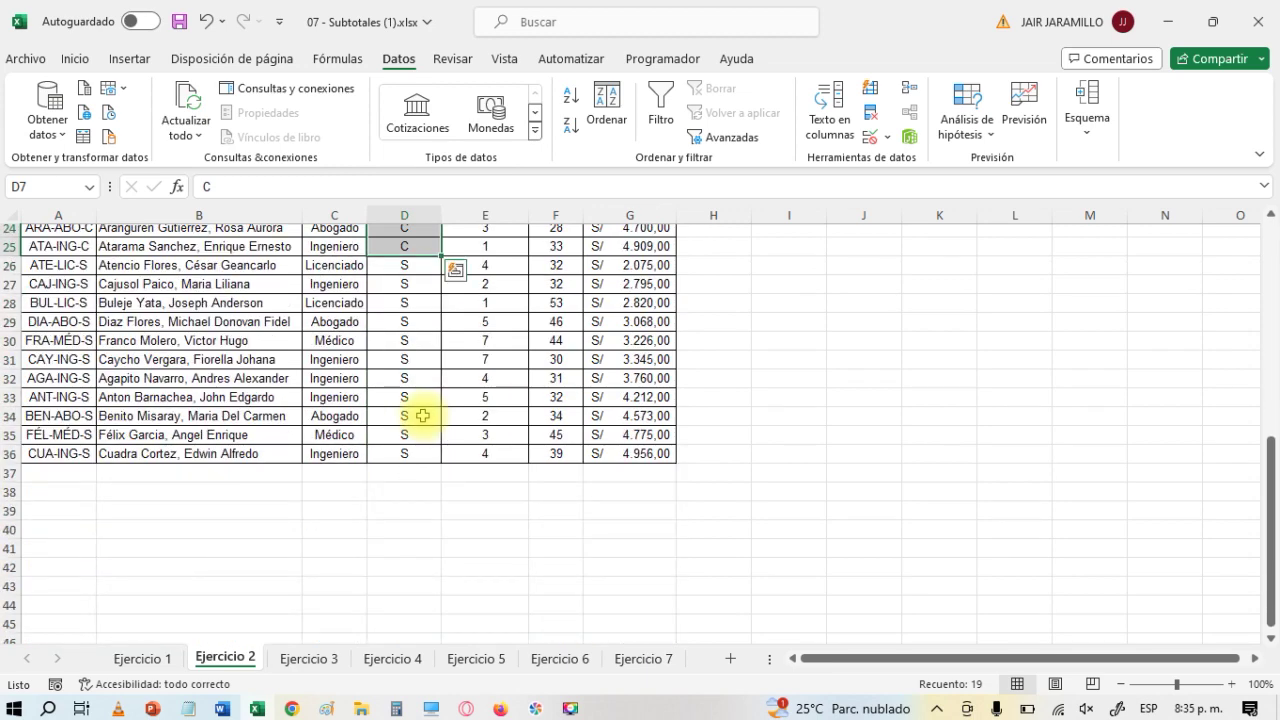
scroll(423, 416, up, 4)
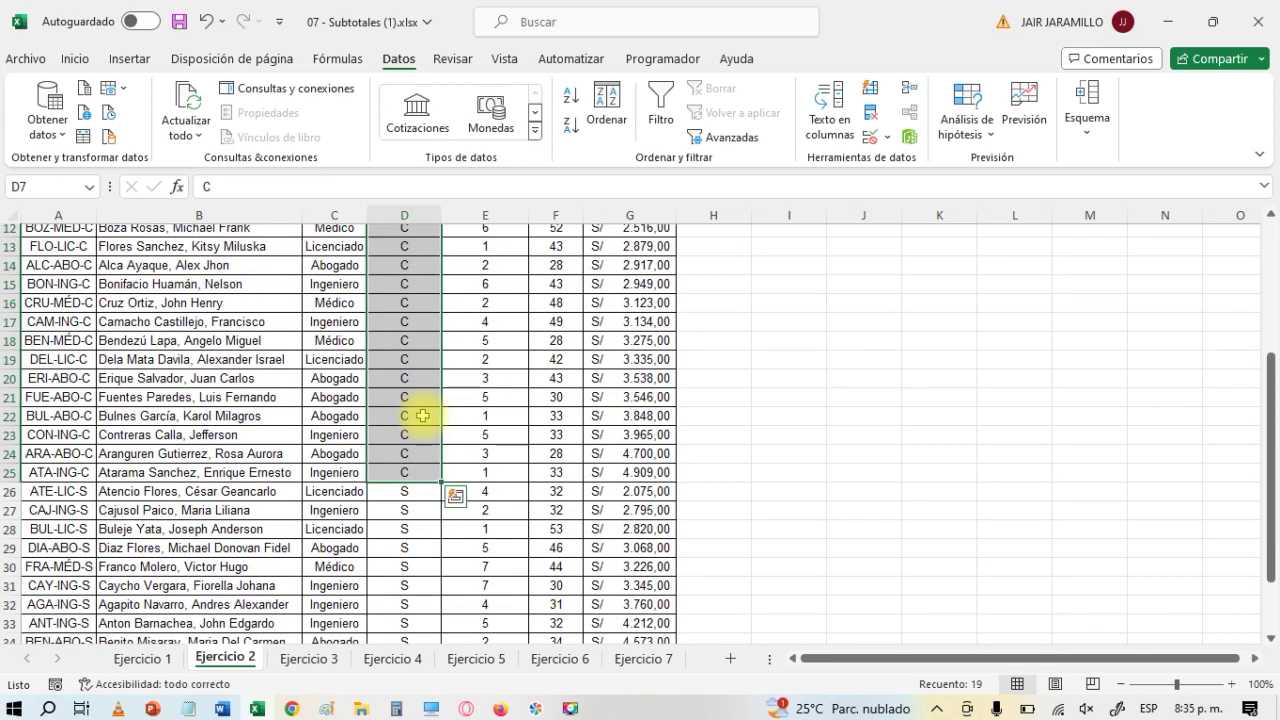
scroll(423, 416, up, 2)
click(421, 325)
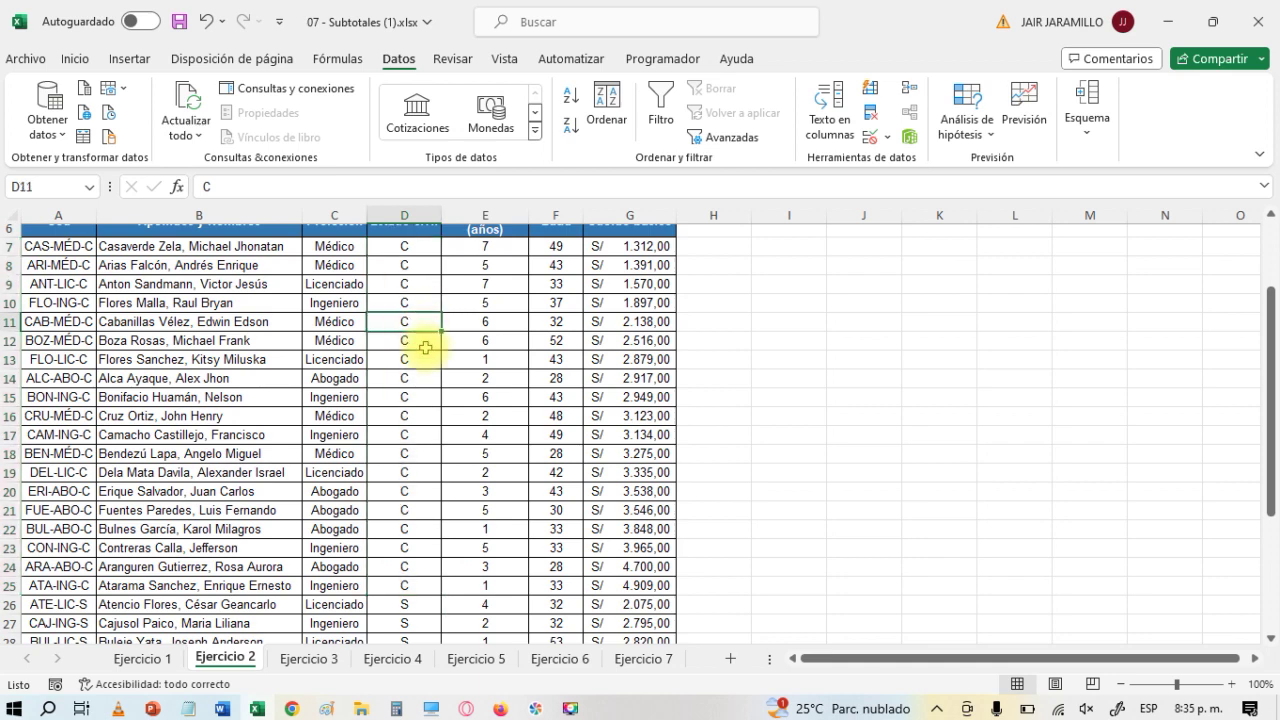
scroll(421, 330, up, 2)
click(407, 472)
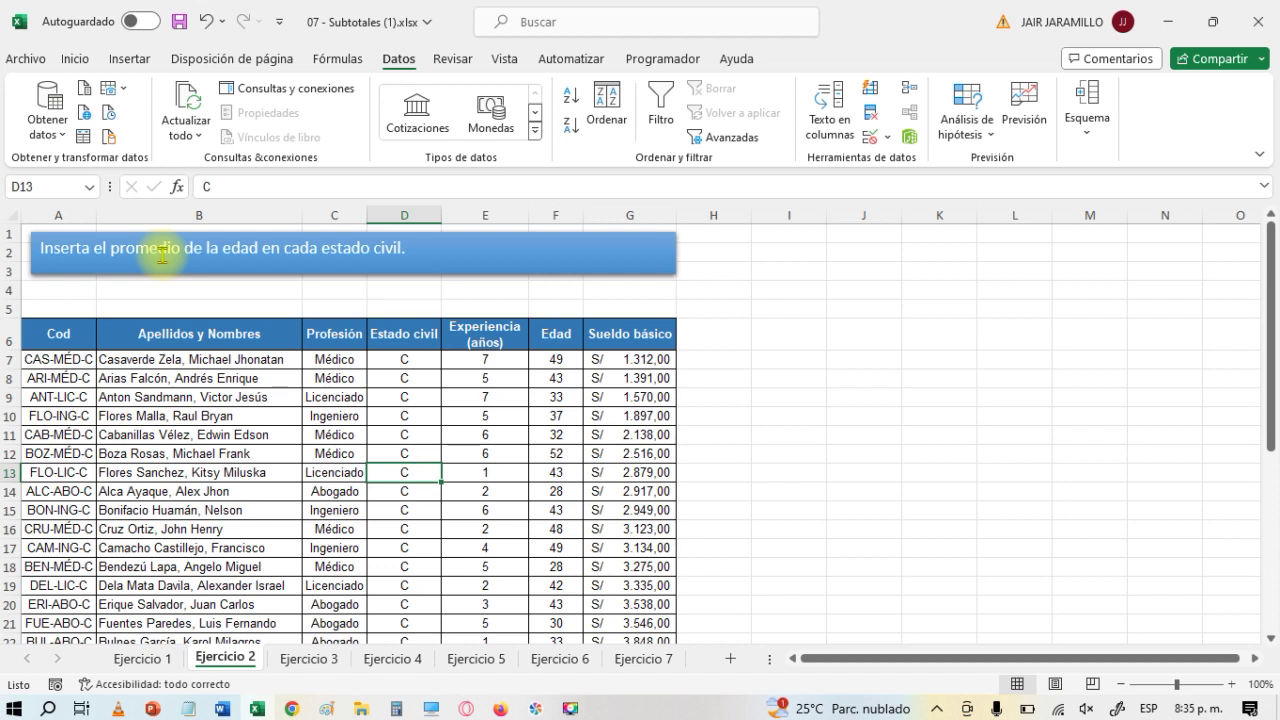
- Start a subtotal on the Ejercicio 2 table with a group at each change in Estado civil
click(401, 418)
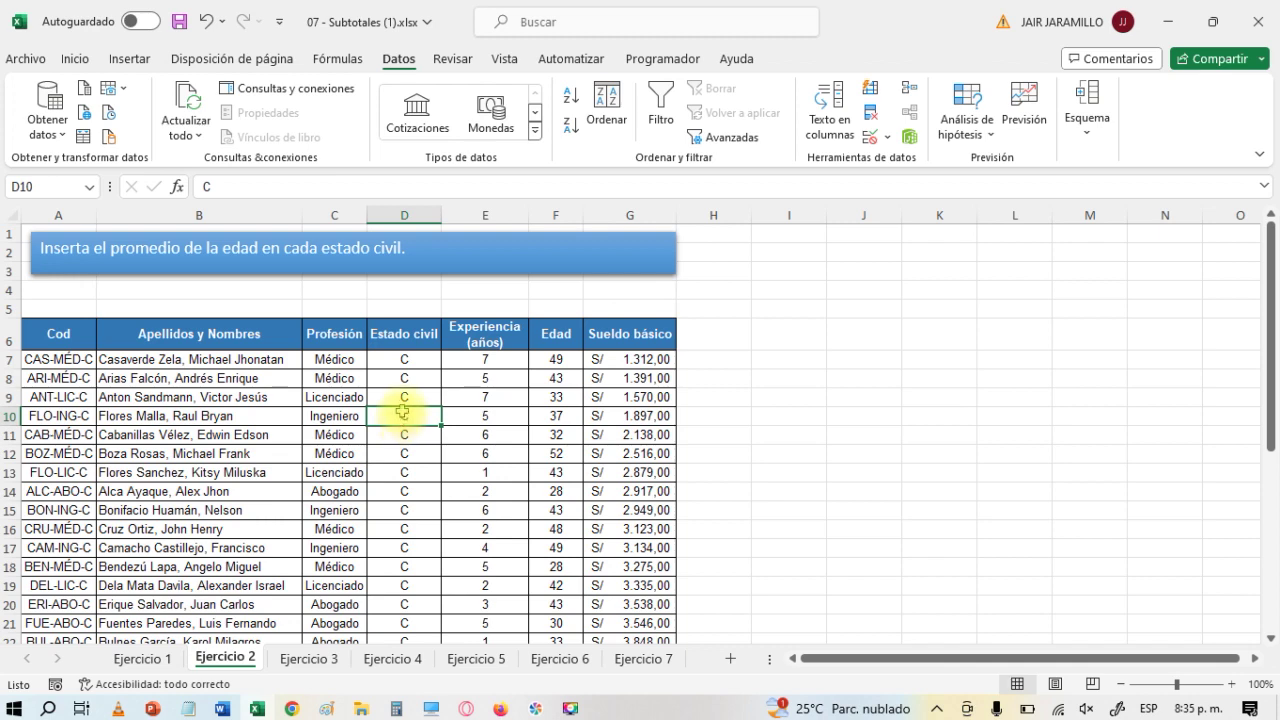
click(1087, 127)
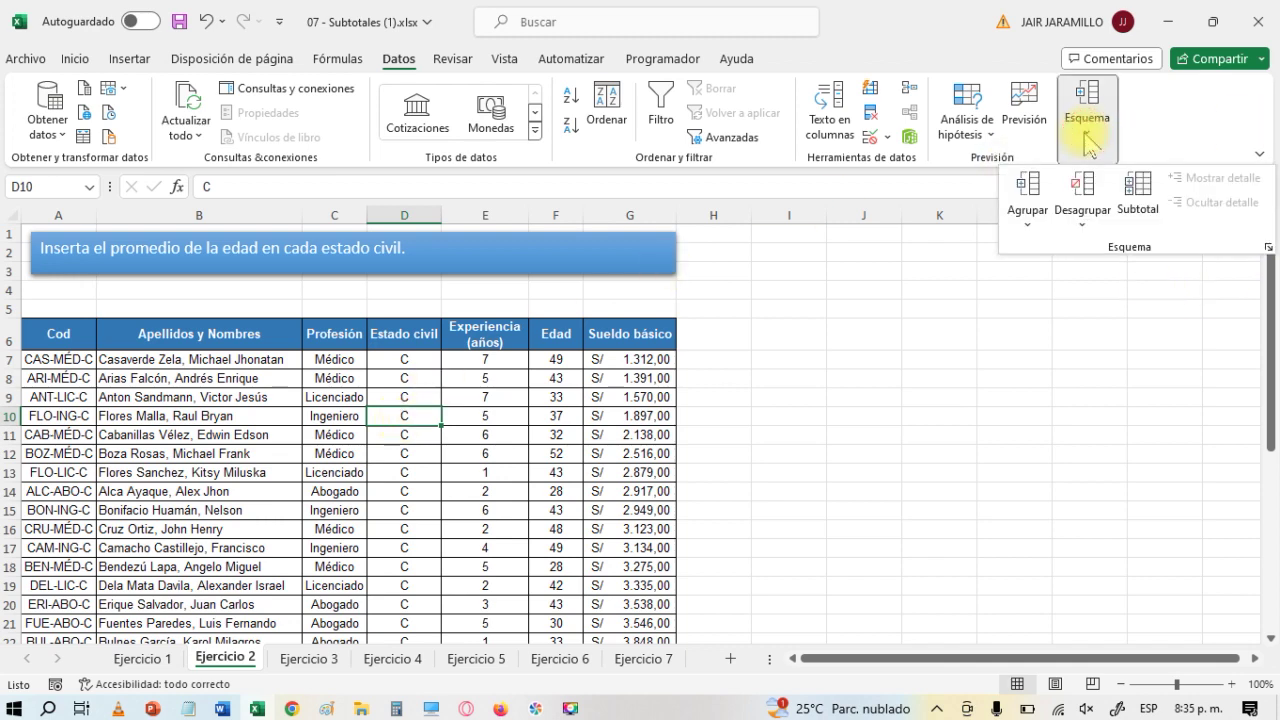
click(1138, 204)
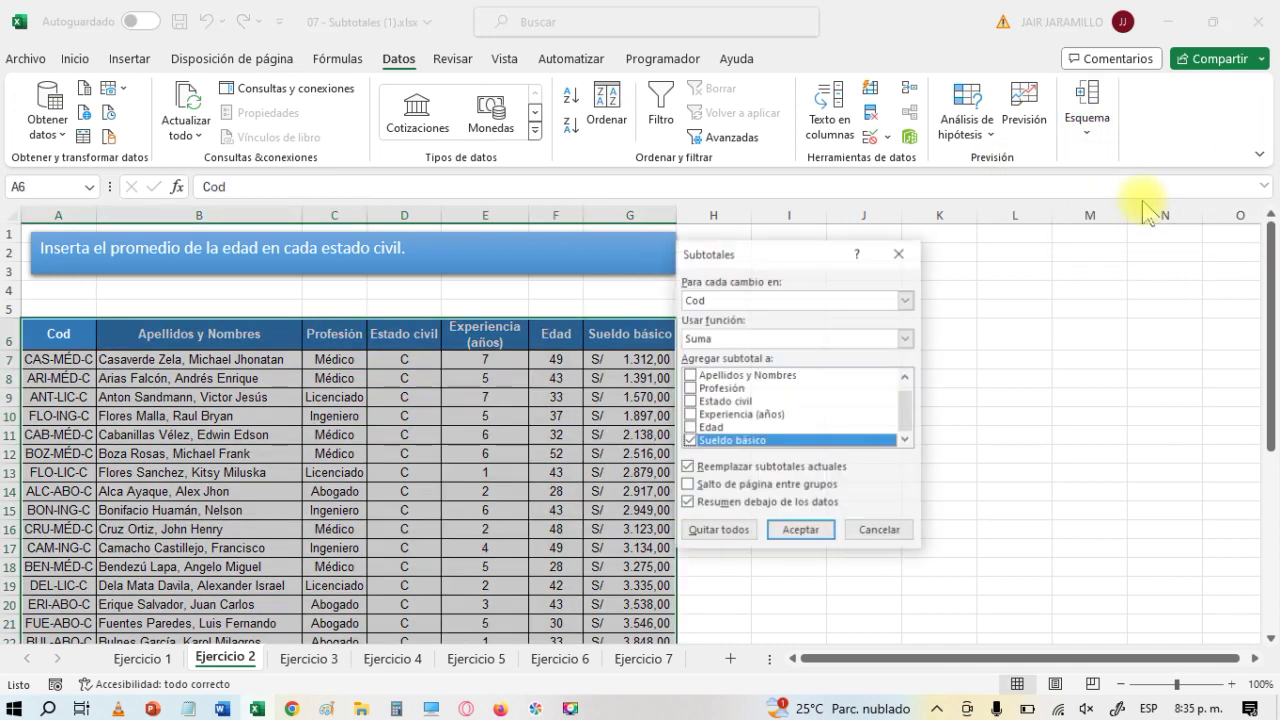
drag(736, 252, 814, 261)
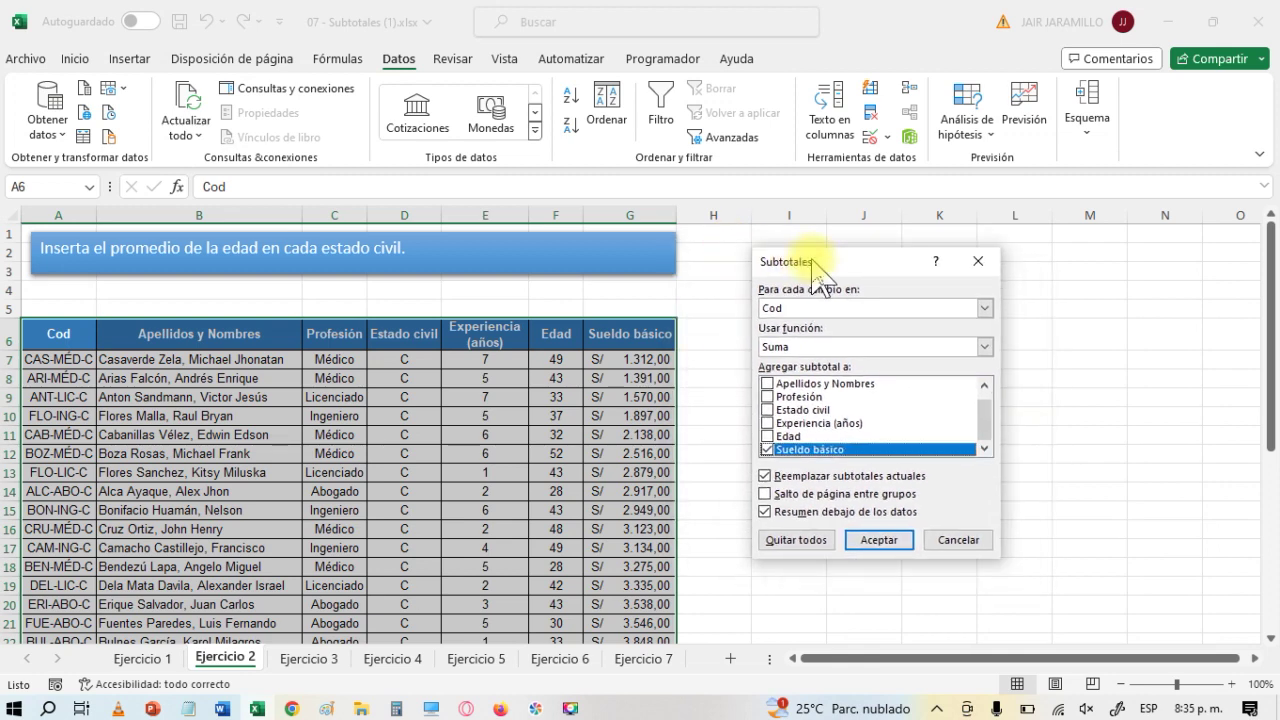
click(800, 310)
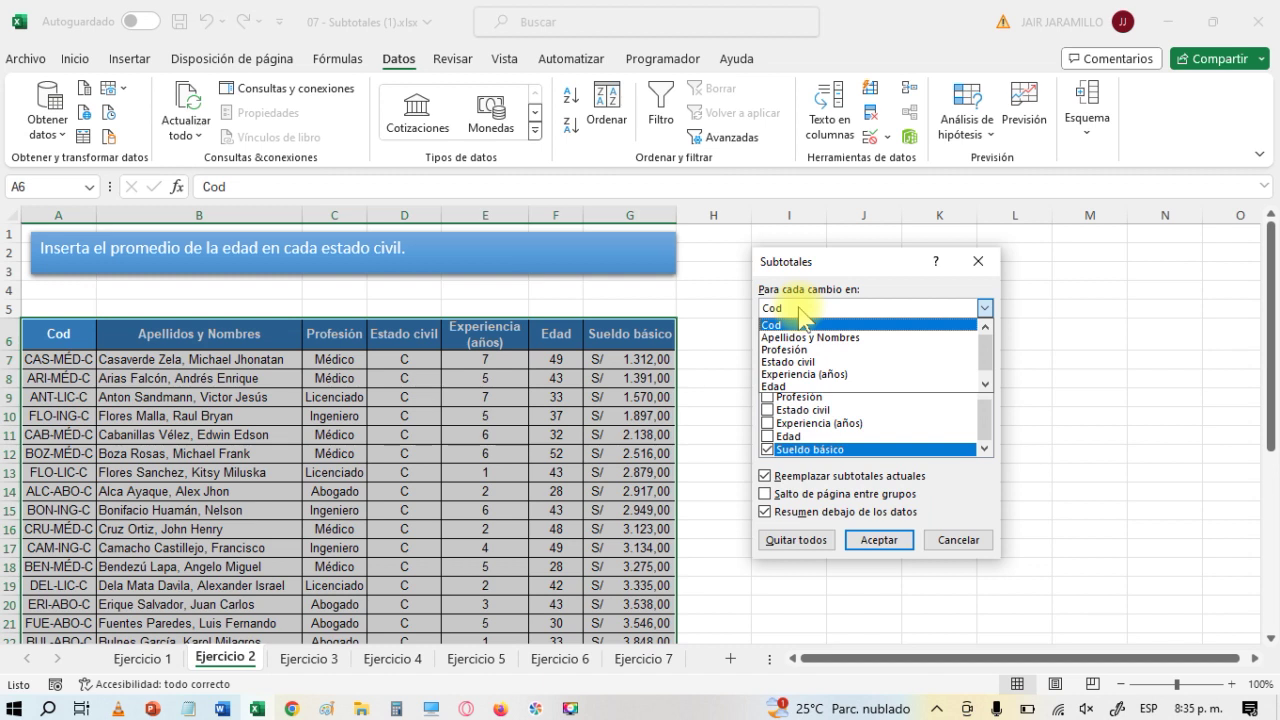
click(800, 362)
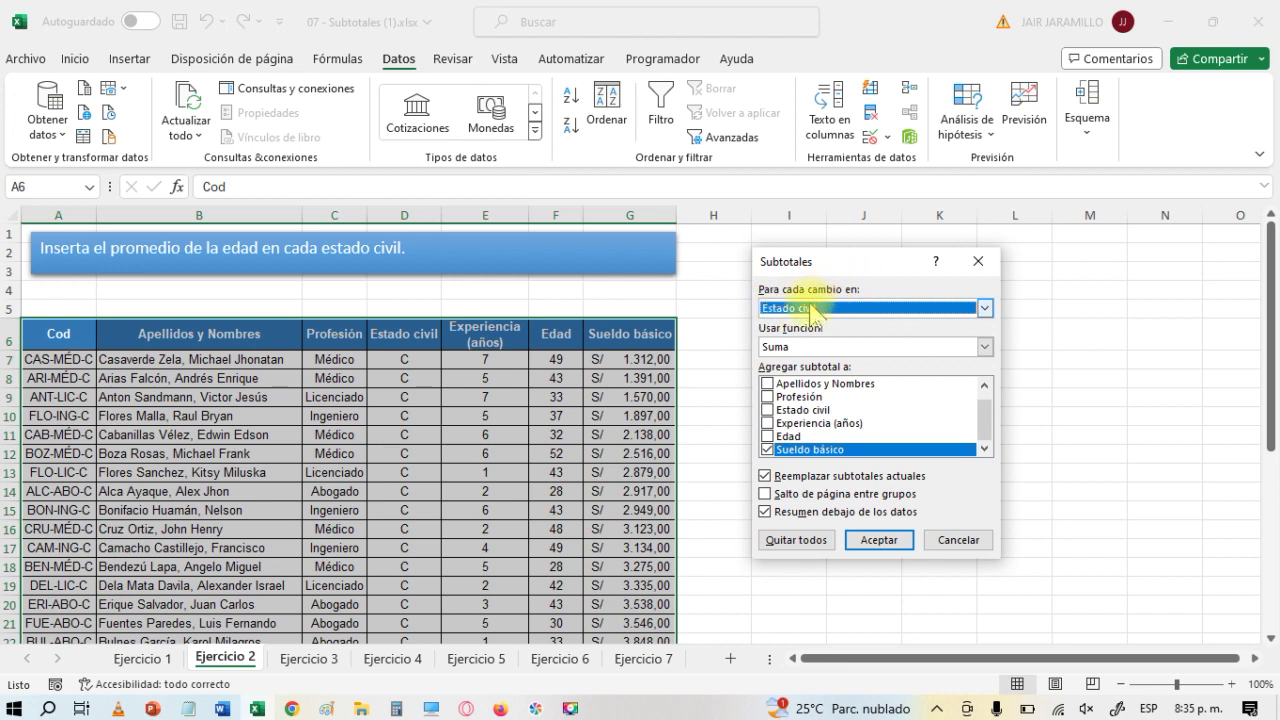
- Set the subtotal function to Promedio, apply it to Edad instead of Sueldo básico, and insert the subtotals
click(797, 349)
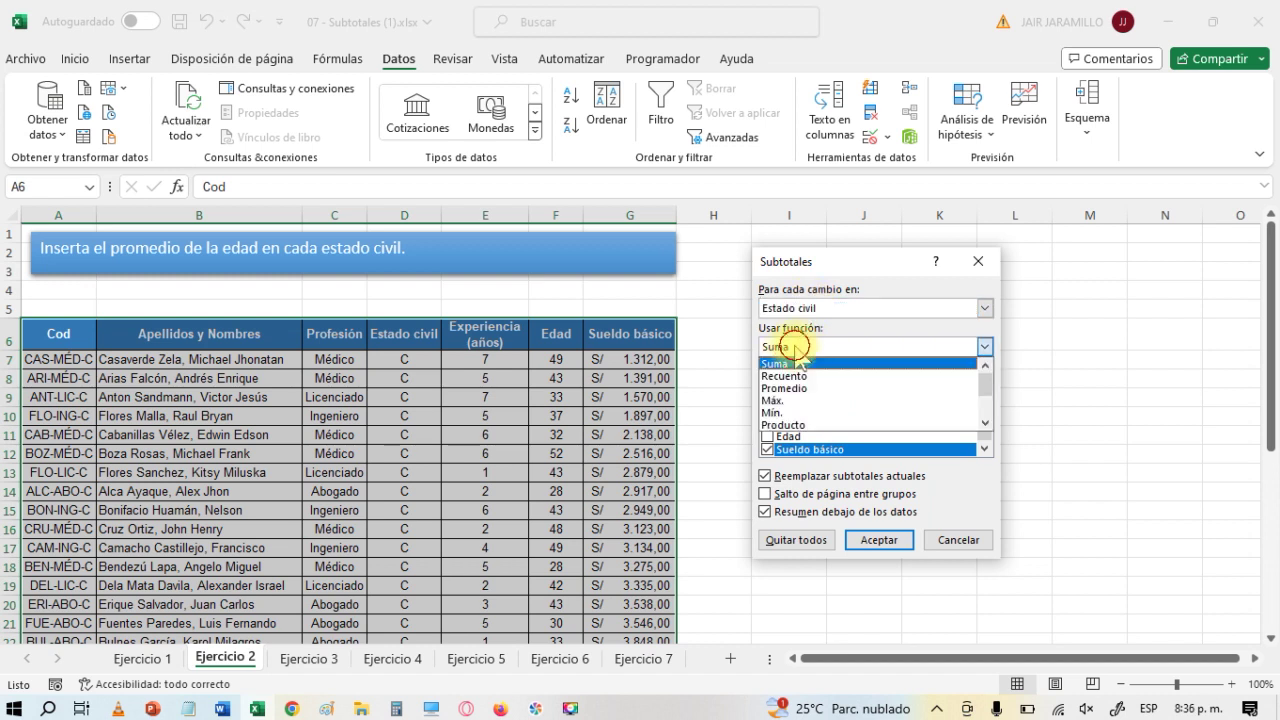
scroll(805, 413, down, 1)
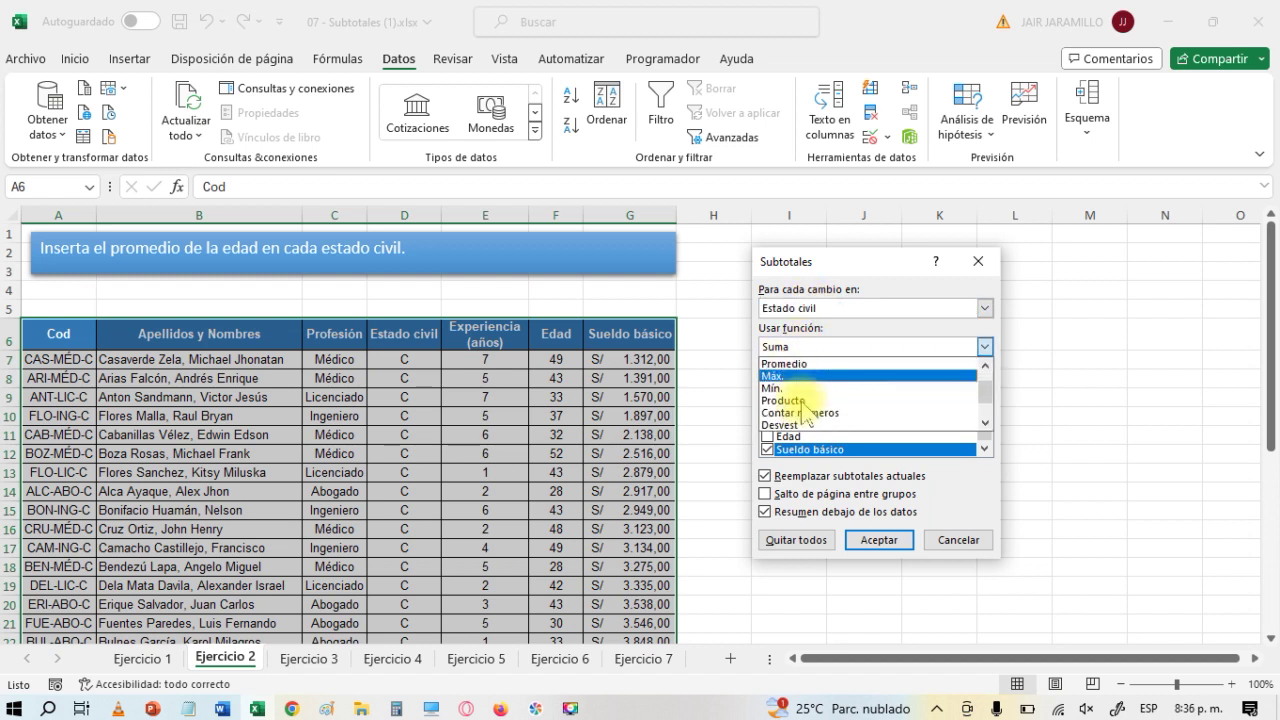
scroll(806, 413, down, 1)
scroll(815, 410, up, 2)
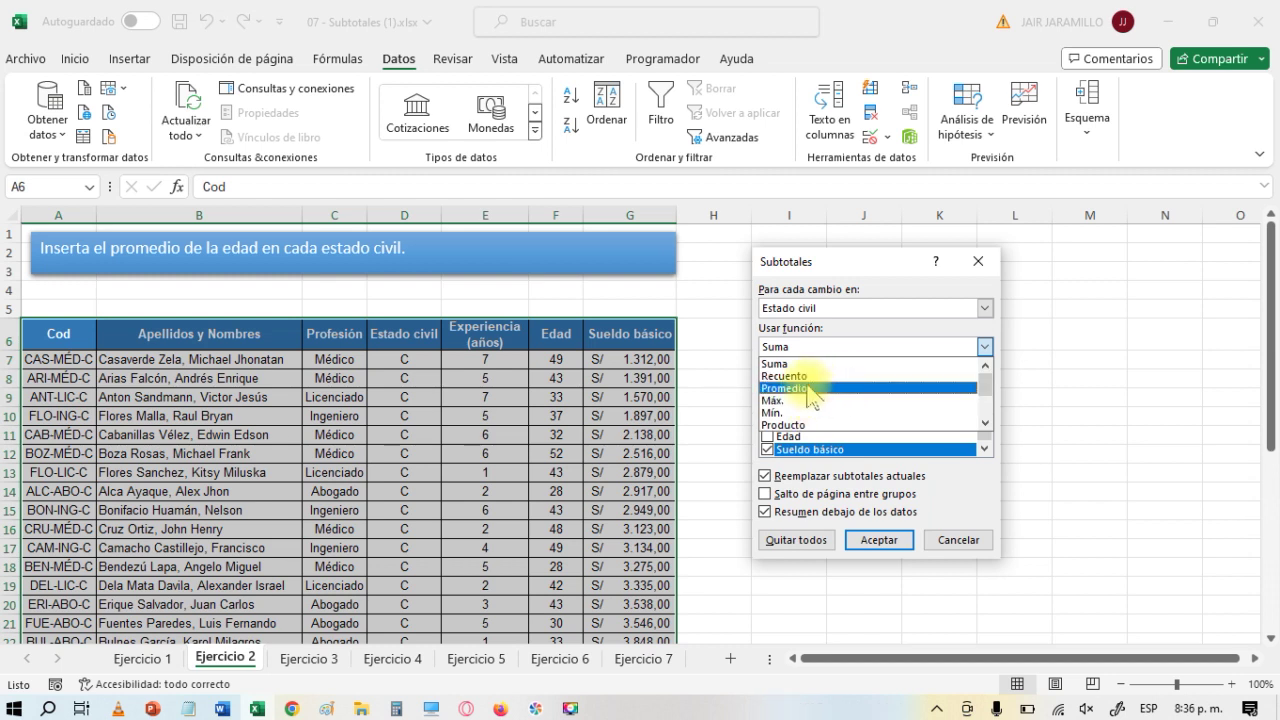
click(805, 388)
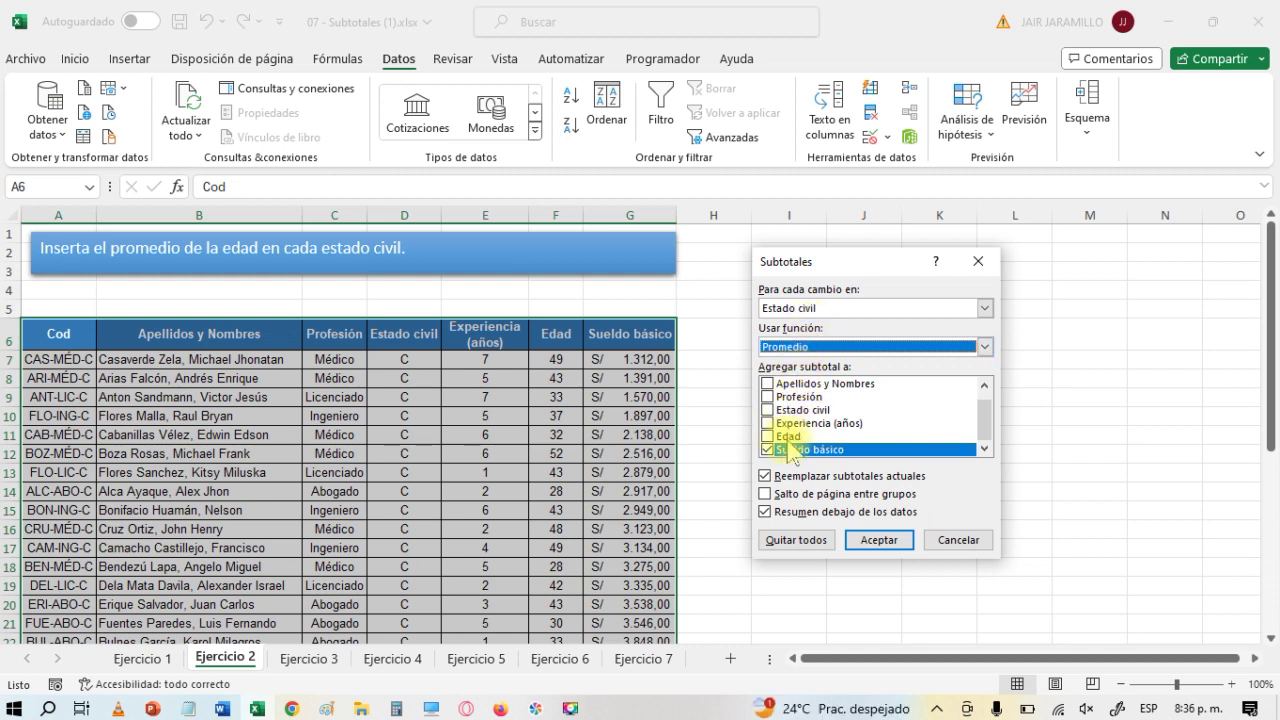
click(767, 450)
click(767, 436)
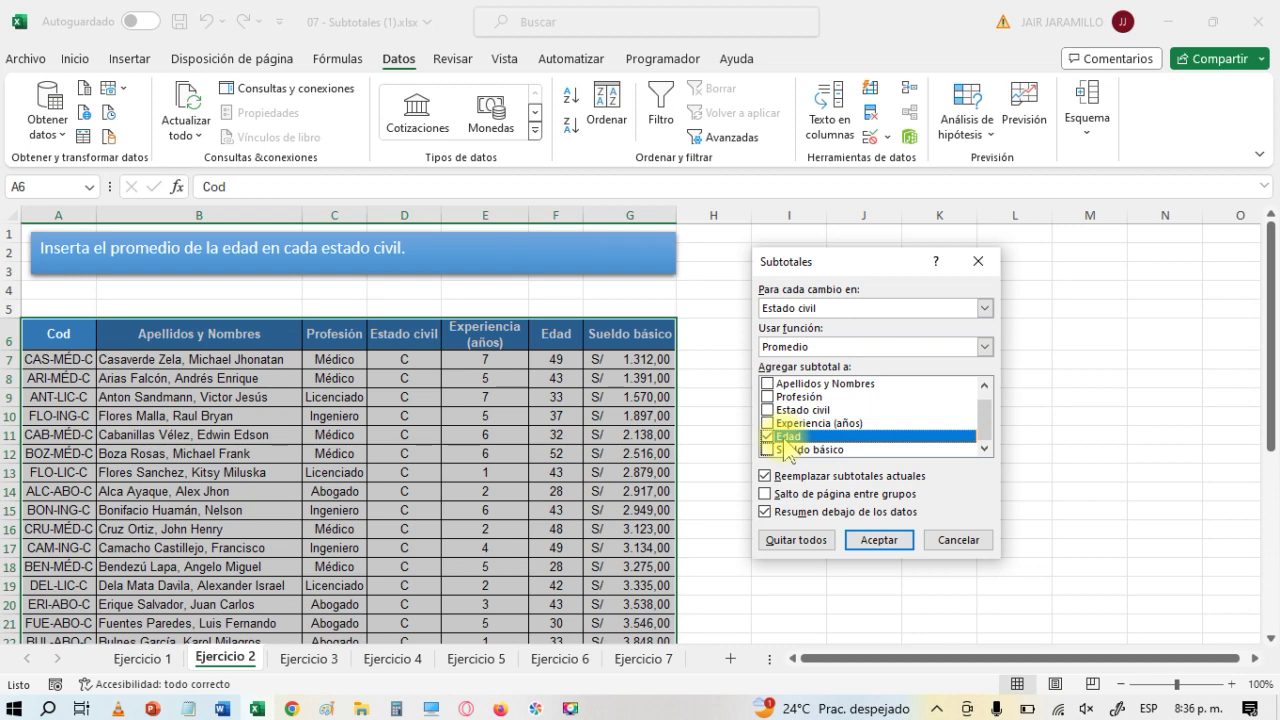
click(880, 542)
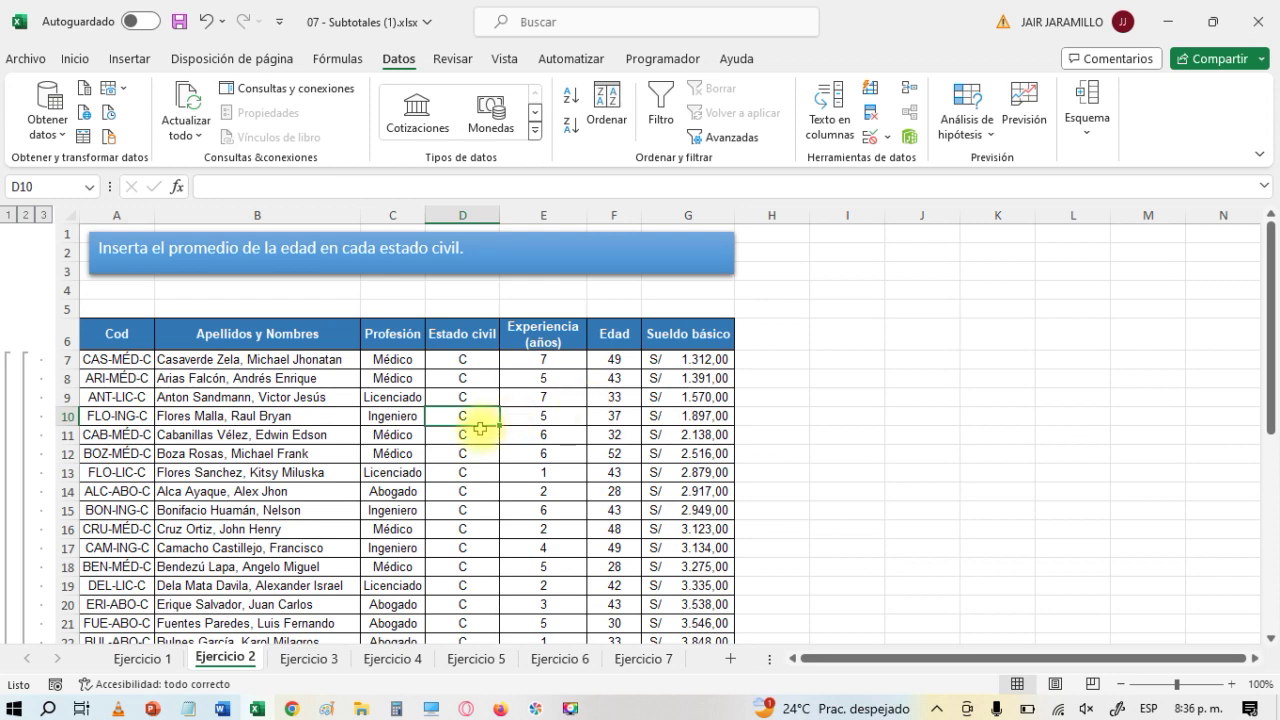
- Check the average age rows and their formulas for the C and S groups
scroll(480, 430, down, 4)
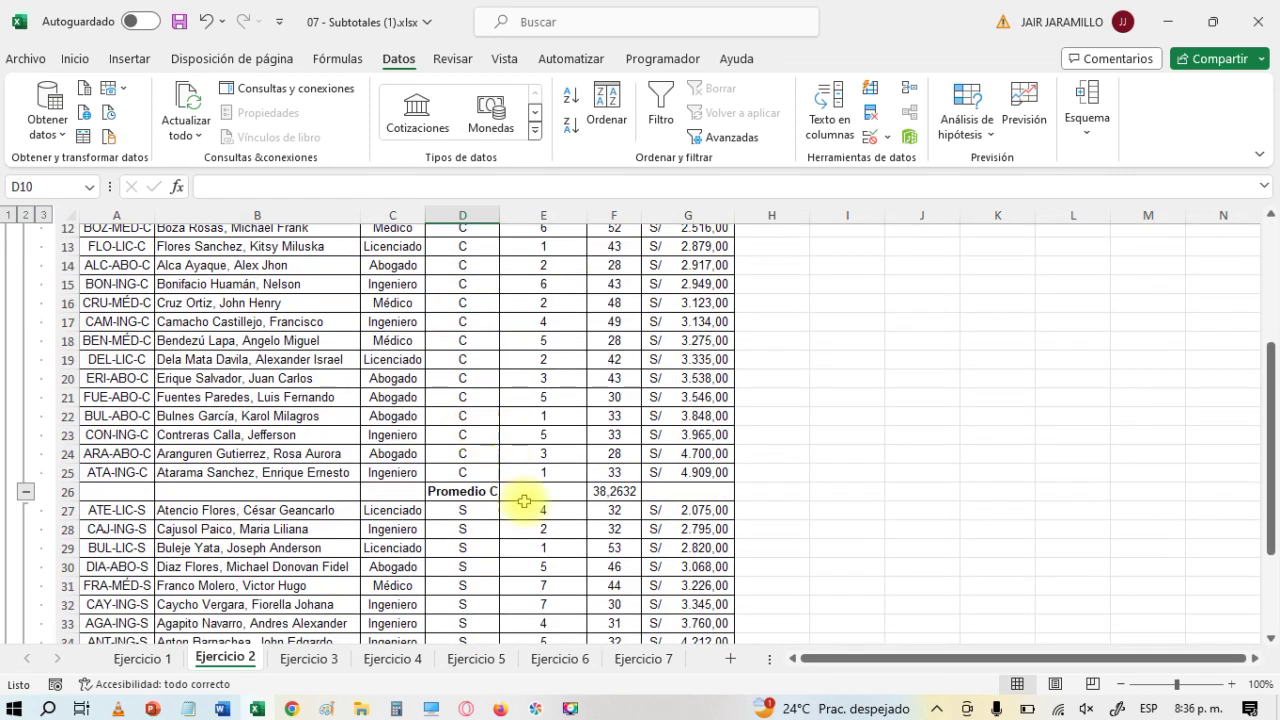
click(456, 491)
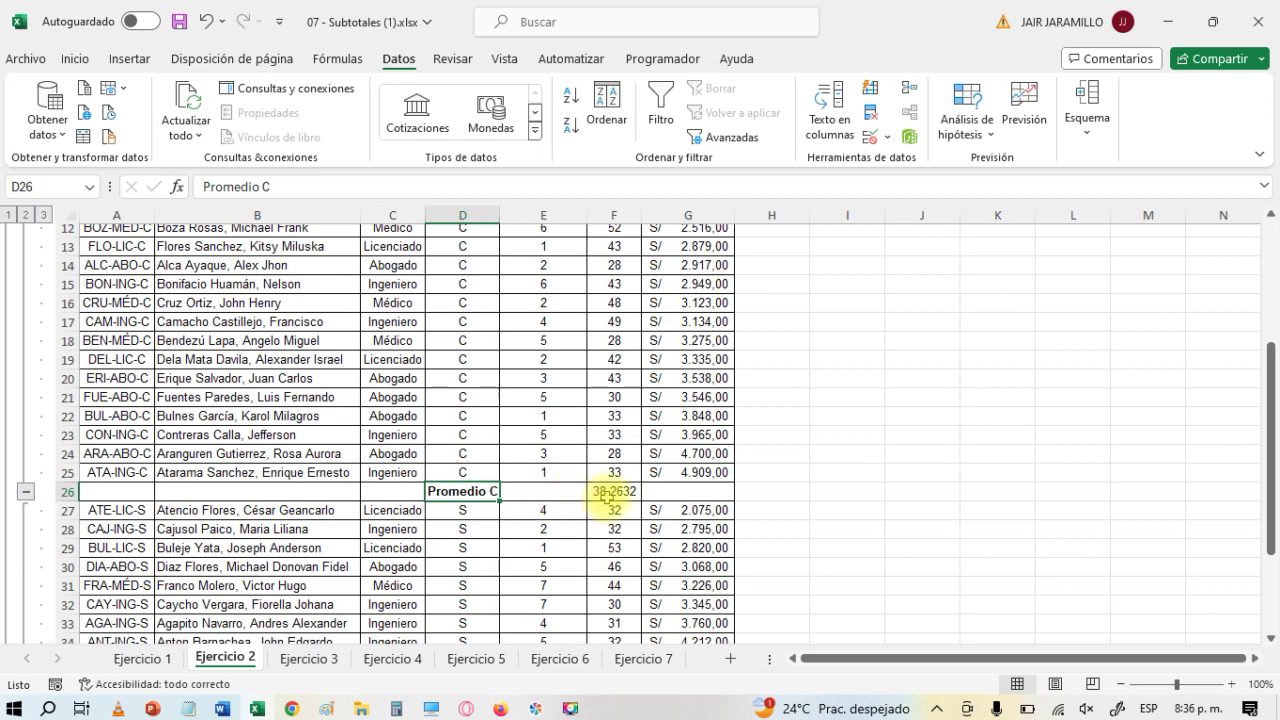
click(607, 491)
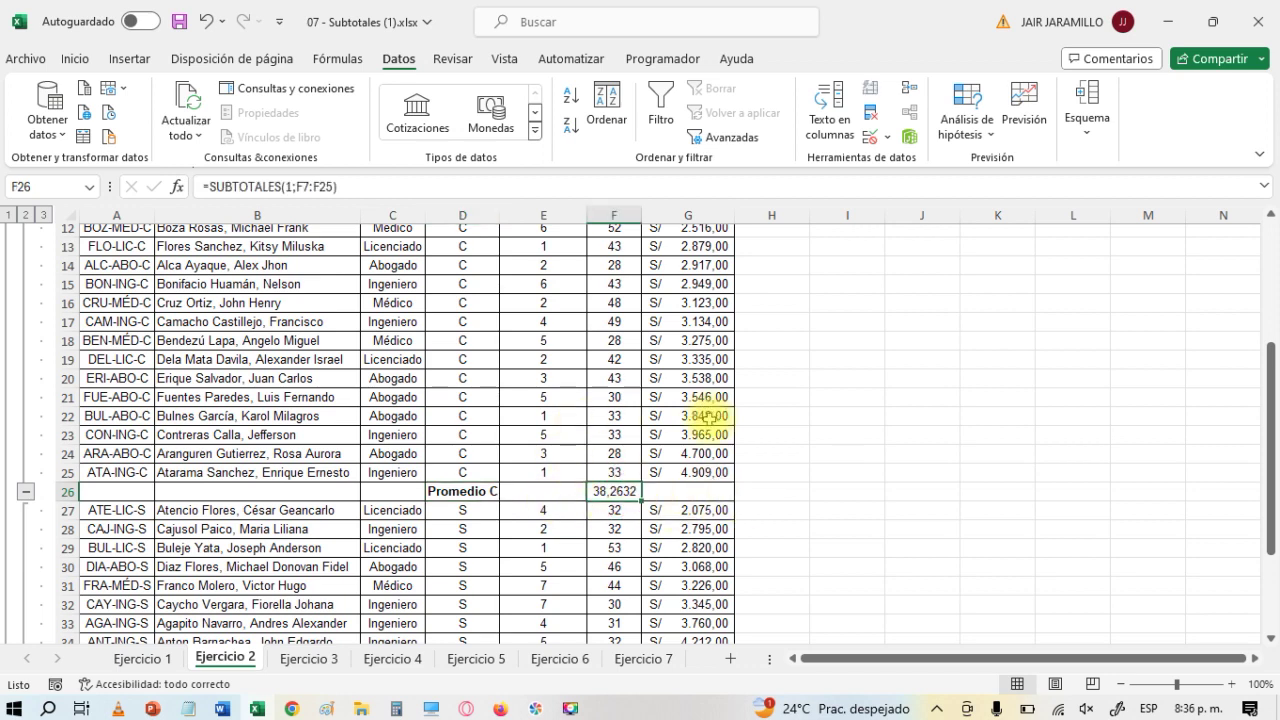
scroll(690, 415, down, 3)
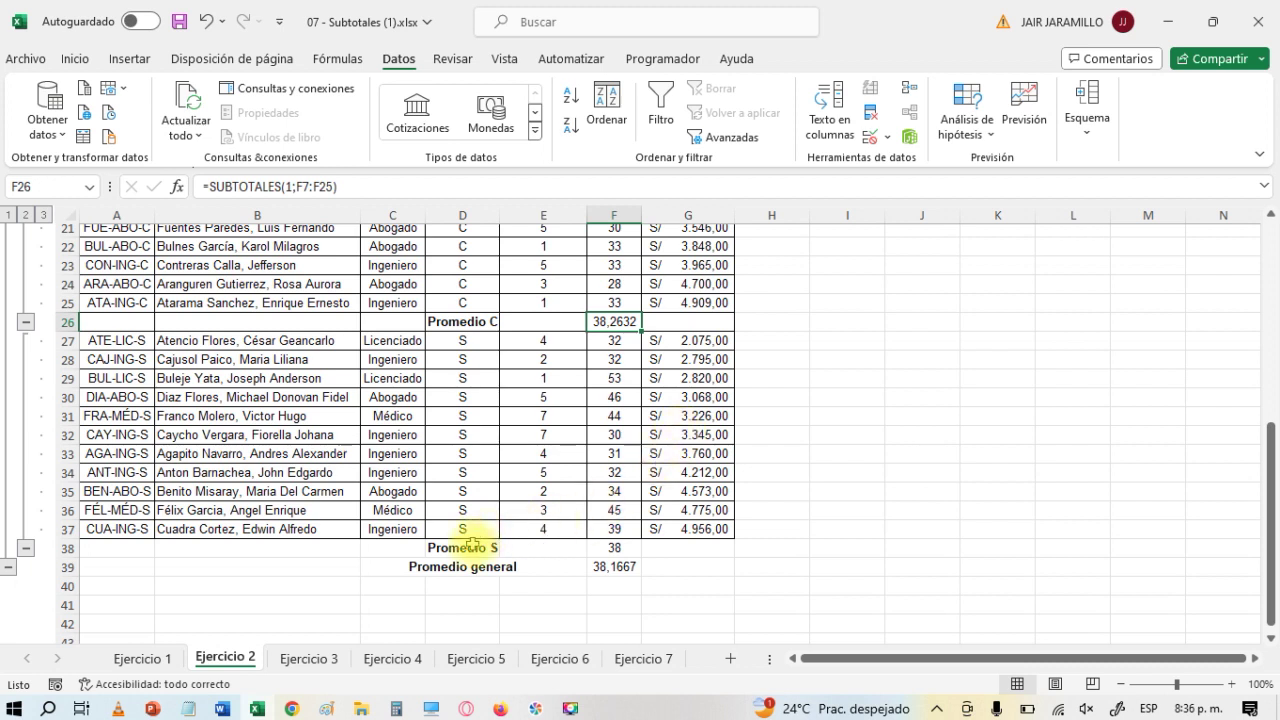
click(620, 546)
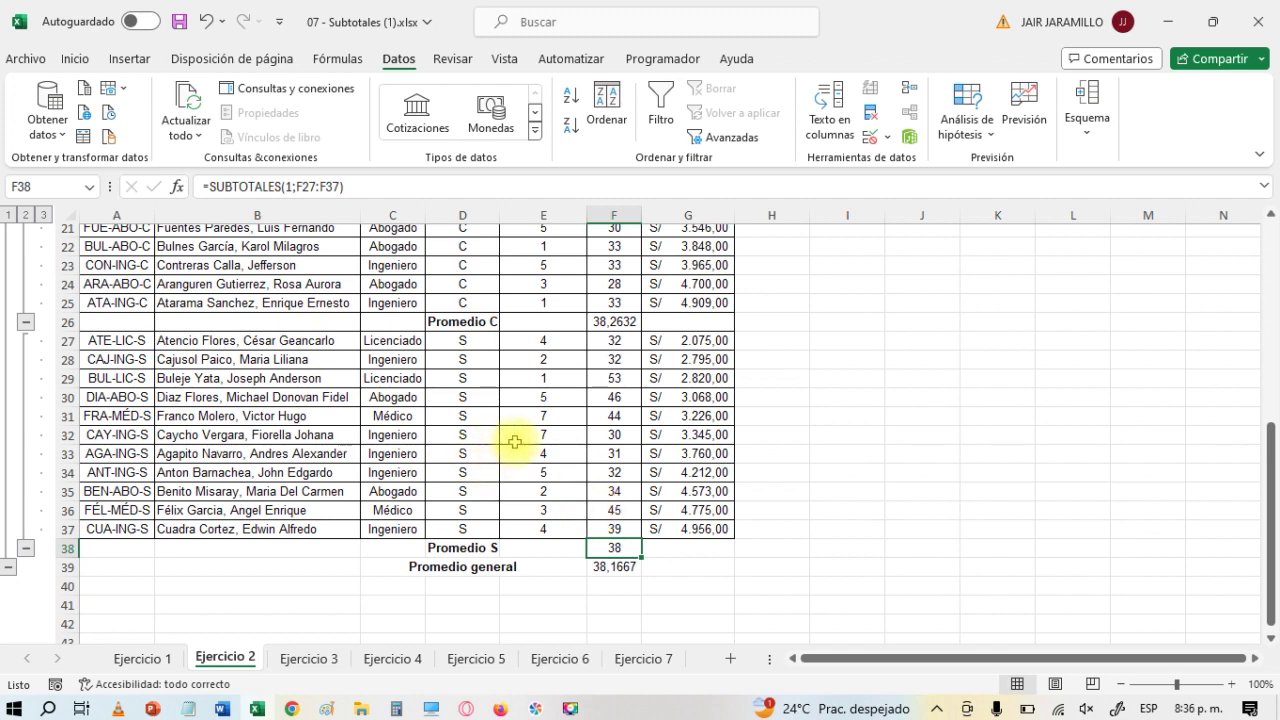
- Review the Subtotals settings of the Ejercicio 2 table and accept them
scroll(514, 442, up, 5)
click(532, 302)
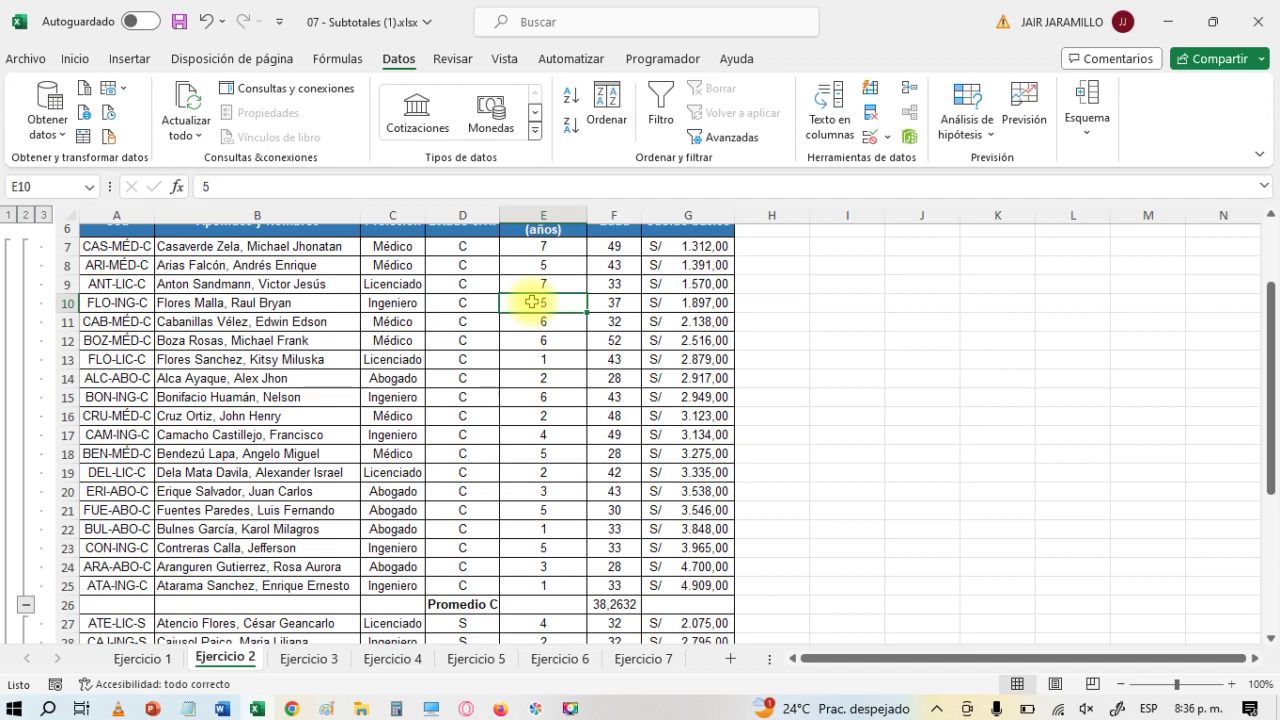
click(392, 284)
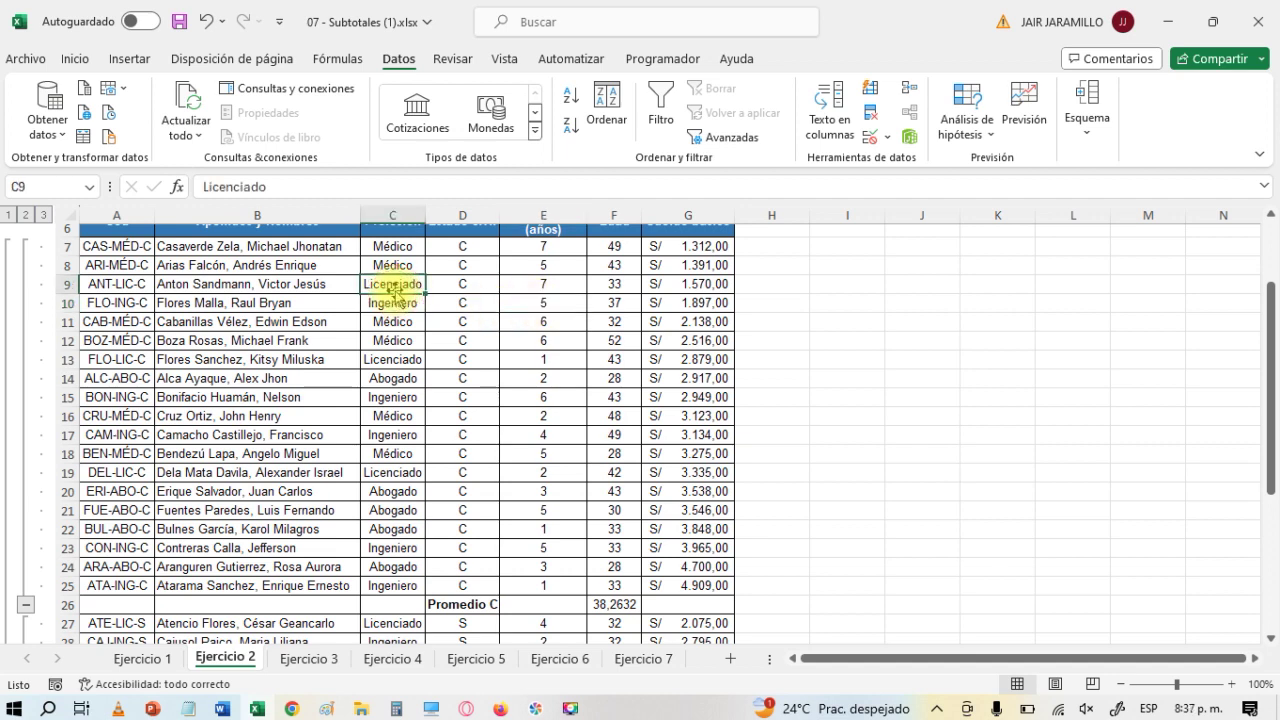
scroll(457, 323, up, 2)
scroll(461, 340, down, 1)
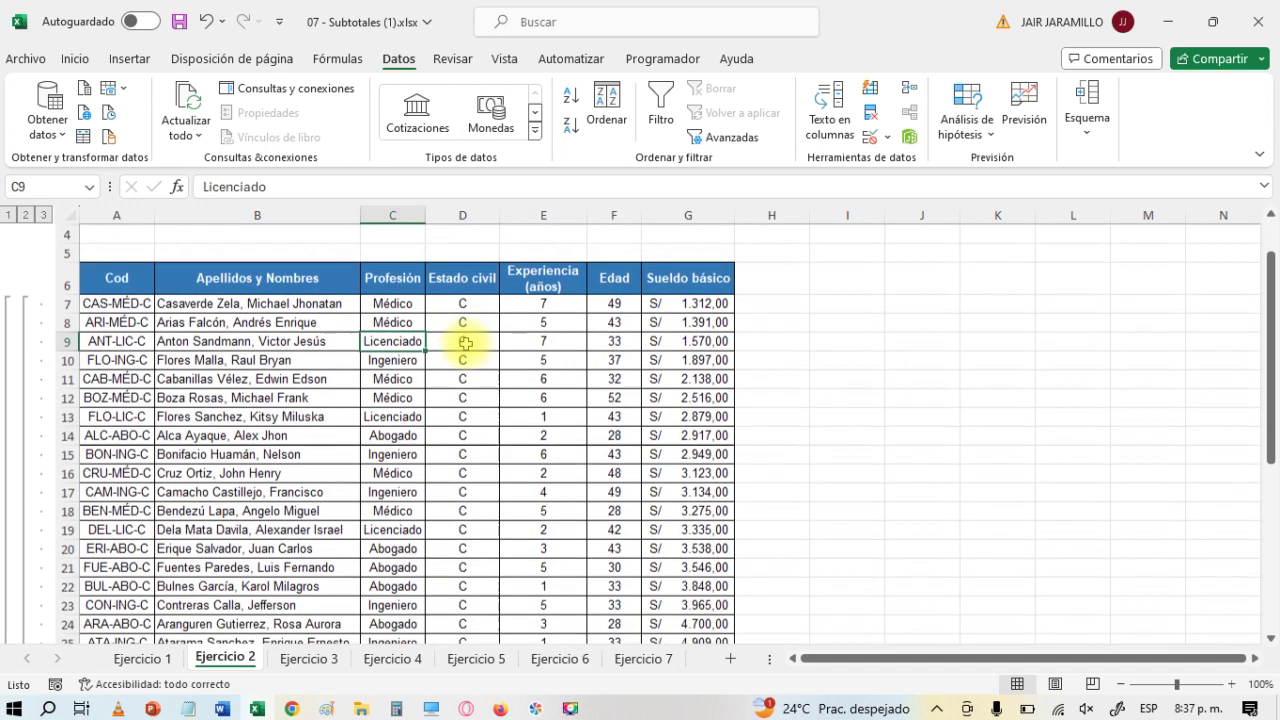
click(462, 338)
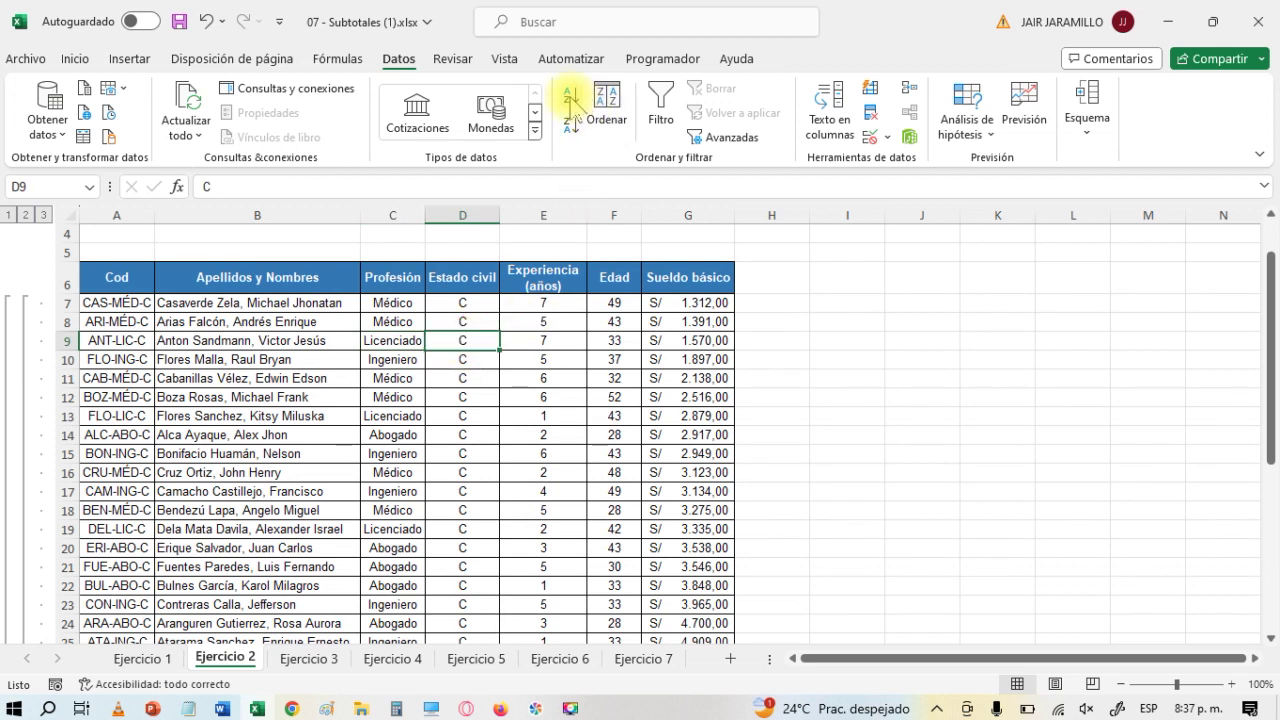
click(1102, 142)
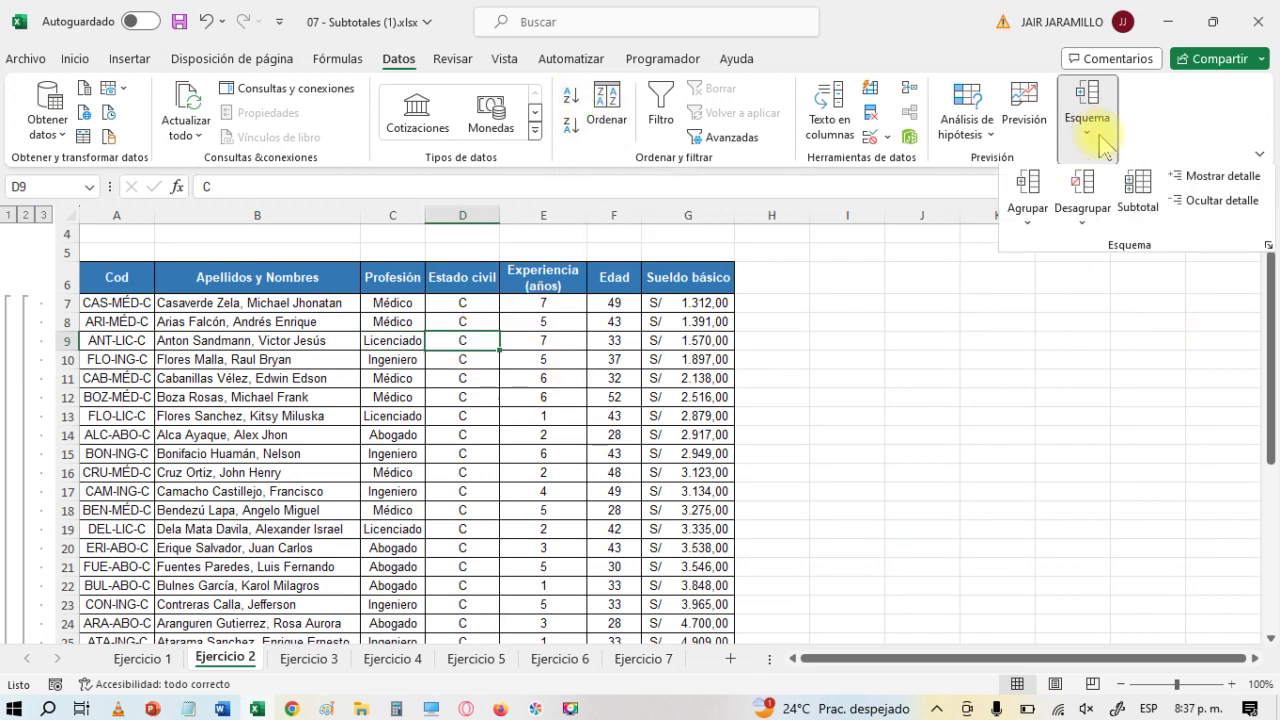
click(1140, 200)
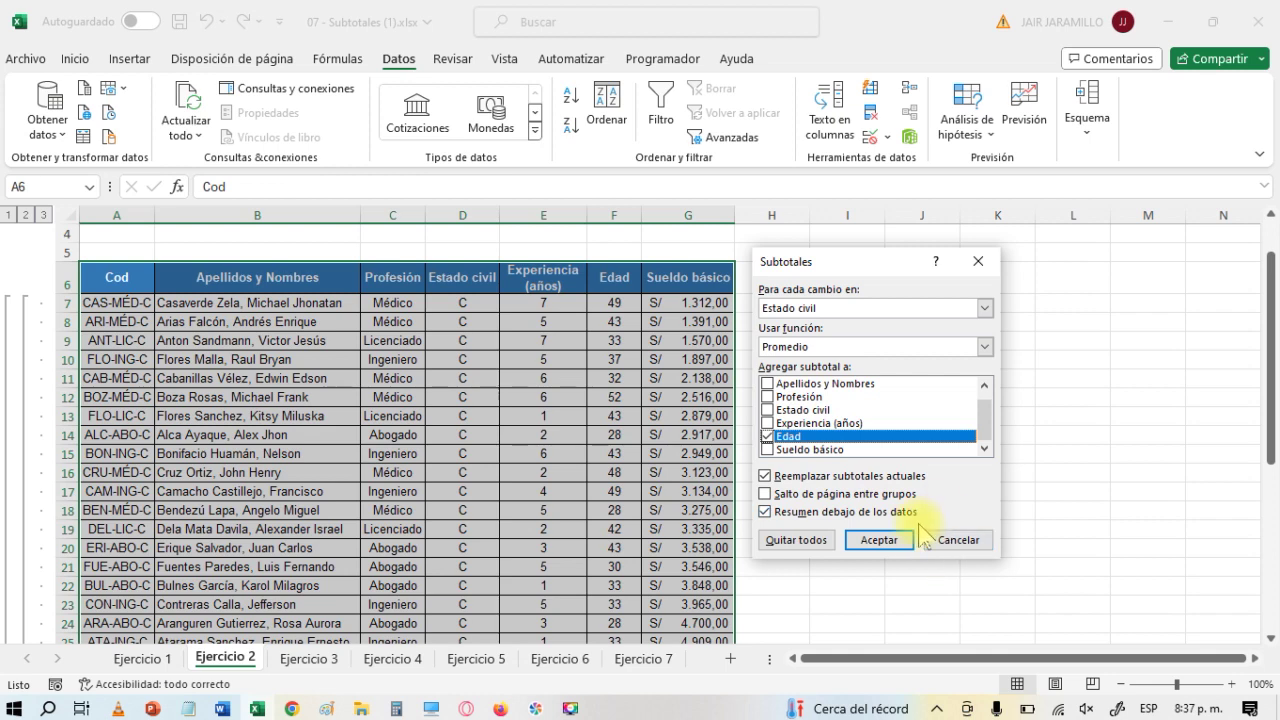
click(893, 541)
- Sort the table on the Ejercicio 3 sheet by Profesión in ascending order
click(307, 658)
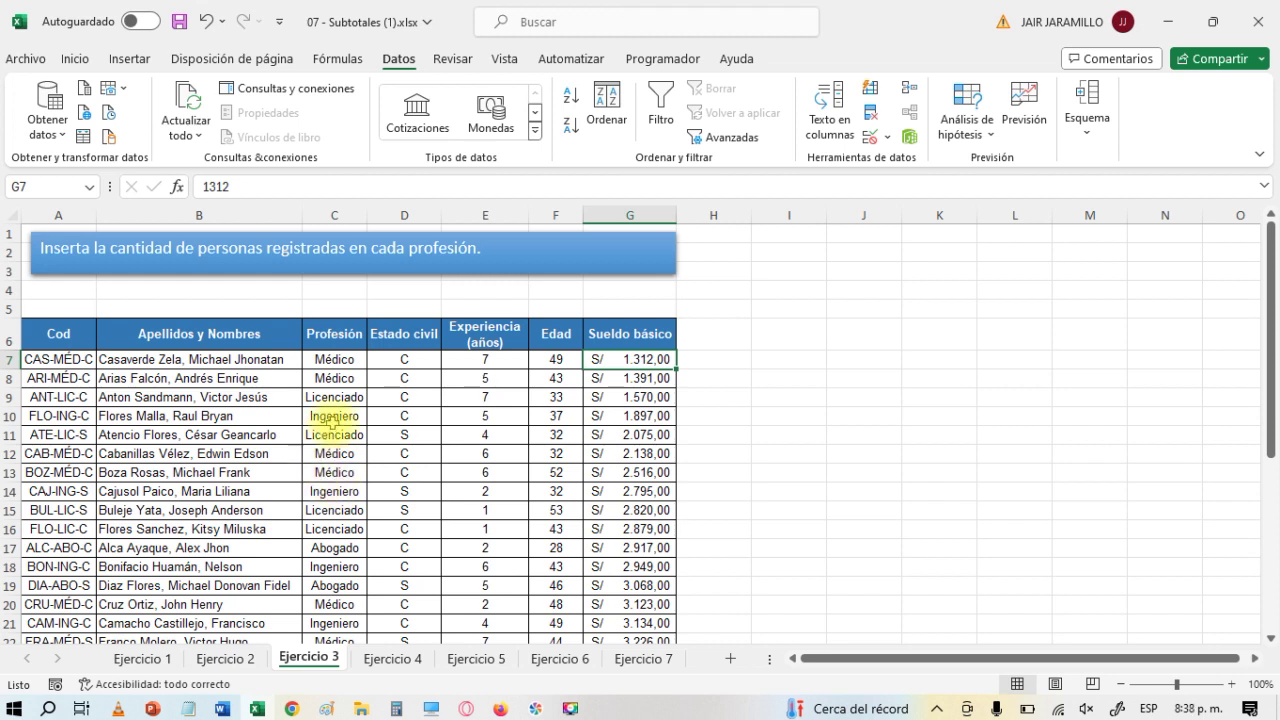
click(336, 491)
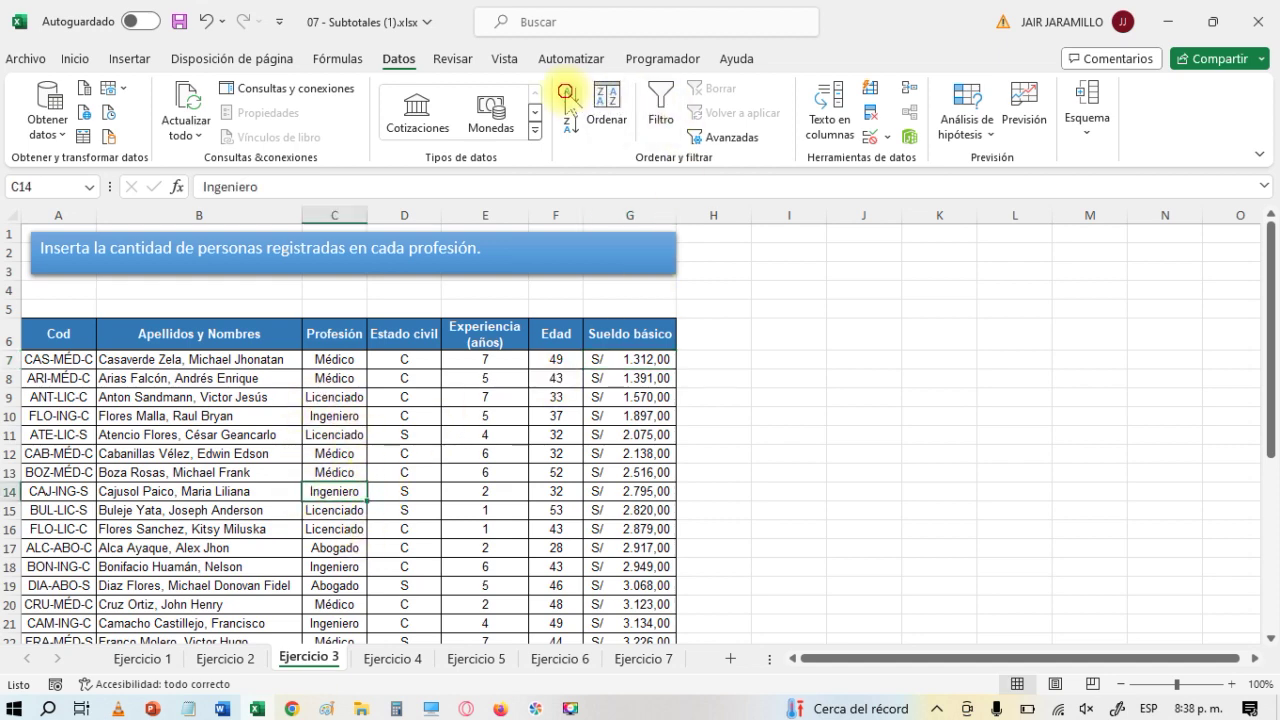
click(570, 100)
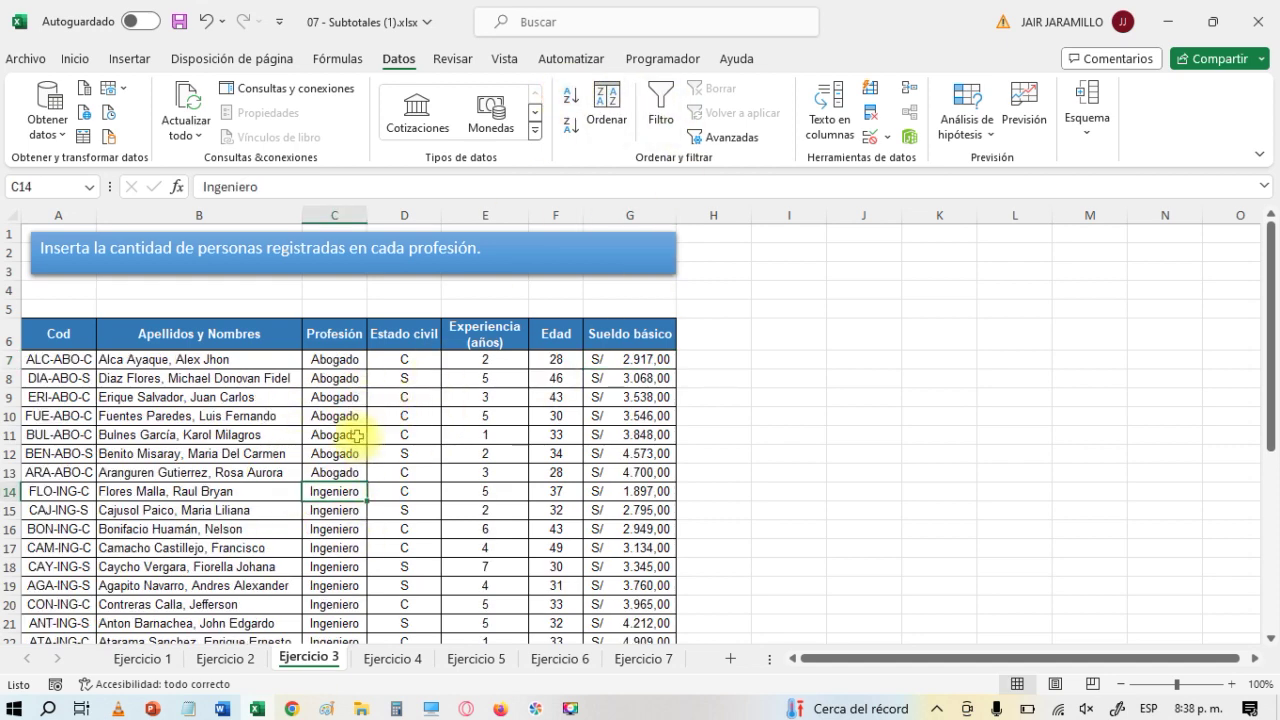
- Start a subtotal on the Ejercicio 3 table with a group at each change in Profesión
click(403, 436)
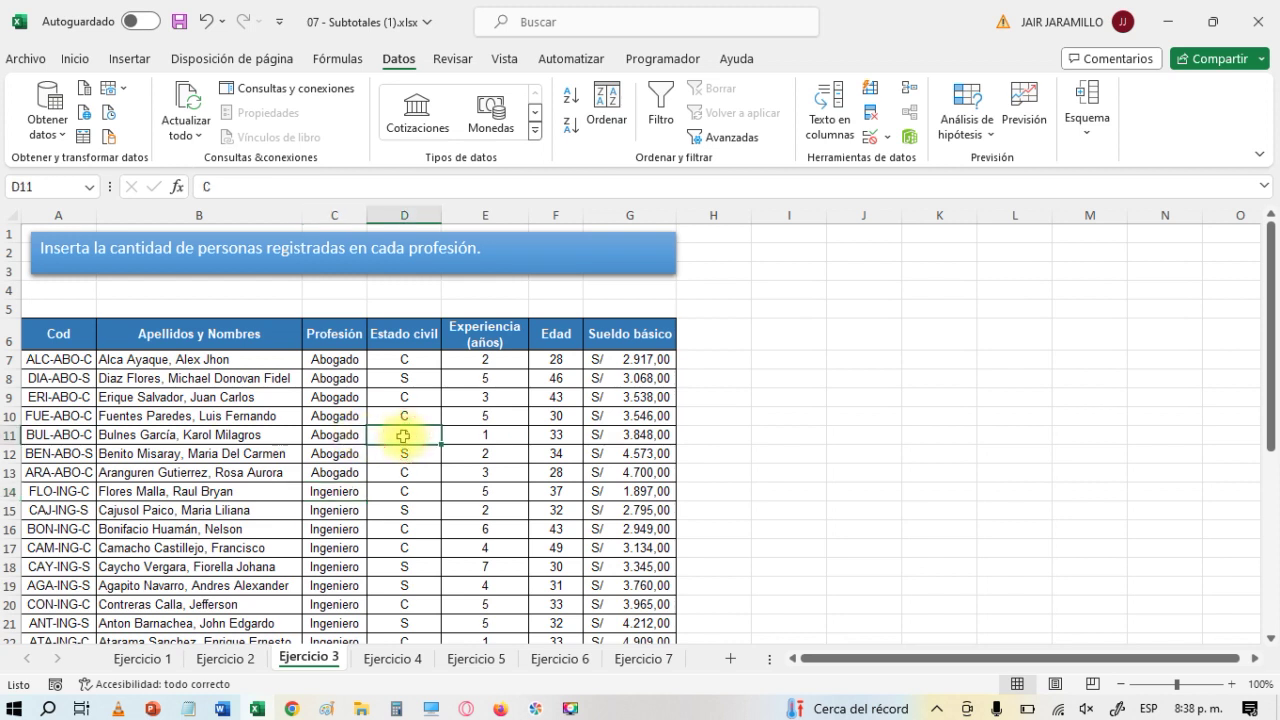
click(1087, 122)
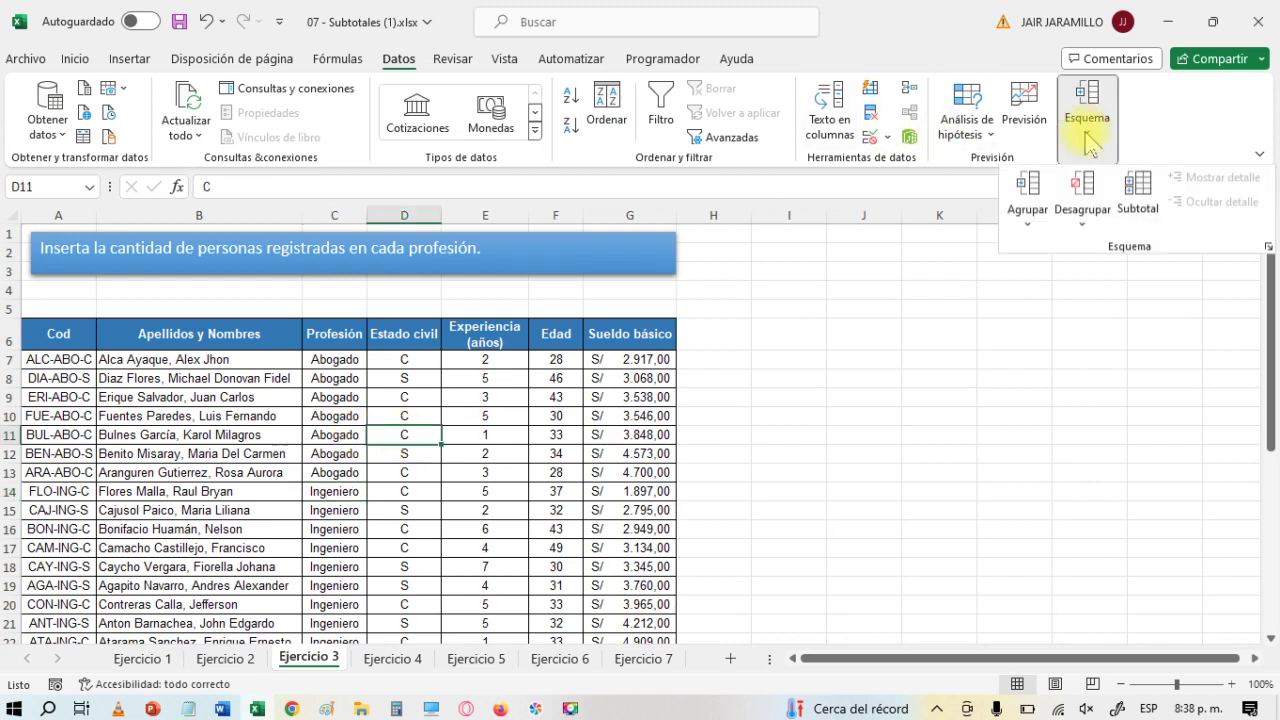
click(1139, 200)
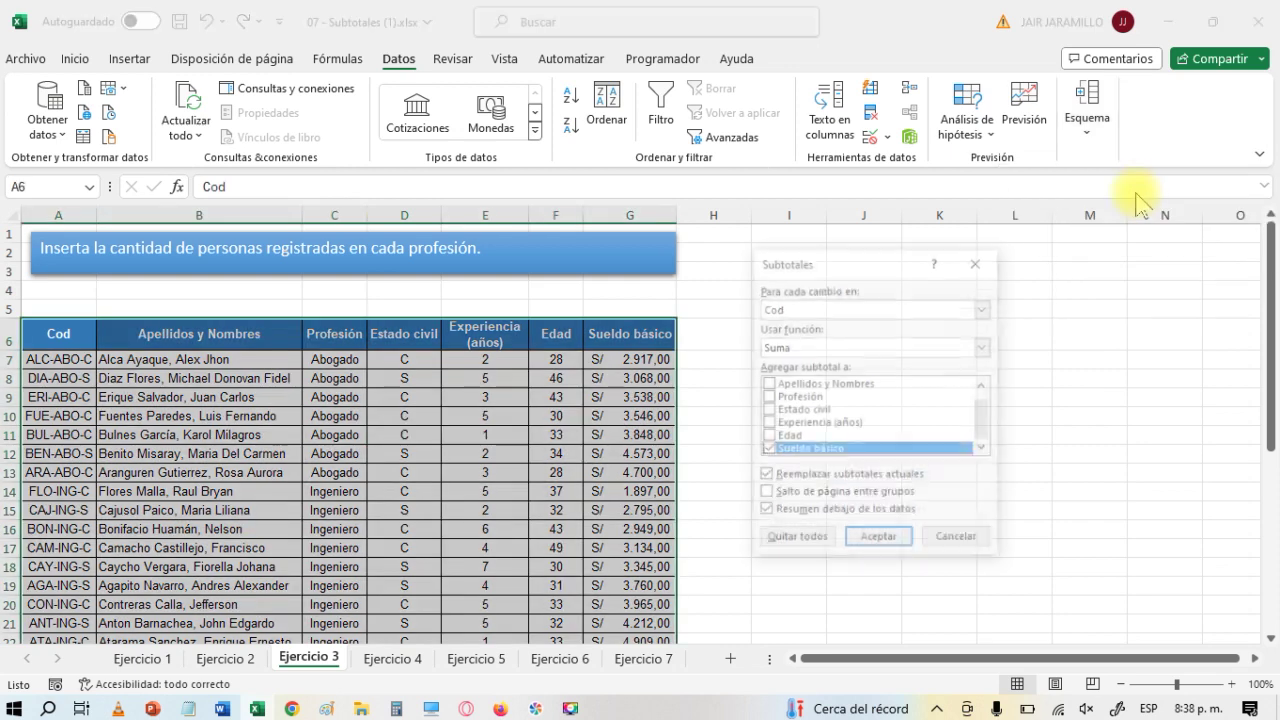
click(824, 310)
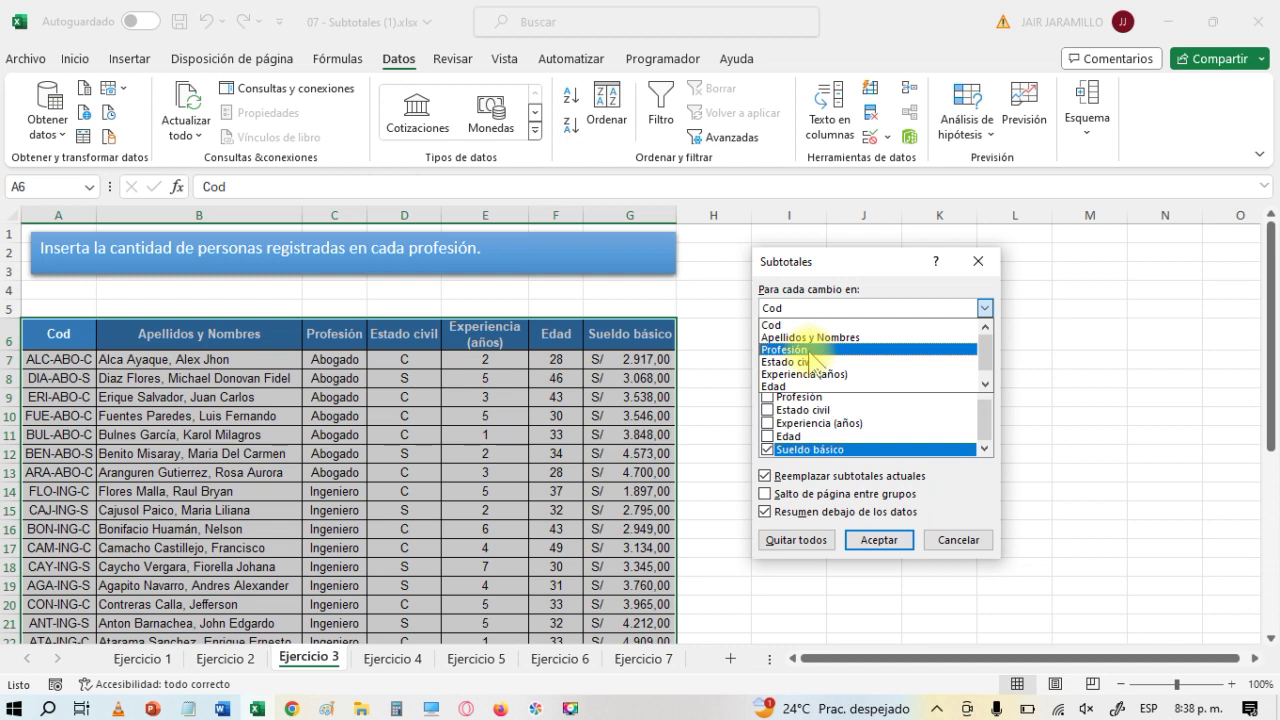
click(800, 350)
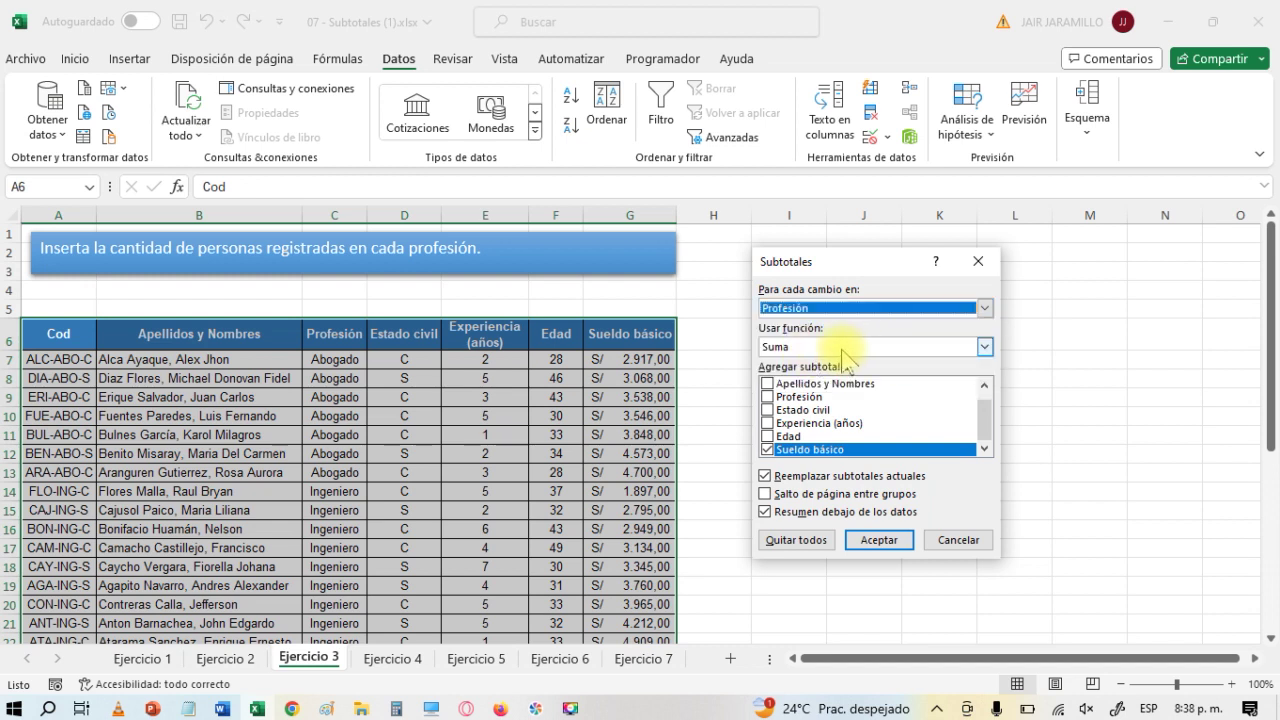
- Use the Recuento function, add the subtotal to Profesión instead of Sueldo básico, and accept the Ejercicio 3 subtotals
click(823, 347)
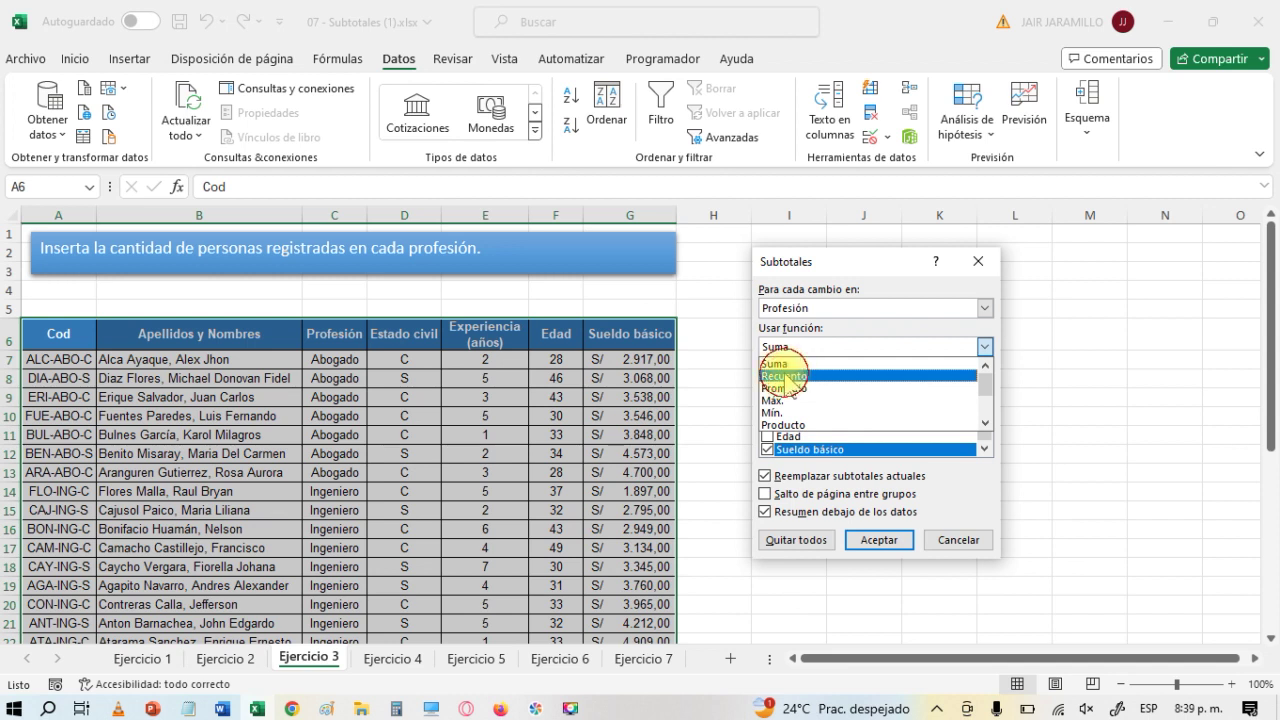
click(795, 377)
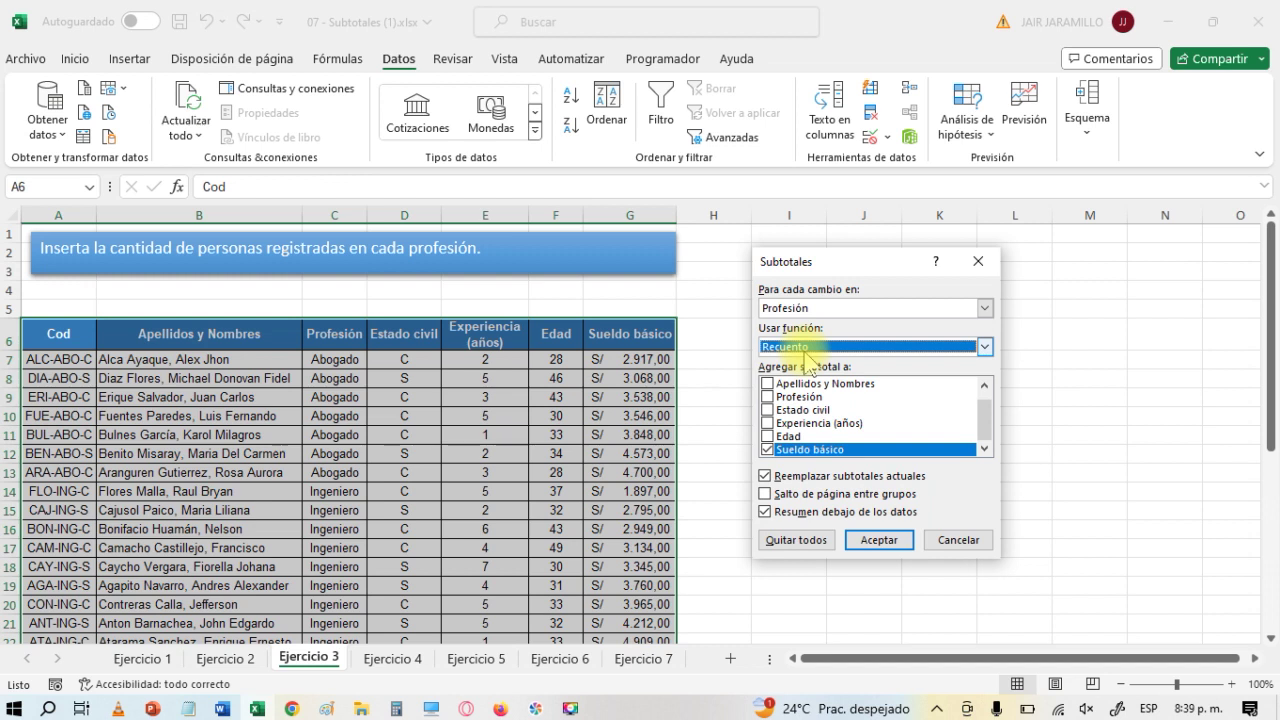
click(767, 397)
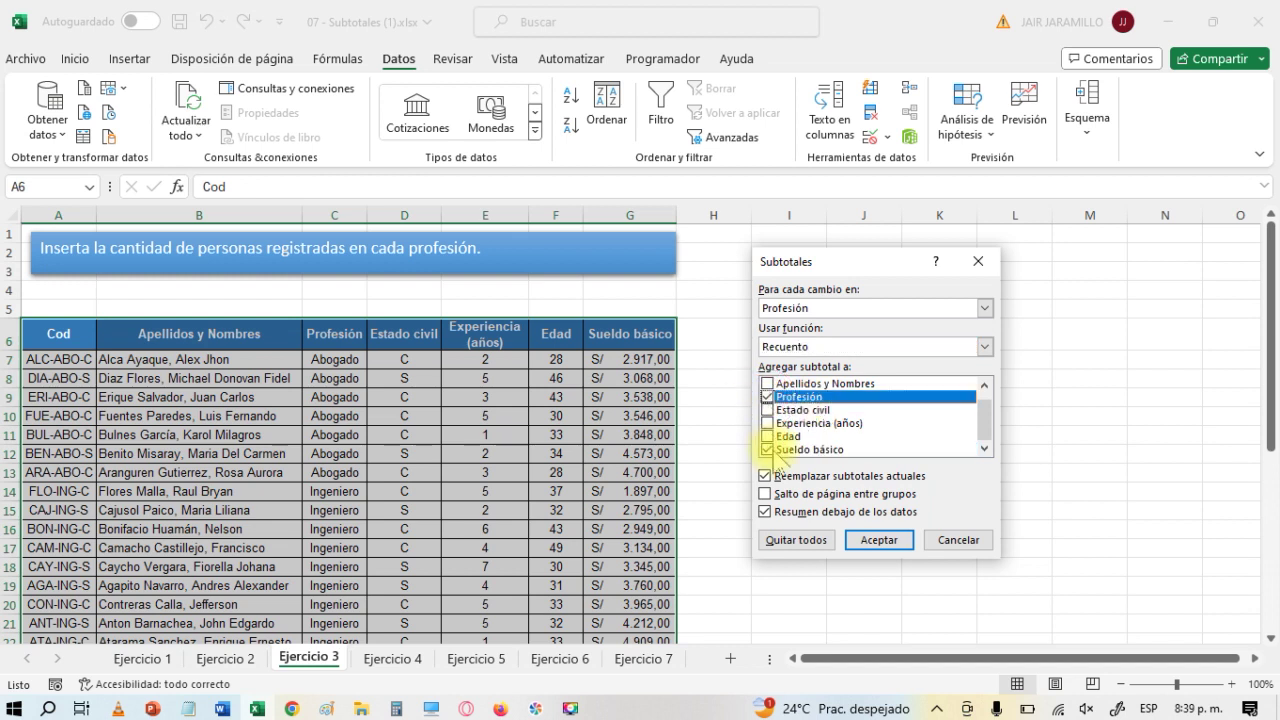
click(767, 450)
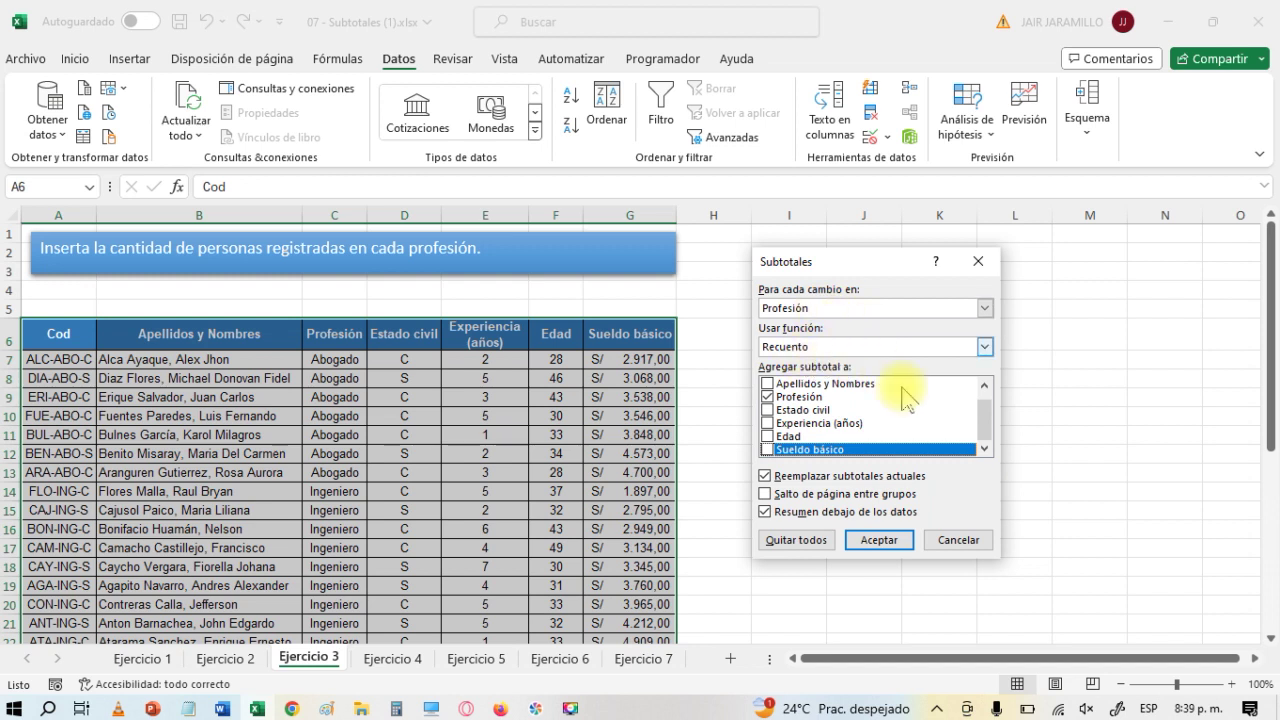
click(806, 397)
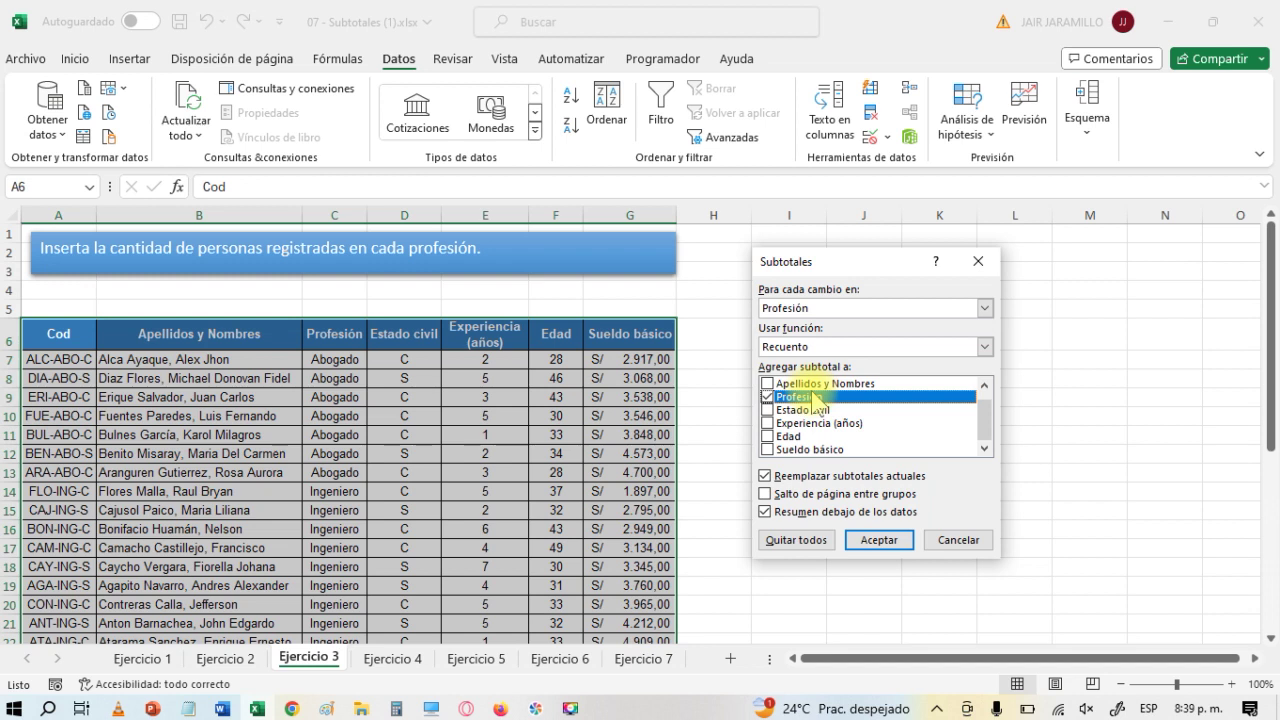
click(884, 541)
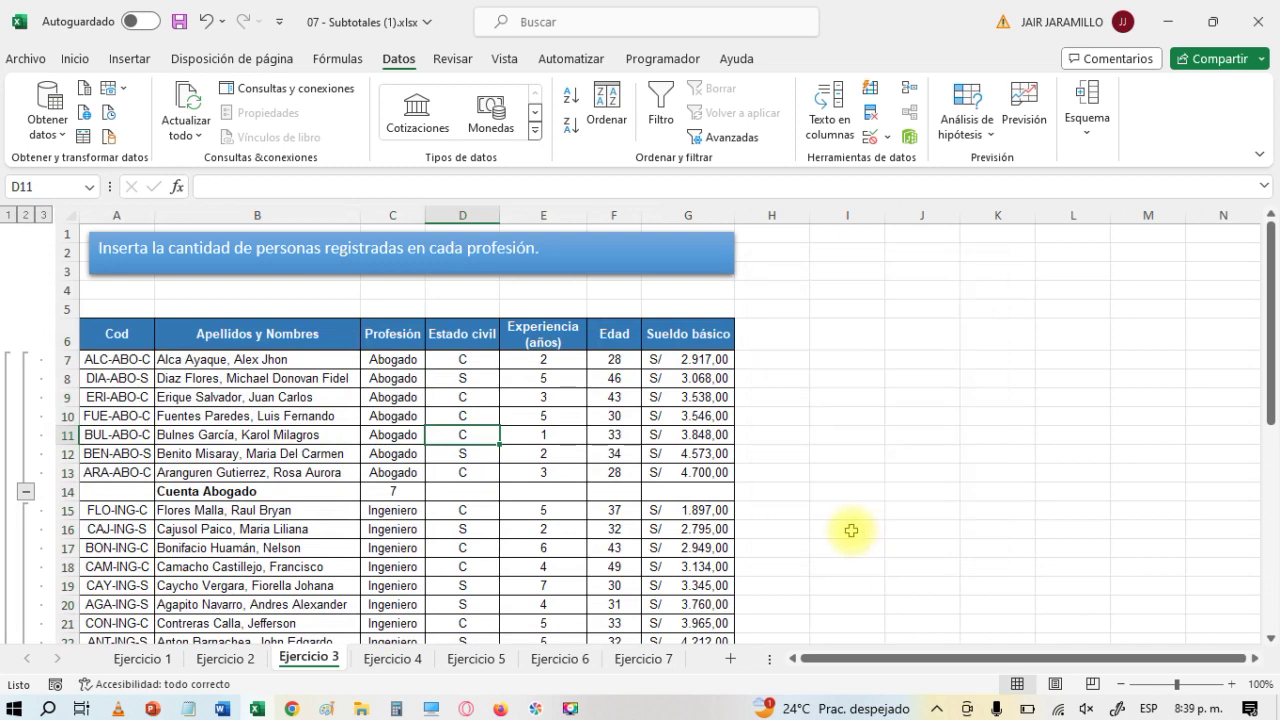
- Check the count and its formula for each profession group and for the general count on Ejercicio 3
click(392, 493)
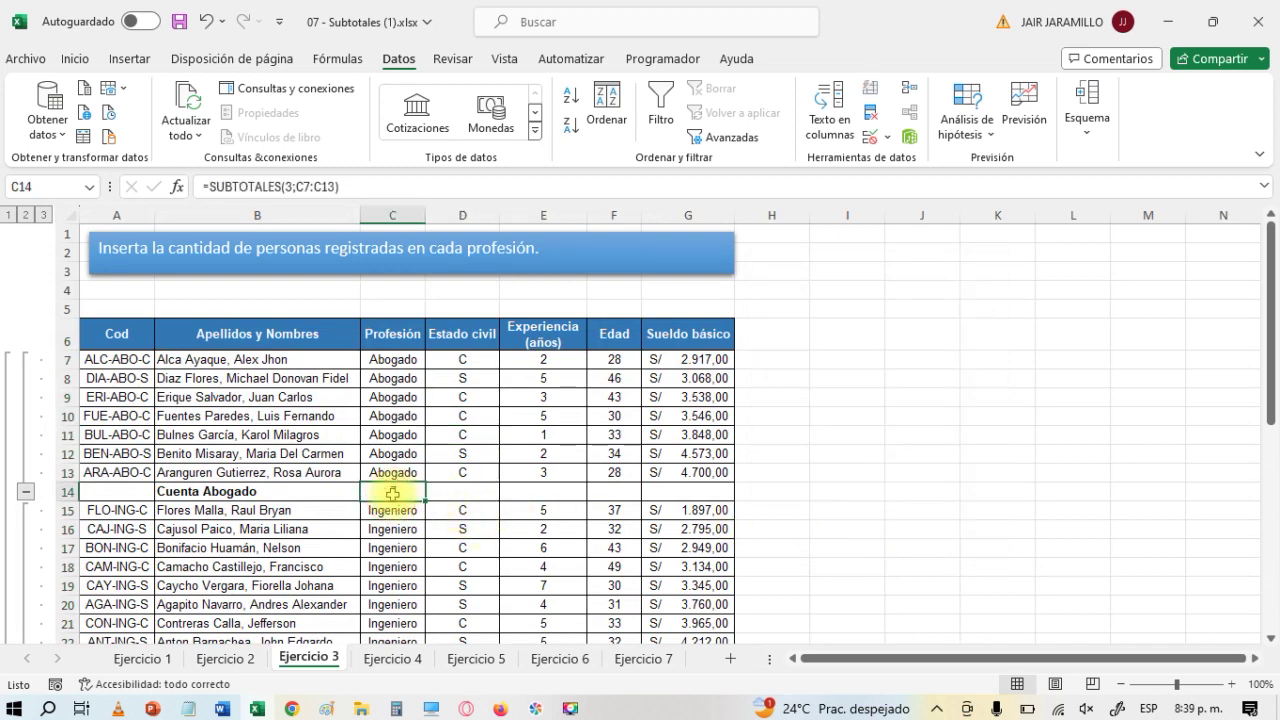
scroll(392, 493, down, 2)
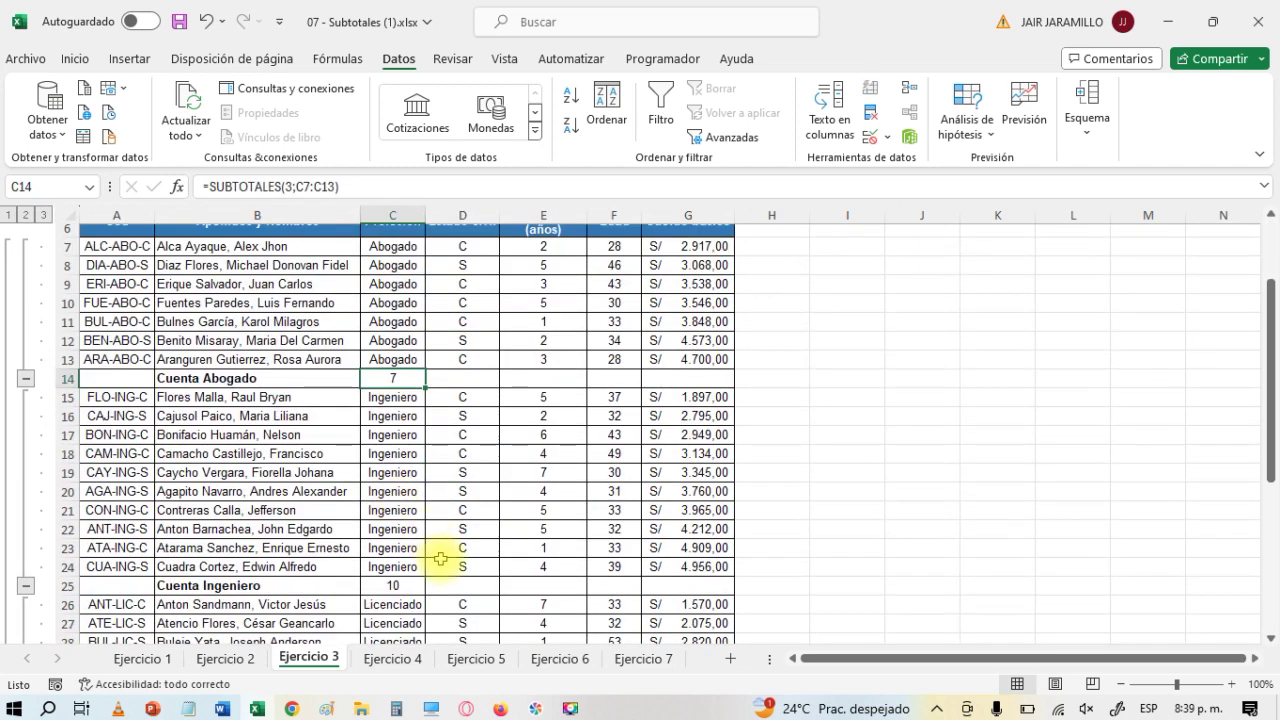
click(400, 588)
scroll(420, 540, down, 3)
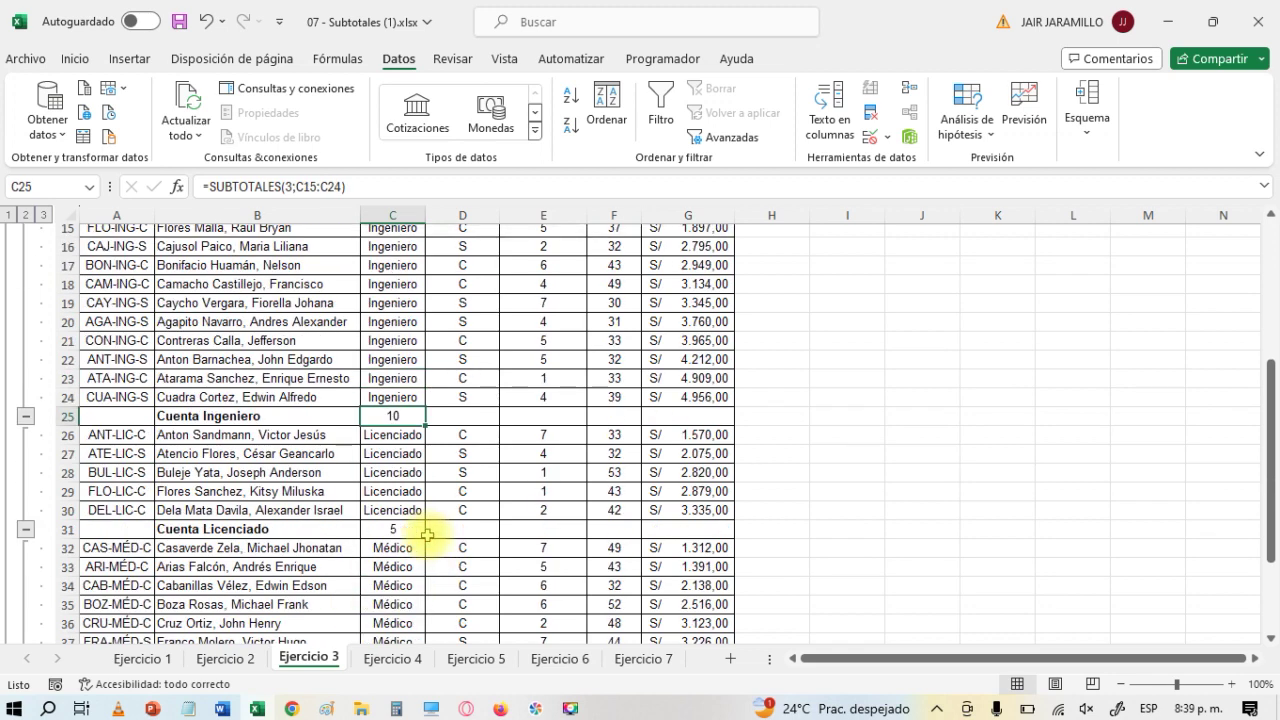
click(389, 530)
scroll(437, 524, down, 3)
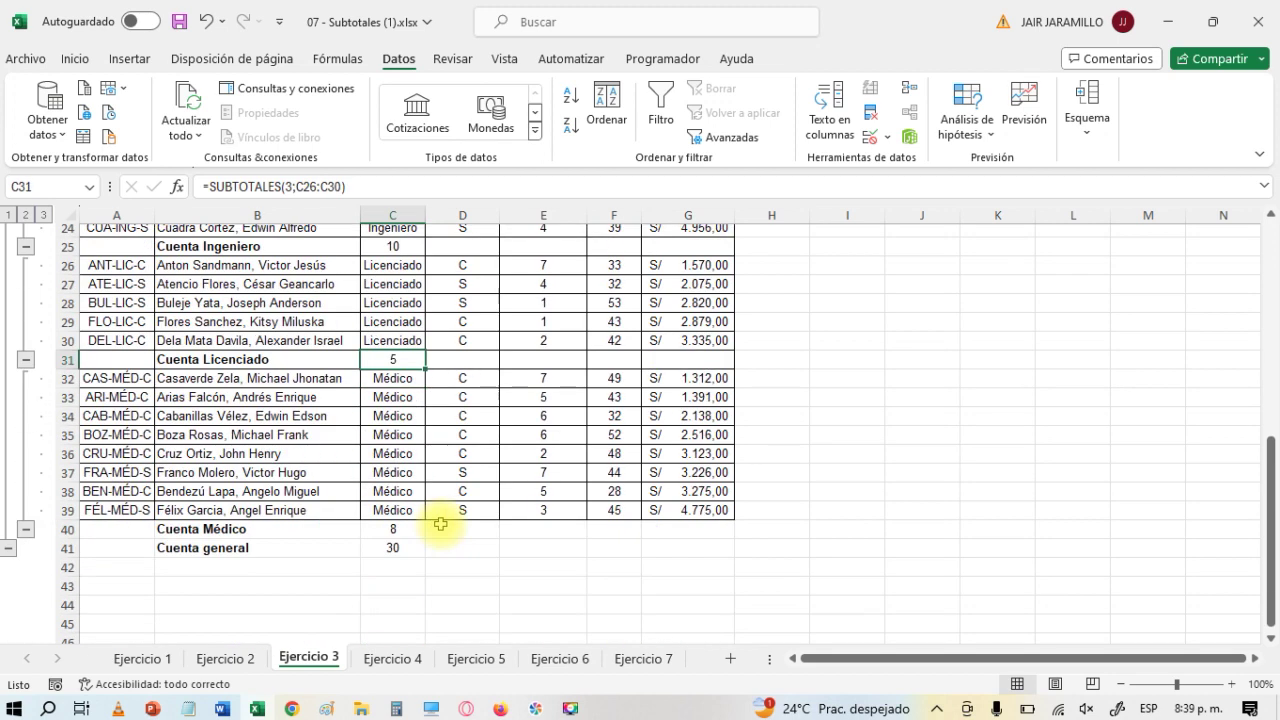
click(400, 530)
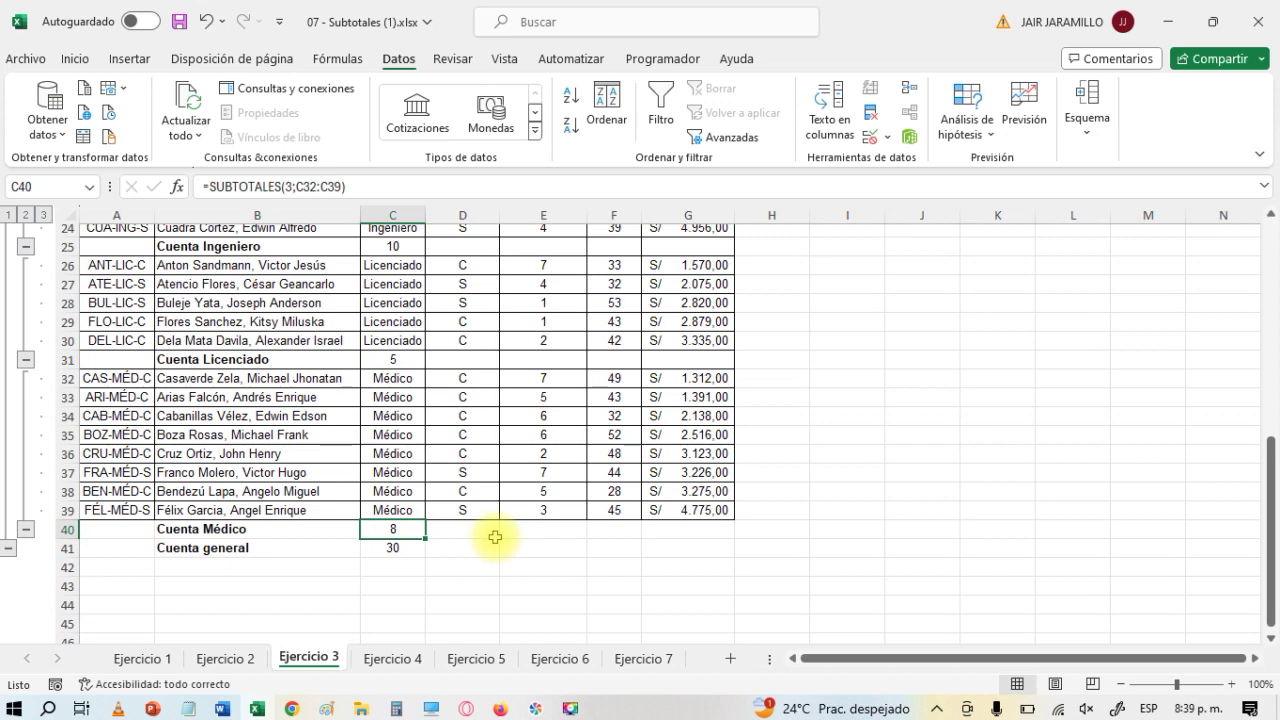
click(391, 547)
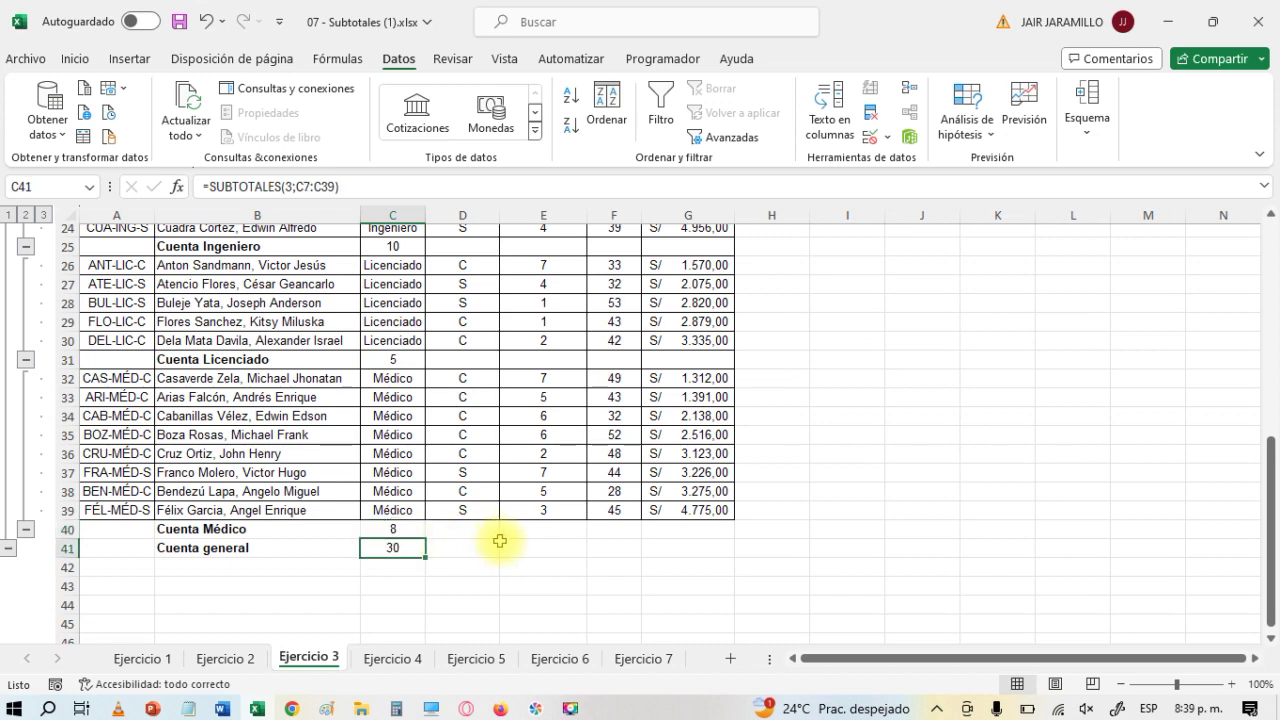
scroll(500, 540, up, 8)
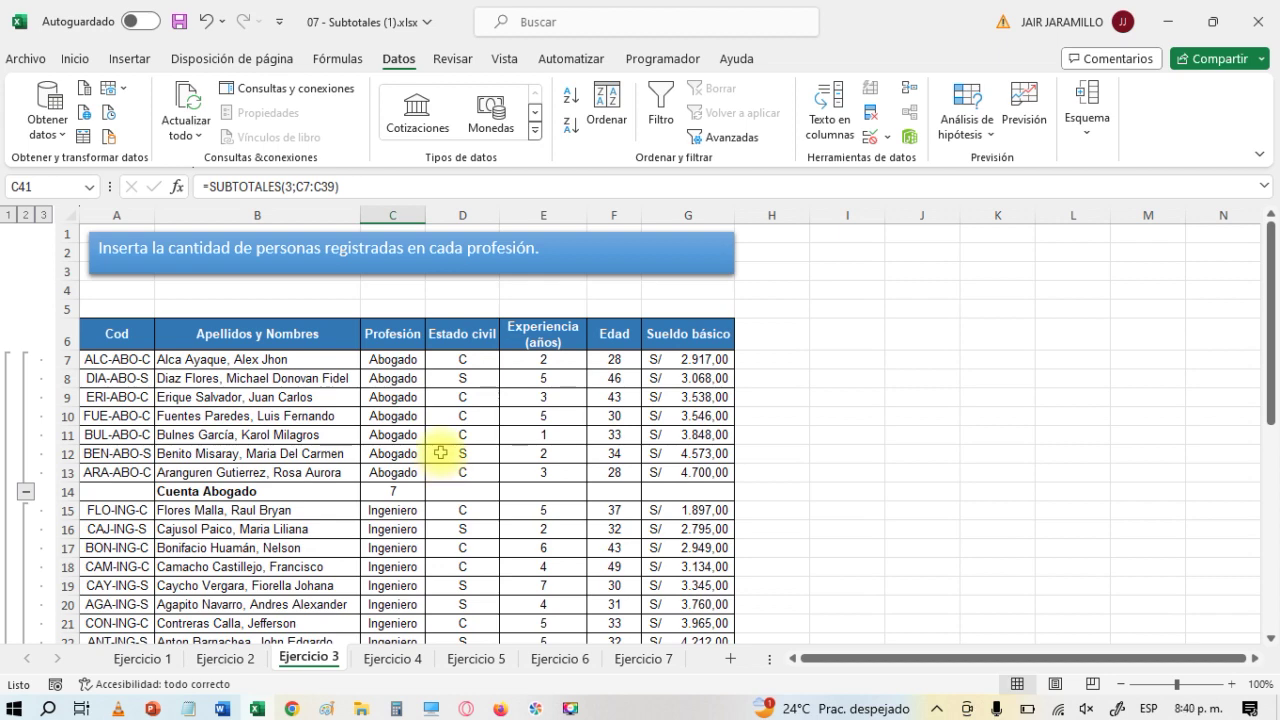
- Open the Ejercicio 4 sheet
click(401, 661)
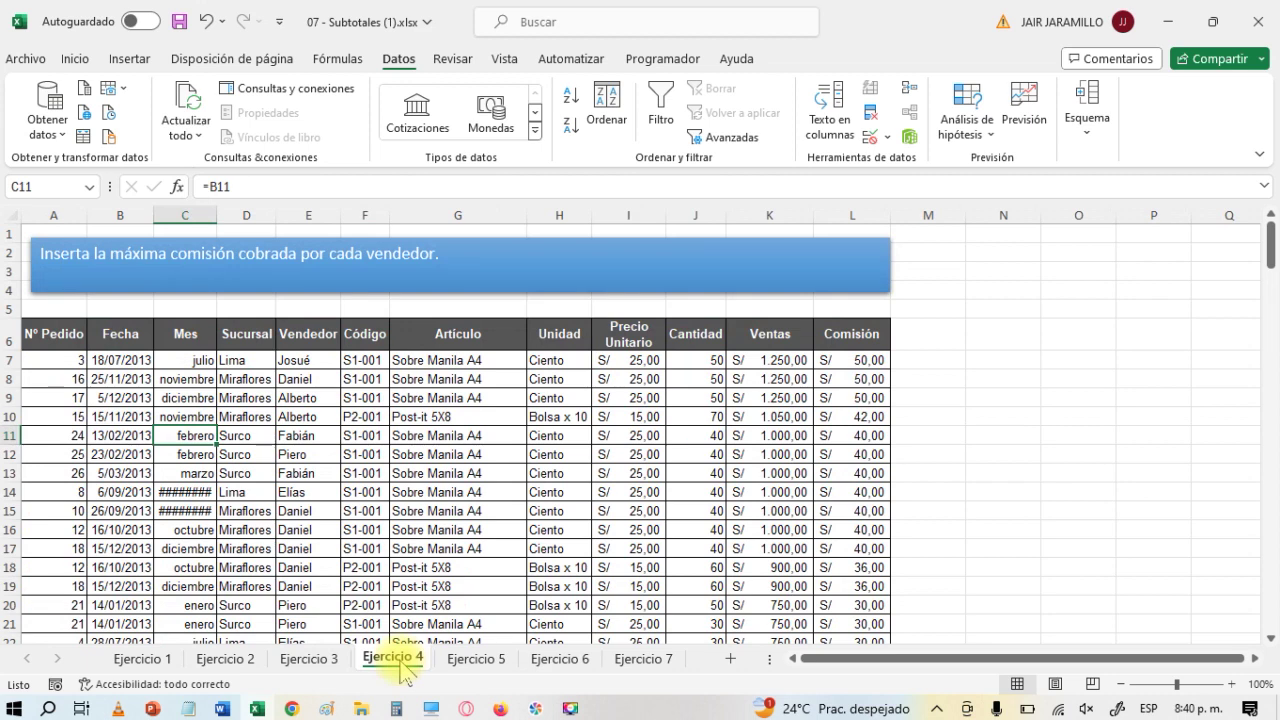
click(575, 709)
click(1148, 610)
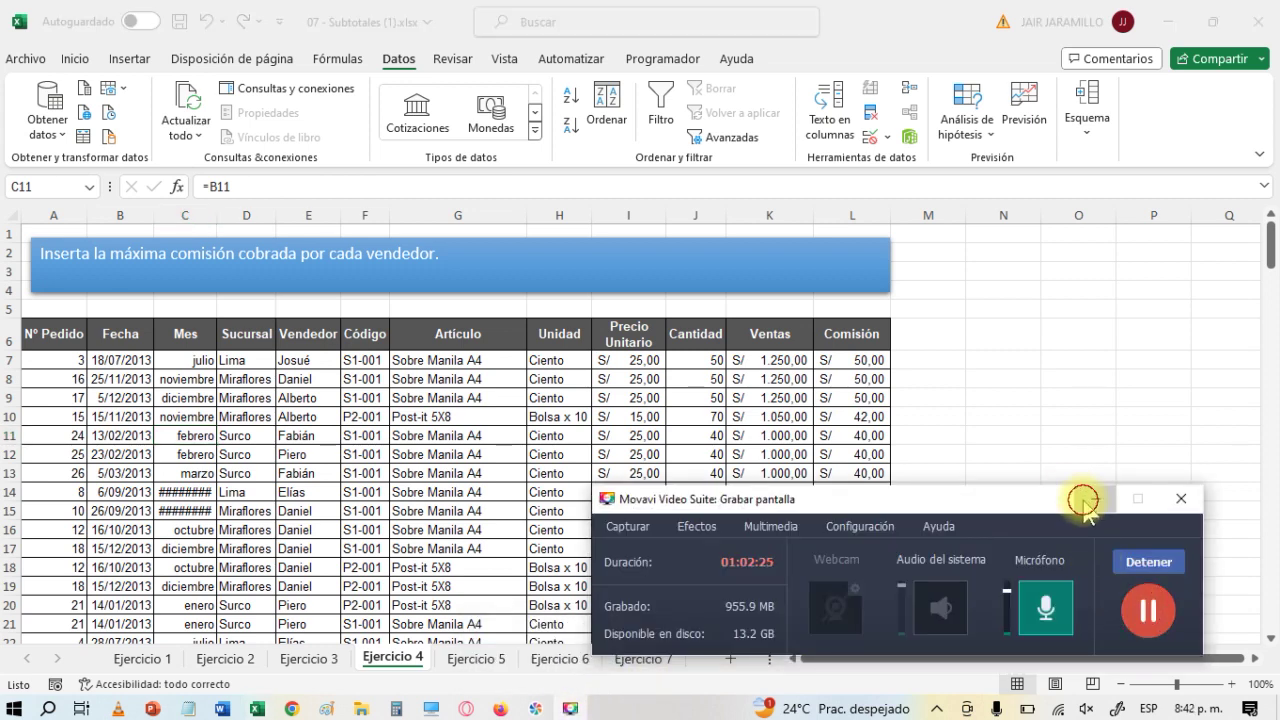
click(1084, 500)
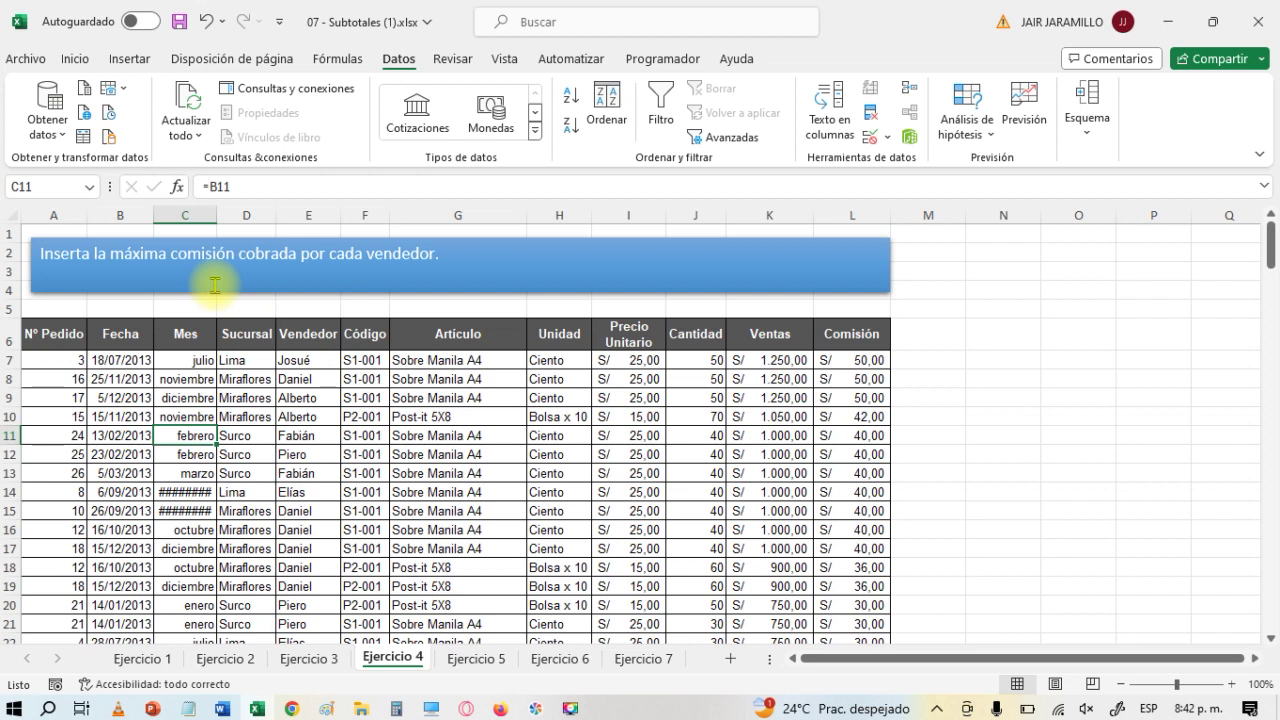
- Sort the Ejercicio 4 table by Vendedor in ascending order and check that each seller's rows are grouped
click(297, 397)
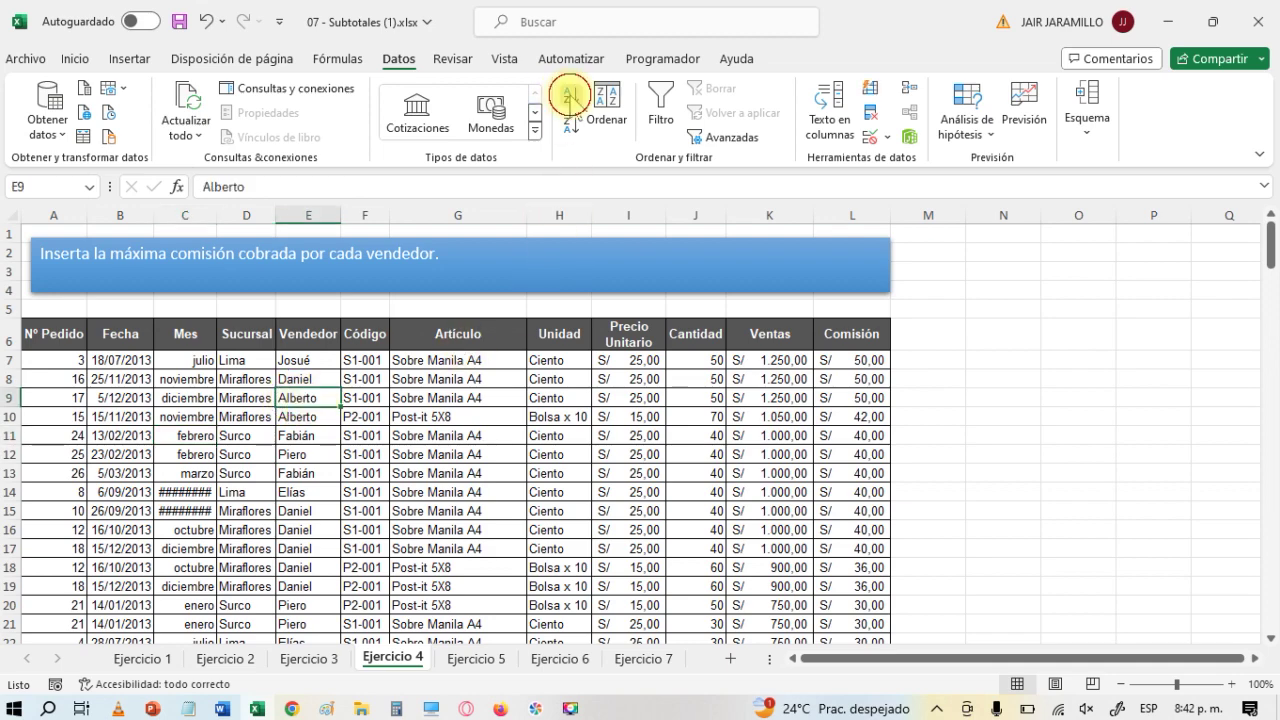
click(570, 95)
drag(309, 380, 334, 651)
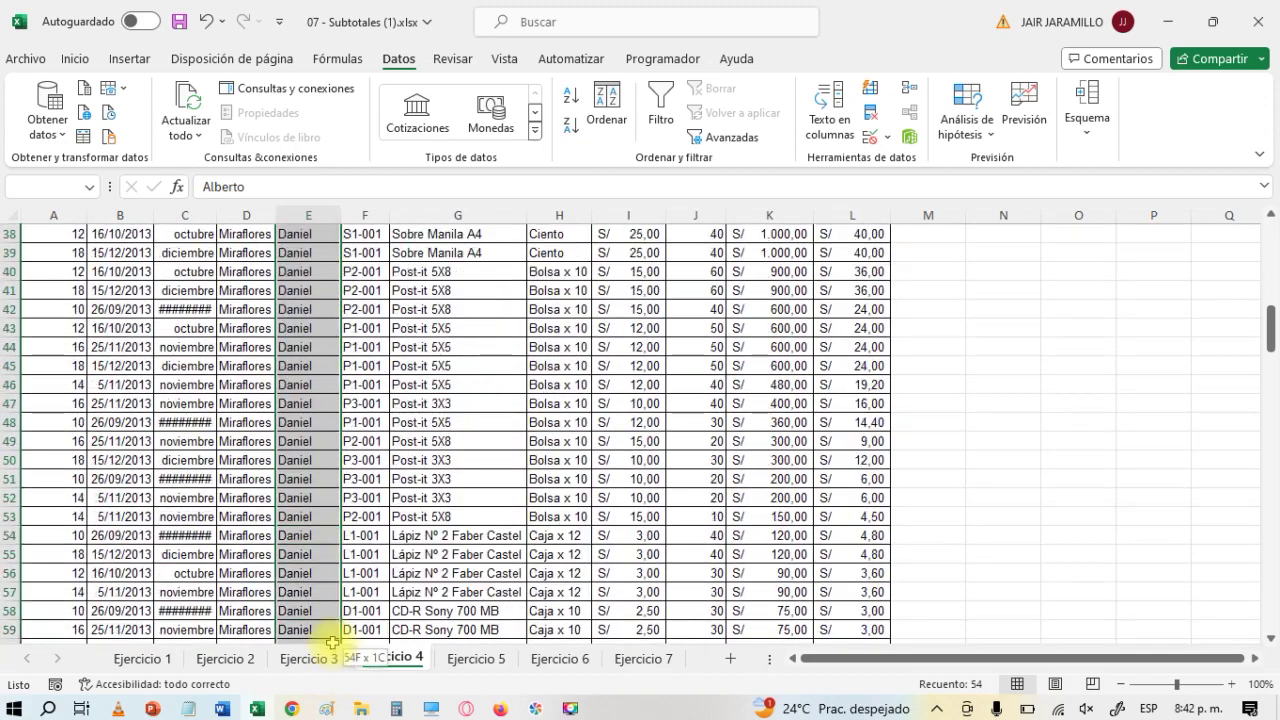
scroll(321, 340, down, 17)
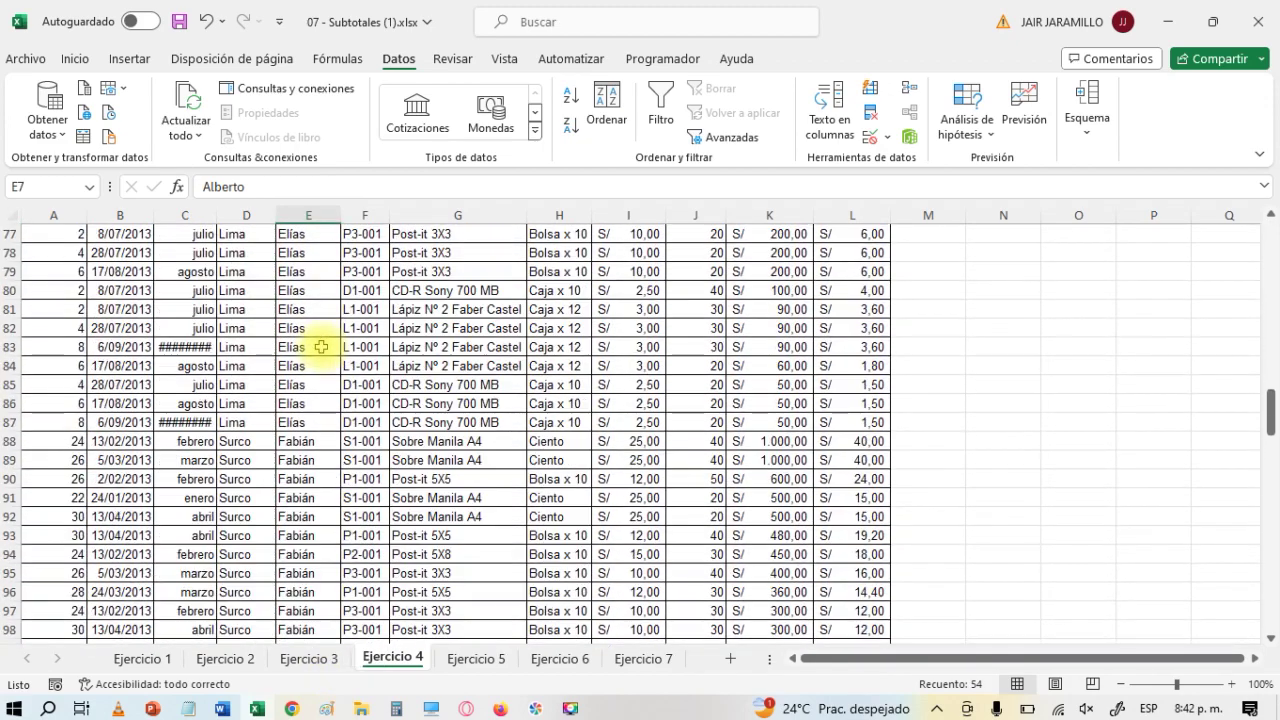
scroll(321, 347, down, 11)
scroll(335, 370, up, 13)
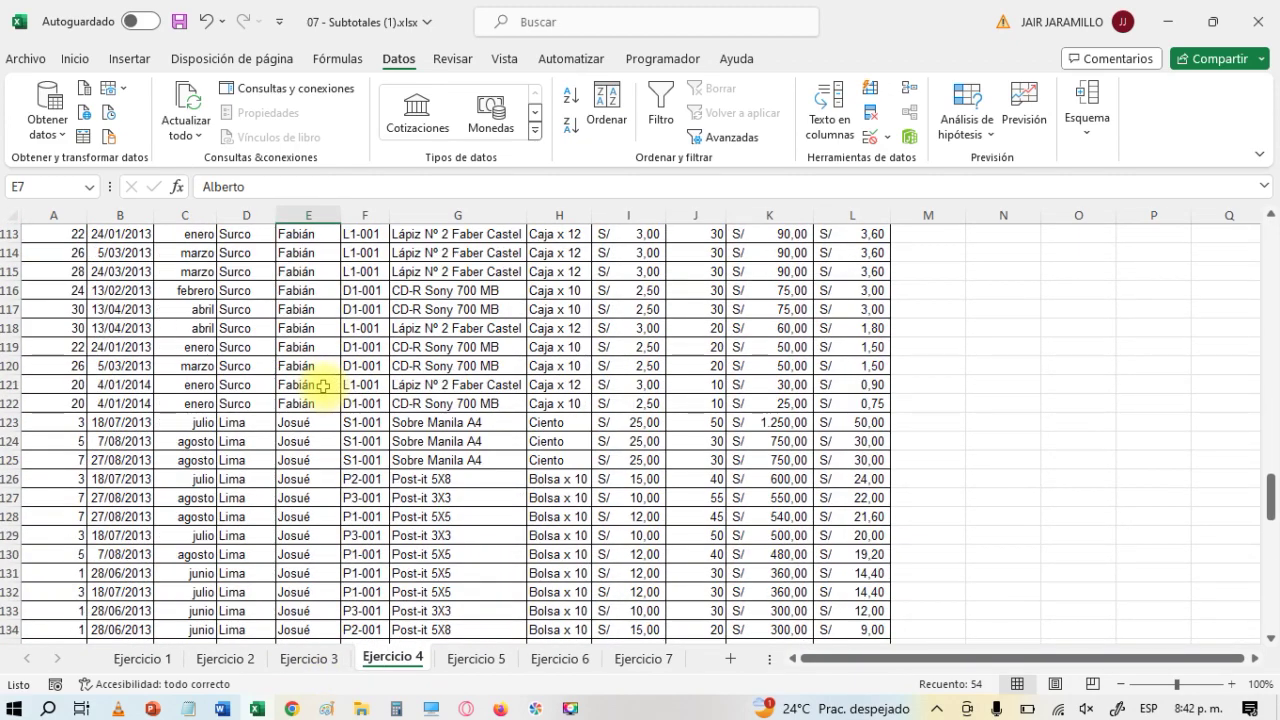
scroll(323, 386, up, 20)
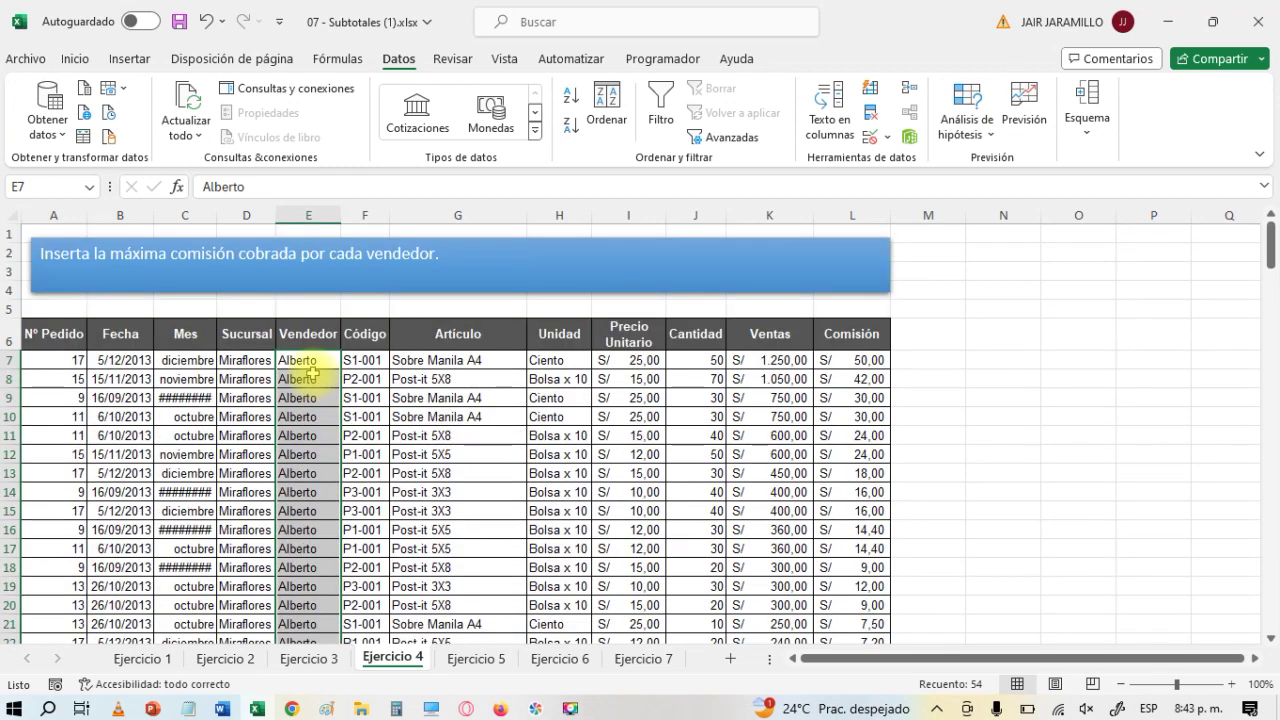
click(312, 452)
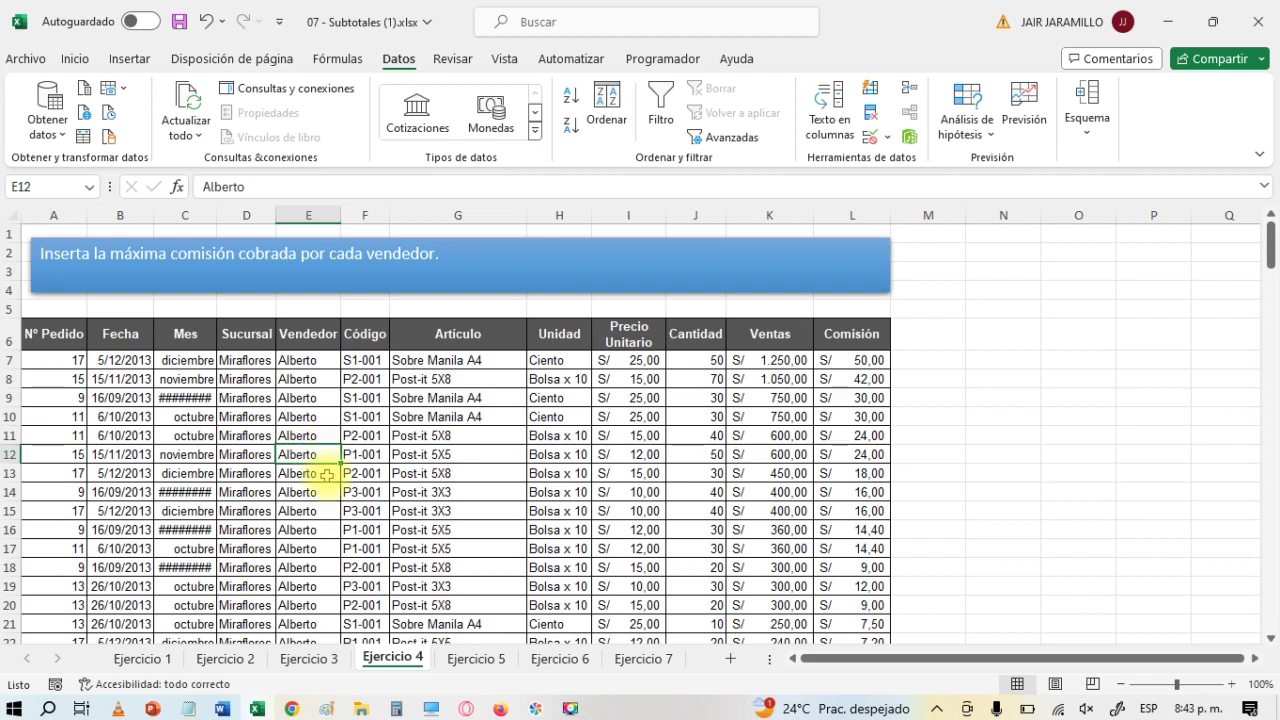
- Insert subtotals in the Ejercicio 4 table at each change in Vendedor, using the Máx. function on Comisión
click(290, 418)
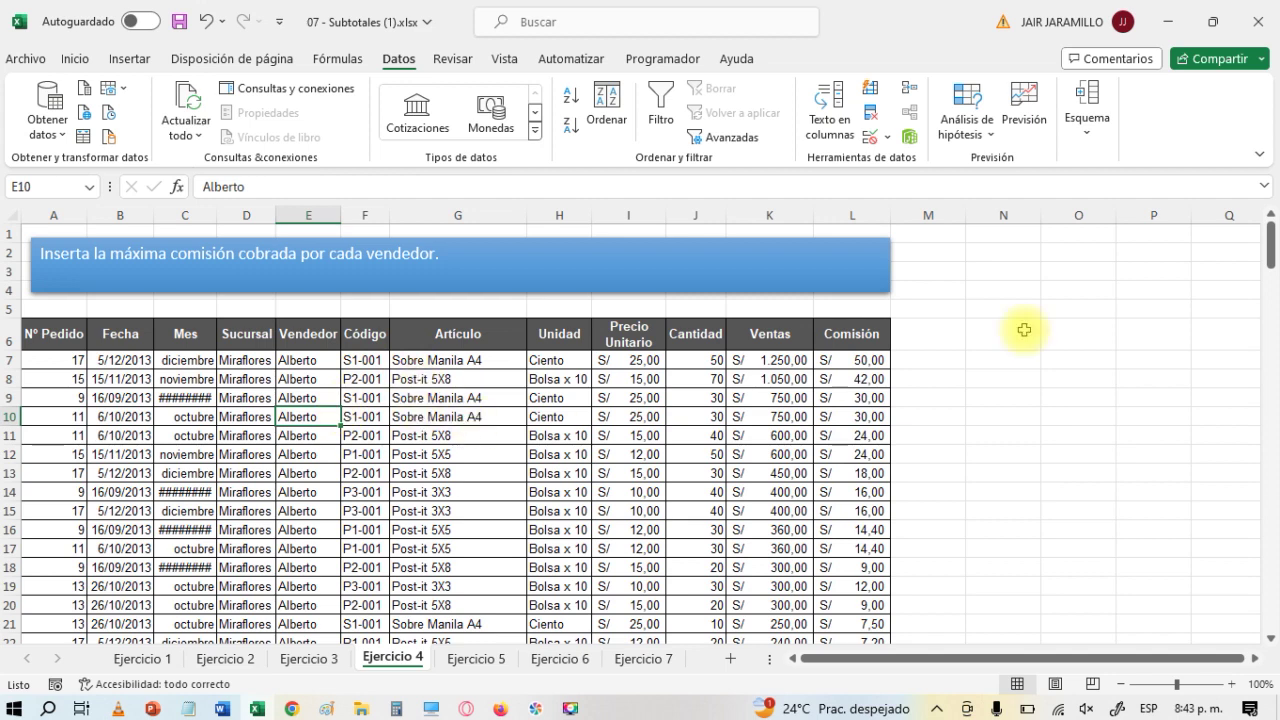
click(1087, 120)
click(1140, 200)
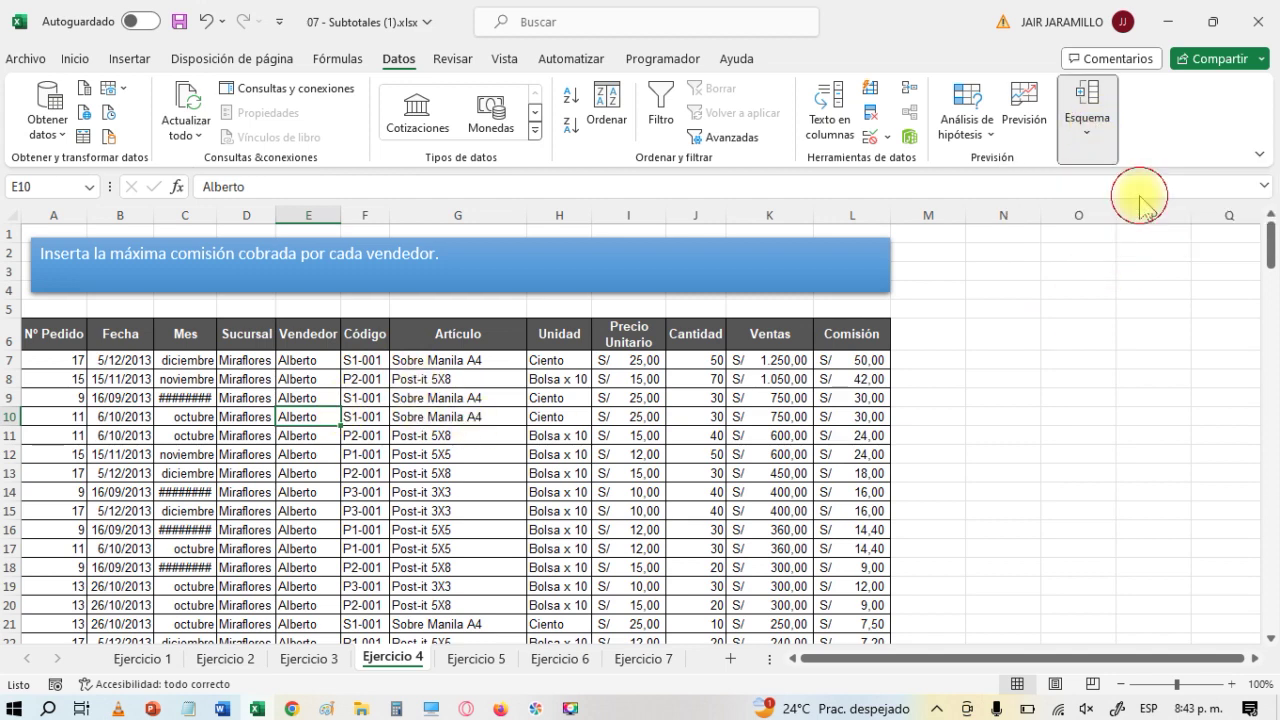
drag(840, 260, 896, 262)
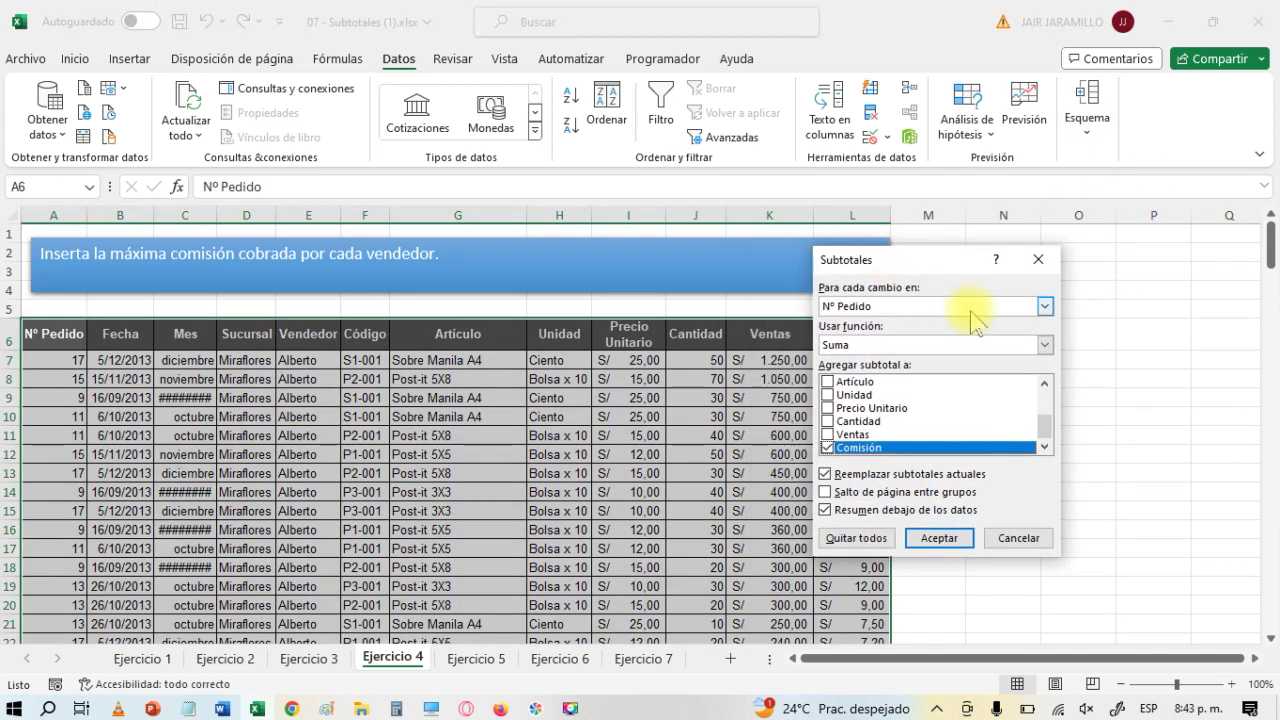
click(1045, 307)
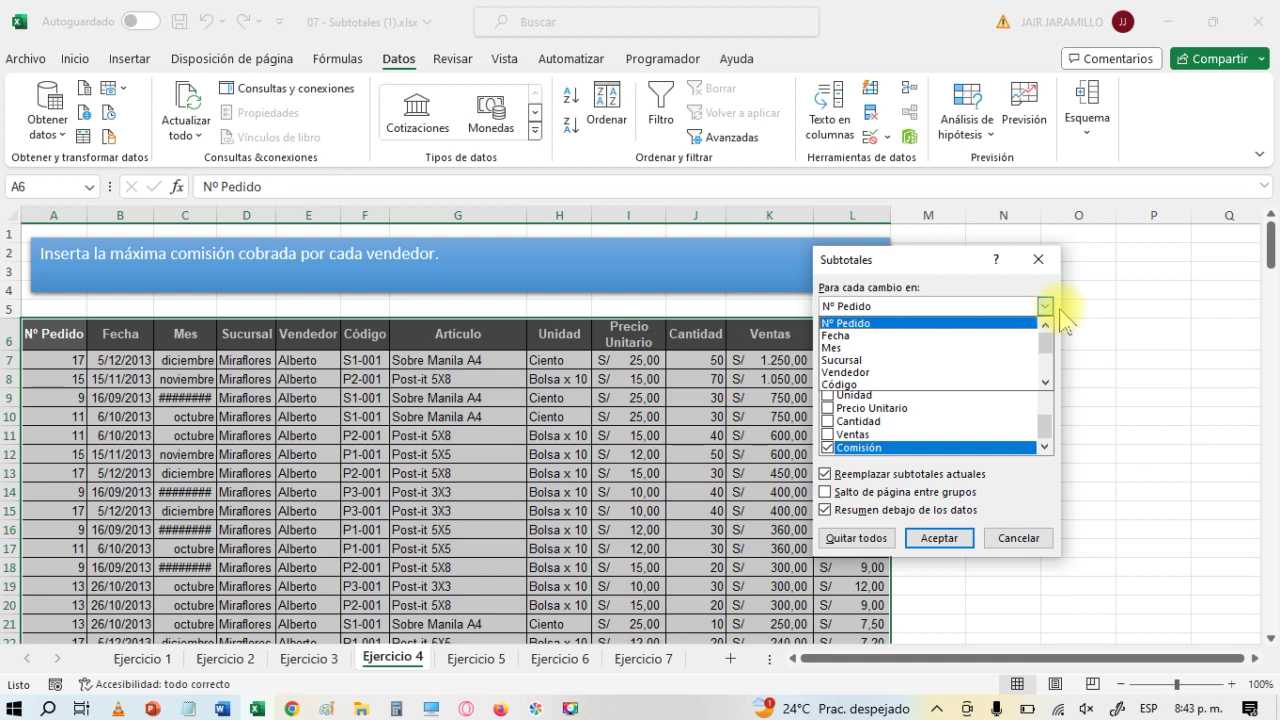
click(852, 372)
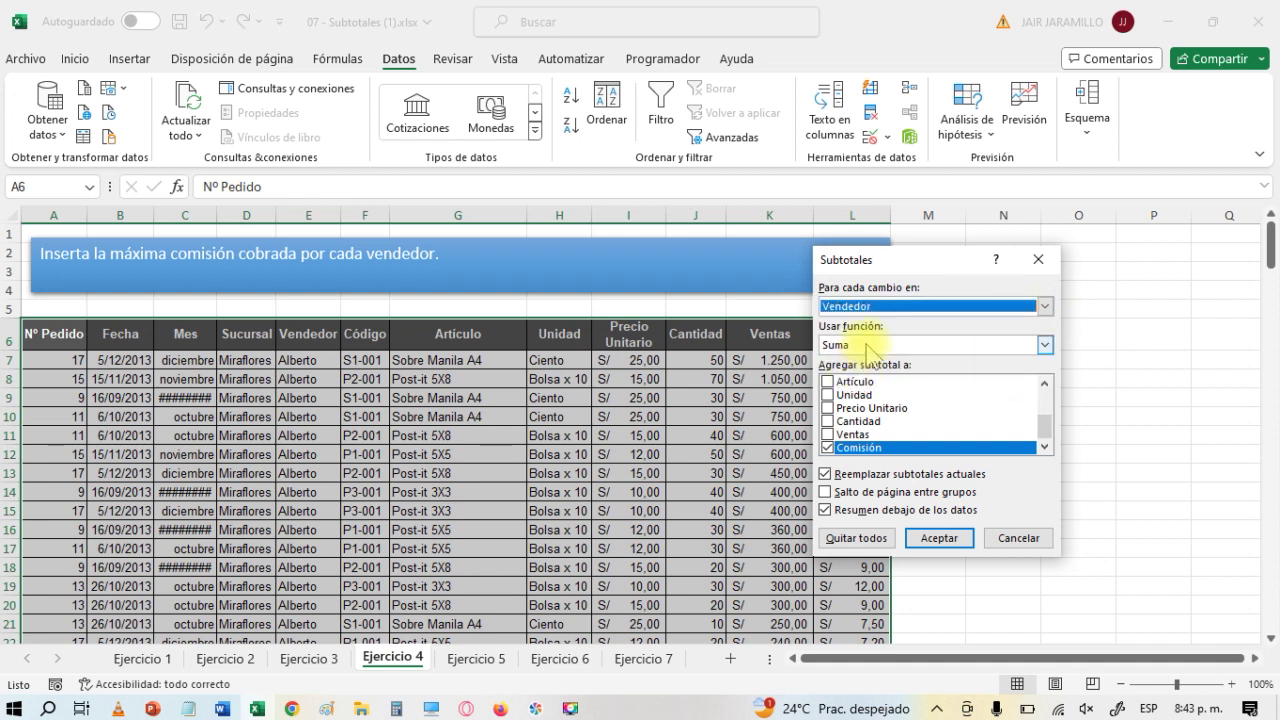
click(870, 350)
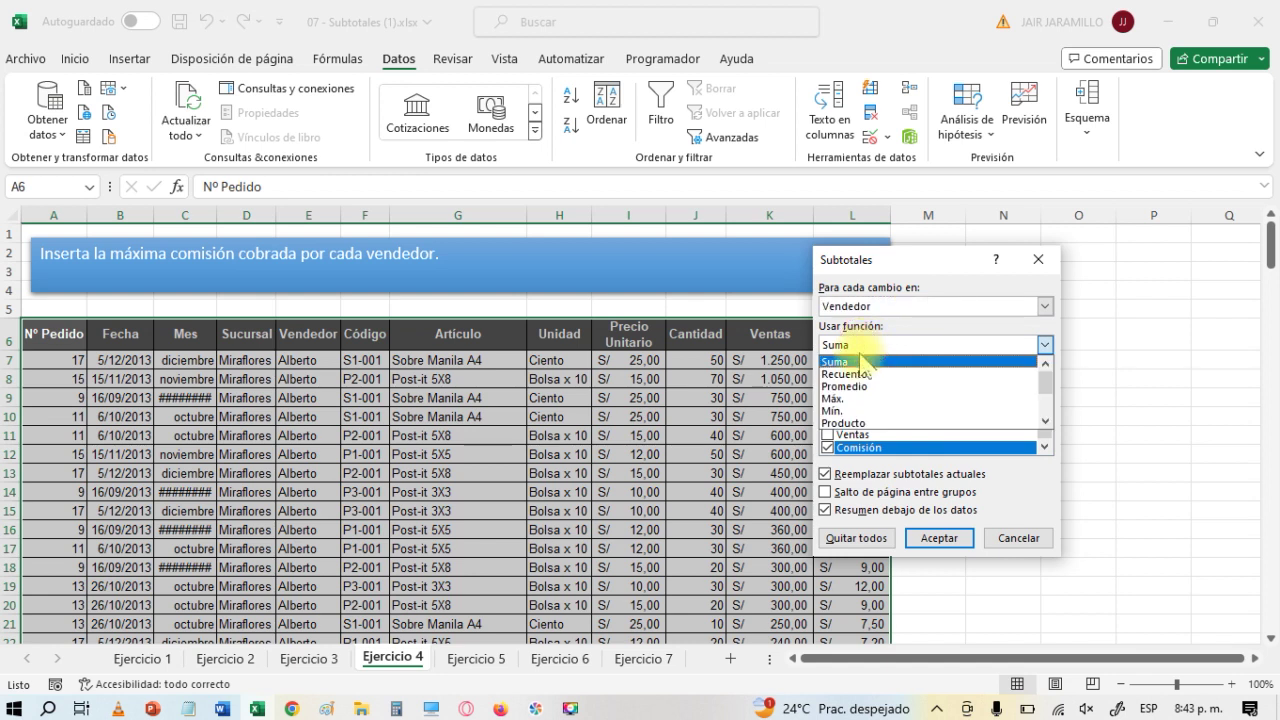
click(852, 399)
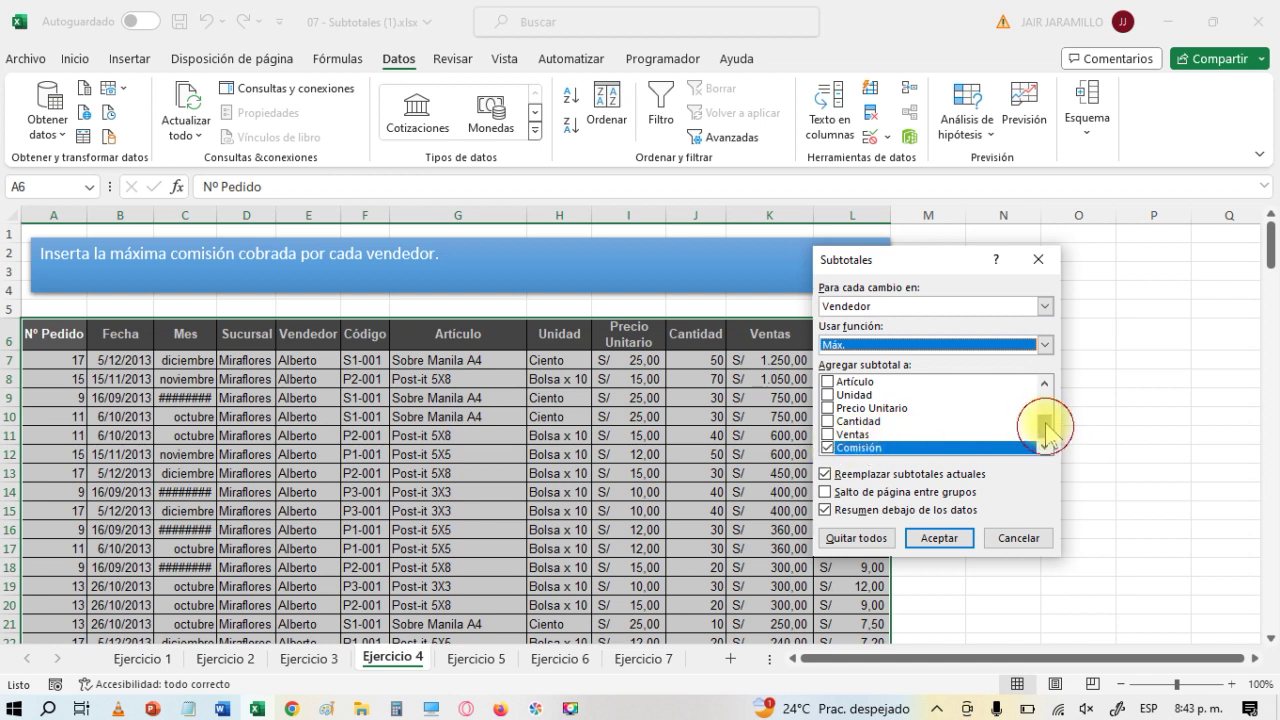
mouse_move(1043, 428)
mouse_down()
mouse_move(1048, 412)
mouse_move(1048, 445)
mouse_up()
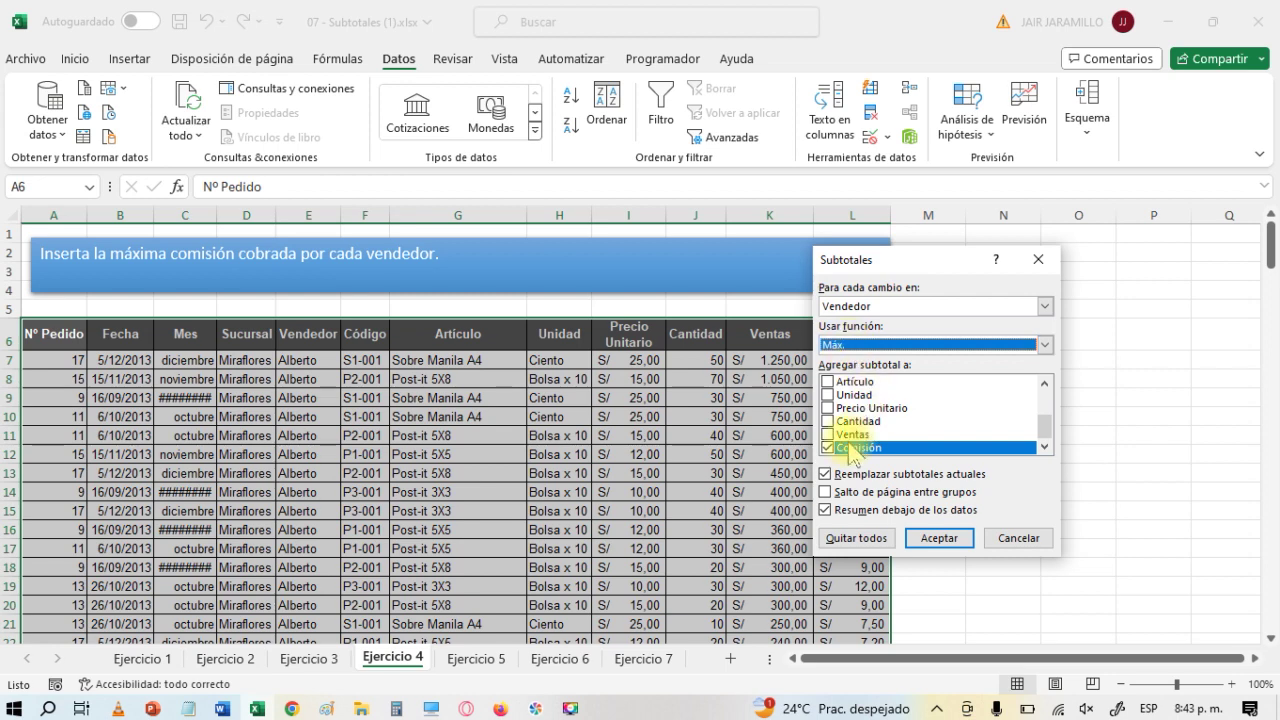
click(939, 538)
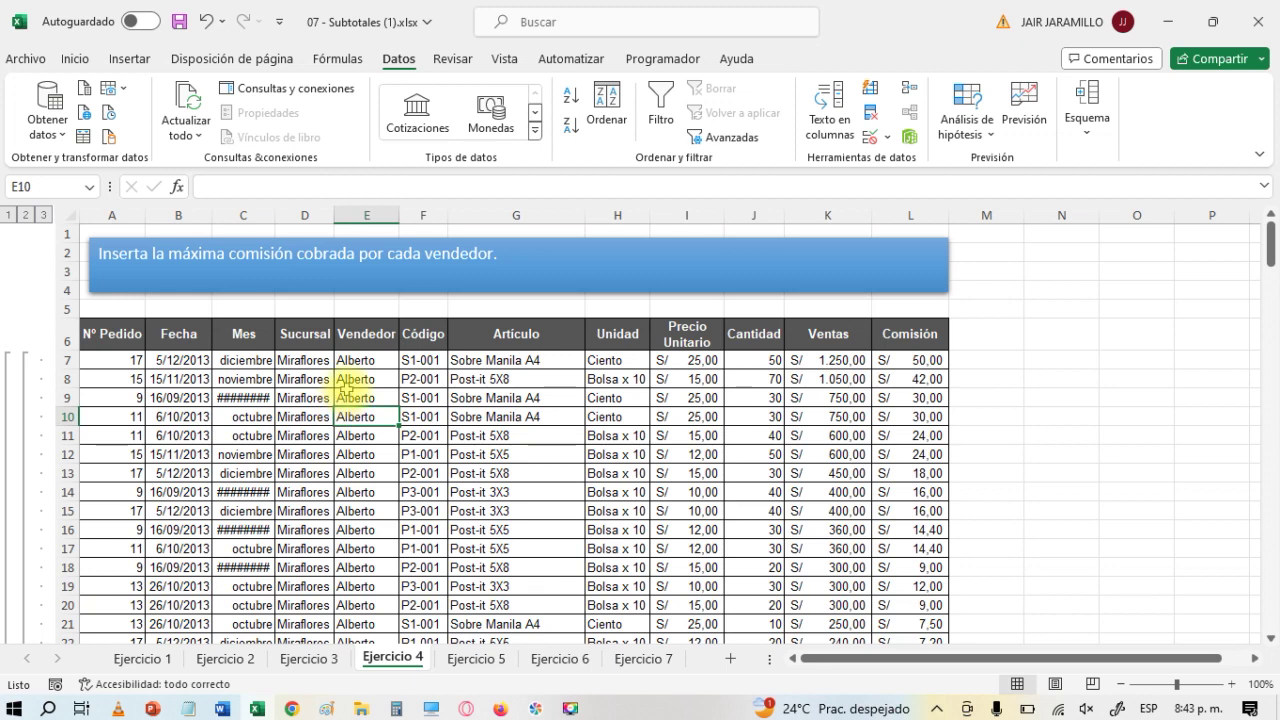
- Check the maximum commission and its formula in the first seller's subtotal row on Ejercicio 4
scroll(405, 390, down, 8)
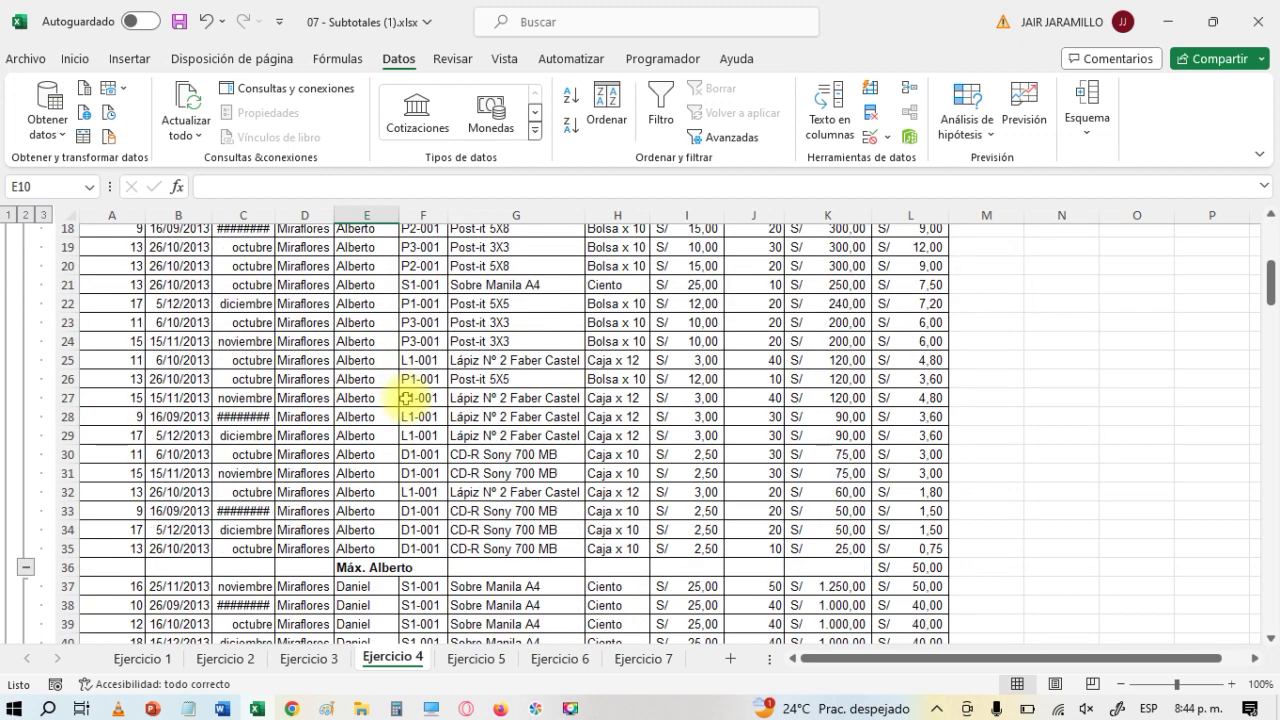
click(352, 456)
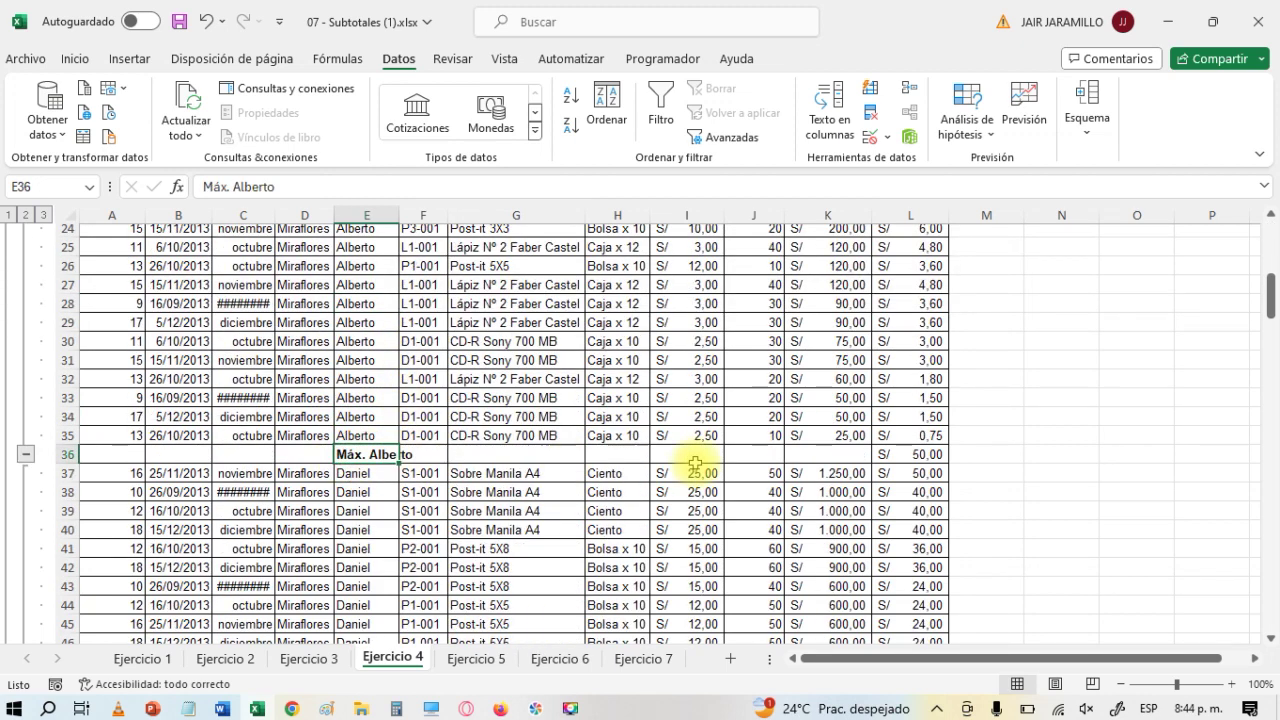
click(908, 454)
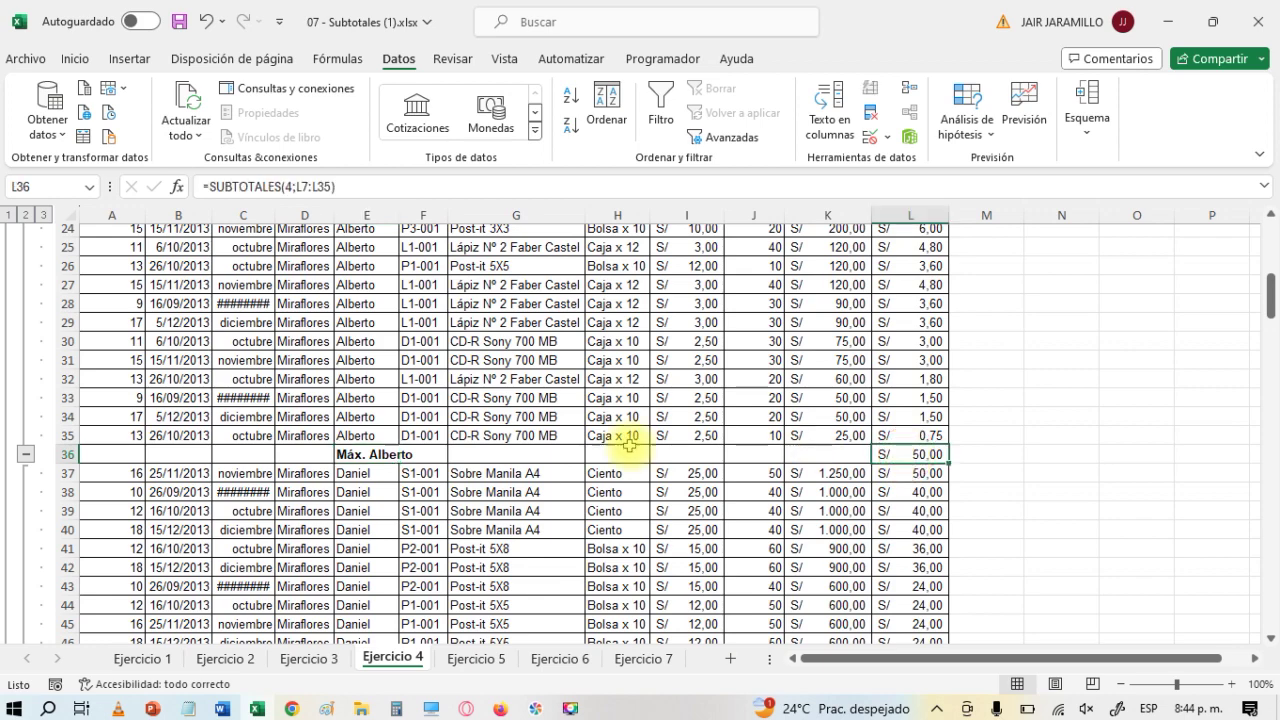
click(66, 456)
- Examine the maximum commission rows of the following sellers on Ejercicio 4 and return to the first seller's group
scroll(245, 410, down, 5)
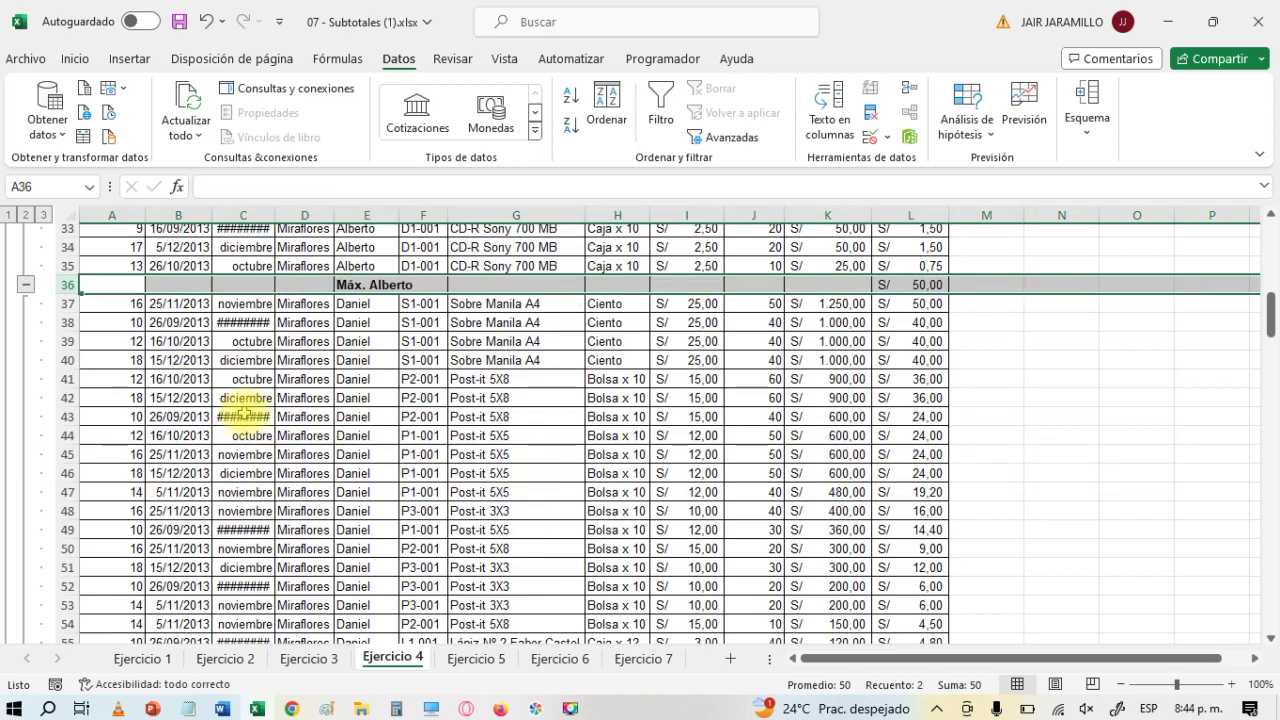
scroll(245, 412, down, 5)
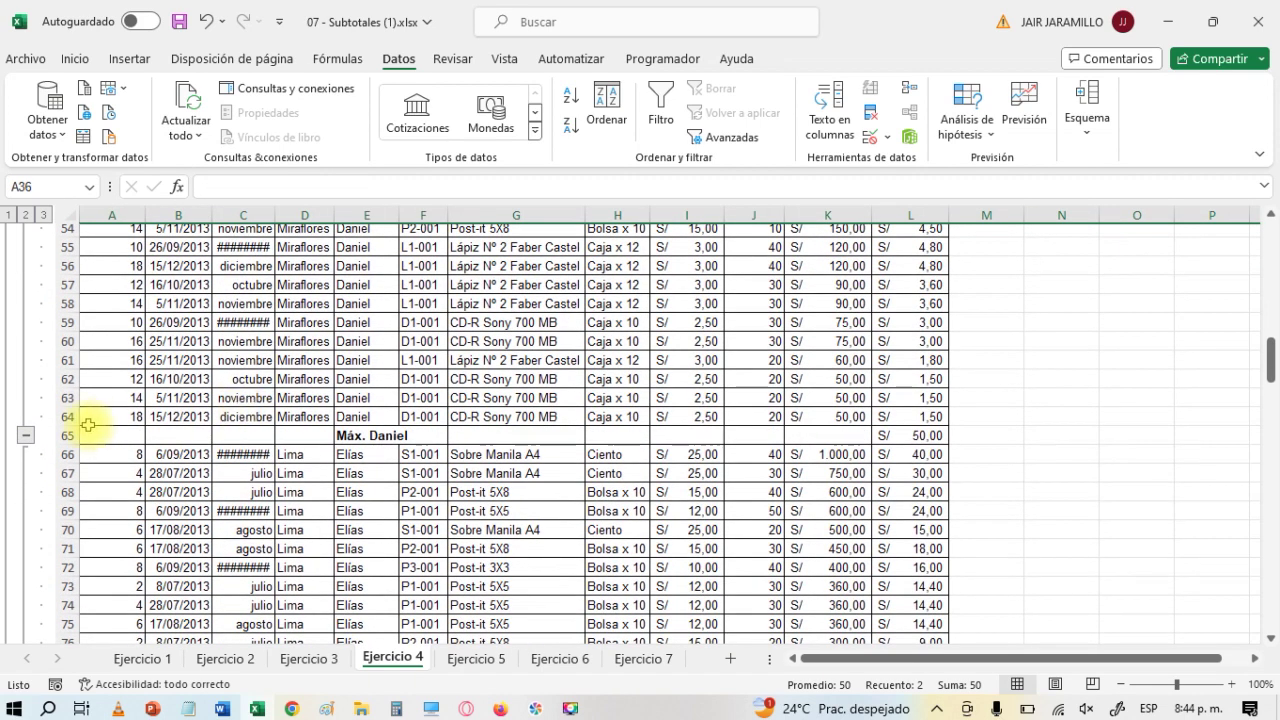
click(60, 437)
scroll(168, 408, down, 7)
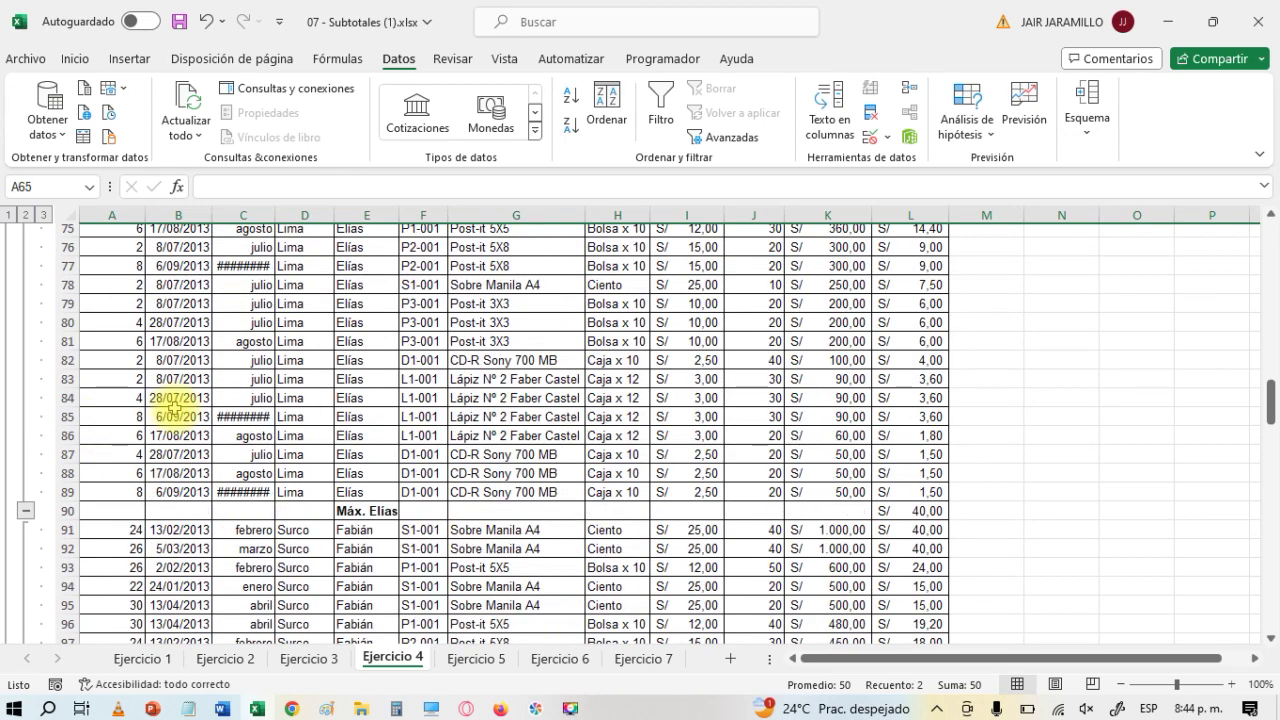
click(60, 510)
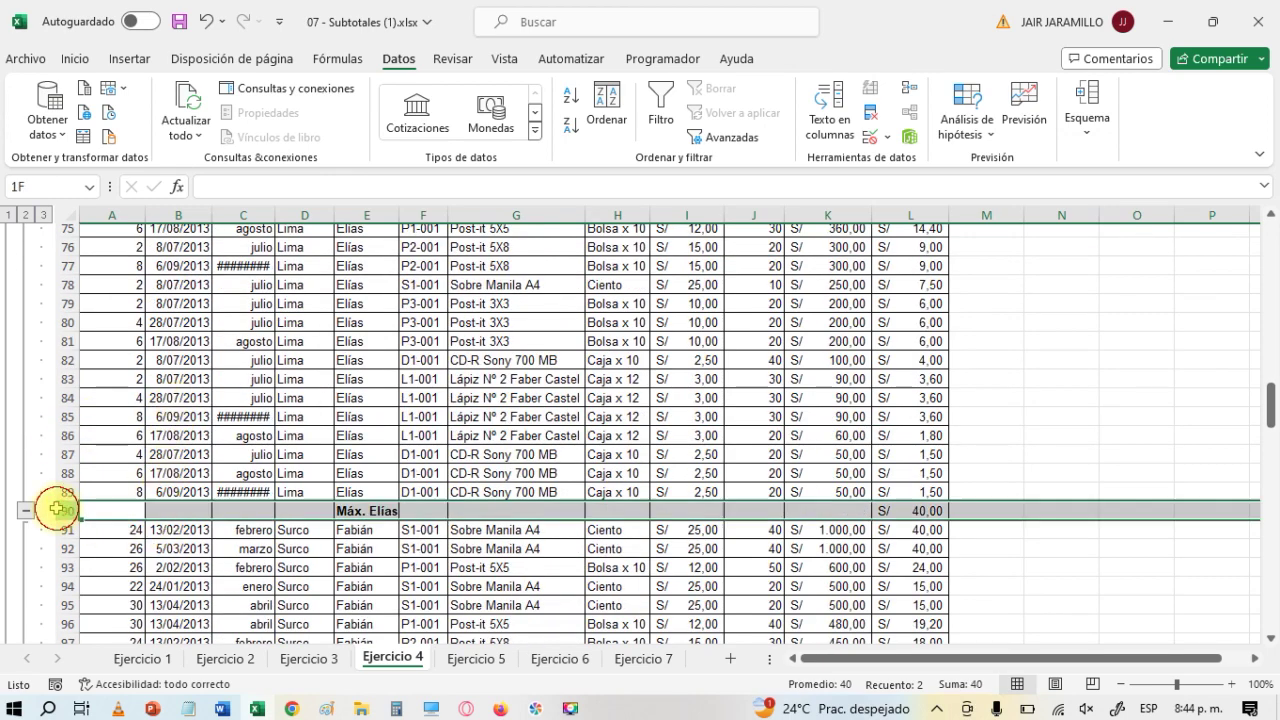
scroll(175, 482, down, 11)
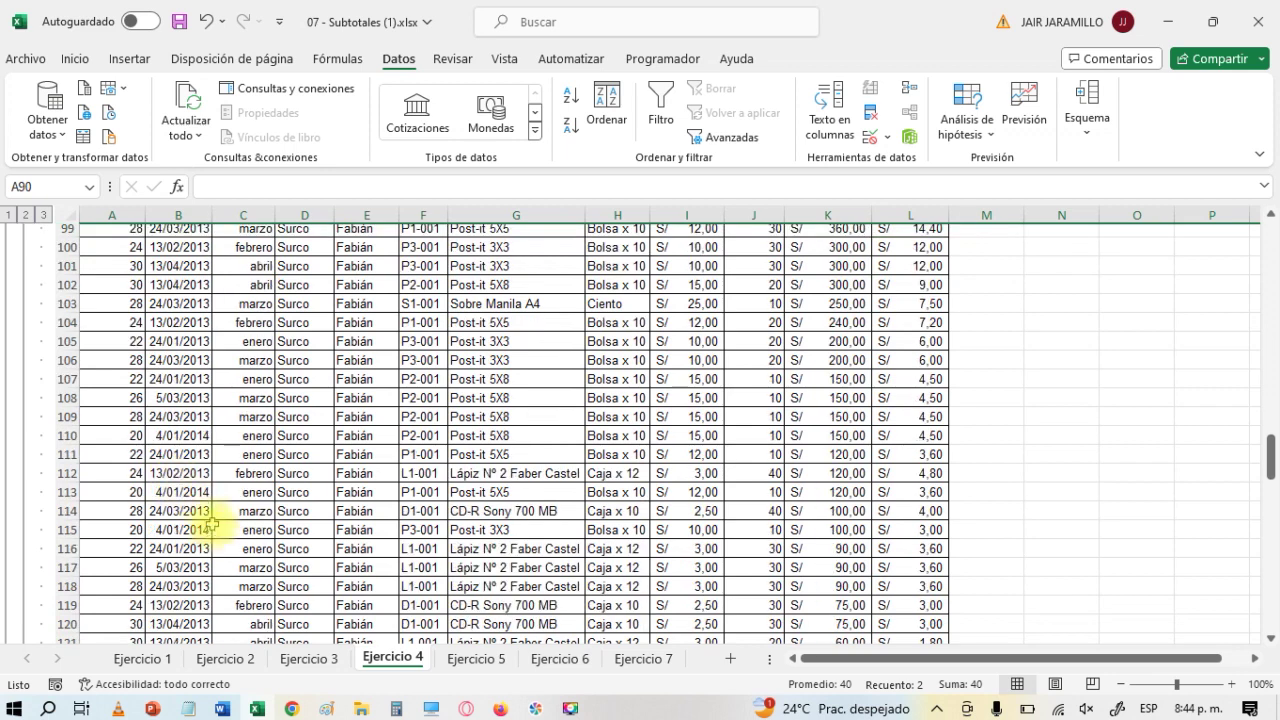
scroll(212, 532, down, 3)
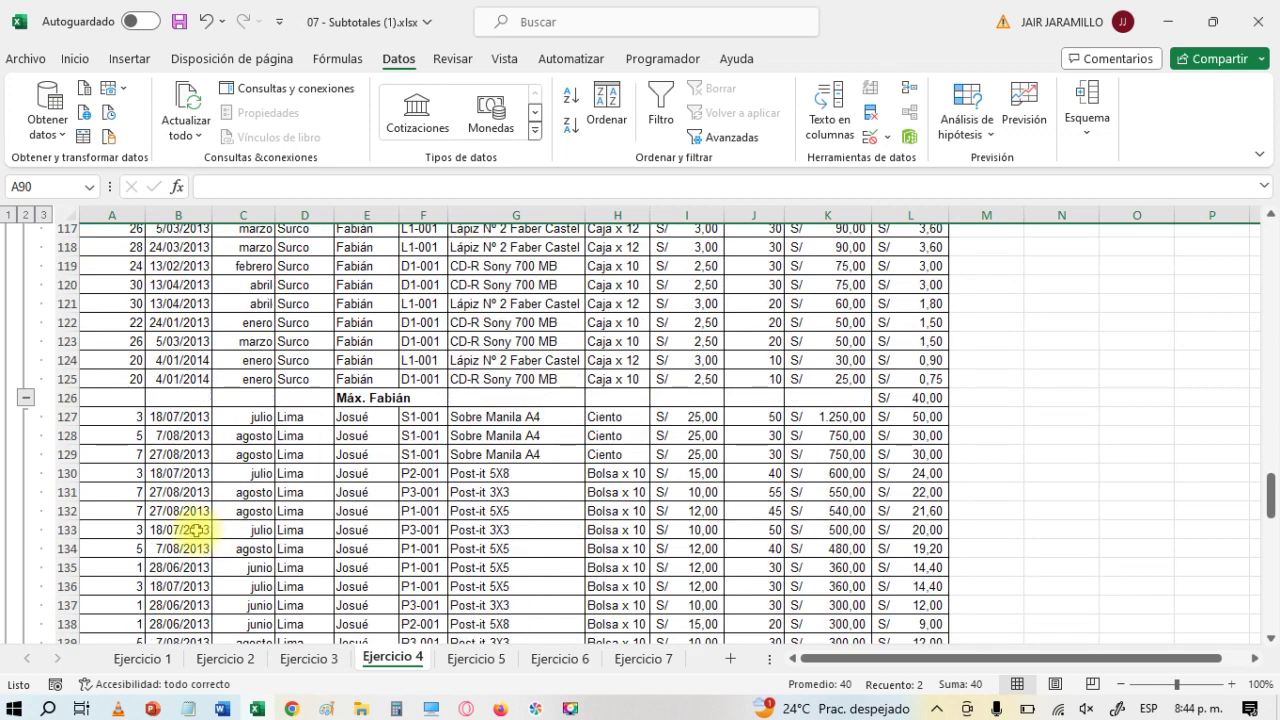
click(55, 398)
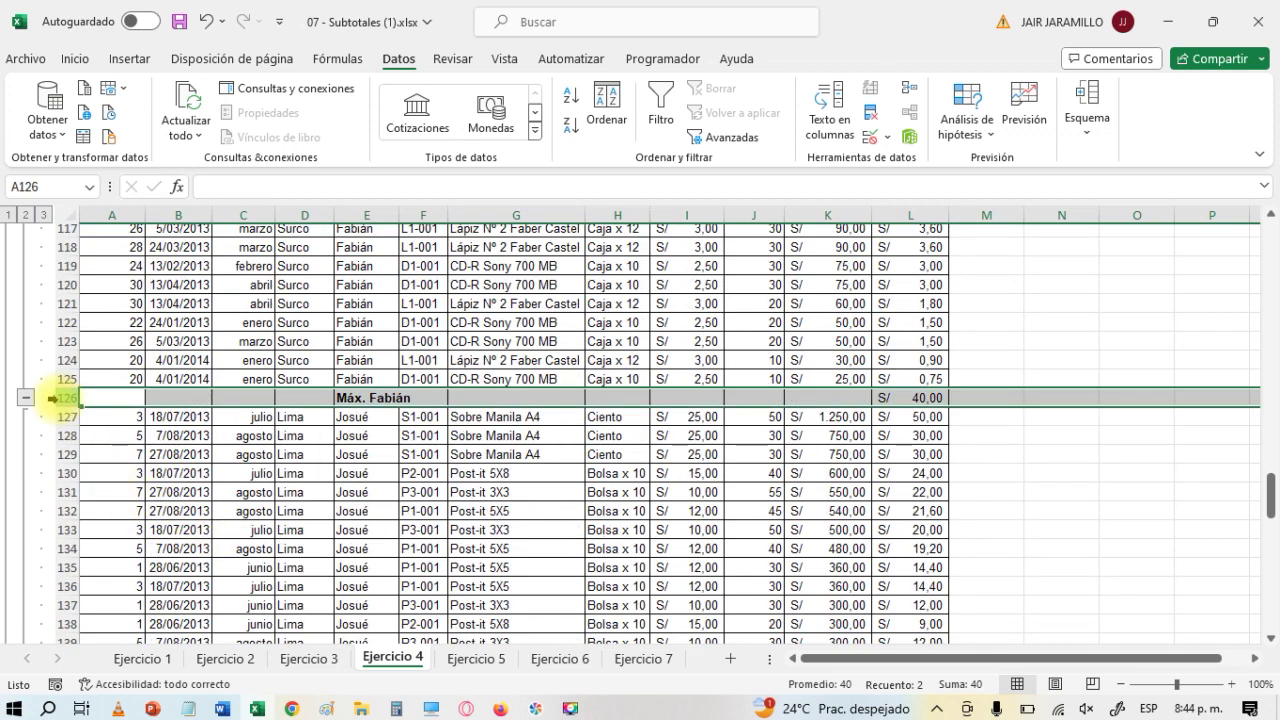
scroll(250, 412, up, 13)
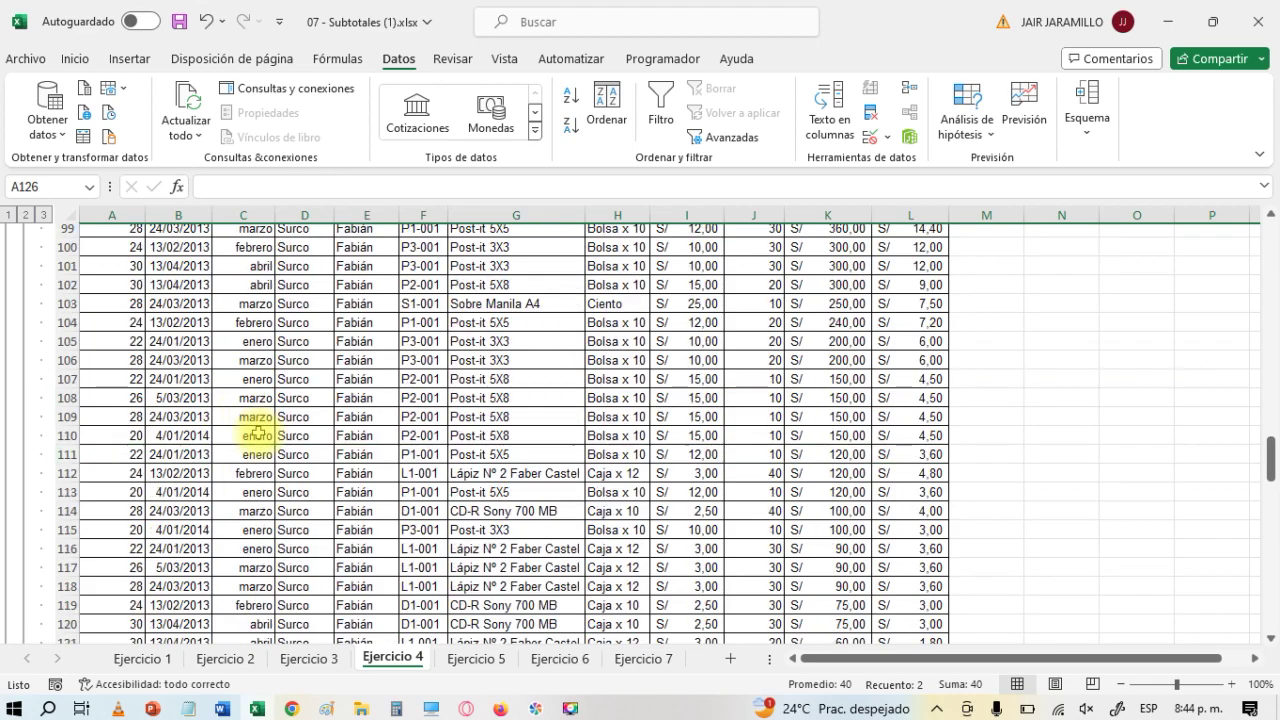
scroll(257, 432, up, 20)
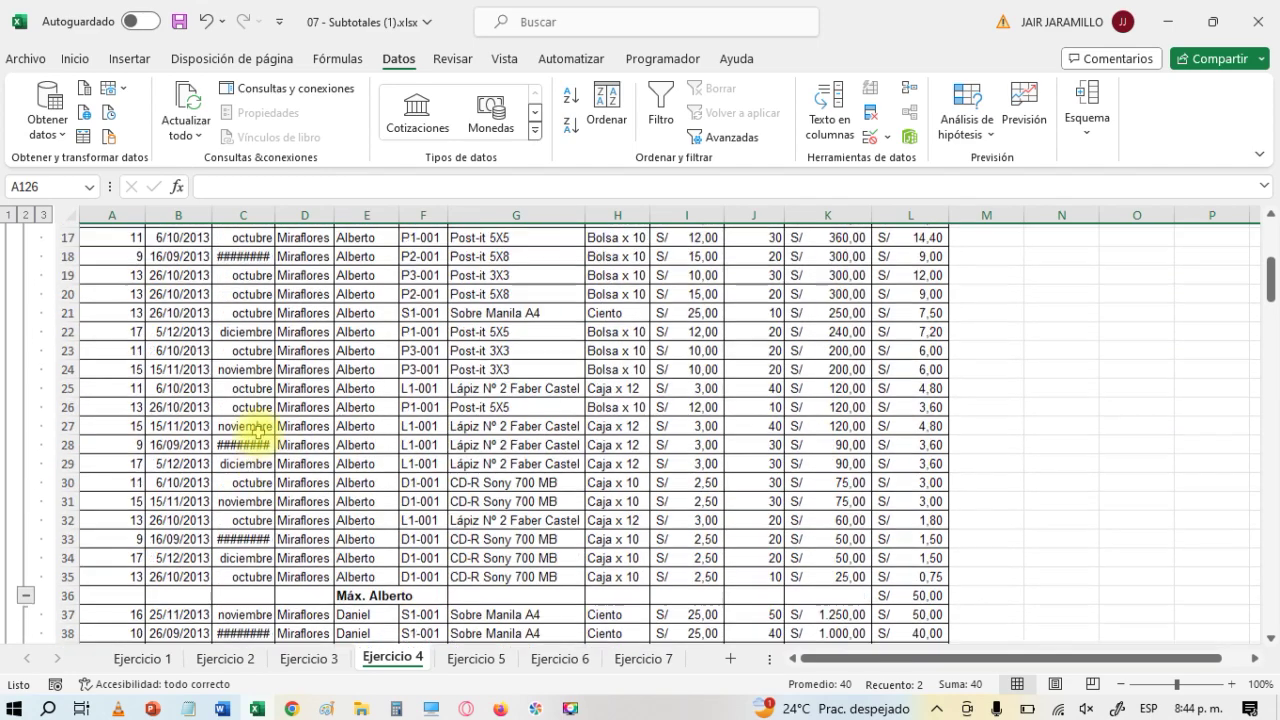
scroll(257, 432, up, 1)
scroll(388, 422, down, 3)
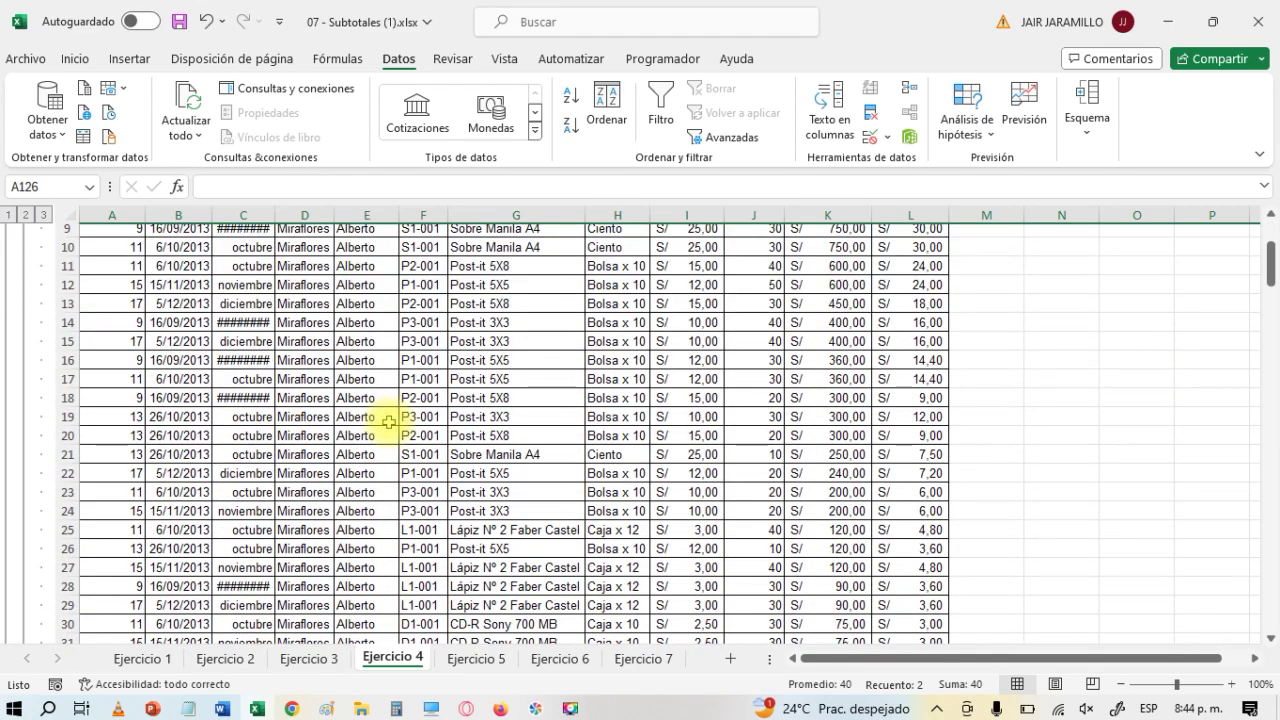
scroll(388, 422, down, 2)
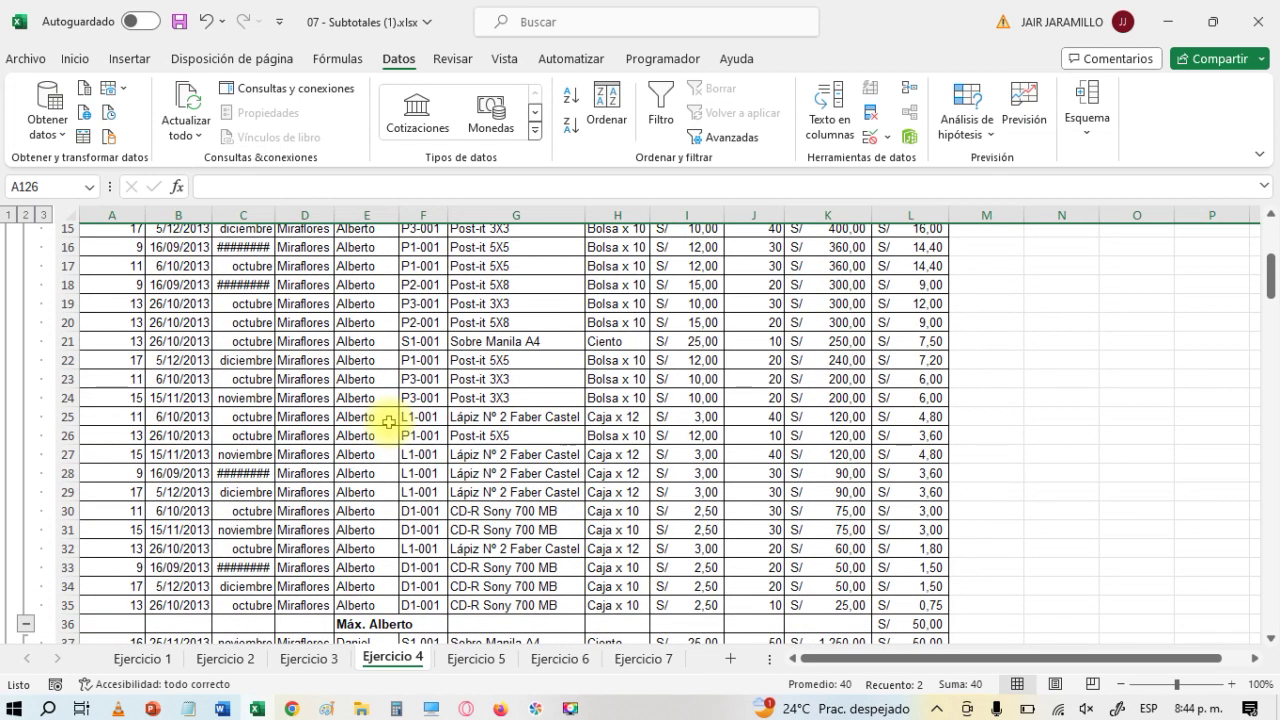
- Open the Ejercicio 5 sheet and colour the words "en cada mes." in the instruction box red
click(476, 659)
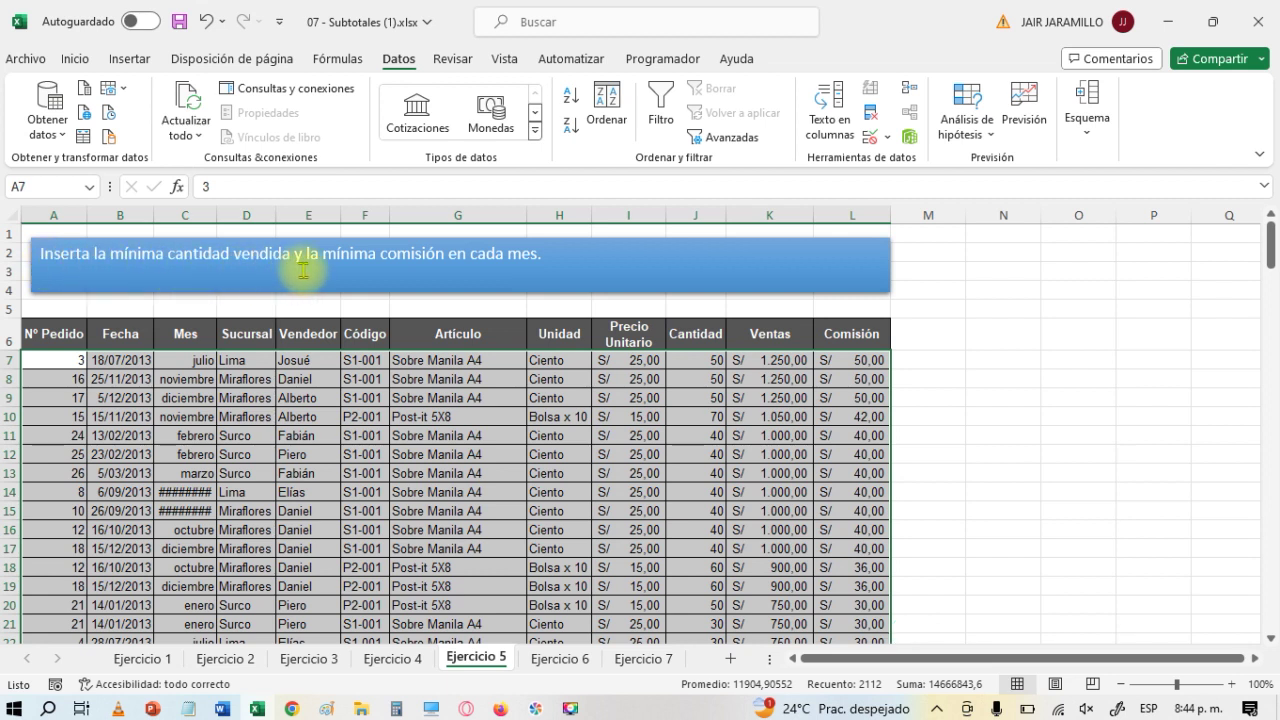
double_click(457, 254)
drag(530, 256, 523, 251)
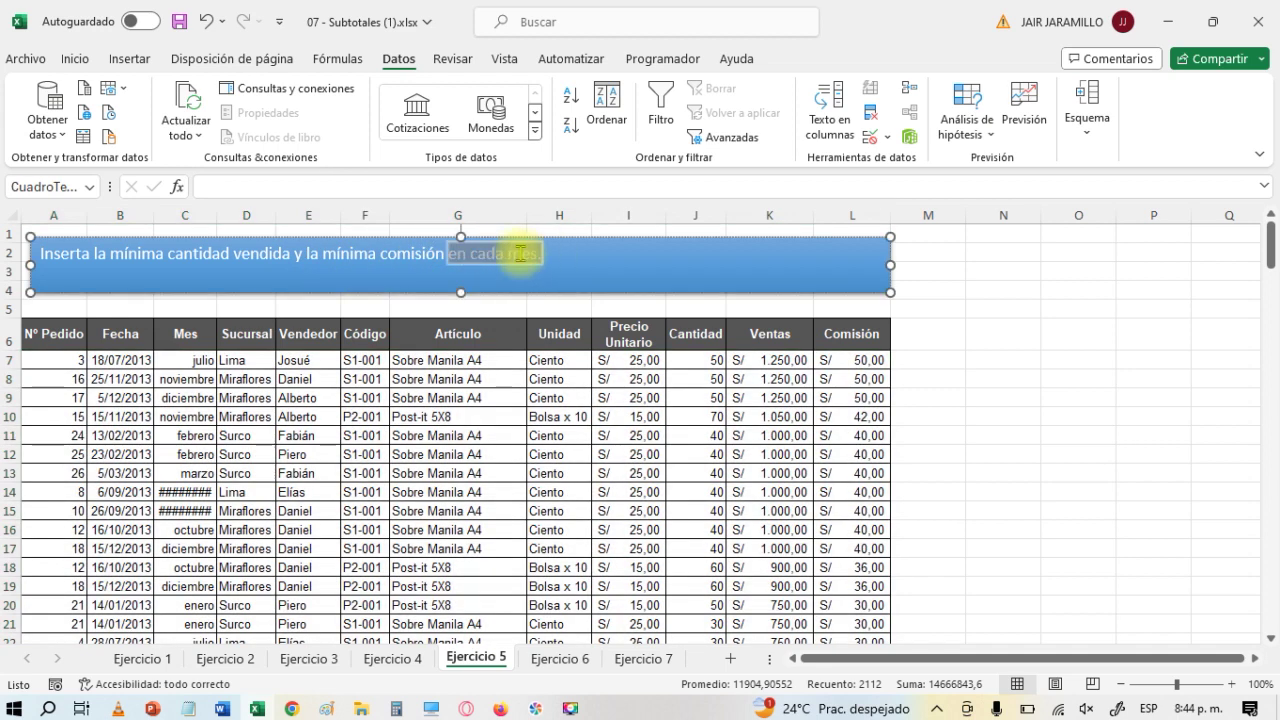
click(74, 58)
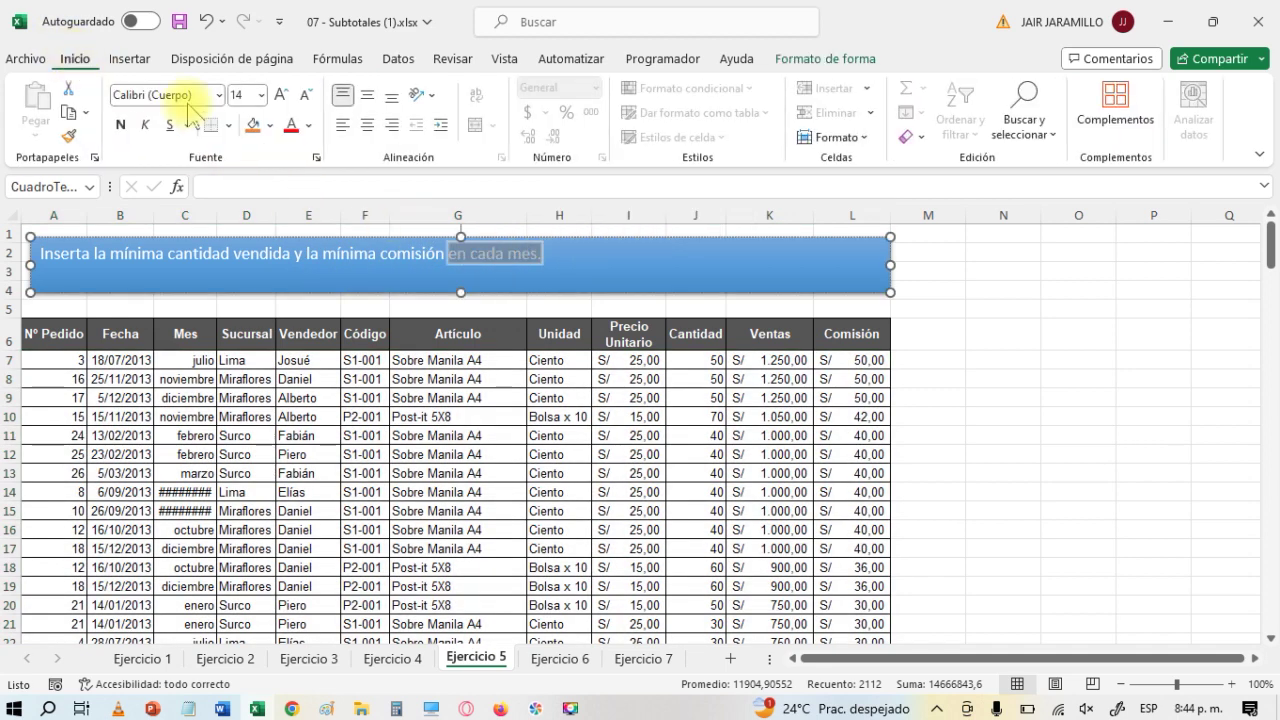
click(291, 125)
click(593, 265)
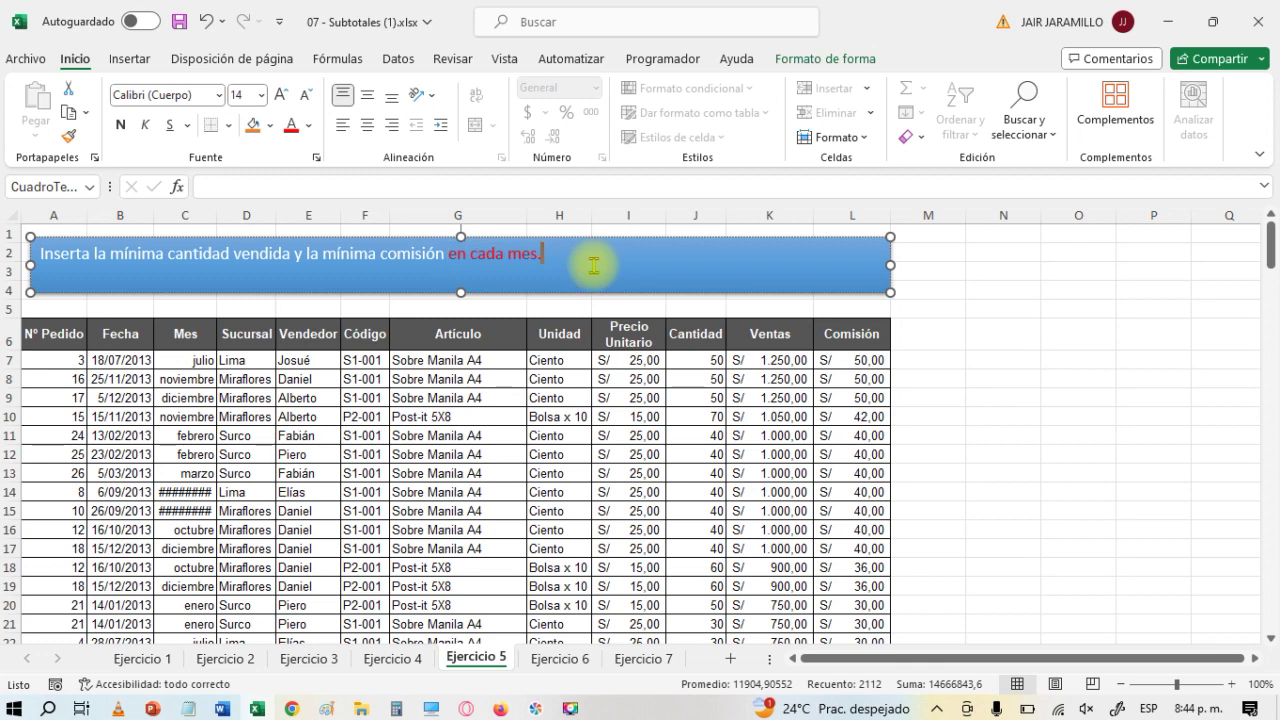
- Sort the Ejercicio 5 table by Mes in ascending order and check that each month's rows are grouped
click(193, 378)
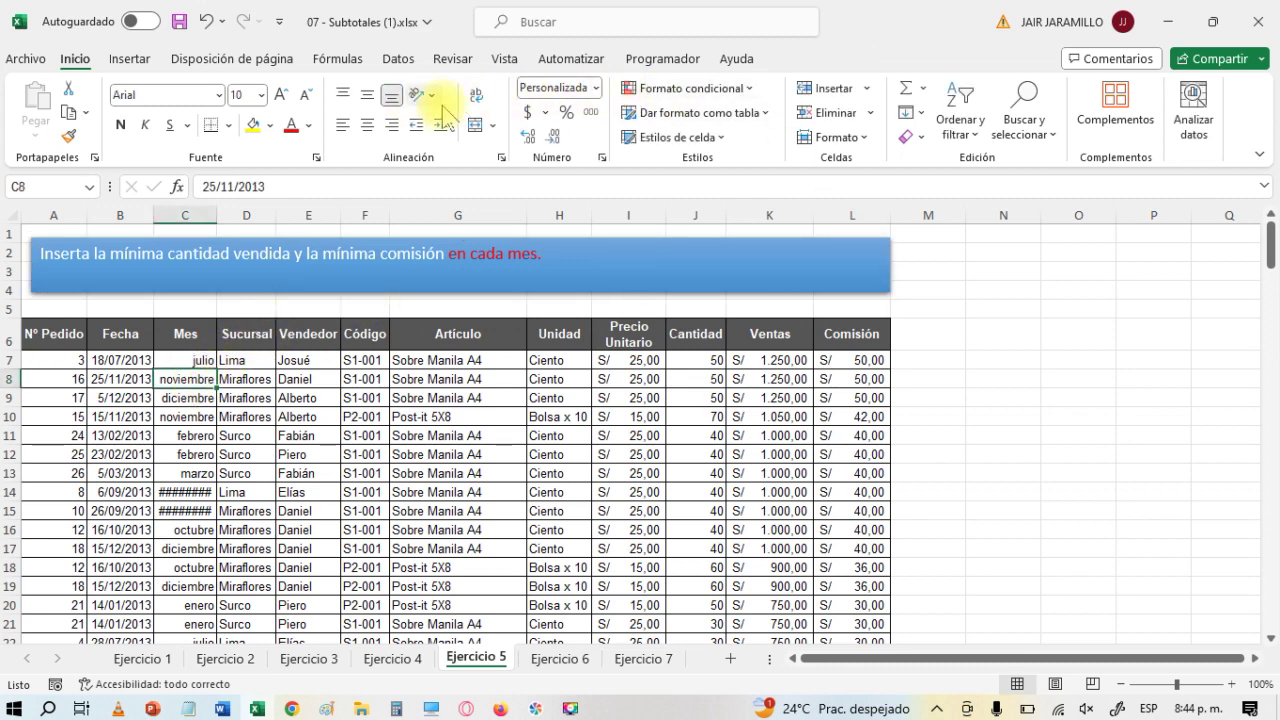
click(402, 60)
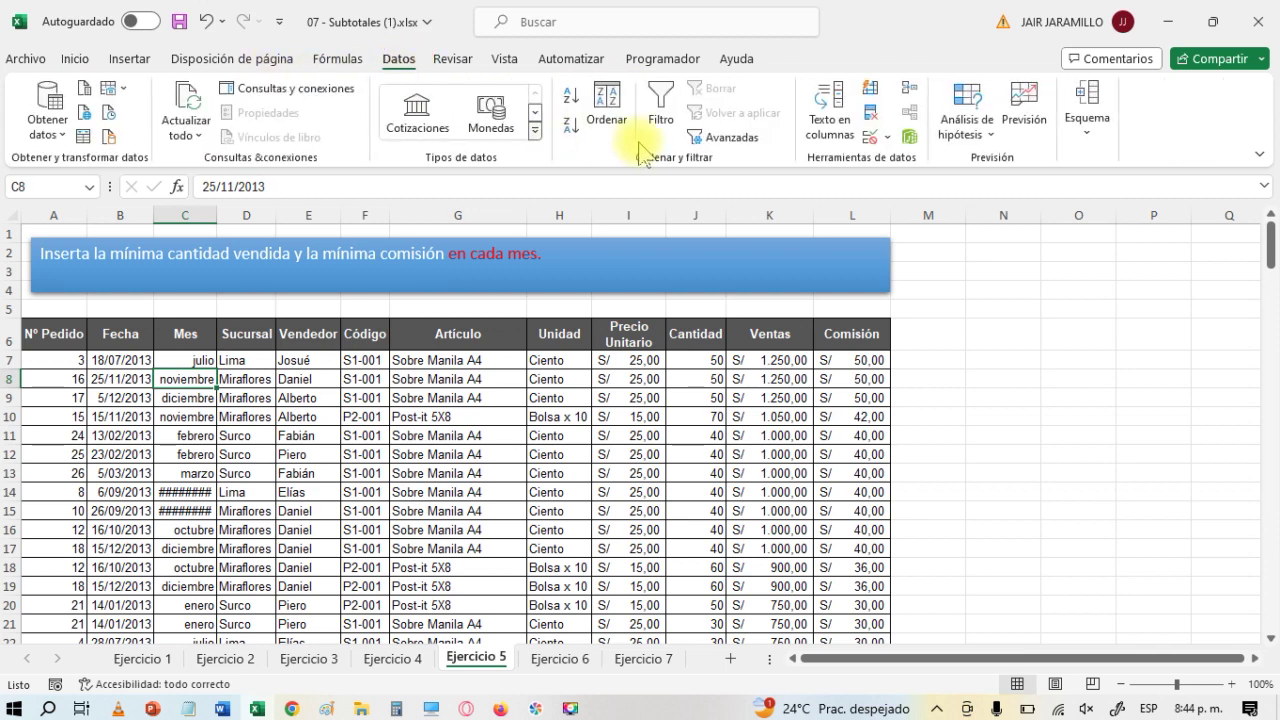
click(571, 95)
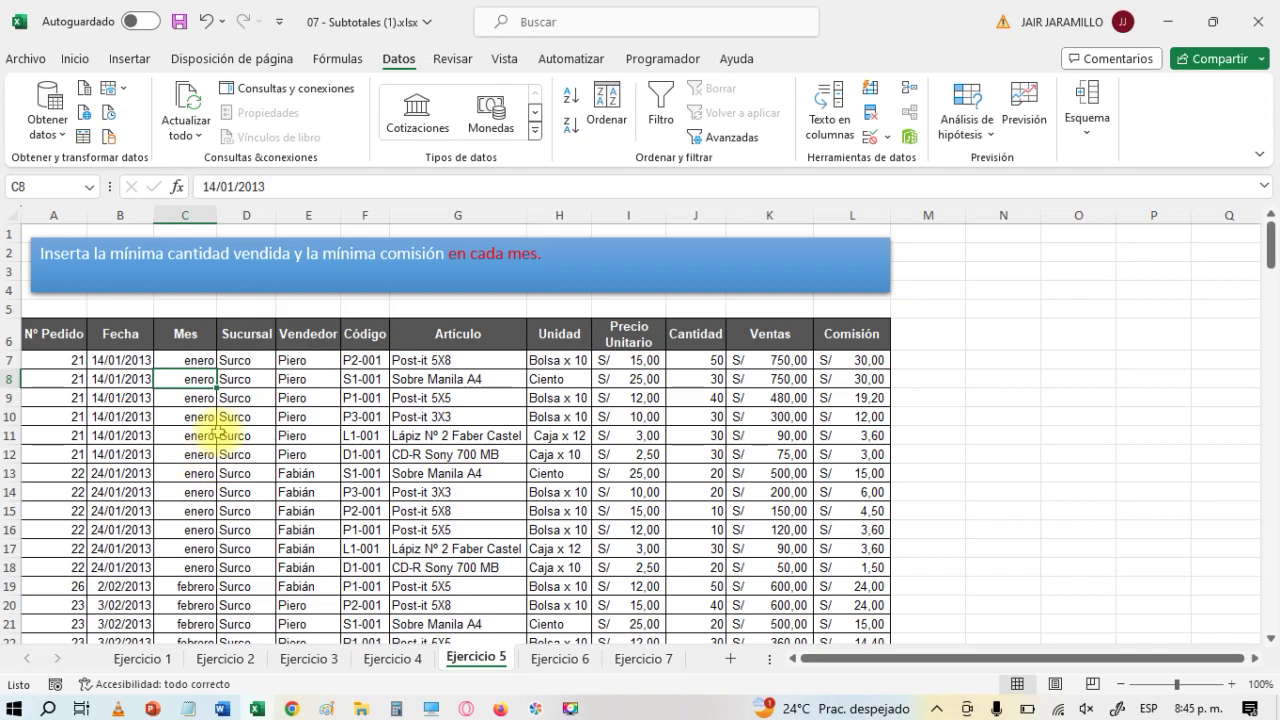
scroll(215, 432, down, 3)
scroll(215, 432, down, 7)
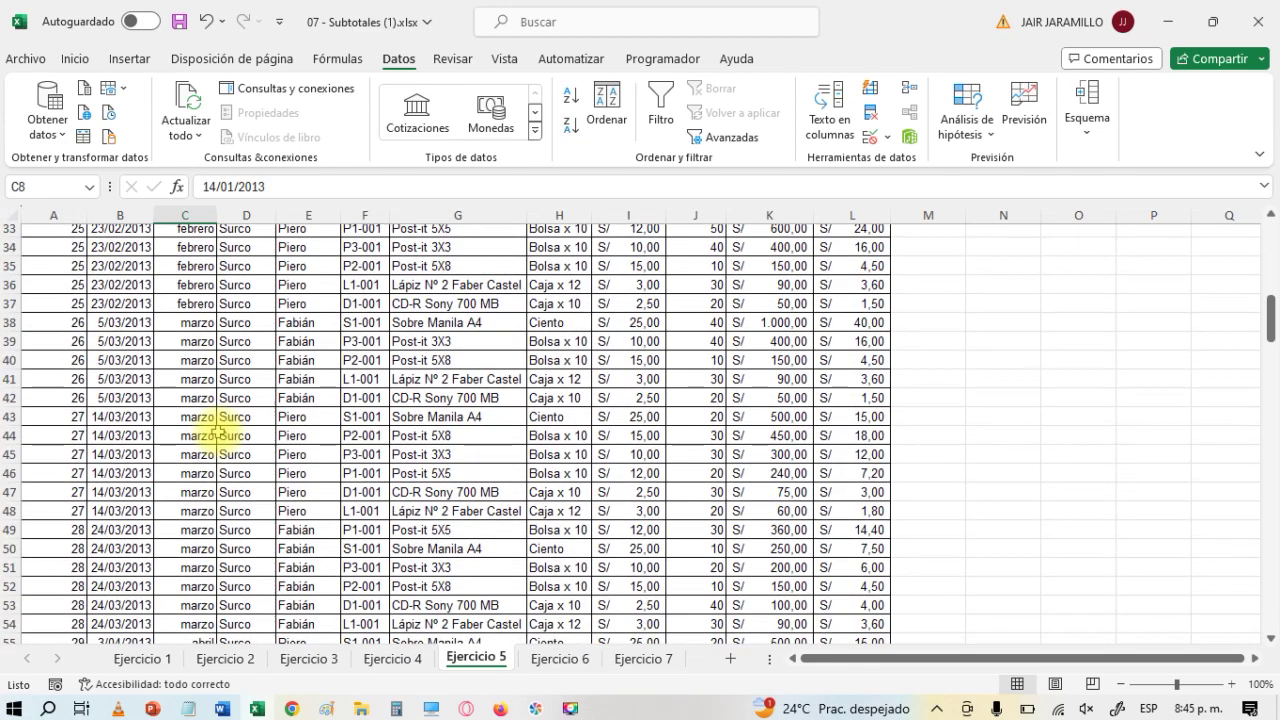
scroll(215, 432, up, 4)
scroll(217, 430, up, 6)
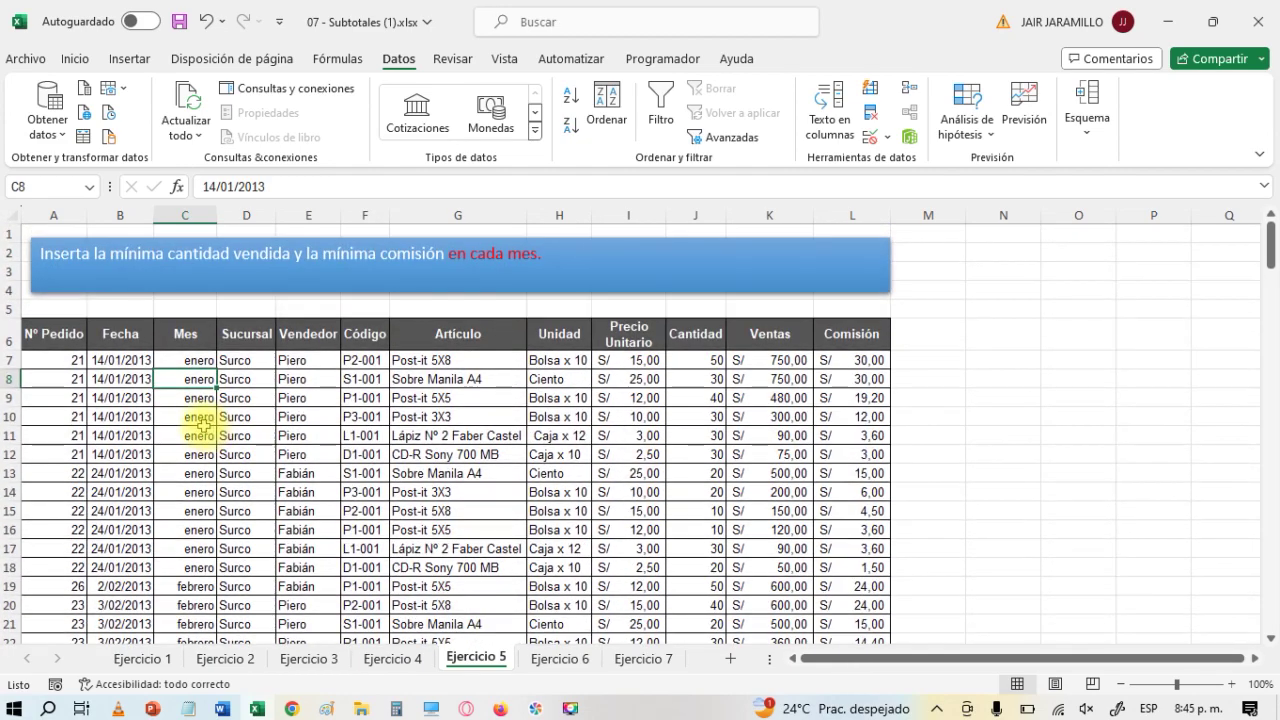
- Insert subtotals in the Ejercicio 5 table at each change in Mes, using the Mín. function on Cantidad and Comisión
click(203, 432)
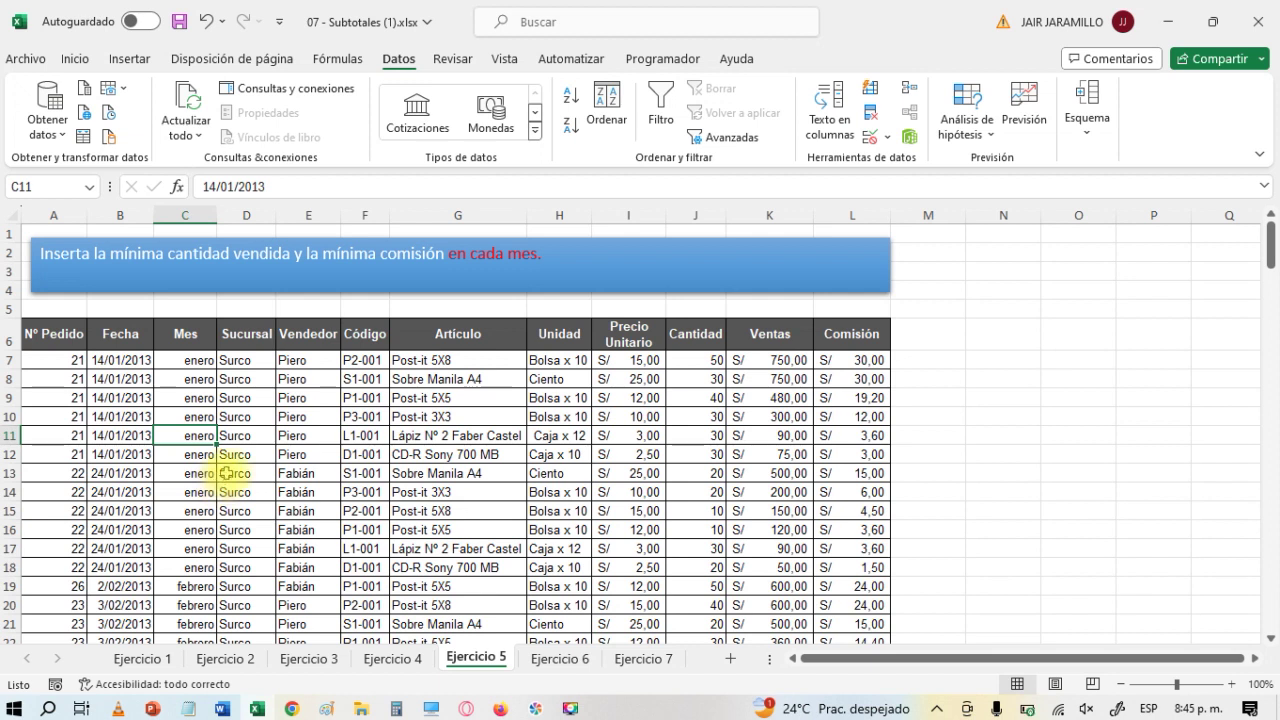
click(1087, 112)
click(1135, 222)
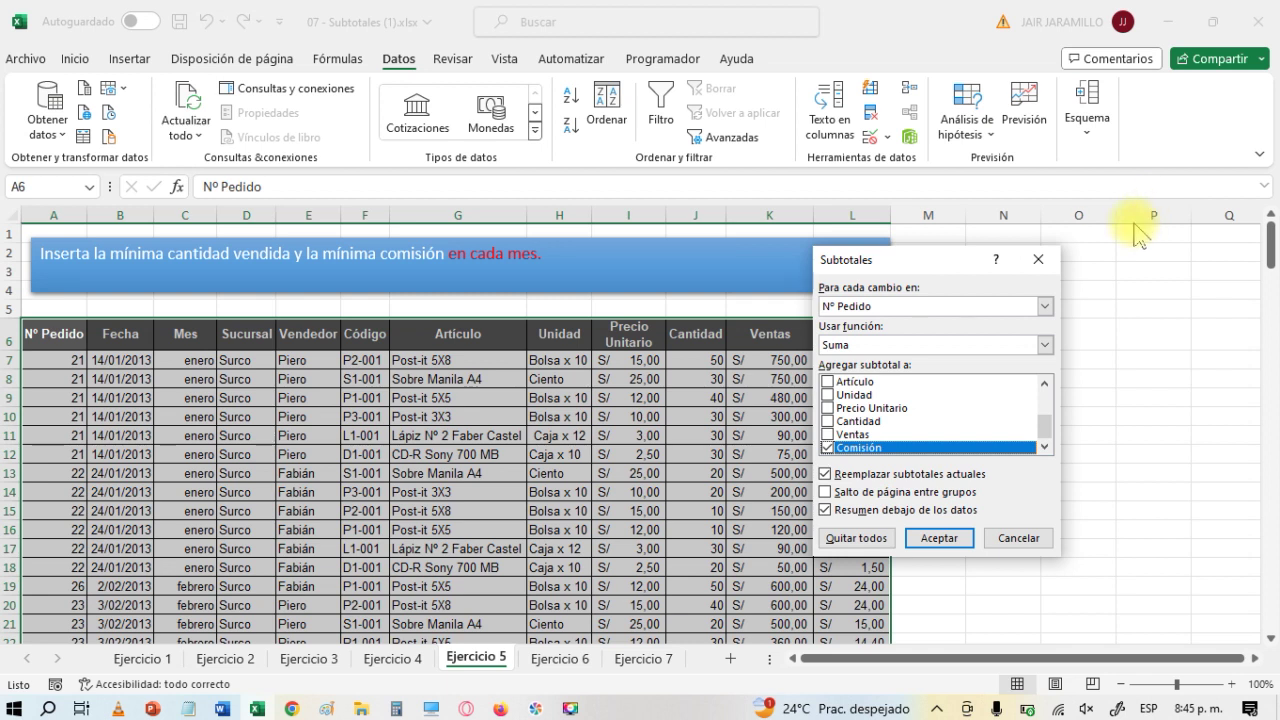
click(1044, 306)
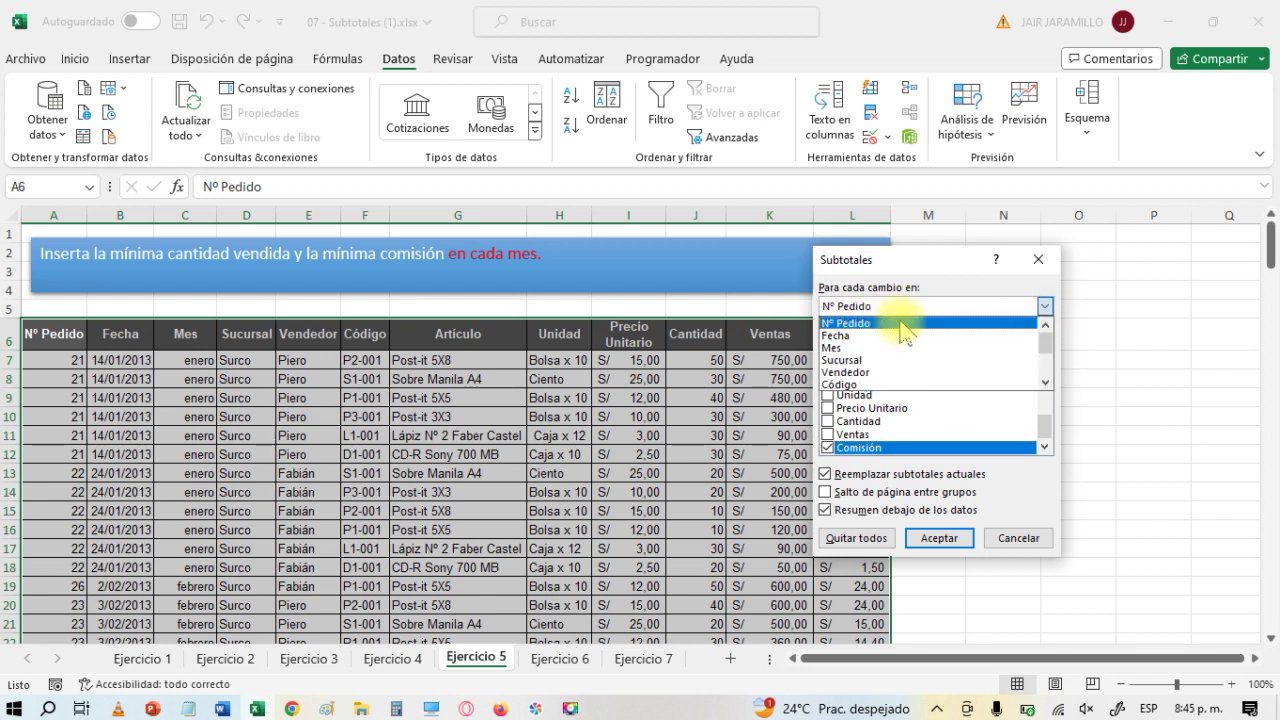
click(843, 348)
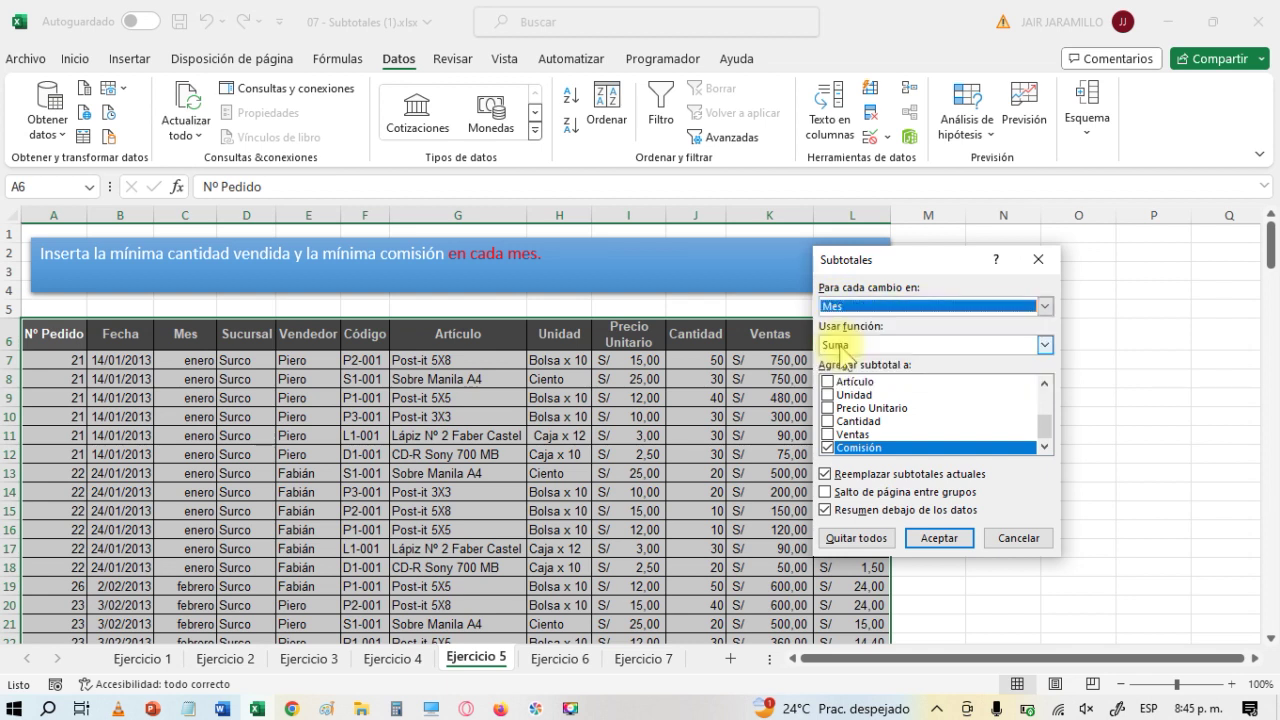
click(893, 345)
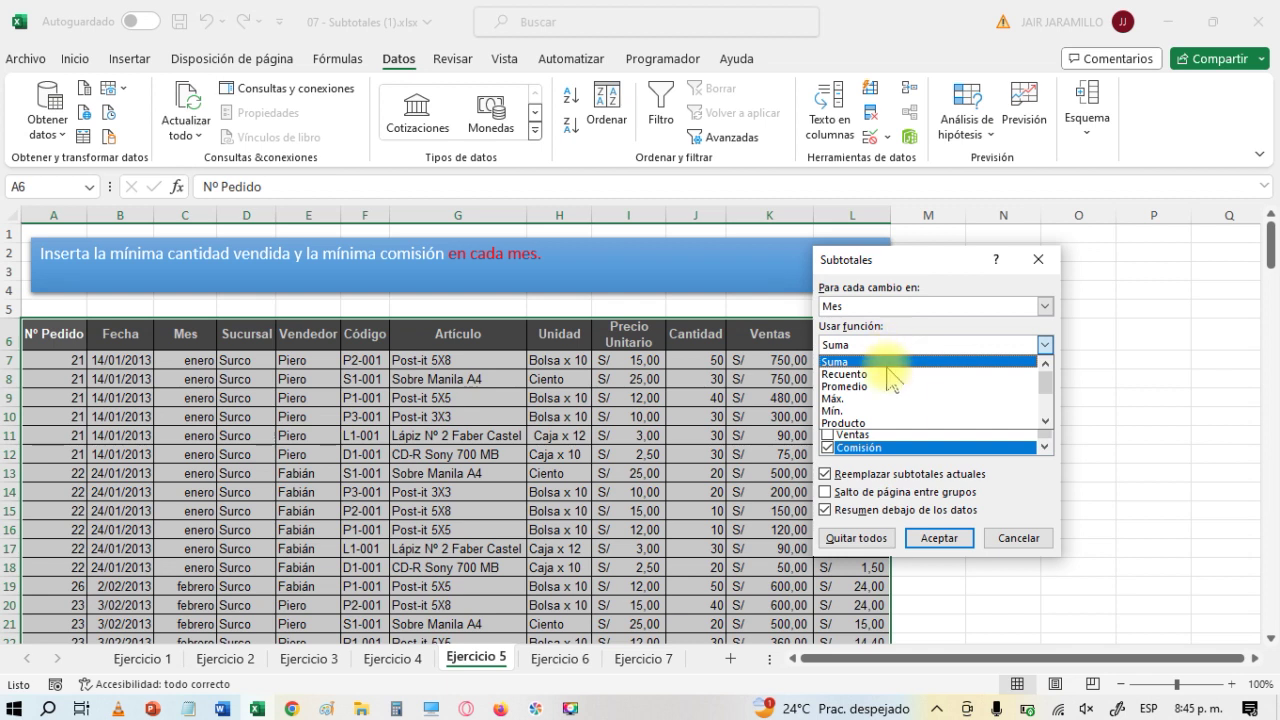
click(857, 410)
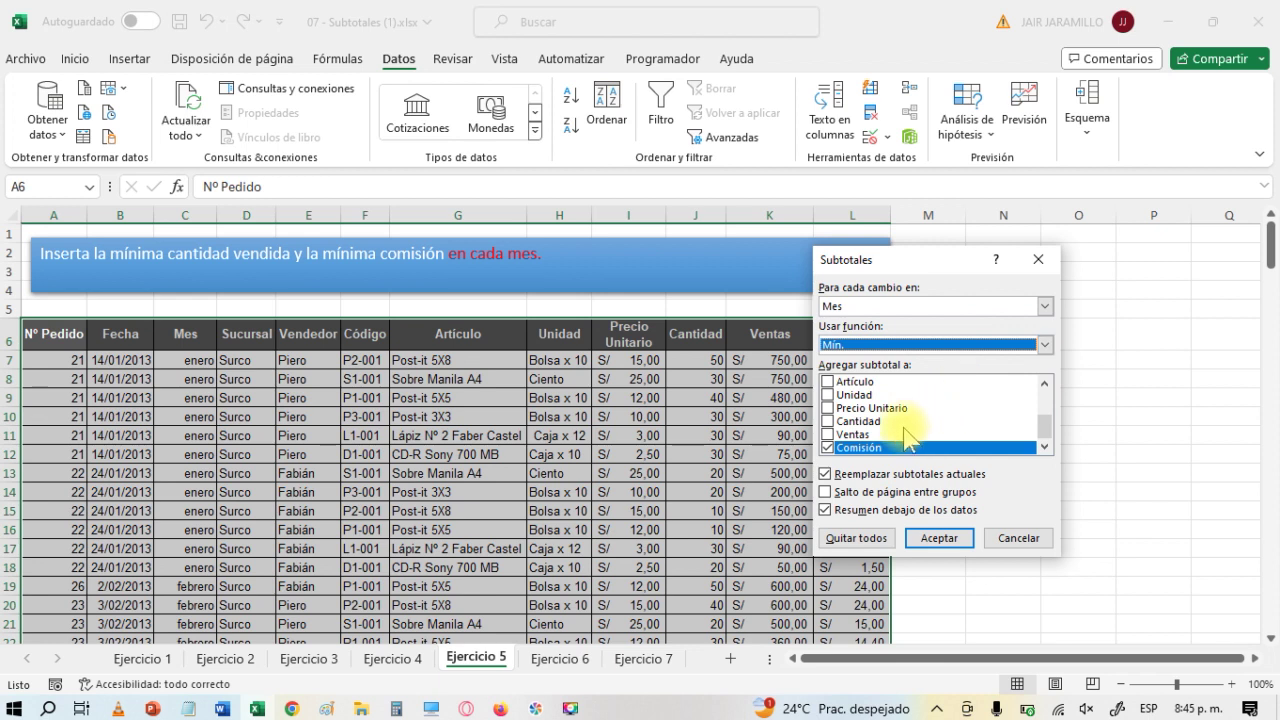
click(827, 422)
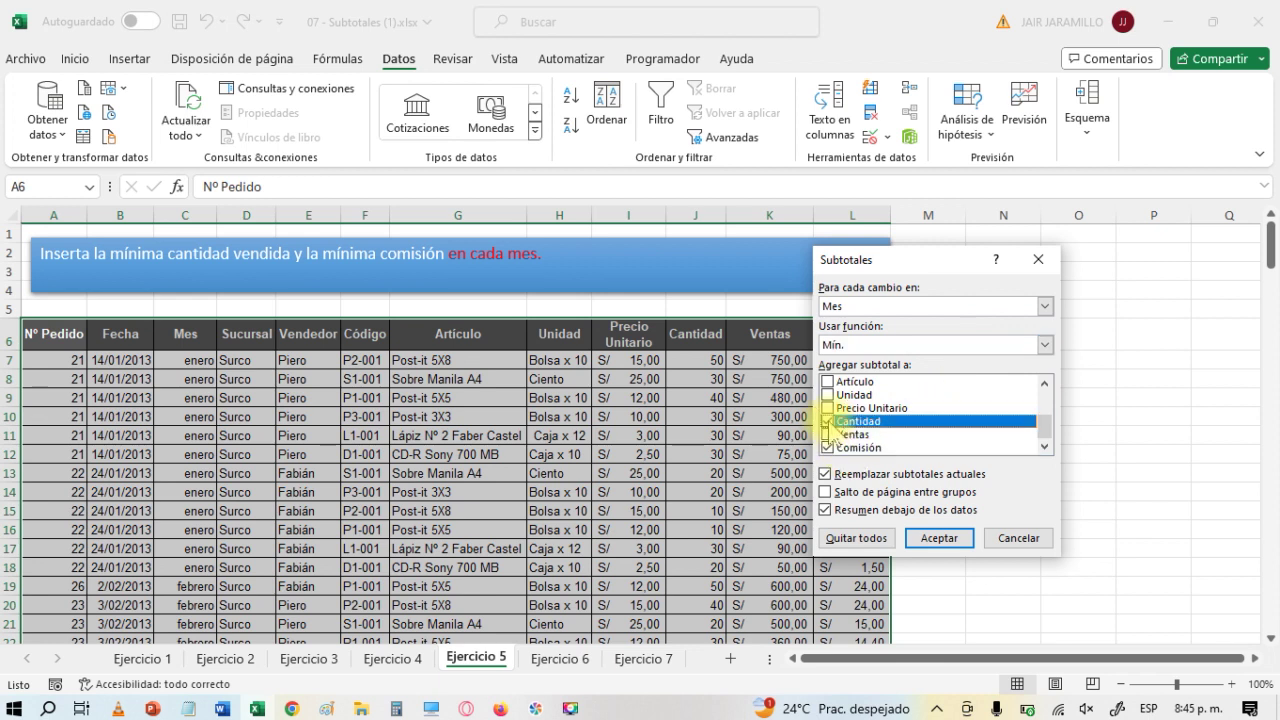
scroll(830, 428, up, 2)
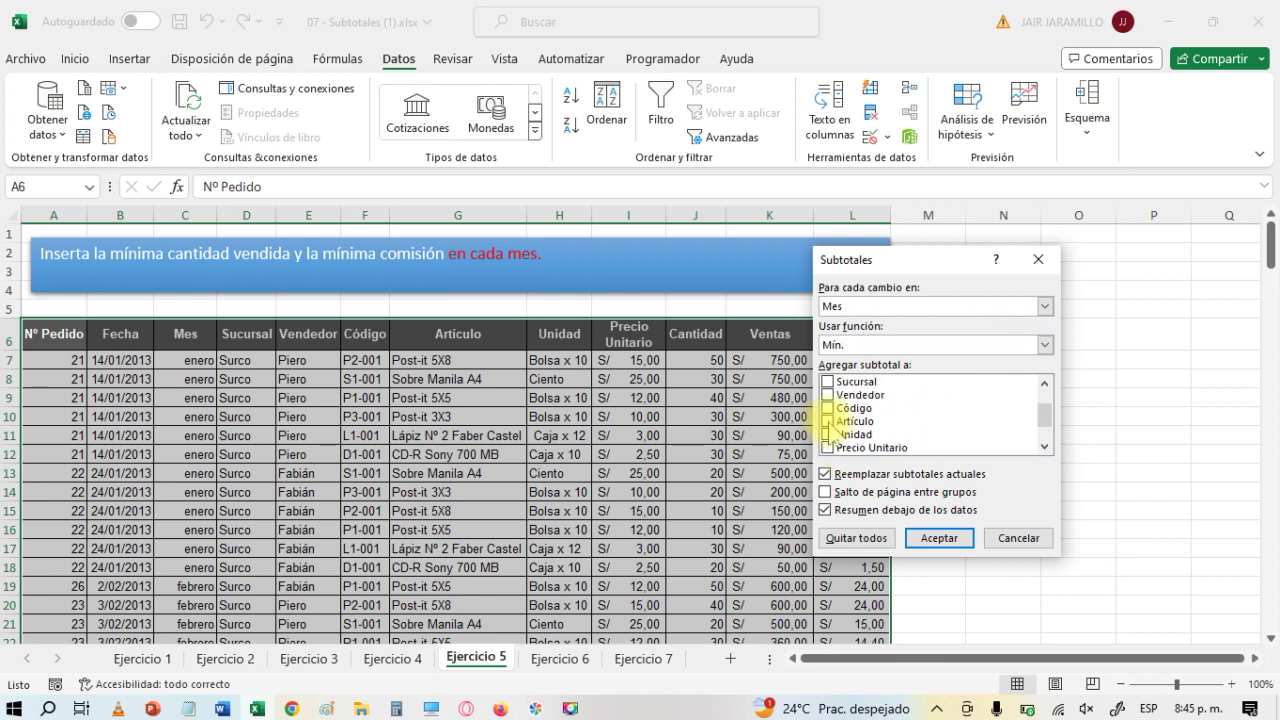
scroll(838, 430, down, 2)
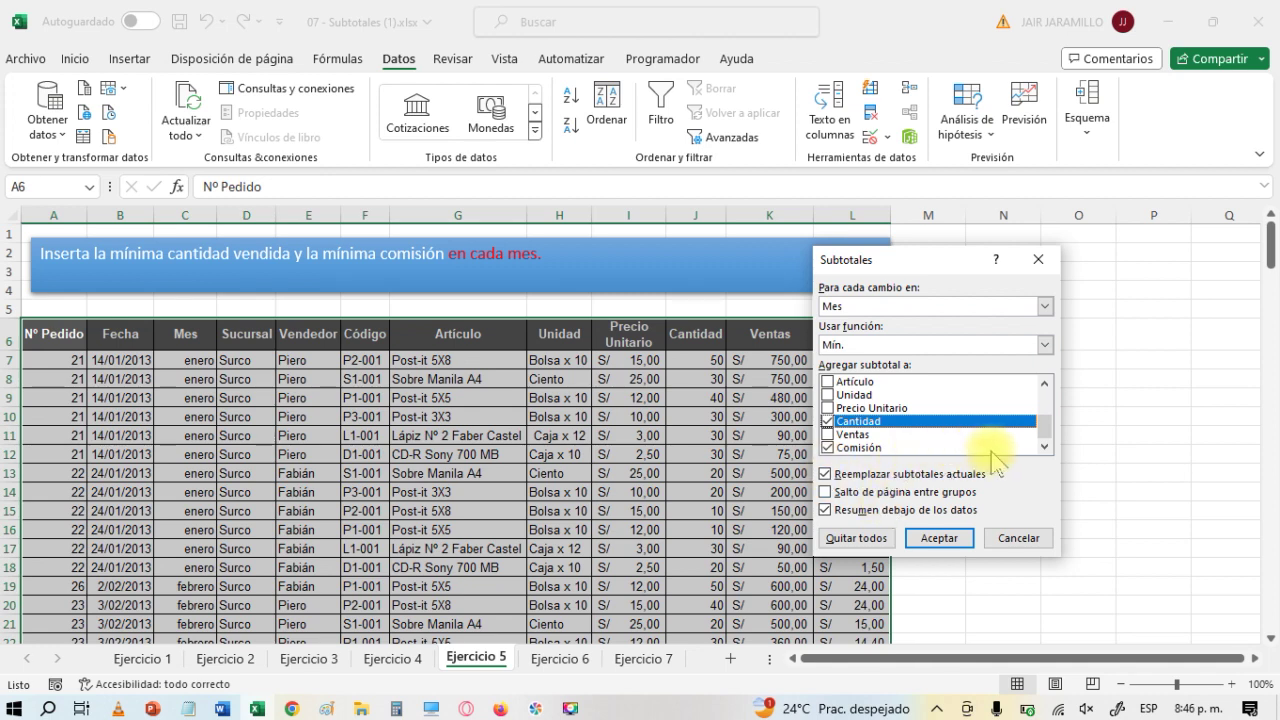
click(939, 538)
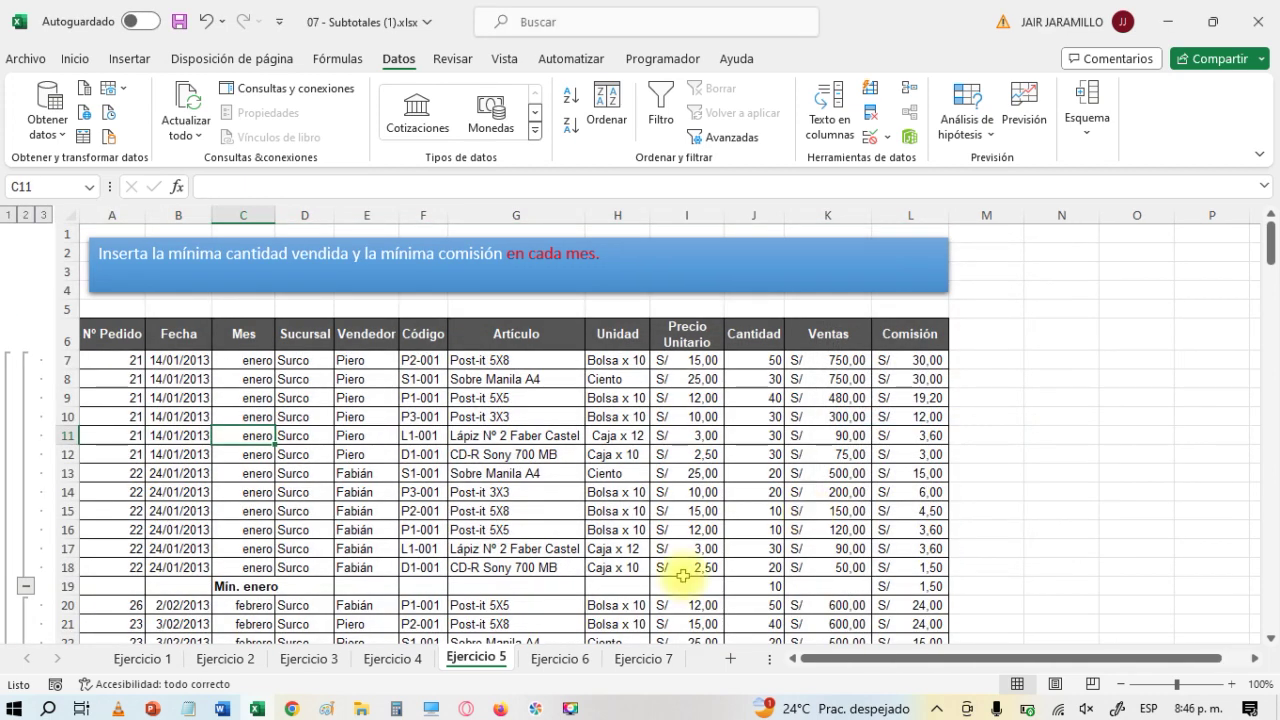
- Examine the minimum Cantidad and Comisión rows for each month on Ejercicio 5, from enero through julio
click(62, 587)
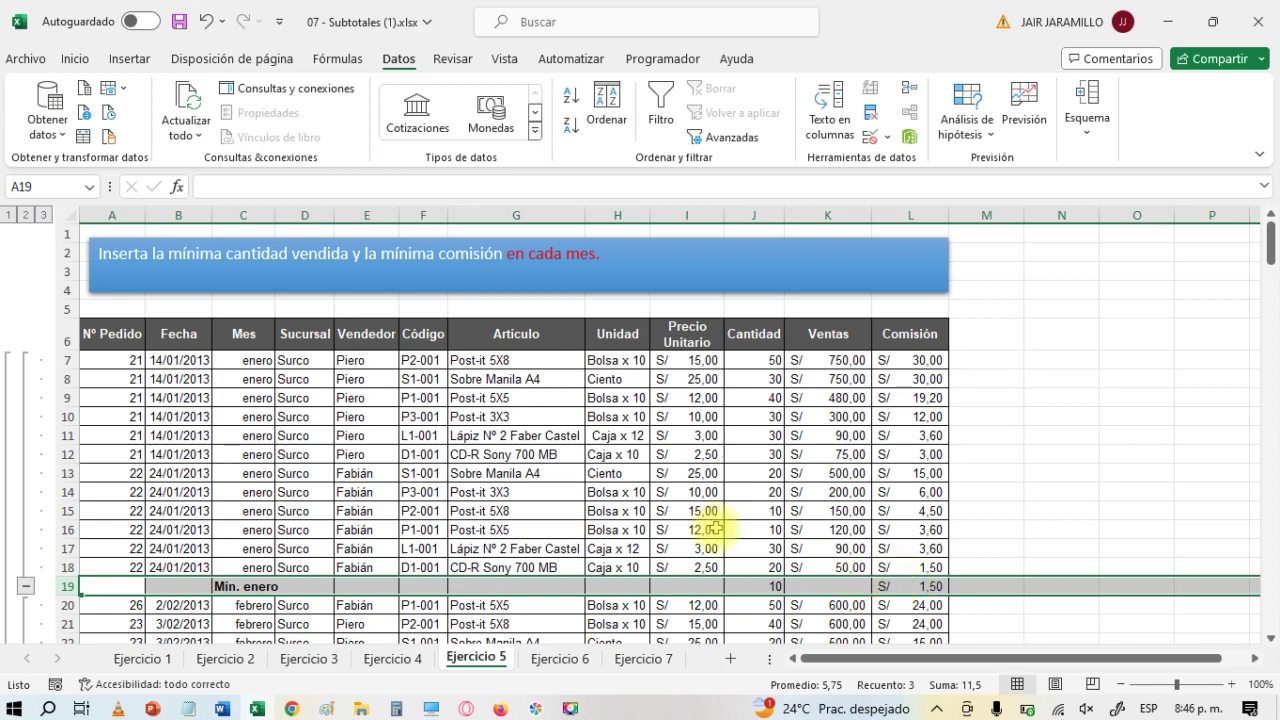
scroll(528, 503, down, 6)
scroll(528, 503, down, 1)
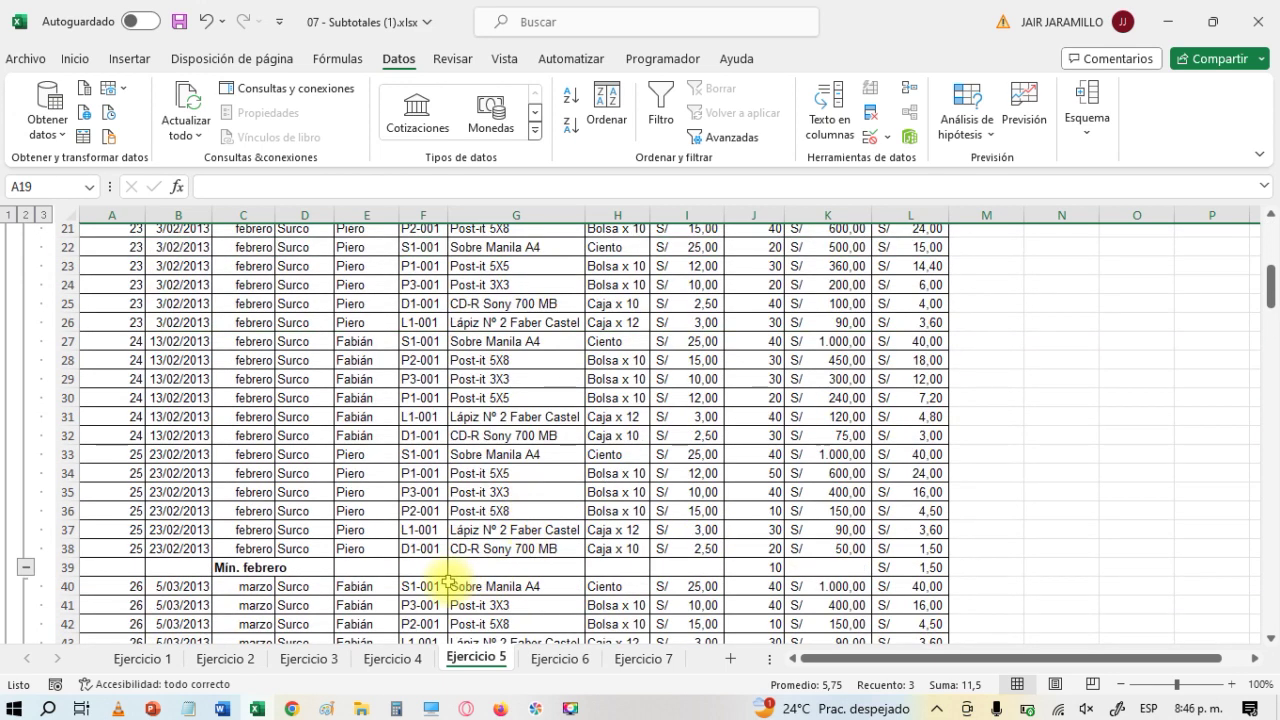
scroll(160, 540, down, 8)
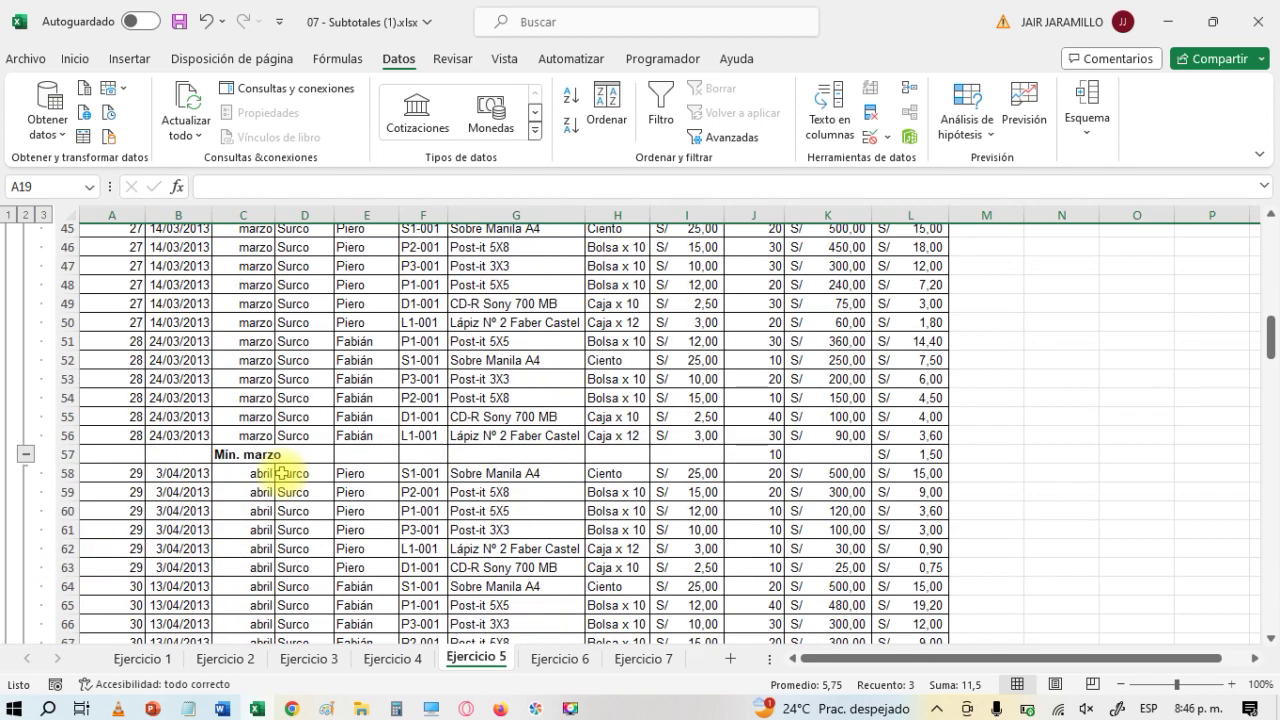
scroll(282, 474, down, 5)
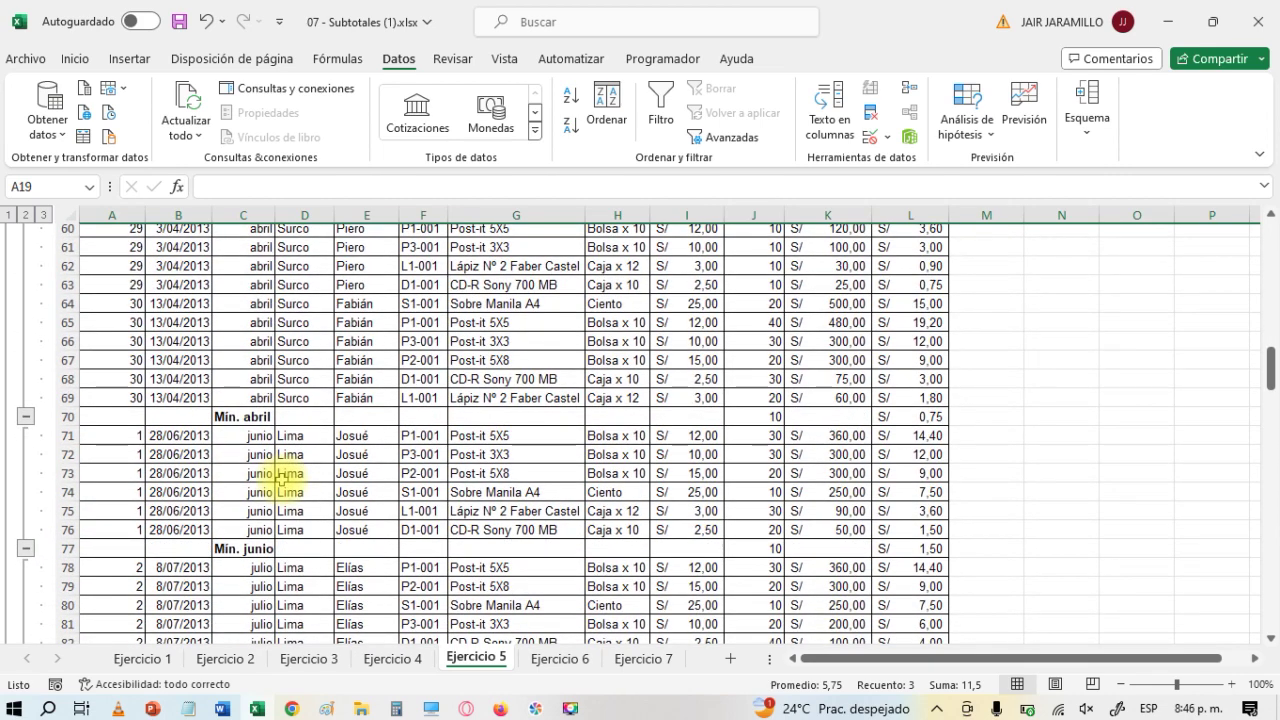
click(68, 416)
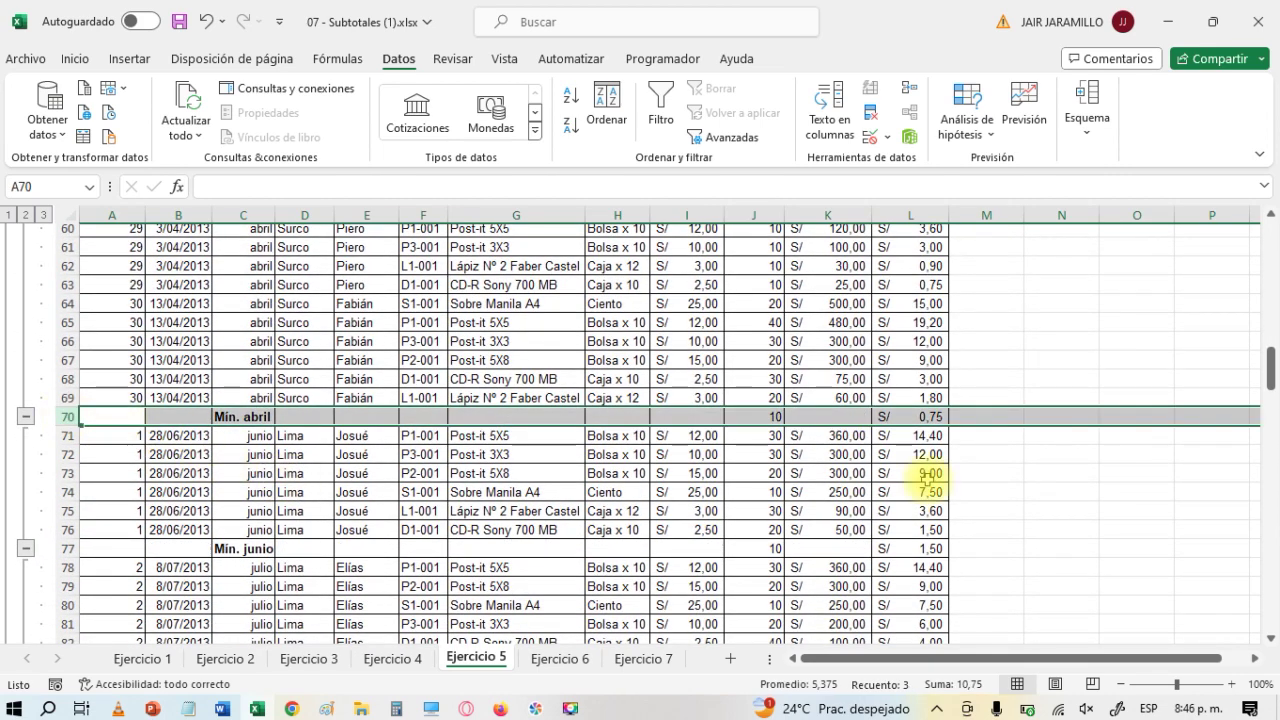
scroll(848, 430, down, 2)
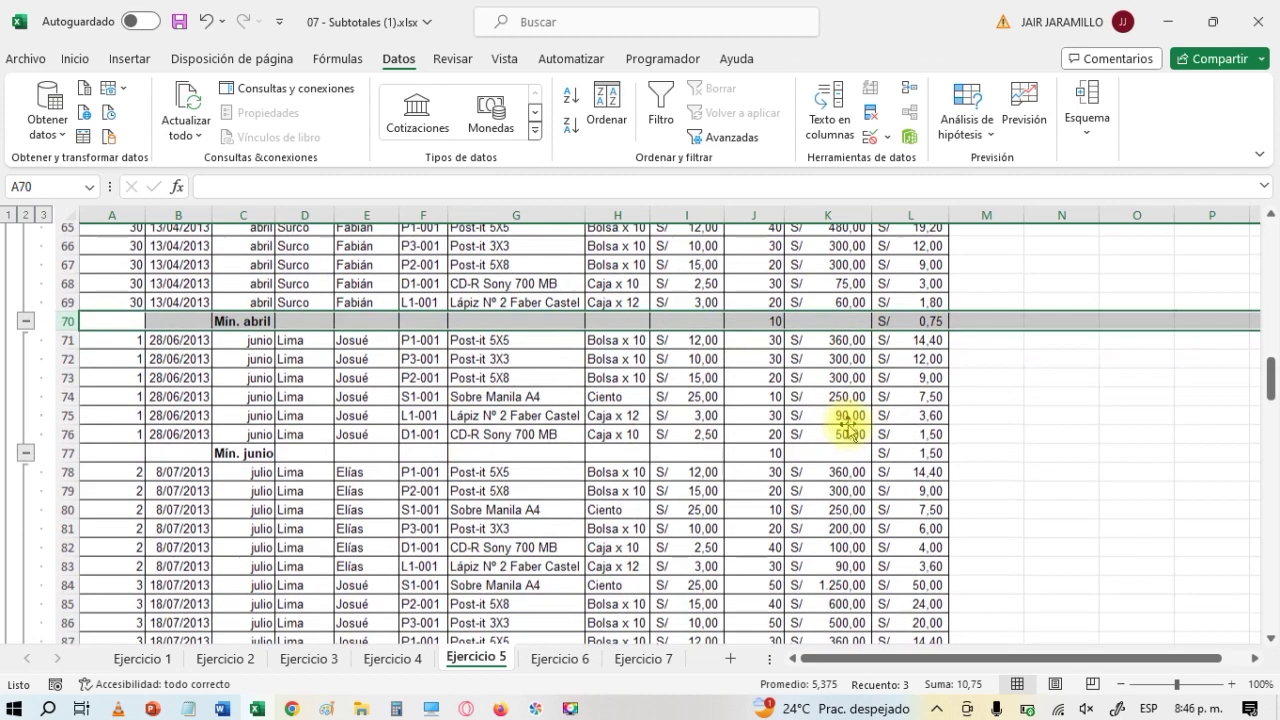
scroll(290, 440, down, 2)
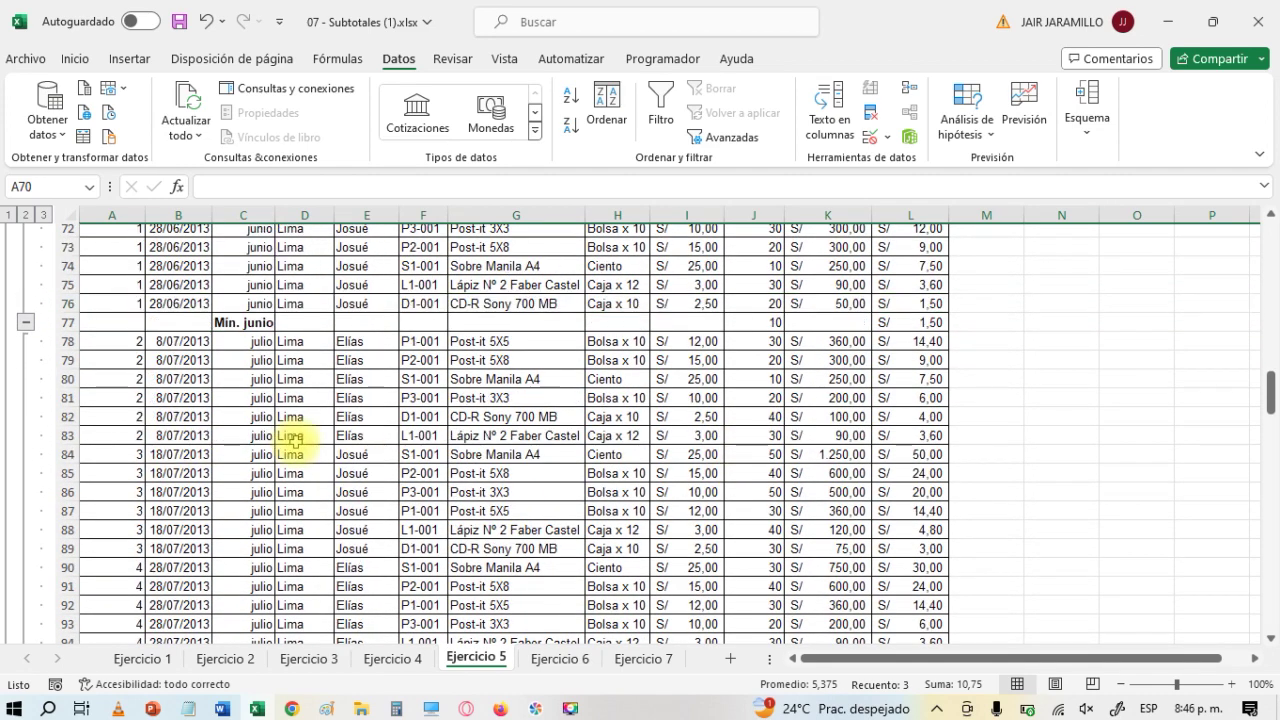
scroll(292, 440, down, 4)
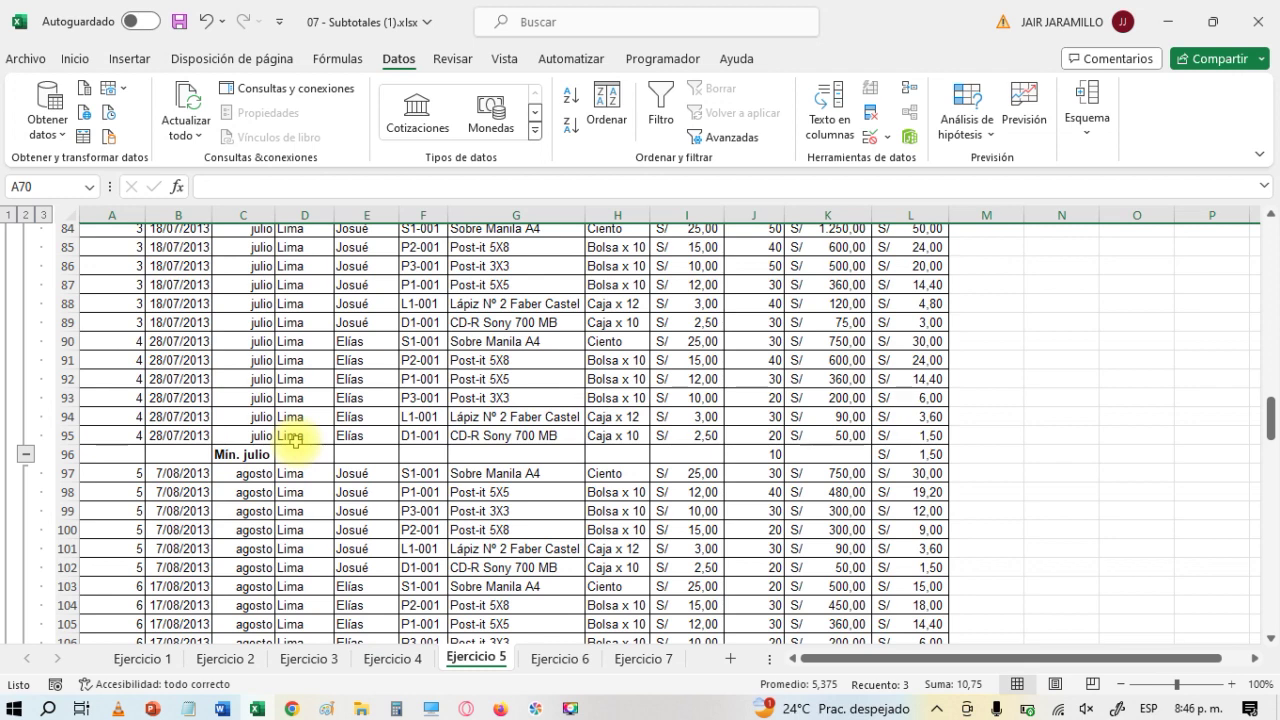
- Collapse the Ejercicio 5 outline to the monthly minimums and the general minimum, and review the summary from the header row
scroll(295, 440, up, 12)
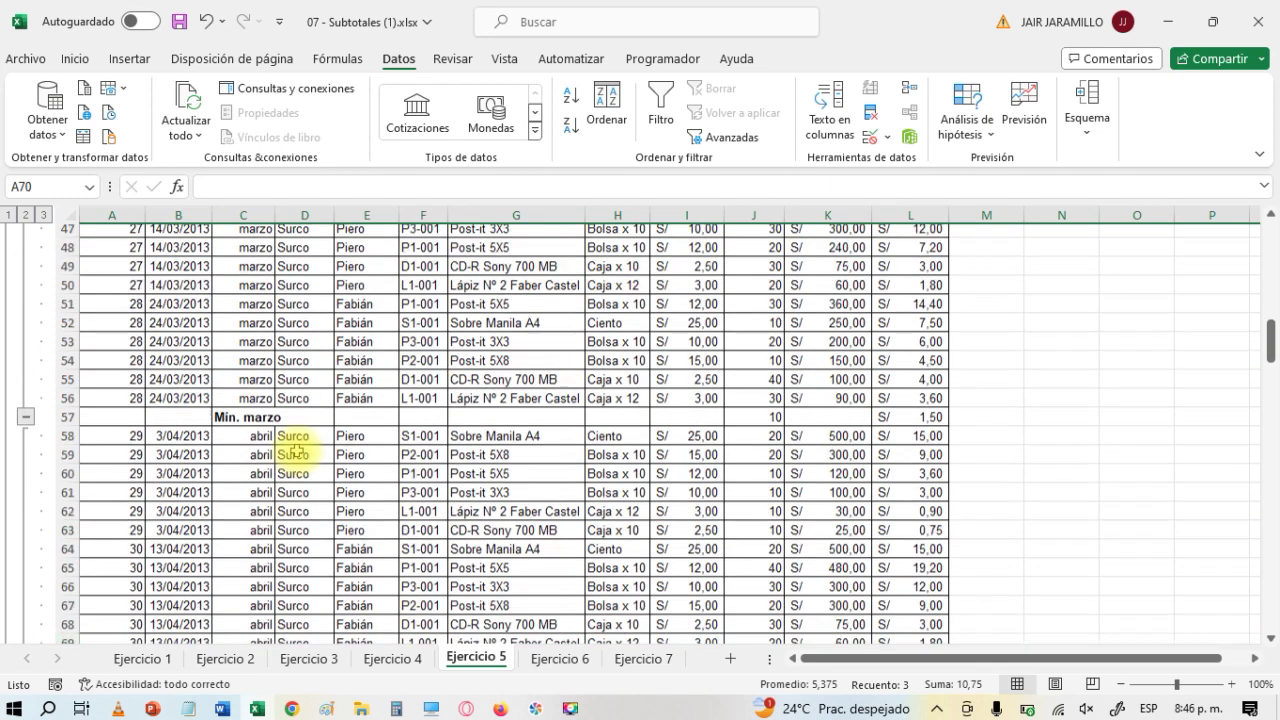
click(25, 215)
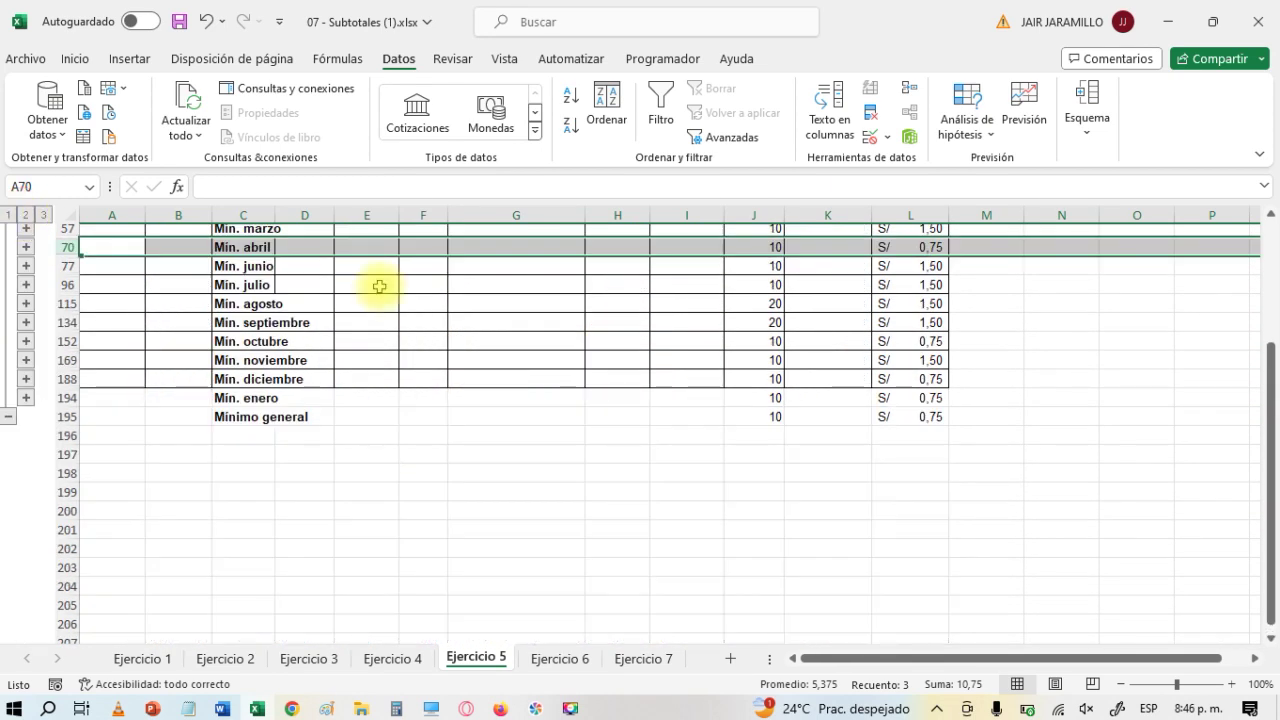
scroll(425, 470, up, 3)
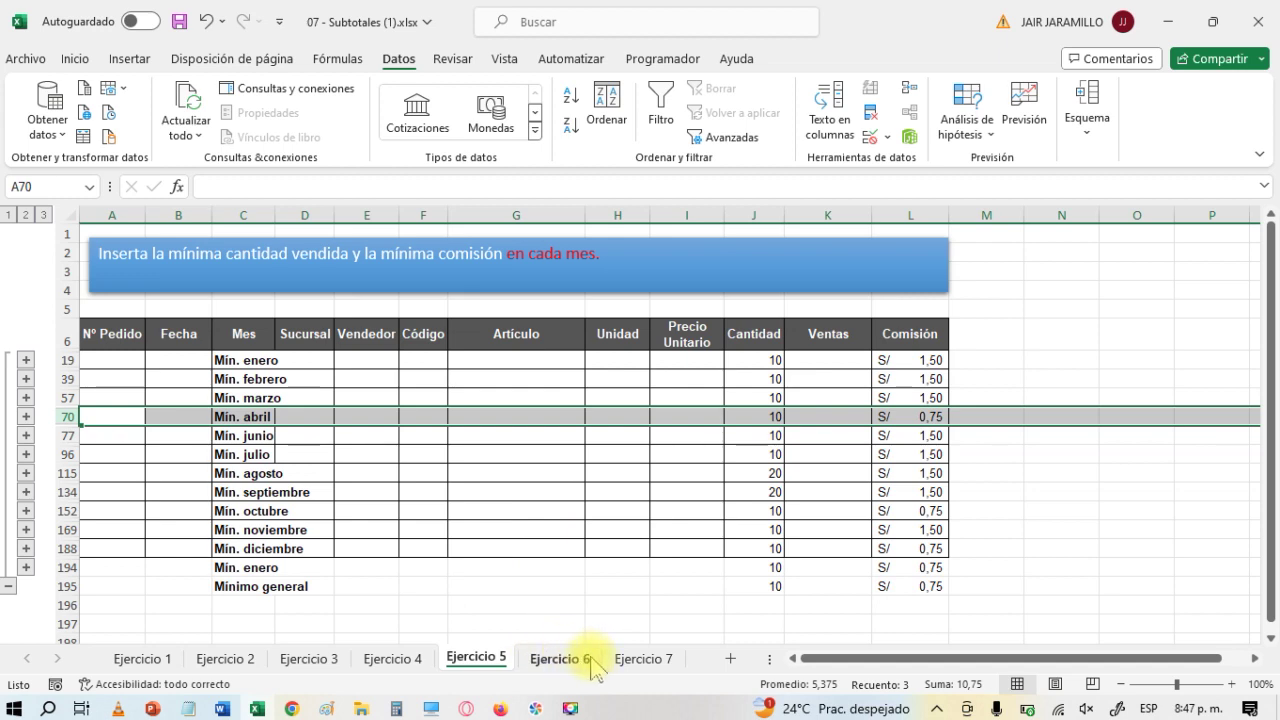
- Open the Ejercicio 6 sheet and colour the phrase "Inserta la suma de ventas en cada sucursal" in the instruction box red
click(556, 664)
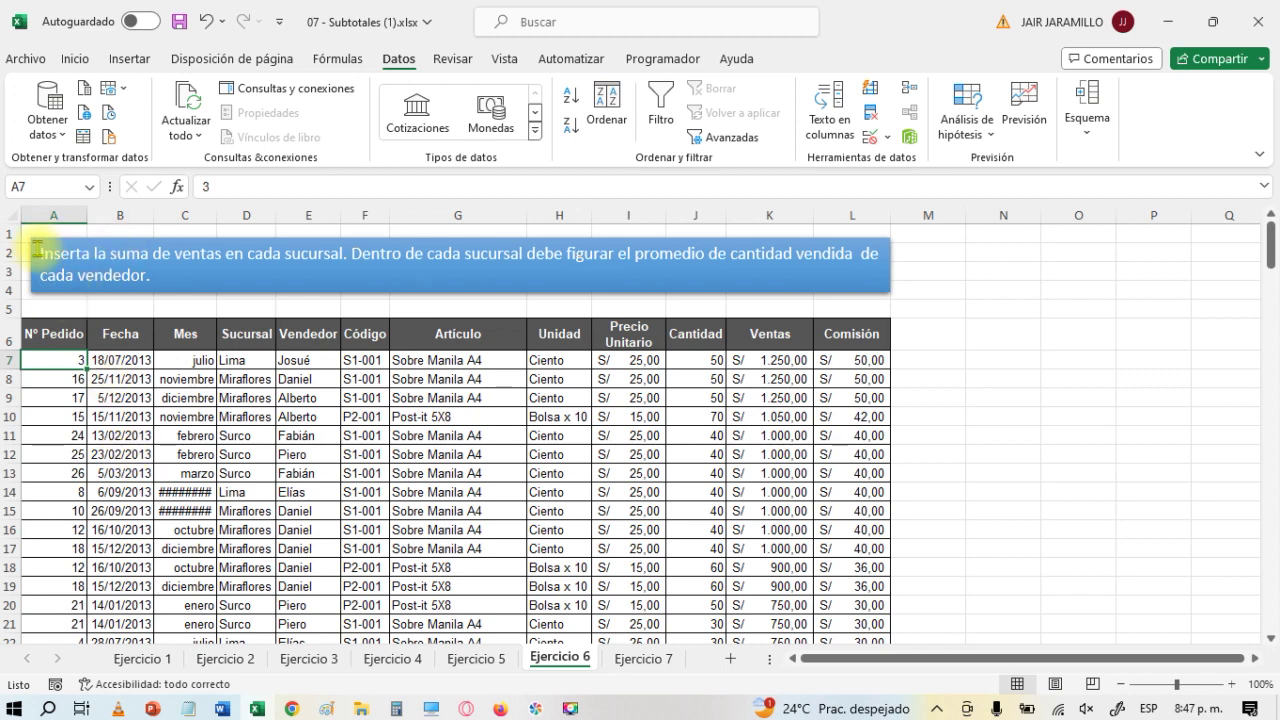
drag(36, 252, 342, 256)
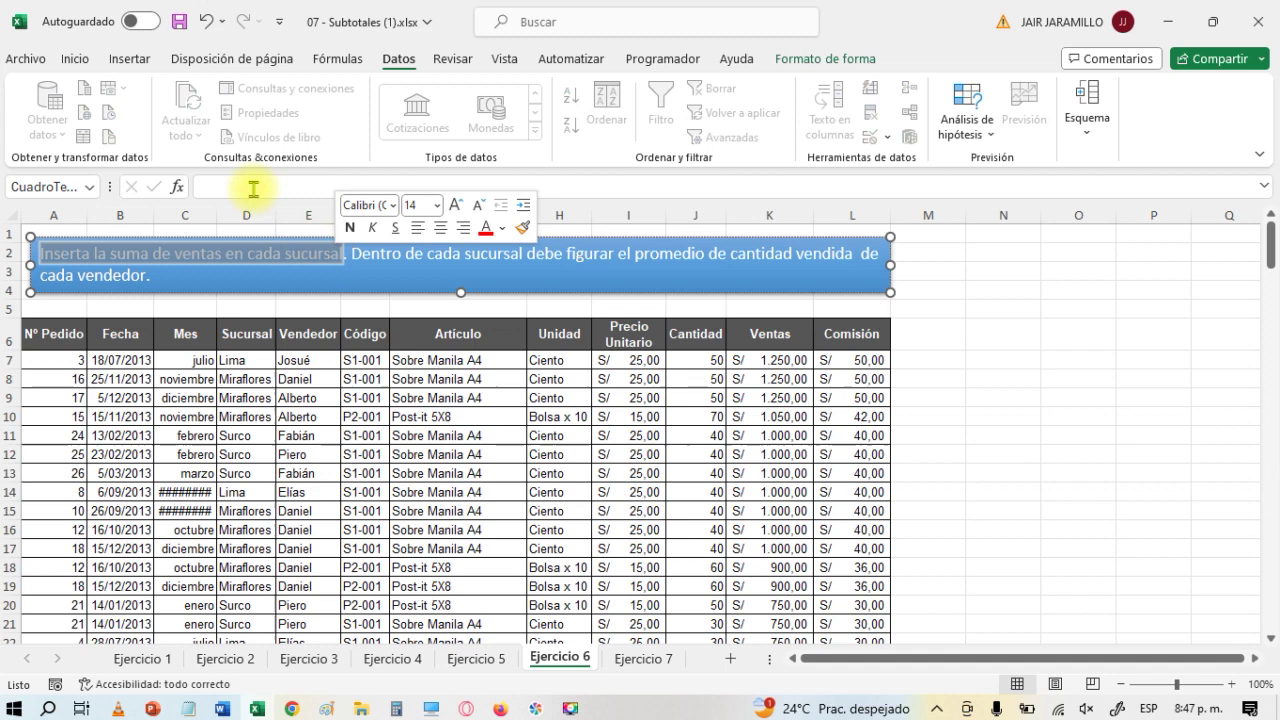
click(73, 58)
click(291, 127)
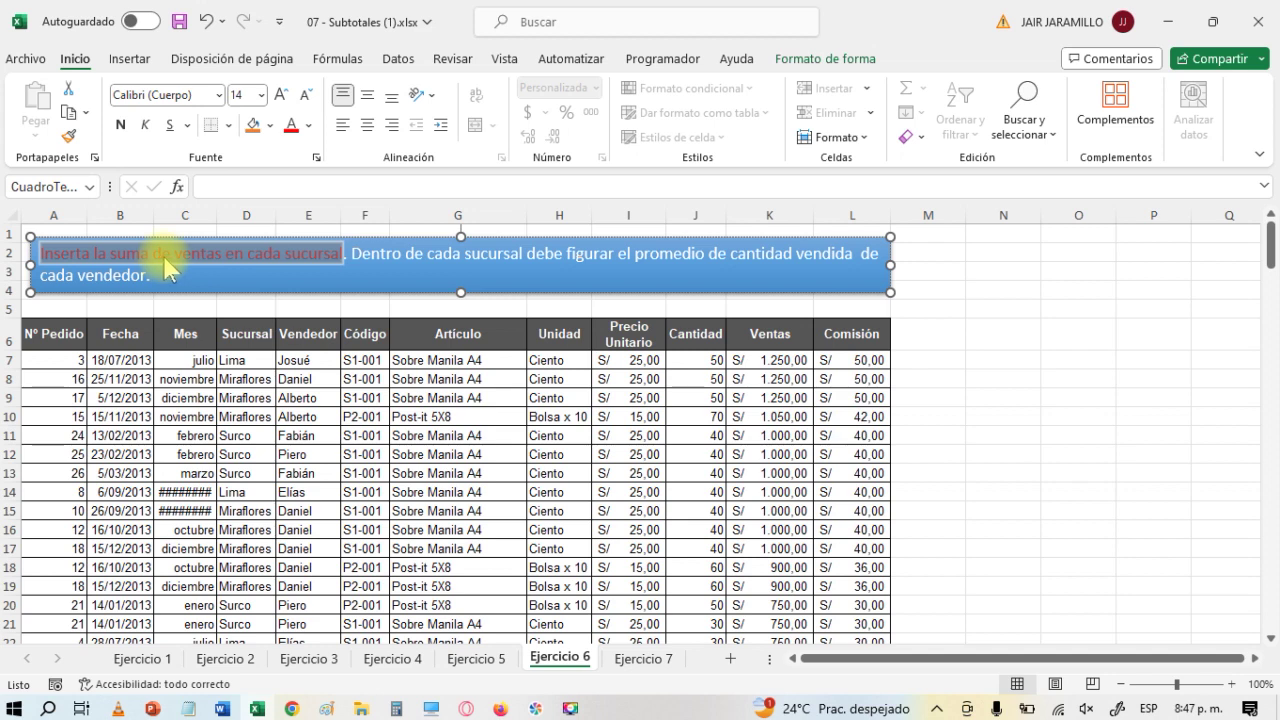
click(265, 254)
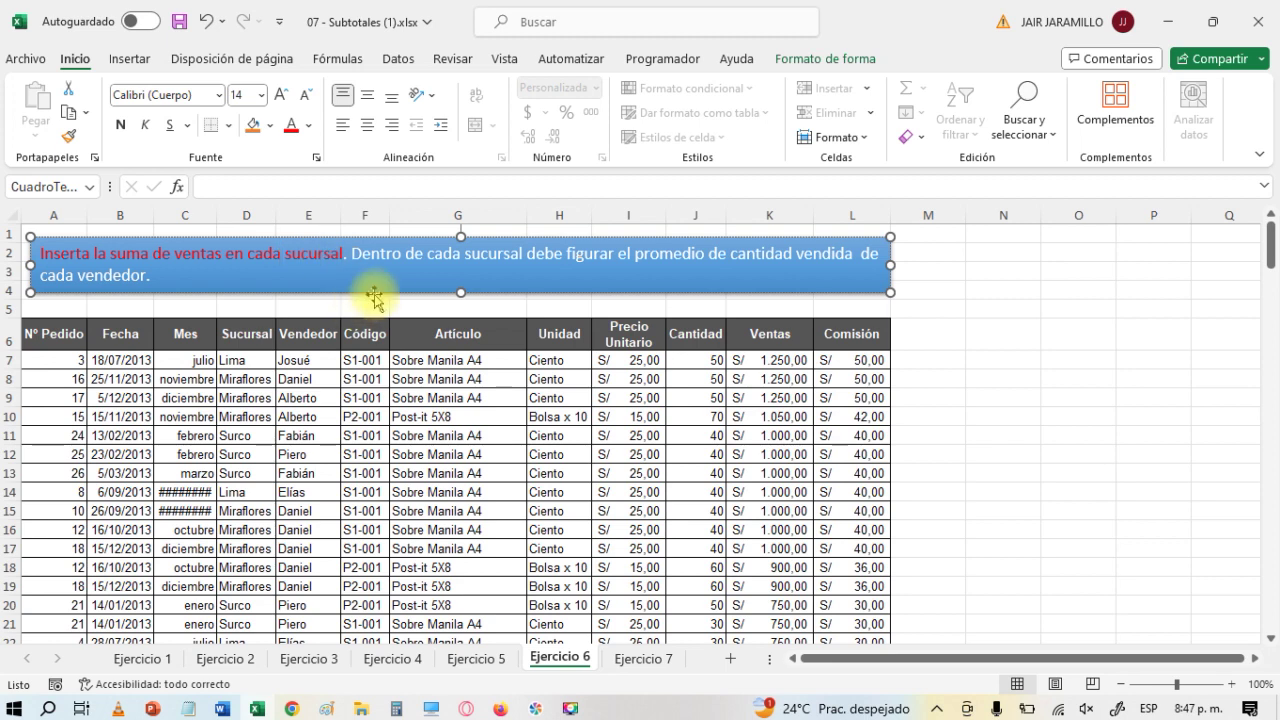
- Colour the words "cada vendedor." in the instruction box orange and point out the grouping words "sucursal" and "vendedor"
drag(352, 258, 38, 274)
click(140, 276)
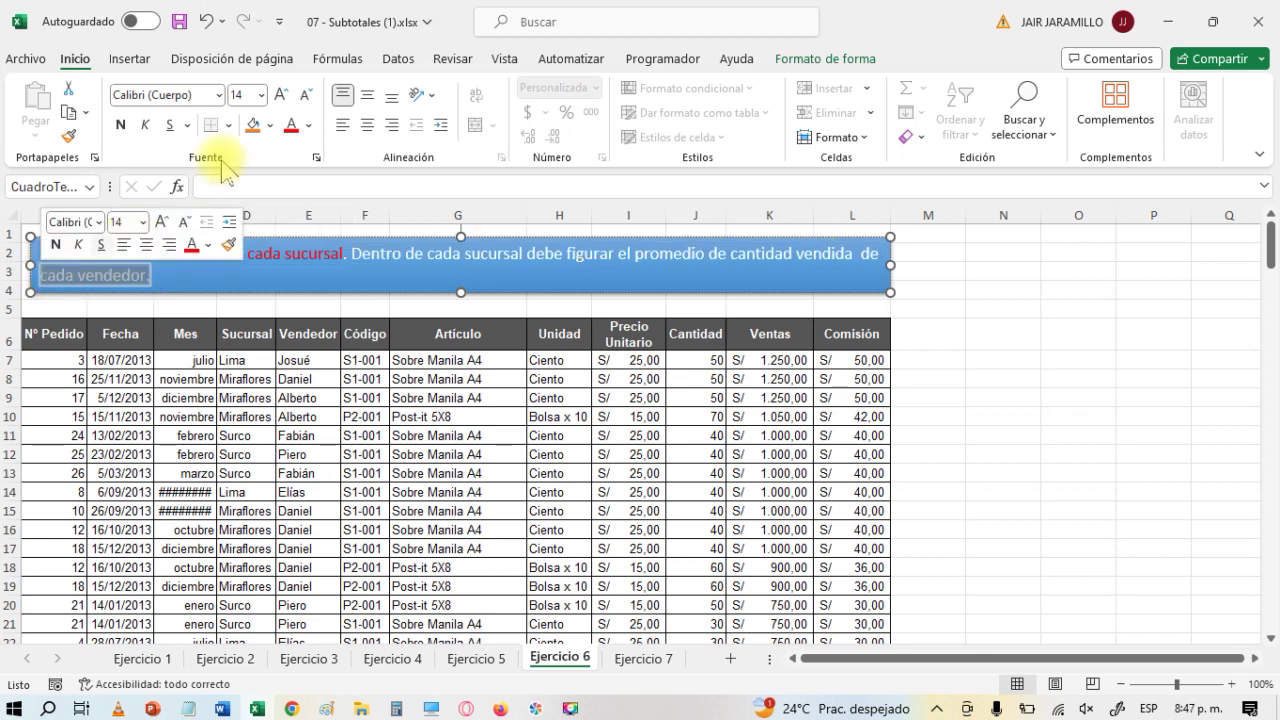
click(309, 125)
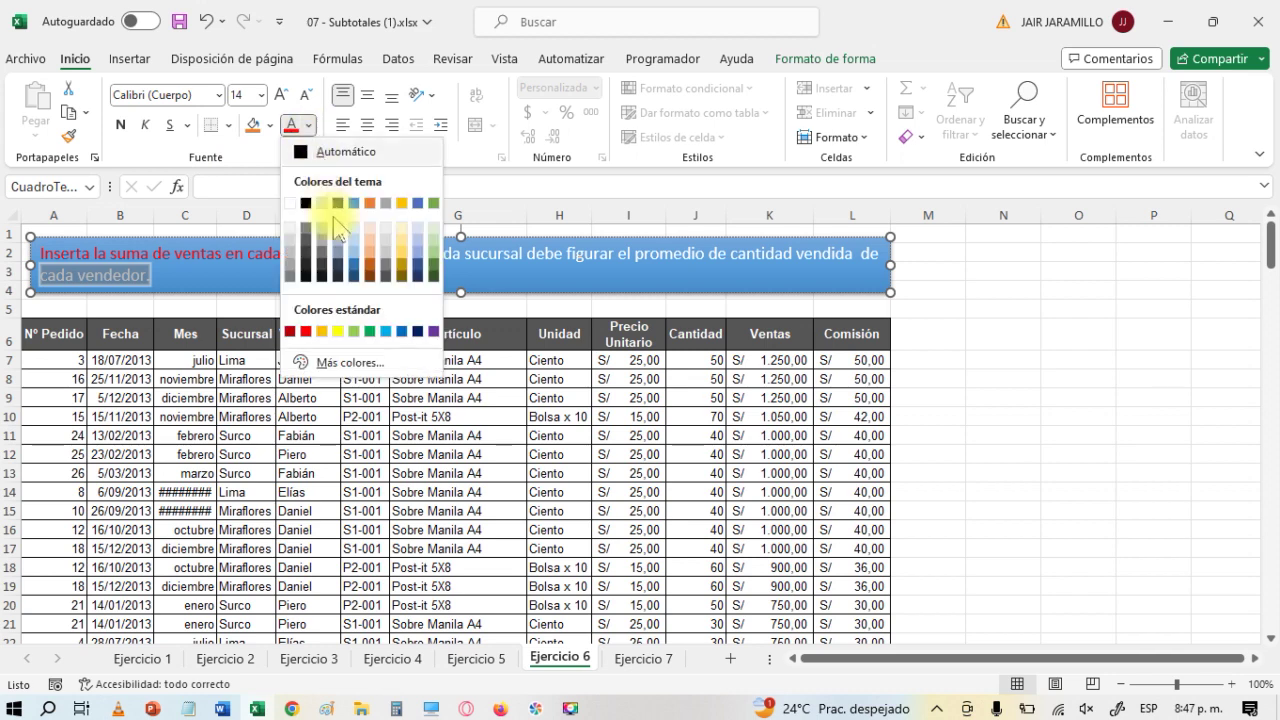
click(325, 331)
click(1024, 351)
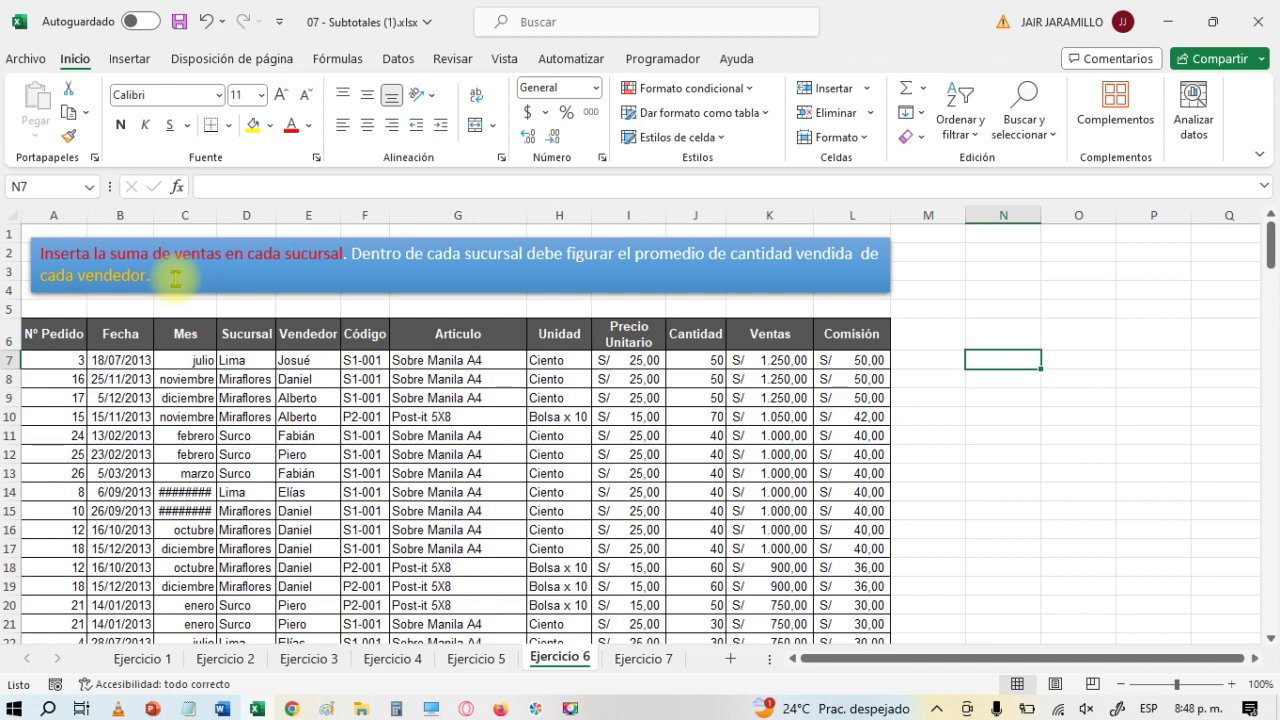
drag(249, 254, 332, 257)
drag(78, 276, 142, 285)
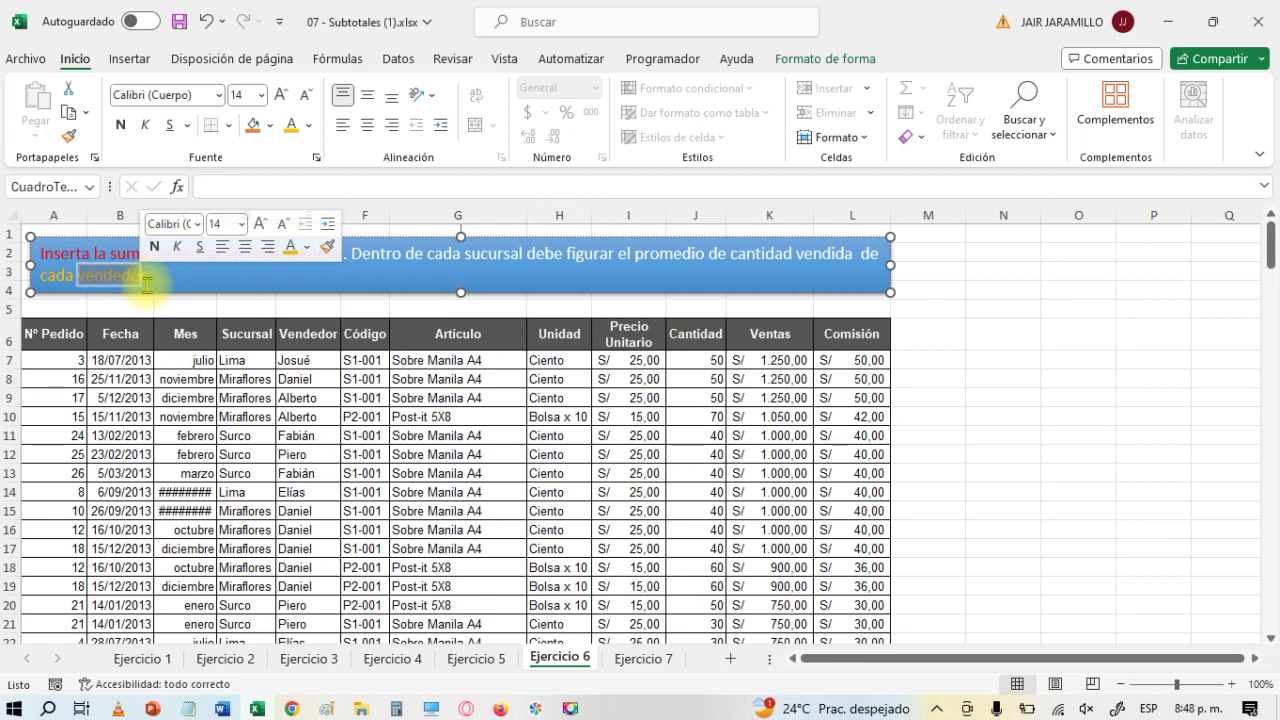
- Start a custom sort of the Ejercicio 6 table with Sucursal, A a Z, as the first level
click(303, 416)
click(401, 58)
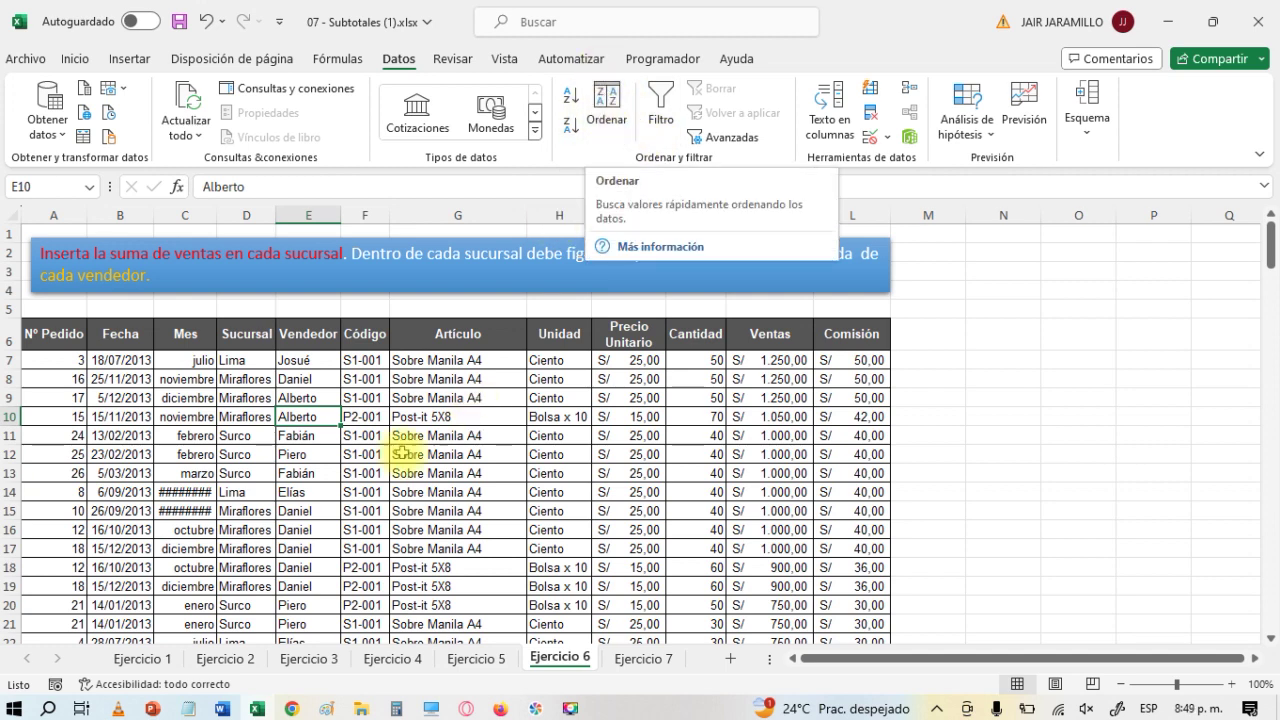
click(332, 471)
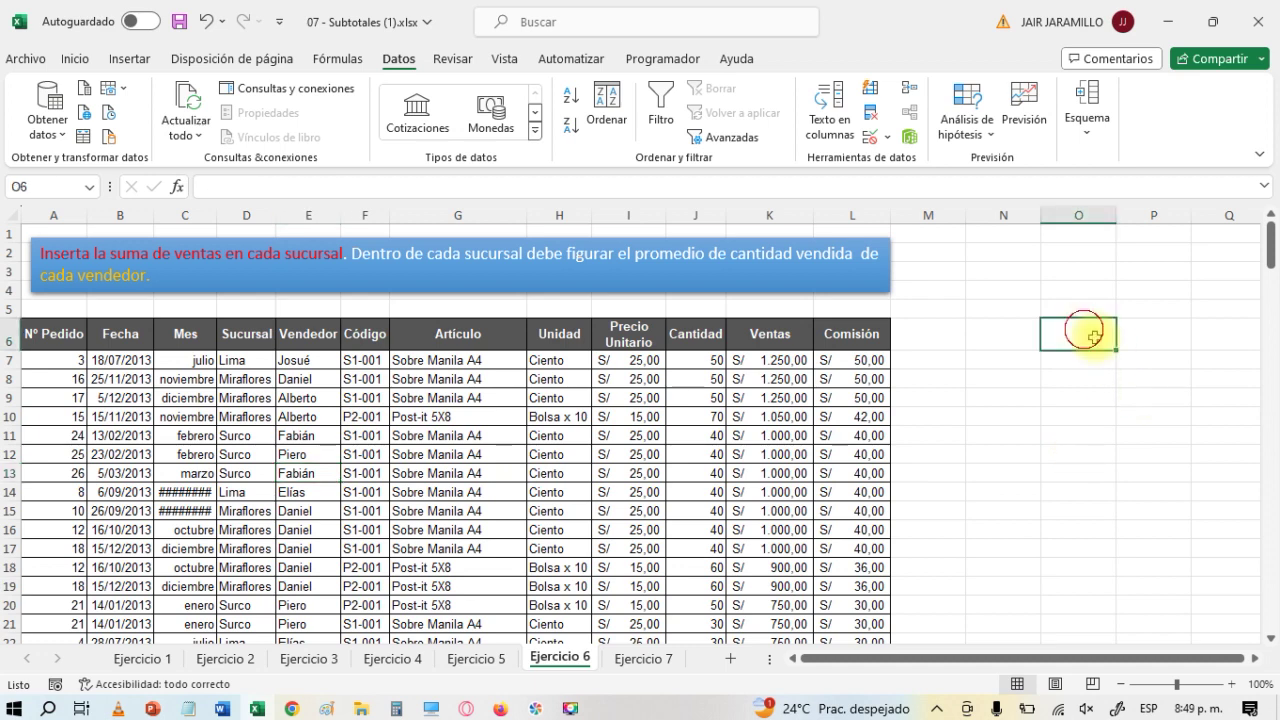
click(441, 452)
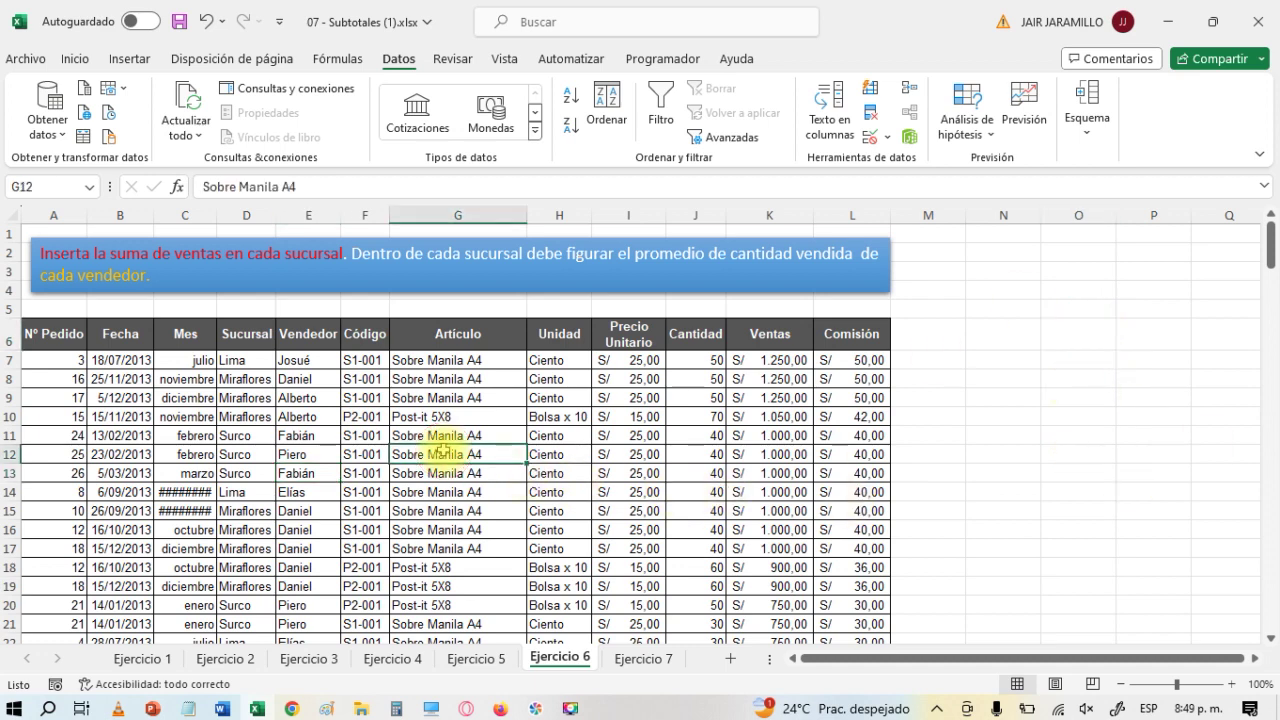
click(615, 112)
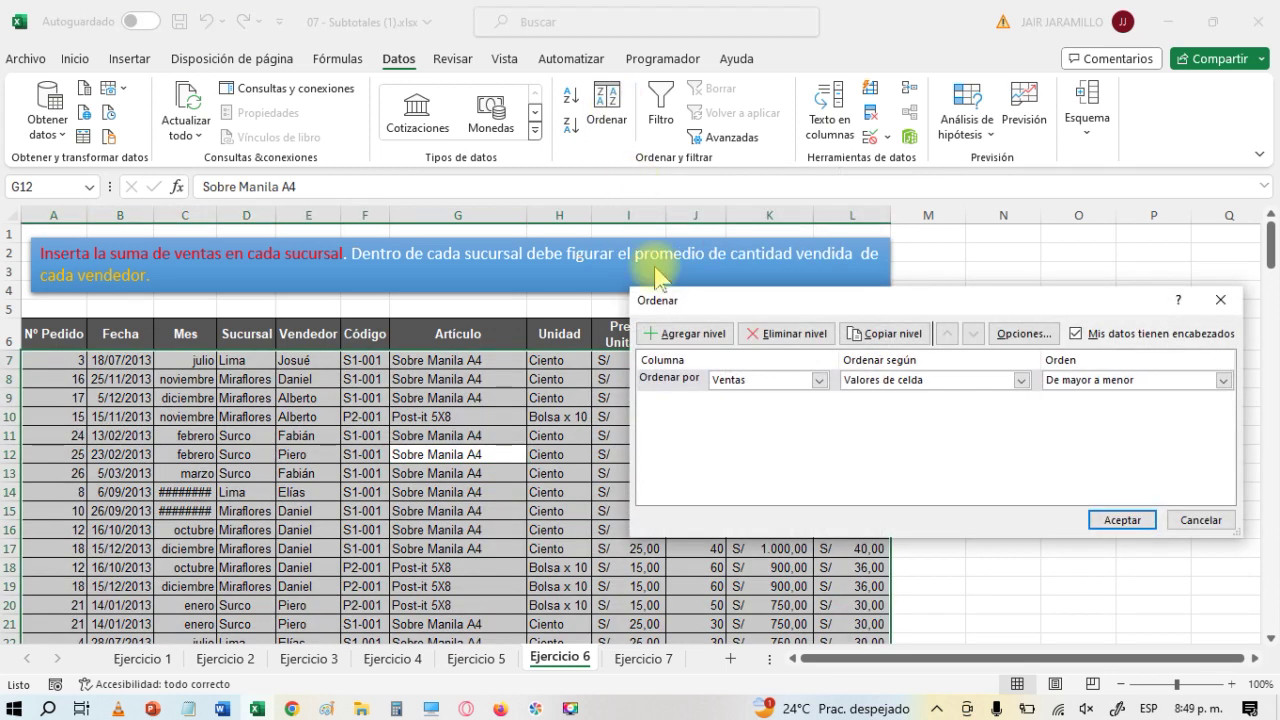
drag(945, 300, 600, 250)
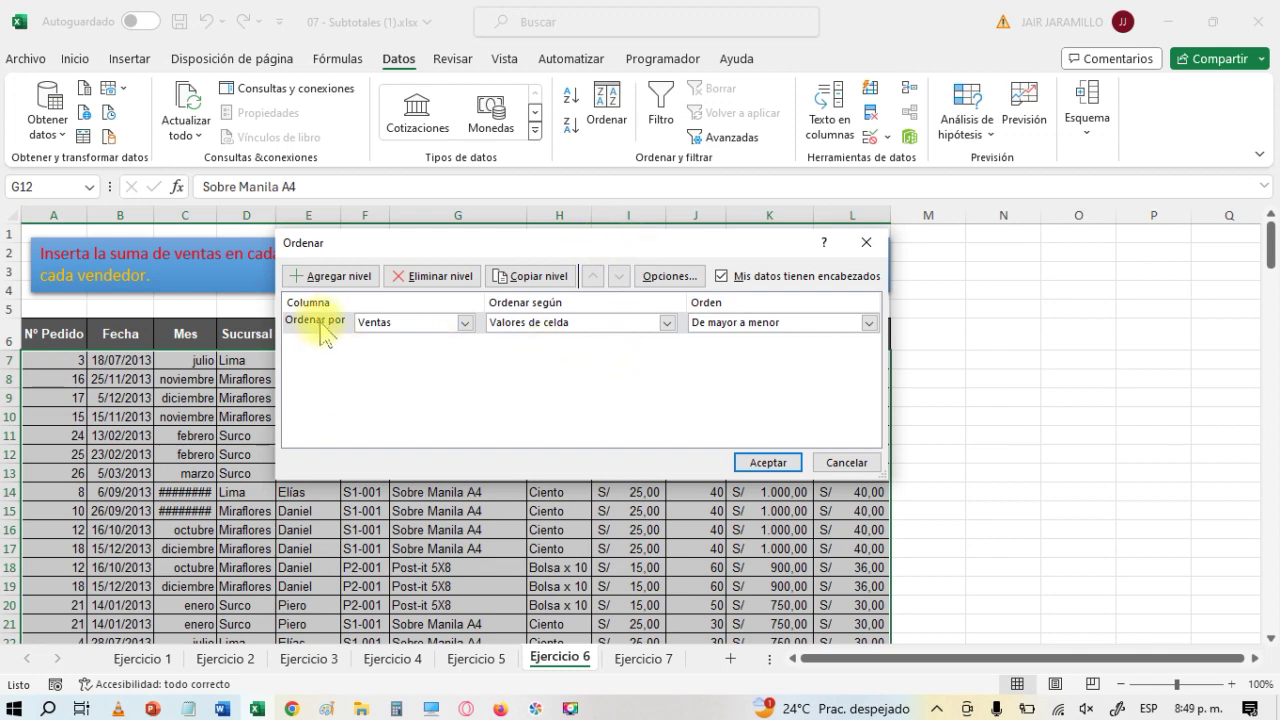
drag(455, 245, 432, 330)
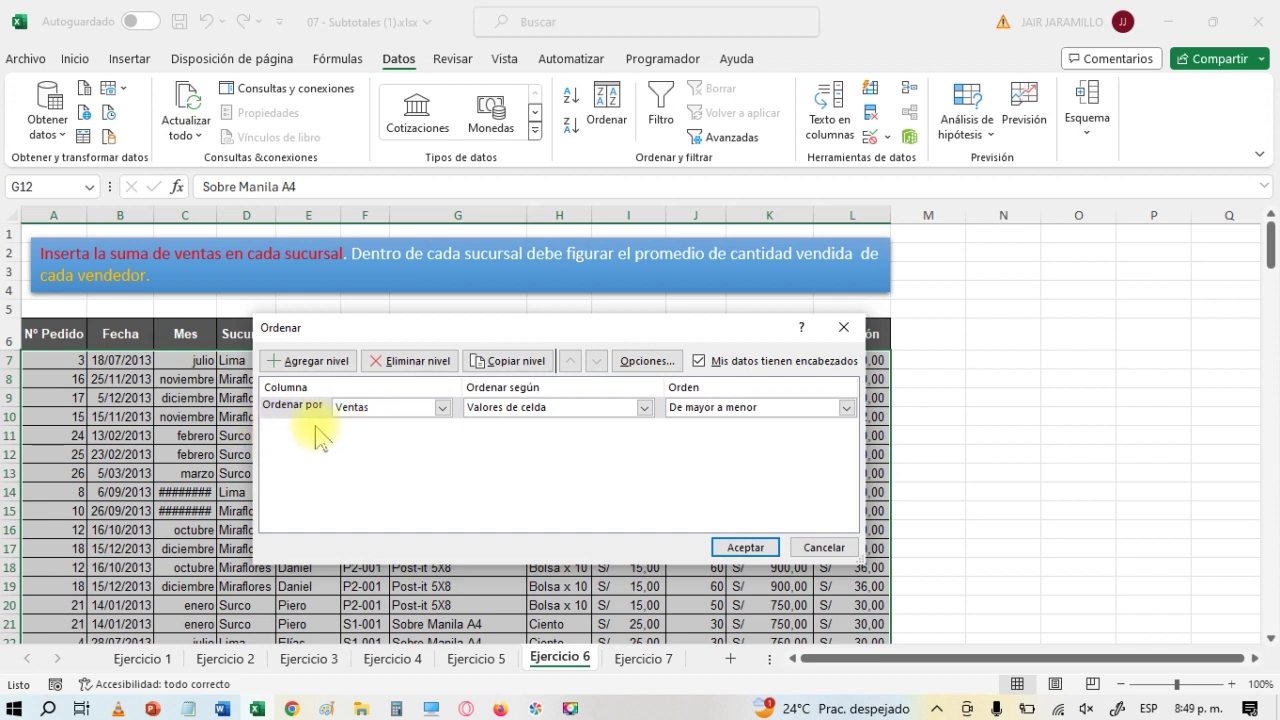
click(442, 408)
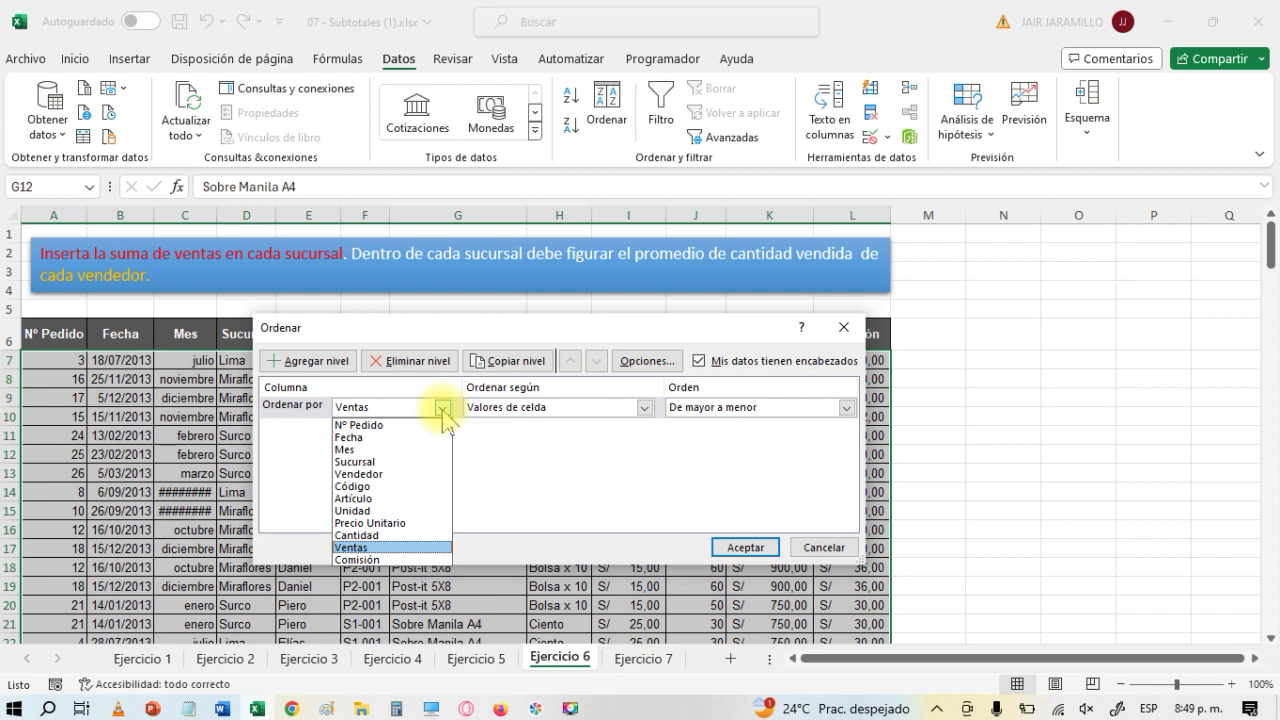
click(400, 462)
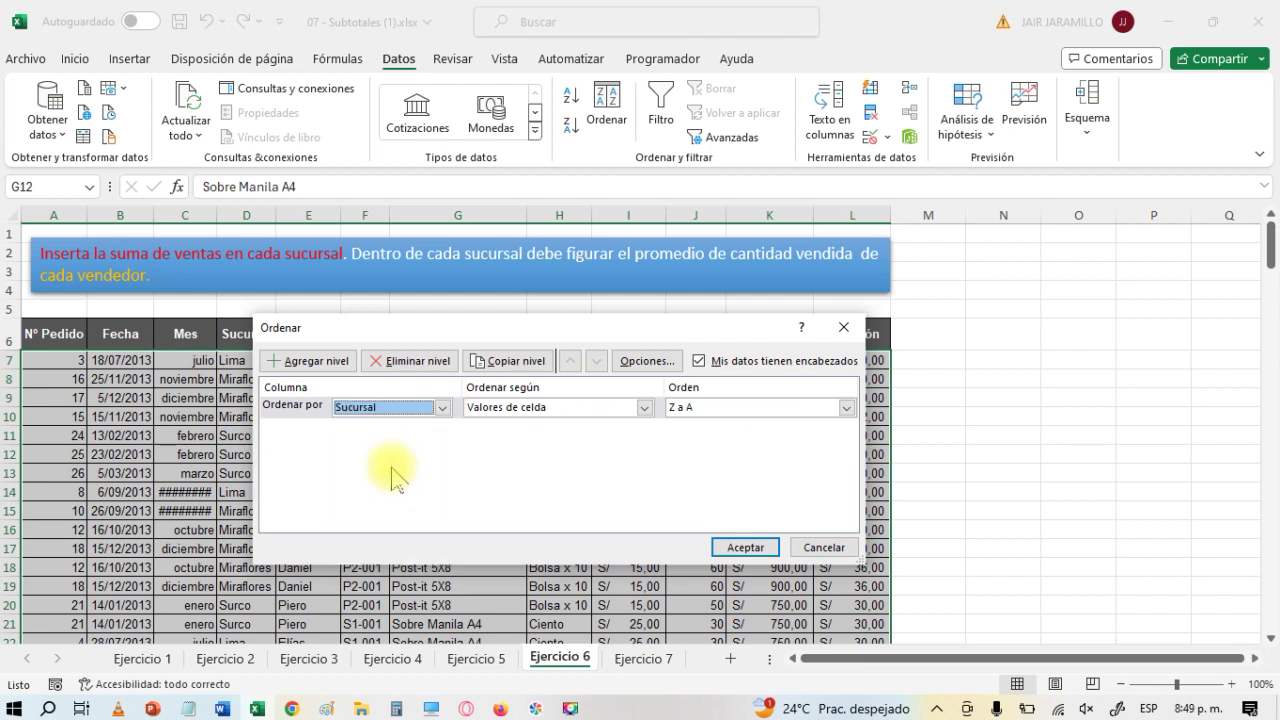
click(715, 409)
click(690, 425)
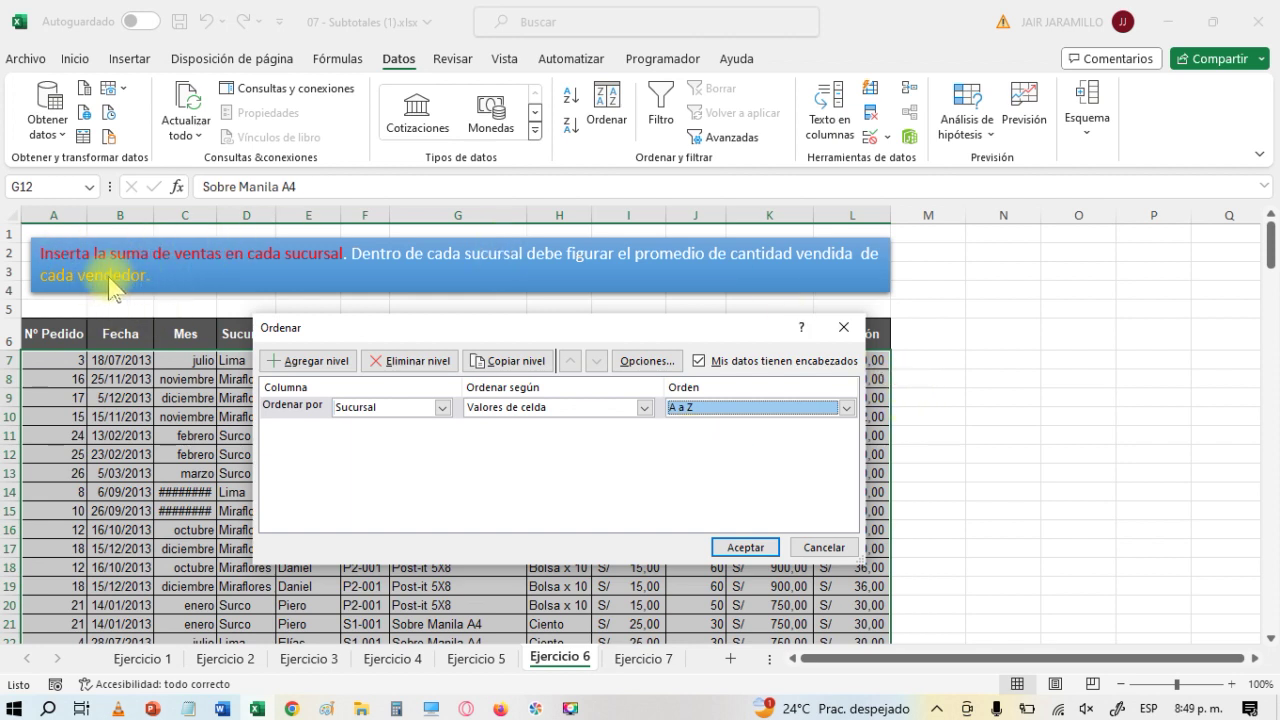
- Add Vendedor, A a Z, as the second sort level and apply the sort to the Ejercicio 6 table
click(428, 437)
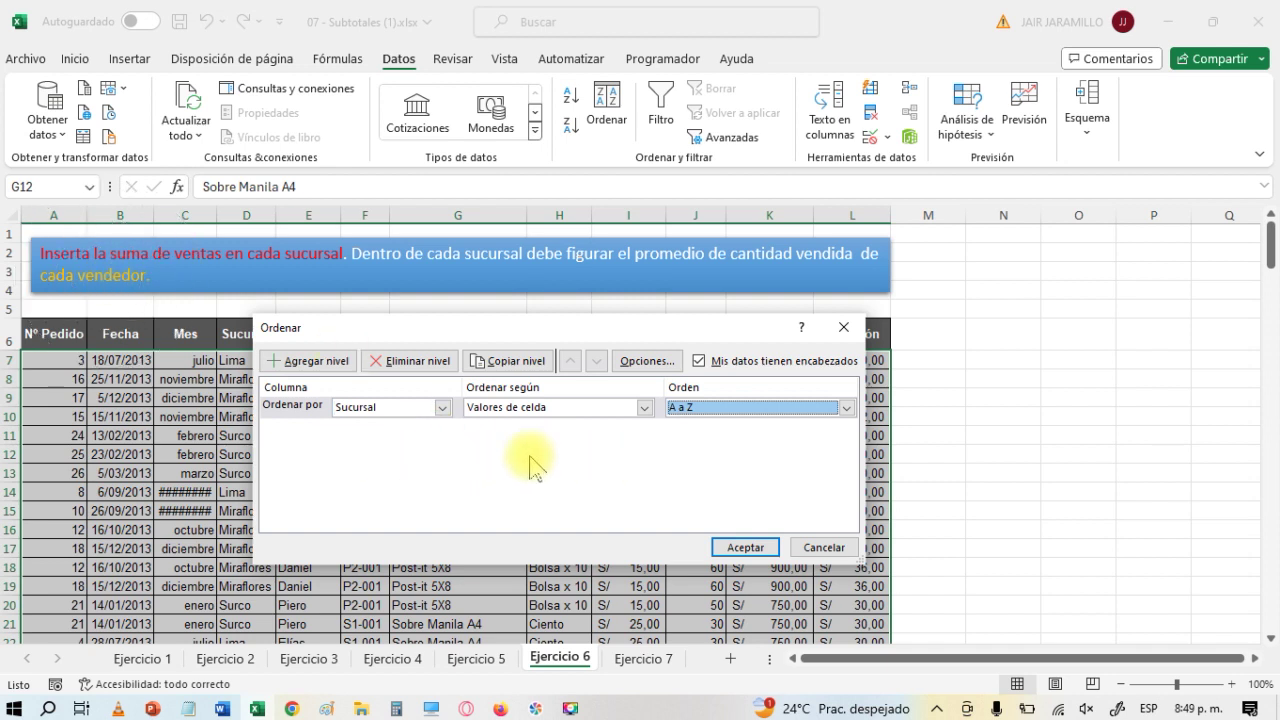
click(307, 362)
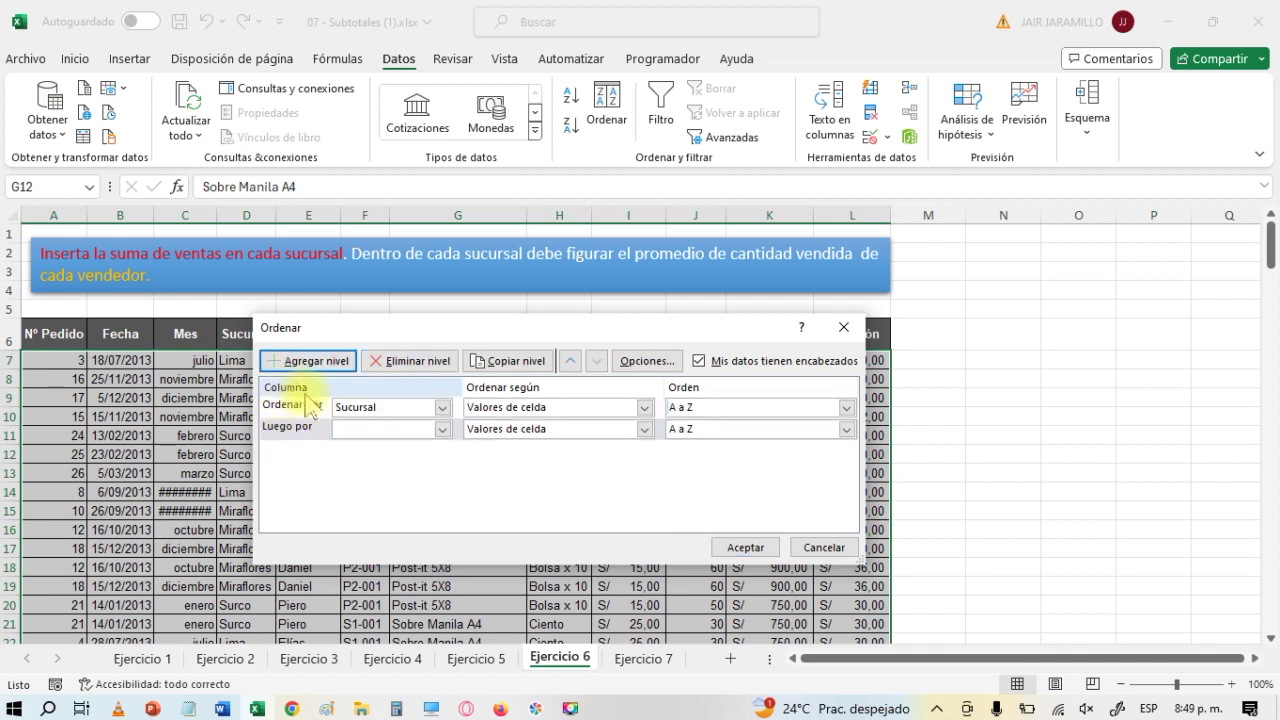
click(441, 428)
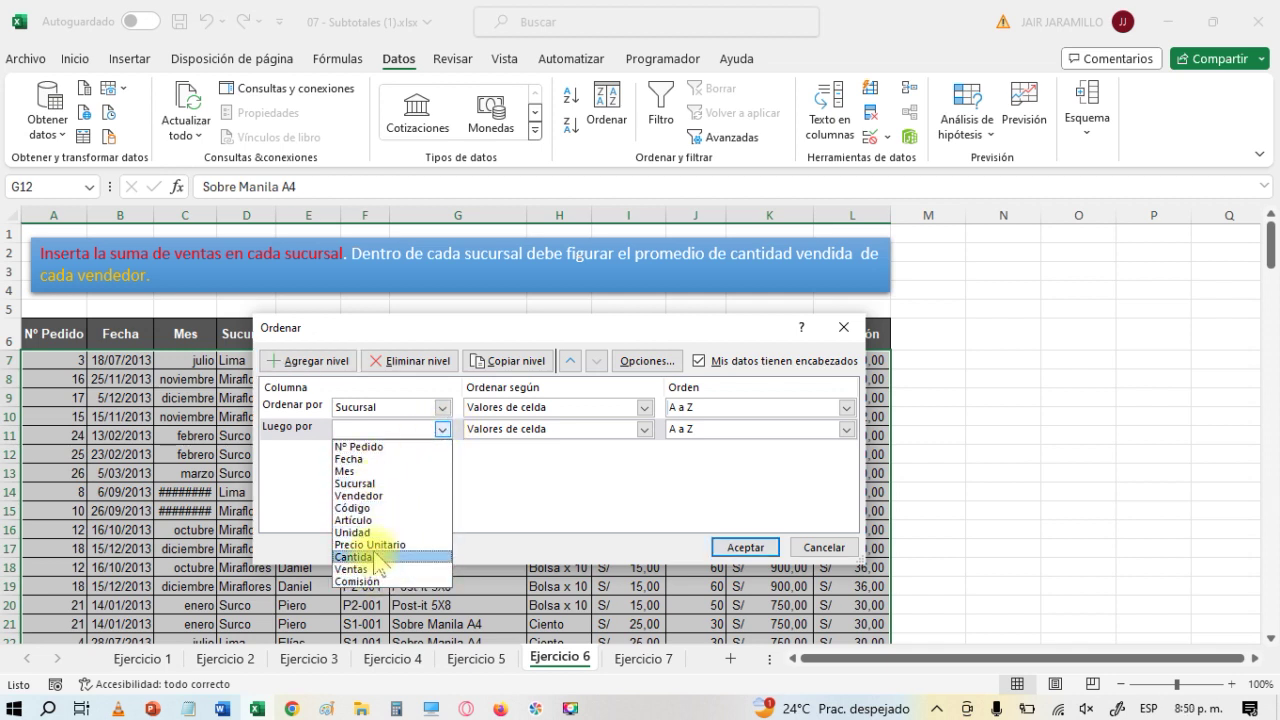
click(380, 495)
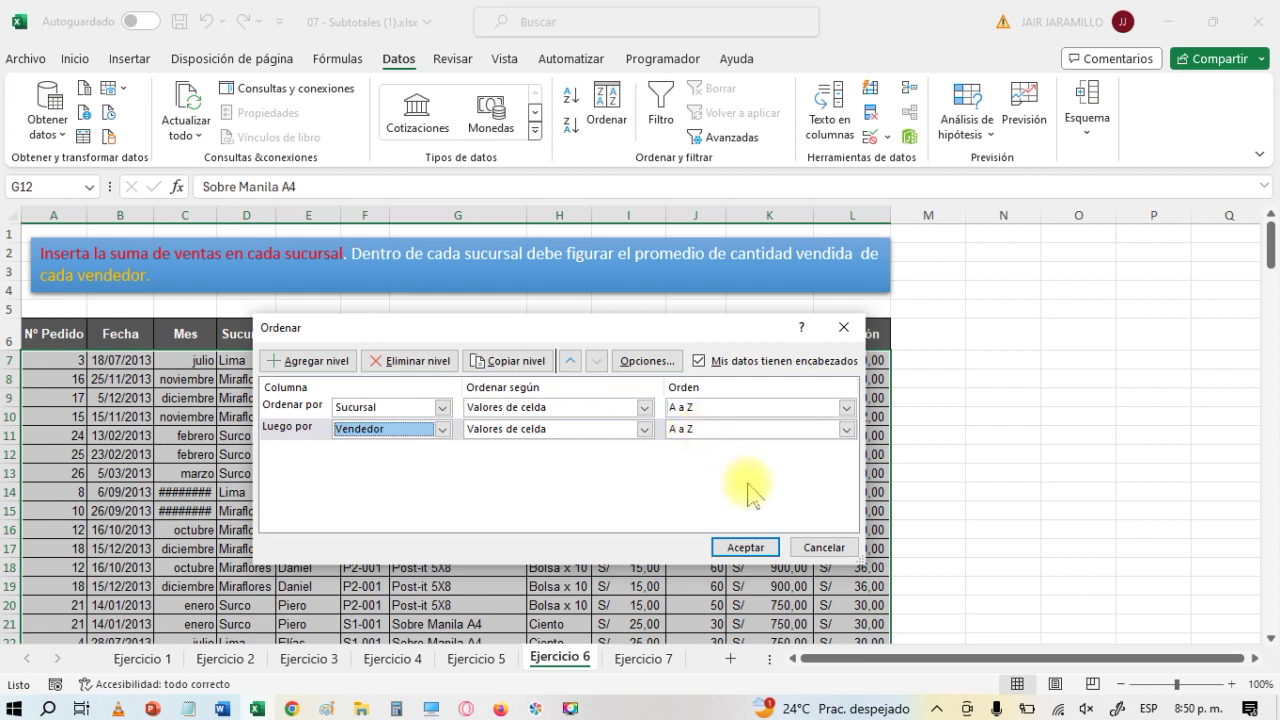
click(748, 549)
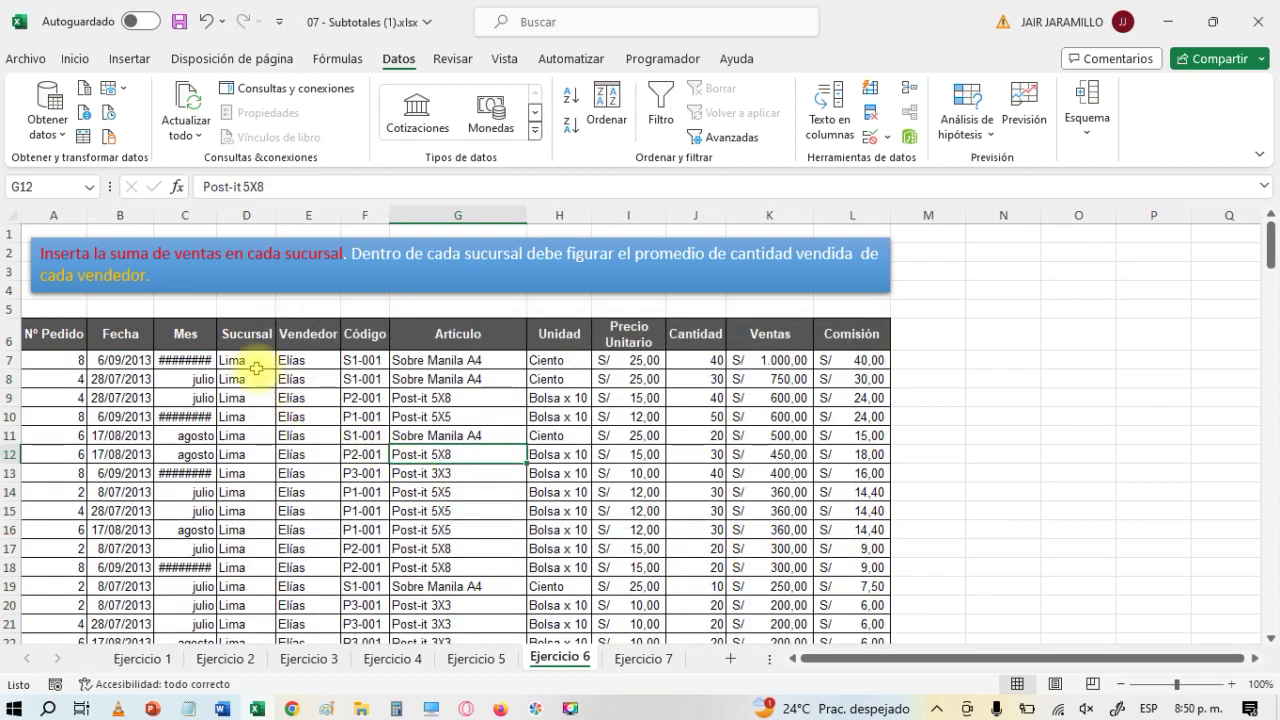
- Check that the Lima rows are grouped together in the Sucursal column of the sorted Ejercicio 6 table
drag(246, 360, 229, 640)
scroll(246, 516, up, 4)
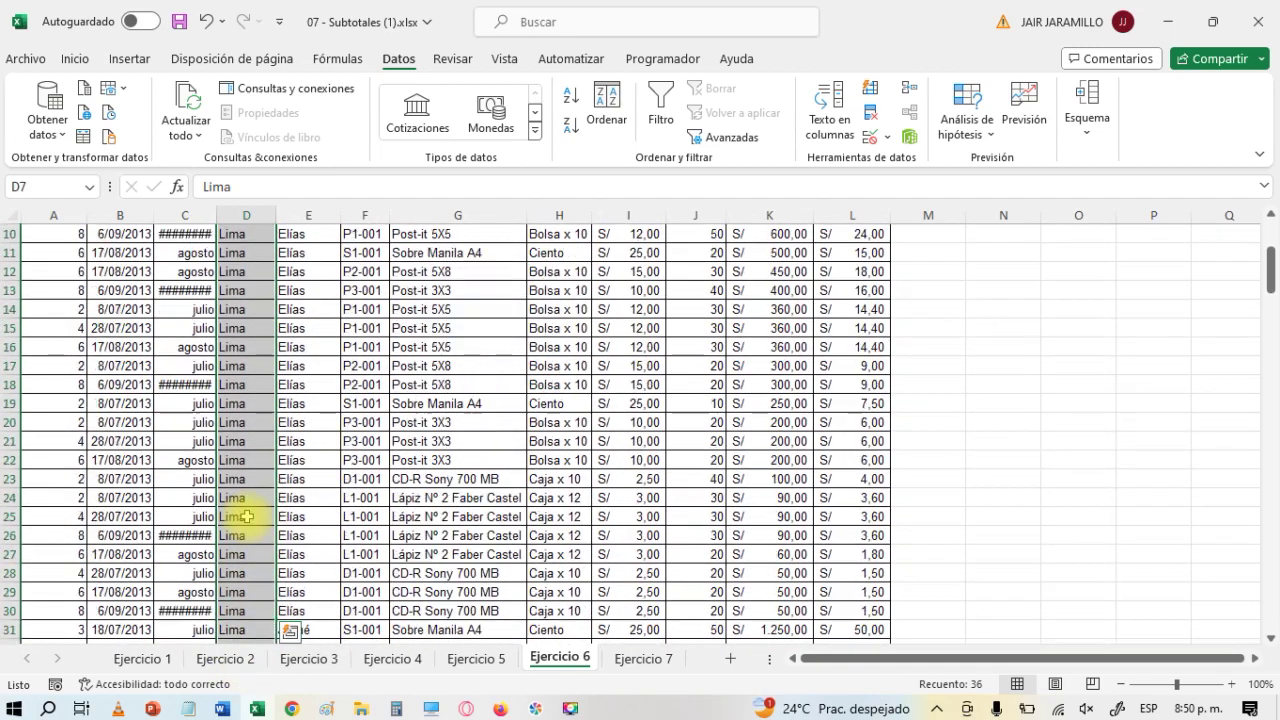
scroll(291, 436, up, 3)
scroll(300, 290, down, 1)
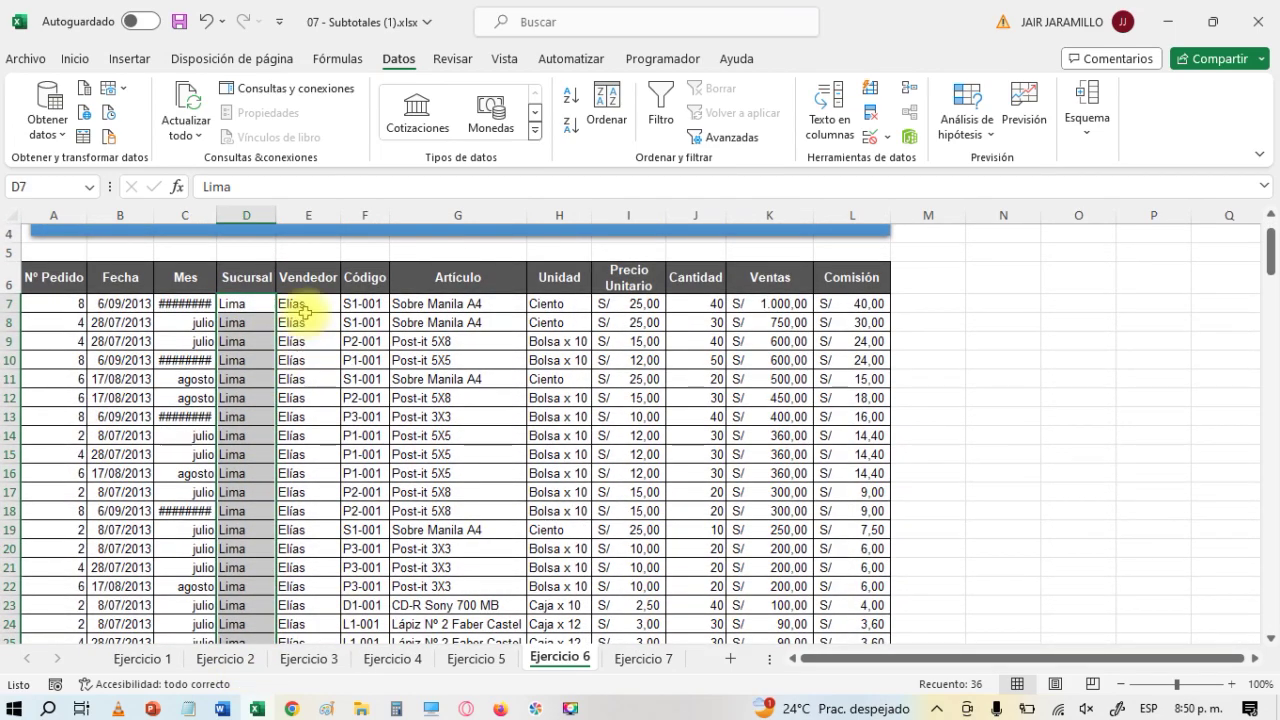
- Check that the Miraflores and Surco rows are also grouped by branch, with each seller's rows together inside the branch
scroll(290, 370, down, 4)
scroll(300, 380, down, 9)
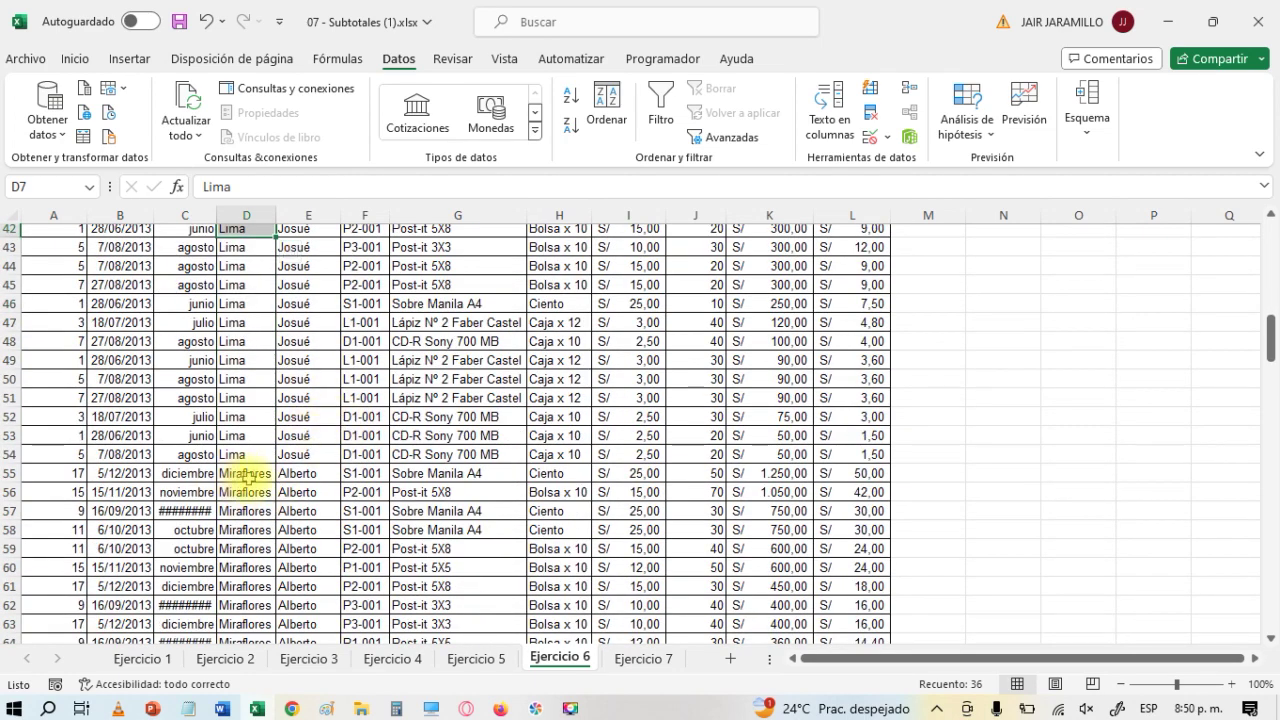
drag(241, 474, 330, 380)
click(287, 441)
drag(232, 384, 327, 577)
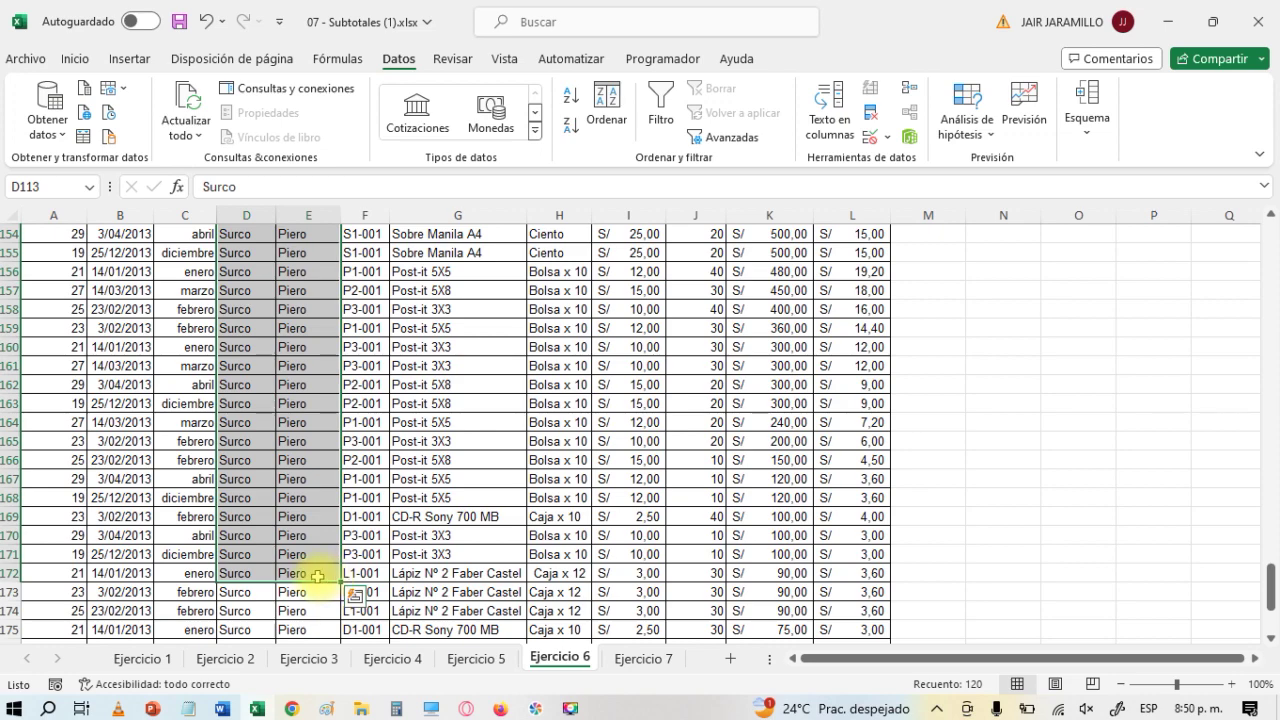
scroll(251, 560, up, 2)
scroll(233, 450, up, 4)
scroll(332, 444, up, 3)
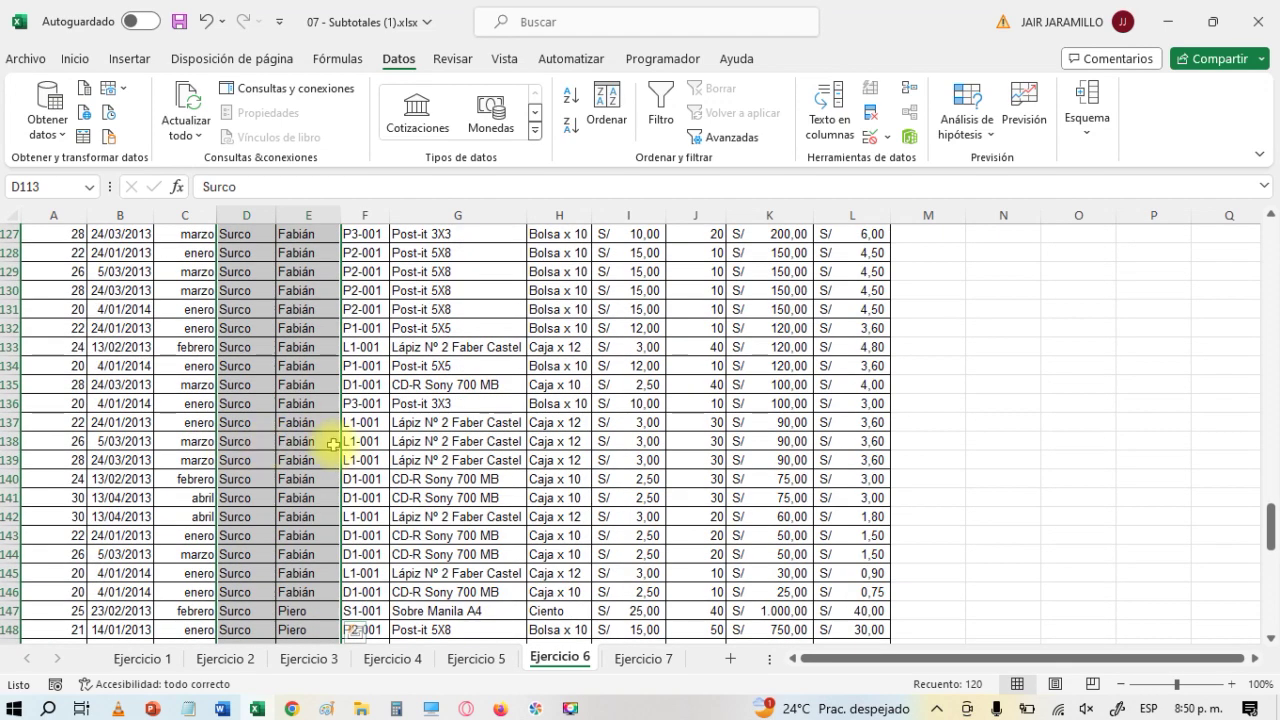
scroll(332, 444, up, 20)
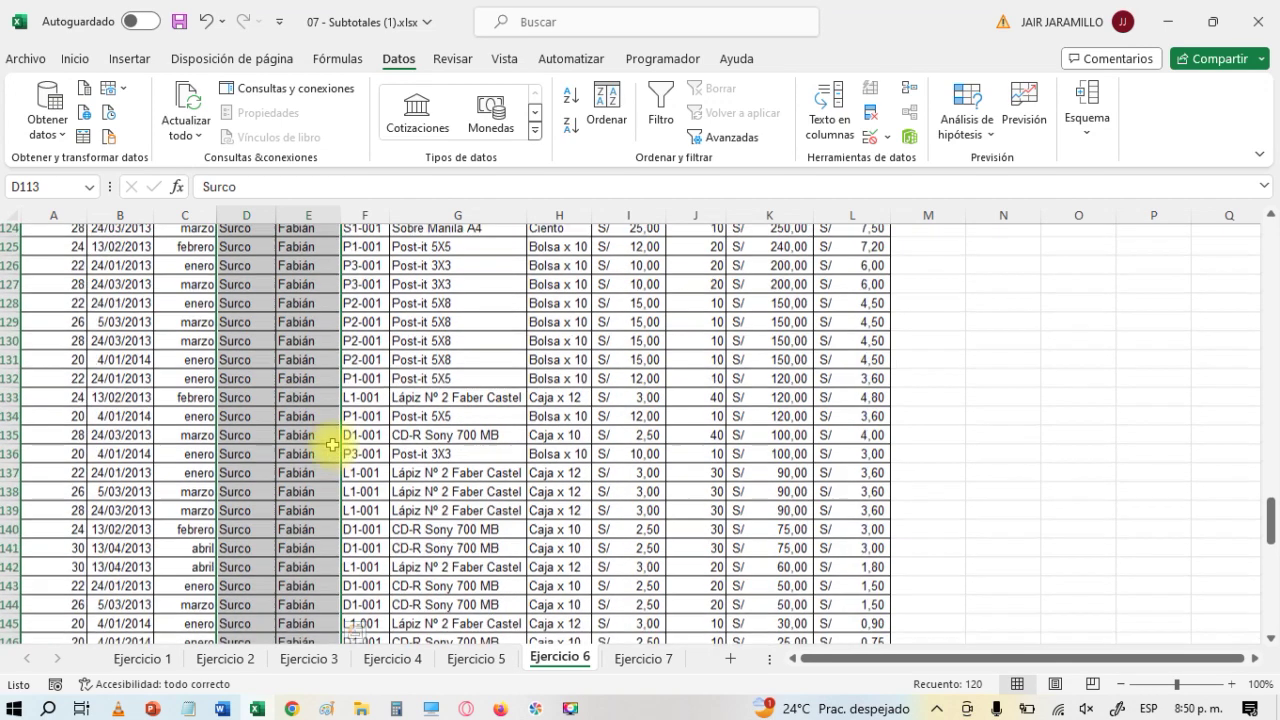
scroll(332, 444, up, 8)
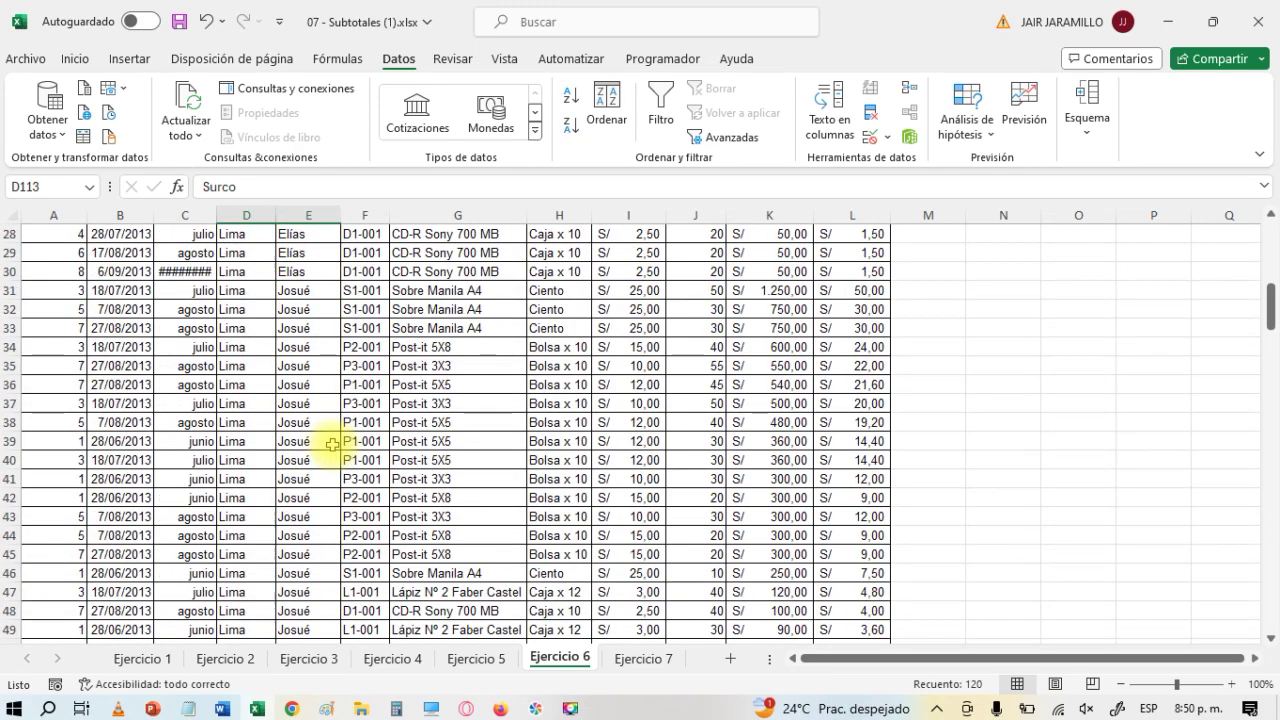
- Add subtotals to the Ejercicio 6 table that sum only Ventas at each change in Sucursal
click(332, 444)
scroll(355, 448, up, 8)
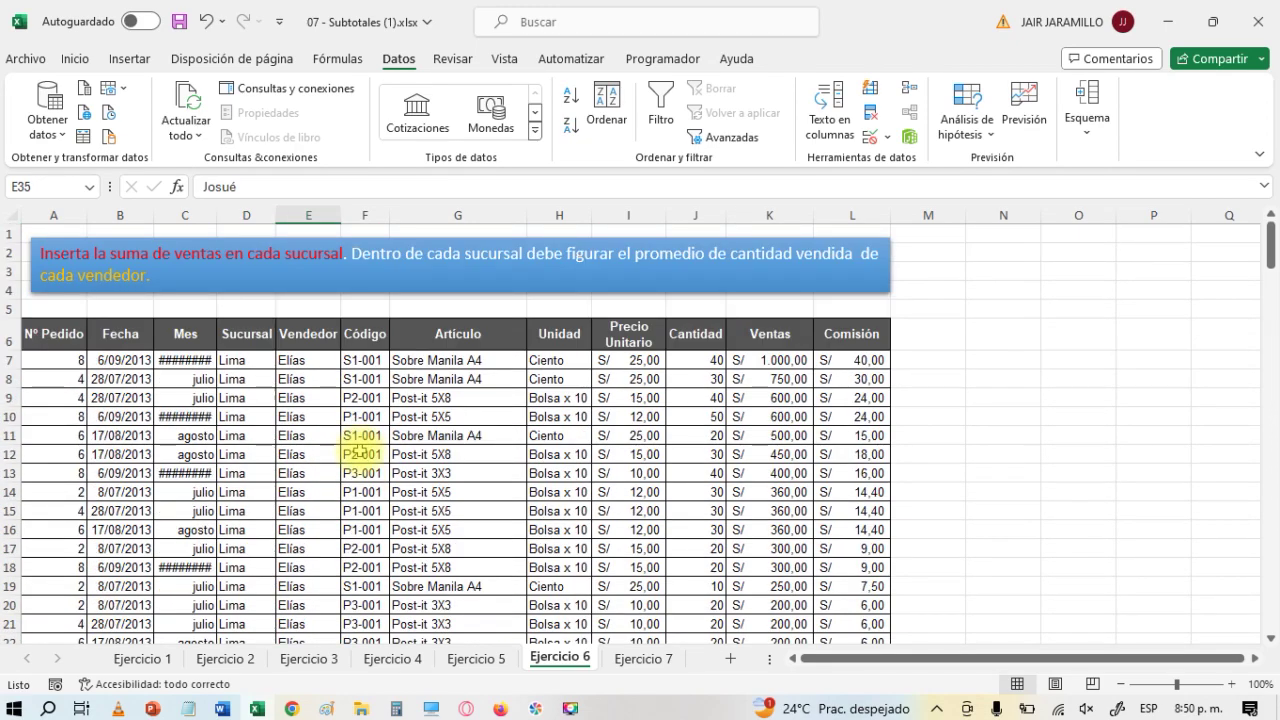
click(1086, 120)
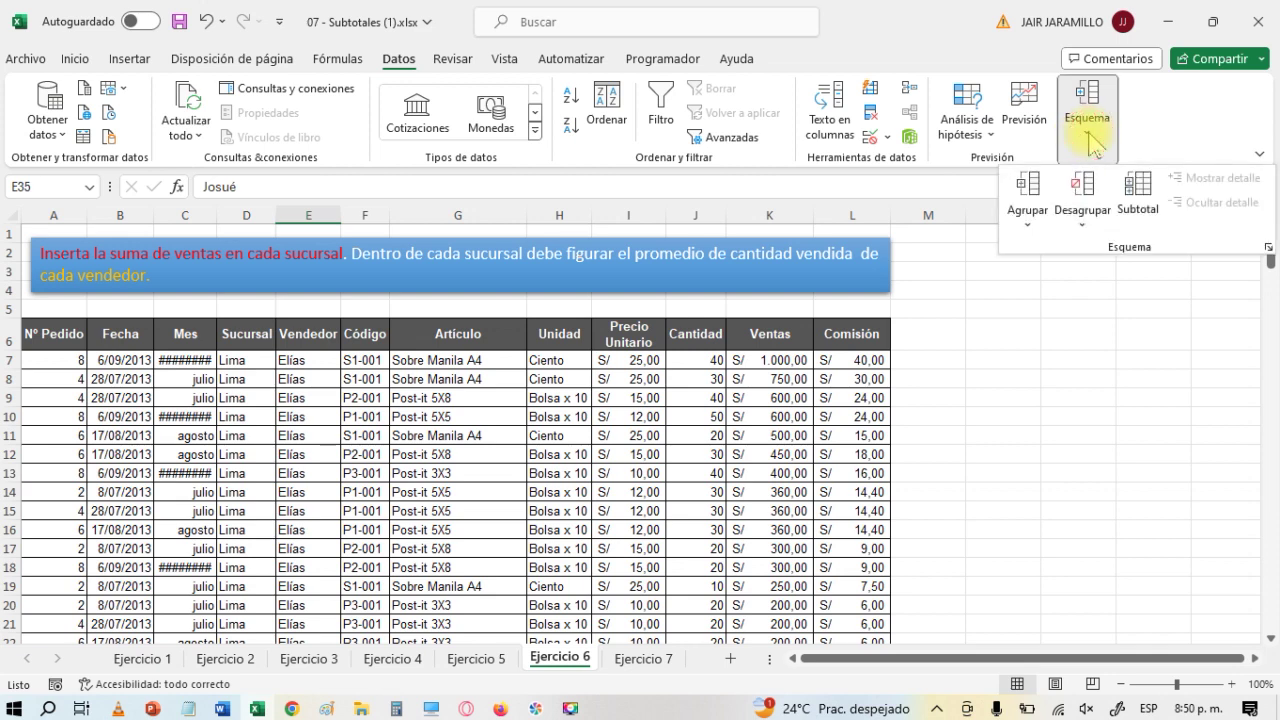
click(1140, 192)
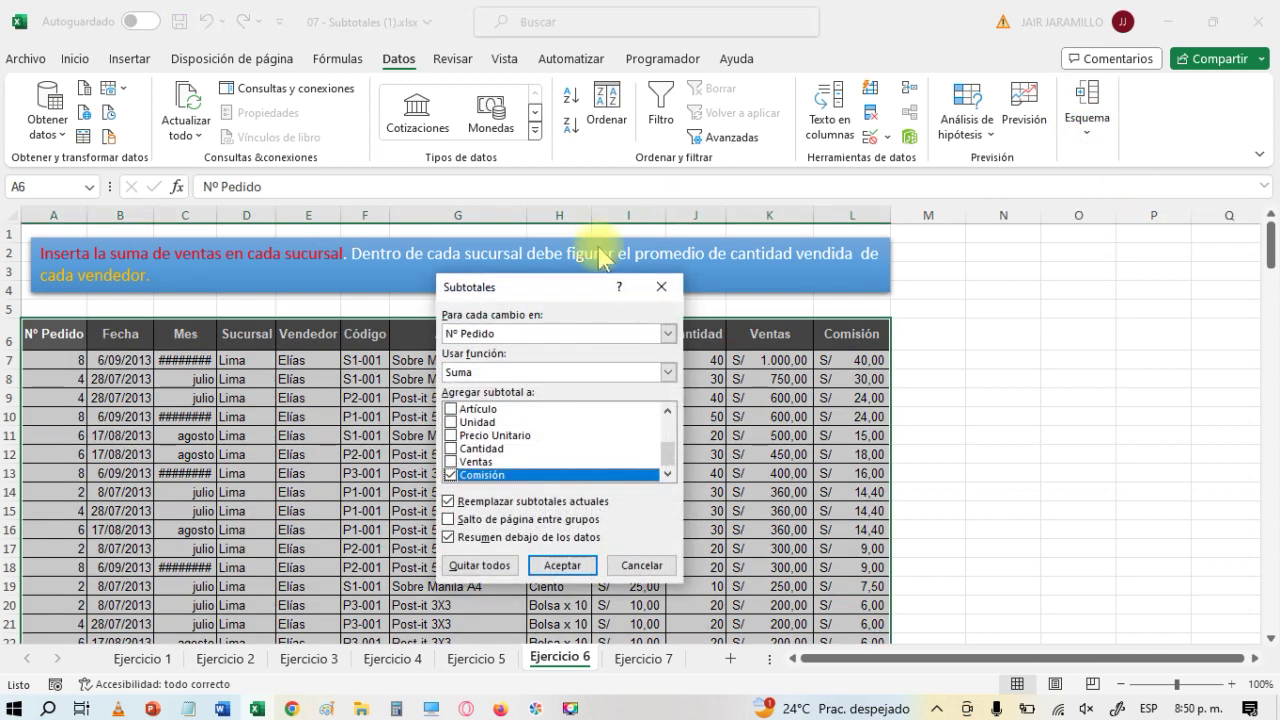
drag(537, 295, 598, 305)
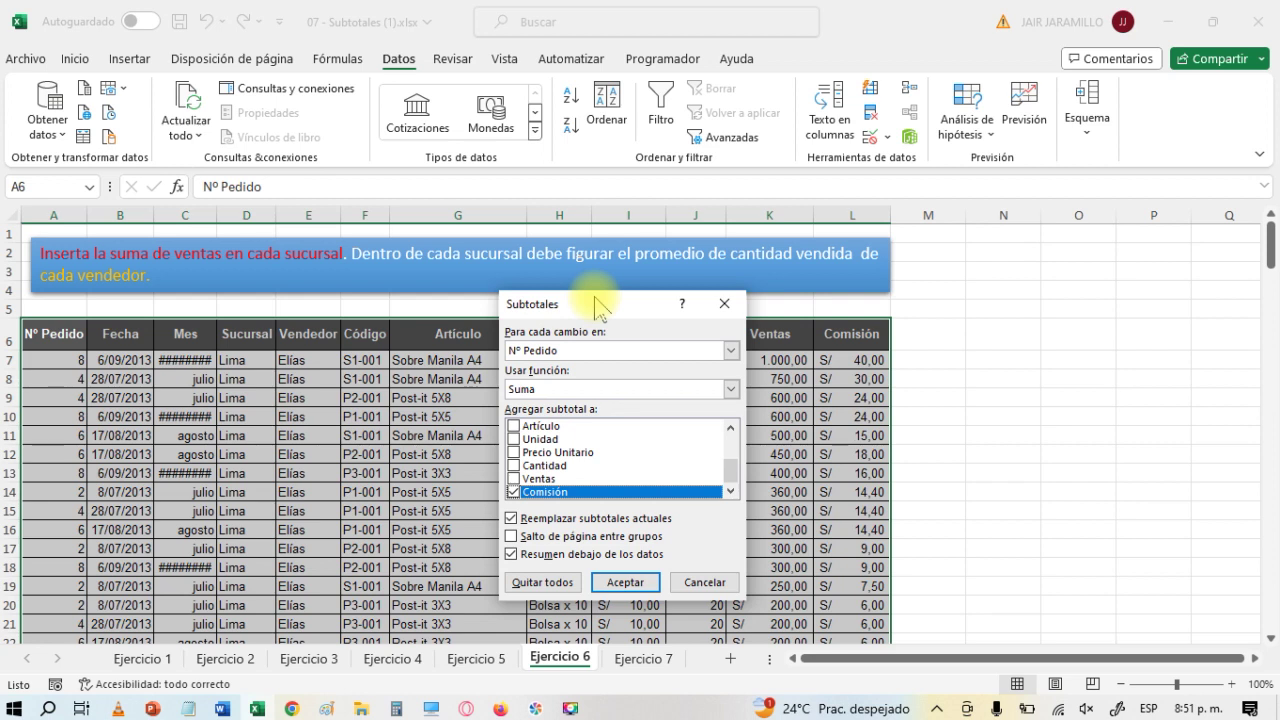
click(607, 350)
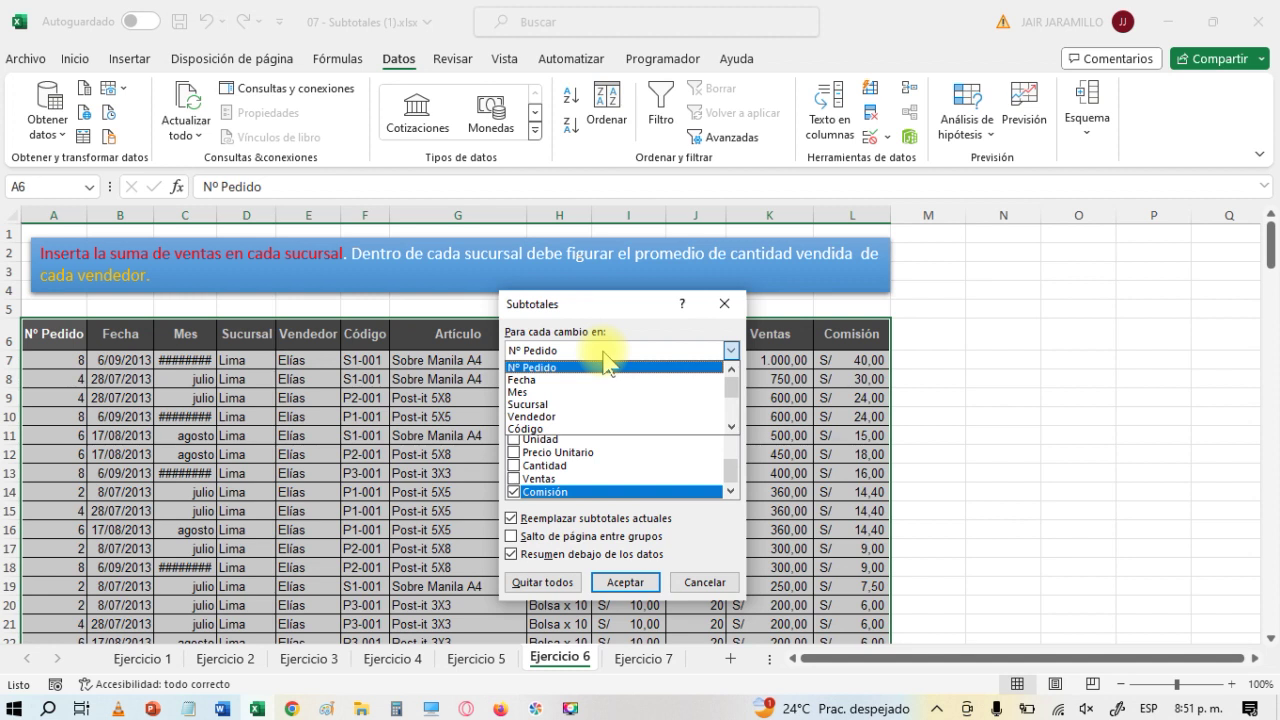
click(530, 404)
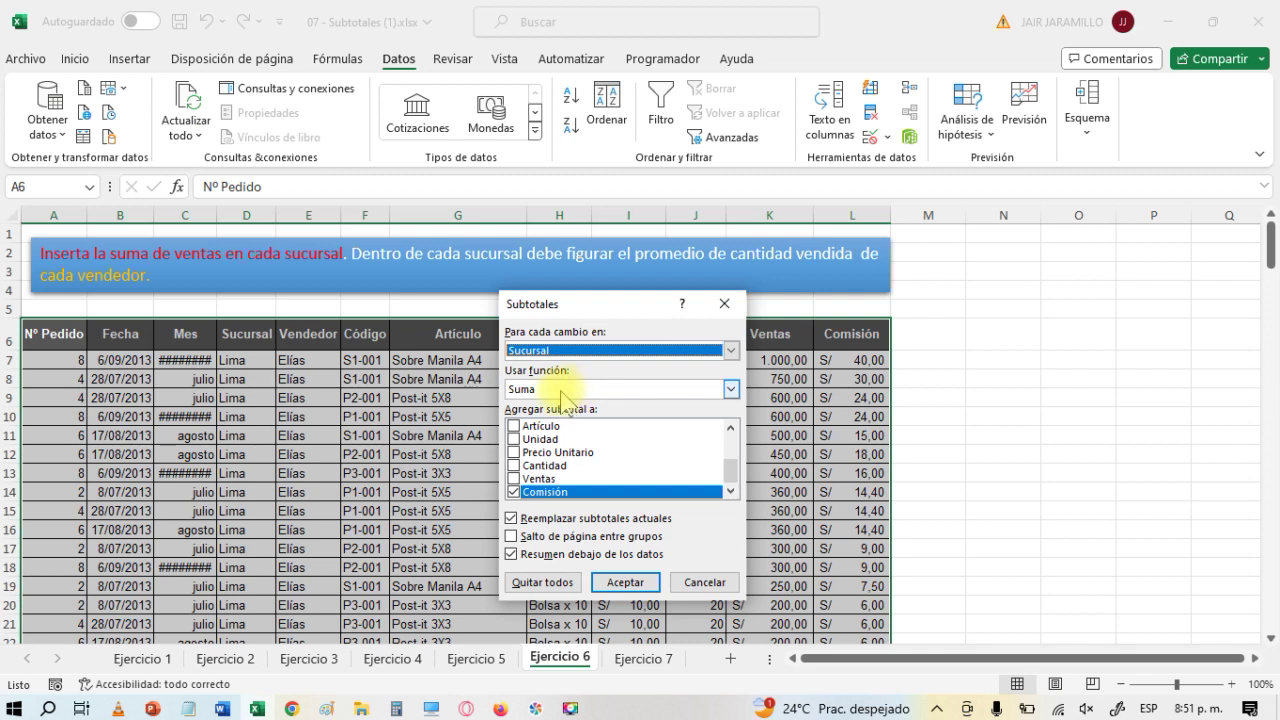
click(513, 492)
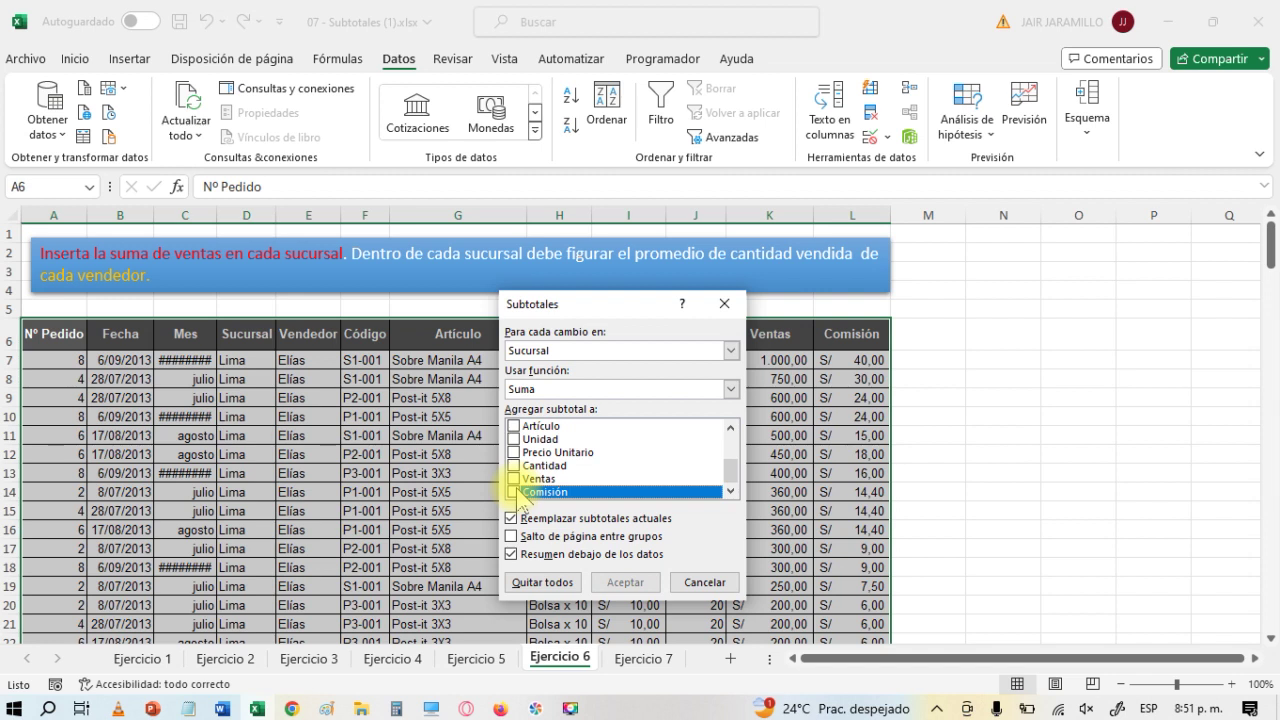
click(513, 479)
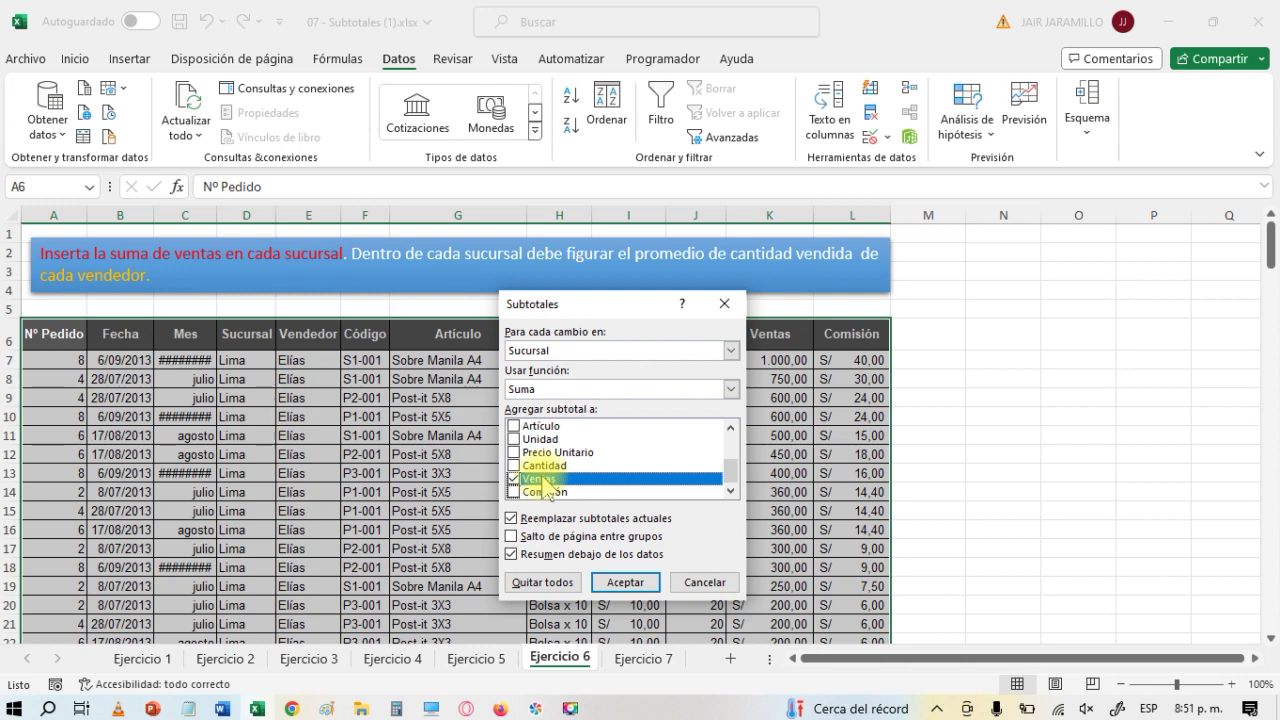
click(625, 582)
- Review the sales total rows inserted below the Lima, Miraflores and Surco groups
scroll(300, 368, down, 11)
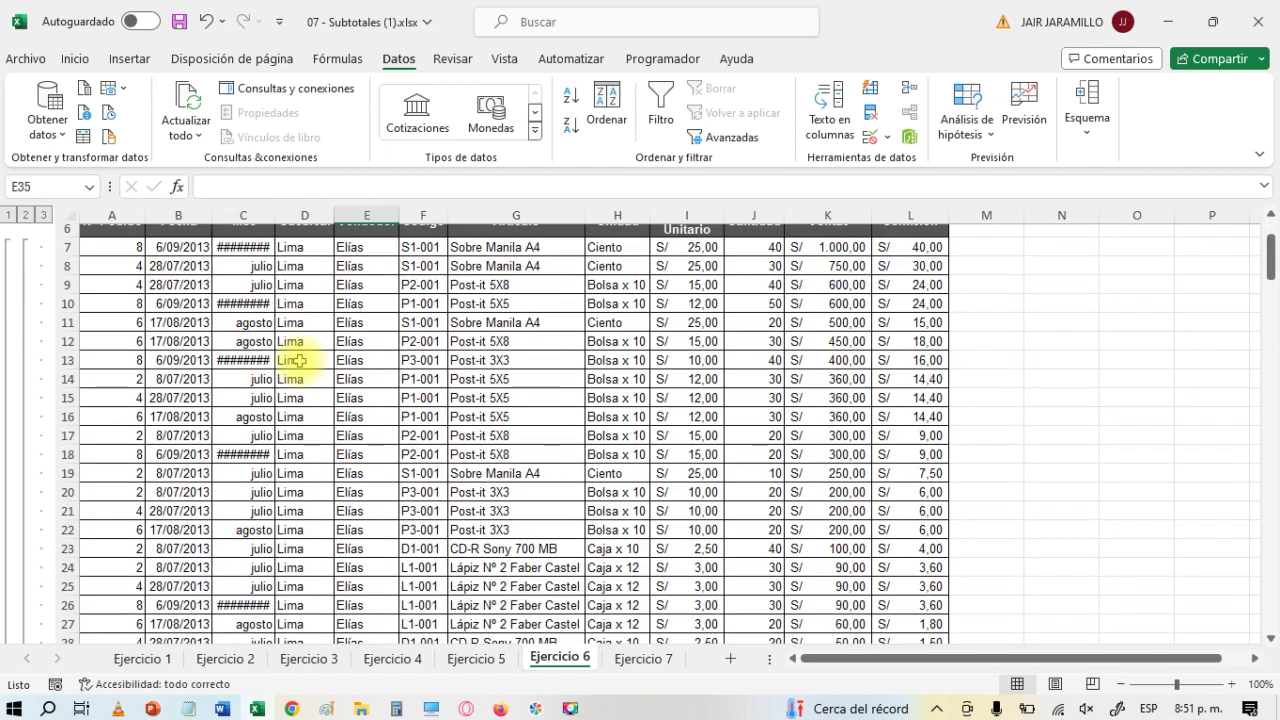
scroll(302, 368, down, 4)
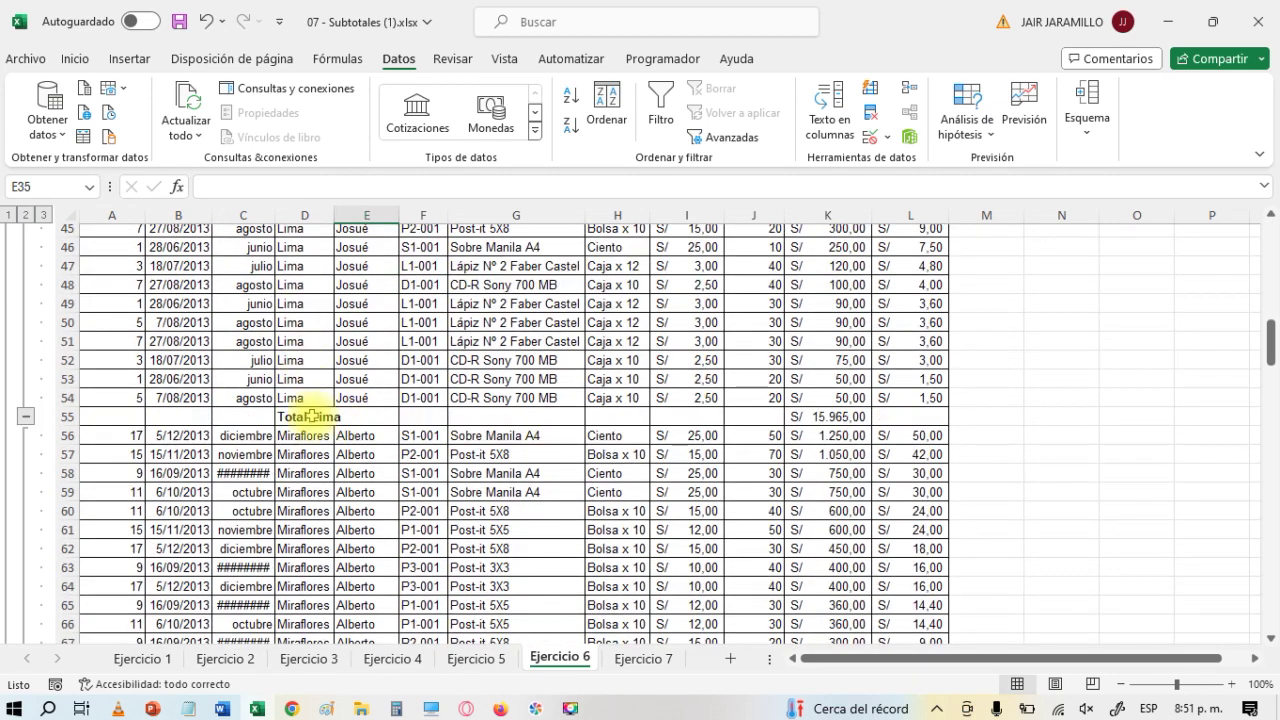
click(312, 416)
click(816, 415)
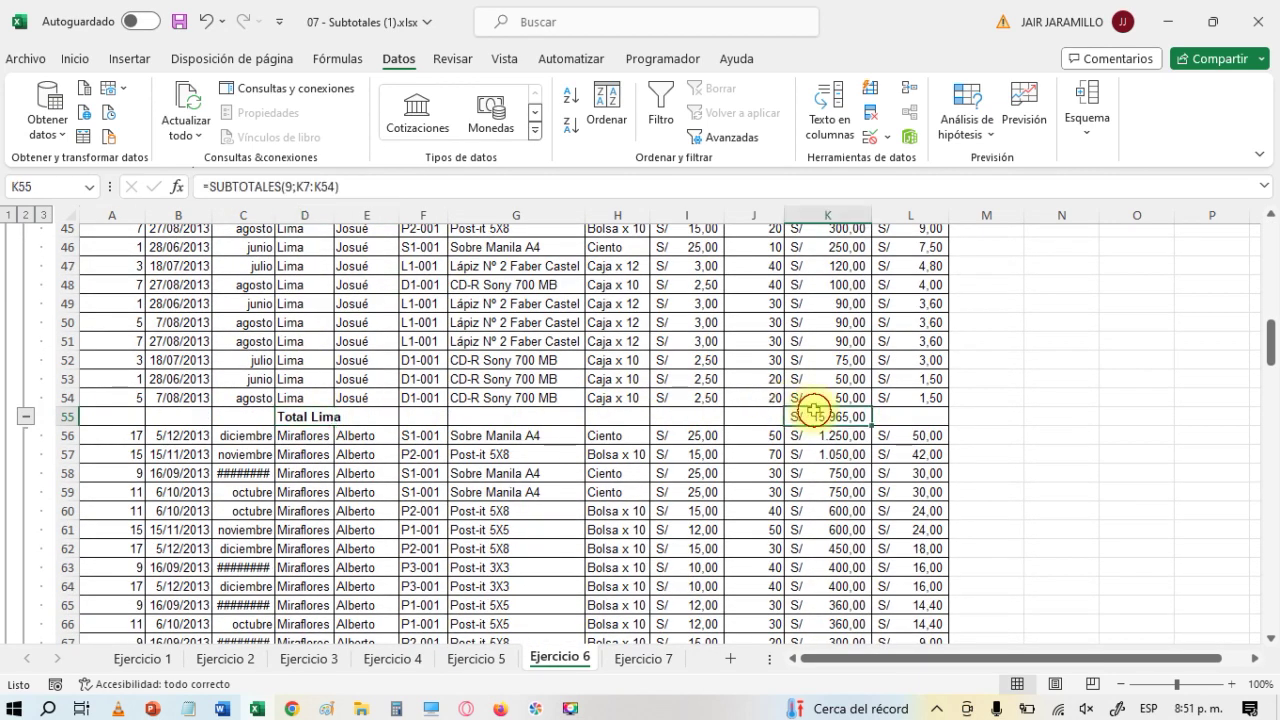
click(318, 417)
scroll(320, 420, down, 17)
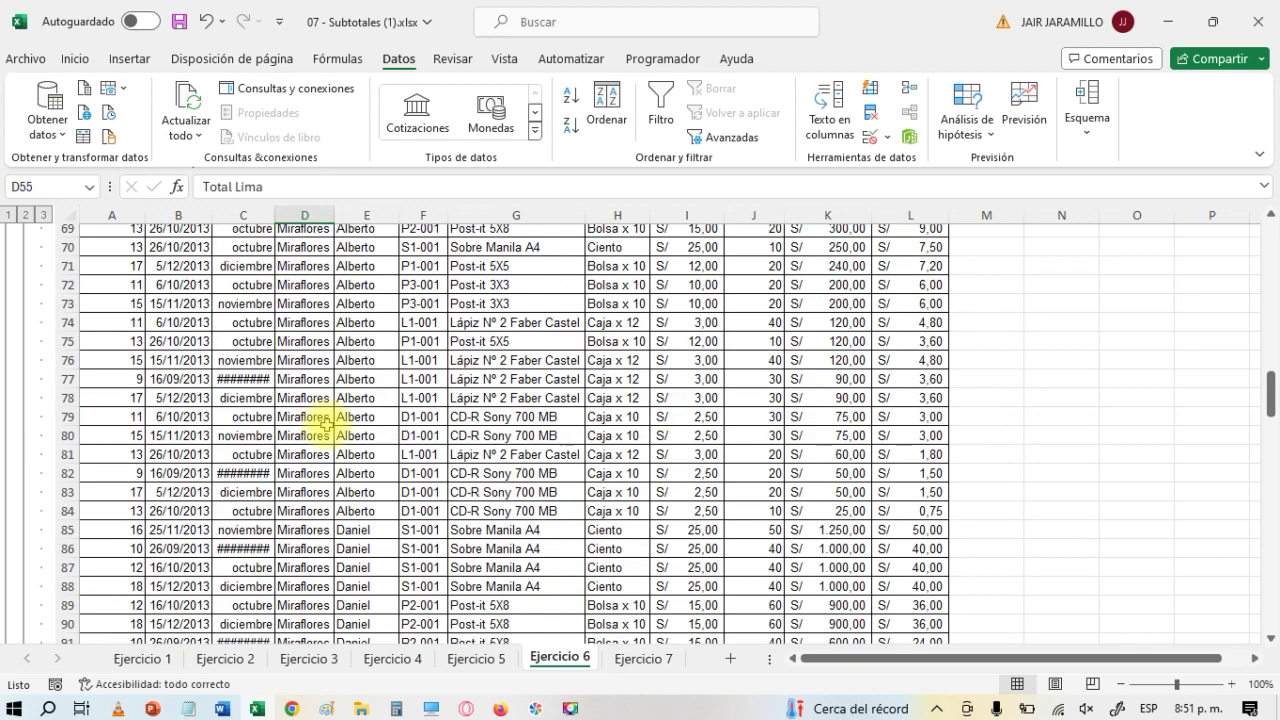
scroll(326, 425, down, 2)
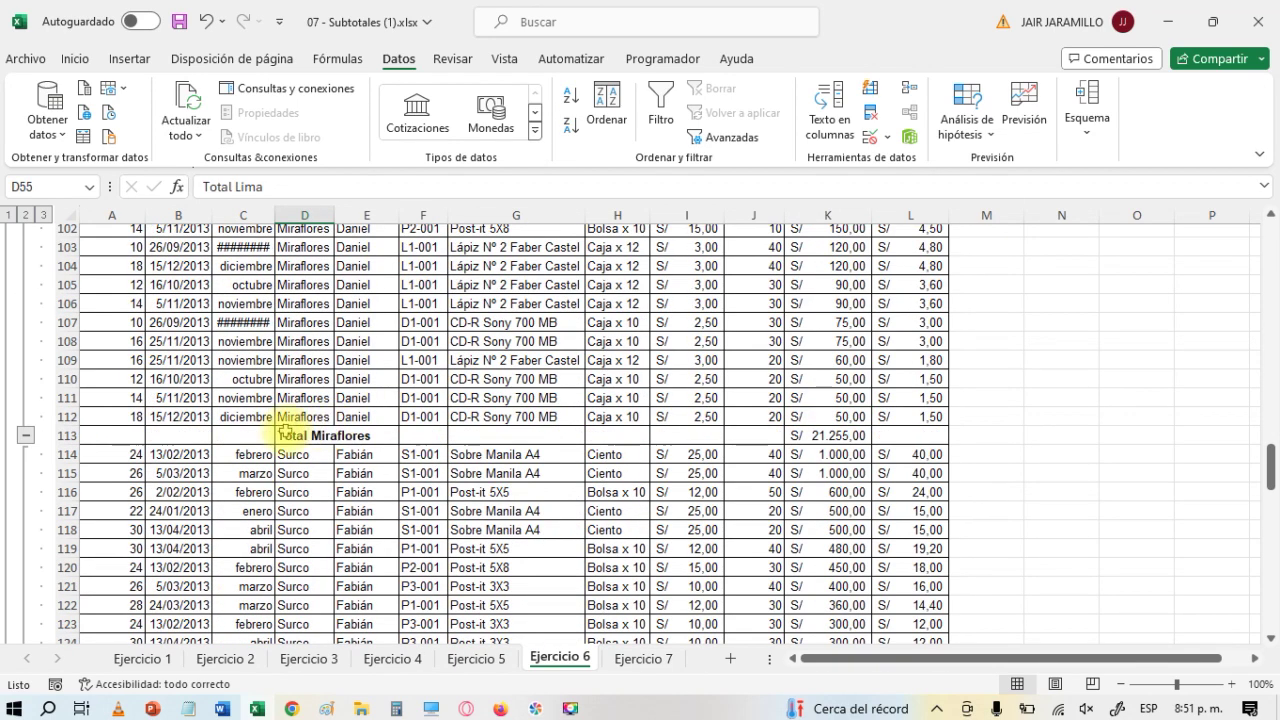
click(296, 435)
click(838, 433)
scroll(330, 440, down, 20)
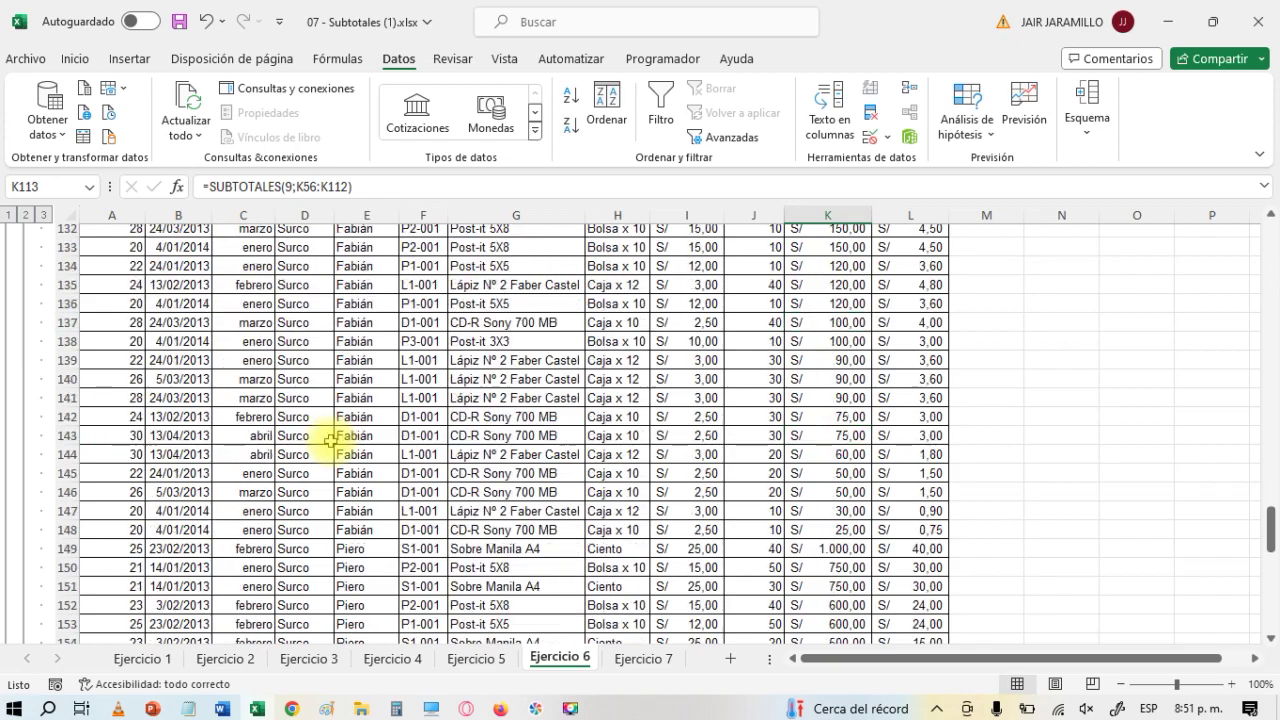
scroll(330, 441, down, 1)
click(328, 435)
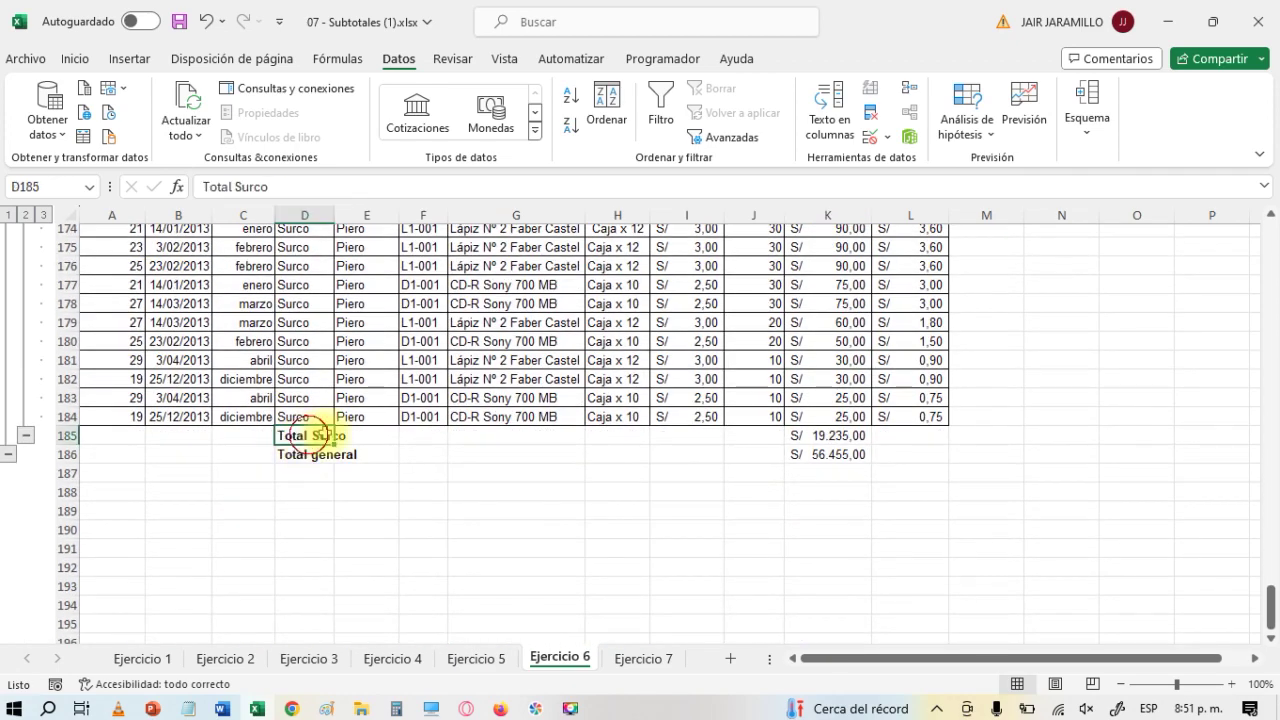
click(801, 432)
scroll(555, 435, up, 20)
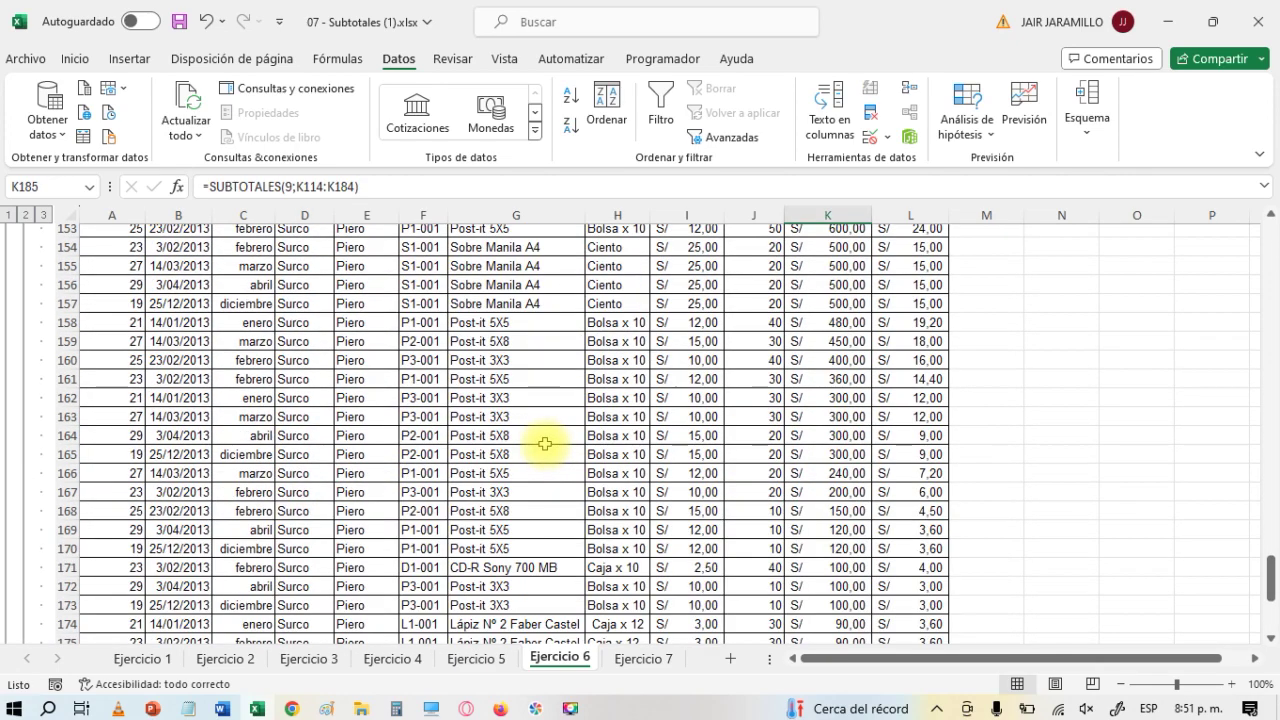
scroll(545, 443, up, 20)
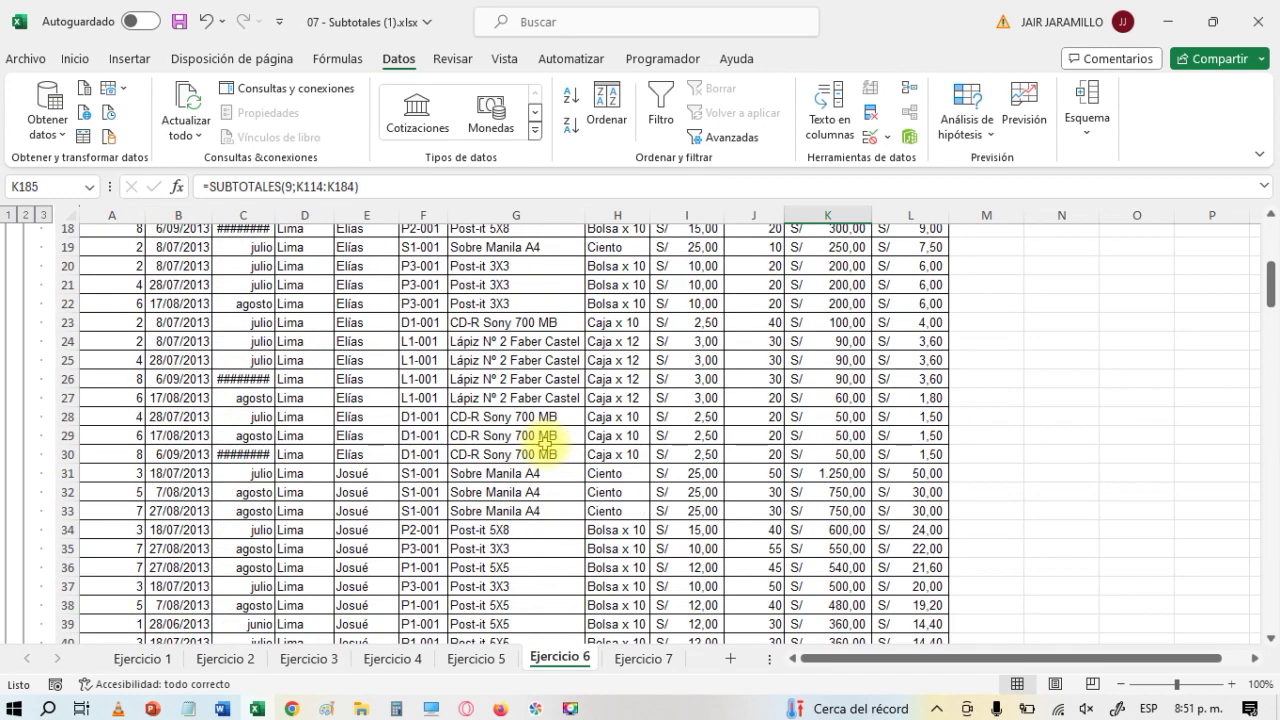
- Start a second subtotal for the instruction's second sentence, with Reemplazar subtotales actuales turned off
drag(414, 251, 597, 357)
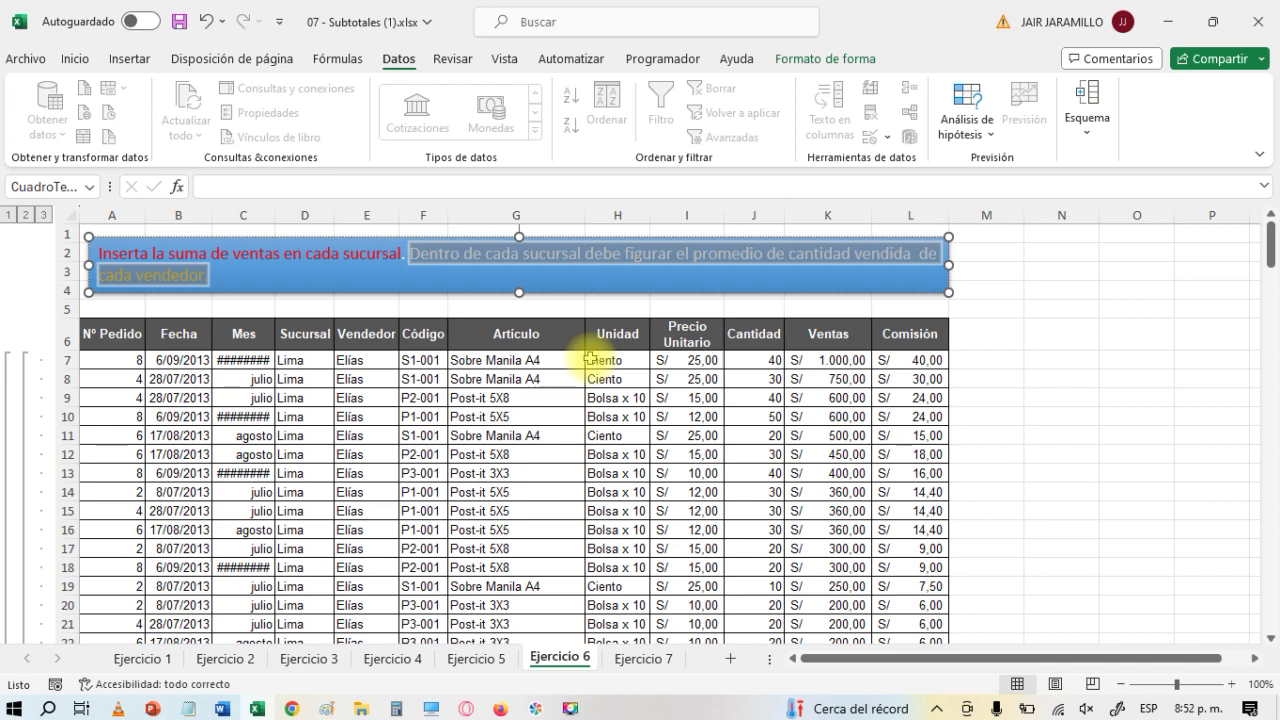
click(352, 436)
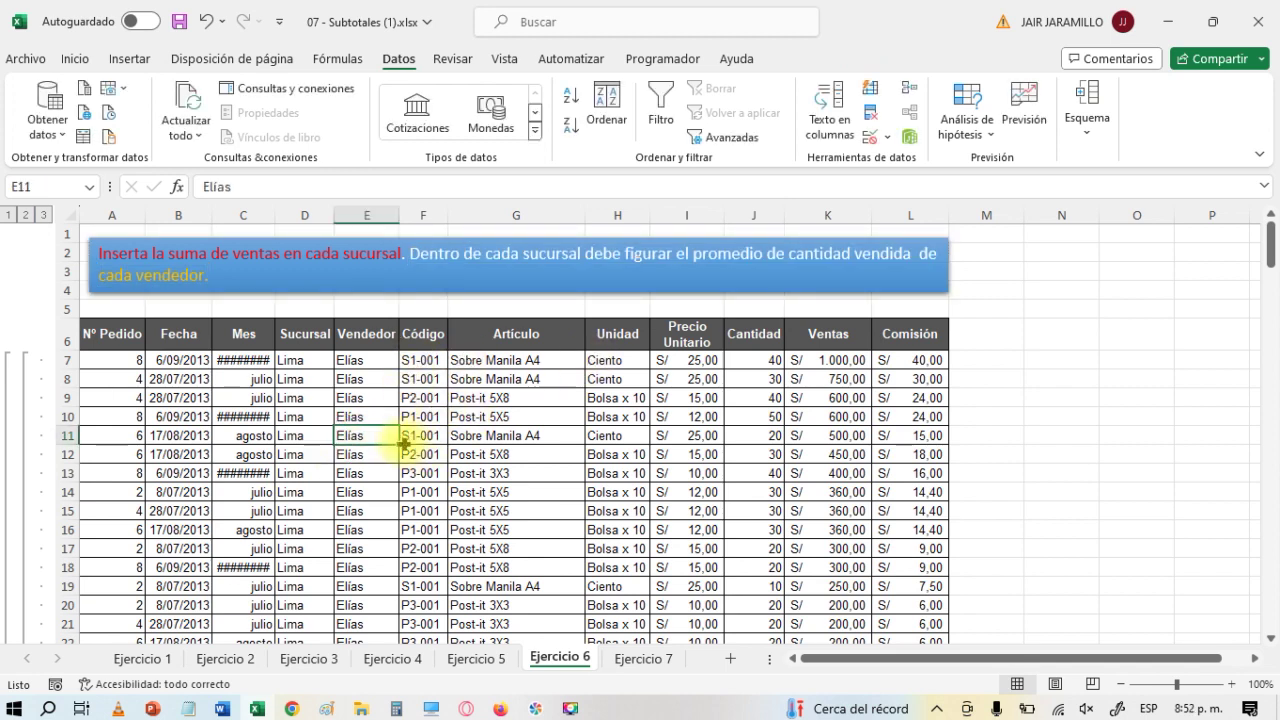
click(1106, 136)
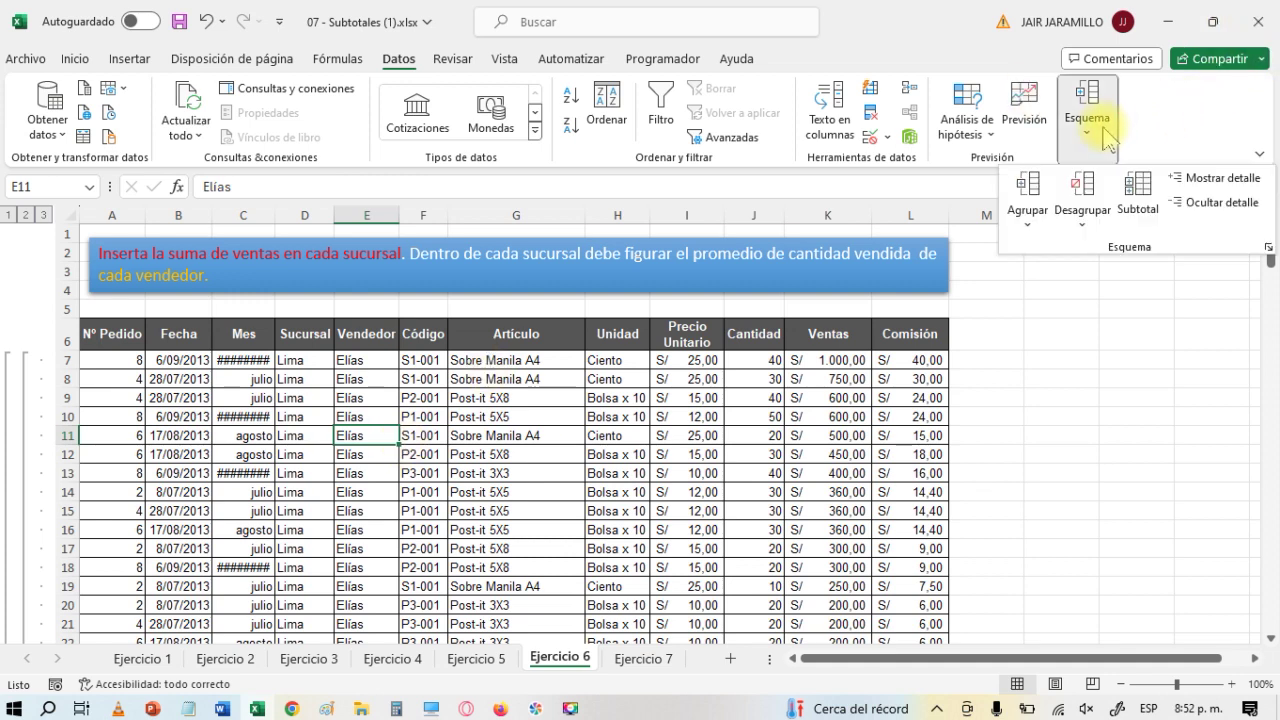
click(1137, 197)
drag(597, 306, 630, 322)
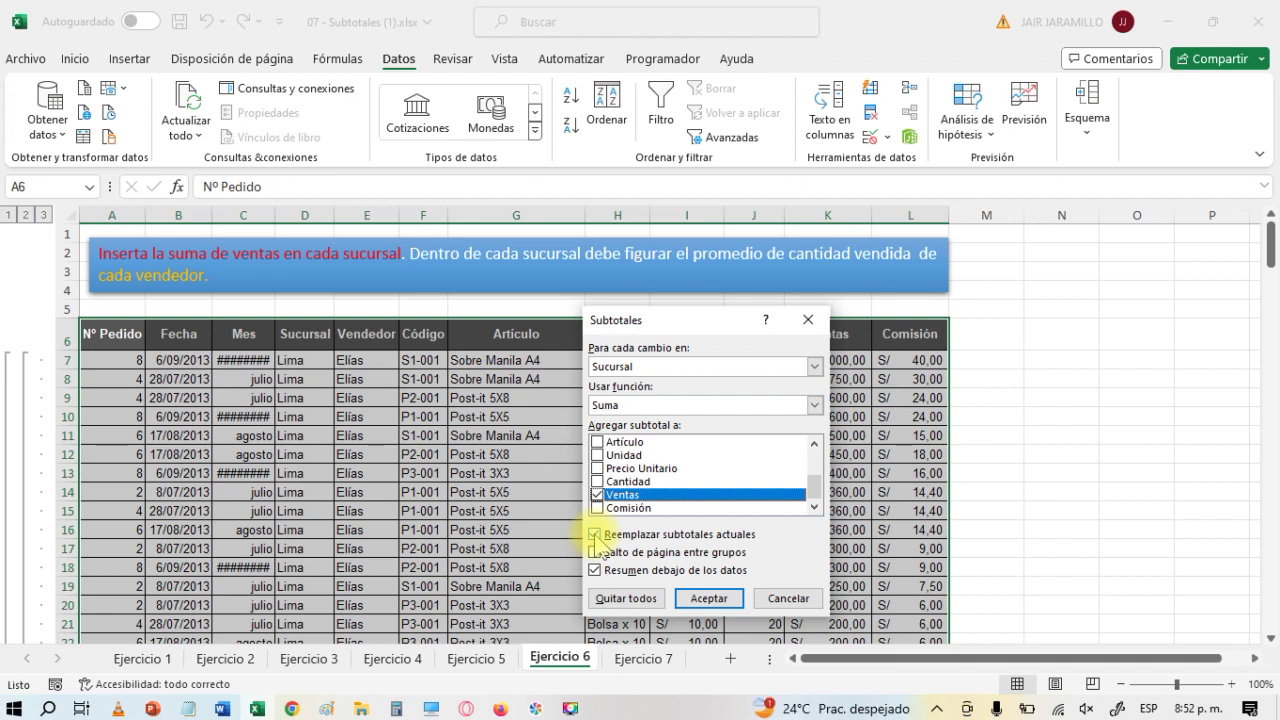
click(597, 537)
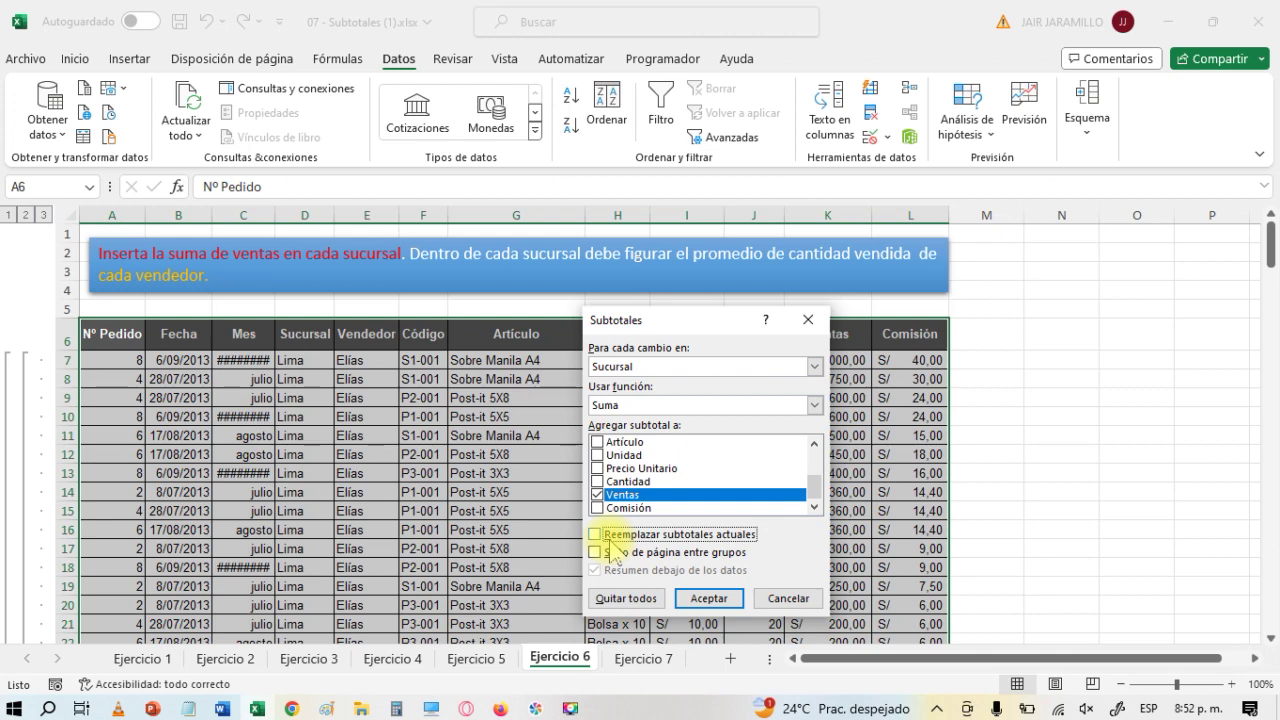
- Set the second subtotal to the Promedio of only Cantidad at each change in Vendedor and apply it
drag(656, 328, 682, 328)
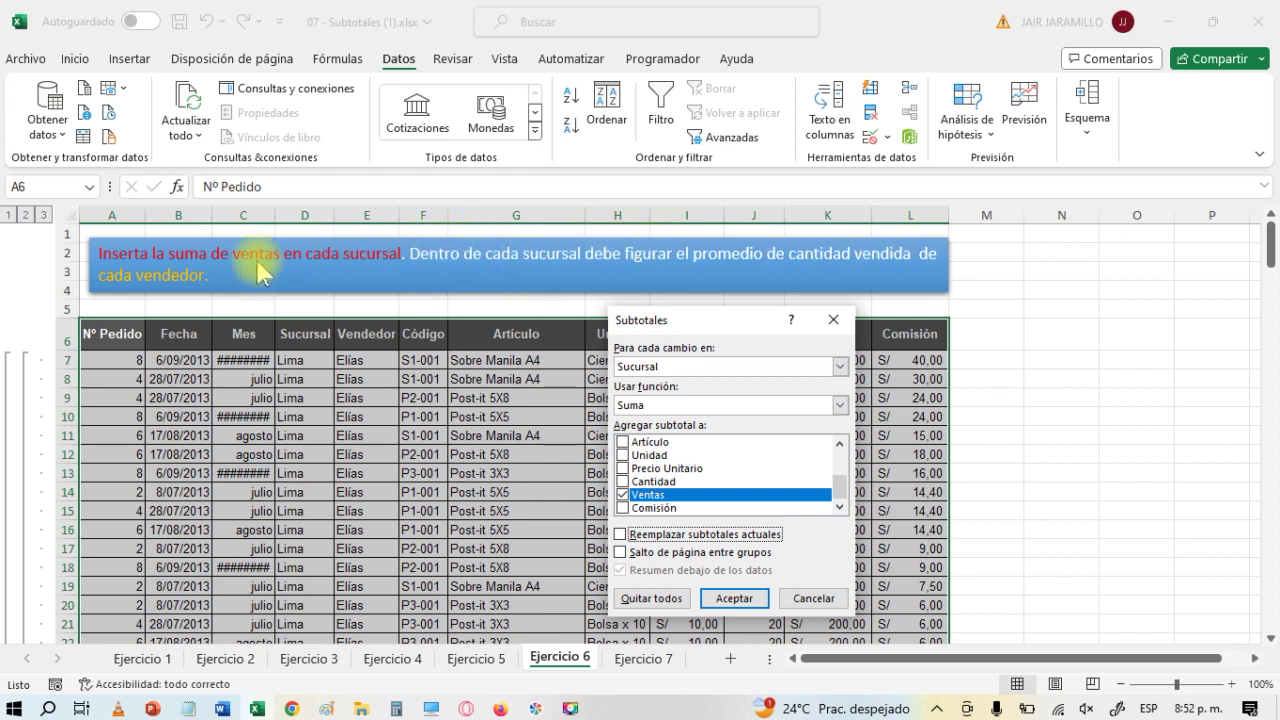
click(688, 368)
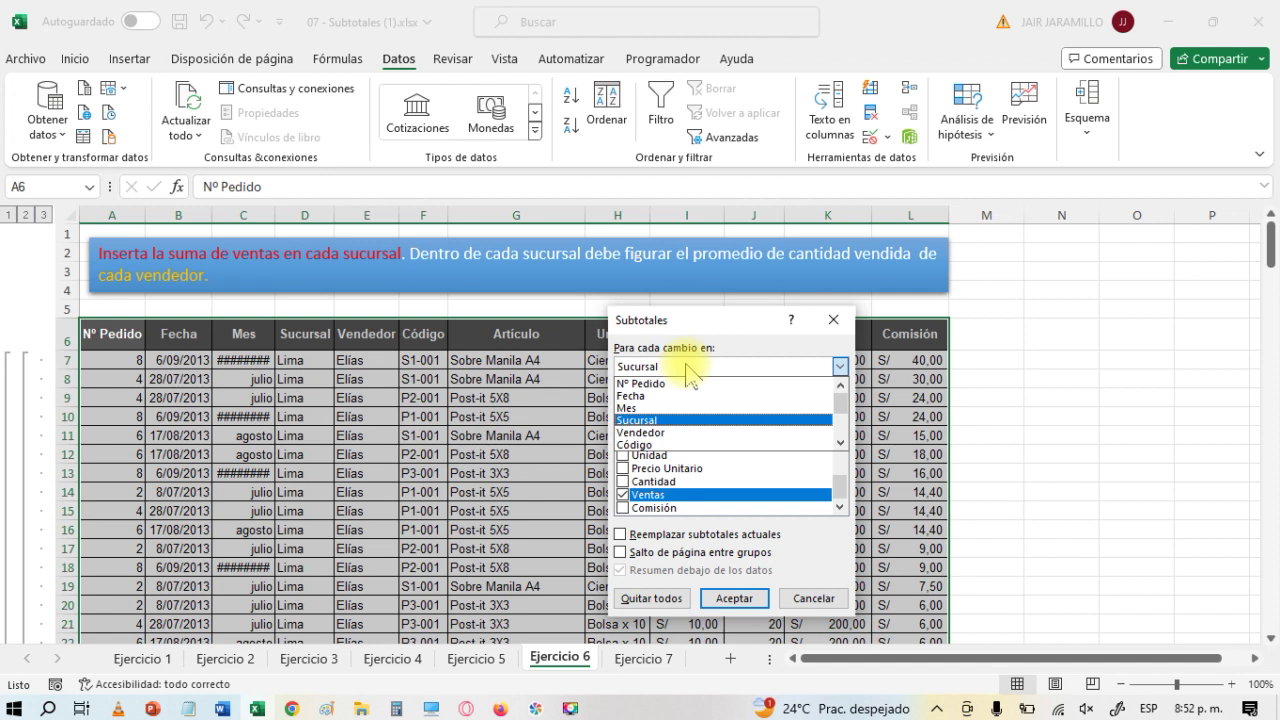
click(660, 432)
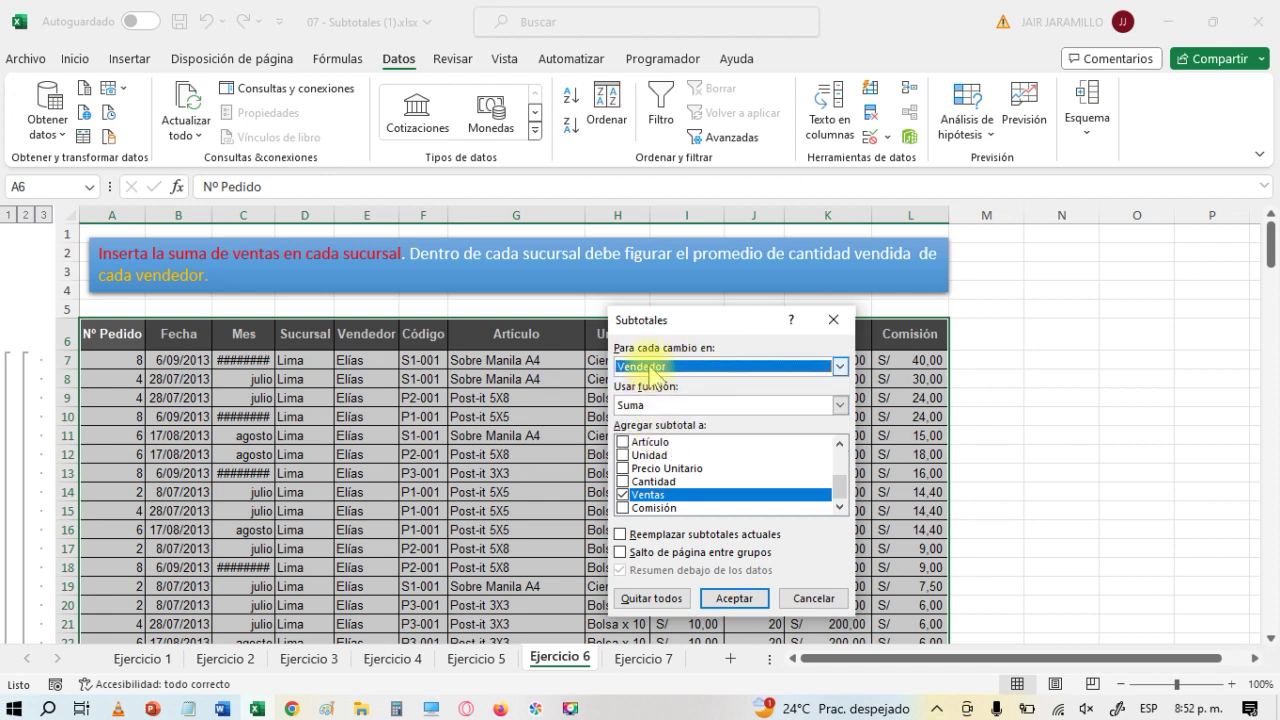
click(654, 406)
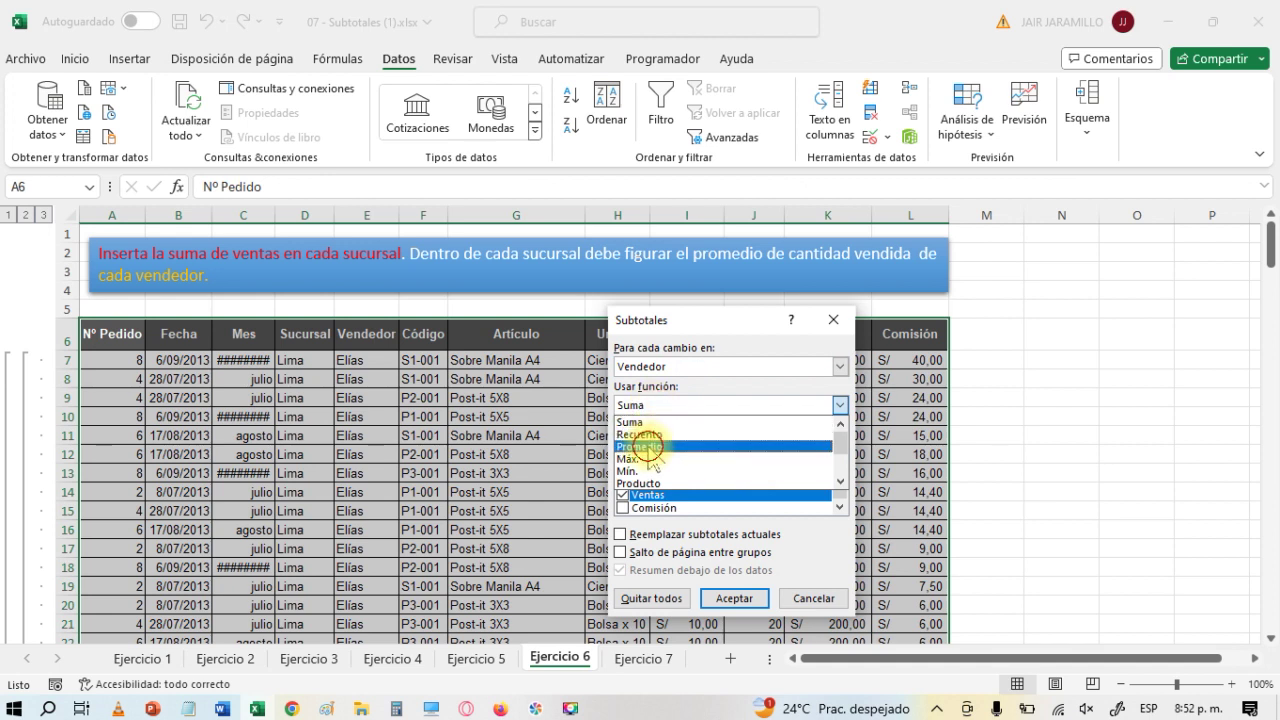
click(650, 446)
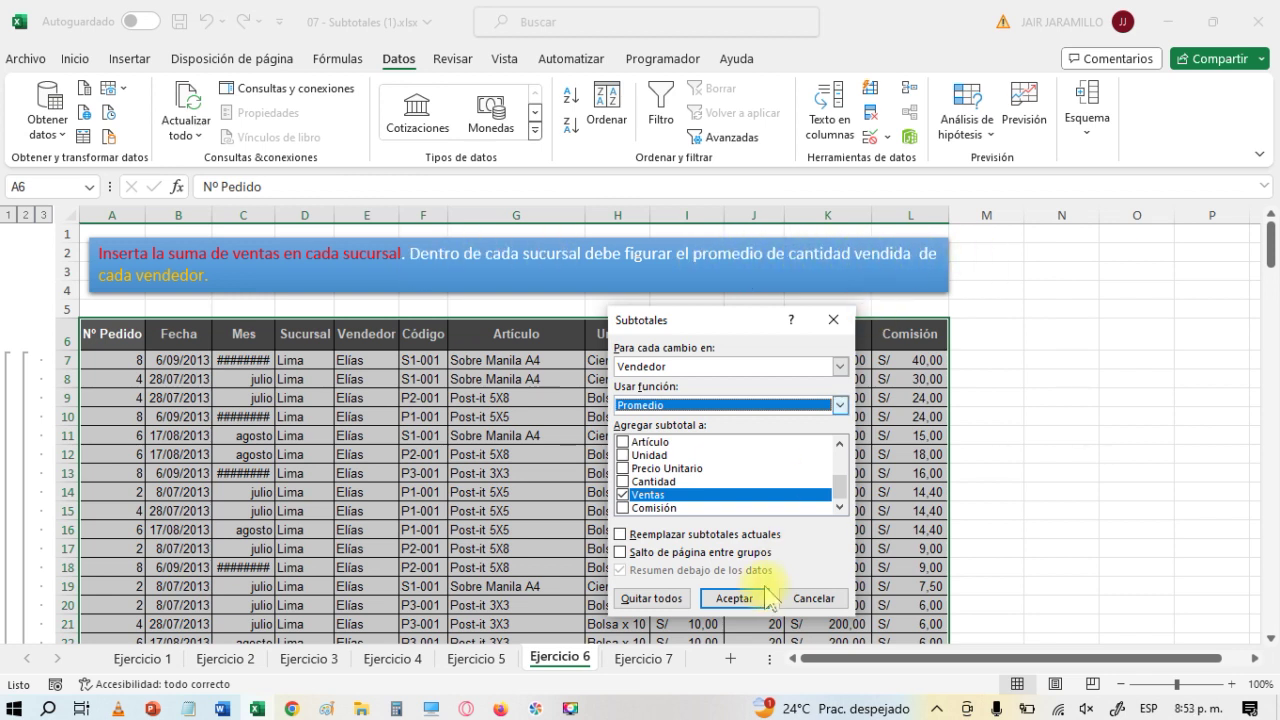
click(622, 481)
click(622, 494)
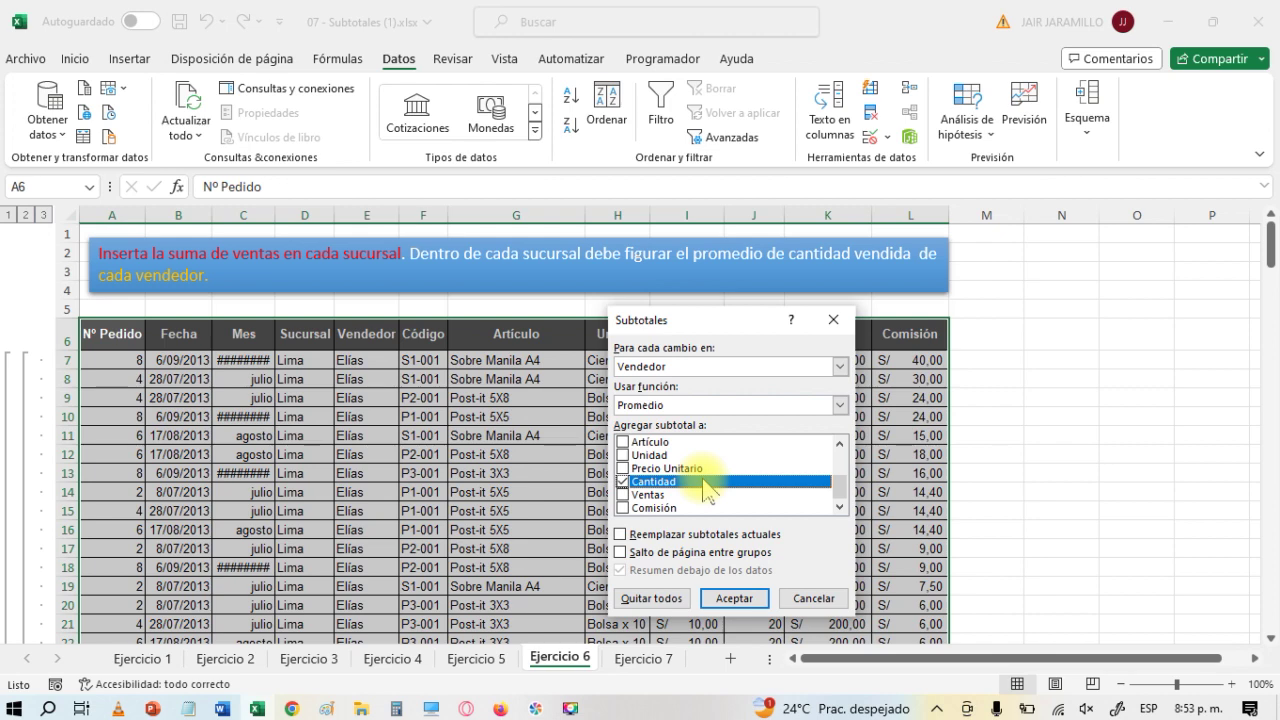
click(735, 597)
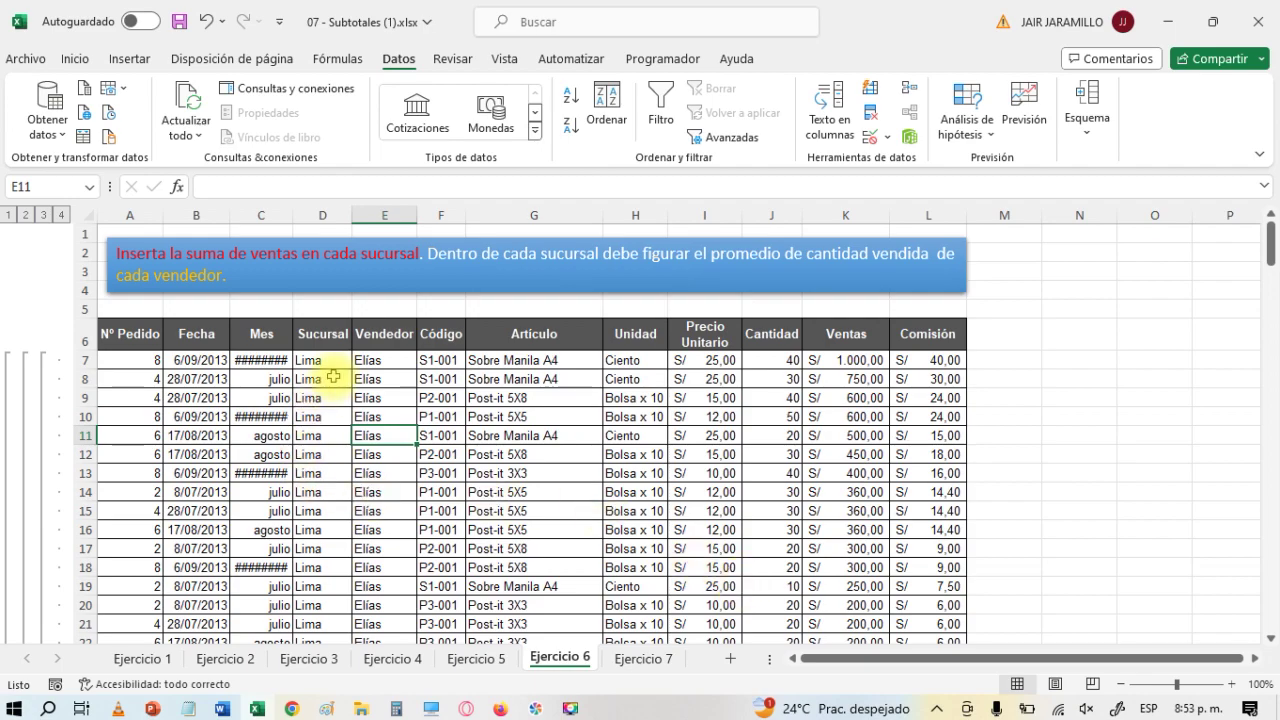
- Review the average quantity row of each seller in the Lima branch and the Total Lima sales row
drag(371, 354, 958, 540)
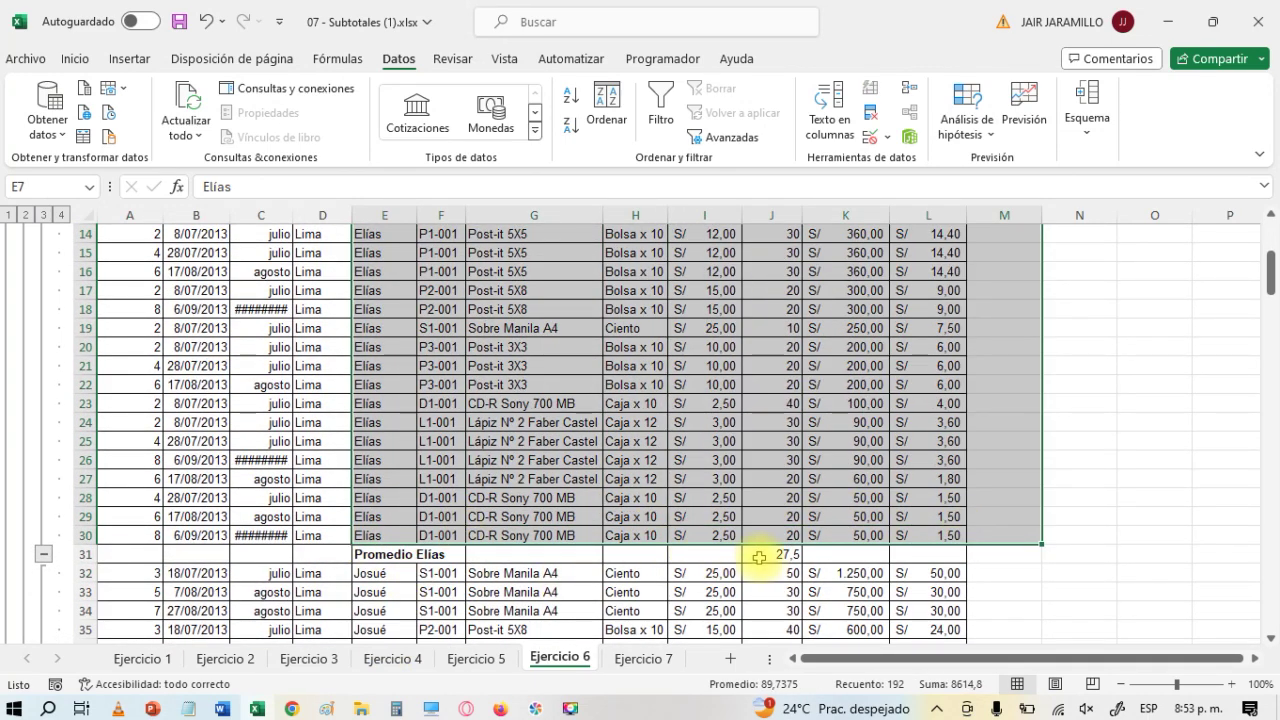
click(763, 555)
drag(763, 555, 492, 554)
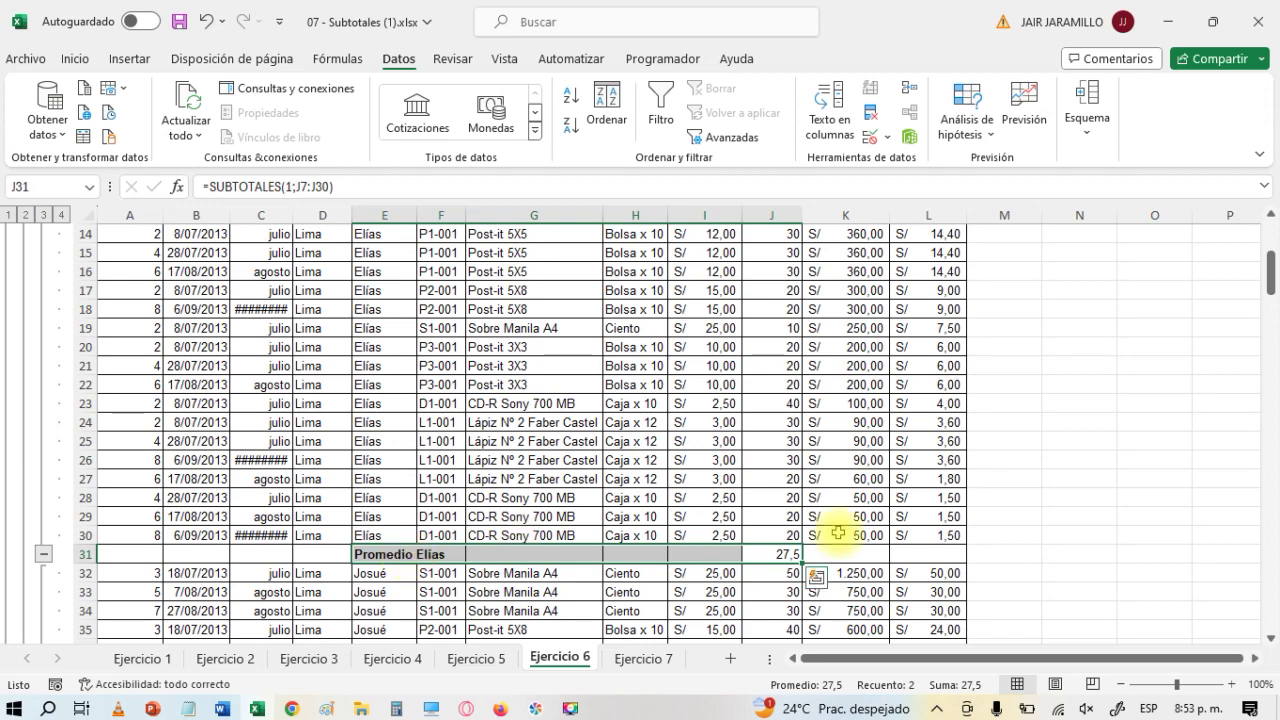
scroll(770, 550, up, 5)
scroll(760, 402, down, 6)
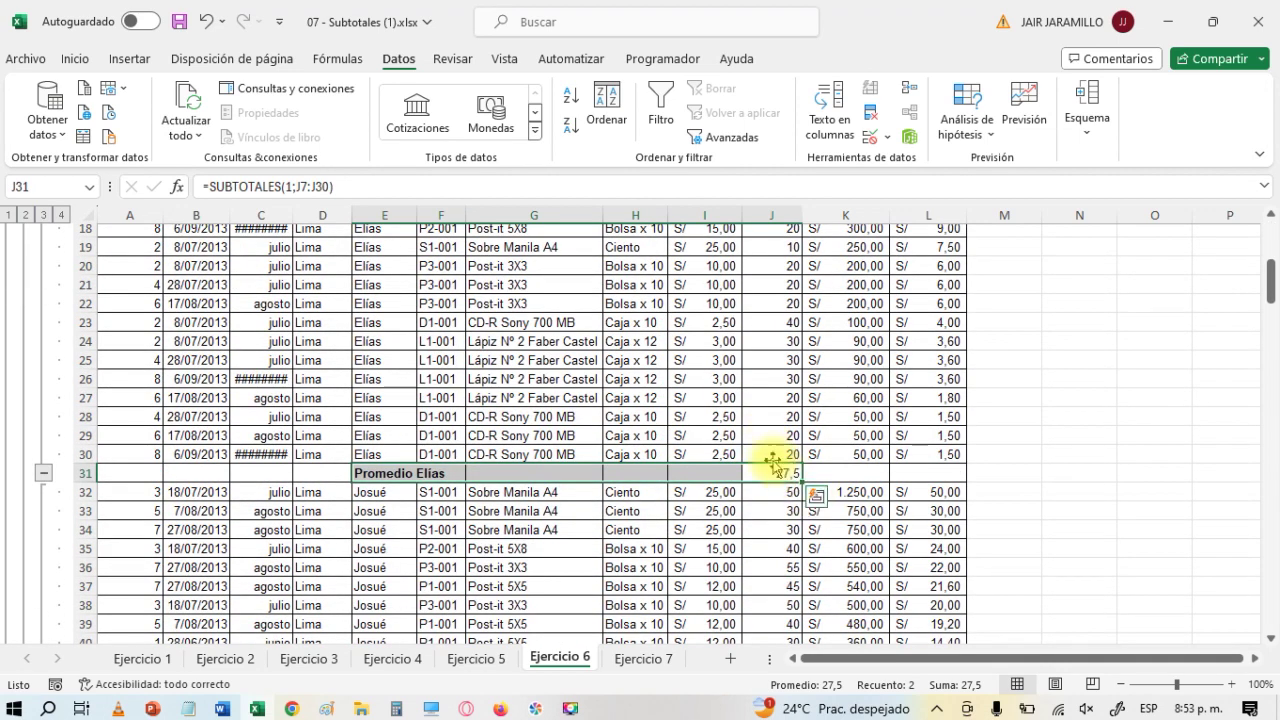
scroll(608, 457, down, 7)
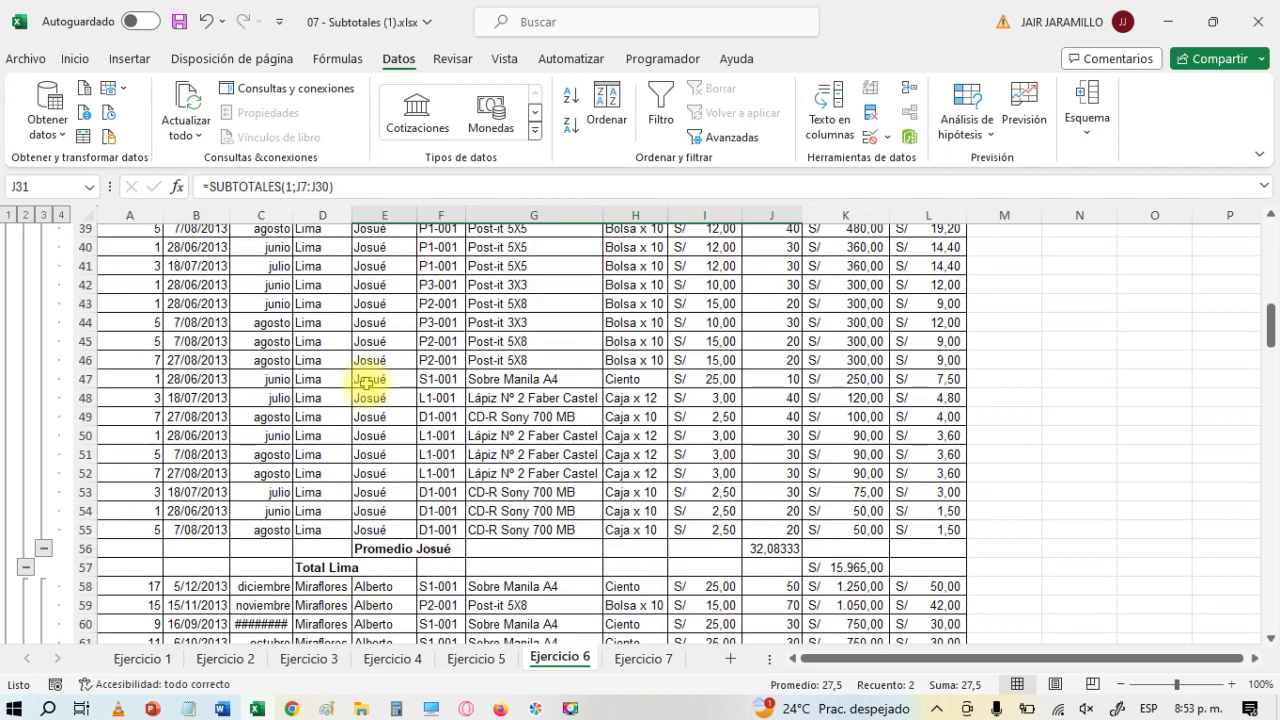
scroll(367, 383, down, 1)
drag(371, 491, 913, 496)
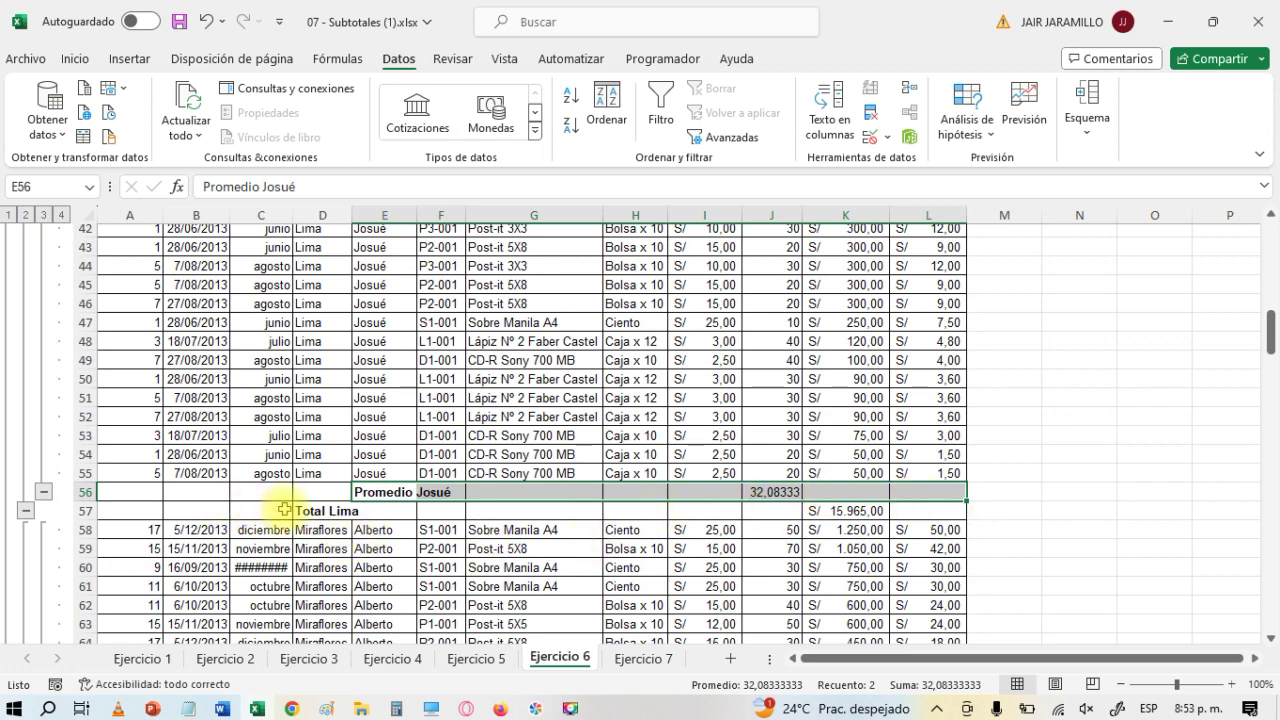
drag(284, 509, 871, 492)
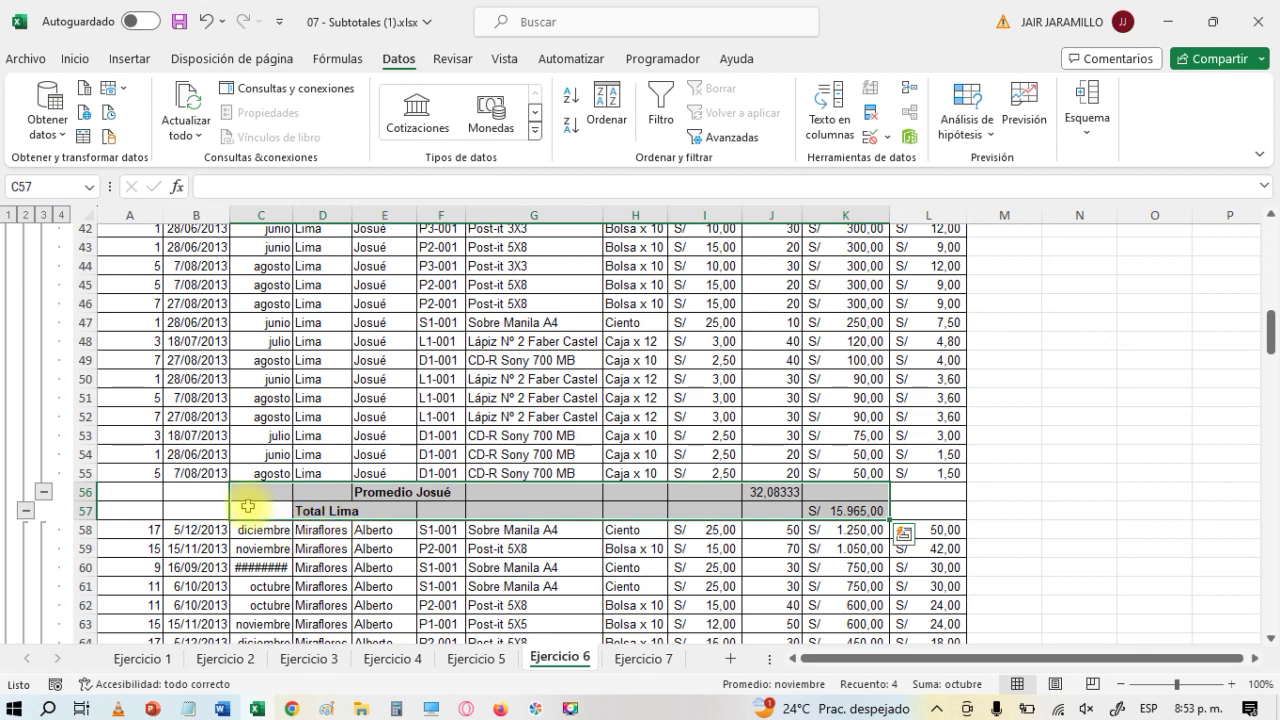
drag(250, 509, 951, 513)
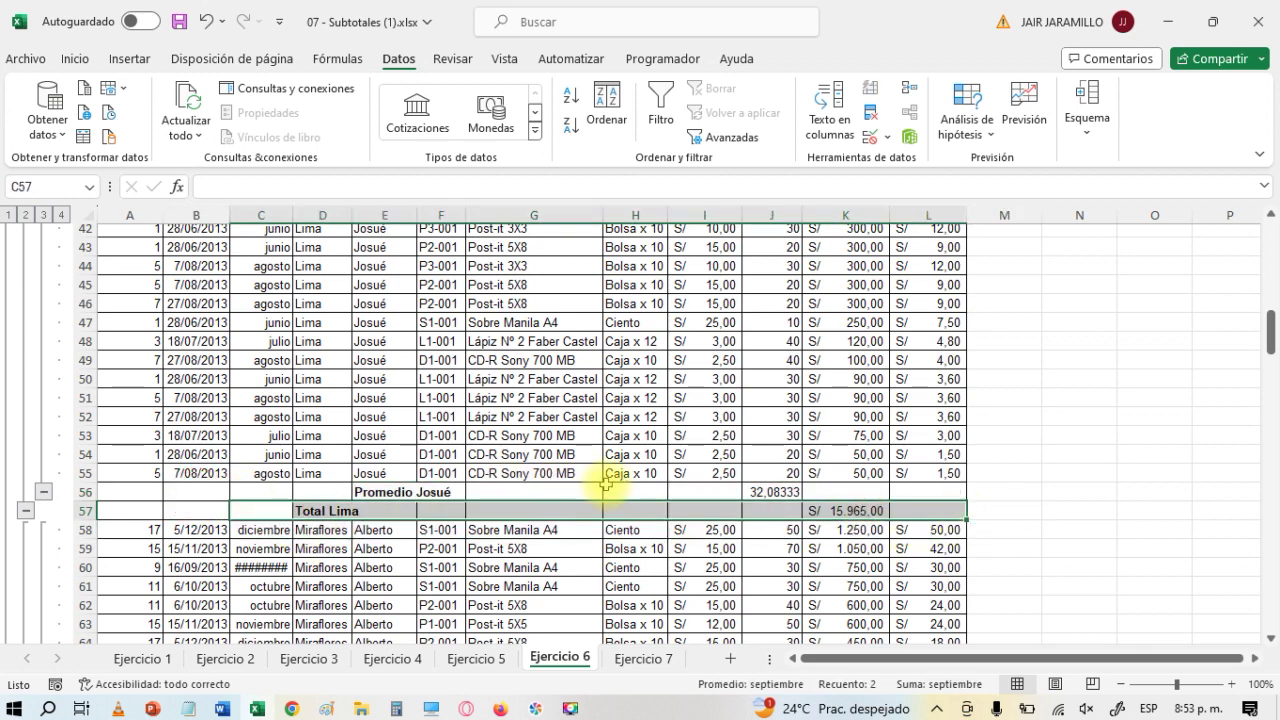
- Review the seller average rows in the Miraflores branch and the Total Miraflores sales row
scroll(605, 484, down, 12)
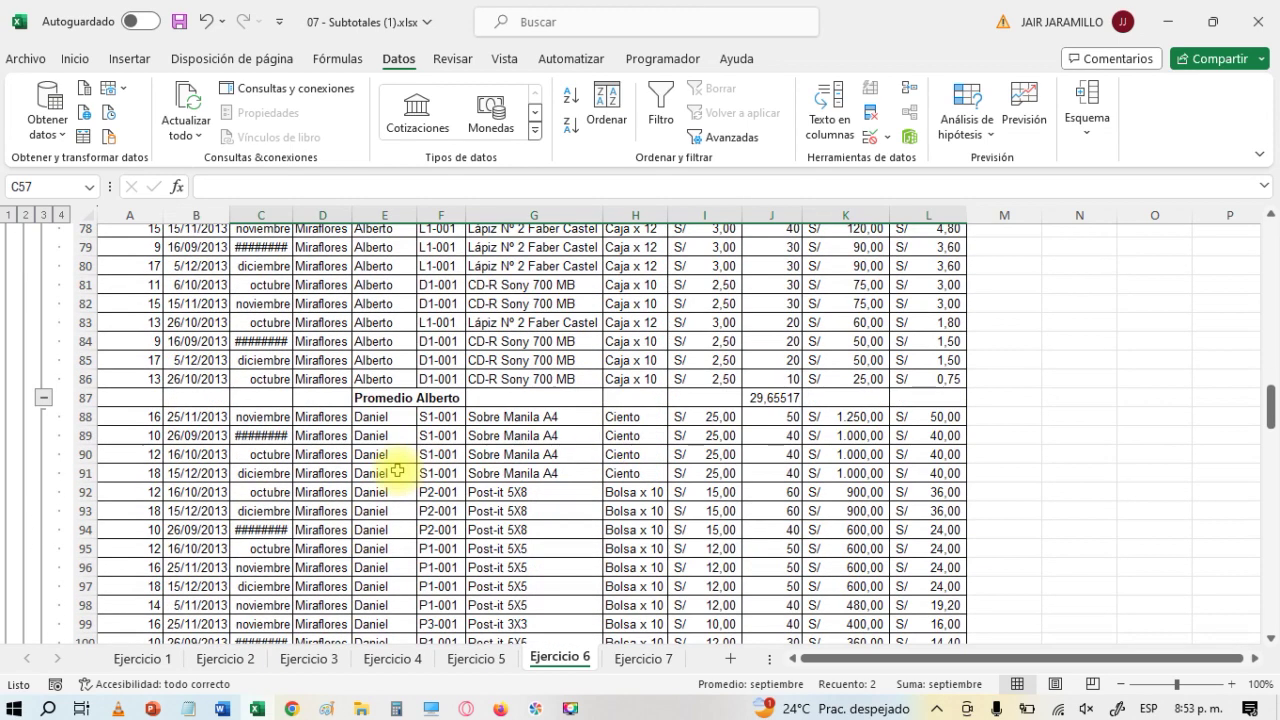
drag(385, 398, 820, 398)
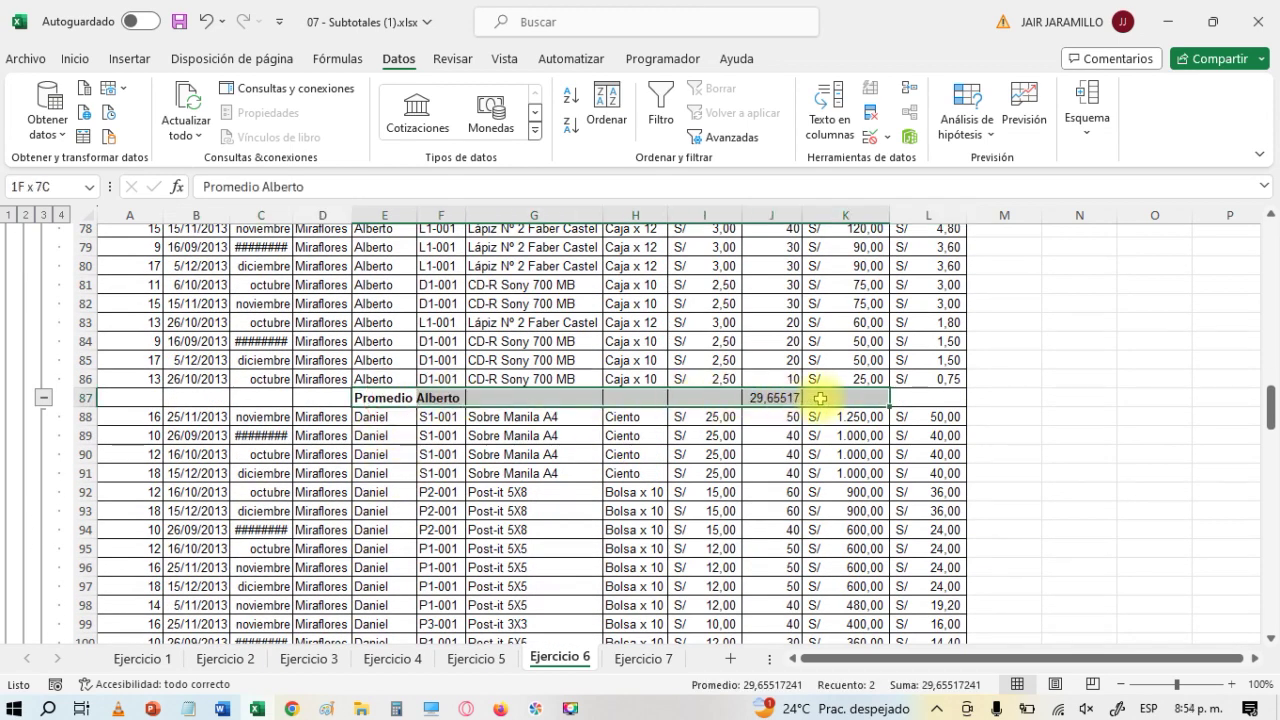
scroll(423, 423, down, 8)
drag(366, 491, 740, 489)
drag(262, 511, 929, 507)
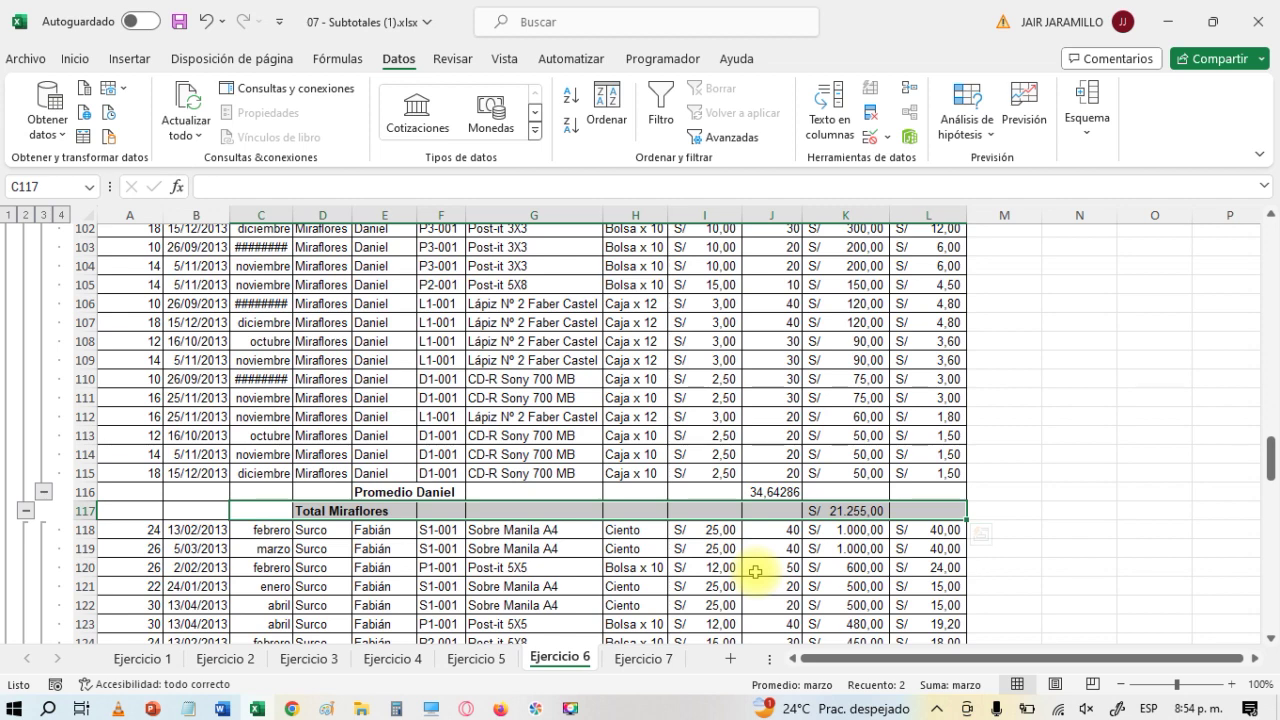
- Open the Ejercicio 7 sheet and read its instruction about counting records per order number within each branch
click(655, 659)
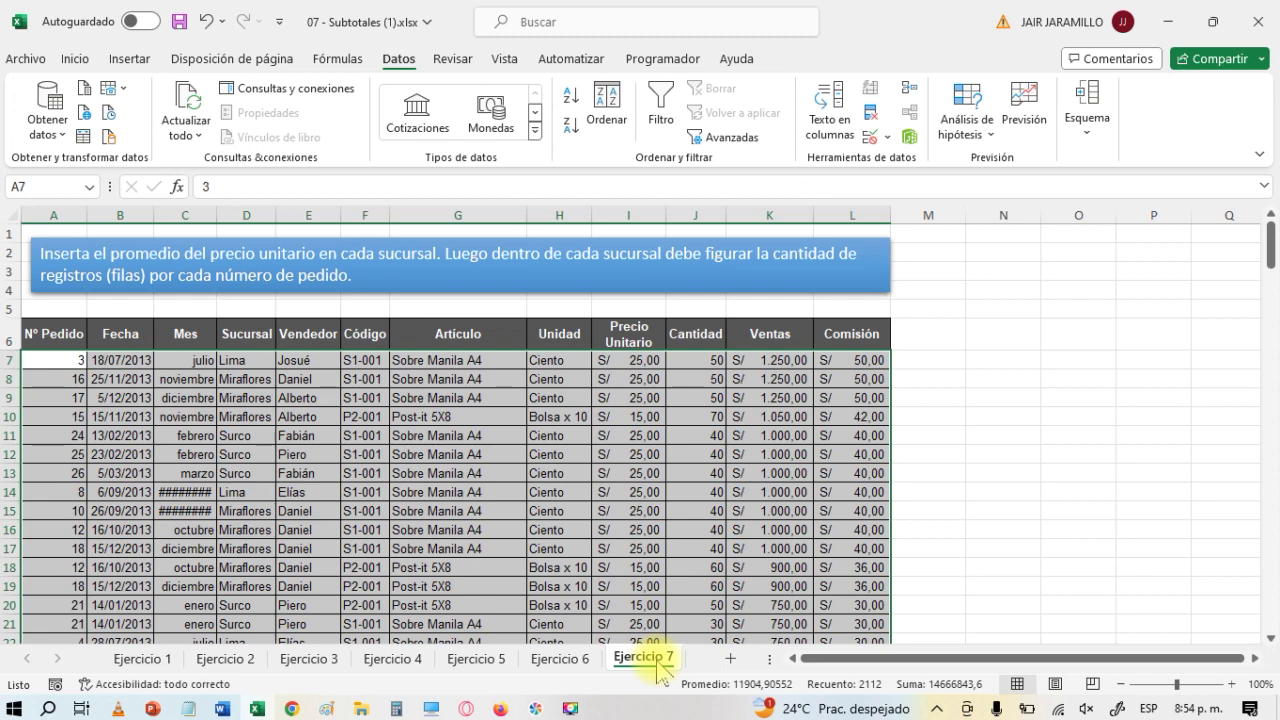
click(423, 492)
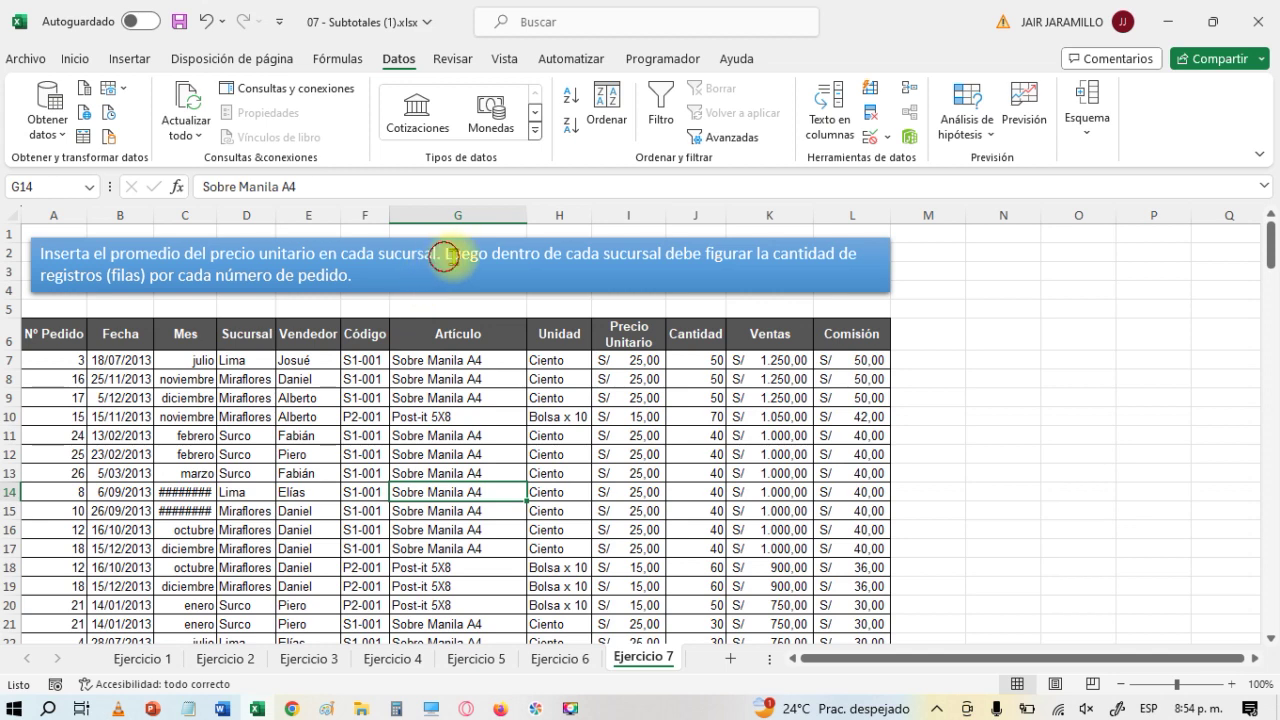
drag(443, 256, 335, 293)
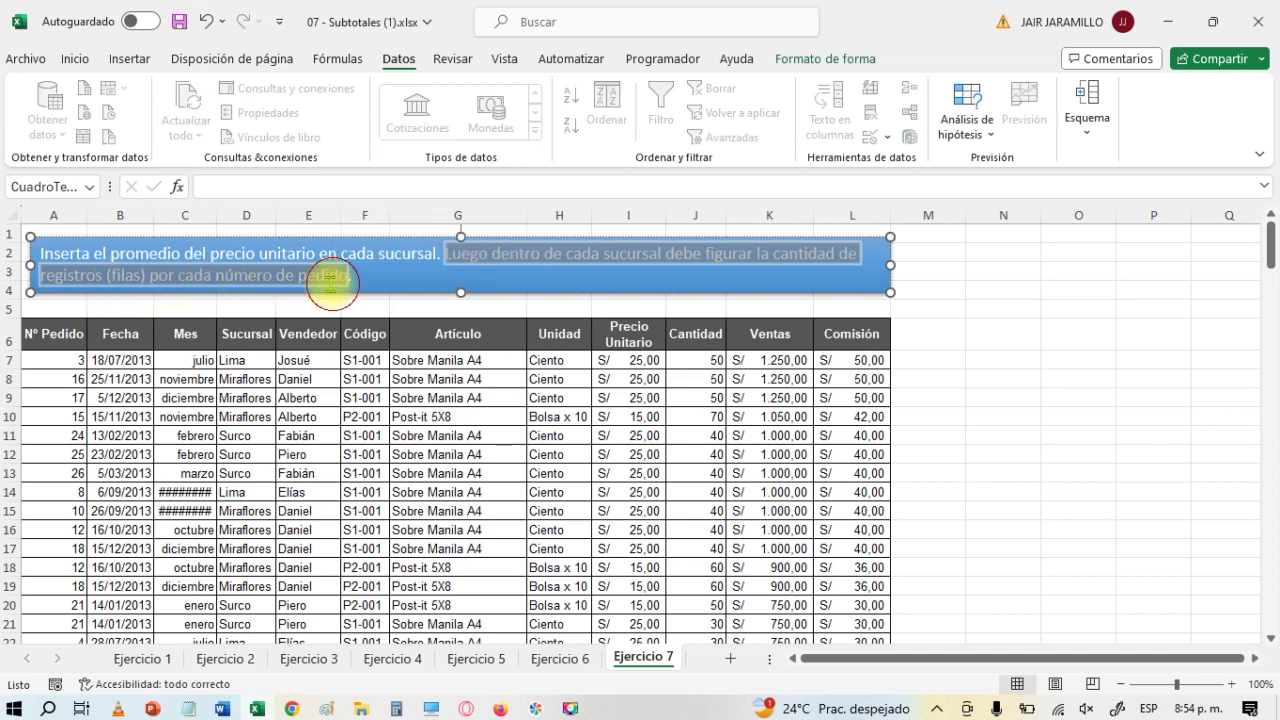
click(329, 277)
- Color the phrases "por cada número de pedido." and "sucursal." orange in the Ejercicio 7 instruction text
drag(152, 277, 354, 278)
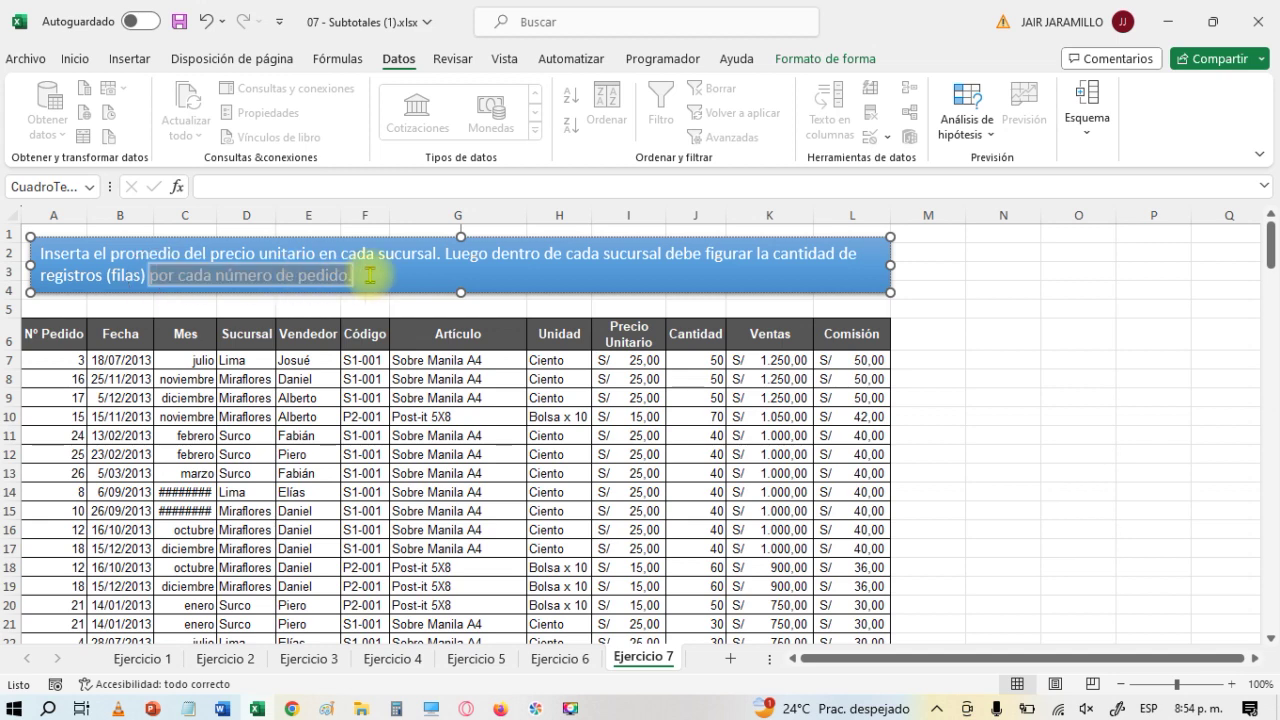
click(75, 59)
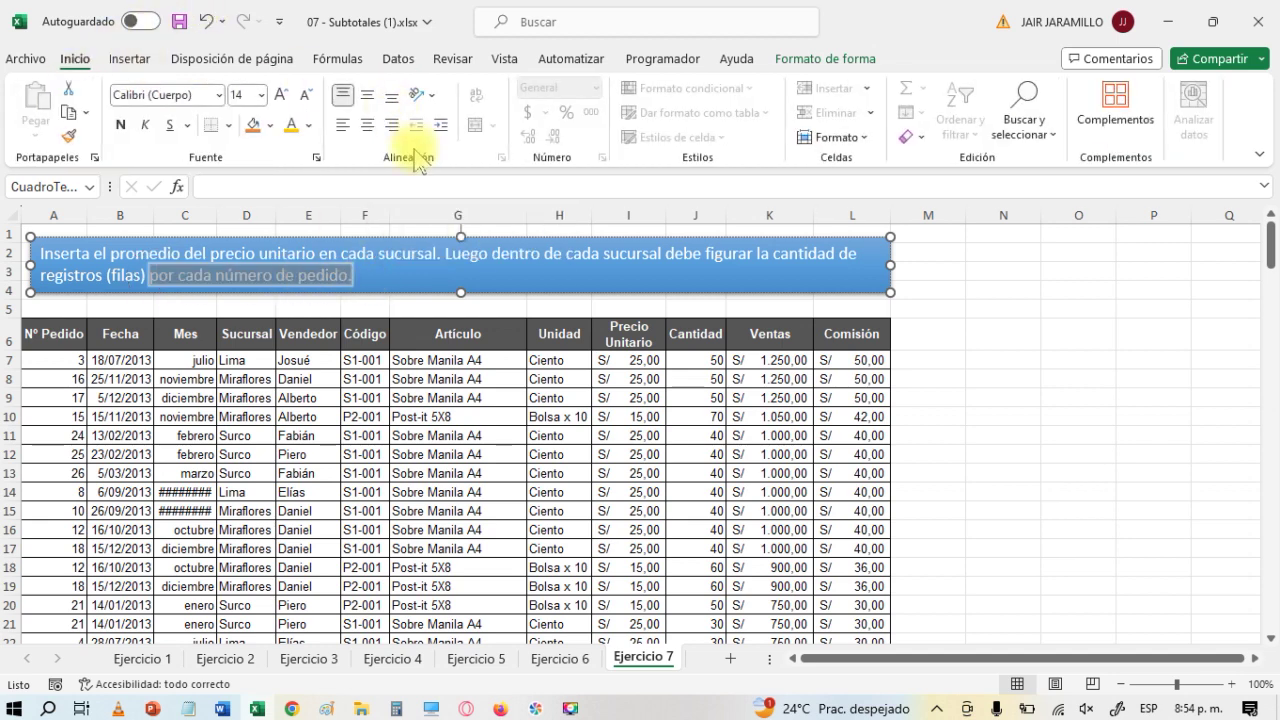
click(290, 126)
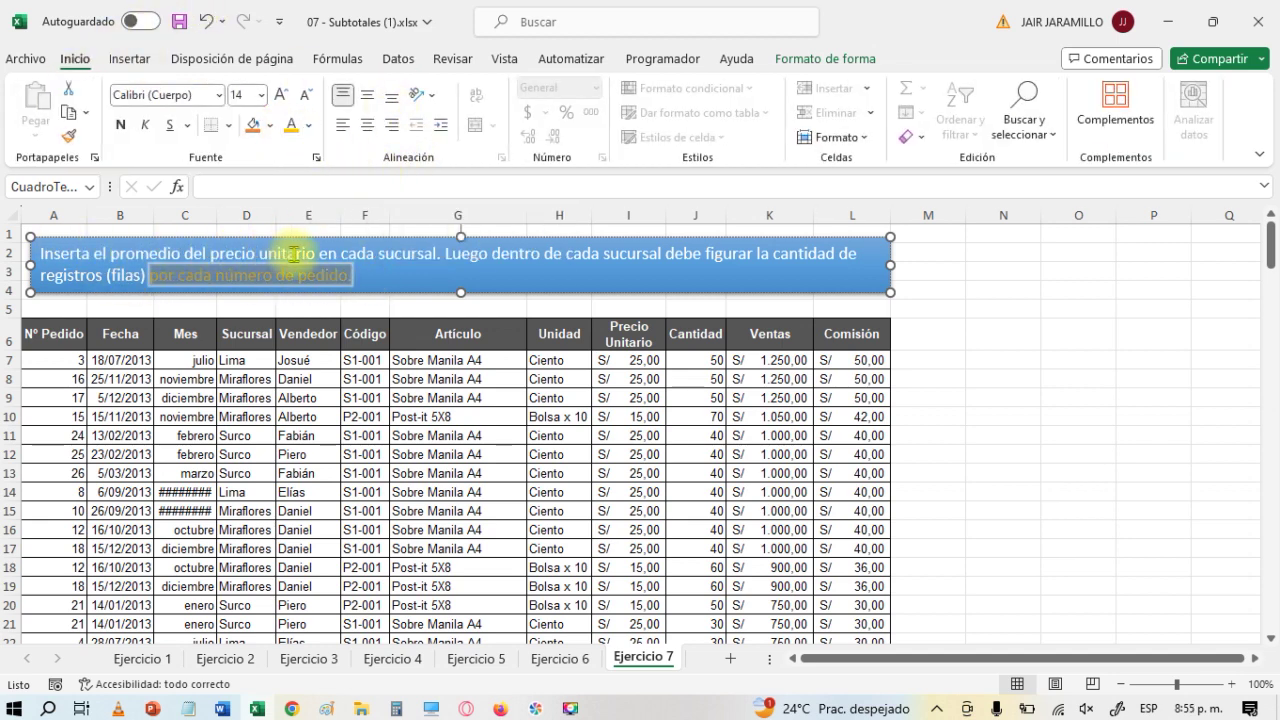
shift+click(382, 259)
drag(382, 259, 440, 257)
click(291, 125)
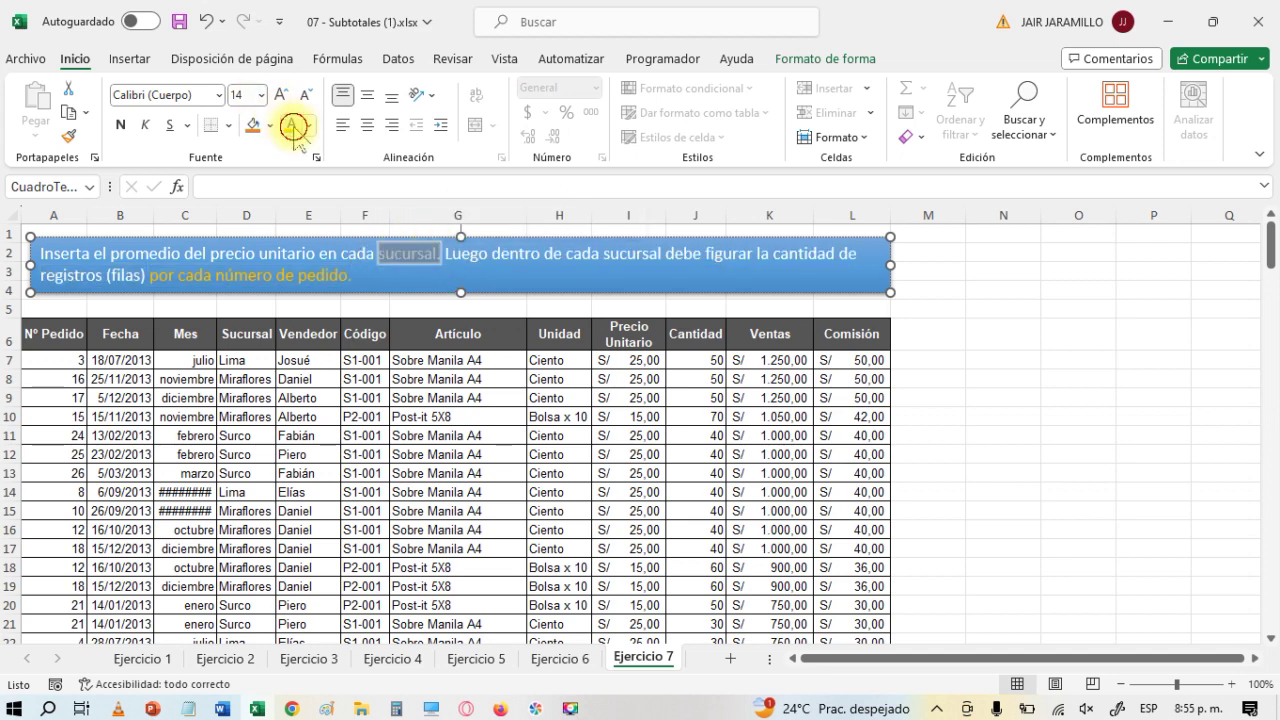
click(420, 452)
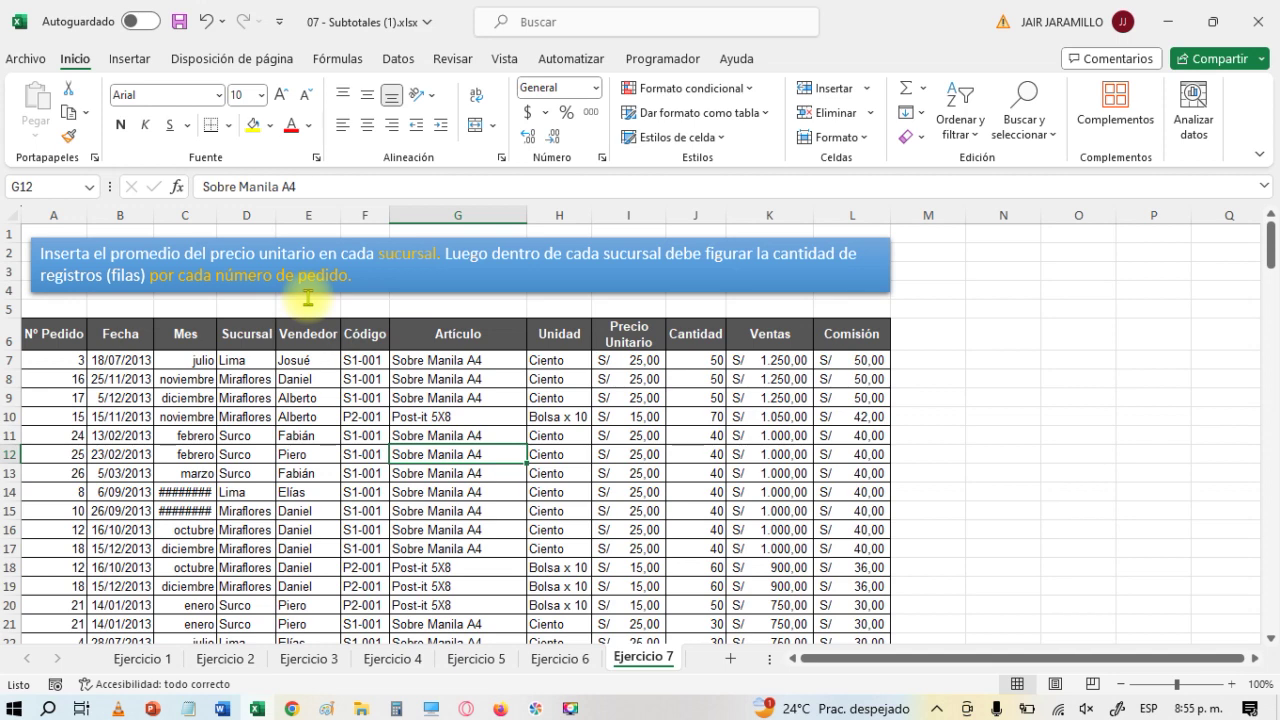
- Start a custom sort of the Ejercicio 7 table with Sucursal as the first level, ordered A a Z
click(435, 416)
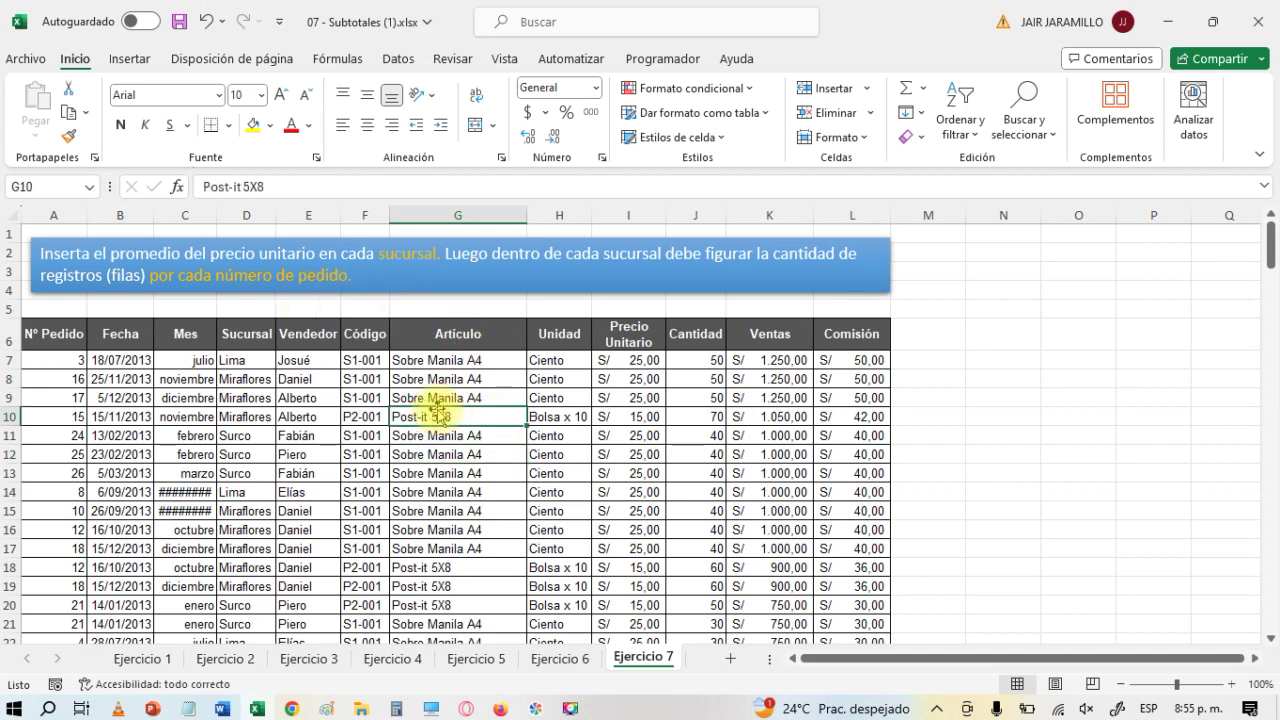
click(397, 58)
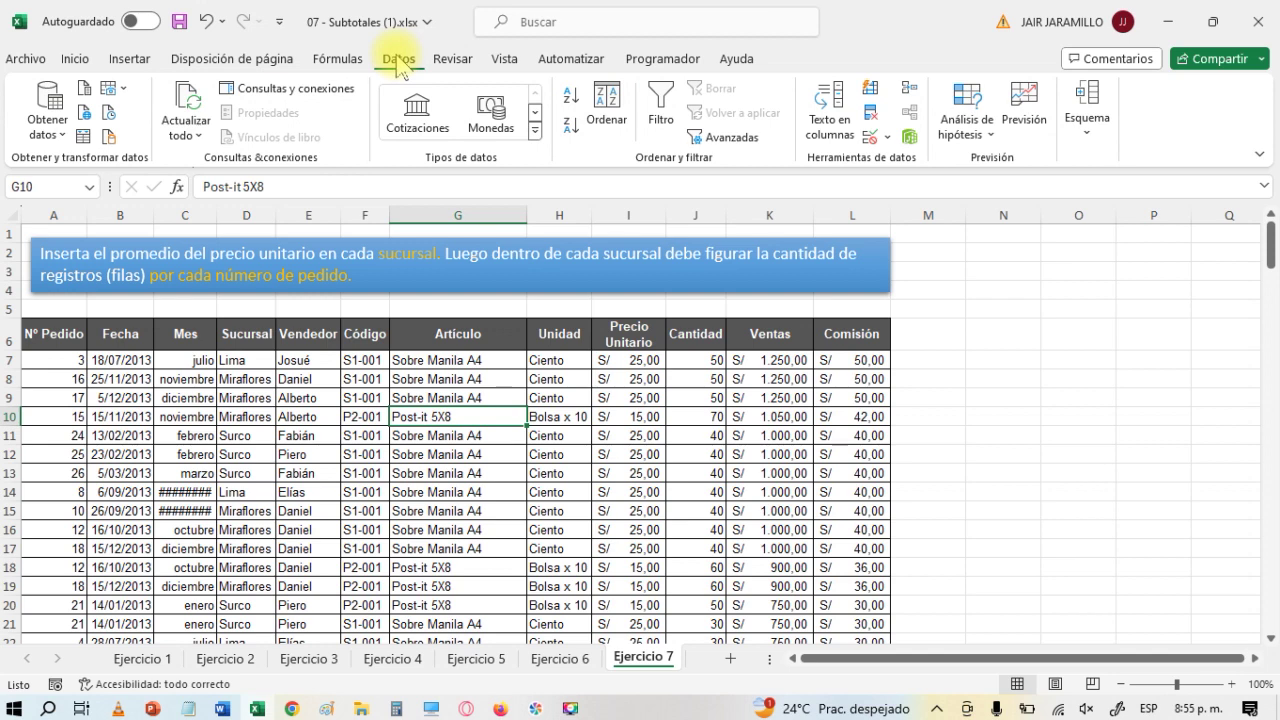
click(610, 100)
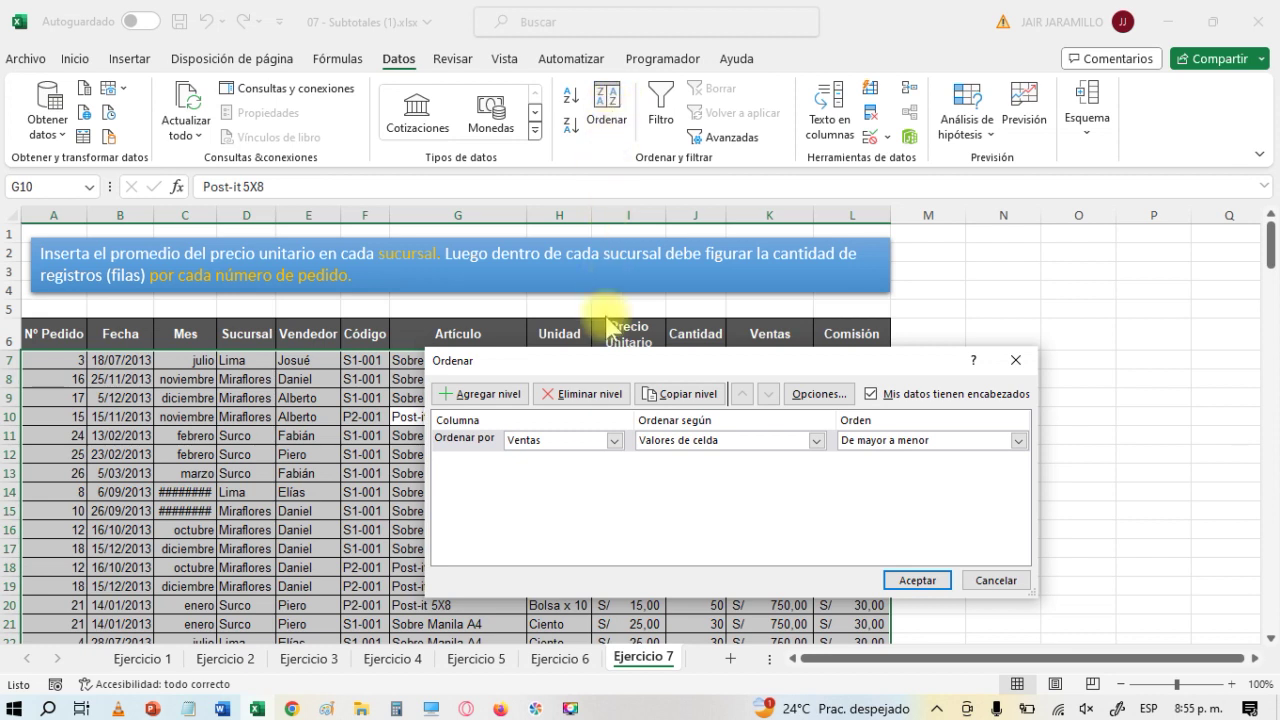
click(614, 441)
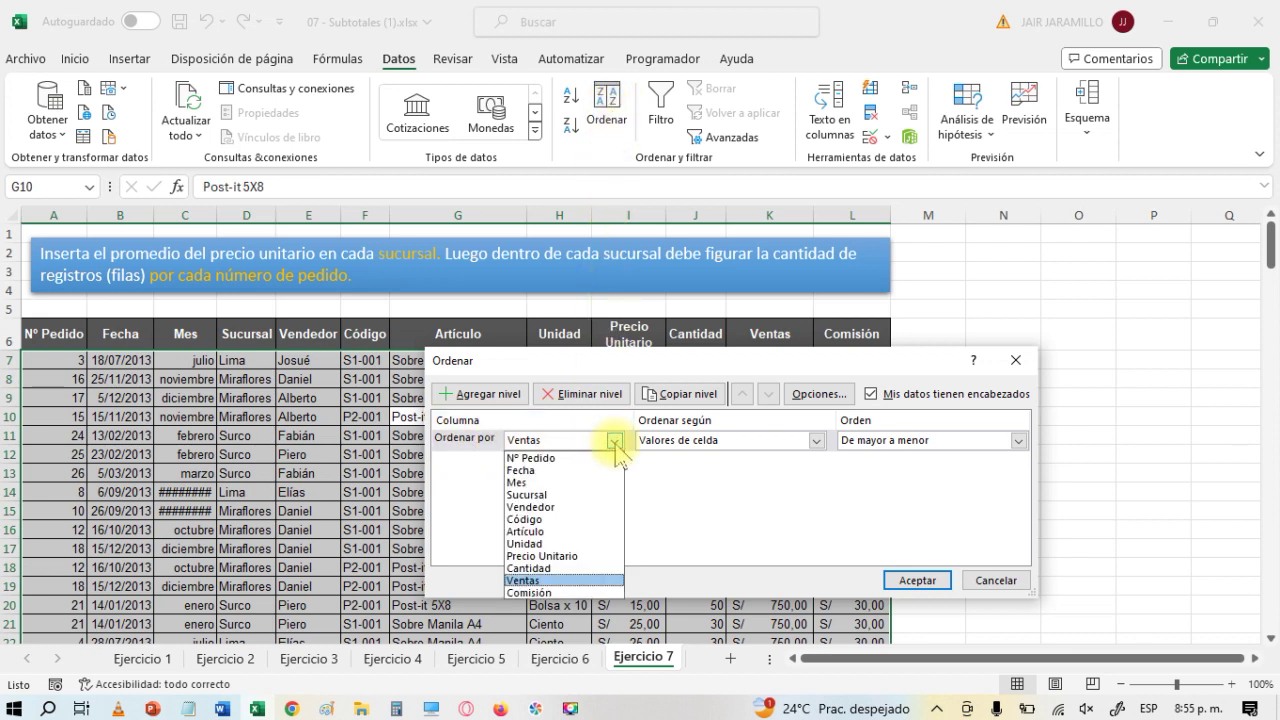
click(548, 495)
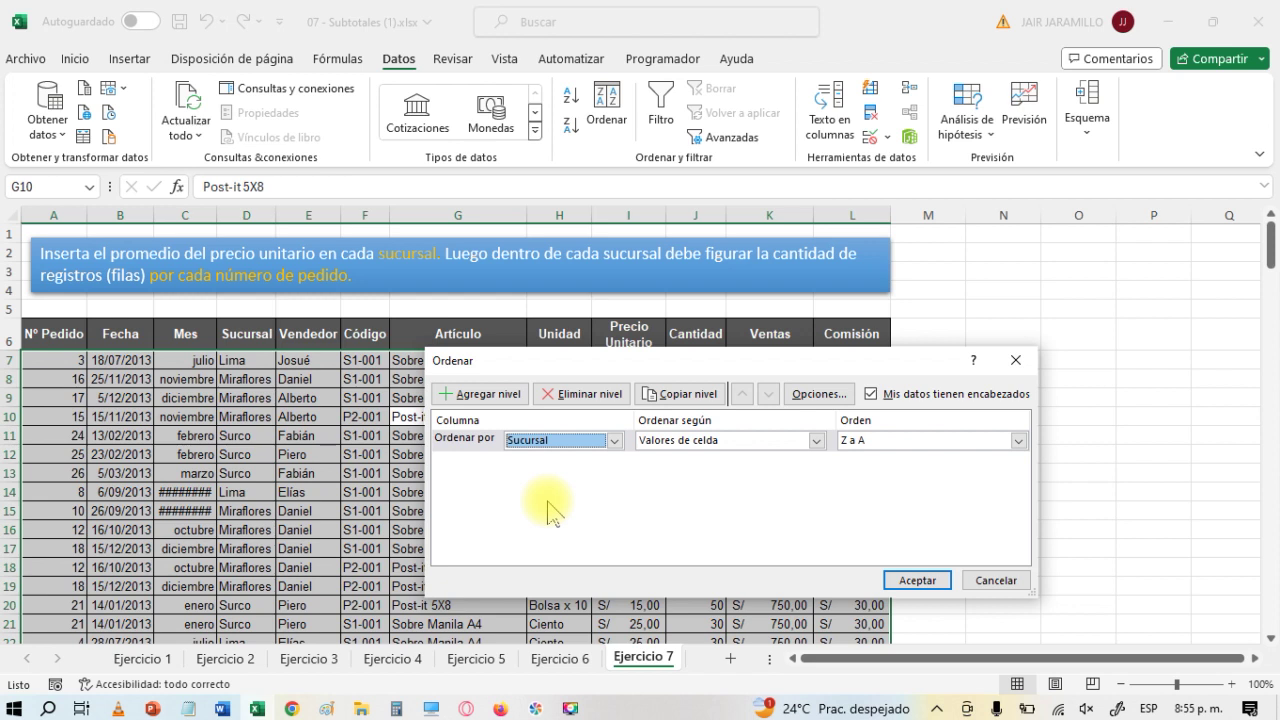
click(880, 440)
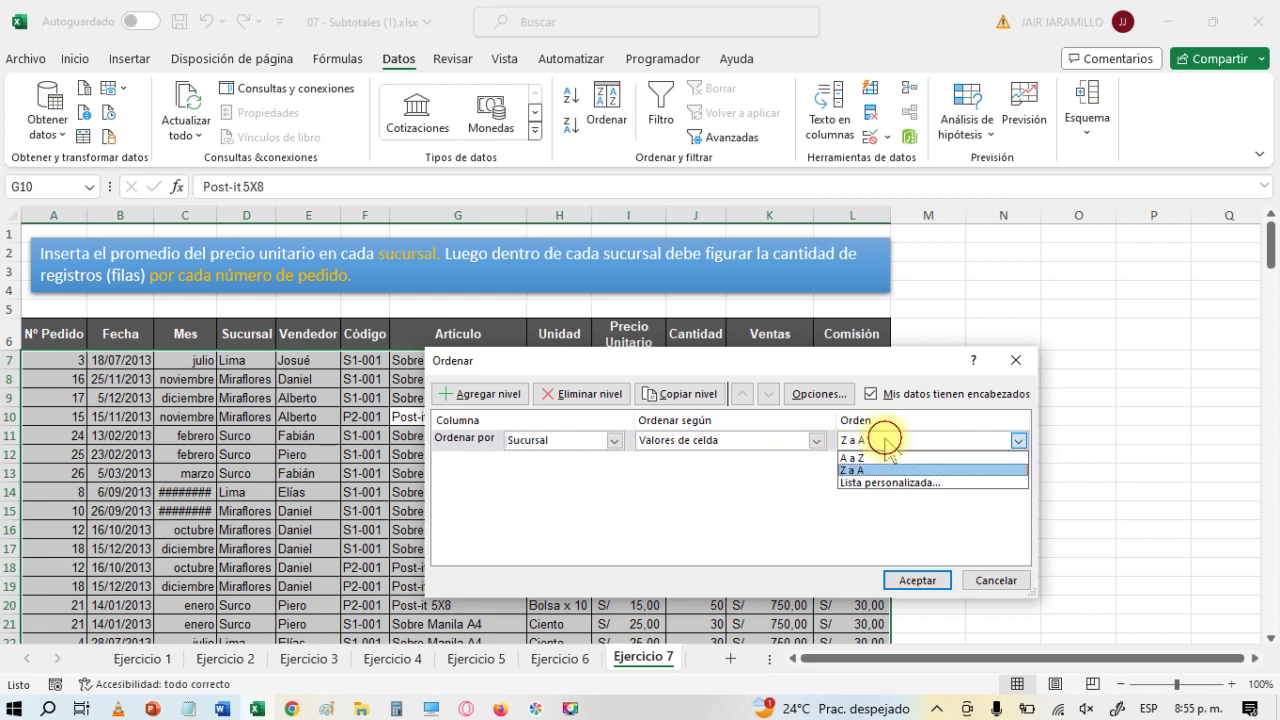
click(858, 457)
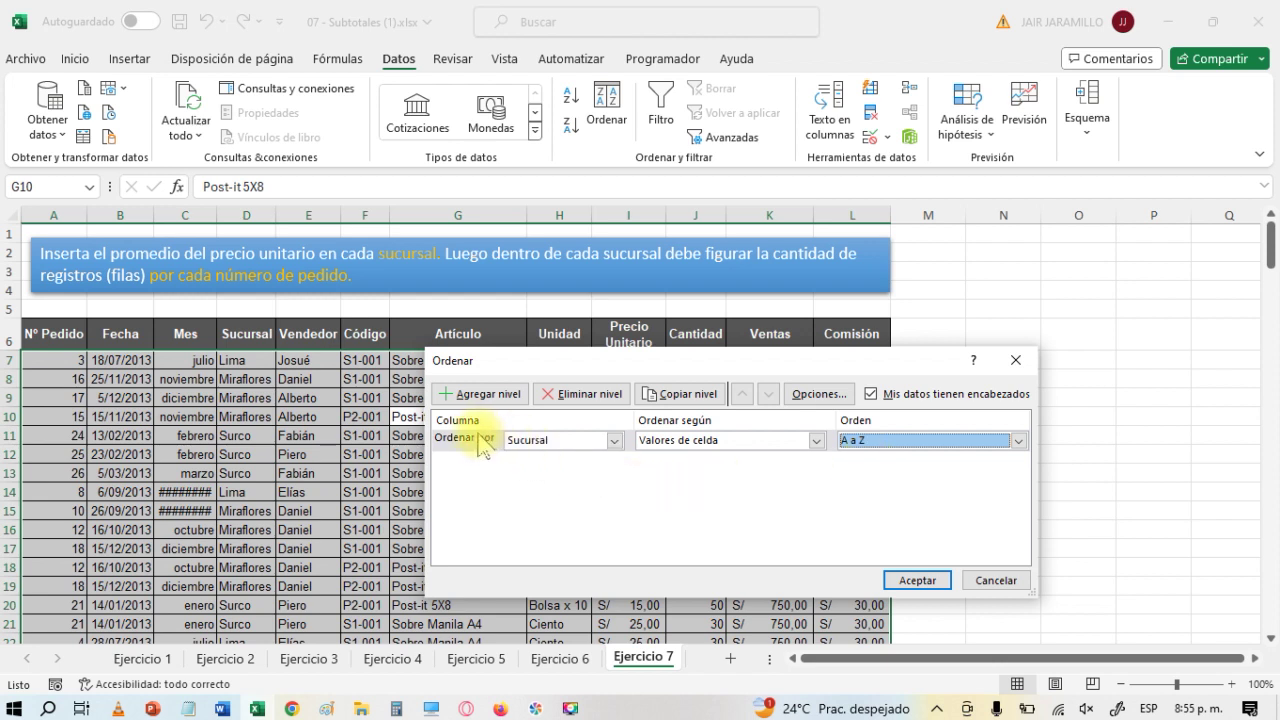
- Add a second sort level by Nº Pedido, De menor a mayor, and apply the sort
click(469, 395)
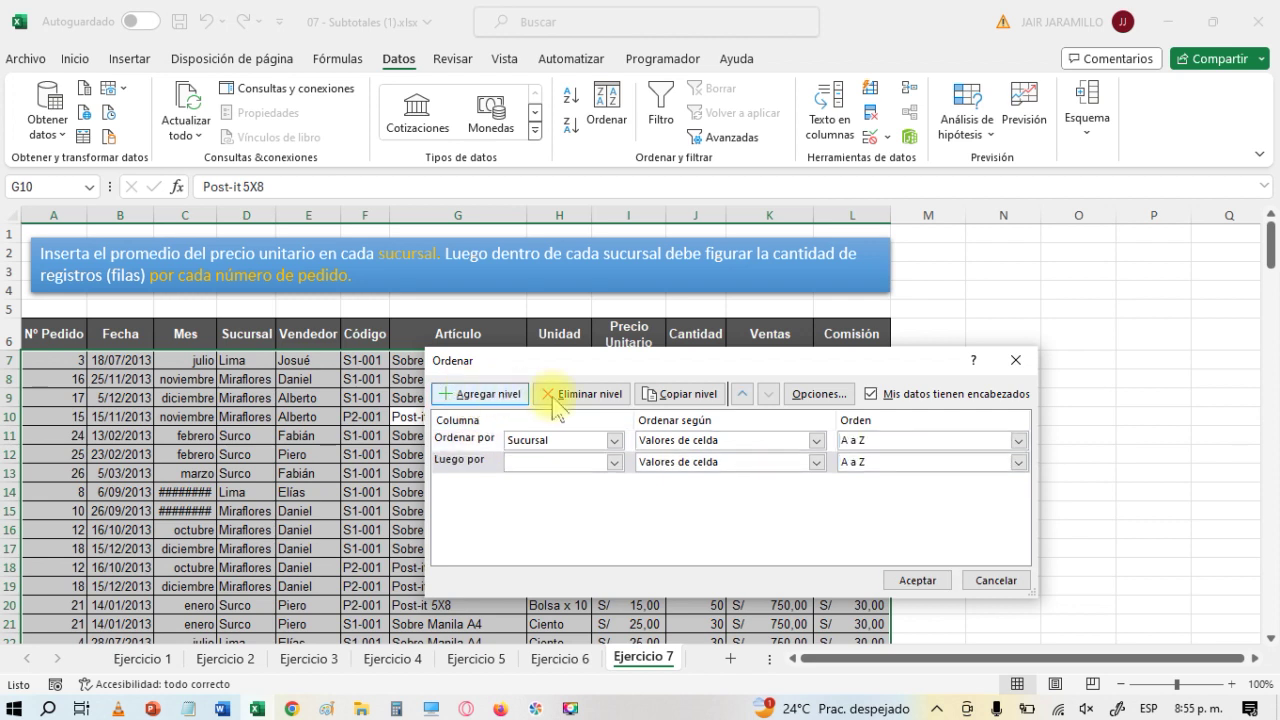
click(615, 463)
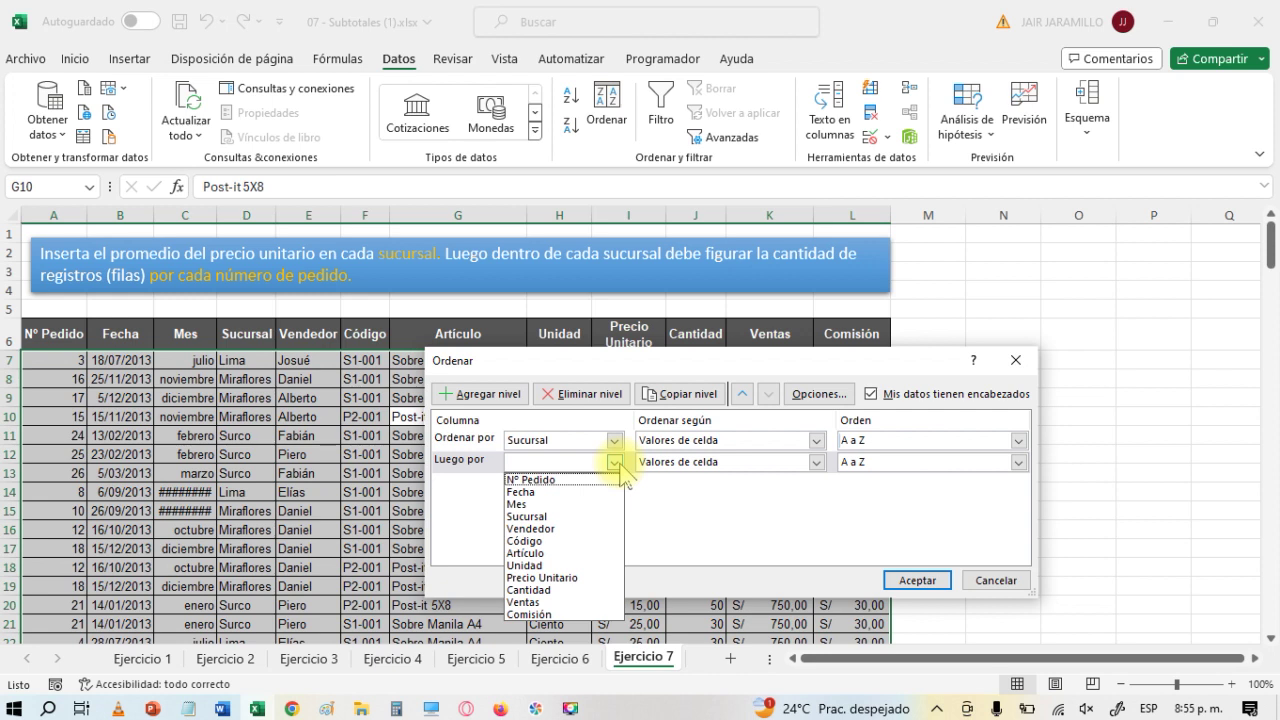
click(548, 480)
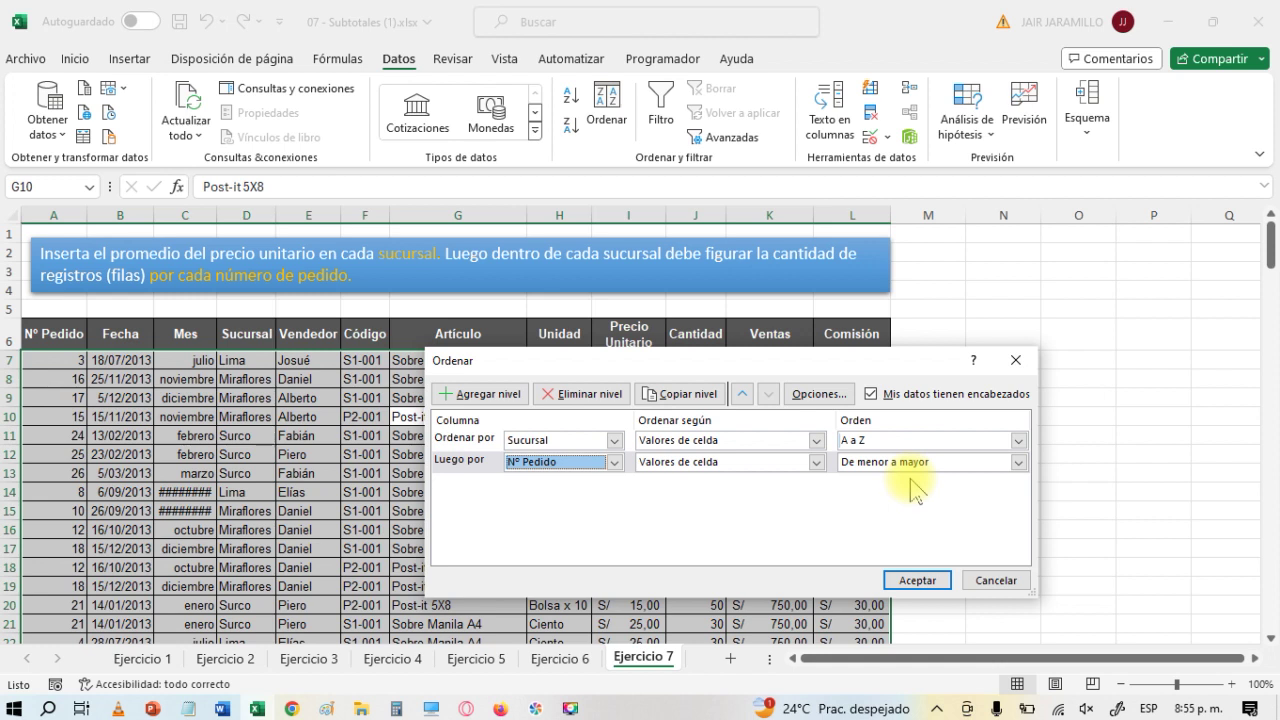
click(912, 580)
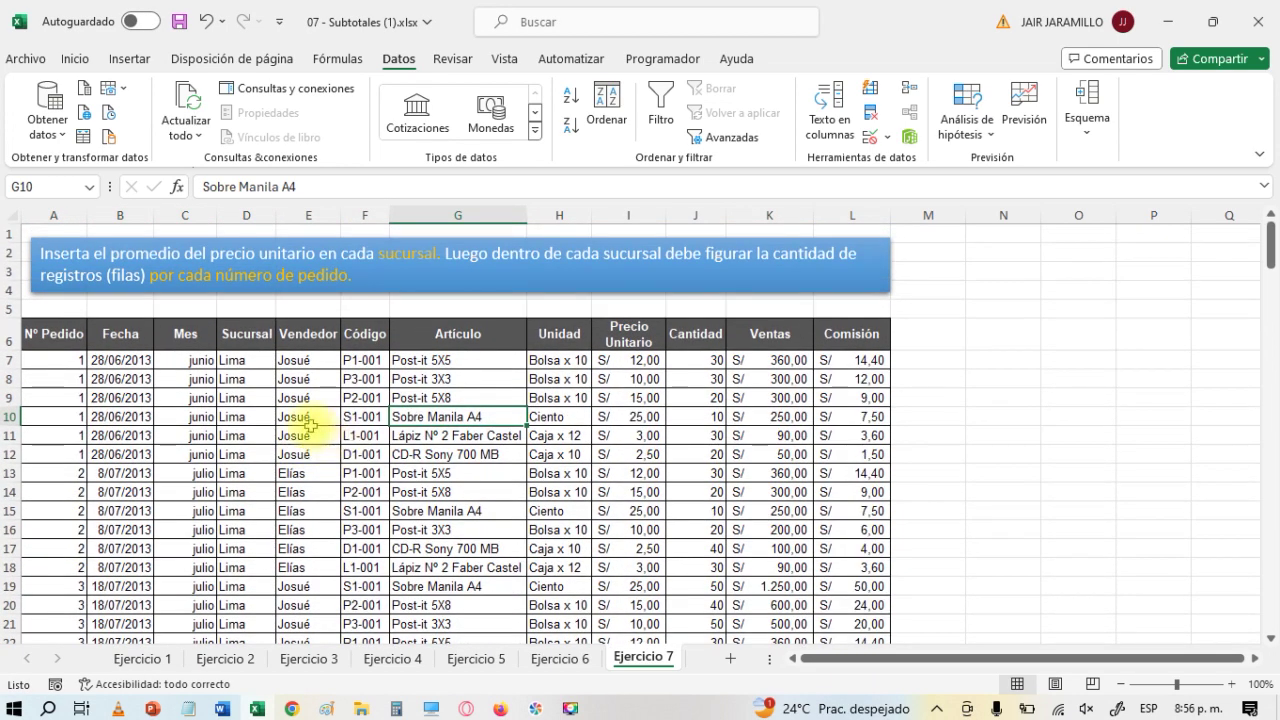
- Check the sorted order of the Sucursal and Nº Pedido columns
drag(248, 362, 234, 636)
scroll(228, 566, down, 2)
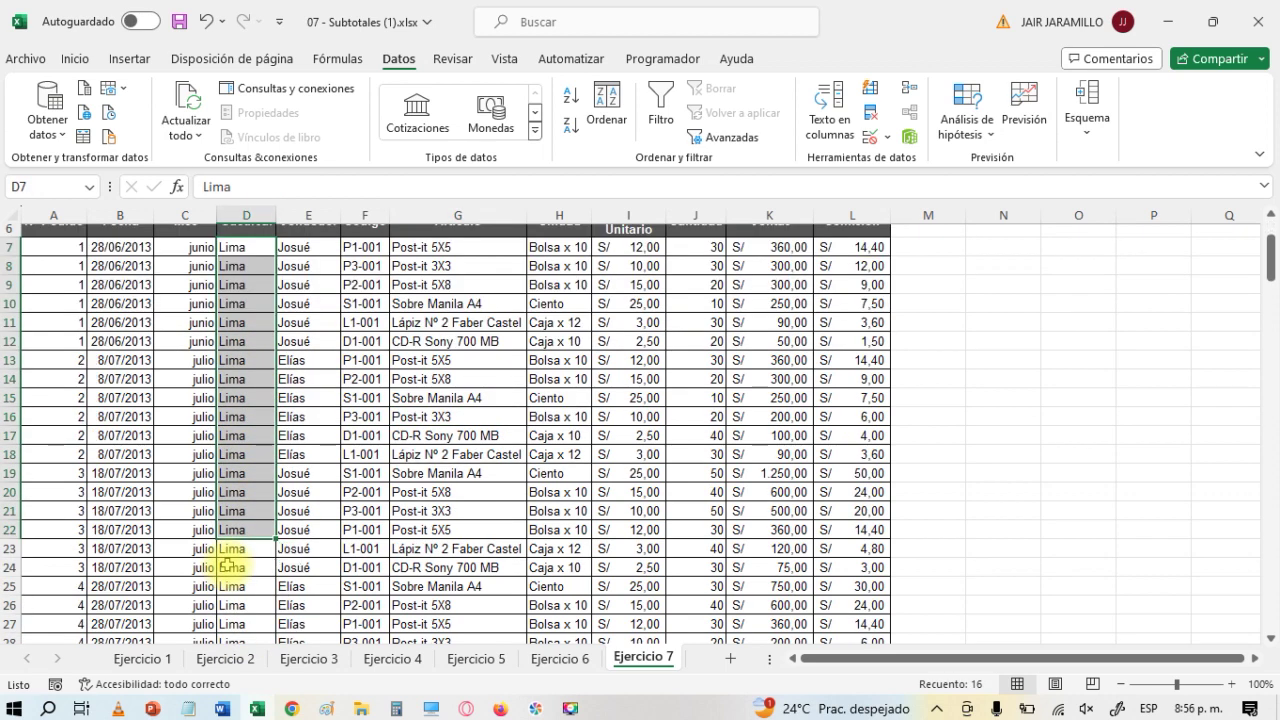
scroll(228, 566, up, 2)
drag(53, 356, 62, 610)
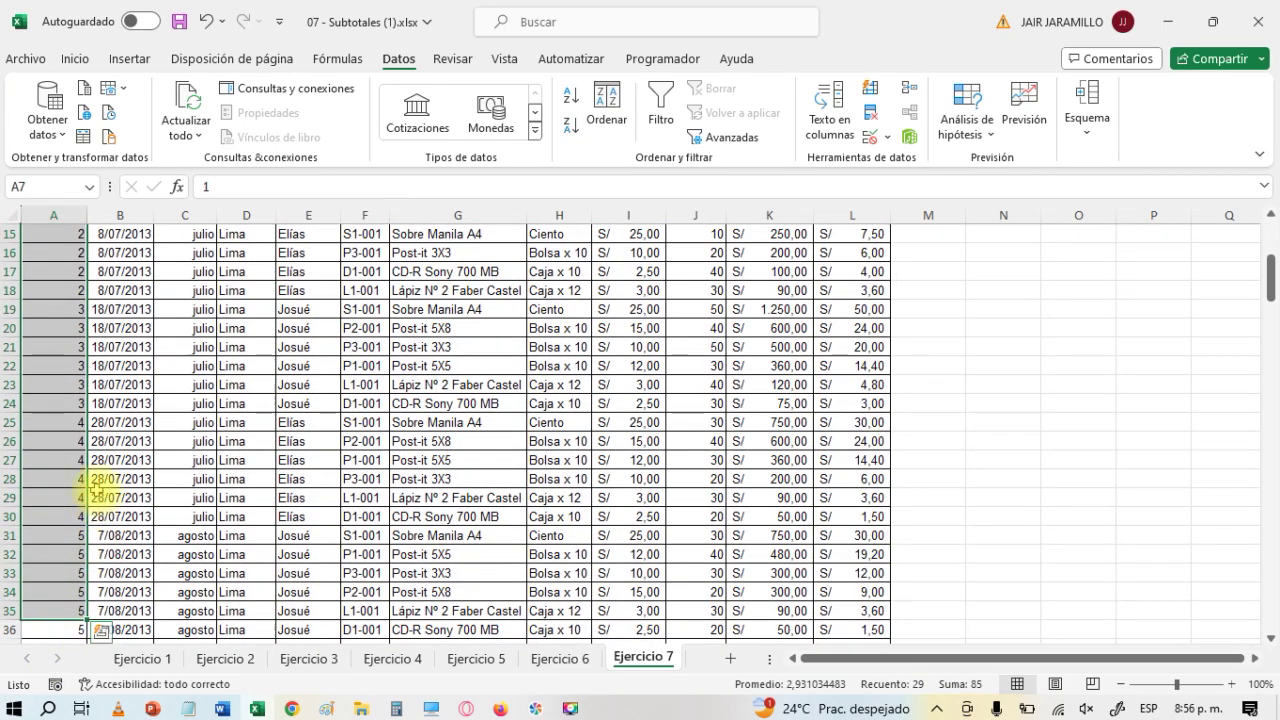
click(412, 368)
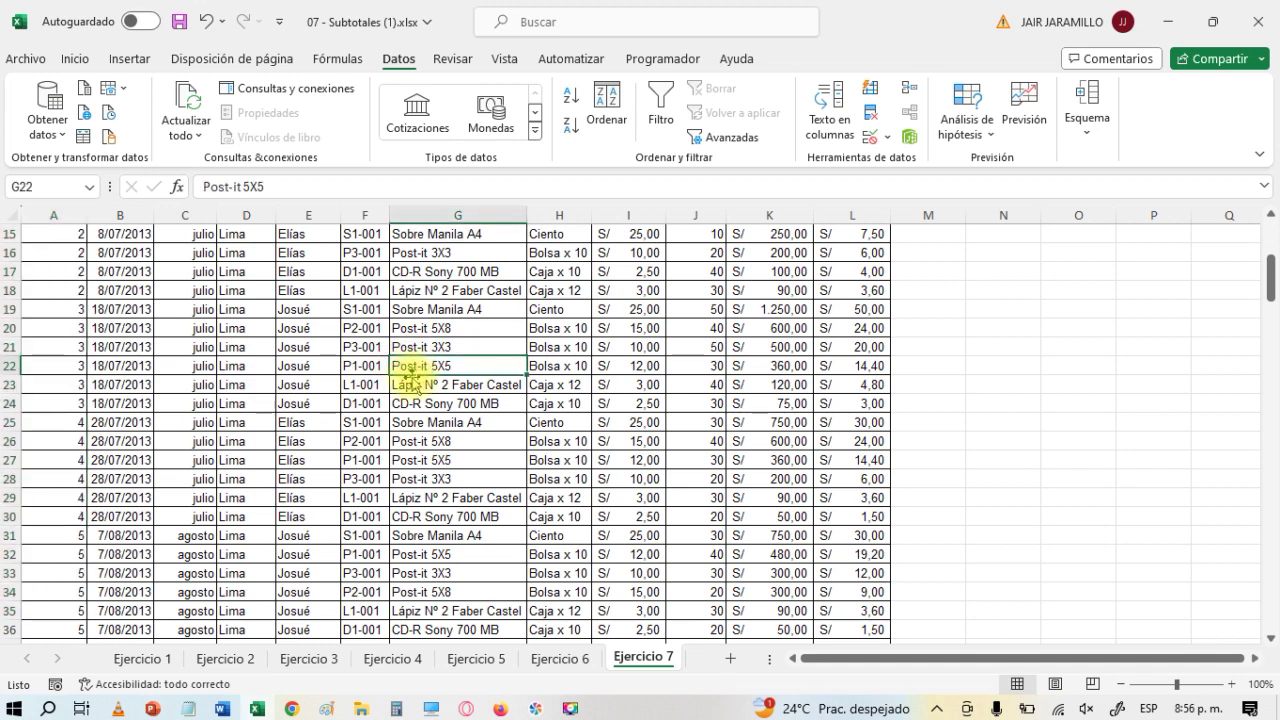
scroll(410, 378, up, 5)
- Start a subtotal on the Ejercicio 7 table for each change in Sucursal, using the Promedio function
click(376, 397)
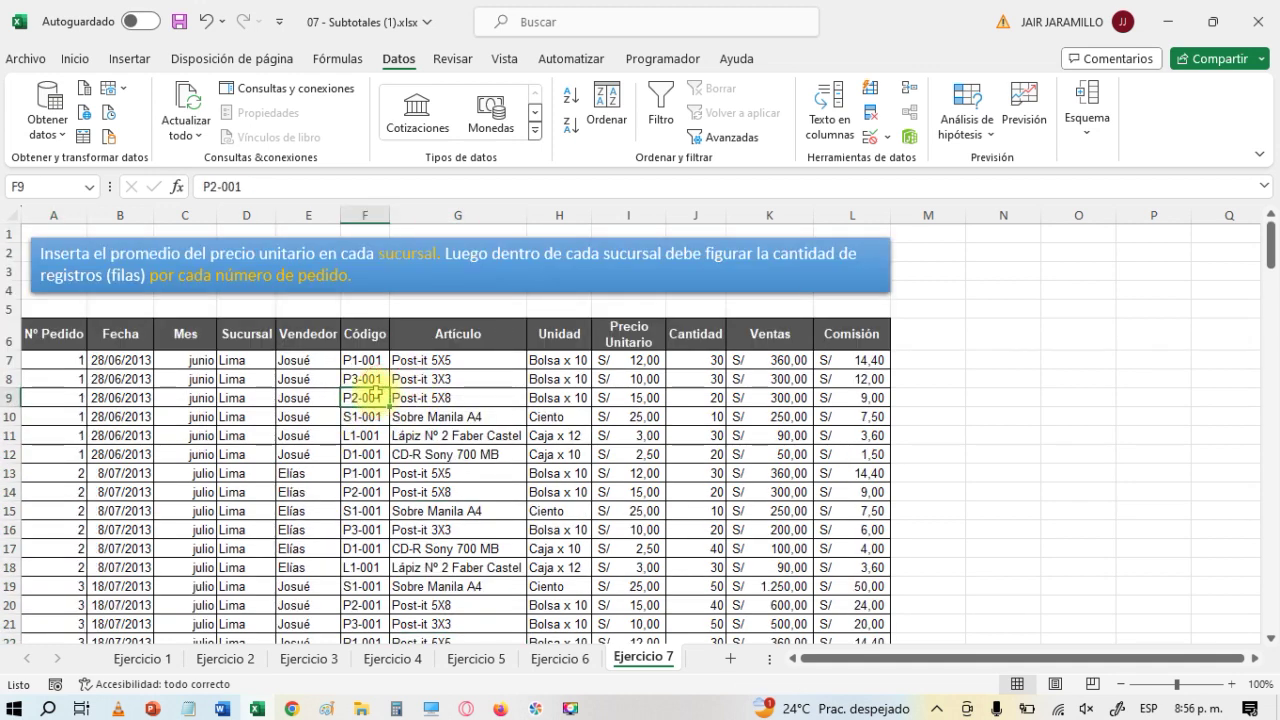
click(1098, 140)
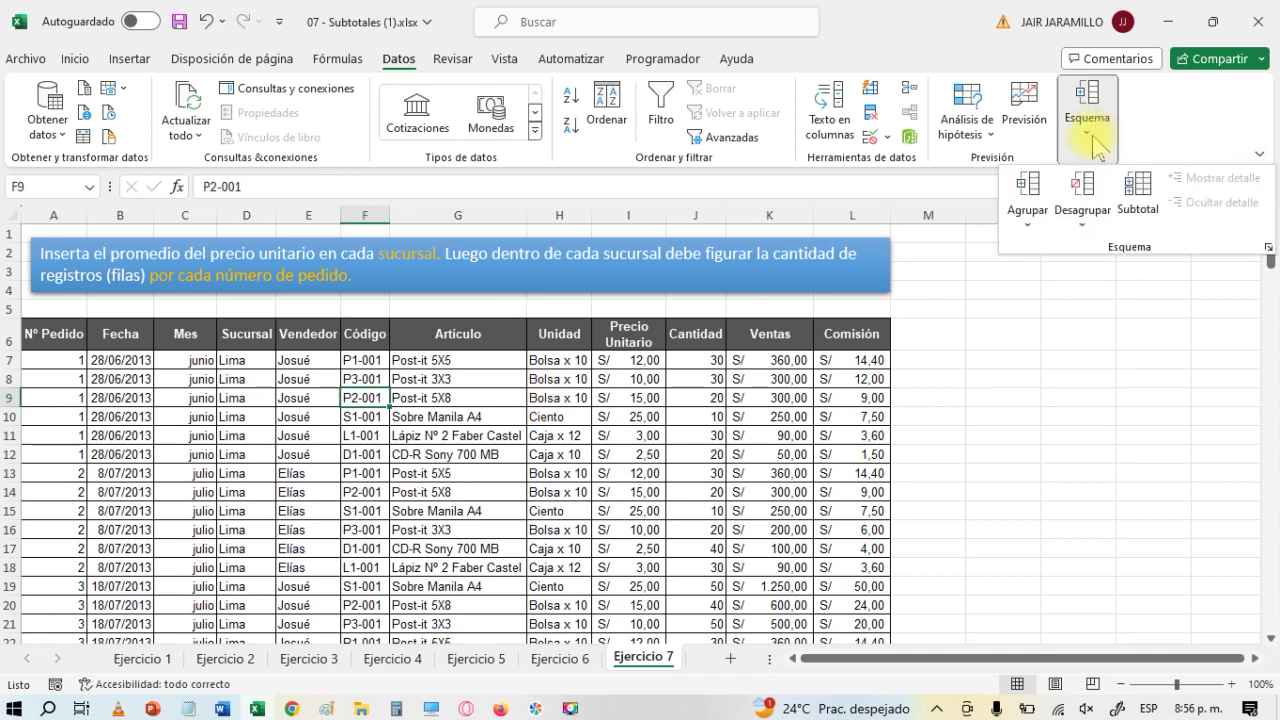
click(1138, 197)
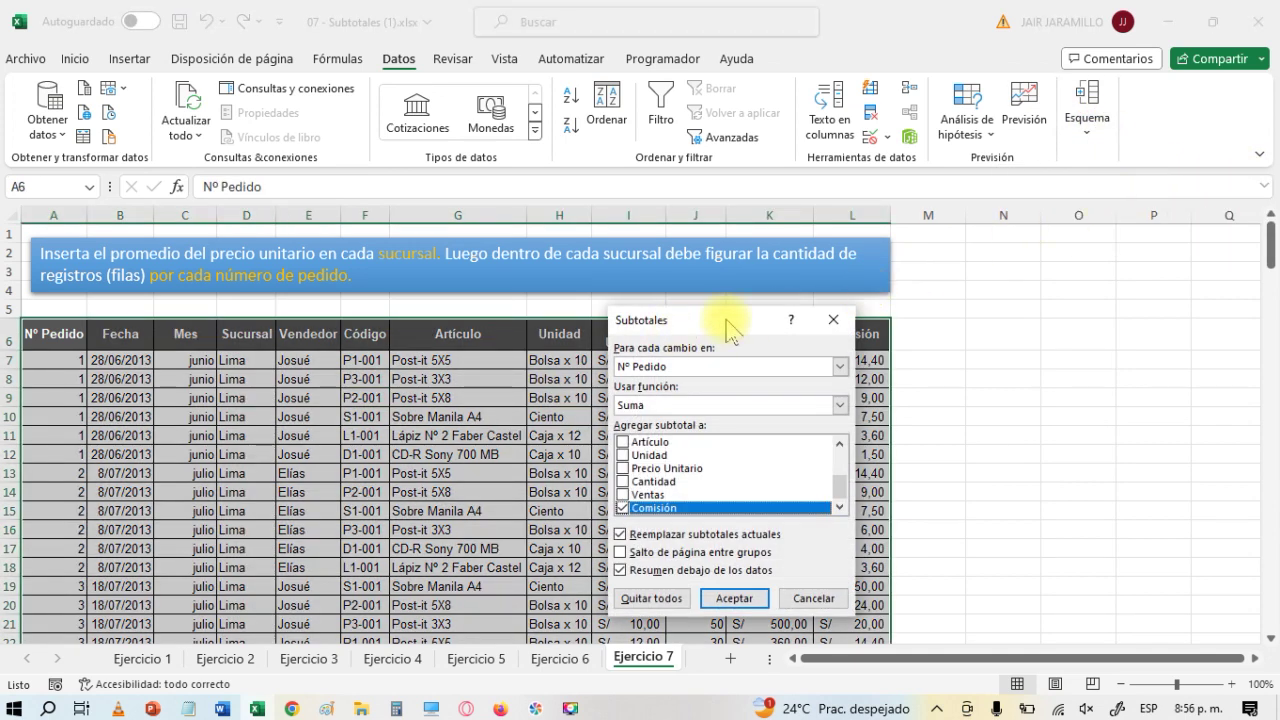
drag(678, 328, 686, 329)
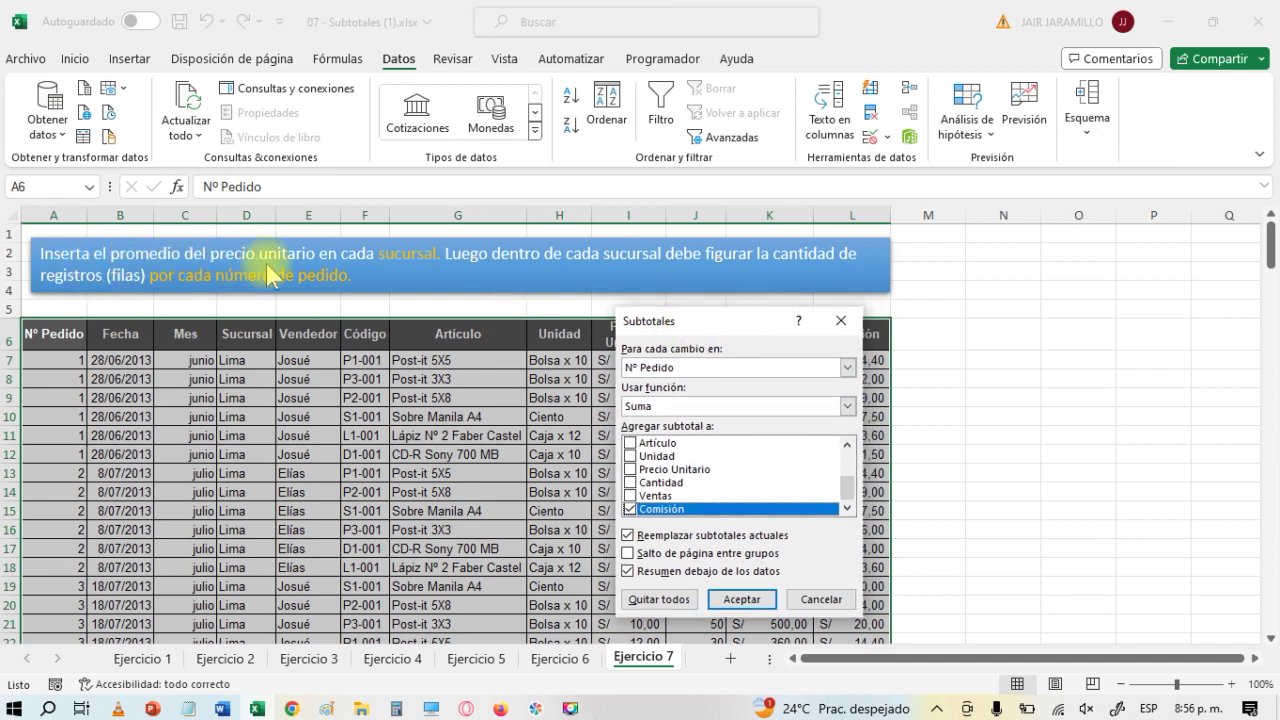
click(688, 370)
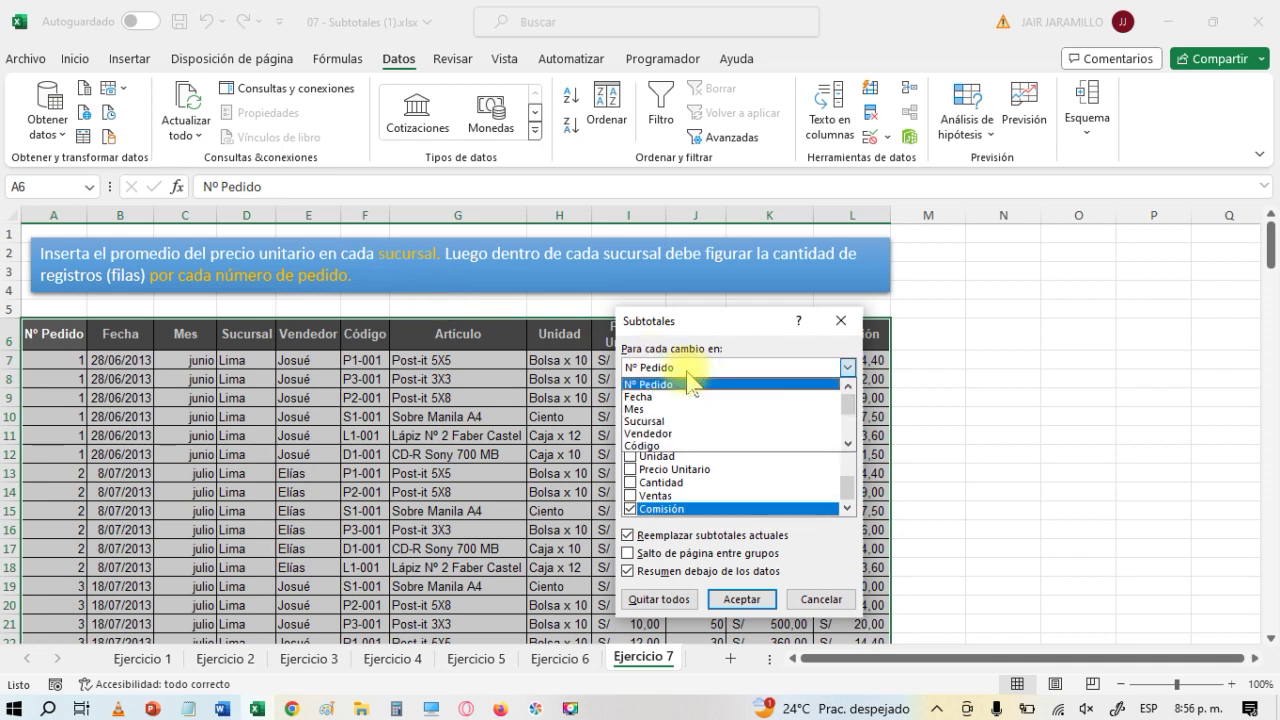
click(674, 421)
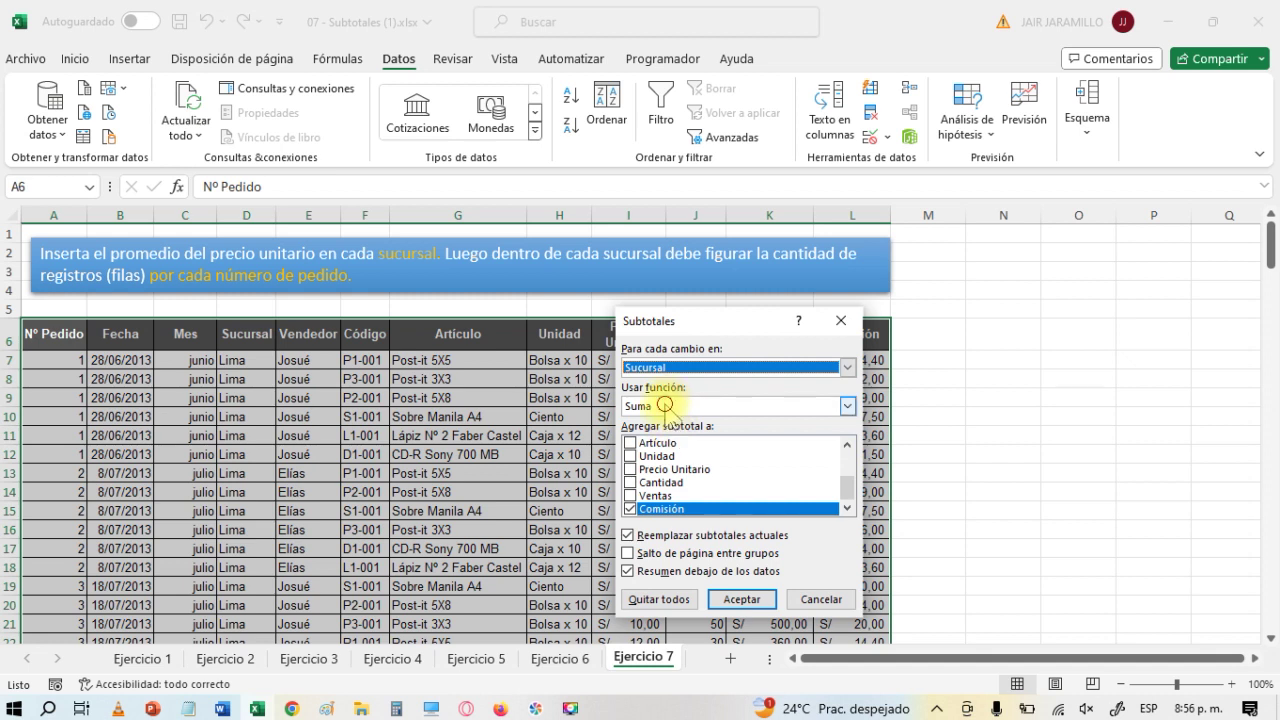
click(667, 406)
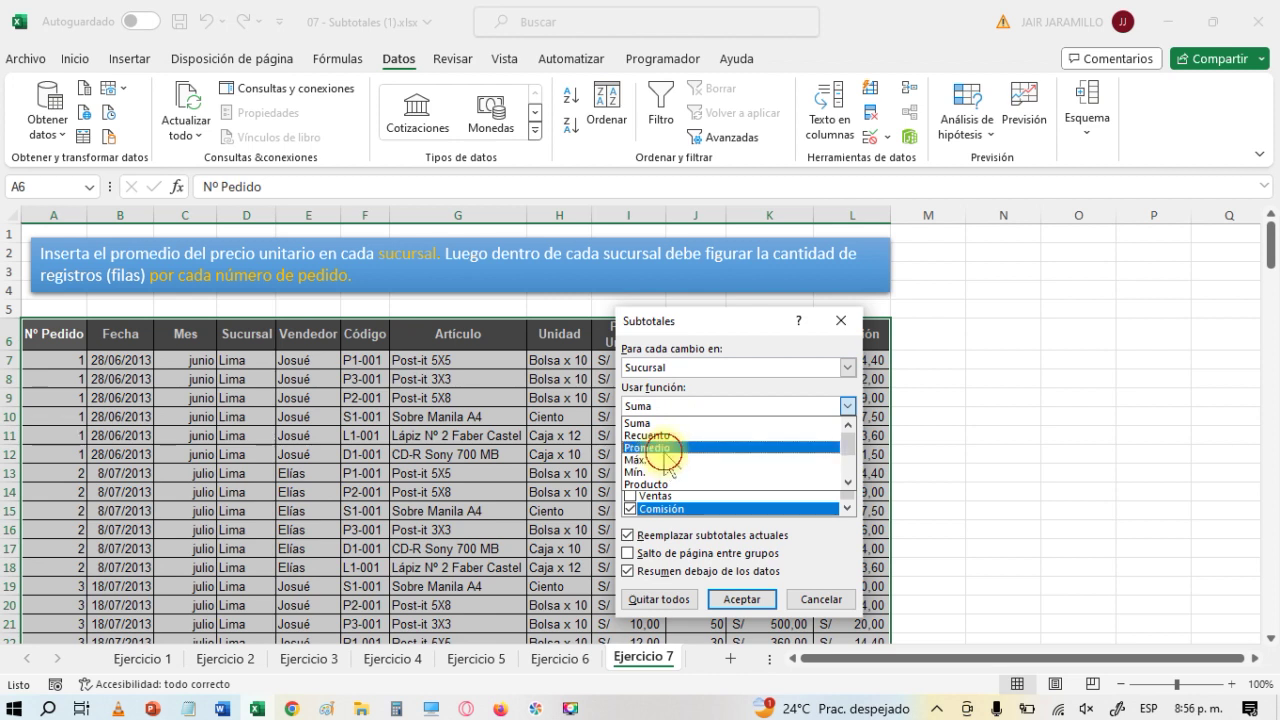
click(657, 448)
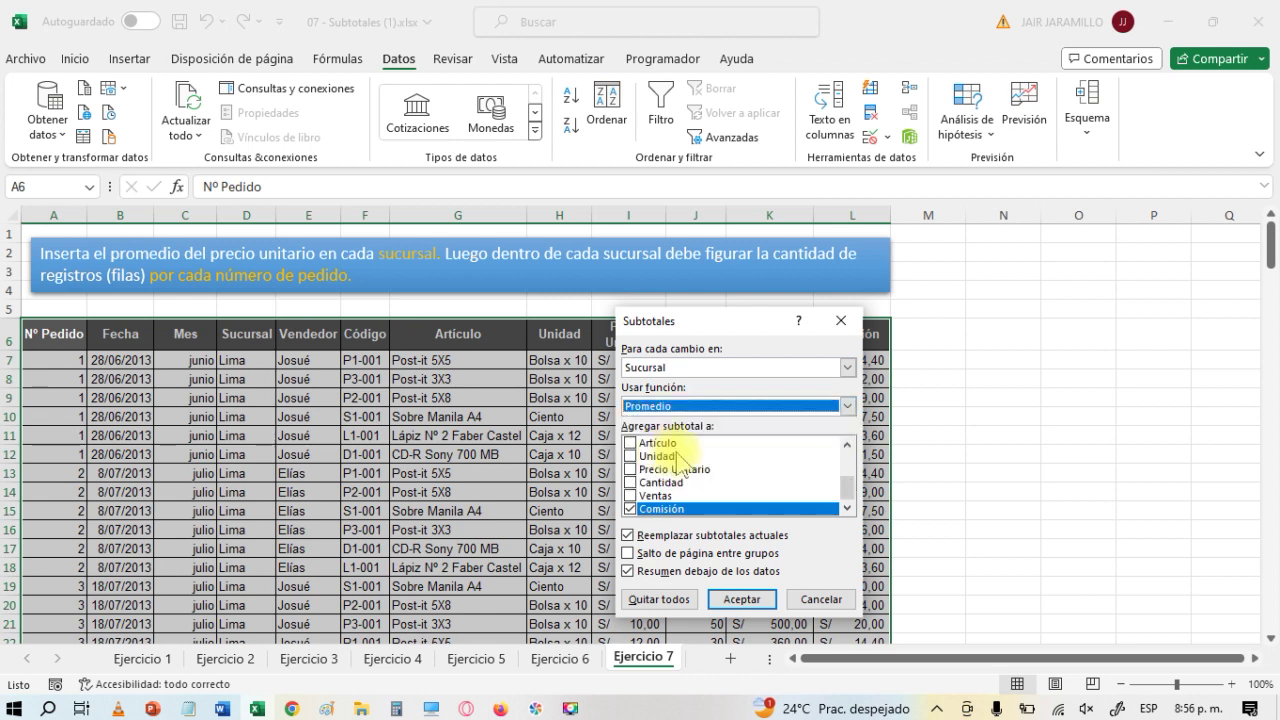
- Add the subtotal to Precio Unitario only, excluding Comisión, and apply it to the table
click(630, 469)
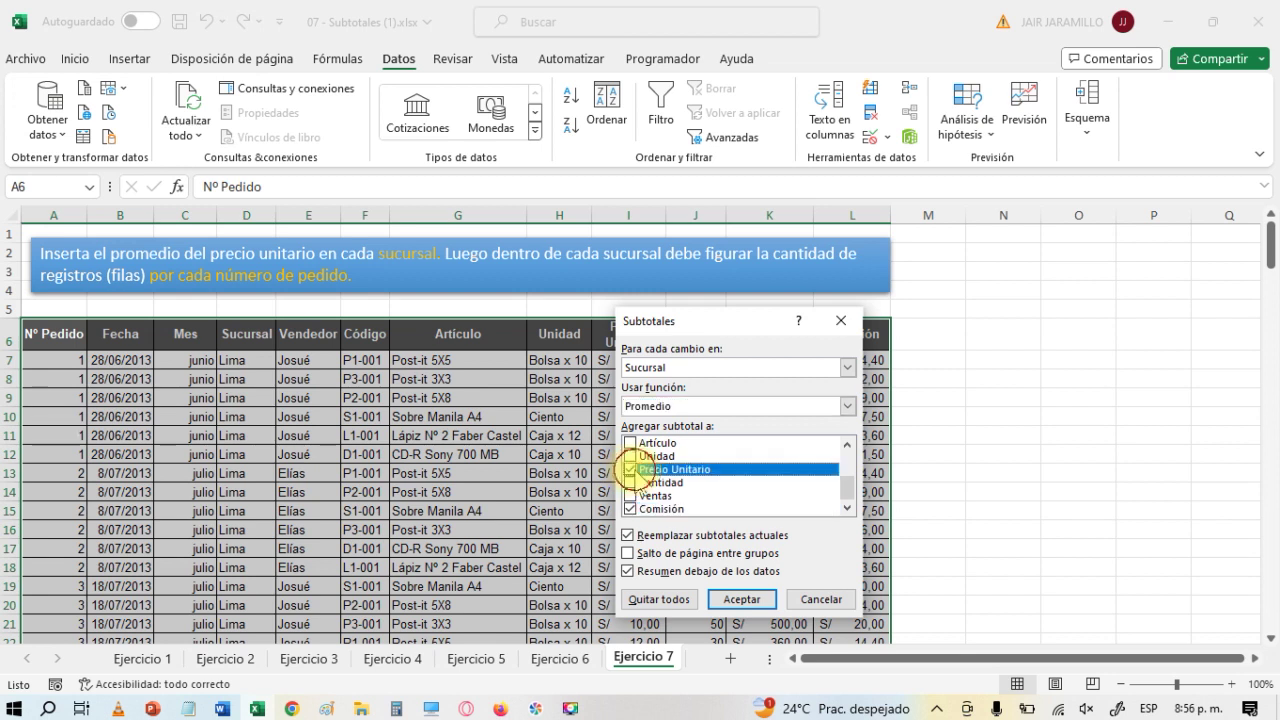
click(631, 509)
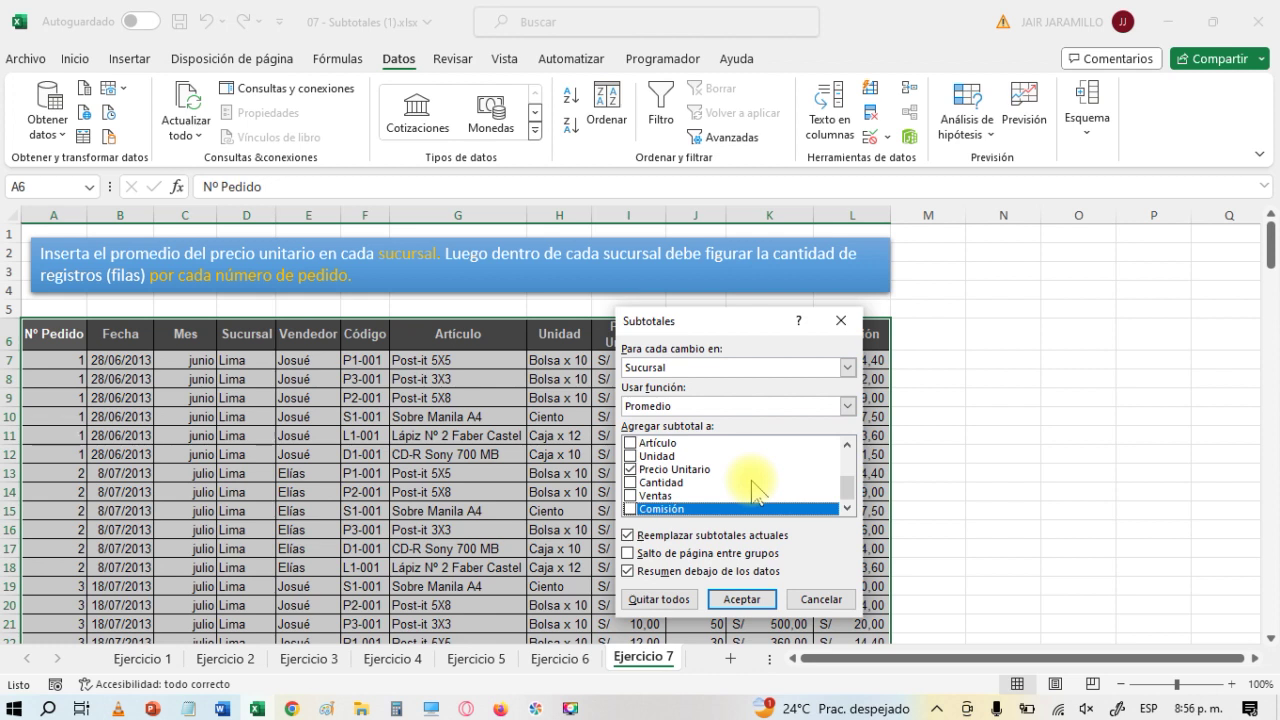
click(692, 470)
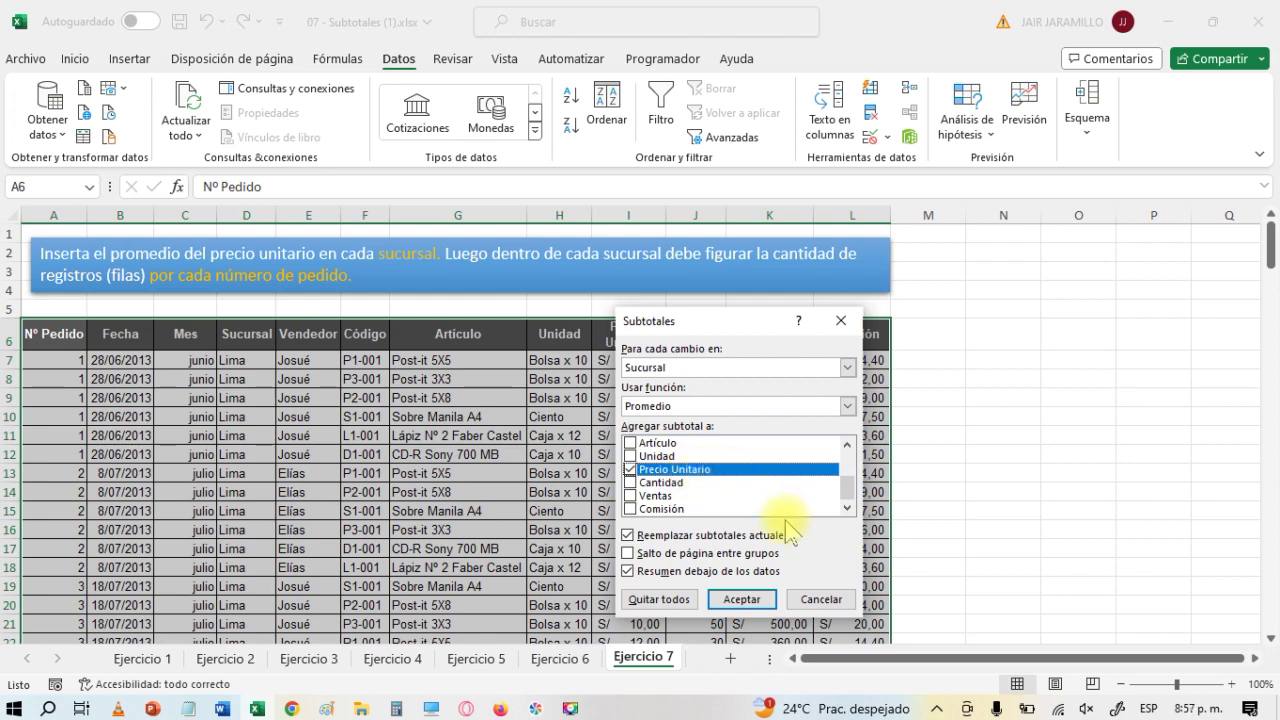
click(742, 599)
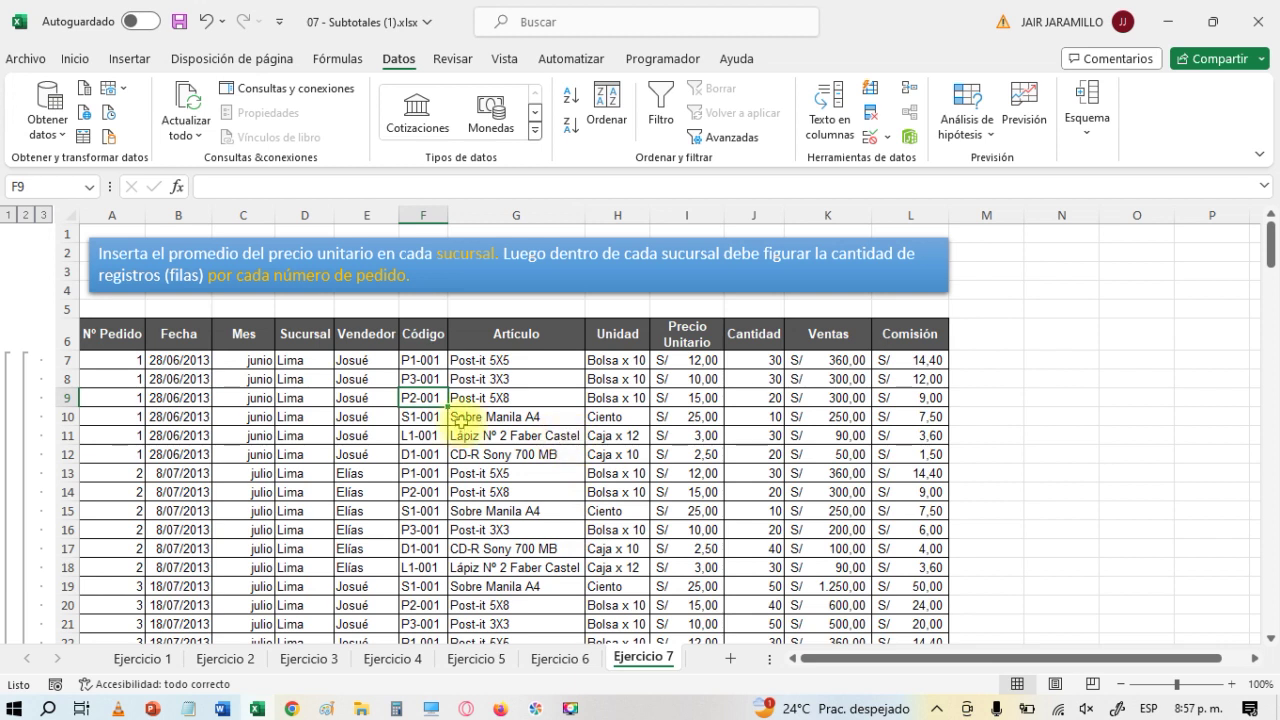
- Start a second subtotal on the table for each change in Nº Pedido, using the Recuento function
click(500, 452)
click(1087, 112)
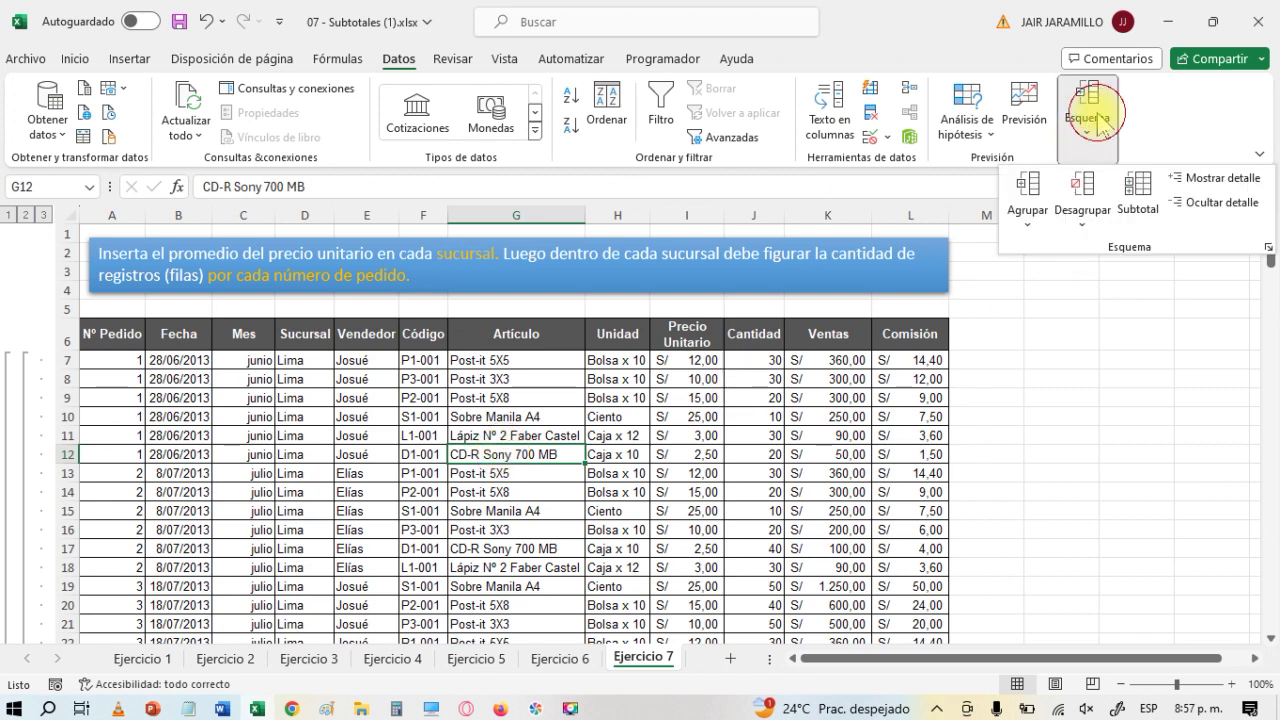
click(1140, 190)
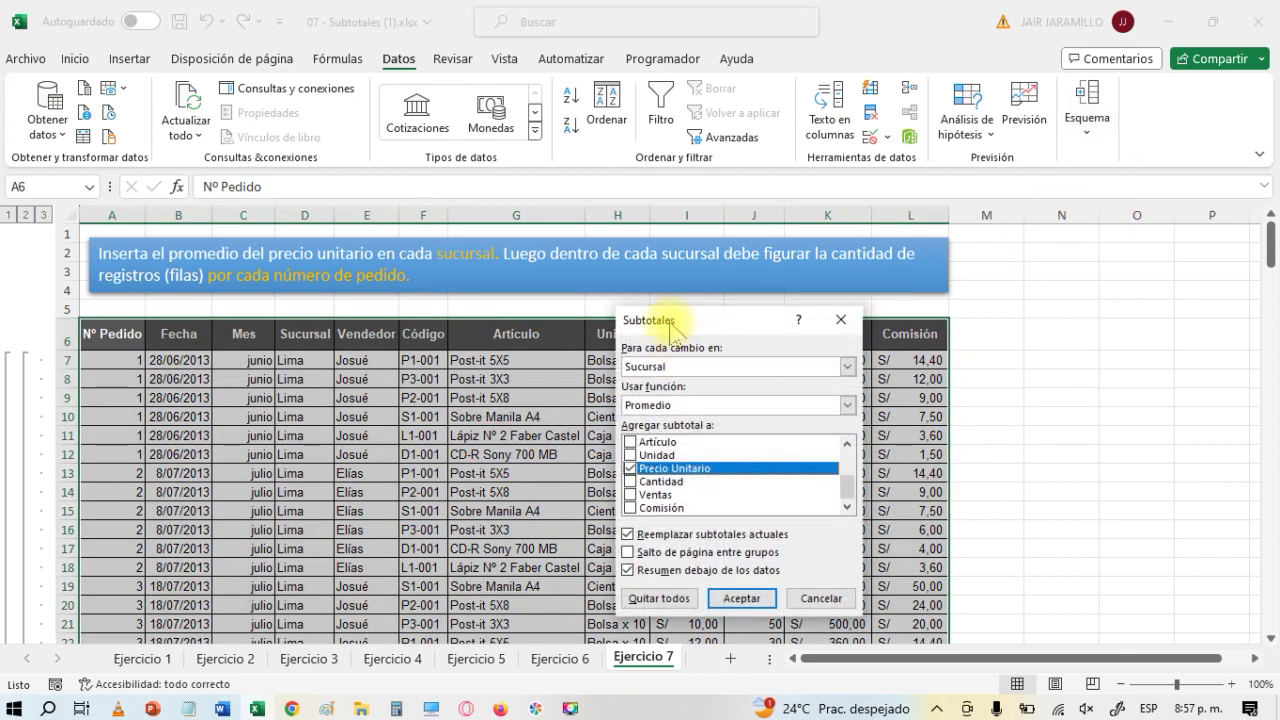
drag(700, 322, 895, 358)
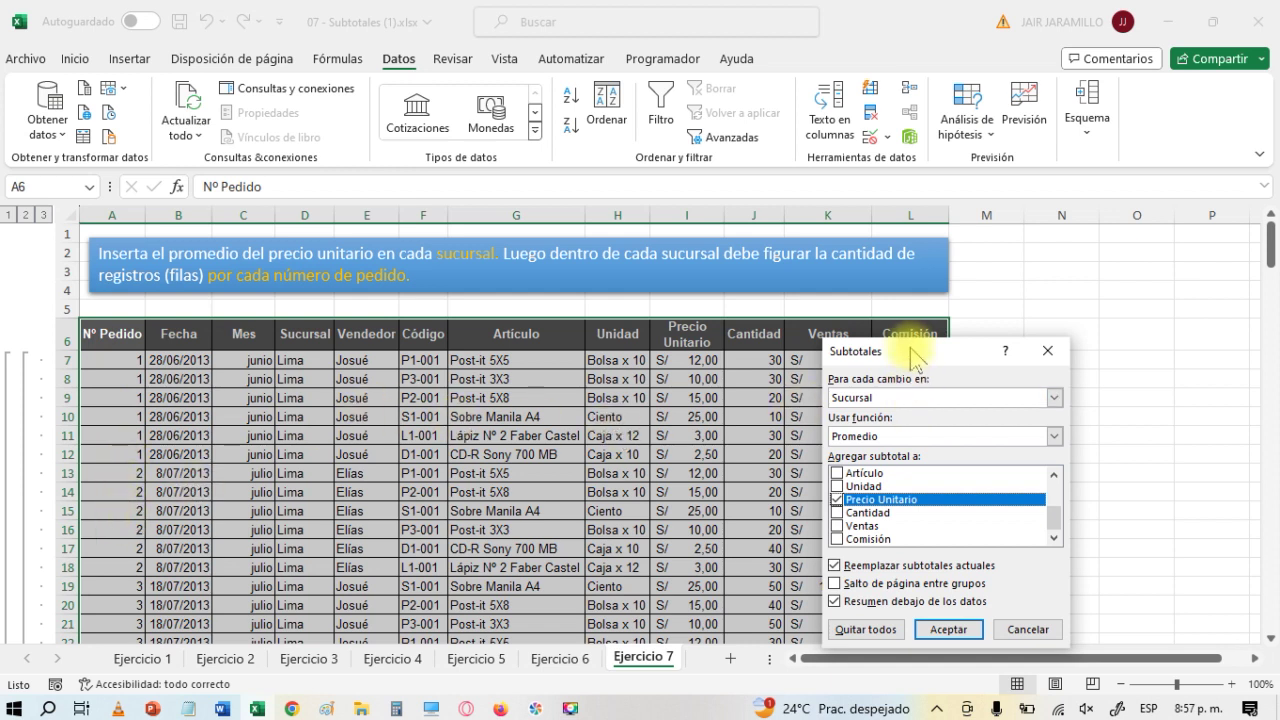
drag(906, 347, 845, 342)
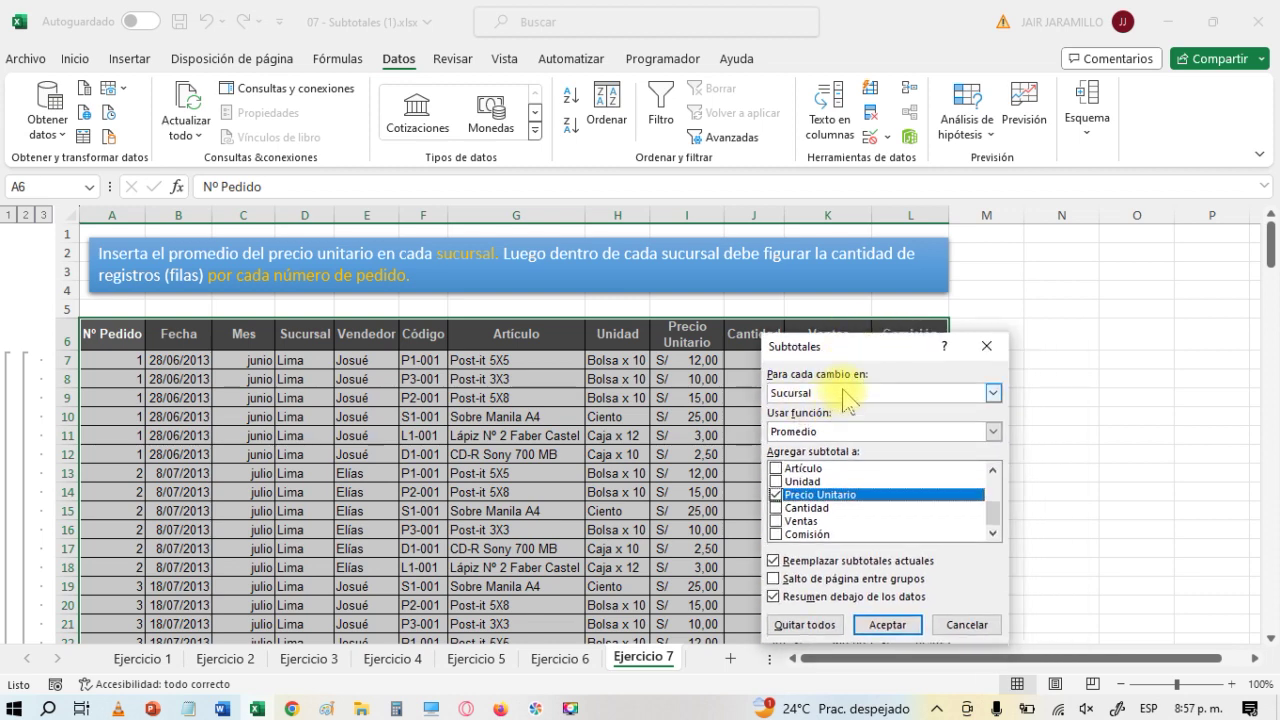
click(848, 397)
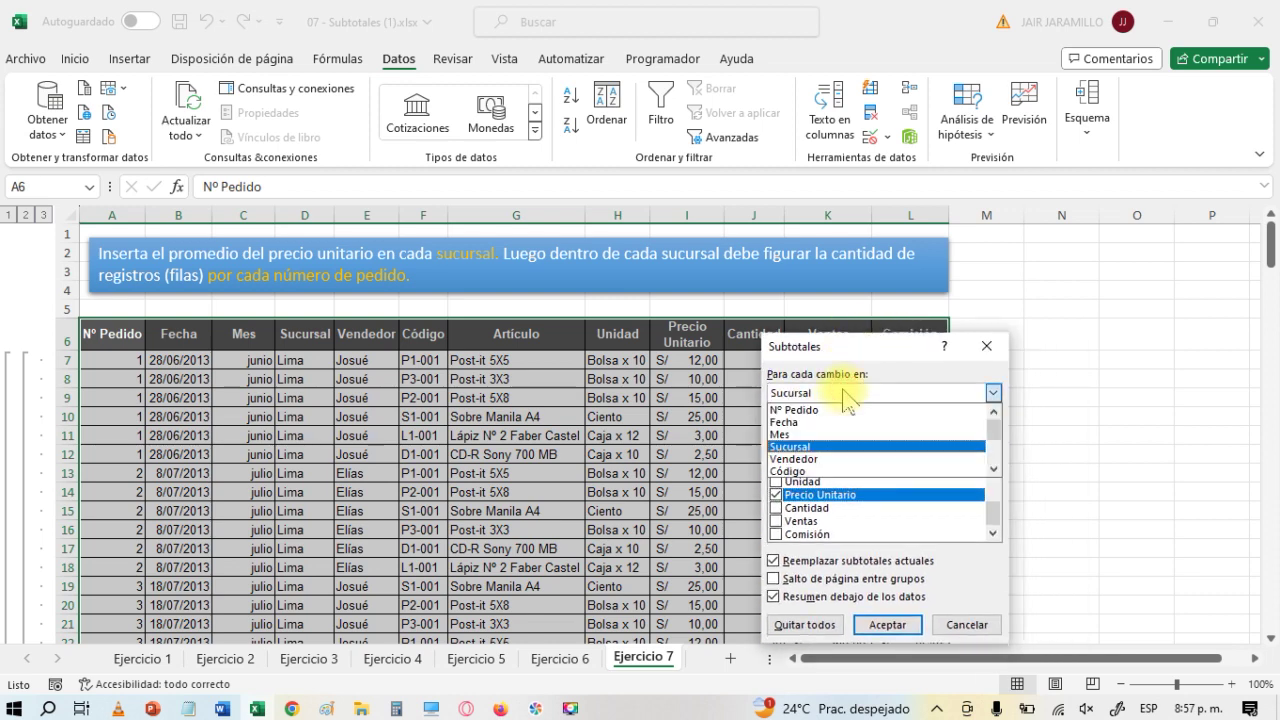
click(800, 410)
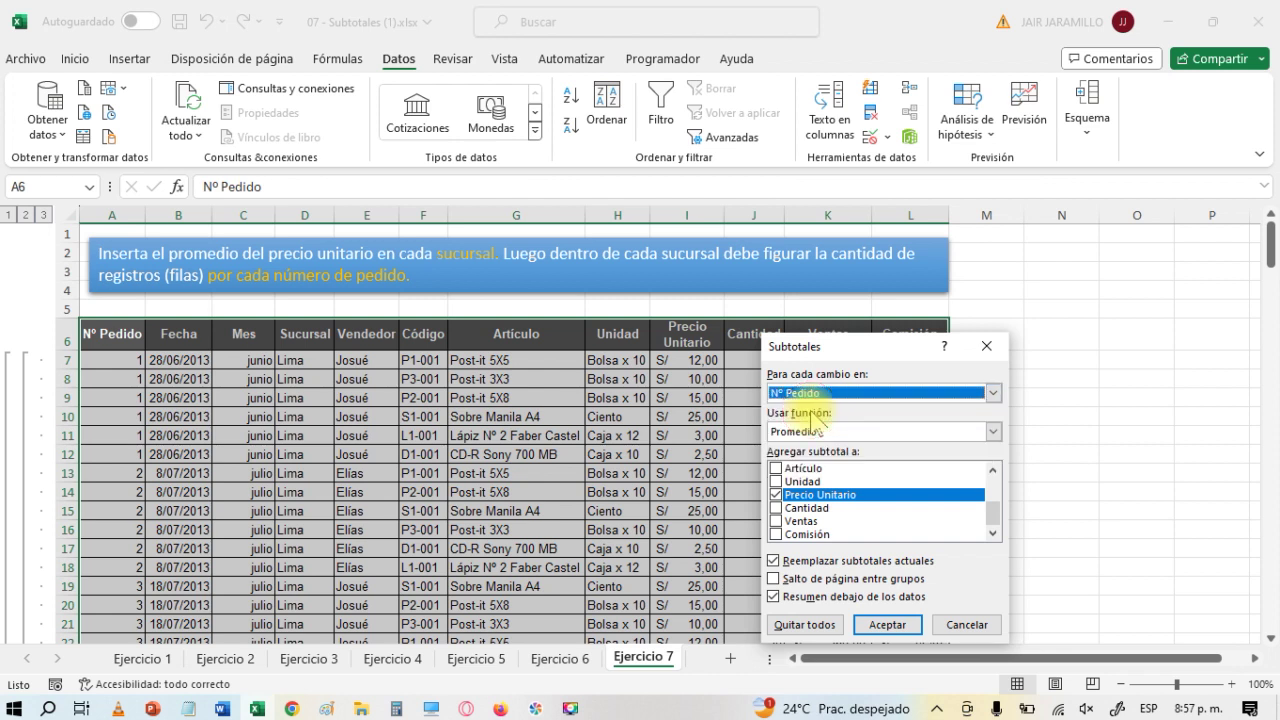
click(822, 433)
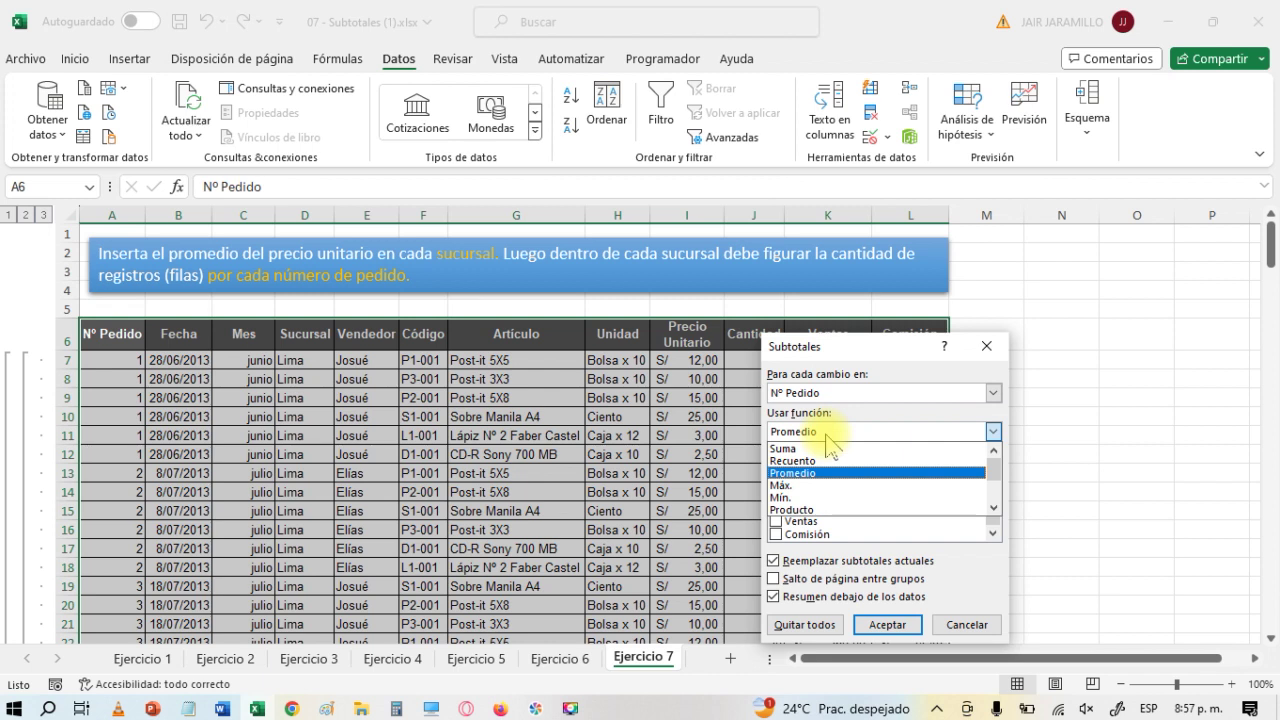
click(818, 460)
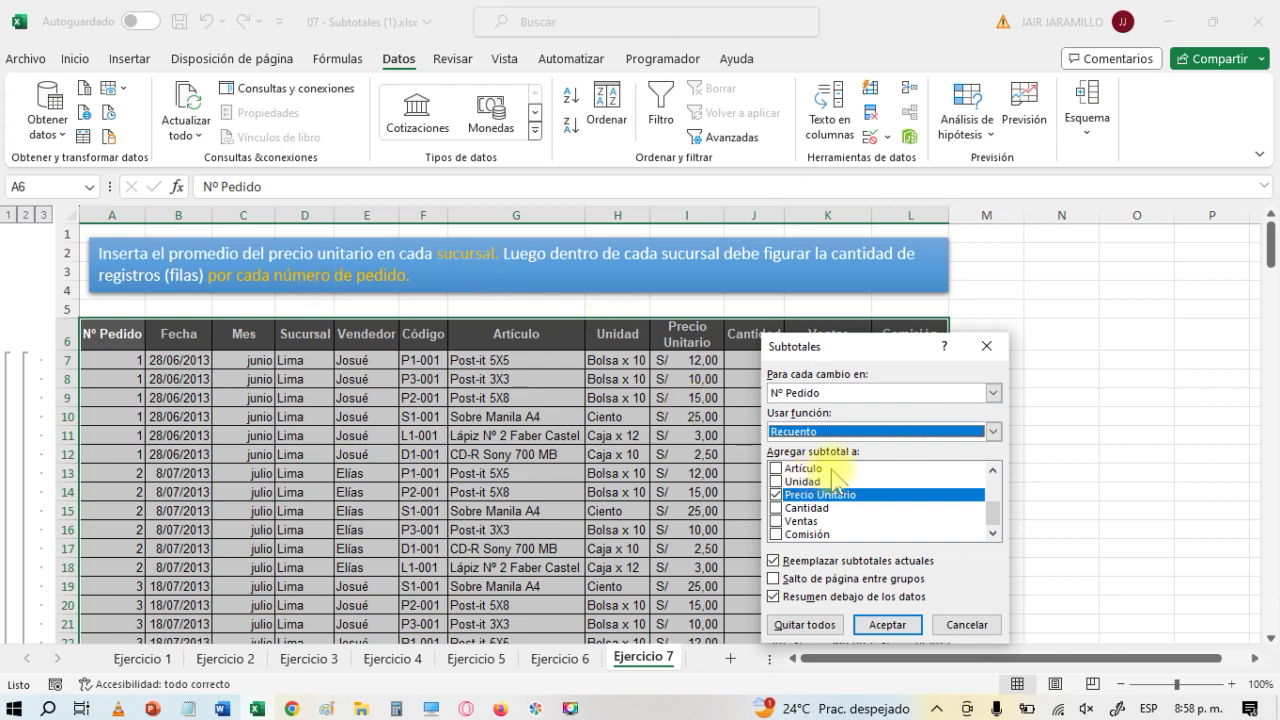
- Add the count to Nº Pedido instead of Precio Unitario, keep the existing subtotals from being replaced, and apply
click(775, 494)
scroll(777, 488, up, 2)
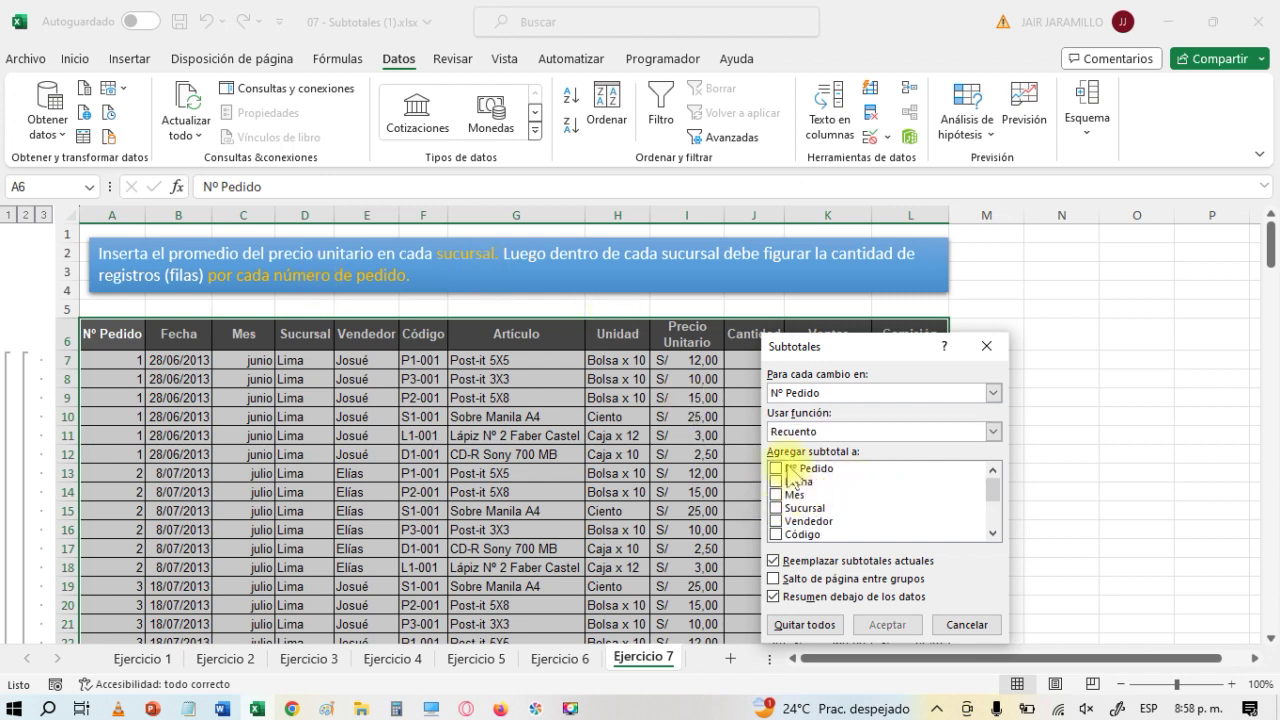
click(776, 468)
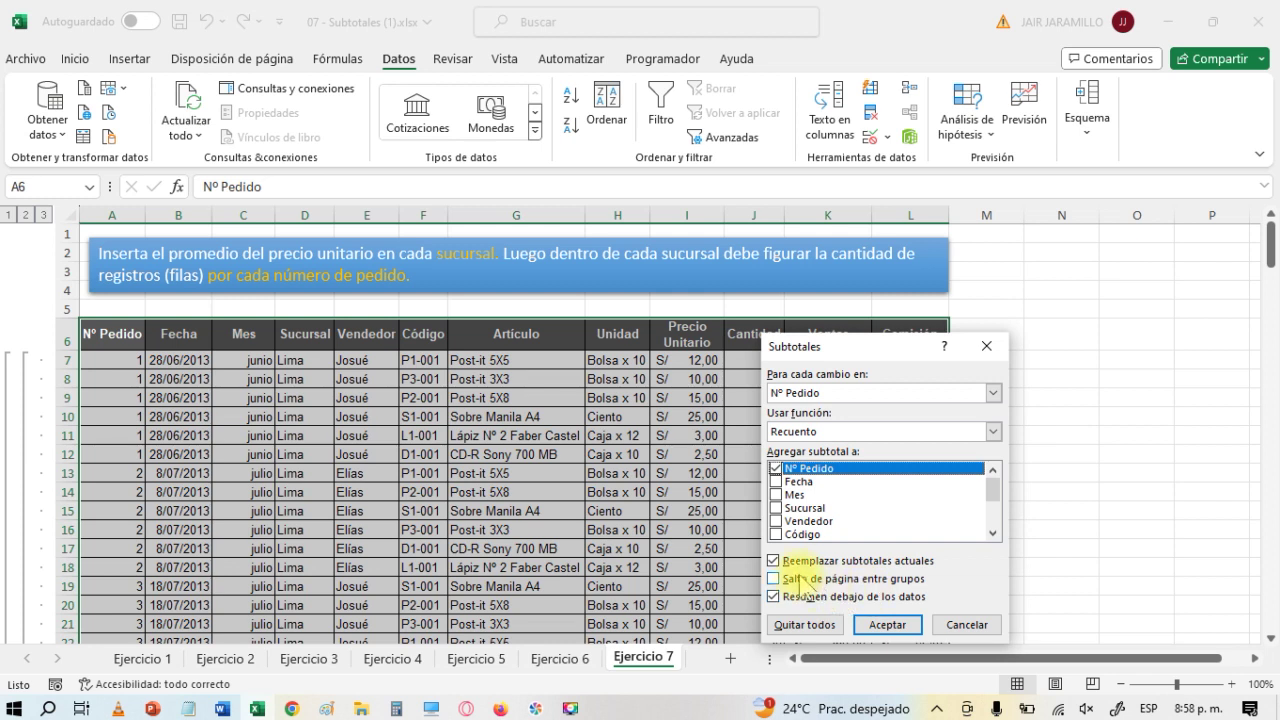
click(803, 563)
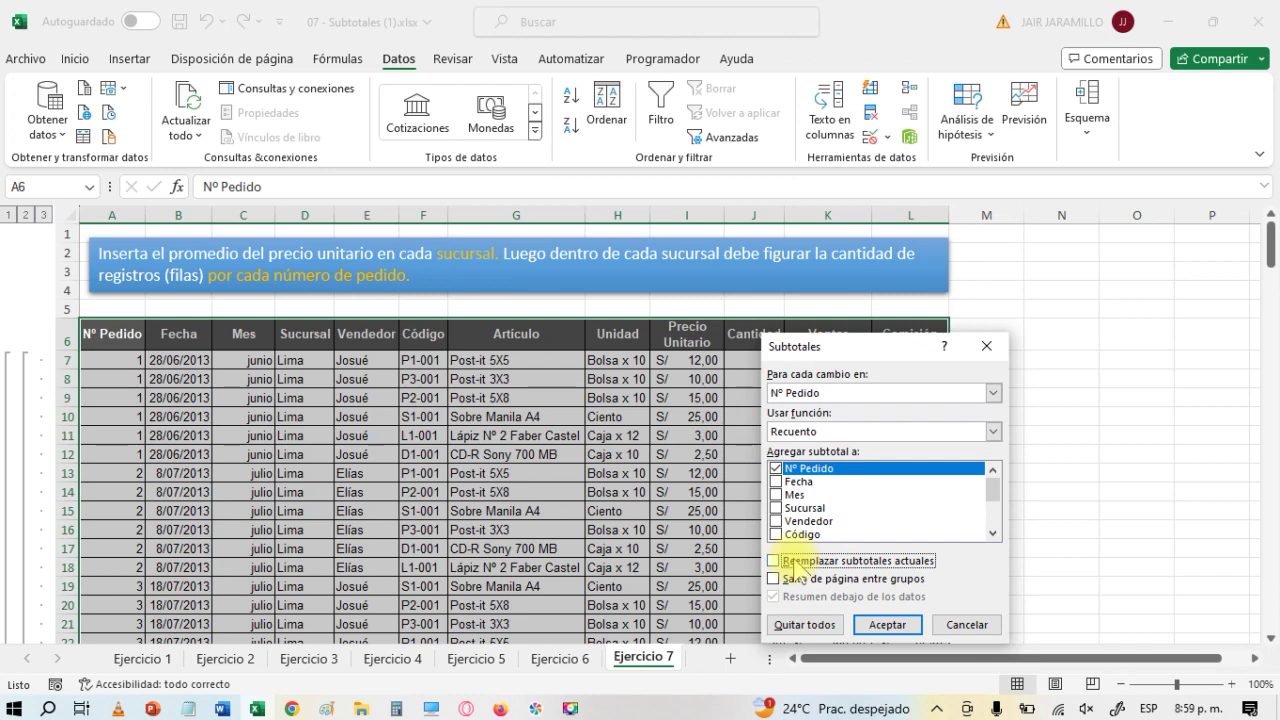
click(887, 624)
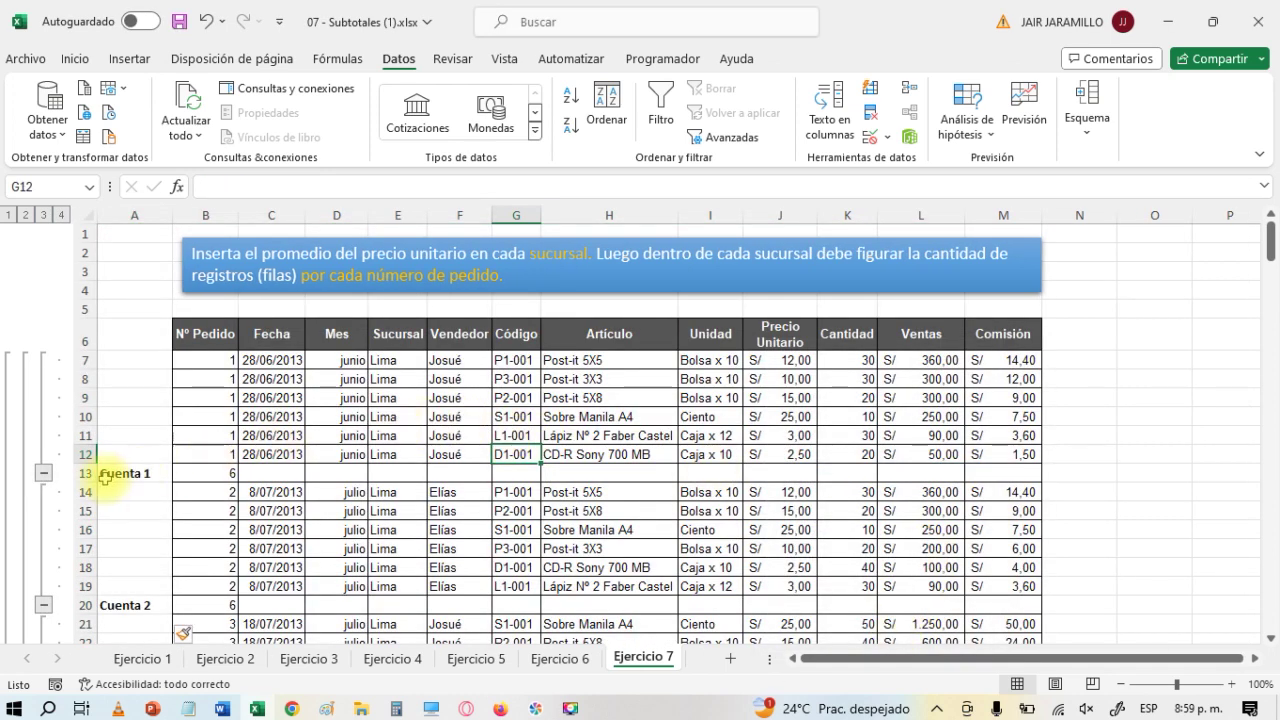
- Check the record count rows for order numbers 1, 2 and 3, including their subtotal formulas
scroll(130, 355, down, 1)
click(129, 416)
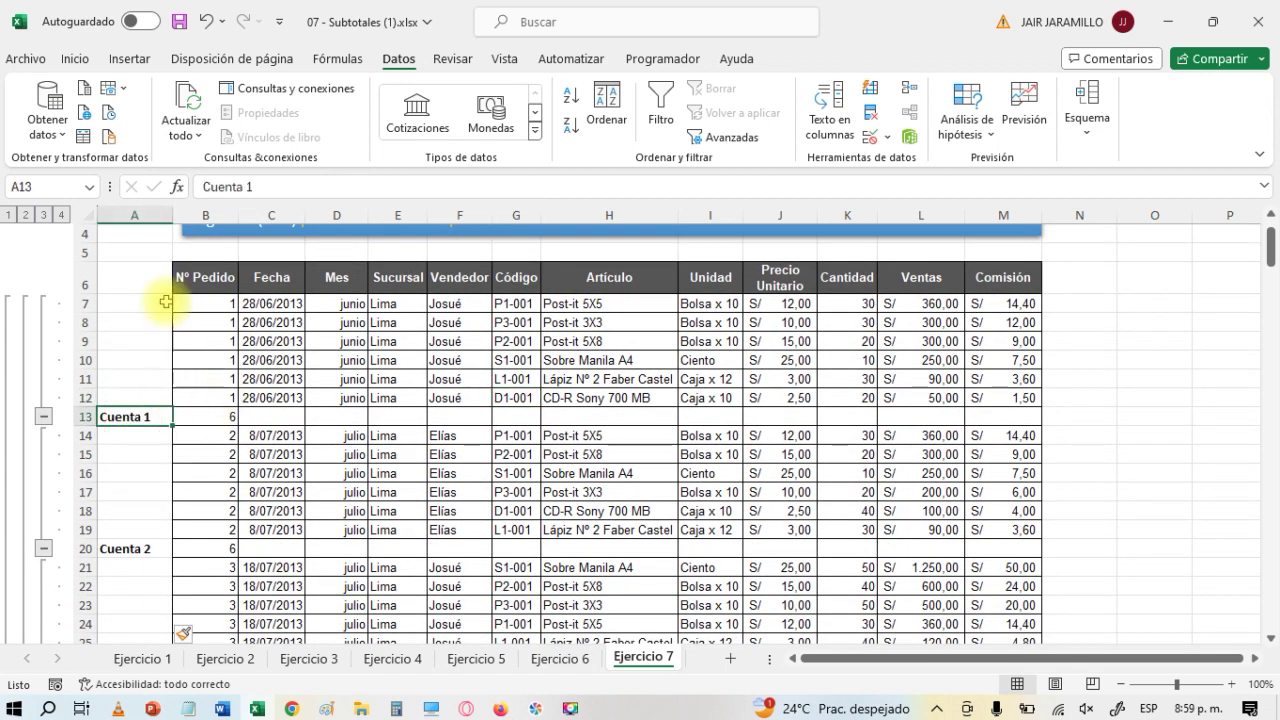
click(200, 417)
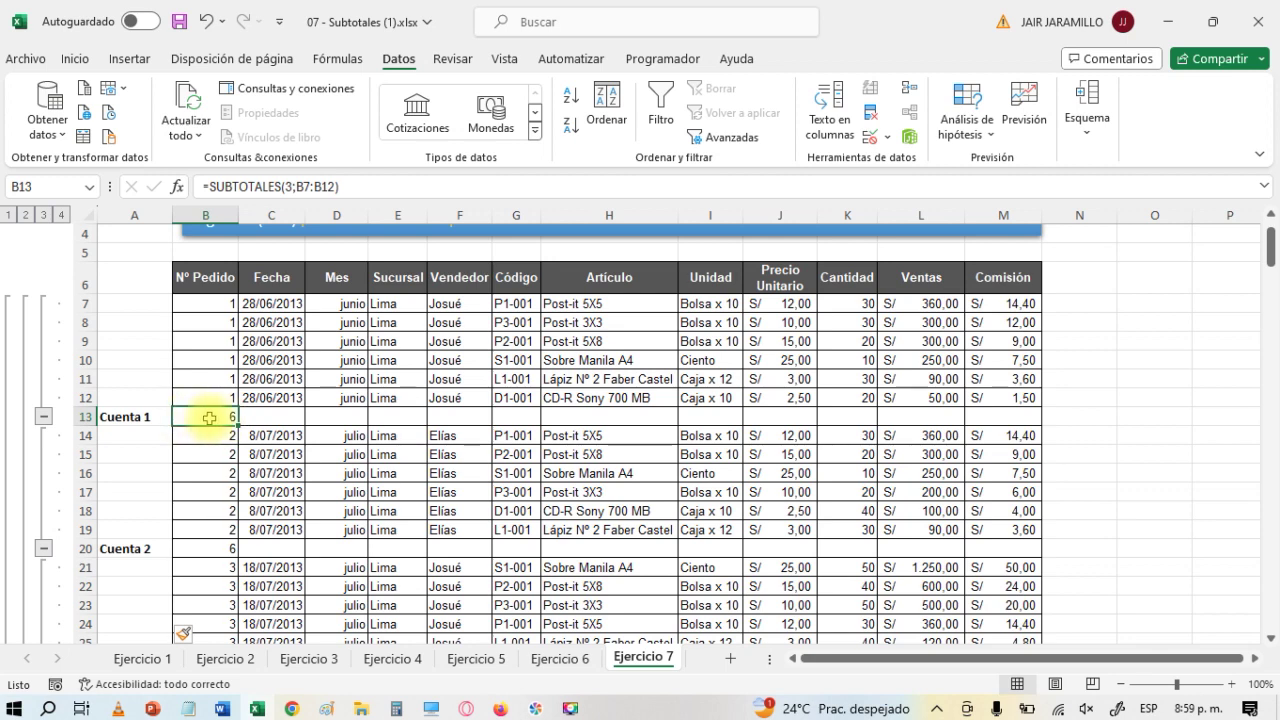
scroll(200, 402, down, 2)
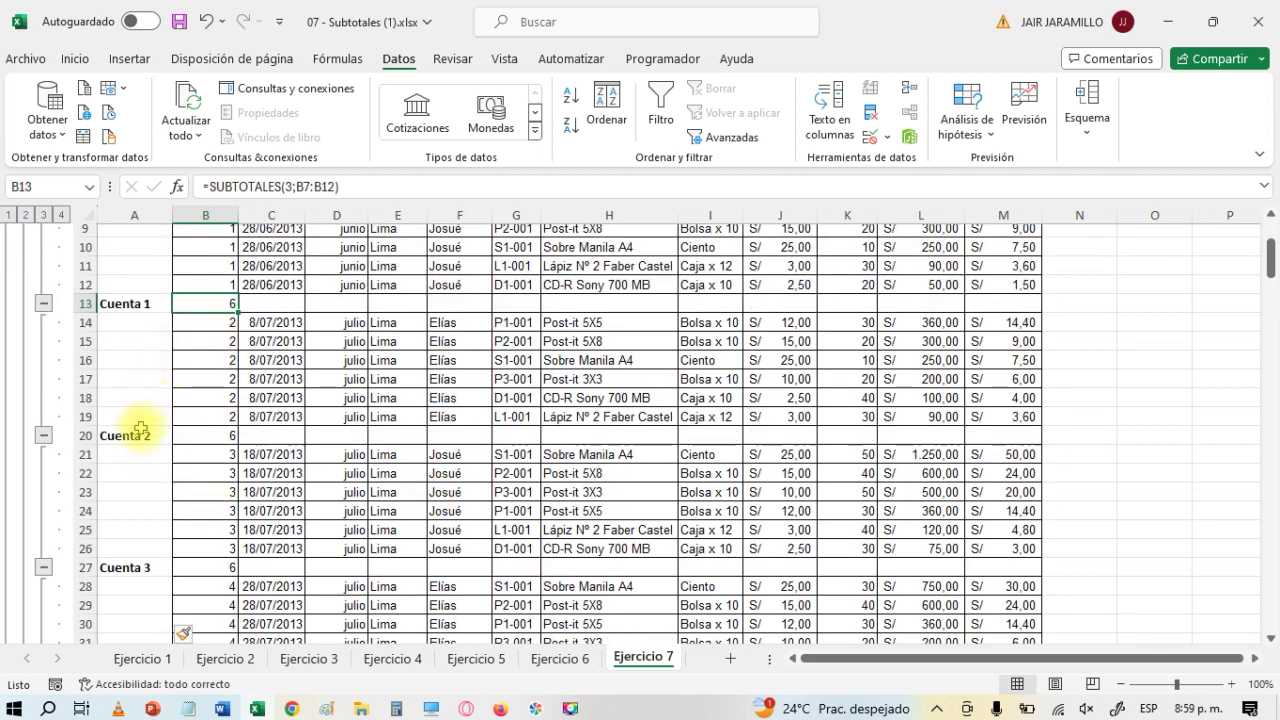
click(208, 435)
click(148, 561)
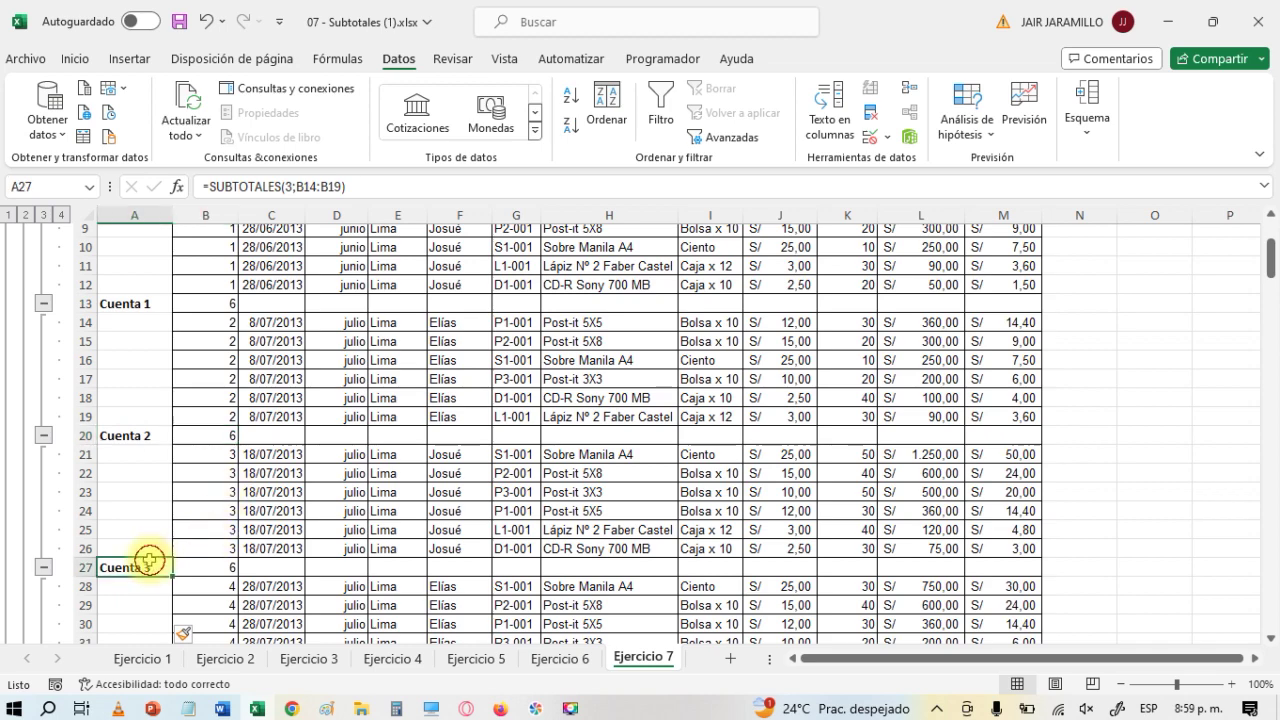
click(228, 566)
- Examine the average unit price rows for the Lima and Miraflores branches
scroll(300, 530, up, 3)
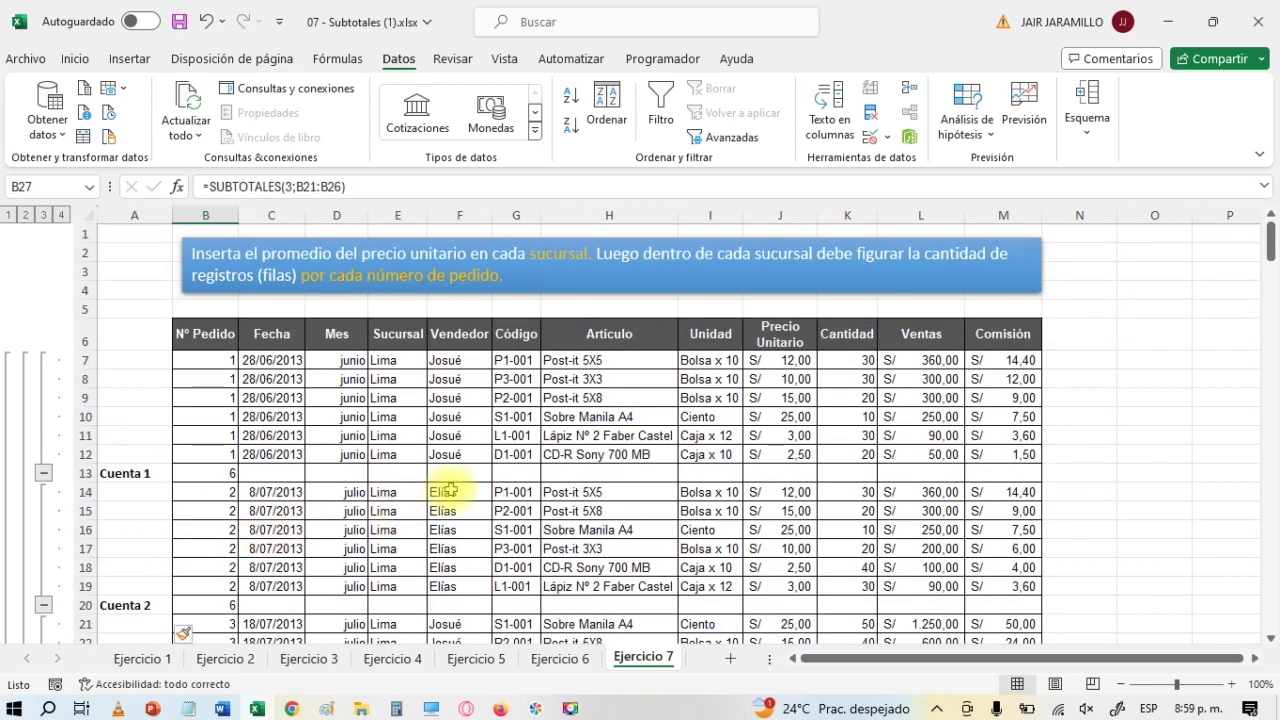
scroll(445, 490, down, 12)
scroll(450, 490, down, 6)
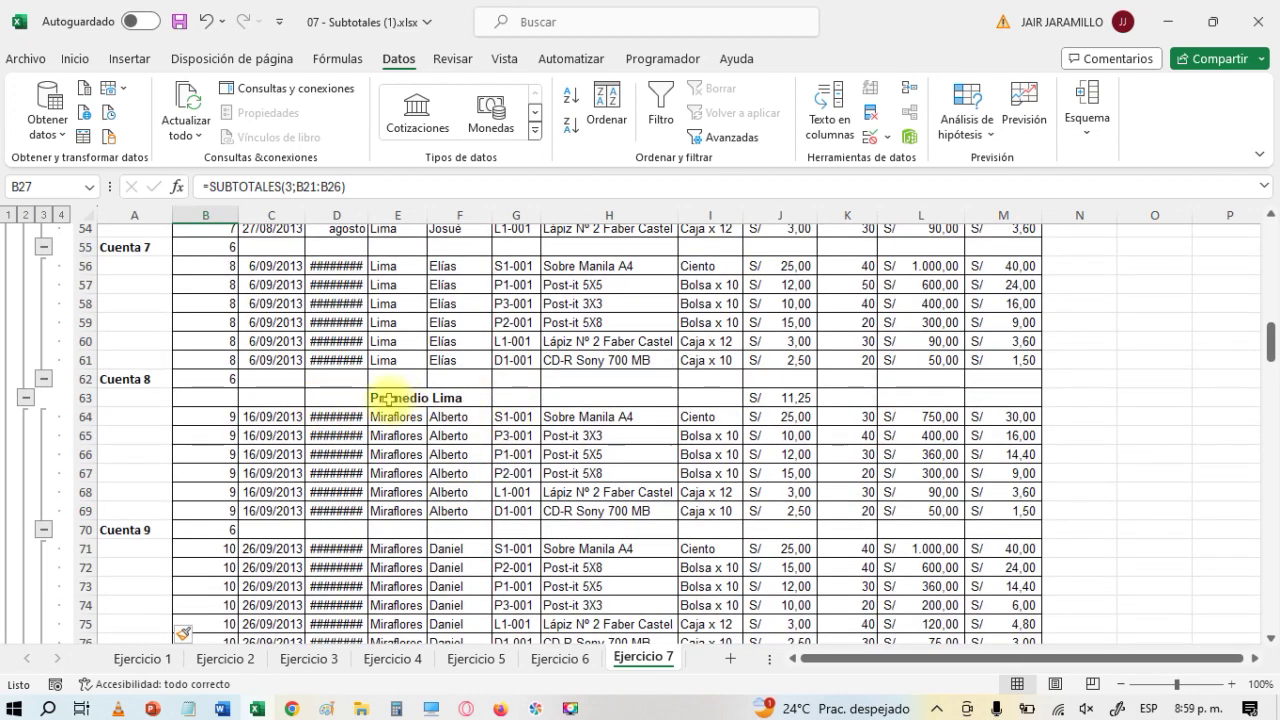
drag(380, 398, 789, 397)
scroll(789, 397, up, 18)
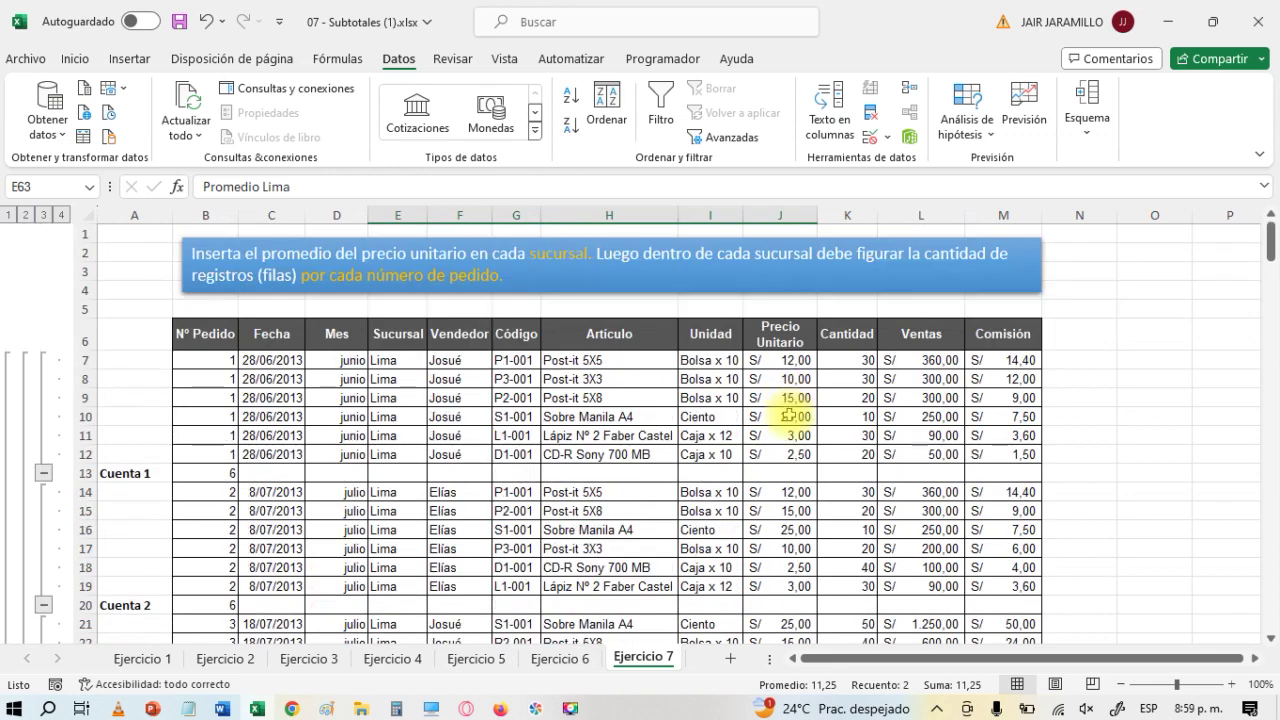
scroll(785, 345, down, 5)
scroll(783, 355, down, 14)
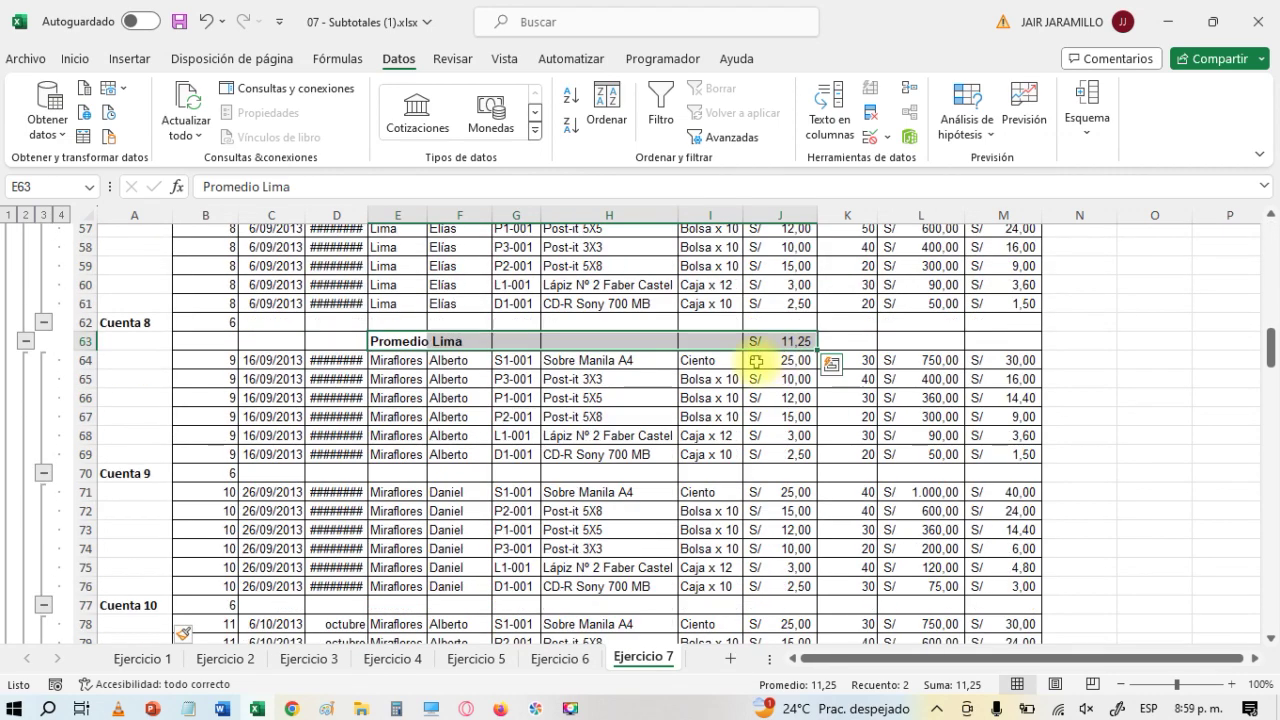
click(314, 377)
click(86, 341)
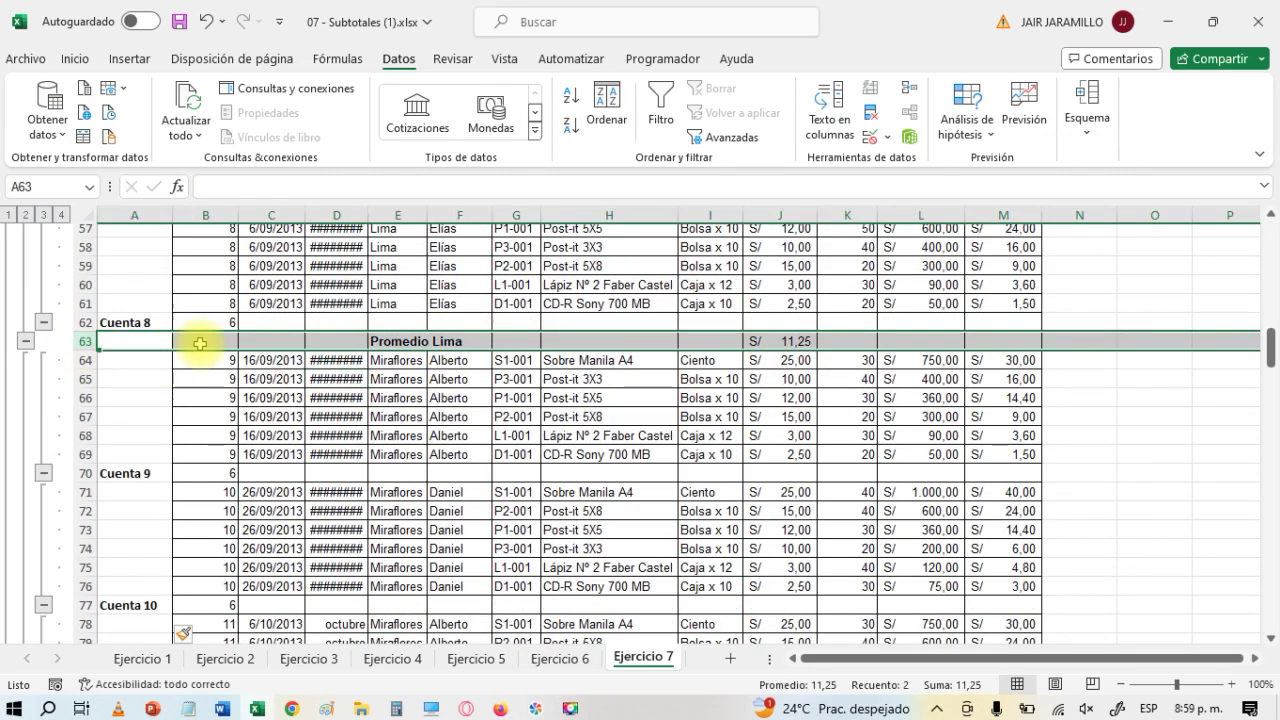
scroll(143, 380, down, 2)
scroll(124, 423, down, 19)
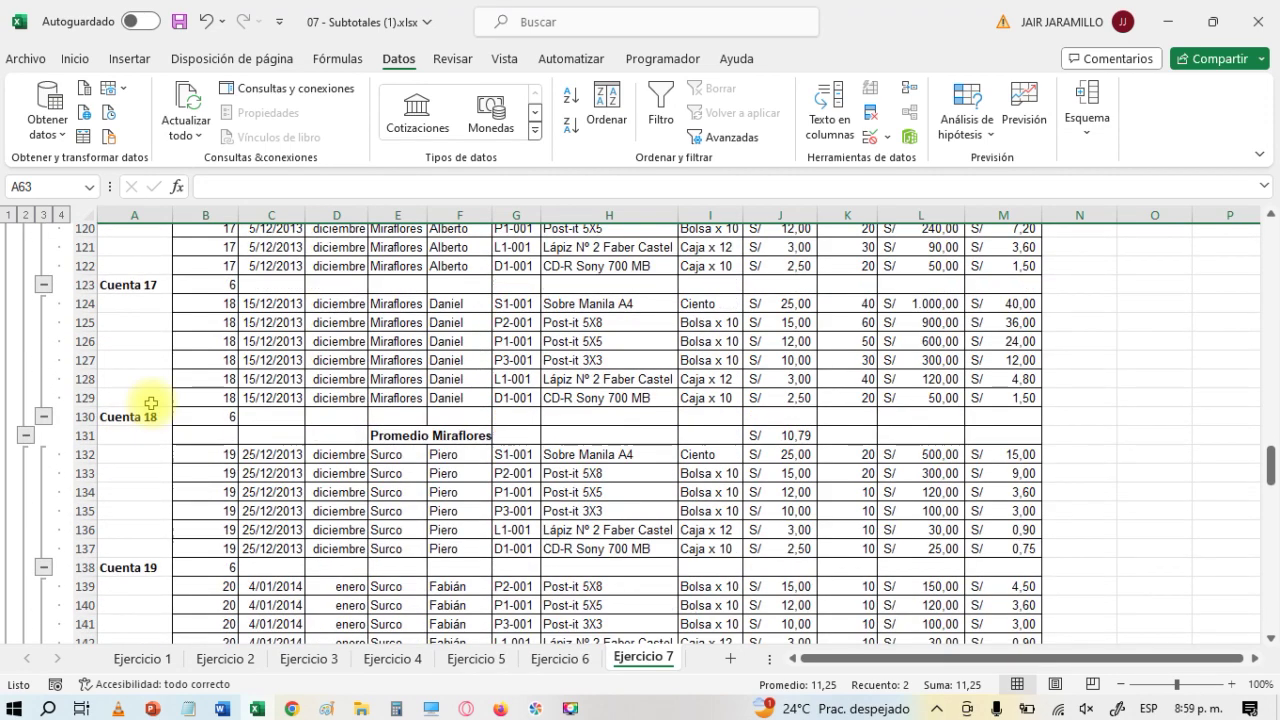
click(74, 436)
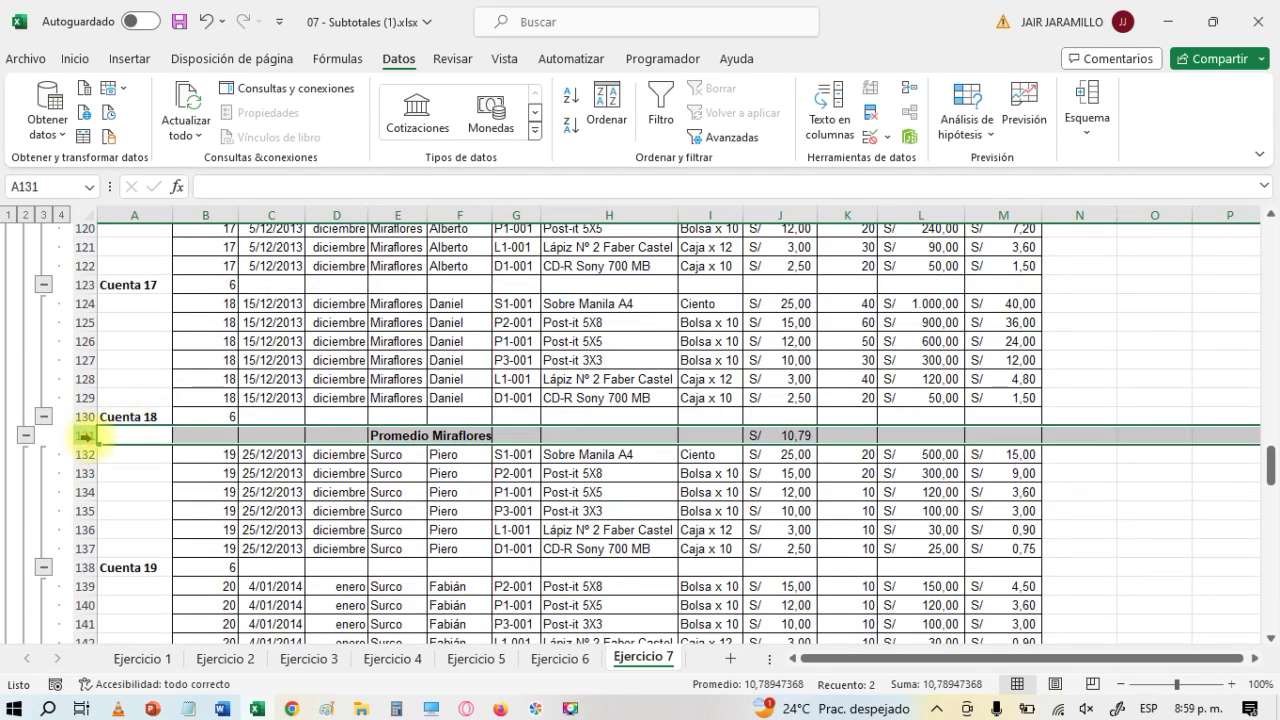
- Collapse the Ejercicio 7 outline to the branch level and check the average unit price rows for each branch
click(25, 215)
scroll(206, 411, up, 3)
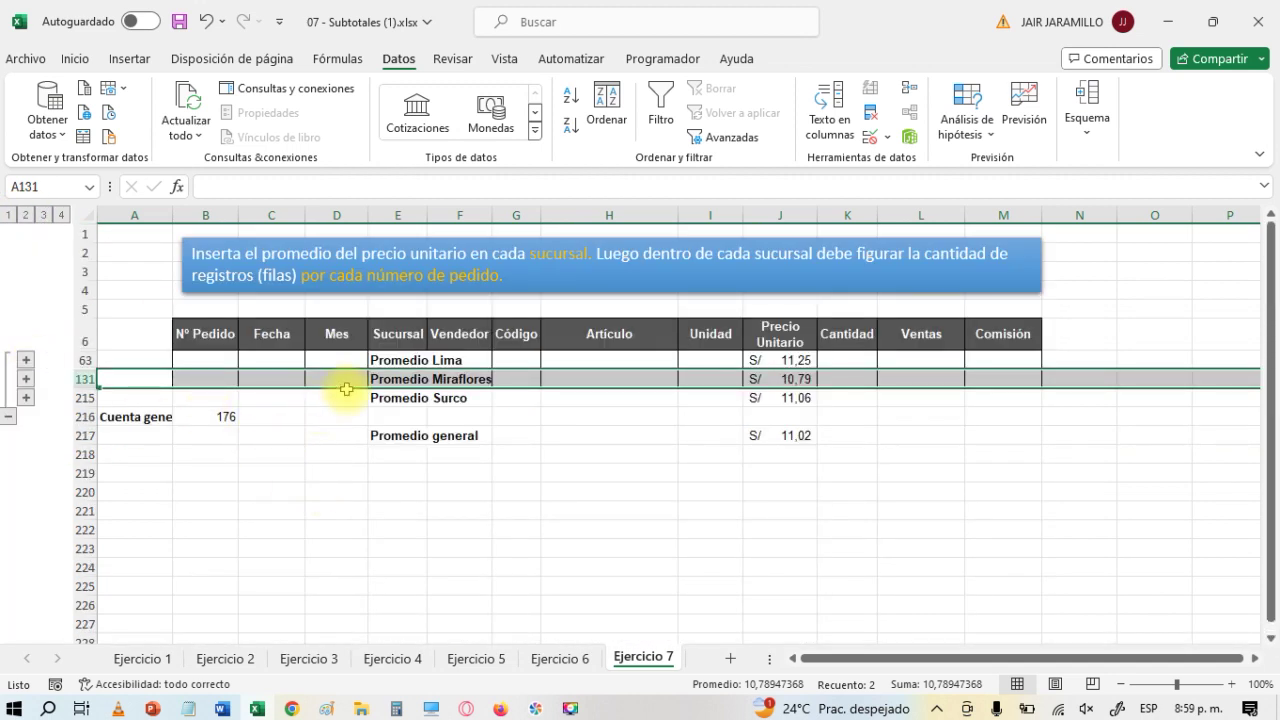
click(380, 358)
click(390, 379)
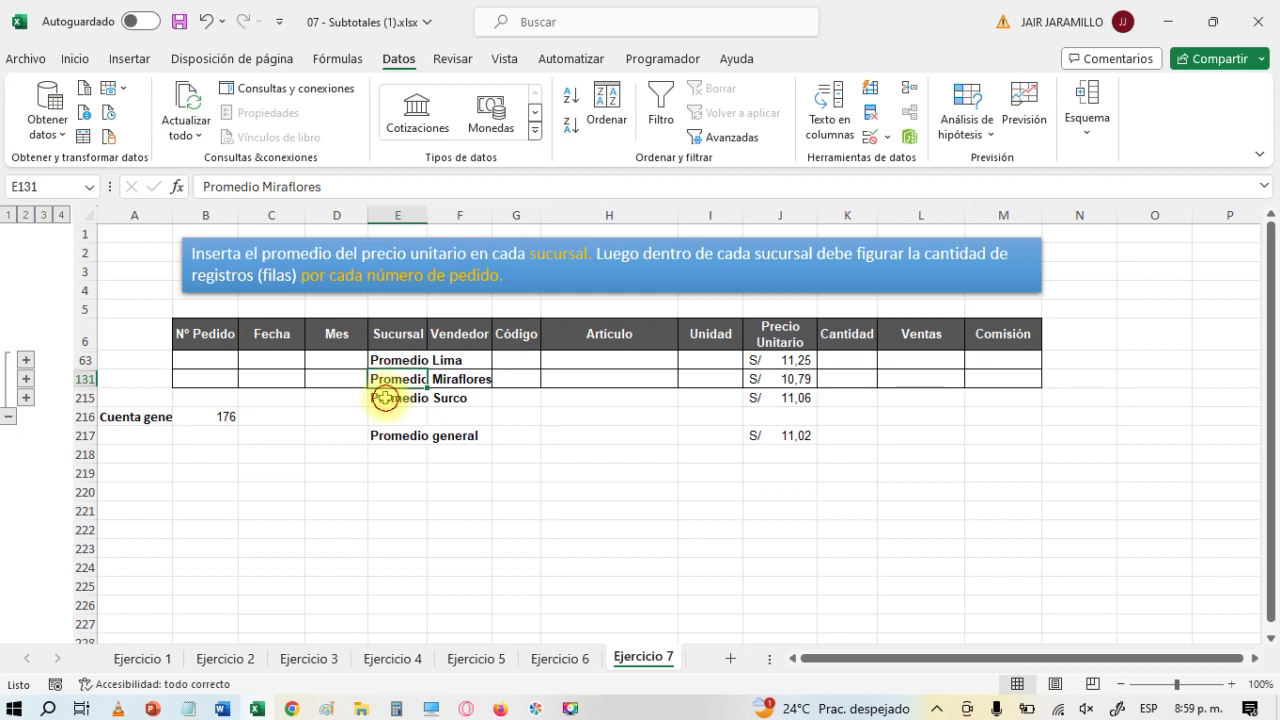
click(402, 583)
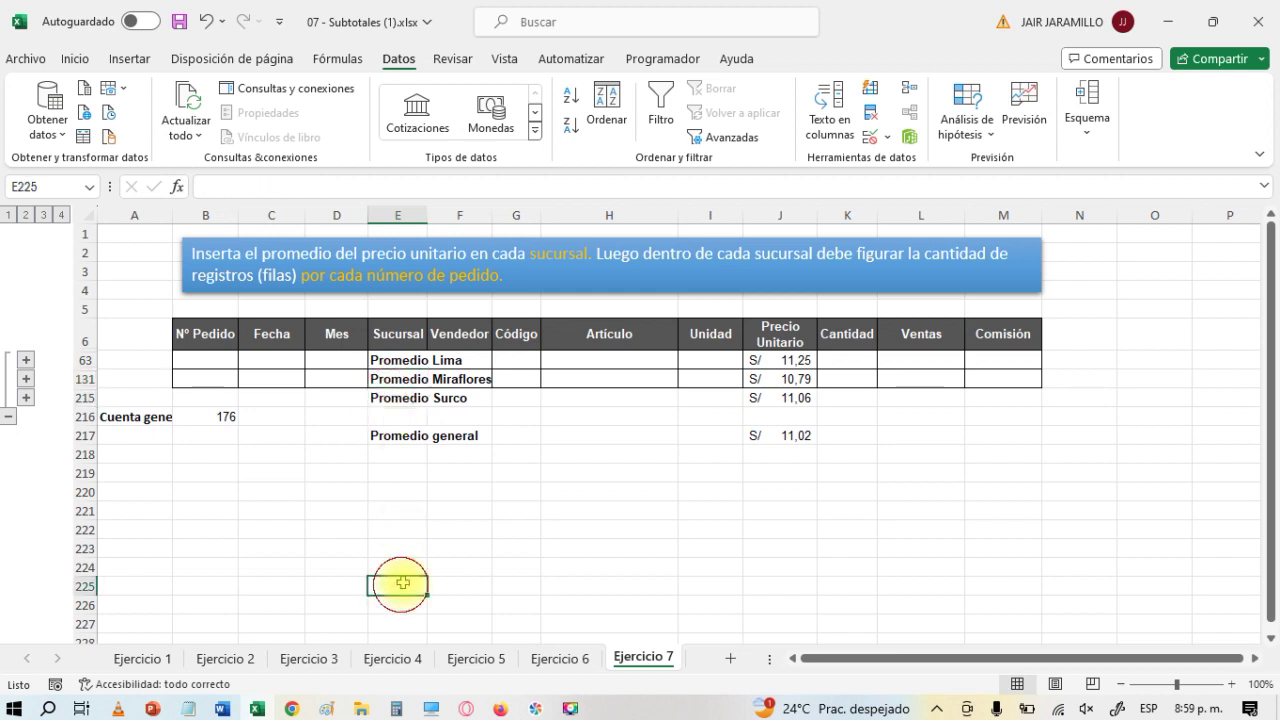
- Expand the outline to the order number level and review the record counts per order alongside each branch's average
click(43, 215)
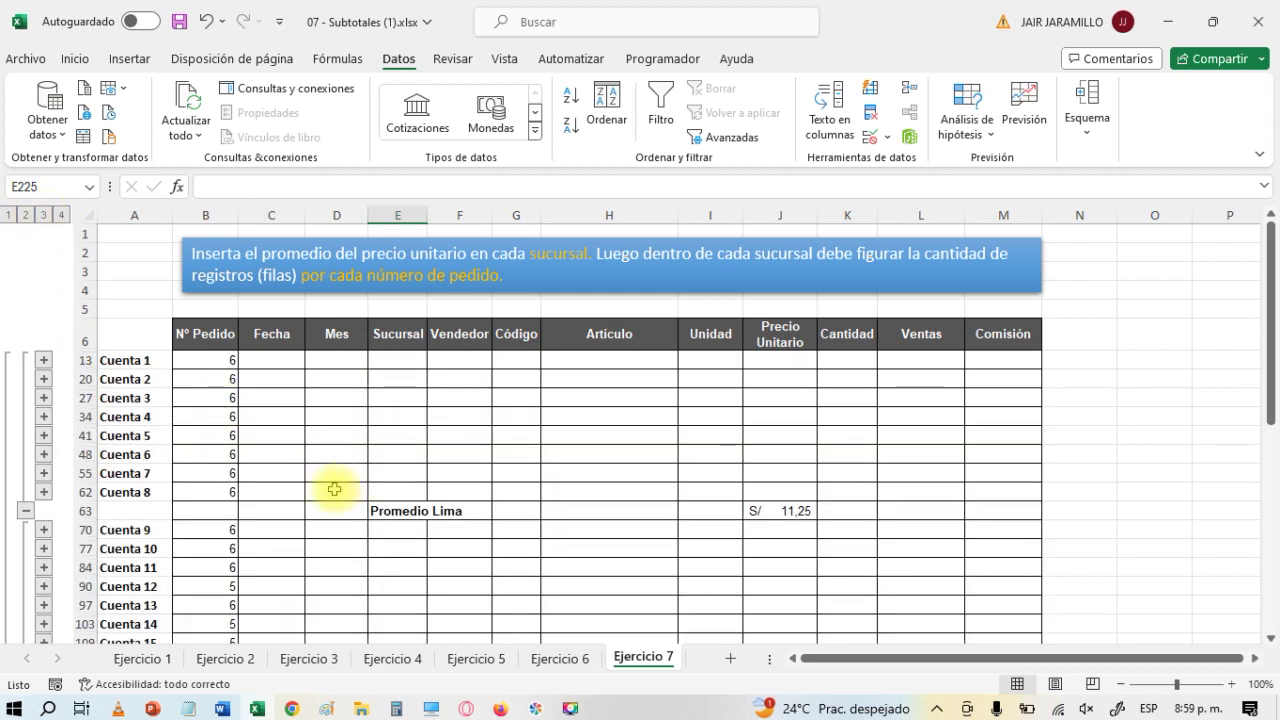
drag(126, 360, 120, 492)
drag(205, 360, 215, 492)
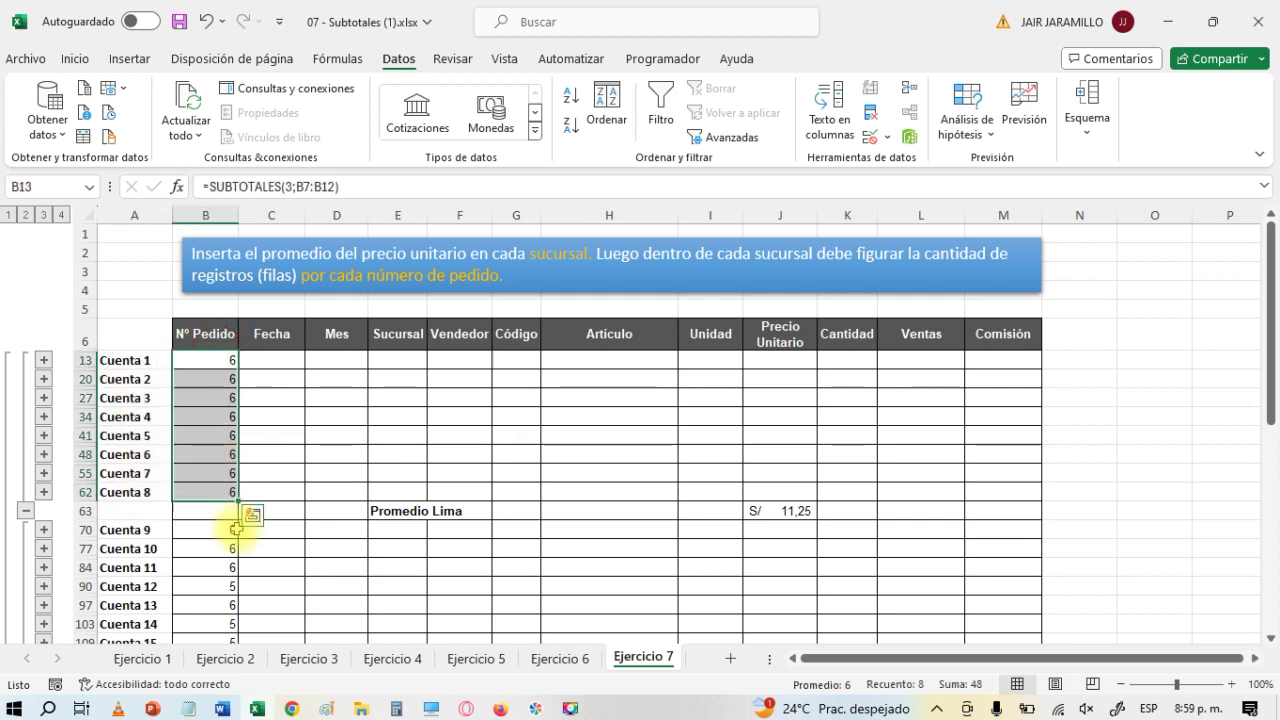
click(365, 513)
scroll(368, 514, down, 15)
scroll(368, 514, up, 15)
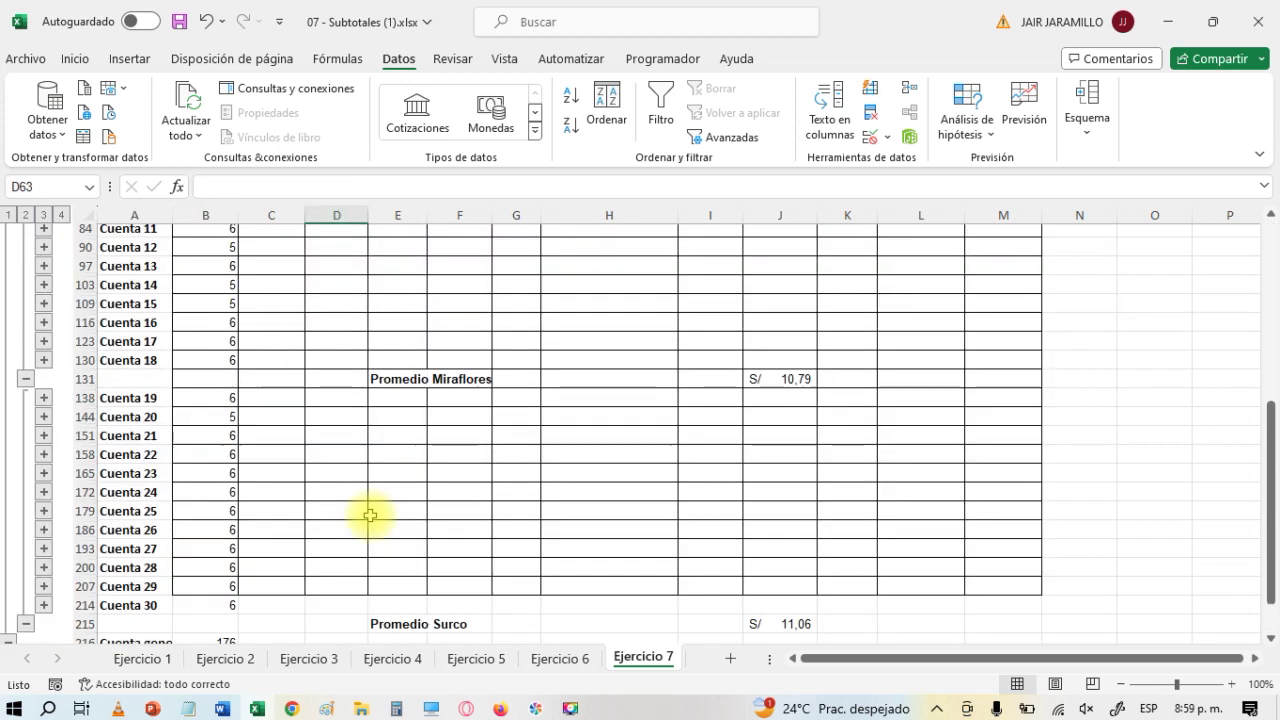
- Compare the outline's grand total, full detail, order count and branch average levels, finishing with only the grand totals shown
click(8, 214)
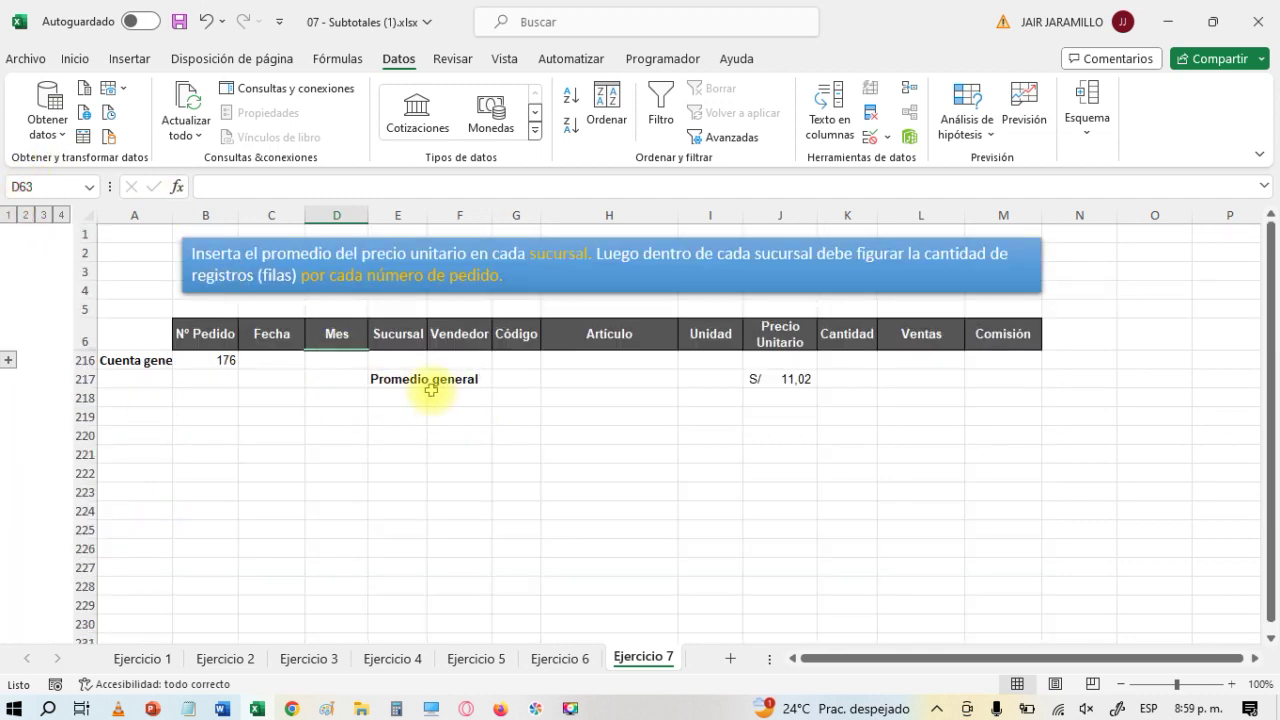
click(61, 215)
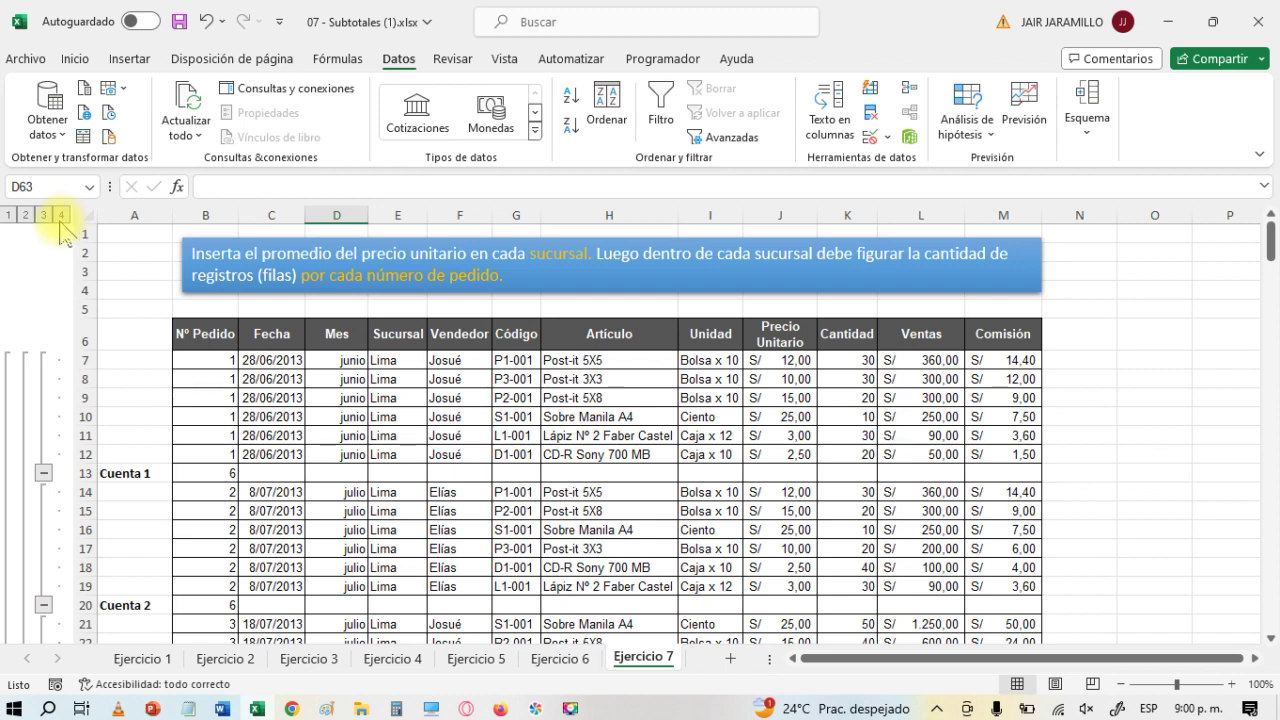
click(43, 215)
click(24, 216)
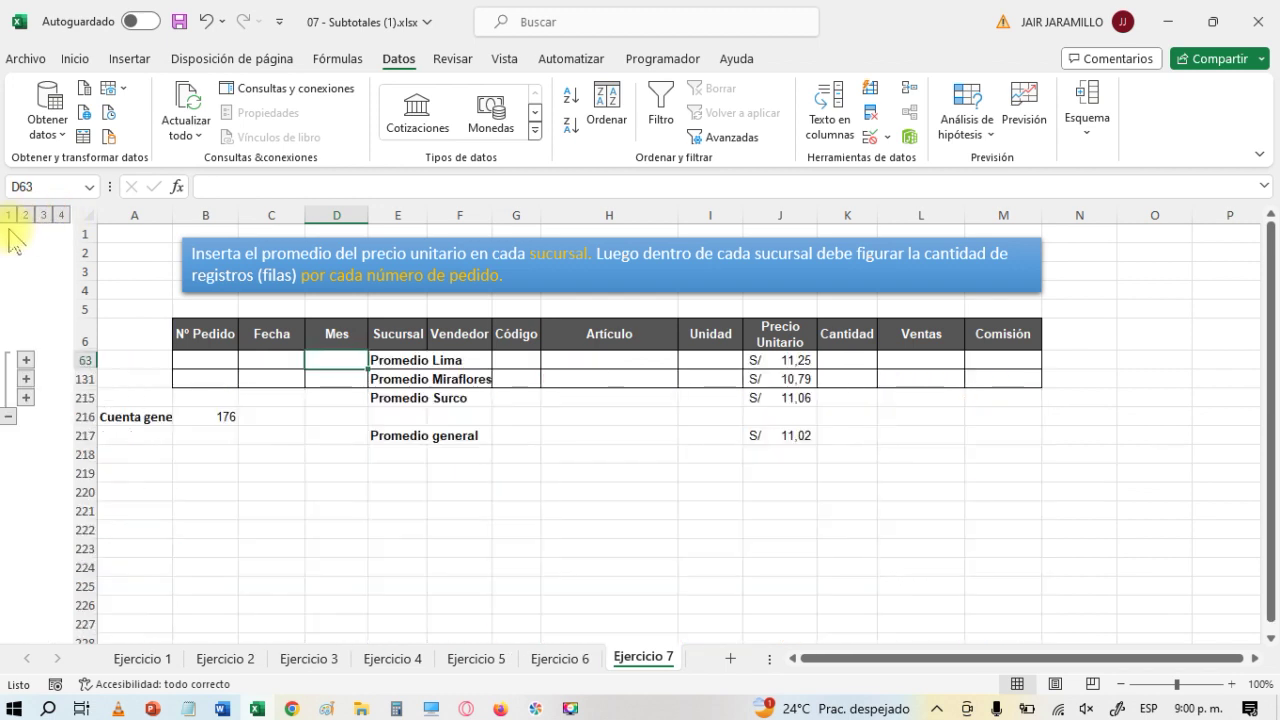
click(8, 216)
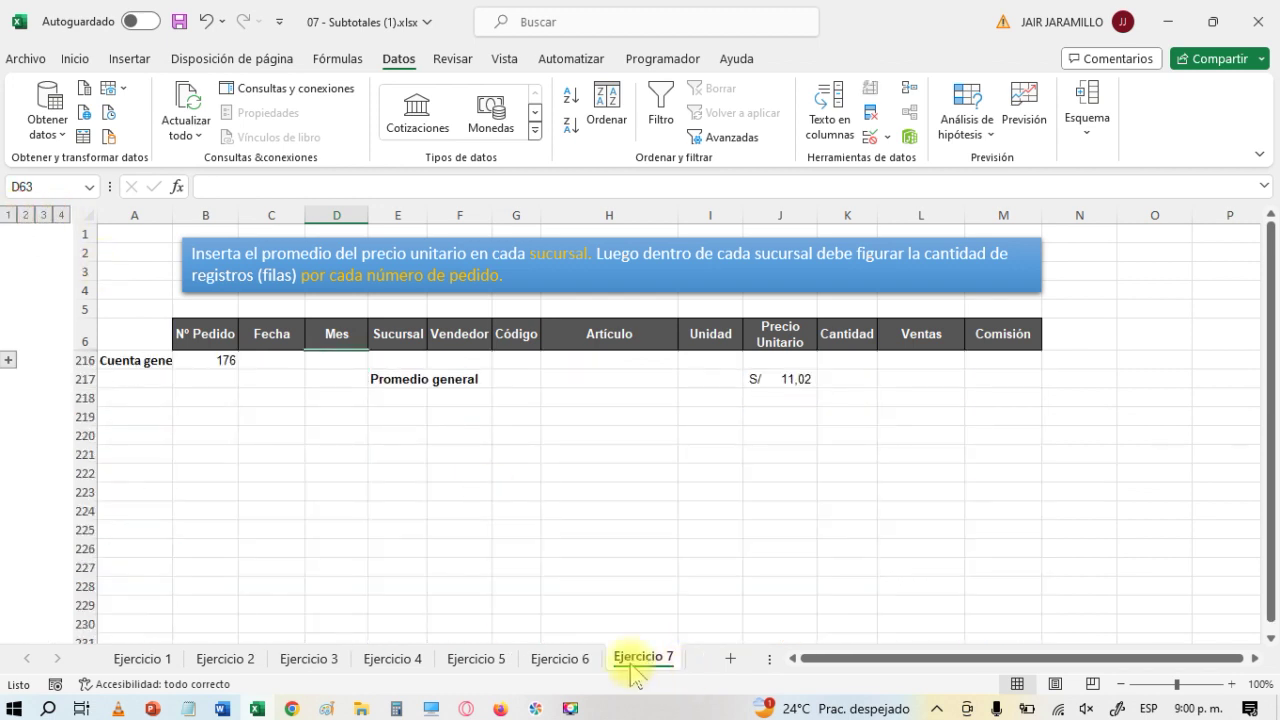
- Review the solved exercise sheets from Ejercicio 6 back to Ejercicio 1, and return to Ejercicio 7
click(578, 664)
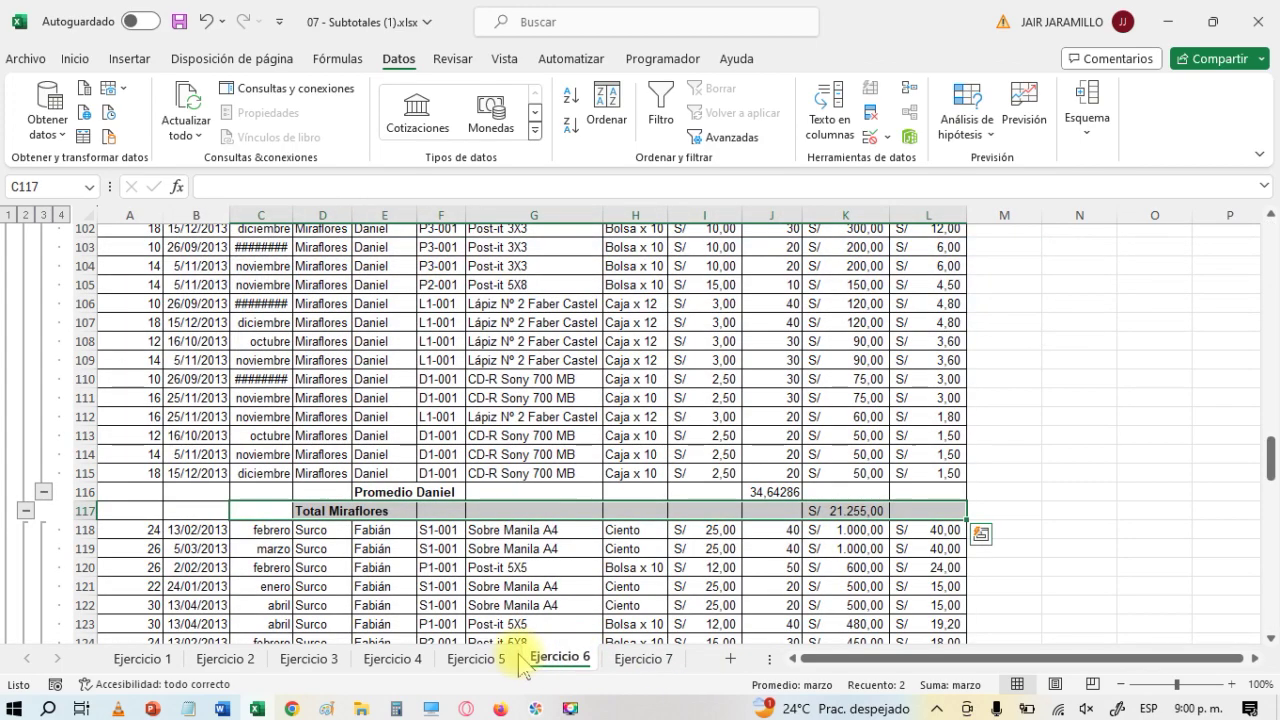
click(490, 660)
click(393, 659)
click(308, 659)
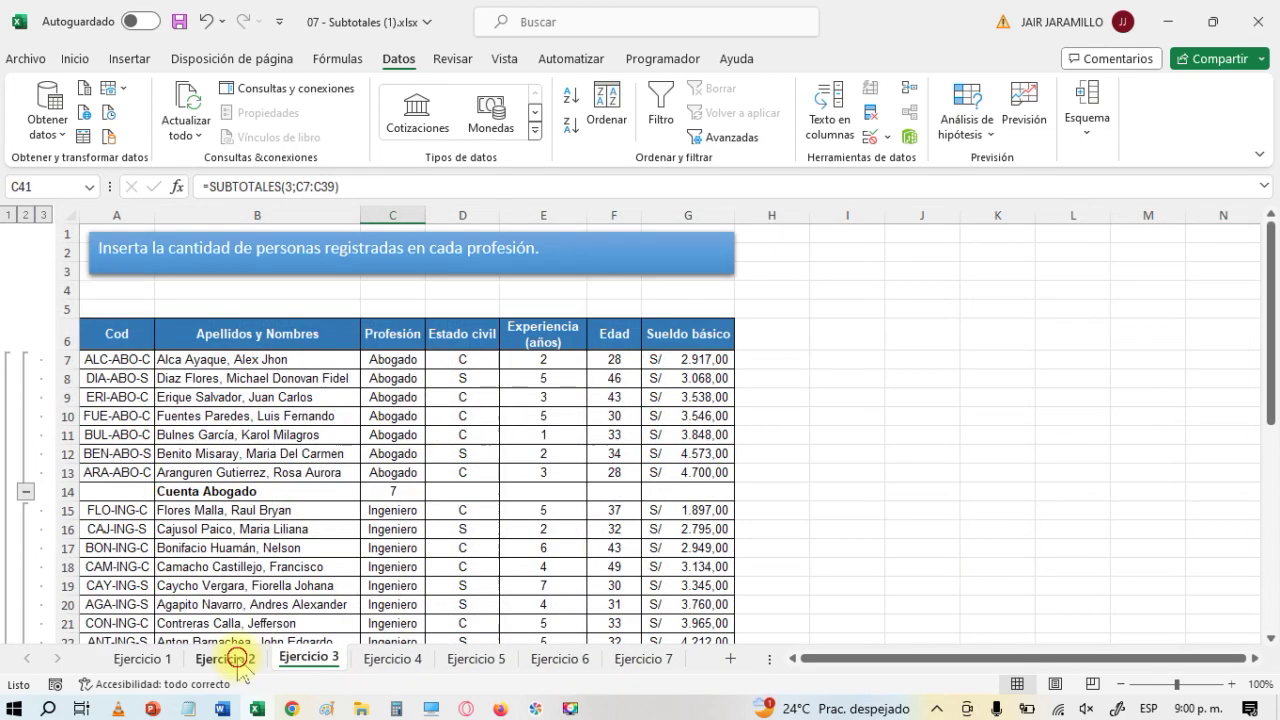
click(225, 659)
click(143, 658)
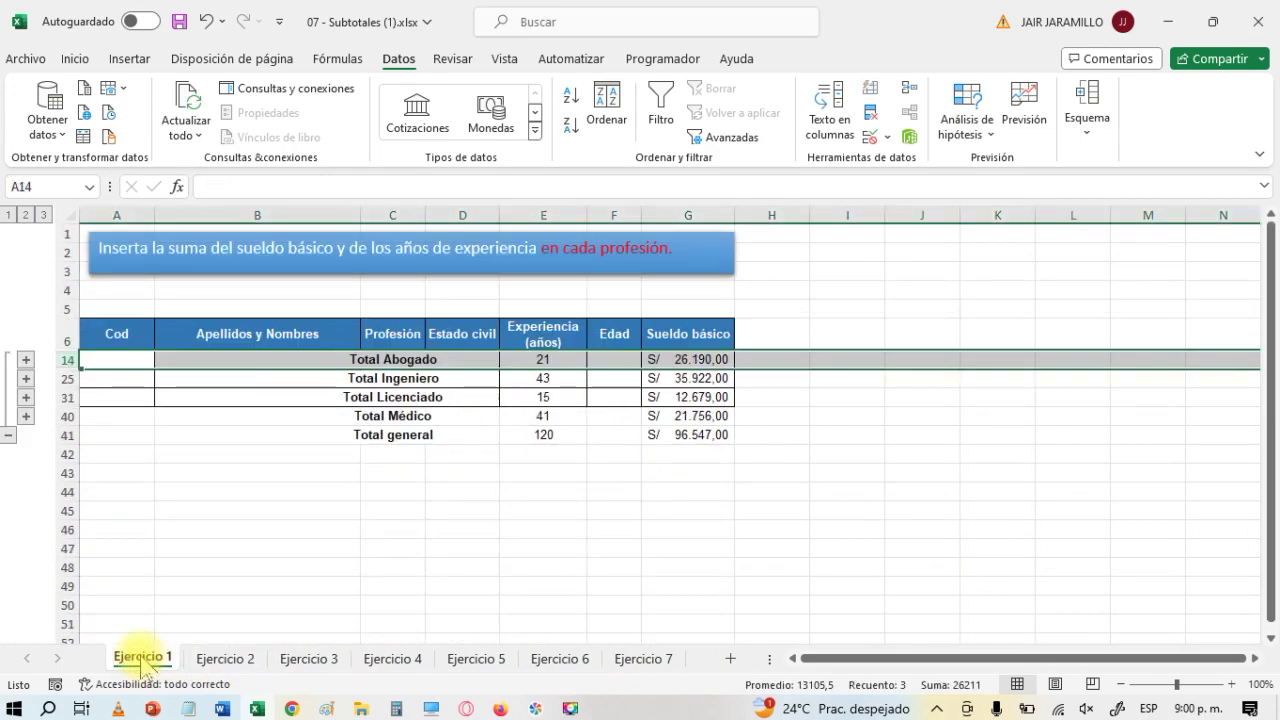
click(642, 660)
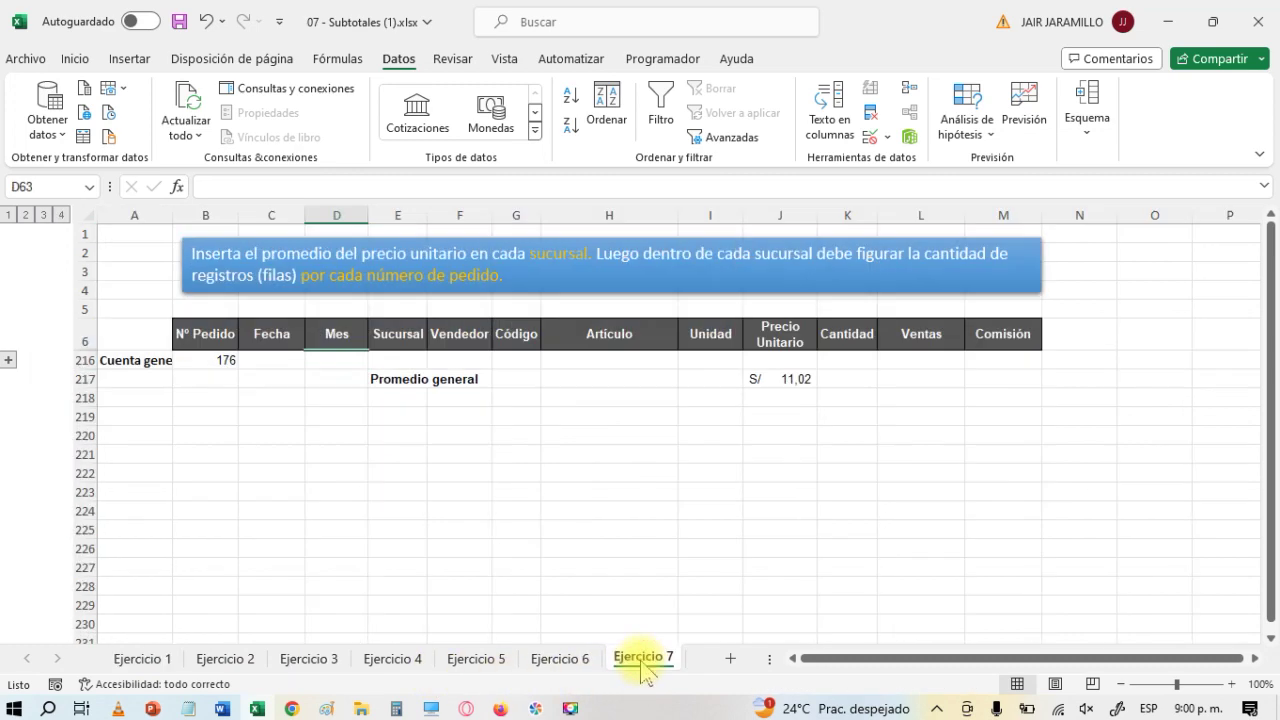
click(508, 438)
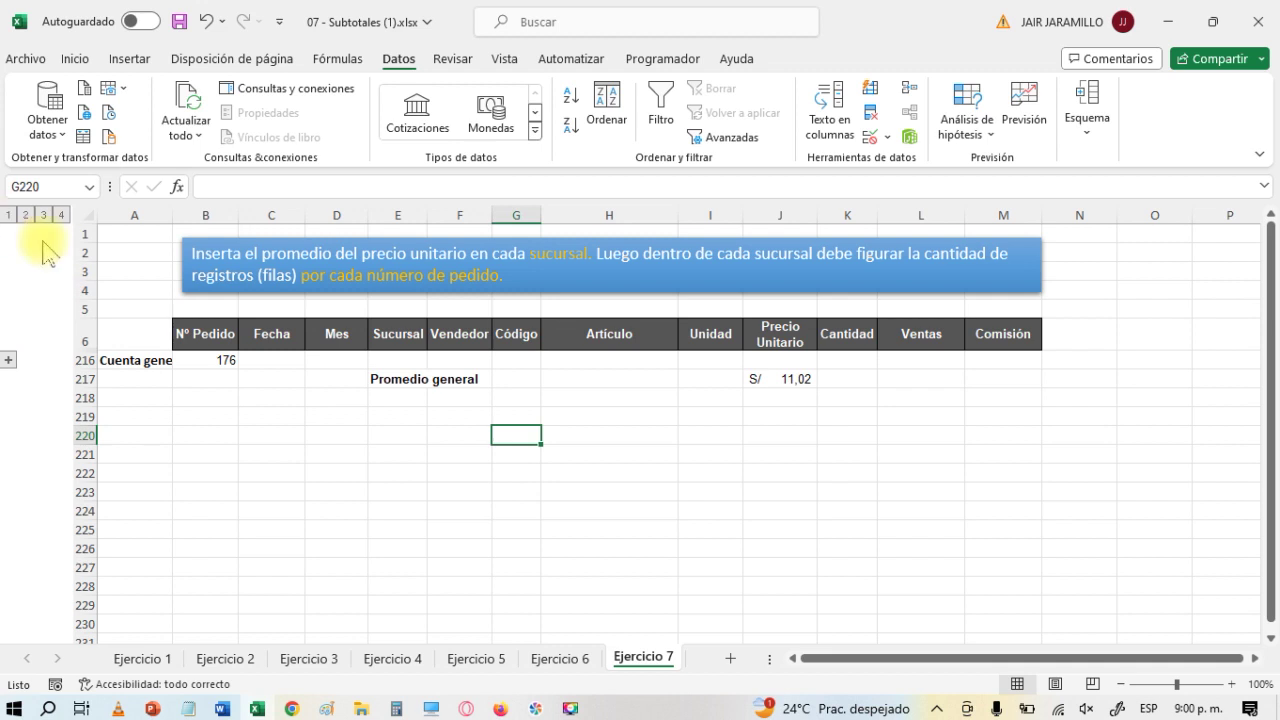
click(383, 433)
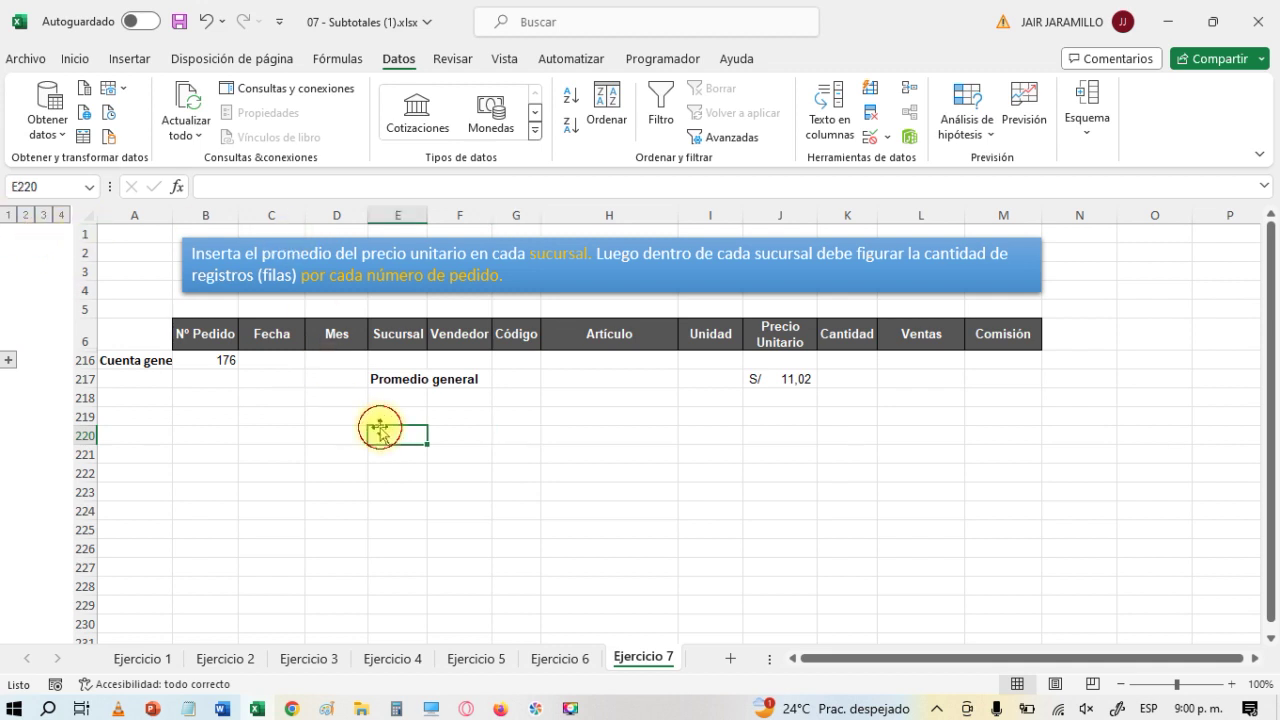
click(571, 708)
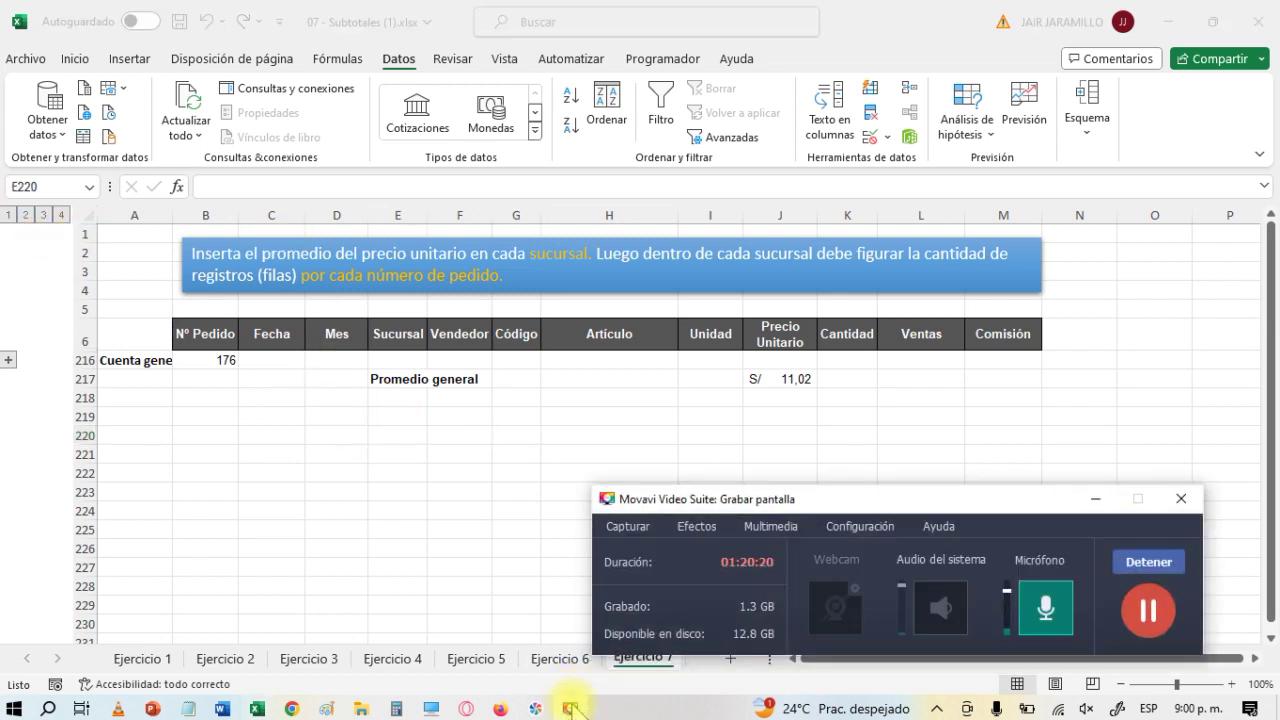